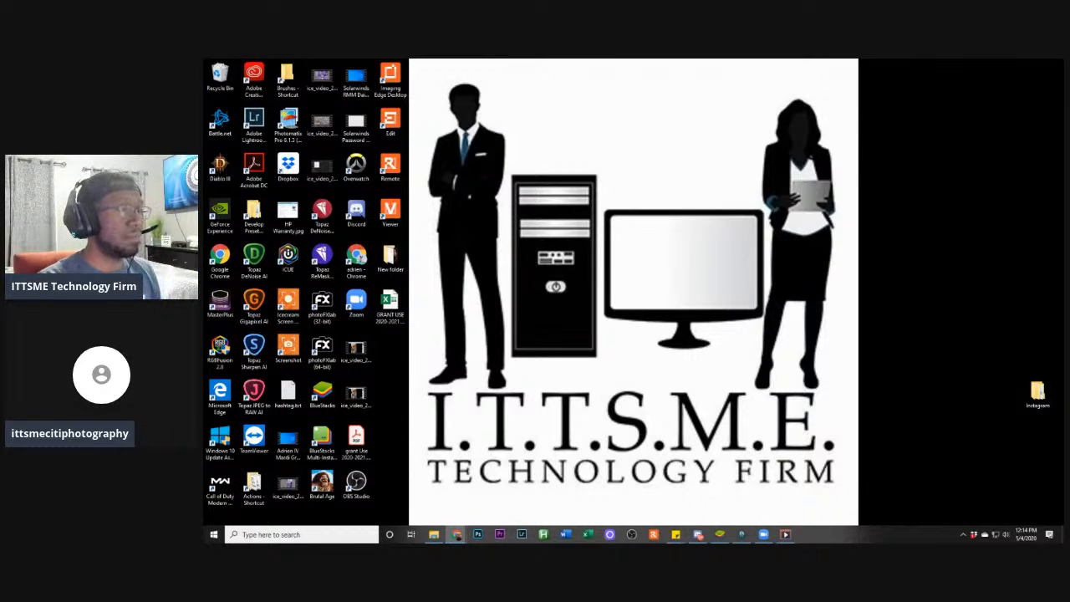
Show the Google Drive window on this screen, close the CCF_000001.pdf preview, and move the window back off the screen
{"action": "left_click_drag", "start_coordinate": [204, 109], "coordinate": [782, 60]}
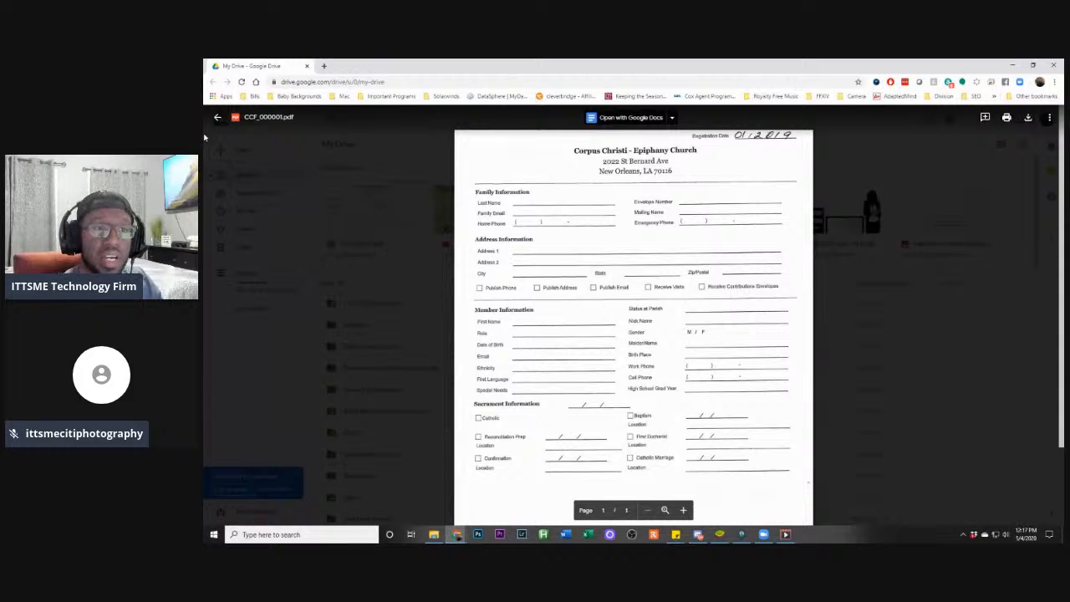
{"action": "left_click", "coordinate": [218, 119]}
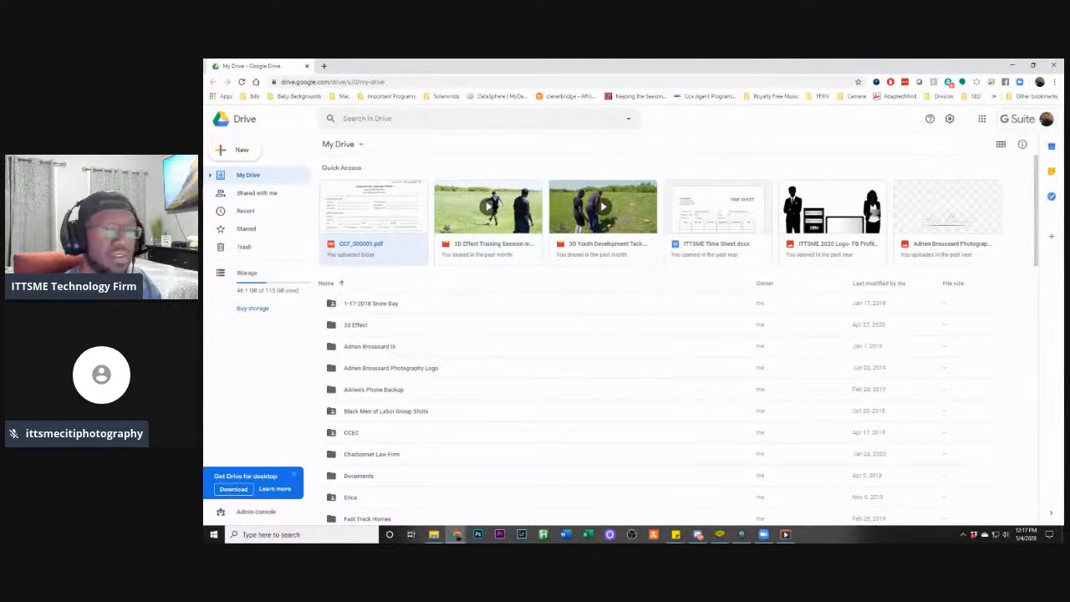
{"action": "left_click_drag", "start_coordinate": [502, 72], "coordinate": [202, 175]}
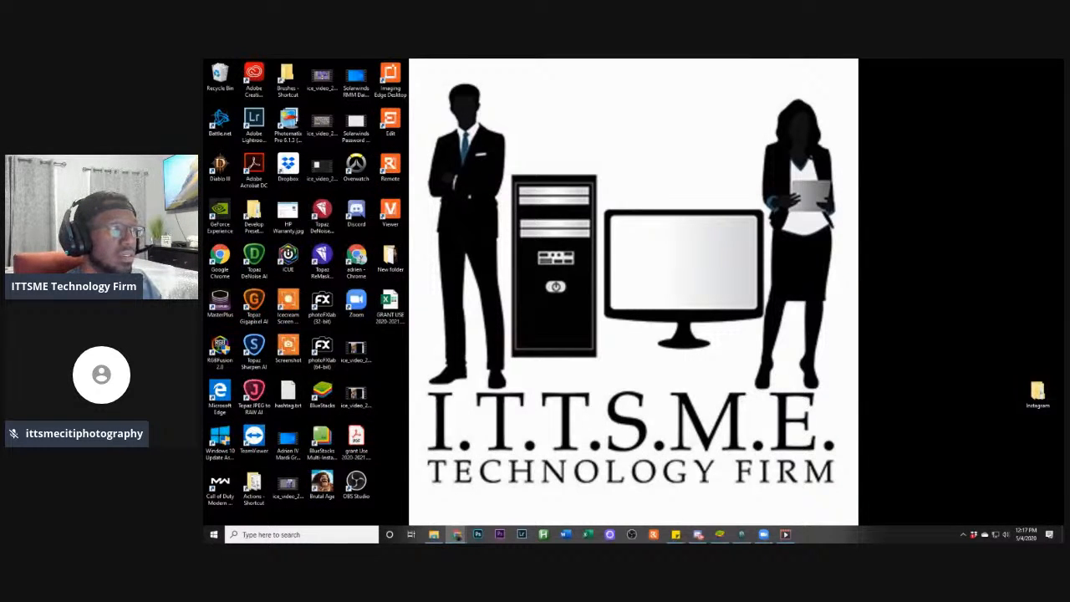
Bring an empty browser window onto this screen and search the web for "google forms"
{"action": "left_click_drag", "start_coordinate": [205, 77], "coordinate": [695, 59]}
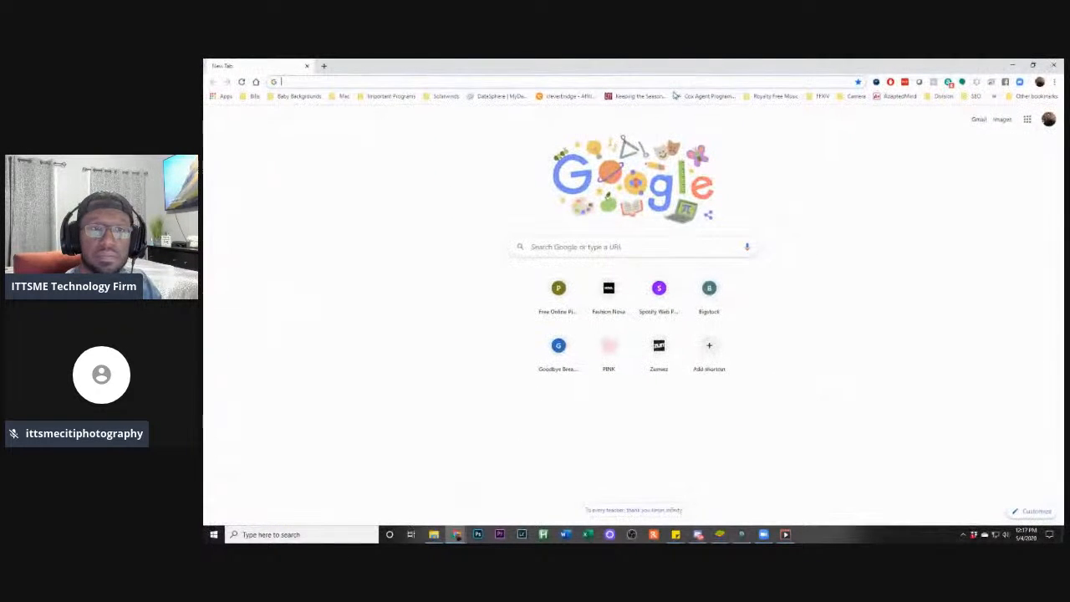
{"action": "type", "text": "google"}
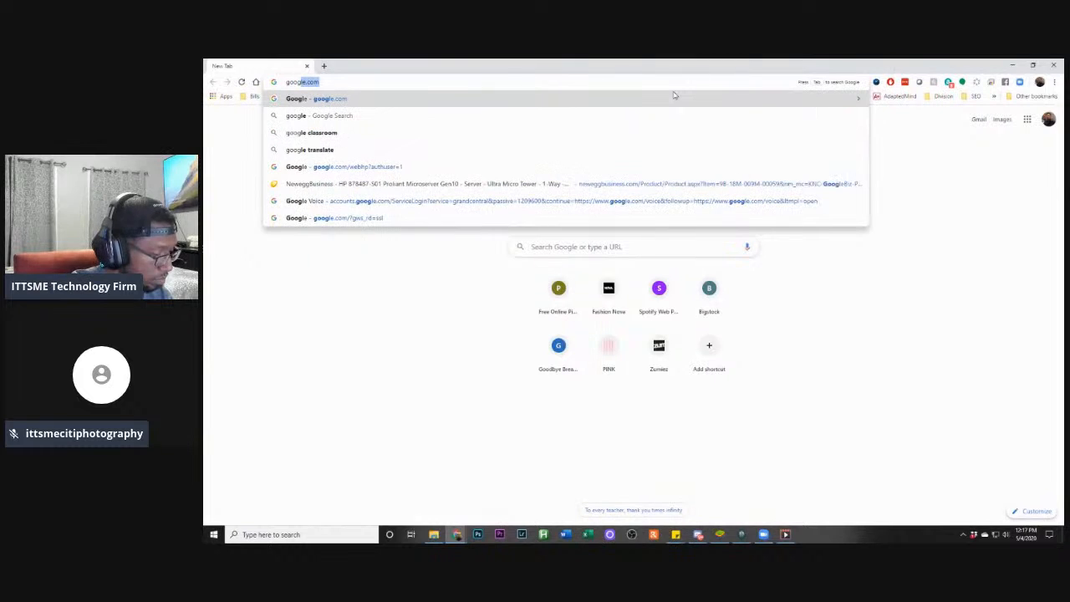
{"action": "type", "text": " forms"}
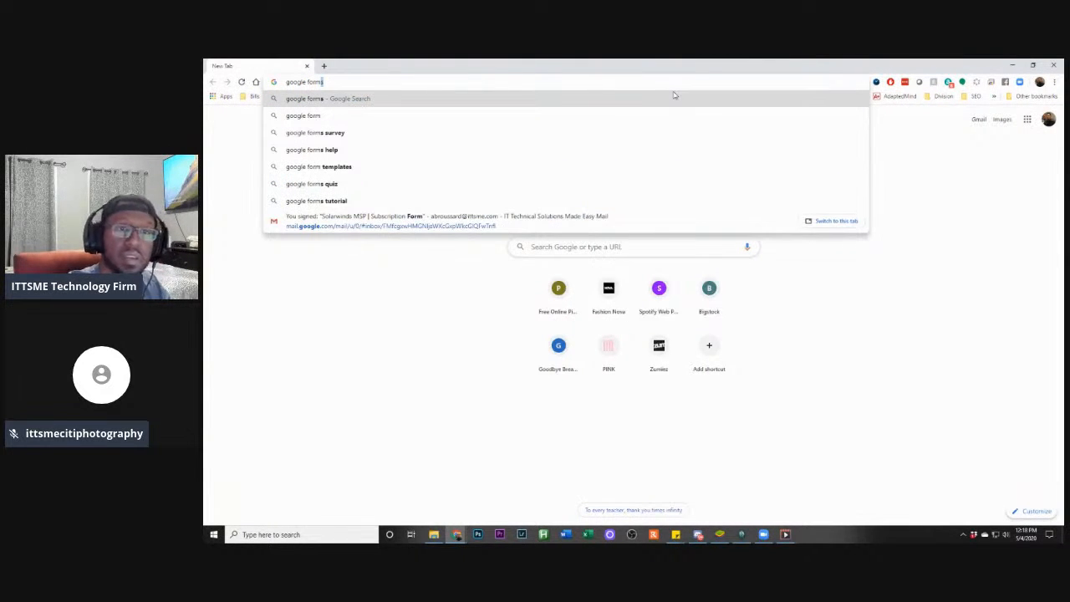
{"action": "key", "text": "Return"}
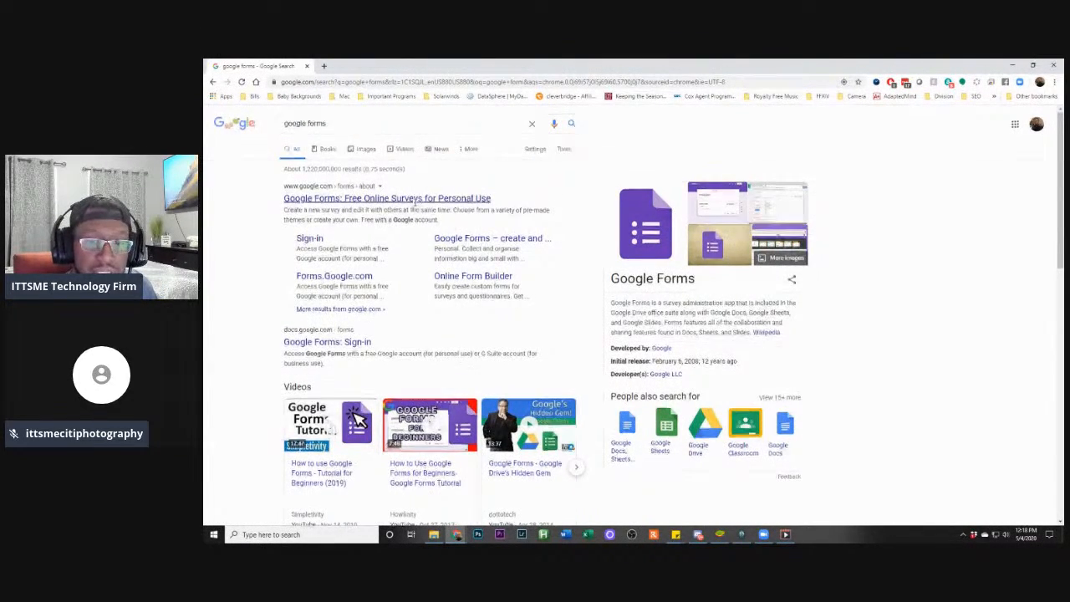
Look through the search results and open the Google Forms sign-in result
{"action": "scroll", "coordinate": [413, 202], "scroll_direction": "down", "scroll_amount": 2}
{"action": "scroll", "coordinate": [414, 202], "scroll_direction": "up", "scroll_amount": 2}
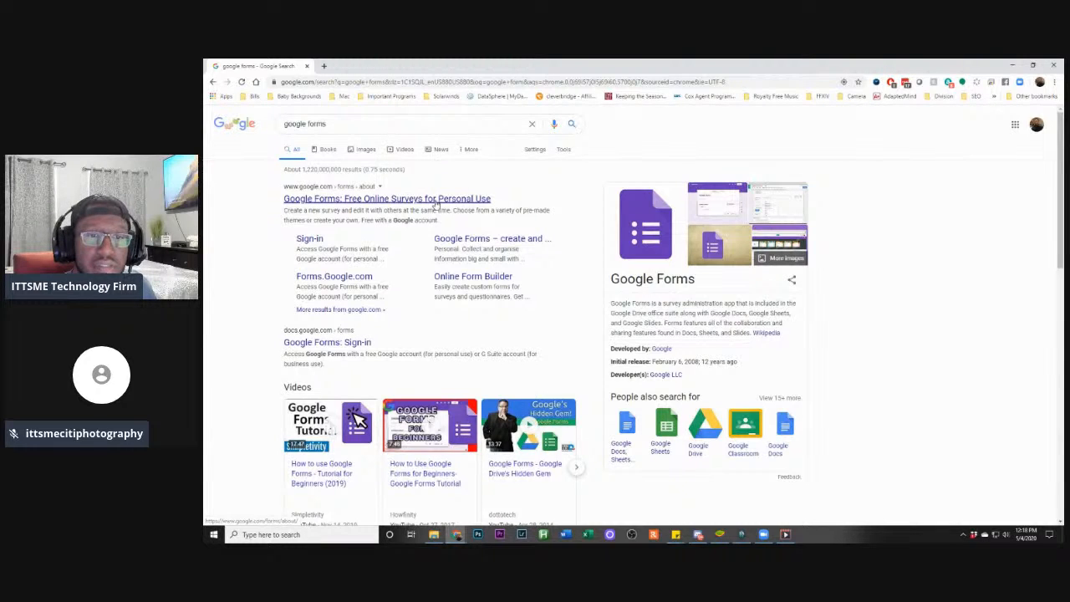
{"action": "scroll", "coordinate": [435, 205], "scroll_direction": "down", "scroll_amount": 3}
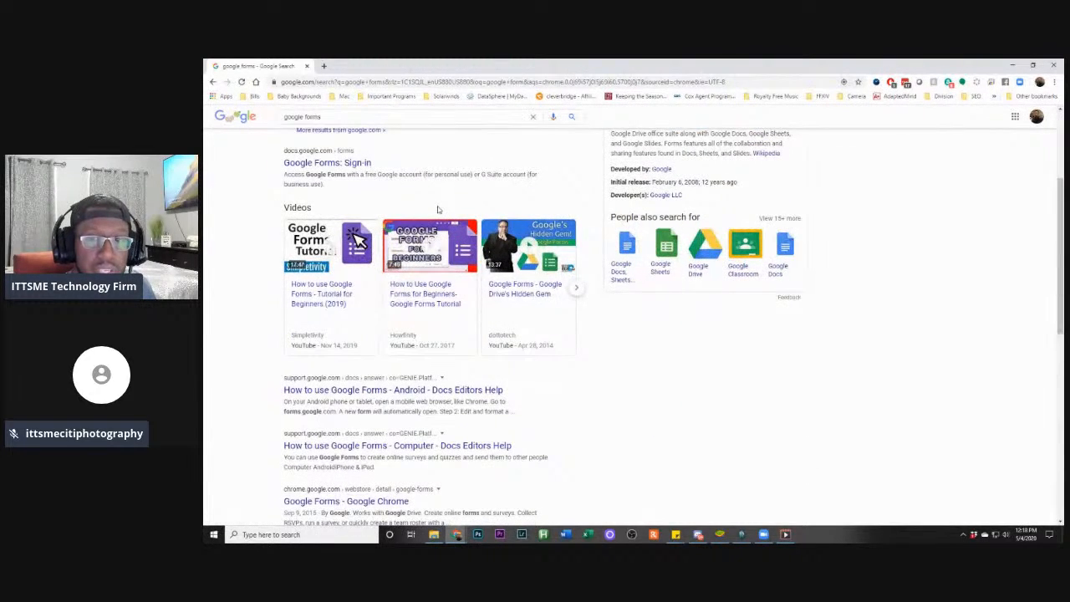
{"action": "scroll", "coordinate": [437, 209], "scroll_direction": "up", "scroll_amount": 3}
{"action": "left_click", "coordinate": [347, 344]}
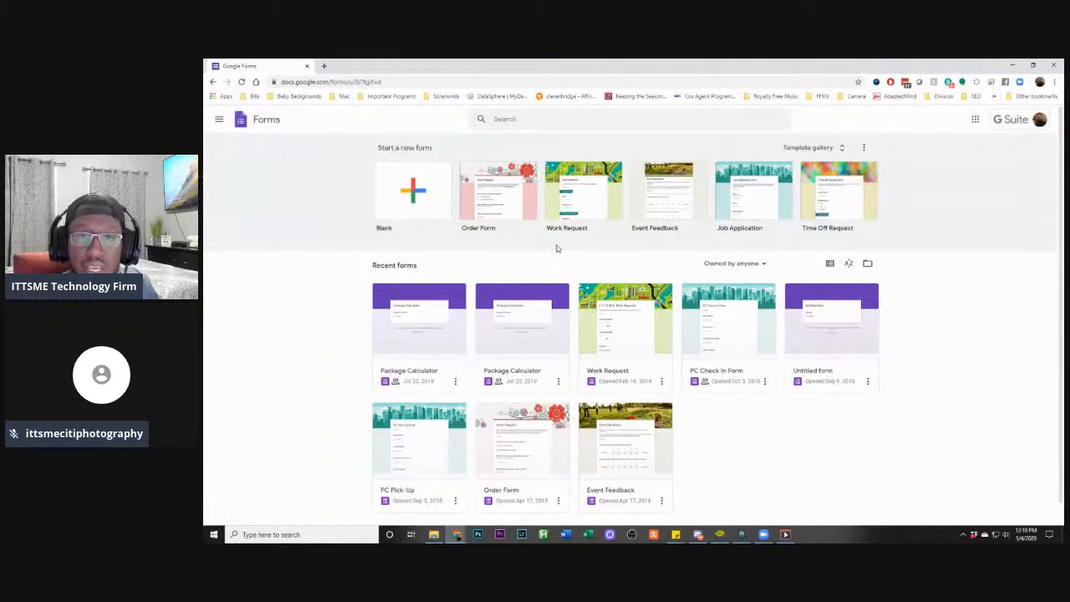
Open the existing Work Request form from the recent forms and dismiss the tip about reusing questions
{"action": "scroll", "coordinate": [550, 253], "scroll_direction": "down", "scroll_amount": 1}
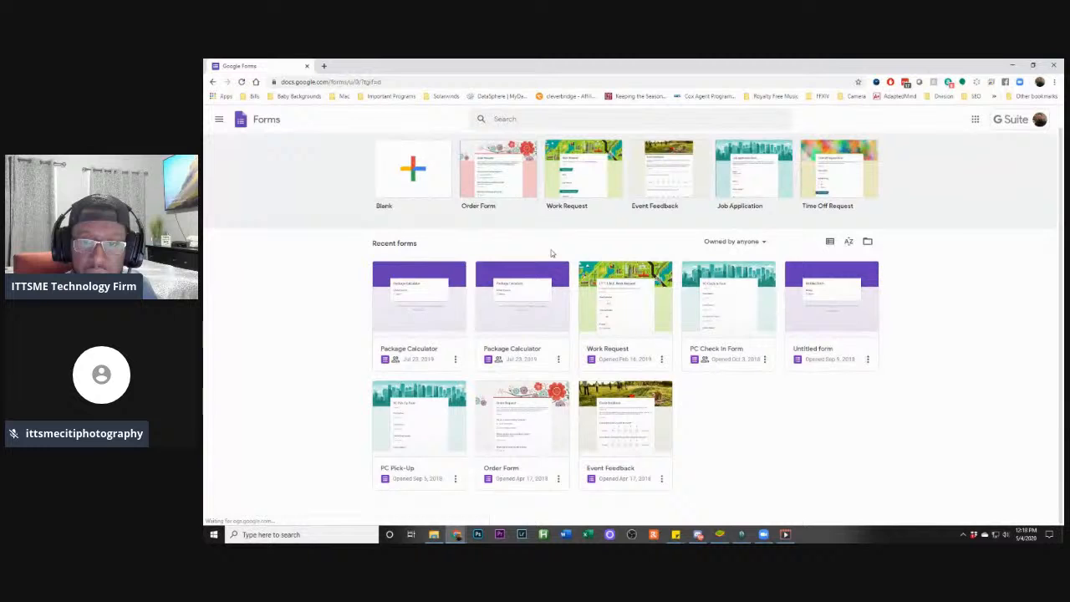
{"action": "left_click", "coordinate": [633, 314]}
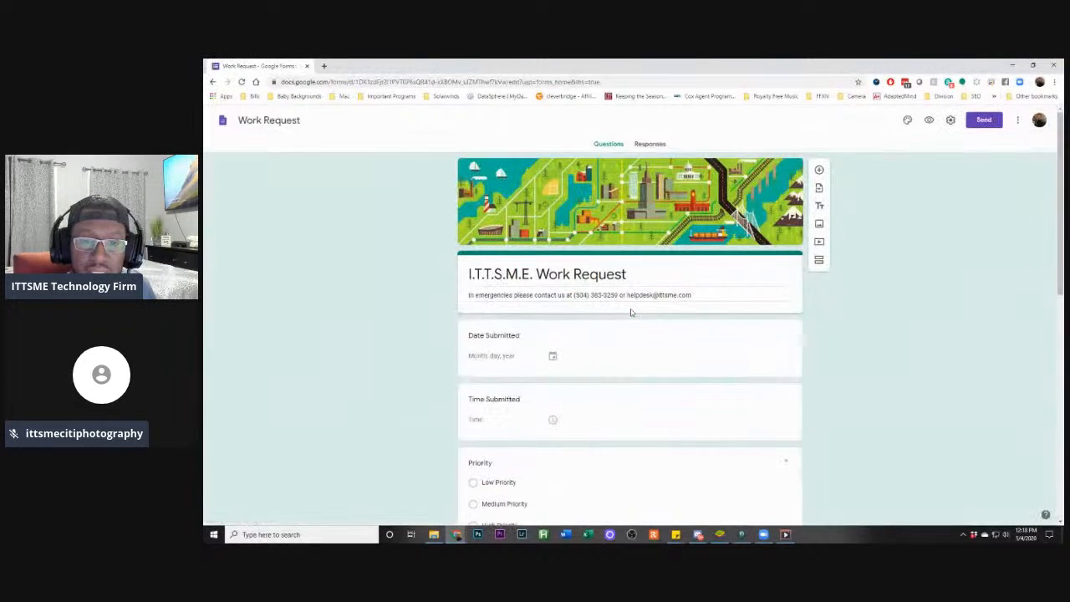
{"action": "scroll", "coordinate": [631, 312], "scroll_direction": "down", "scroll_amount": 2}
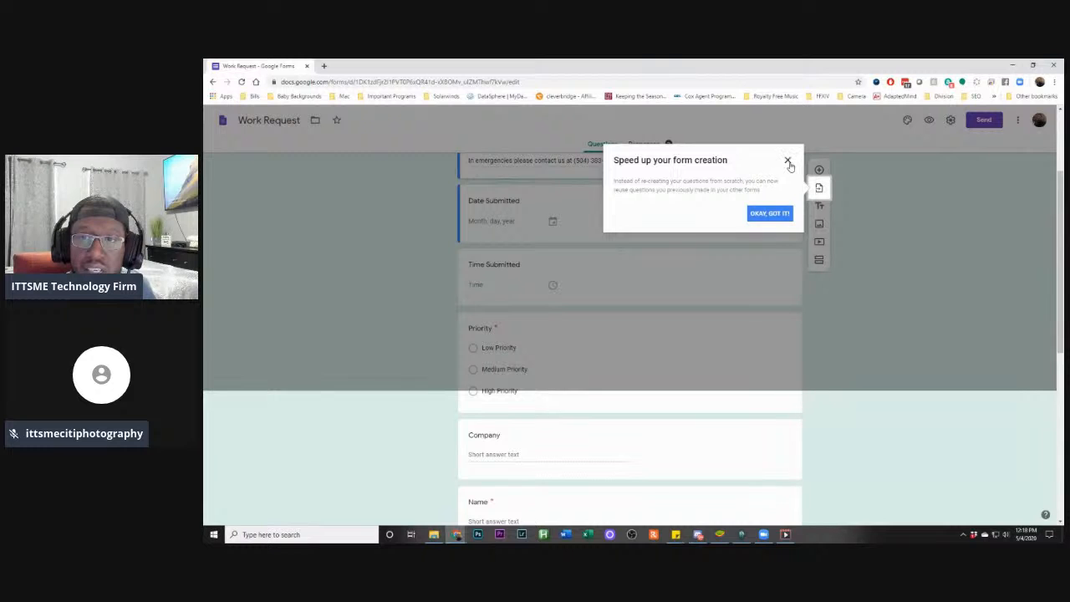
{"action": "left_click", "coordinate": [788, 160]}
Examine the Work Request form's header and questions, from the submission date to the screenshot upload
{"action": "scroll", "coordinate": [729, 234], "scroll_direction": "down", "scroll_amount": 5}
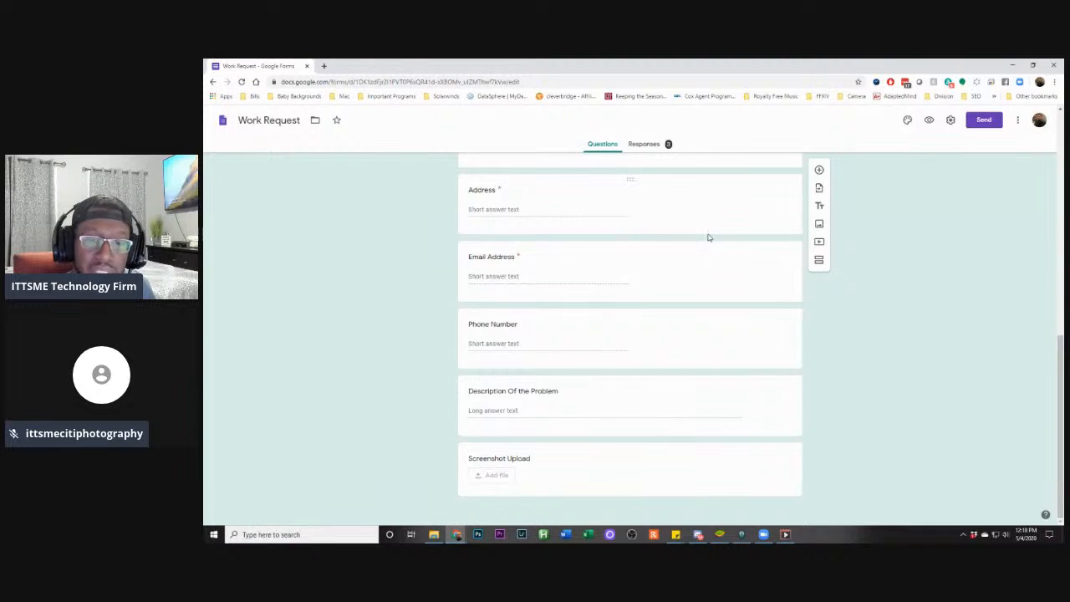
{"action": "scroll", "coordinate": [707, 237], "scroll_direction": "up", "scroll_amount": 6}
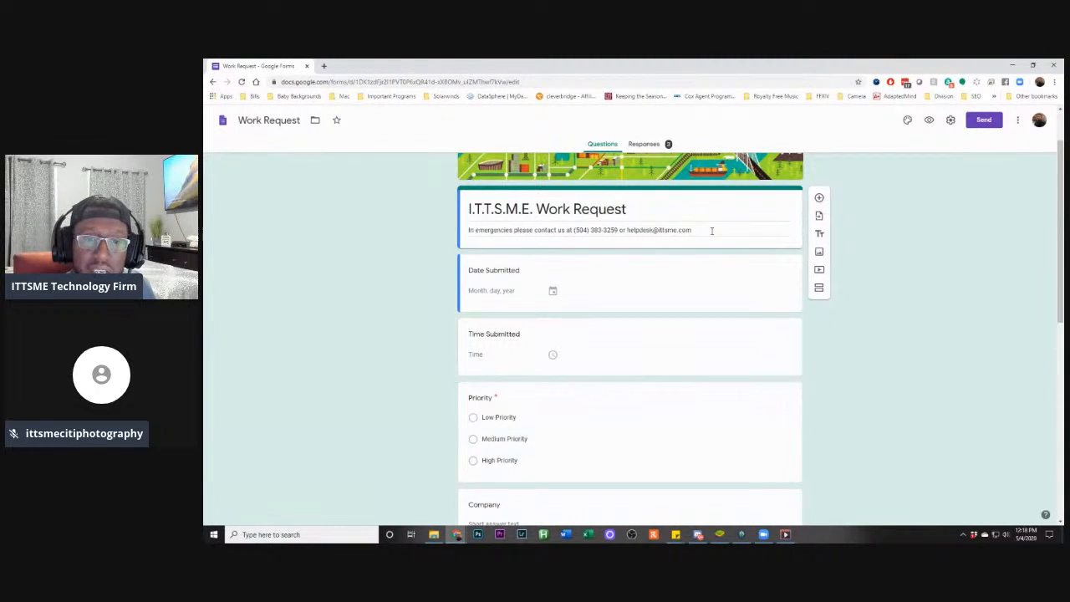
{"action": "scroll", "coordinate": [711, 230], "scroll_direction": "up", "scroll_amount": 1}
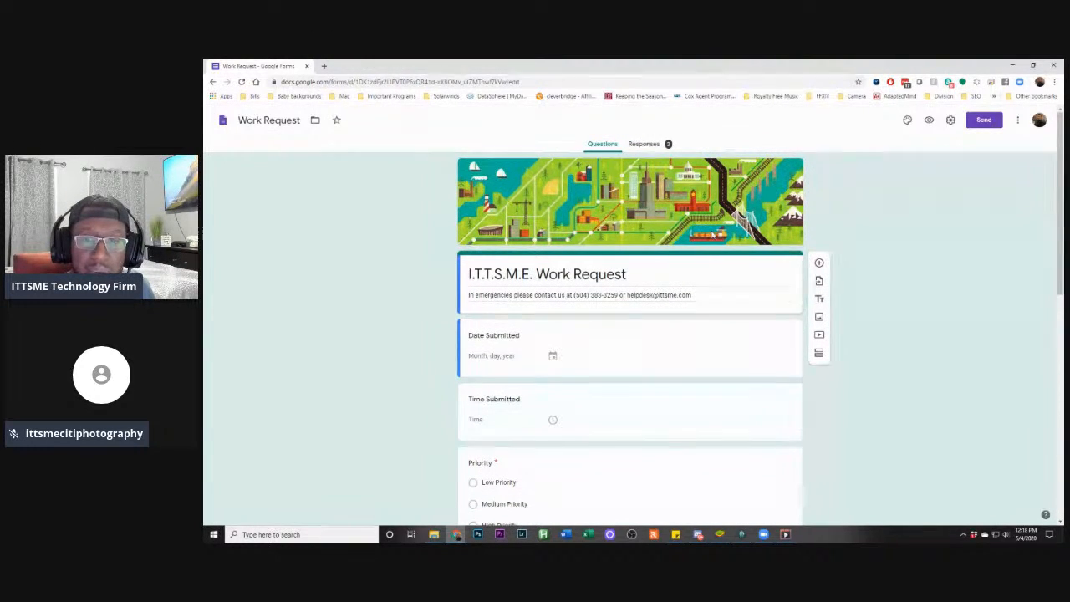
{"action": "scroll", "coordinate": [712, 235], "scroll_direction": "down", "scroll_amount": 5}
{"action": "scroll", "coordinate": [656, 235], "scroll_direction": "down", "scroll_amount": 3}
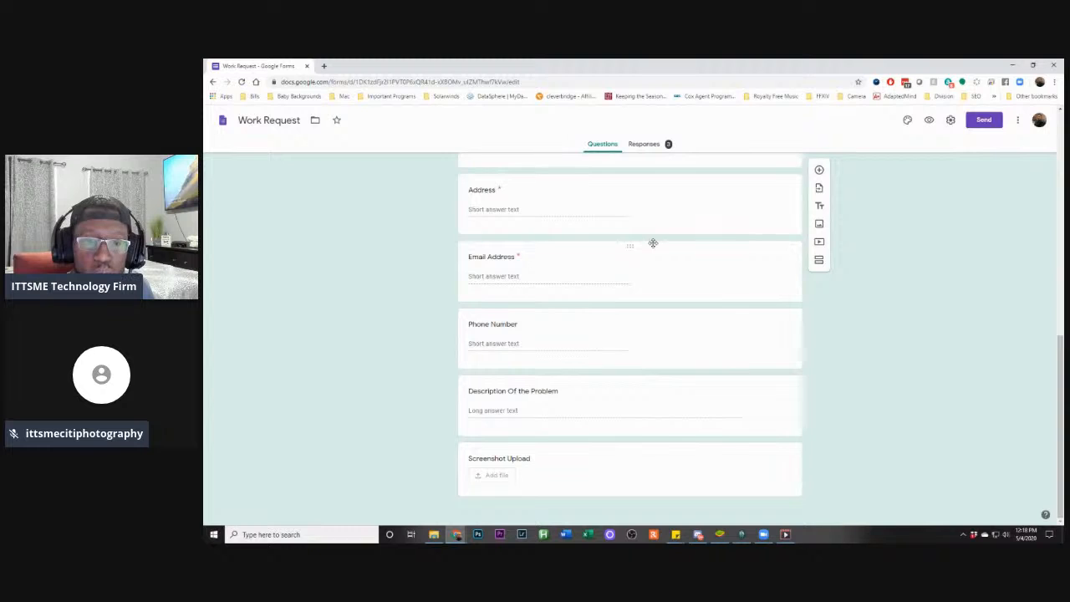
{"action": "scroll", "coordinate": [653, 242], "scroll_direction": "up", "scroll_amount": 3}
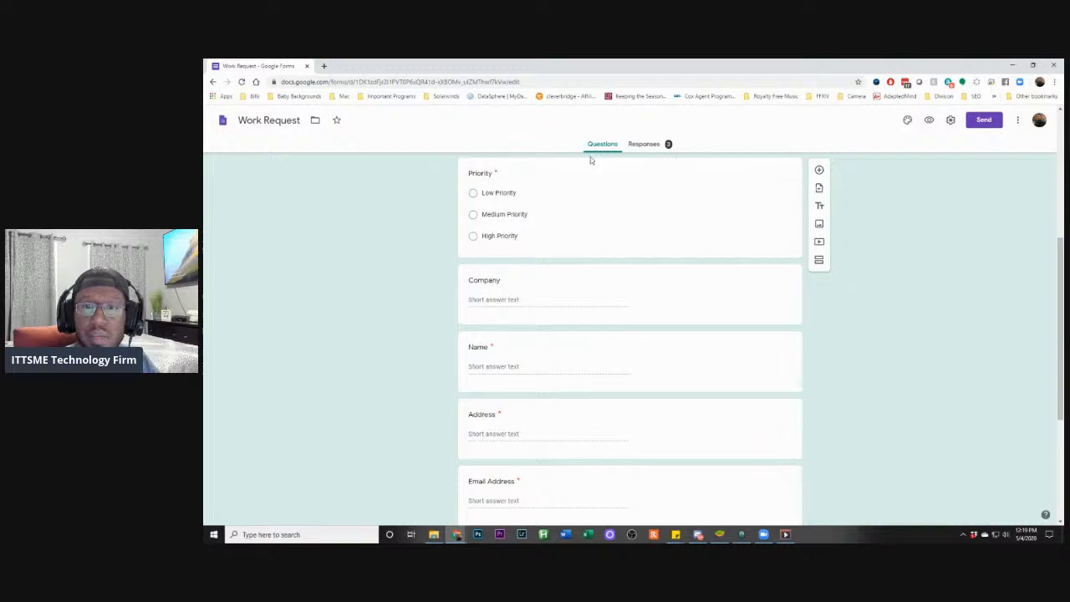
Minimize the Work Request form window, restore it briefly, and minimize it again
{"action": "left_click", "coordinate": [1011, 68]}
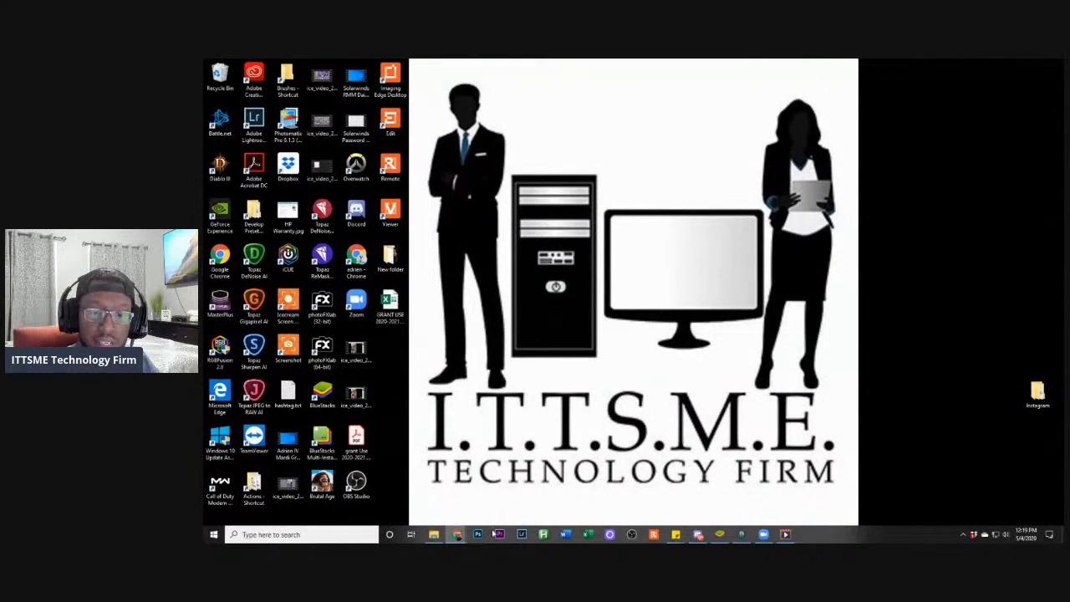
{"action": "mouse_move", "coordinate": [457, 535]}
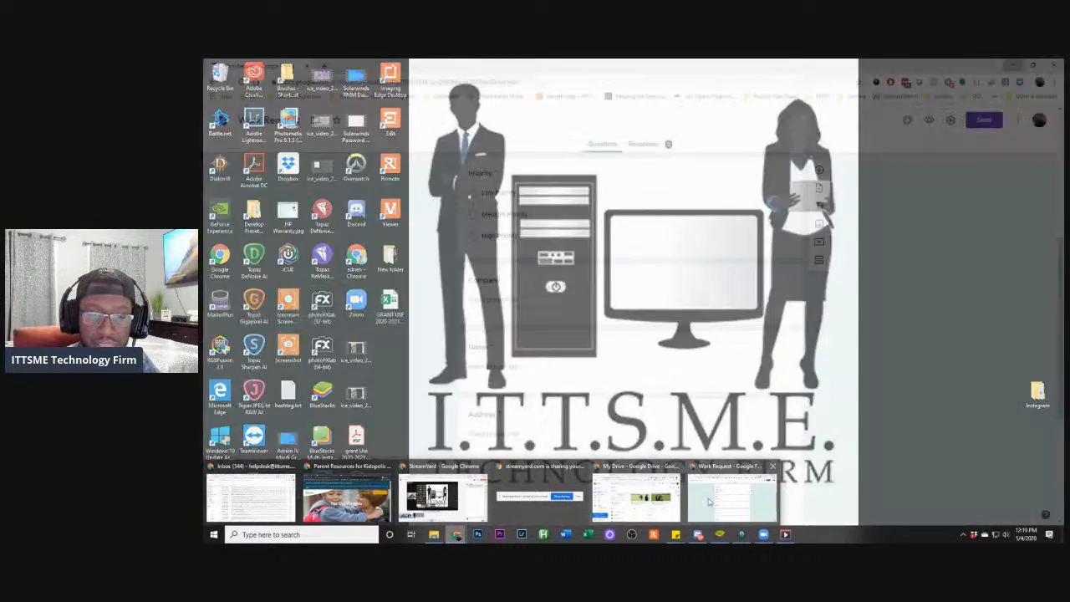
{"action": "left_click", "coordinate": [713, 501]}
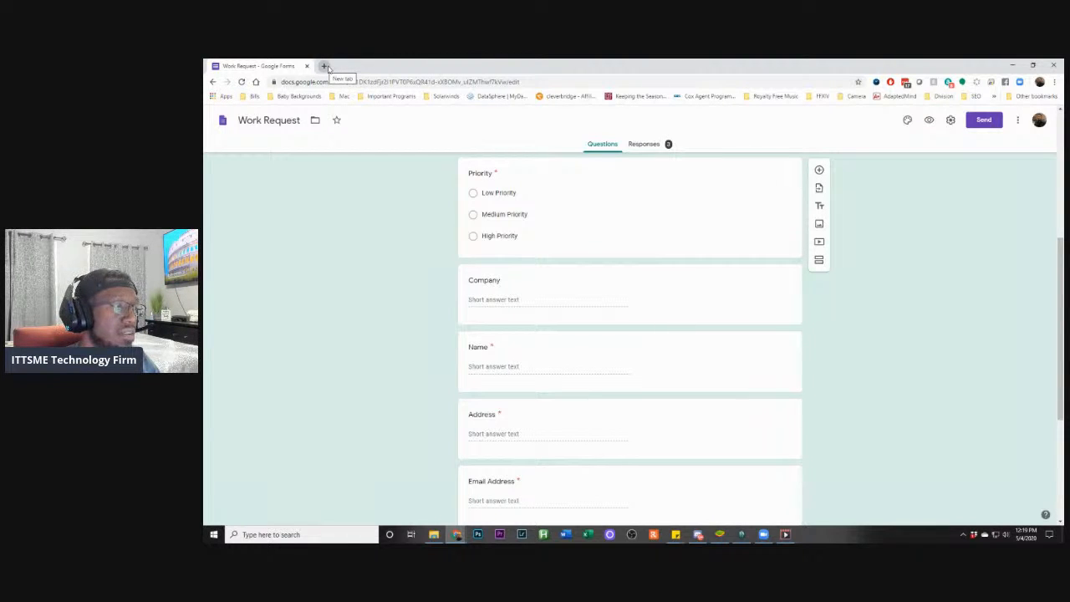
{"action": "left_click", "coordinate": [1010, 66]}
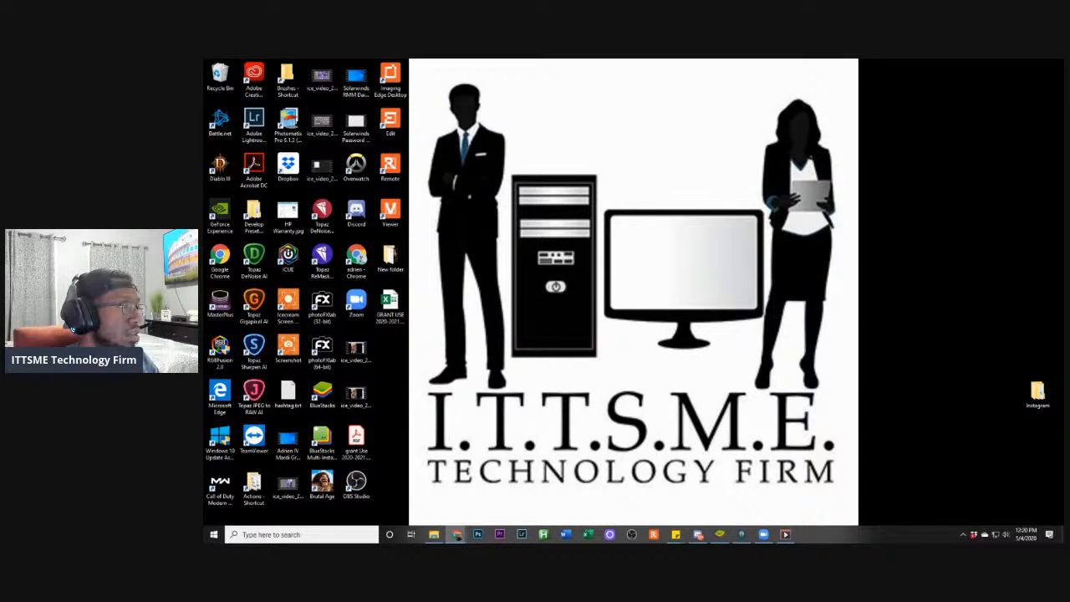
Bring the CCF_000001.pdf preview window onto this screen and snap it to the left half
{"action": "left_click_drag", "start_coordinate": [204, 155], "coordinate": [622, 60]}
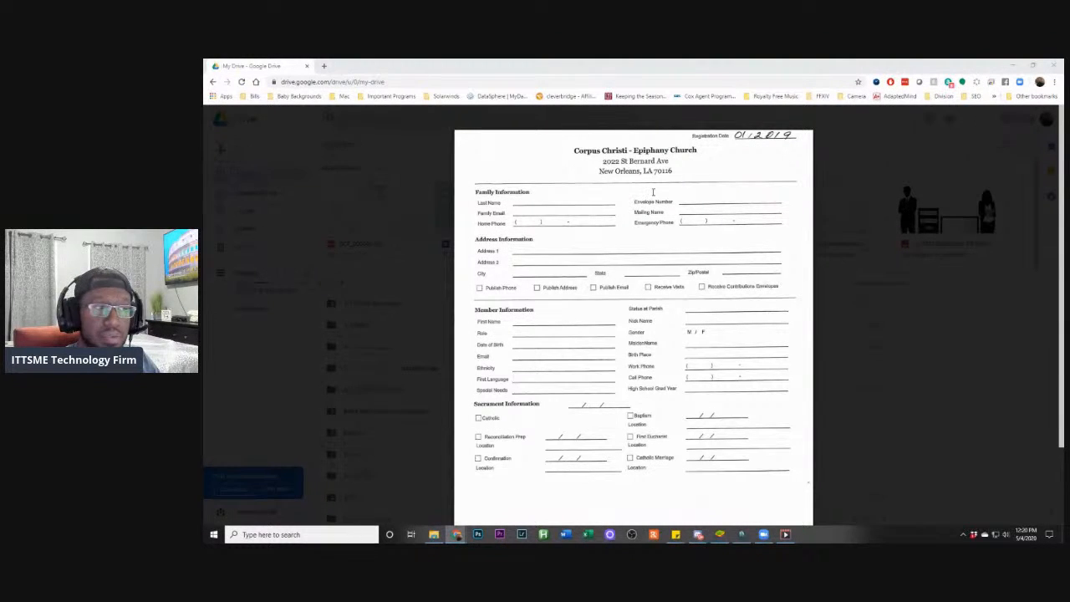
{"action": "left_click_drag", "start_coordinate": [652, 67], "coordinate": [204, 198]}
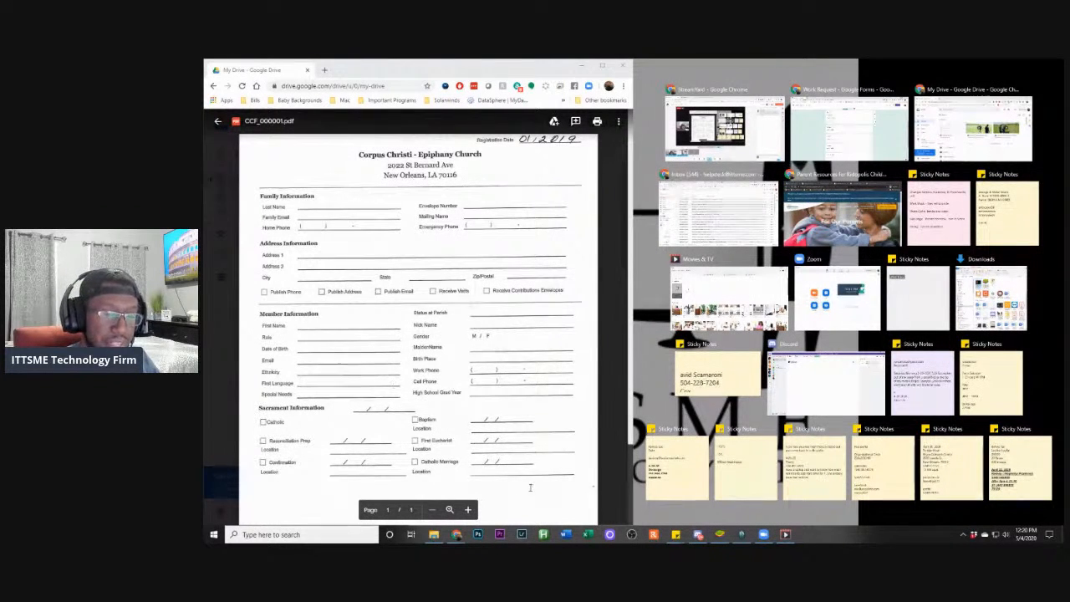
Launch Excel, create a blank workbook, and snap it to the right half of the screen beside the PDF form
{"action": "left_click", "coordinate": [270, 534]}
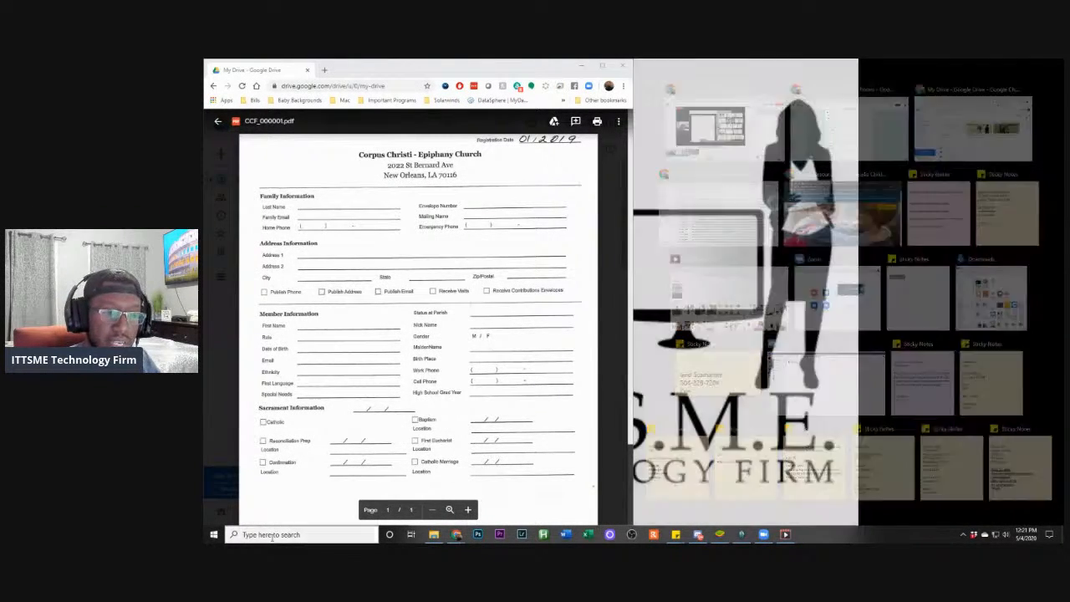
{"action": "type", "text": "excel"}
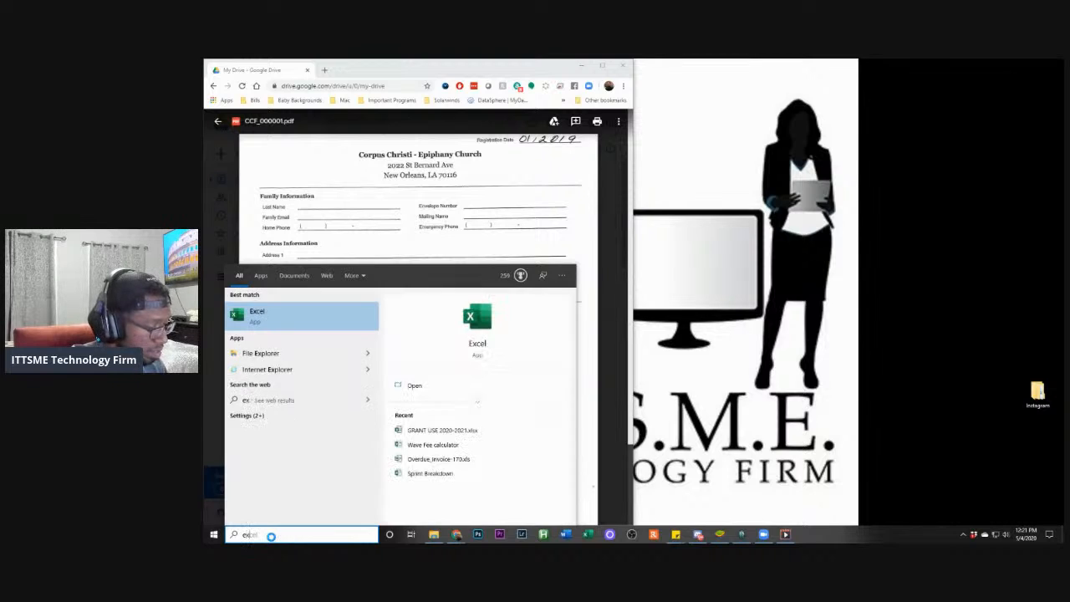
{"action": "key", "text": "Return"}
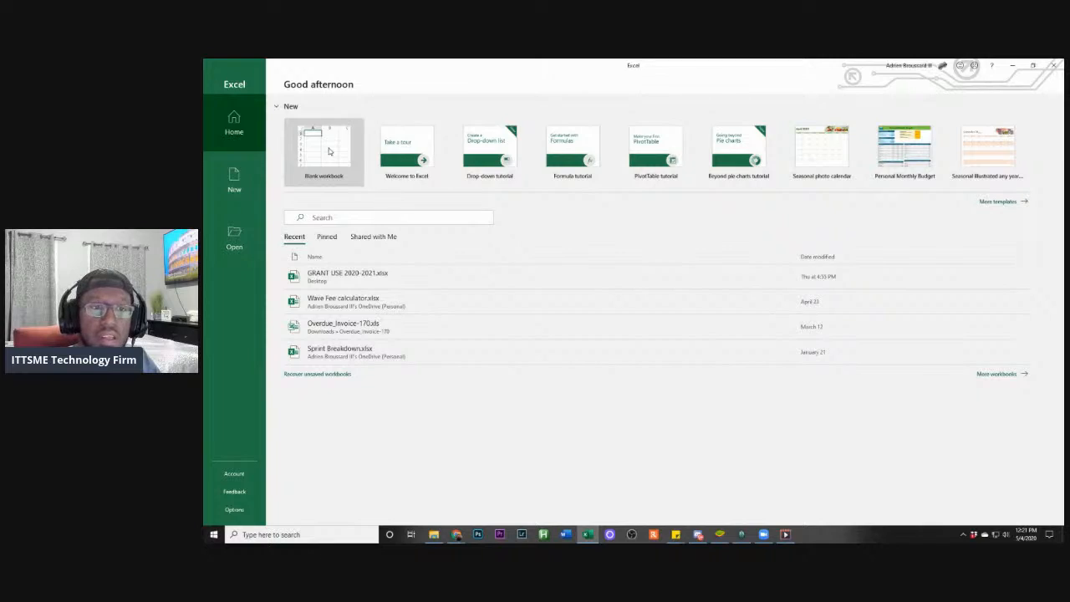
{"action": "left_click", "coordinate": [326, 148]}
{"action": "left_click_drag", "start_coordinate": [533, 69], "coordinate": [1063, 165]}
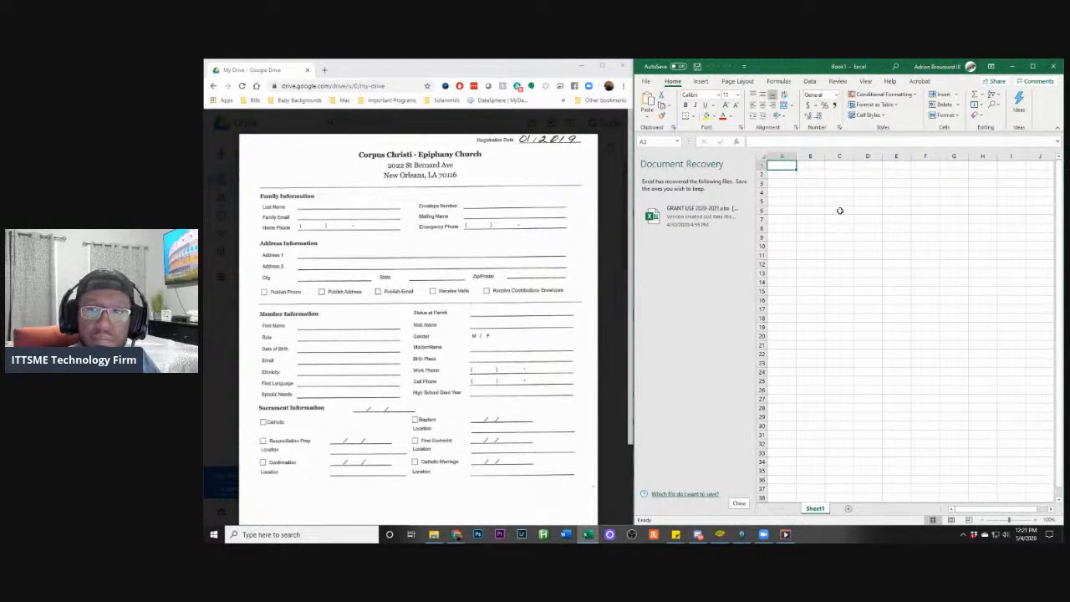
View the print settings of the blank workbook and return to the sheet
{"action": "left_click", "coordinate": [645, 82]}
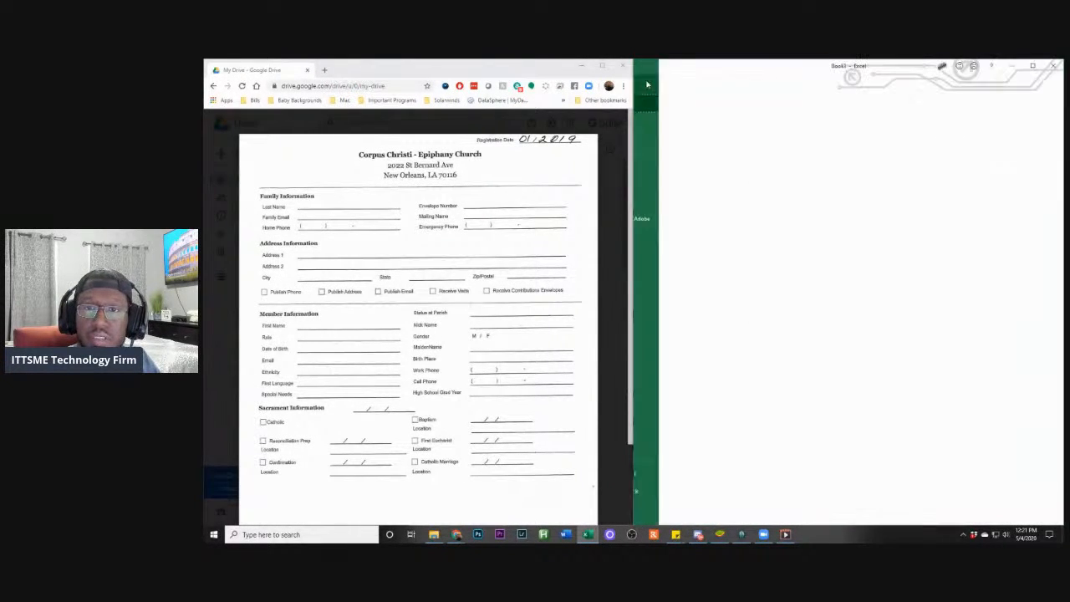
{"action": "left_click", "coordinate": [677, 241]}
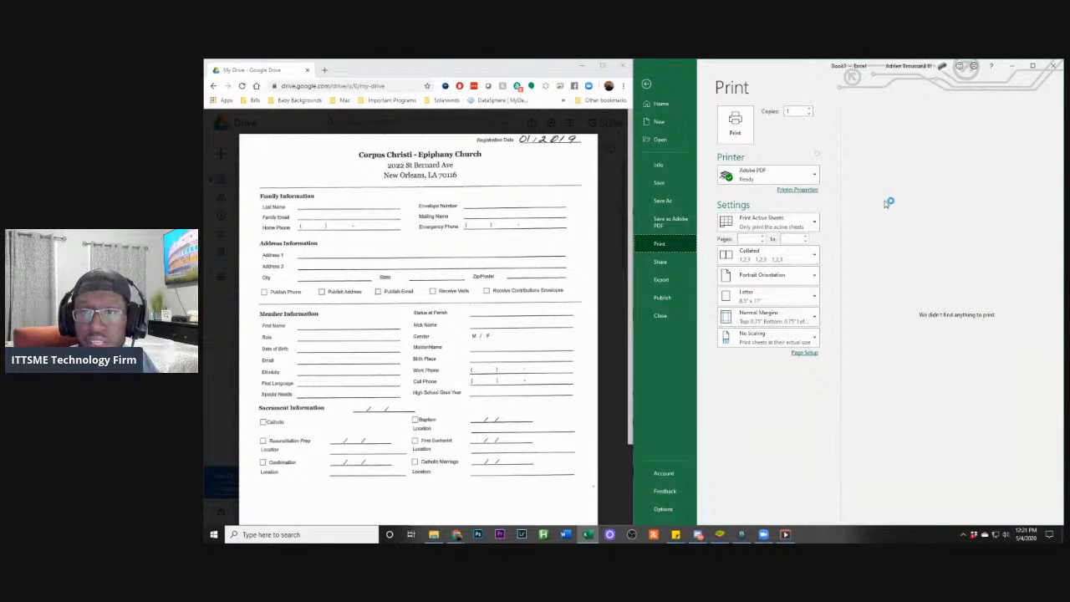
{"action": "left_click", "coordinate": [649, 86]}
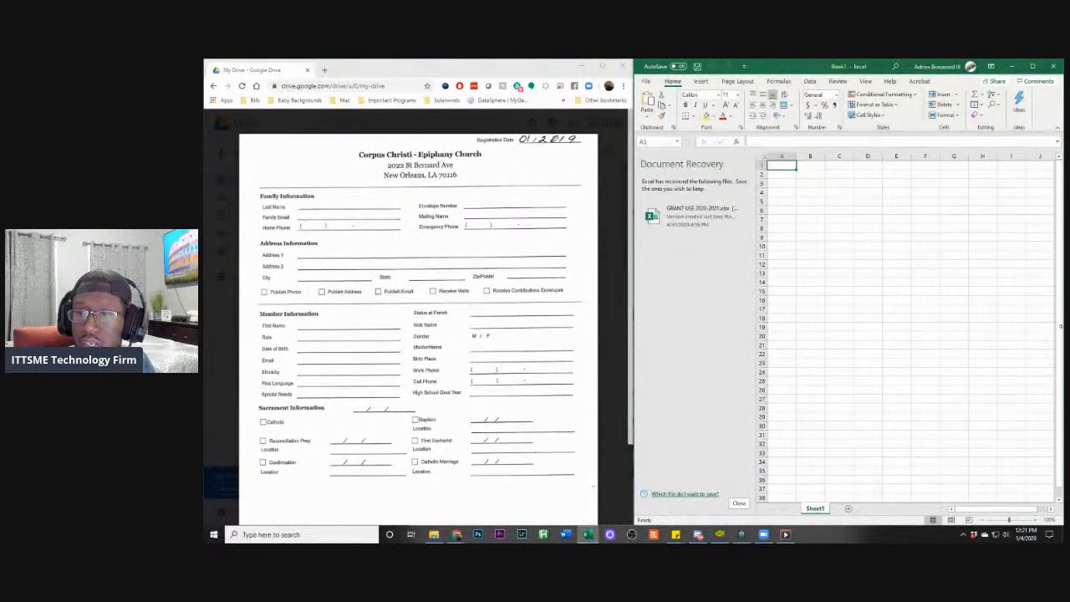
{"action": "left_click_drag", "start_coordinate": [990, 509], "coordinate": [1013, 497]}
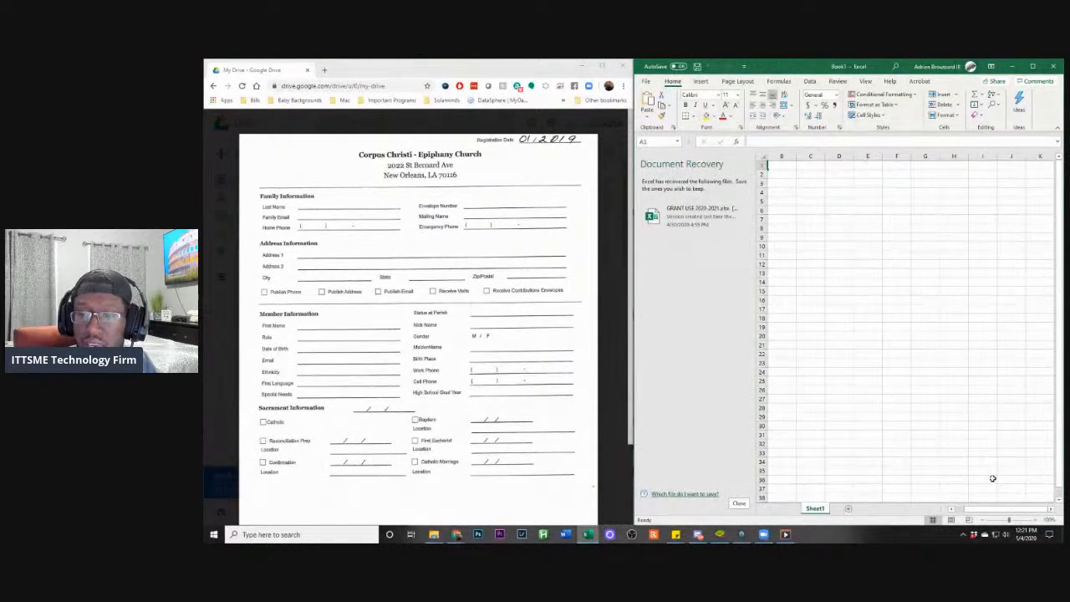
{"action": "left_click_drag", "start_coordinate": [1012, 514], "coordinate": [982, 516]}
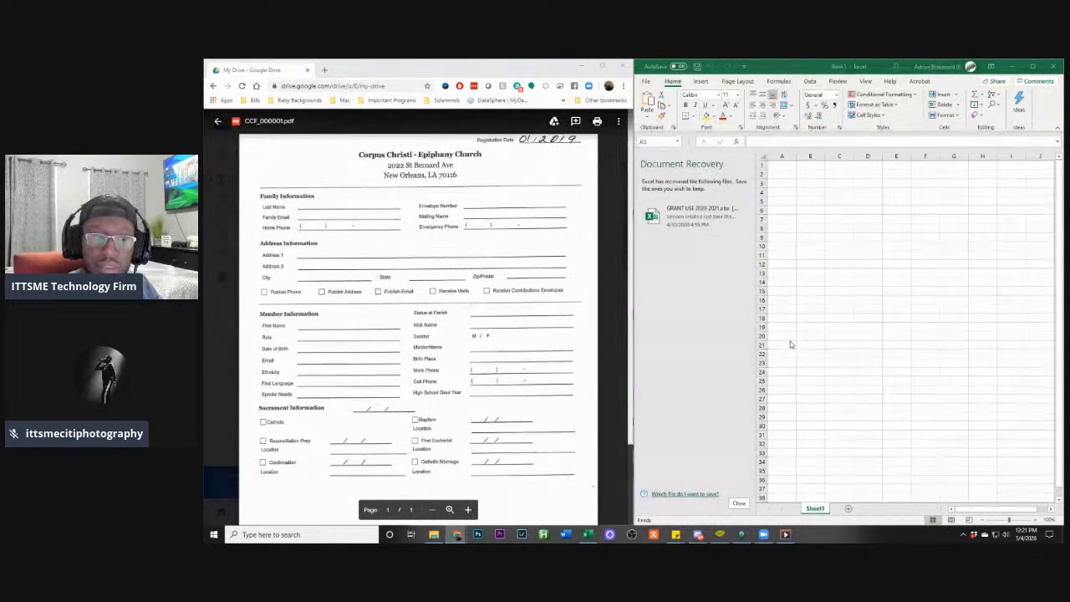
{"action": "left_click", "coordinate": [787, 167]}
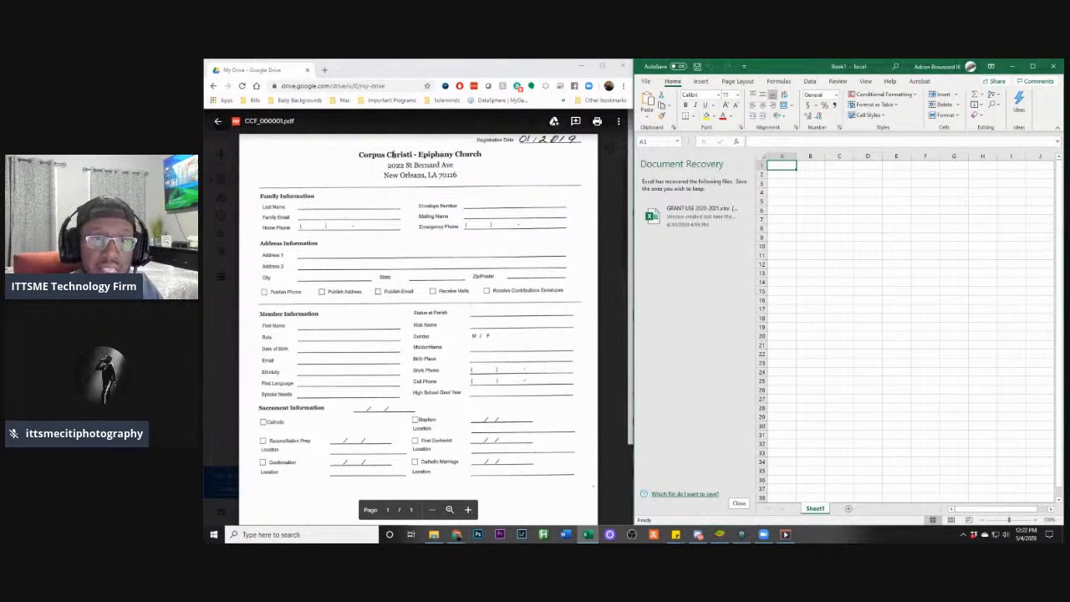
{"action": "left_click", "coordinate": [361, 155]}
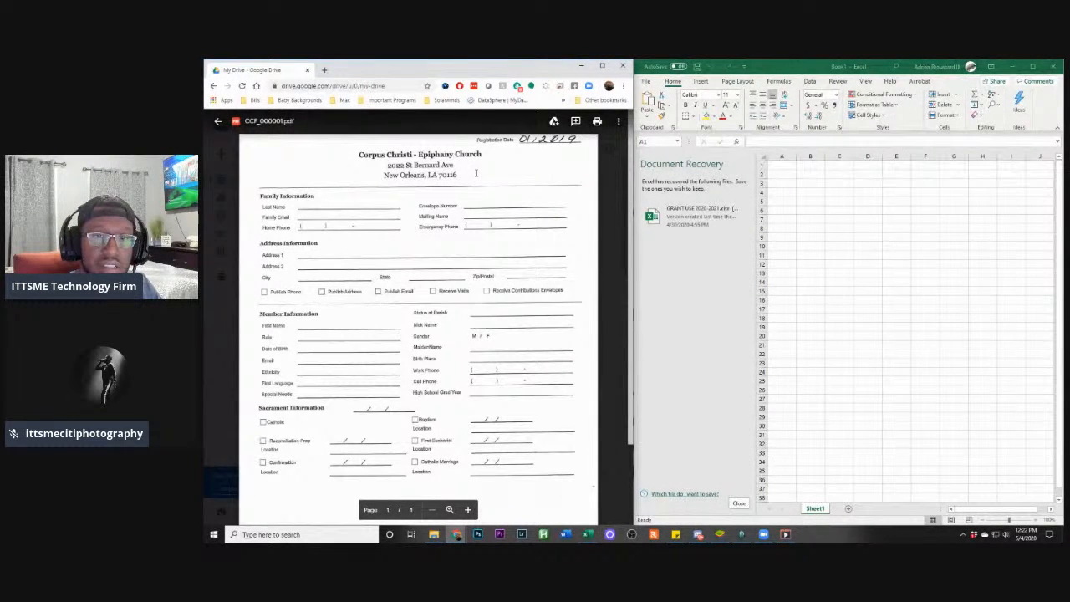
Enter the heading "Corpus Christi - Epiphany Church" in cell A1
{"action": "left_click", "coordinate": [782, 166]}
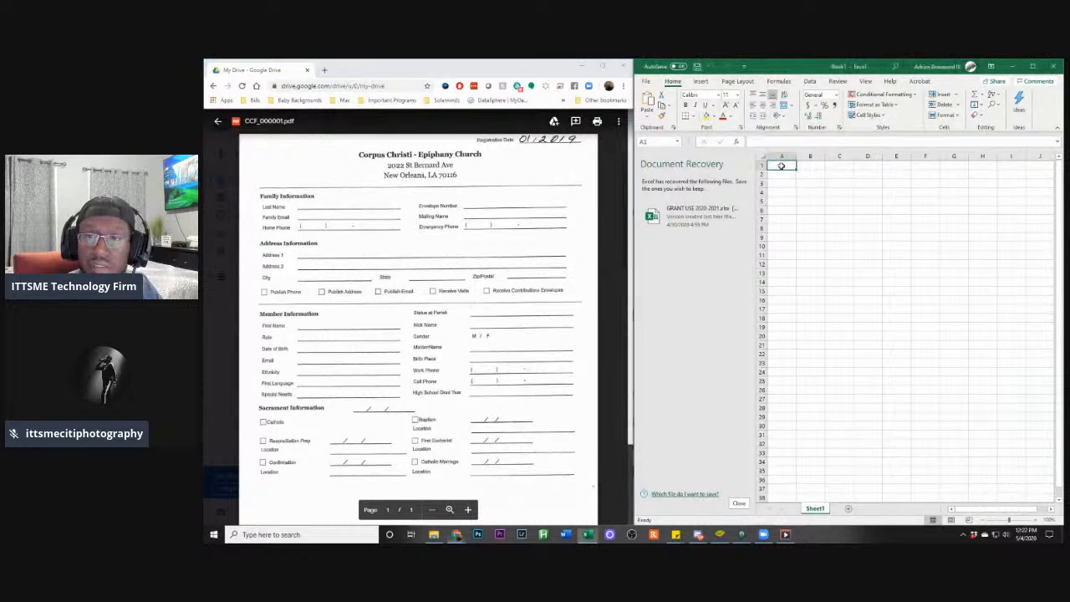
{"action": "type", "text": "Cor"}
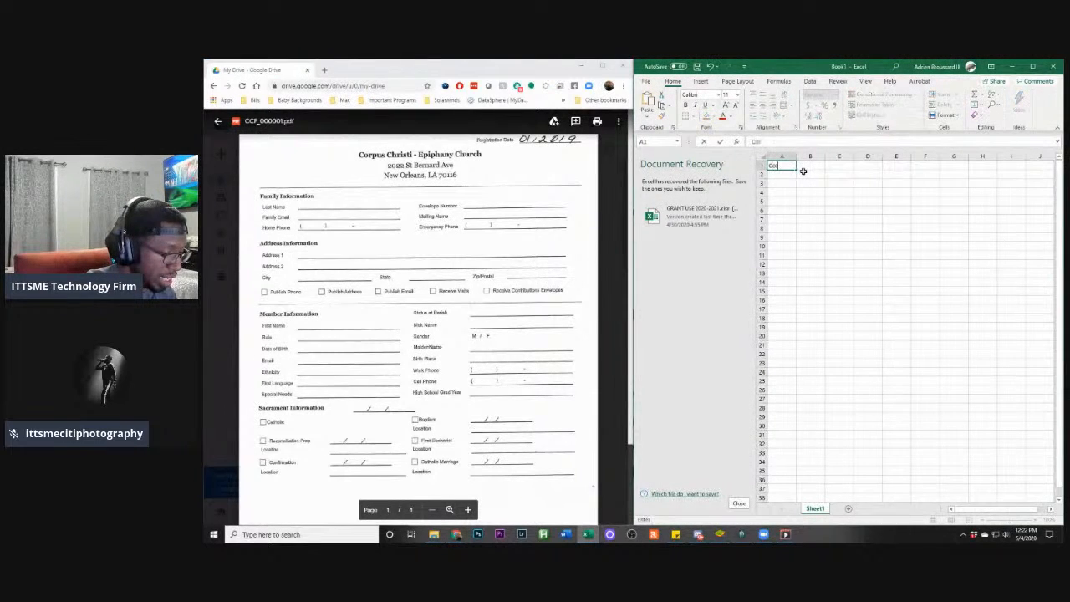
{"action": "key", "text": "BackSpace"}
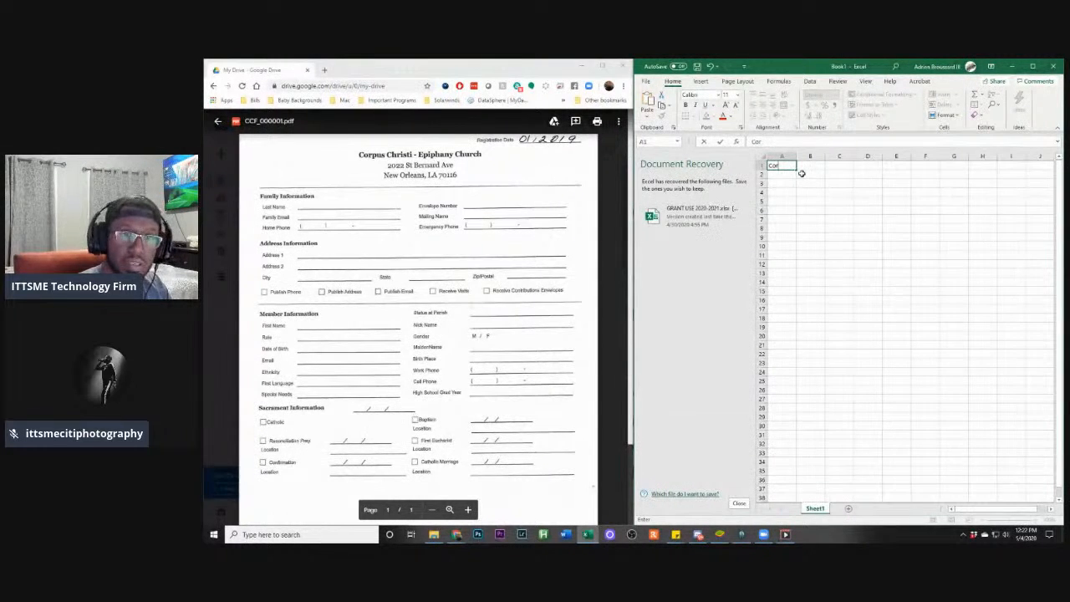
{"action": "type", "text": "pus"}
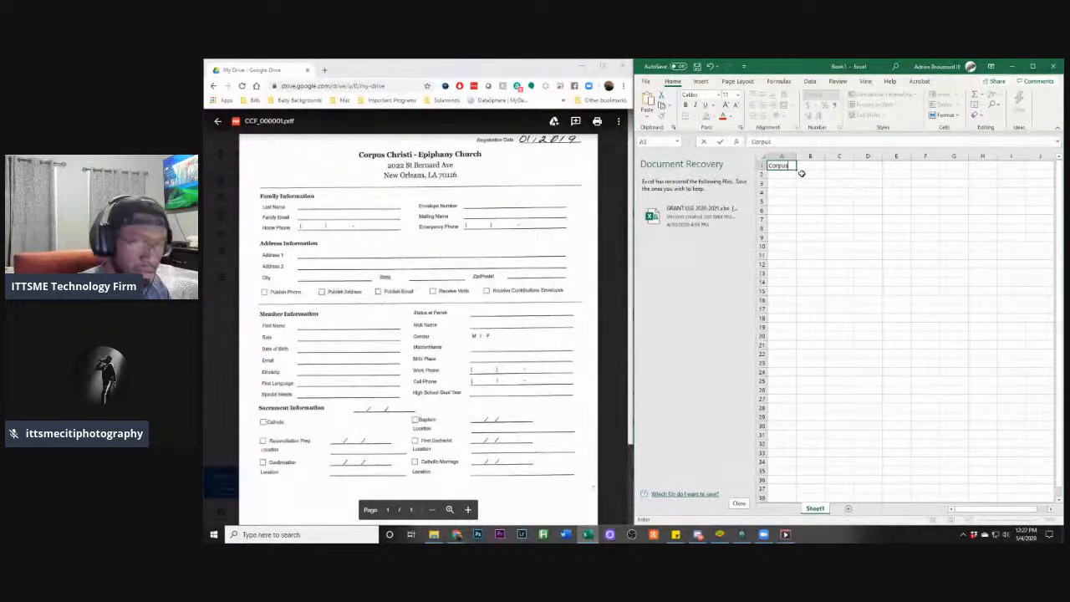
{"action": "type", "text": " Christi -"}
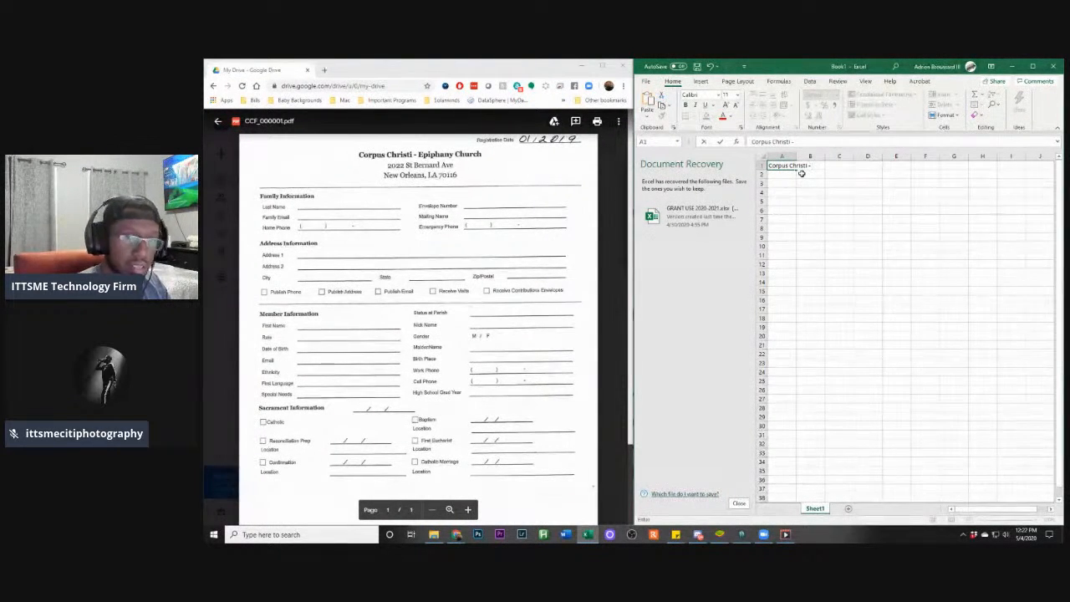
{"action": "type", "text": "Epiph"}
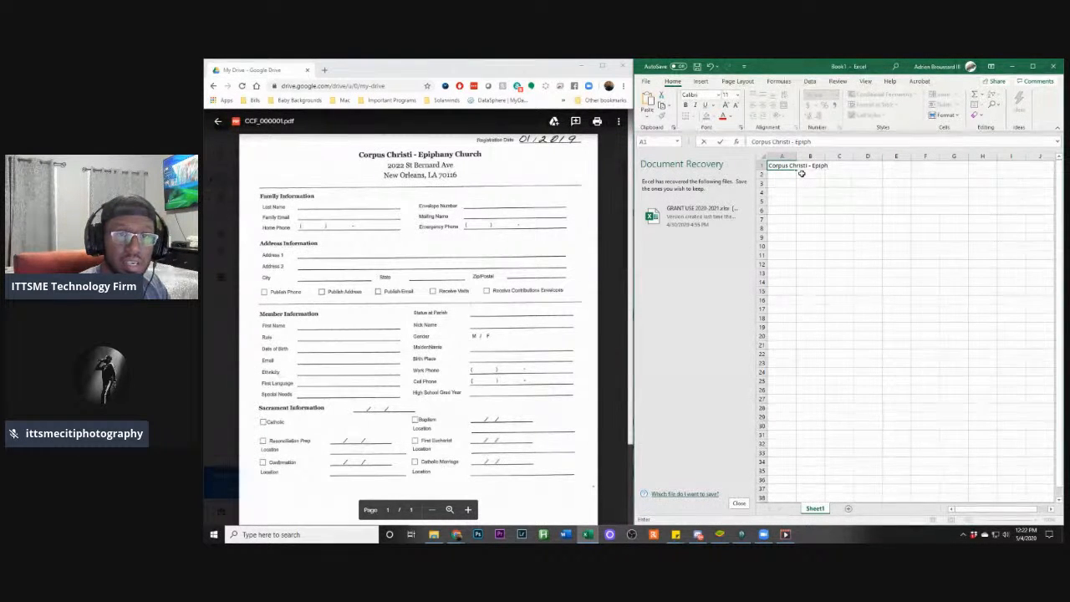
{"action": "type", "text": "any Church"}
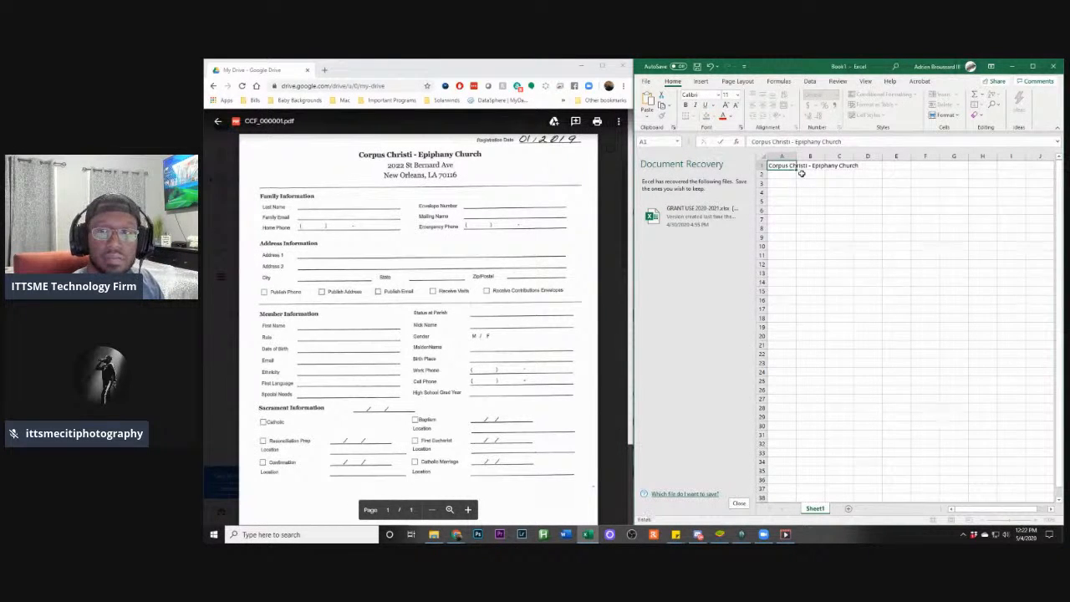
{"action": "key", "text": "Return"}
Enter the church's street address in cell A2 and its city, state and ZIP code in cell A3, as on the form
{"action": "type", "text": "20"}
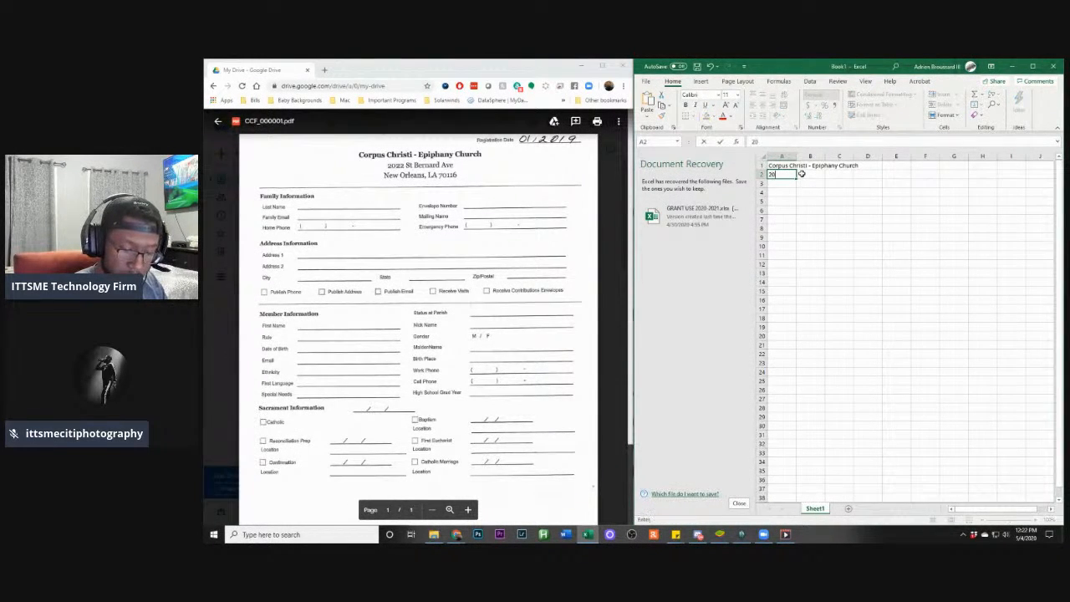
{"action": "type", "text": "22 Saint Bernard"}
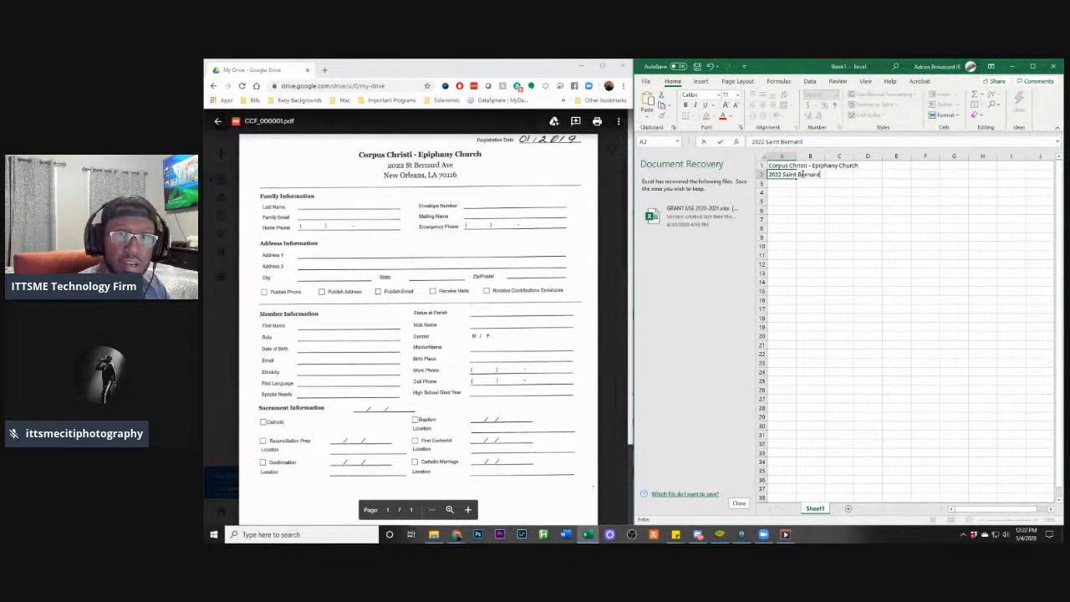
{"action": "type", "text": " Avenue"}
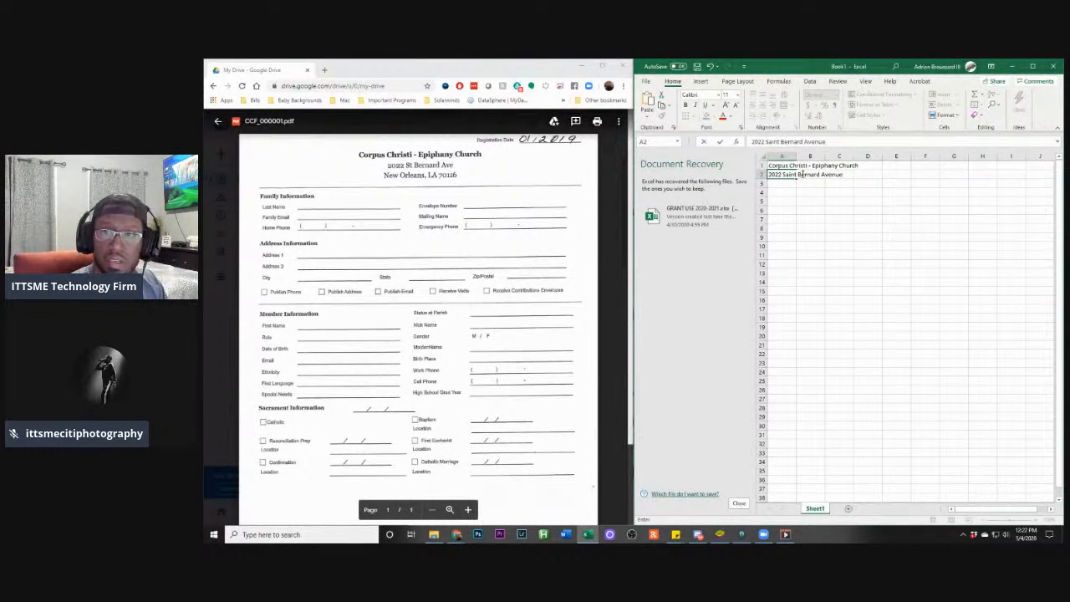
{"action": "key", "text": "Return"}
{"action": "type", "text": "New Orleans"}
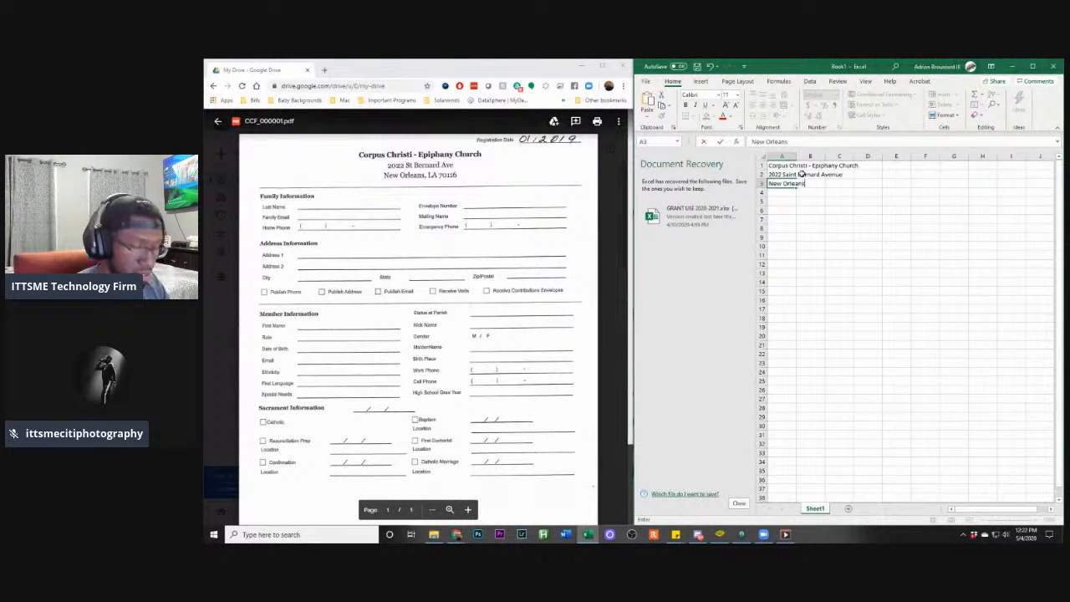
{"action": "type", "text": ", LA 70116"}
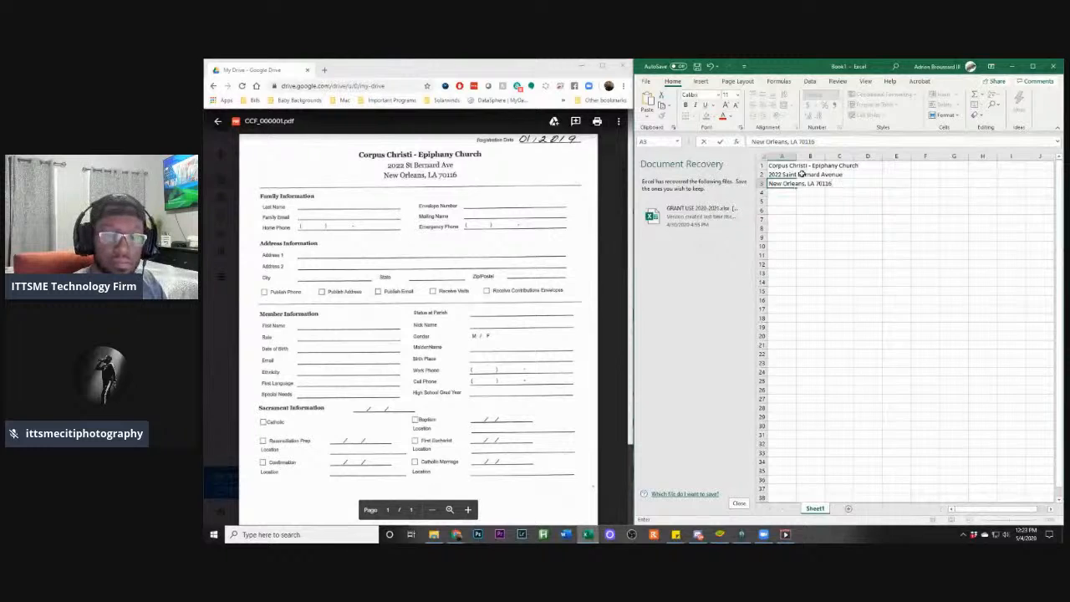
{"action": "key", "text": "Return"}
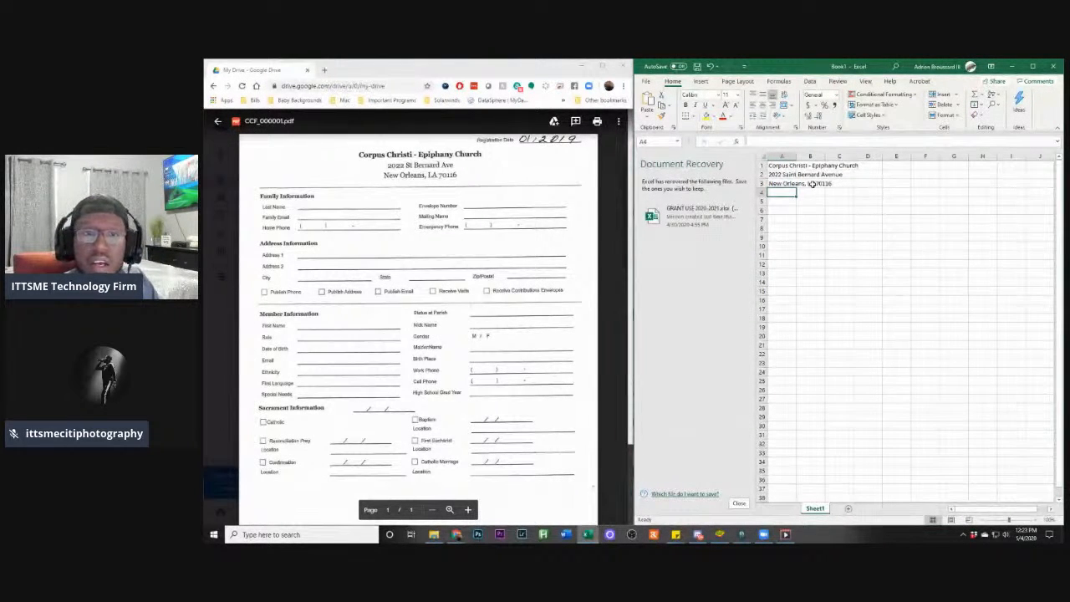
Close the Document Recovery pane and merge and center the church name across A1:J1
{"action": "left_click", "coordinate": [787, 166]}
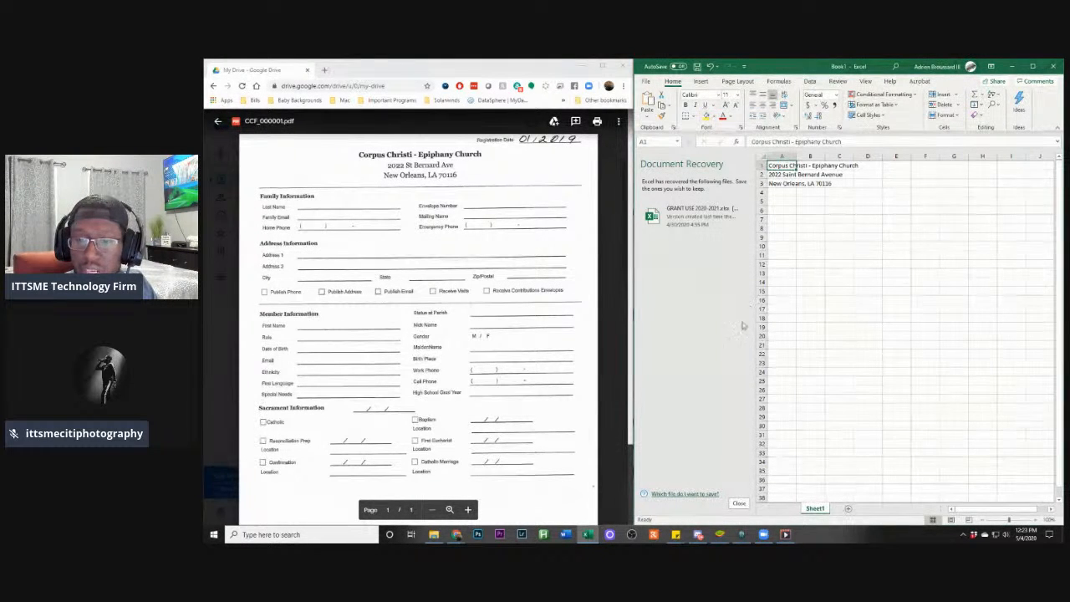
{"action": "left_click", "coordinate": [739, 502]}
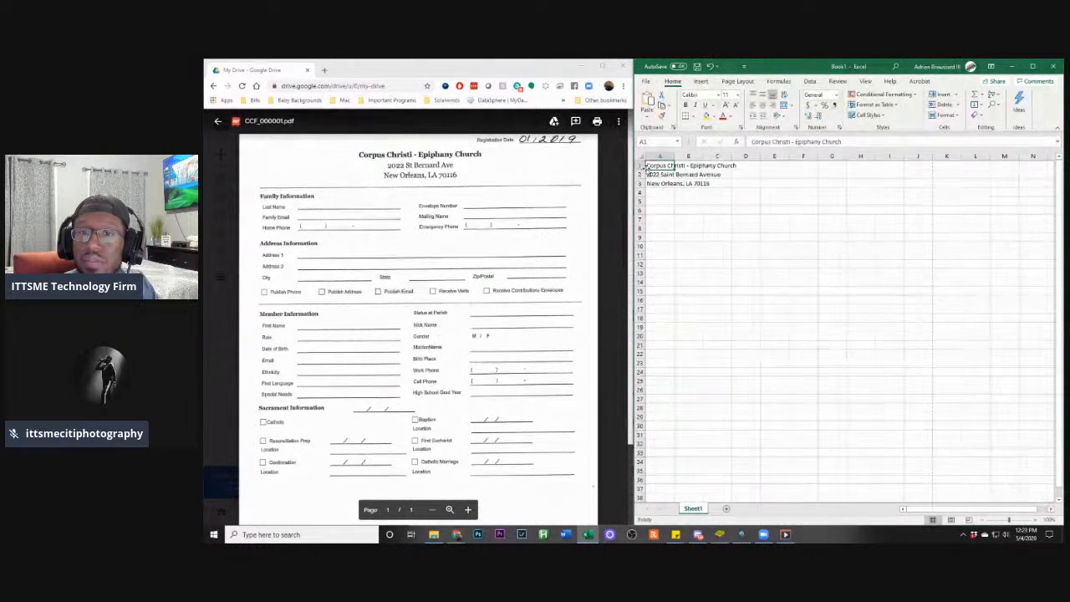
{"action": "left_click_drag", "start_coordinate": [651, 165], "coordinate": [913, 169]}
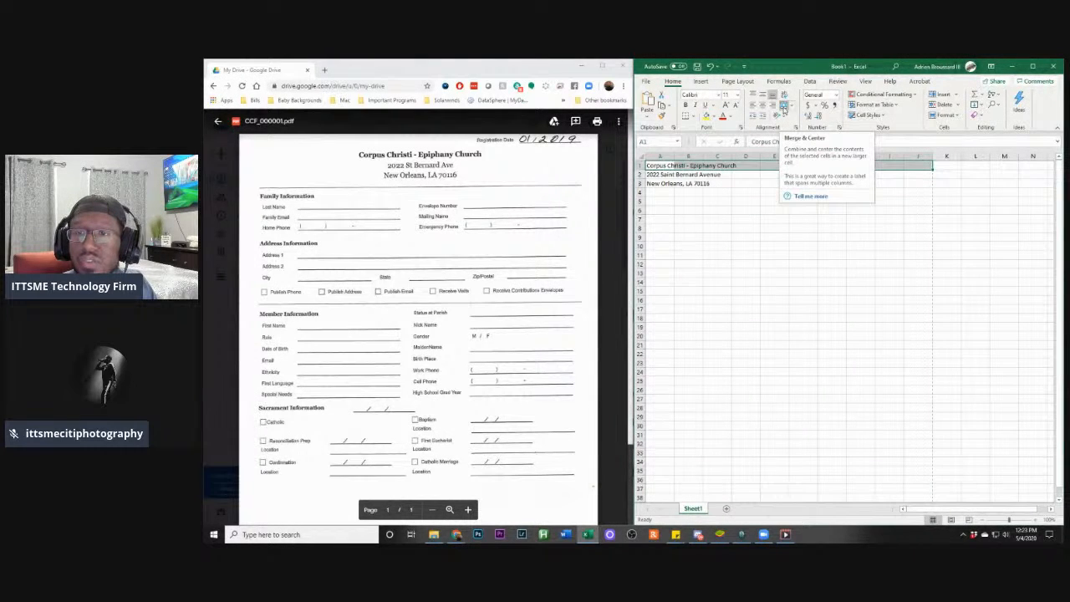
{"action": "left_click", "coordinate": [783, 108]}
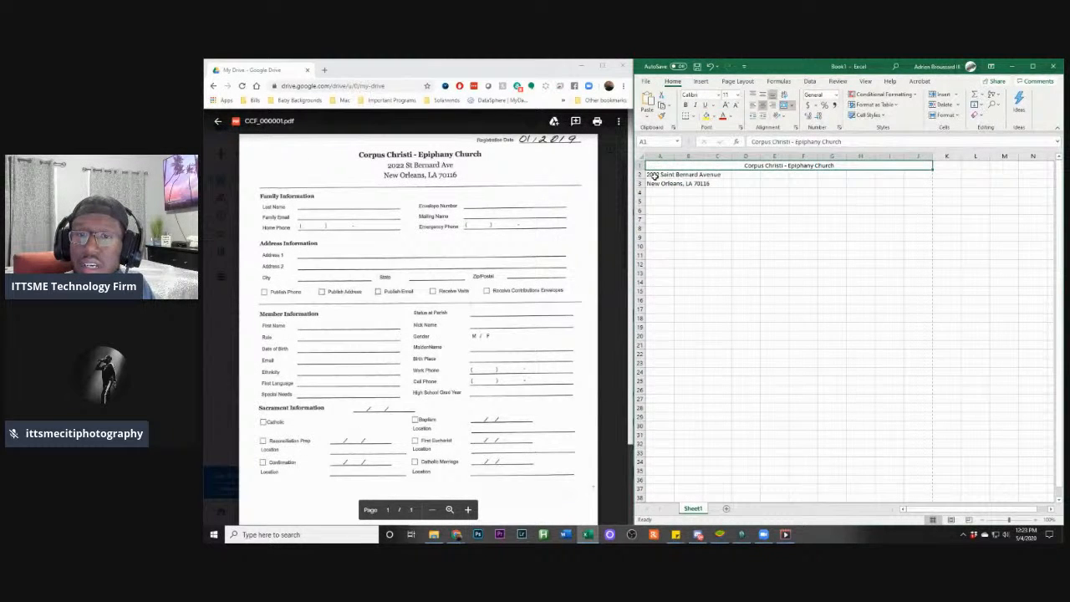
Merge and center the two address lines across columns A to J, each in its own row
{"action": "left_click", "coordinate": [656, 175]}
{"action": "left_click_drag", "start_coordinate": [655, 175], "coordinate": [924, 176]}
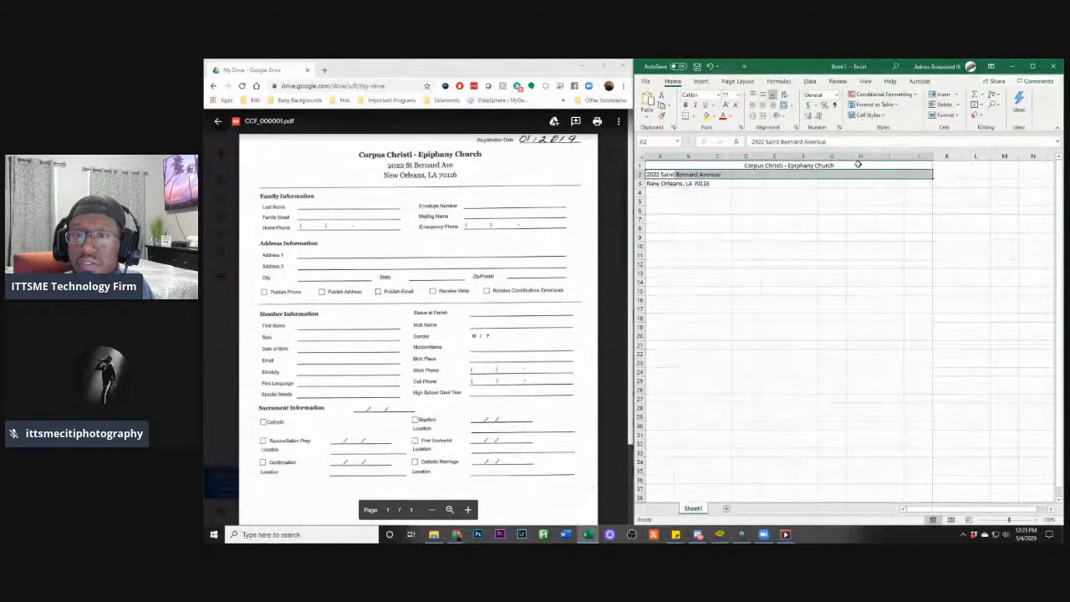
{"action": "left_click", "coordinate": [783, 105]}
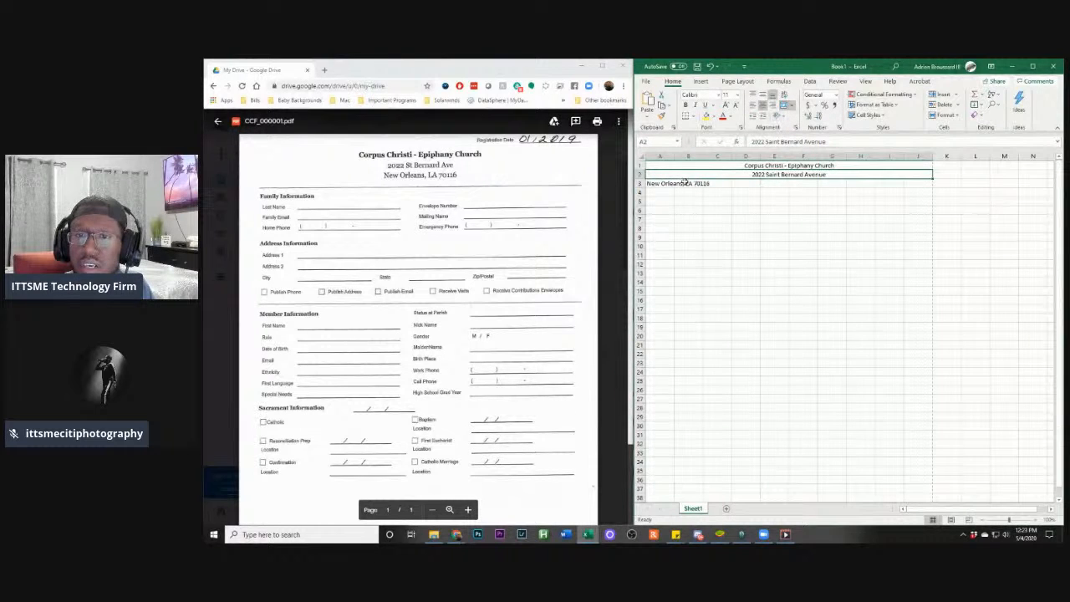
{"action": "left_click_drag", "start_coordinate": [650, 183], "coordinate": [919, 183]}
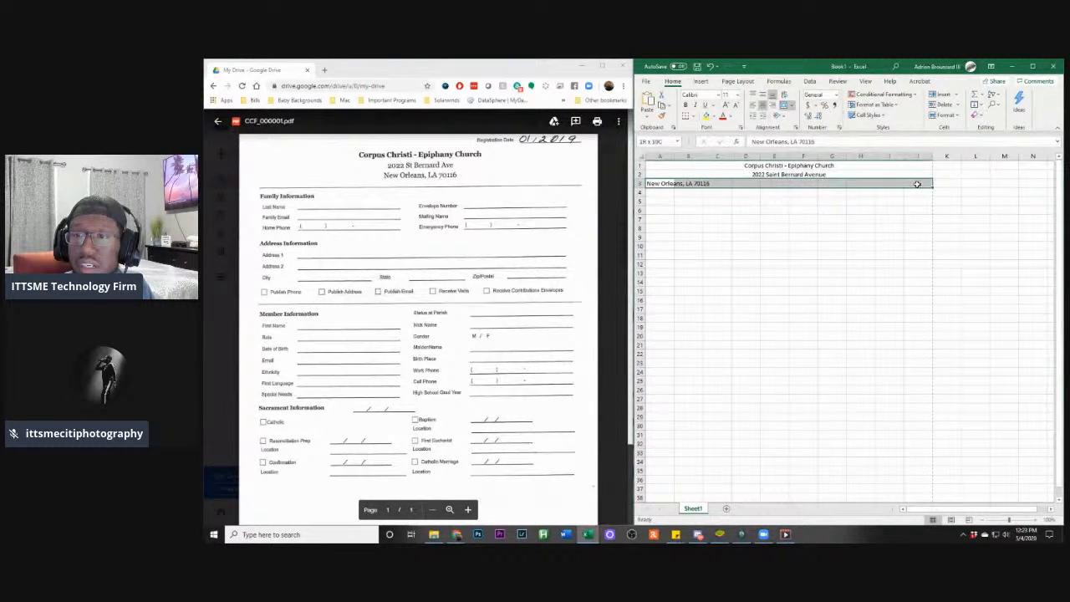
{"action": "left_click", "coordinate": [784, 106]}
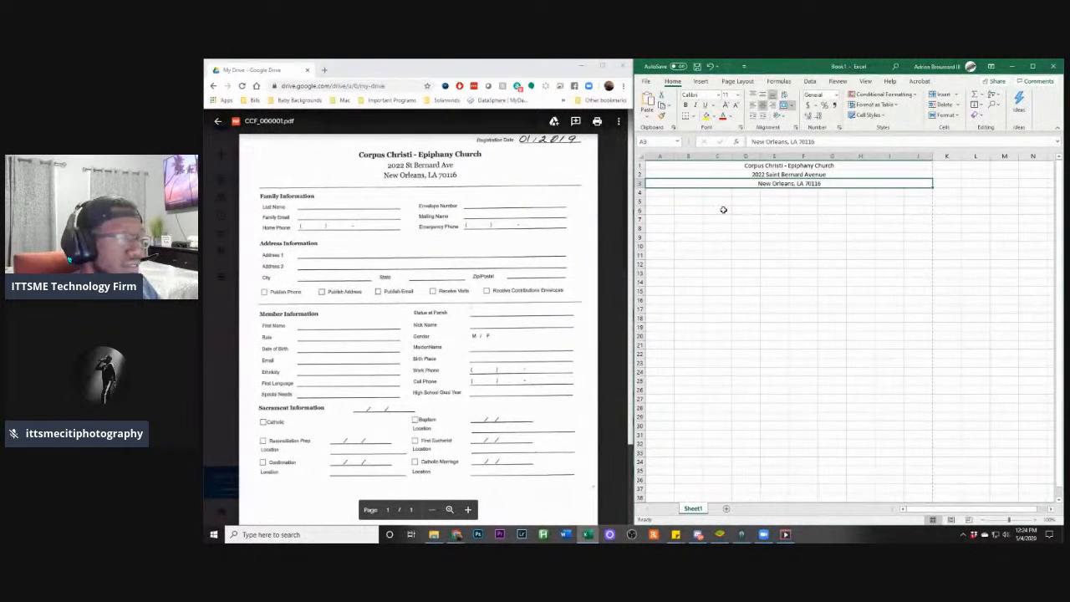
Add a bottom border along A4:J4 as the divider line beneath the form heading
{"action": "left_click", "coordinate": [687, 201]}
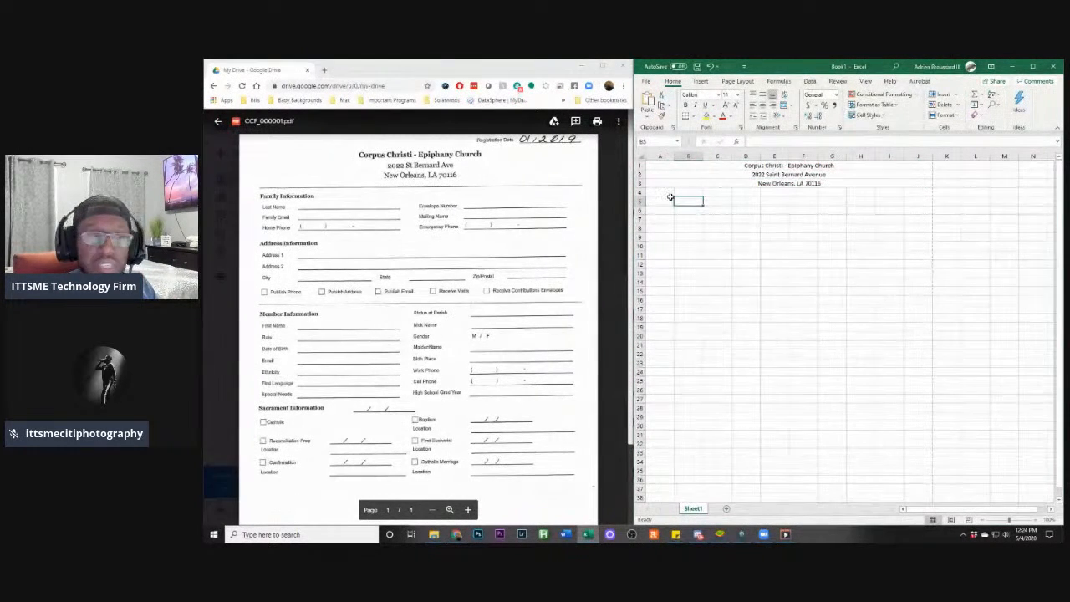
{"action": "left_click", "coordinate": [665, 191]}
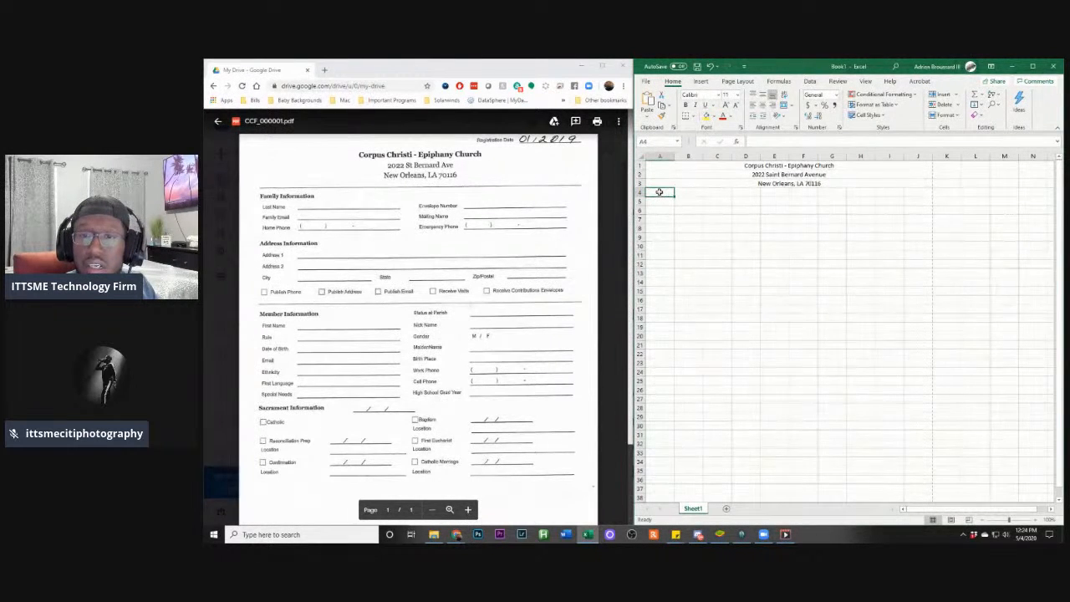
{"action": "left_click_drag", "start_coordinate": [663, 191], "coordinate": [924, 193]}
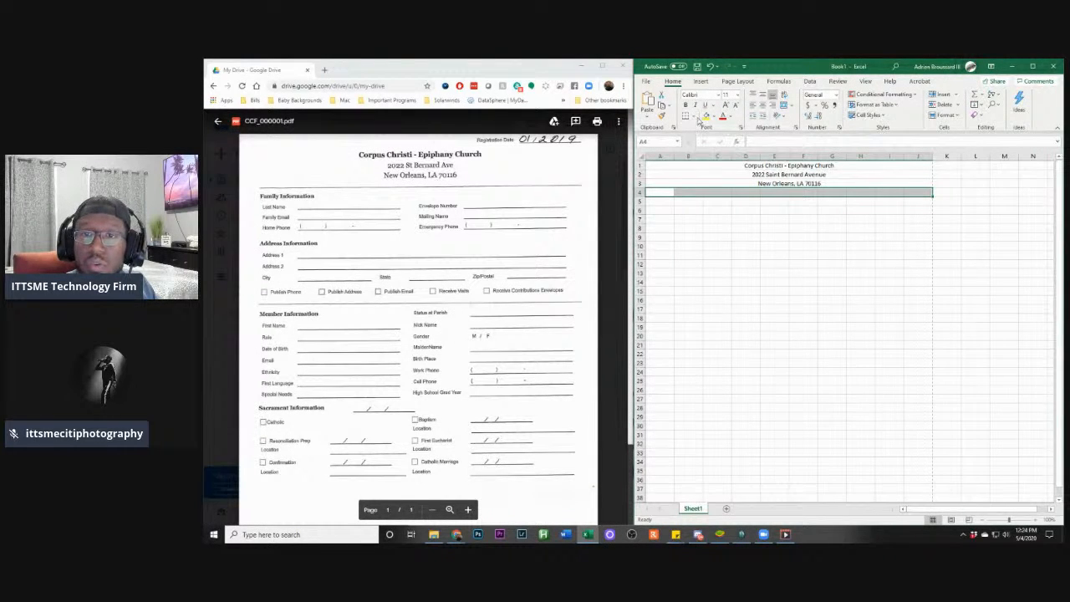
{"action": "left_click", "coordinate": [693, 118]}
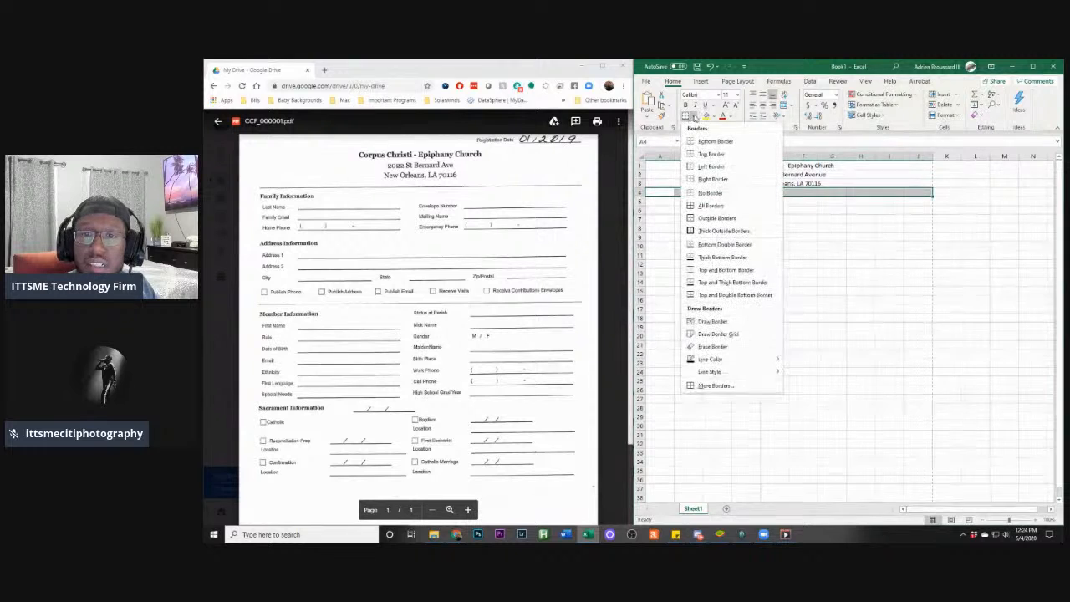
{"action": "left_click", "coordinate": [709, 146]}
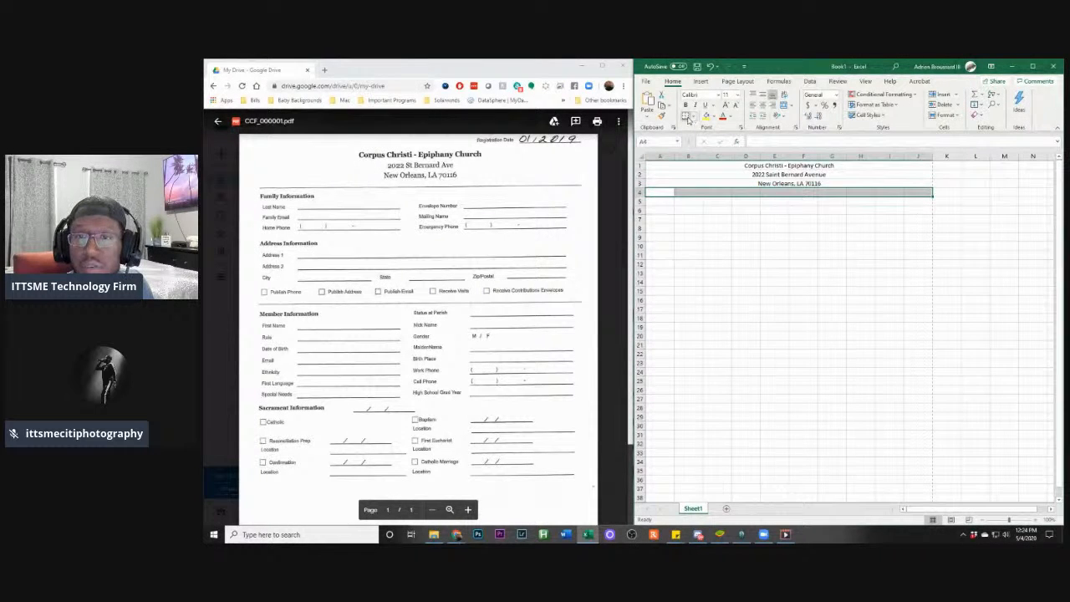
{"action": "left_click", "coordinate": [773, 221]}
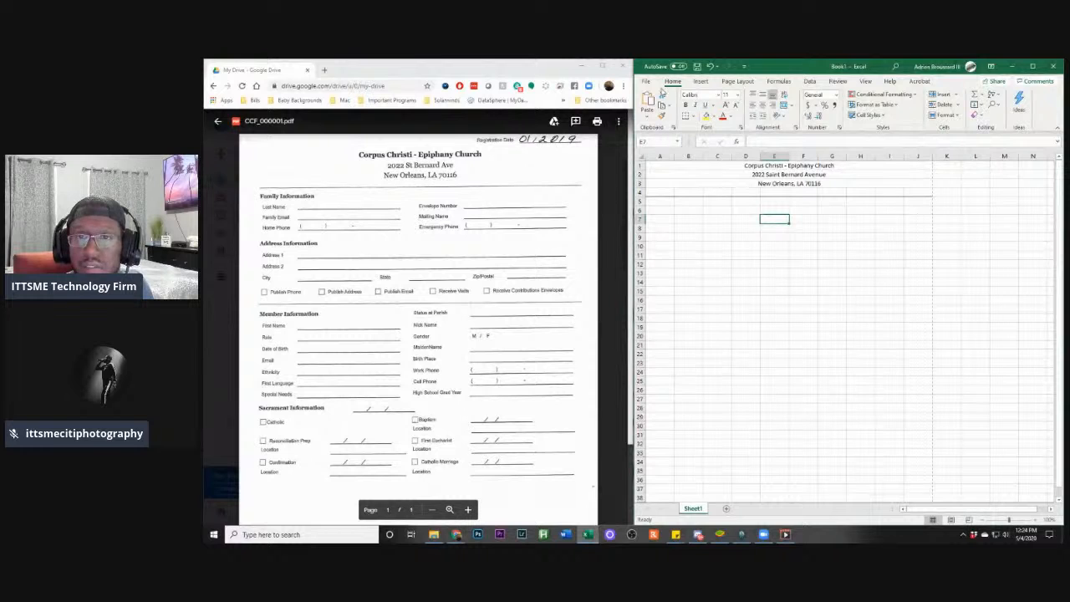
Check the heading and divider line in the print preview, return to the sheet and select the church name
{"action": "left_click", "coordinate": [647, 83]}
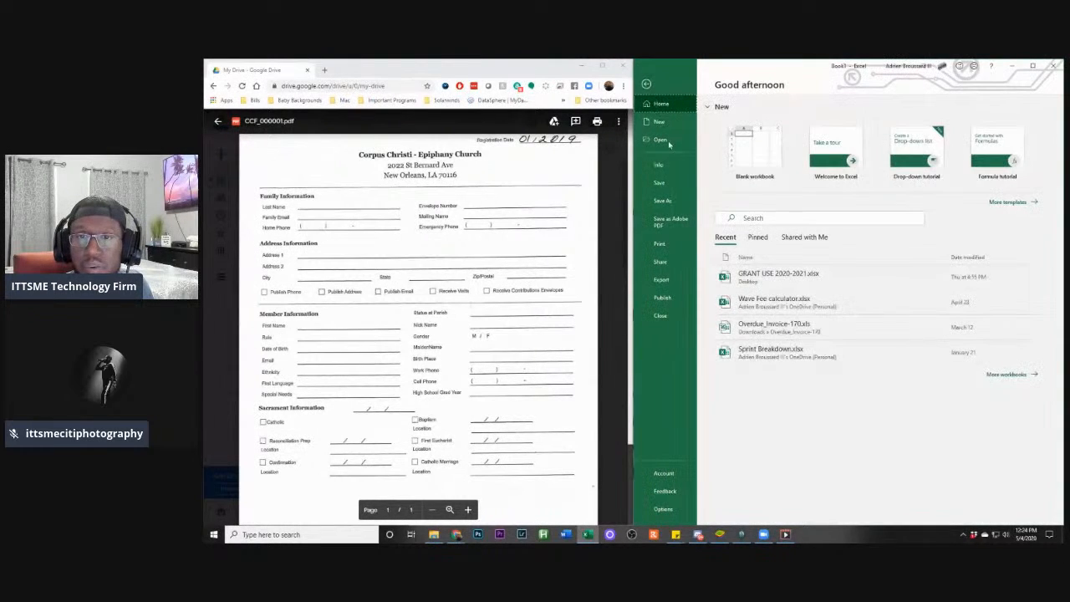
{"action": "left_click", "coordinate": [677, 244]}
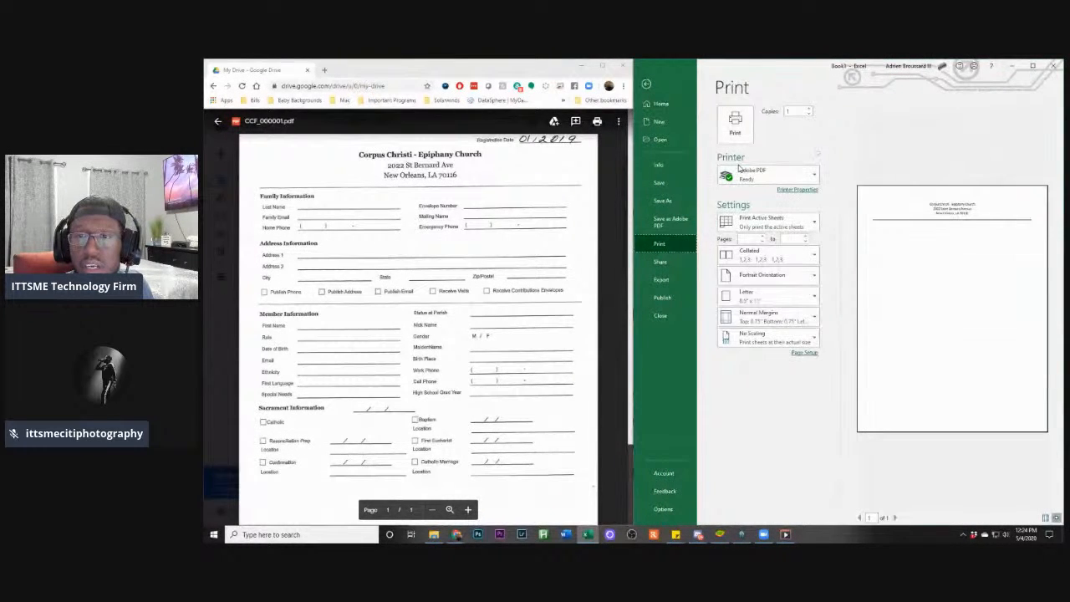
{"action": "left_click", "coordinate": [963, 215]}
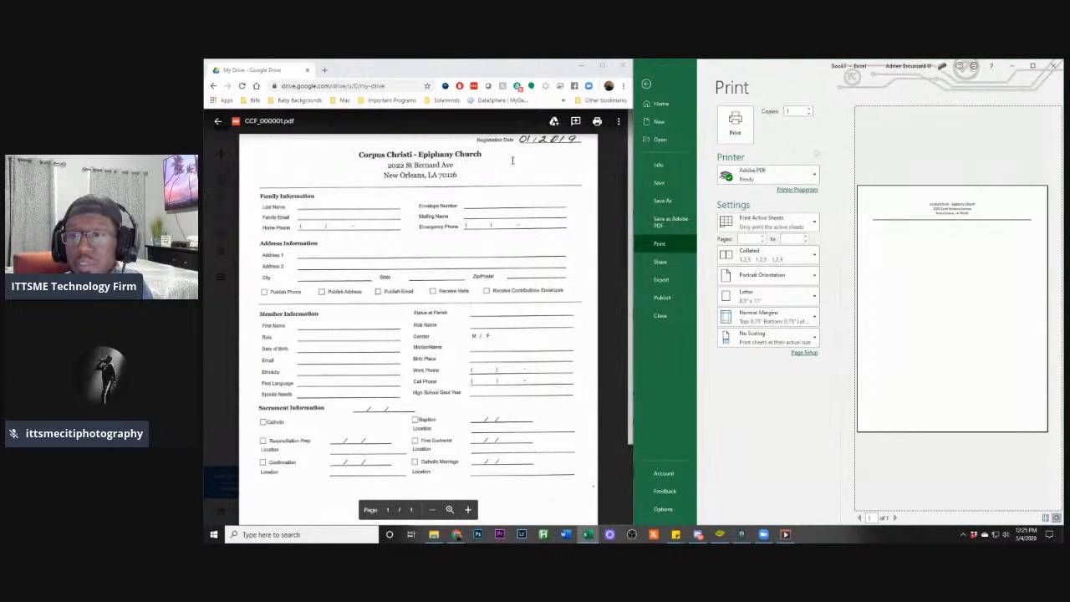
{"action": "left_click", "coordinate": [646, 84]}
{"action": "left_click", "coordinate": [745, 166]}
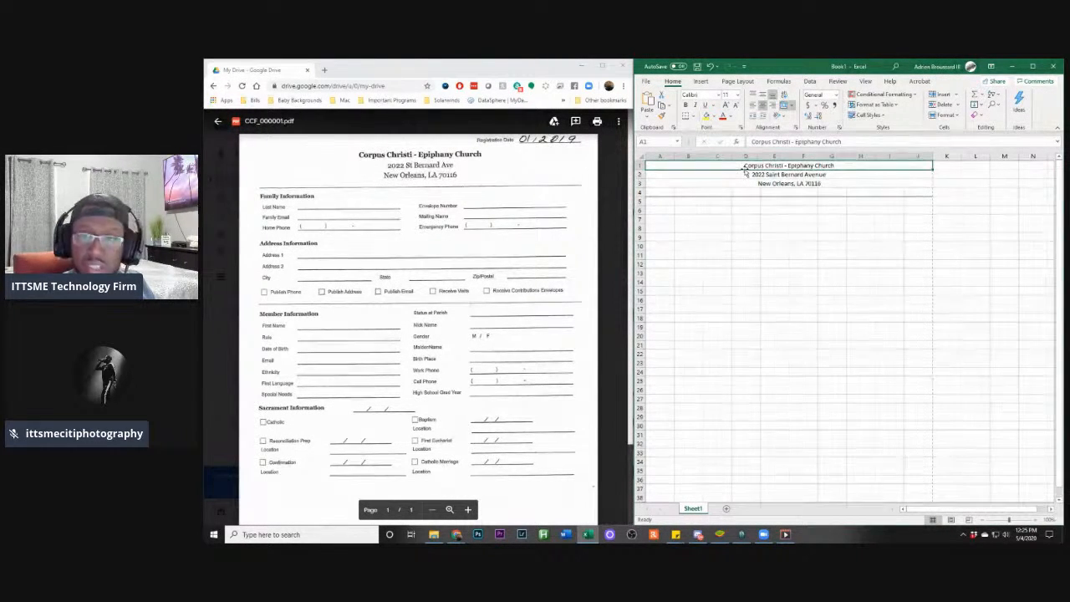
Bold the church name in the heading and enter "Family Information" in A6
{"action": "key", "text": "ctrl+b"}
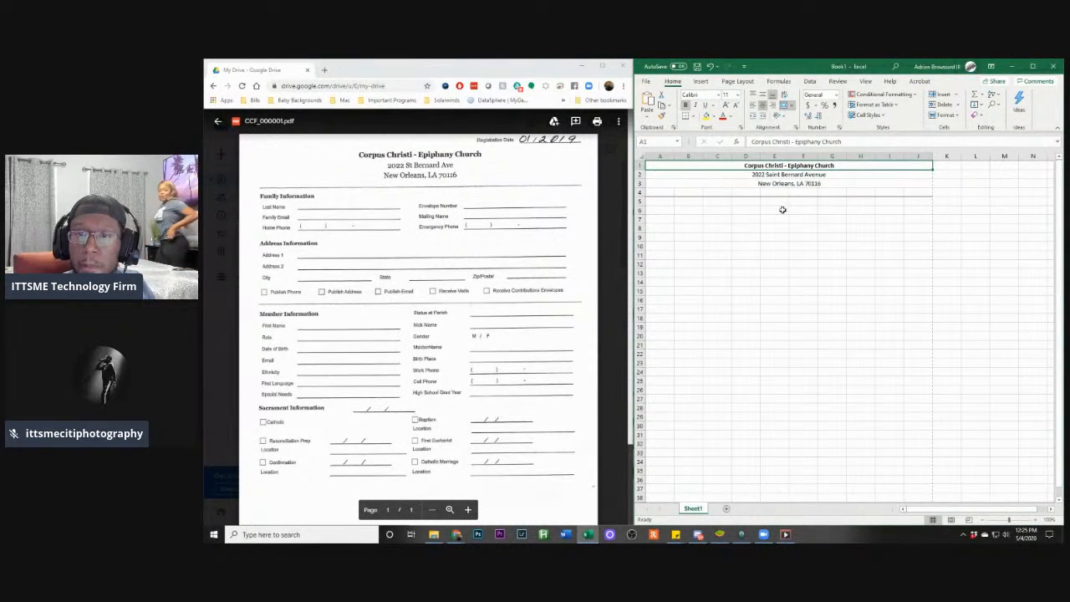
{"action": "left_click", "coordinate": [667, 204]}
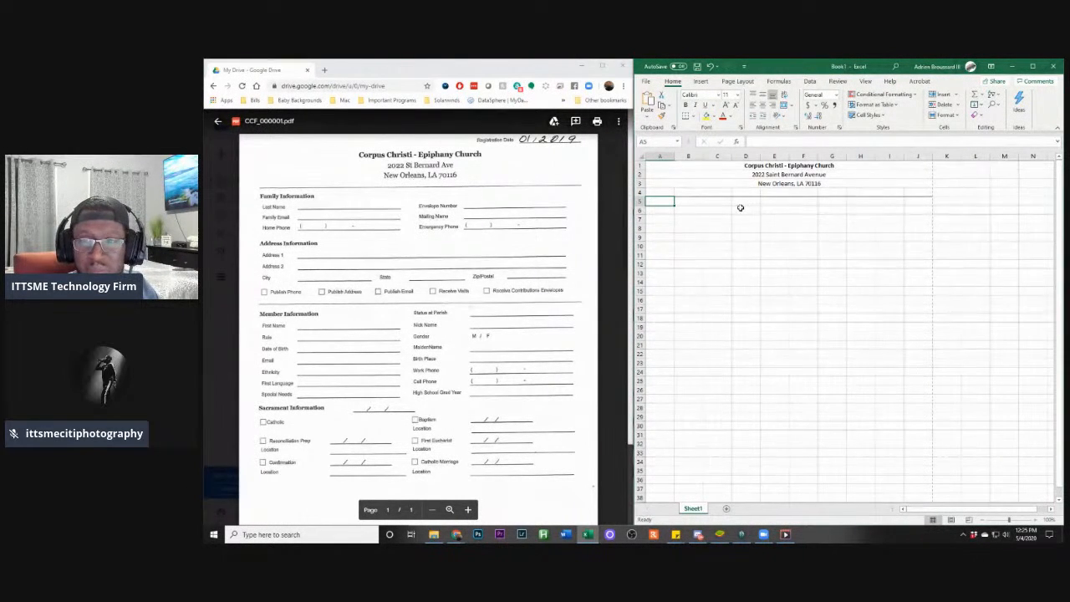
{"action": "left_click", "coordinate": [666, 211]}
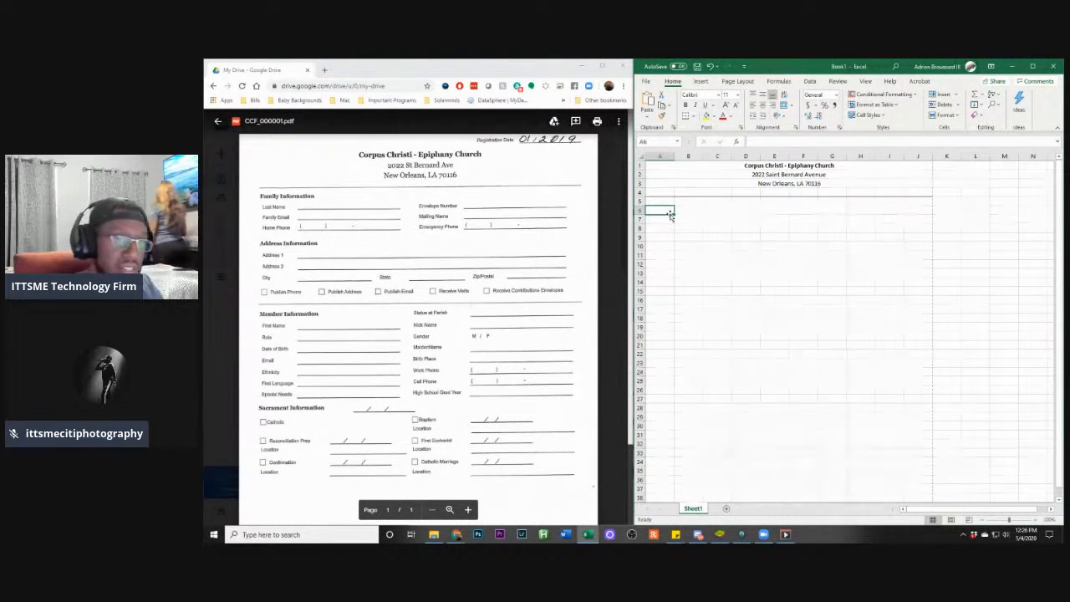
{"action": "type", "text": "Fami"}
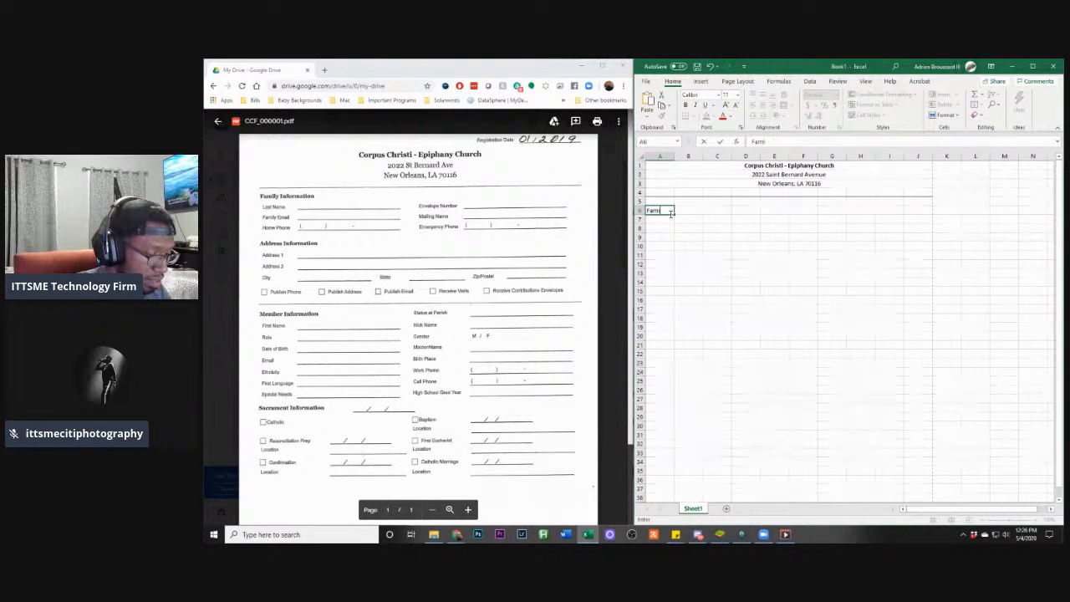
{"action": "type", "text": "ly"}
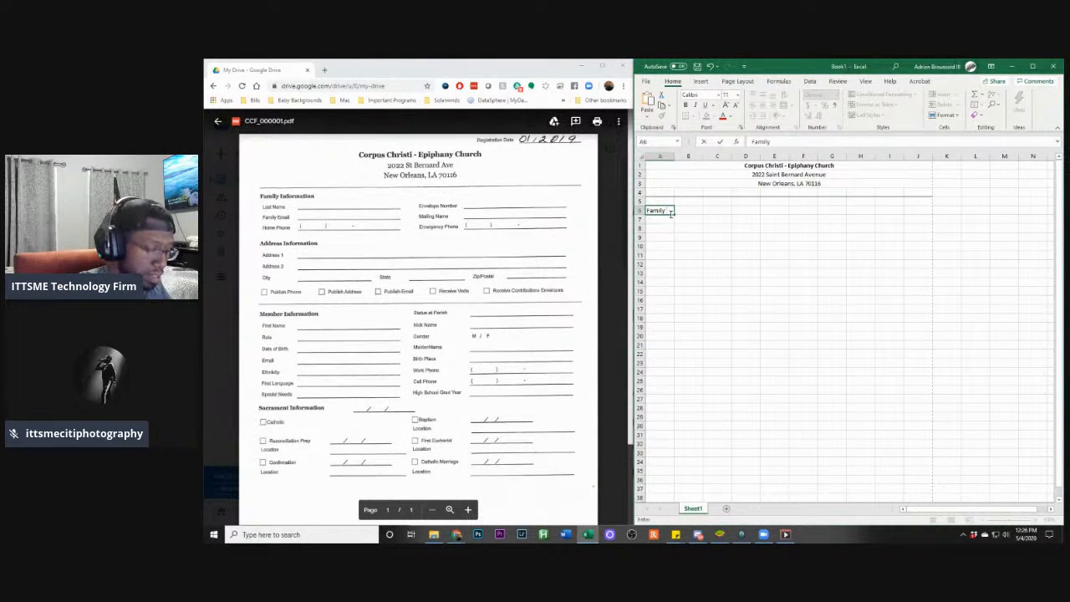
{"action": "type", "text": " Information"}
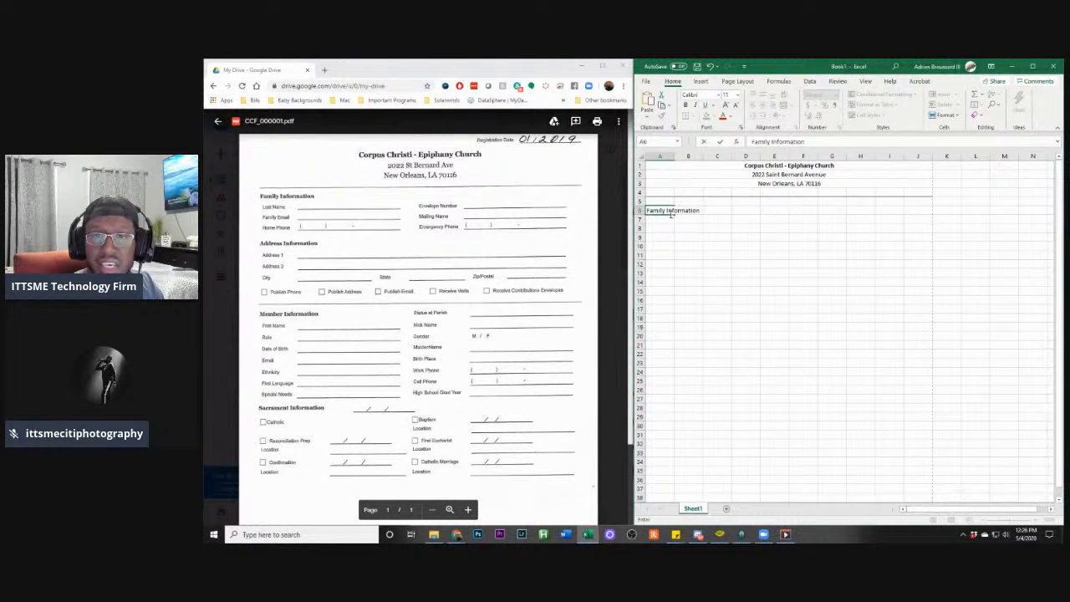
{"action": "key", "text": "Return"}
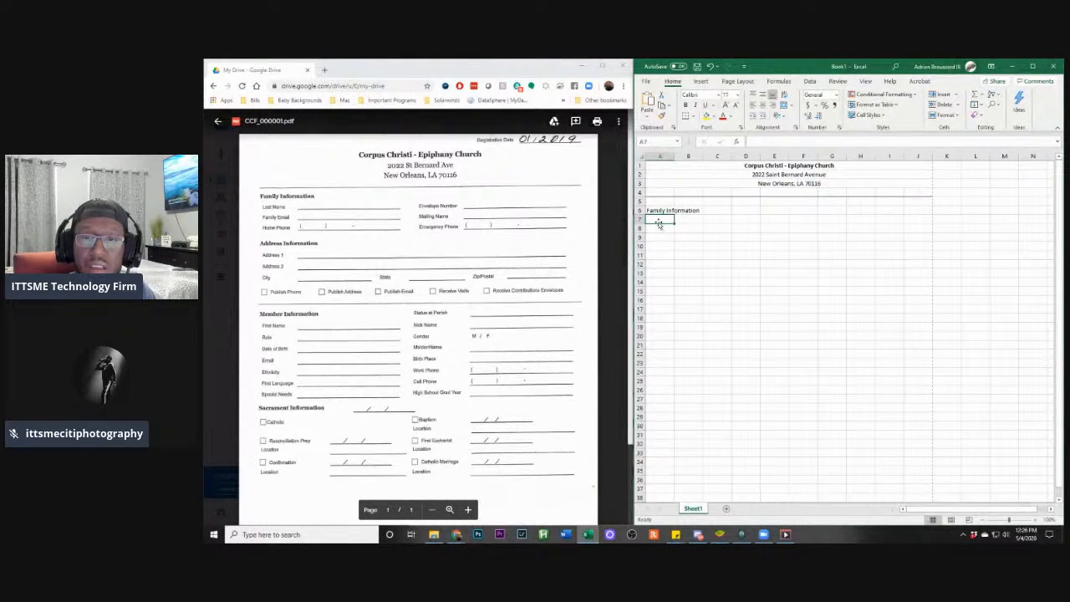
Try auto-fitting the width of column A to its contents and undo the change
{"action": "key", "text": "Right"}
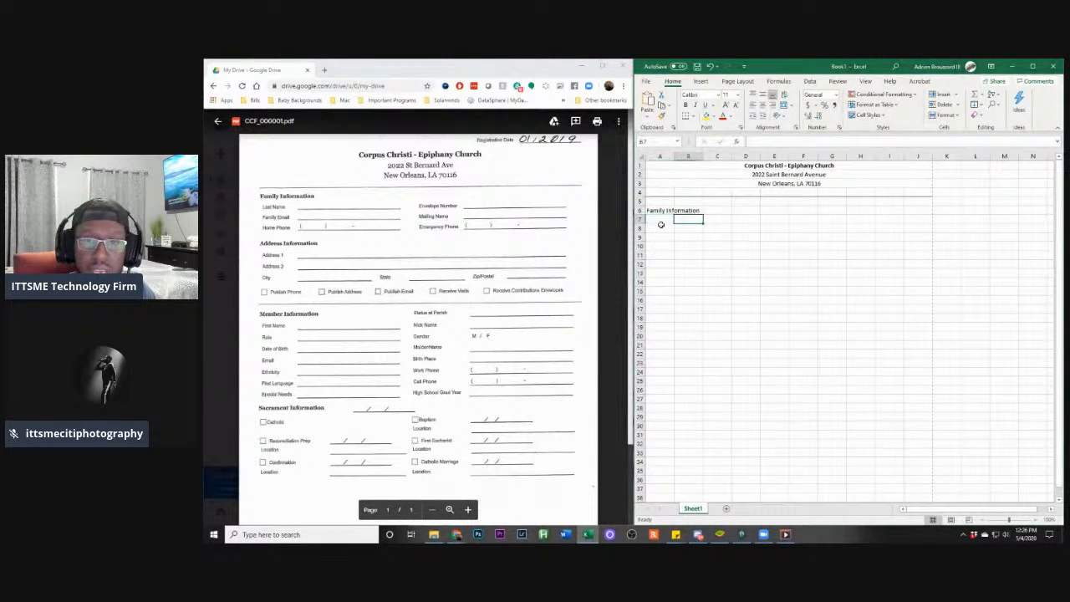
{"action": "key", "text": "Left"}
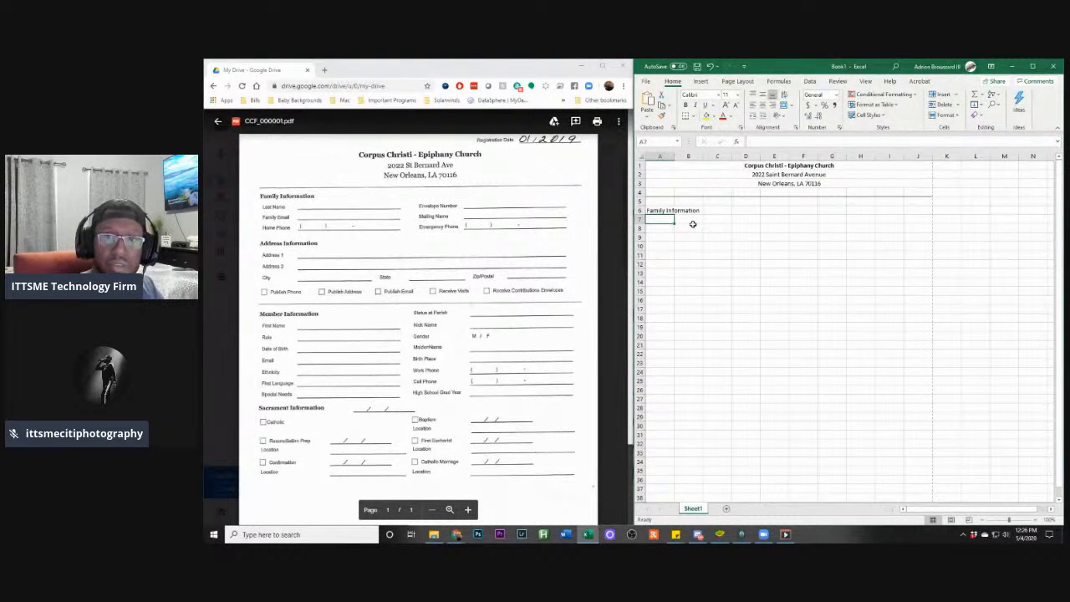
{"action": "double_click", "coordinate": [675, 156]}
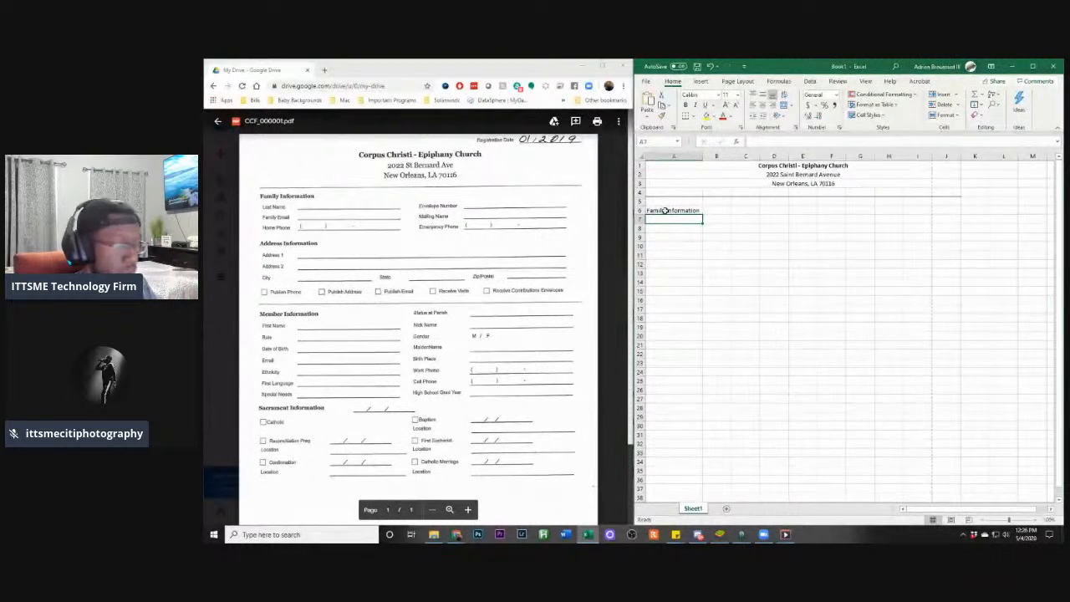
{"action": "left_click", "coordinate": [710, 67]}
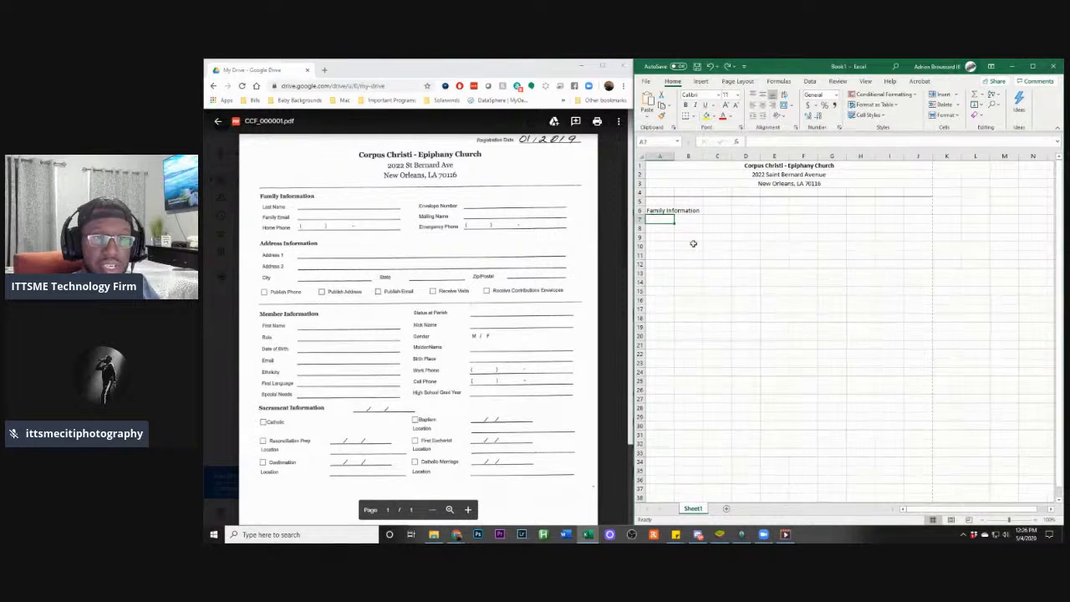
Make the "Family Information" section heading in A6 bold
{"action": "left_click", "coordinate": [659, 210]}
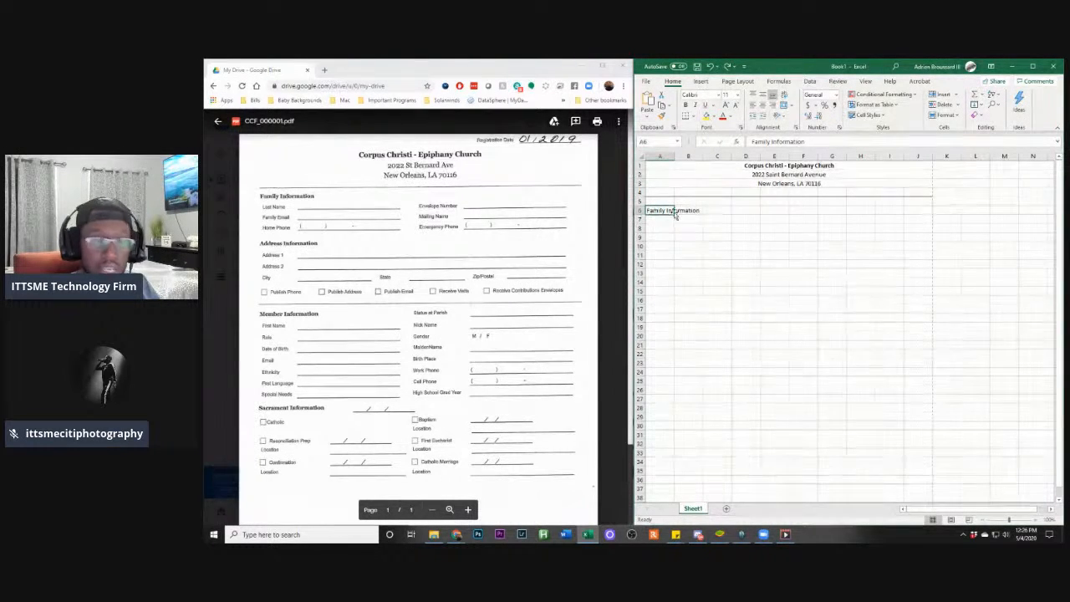
{"action": "key", "text": "ctrl+b"}
{"action": "key", "text": "Return"}
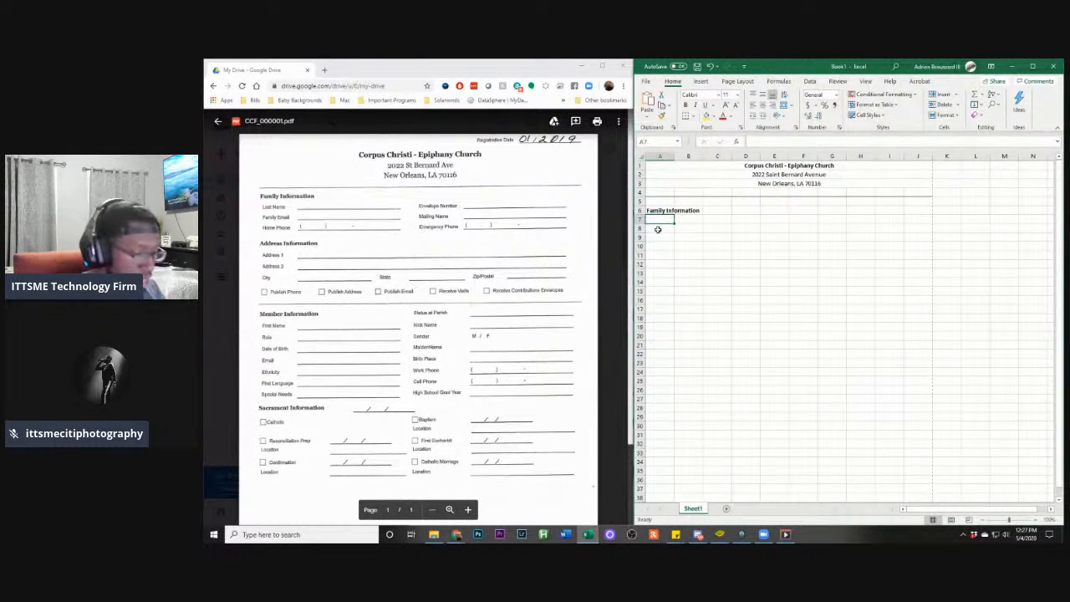
Enter the field labels "Last Name", "Family Email" and "Home Phone" in A7, A8 and A9
{"action": "type", "text": "Last Name"}
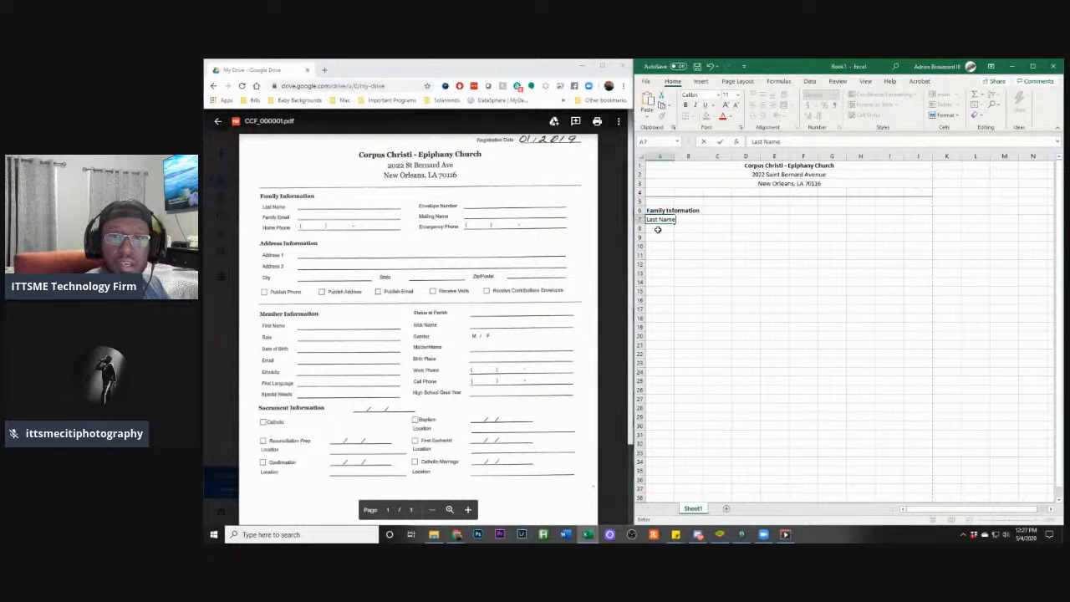
{"action": "key", "text": "Return"}
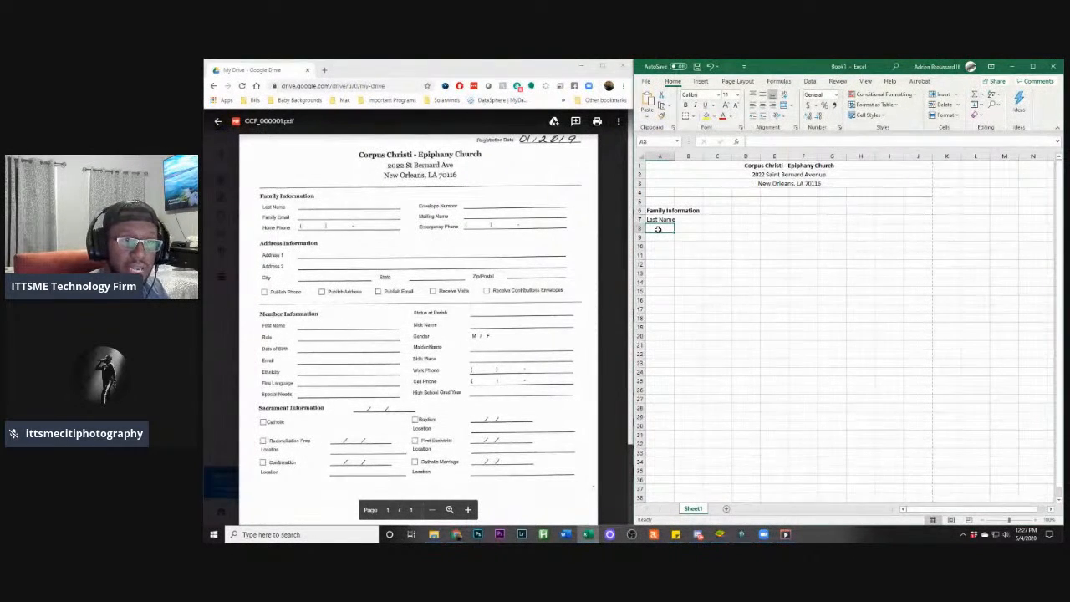
{"action": "type", "text": "F"}
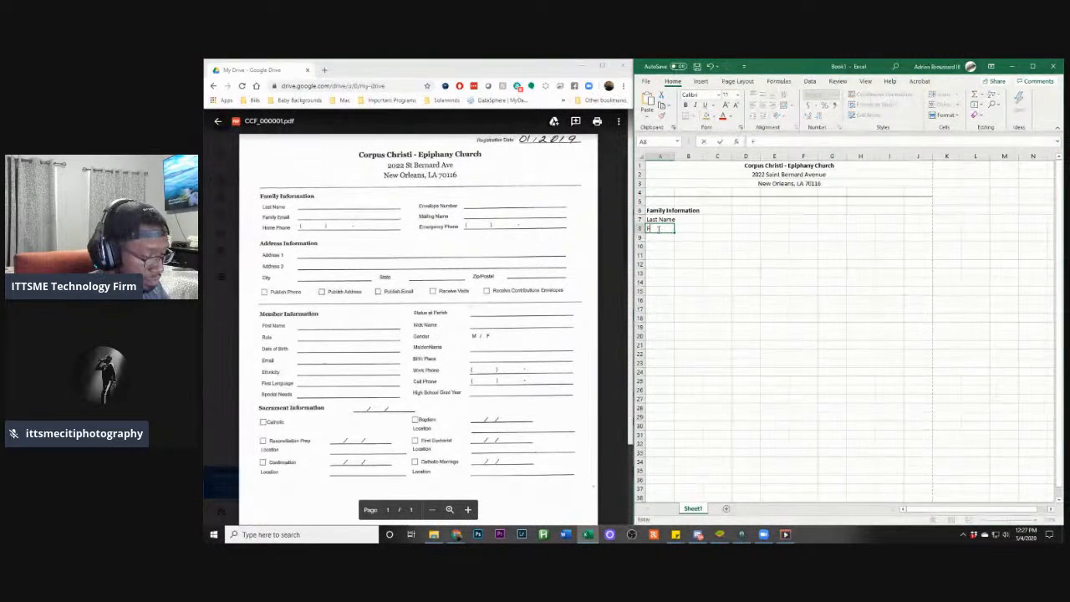
{"action": "type", "text": "amily"}
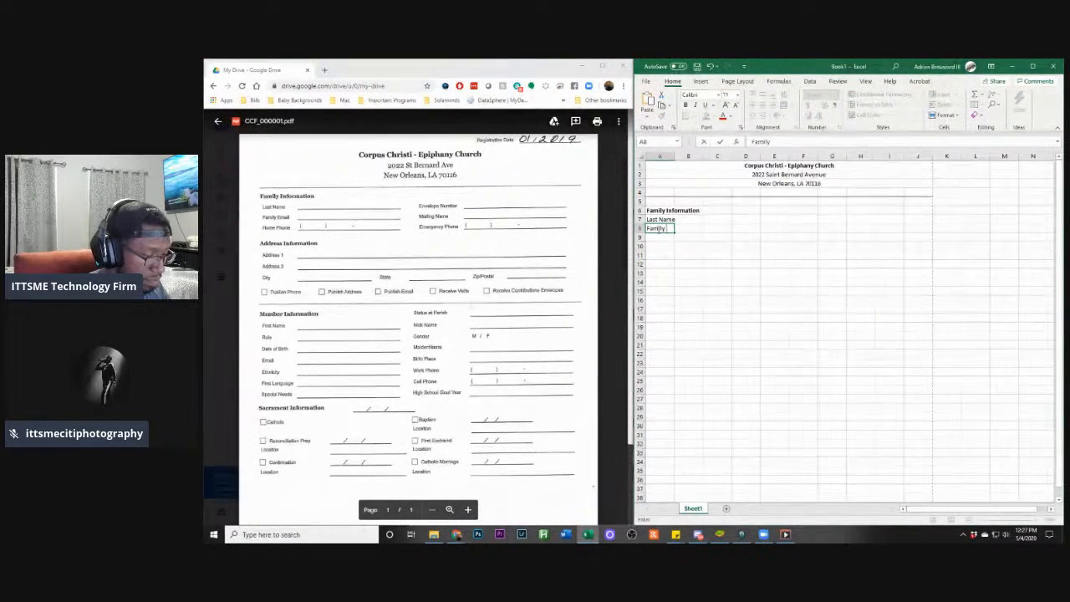
{"action": "type", "text": " Email"}
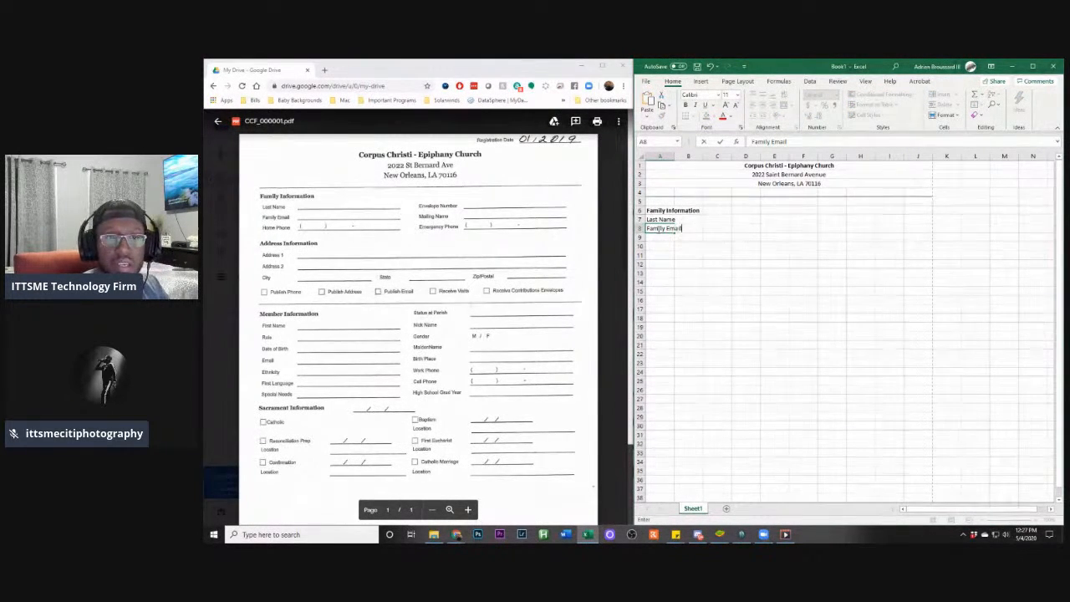
{"action": "key", "text": "Return"}
{"action": "type", "text": "H"}
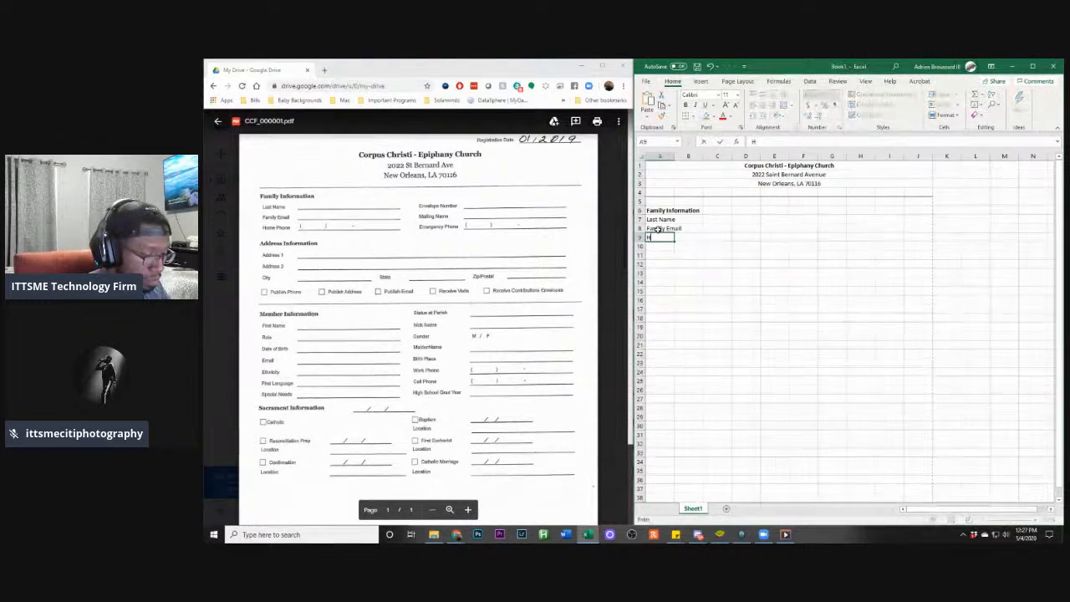
{"action": "type", "text": "ome Phone"}
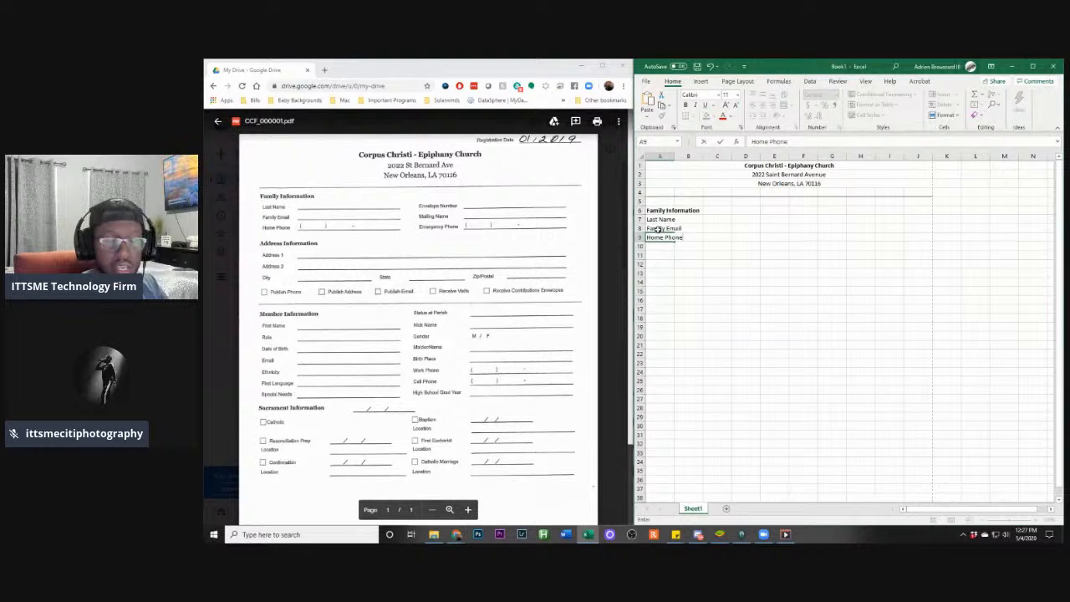
{"action": "key", "text": "Tab"}
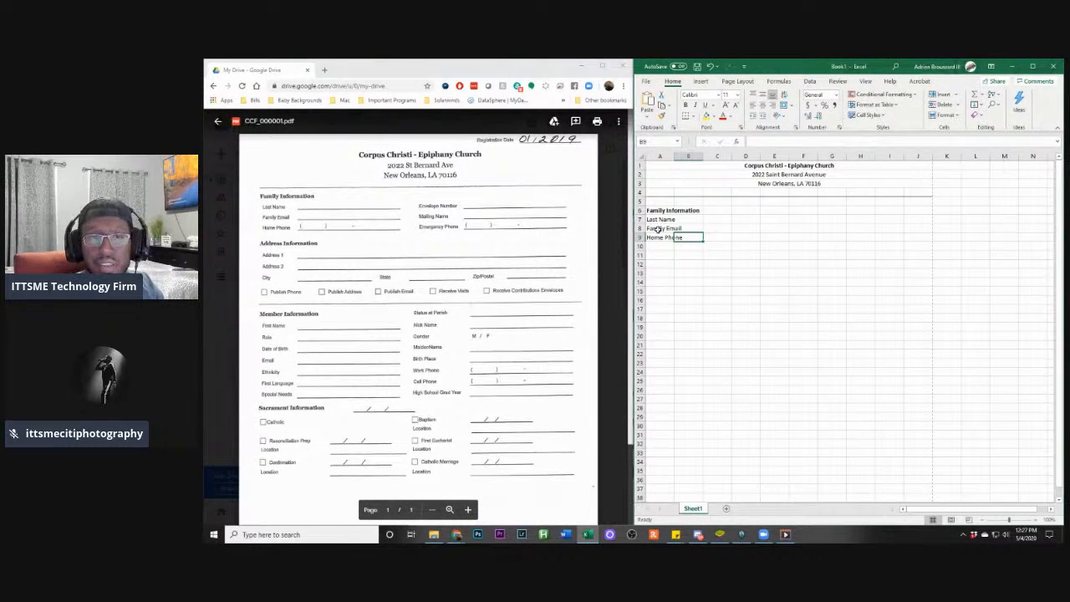
Examine how the columns divide across the page width by stepping through the cells of row 6
{"action": "key", "text": "Up"}
{"action": "key", "text": "Up"}
{"action": "key", "text": "Up"}
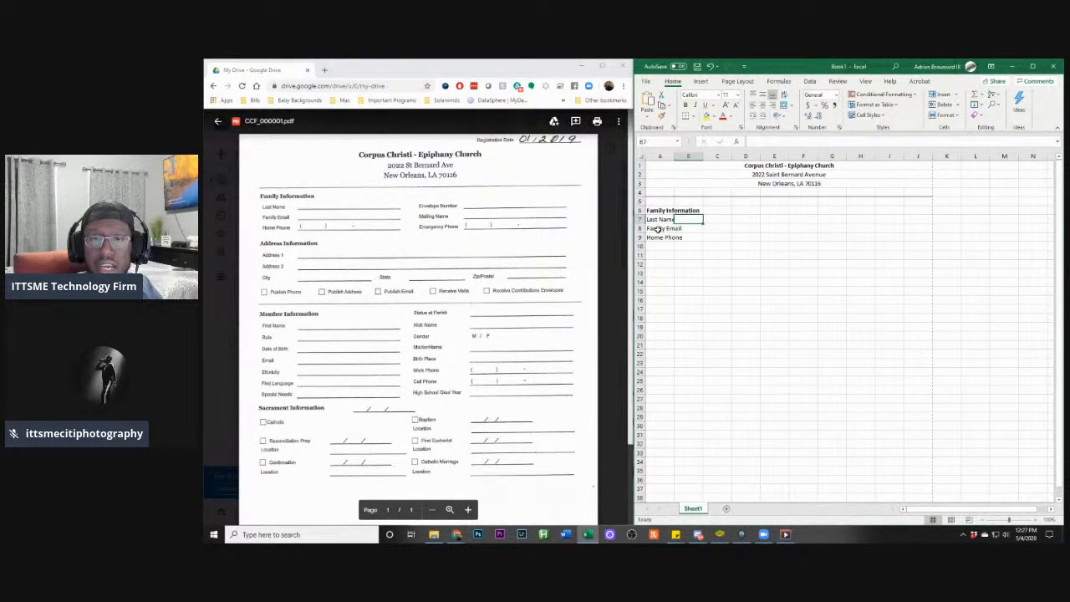
{"action": "key", "text": "Right"}
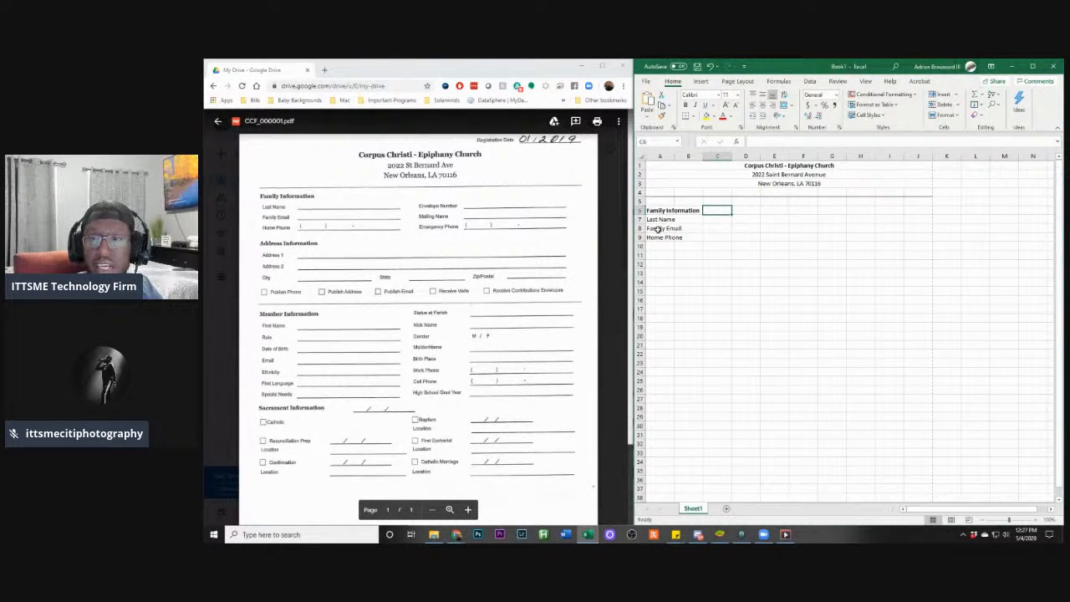
{"action": "key", "text": "Right"}
{"action": "key", "text": "Right"}
{"action": "key", "text": "Right"}
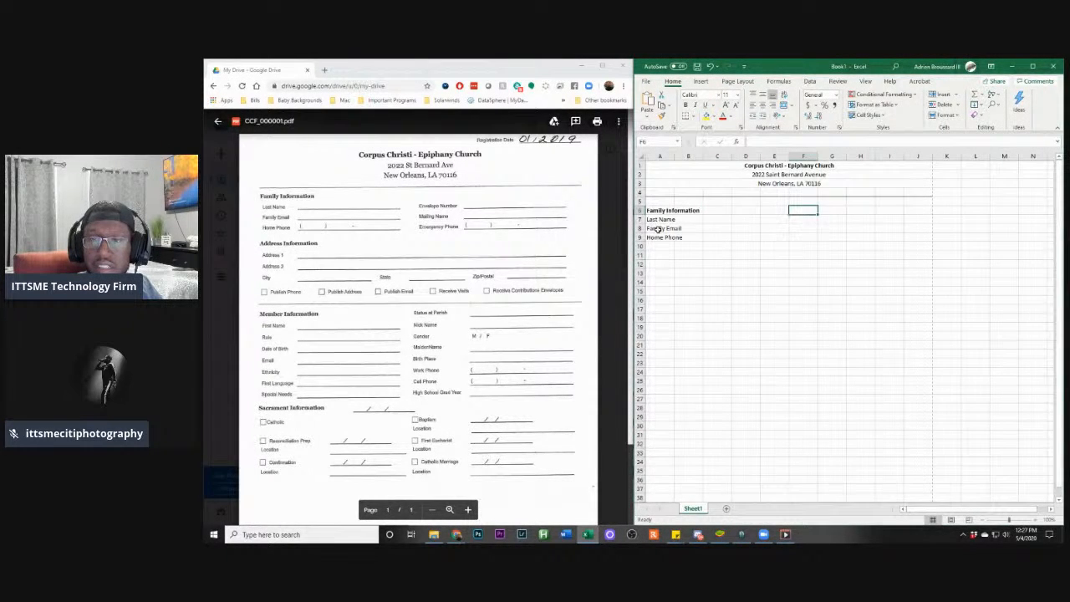
{"action": "key", "text": "Right"}
{"action": "key", "text": "Left"}
{"action": "key", "text": "Left"}
{"action": "key", "text": "Left"}
{"action": "key", "text": "Left"}
{"action": "key", "text": "Left"}
{"action": "key", "text": "Left"}
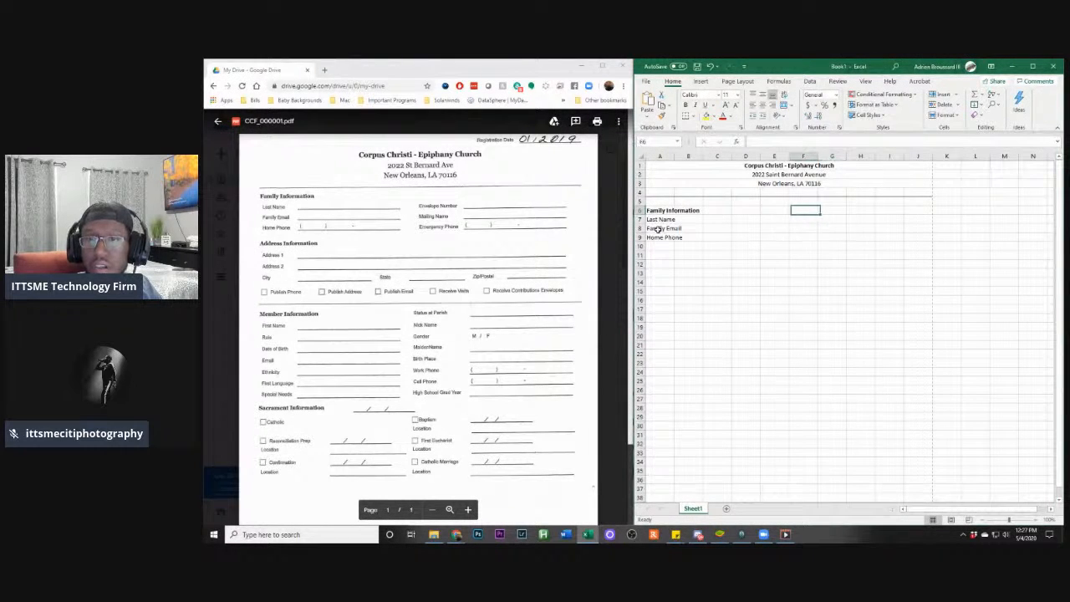
{"action": "key", "text": "Right"}
{"action": "key", "text": "Right"}
{"action": "key", "text": "Right"}
{"action": "key", "text": "Right"}
{"action": "key", "text": "Right"}
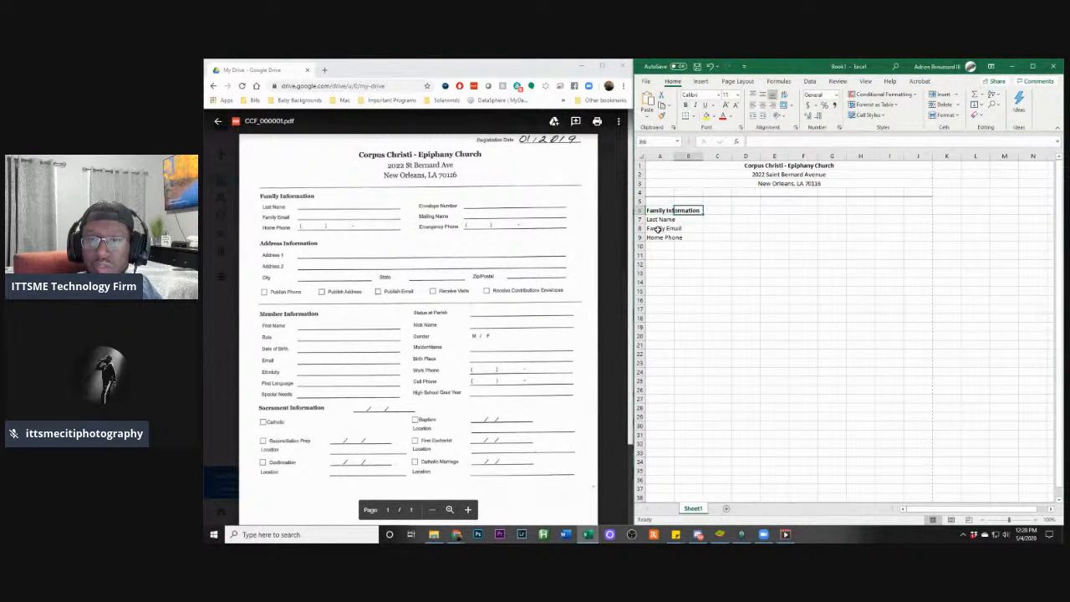
{"action": "key", "text": "Right"}
{"action": "key", "text": "Right"}
{"action": "key", "text": "Right"}
{"action": "key", "text": "Right"}
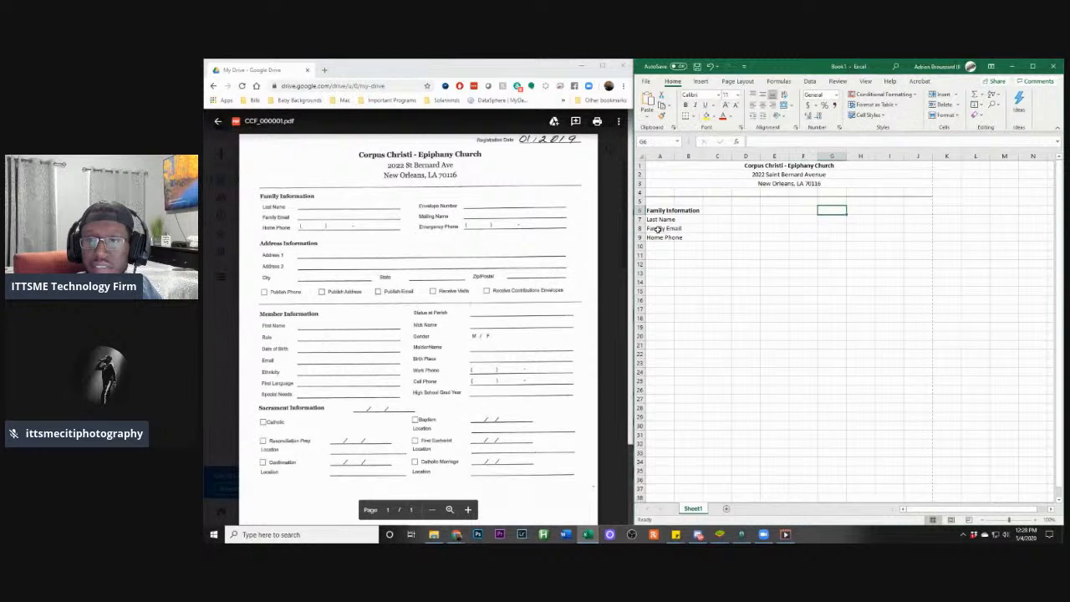
{"action": "key", "text": "Left"}
{"action": "key", "text": "Left"}
{"action": "key", "text": "Left"}
{"action": "key", "text": "Left"}
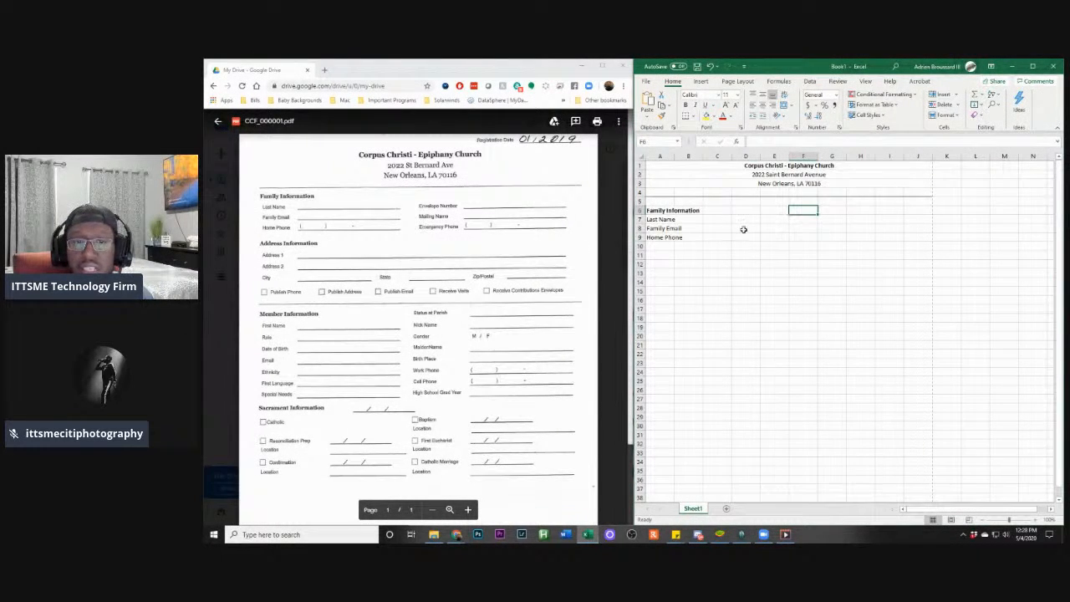
Set the page margins to the Narrow preset
{"action": "left_click", "coordinate": [737, 81]}
{"action": "left_click", "coordinate": [707, 116]}
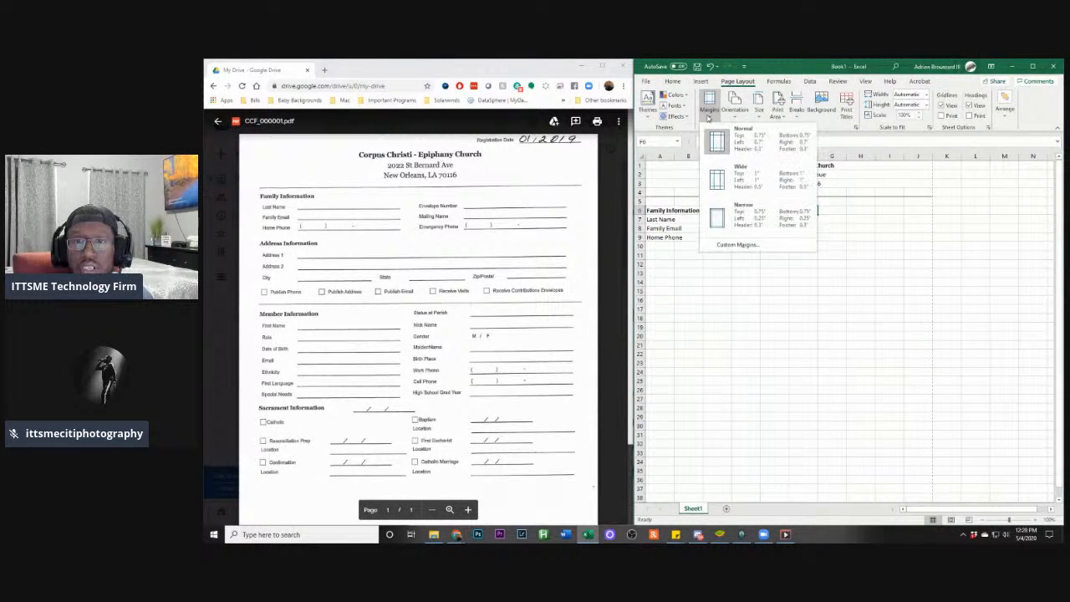
{"action": "left_click", "coordinate": [716, 215]}
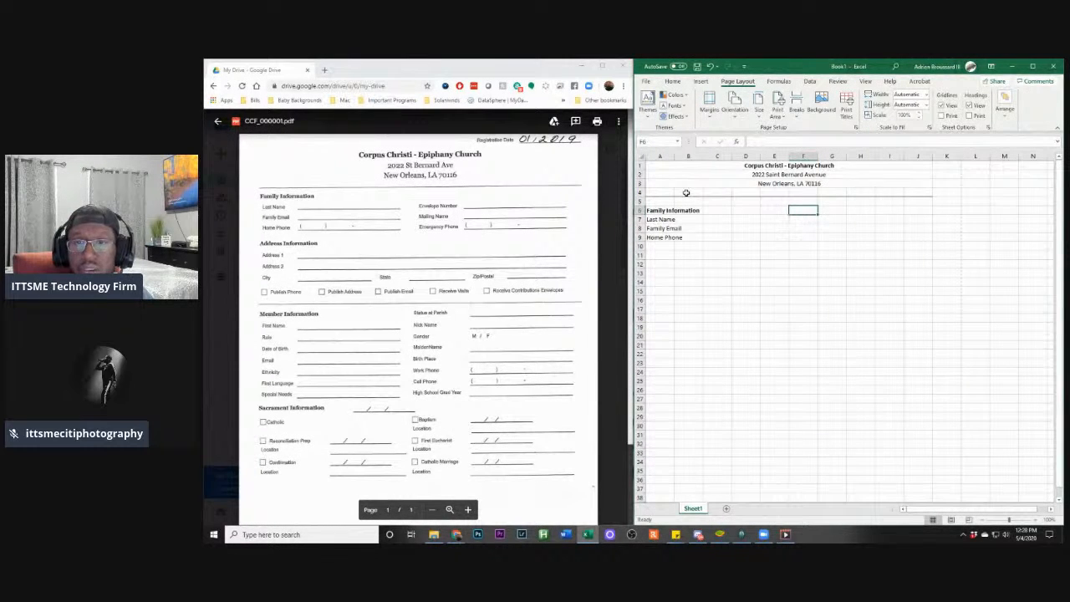
Unmerge the church name and merge and center it again across A1:K1
{"action": "left_click", "coordinate": [687, 166]}
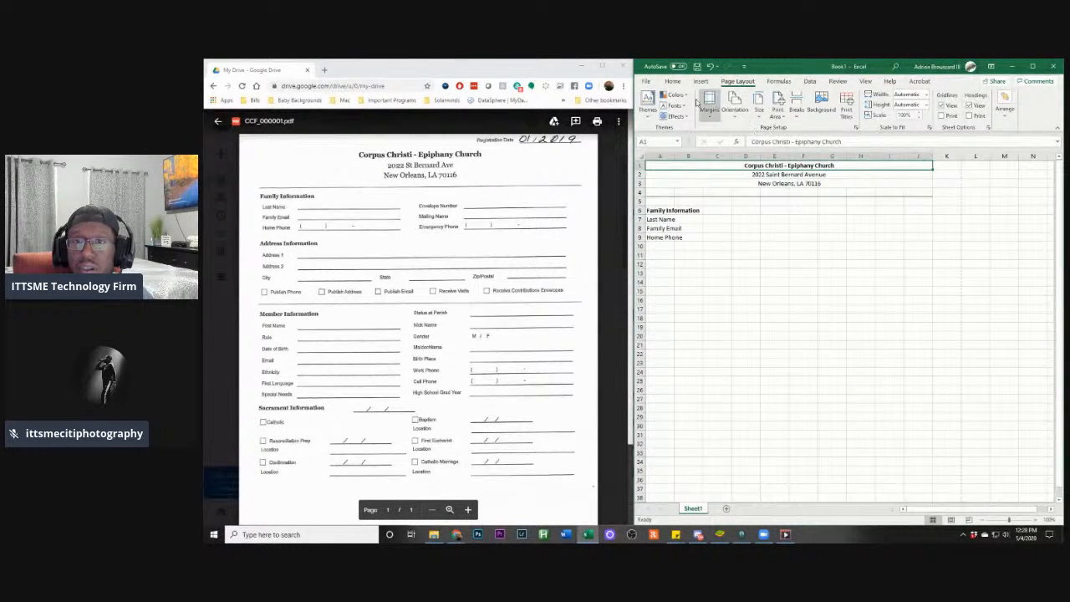
{"action": "left_click", "coordinate": [671, 82]}
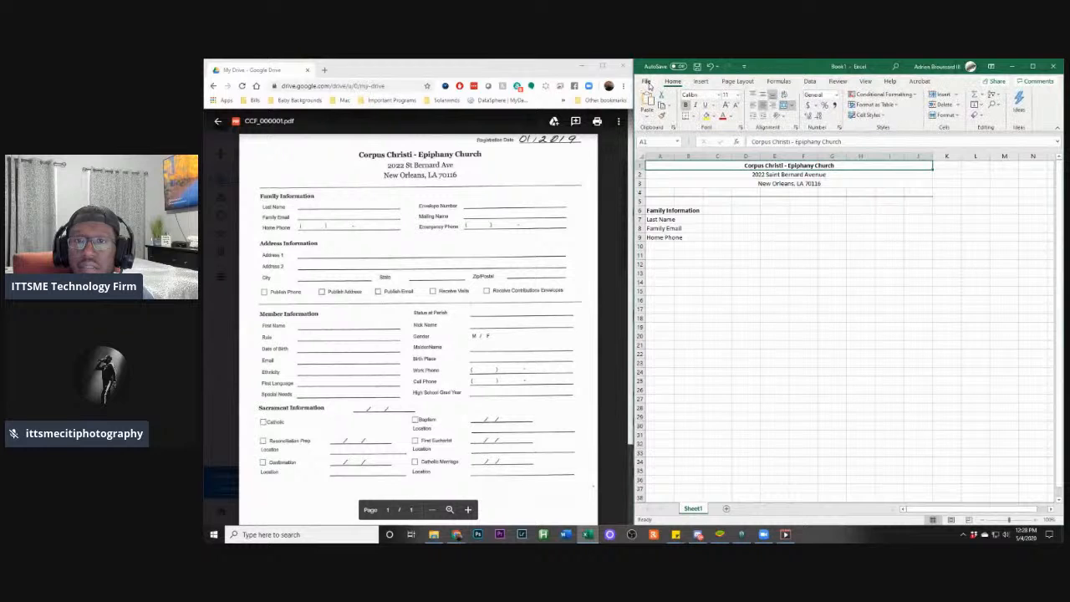
{"action": "left_click", "coordinate": [783, 106]}
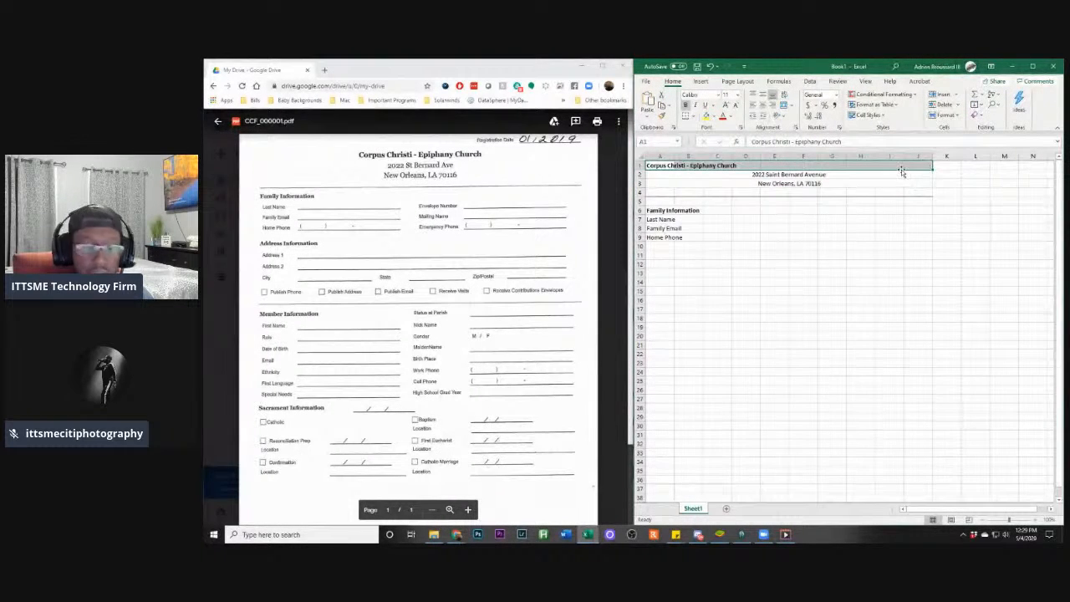
{"action": "key", "text": "shift+Right"}
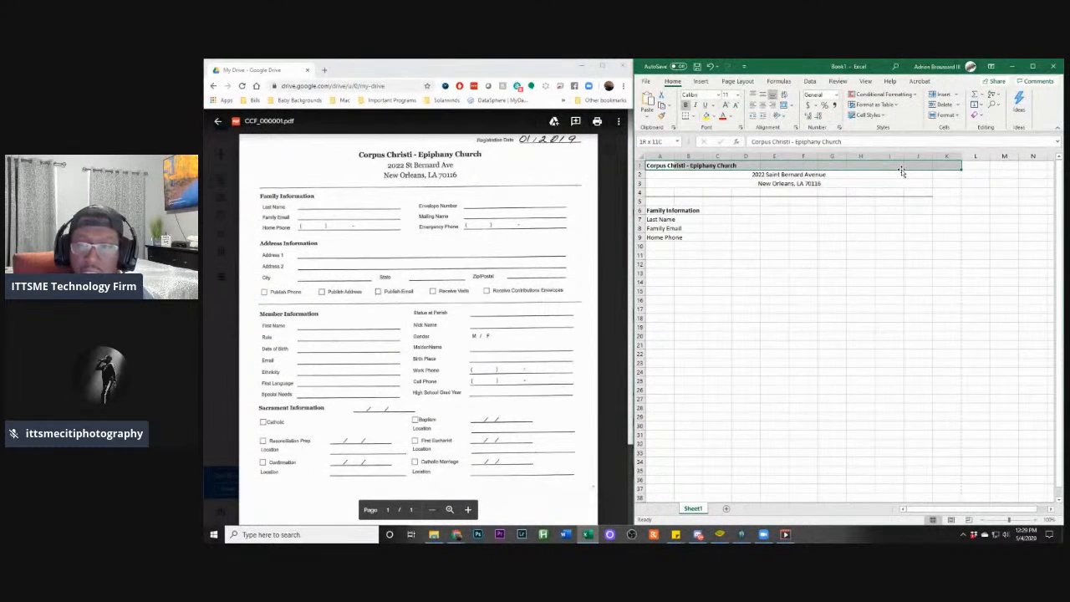
{"action": "left_click", "coordinate": [784, 106]}
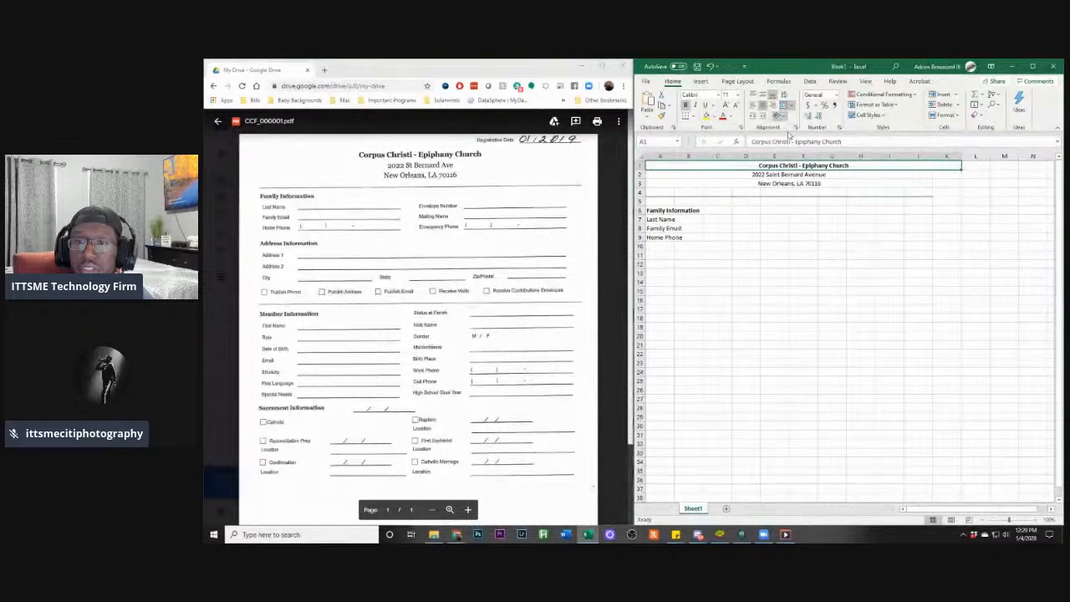
Unmerge the street address line in row 2 and merge and center it again across A2:K2
{"action": "left_click", "coordinate": [791, 174]}
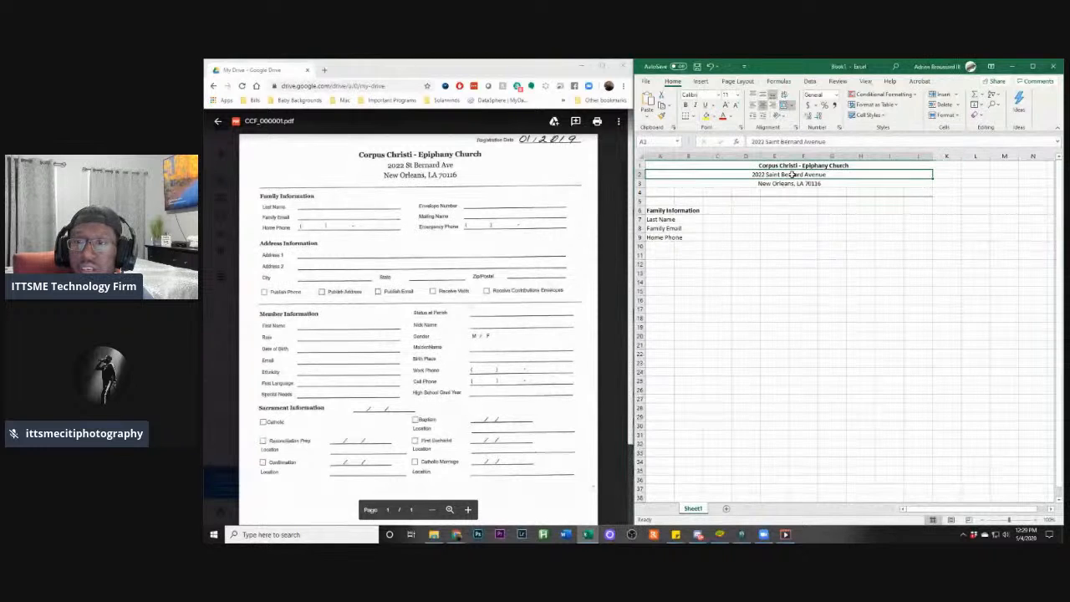
{"action": "left_click", "coordinate": [785, 107]}
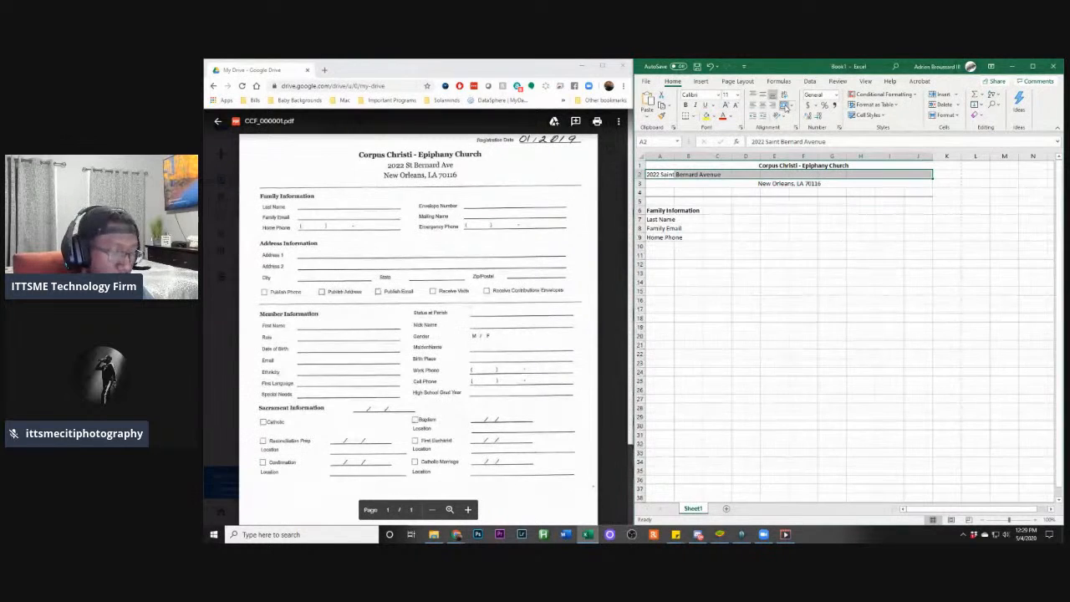
{"action": "key", "text": "shift+Right"}
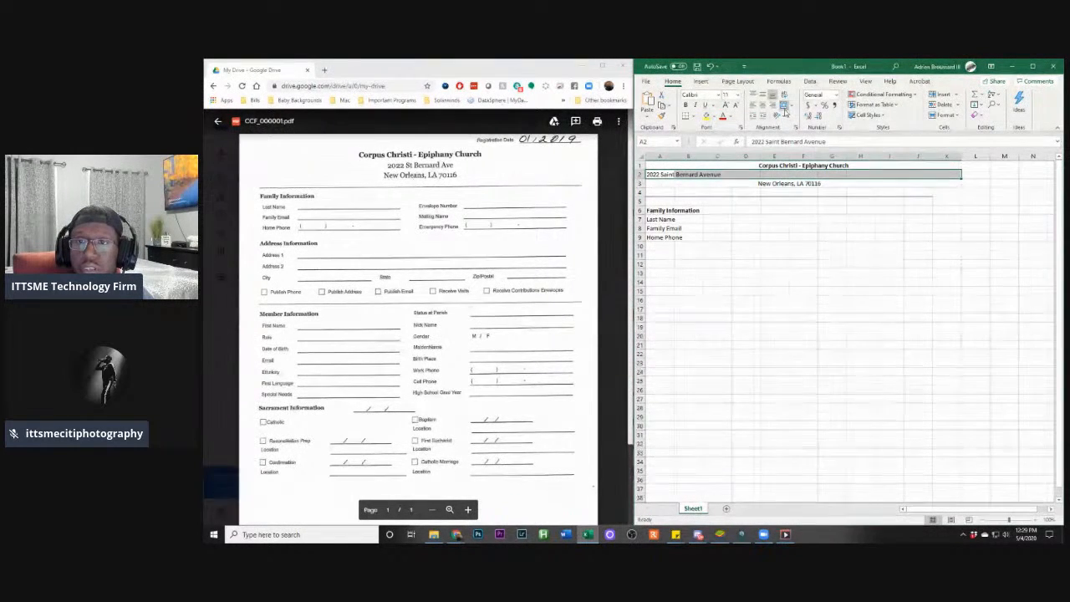
{"action": "left_click", "coordinate": [786, 107]}
Unmerge the city, state and ZIP line in row 3 and merge and center it again across A3:K3
{"action": "left_click", "coordinate": [777, 184]}
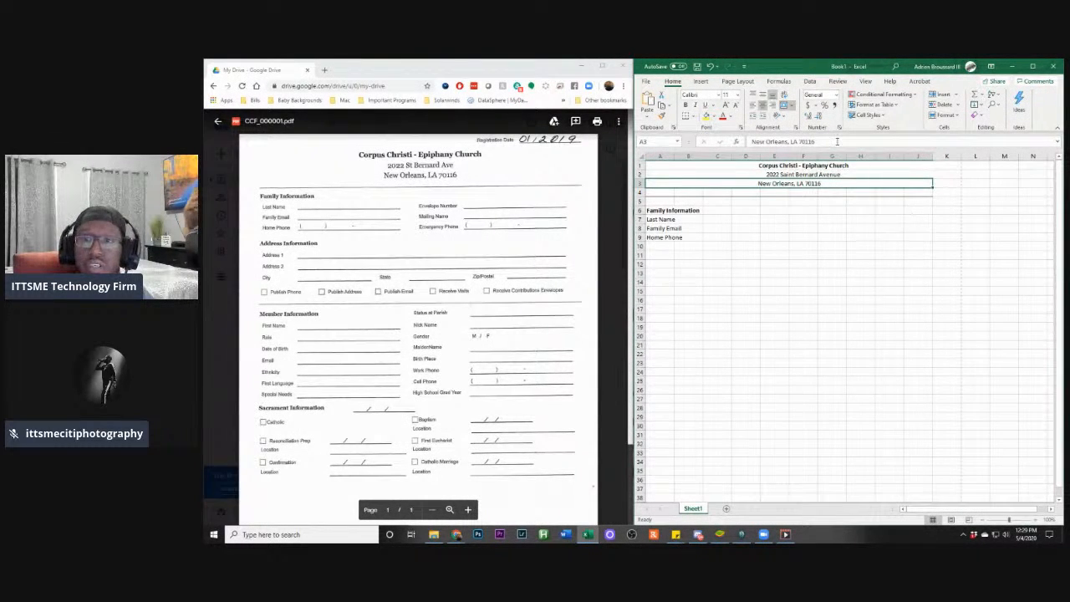
{"action": "left_click", "coordinate": [783, 106]}
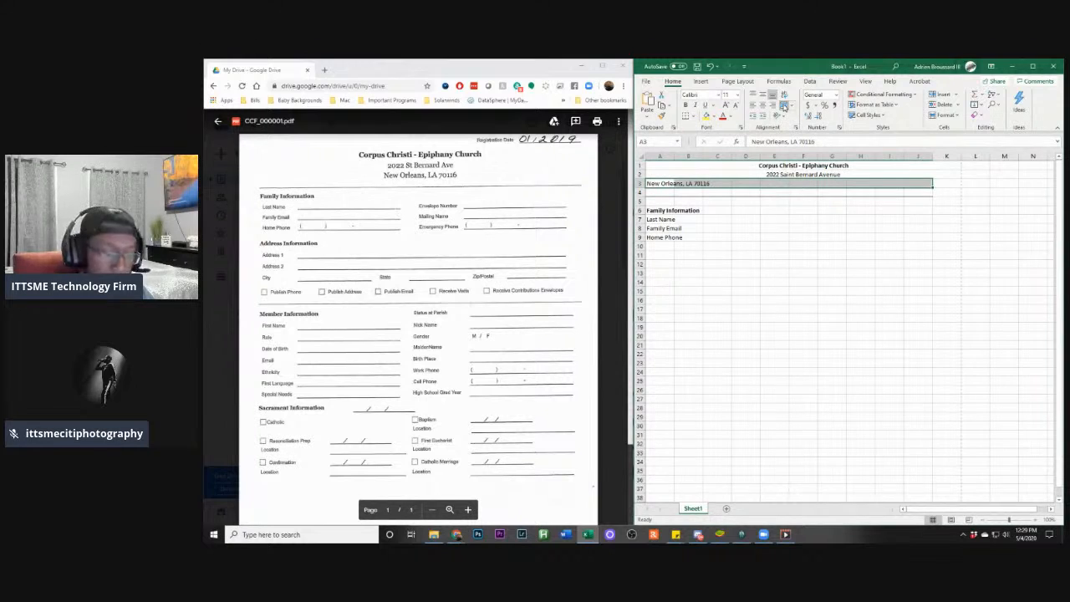
{"action": "key", "text": "shift+Right"}
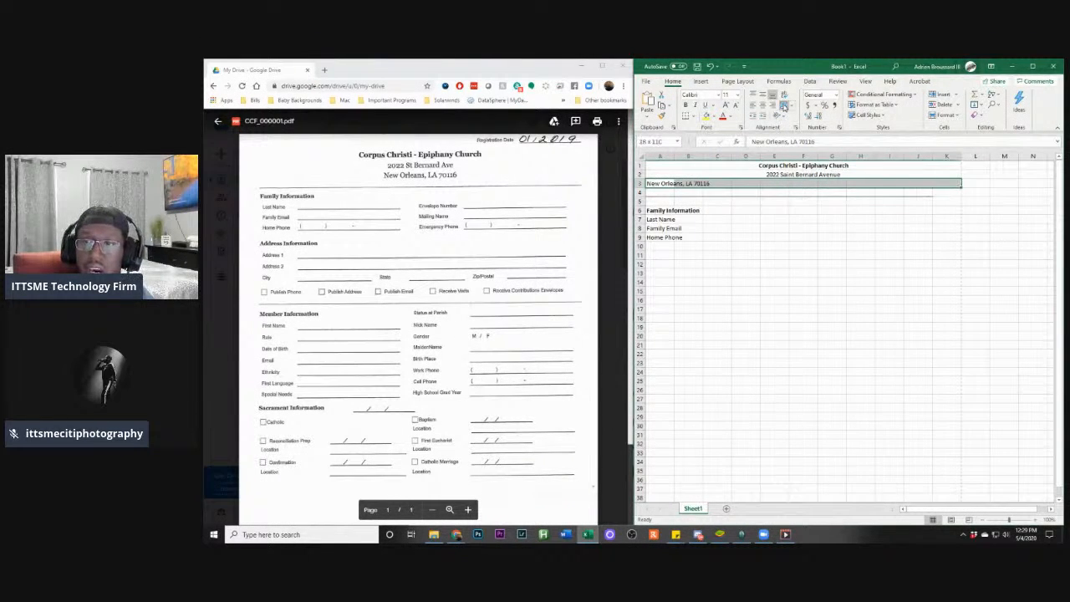
{"action": "left_click", "coordinate": [784, 107]}
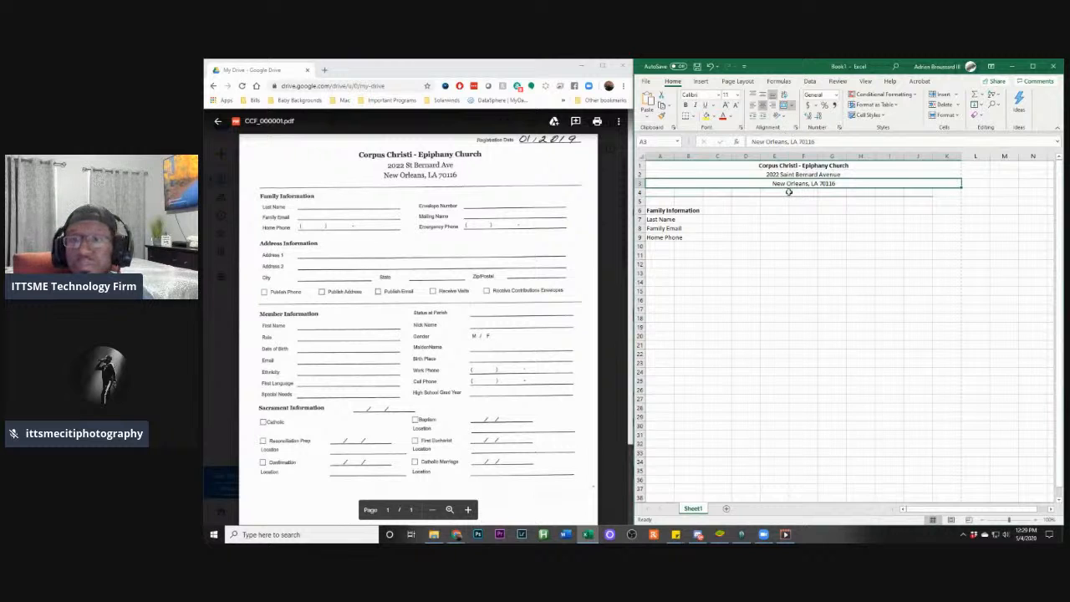
Extend the divider line under the heading to column K by adding a bottom border to K4
{"action": "left_click", "coordinate": [941, 192]}
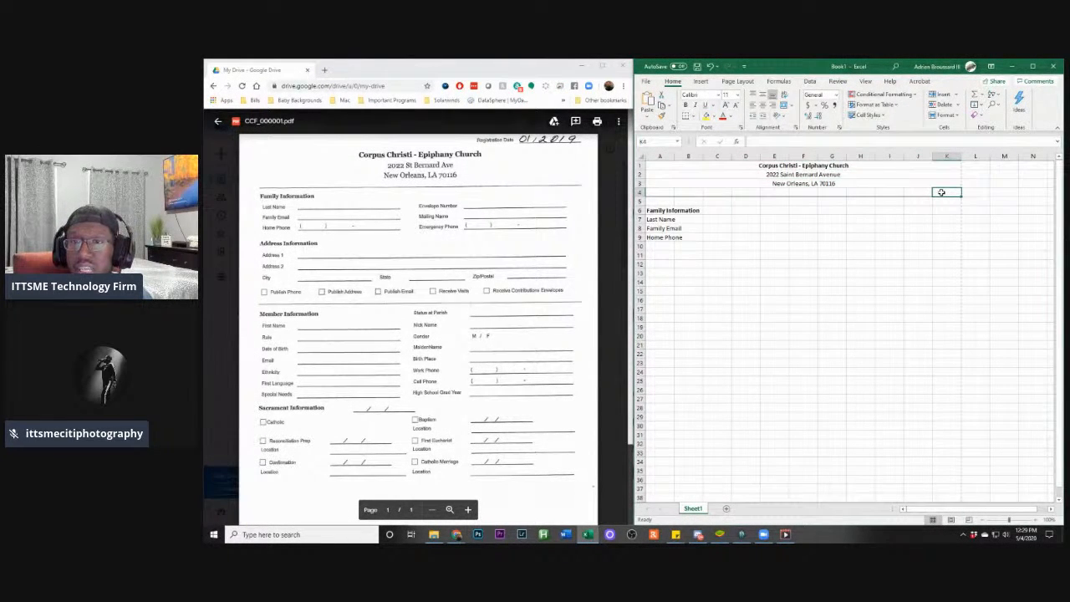
{"action": "left_click", "coordinate": [919, 192]}
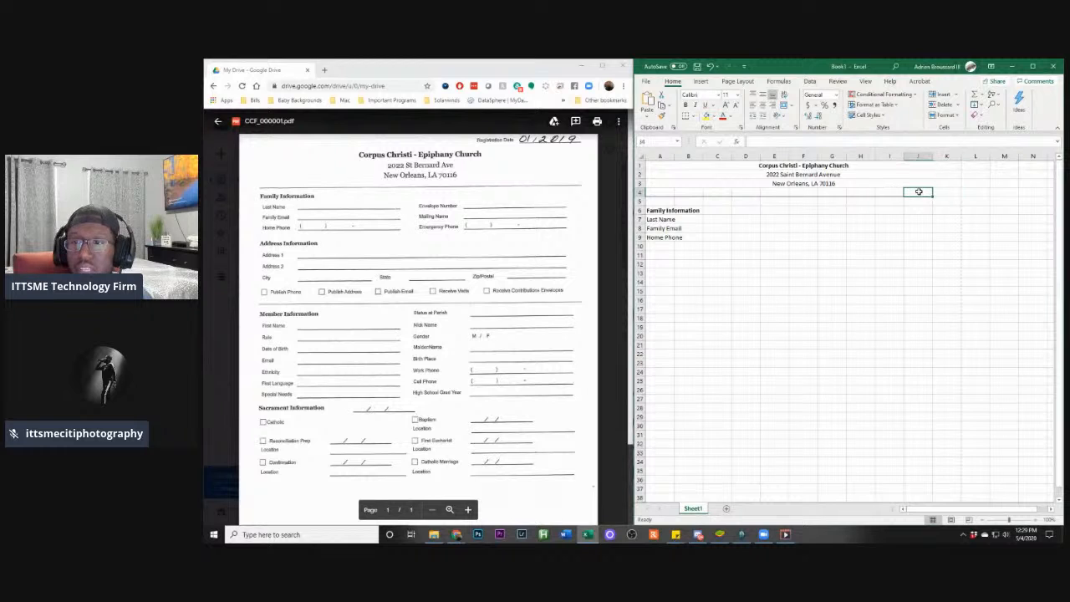
{"action": "left_click", "coordinate": [947, 191]}
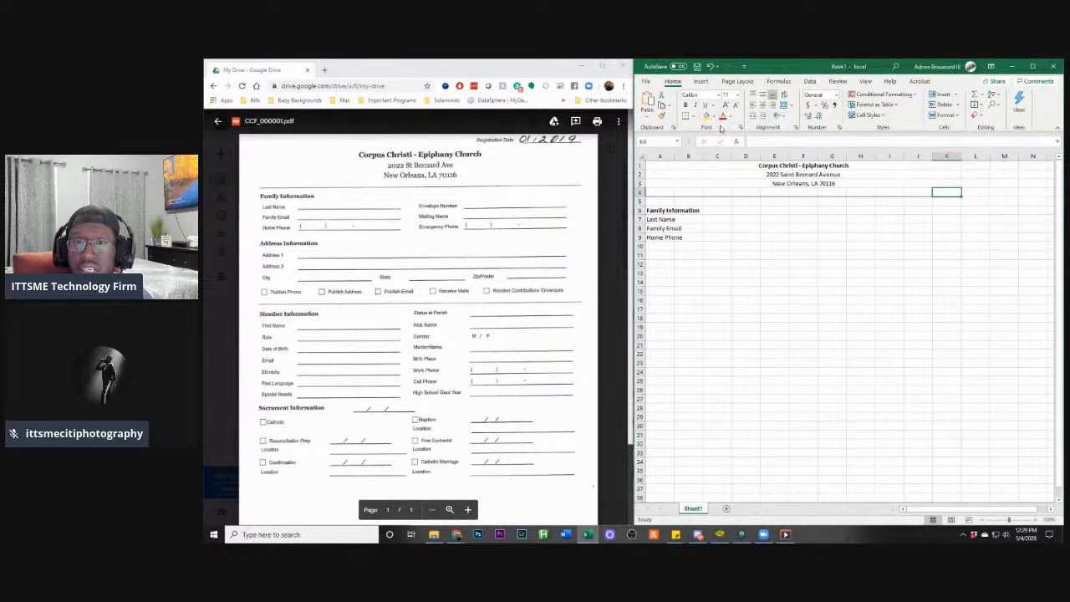
{"action": "left_click", "coordinate": [685, 117]}
Examine the cells of row 5 from column A to K to find the starting column for the second set of family fields
{"action": "left_click", "coordinate": [717, 210]}
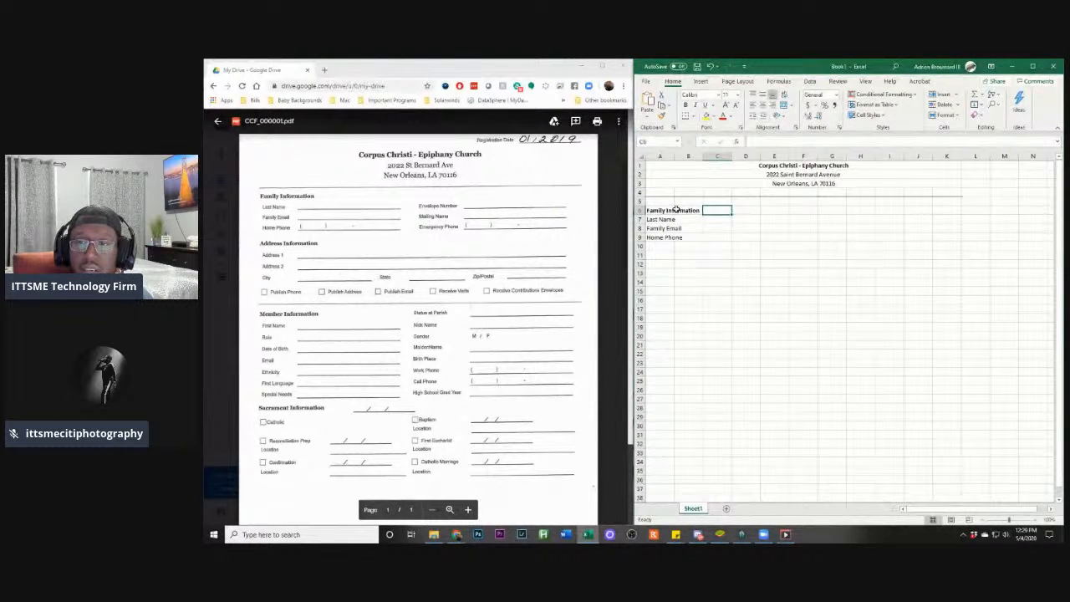
{"action": "key", "text": "Up"}
{"action": "key", "text": "Left"}
{"action": "key", "text": "Left"}
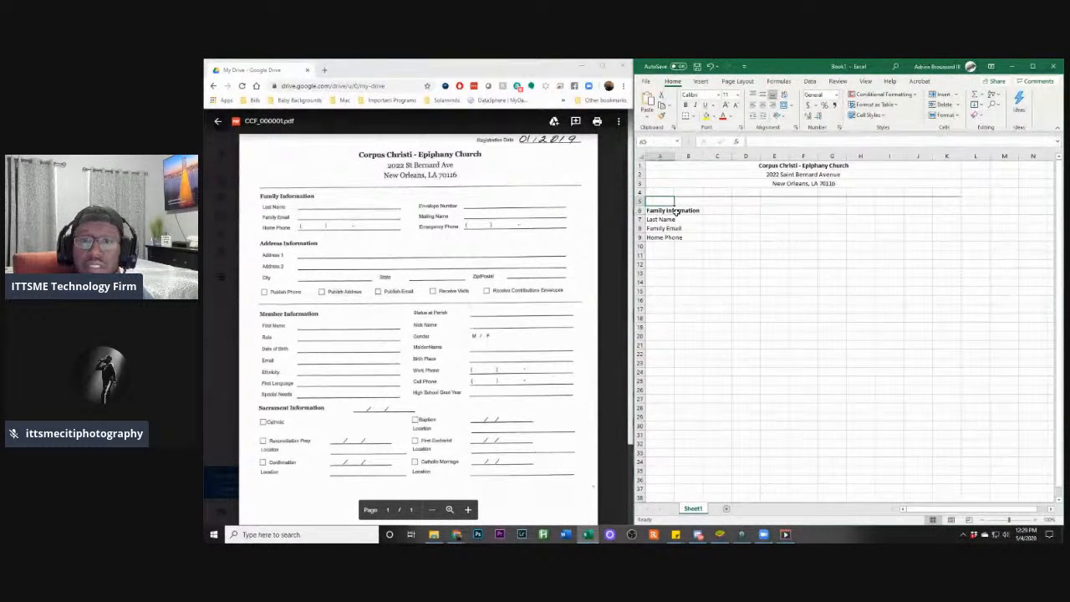
{"action": "key", "text": "Right"}
{"action": "key", "text": "Right"}
{"action": "key", "text": "Right"}
{"action": "key", "text": "Right"}
{"action": "key", "text": "Right"}
{"action": "key", "text": "Right"}
{"action": "key", "text": "Right"}
{"action": "key", "text": "Right"}
{"action": "key", "text": "Right"}
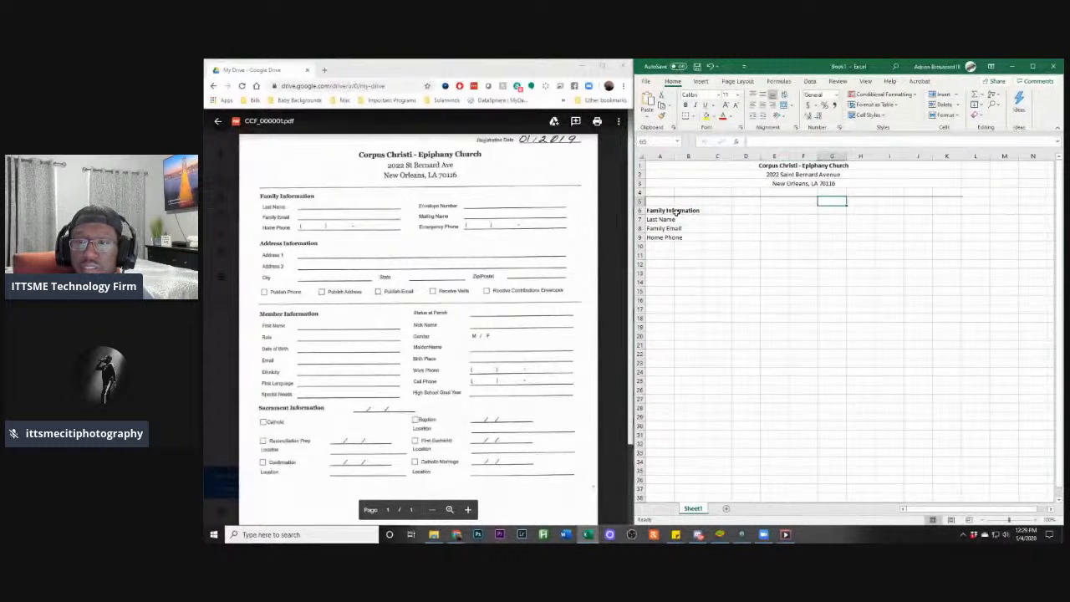
{"action": "key", "text": "Right"}
{"action": "key", "text": "Left"}
{"action": "key", "text": "Left"}
{"action": "key", "text": "Left"}
{"action": "key", "text": "Right"}
{"action": "key", "text": "Right"}
{"action": "key", "text": "Right"}
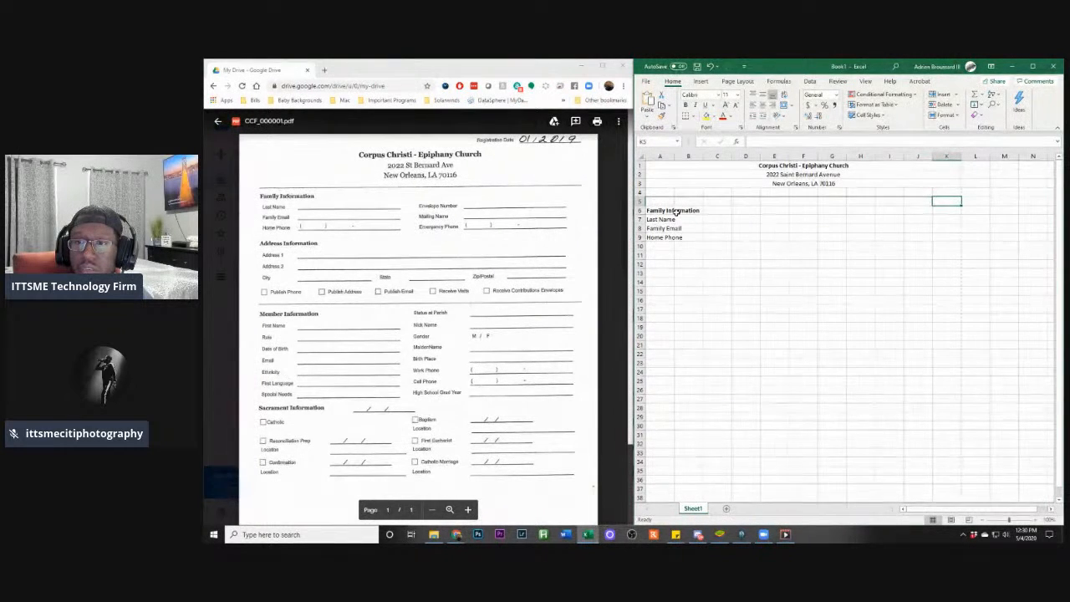
Enter the field label "Envelope Number" in G5
{"action": "key", "text": "Left"}
{"action": "key", "text": "Left"}
{"action": "key", "text": "Left"}
{"action": "key", "text": "Left"}
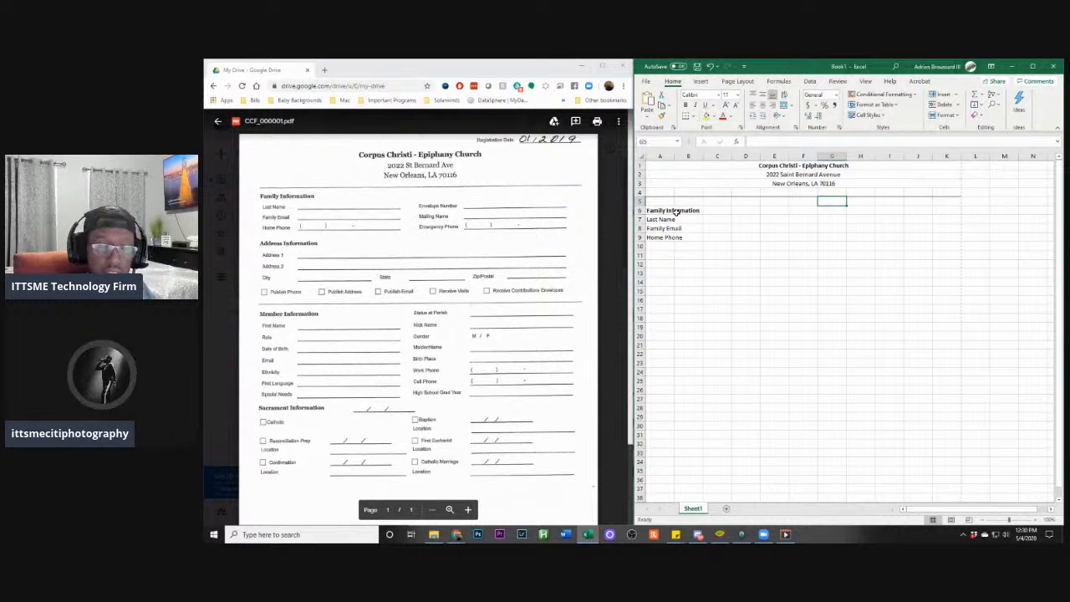
{"action": "type", "text": "Envelope"}
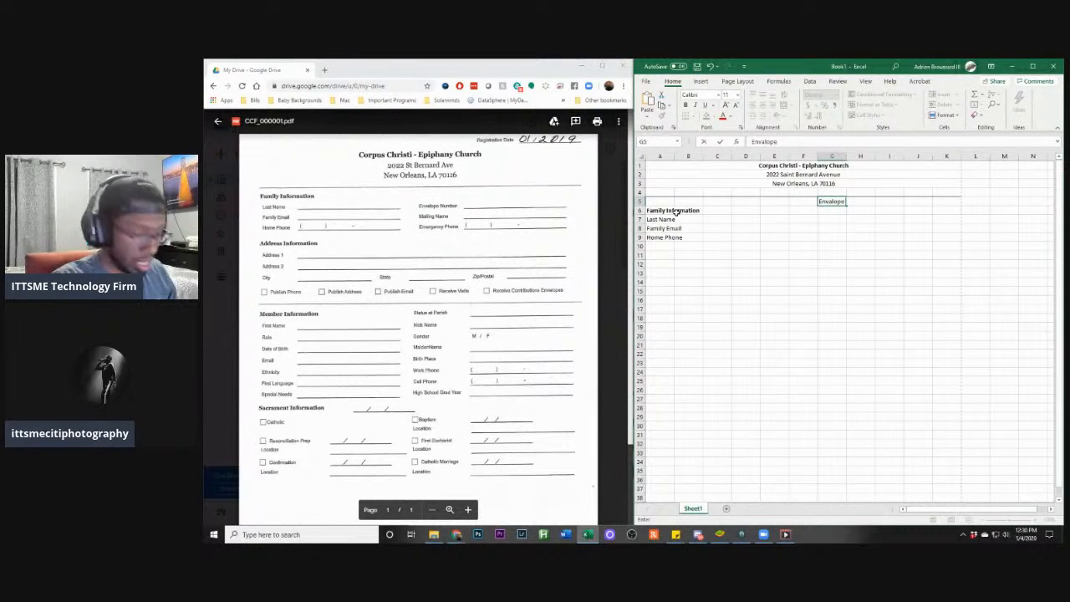
{"action": "type", "text": "Number"}
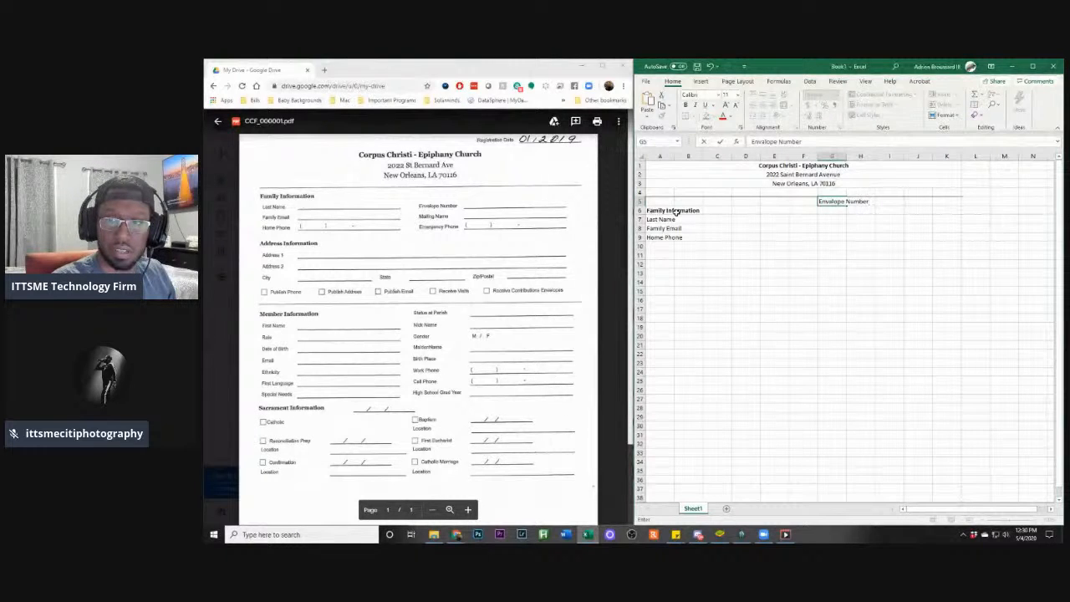
{"action": "key", "text": "Return"}
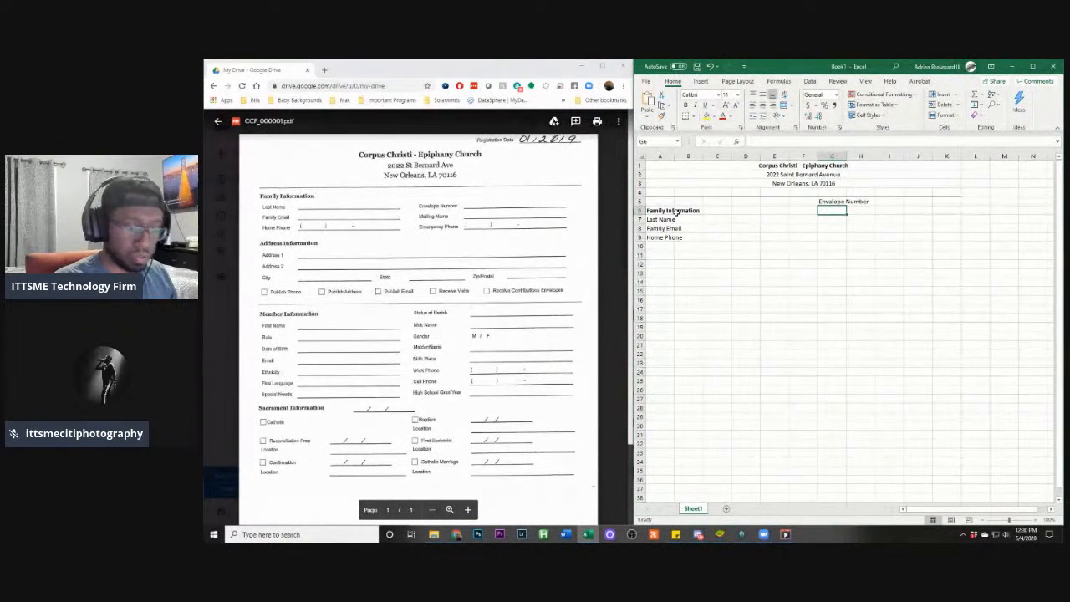
Enter the field labels "Mailing Name" and "Emergency Phone" in G6 and G7
{"action": "type", "text": "M"}
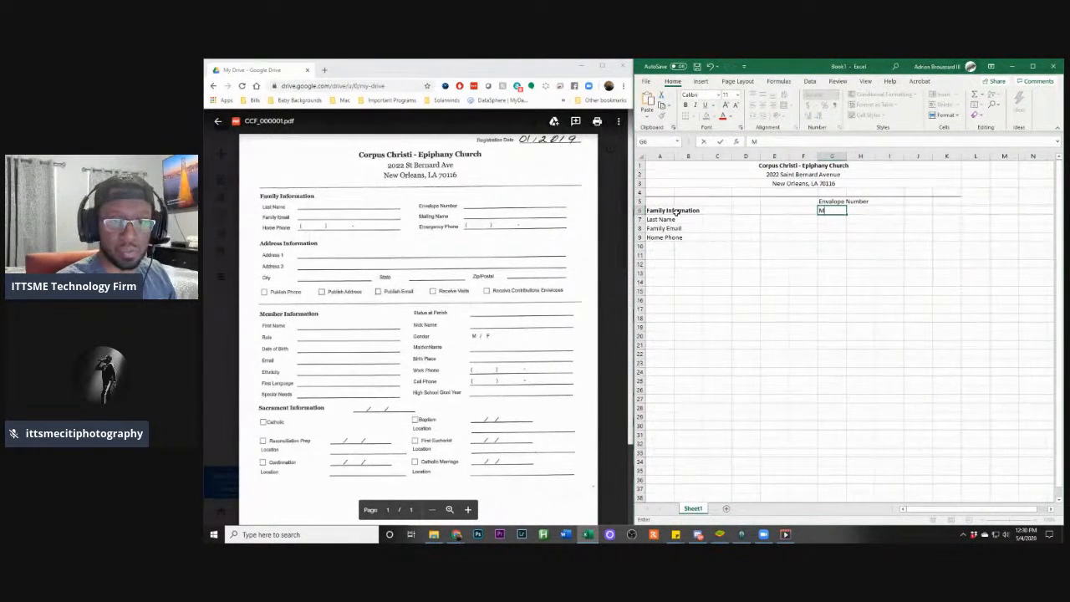
{"action": "type", "text": "ailing Name"}
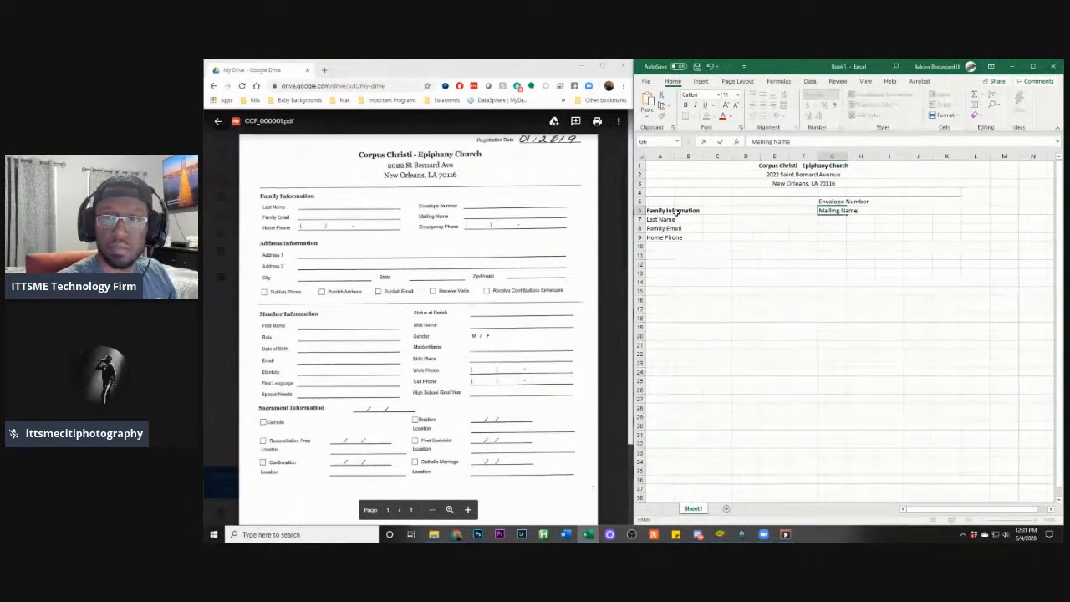
{"action": "key", "text": "Return"}
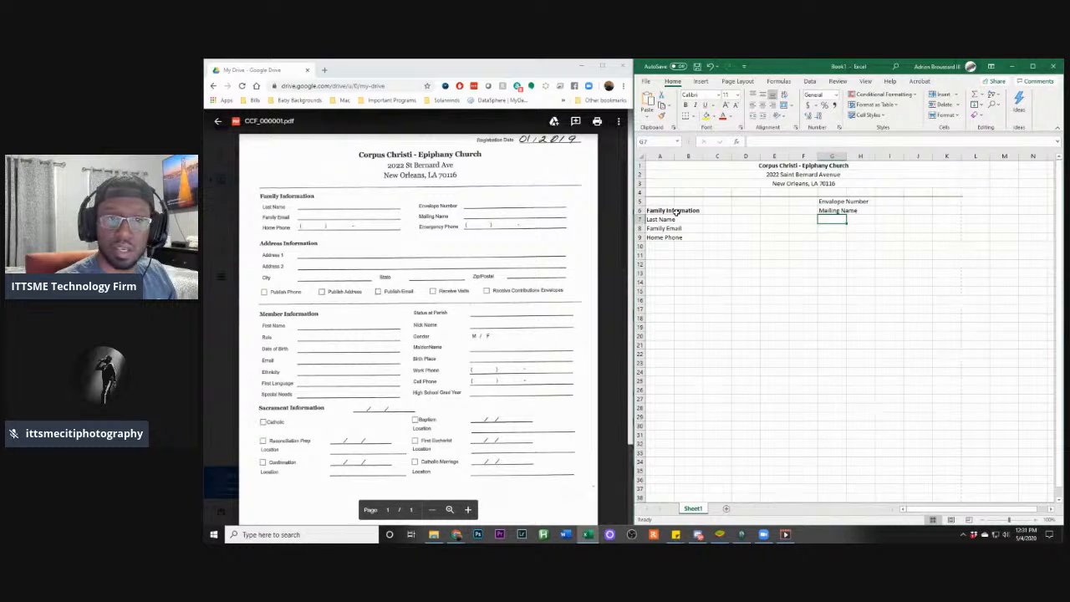
{"action": "type", "text": "Em"}
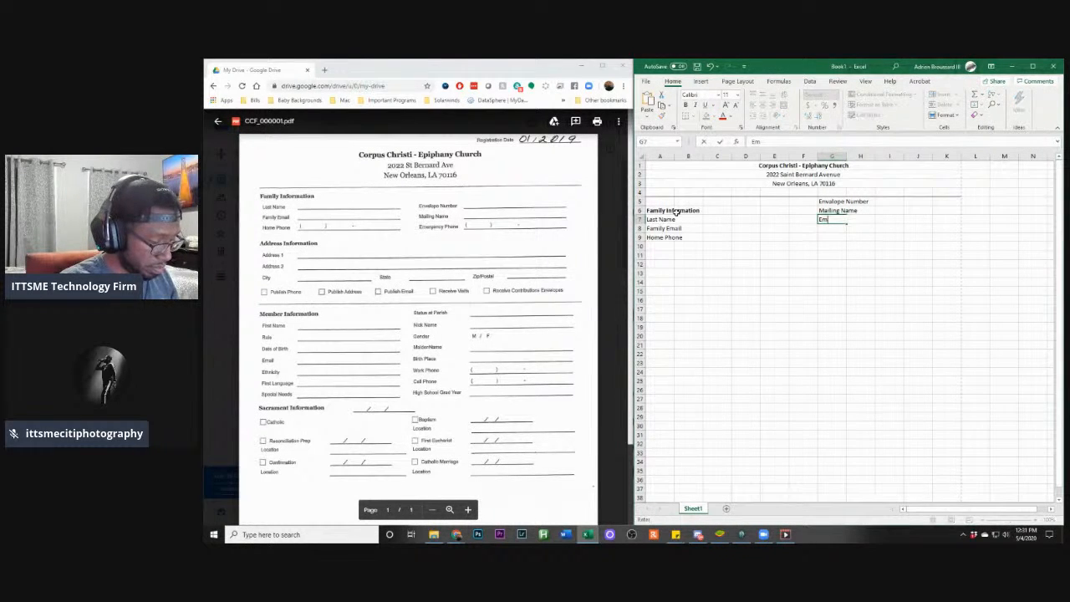
{"action": "type", "text": "ergency"}
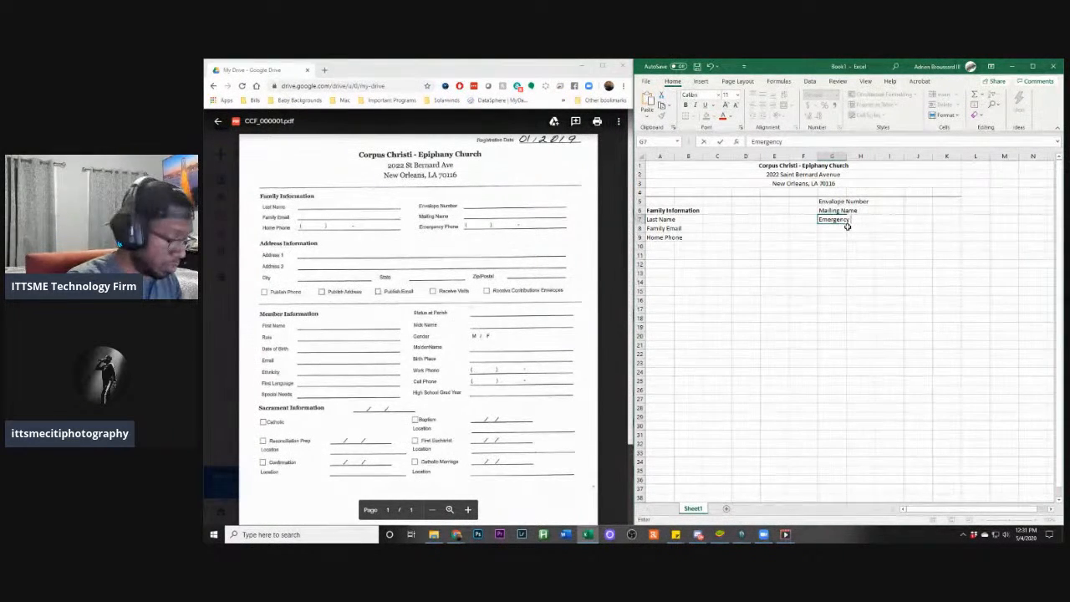
{"action": "type", "text": "Phone"}
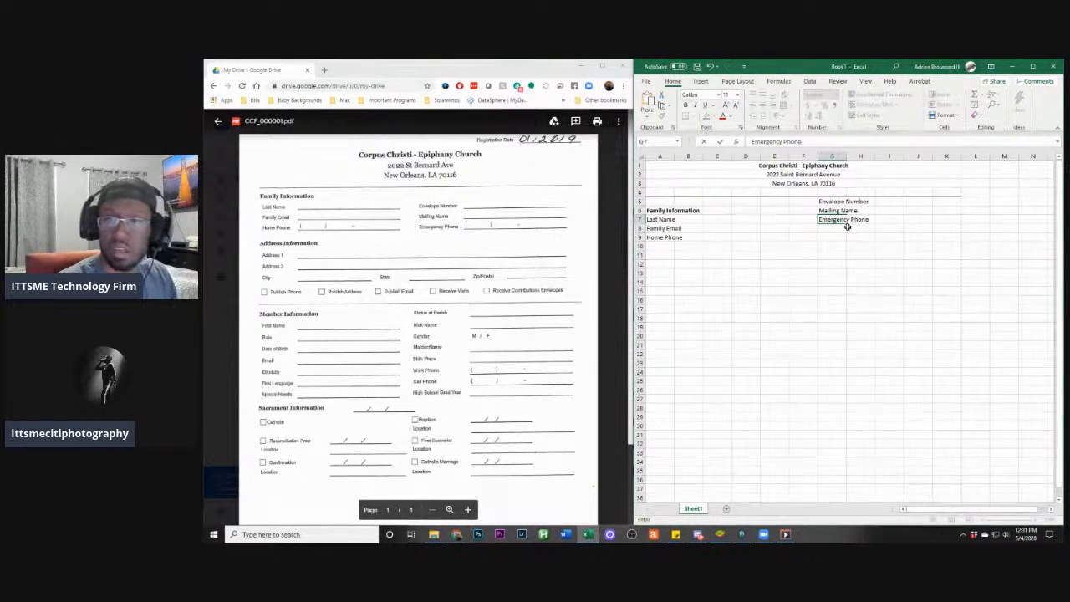
{"action": "left_click", "coordinate": [835, 237]}
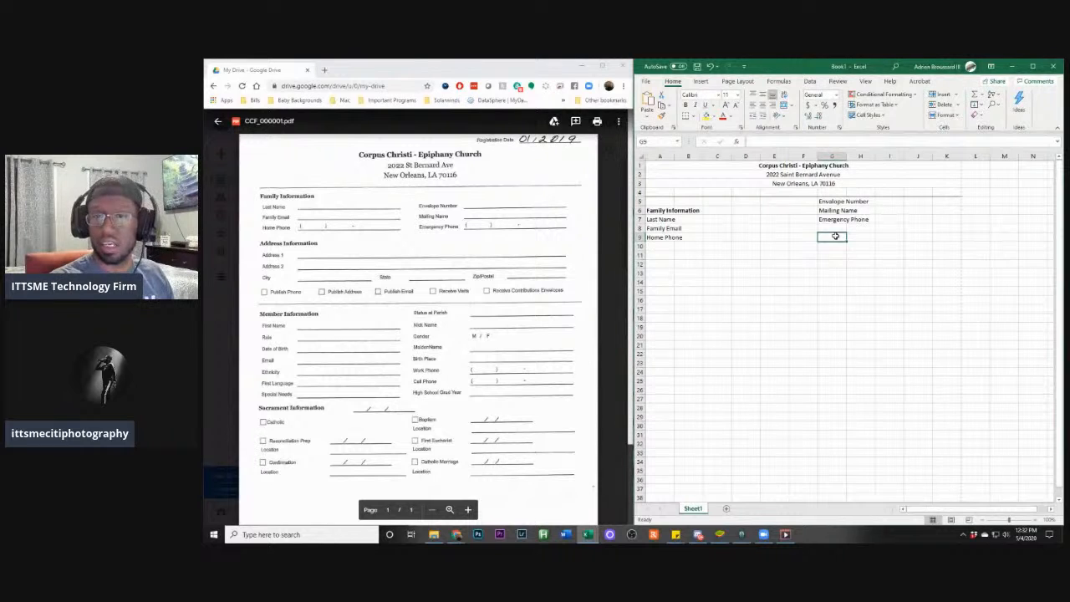
Move the three labels in G5:G7 down one row to G6:G8
{"action": "key", "text": "Up"}
{"action": "key", "text": "Up"}
{"action": "key", "text": "Up"}
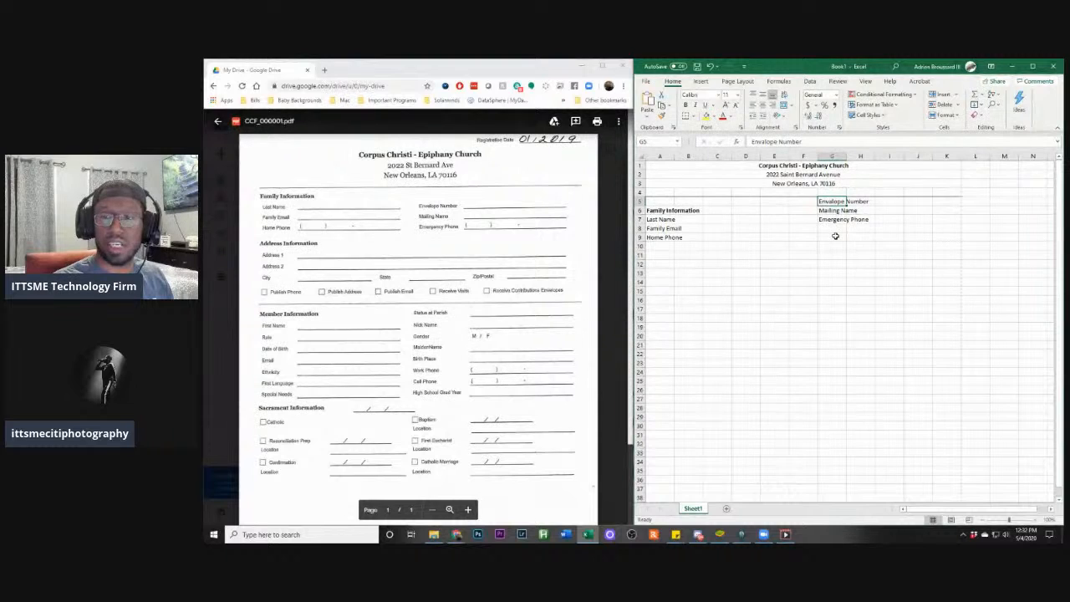
{"action": "key", "text": "shift+Down"}
{"action": "key", "text": "shift+Down"}
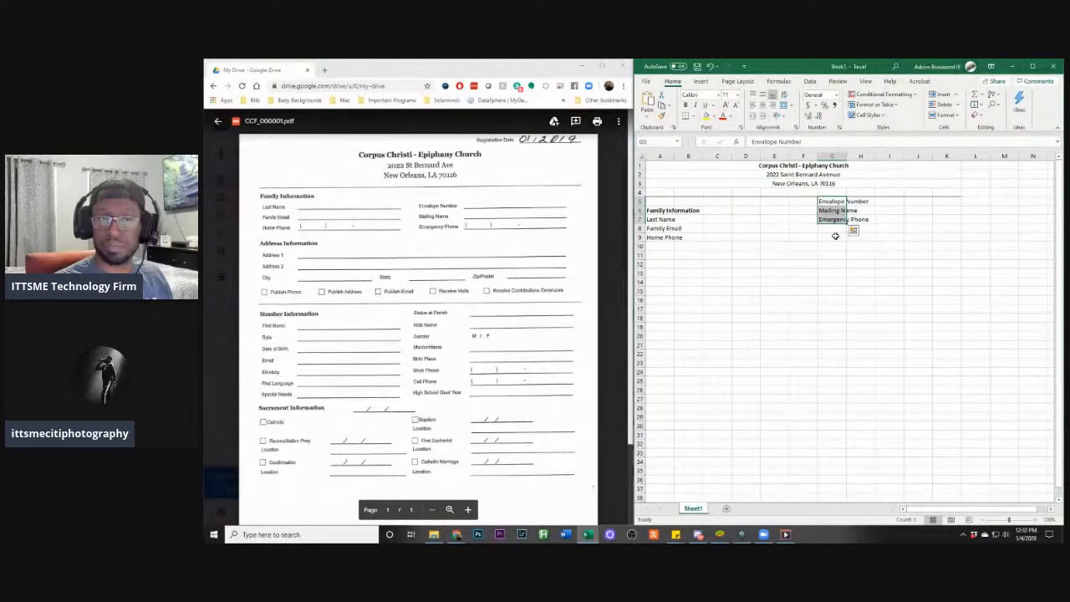
{"action": "key", "text": "ctrl+c"}
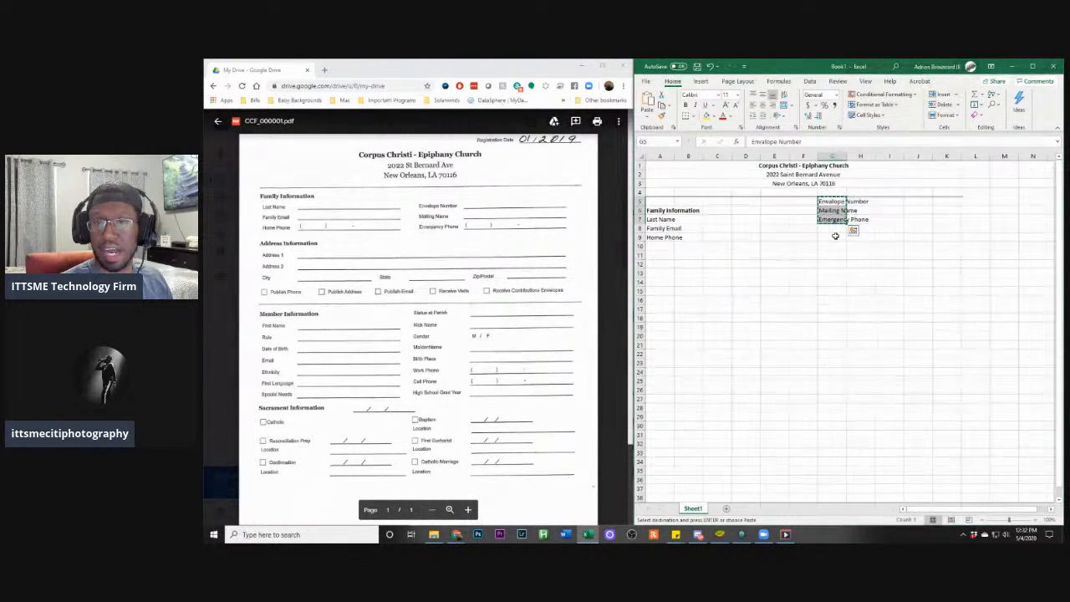
{"action": "key", "text": "Down"}
{"action": "key", "text": "Down"}
{"action": "key", "text": "Up"}
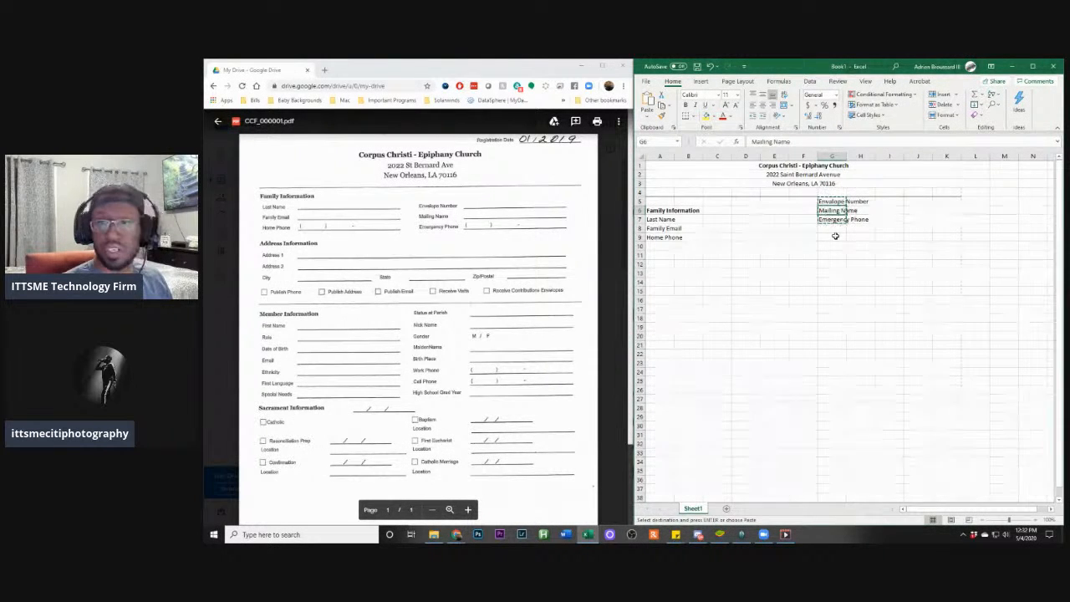
{"action": "key", "text": "Up"}
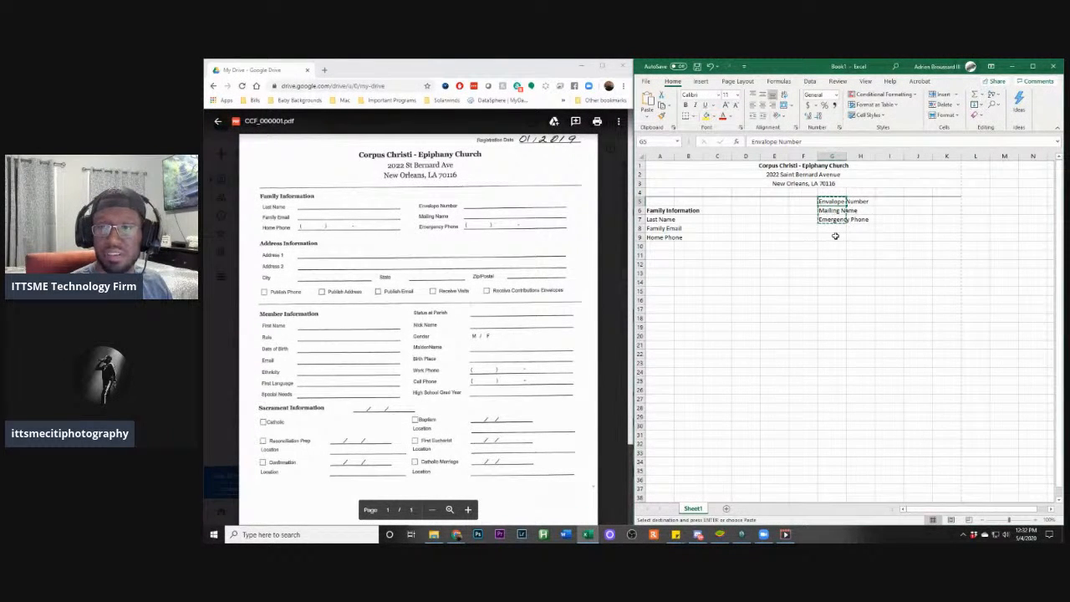
{"action": "key", "text": "ctrl+v"}
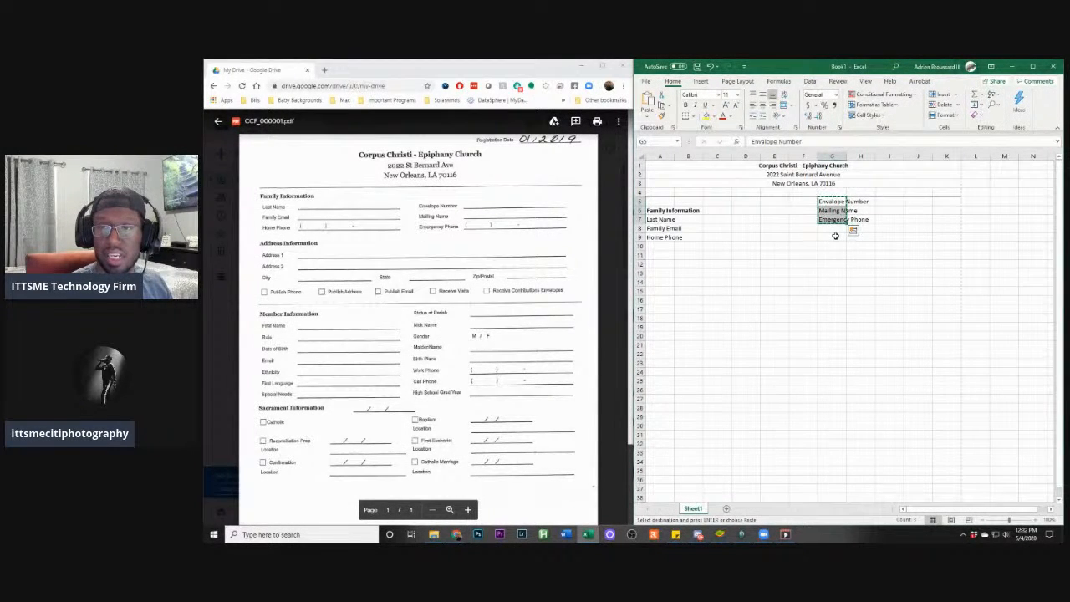
{"action": "key", "text": "Down"}
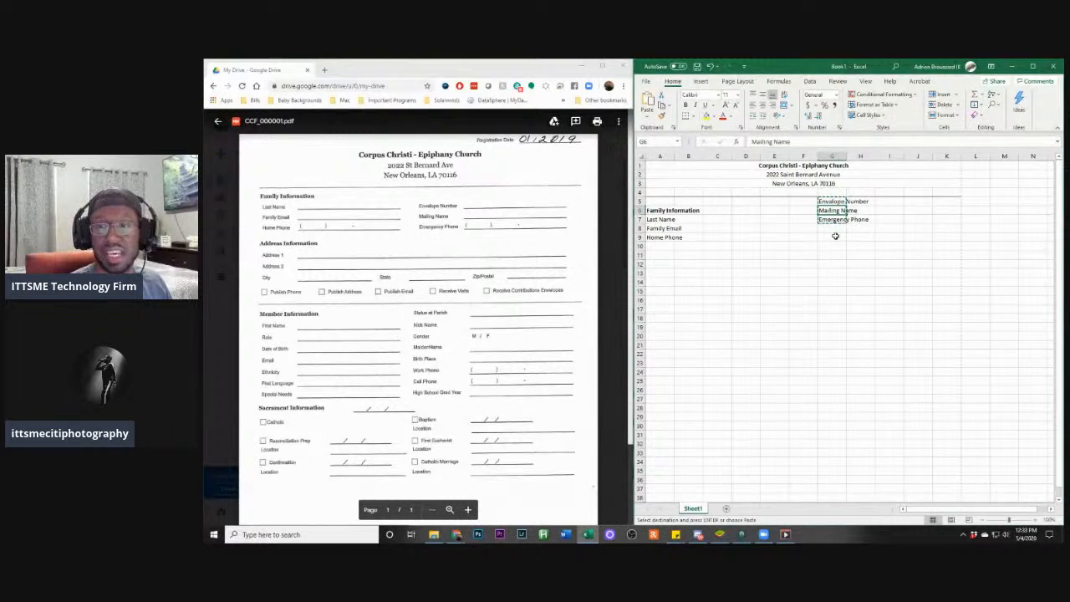
{"action": "key", "text": "ctrl+v"}
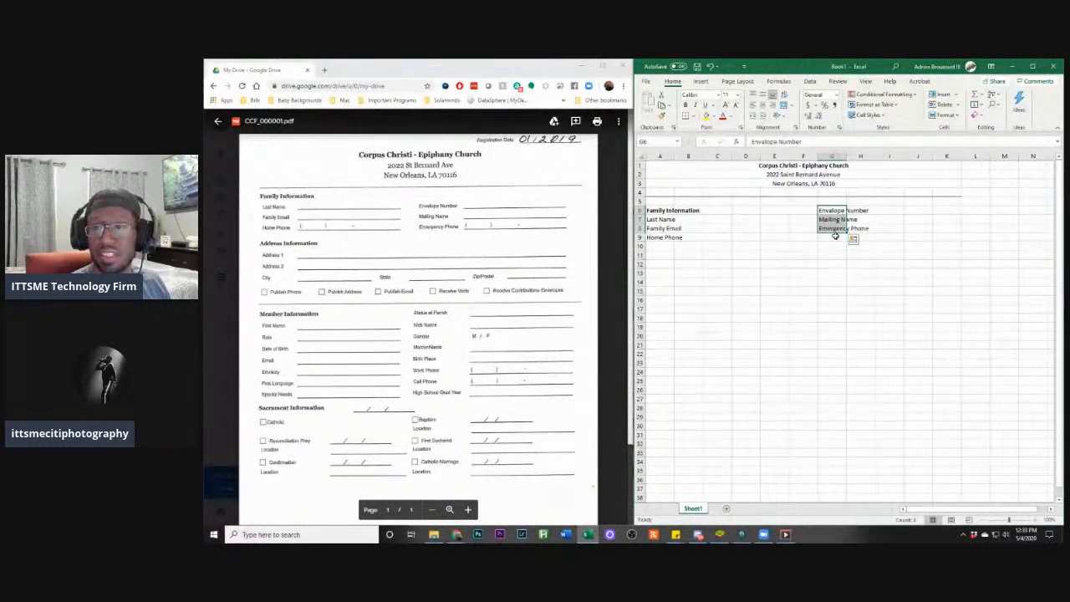
Move the Envelope Number, Mailing Name and Emergency Phone labels from G6:G8 down one row to G7:G9
{"action": "key", "text": "Down"}
{"action": "key", "text": "Down"}
{"action": "key", "text": "Up"}
{"action": "key", "text": "Up"}
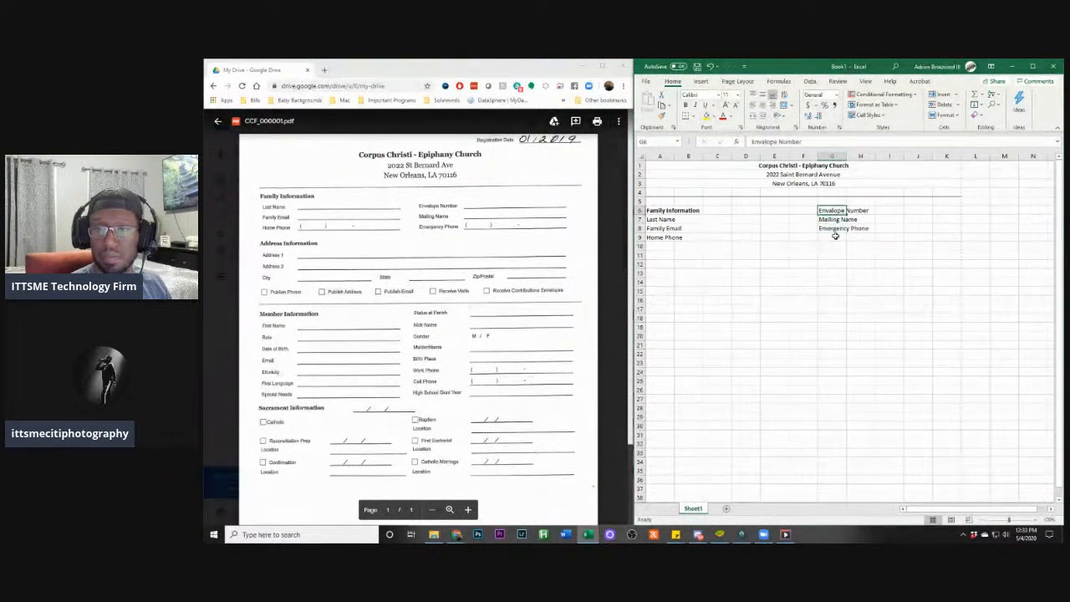
{"action": "key", "text": "shift+Down"}
{"action": "key", "text": "shift+Down"}
{"action": "key", "text": "ctrl+c"}
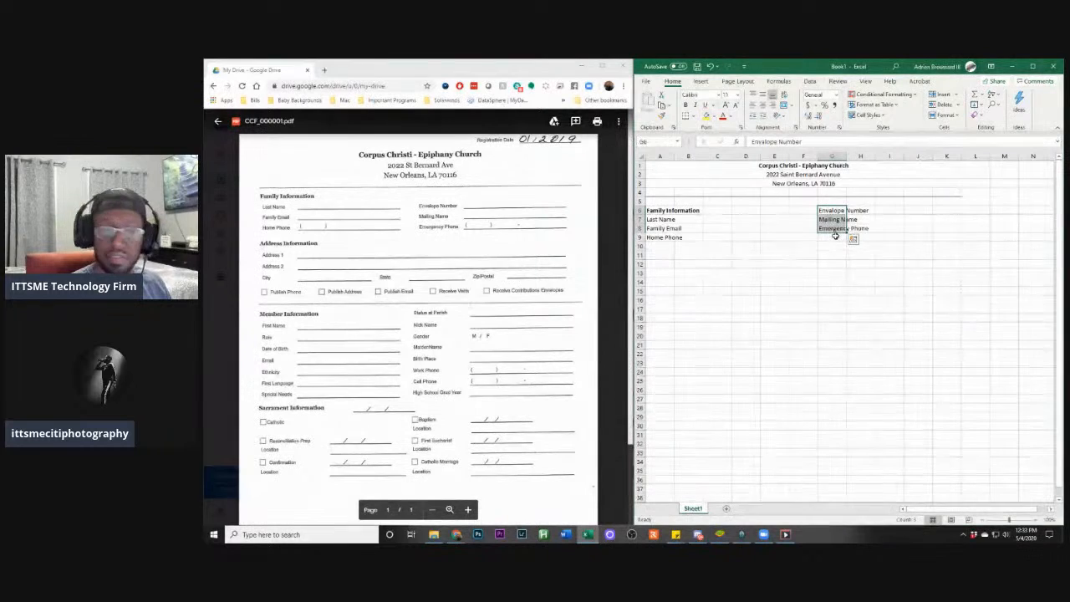
{"action": "key", "text": "Down"}
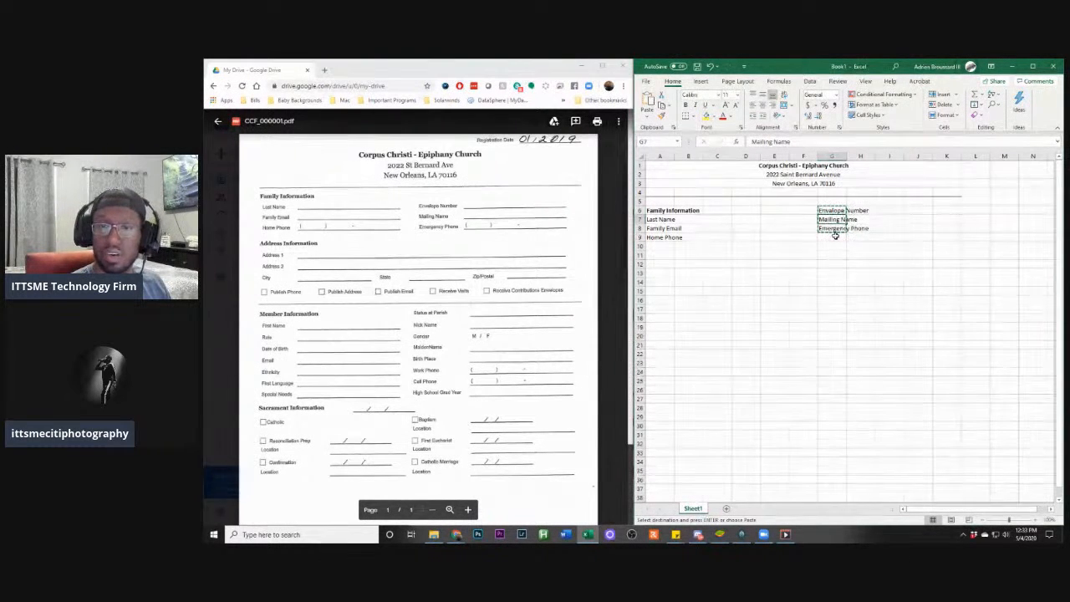
{"action": "key", "text": "ctrl+v"}
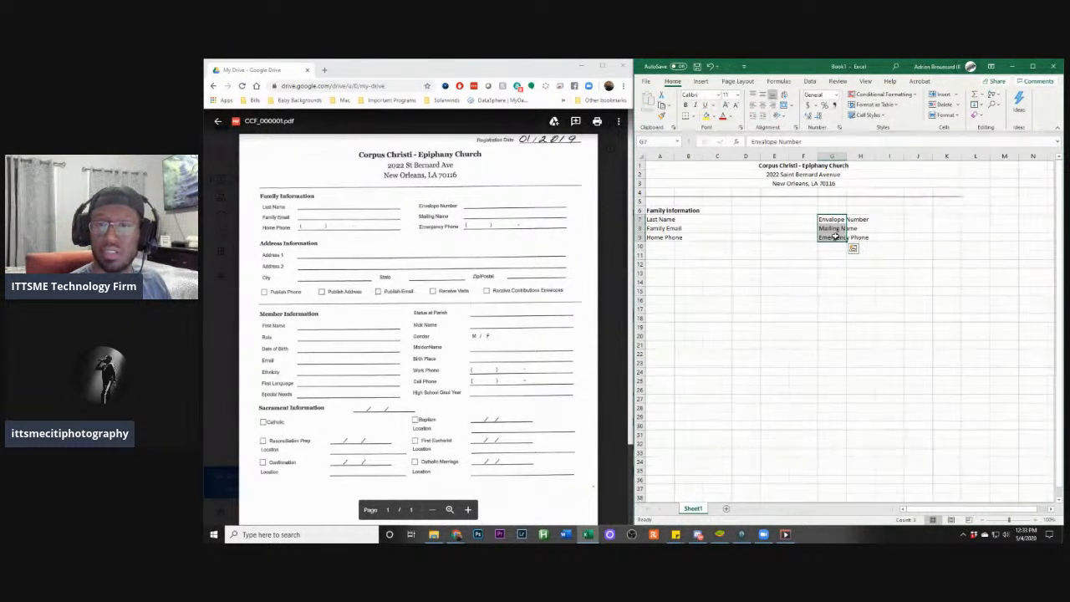
Examine row 6 between columns B and H to check how the Family Information heading lines up with the labels below
{"action": "key", "text": "Up"}
{"action": "key", "text": "Left"}
{"action": "key", "text": "Left"}
{"action": "key", "text": "Left"}
{"action": "key", "text": "Left"}
{"action": "key", "text": "Left"}
{"action": "key", "text": "Left"}
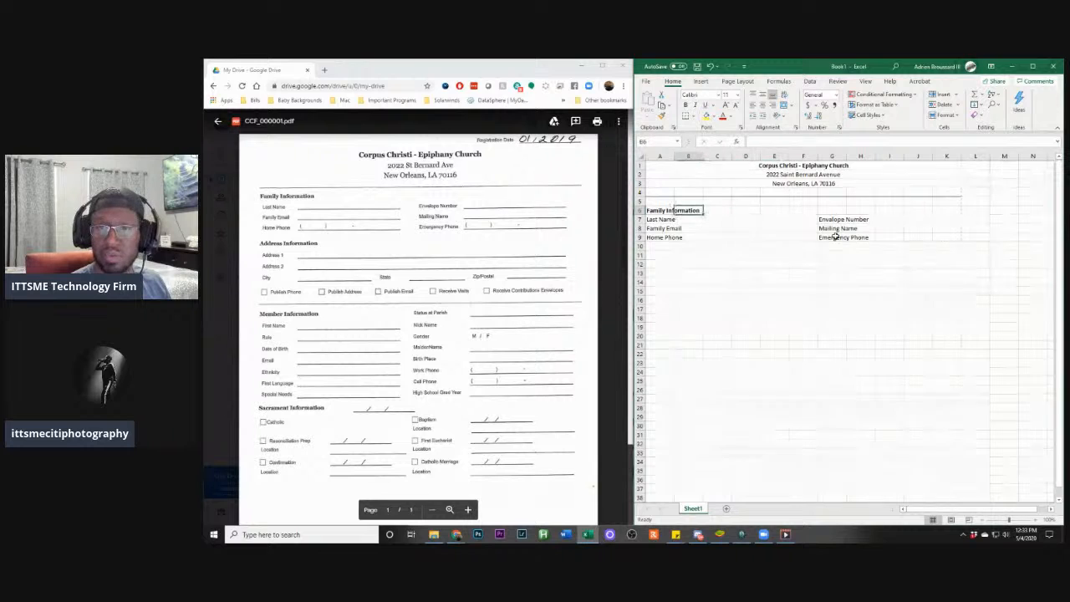
{"action": "key", "text": "Right"}
{"action": "key", "text": "Right"}
{"action": "key", "text": "Right"}
{"action": "key", "text": "Right"}
{"action": "key", "text": "Right"}
{"action": "key", "text": "Right"}
{"action": "key", "text": "Right"}
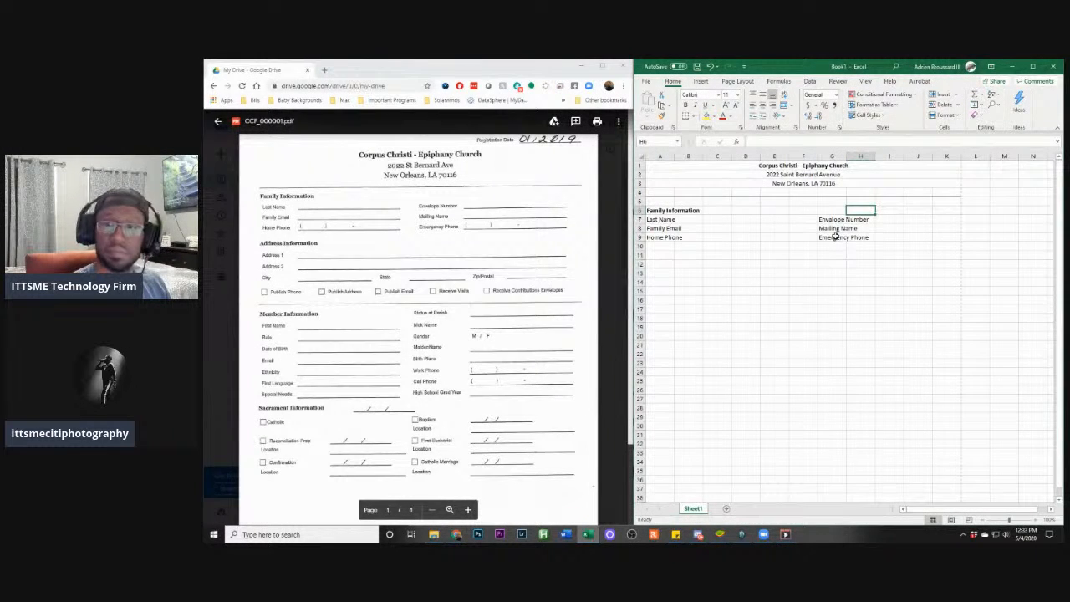
Add a bottom border beneath the Family Information heading across A6:K6
{"action": "key", "text": "Left"}
{"action": "key", "text": "Left"}
{"action": "key", "text": "Left"}
{"action": "key", "text": "Left"}
{"action": "key", "text": "Left"}
{"action": "key", "text": "Left"}
{"action": "key", "text": "Left"}
{"action": "key", "text": "Up"}
{"action": "key", "text": "Up"}
{"action": "key", "text": "Down"}
{"action": "key", "text": "Down"}
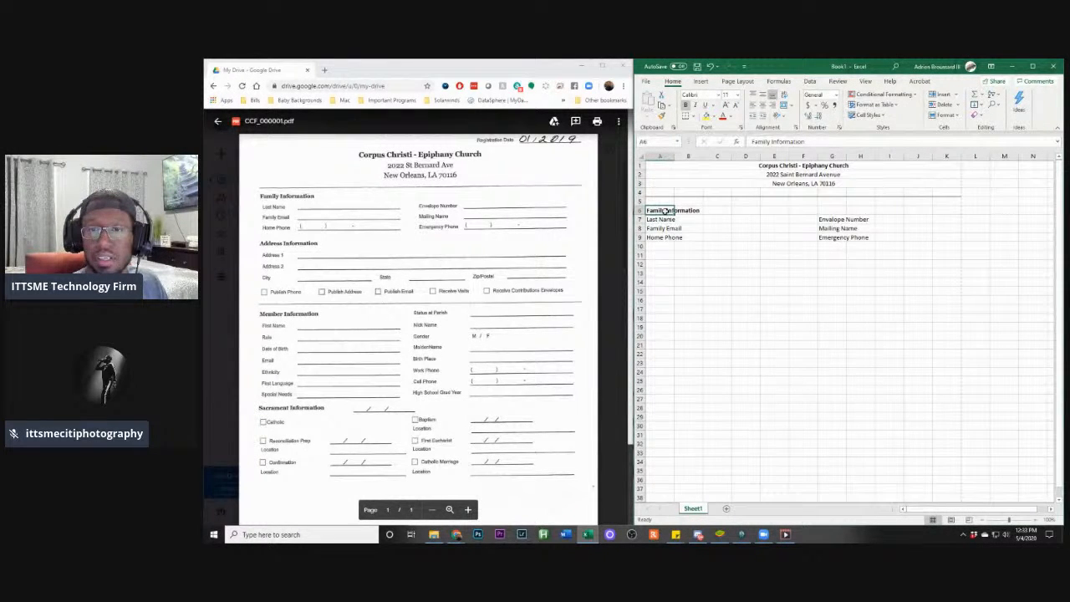
{"action": "left_click_drag", "start_coordinate": [665, 209], "coordinate": [961, 212]}
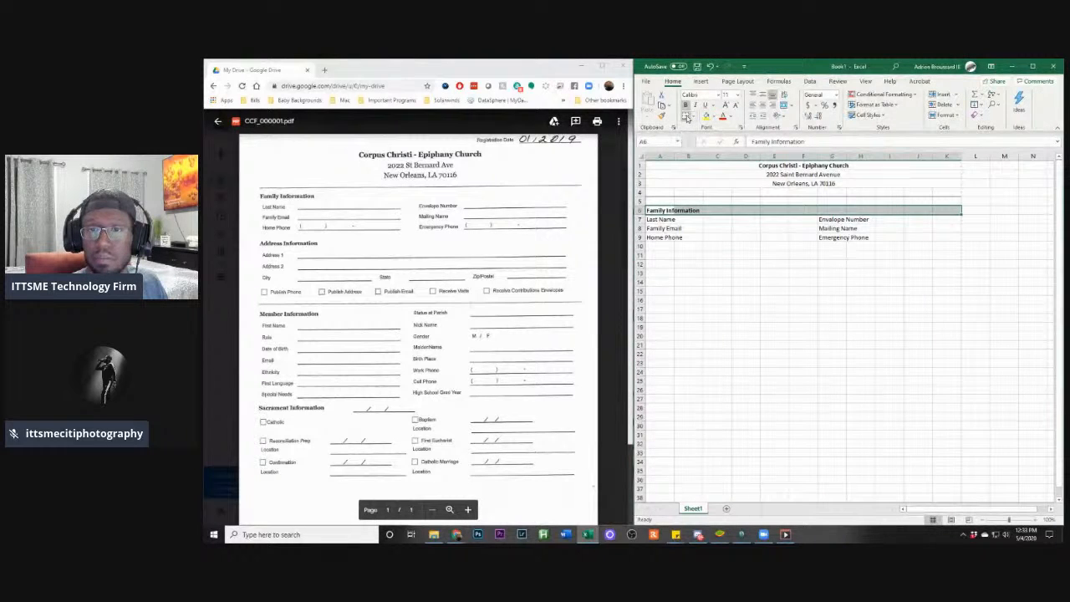
{"action": "left_click", "coordinate": [748, 272]}
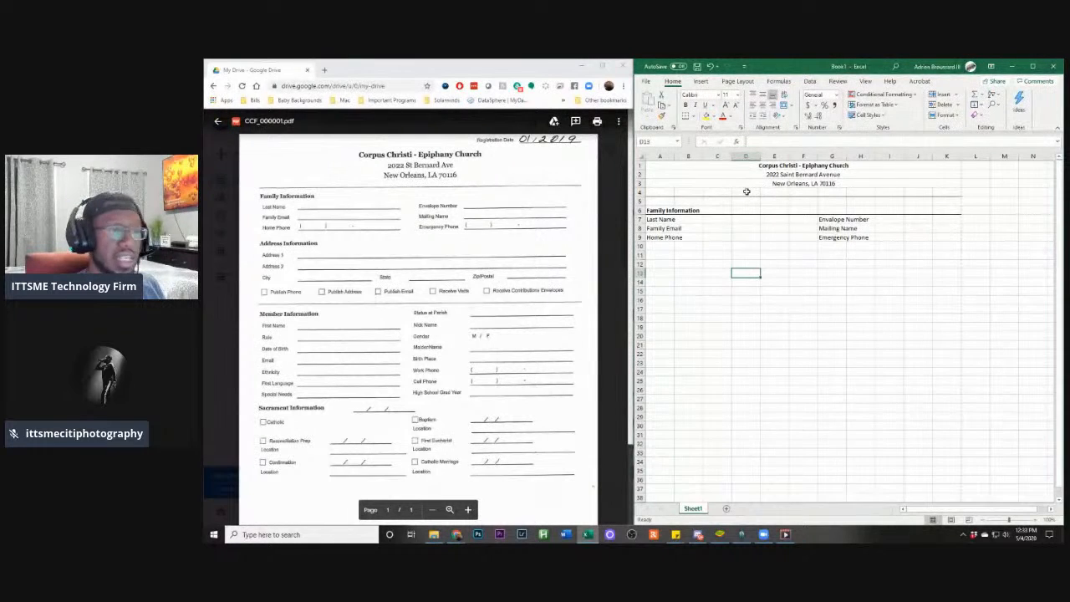
Enter the section heading "Address Information" in A11
{"action": "left_click", "coordinate": [662, 256]}
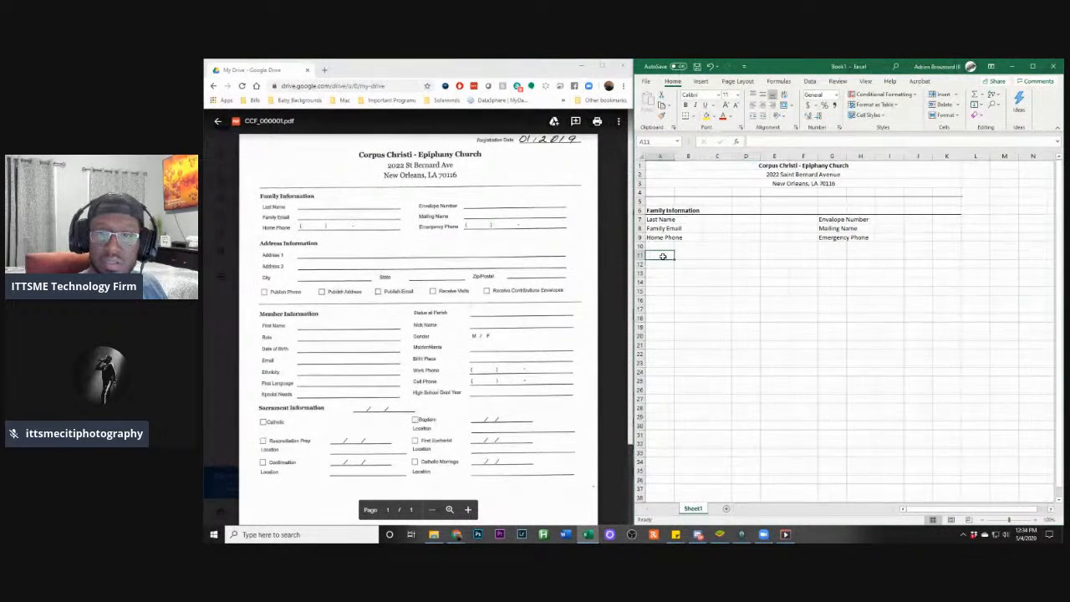
{"action": "type", "text": "Address"}
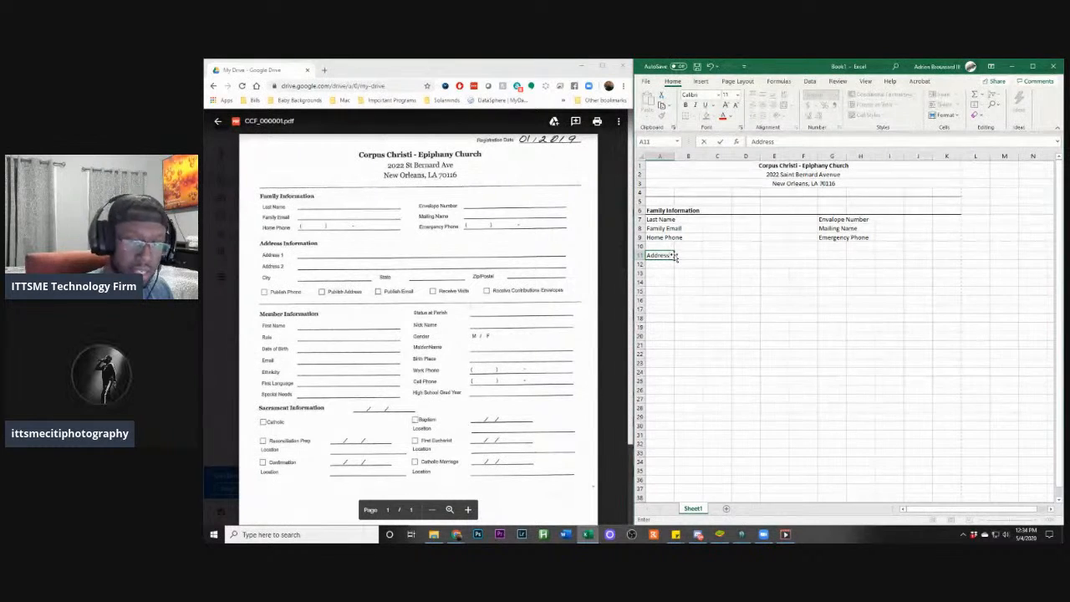
{"action": "type", "text": "Information"}
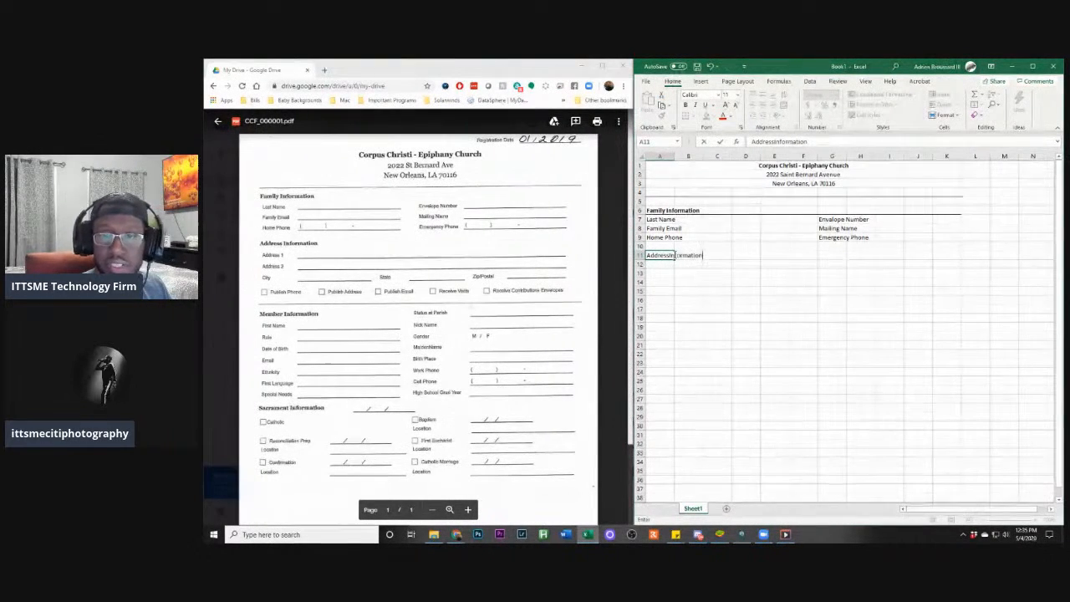
{"action": "key", "text": "ctrl+Return"}
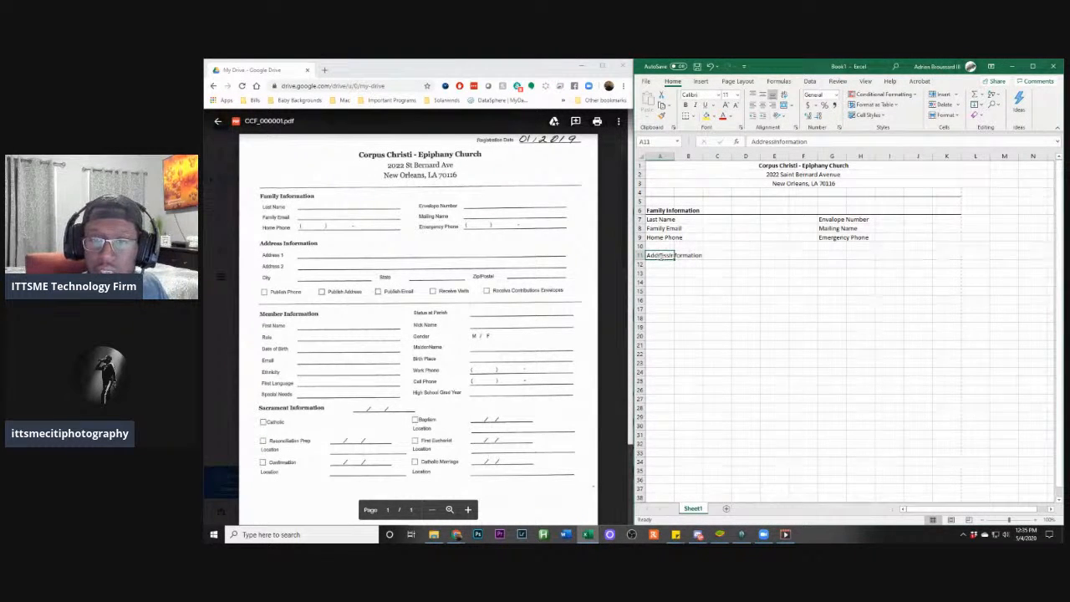
{"action": "double_click", "coordinate": [669, 254]}
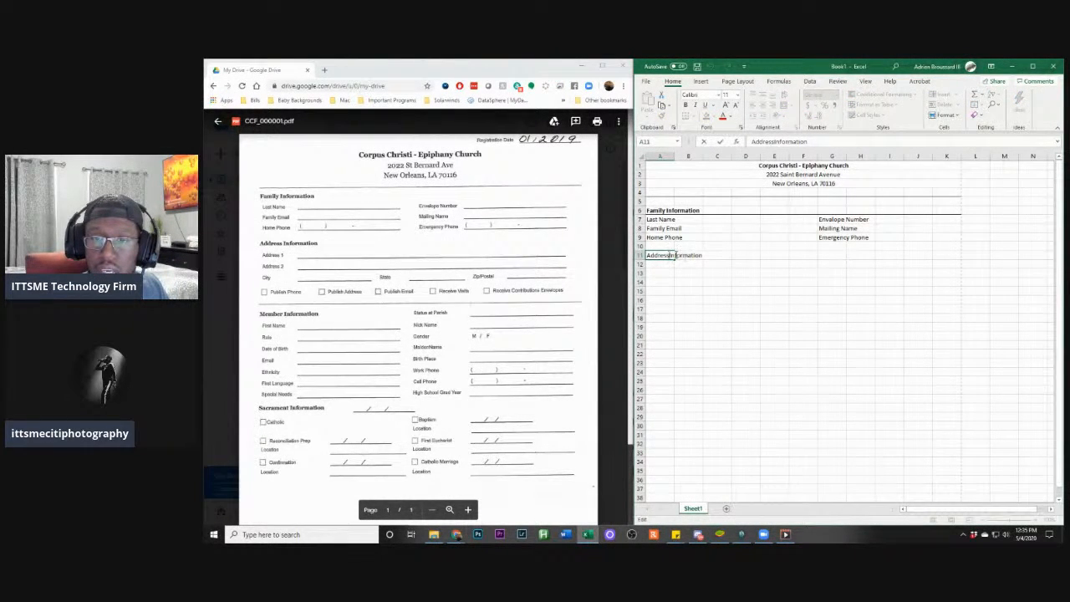
{"action": "key", "text": "ctrl+Return"}
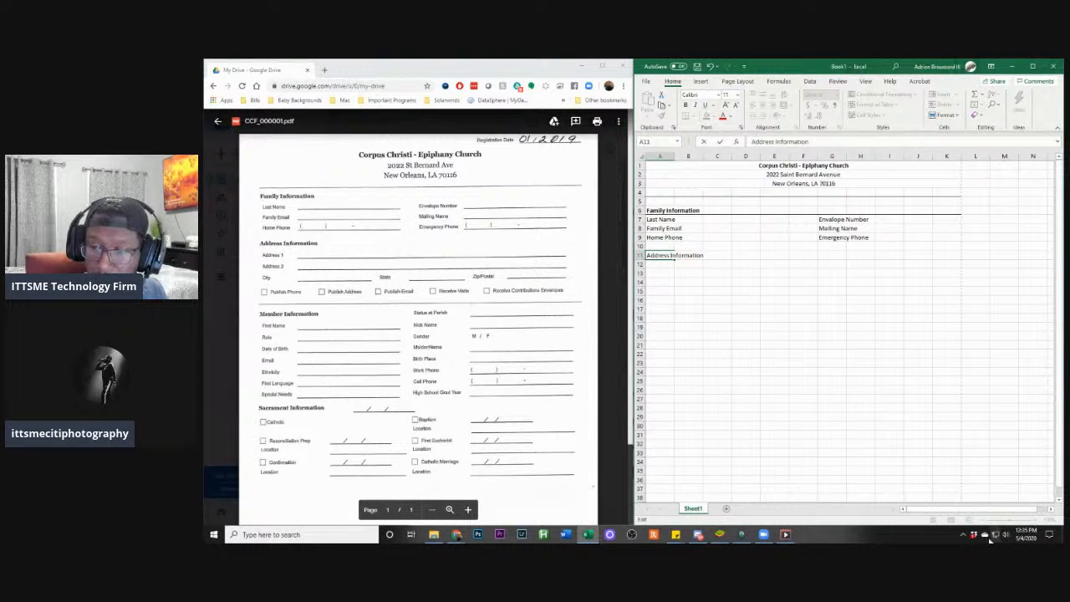
Find and open TeamViewer, and move its window clear of the spreadsheet
{"action": "left_click", "coordinate": [963, 534]}
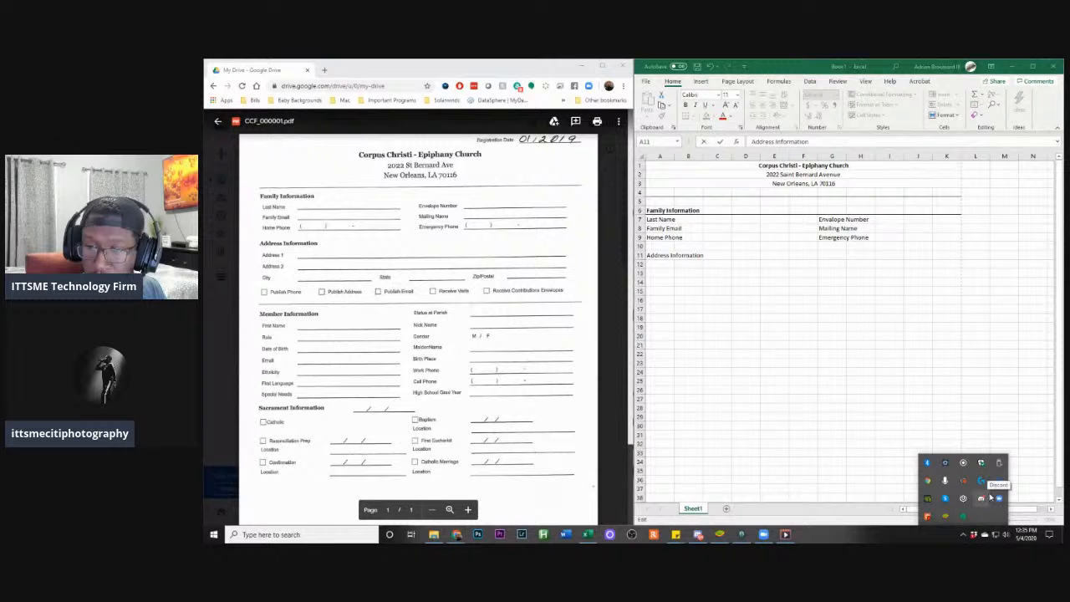
{"action": "left_click", "coordinate": [303, 533]}
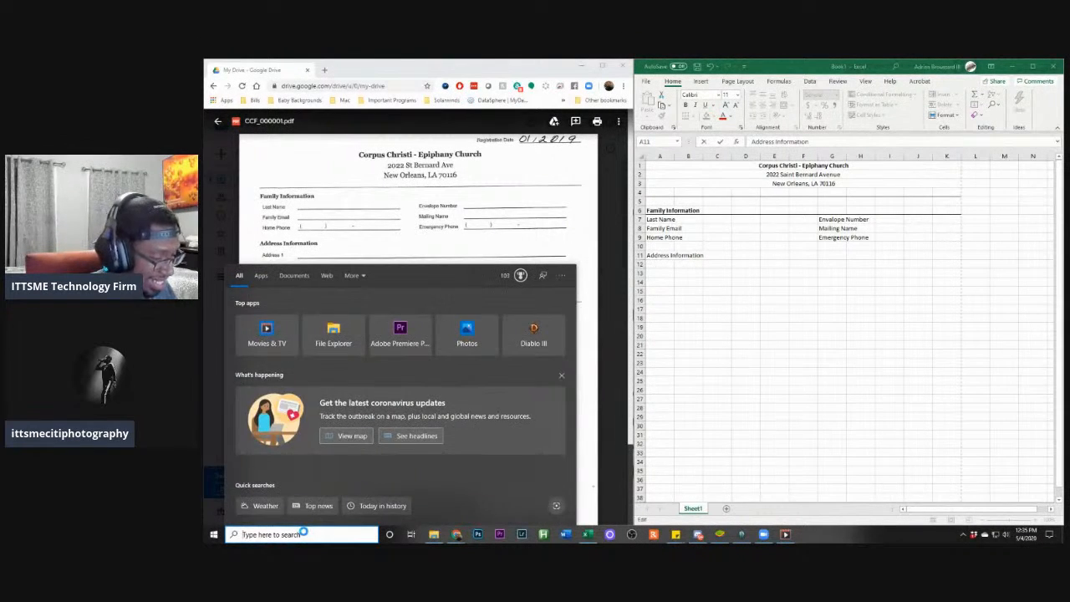
{"action": "type", "text": "te"}
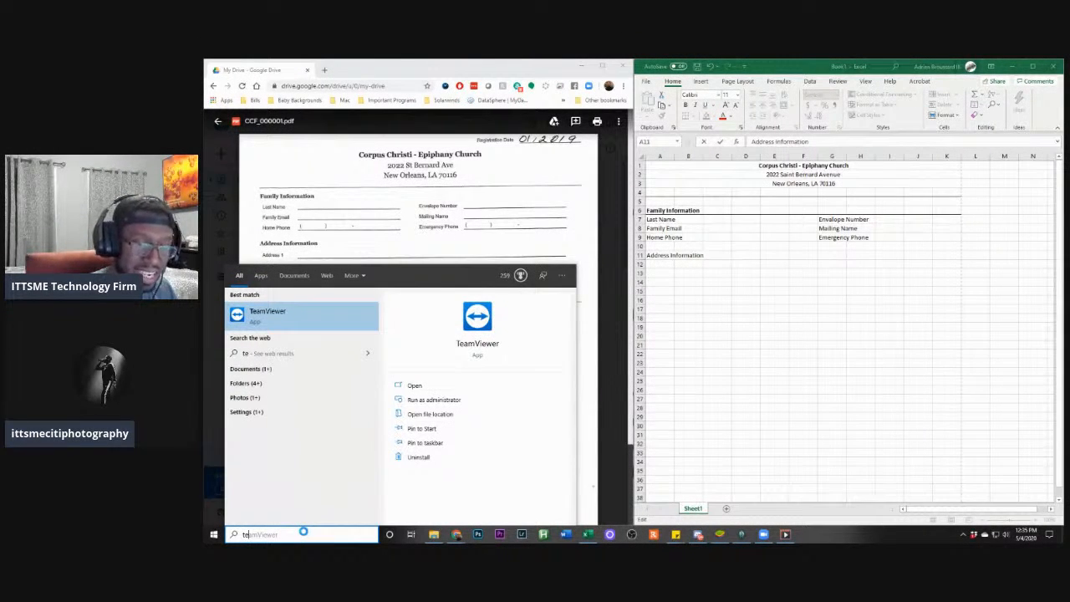
{"action": "left_click", "coordinate": [313, 313]}
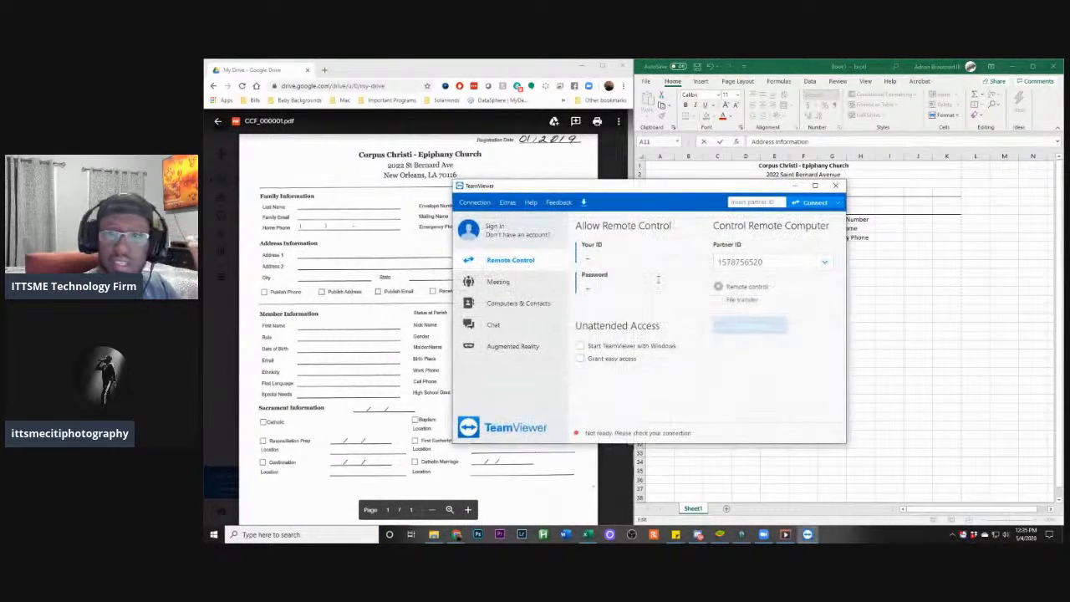
{"action": "left_click_drag", "start_coordinate": [606, 192], "coordinate": [1061, 194]}
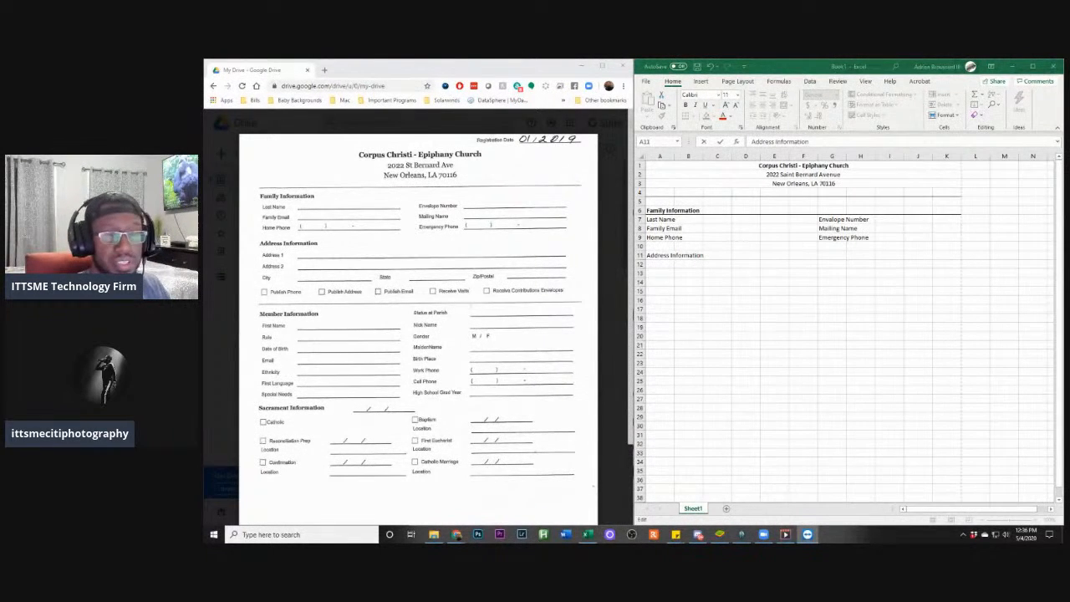
Enter the field label "Address 1" in A12 below the Address Information heading
{"action": "left_click", "coordinate": [661, 265]}
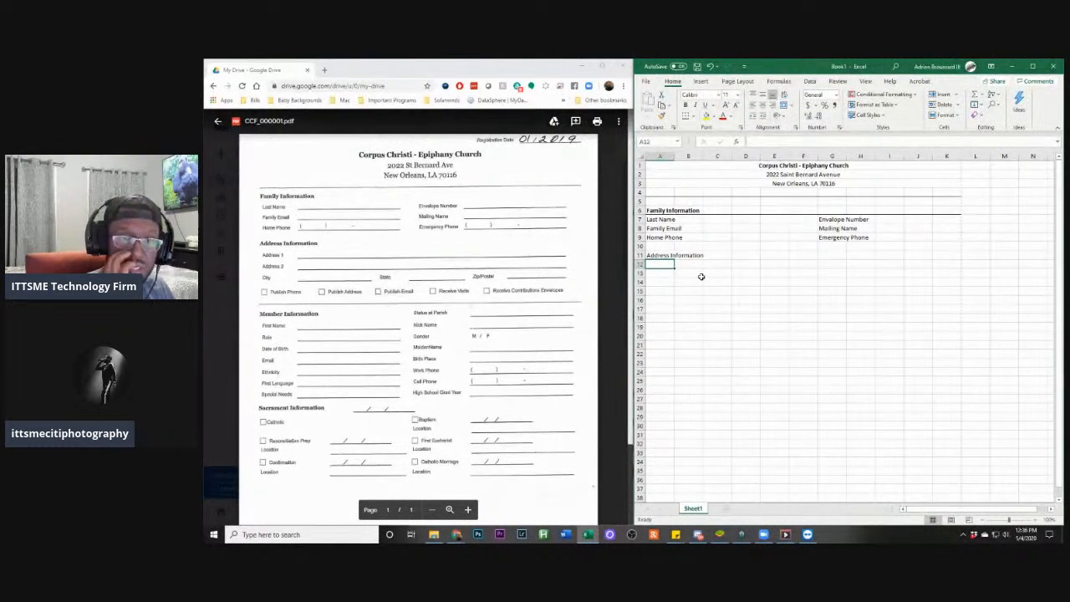
{"action": "type", "text": "Address Information"}
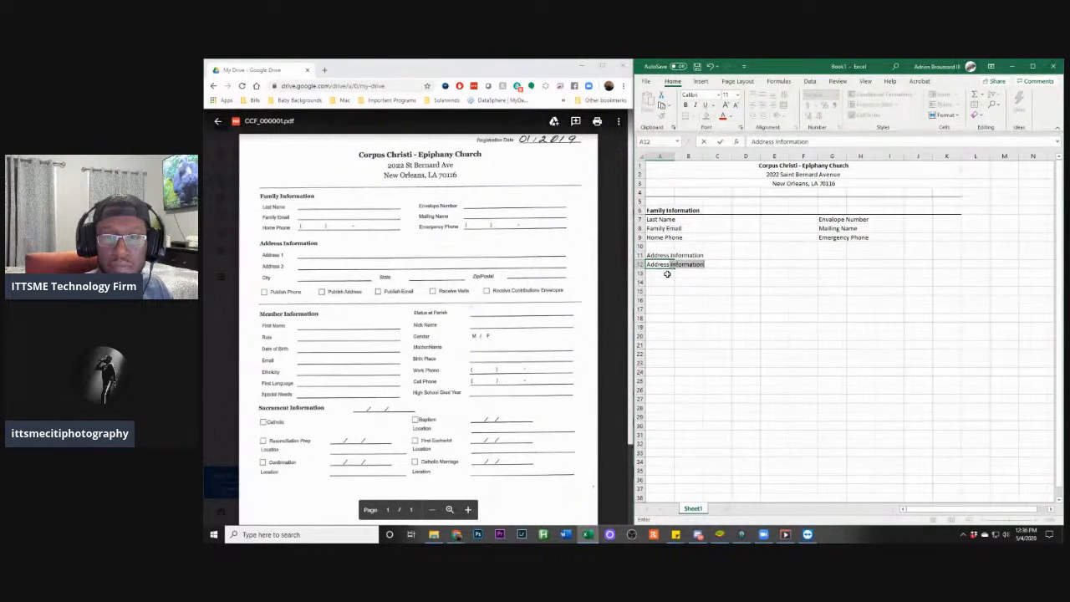
{"action": "key", "text": "Return"}
{"action": "double_click", "coordinate": [664, 264]}
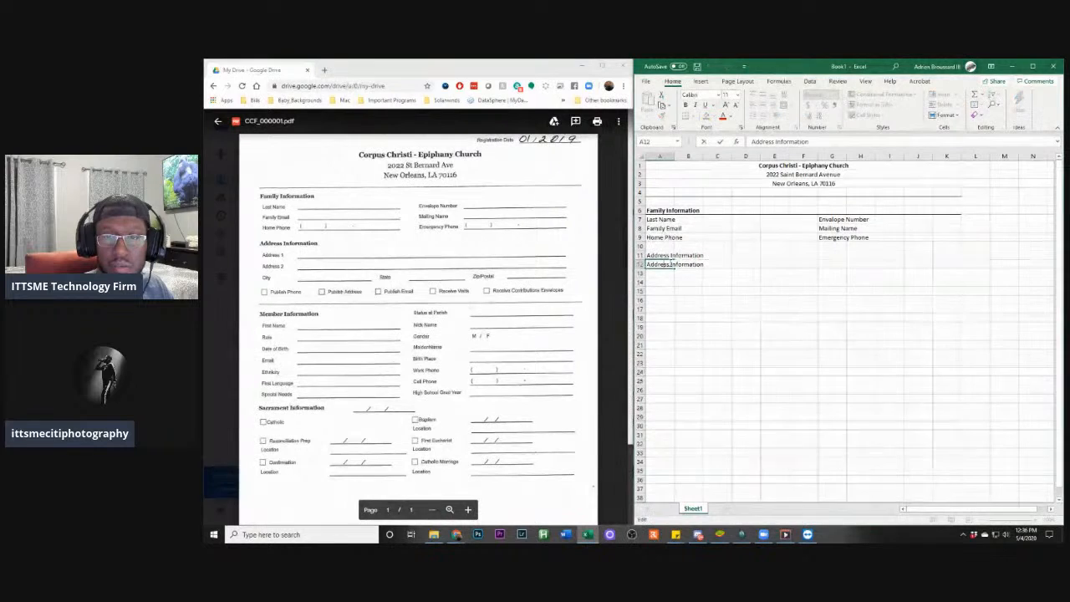
{"action": "key", "text": "BackSpace"}
{"action": "key", "text": "BackSpace"}
{"action": "key", "text": "BackSpace"}
{"action": "key", "text": "BackSpace"}
{"action": "key", "text": "BackSpace"}
{"action": "key", "text": "BackSpace"}
{"action": "key", "text": "BackSpace"}
{"action": "key", "text": "BackSpace"}
{"action": "key", "text": "BackSpace"}
{"action": "key", "text": "BackSpace"}
{"action": "key", "text": "BackSpace"}
{"action": "key", "text": "BackSpace"}
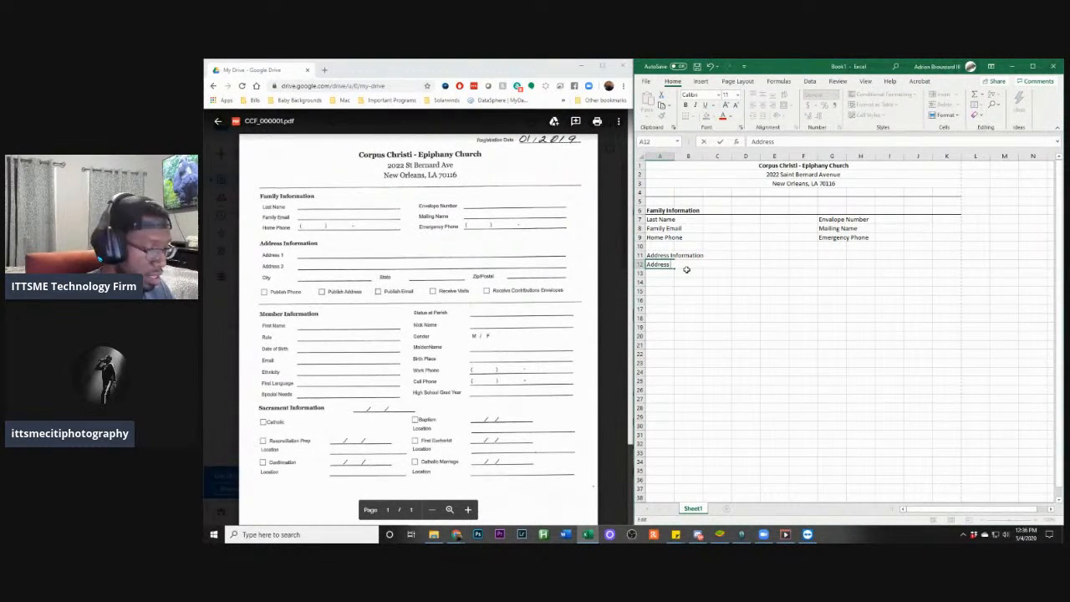
{"action": "type", "text": "1"}
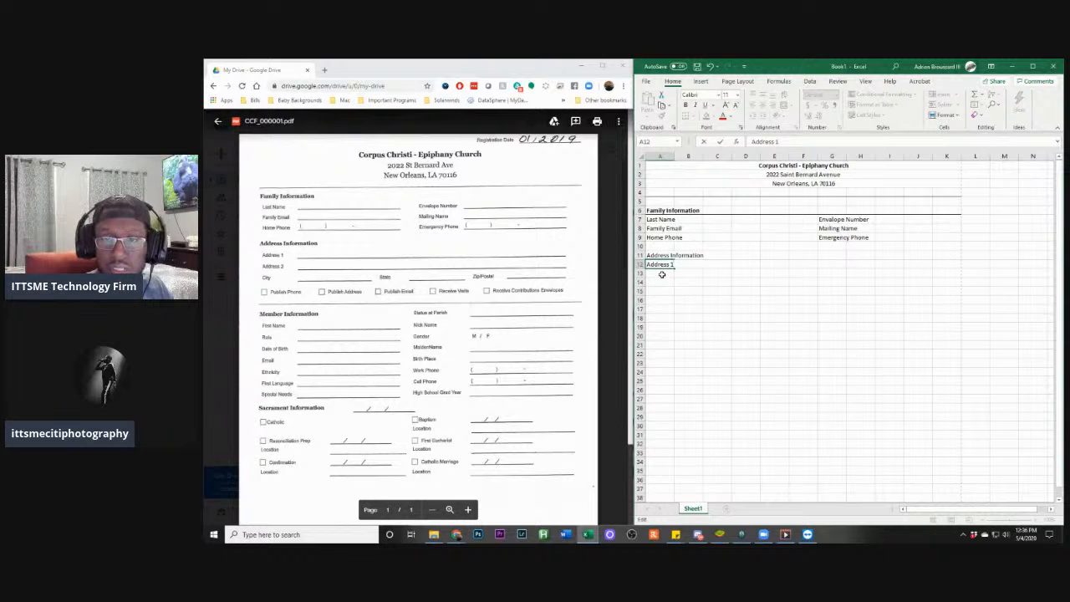
{"action": "left_click", "coordinate": [663, 276]}
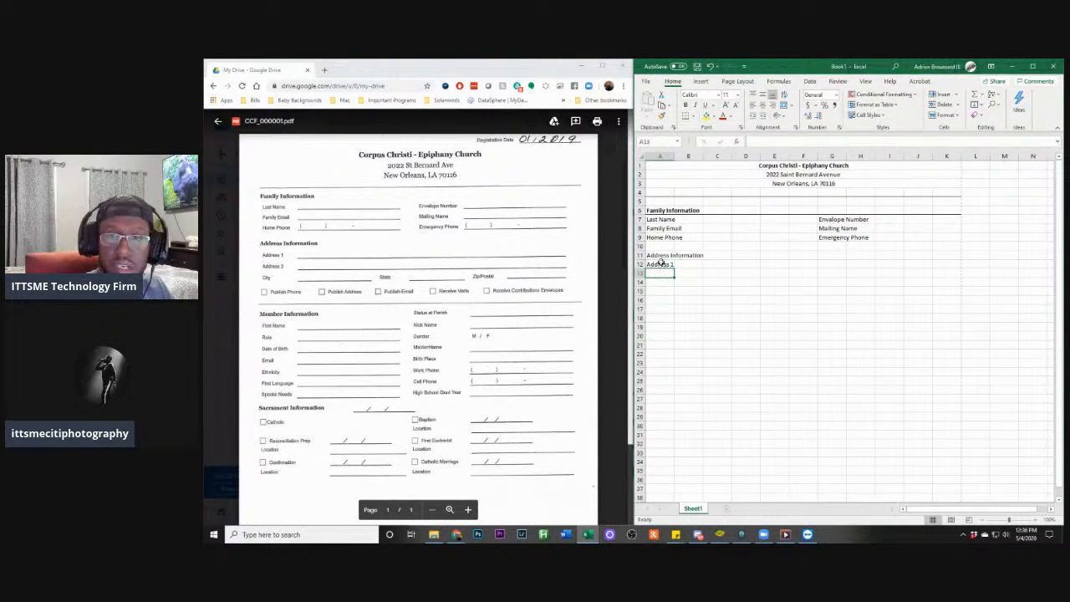
Fill the A12 label down one cell to produce "Address 2" in A13
{"action": "left_click", "coordinate": [660, 263]}
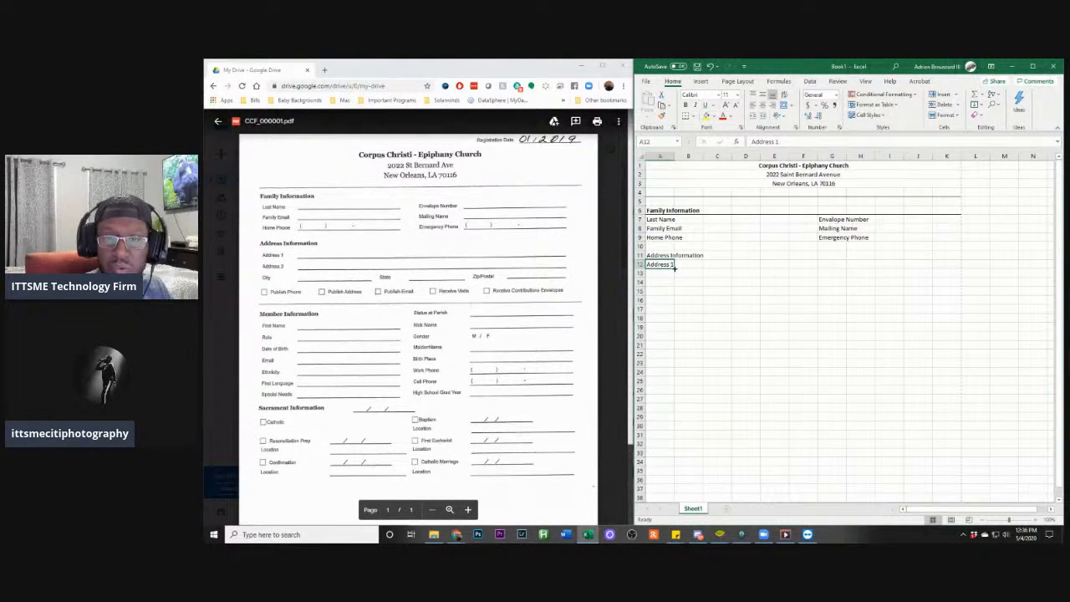
{"action": "left_click_drag", "start_coordinate": [674, 268], "coordinate": [673, 267]}
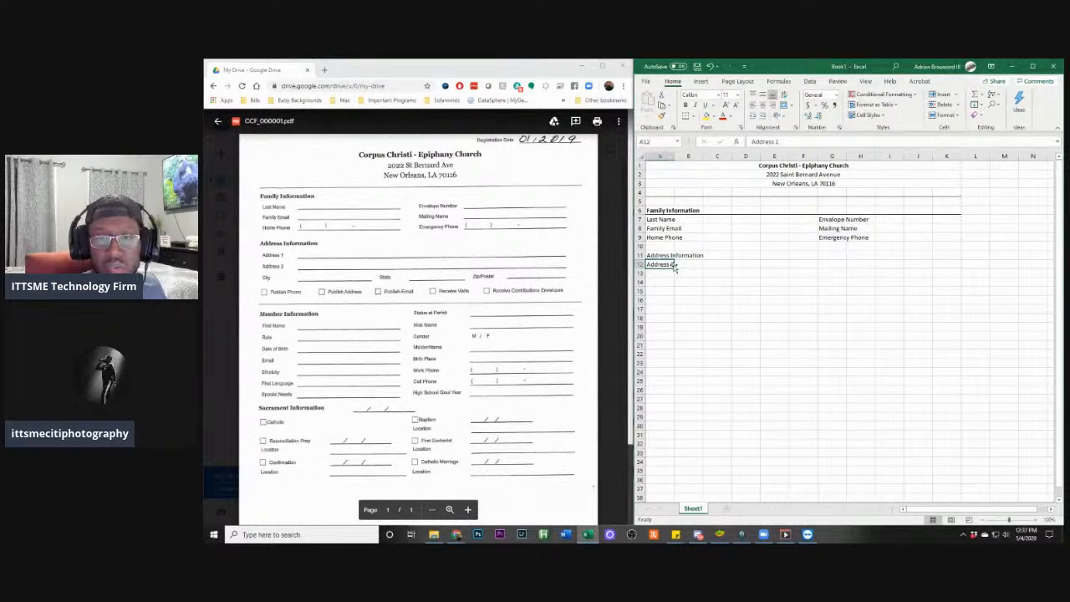
{"action": "left_click_drag", "start_coordinate": [674, 266], "coordinate": [669, 280]}
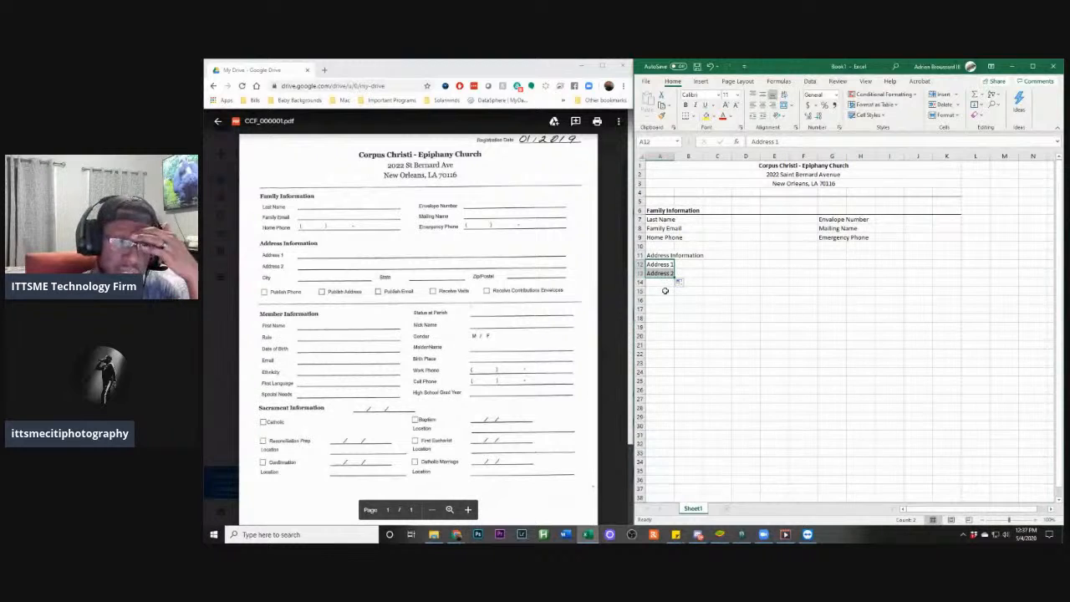
{"action": "left_click", "coordinate": [658, 301]}
{"action": "left_click", "coordinate": [663, 282]}
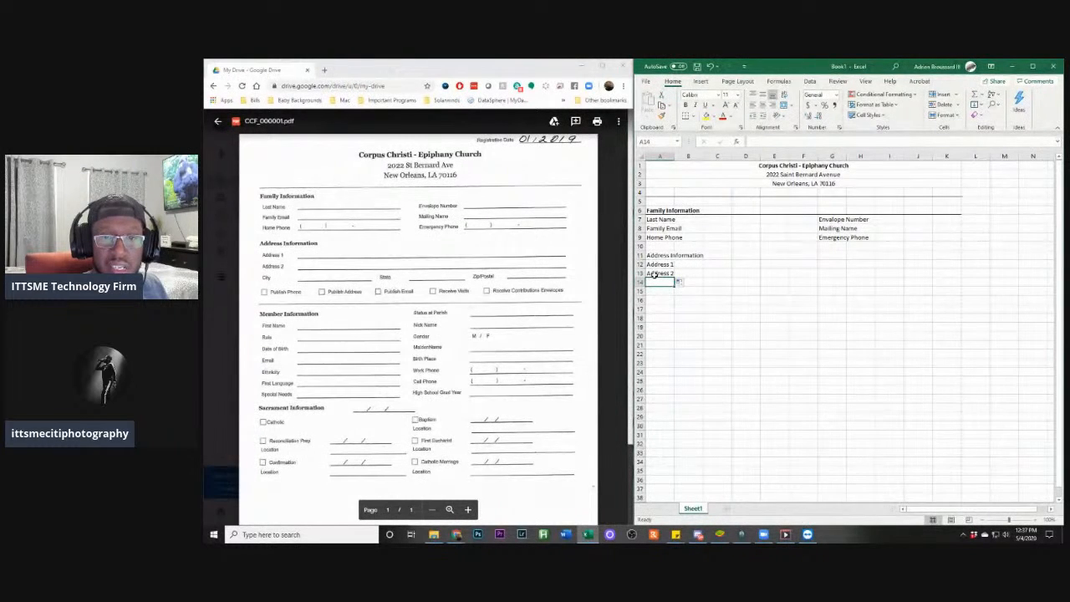
{"action": "left_click", "coordinate": [655, 273]}
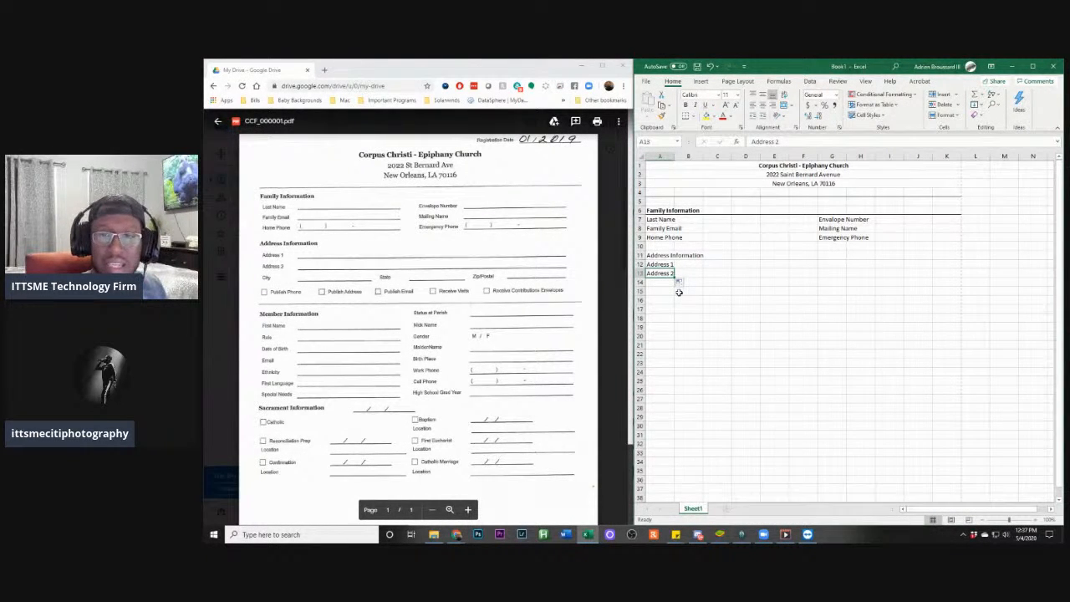
{"action": "left_click", "coordinate": [668, 300]}
{"action": "scroll", "coordinate": [712, 306], "scroll_direction": "down", "scroll_amount": 4}
{"action": "scroll", "coordinate": [786, 264], "scroll_direction": "down", "scroll_amount": 1}
{"action": "scroll", "coordinate": [784, 272], "scroll_direction": "up", "scroll_amount": 2}
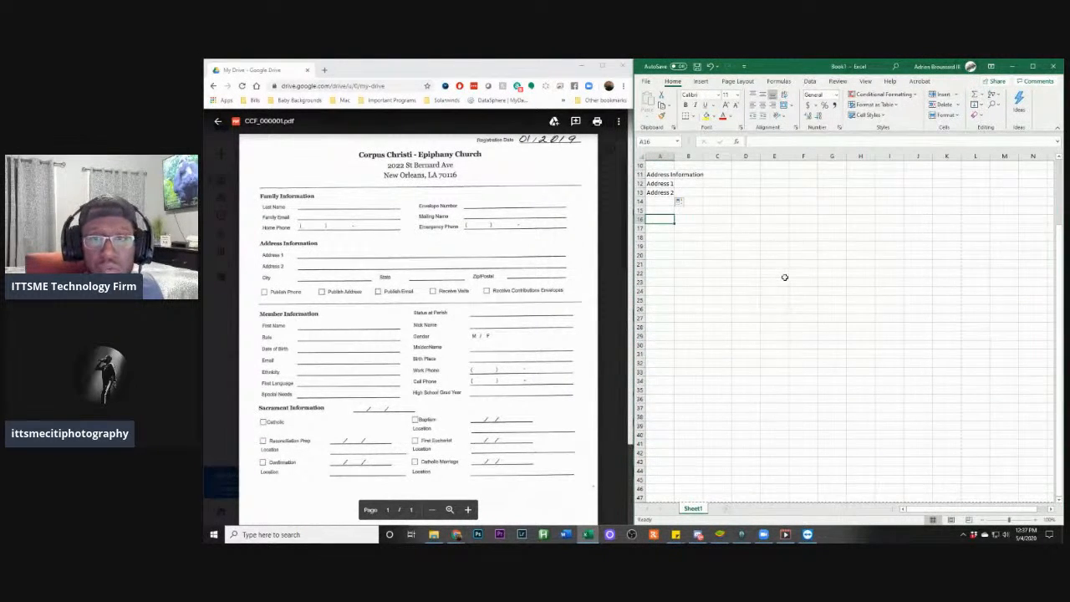
{"action": "scroll", "coordinate": [785, 276], "scroll_direction": "up", "scroll_amount": 3}
{"action": "left_click", "coordinate": [657, 284]}
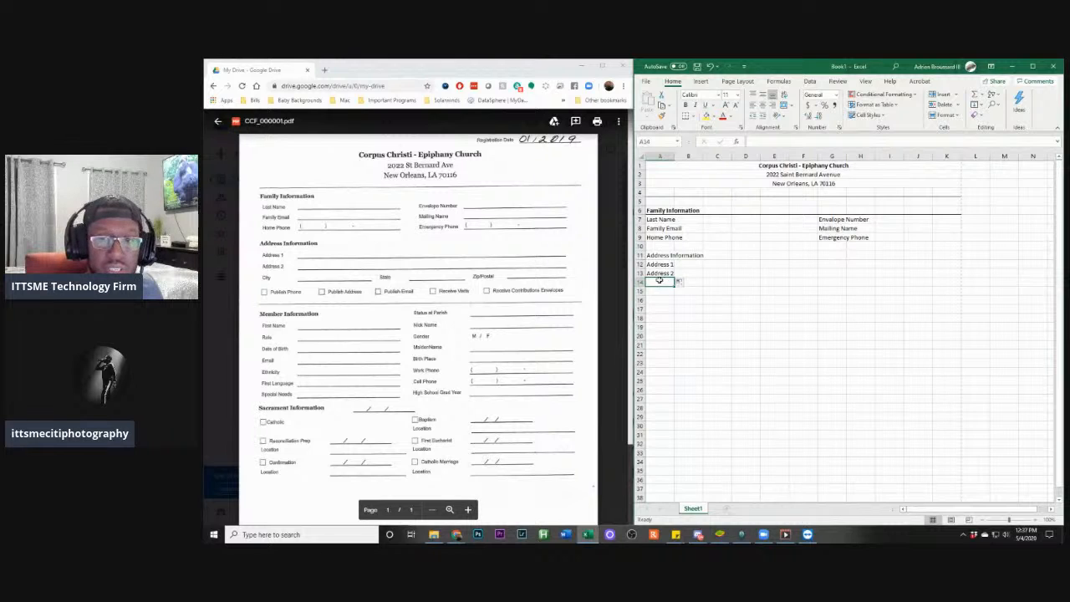
{"action": "key", "text": "Up"}
{"action": "left_click", "coordinate": [658, 282]}
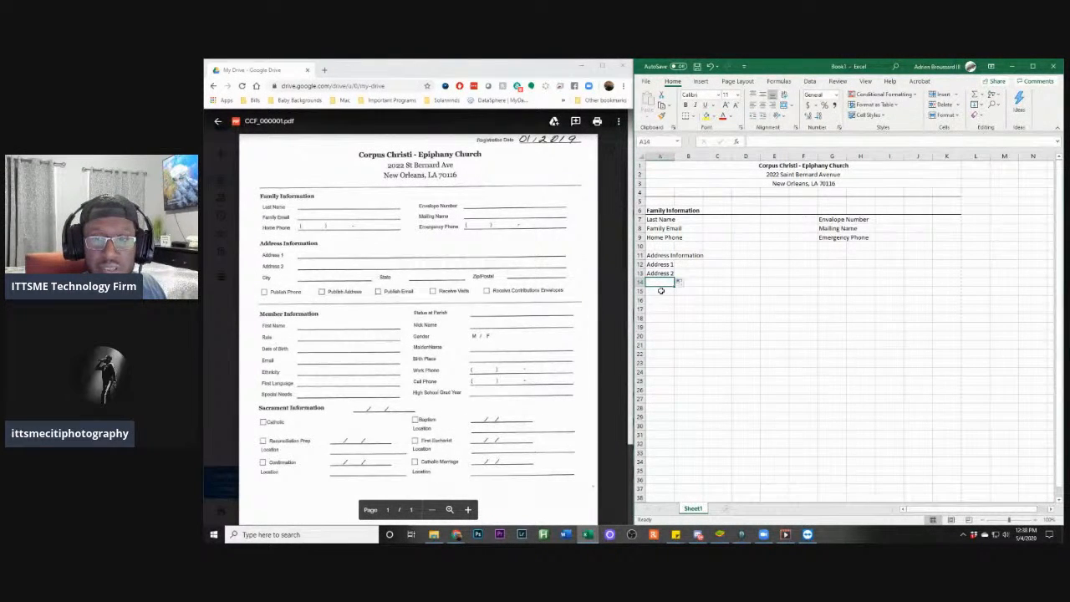
{"action": "left_click", "coordinate": [686, 263]}
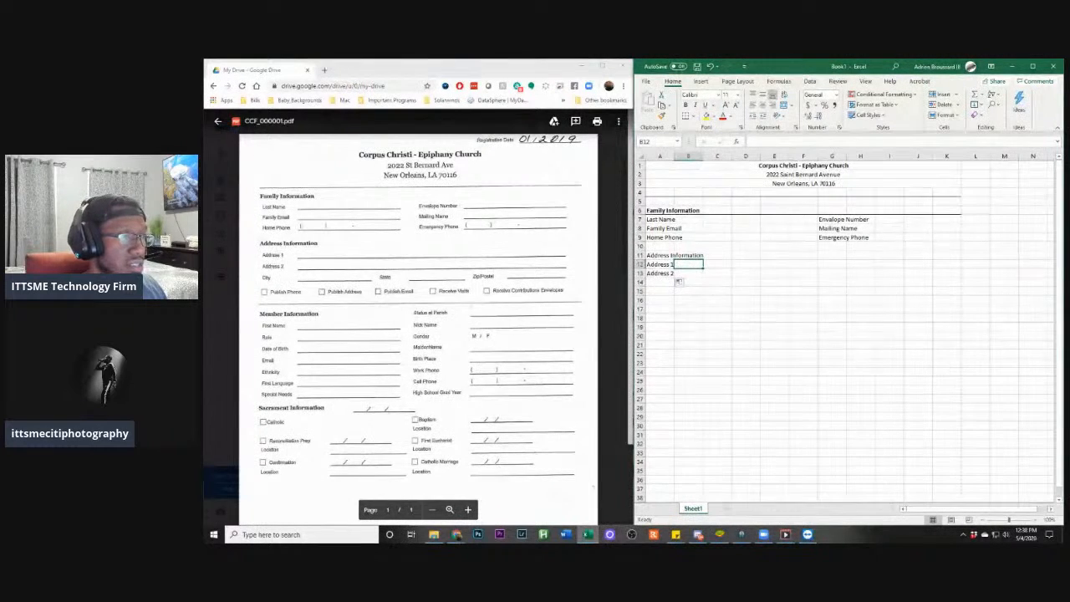
Enter the field label "City" in A14 below Address 2
{"action": "left_click", "coordinate": [665, 282]}
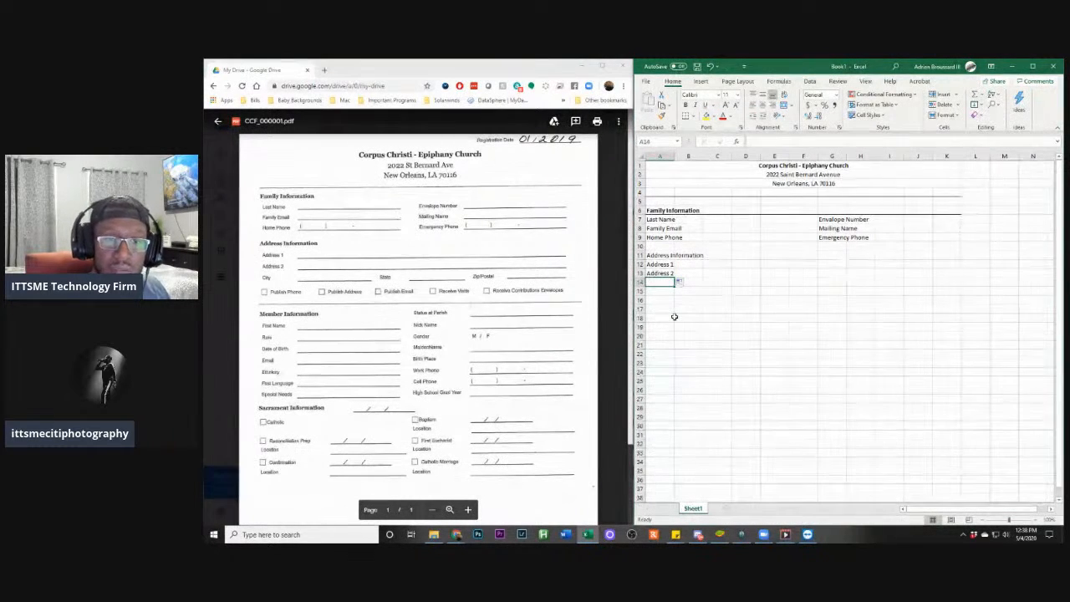
{"action": "type", "text": "City"}
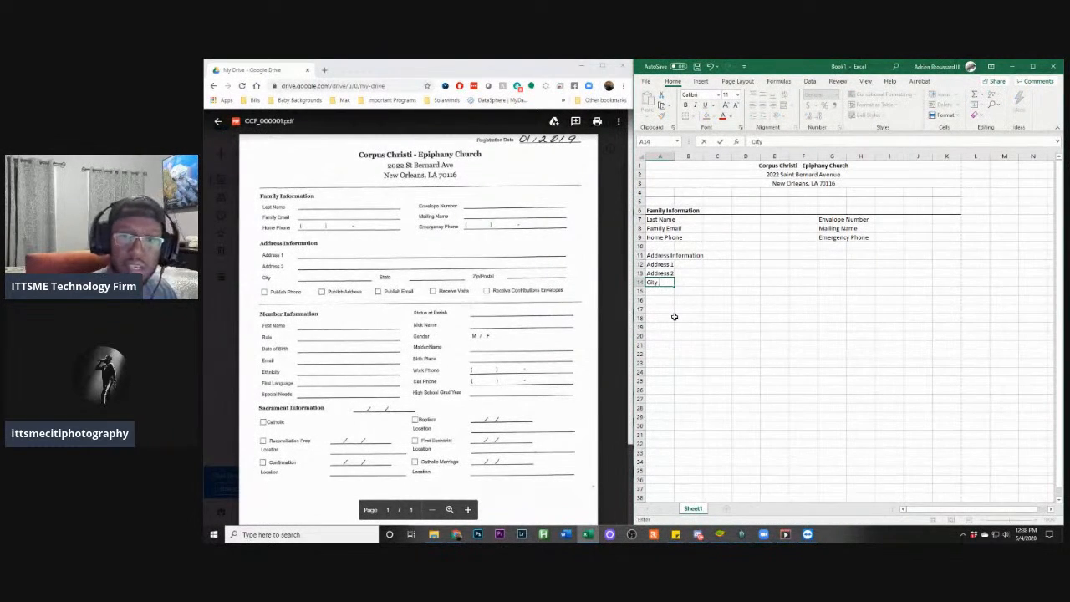
{"action": "key", "text": "Tab"}
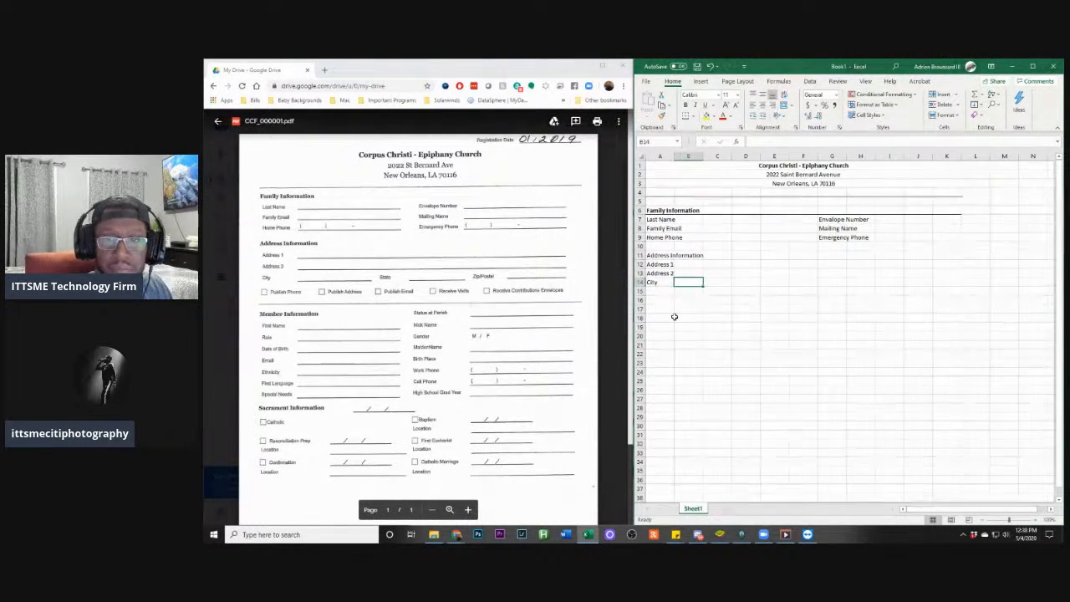
Enter the field label "State" in D14 on the same row as City
{"action": "key", "text": "Tab"}
{"action": "key", "text": "Tab"}
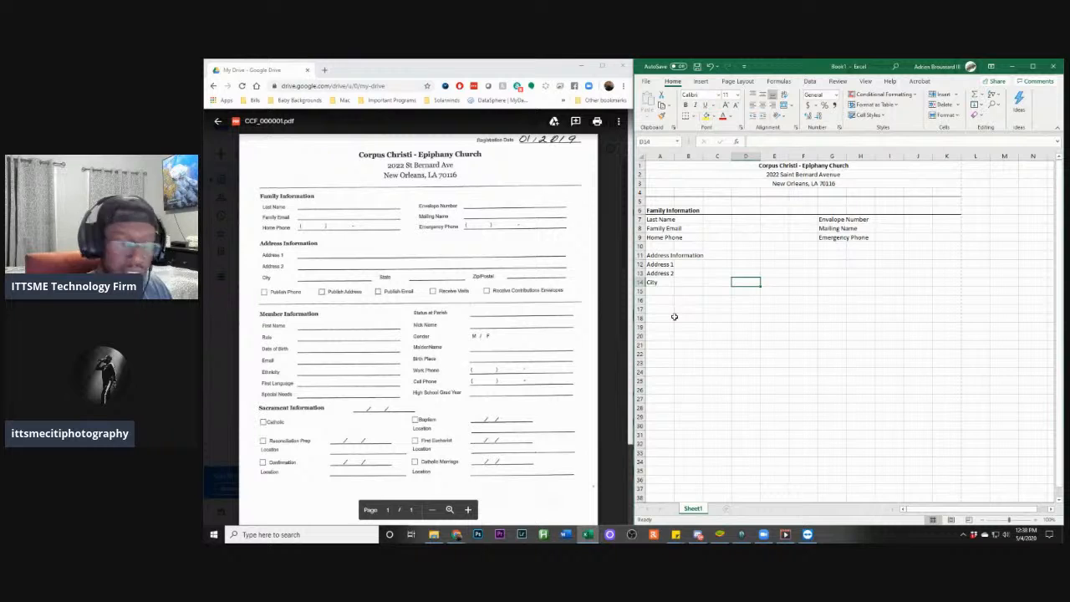
{"action": "type", "text": "STate"}
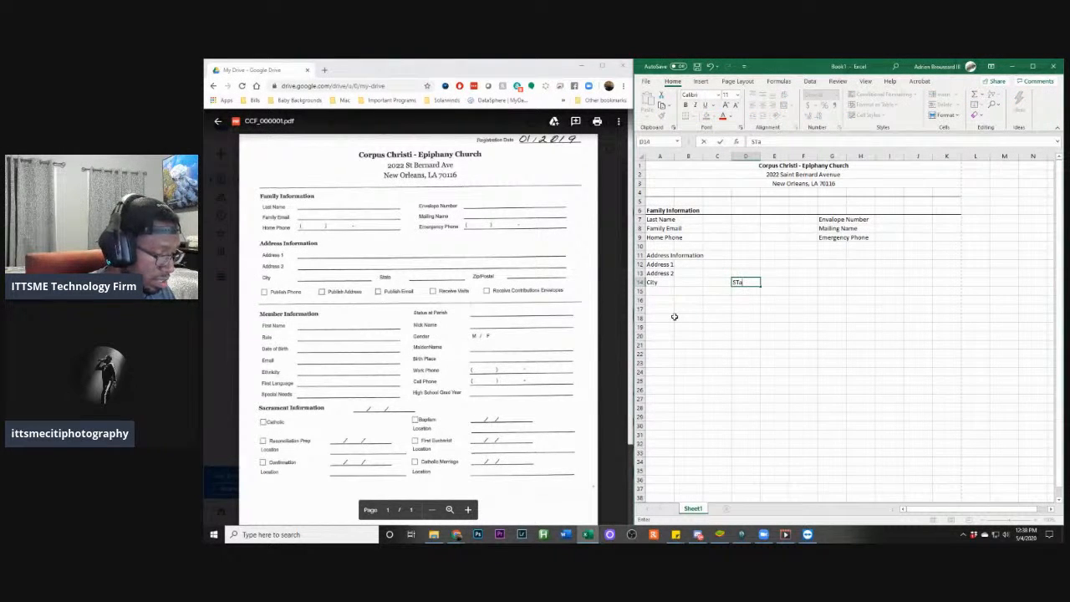
{"action": "key", "text": "BackSpace"}
{"action": "key", "text": "BackSpace"}
{"action": "key", "text": "BackSpace"}
{"action": "key", "text": "BackSpace"}
{"action": "type", "text": "tate"}
{"action": "key", "text": "Tab"}
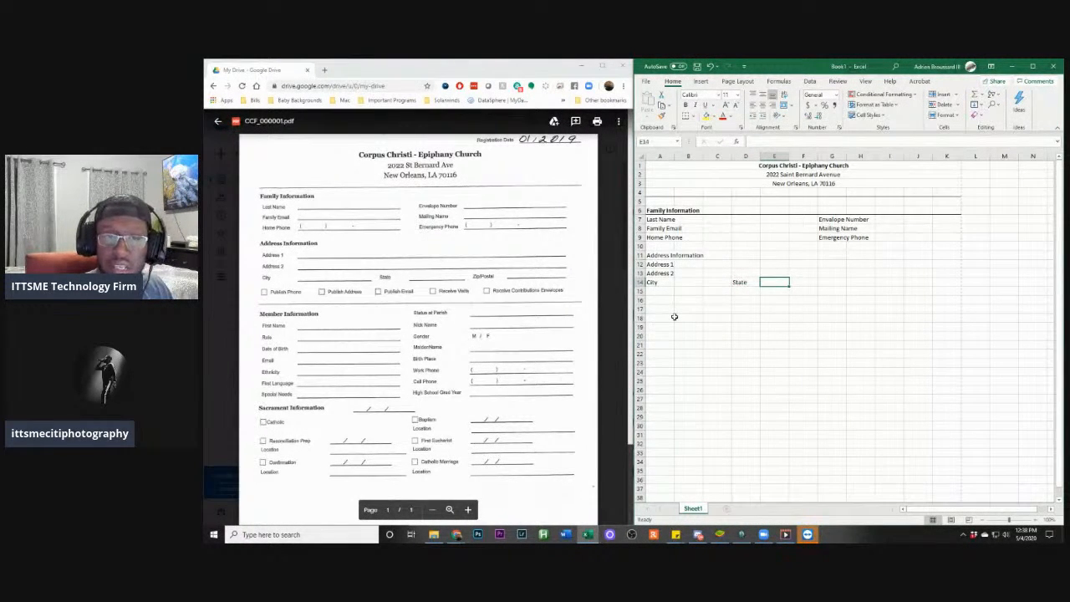
Enter the field label "Zip/Postal" in H14 and collapse the TeamViewer session panel that covers the sheet
{"action": "key", "text": "Tab"}
{"action": "key", "text": "Tab"}
{"action": "key", "text": "Tab"}
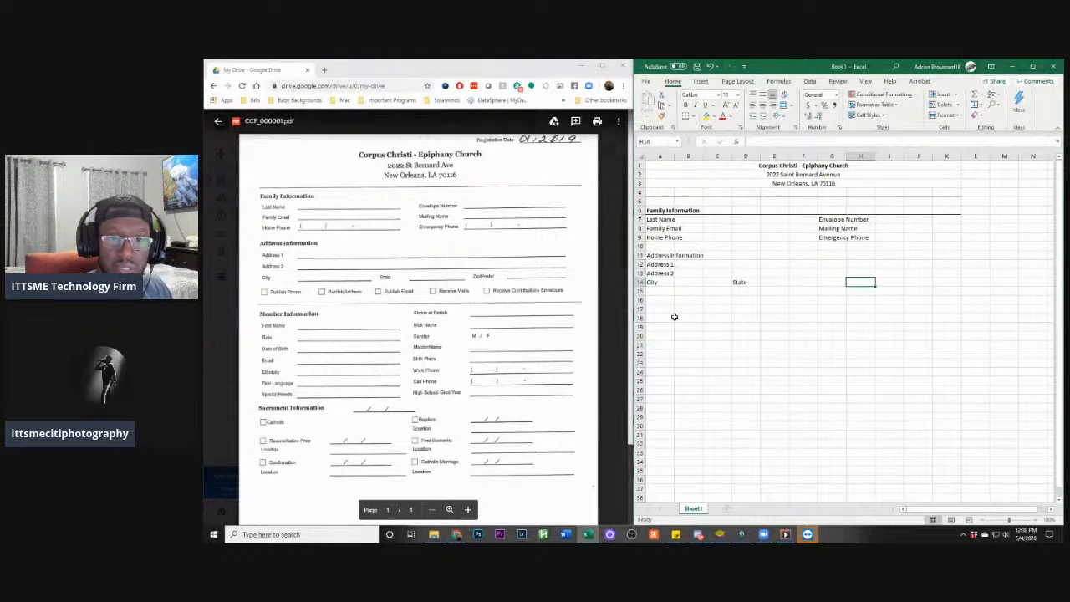
{"action": "type", "text": "Z"}
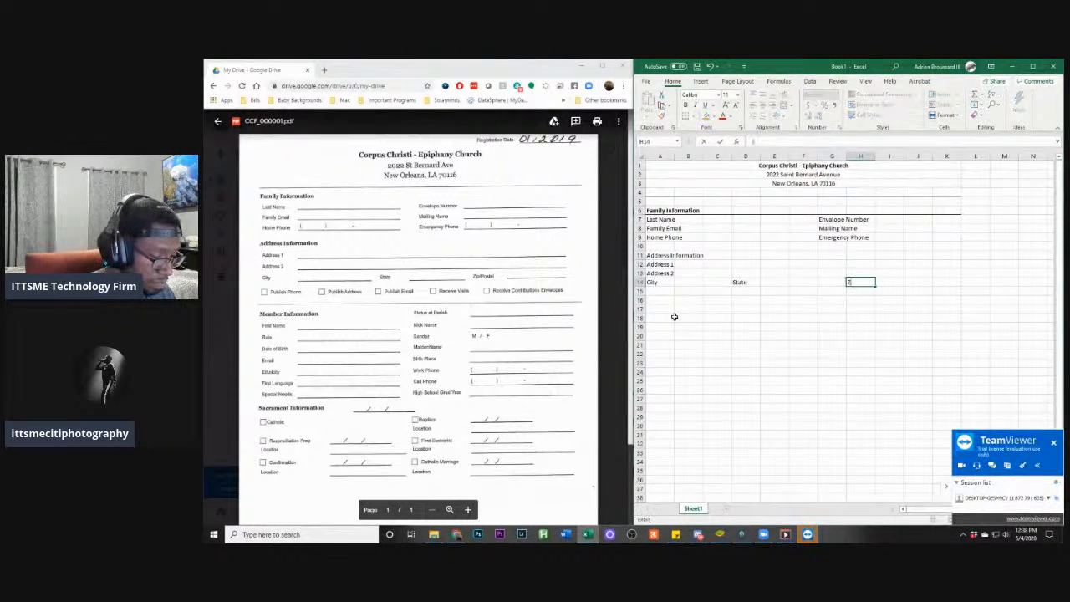
{"action": "type", "text": "ip/Postal"}
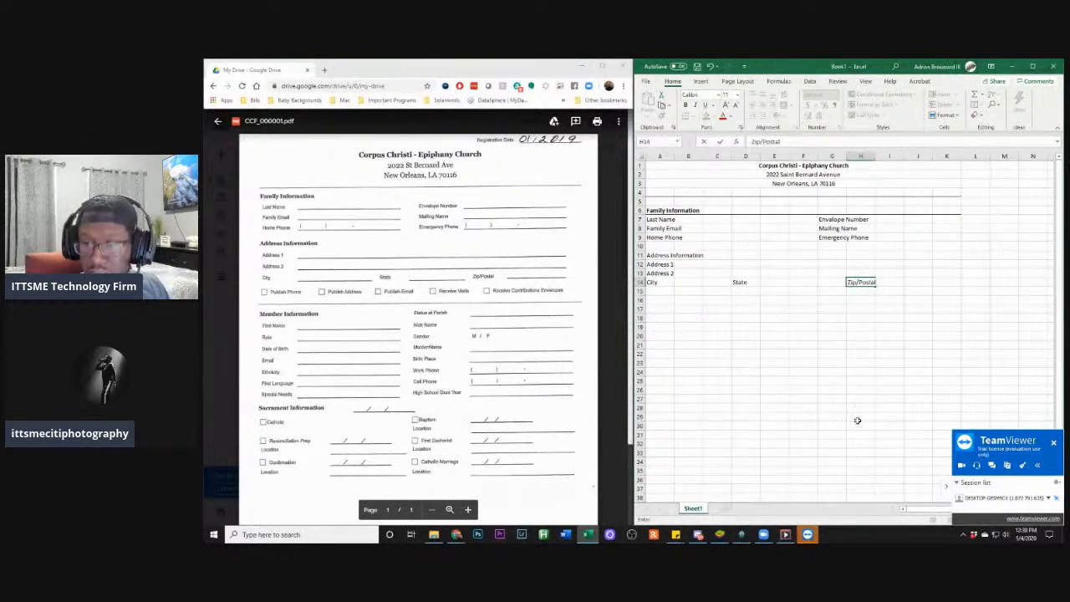
{"action": "left_click", "coordinate": [946, 487]}
{"action": "left_click", "coordinate": [755, 326]}
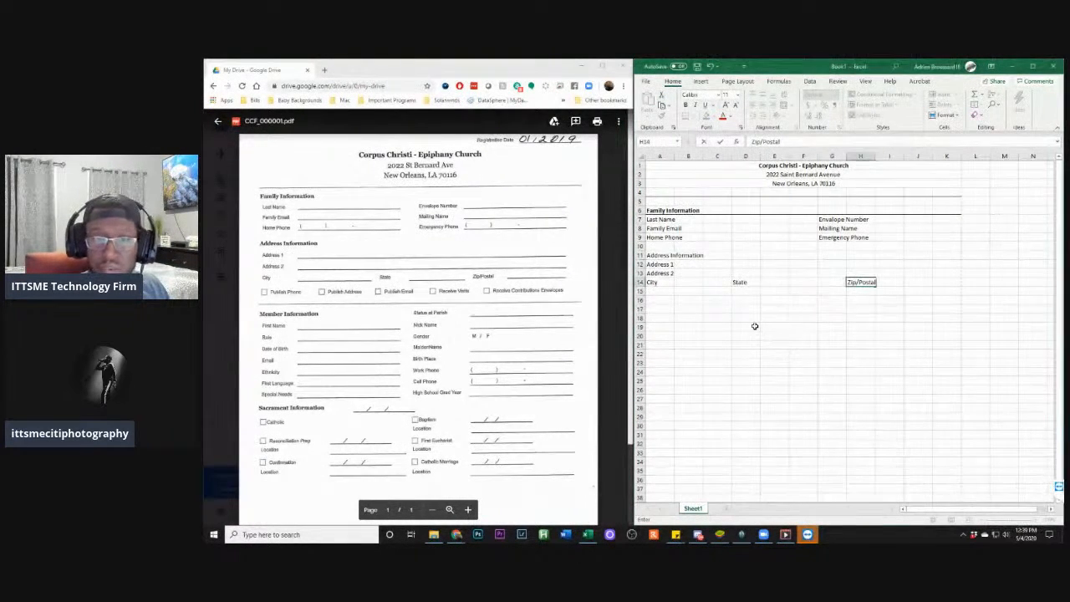
{"action": "left_click", "coordinate": [869, 291]}
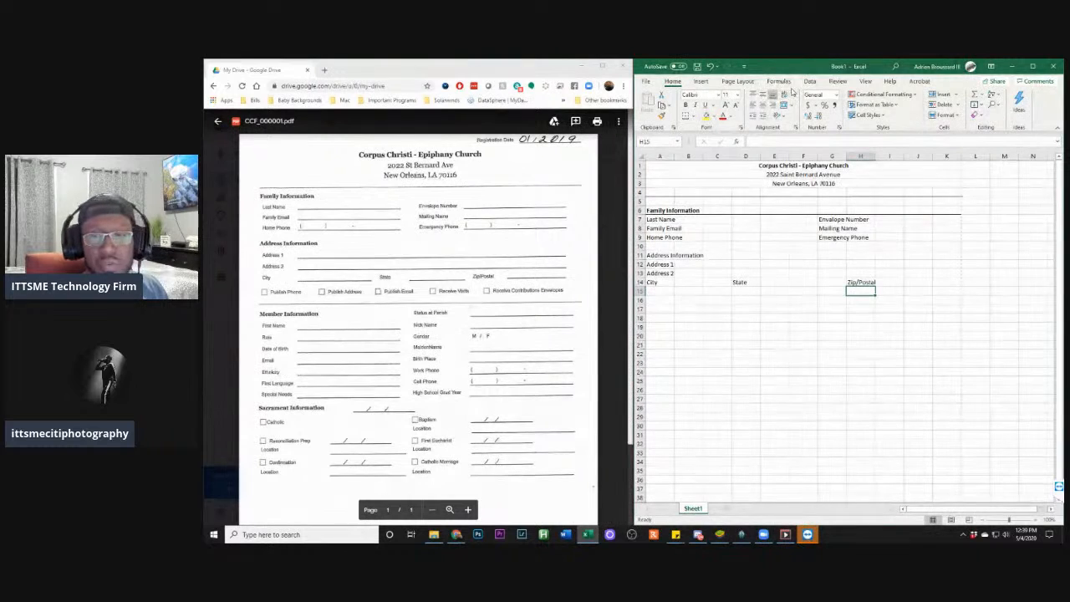
Count the columns across row 15 from A to K to locate the middle column of the form
{"action": "left_click", "coordinate": [745, 290]}
{"action": "left_click", "coordinate": [681, 289]}
{"action": "left_click", "coordinate": [676, 284]}
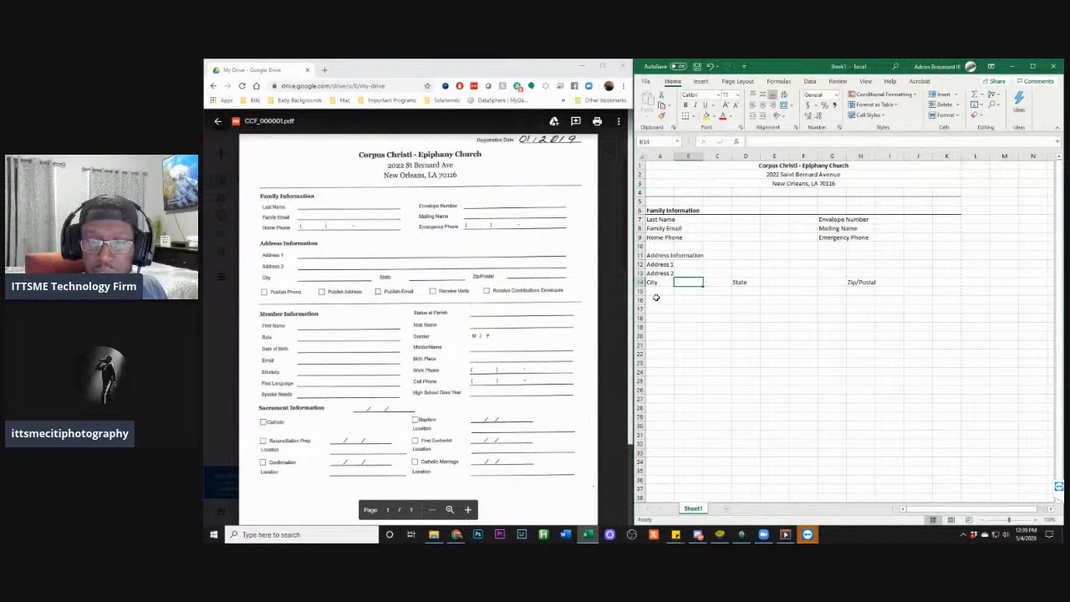
{"action": "key", "text": "Return"}
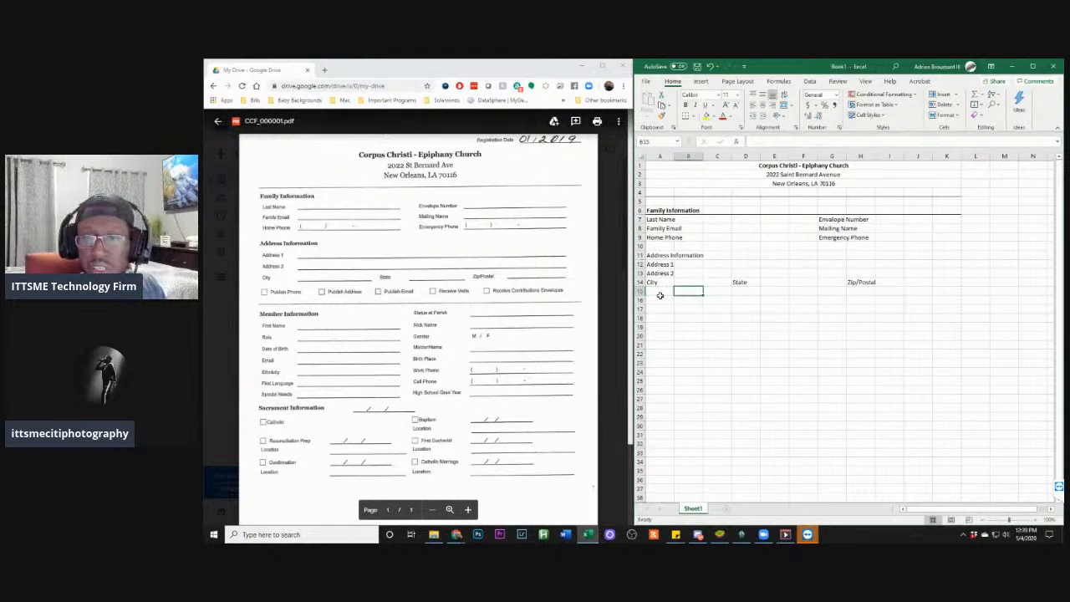
{"action": "left_click", "coordinate": [660, 295]}
{"action": "key", "text": "Right"}
{"action": "key", "text": "Right"}
{"action": "key", "text": "Right"}
{"action": "key", "text": "Right"}
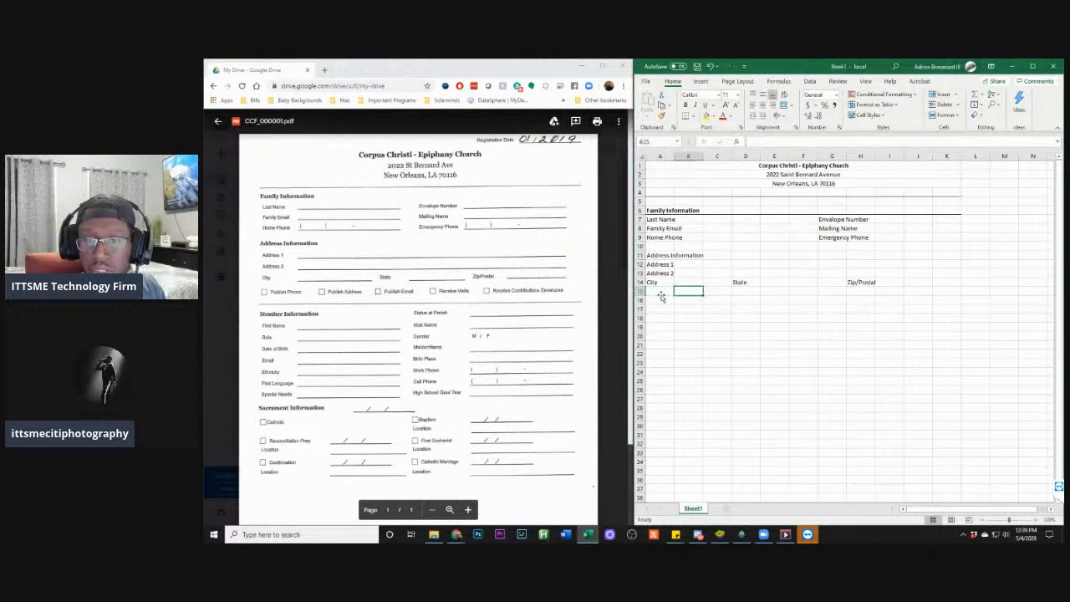
{"action": "key", "text": "Right"}
{"action": "key", "text": "Right"}
{"action": "key", "text": "Right"}
{"action": "key", "text": "Right"}
{"action": "key", "text": "Right"}
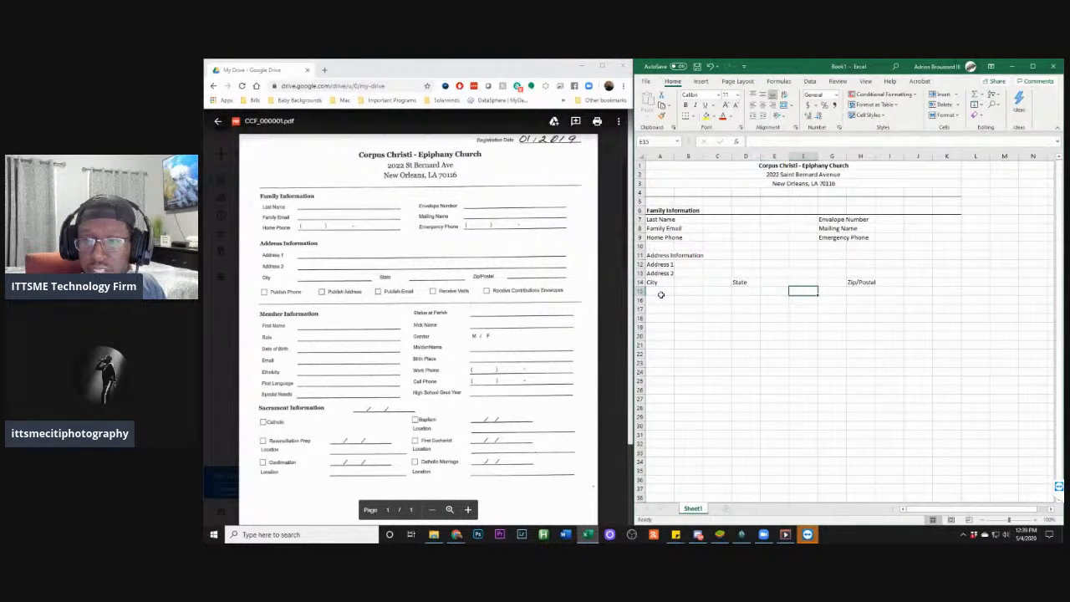
{"action": "key", "text": "Right"}
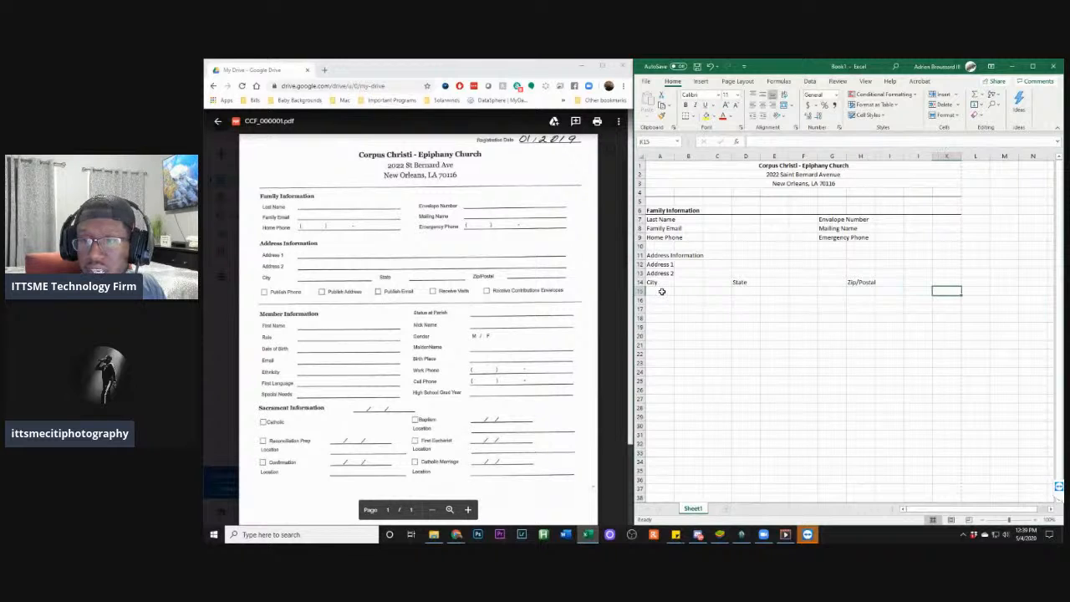
{"action": "key", "text": "Left"}
{"action": "key", "text": "Left"}
{"action": "key", "text": "Left"}
{"action": "key", "text": "Left"}
{"action": "key", "text": "Left"}
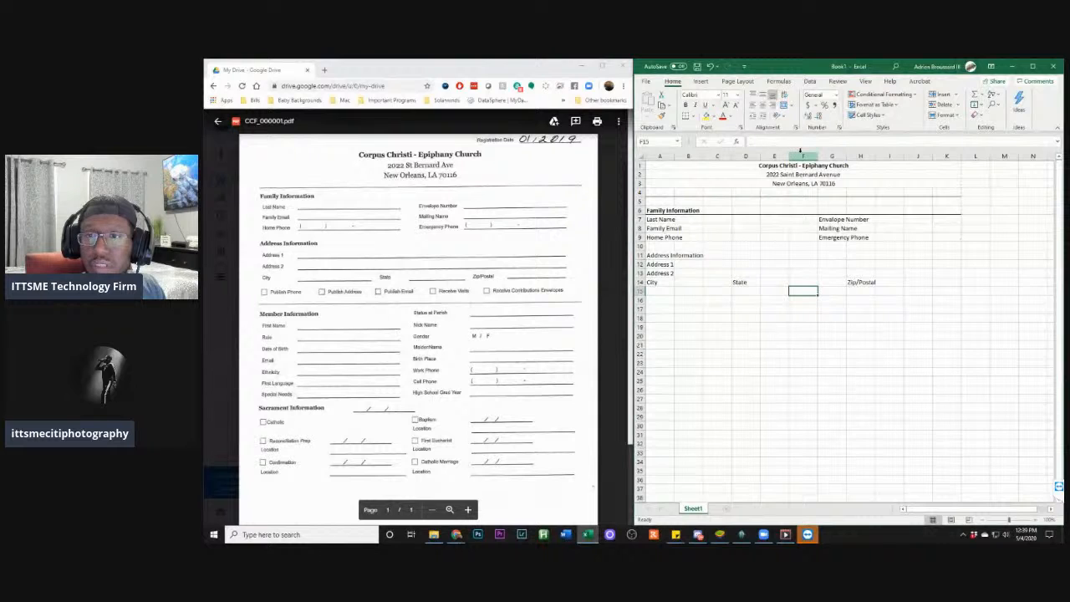
Fill column F with light grey to mark the middle of the form
{"action": "left_click", "coordinate": [802, 156]}
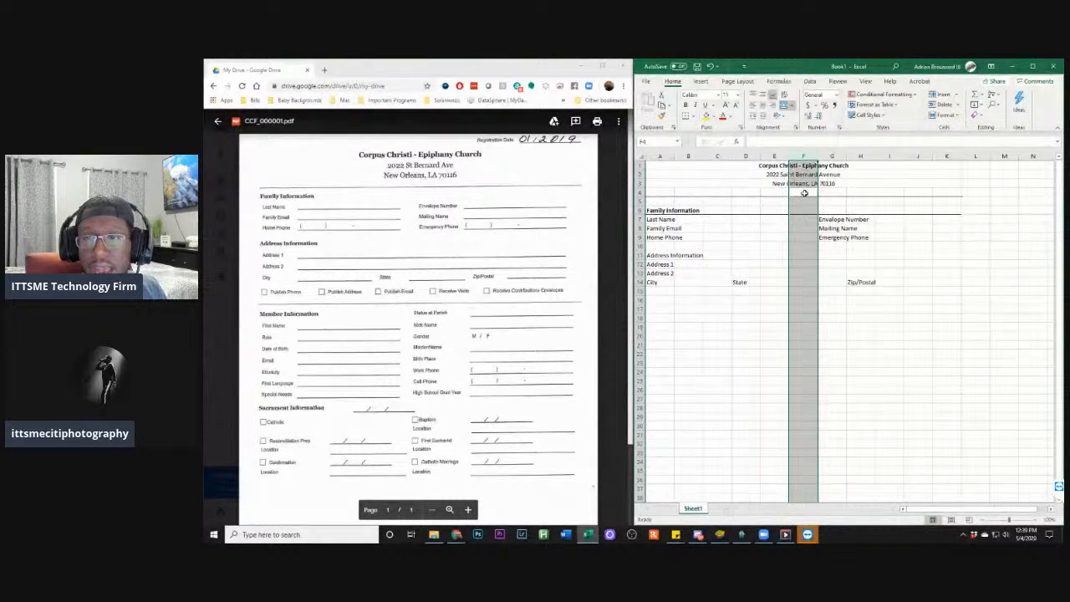
{"action": "left_click", "coordinate": [639, 203]}
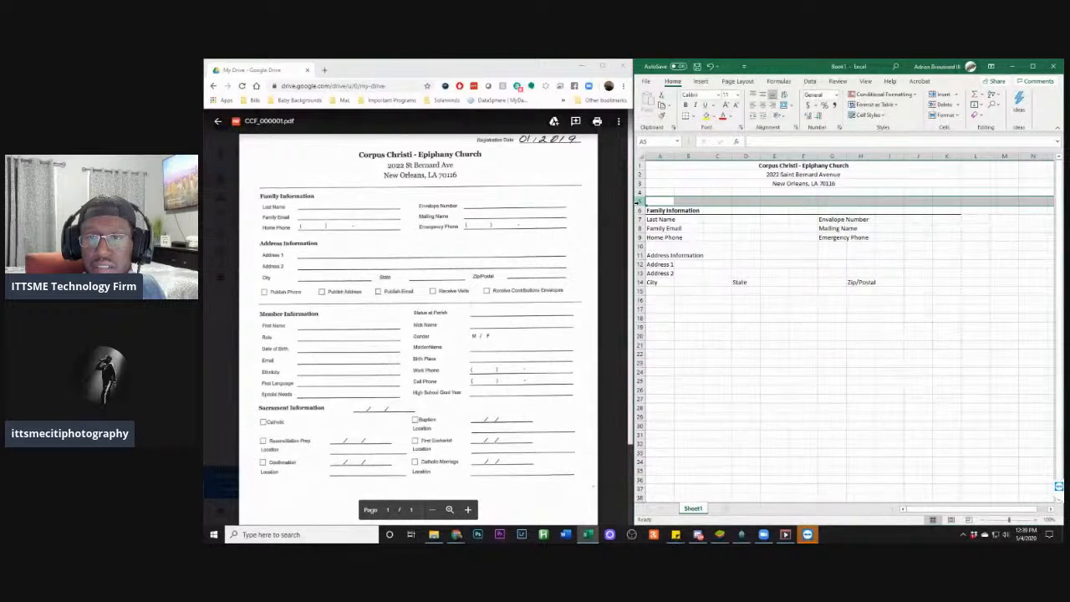
{"action": "left_click", "coordinate": [810, 156]}
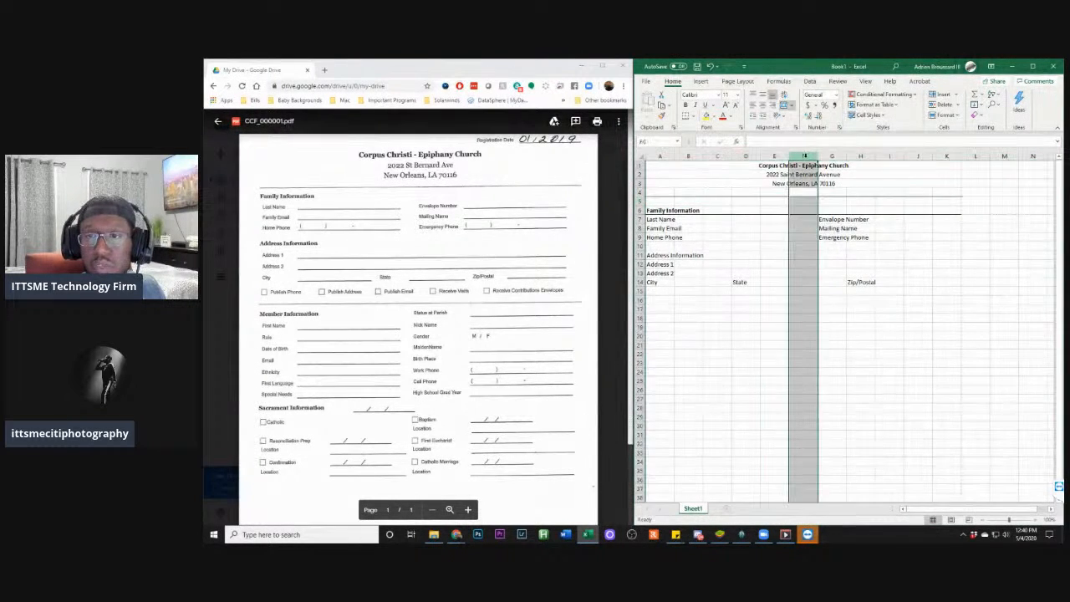
{"action": "left_click", "coordinate": [693, 117]}
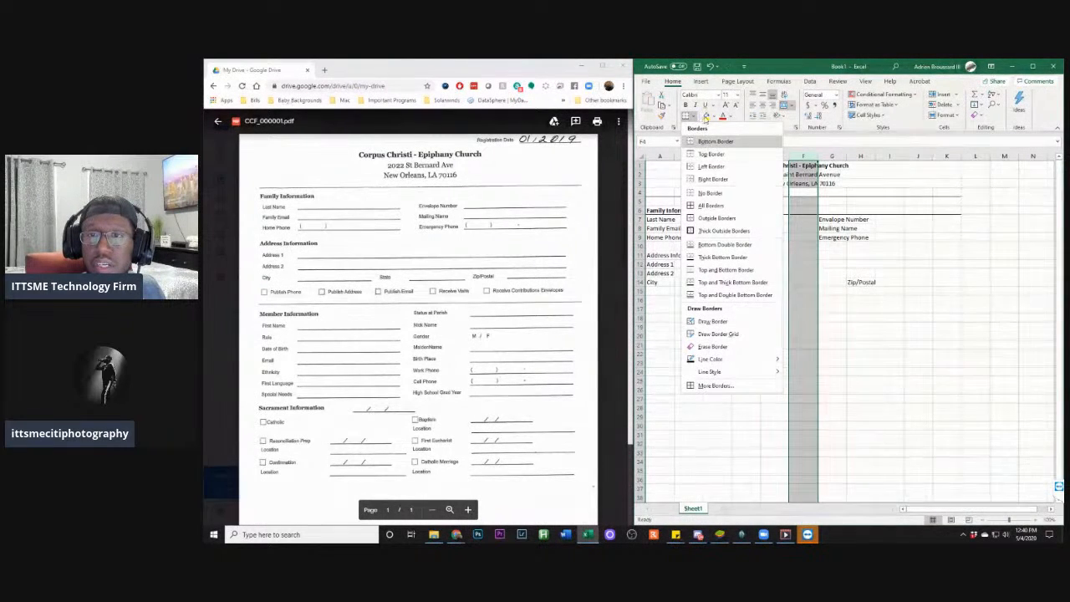
{"action": "left_click", "coordinate": [713, 117]}
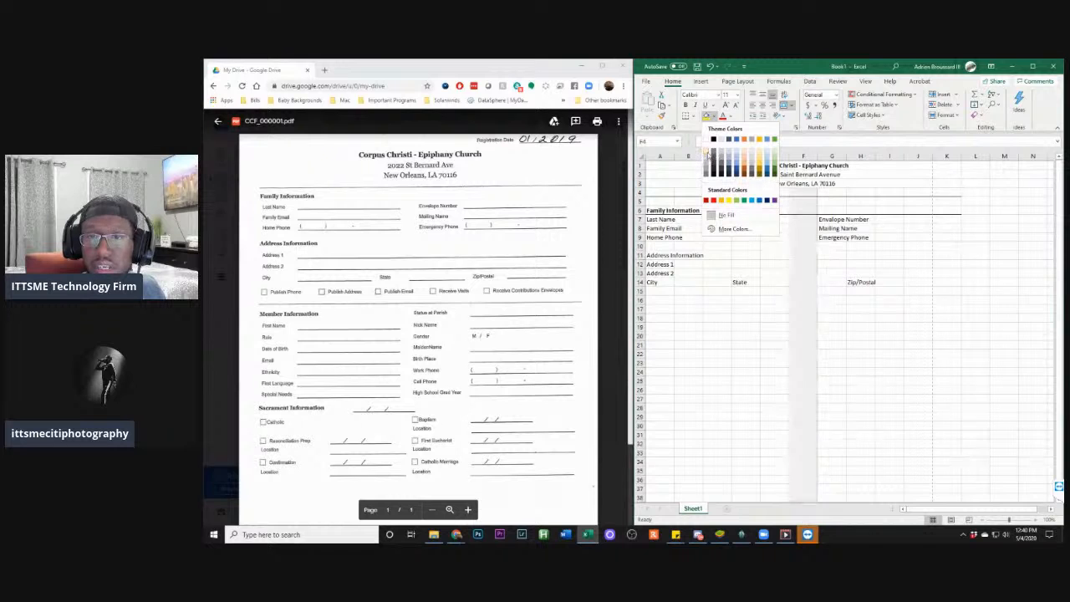
{"action": "left_click", "coordinate": [707, 165]}
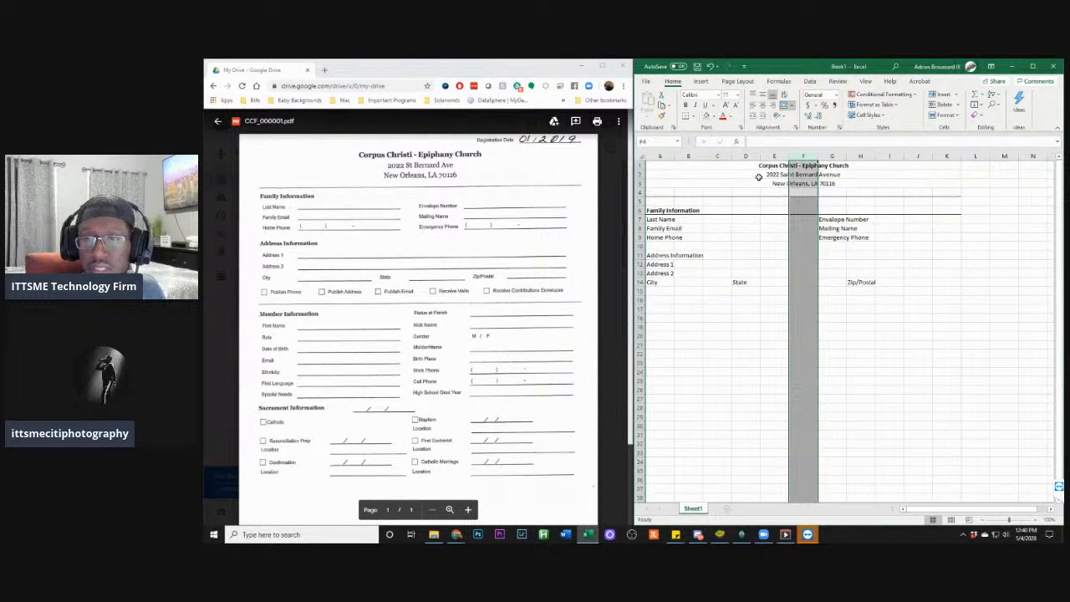
{"action": "left_click", "coordinate": [784, 309]}
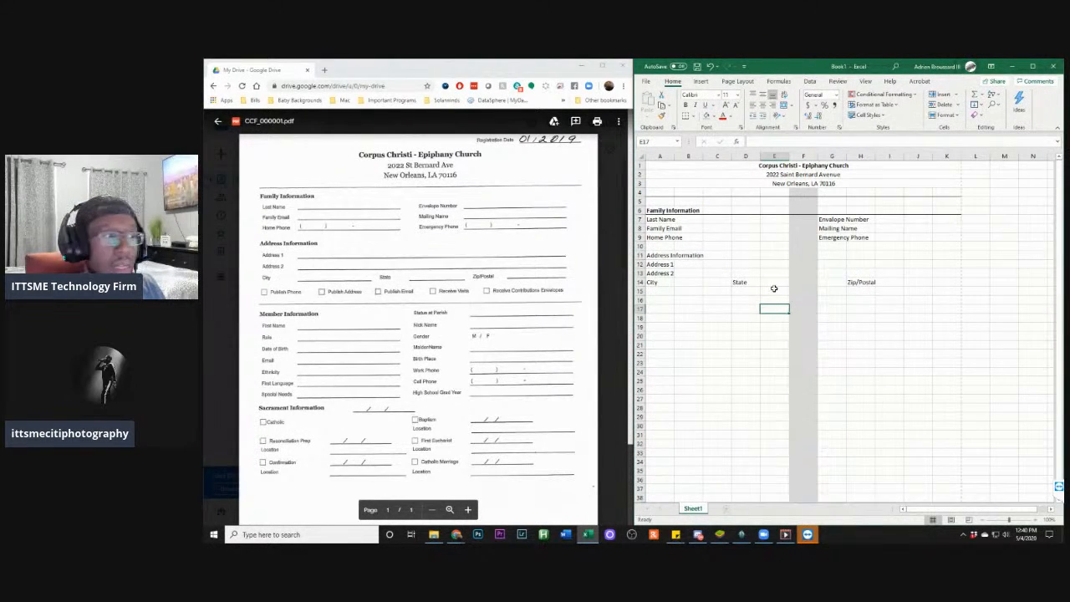
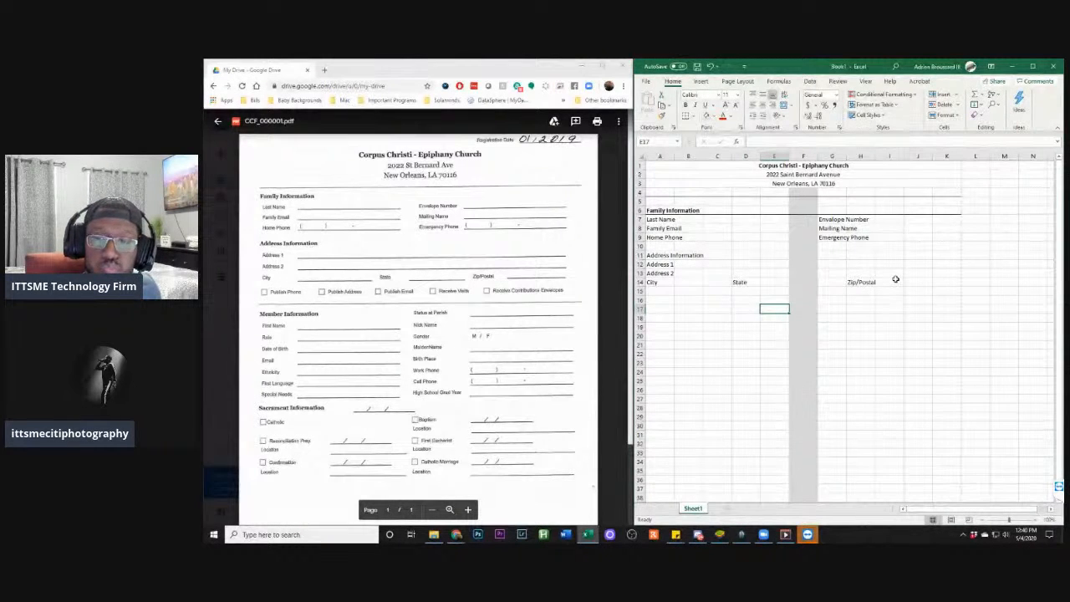
Move the "State" label from D14 to E14, beside the grey middle column
{"action": "left_click", "coordinate": [862, 310]}
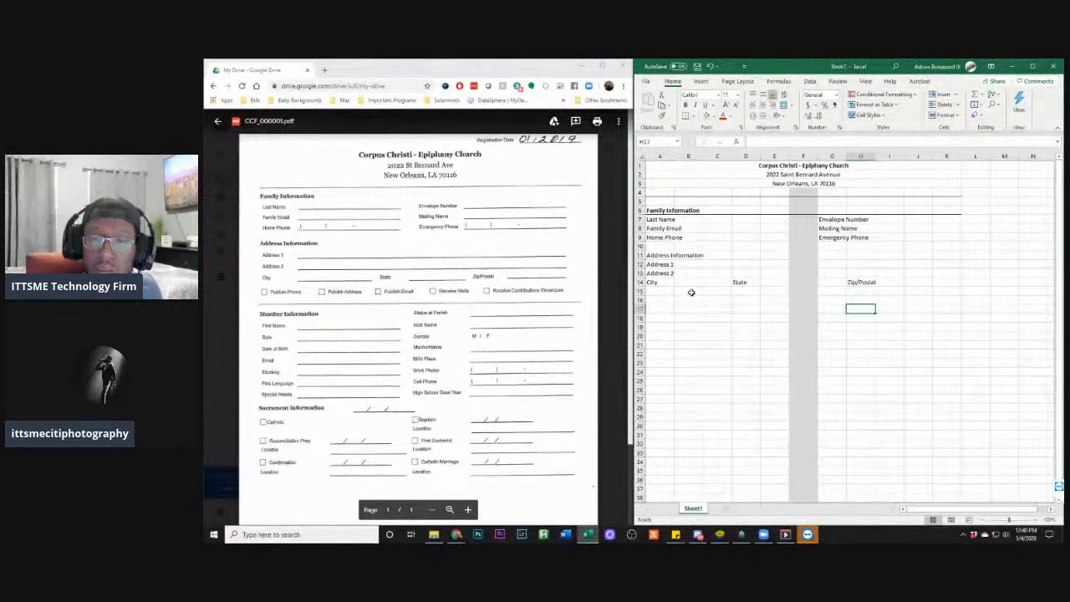
{"action": "left_click", "coordinate": [664, 284]}
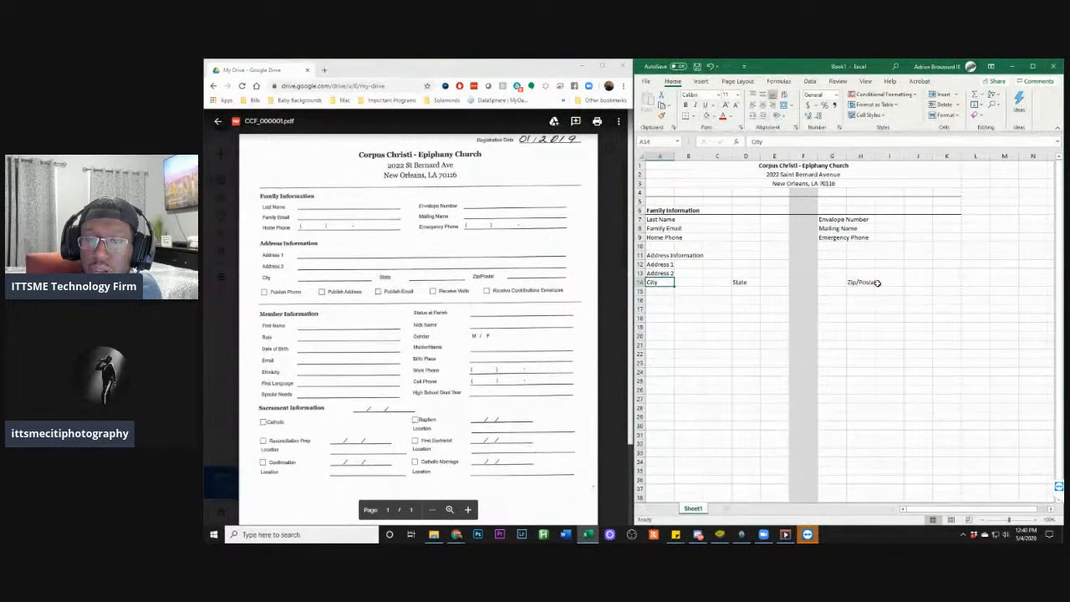
{"action": "left_click", "coordinate": [746, 285]}
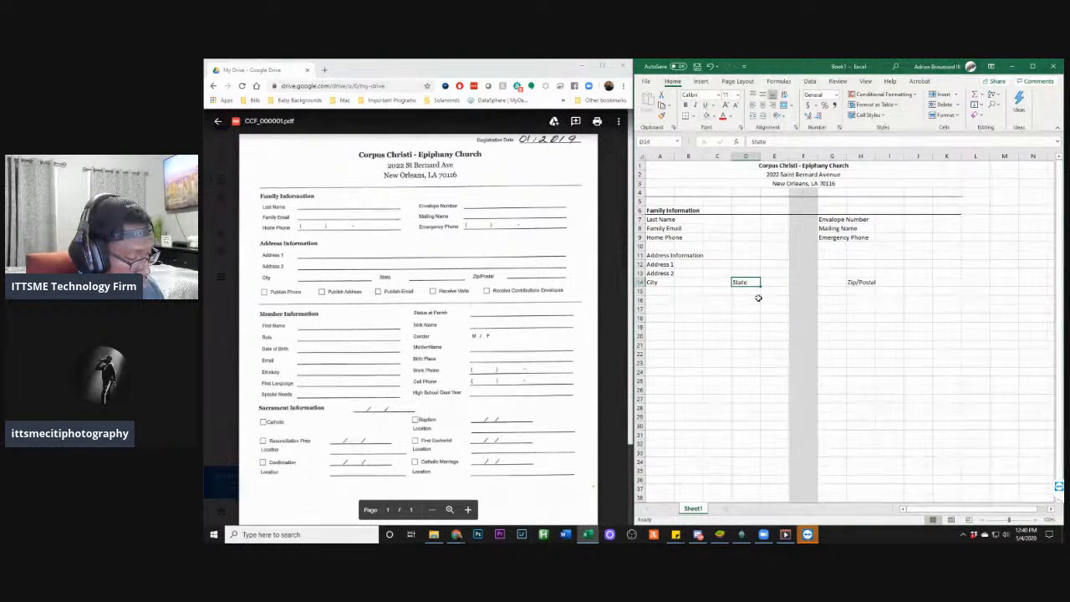
{"action": "key", "text": "ctrl+c"}
{"action": "left_click", "coordinate": [774, 284]}
{"action": "key", "text": "ctrl+v"}
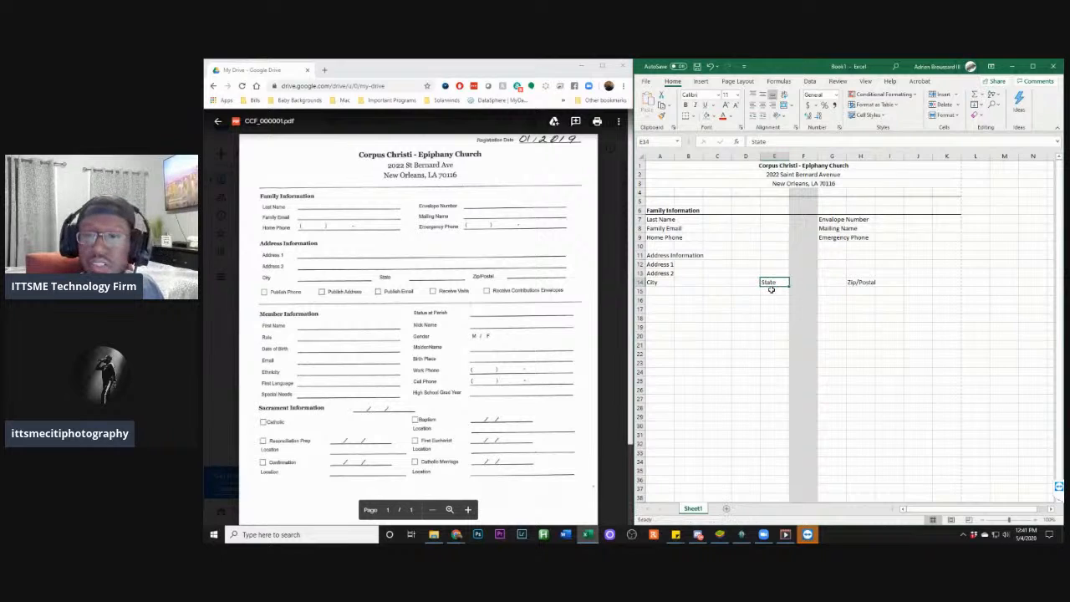
{"action": "left_click", "coordinate": [767, 292]}
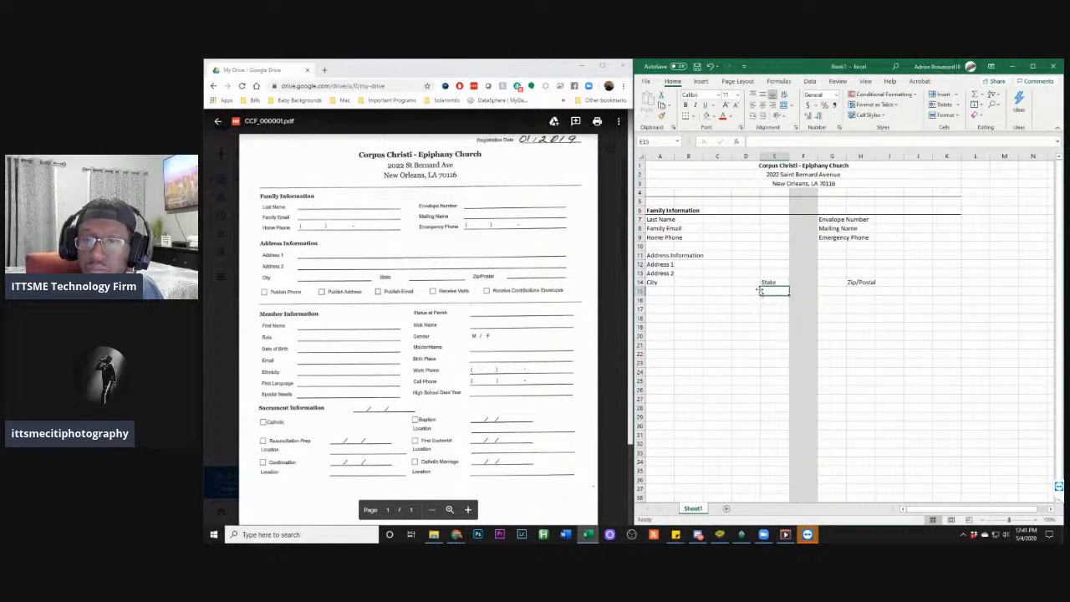
Enter the checkbox label "Publish Phone" in B16, leaving a blank row below the City row
{"action": "left_click", "coordinate": [666, 301]}
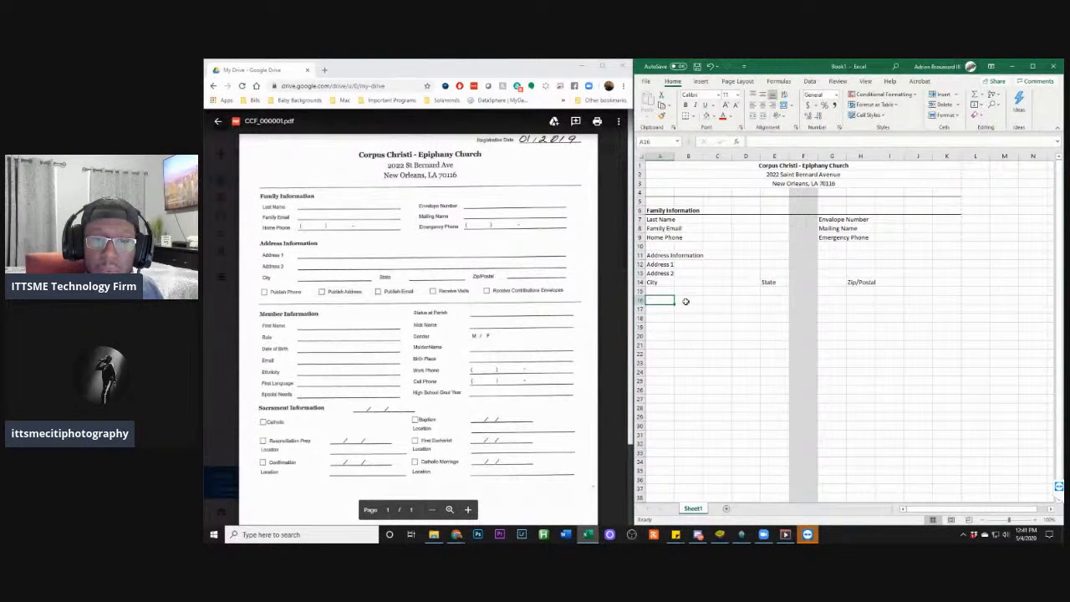
{"action": "left_click", "coordinate": [685, 301]}
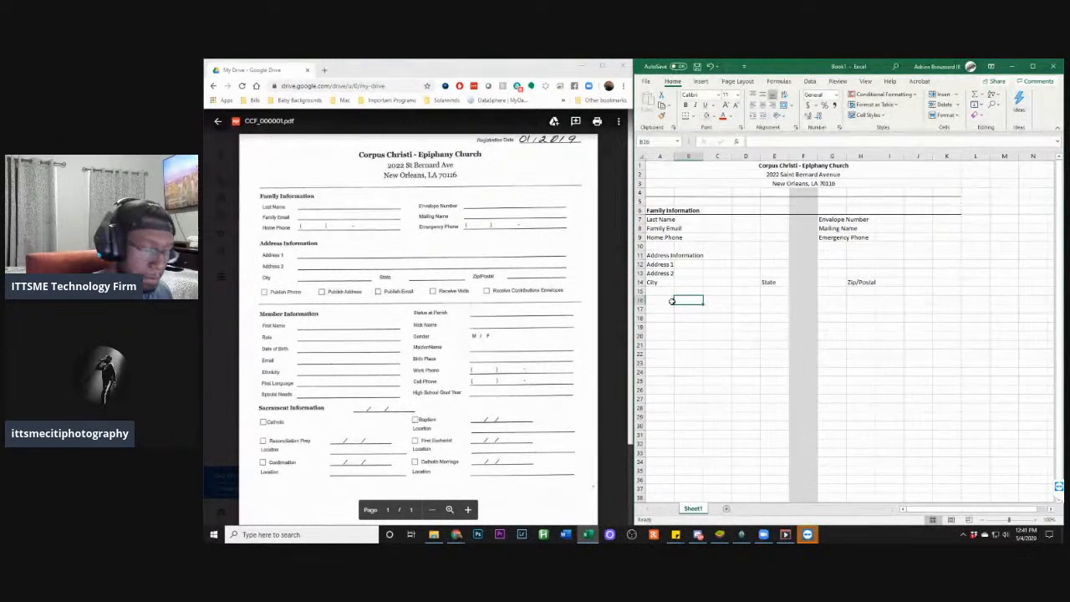
{"action": "type", "text": "P"}
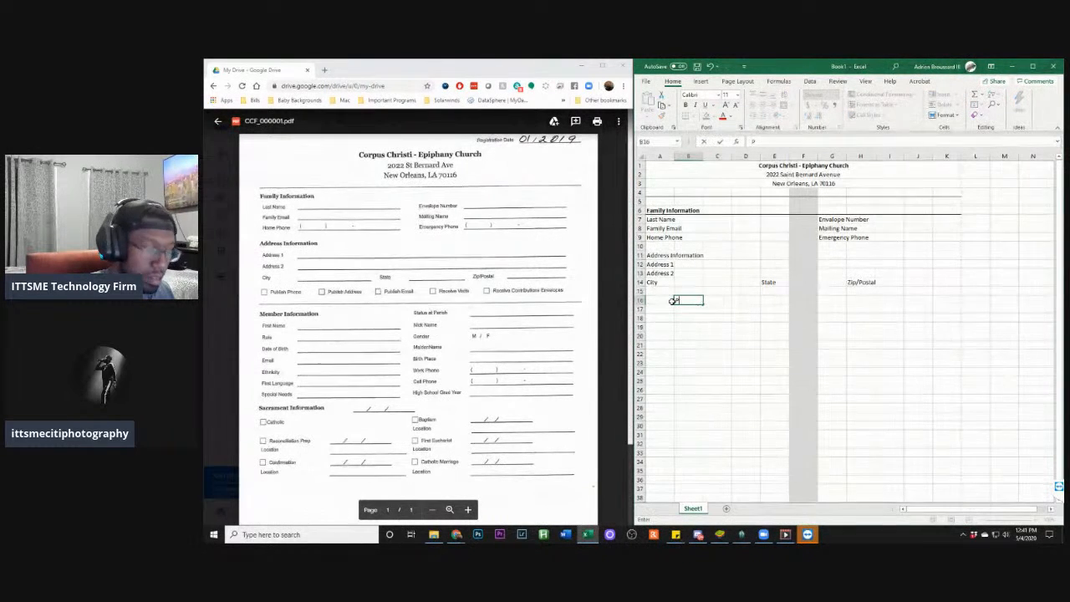
{"action": "type", "text": "ublish Phone"}
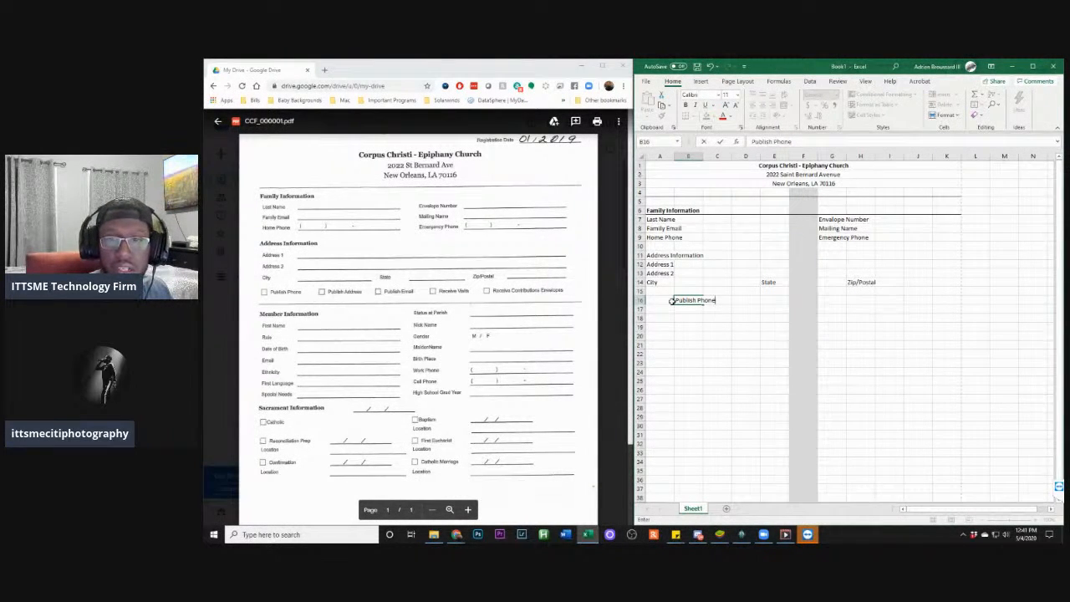
{"action": "key", "text": "Return"}
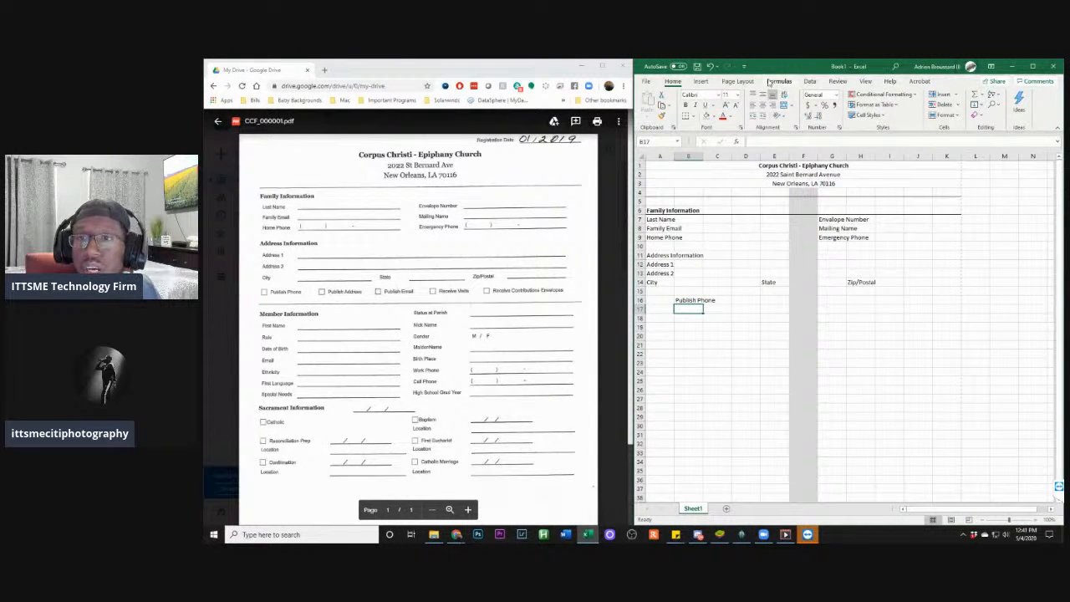
Look through Excel's command sets for the developer form controls needed to add checkboxes
{"action": "left_click", "coordinate": [700, 81]}
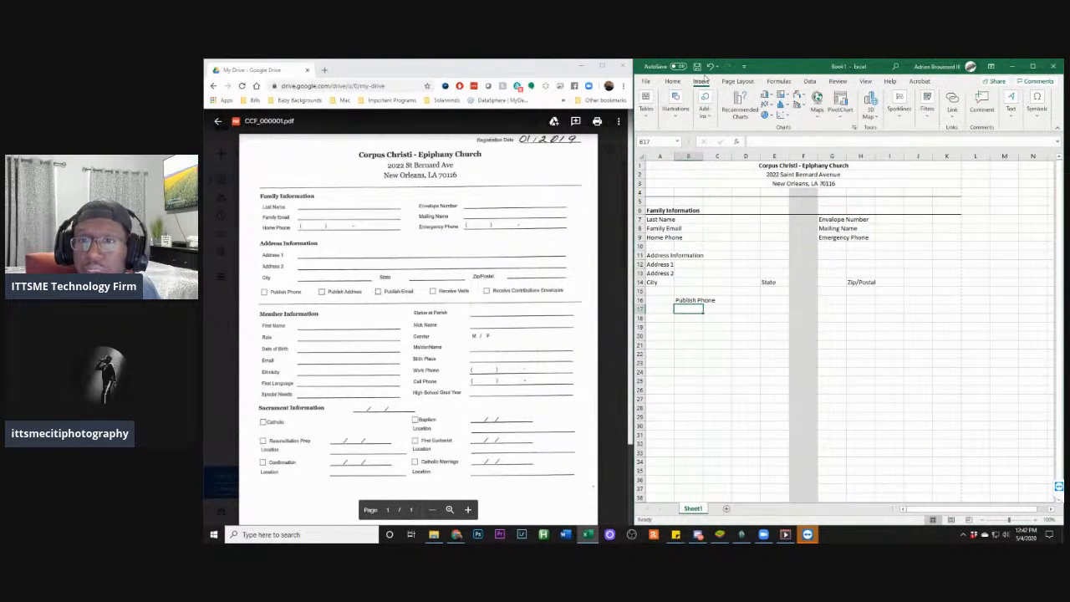
{"action": "left_click", "coordinate": [728, 81]}
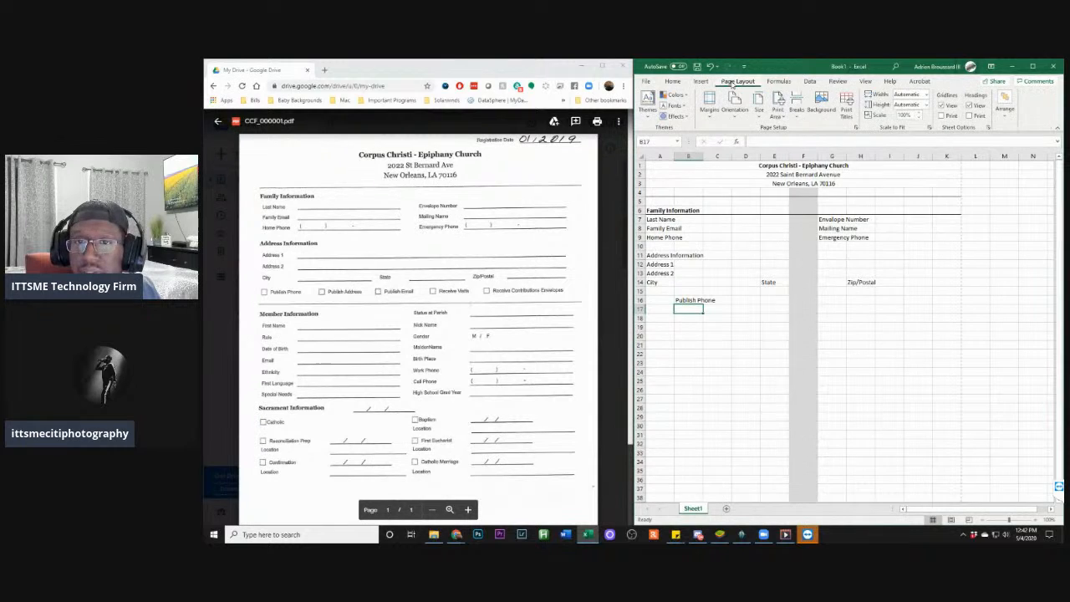
{"action": "left_click", "coordinate": [776, 82]}
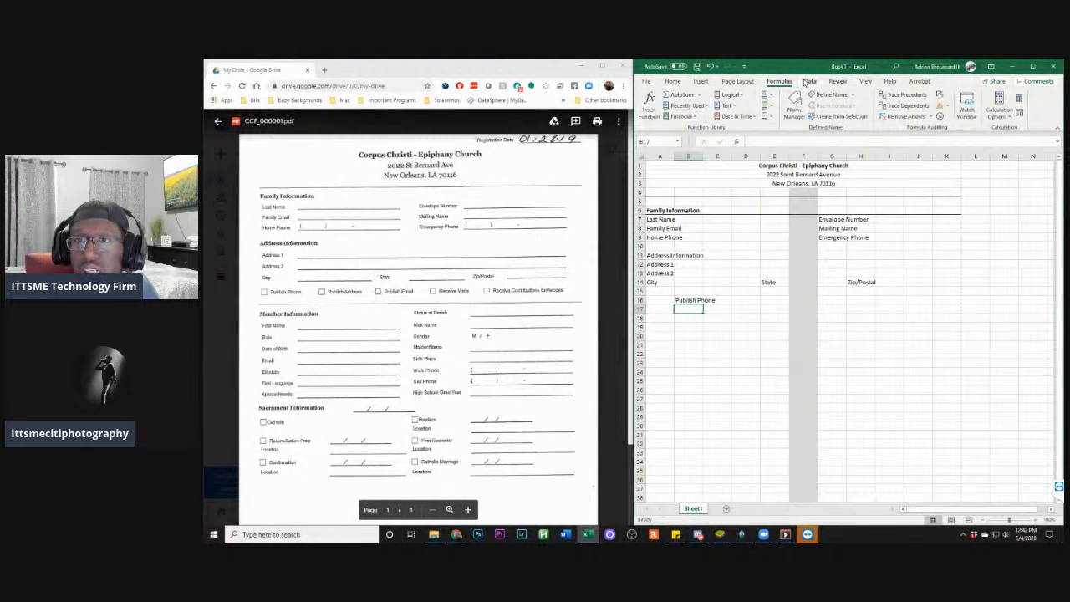
{"action": "left_click", "coordinate": [807, 81]}
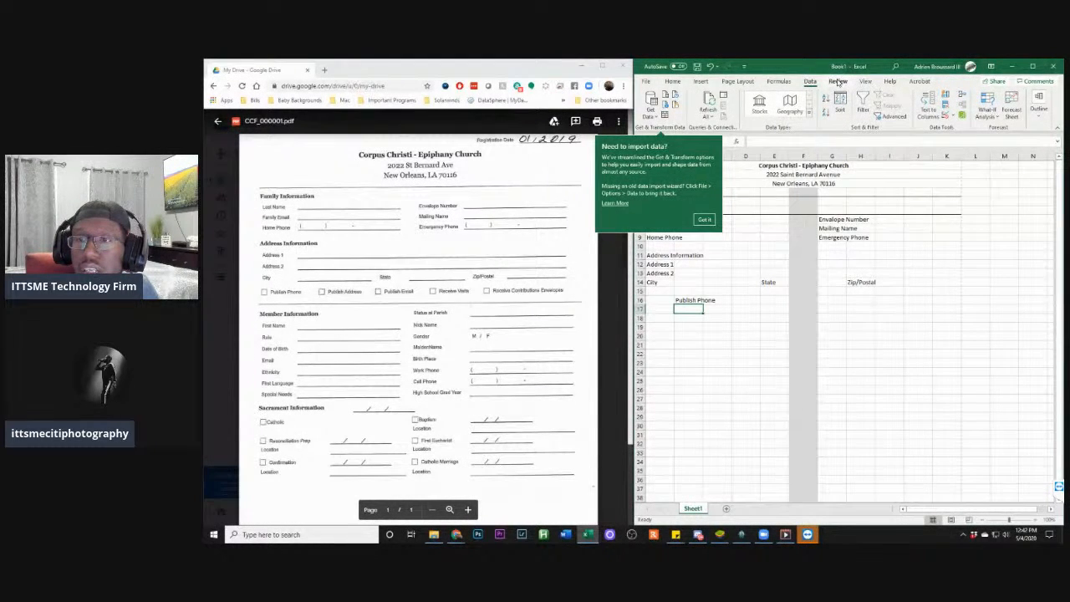
{"action": "left_click", "coordinate": [838, 81]}
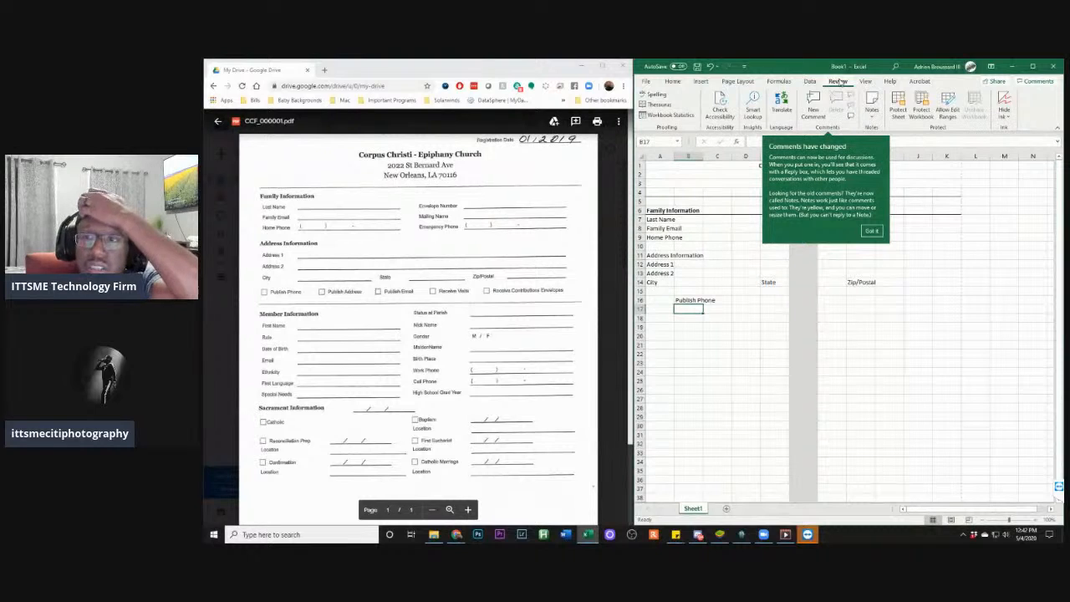
{"action": "left_click", "coordinate": [865, 82]}
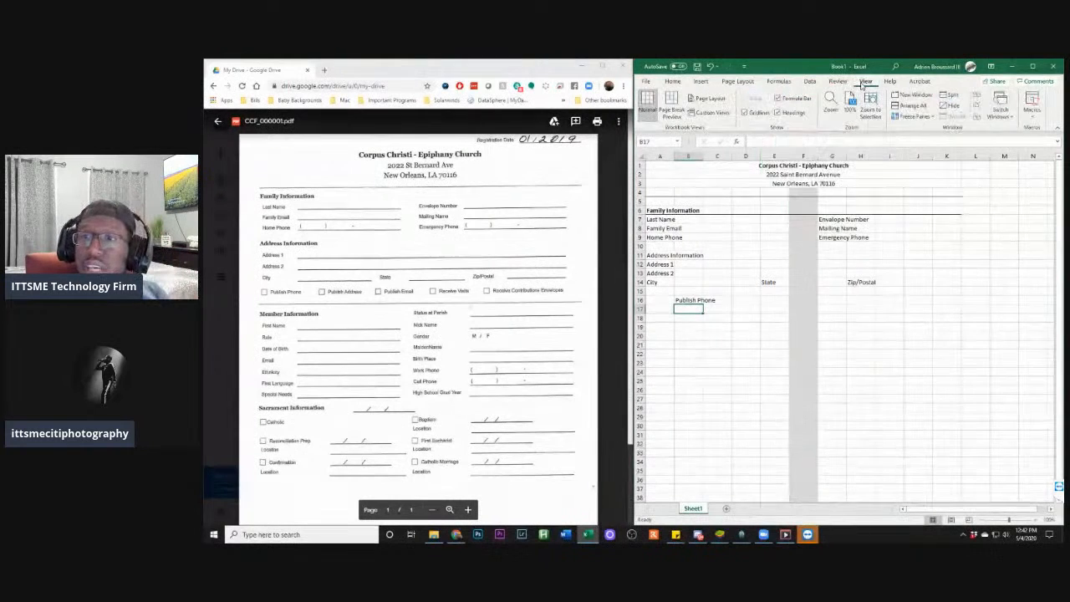
{"action": "left_click", "coordinate": [891, 82]}
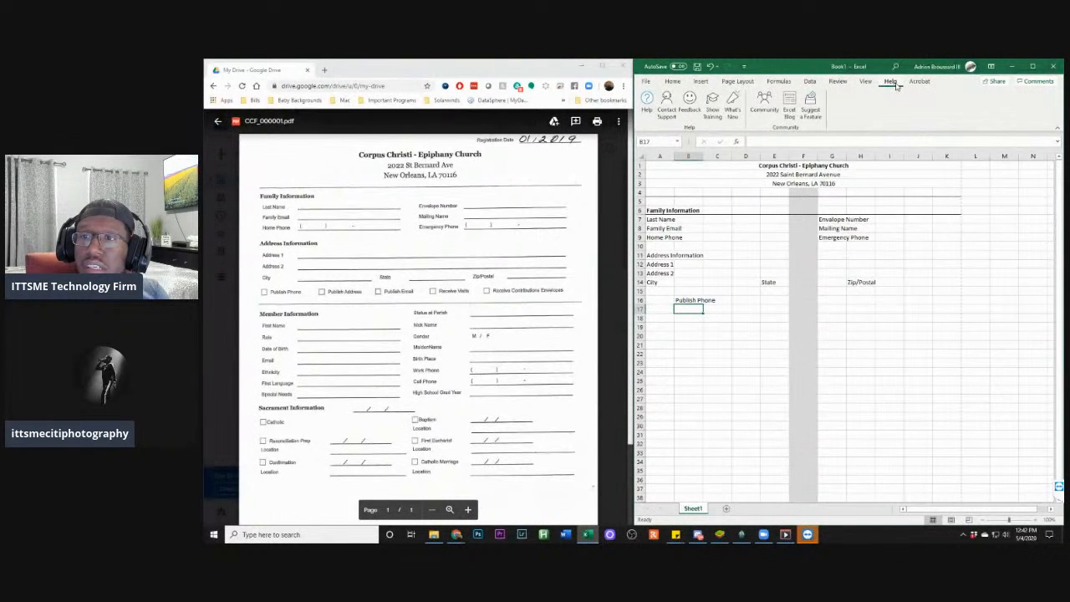
{"action": "left_click", "coordinate": [866, 82]}
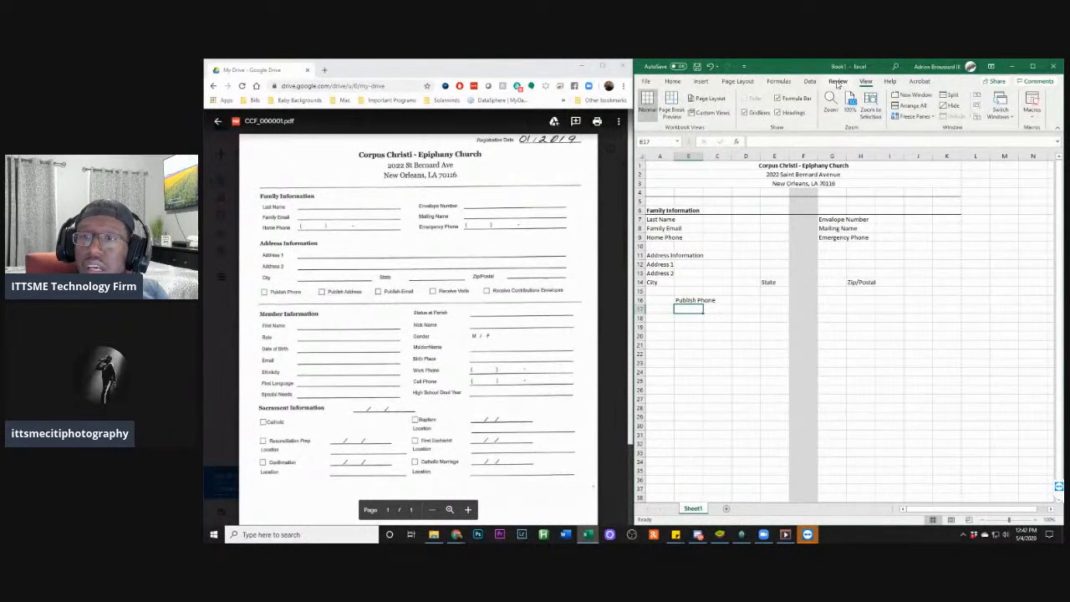
{"action": "left_click", "coordinate": [838, 82]}
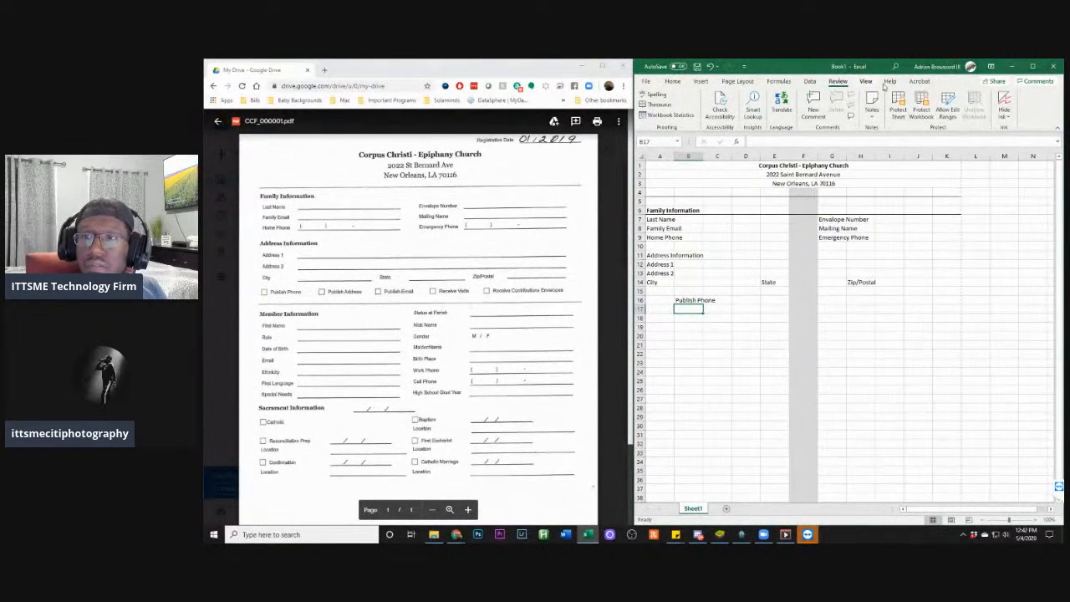
{"action": "right_click", "coordinate": [1034, 119]}
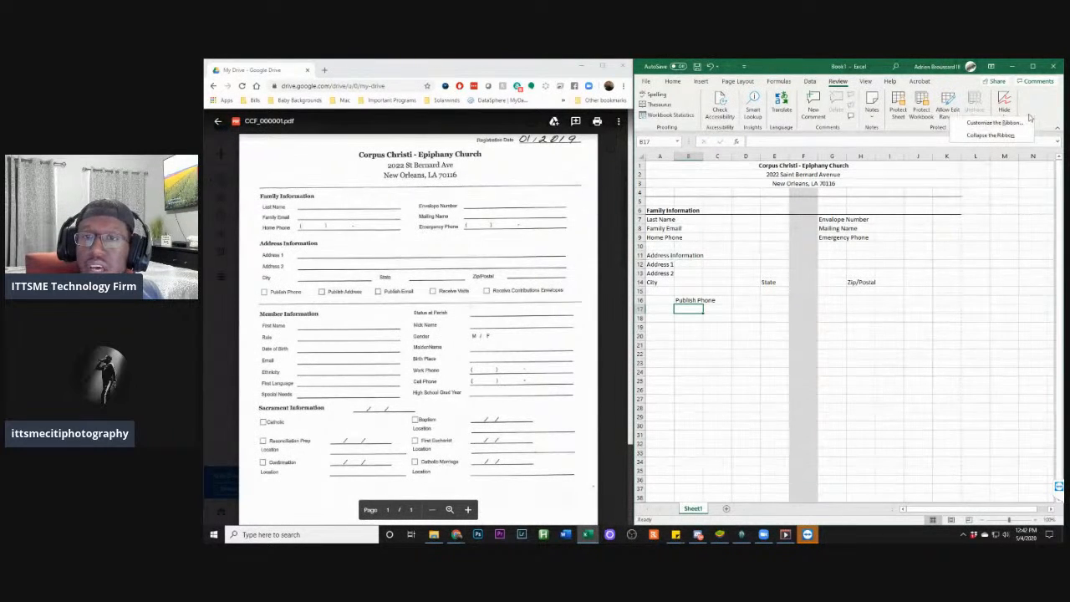
{"action": "left_click", "coordinate": [1040, 106]}
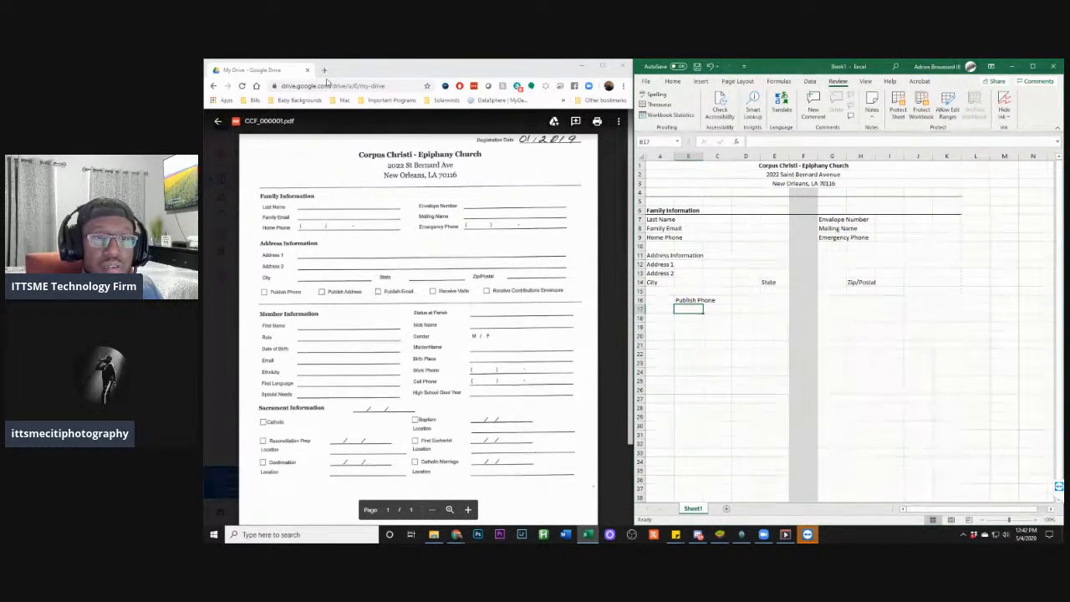
In a new Chrome page, search Google for "how to enable development tab in excel"
{"action": "left_click", "coordinate": [324, 70]}
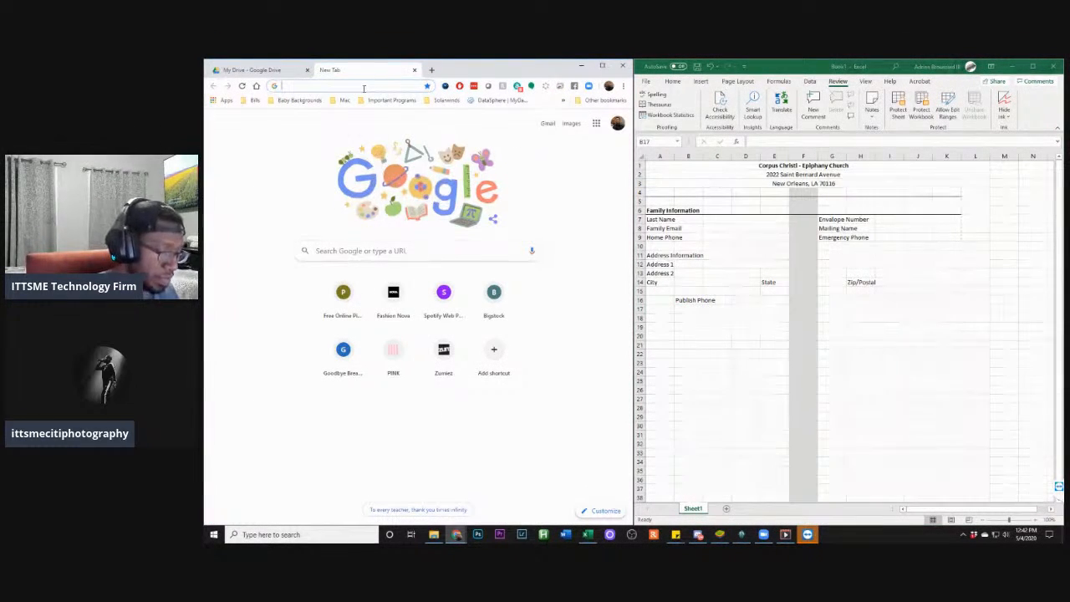
{"action": "type", "text": "how to e"}
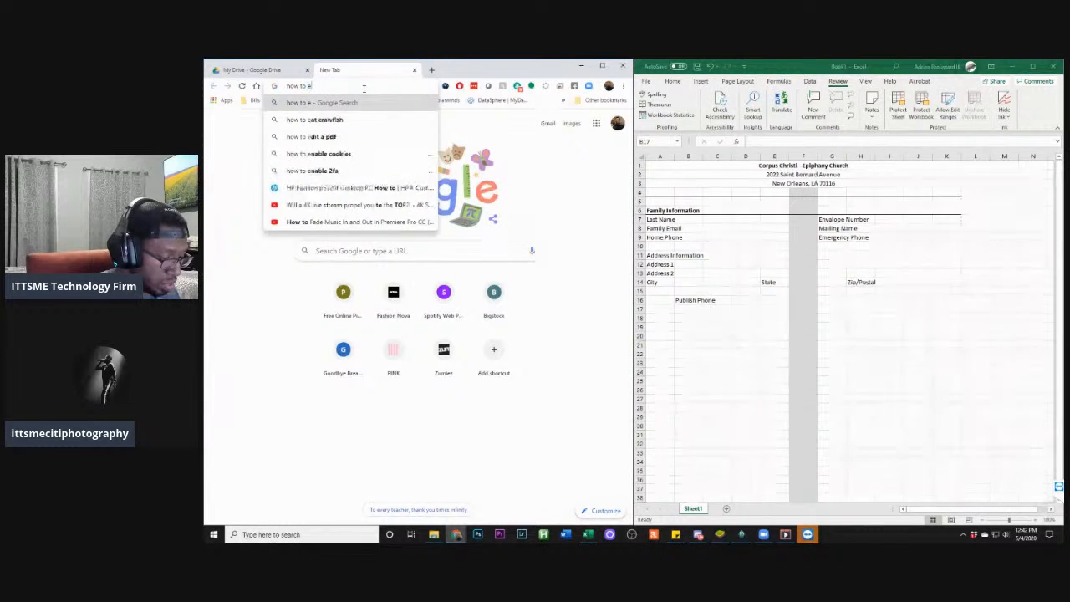
{"action": "type", "text": "nable d"}
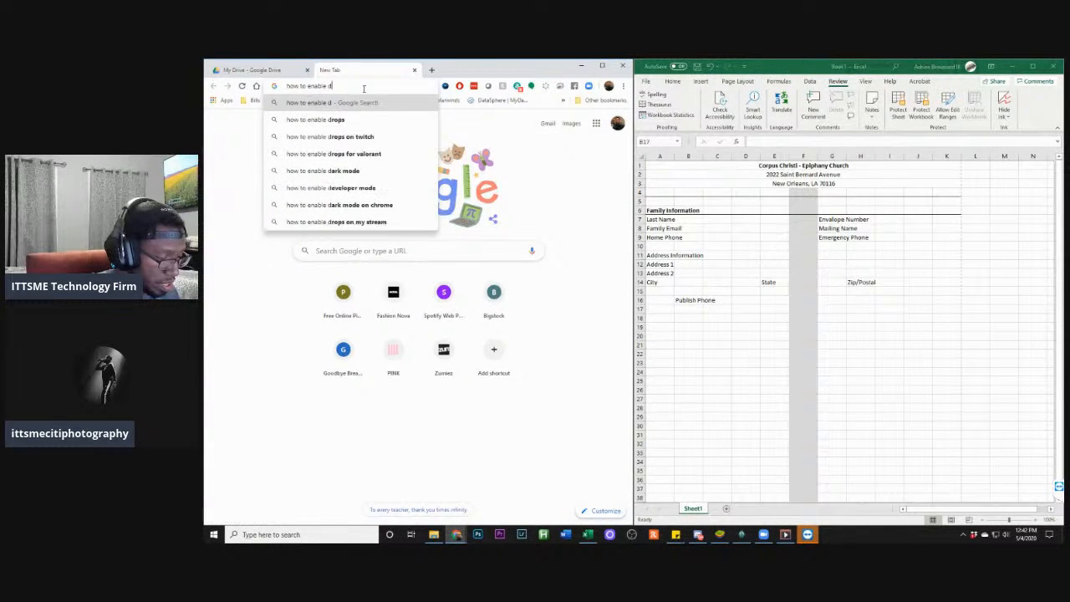
{"action": "type", "text": "evelopmen"}
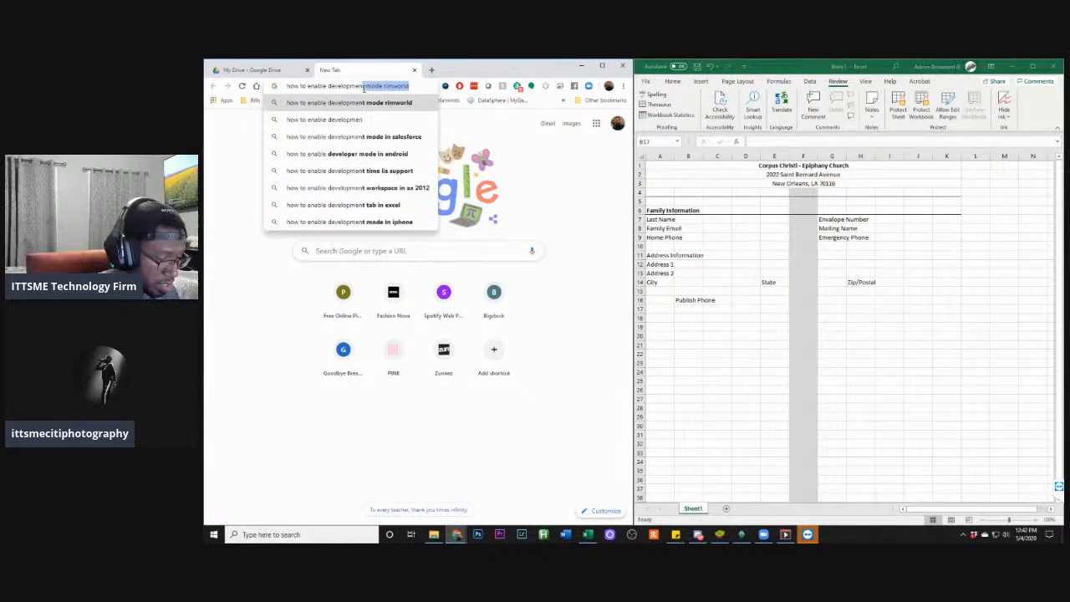
{"action": "type", "text": "t tab in "}
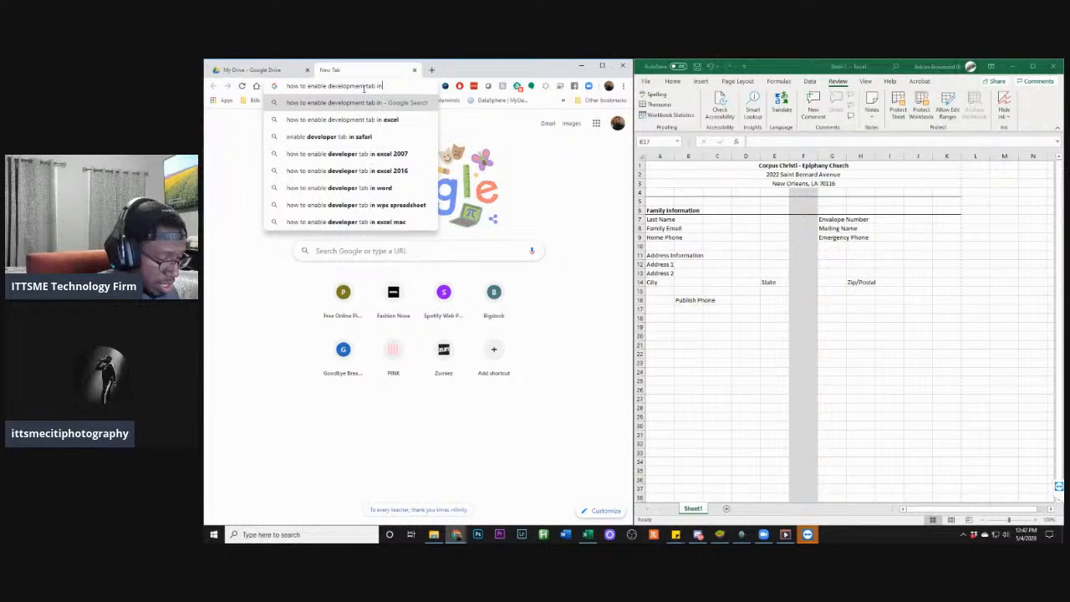
{"action": "type", "text": "excel"}
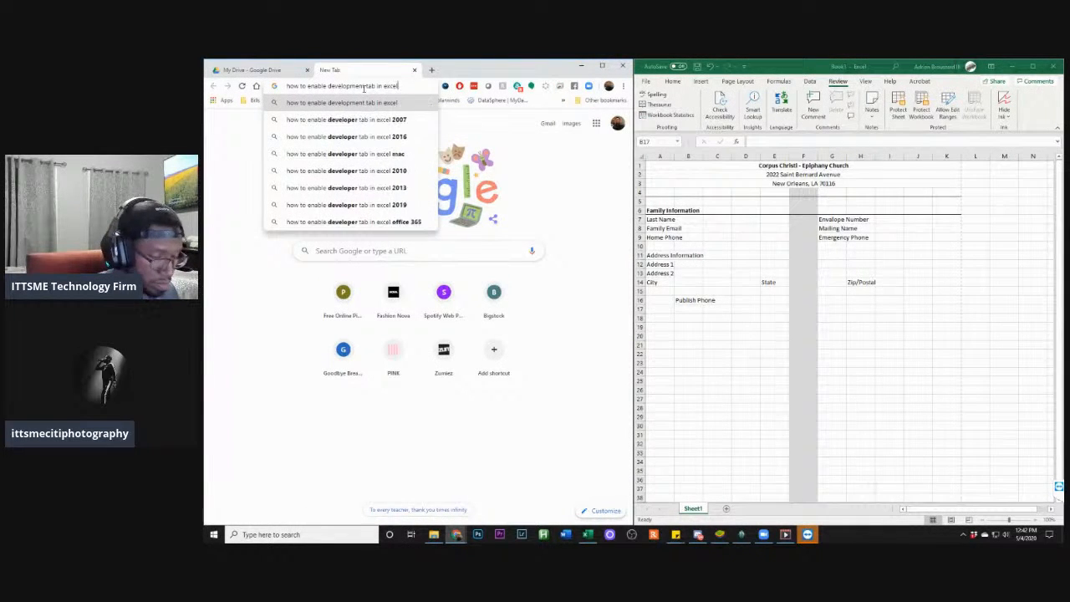
{"action": "key", "text": "Return"}
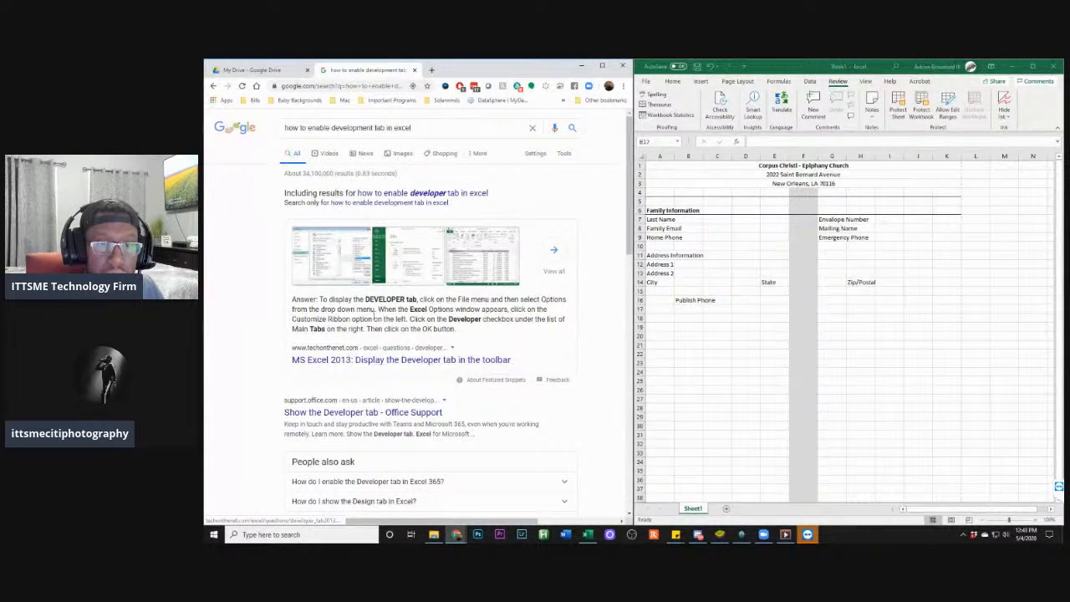
Open the TechOnTheNet article "MS Excel 2013: Display the Developer tab in the toolbar" and read its instructions
{"action": "scroll", "coordinate": [376, 322], "scroll_direction": "down", "scroll_amount": 1}
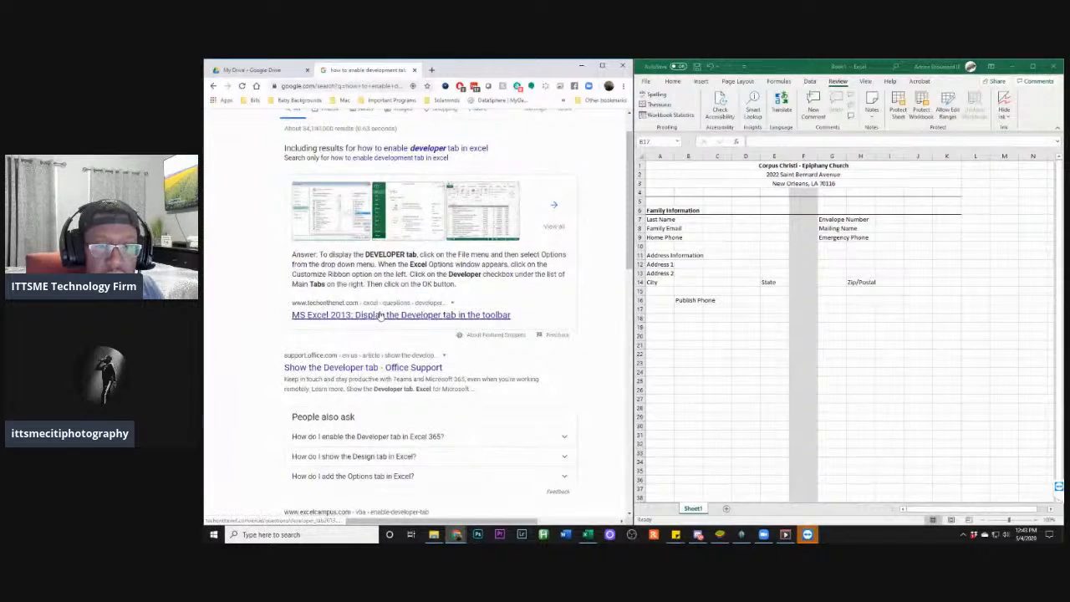
{"action": "left_click", "coordinate": [380, 315]}
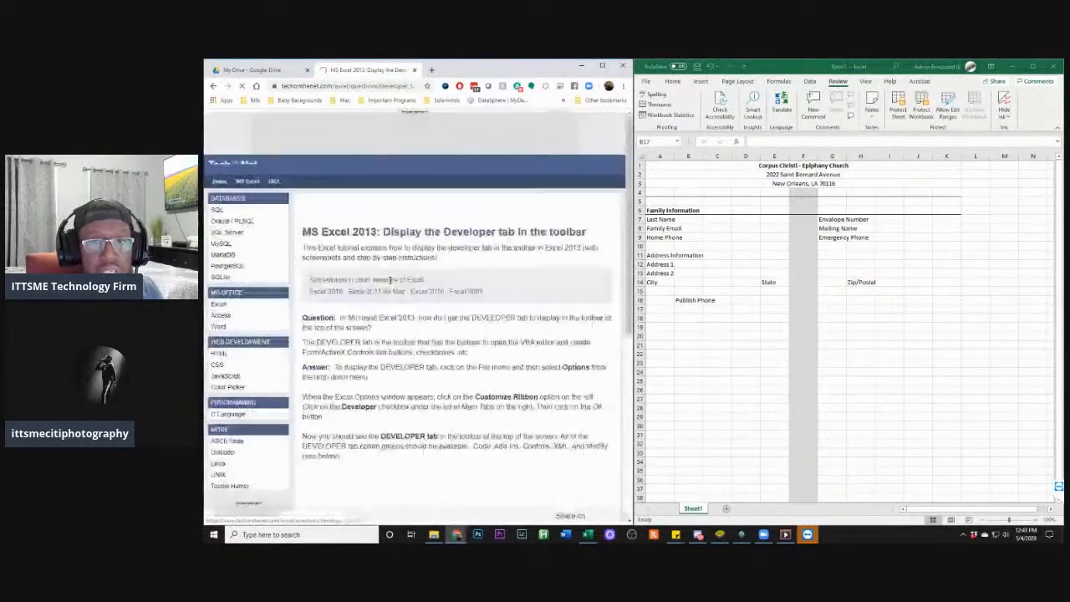
{"action": "scroll", "coordinate": [393, 288], "scroll_direction": "down", "scroll_amount": 5}
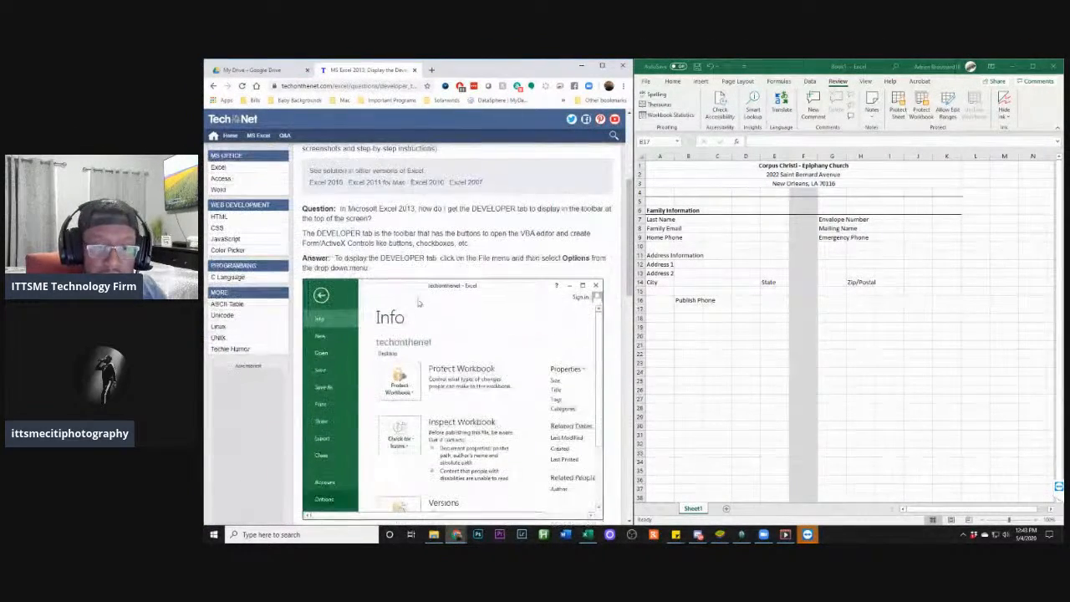
{"action": "scroll", "coordinate": [426, 295], "scroll_direction": "down", "scroll_amount": 6}
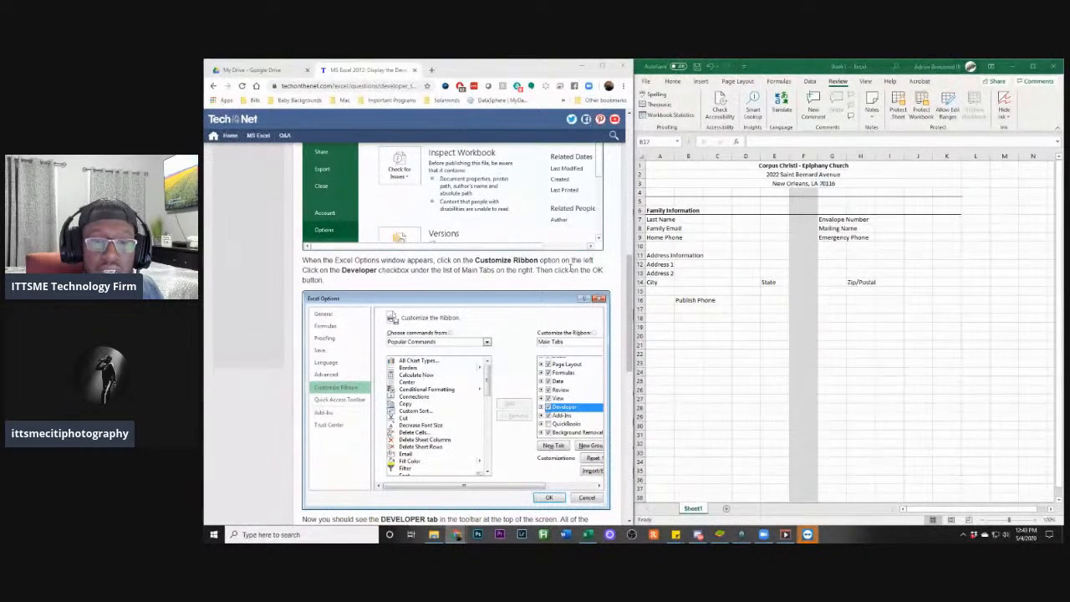
{"action": "scroll", "coordinate": [572, 267], "scroll_direction": "up", "scroll_amount": 3}
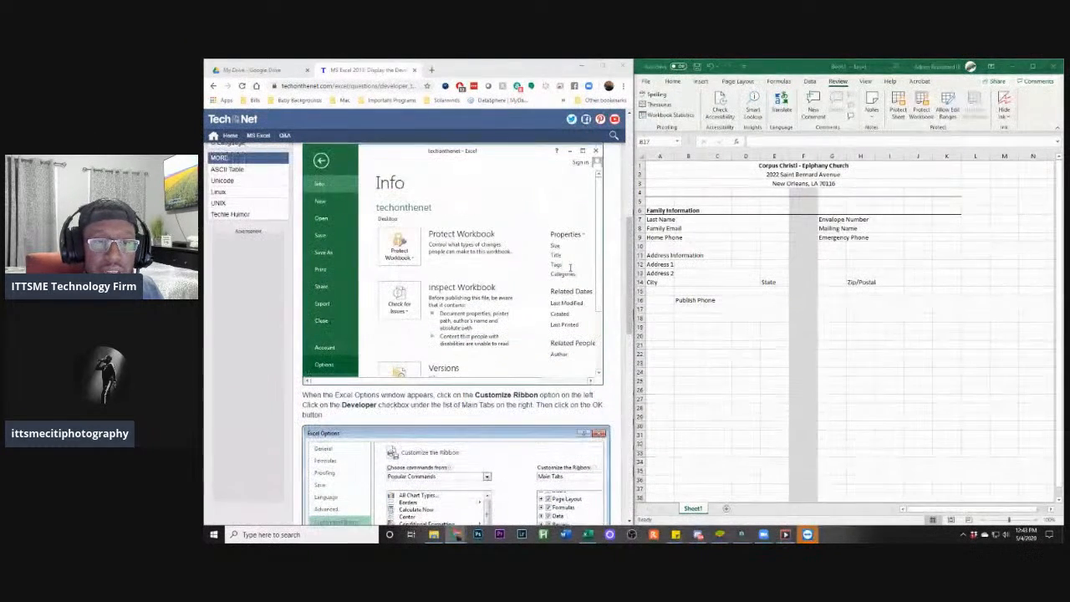
{"action": "scroll", "coordinate": [443, 222], "scroll_direction": "down", "scroll_amount": 3}
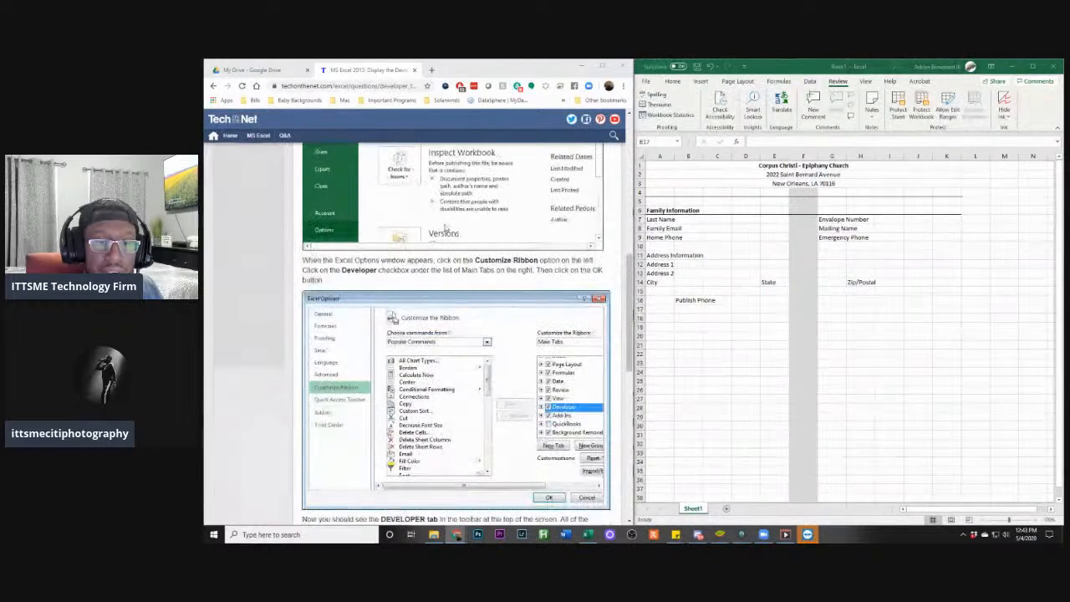
{"action": "scroll", "coordinate": [443, 227], "scroll_direction": "up", "scroll_amount": 5}
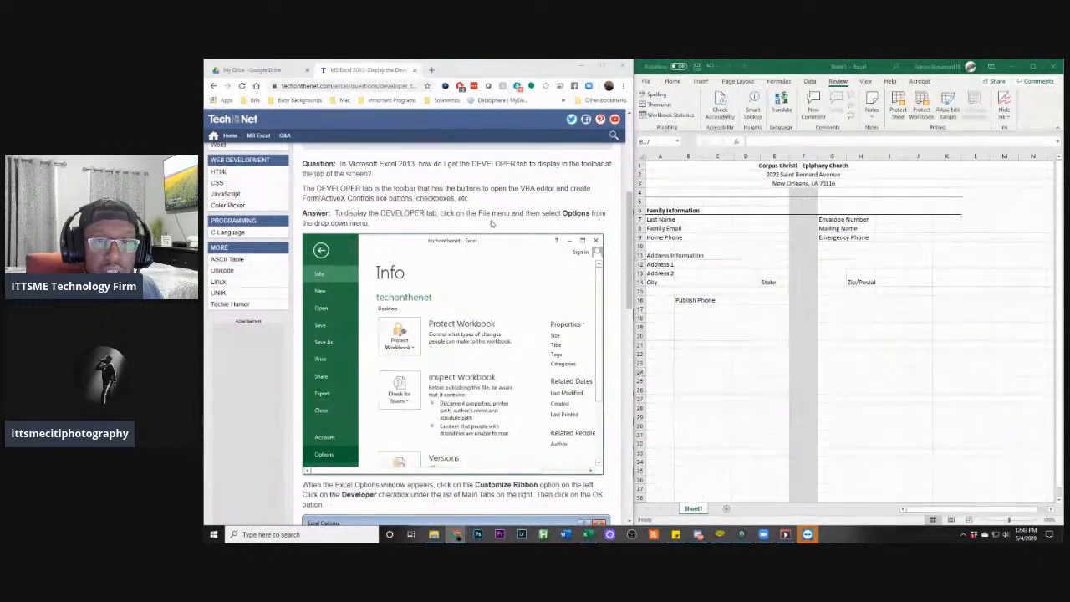
In Excel, enable Developer among the Main Tabs in the ribbon customization options, following the article, and show its commands
{"action": "left_click", "coordinate": [683, 72]}
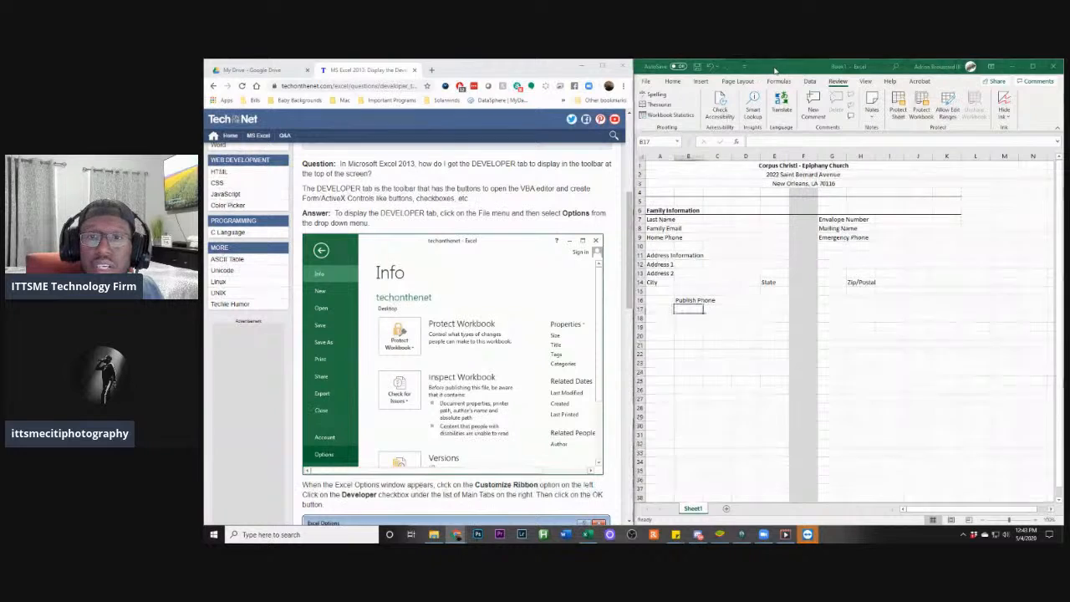
{"action": "left_click", "coordinate": [645, 82]}
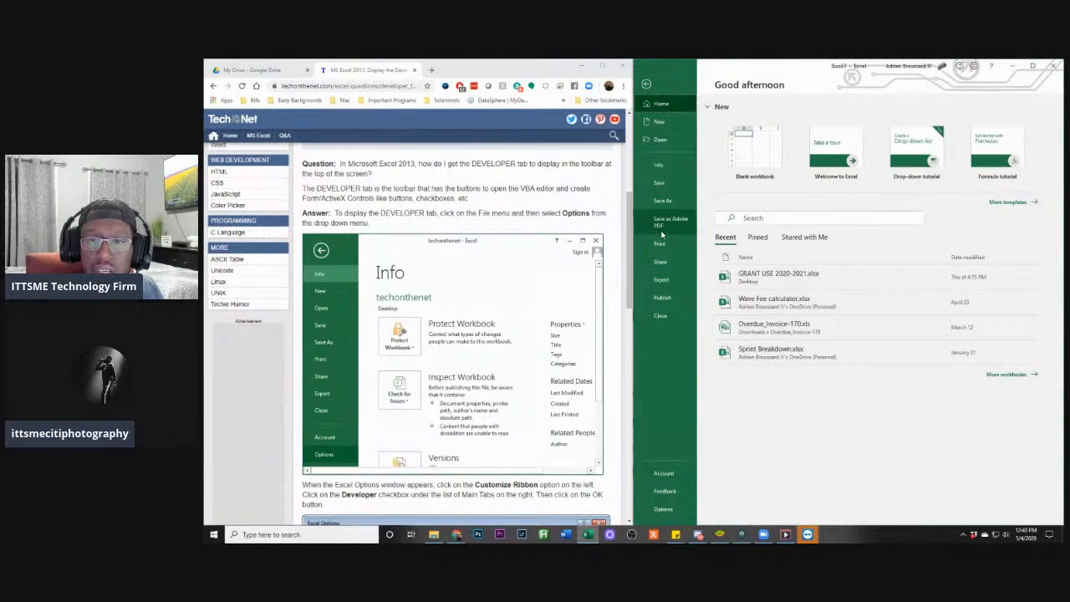
{"action": "left_click", "coordinate": [663, 507]}
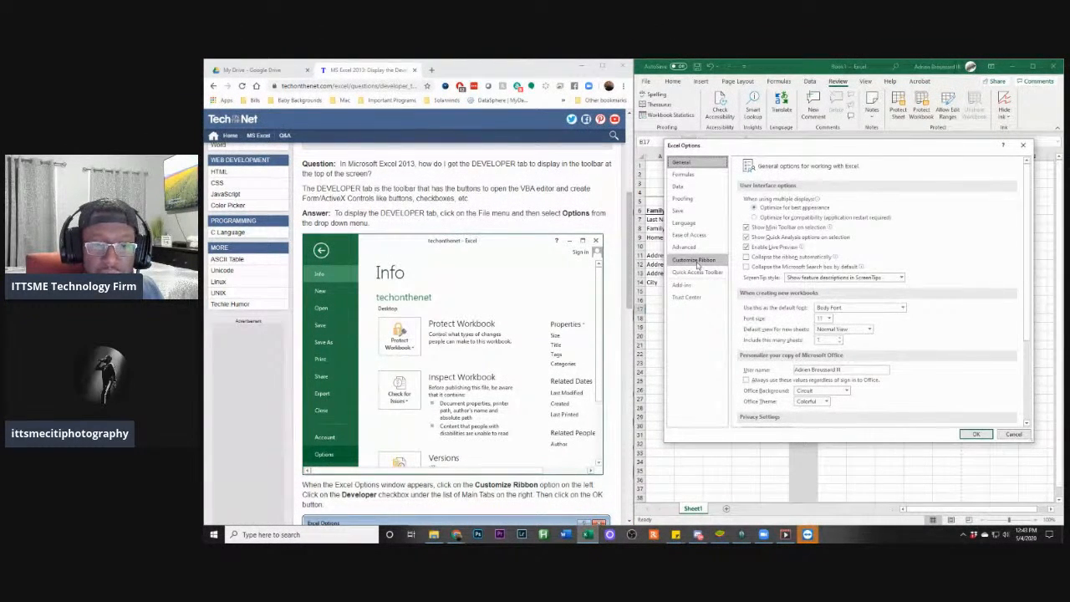
{"action": "left_click", "coordinate": [696, 261]}
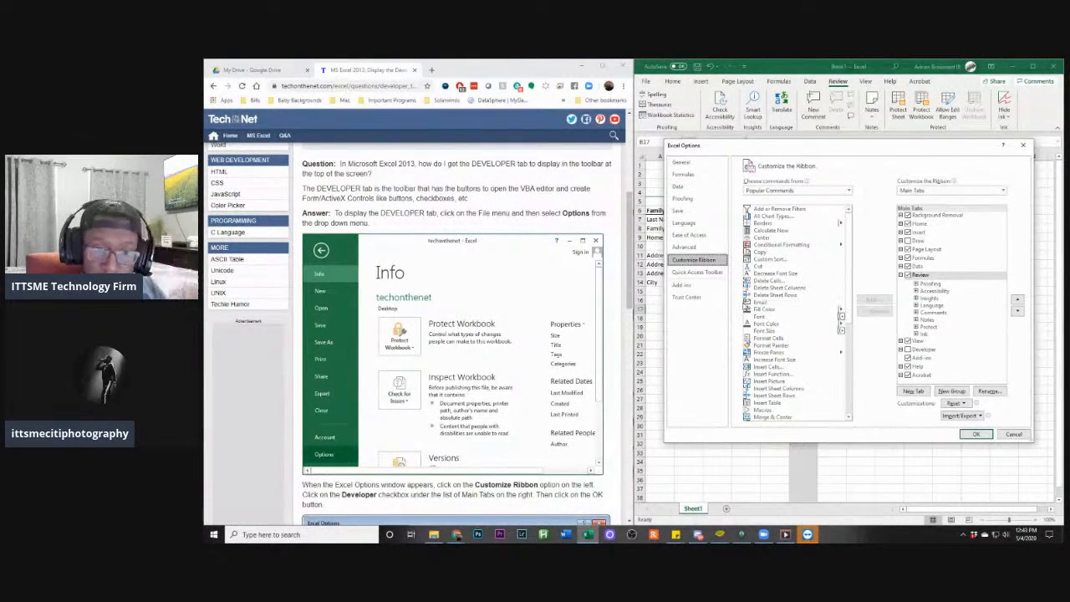
{"action": "scroll", "coordinate": [526, 299], "scroll_direction": "down", "scroll_amount": 5}
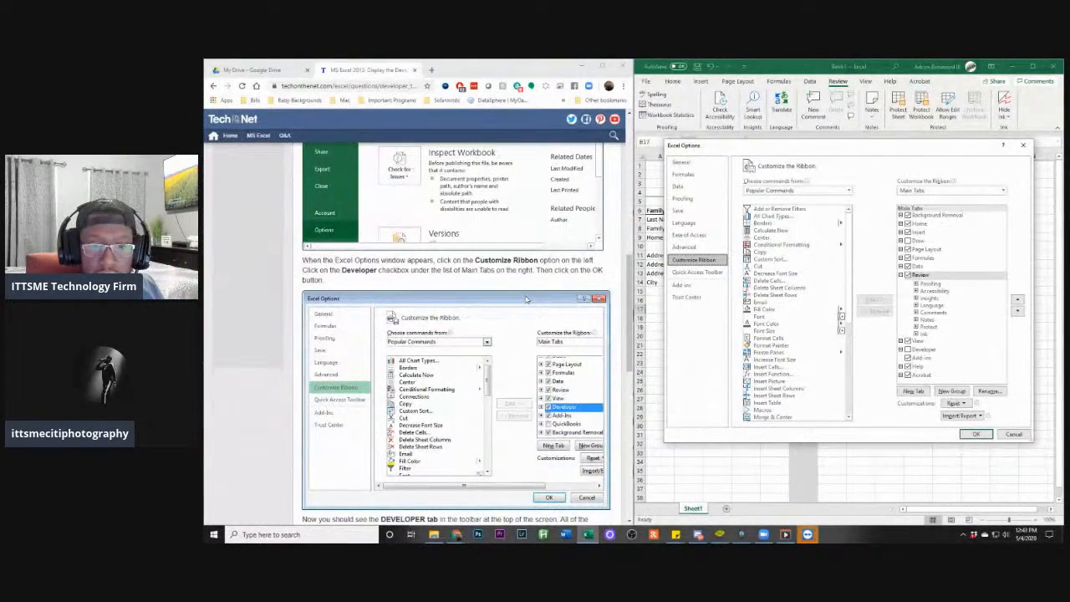
{"action": "left_click", "coordinate": [907, 350]}
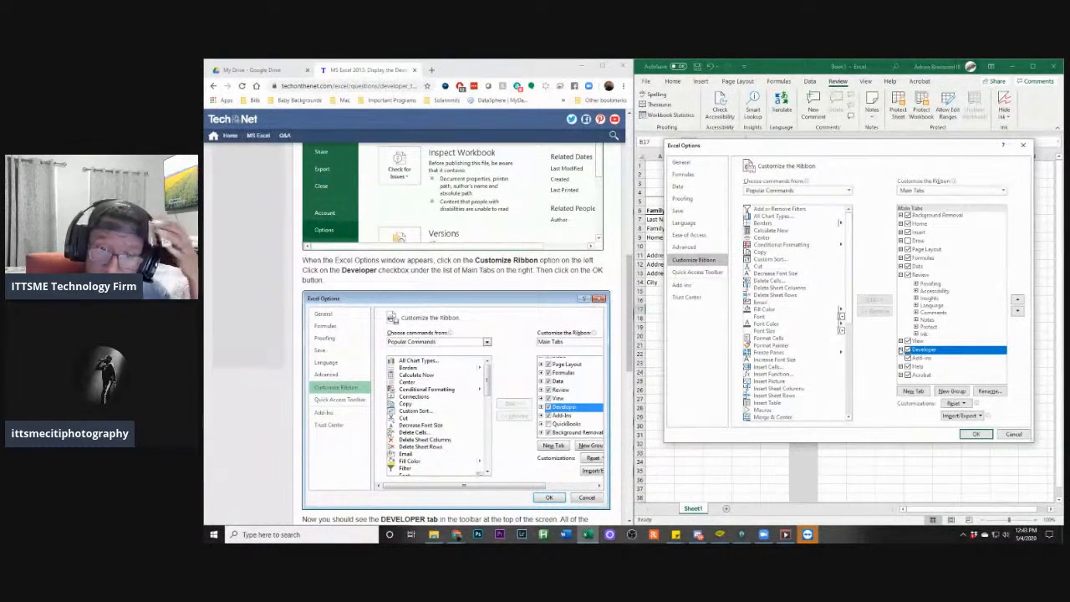
{"action": "scroll", "coordinate": [506, 408], "scroll_direction": "down", "scroll_amount": 2}
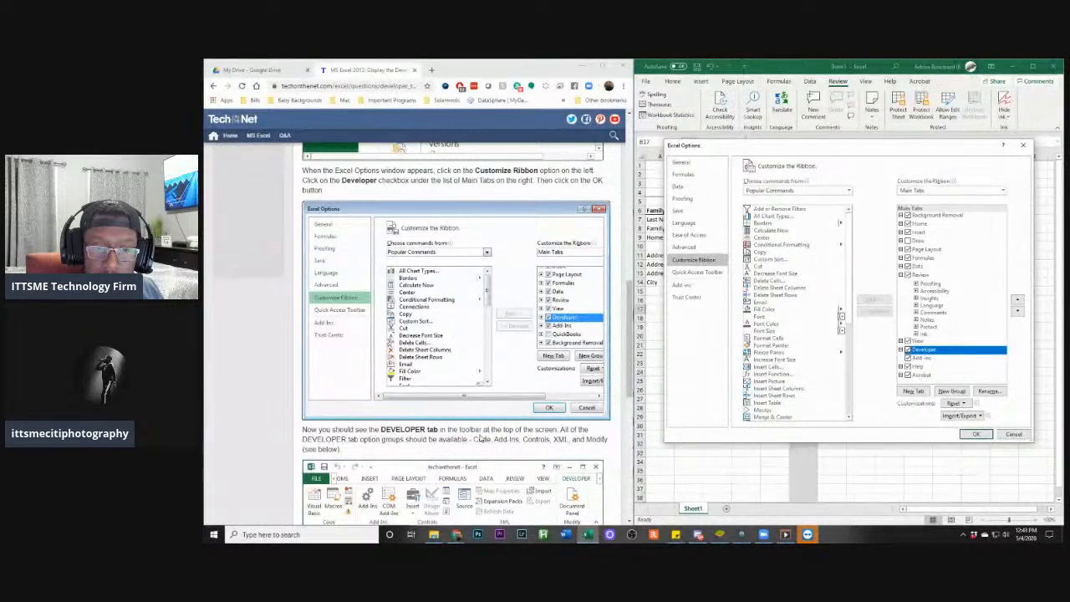
{"action": "scroll", "coordinate": [480, 434], "scroll_direction": "down", "scroll_amount": 2}
{"action": "scroll", "coordinate": [481, 437], "scroll_direction": "down", "scroll_amount": 1}
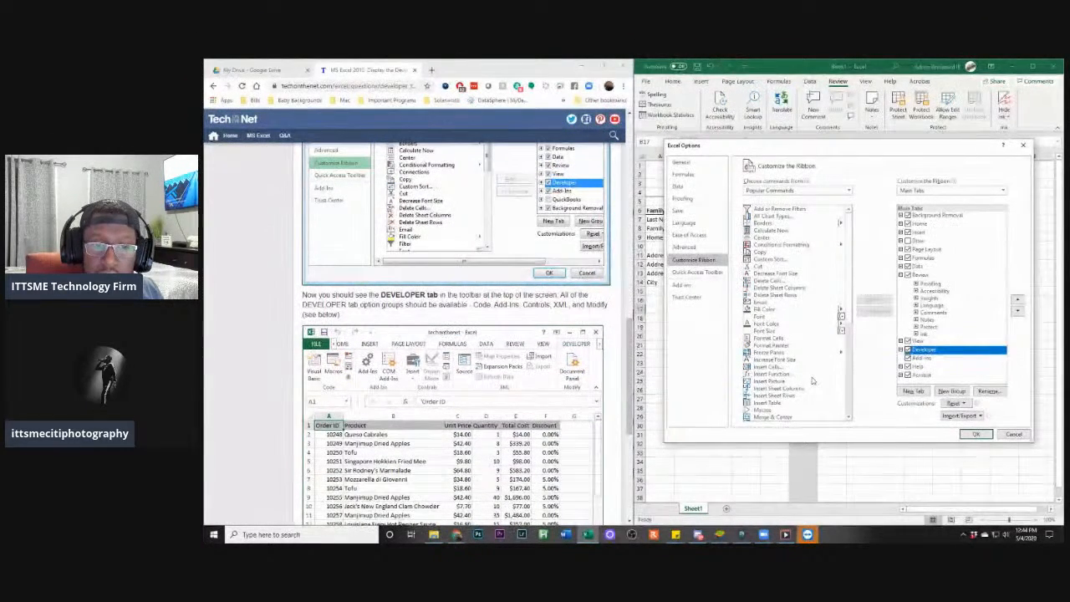
{"action": "left_click", "coordinate": [978, 431]}
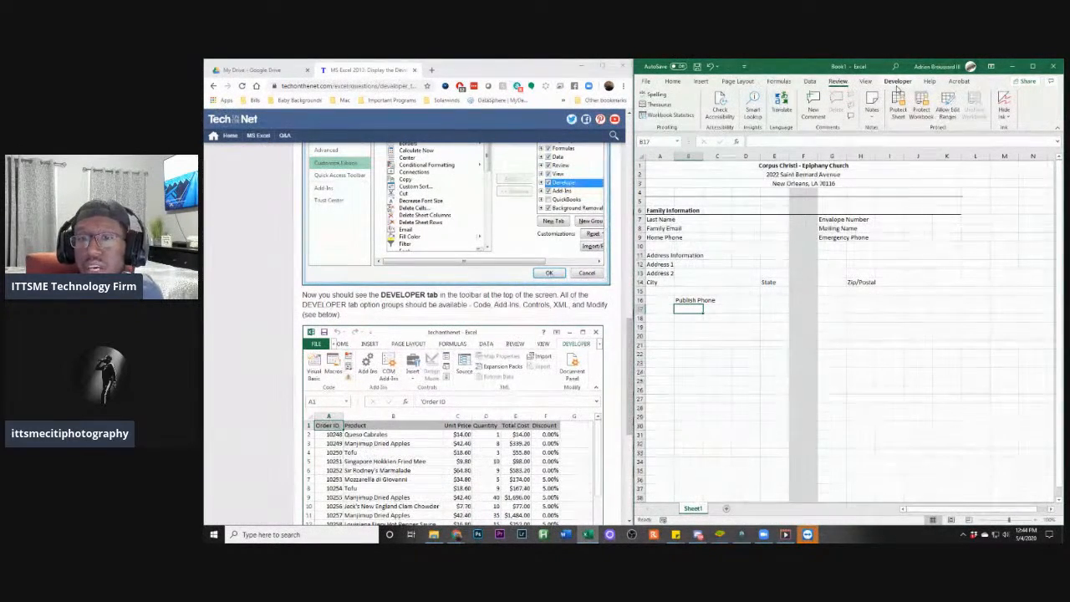
{"action": "left_click", "coordinate": [894, 82]}
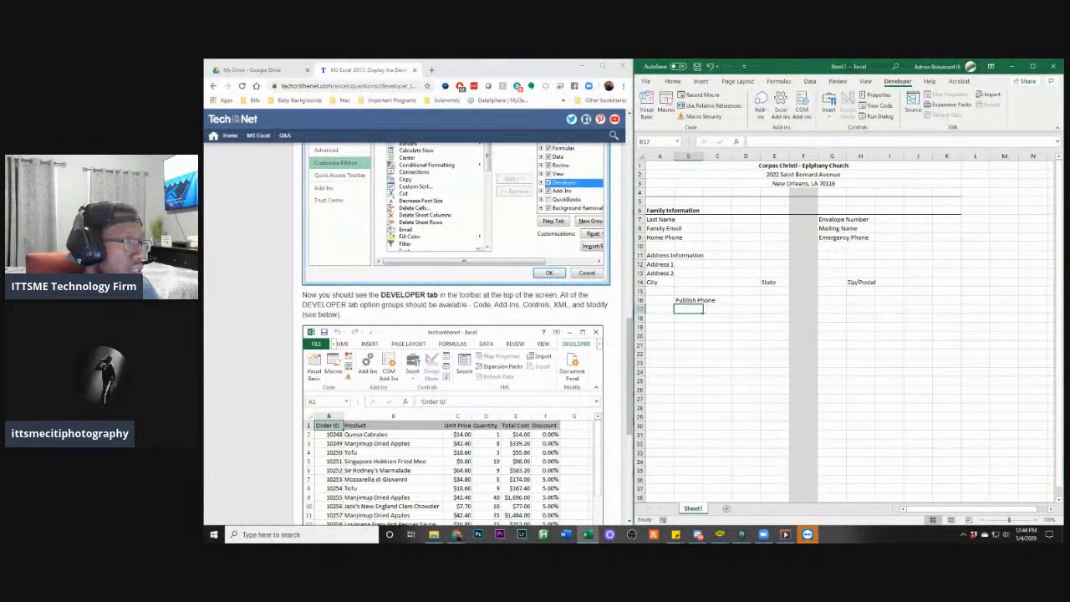
{"action": "left_click", "coordinate": [457, 535]}
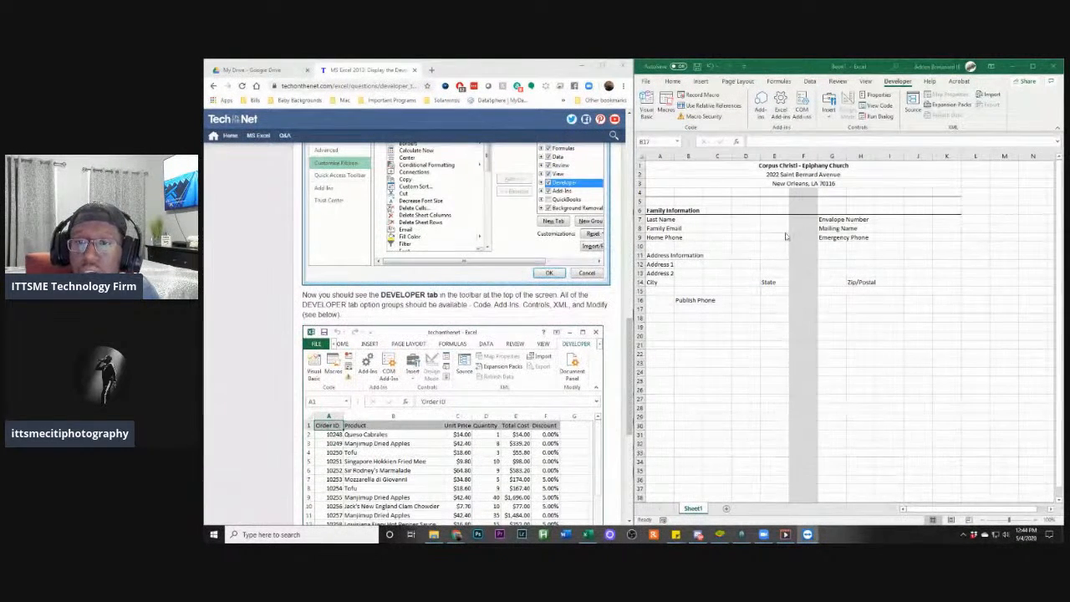
{"action": "scroll", "coordinate": [574, 284], "scroll_direction": "down", "scroll_amount": 2}
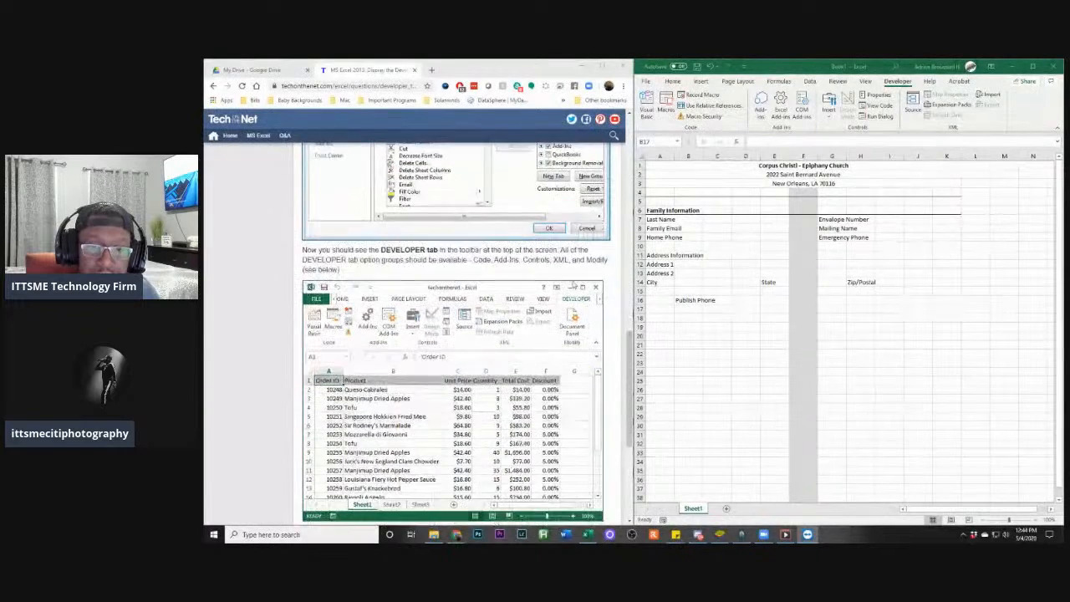
{"action": "scroll", "coordinate": [575, 285], "scroll_direction": "up", "scroll_amount": 2}
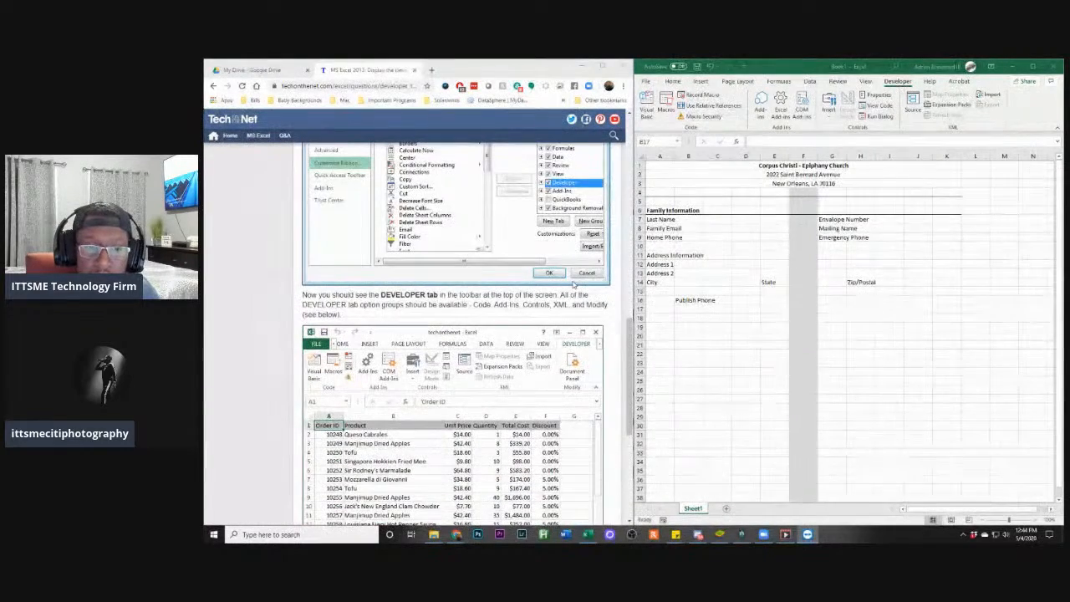
{"action": "scroll", "coordinate": [574, 284], "scroll_direction": "up", "scroll_amount": 1}
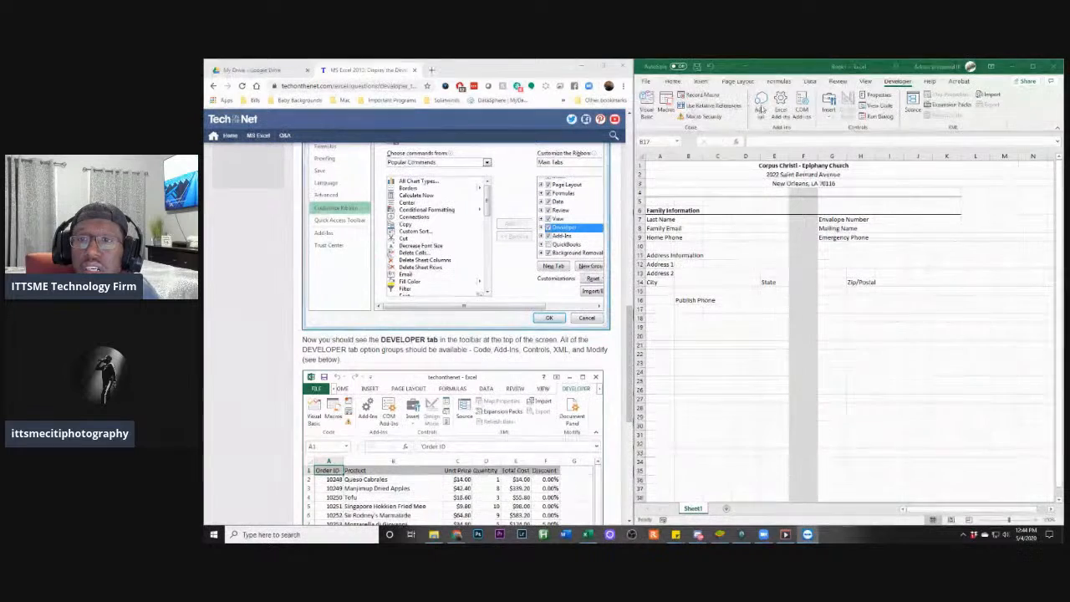
Insert a form-control checkbox near cell A17 and move it up to row 16, beside the Publish Phone label
{"action": "left_click", "coordinate": [828, 114]}
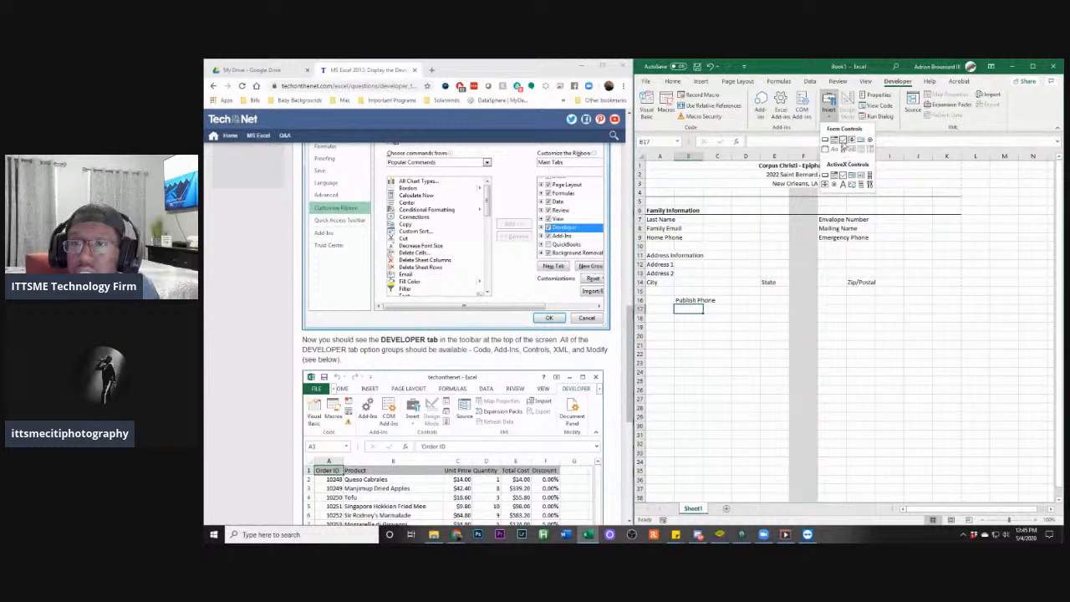
{"action": "left_click", "coordinate": [843, 141]}
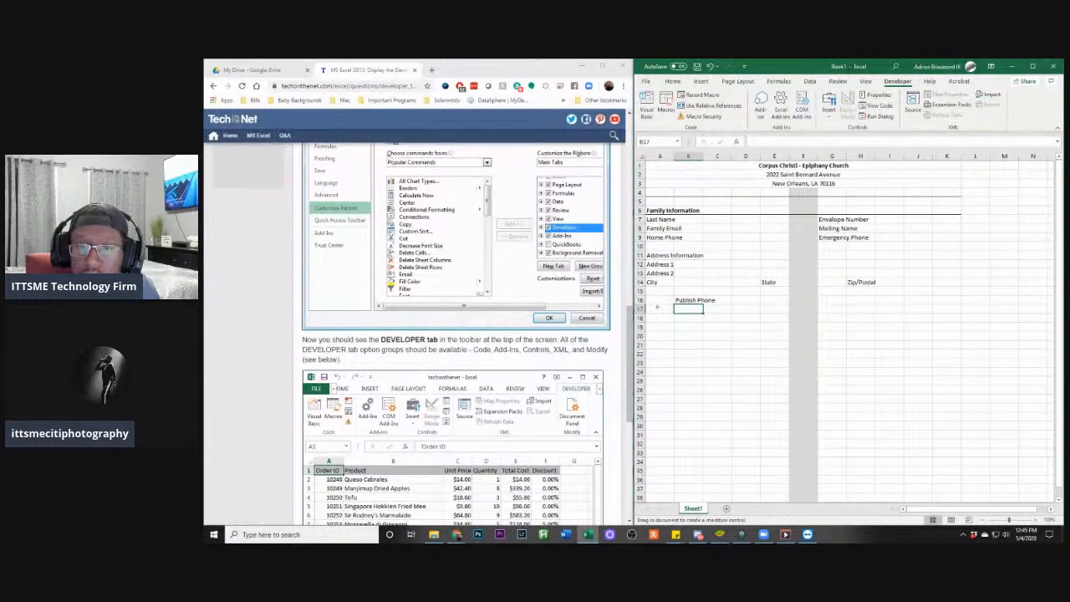
{"action": "left_click_drag", "start_coordinate": [657, 307], "coordinate": [693, 314]}
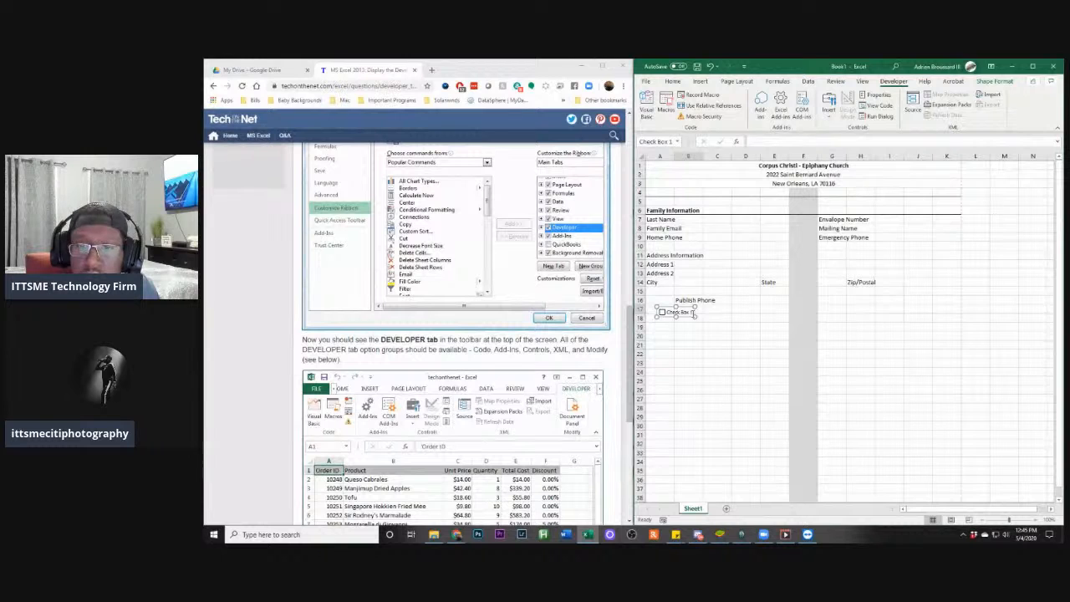
{"action": "left_click_drag", "start_coordinate": [678, 299], "coordinate": [679, 297]}
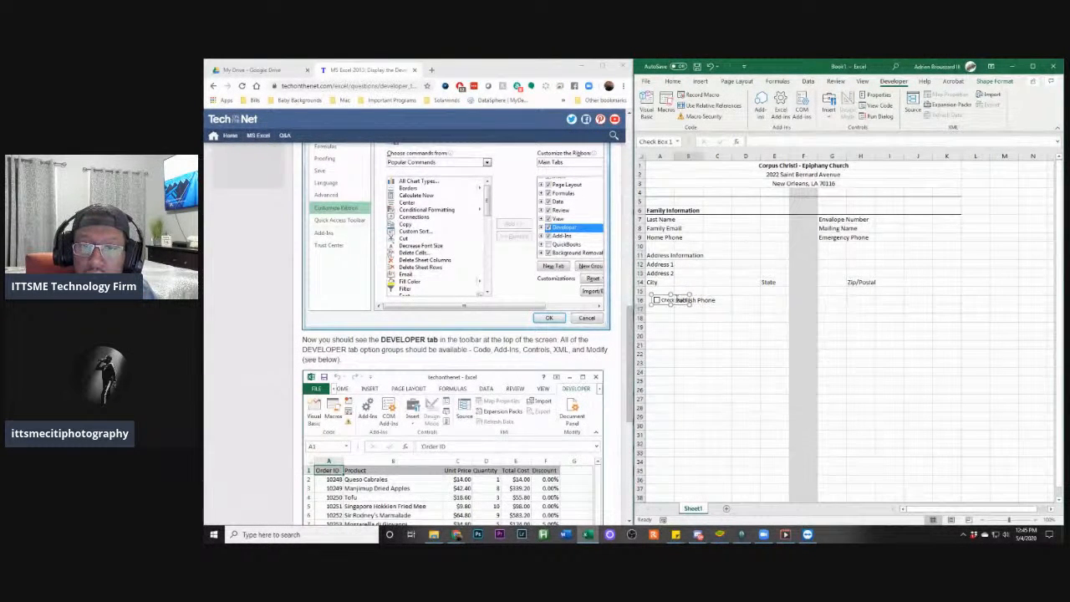
Delete the default caption of the checkbox in row 16, leaving only its box
{"action": "left_click", "coordinate": [679, 300]}
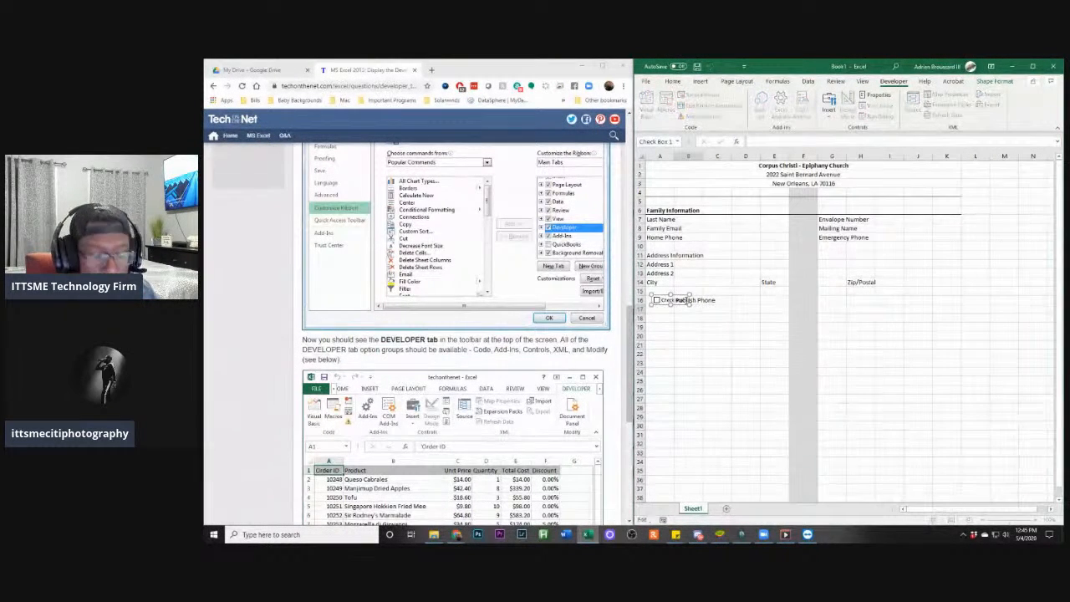
{"action": "key", "text": "BackSpace"}
{"action": "key", "text": "BackSpace"}
{"action": "key", "text": "BackSpace"}
{"action": "key", "text": "BackSpace"}
{"action": "key", "text": "BackSpace"}
{"action": "key", "text": "BackSpace"}
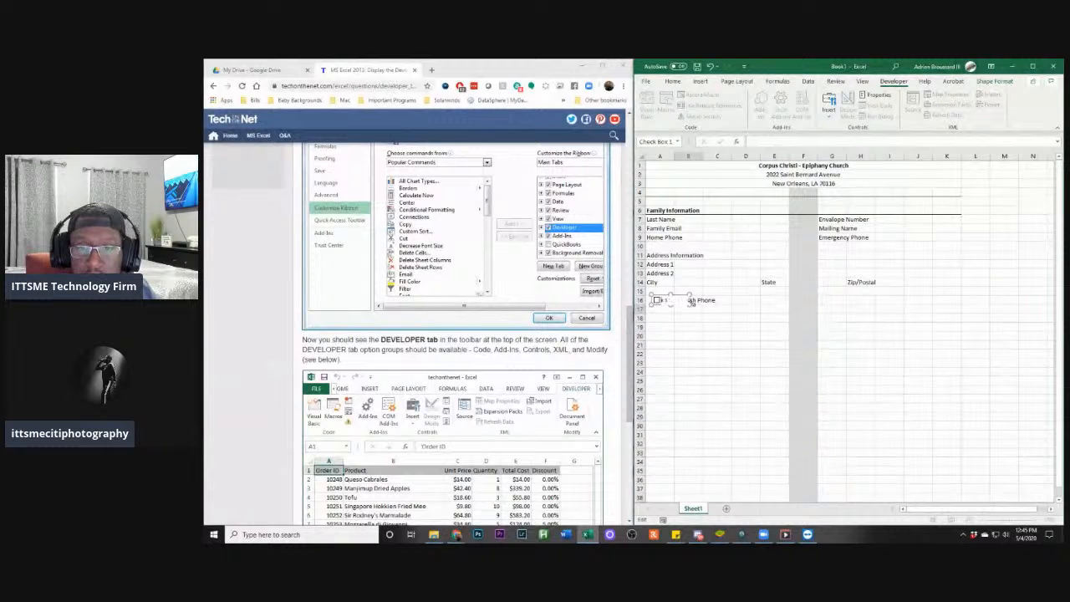
{"action": "type", "text": "Publish Phone"}
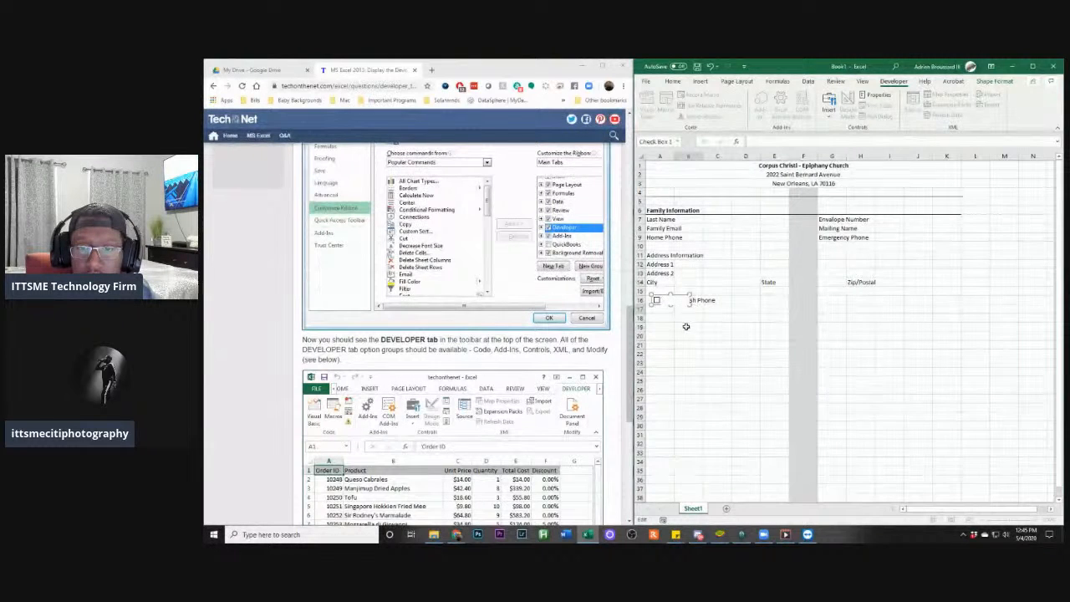
{"action": "left_click", "coordinate": [684, 327]}
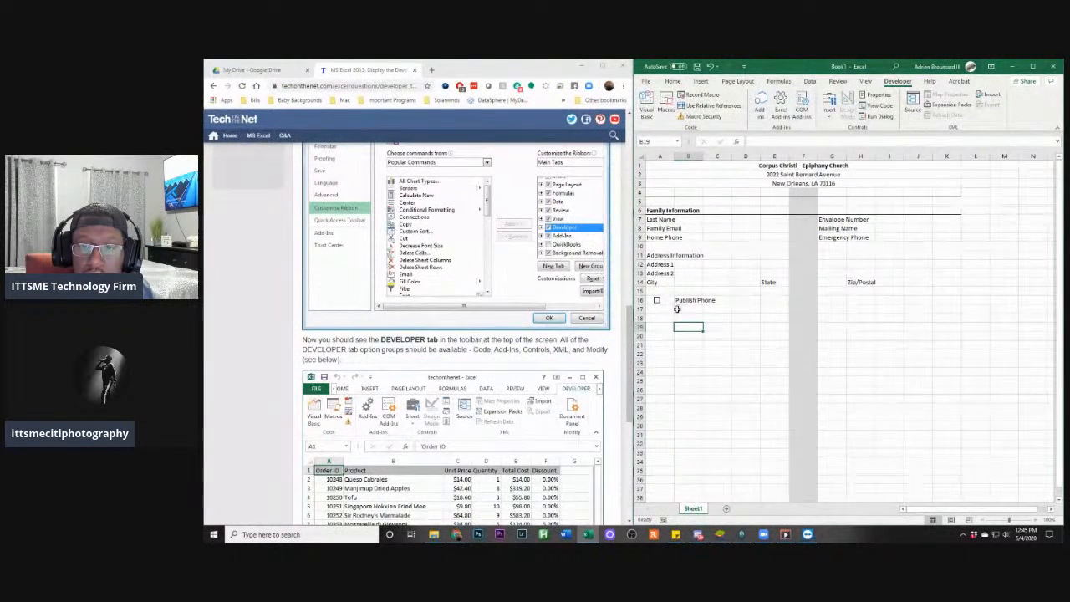
Nudge the checkbox in row 16 slightly closer to the Publish Phone label
{"action": "right_click", "coordinate": [671, 304]}
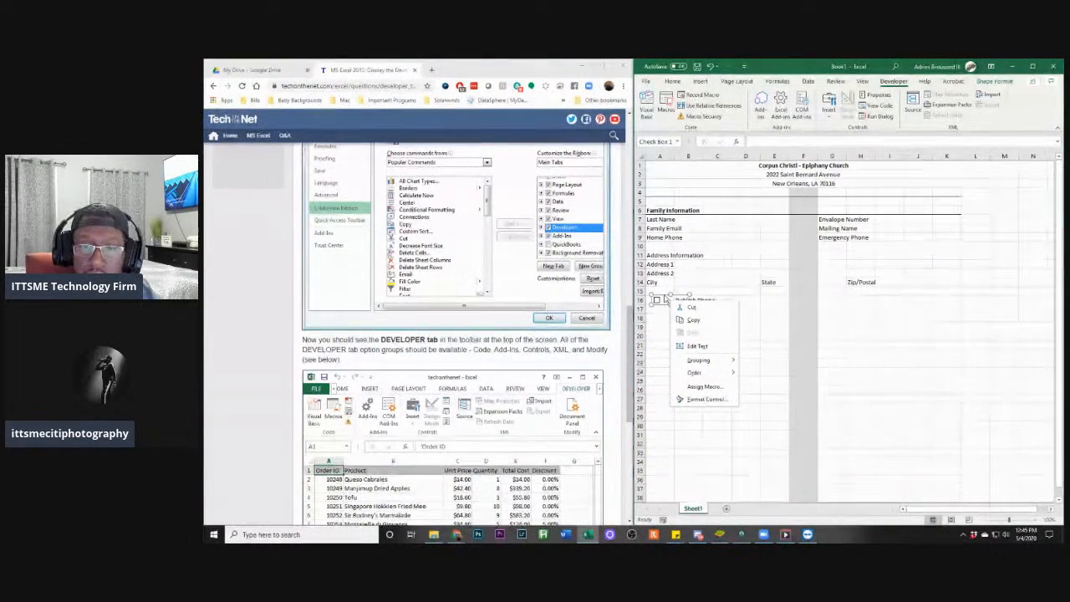
{"action": "key", "text": "Escape"}
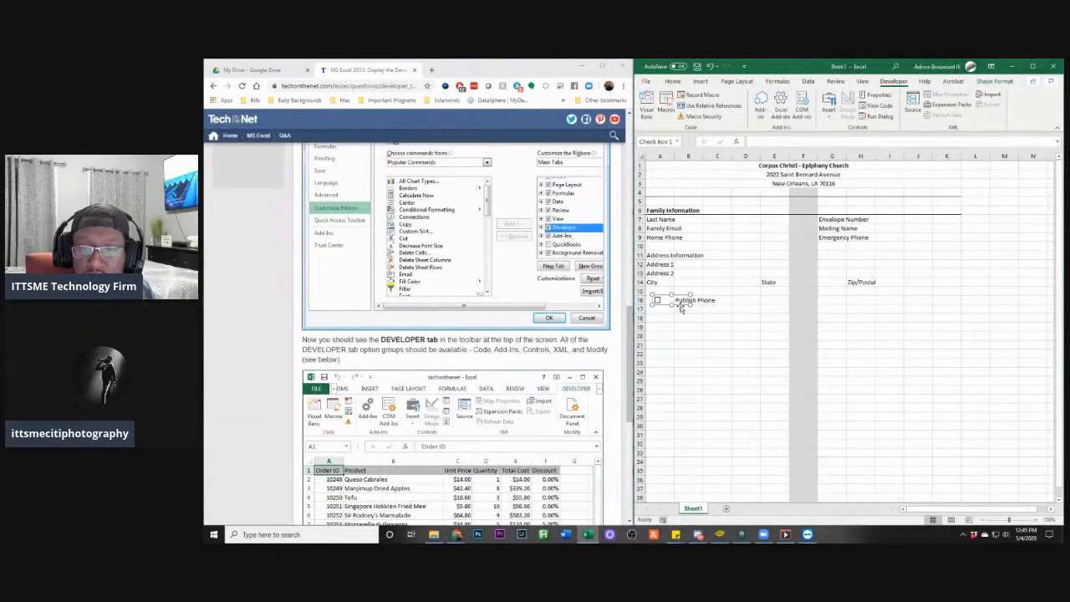
{"action": "left_click", "coordinate": [666, 325]}
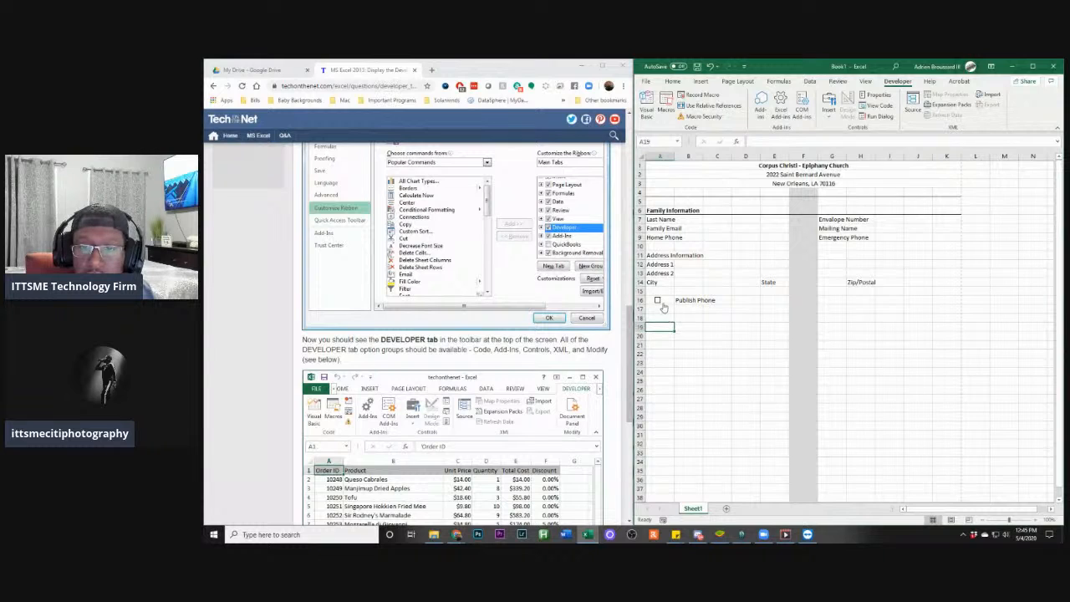
Review the checkbox's Format Control settings for size, protection, properties and alternative text, and close them without applying changes
{"action": "left_click", "coordinate": [660, 301]}
{"action": "right_click", "coordinate": [660, 300]}
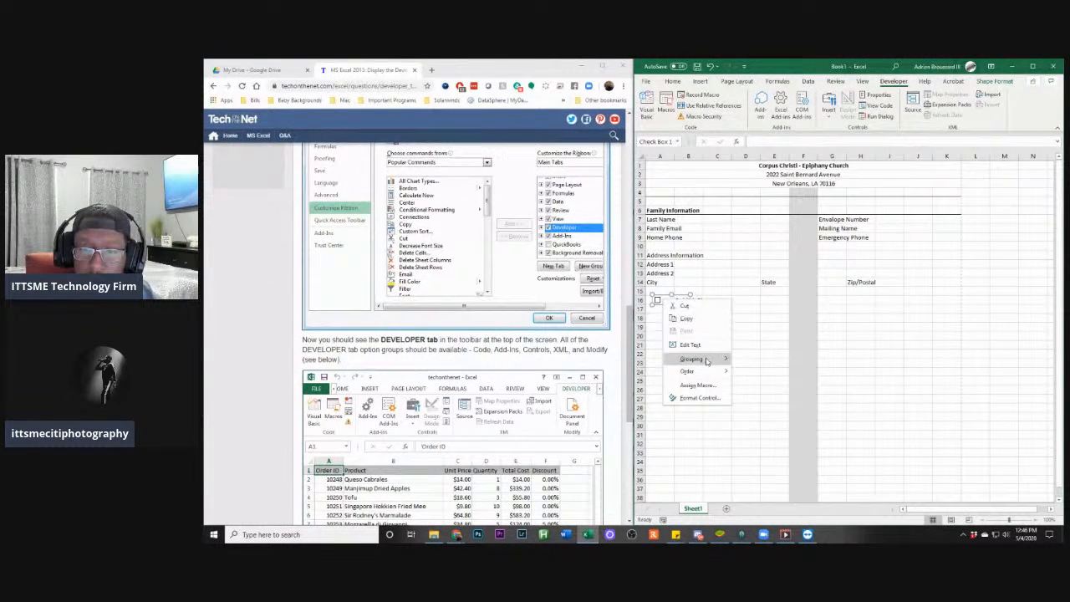
{"action": "mouse_move", "coordinate": [707, 371]}
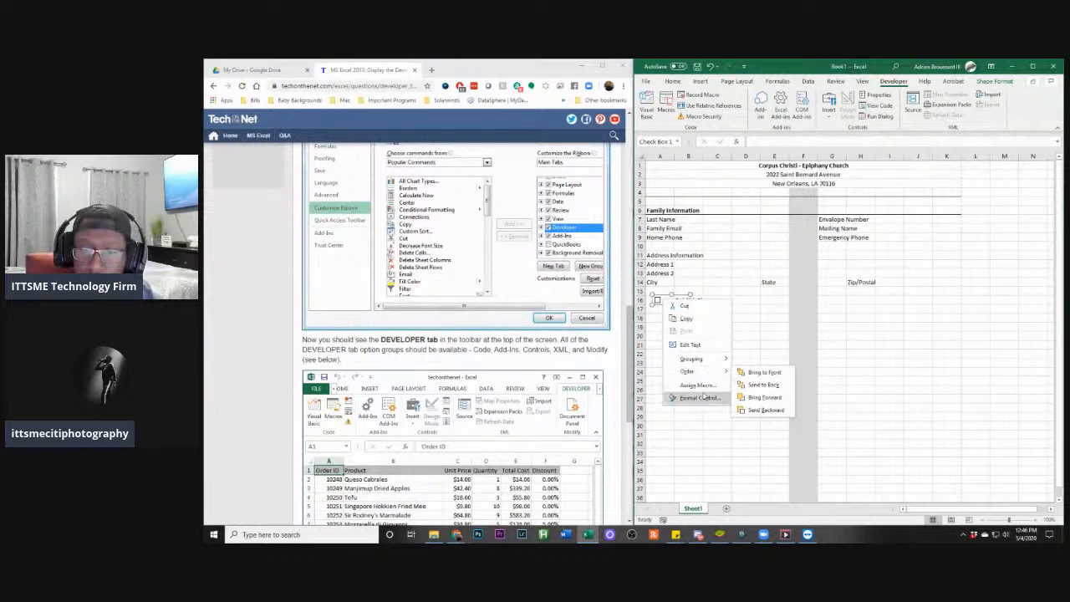
{"action": "left_click", "coordinate": [698, 398]}
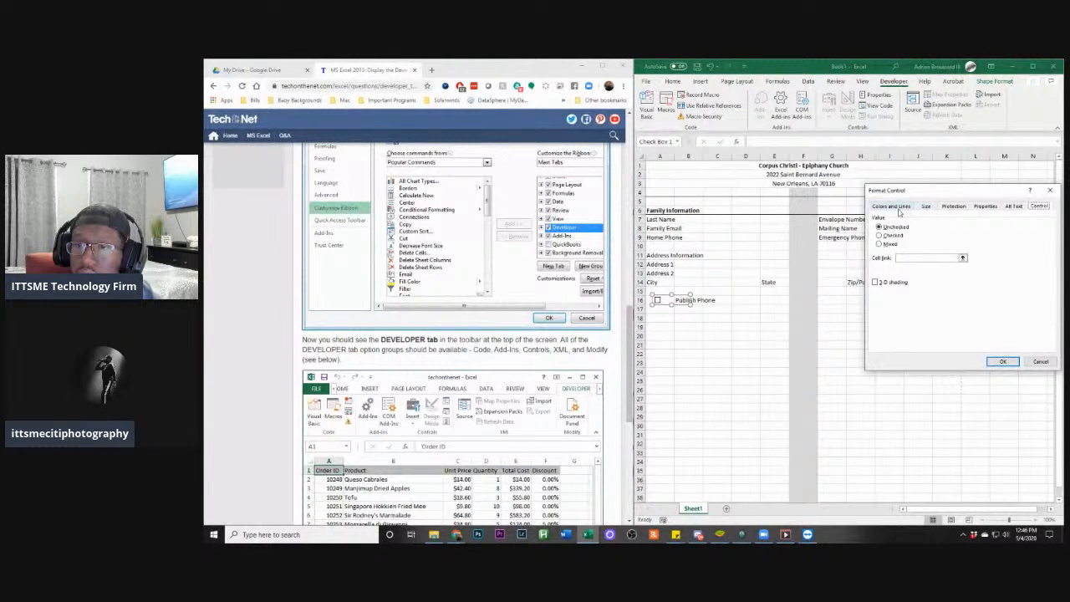
{"action": "left_click", "coordinate": [925, 208]}
{"action": "left_click", "coordinate": [925, 206]}
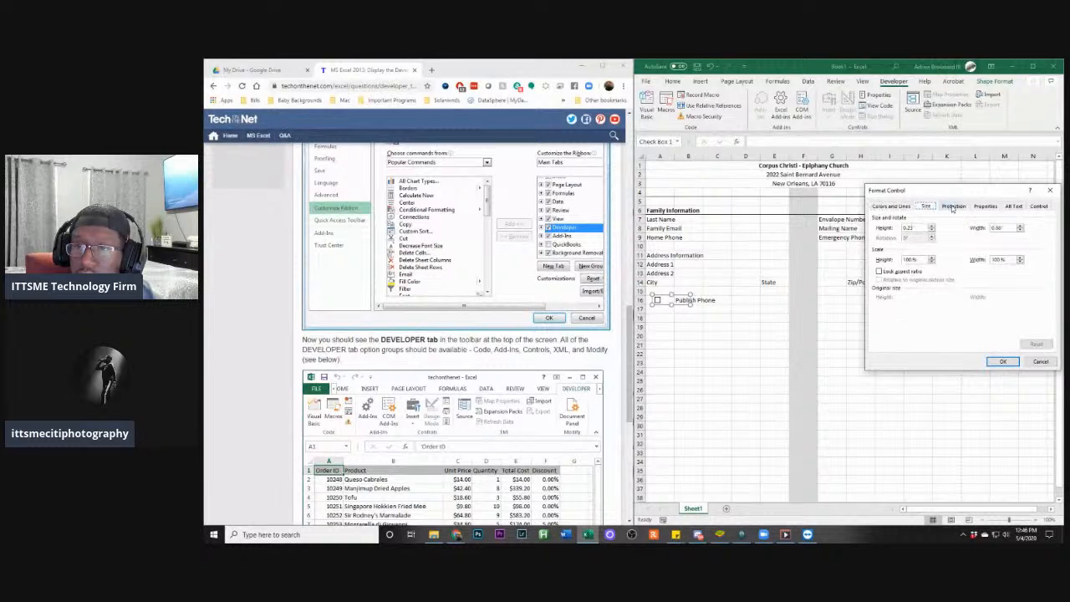
{"action": "left_click", "coordinate": [952, 206]}
{"action": "left_click", "coordinate": [984, 206]}
{"action": "left_click", "coordinate": [1012, 206]}
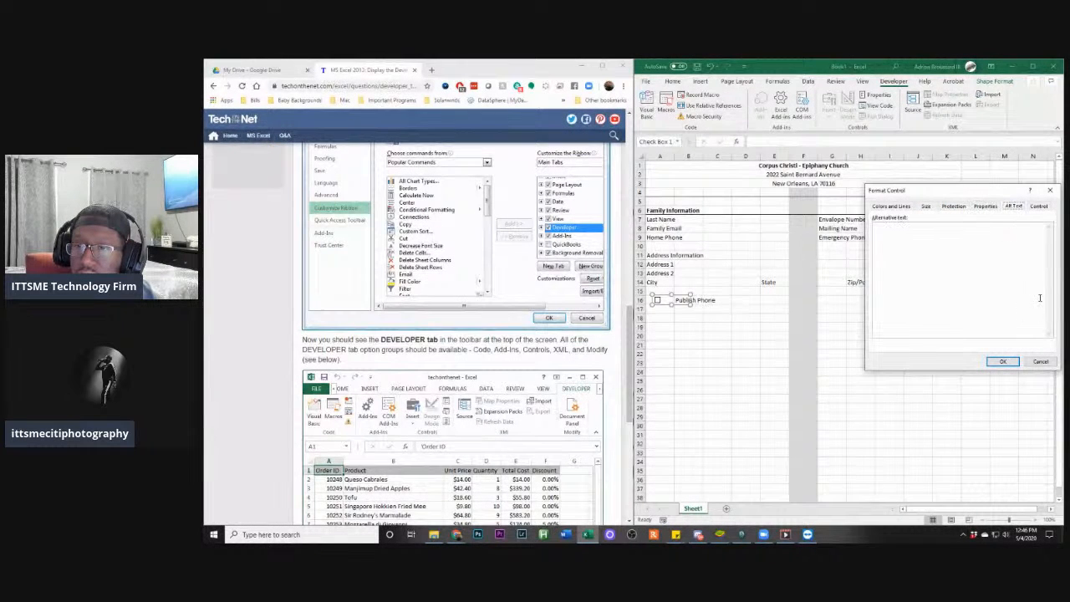
{"action": "left_click", "coordinate": [1040, 361]}
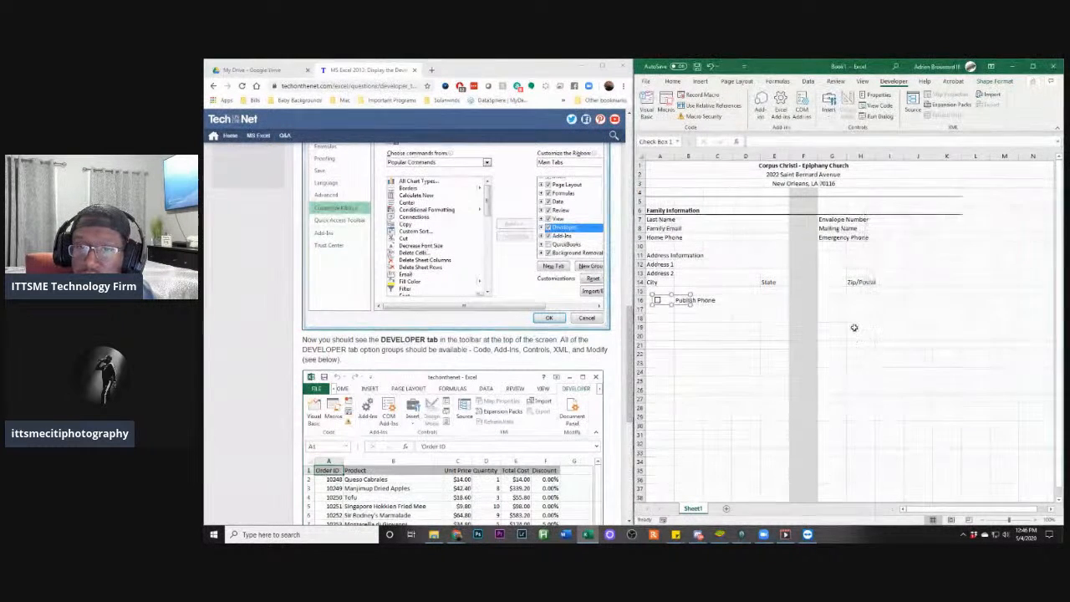
{"action": "left_click", "coordinate": [684, 321]}
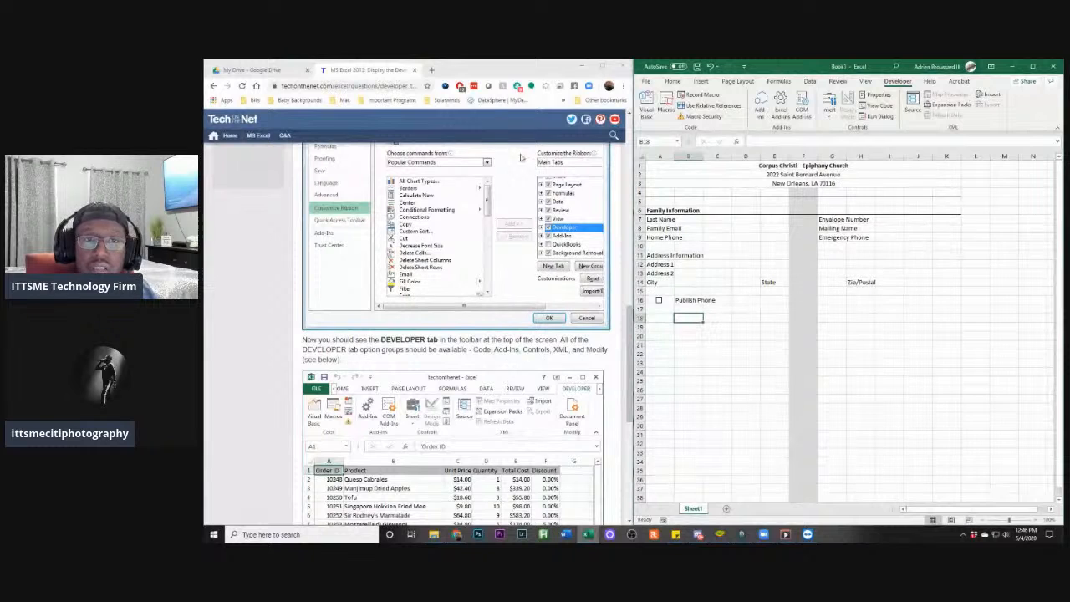
Bring up the scanned CCF_000001.pdf form for reference and enter "Publish Address" in cell D16 of the Excel sheet
{"action": "left_click", "coordinate": [297, 68]}
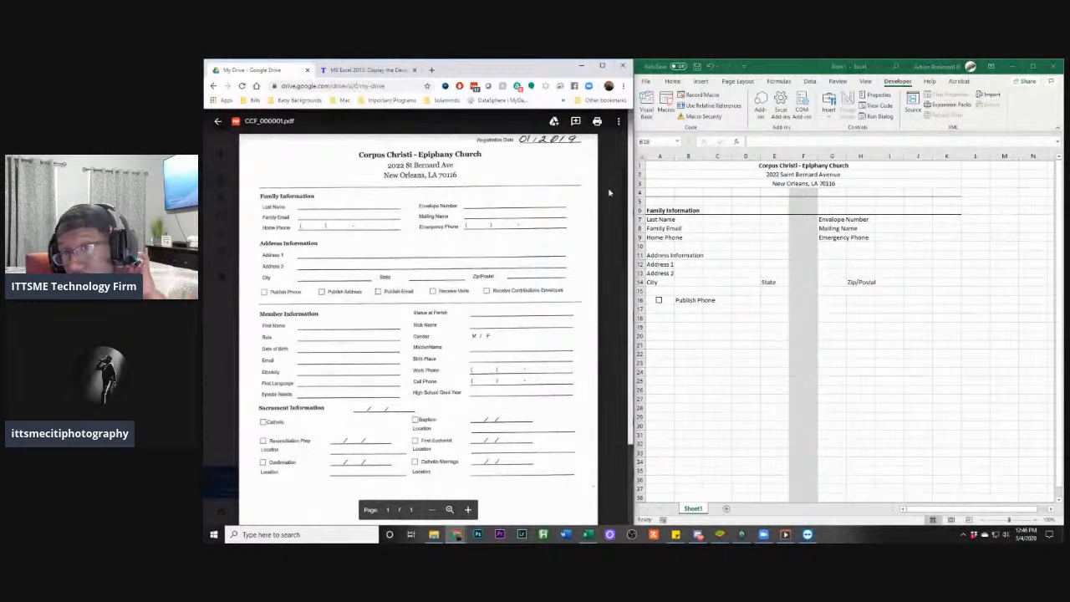
{"action": "left_click", "coordinate": [732, 301]}
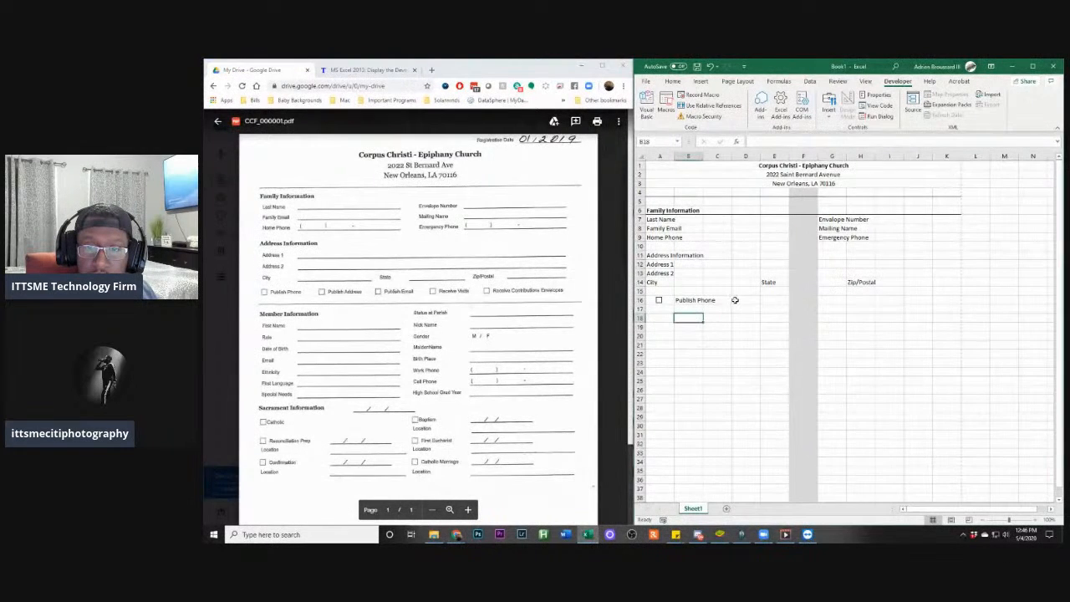
{"action": "left_click", "coordinate": [735, 301]}
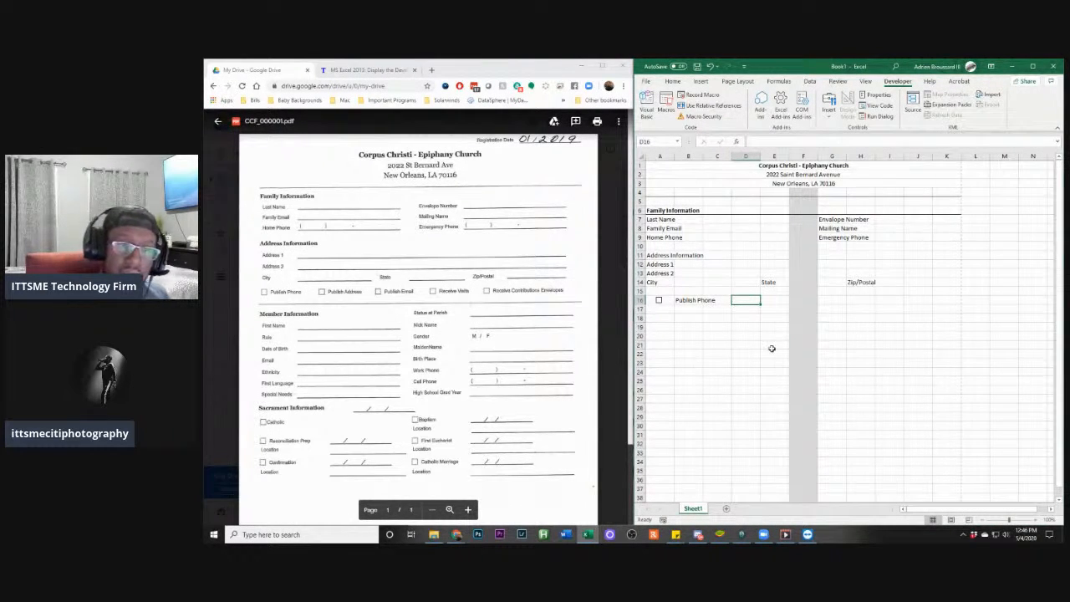
{"action": "type", "text": "Publis"}
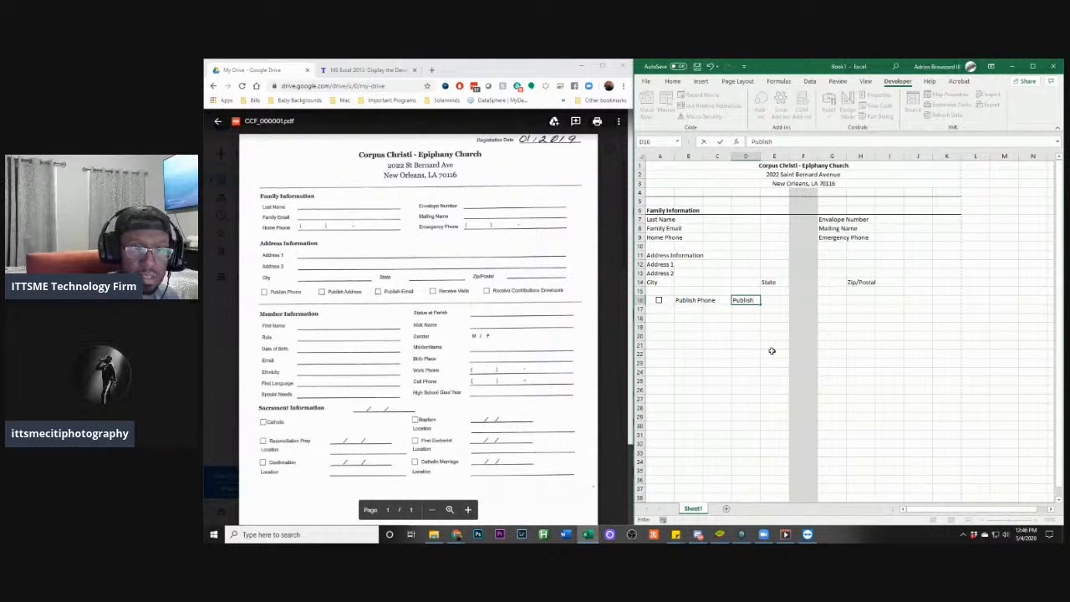
{"action": "type", "text": "h"}
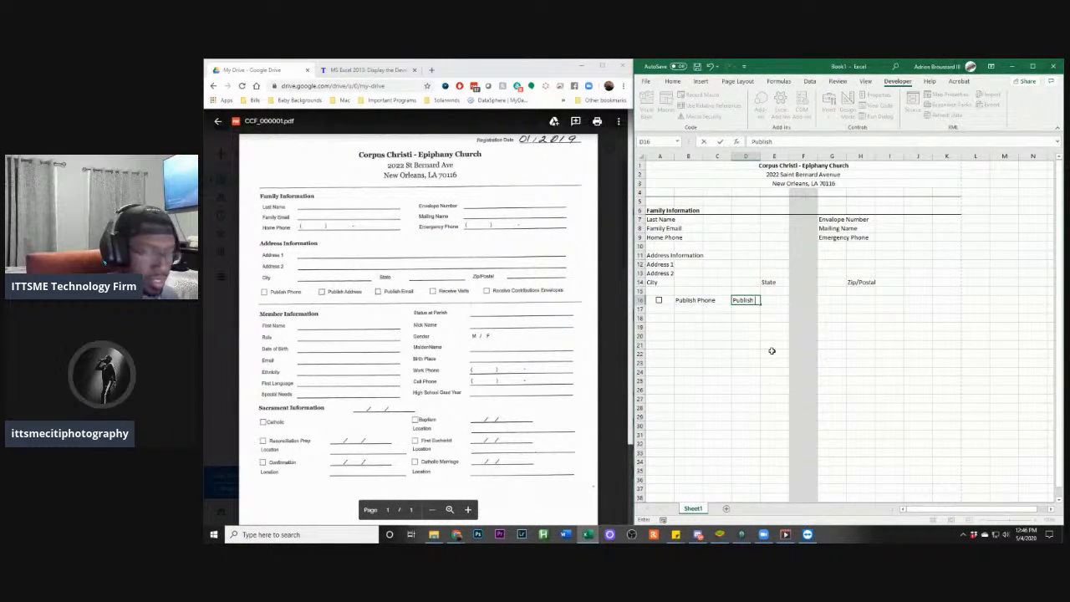
{"action": "type", "text": " Address"}
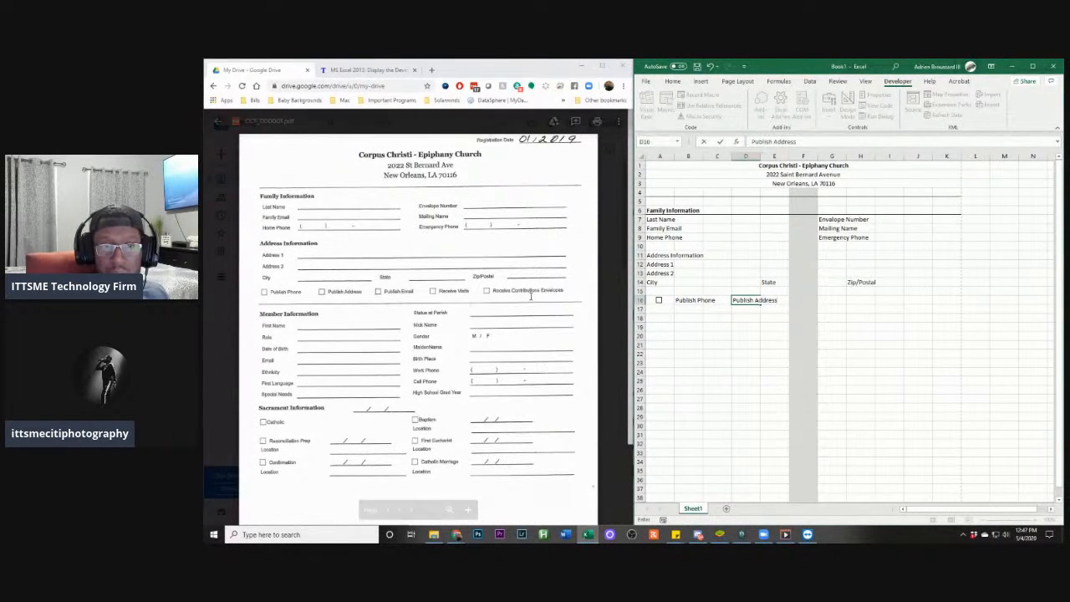
Set the font size of the Publish Phone label in cell B16 to 10
{"action": "left_click", "coordinate": [690, 300]}
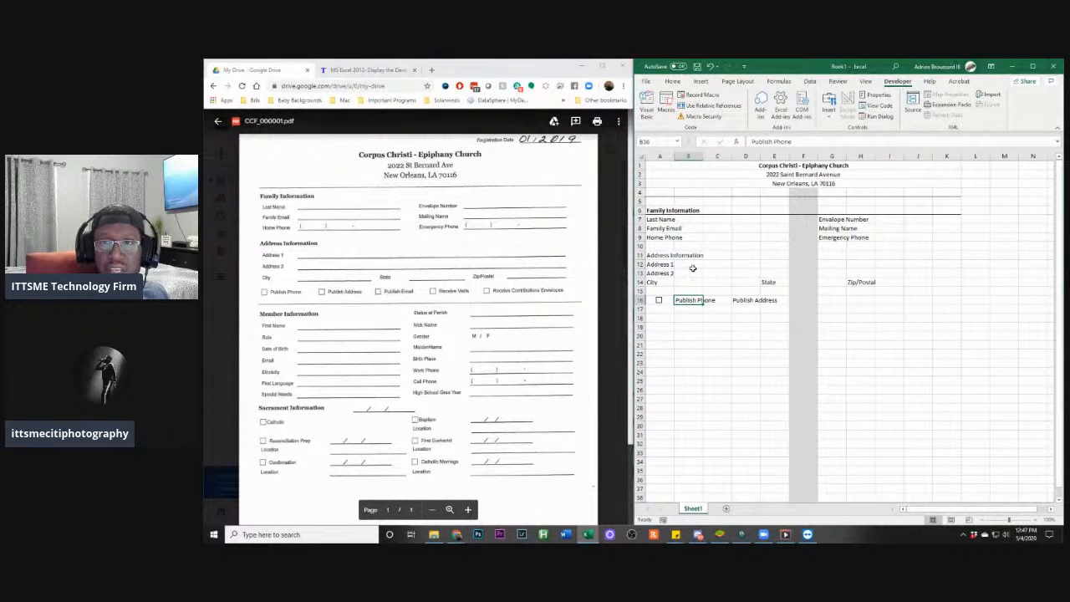
{"action": "left_click", "coordinate": [673, 82]}
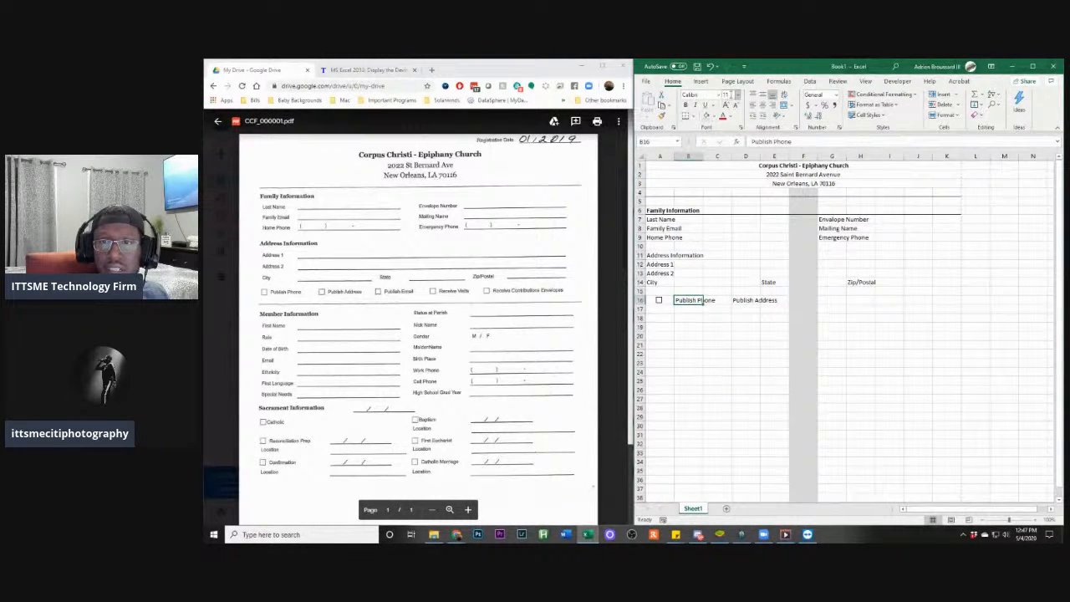
{"action": "left_click", "coordinate": [738, 94]}
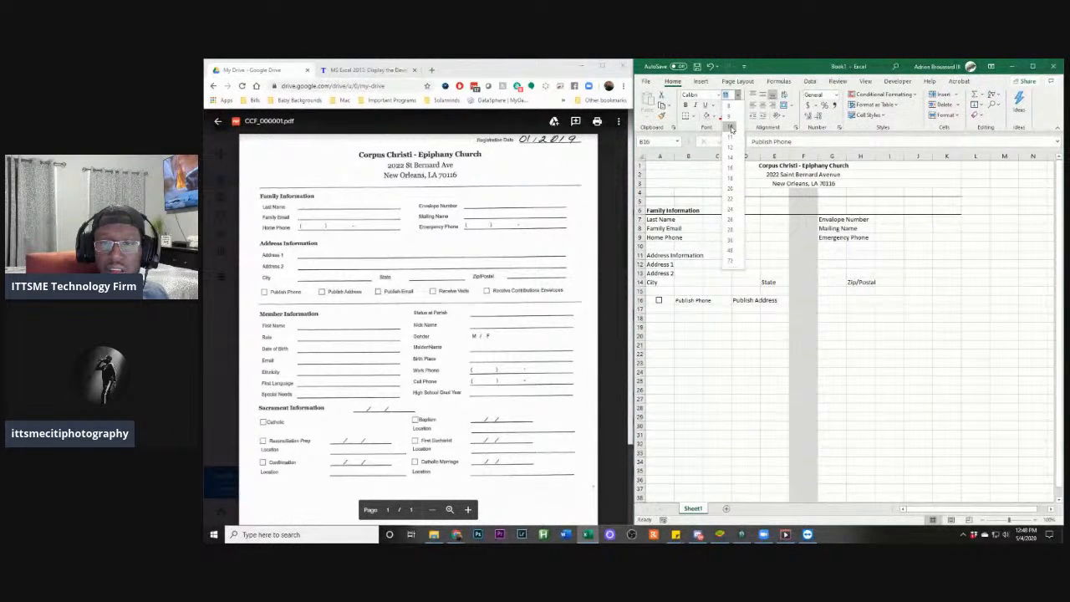
{"action": "left_click", "coordinate": [731, 127]}
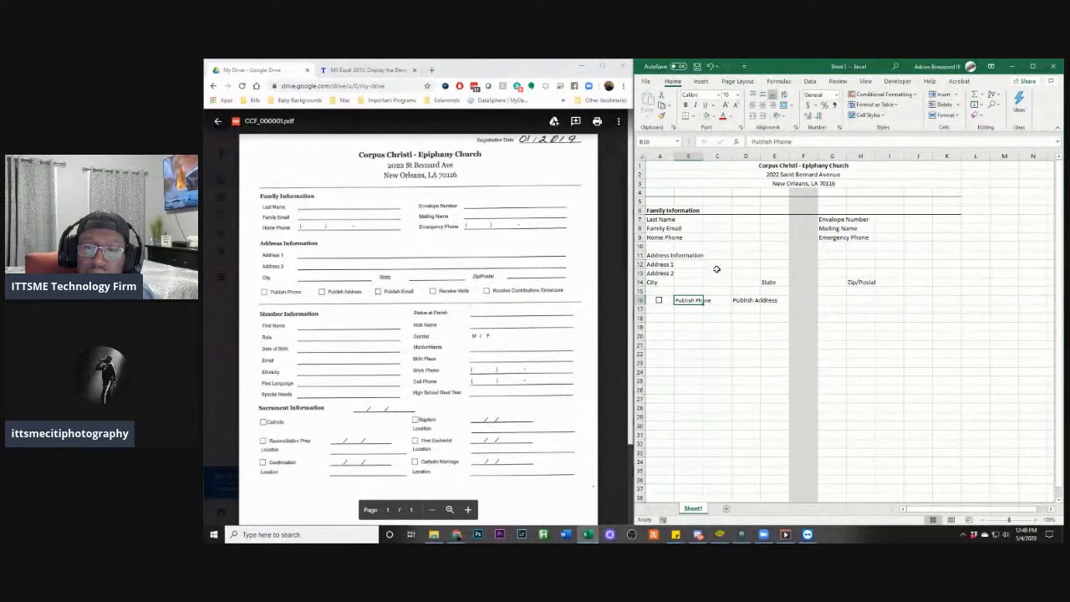
Move the Publish Address label from cell D16 to cell E16
{"action": "left_click", "coordinate": [719, 300]}
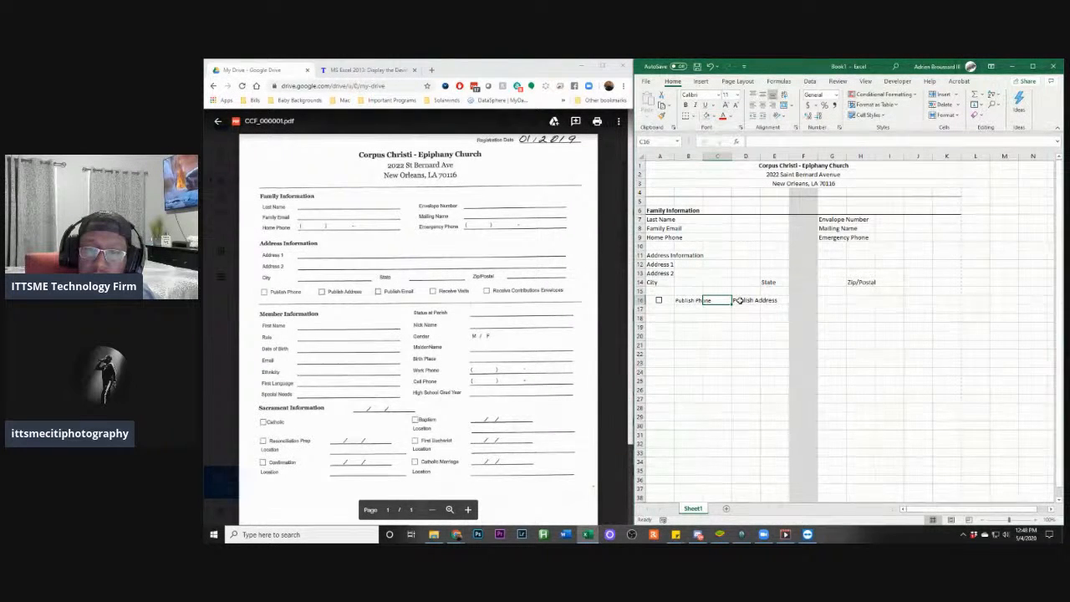
{"action": "left_click", "coordinate": [724, 316]}
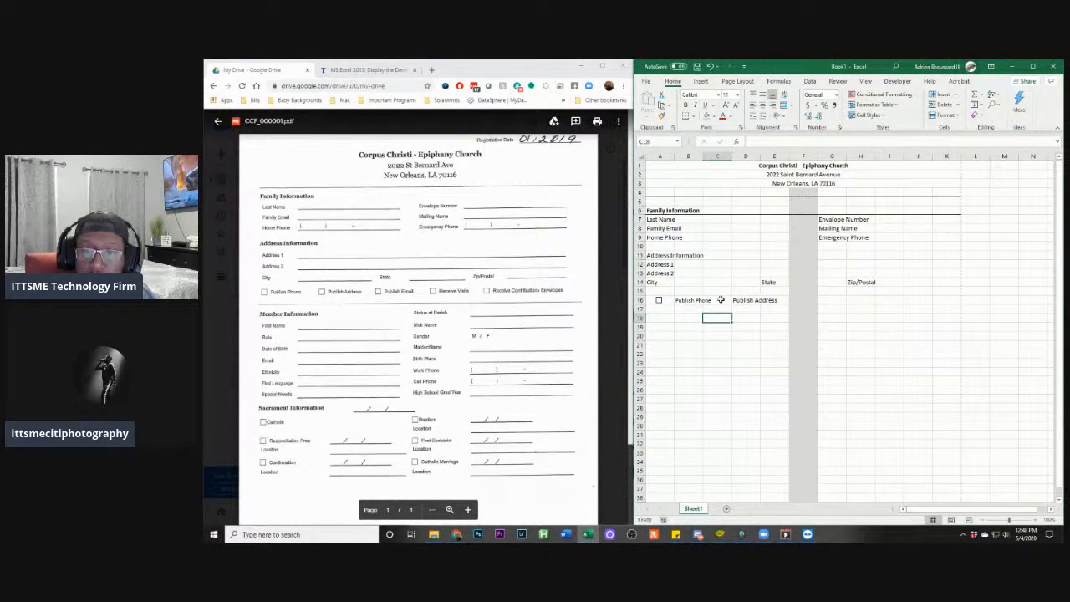
{"action": "left_click", "coordinate": [746, 300]}
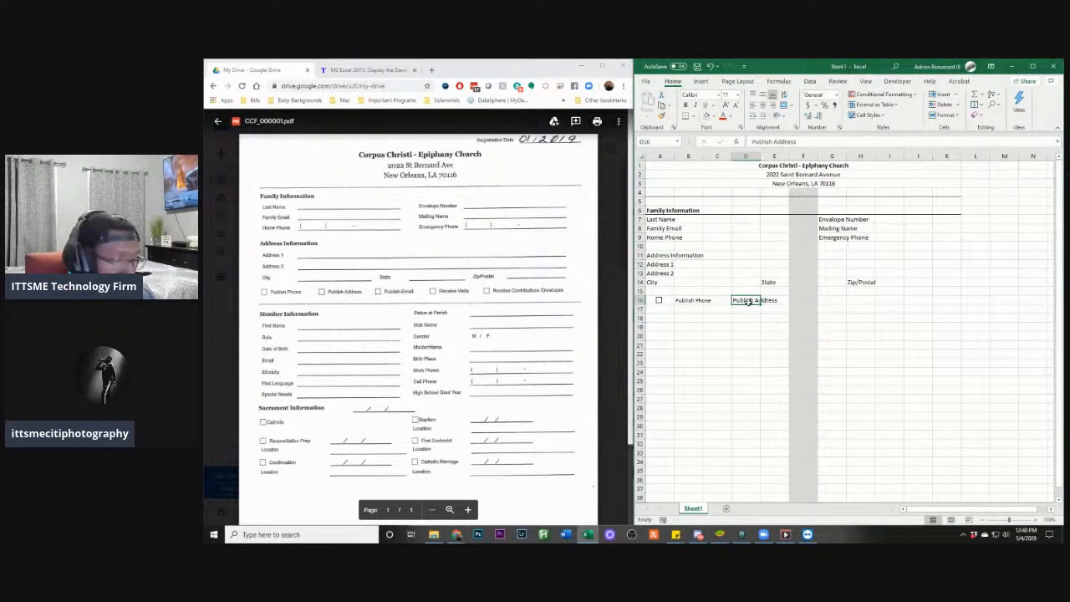
{"action": "key", "text": "ctrl+c"}
{"action": "left_click", "coordinate": [769, 300]}
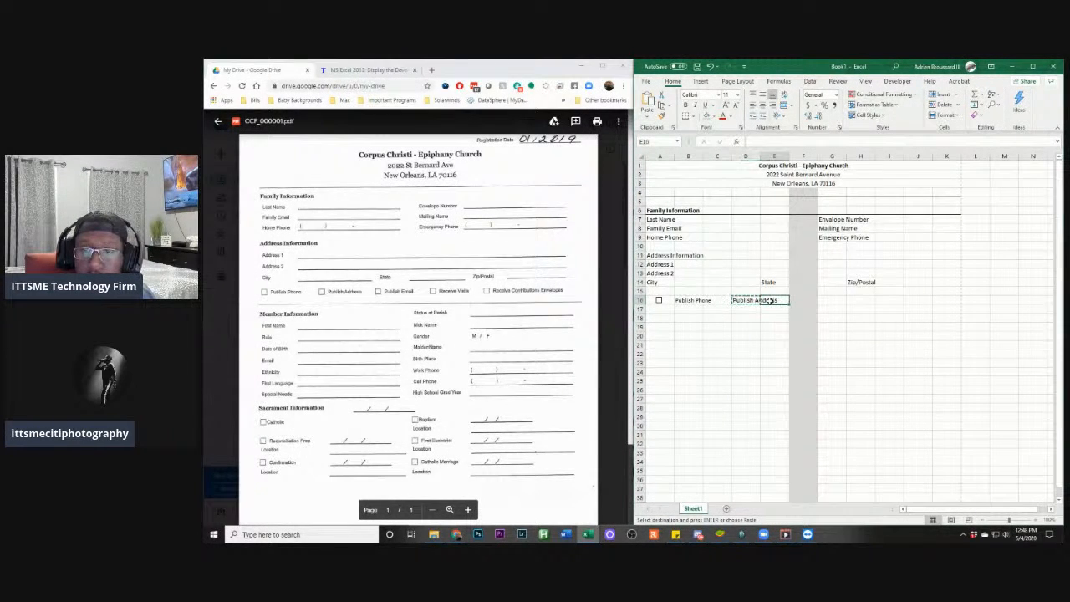
{"action": "key", "text": "Return"}
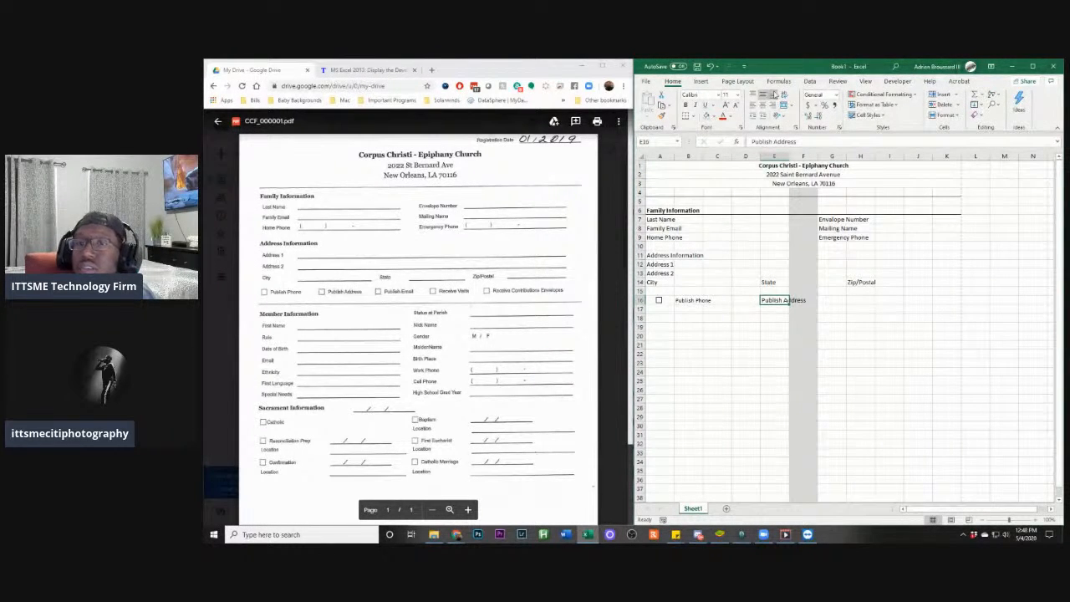
Insert a form-control checkbox in cell D16, in front of the Publish Address label
{"action": "left_click", "coordinate": [897, 81]}
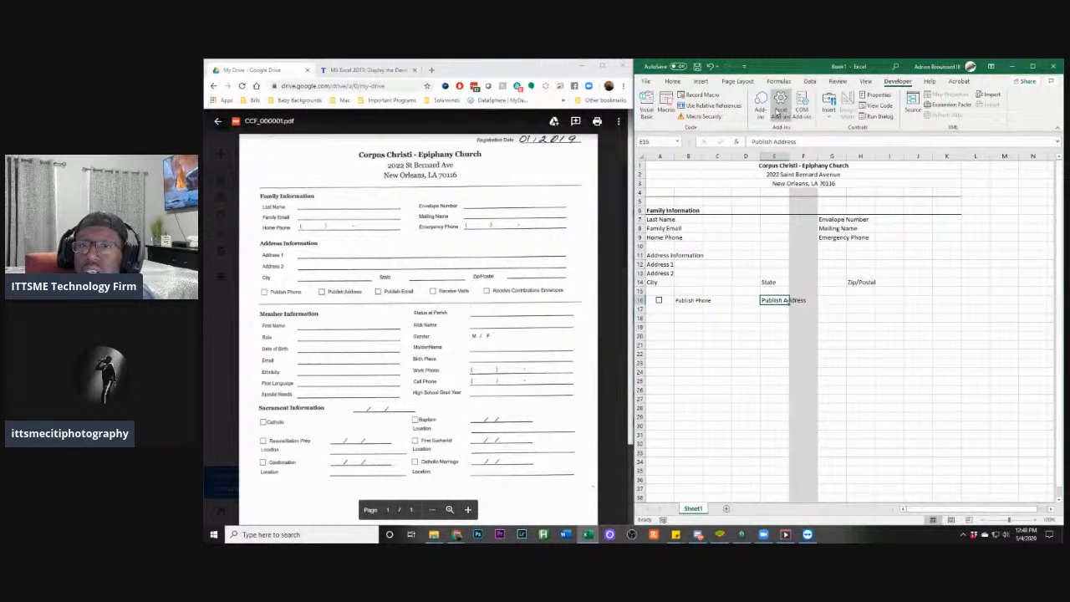
{"action": "left_click", "coordinate": [826, 114]}
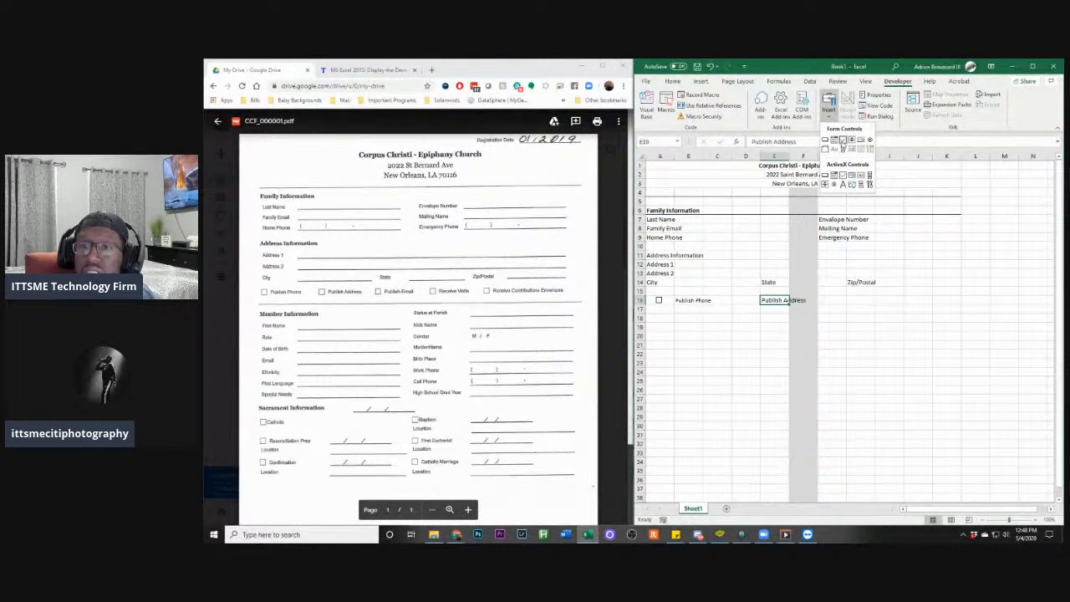
{"action": "left_click", "coordinate": [843, 140]}
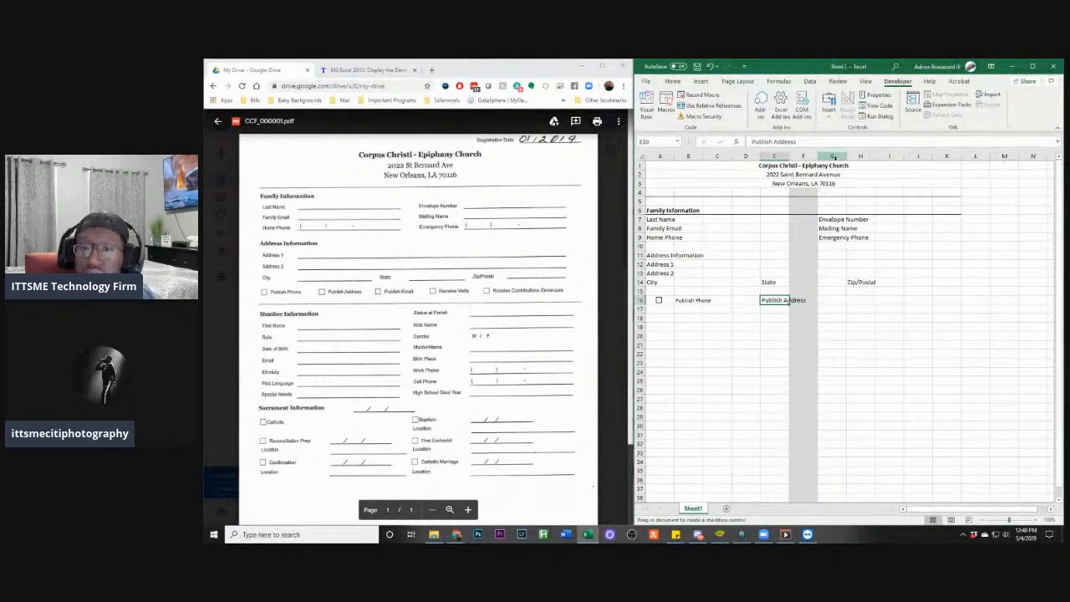
{"action": "left_click", "coordinate": [742, 296]}
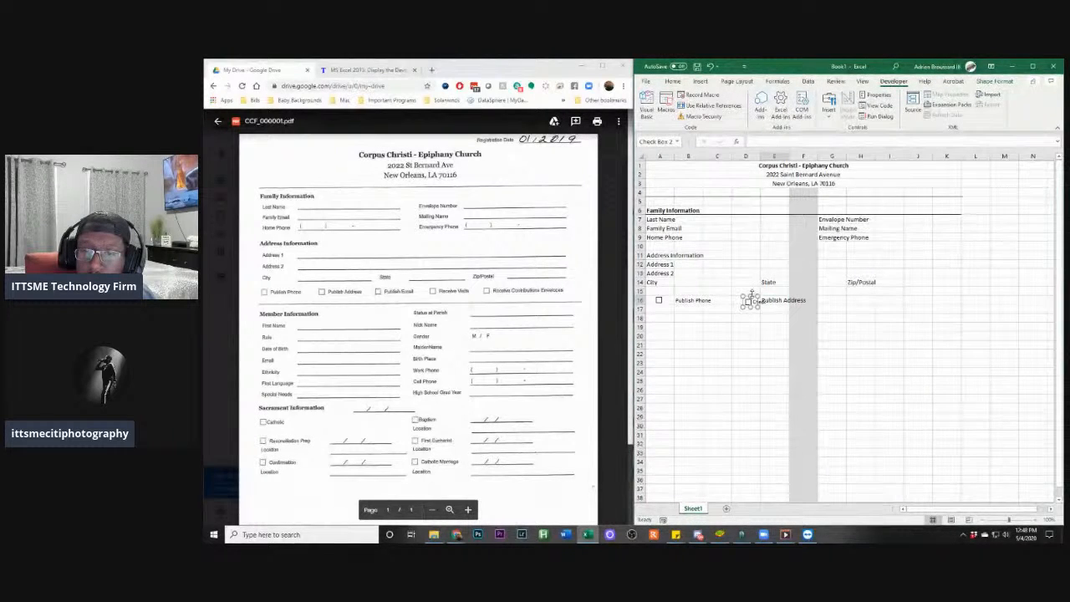
Align the Publish Address checkbox in row 16 with the Publish Phone checkbox and deselect it
{"action": "left_click", "coordinate": [757, 302]}
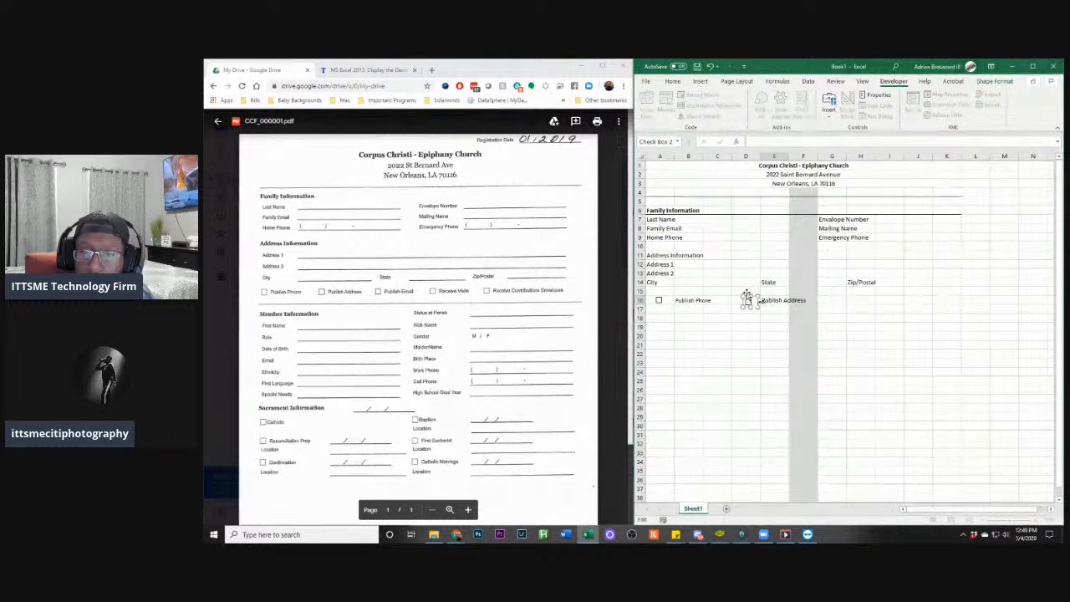
{"action": "left_click", "coordinate": [746, 317]}
{"action": "left_click", "coordinate": [750, 302]}
{"action": "right_click", "coordinate": [751, 304]}
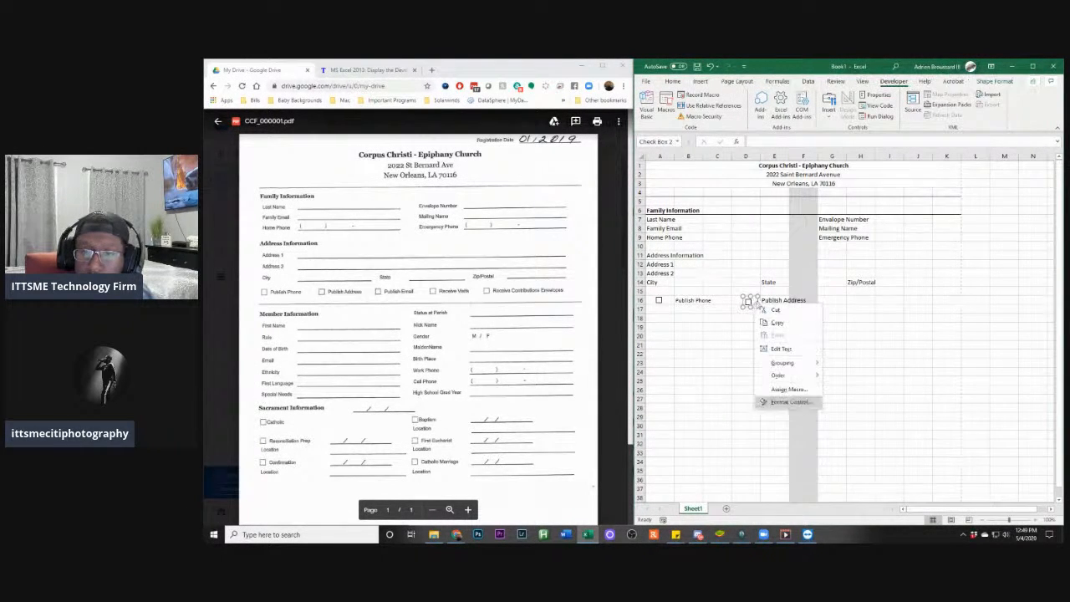
{"action": "left_click", "coordinate": [753, 302]}
{"action": "left_click_drag", "start_coordinate": [753, 301], "coordinate": [754, 298]}
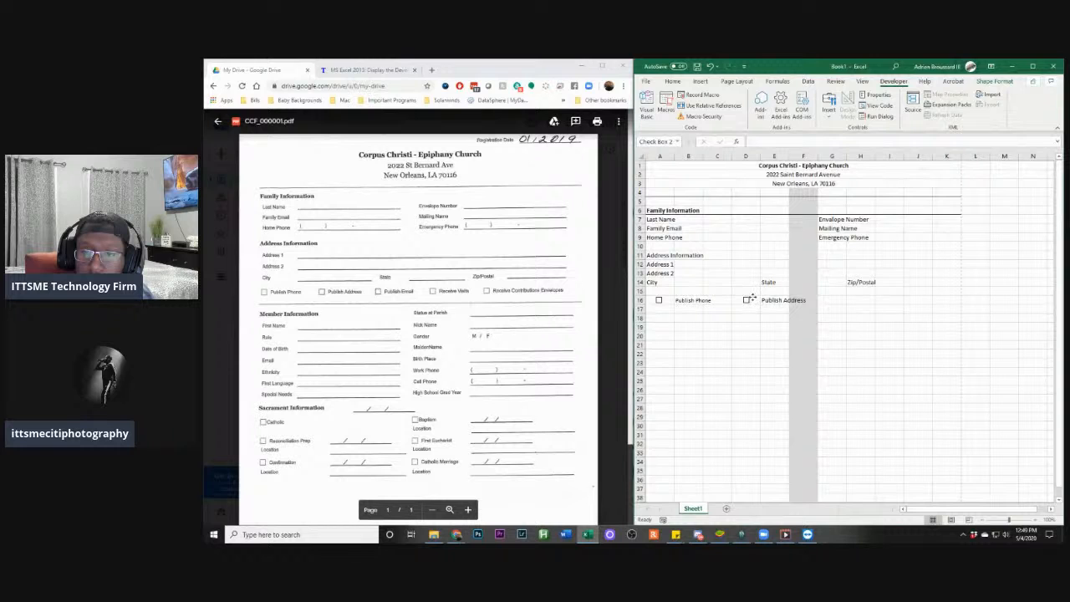
{"action": "left_click", "coordinate": [750, 298]}
{"action": "left_click", "coordinate": [931, 236]}
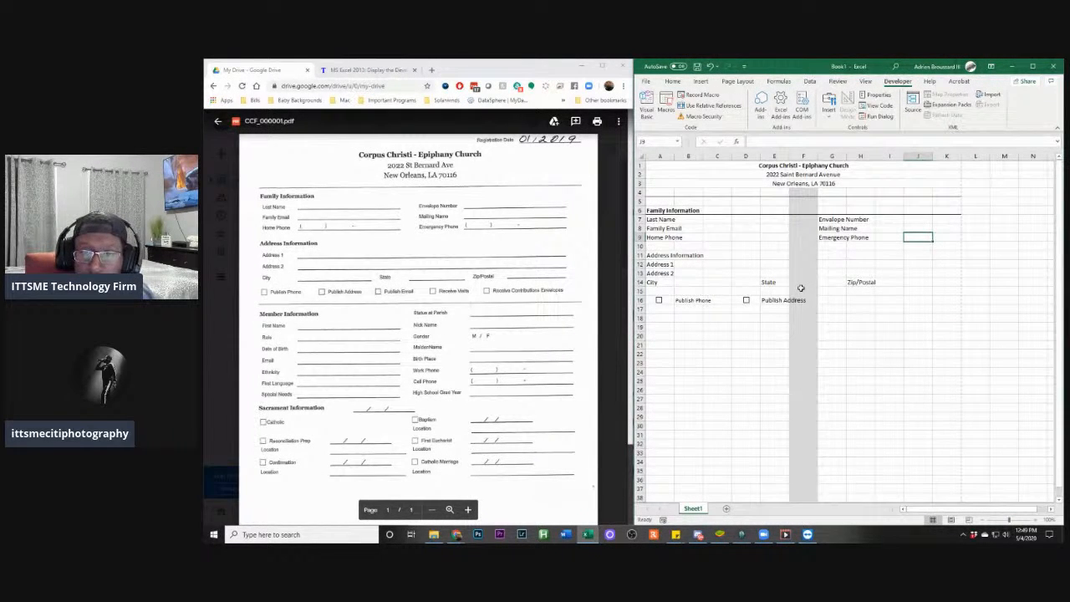
Set the font size of the Publish Phone label in cell B16 to 11
{"action": "left_click", "coordinate": [692, 301]}
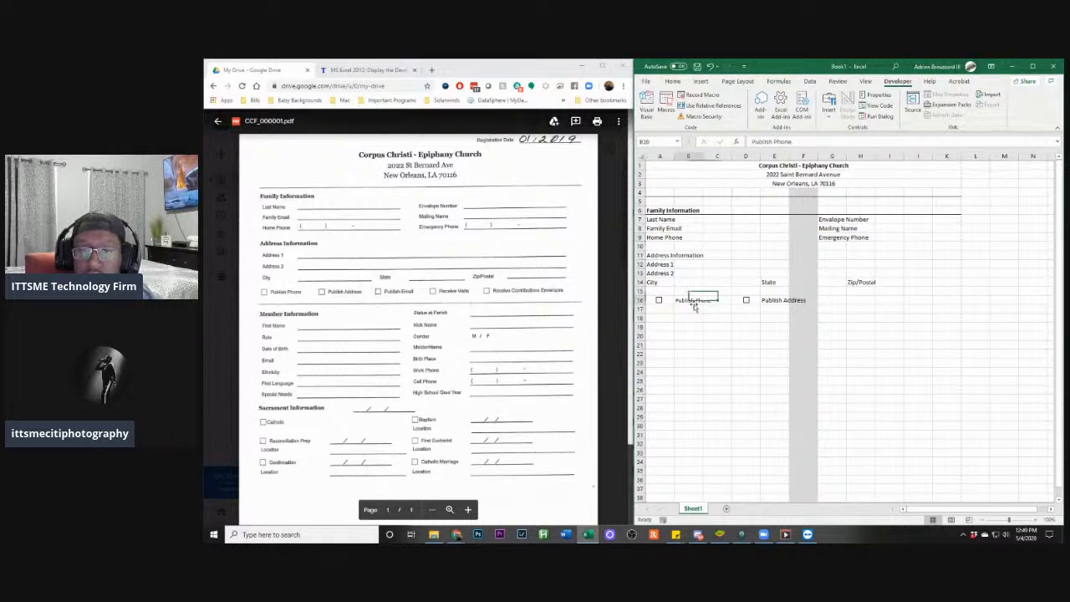
{"action": "left_click", "coordinate": [683, 83]}
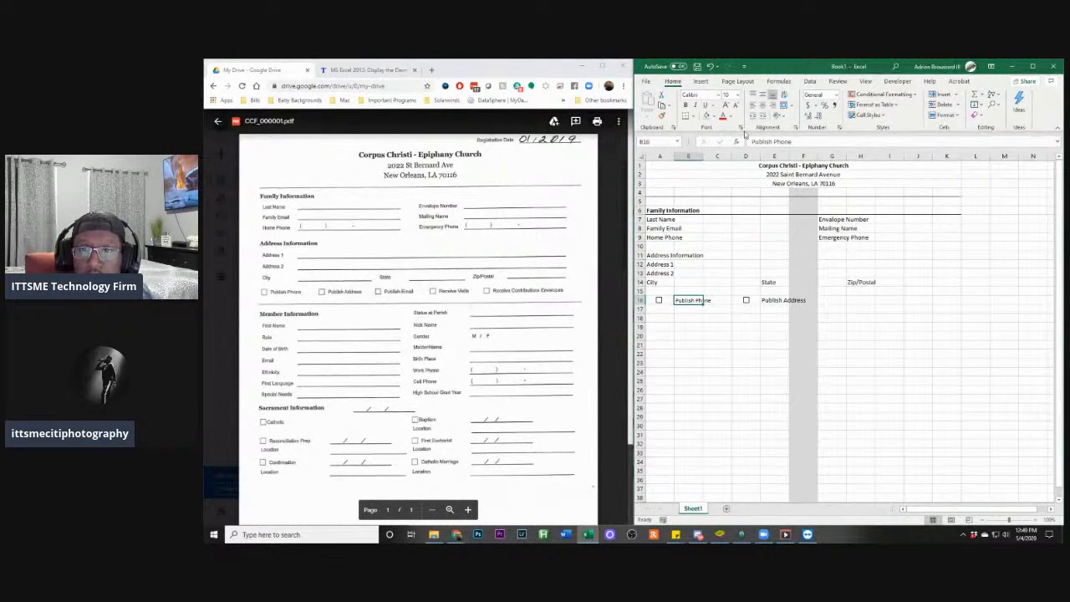
{"action": "left_click", "coordinate": [739, 94]}
{"action": "left_click", "coordinate": [734, 139]}
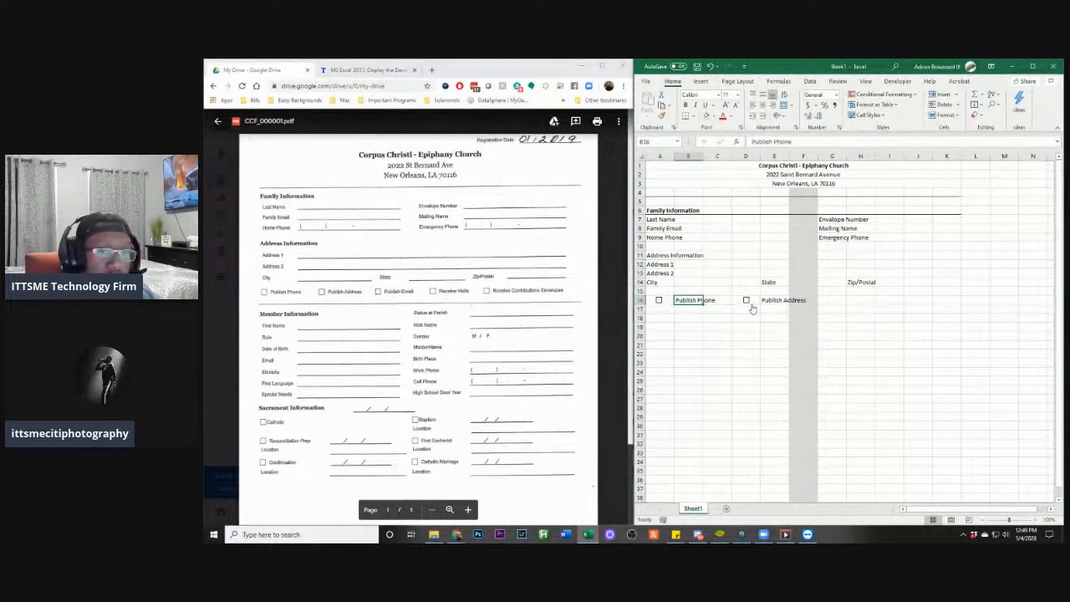
Enter "Publish Email" in cell H16
{"action": "left_click", "coordinate": [861, 299]}
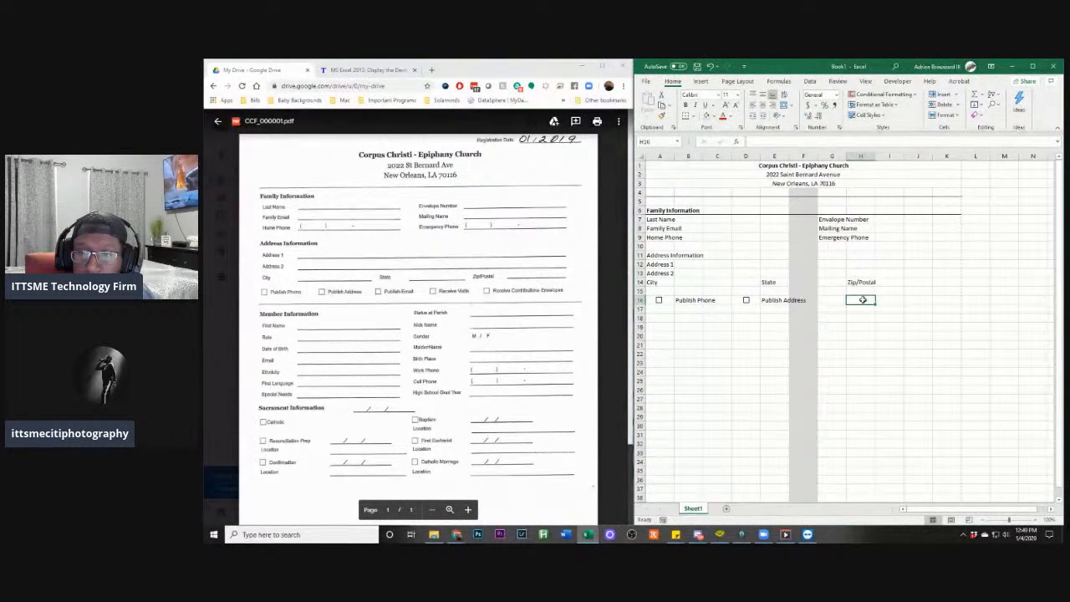
{"action": "type", "text": "P"}
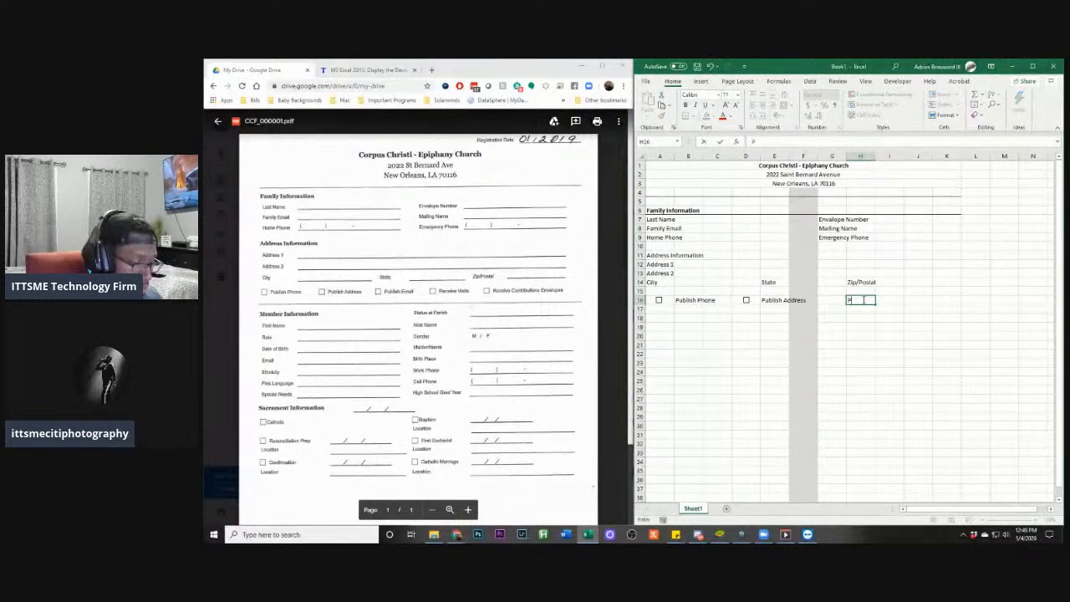
{"action": "type", "text": "ublish"}
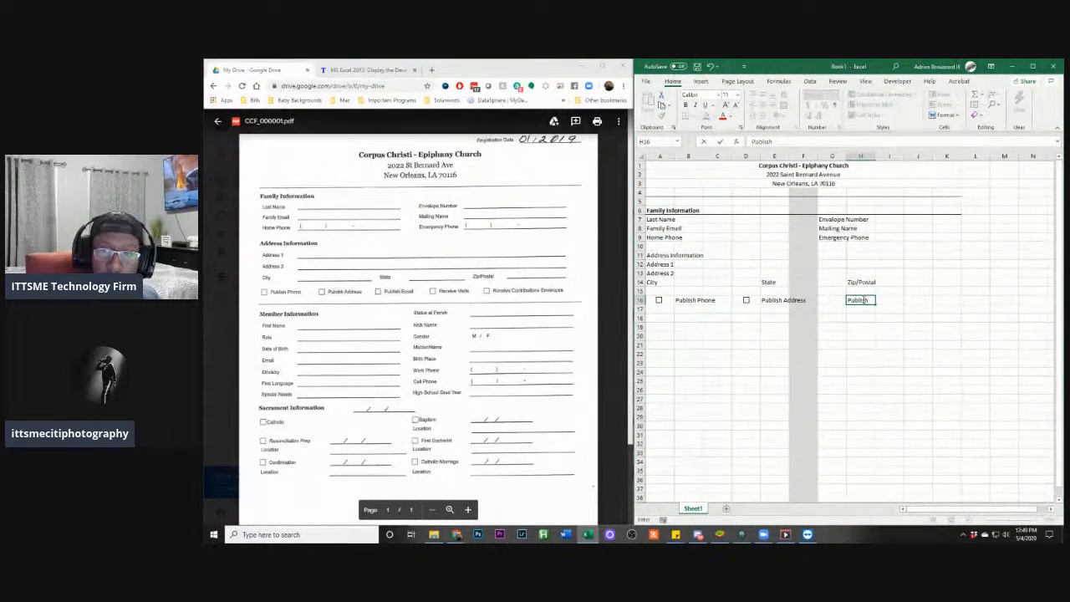
{"action": "type", "text": "Email"}
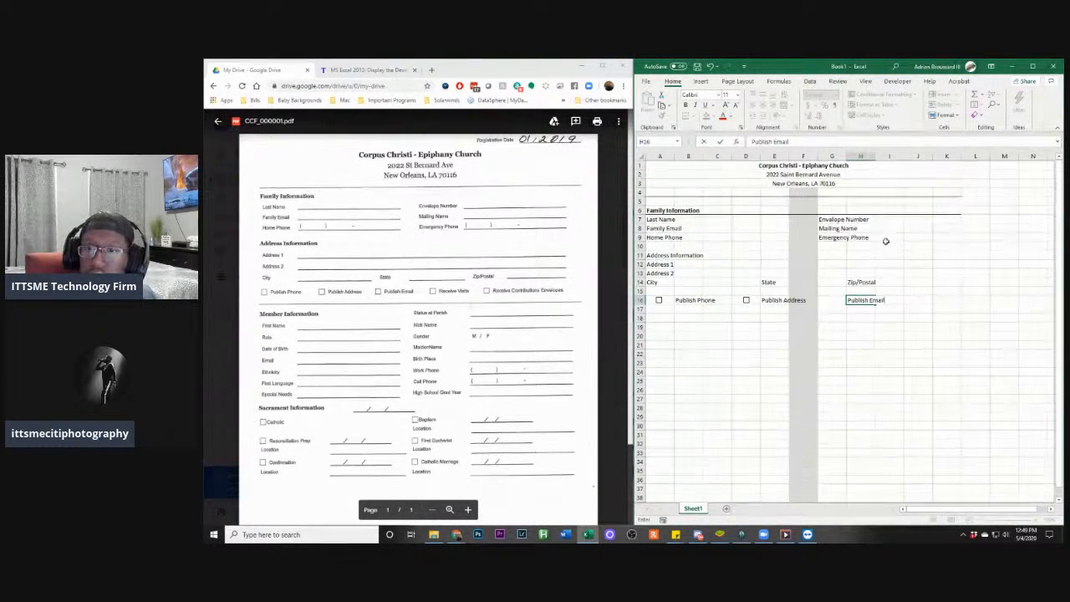
{"action": "left_click", "coordinate": [834, 300]}
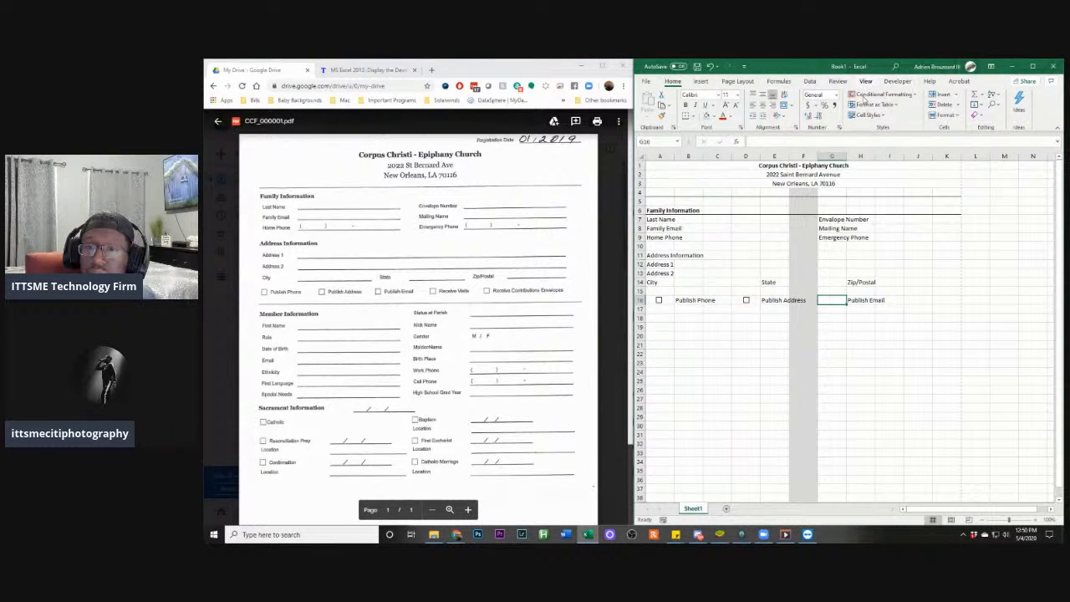
Copy the Publish Address checkbox and paste it at cell G16, in front of the Publish Email label
{"action": "left_click", "coordinate": [747, 300]}
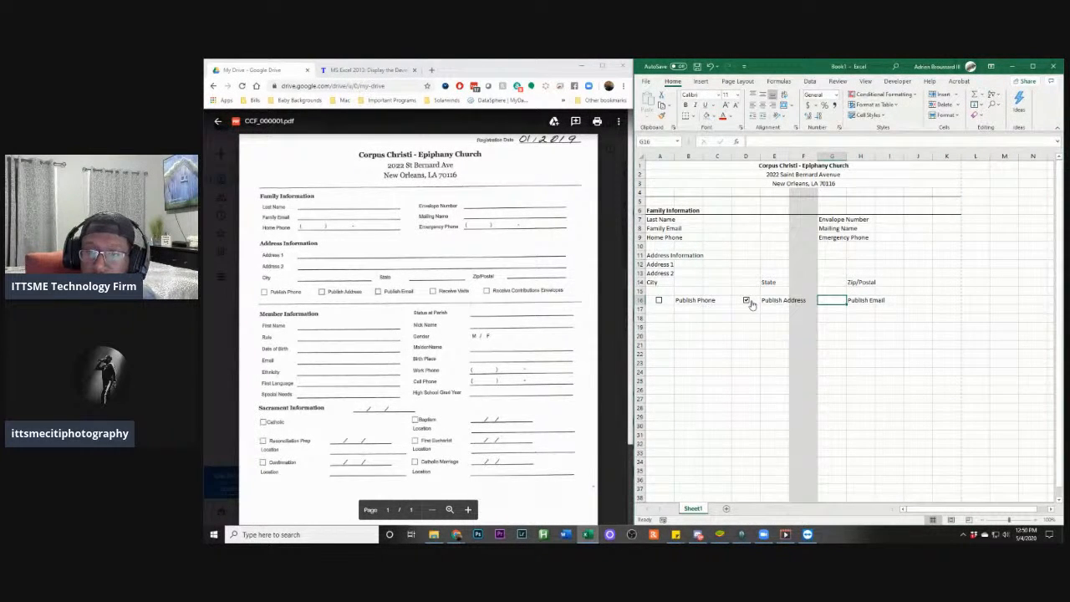
{"action": "right_click", "coordinate": [749, 301]}
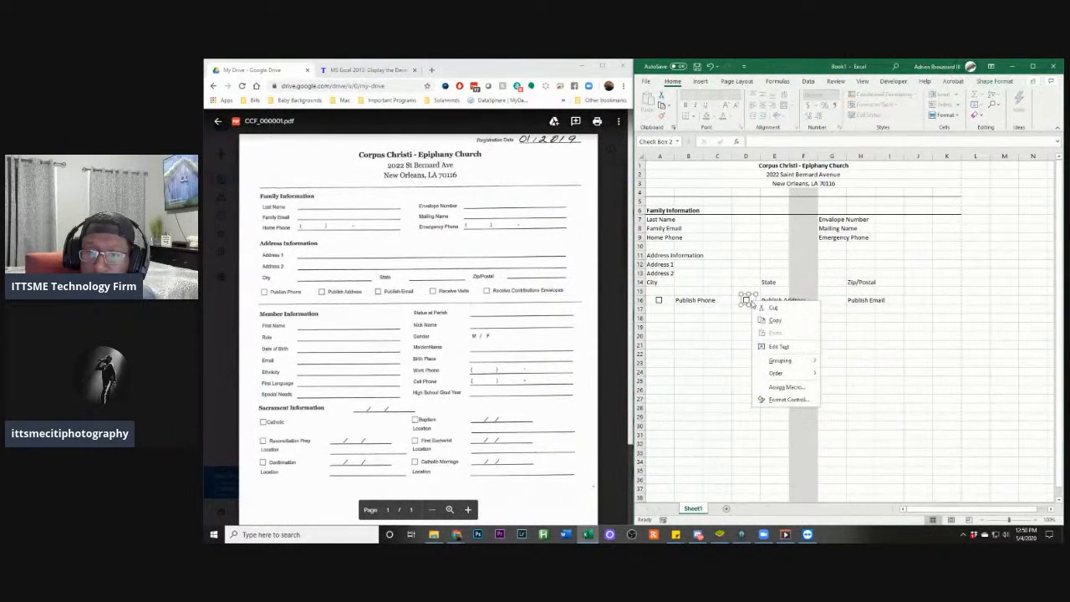
{"action": "left_click", "coordinate": [775, 321]}
{"action": "right_click", "coordinate": [825, 299]}
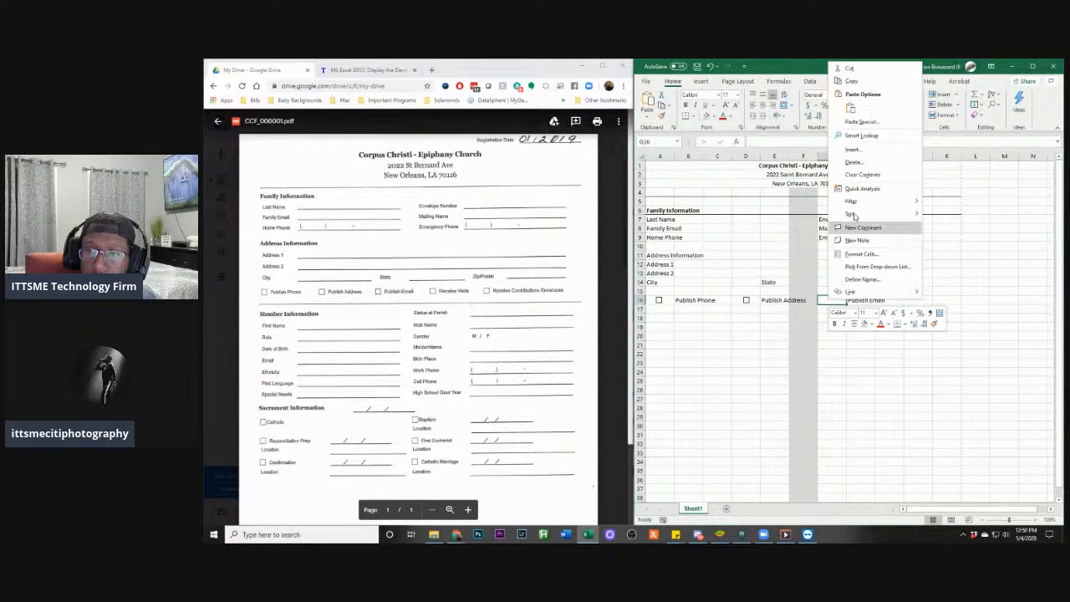
{"action": "left_click", "coordinate": [852, 108]}
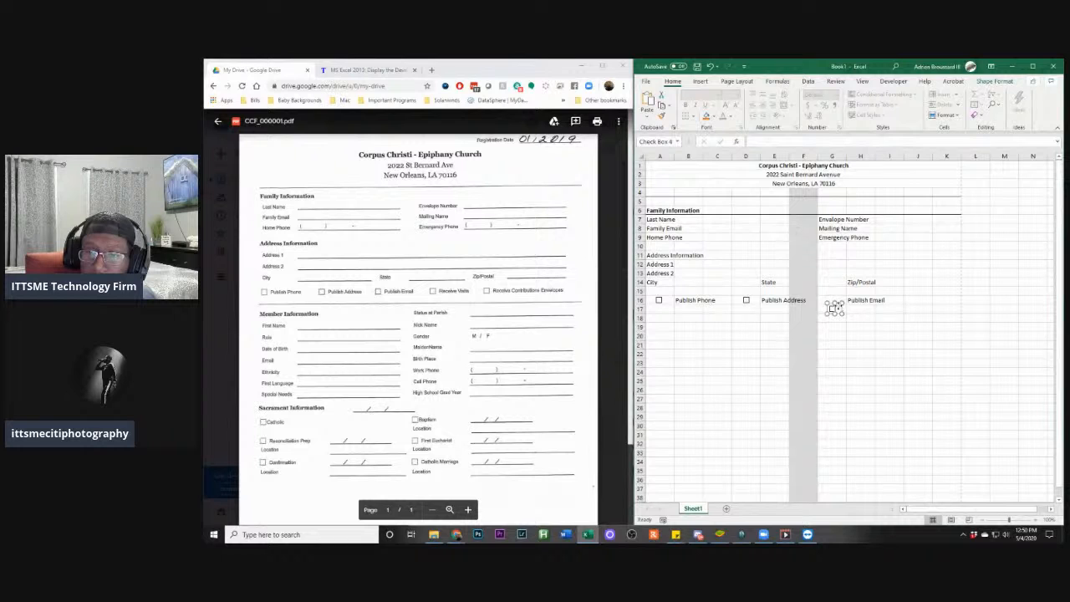
Align the pasted checkbox within row 16 beside the Publish Email label and deselect it
{"action": "left_click_drag", "start_coordinate": [838, 296], "coordinate": [836, 297]}
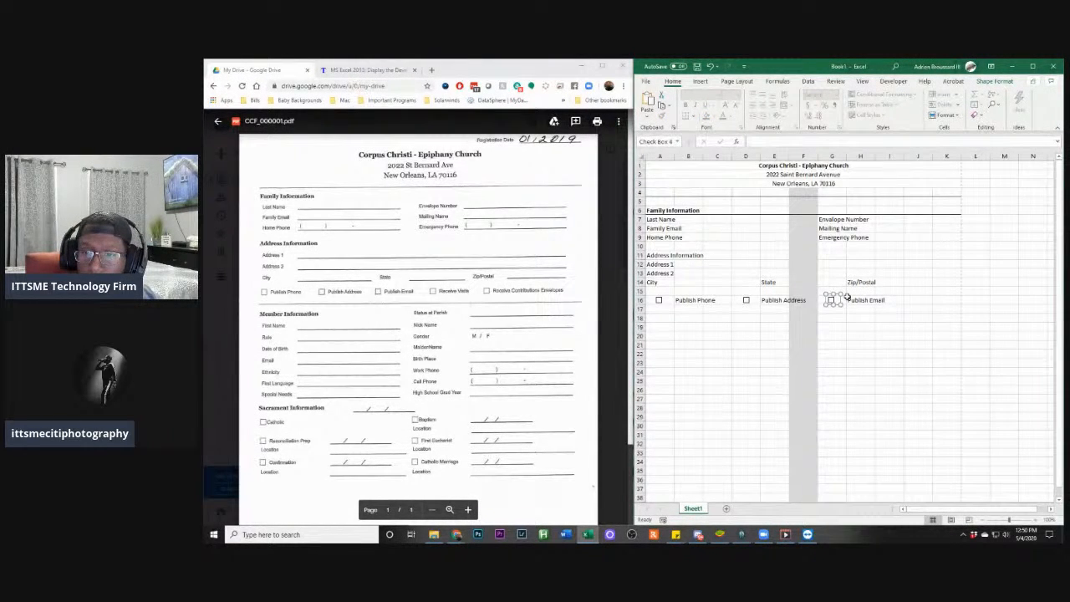
{"action": "left_click", "coordinate": [851, 326]}
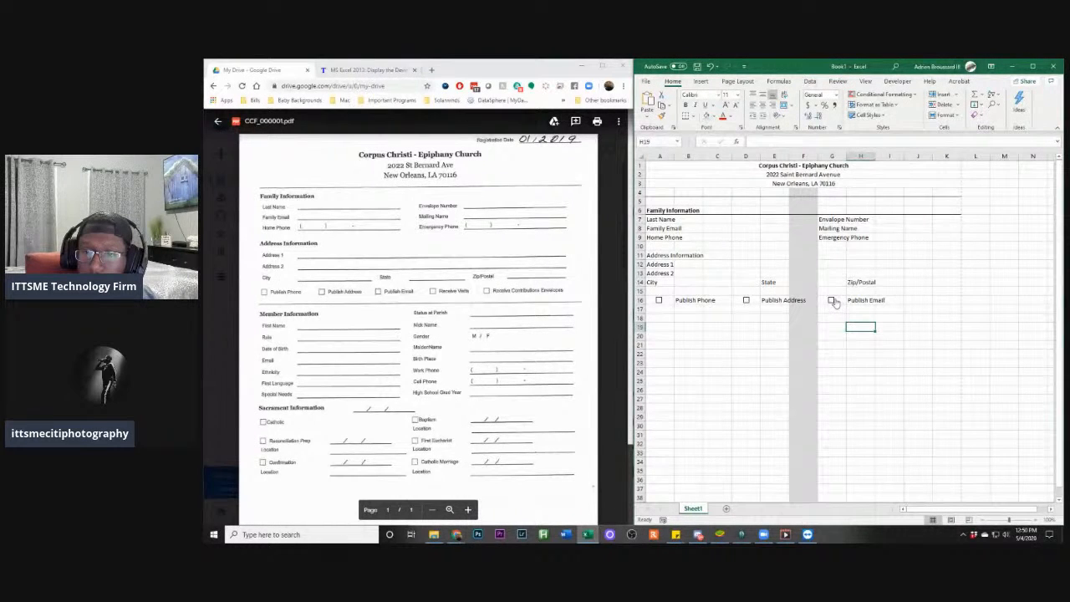
{"action": "right_click", "coordinate": [831, 299]}
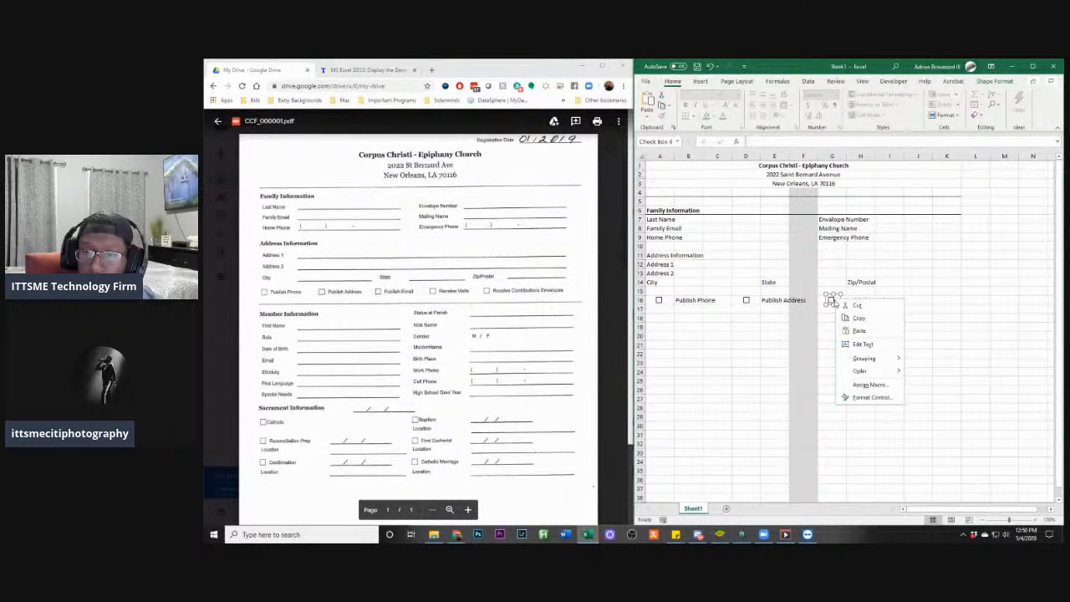
{"action": "key", "text": "Escape"}
{"action": "left_click", "coordinate": [831, 335]}
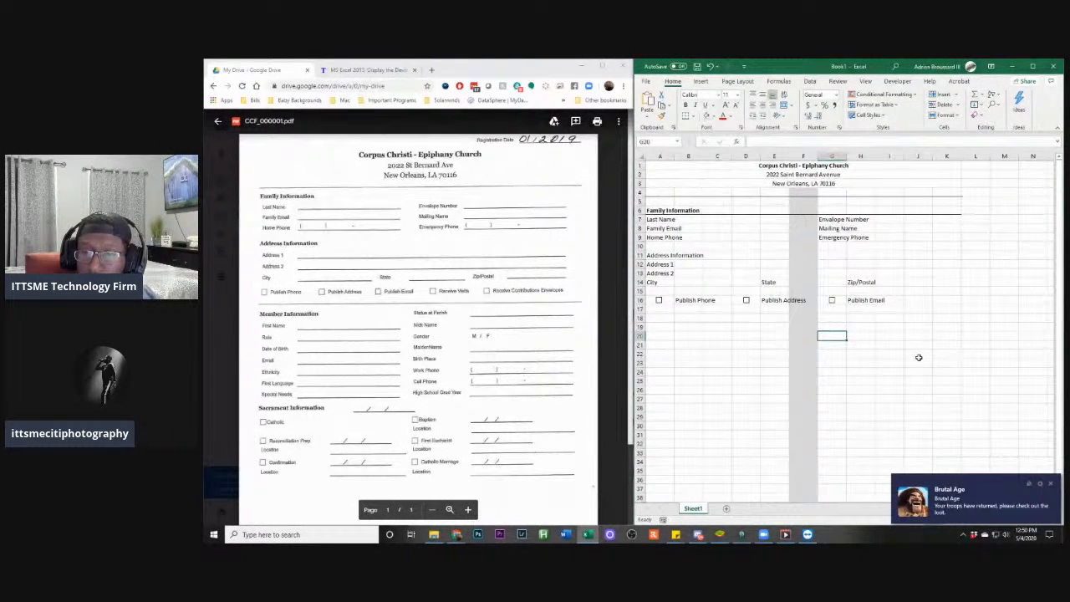
{"action": "left_click", "coordinate": [1051, 483]}
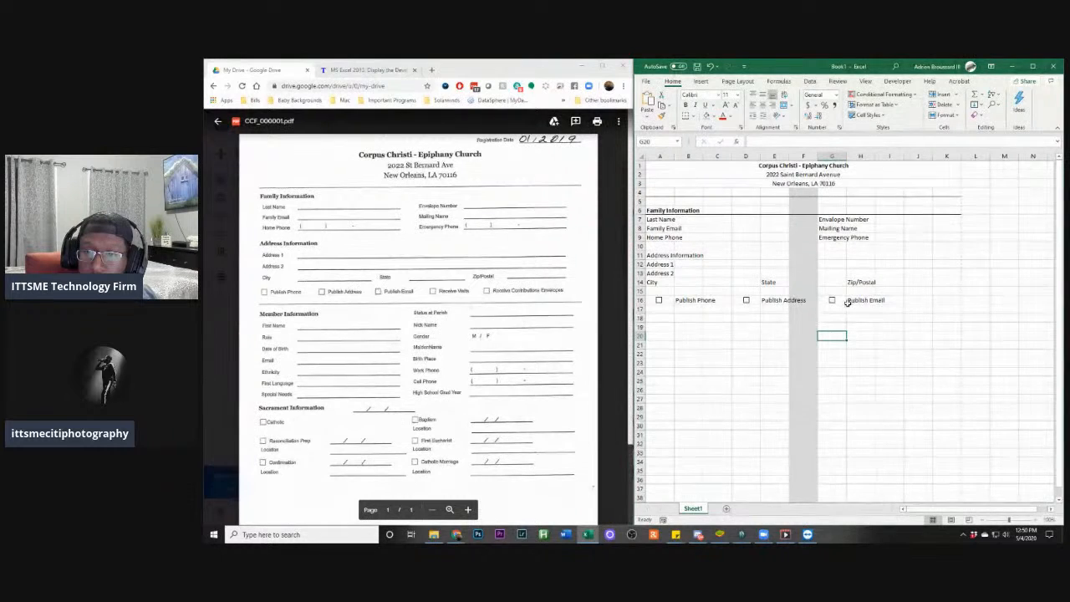
Paste another copy of the checkbox at cell A17, below the Publish Phone checkbox
{"action": "left_click", "coordinate": [659, 311]}
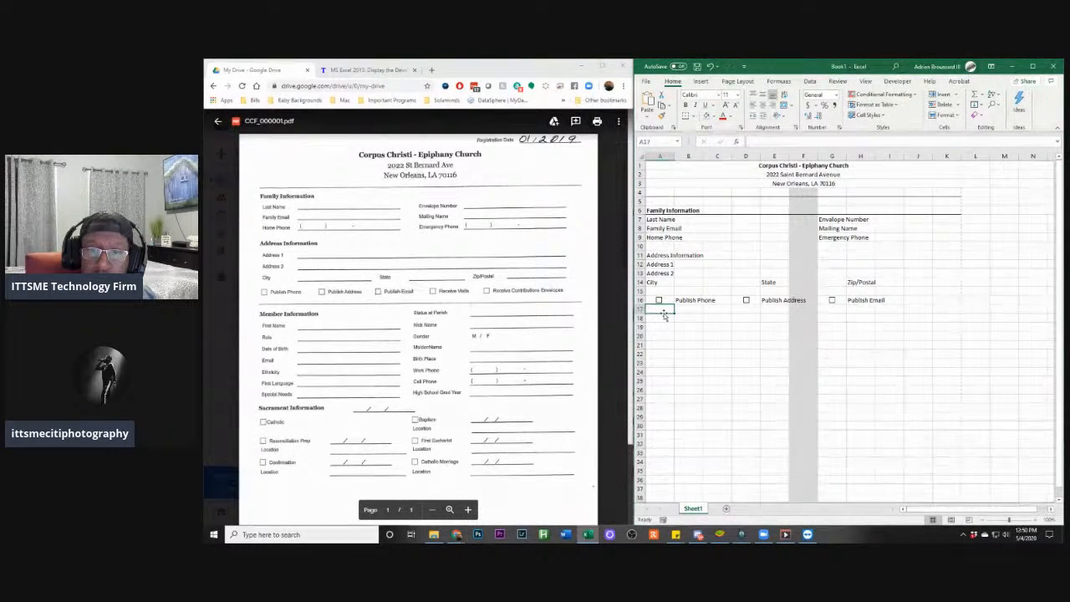
{"action": "right_click", "coordinate": [670, 299]}
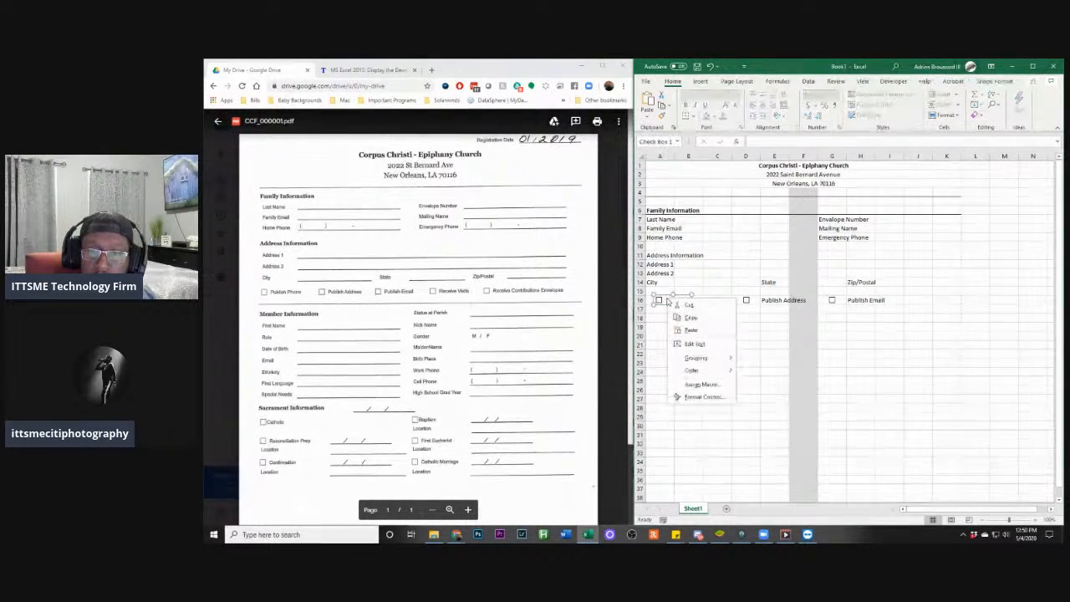
{"action": "right_click", "coordinate": [658, 314]}
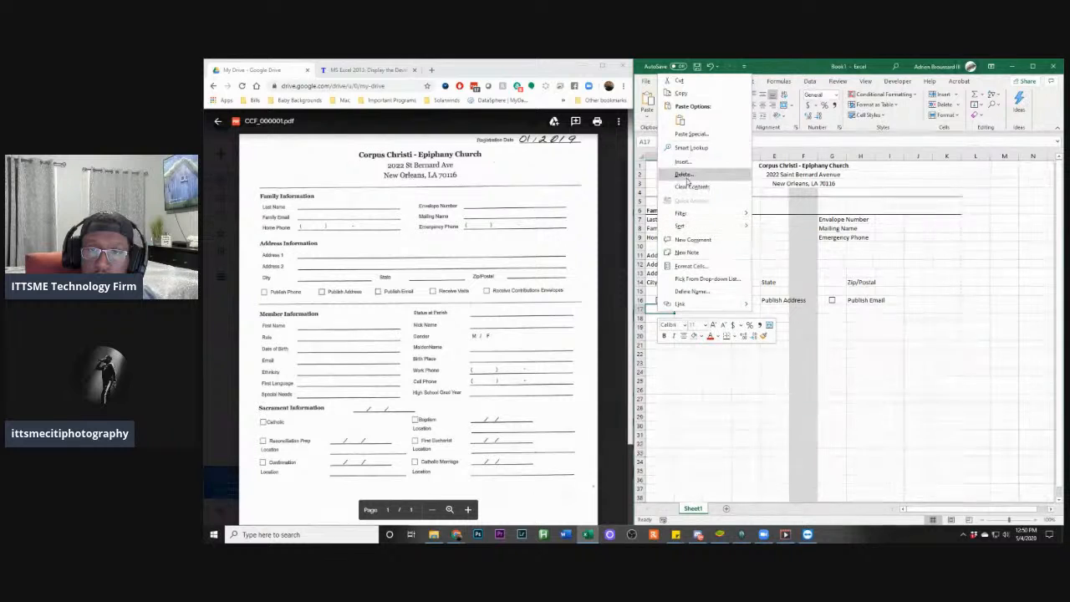
{"action": "left_click", "coordinate": [681, 121]}
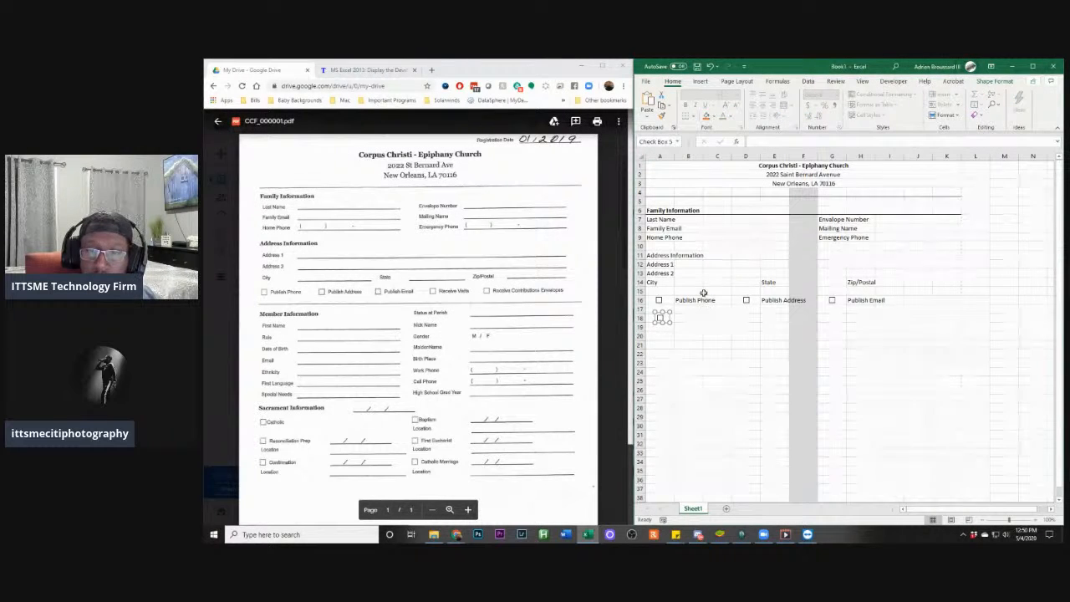
Move the new checkbox copy up into row 16, over the existing Publish Phone checkbox
{"action": "key", "text": "Up"}
{"action": "key", "text": "Up"}
{"action": "key", "text": "Up"}
{"action": "key", "text": "Up"}
{"action": "key", "text": "Up"}
{"action": "key", "text": "Up"}
{"action": "key", "text": "Up"}
{"action": "key", "text": "Up"}
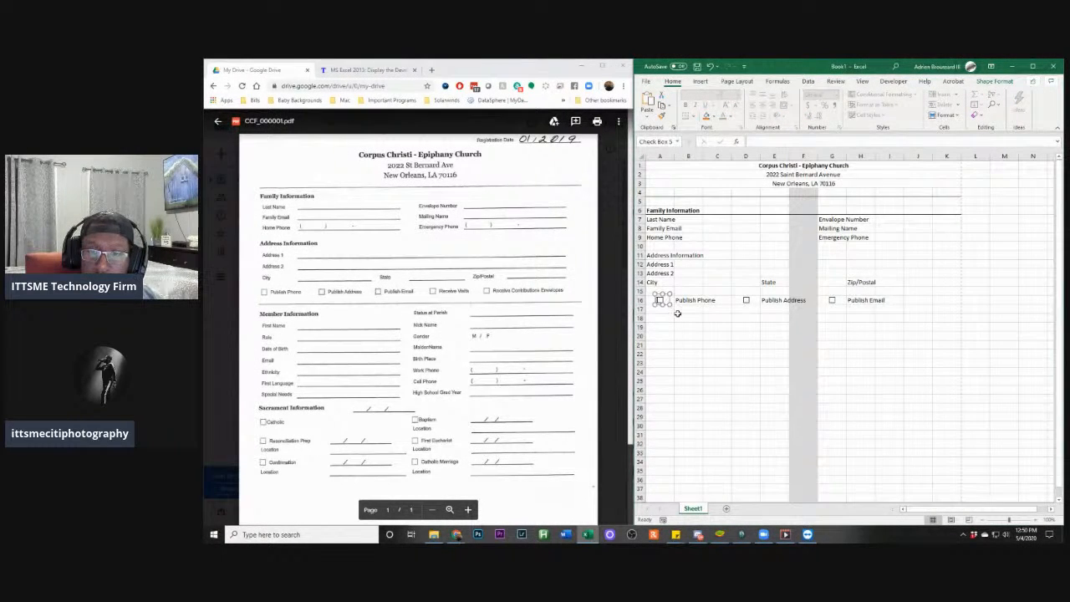
Move the selected checkbox copy into row 17 and line it up directly under the Publish Phone checkbox
{"action": "key", "text": "Left"}
{"action": "key", "text": "Left"}
{"action": "key", "text": "Left"}
{"action": "key", "text": "Down"}
{"action": "key", "text": "Down"}
{"action": "key", "text": "Down"}
{"action": "key", "text": "Down"}
{"action": "key", "text": "Down"}
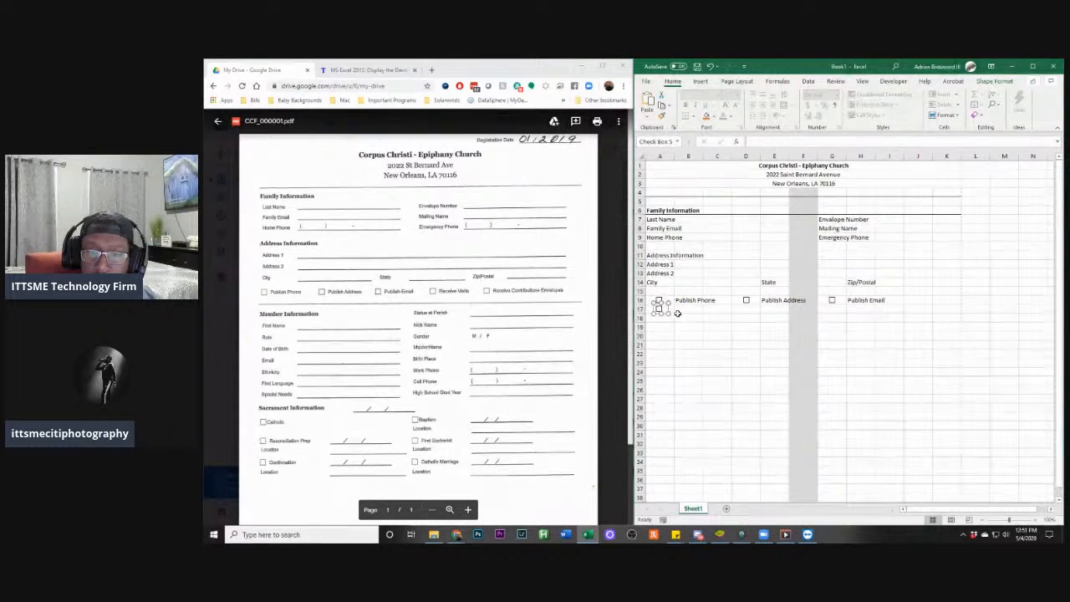
Paste another copy of the checkbox at cell D17, below the Publish Address checkbox
{"action": "left_click", "coordinate": [746, 311]}
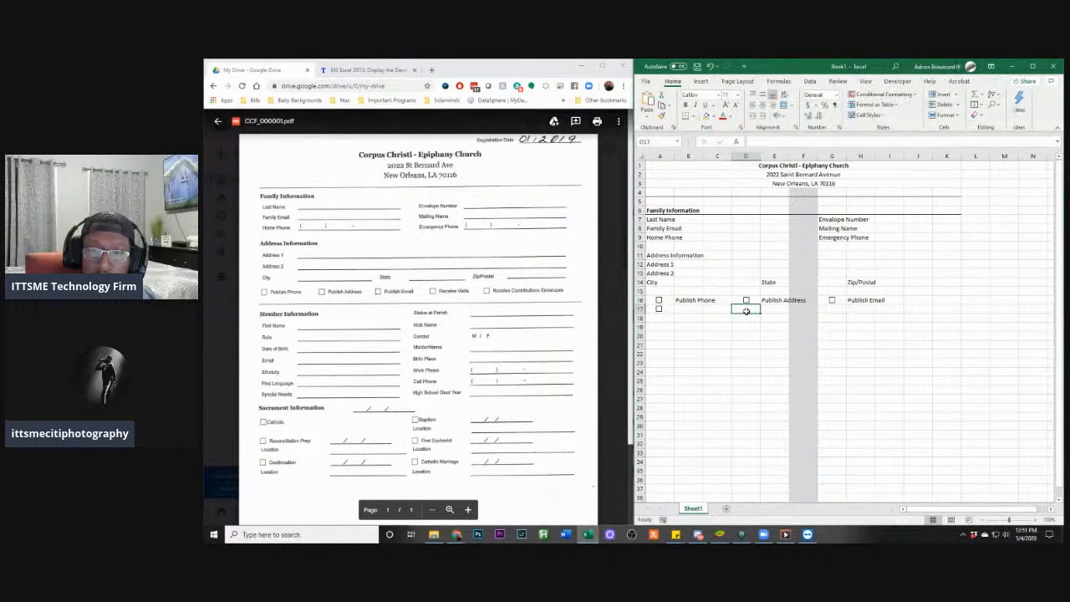
{"action": "right_click", "coordinate": [745, 311]}
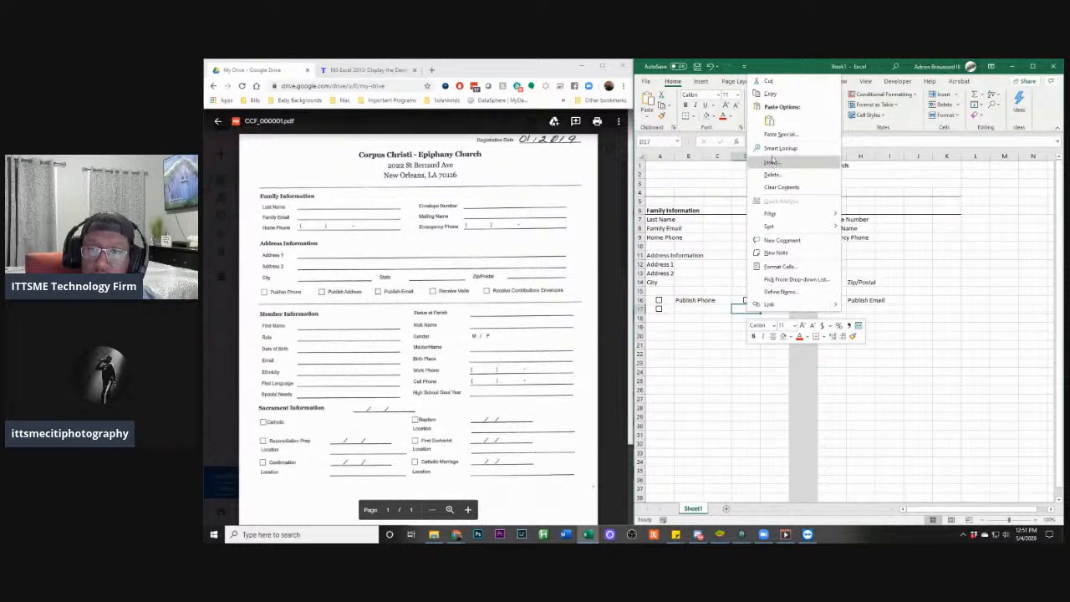
{"action": "left_click", "coordinate": [770, 122]}
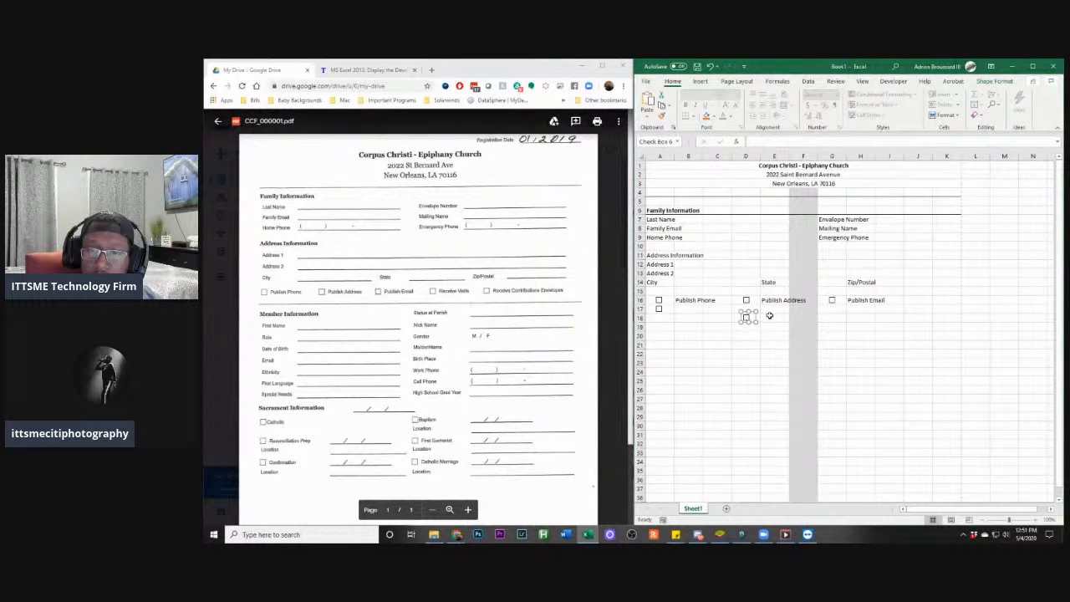
Align the pasted checkbox in row 17 directly under the Publish Address checkbox and deselect it
{"action": "key", "text": "Up"}
{"action": "key", "text": "Up"}
{"action": "key", "text": "Up"}
{"action": "key", "text": "Up"}
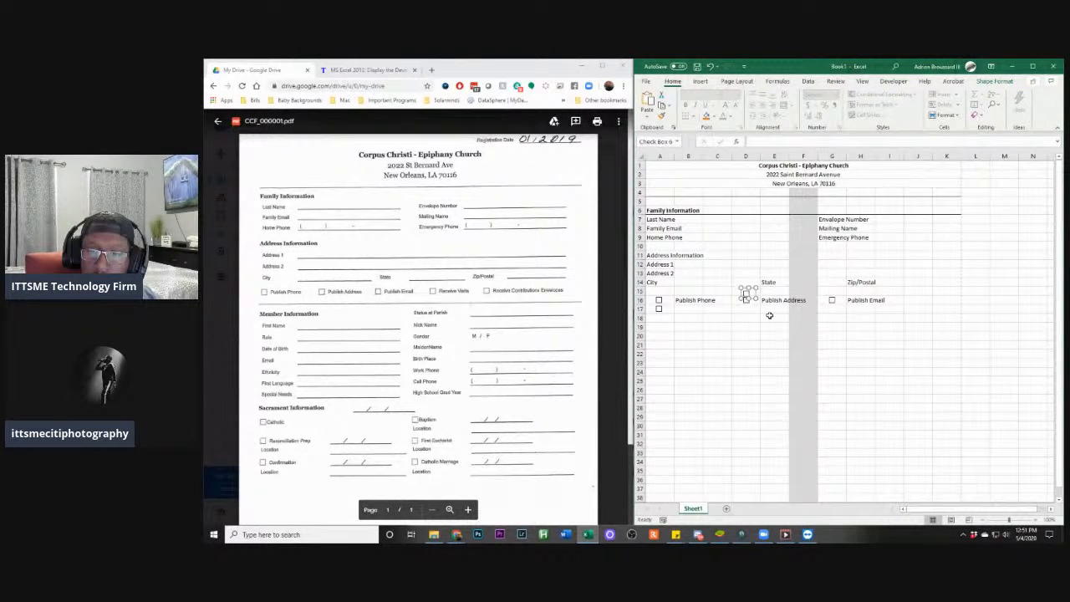
{"action": "key", "text": "Down"}
{"action": "key", "text": "Down"}
{"action": "key", "text": "Down"}
{"action": "key", "text": "Down"}
{"action": "key", "text": "Down"}
{"action": "key", "text": "Down"}
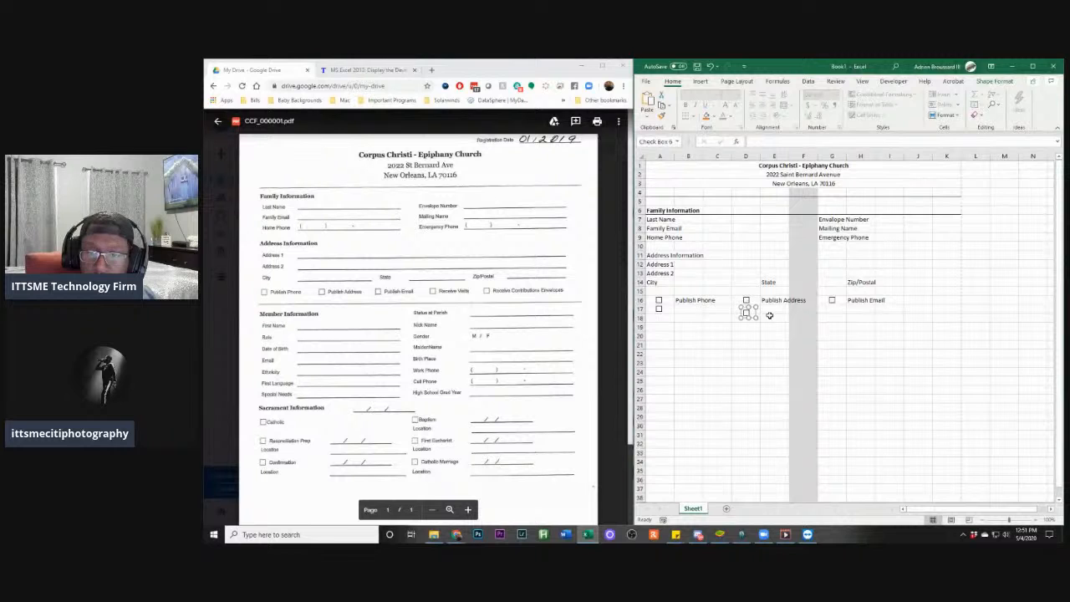
{"action": "key", "text": "Up"}
{"action": "key", "text": "Up"}
{"action": "key", "text": "Up"}
{"action": "key", "text": "Up"}
{"action": "key", "text": "Up"}
{"action": "key", "text": "Up"}
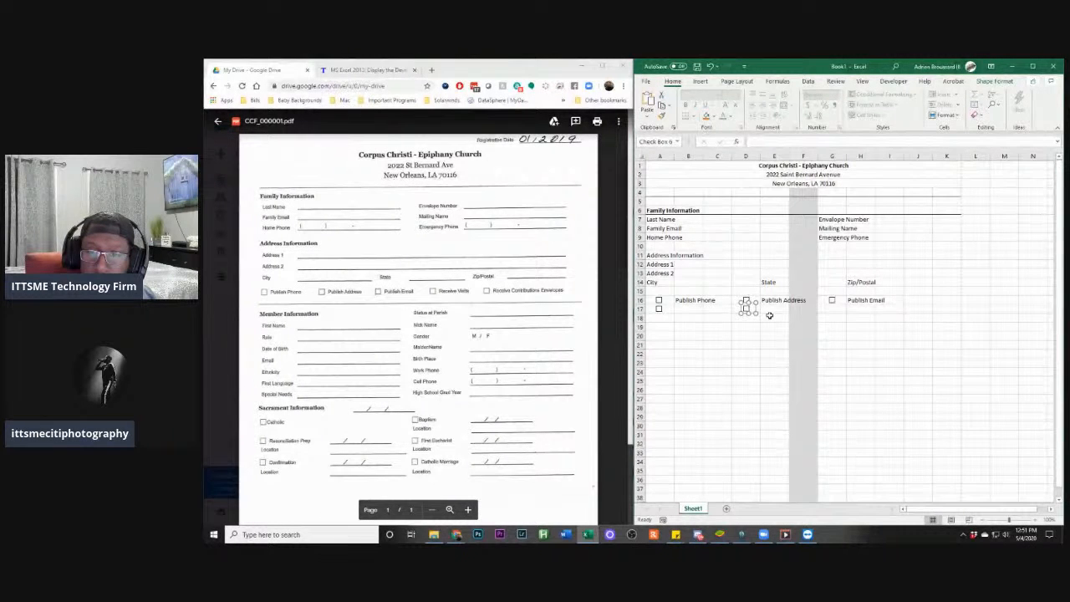
{"action": "left_click", "coordinate": [773, 310]}
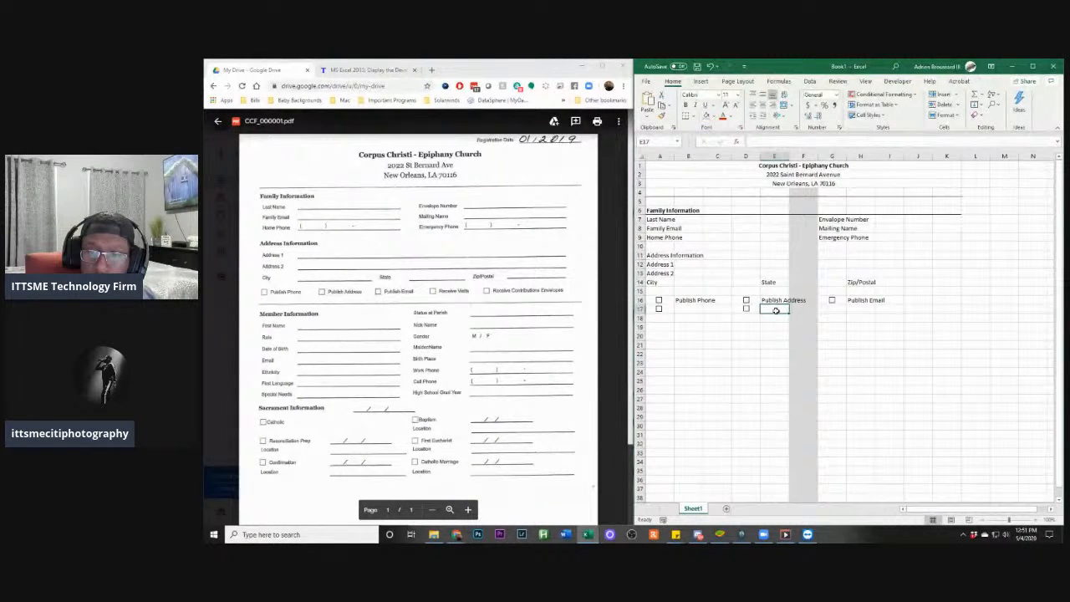
Enter the label "Receive Visits" in cell B17, beside the first checkbox of that row
{"action": "left_click", "coordinate": [687, 310]}
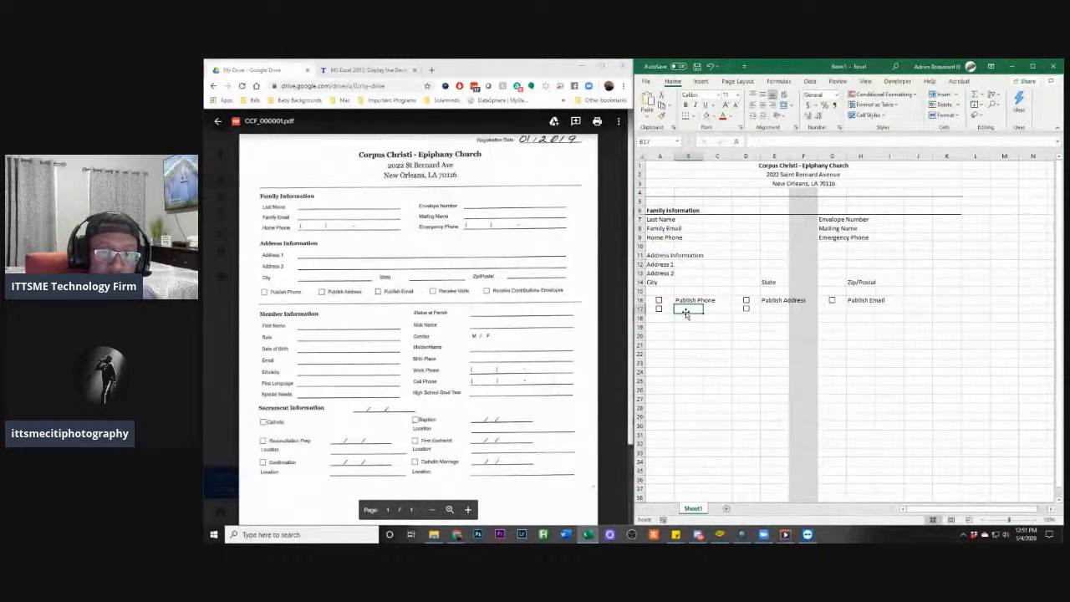
{"action": "type", "text": "Rec"}
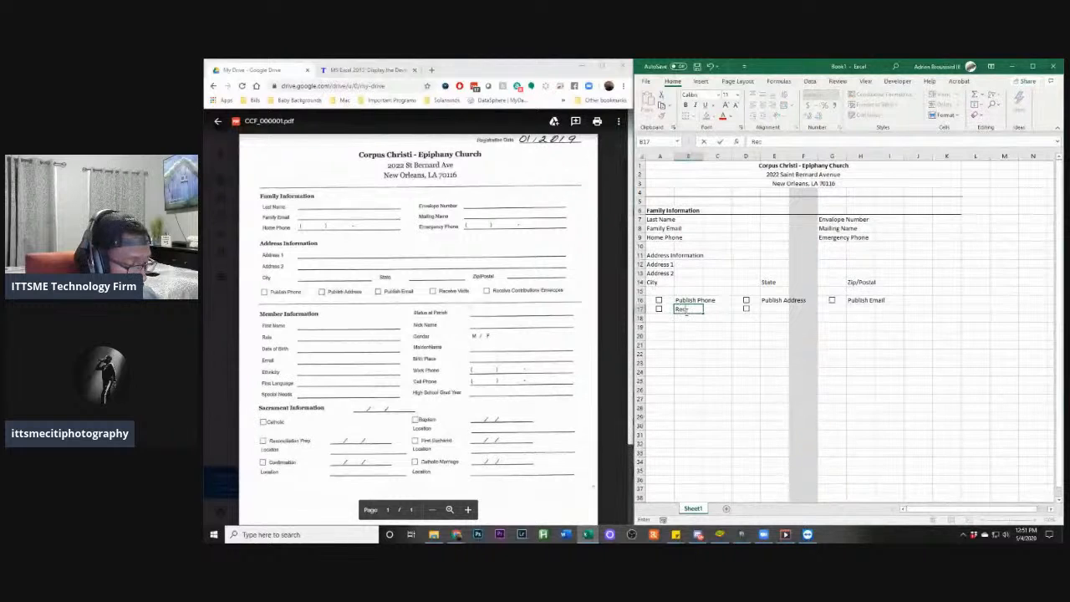
{"action": "type", "text": "ieve"}
{"action": "type", "text": " Visits"}
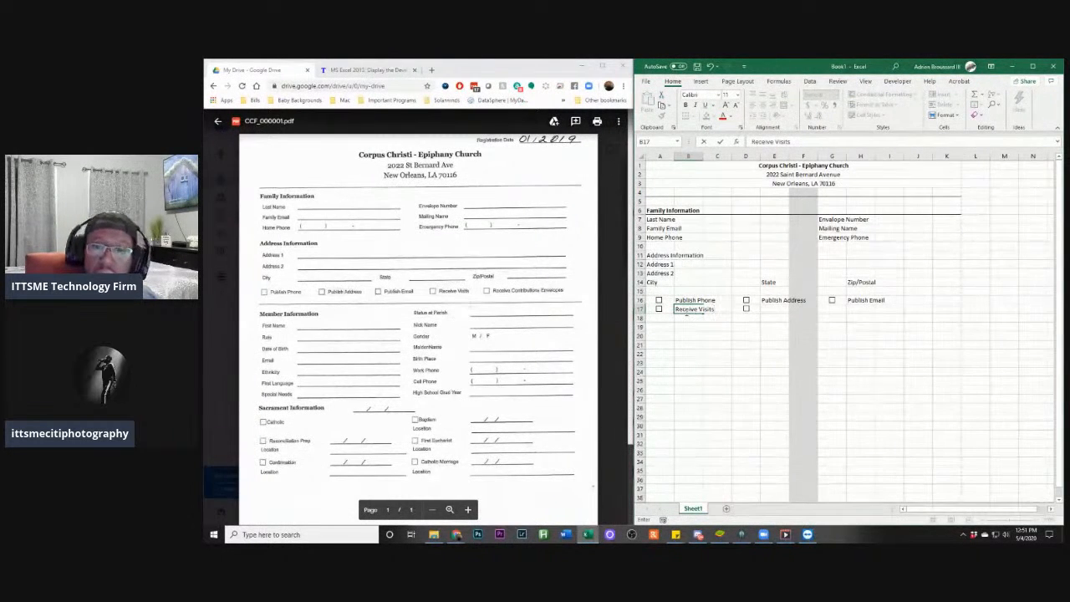
Enter the label "Receive Contributions Envelopes" in cell E17, beside the second checkbox of that row
{"action": "left_click", "coordinate": [772, 311]}
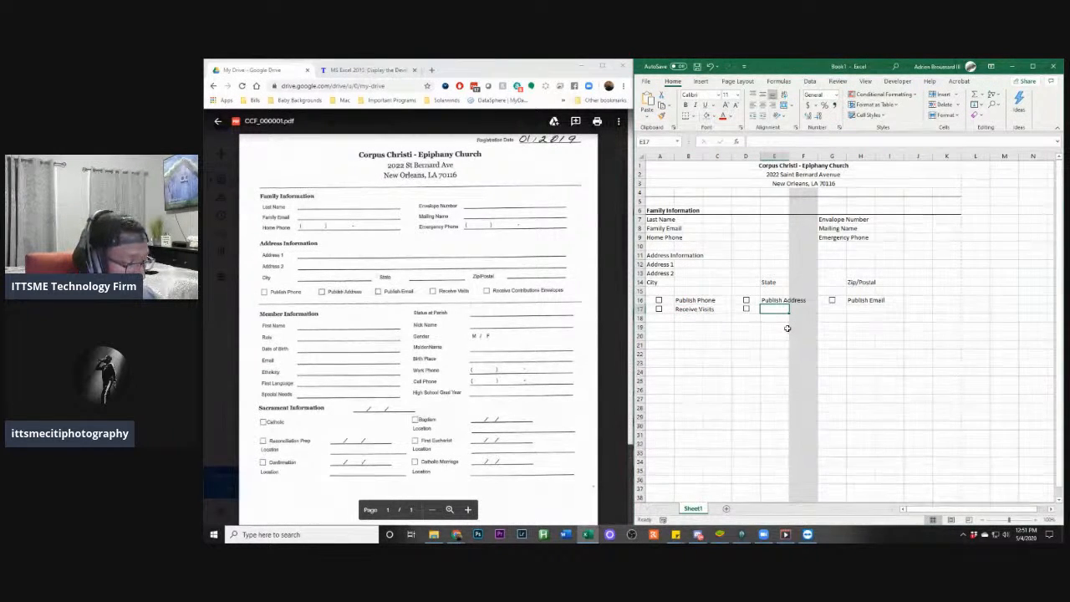
{"action": "type", "text": "Re"}
{"action": "type", "text": "cieve C"}
{"action": "type", "text": "ontr"}
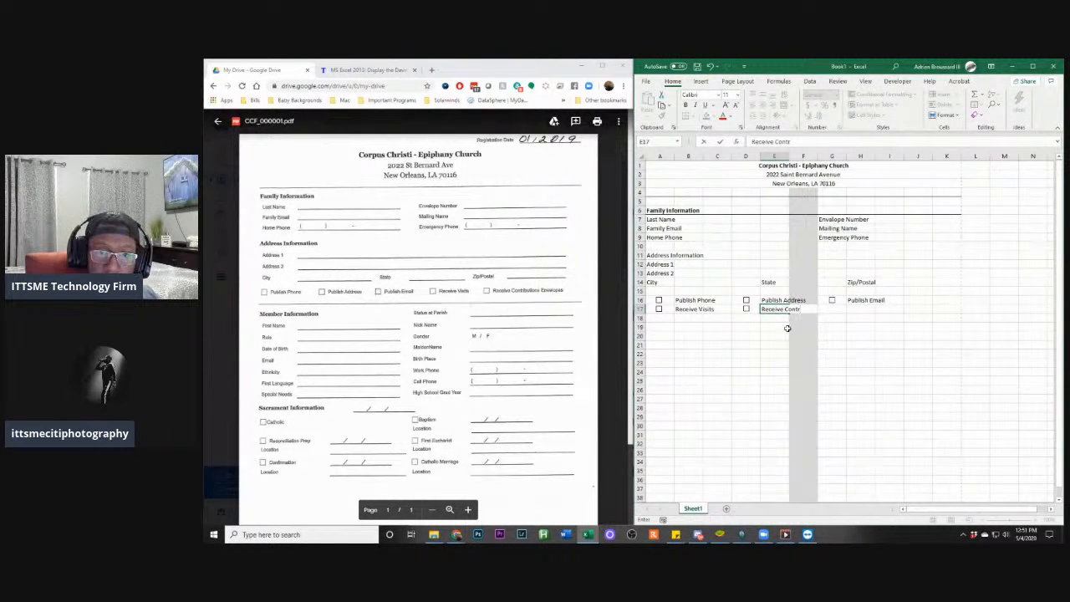
{"action": "type", "text": "ibutions Env"}
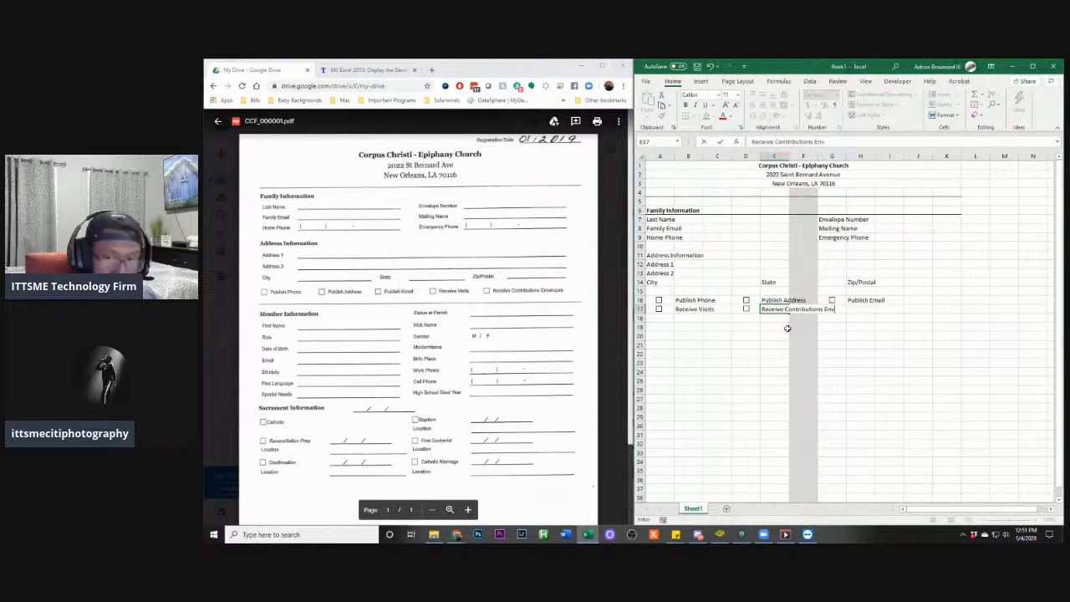
{"action": "type", "text": "elopes"}
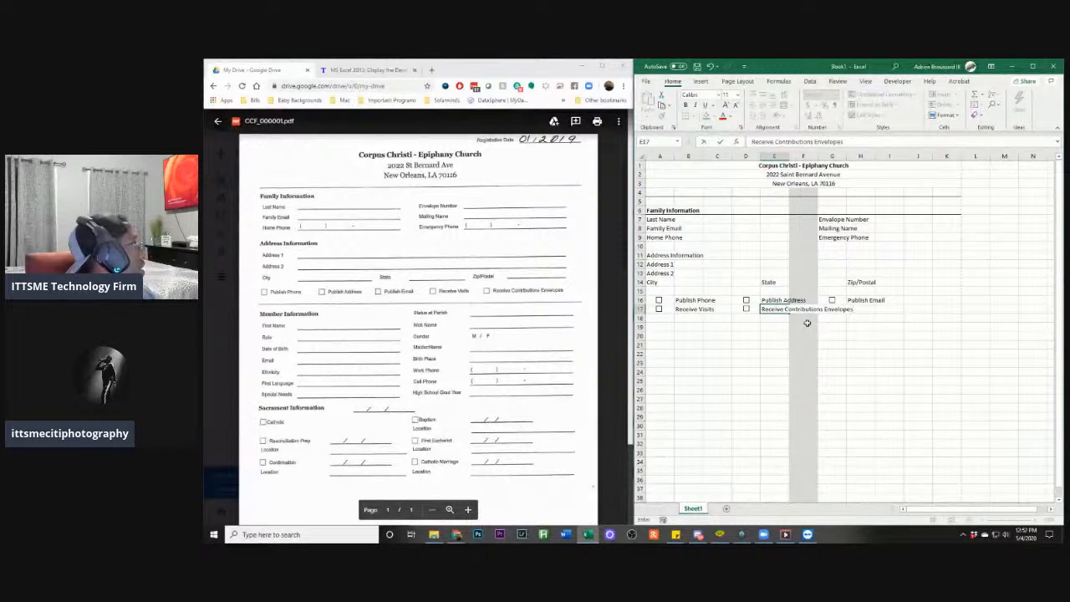
{"action": "left_click", "coordinate": [861, 313]}
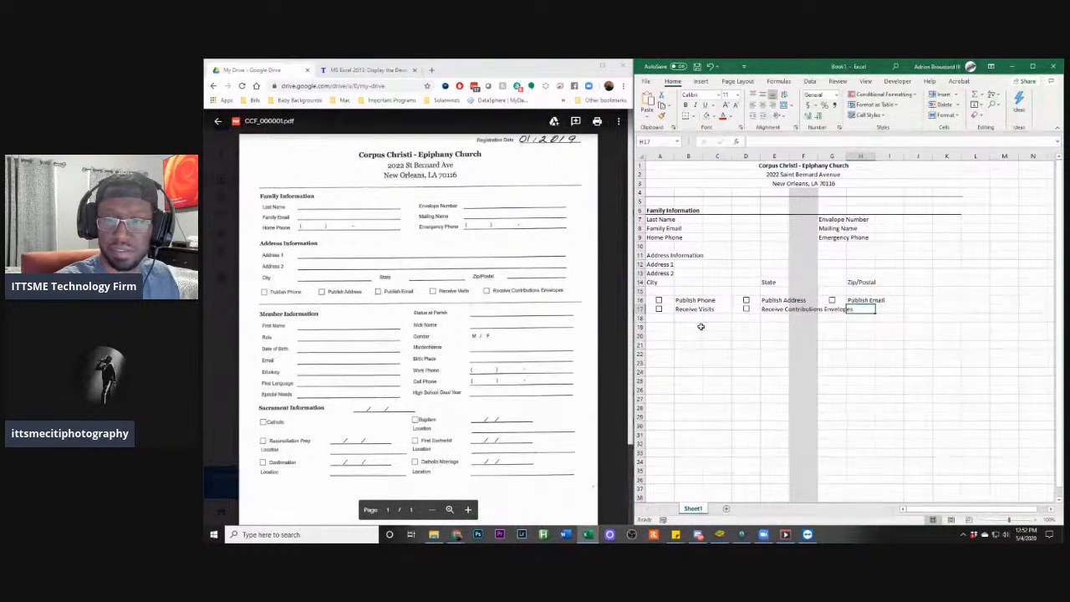
Enter the section heading "Member Information" in cell A19, below the checkbox rows
{"action": "left_click", "coordinate": [664, 326]}
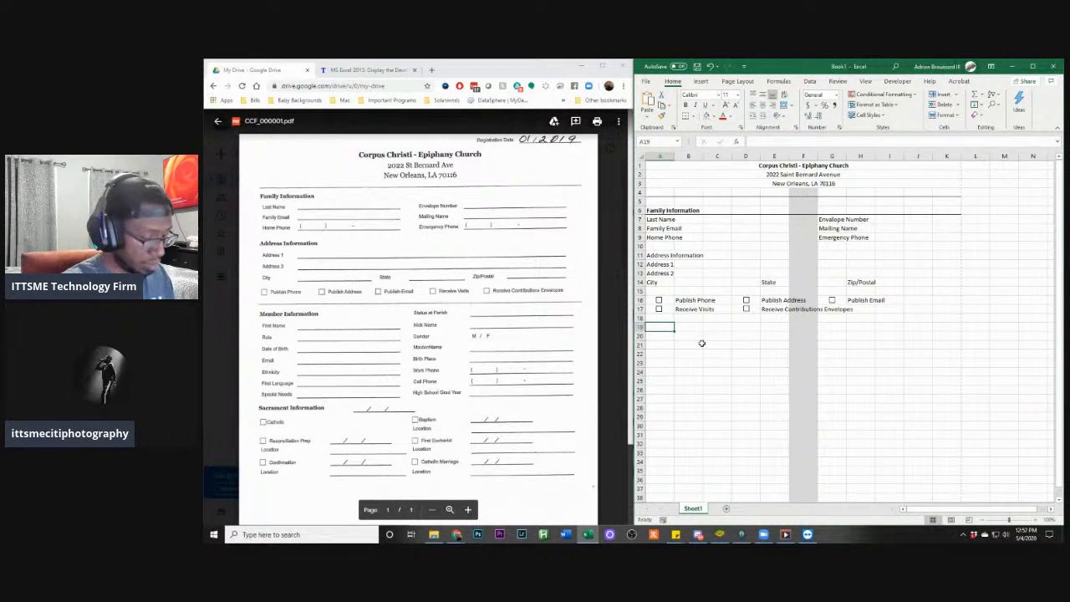
{"action": "type", "text": "Mem"}
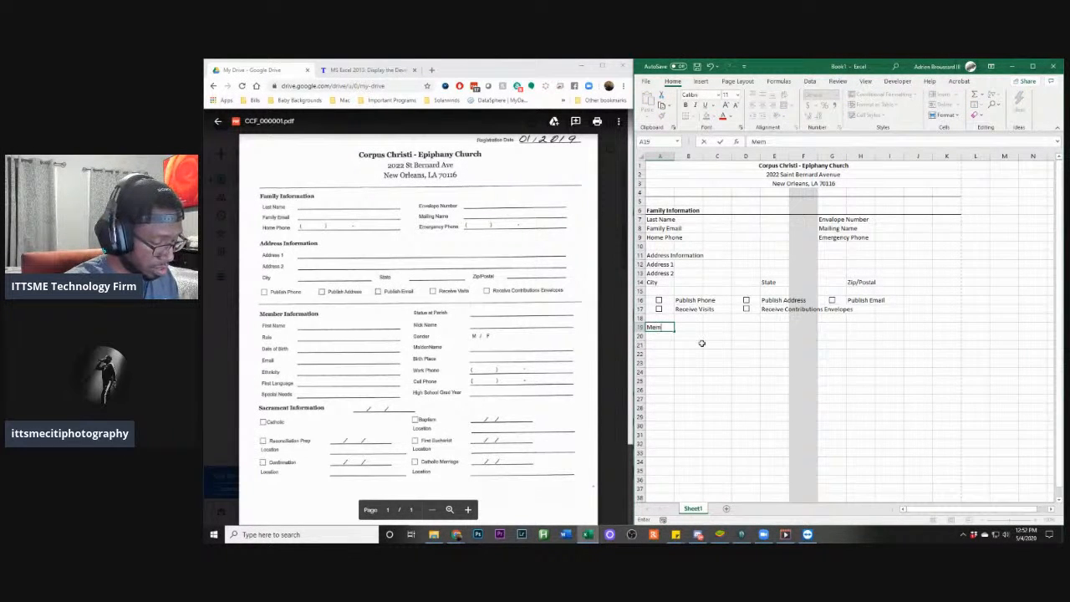
{"action": "type", "text": "ber Inform"}
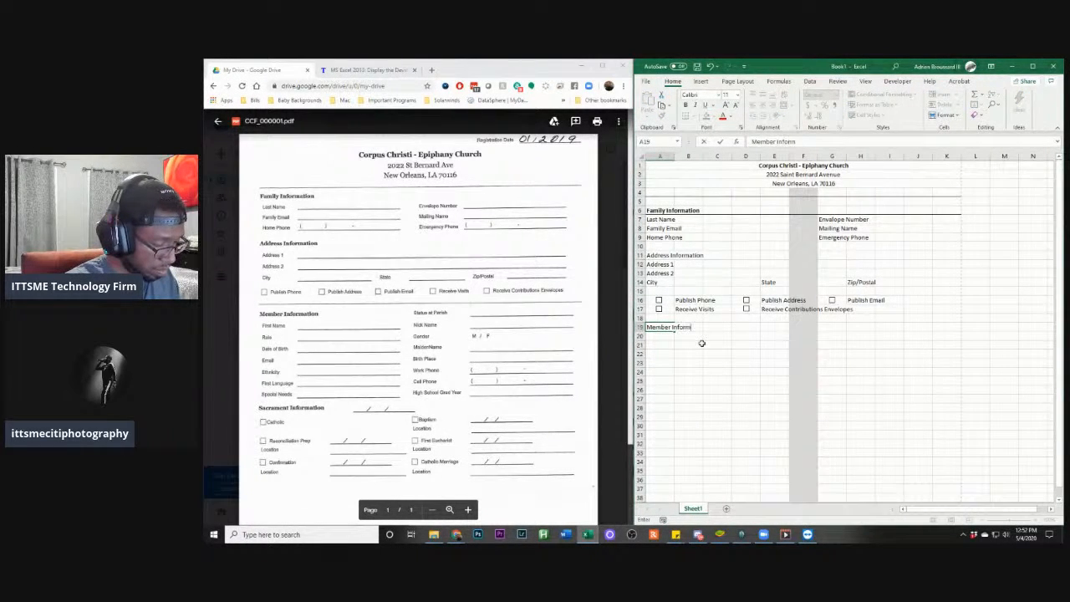
Complete the "Member Information" heading in cell A19 and make it bold
{"action": "type", "text": "ation"}
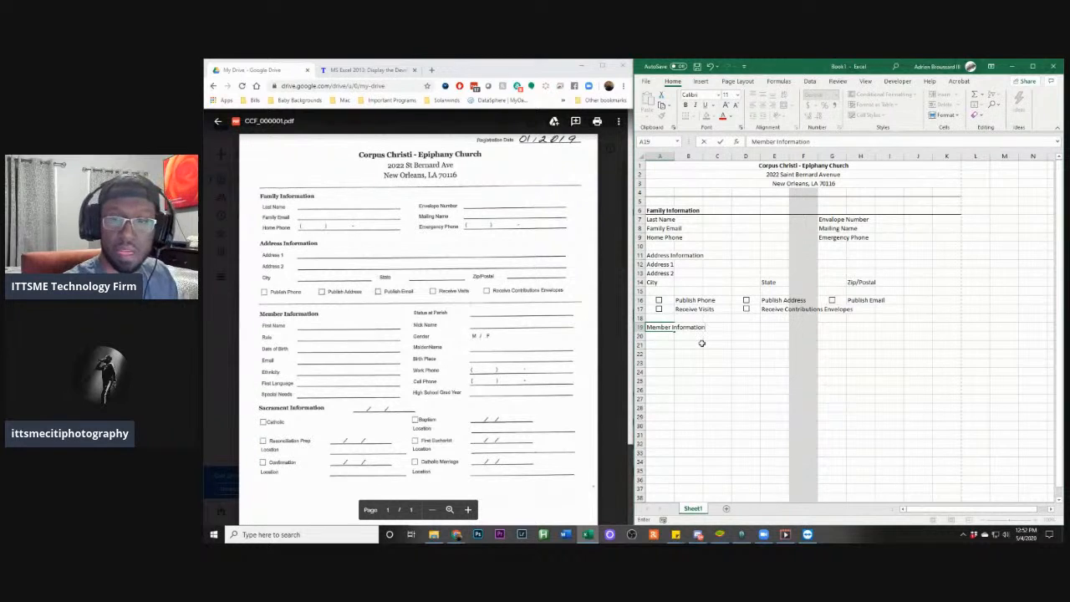
{"action": "left_click", "coordinate": [659, 334]}
{"action": "left_click", "coordinate": [659, 327]}
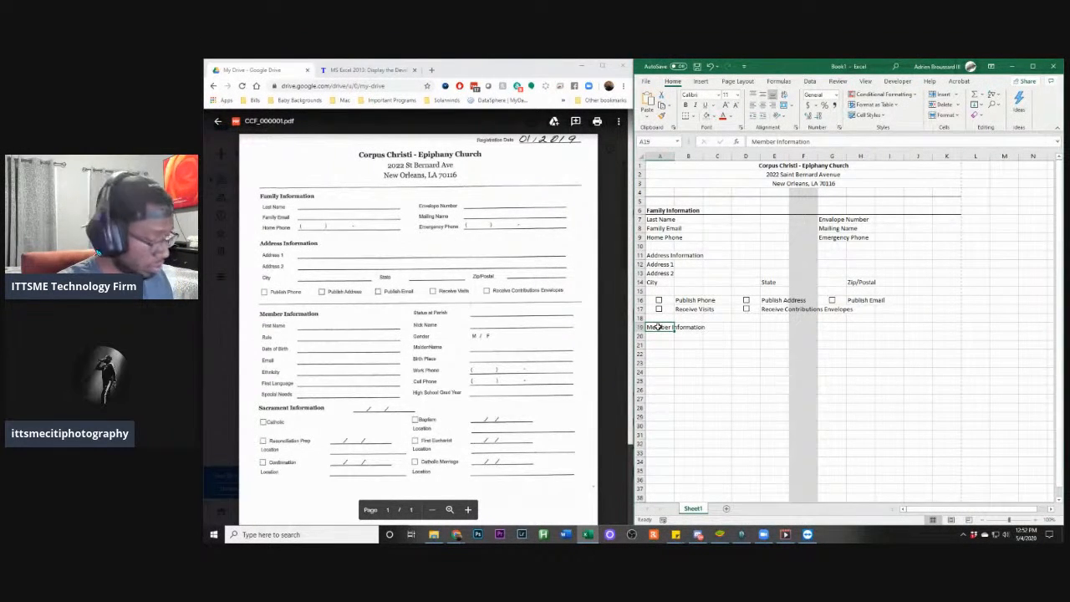
{"action": "key", "text": "ctrl+b"}
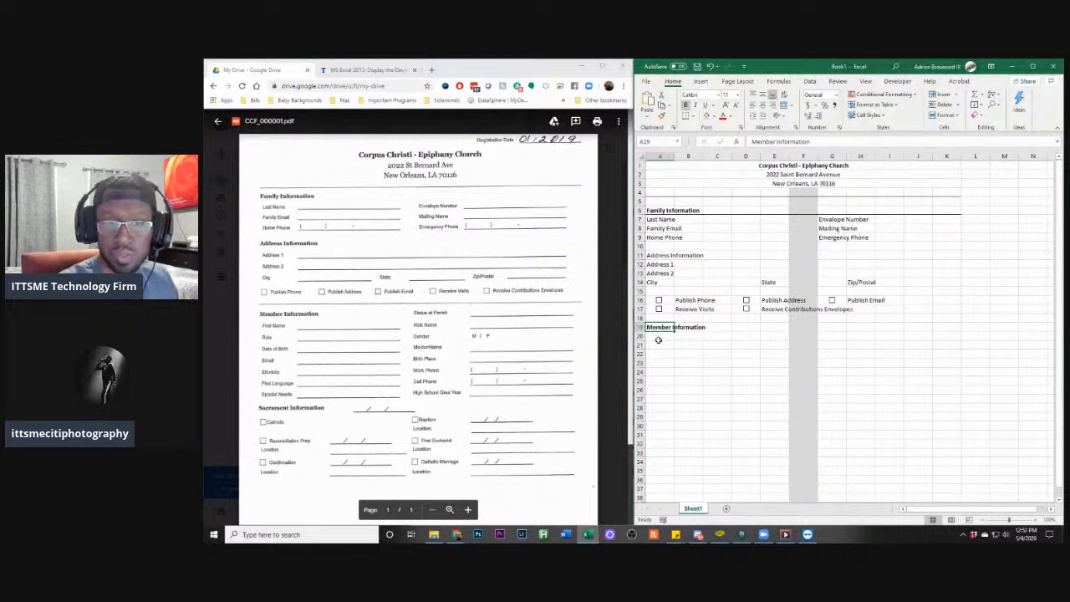
Add a bottom border under the Member Information heading across cells A19 to K19
{"action": "left_click_drag", "start_coordinate": [662, 326], "coordinate": [947, 329]}
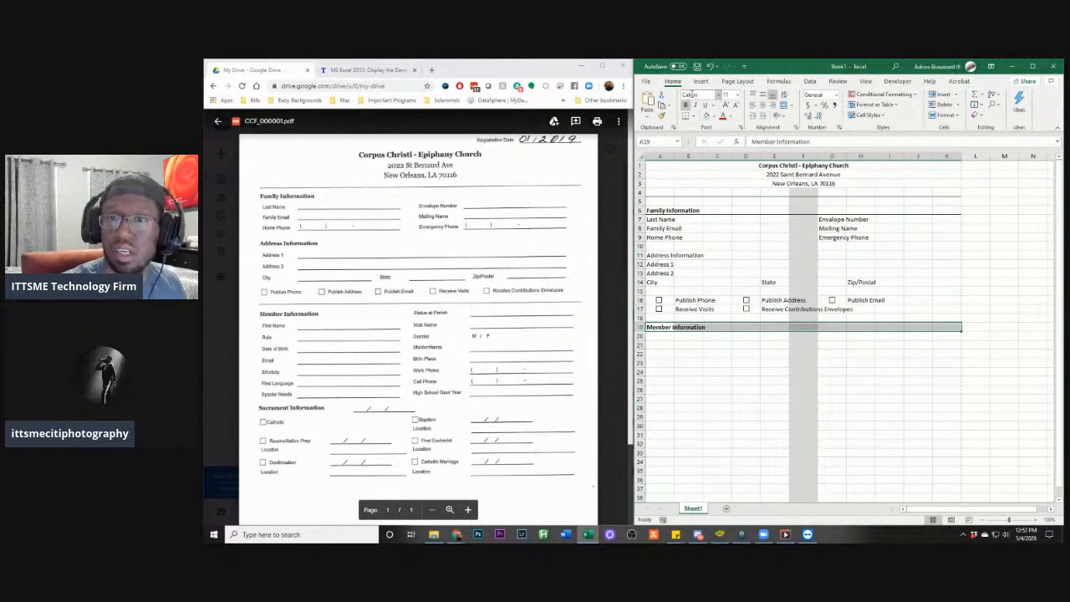
{"action": "left_click", "coordinate": [685, 116]}
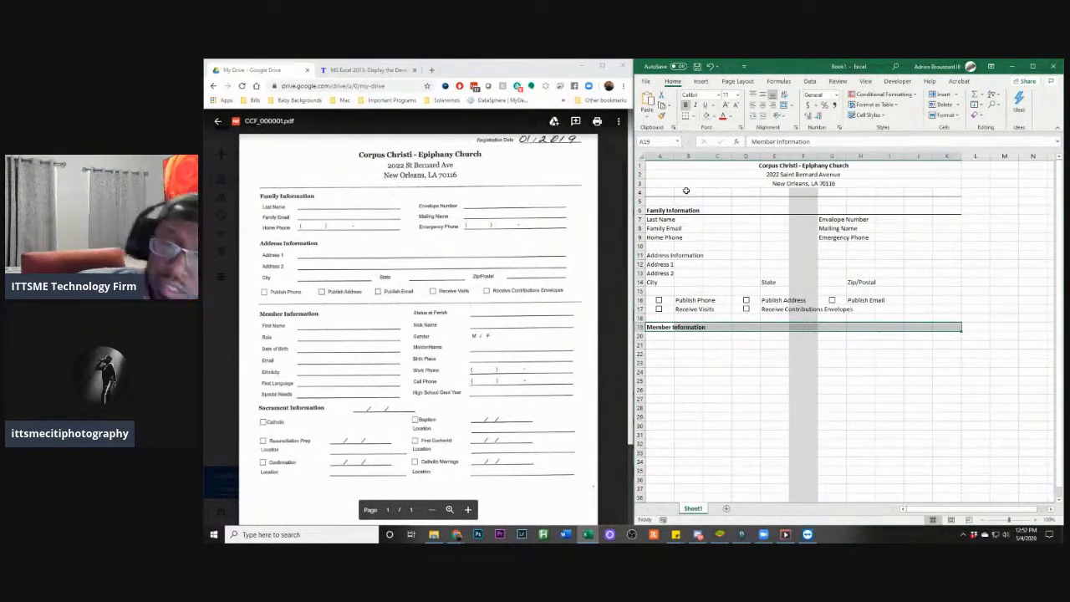
{"action": "left_click", "coordinate": [695, 346]}
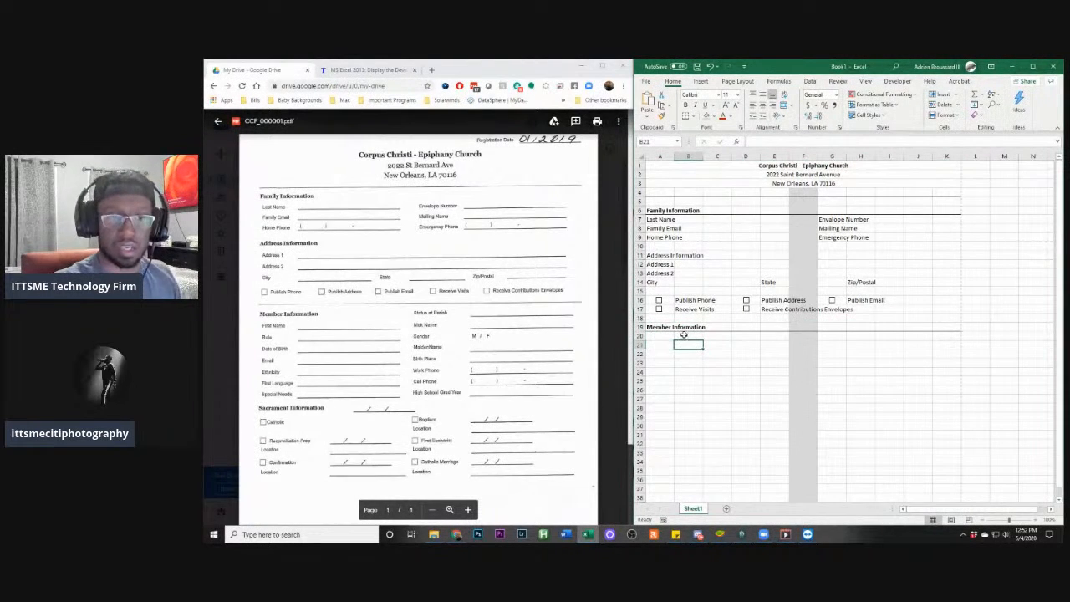
Enter the labels "Fist Name", "Role" and "Date Of Birth" in cells A20 to A22 under Member Information
{"action": "scroll", "coordinate": [685, 361], "scroll_direction": "down", "scroll_amount": 4}
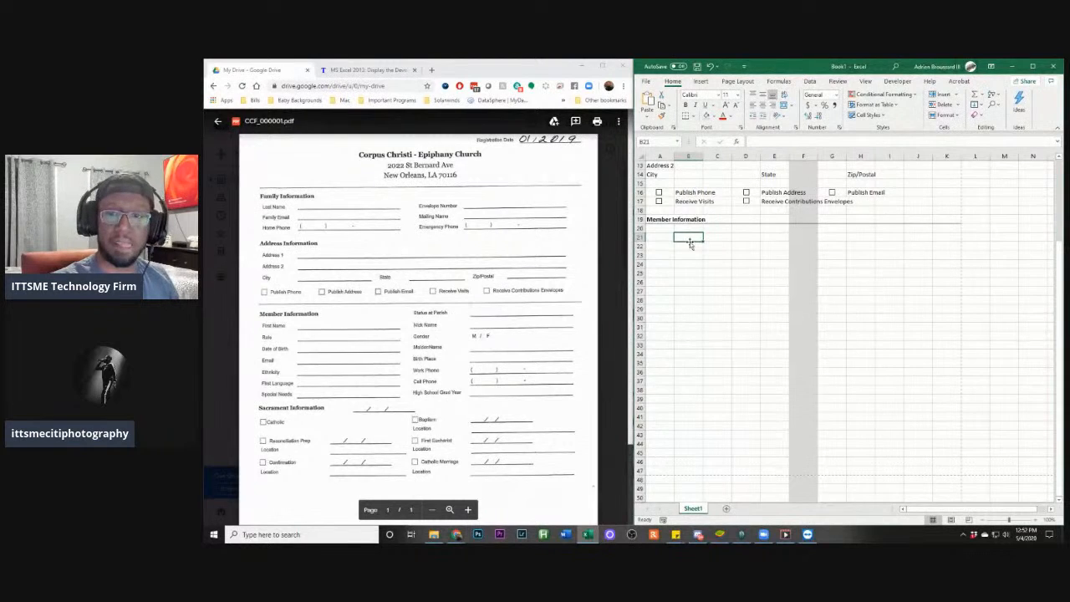
{"action": "scroll", "coordinate": [690, 266], "scroll_direction": "up", "scroll_amount": 1}
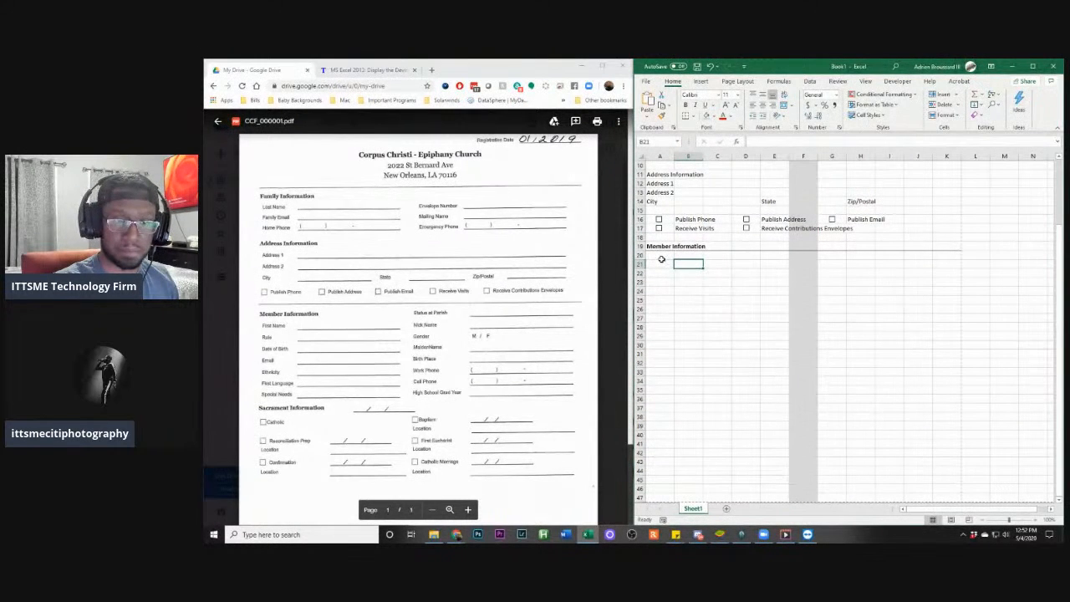
{"action": "left_click", "coordinate": [659, 254]}
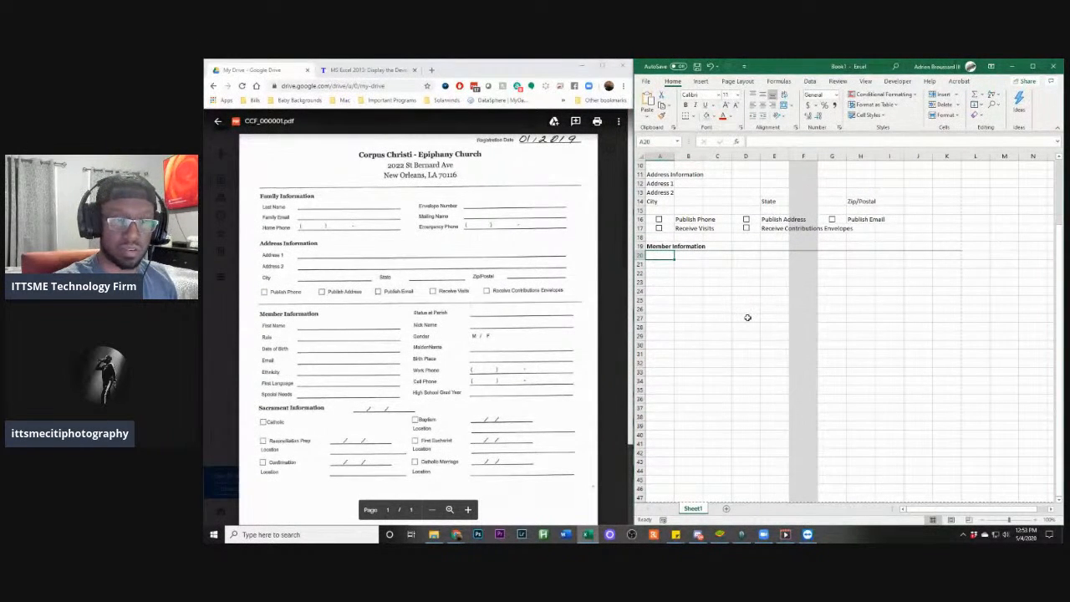
{"action": "scroll", "coordinate": [736, 315], "scroll_direction": "up", "scroll_amount": 2}
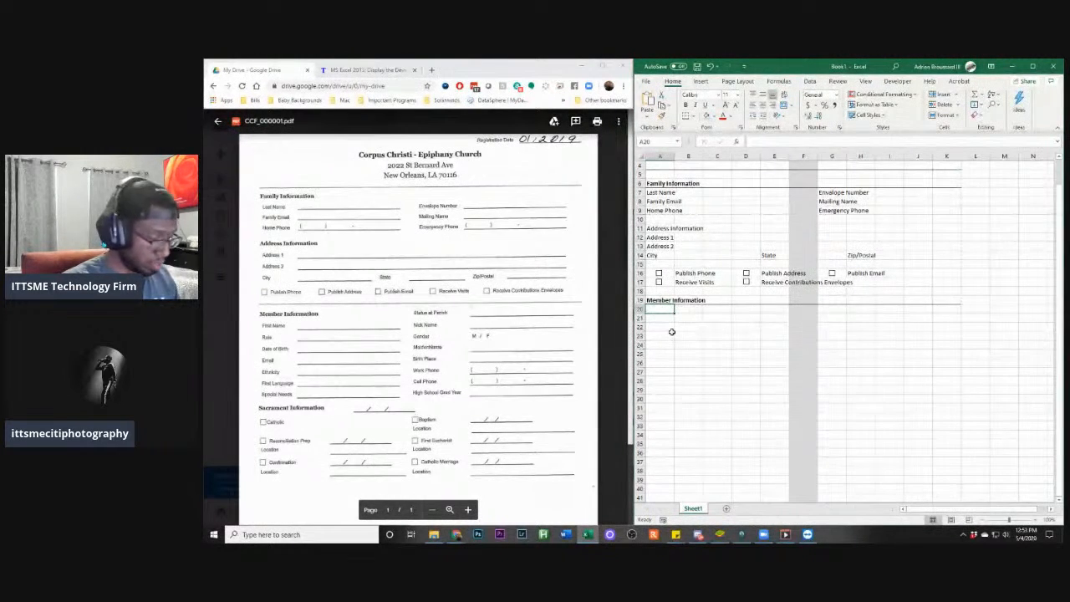
{"action": "type", "text": "Fist Name"}
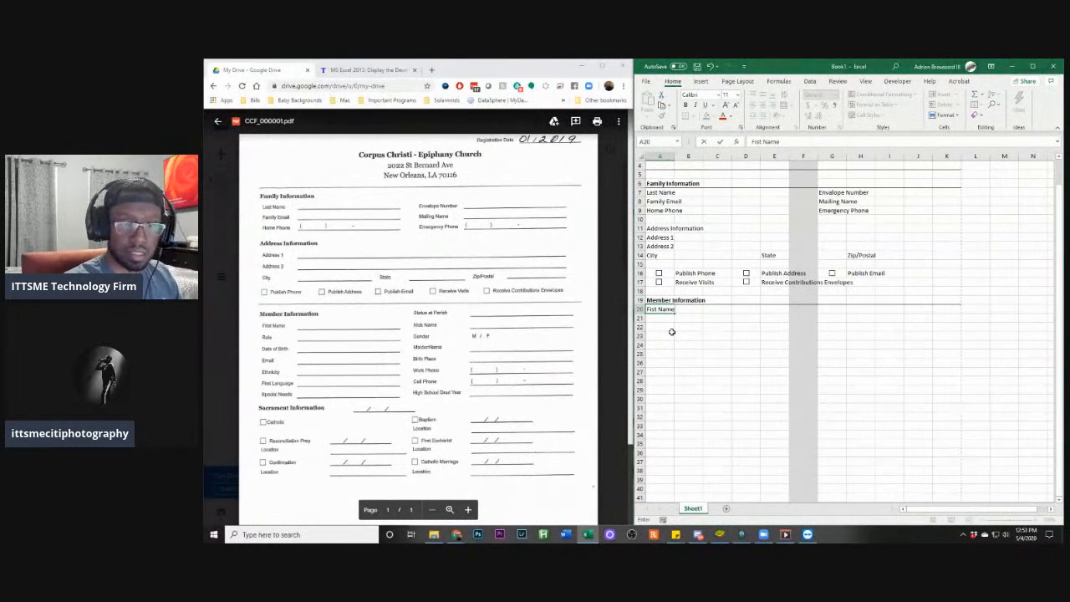
{"action": "key", "text": "Return"}
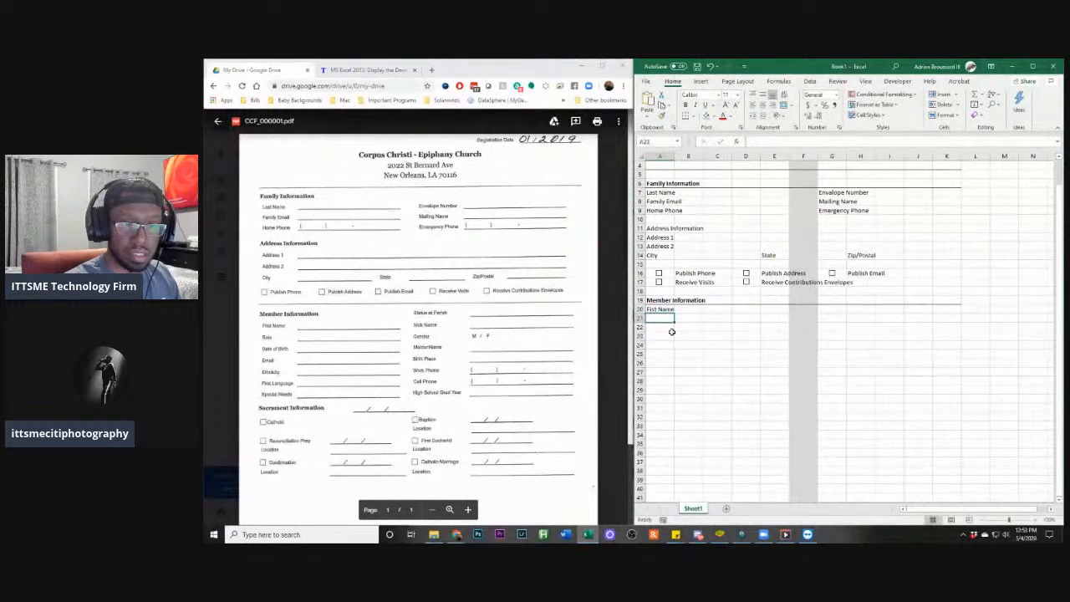
{"action": "type", "text": "Role"}
{"action": "key", "text": "Return"}
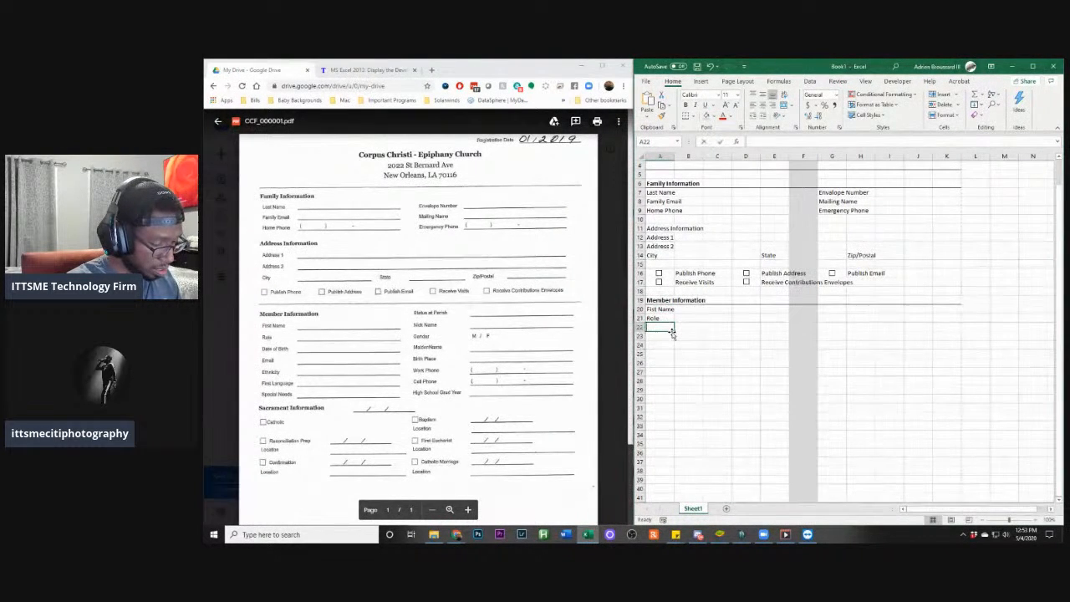
{"action": "type", "text": "Date Of"}
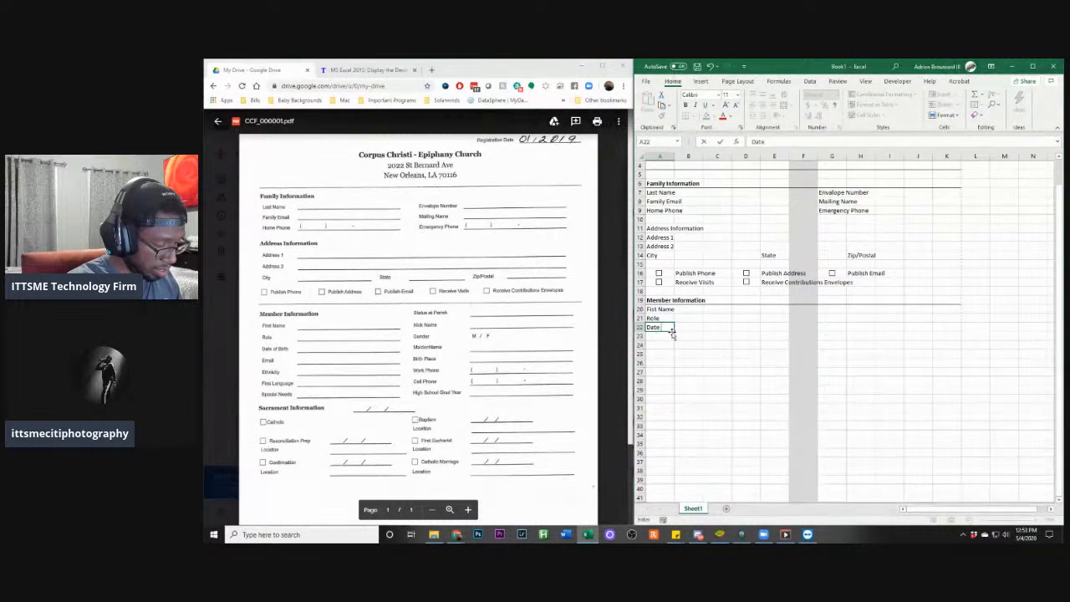
{"action": "type", "text": " Birth"}
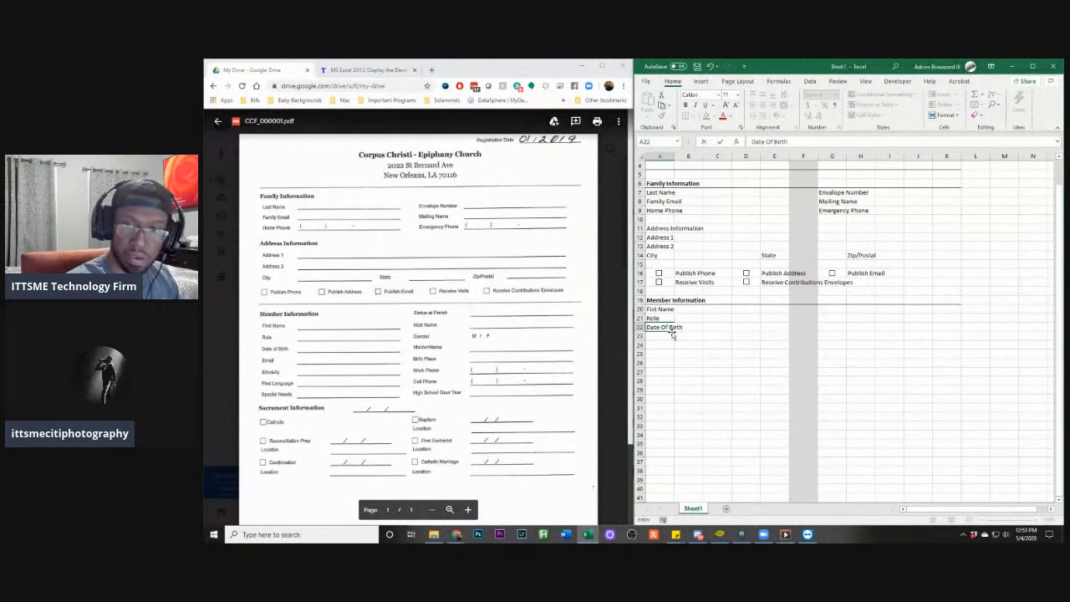
{"action": "key", "text": "Return"}
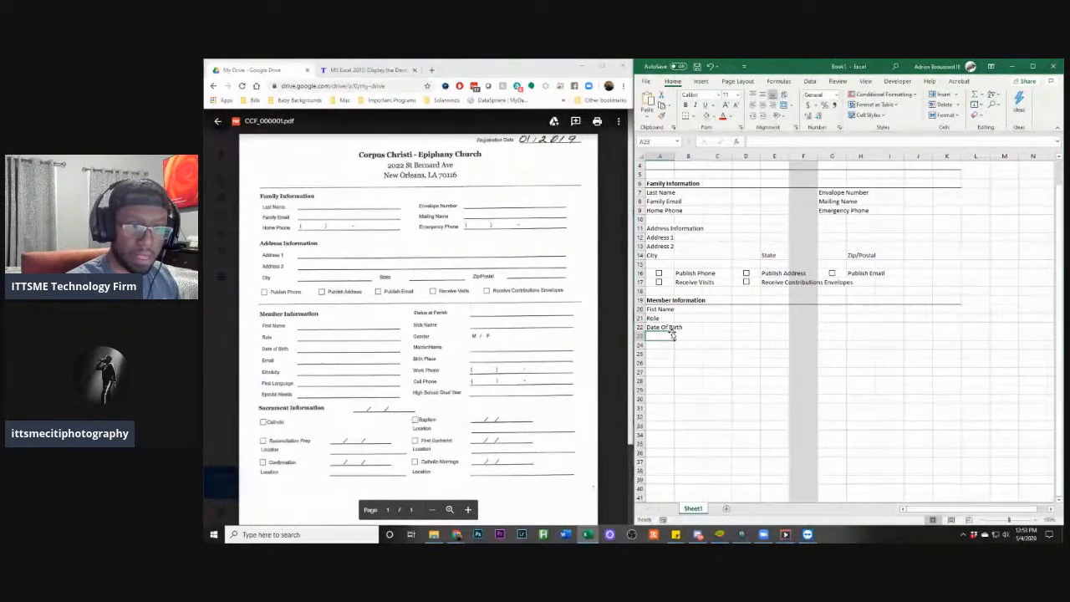
Enter the labels "Email", "Ethnicity", "First Language" and "Special Needs" in cells A23 to A26
{"action": "type", "text": "Email"}
{"action": "key", "text": "Return"}
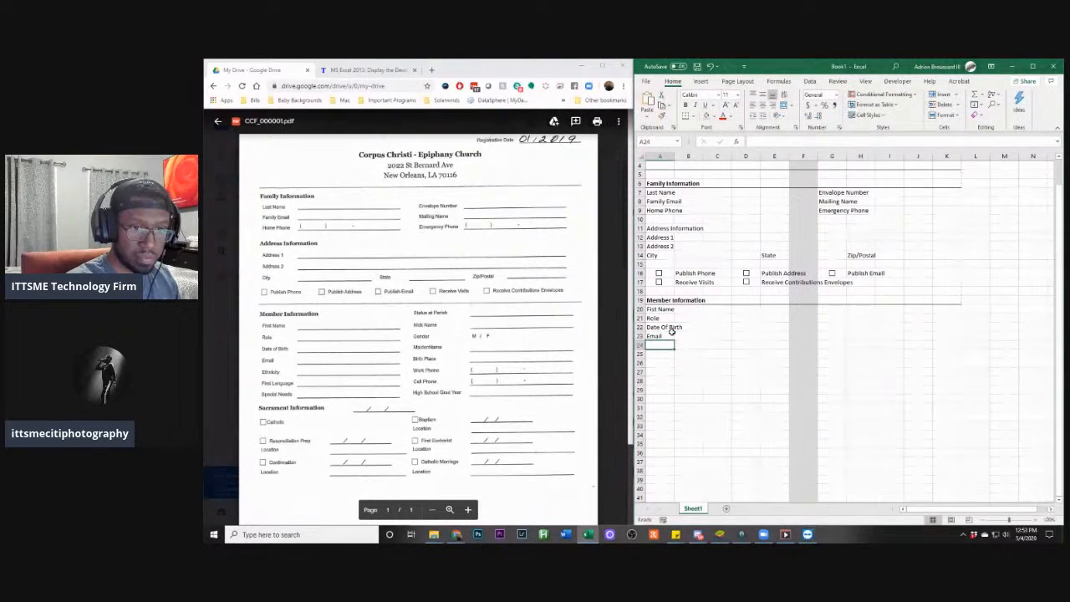
{"action": "type", "text": "E"}
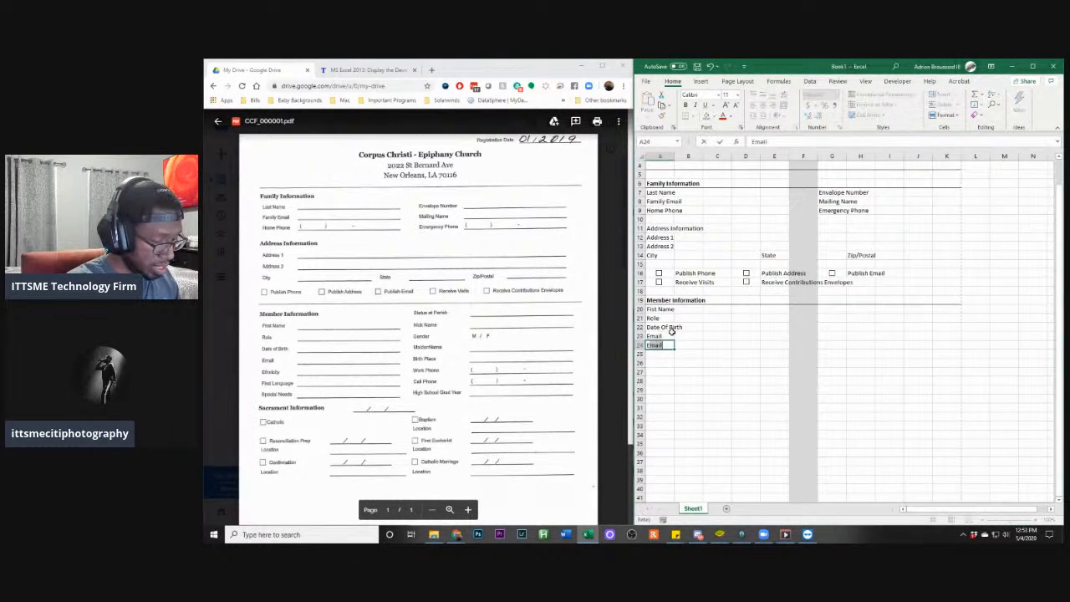
{"action": "type", "text": "thnicit"}
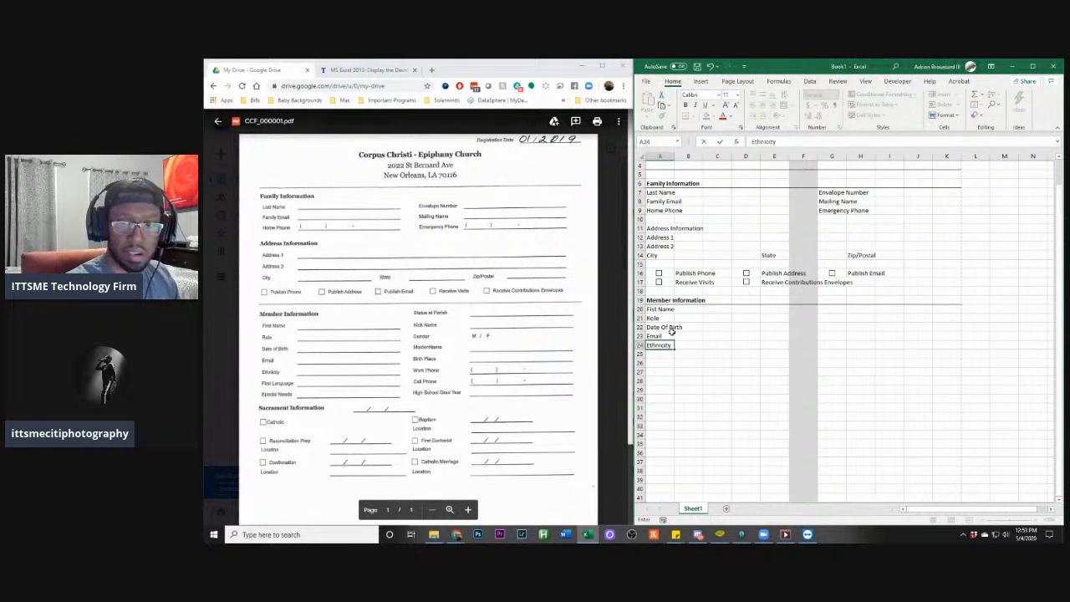
{"action": "type", "text": "y"}
{"action": "key", "text": "Return"}
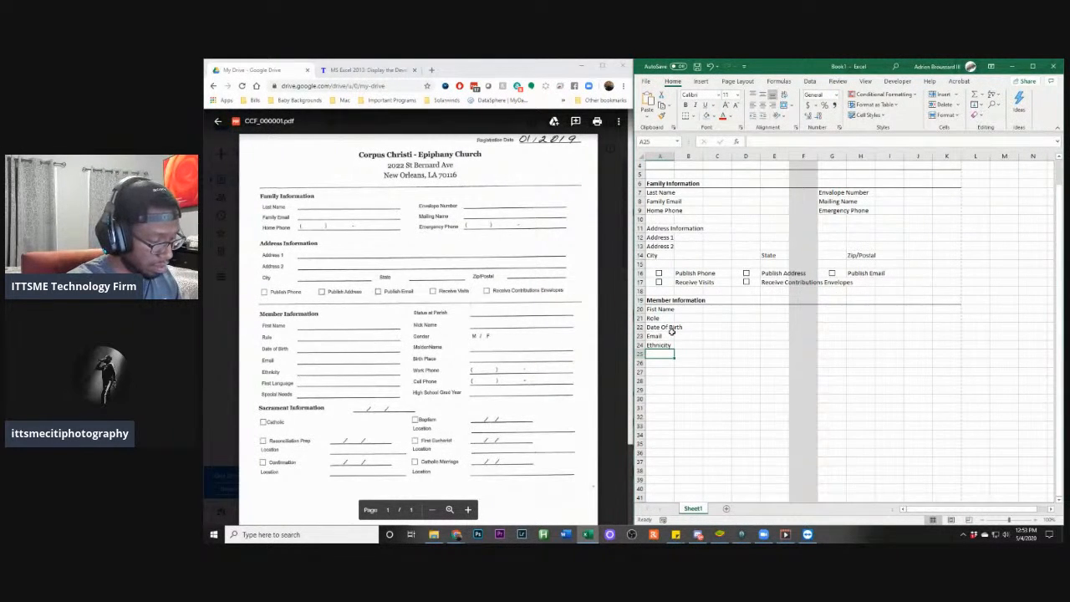
{"action": "type", "text": "Fir"}
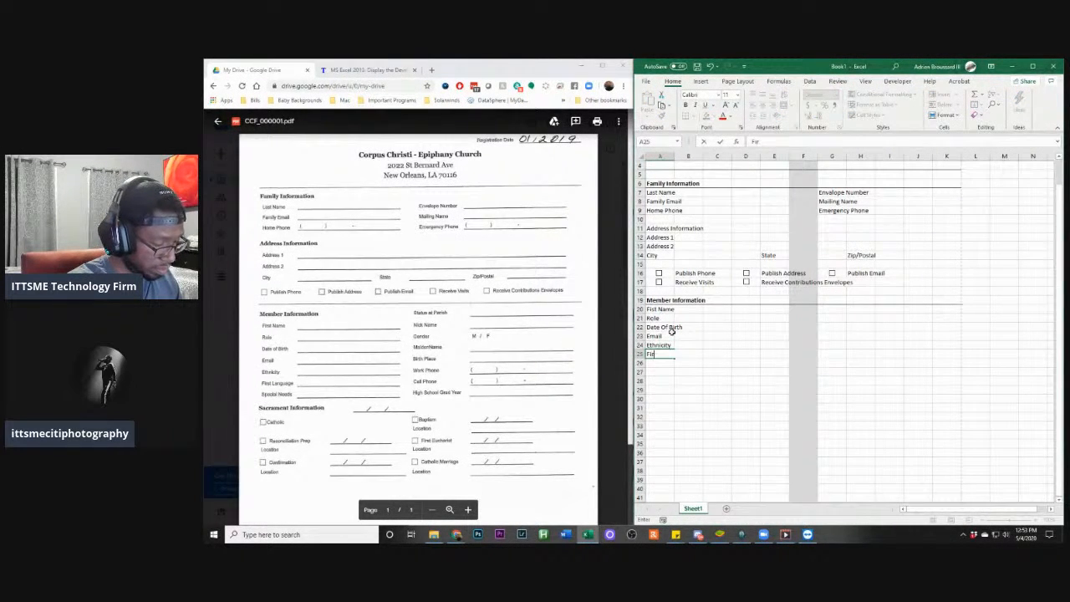
{"action": "type", "text": "st Language"}
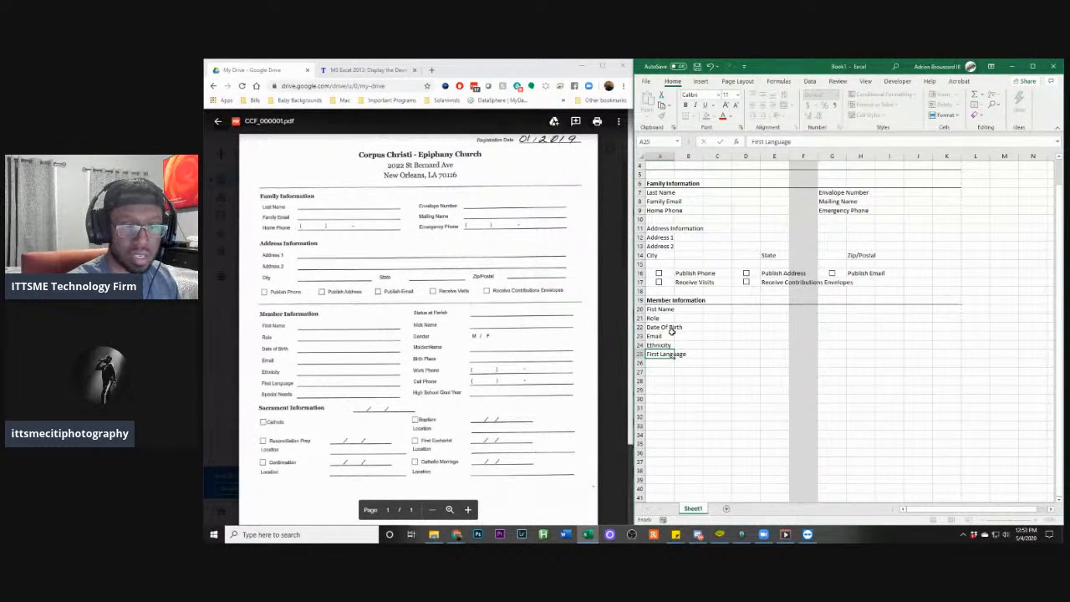
{"action": "key", "text": "Return"}
{"action": "type", "text": "Spec"}
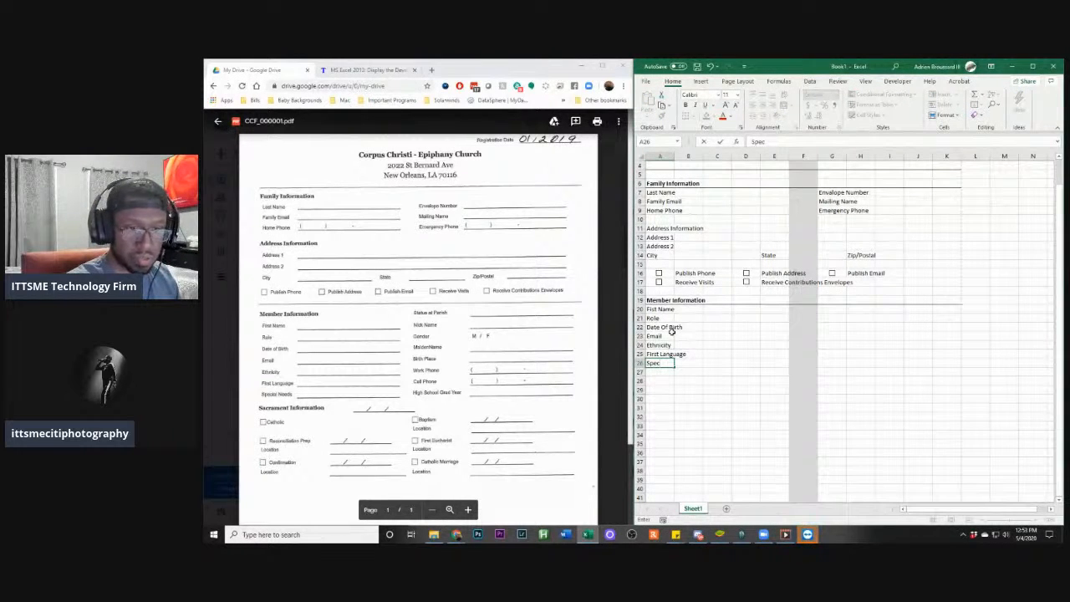
{"action": "type", "text": "ial Needs"}
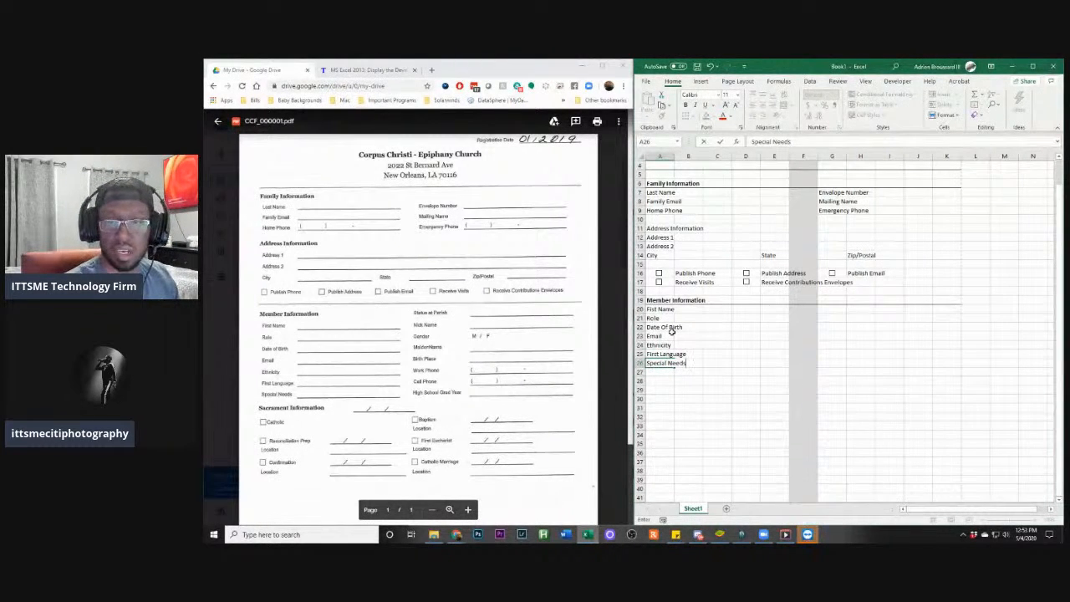
{"action": "key", "text": "Tab"}
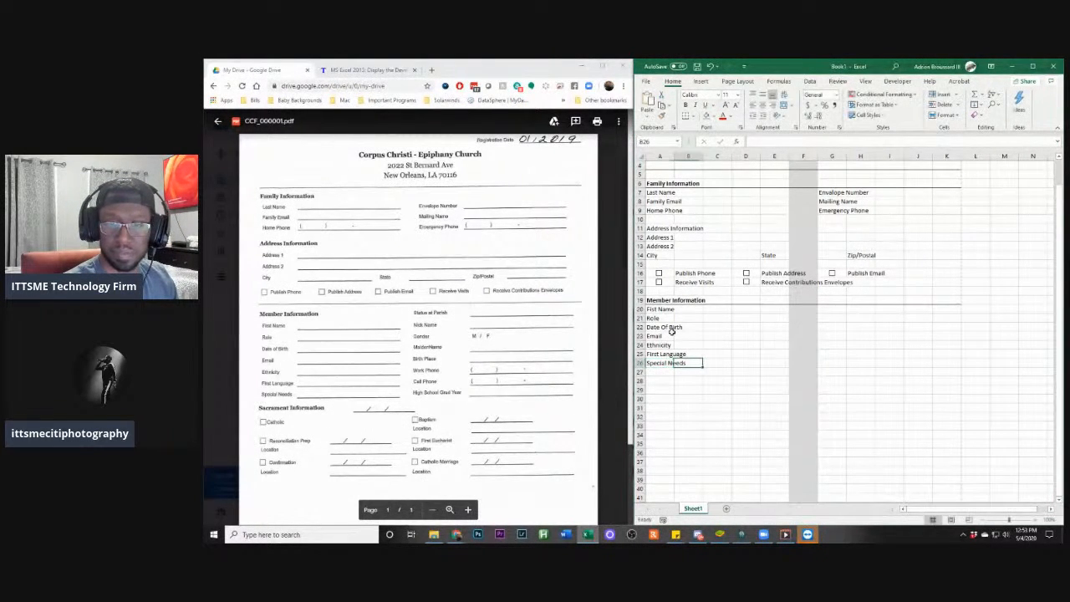
{"action": "key", "text": "Right"}
{"action": "key", "text": "Right"}
{"action": "key", "text": "Right"}
{"action": "key", "text": "Right"}
{"action": "key", "text": "Right"}
{"action": "key", "text": "Up"}
{"action": "key", "text": "Up"}
{"action": "key", "text": "Up"}
{"action": "key", "text": "Up"}
{"action": "key", "text": "Up"}
{"action": "key", "text": "Up"}
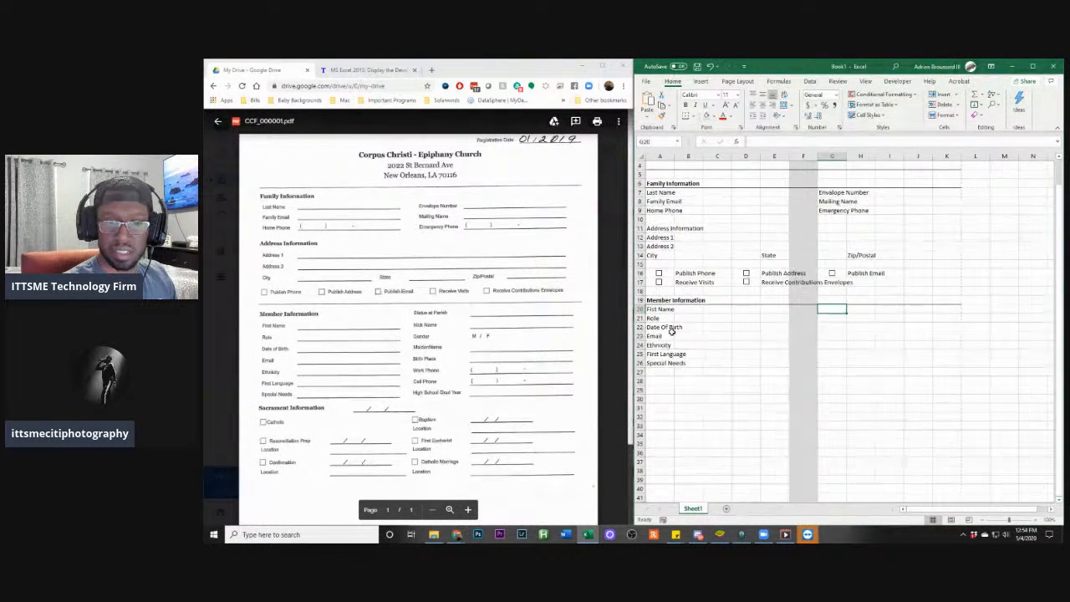
{"action": "key", "text": "Down"}
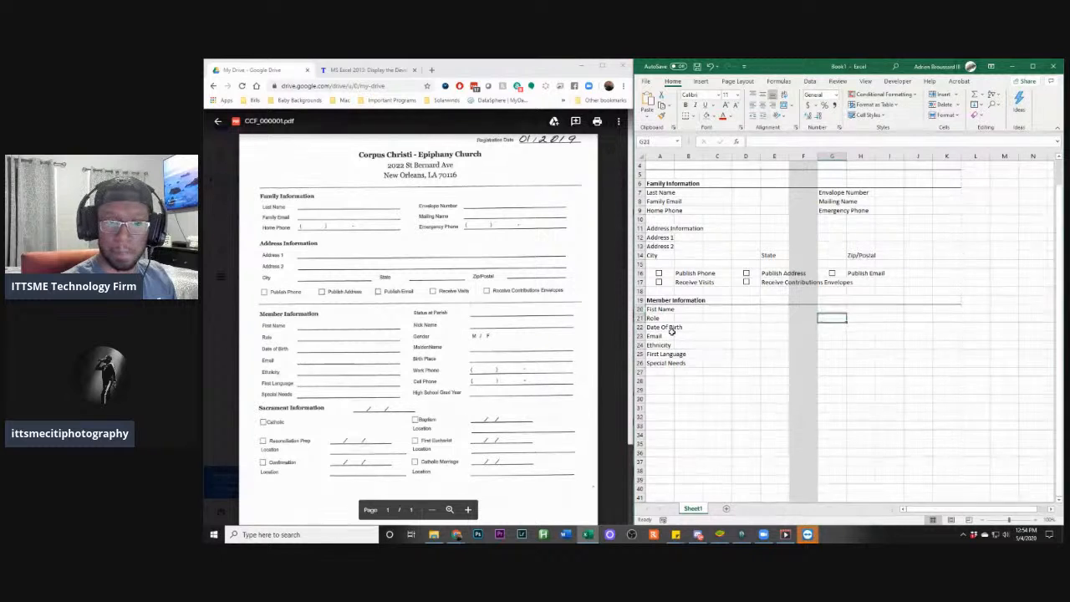
{"action": "key", "text": "Left"}
{"action": "key", "text": "Left"}
{"action": "key", "text": "Left"}
{"action": "key", "text": "Left"}
{"action": "key", "text": "Left"}
{"action": "key", "text": "Left"}
{"action": "key", "text": "Down"}
{"action": "key", "text": "Down"}
{"action": "key", "text": "Down"}
{"action": "key", "text": "Down"}
{"action": "key", "text": "Down"}
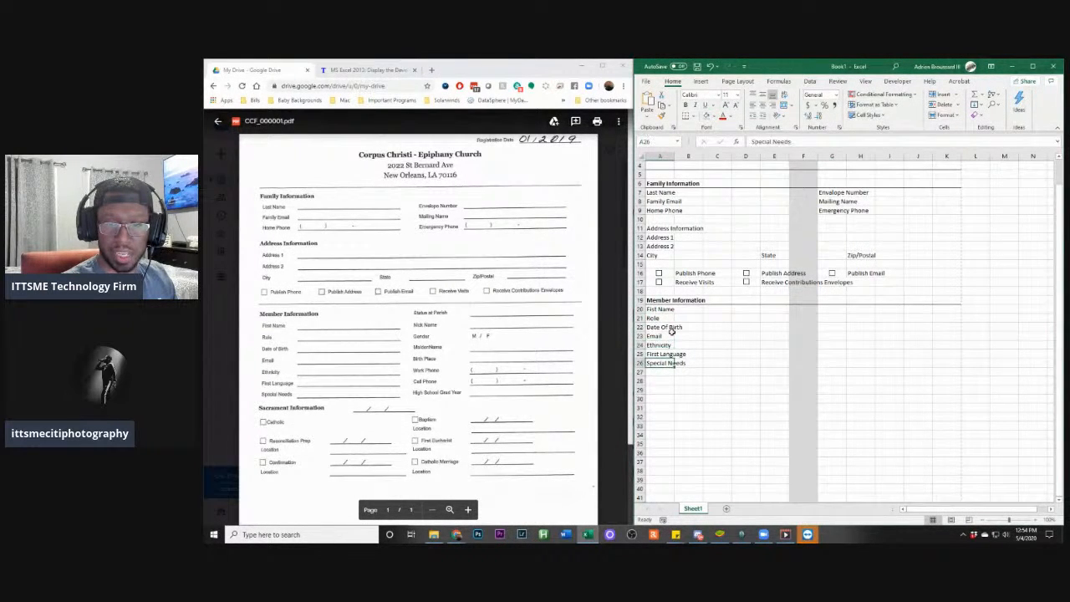
{"action": "key", "text": "Down"}
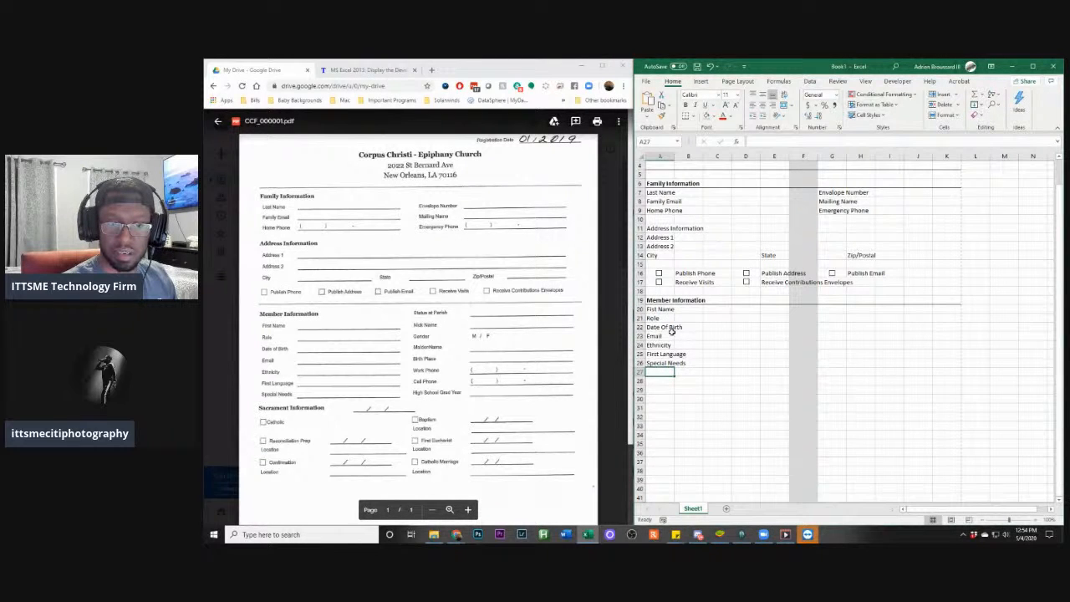
{"action": "key", "text": "Up"}
{"action": "key", "text": "Up"}
{"action": "key", "text": "Right"}
{"action": "key", "text": "Right"}
{"action": "key", "text": "Right"}
{"action": "key", "text": "Right"}
{"action": "key", "text": "Right"}
{"action": "key", "text": "Right"}
{"action": "key", "text": "Right"}
{"action": "key", "text": "Right"}
{"action": "key", "text": "Right"}
{"action": "key", "text": "Left"}
{"action": "key", "text": "Left"}
{"action": "key", "text": "Left"}
{"action": "key", "text": "Left"}
{"action": "key", "text": "Up"}
{"action": "key", "text": "Up"}
{"action": "key", "text": "Up"}
{"action": "key", "text": "Up"}
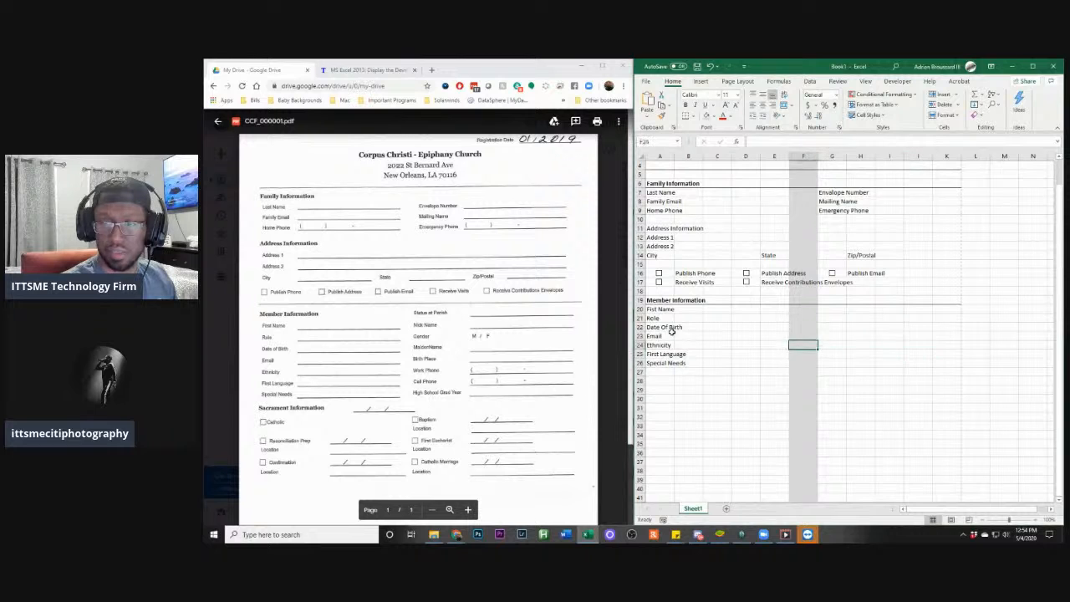
Enter the label "Status at Parish" in cell G20 of the Member Information section
{"action": "key", "text": "Right"}
{"action": "key", "text": "Right"}
{"action": "key", "text": "Up"}
{"action": "key", "text": "Left"}
{"action": "key", "text": "Left"}
{"action": "key", "text": "Right"}
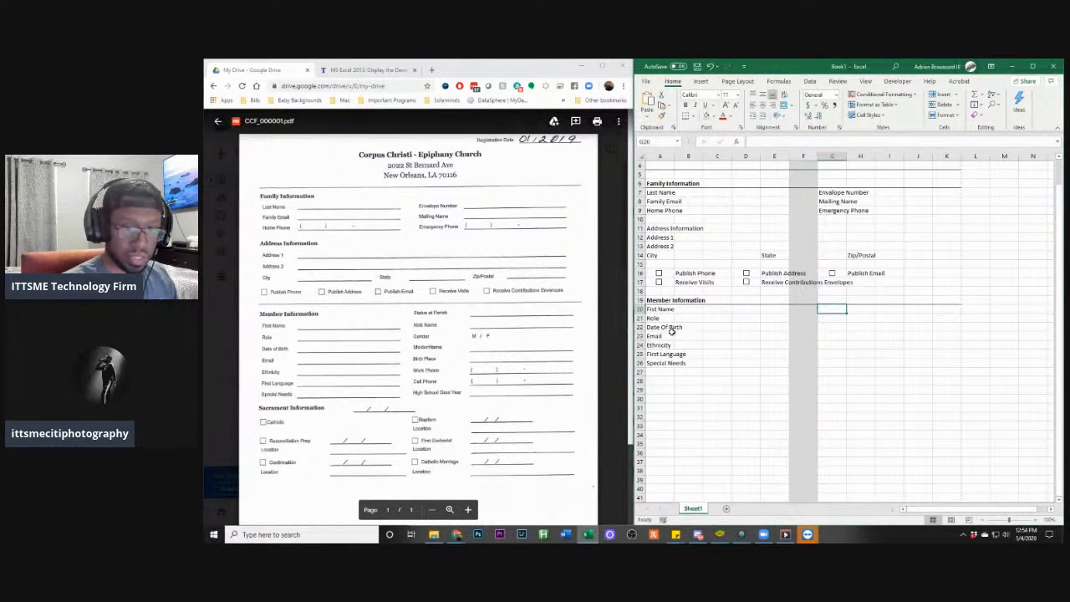
{"action": "type", "text": "Statu"}
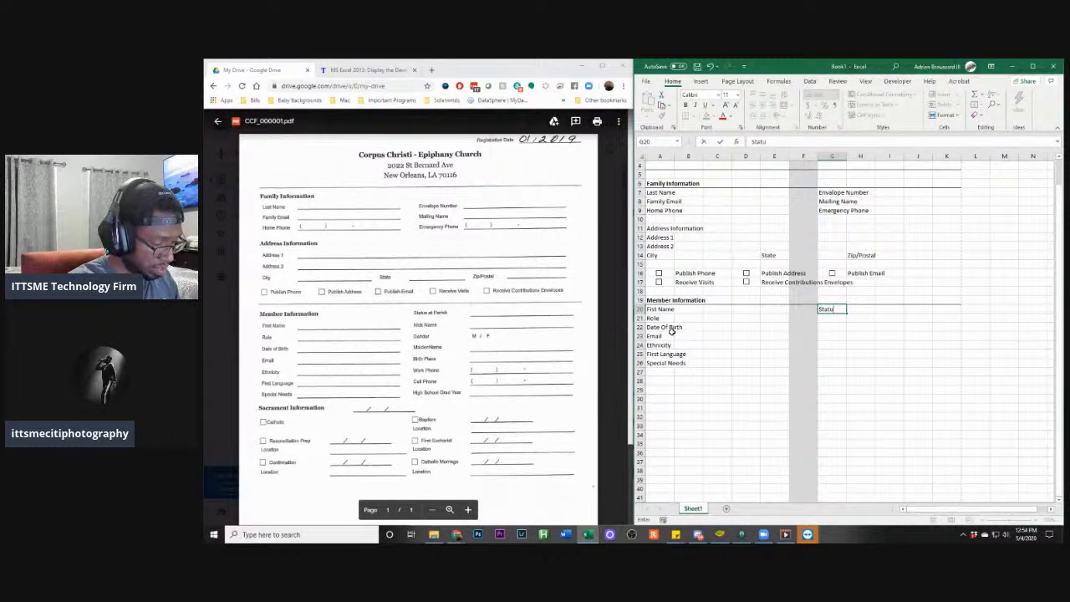
{"action": "type", "text": "s at Par"}
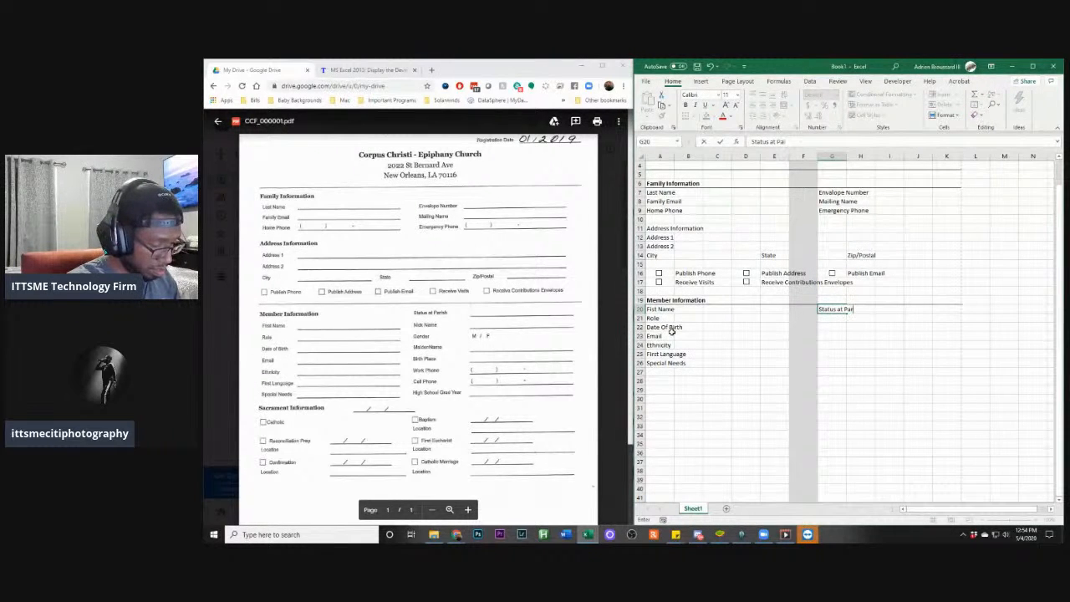
{"action": "type", "text": "ish"}
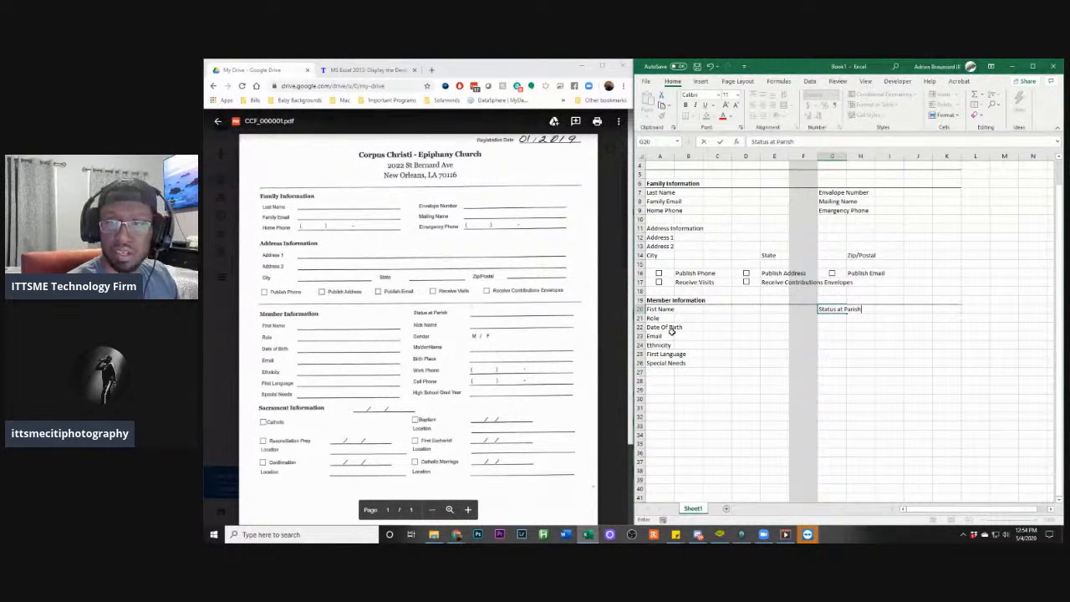
{"action": "key", "text": "Return"}
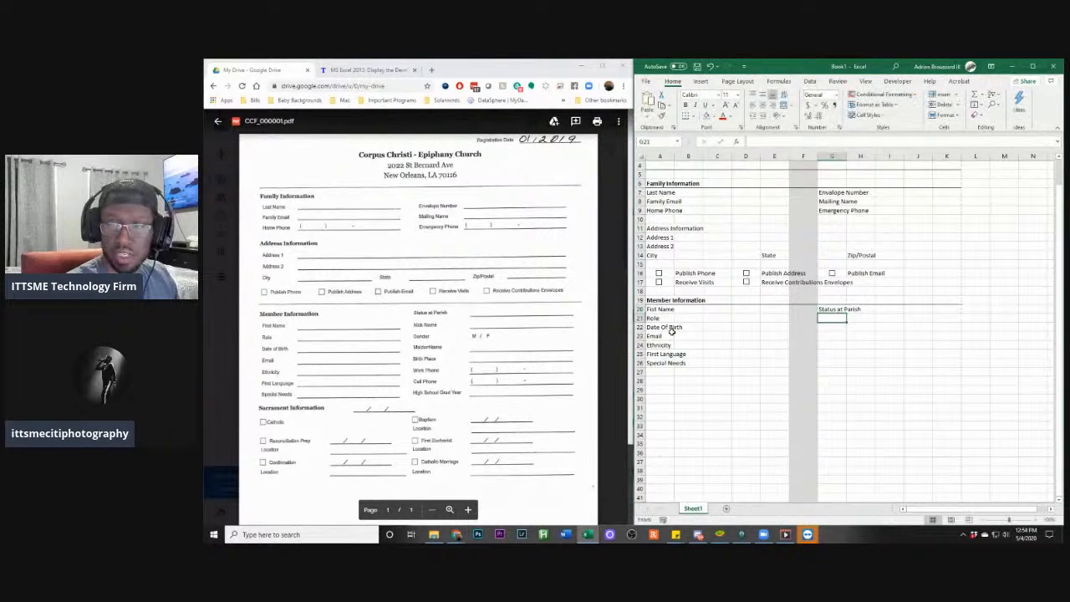
Enter the labels "Nick Name" and "Gender" in cells G21 and G22 of the Member Information section
{"action": "type", "text": "N"}
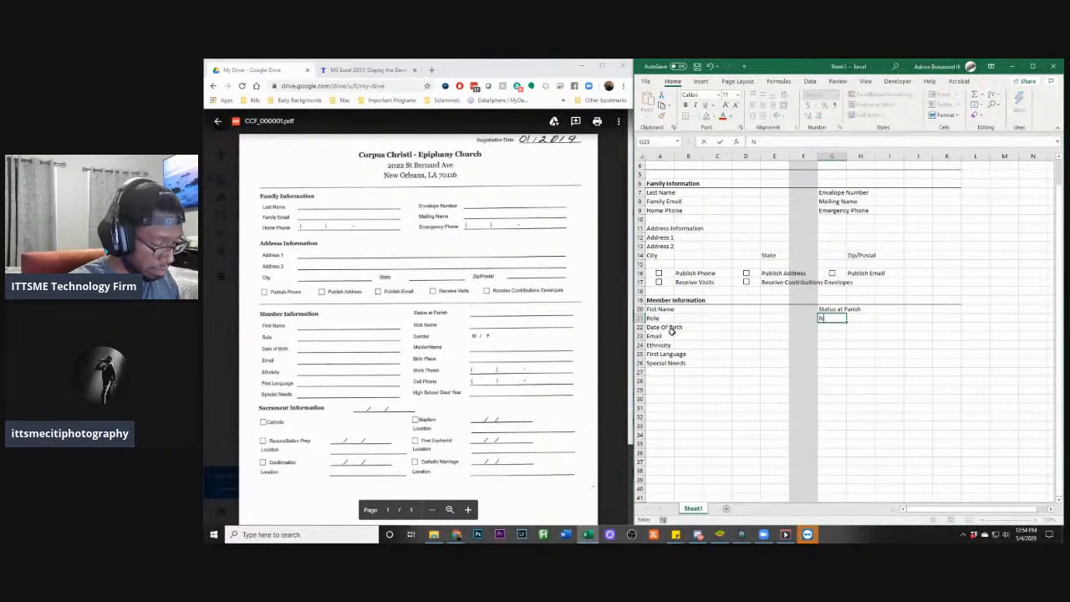
{"action": "type", "text": "ick Name"}
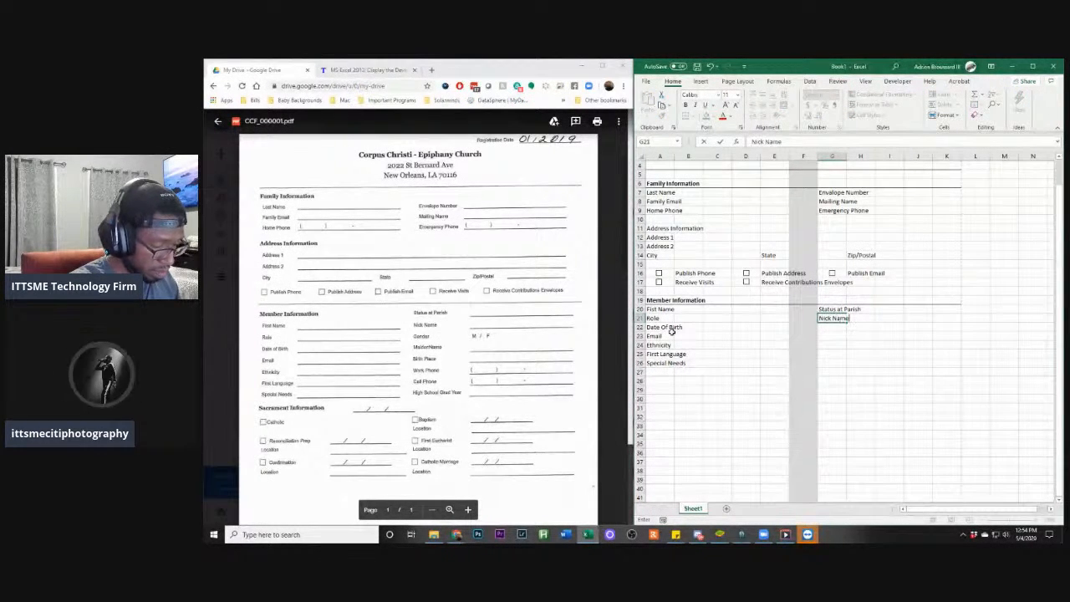
{"action": "key", "text": "Return"}
{"action": "type", "text": "Gender"}
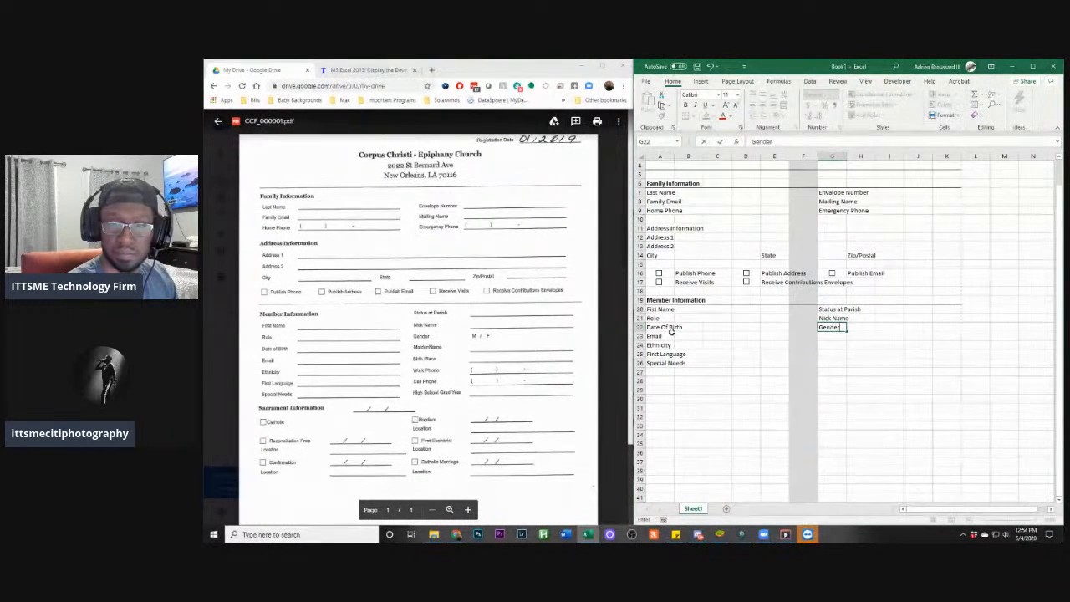
{"action": "key", "text": "Return"}
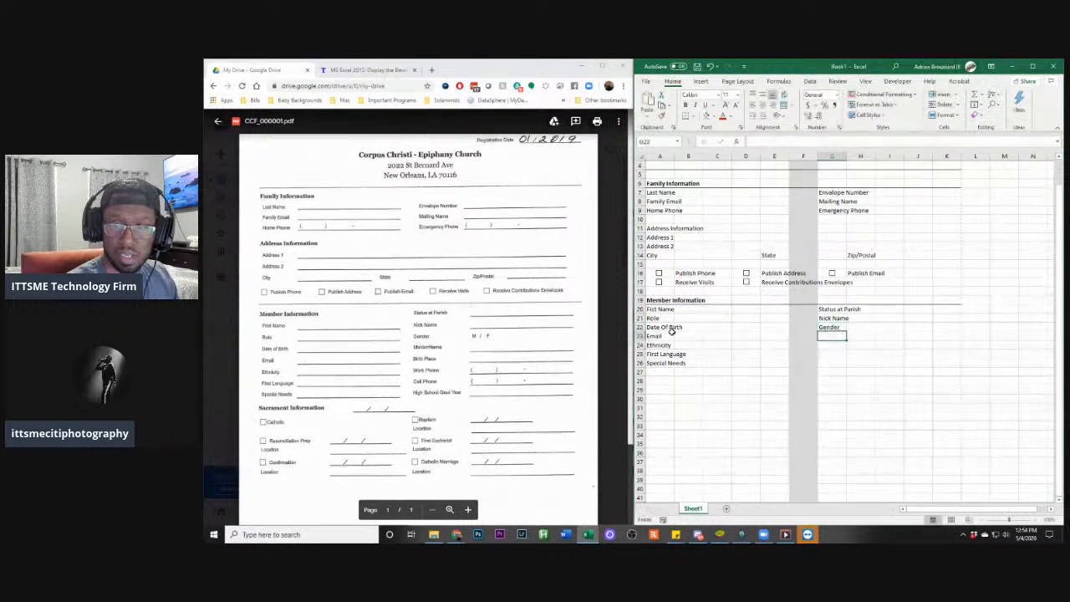
Enter the labels "MaidenName" and "Birthplace" in cells G23 and G24
{"action": "type", "text": "Mai"}
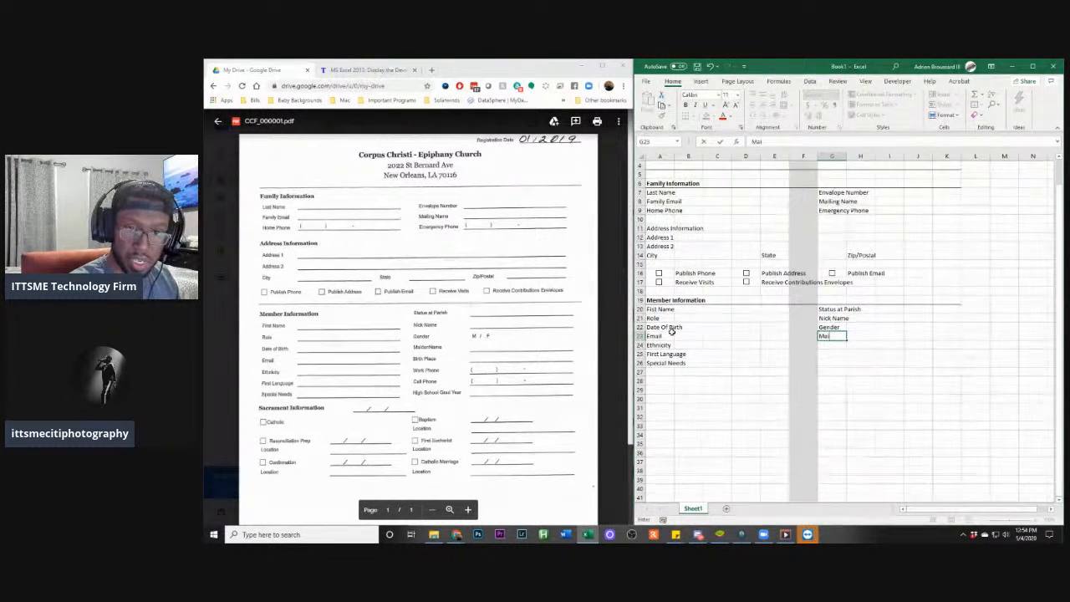
{"action": "type", "text": "den"}
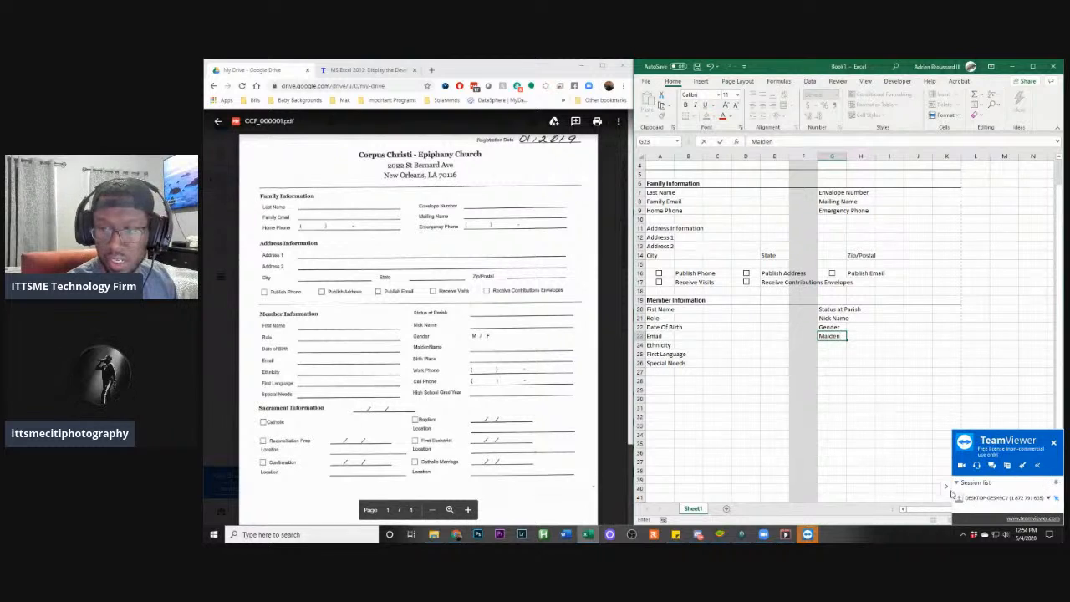
{"action": "left_click", "coordinate": [839, 337]}
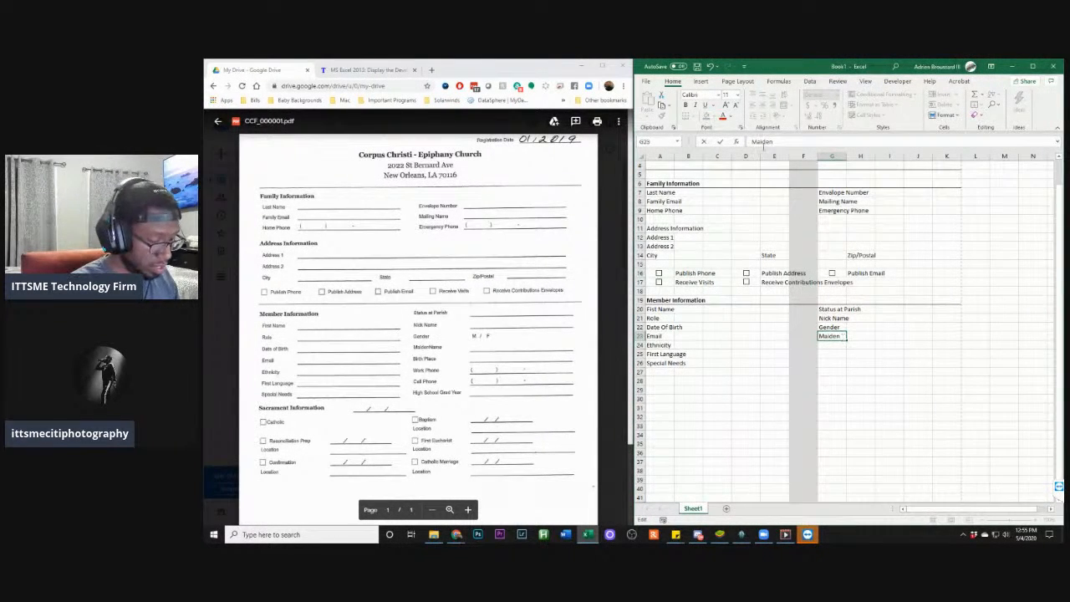
{"action": "type", "text": "Name"}
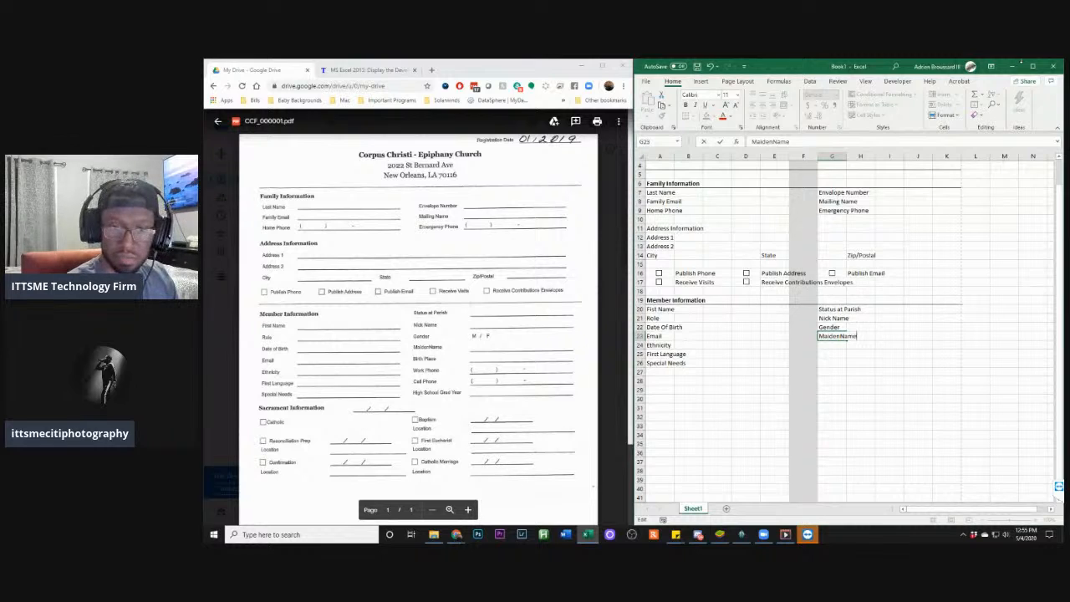
{"action": "key", "text": "Return"}
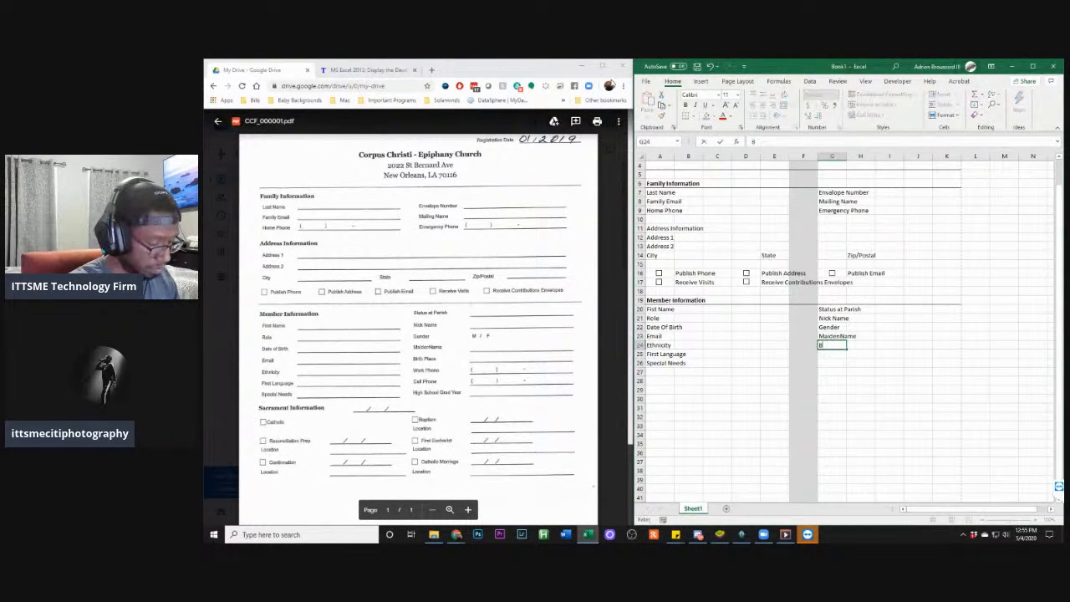
{"action": "type", "text": "Birthp"}
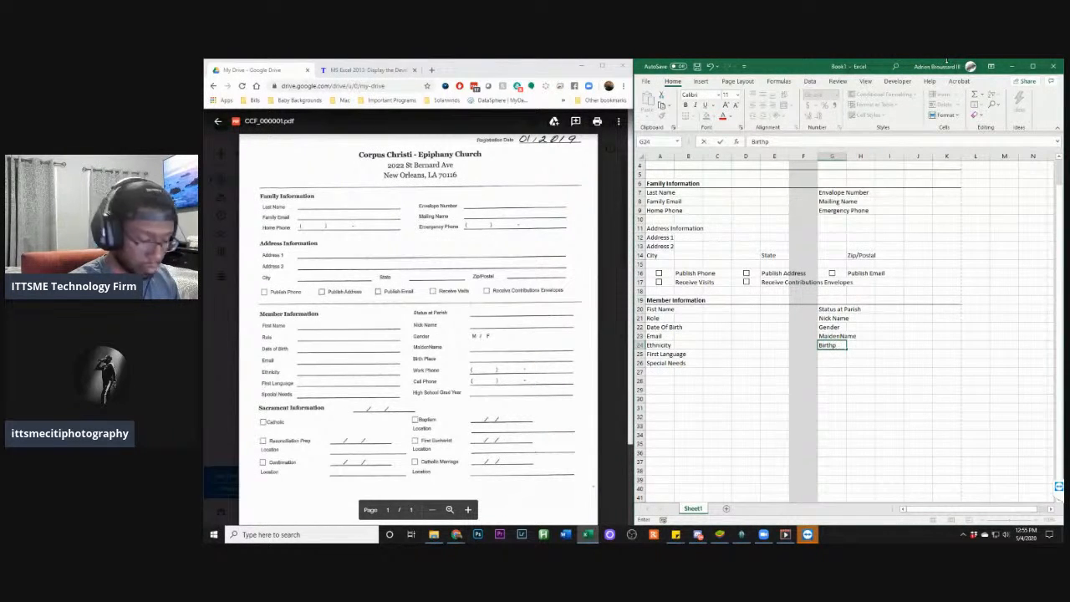
{"action": "type", "text": "lalace"}
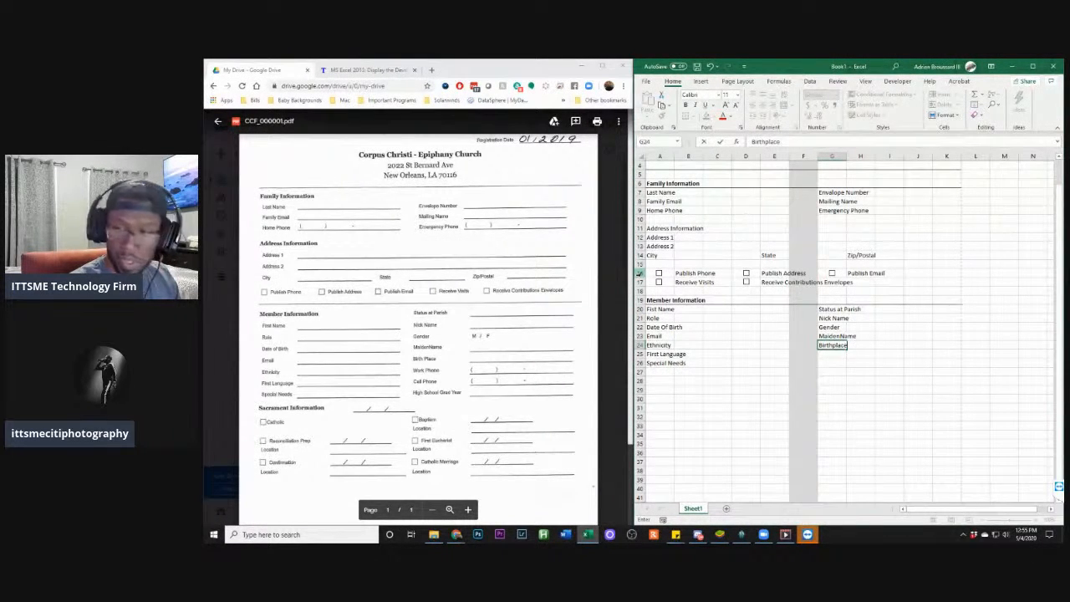
{"action": "key", "text": "Return"}
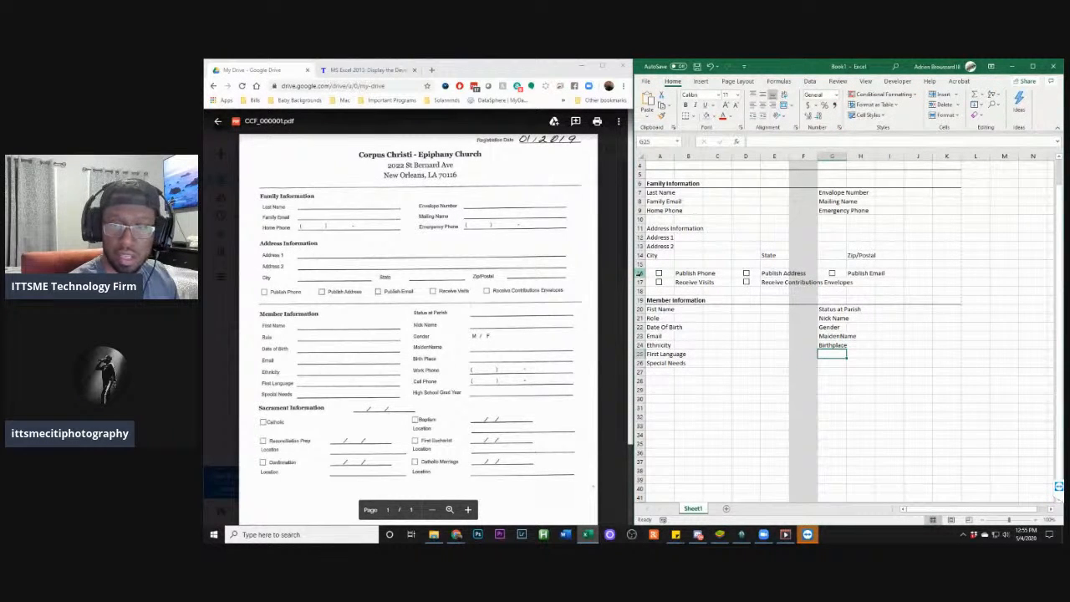
Correct the label in cell G24 to read "Birth Place" as two words
{"action": "key", "text": "Up"}
{"action": "key", "text": "Up"}
{"action": "key", "text": "Up"}
{"action": "key", "text": "Up"}
{"action": "key", "text": "Up"}
{"action": "double_click", "coordinate": [833, 345]}
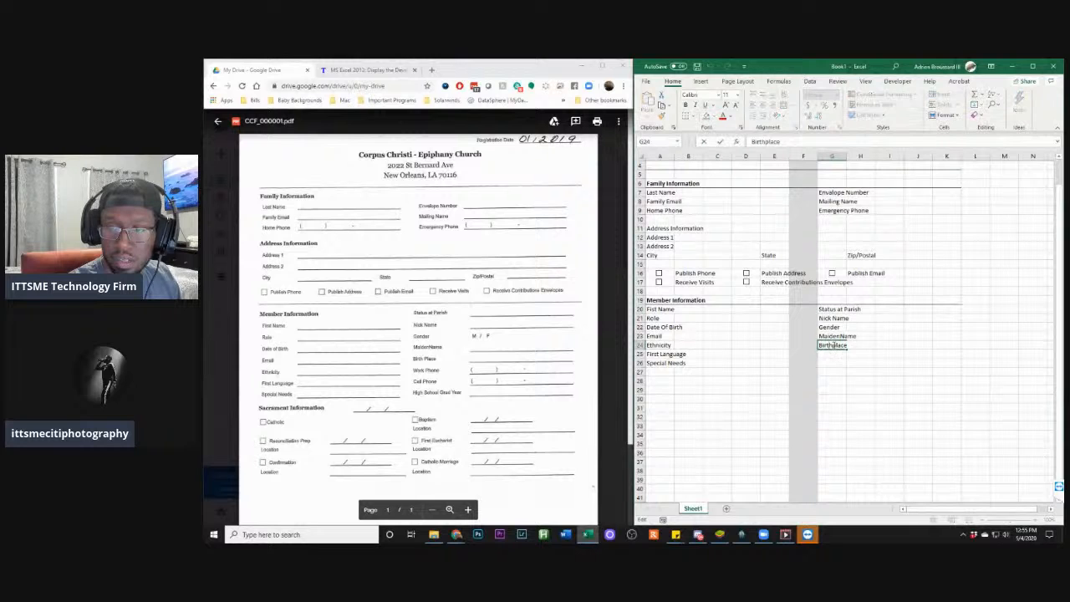
{"action": "type", "text": "P"}
{"action": "left_click", "coordinate": [838, 355]}
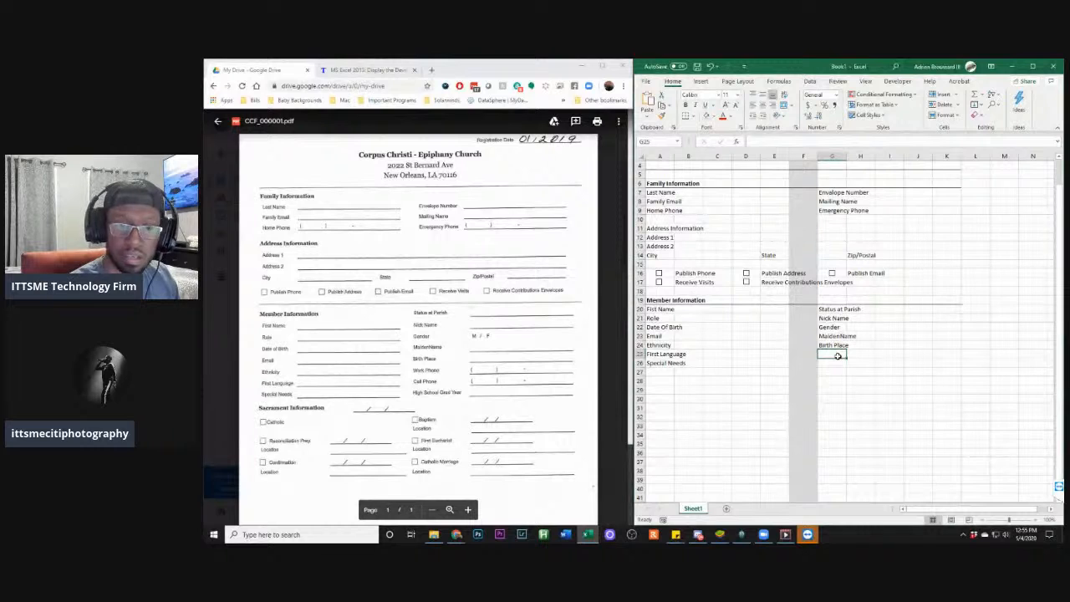
Enter the labels "Work Phone" and "Cell Phone" in cells G25 and G26
{"action": "type", "text": "Wor"}
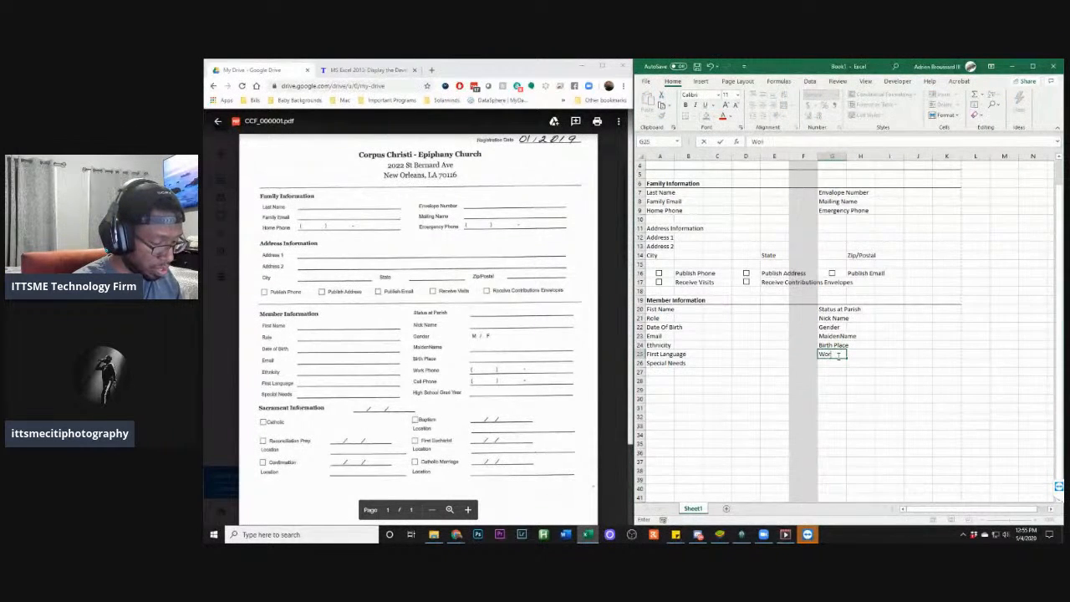
{"action": "type", "text": "k Phone"}
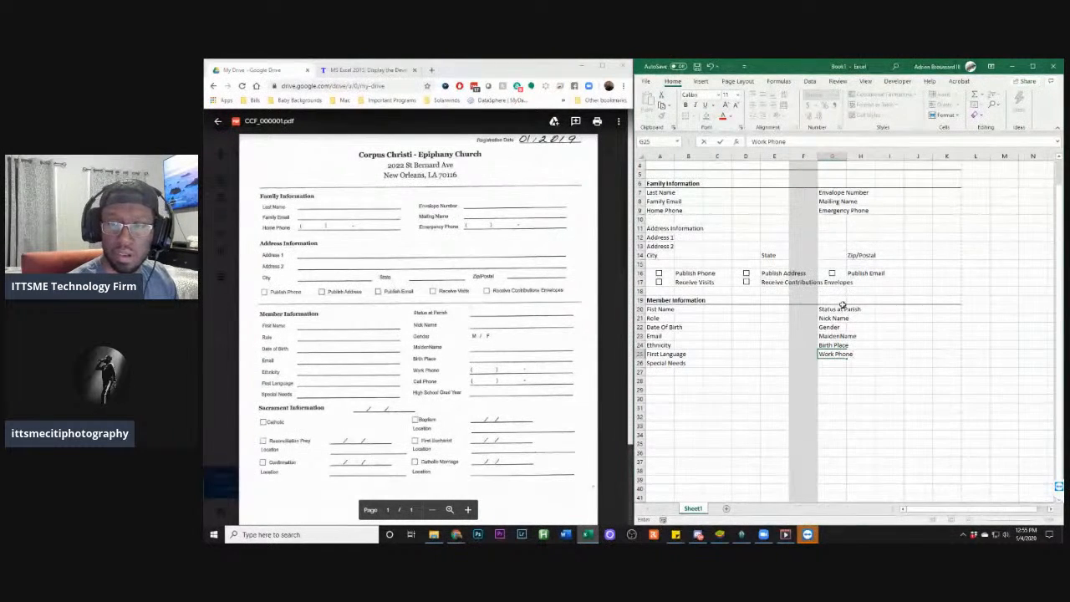
{"action": "key", "text": "Return"}
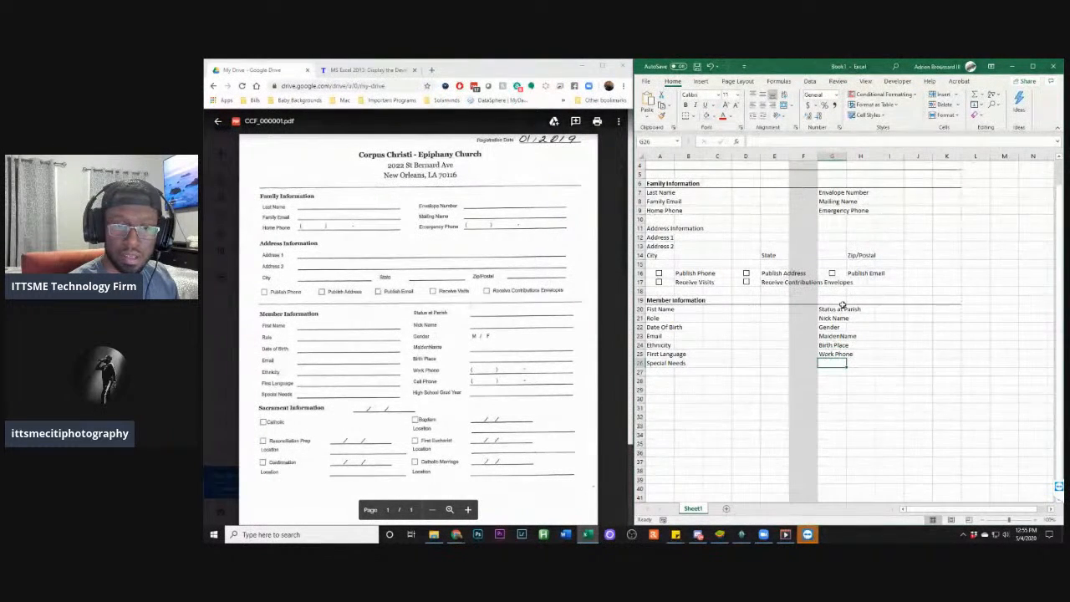
{"action": "type", "text": "Cell Phone"}
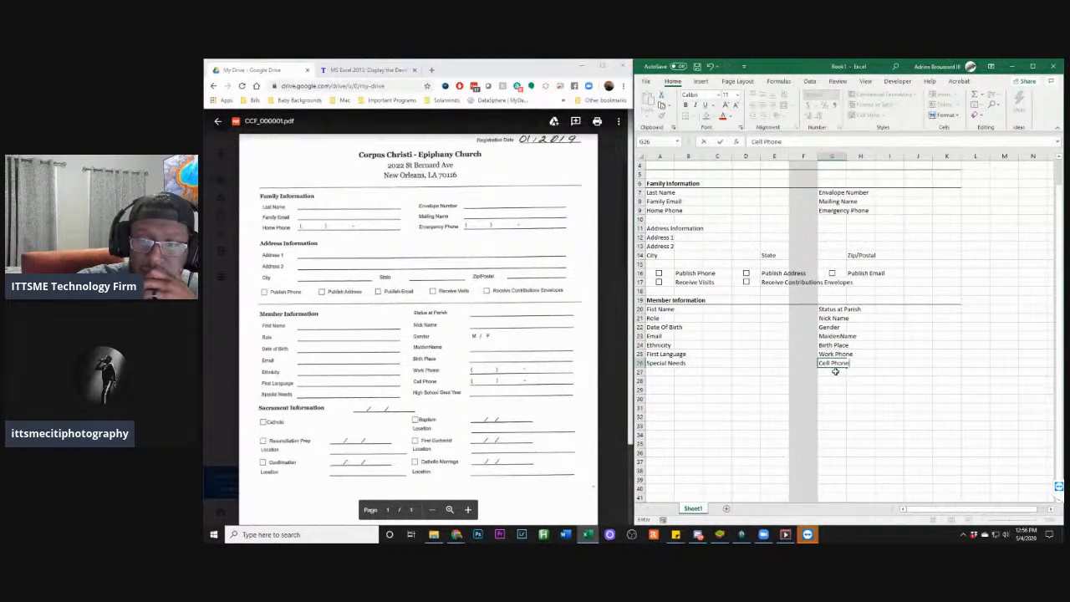
{"action": "left_click", "coordinate": [663, 384]}
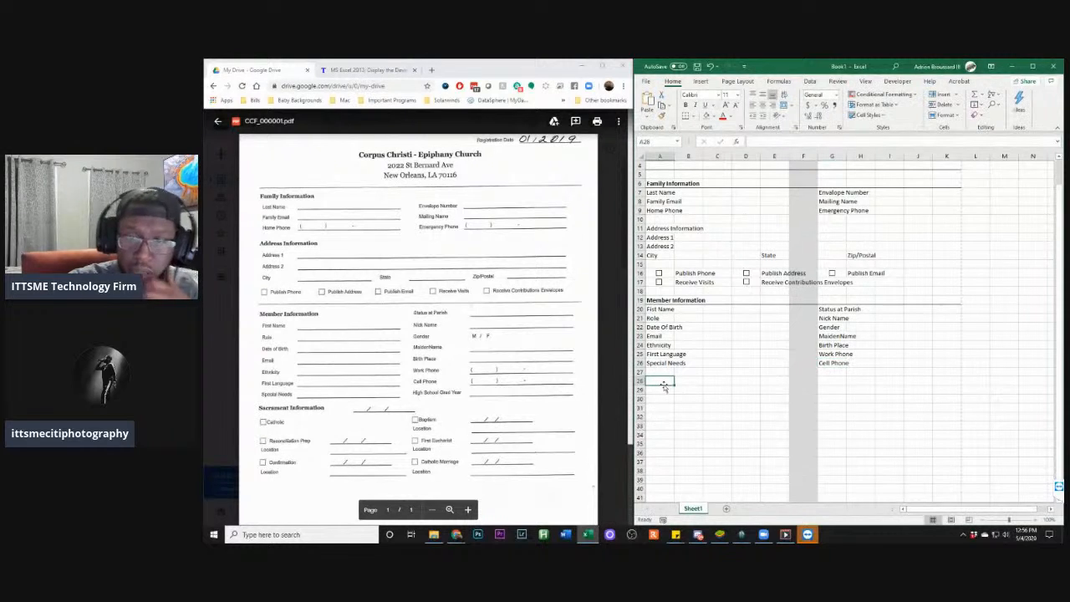
Enter the label "High School Grad Year" in cell G27, below Cell Phone
{"action": "left_click", "coordinate": [826, 371]}
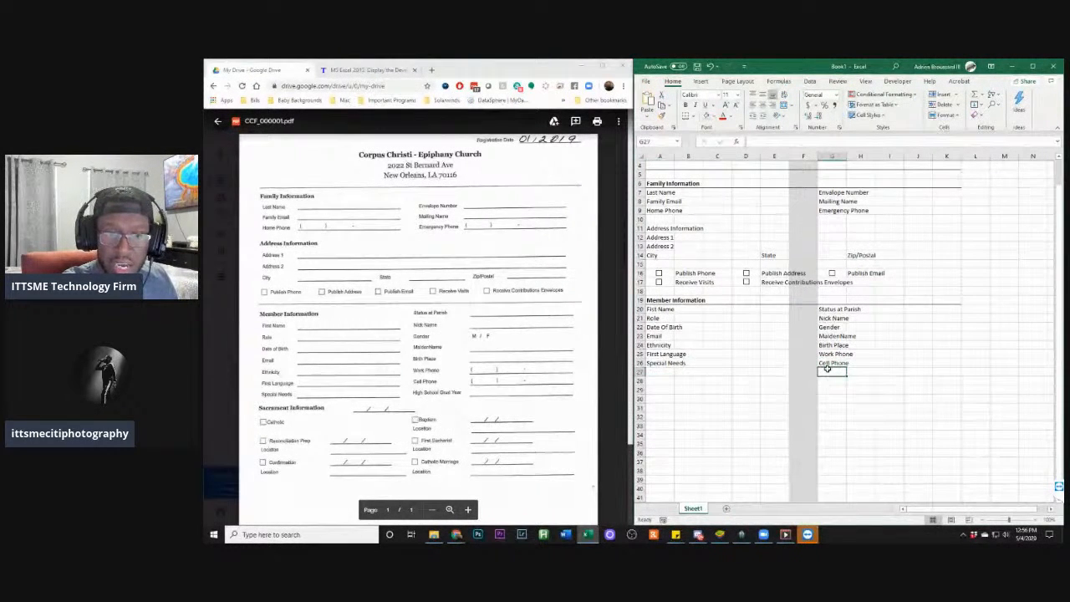
{"action": "type", "text": "H"}
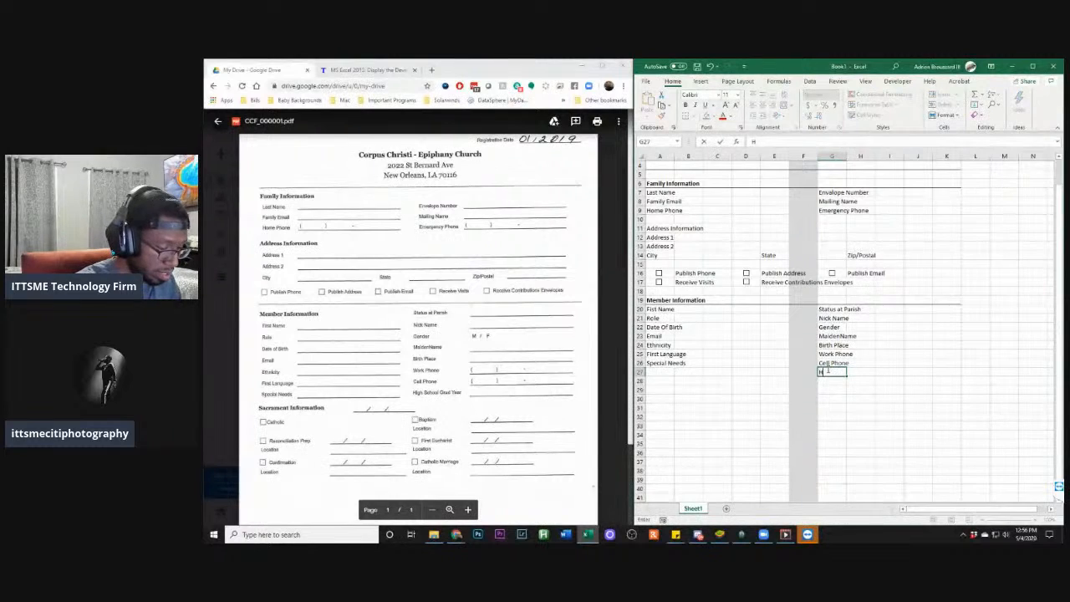
{"action": "type", "text": "igh Sc"}
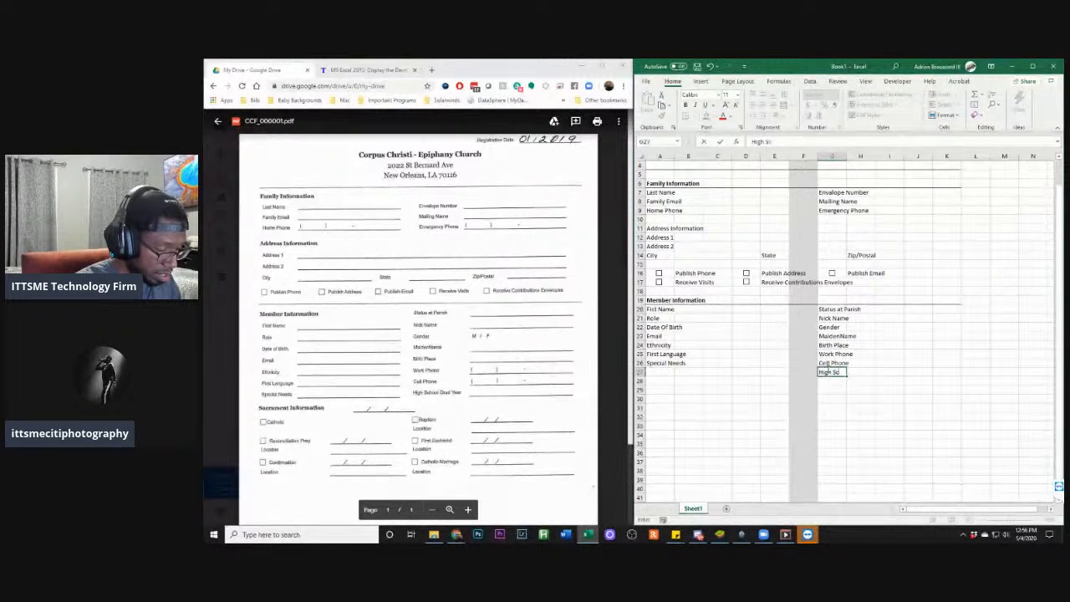
{"action": "type", "text": "hool Gr"}
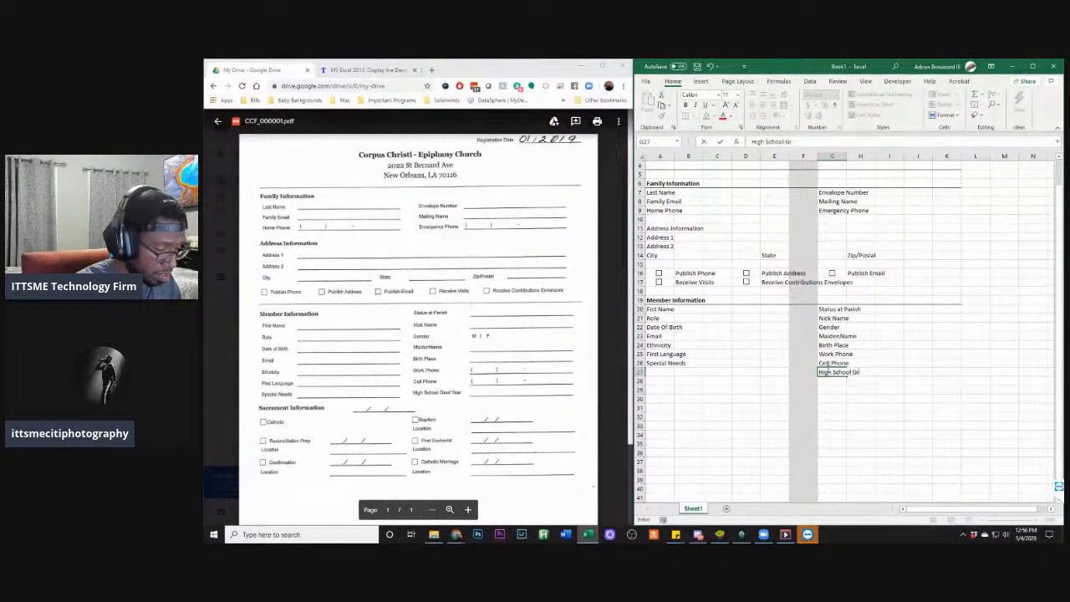
{"action": "type", "text": "ad Year"}
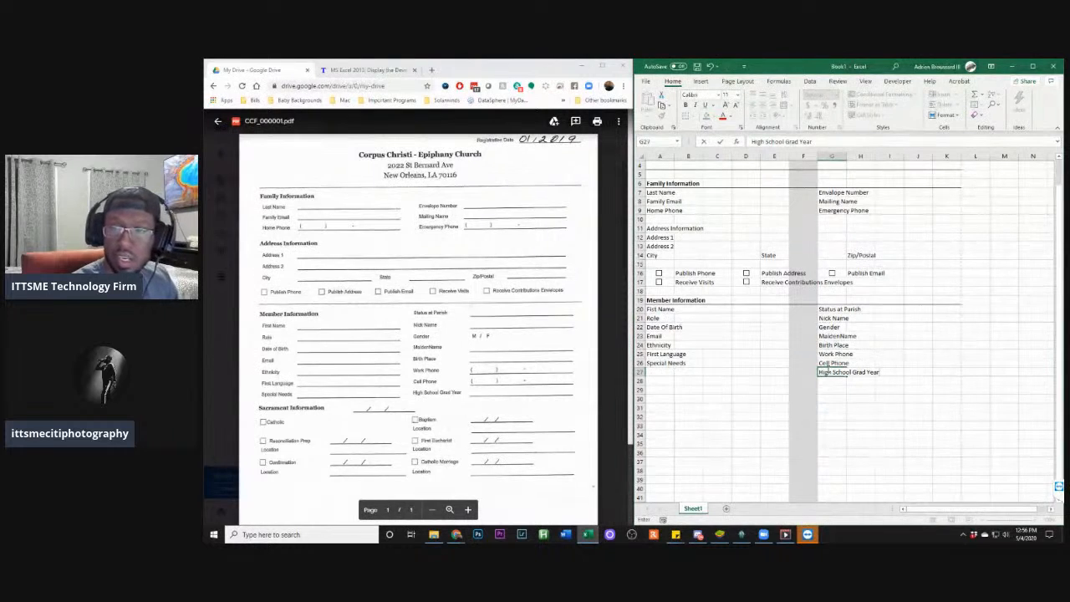
{"action": "key", "text": "Return"}
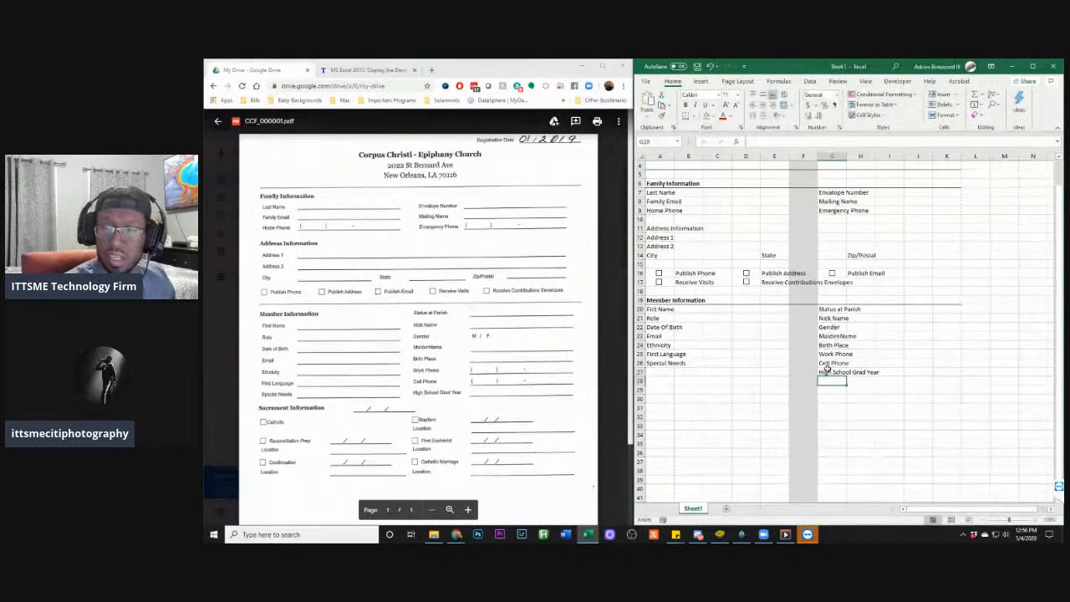
Enter the section heading "Sacrament Information" in cell A29, leaving row 28 blank above it
{"action": "key", "text": "Left"}
{"action": "key", "text": "Left"}
{"action": "key", "text": "Left"}
{"action": "key", "text": "Left"}
{"action": "key", "text": "Left"}
{"action": "key", "text": "Left"}
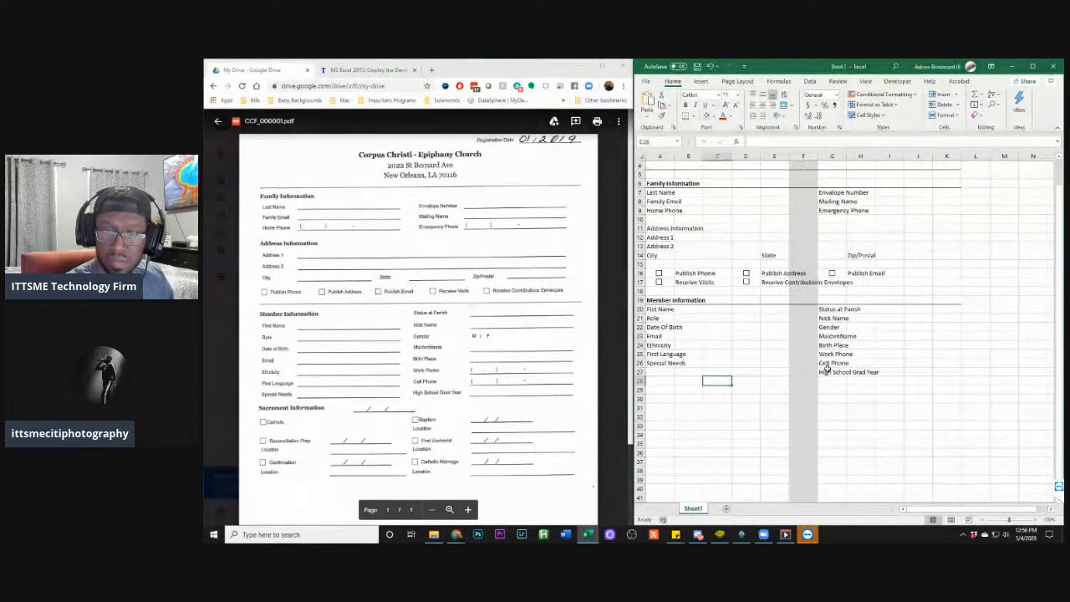
{"action": "key", "text": "Down"}
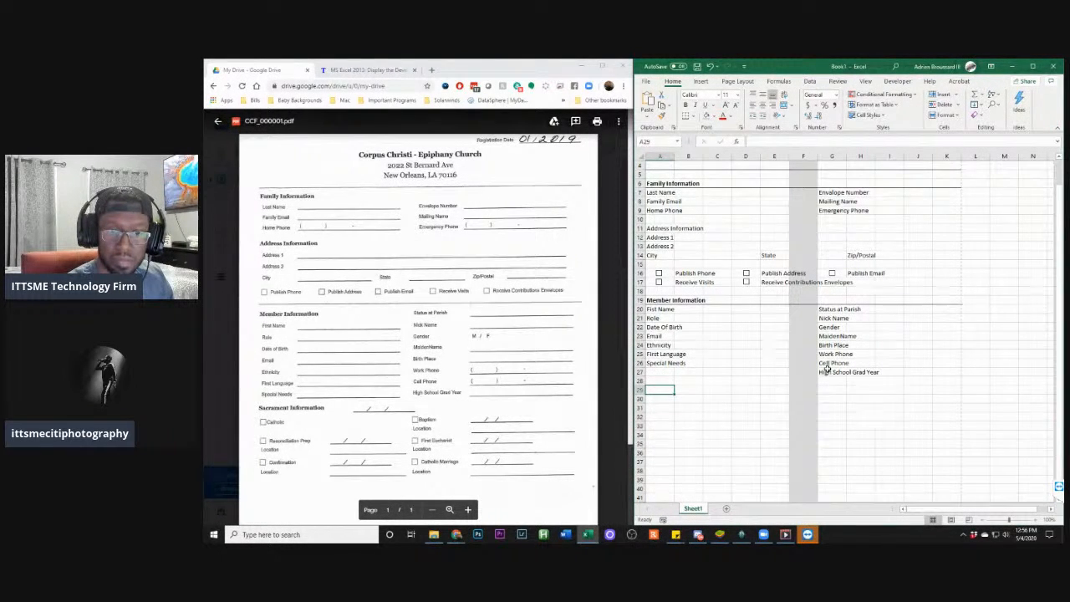
{"action": "key", "text": "Up"}
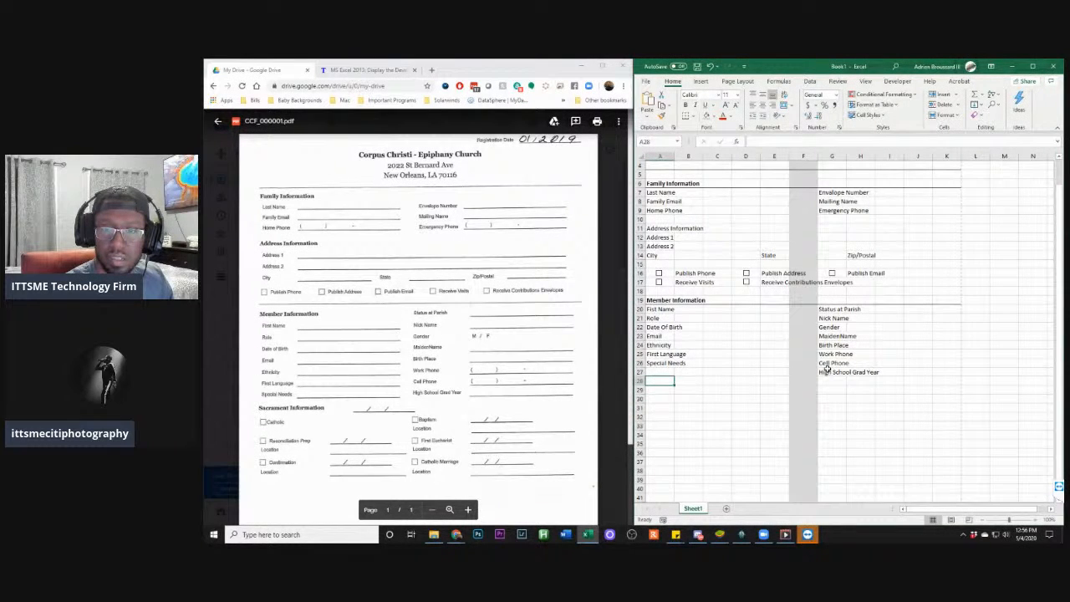
{"action": "key", "text": "Down"}
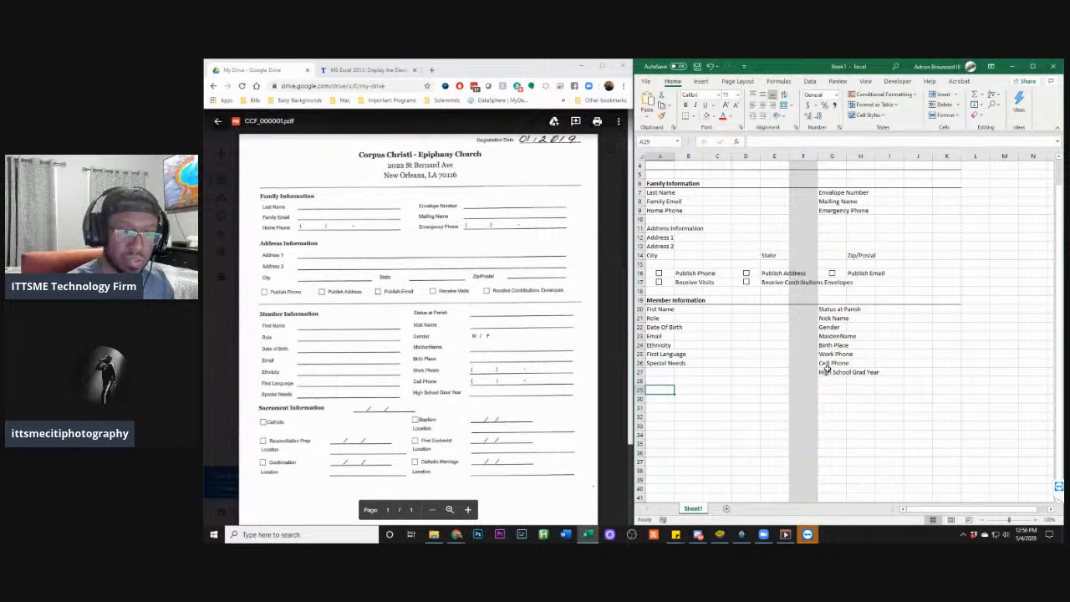
{"action": "type", "text": "S"}
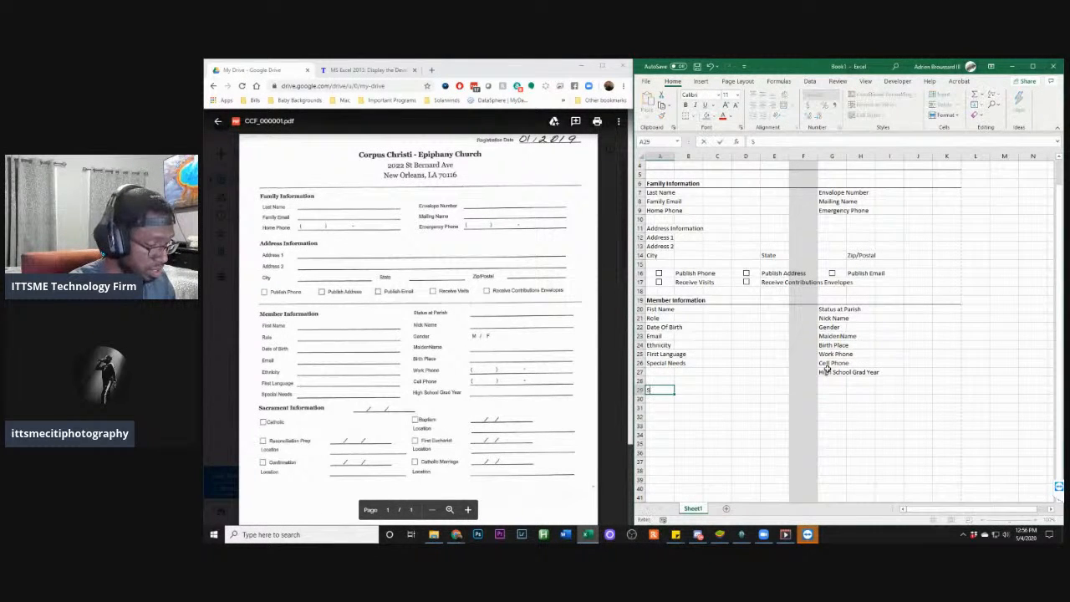
{"action": "type", "text": "acrament Information"}
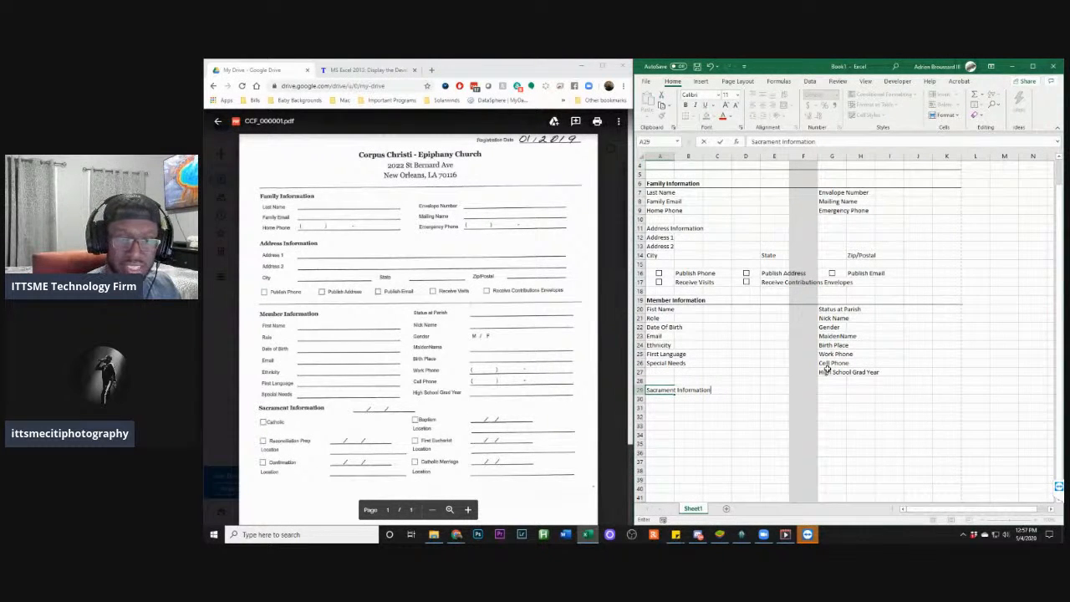
{"action": "key", "text": "Return"}
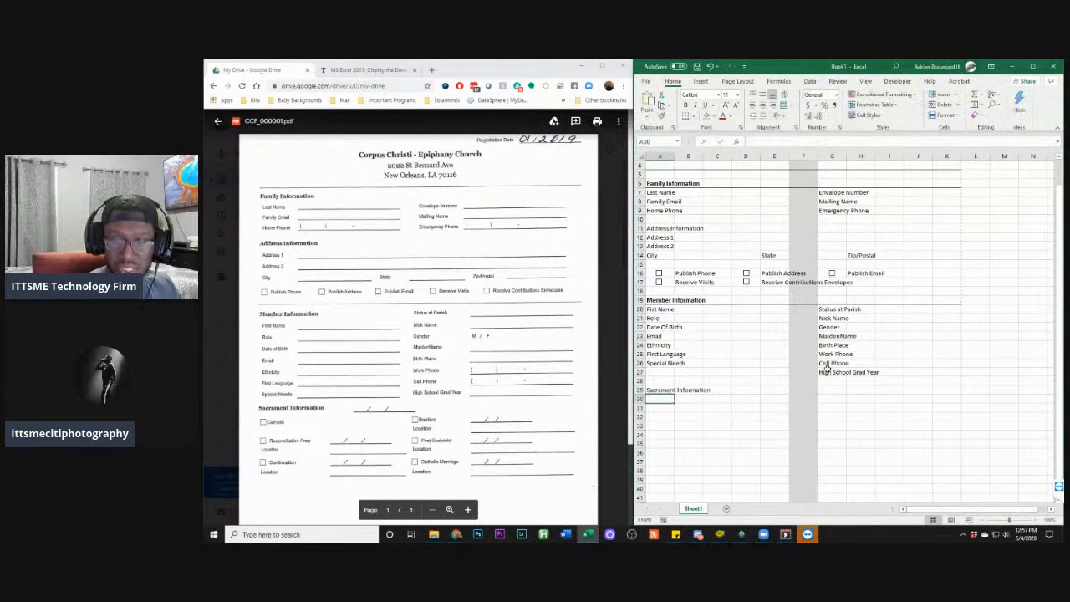
Make the Sacrament Information heading in cell A29 bold
{"action": "key", "text": "Up"}
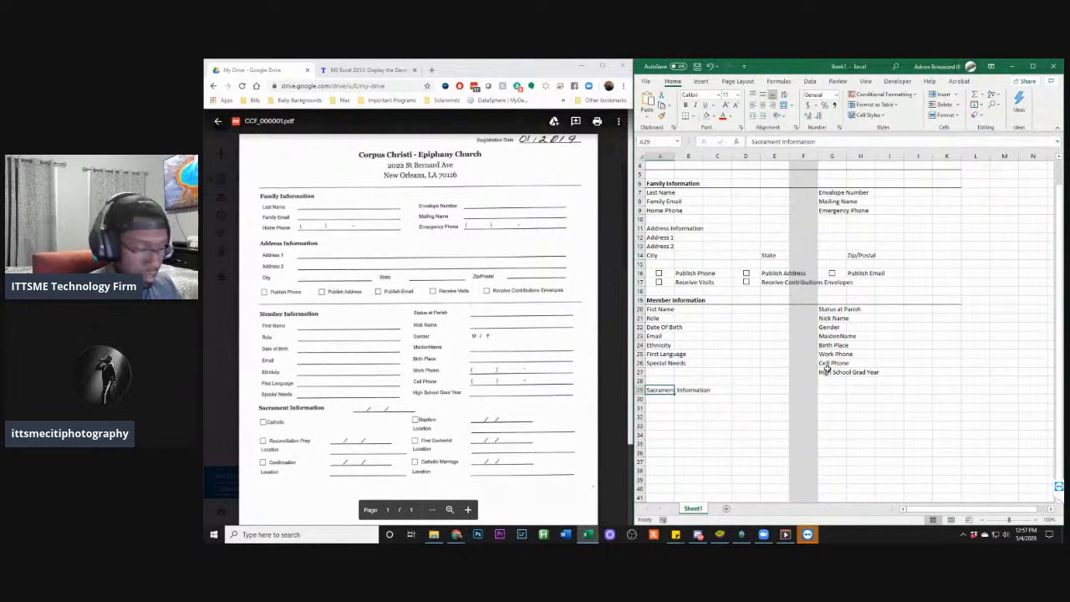
{"action": "key", "text": "ctrl+b"}
{"action": "key", "text": "Down"}
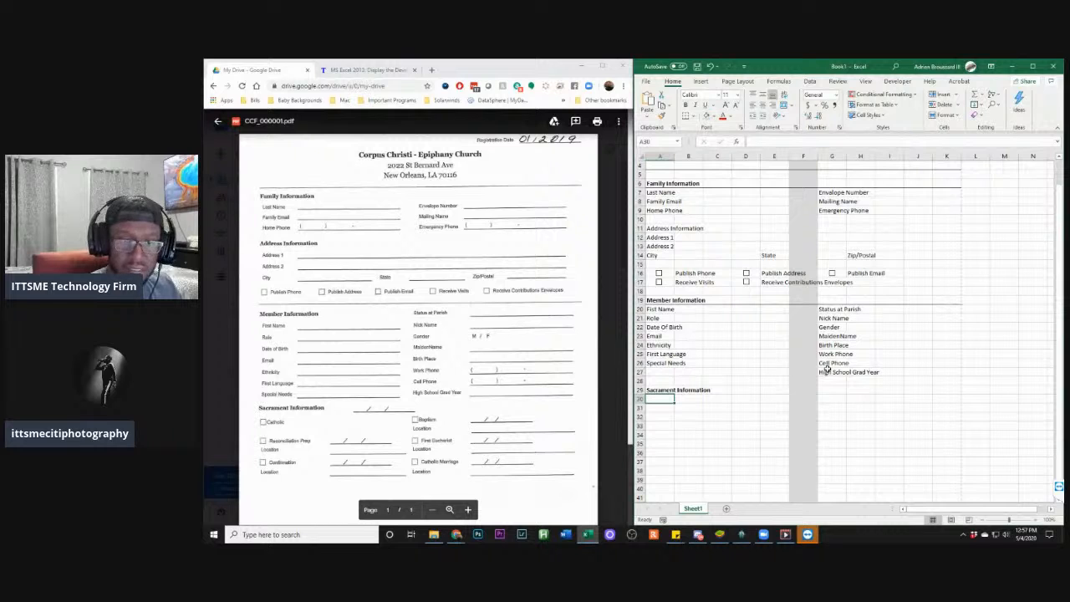
{"action": "left_click", "coordinate": [659, 389]}
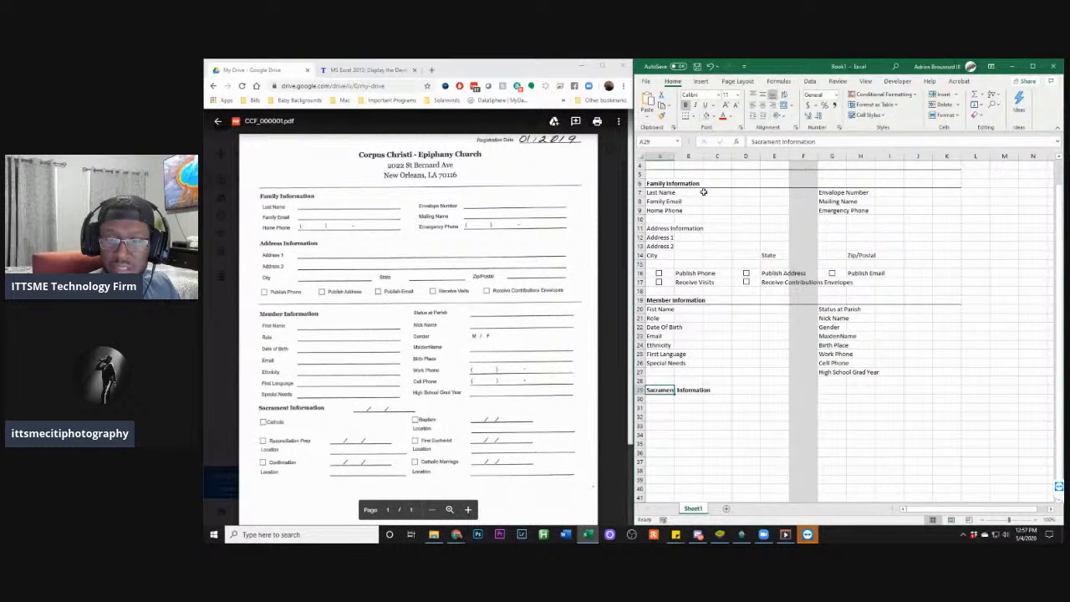
Add a bottom border under the Sacrament Information heading across cells A29 to K29
{"action": "left_click_drag", "start_coordinate": [666, 389], "coordinate": [953, 389]}
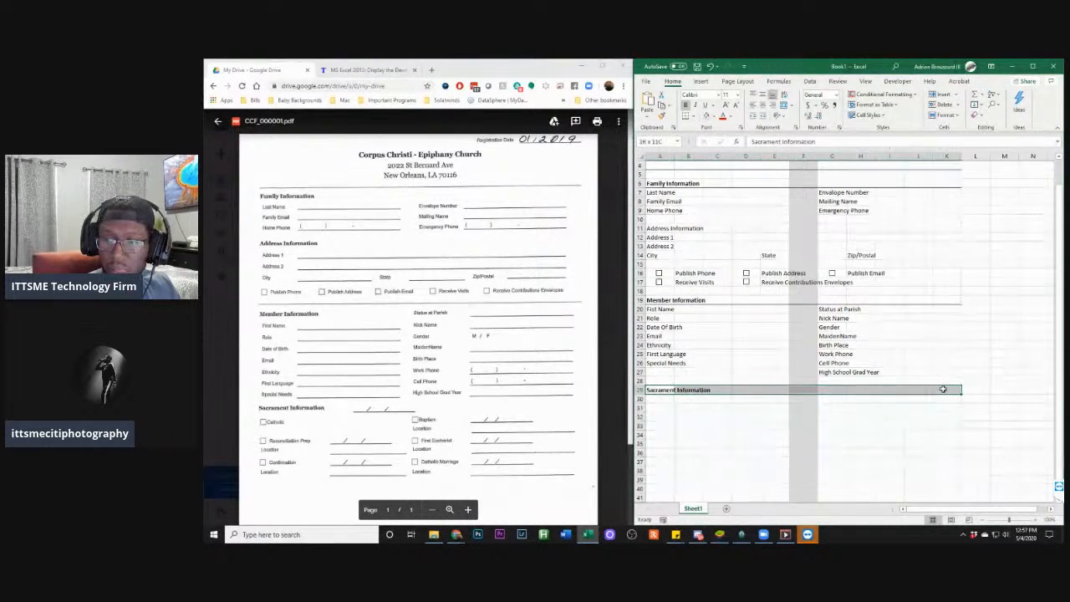
{"action": "left_click", "coordinate": [686, 116]}
{"action": "left_click", "coordinate": [669, 408]}
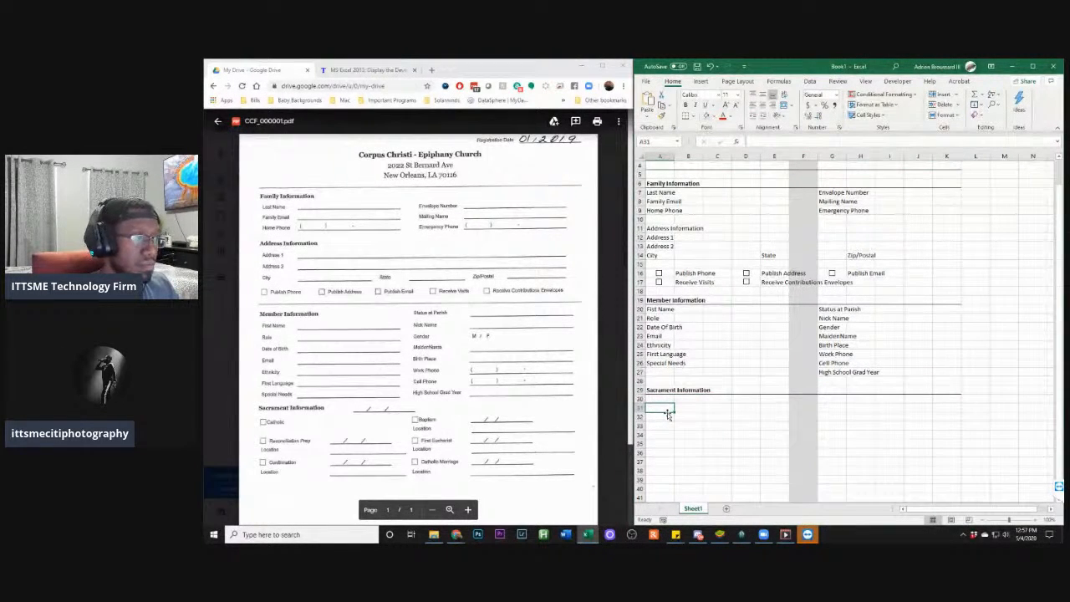
{"action": "left_click", "coordinate": [662, 400]}
{"action": "left_click", "coordinate": [663, 408]}
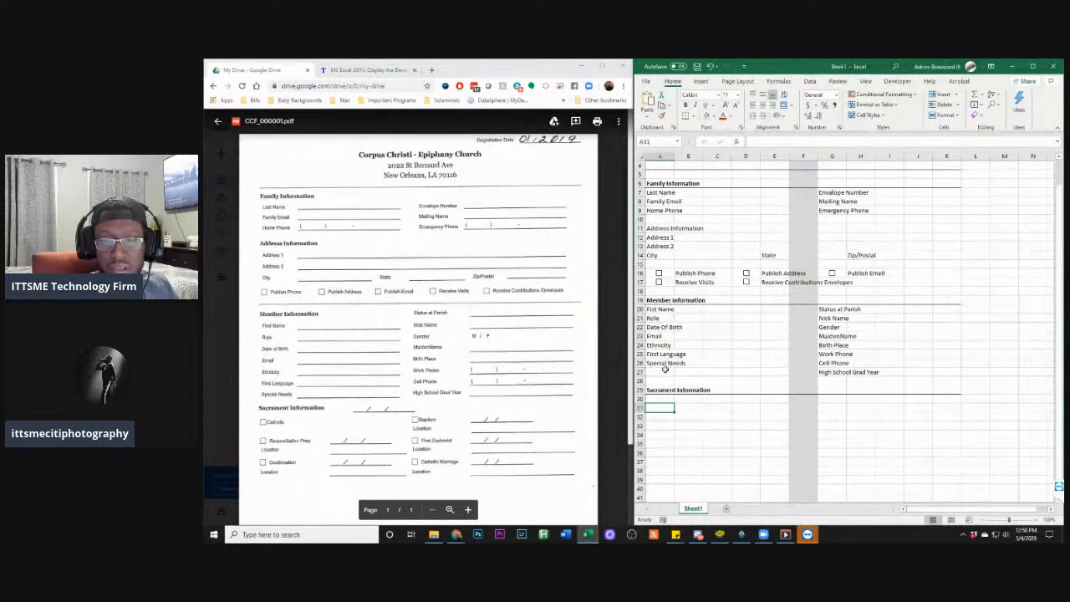
{"action": "left_click", "coordinate": [662, 400]}
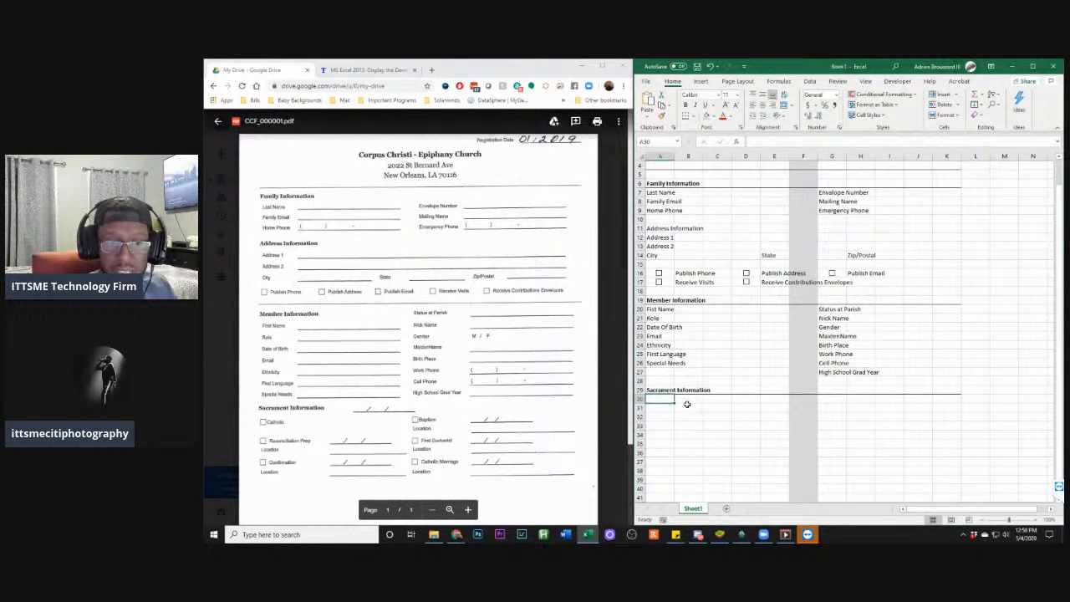
{"action": "left_click", "coordinate": [669, 408]}
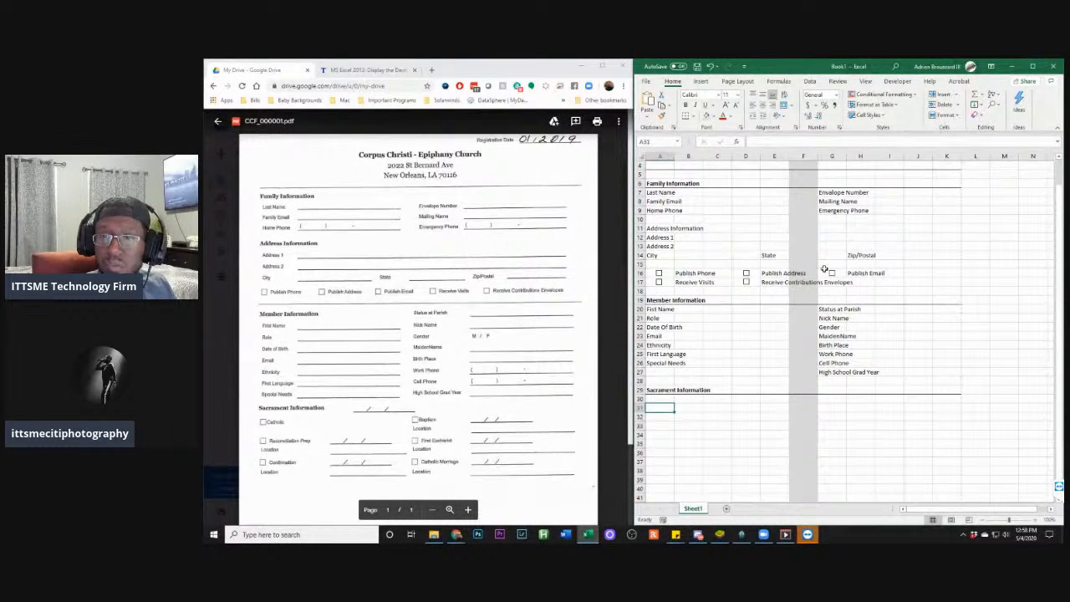
Copy the checkbox beside Receive Contributions Envelopes and paste it below the Sacrament Information heading in column A
{"action": "right_click", "coordinate": [753, 284]}
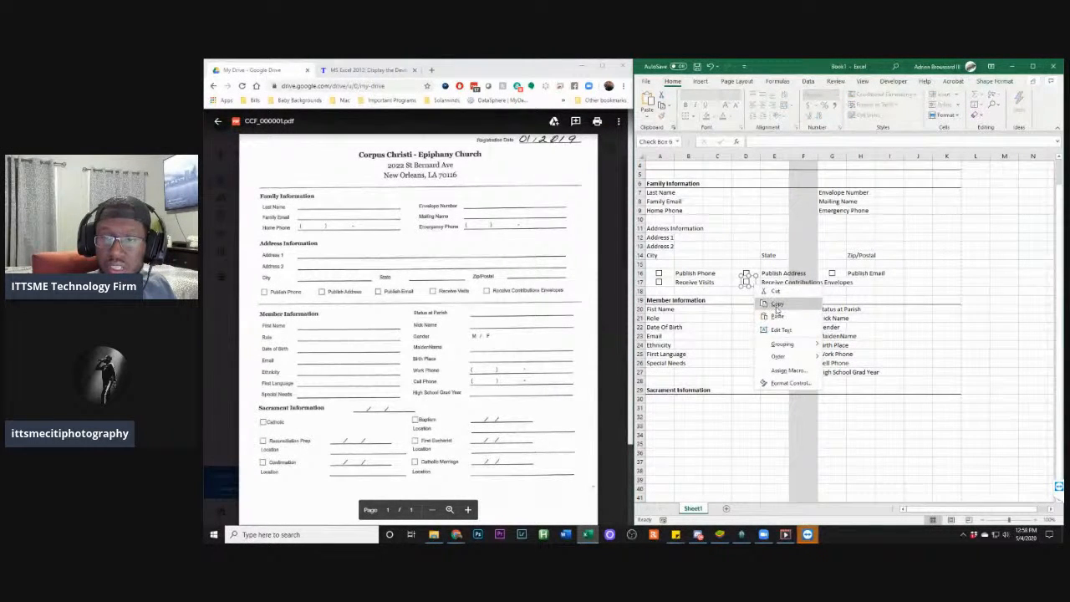
{"action": "left_click", "coordinate": [776, 304]}
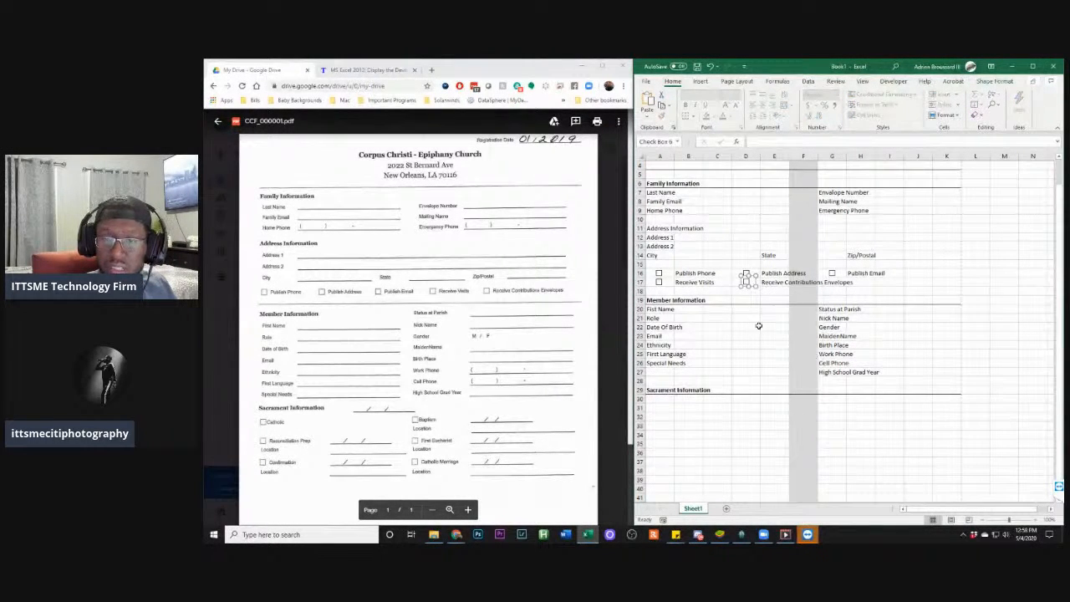
{"action": "left_click", "coordinate": [659, 401]}
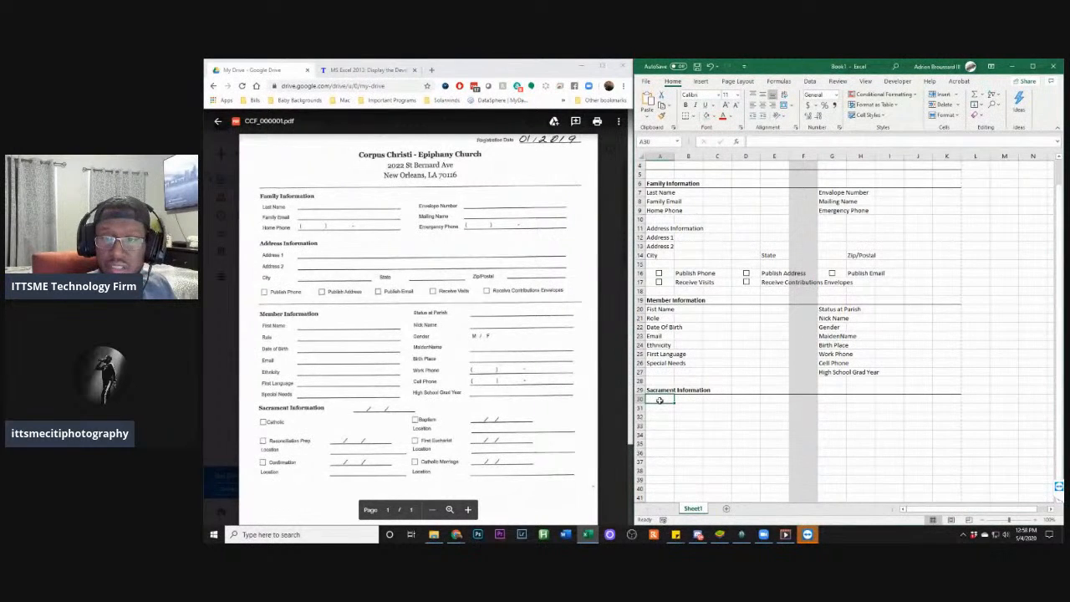
{"action": "key", "text": "ctrl+v"}
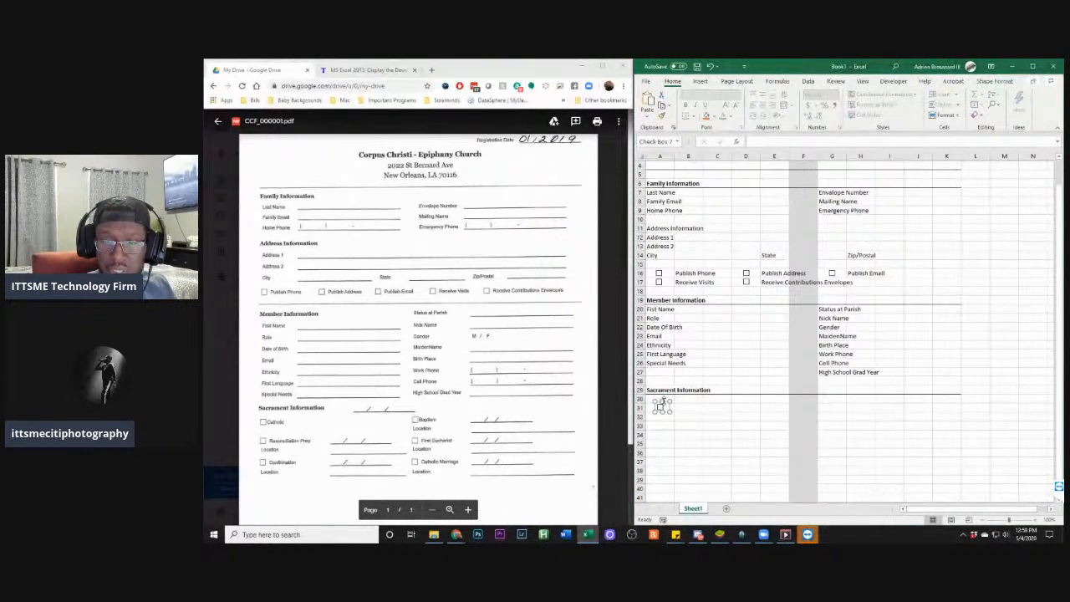
Nudge the pasted checkbox upward so it sits in cell A30, directly below the Sacrament Information heading
{"action": "key", "text": "Up"}
{"action": "key", "text": "Up"}
{"action": "key", "text": "Up"}
{"action": "key", "text": "Up"}
{"action": "key", "text": "Up"}
{"action": "key", "text": "Up"}
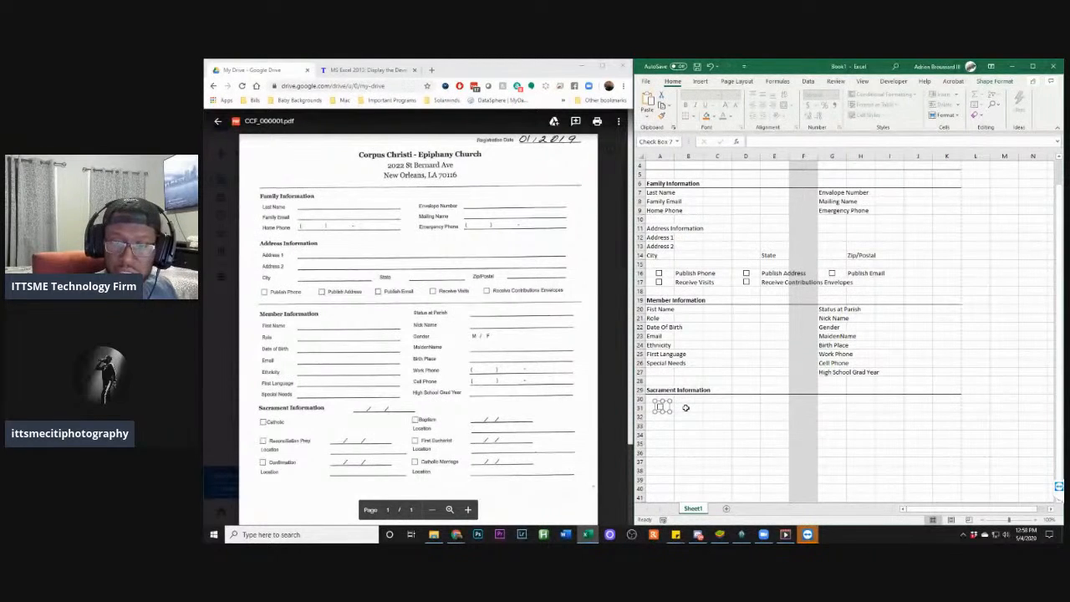
{"action": "key", "text": "Up"}
{"action": "key", "text": "Up"}
{"action": "key", "text": "Up"}
{"action": "key", "text": "Up"}
{"action": "key", "text": "Up"}
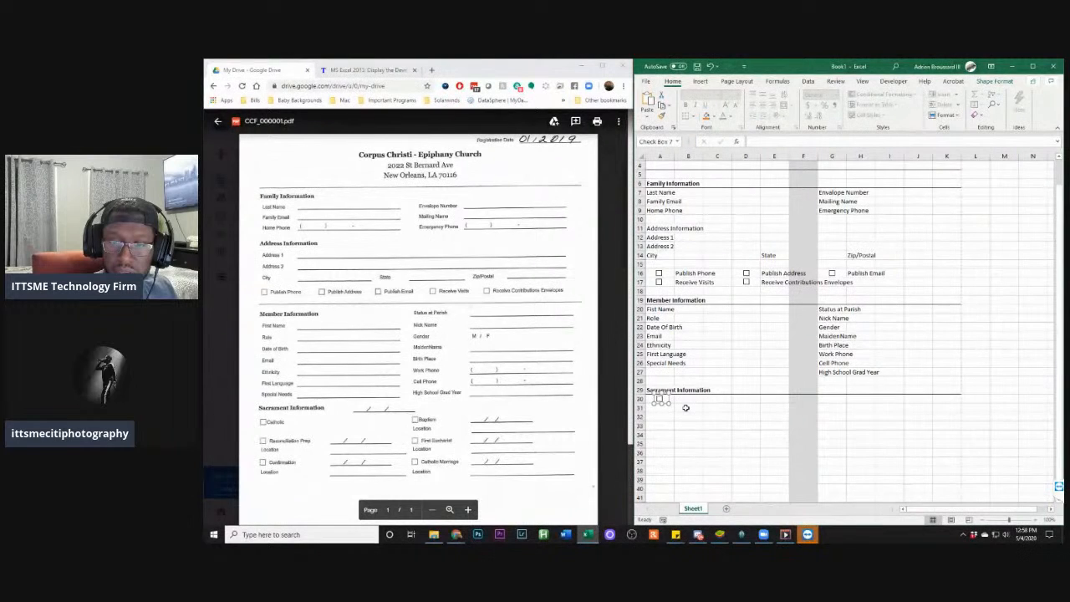
{"action": "left_click", "coordinate": [685, 407]}
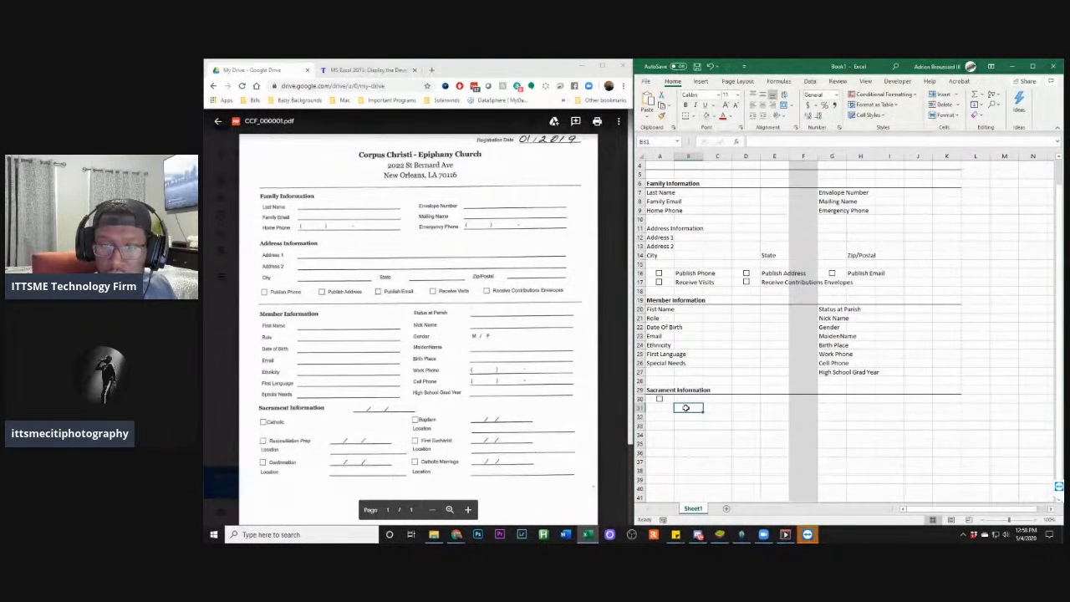
Enter the label "Catholic" in cell B30, beside the new checkbox
{"action": "left_click", "coordinate": [687, 399]}
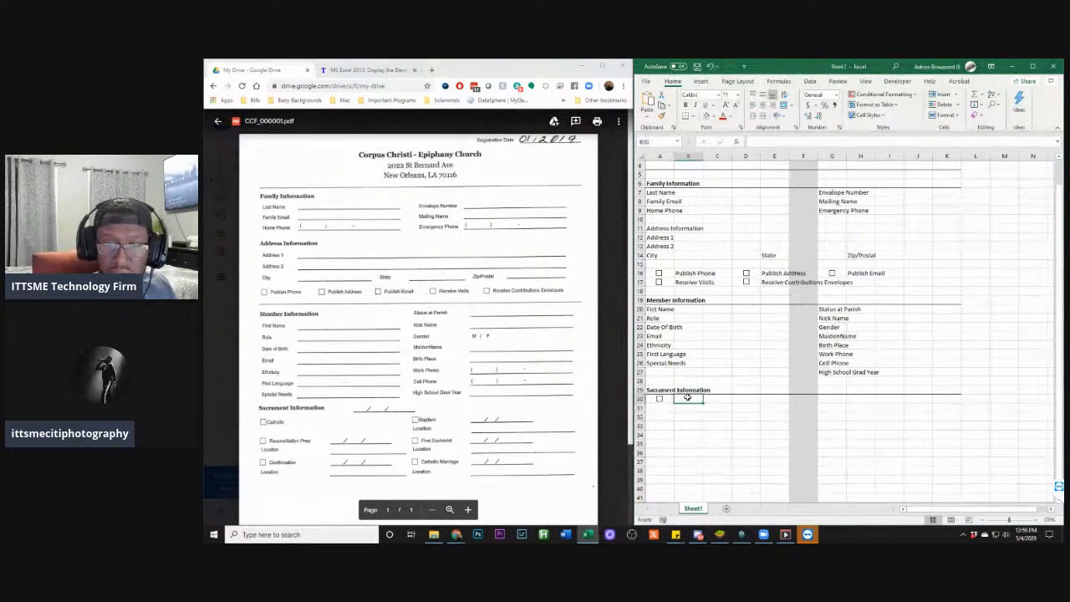
{"action": "type", "text": "Cath"}
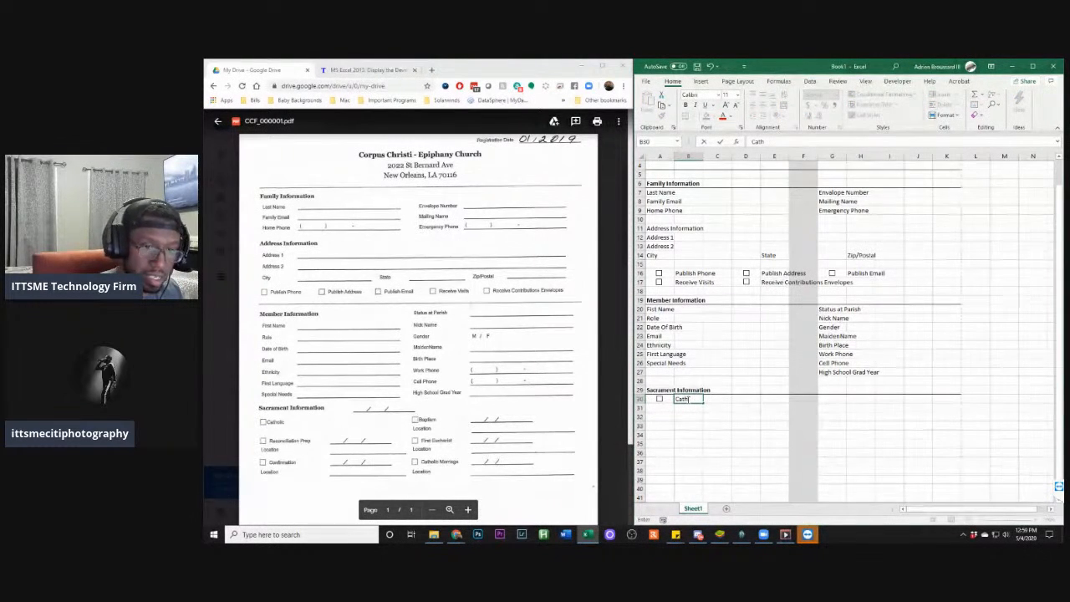
{"action": "type", "text": "olic"}
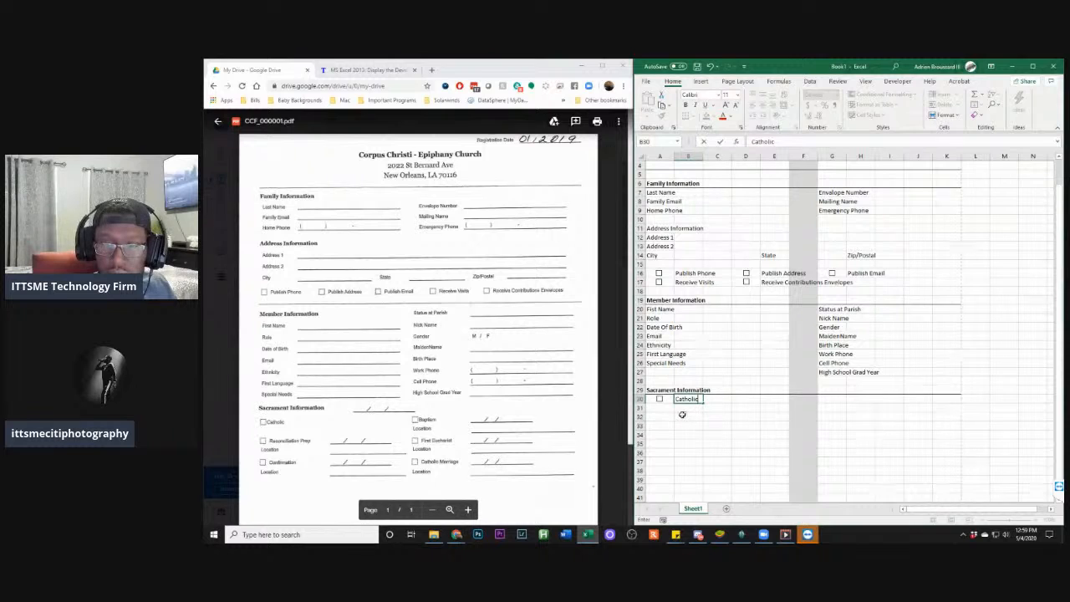
{"action": "left_click", "coordinate": [682, 412]}
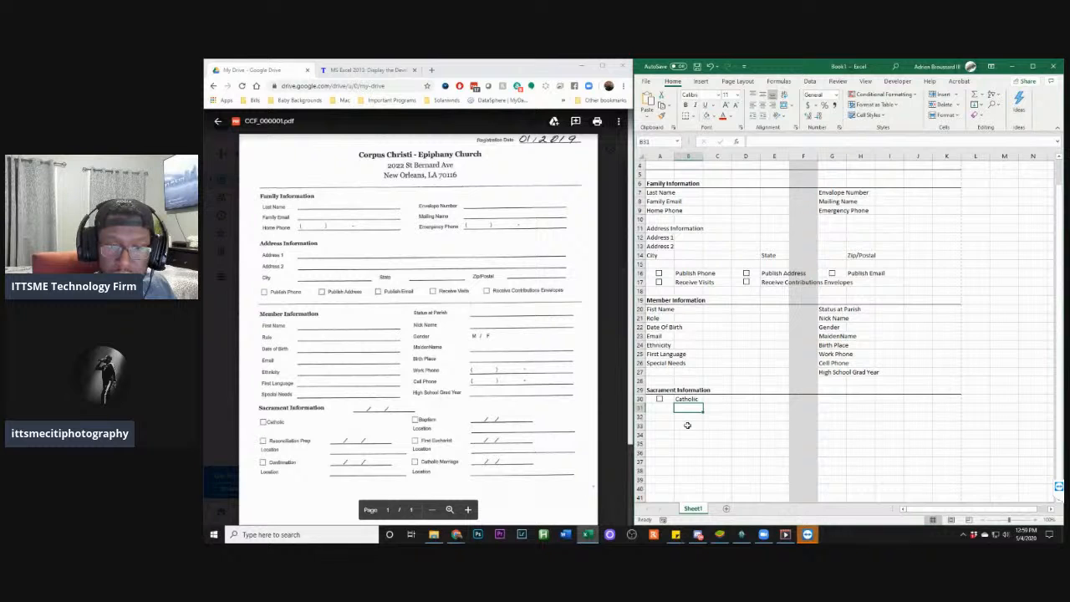
{"action": "left_click", "coordinate": [687, 416]}
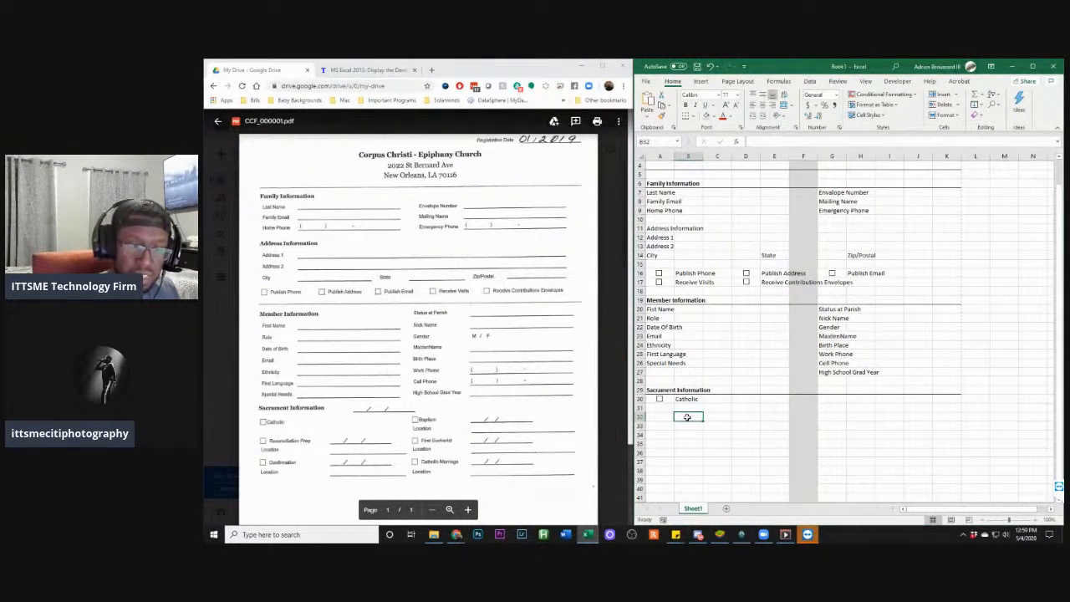
{"action": "type", "text": "R"}
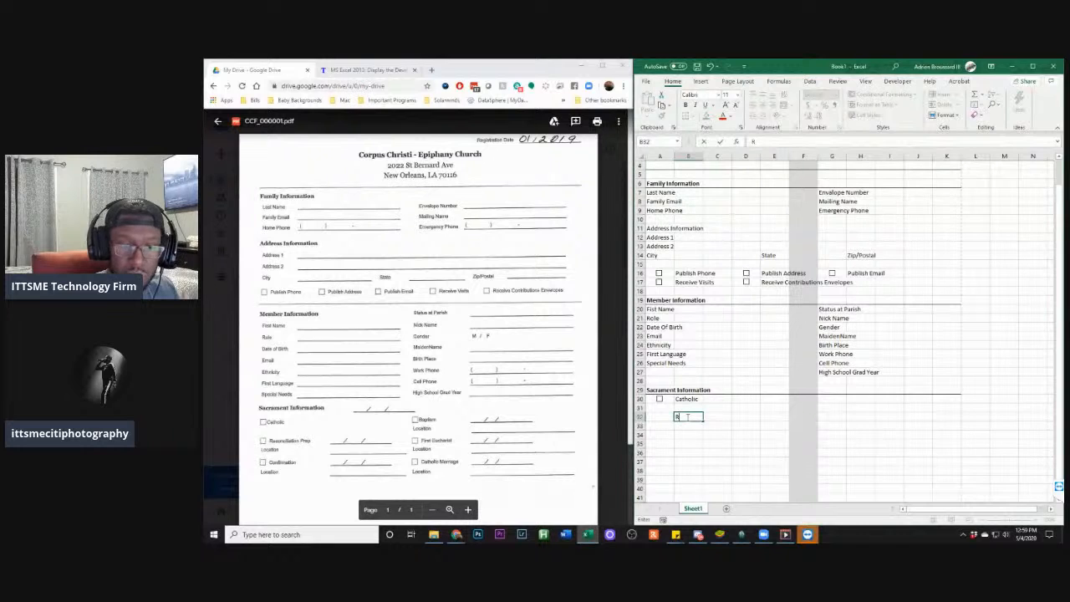
{"action": "key", "text": "BackSpace"}
Enter the label "Reconciliation Prep" in cell B31, directly below Catholic
{"action": "left_click", "coordinate": [684, 409]}
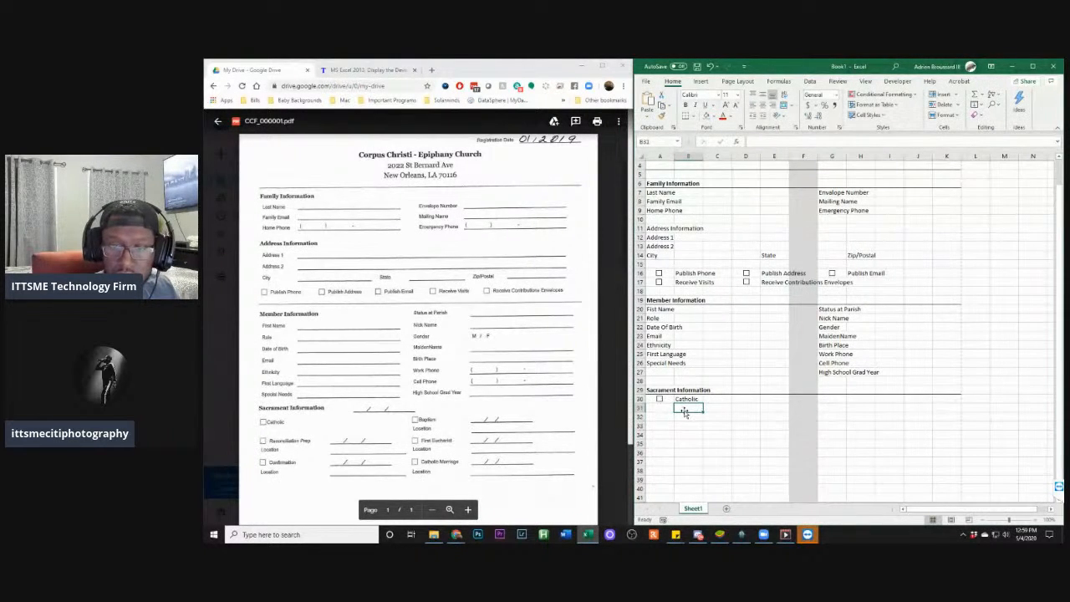
{"action": "scroll", "coordinate": [682, 418], "scroll_direction": "down", "scroll_amount": 3}
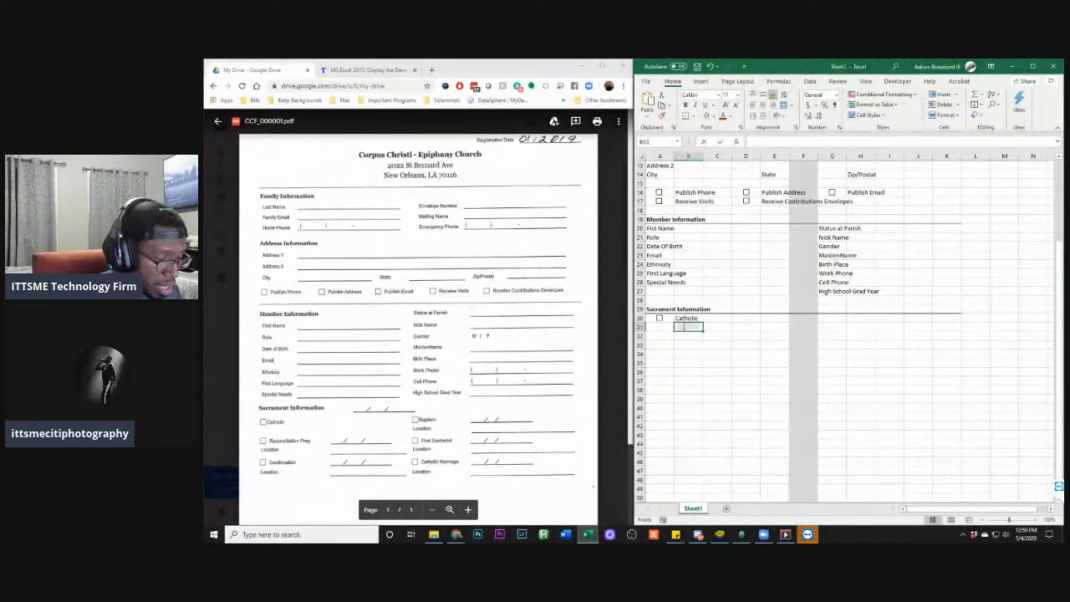
{"action": "type", "text": "Recon"}
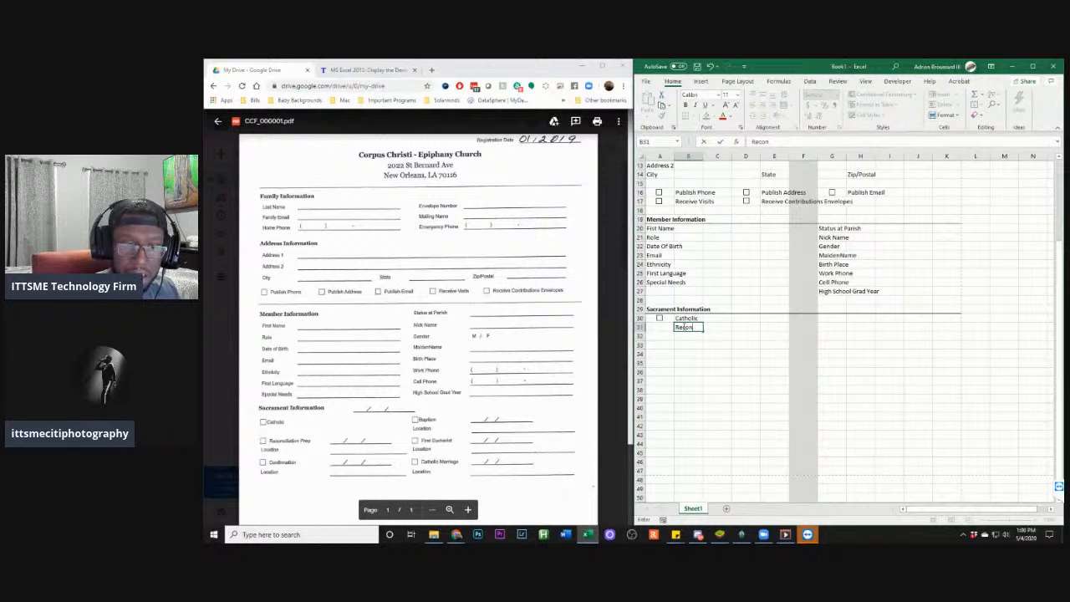
{"action": "type", "text": "ci"}
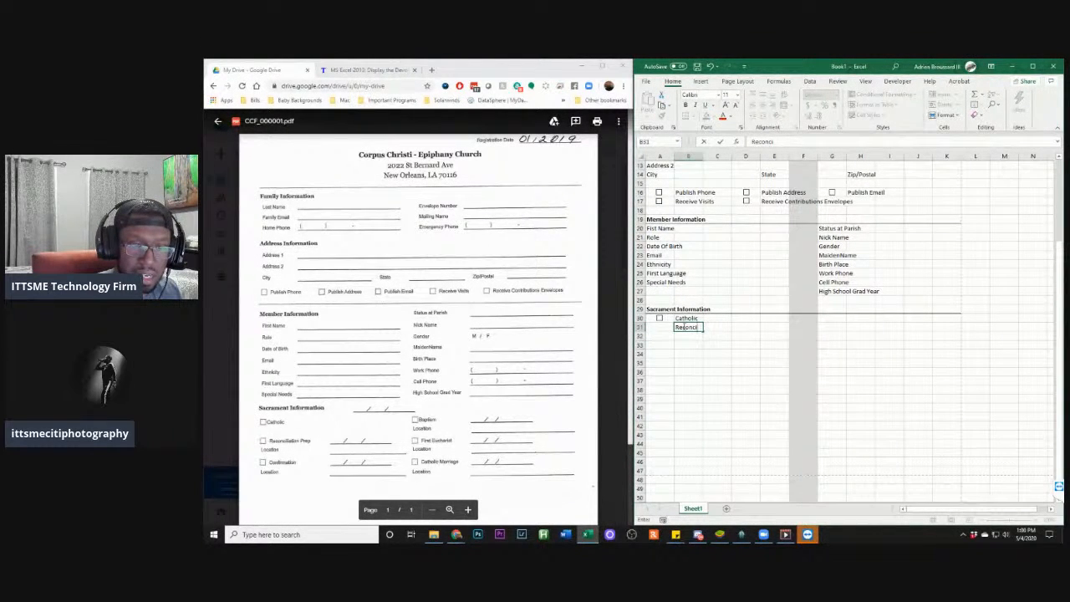
{"action": "type", "text": "l"}
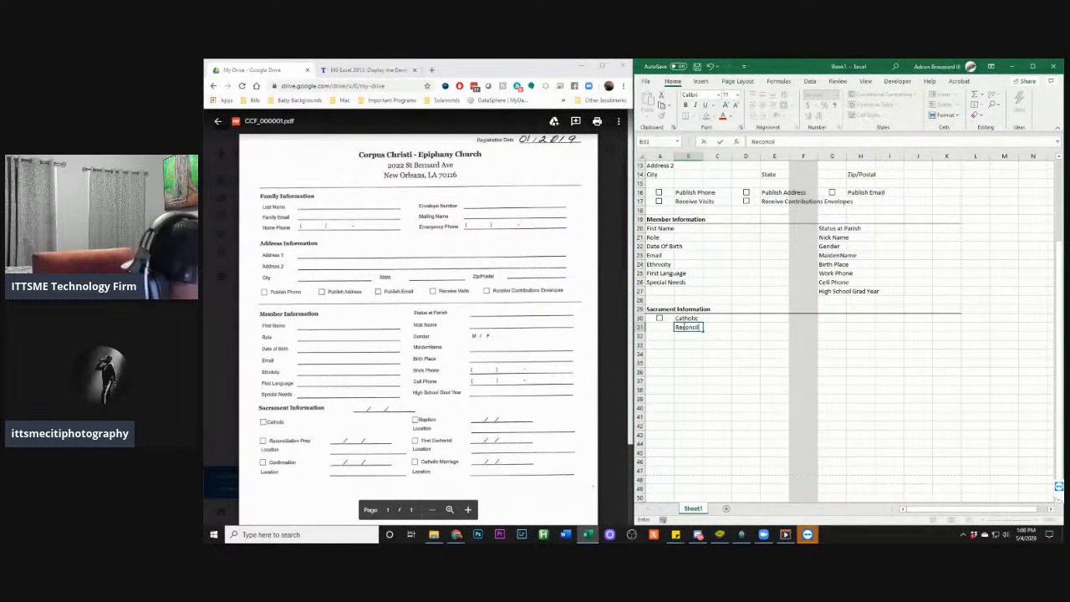
{"action": "type", "text": "iation"}
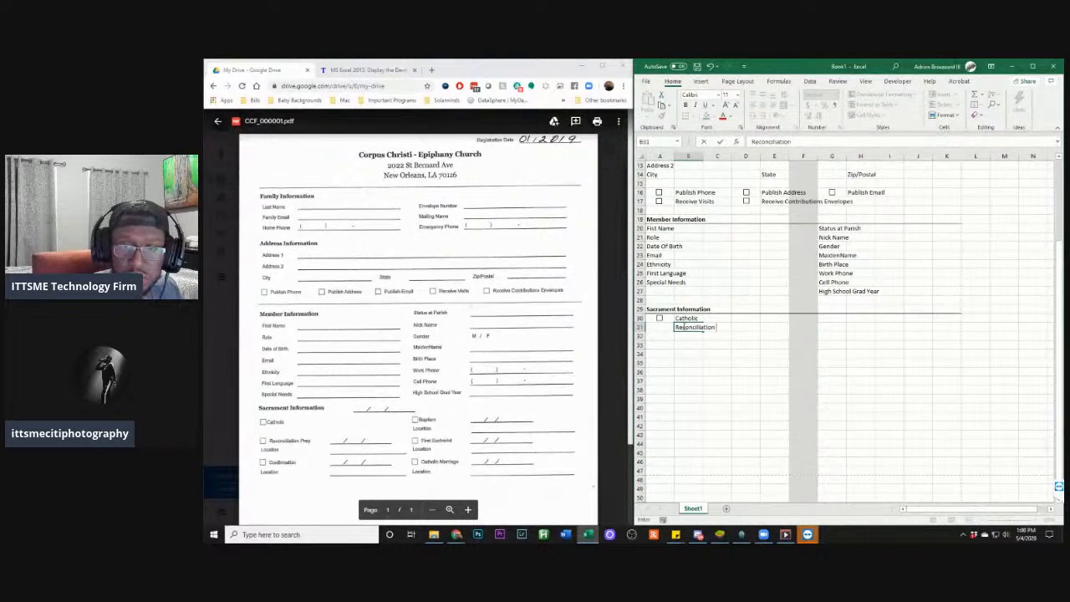
{"action": "type", "text": " Prep"}
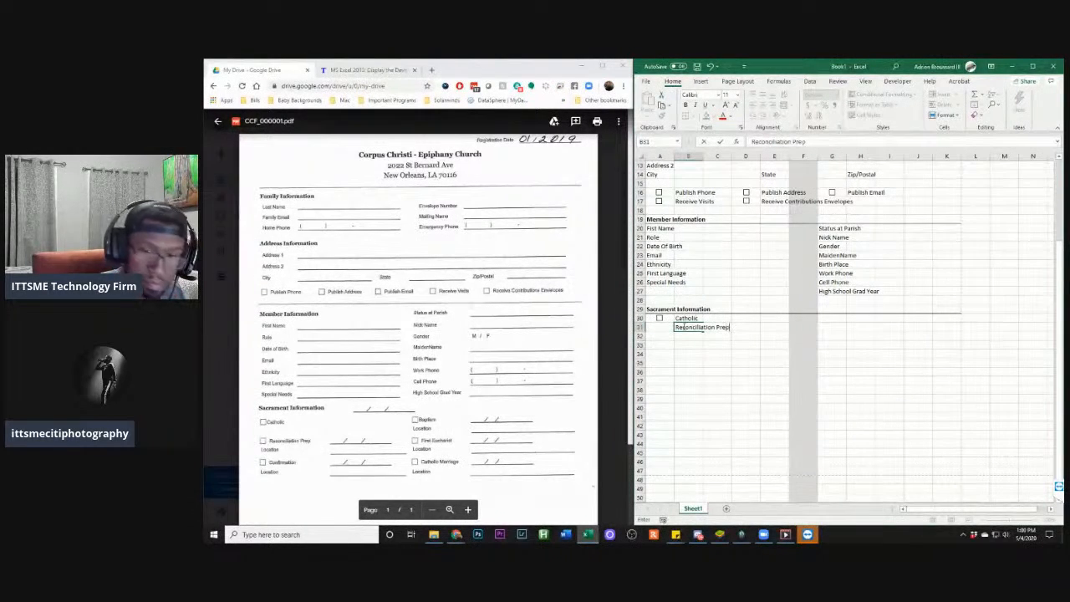
{"action": "key", "text": "Return"}
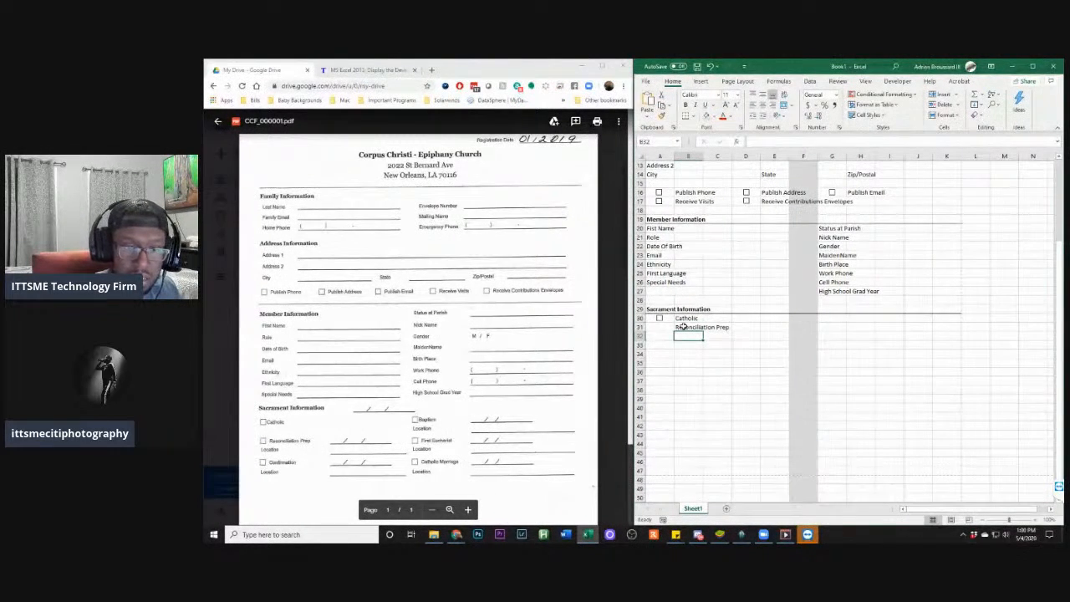
{"action": "left_click", "coordinate": [682, 326]}
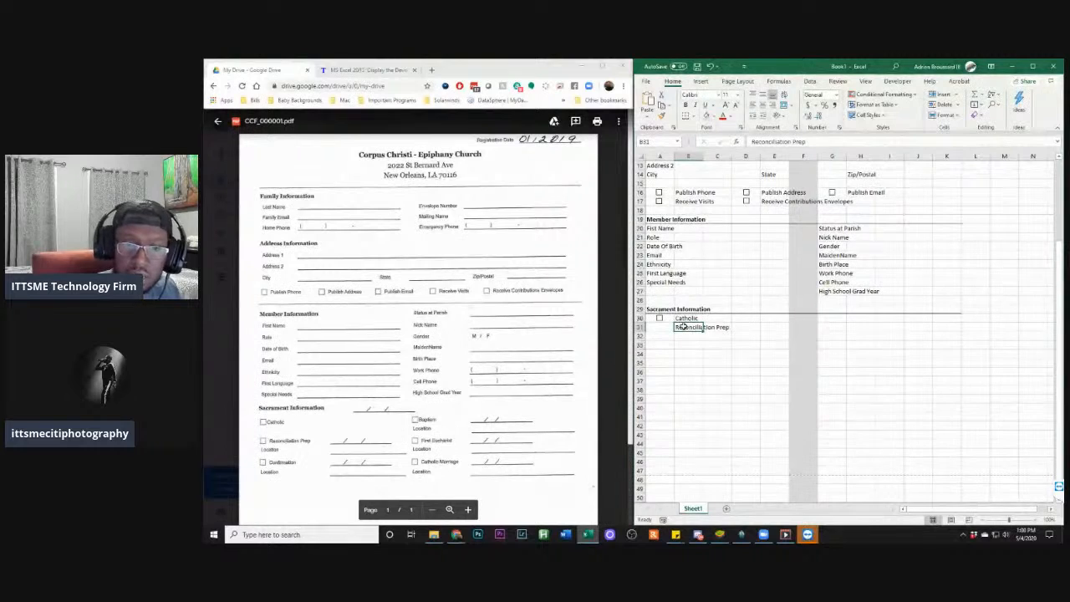
{"action": "double_click", "coordinate": [732, 328]}
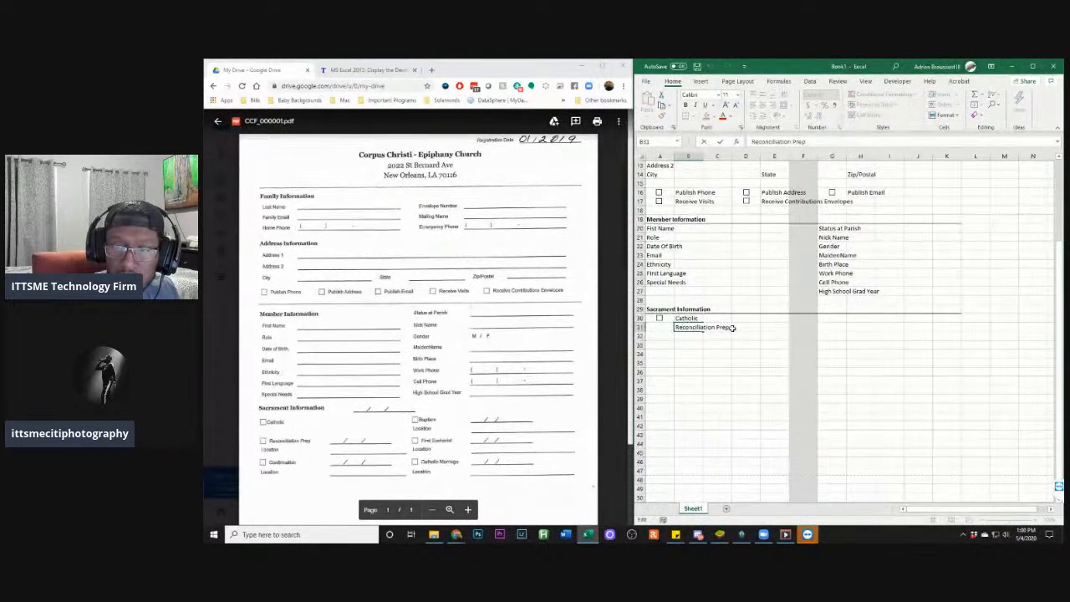
{"action": "type", "text": "Location"}
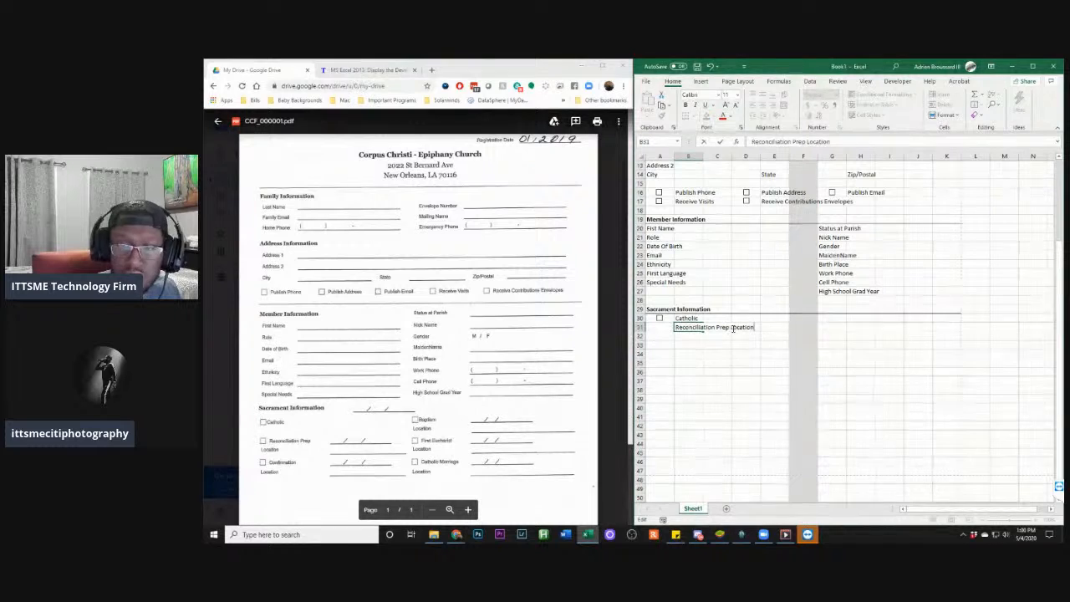
{"action": "key", "text": "BackSpace"}
{"action": "key", "text": "BackSpace"}
{"action": "key", "text": "BackSpace"}
{"action": "key", "text": "BackSpace"}
{"action": "key", "text": "BackSpace"}
{"action": "key", "text": "BackSpace"}
{"action": "key", "text": "BackSpace"}
{"action": "key", "text": "BackSpace"}
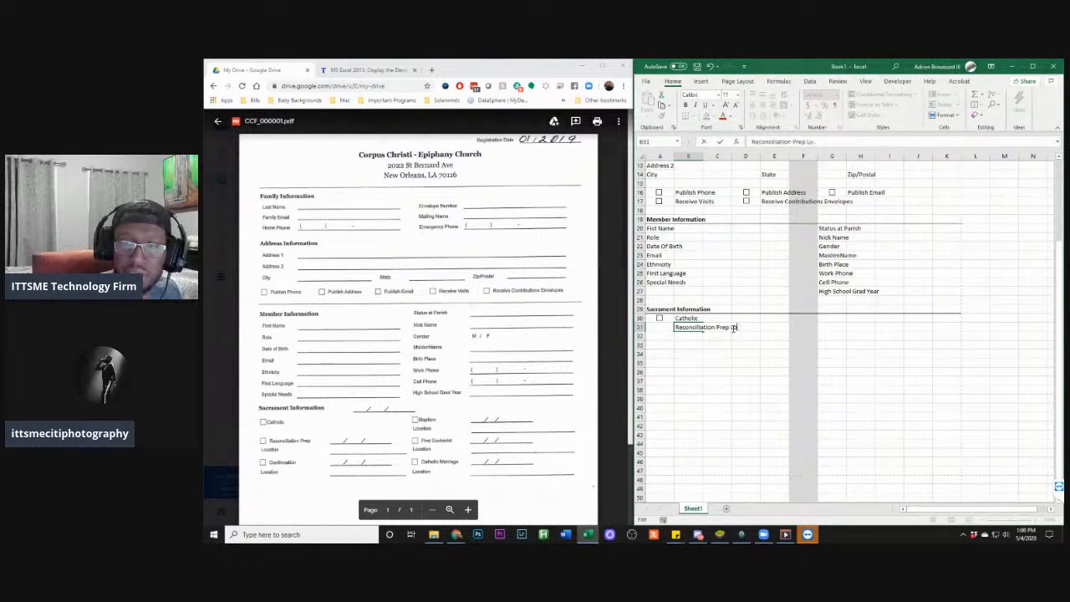
{"action": "key", "text": "Return"}
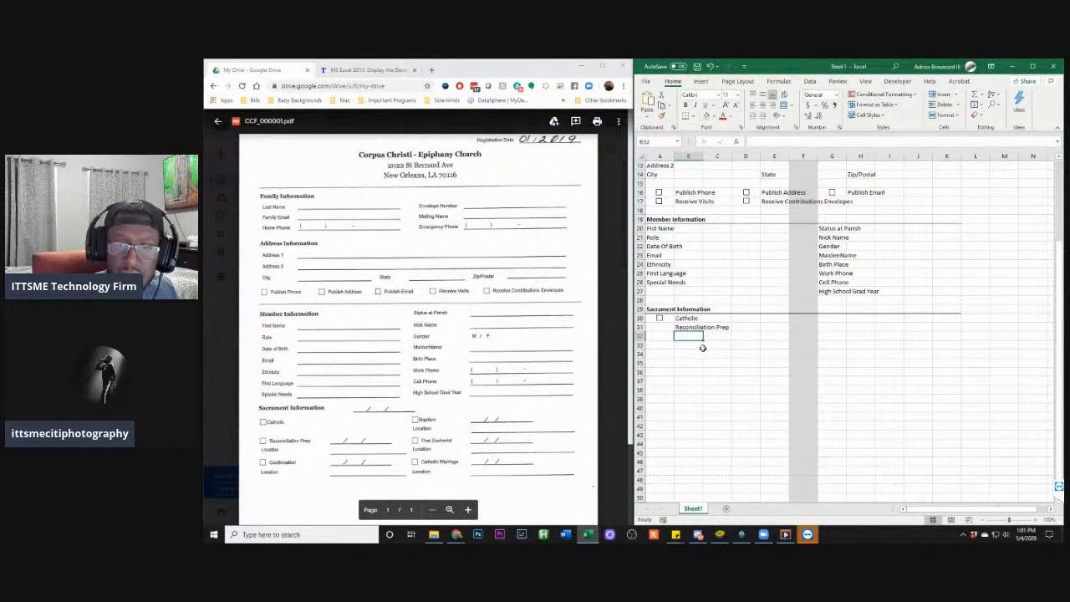
Enter the label "Location" in cell B32, below Reconciliation Prep
{"action": "type", "text": "Location"}
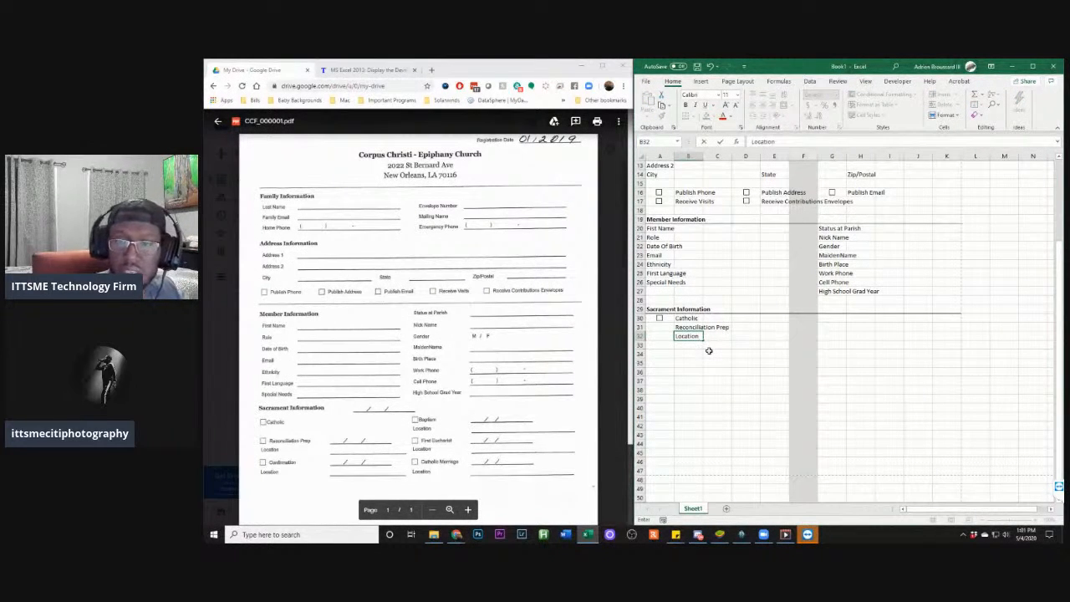
{"action": "left_click", "coordinate": [698, 353]}
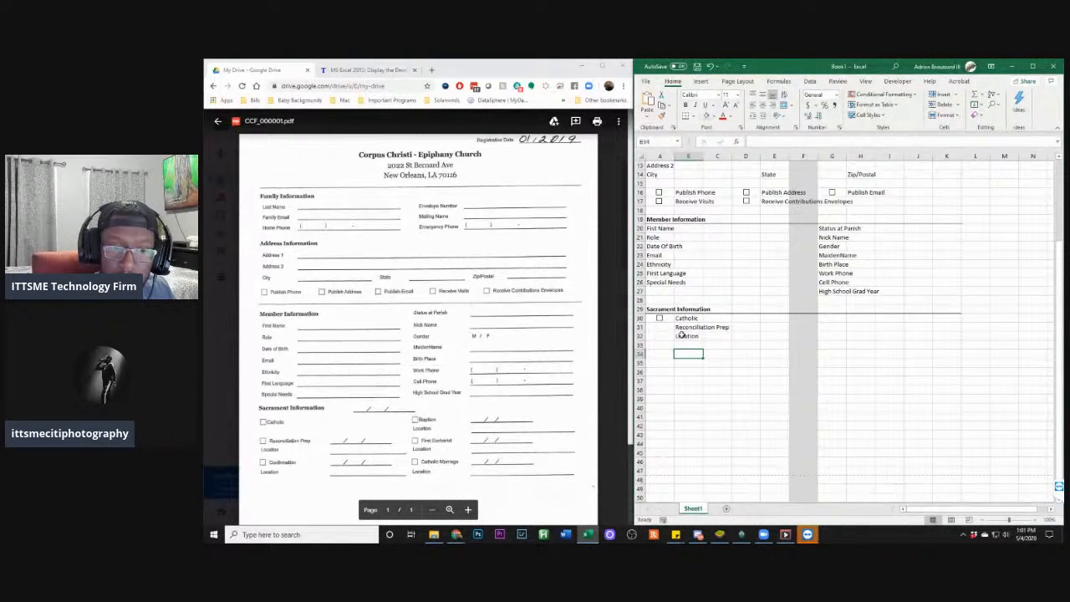
Insert a blank row between the Catholic and Reconciliation Prep labels, at row 31
{"action": "left_click", "coordinate": [639, 326]}
{"action": "right_click", "coordinate": [639, 327]}
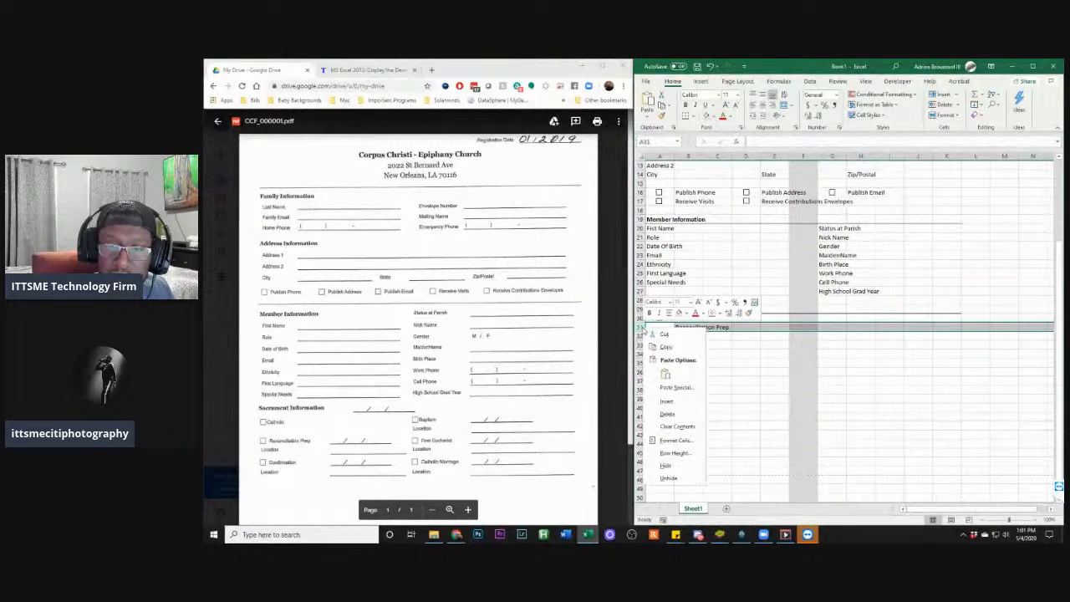
{"action": "left_click", "coordinate": [639, 326]}
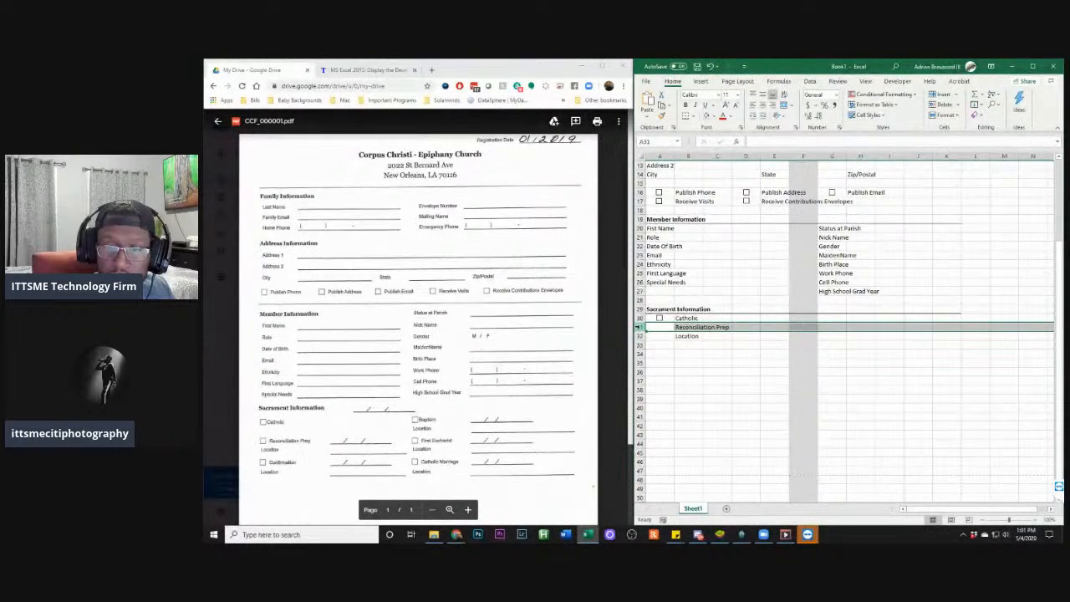
{"action": "right_click", "coordinate": [639, 327]}
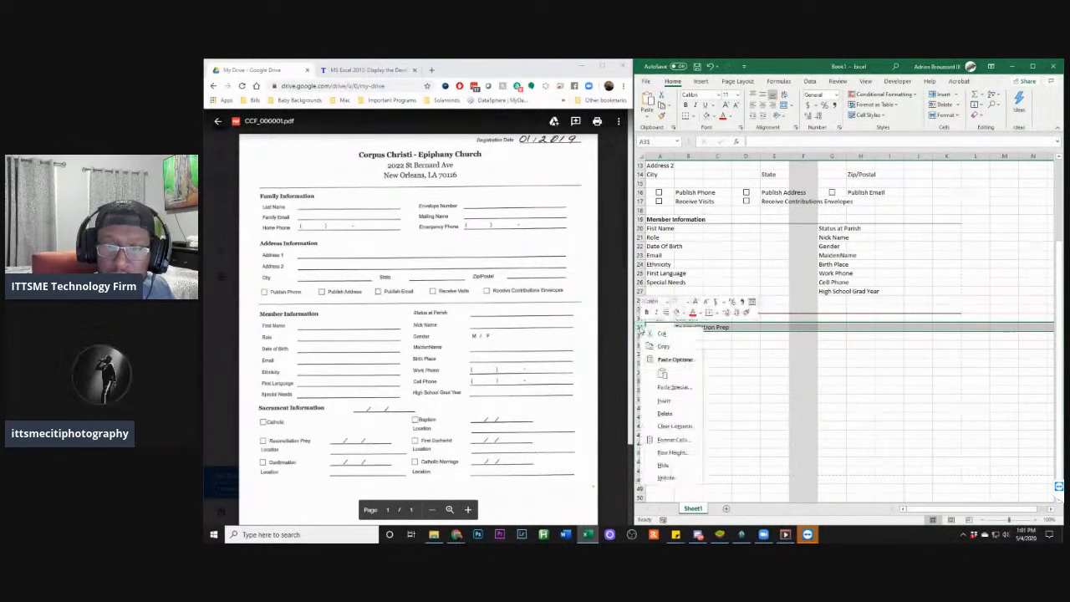
{"action": "left_click", "coordinate": [664, 402]}
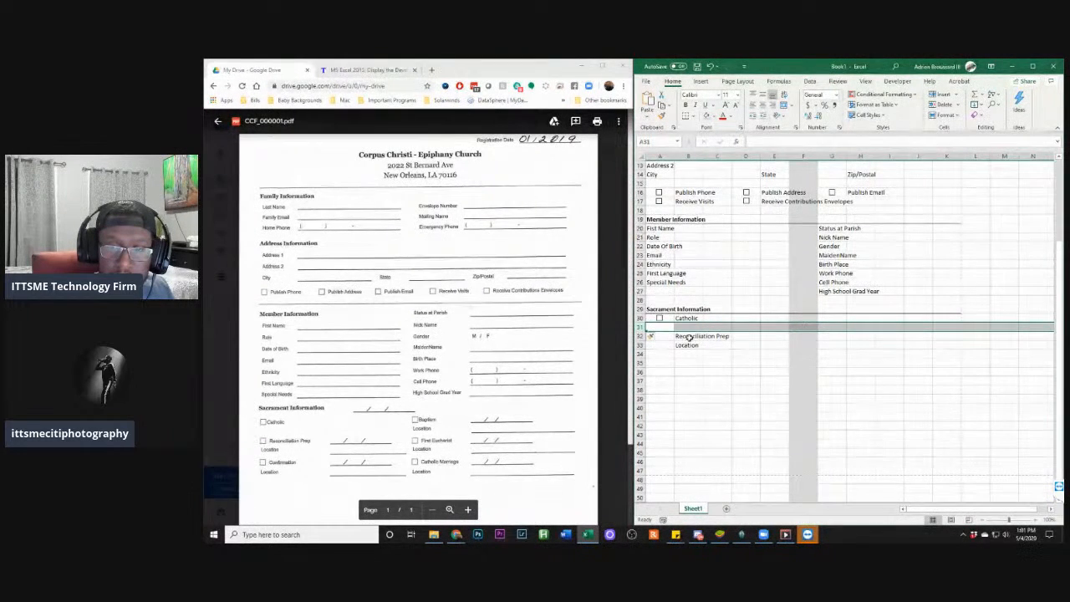
Enter the label "Confirmation" in cell B35, leaving a blank row below the Reconciliation Prep location
{"action": "left_click", "coordinate": [715, 352]}
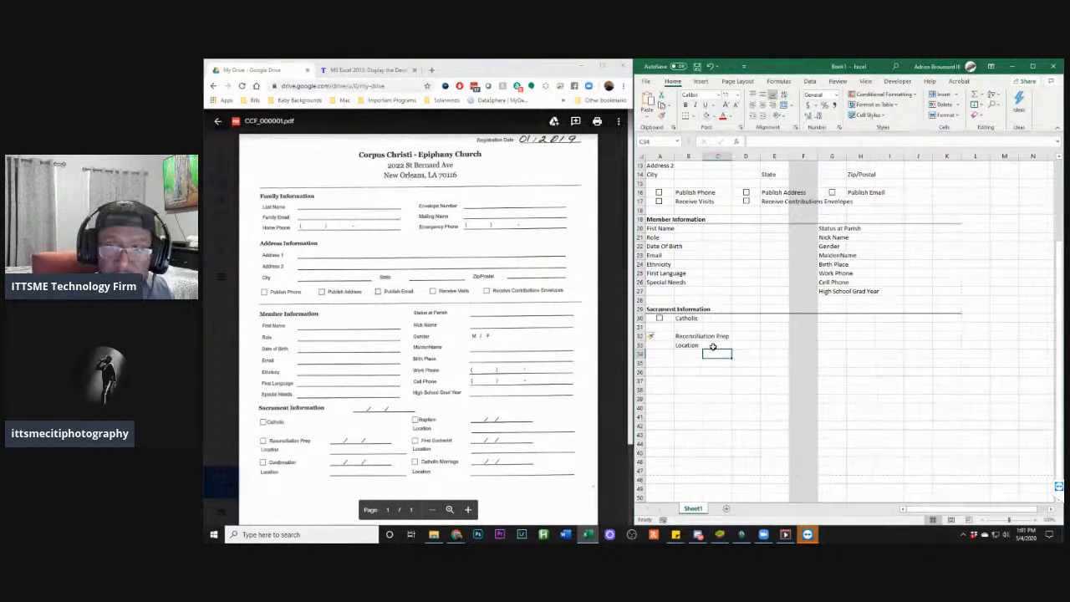
{"action": "left_click", "coordinate": [692, 357]}
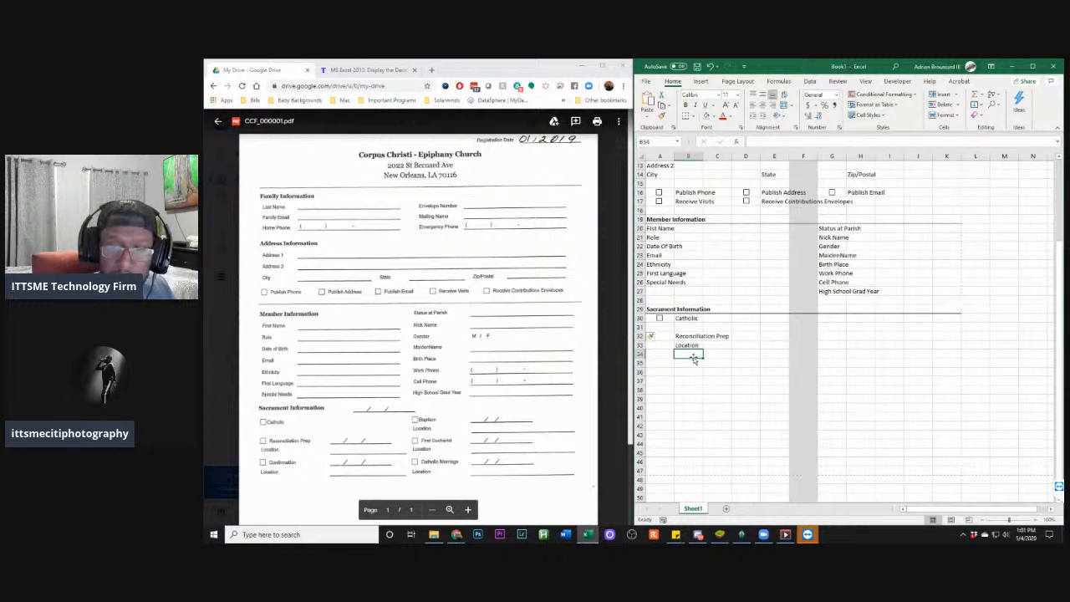
{"action": "left_click", "coordinate": [691, 361]}
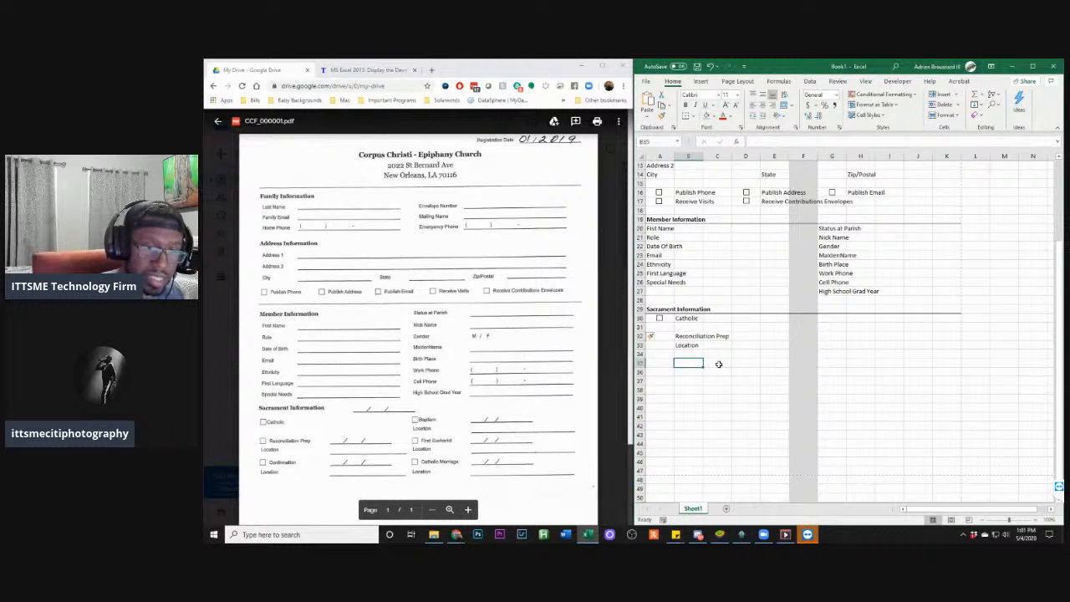
{"action": "type", "text": "Con"}
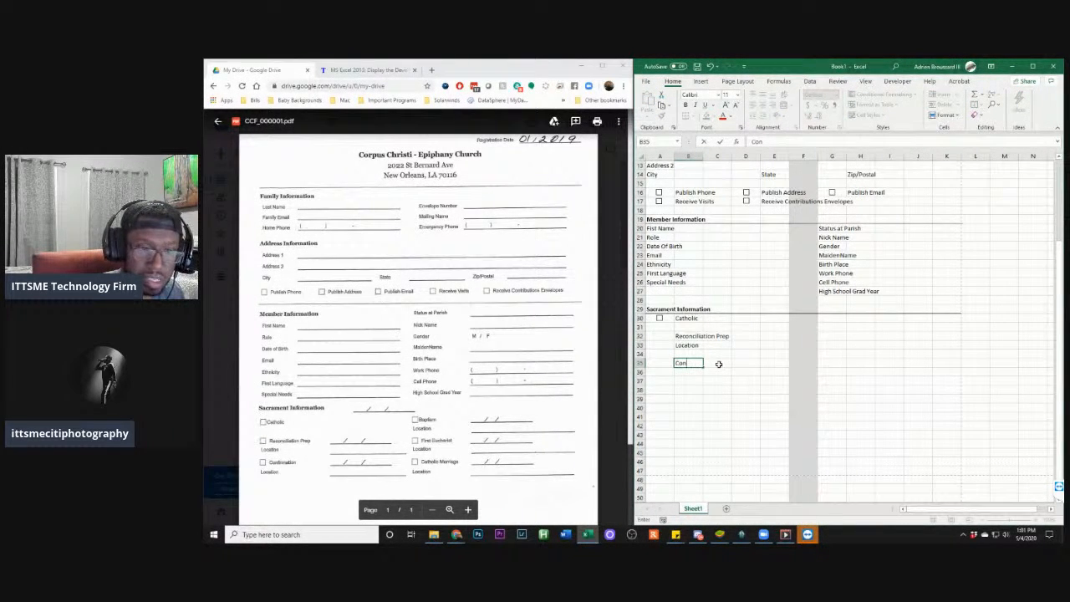
{"action": "type", "text": "firmation"}
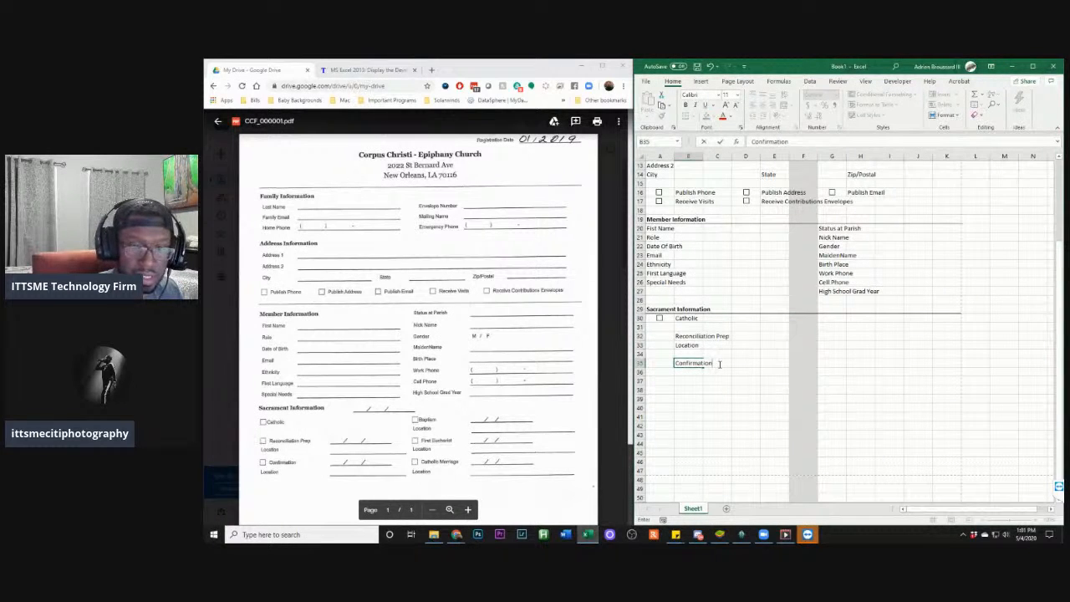
{"action": "key", "text": "Return"}
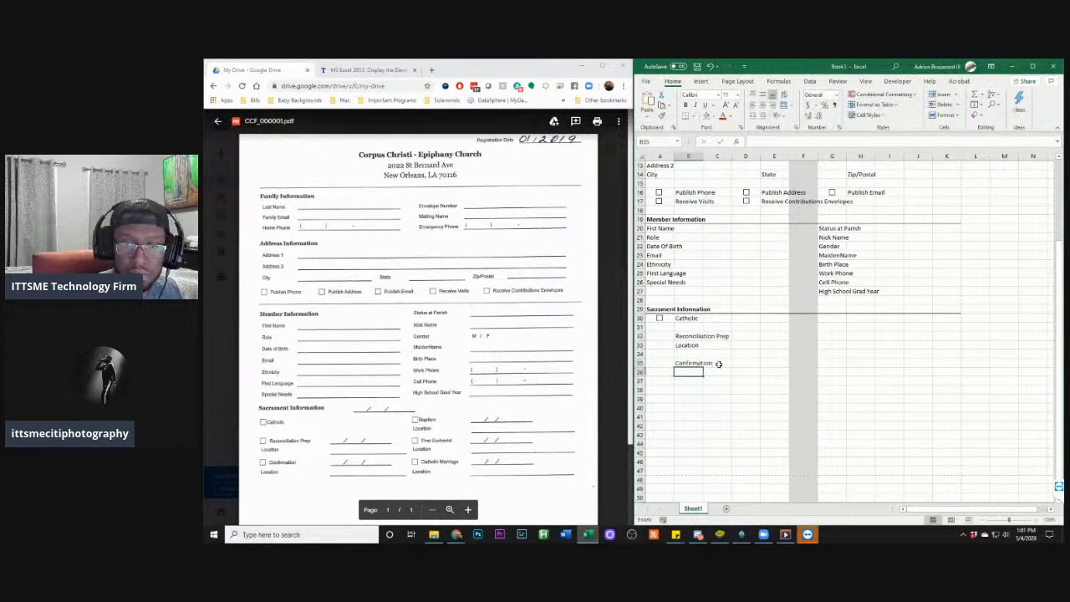
Enter the label "Location" in cell B36, directly below Confirmation
{"action": "type", "text": "Location"}
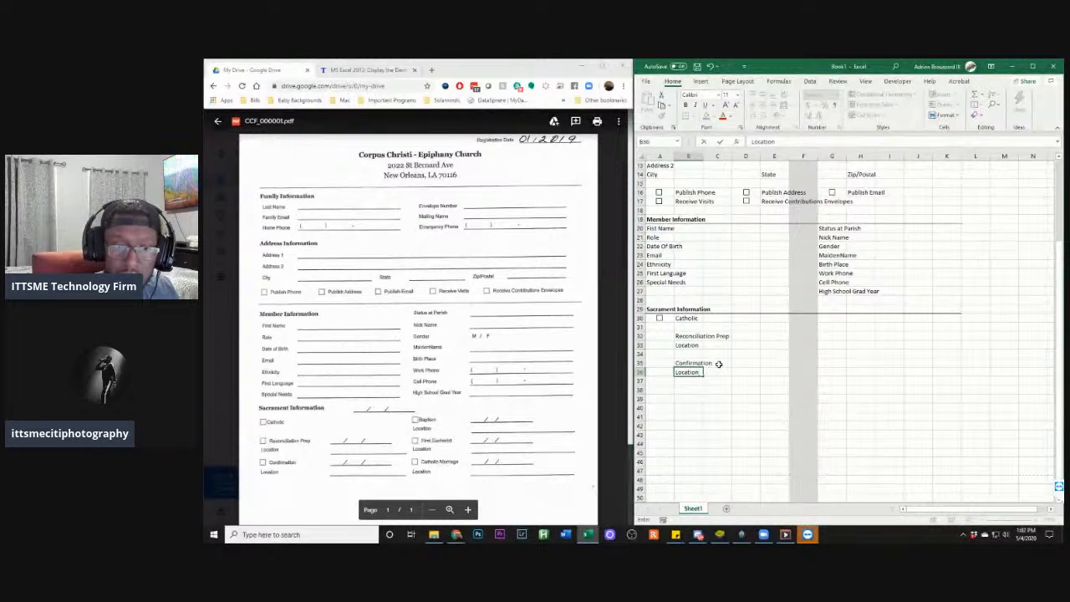
{"action": "key", "text": "Right"}
{"action": "key", "text": "Left"}
{"action": "key", "text": "Up"}
{"action": "key", "text": "Up"}
{"action": "key", "text": "Up"}
{"action": "key", "text": "Down"}
{"action": "key", "text": "Down"}
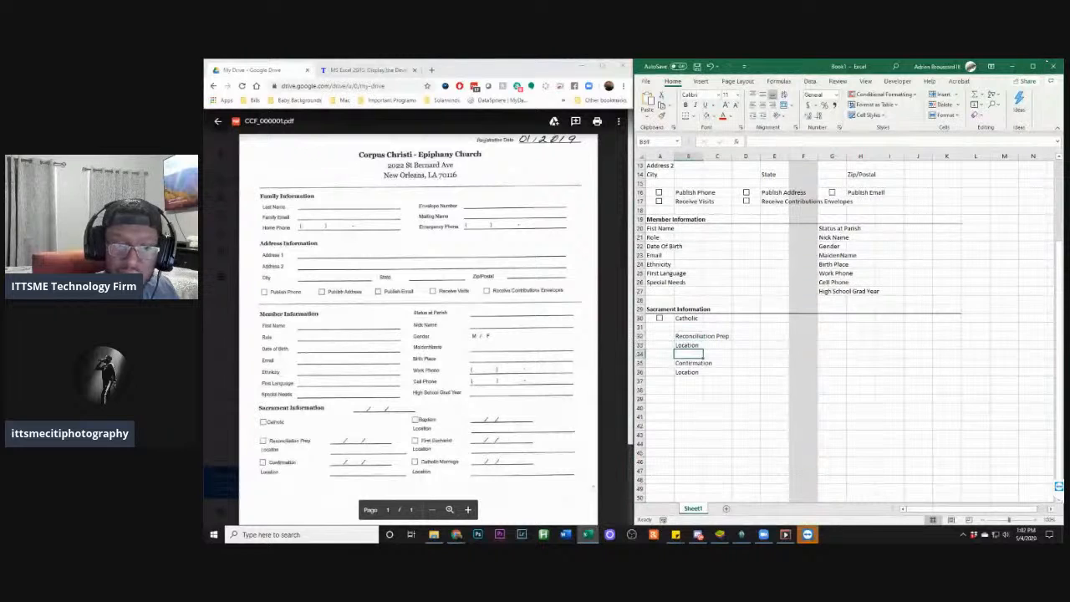
Copy the Catholic checkbox and place the copy in cell A32, beside Reconciliation Prep
{"action": "right_click", "coordinate": [672, 321]}
{"action": "left_click", "coordinate": [686, 338]}
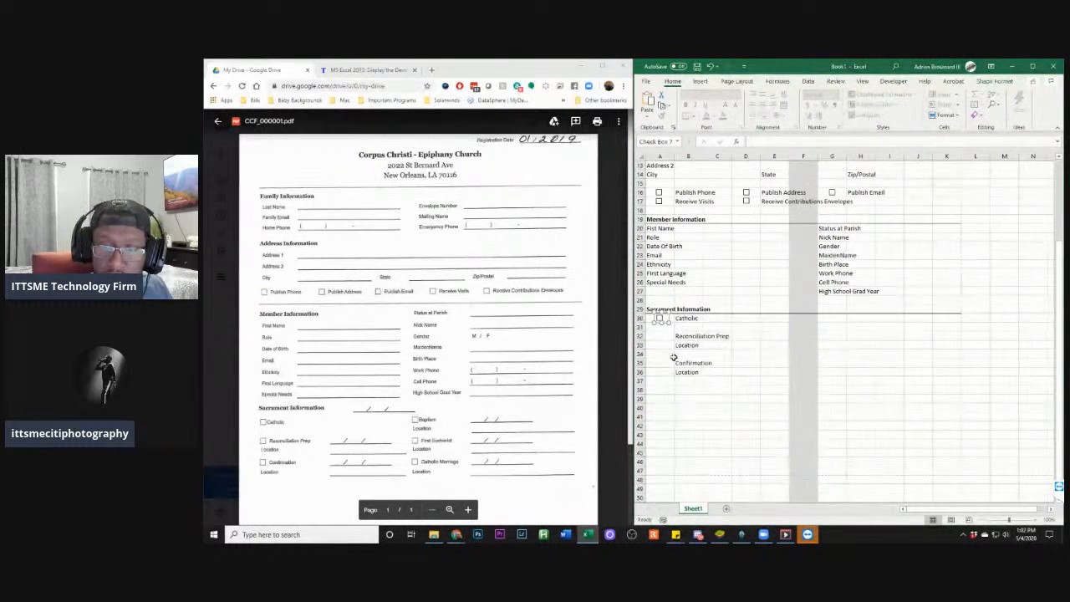
{"action": "left_click", "coordinate": [655, 336]}
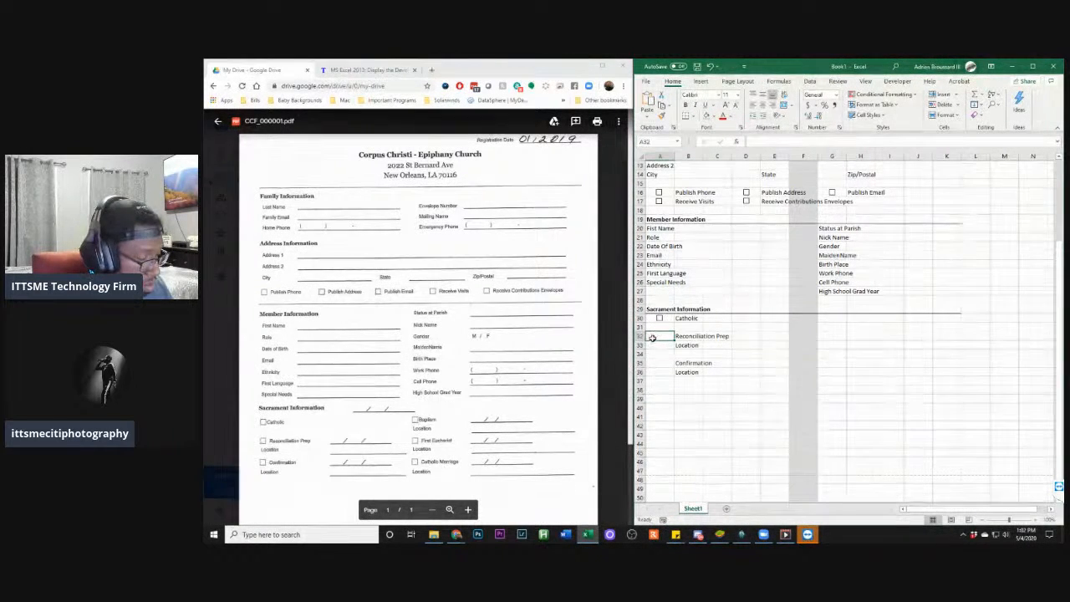
{"action": "key", "text": "ctrl+v"}
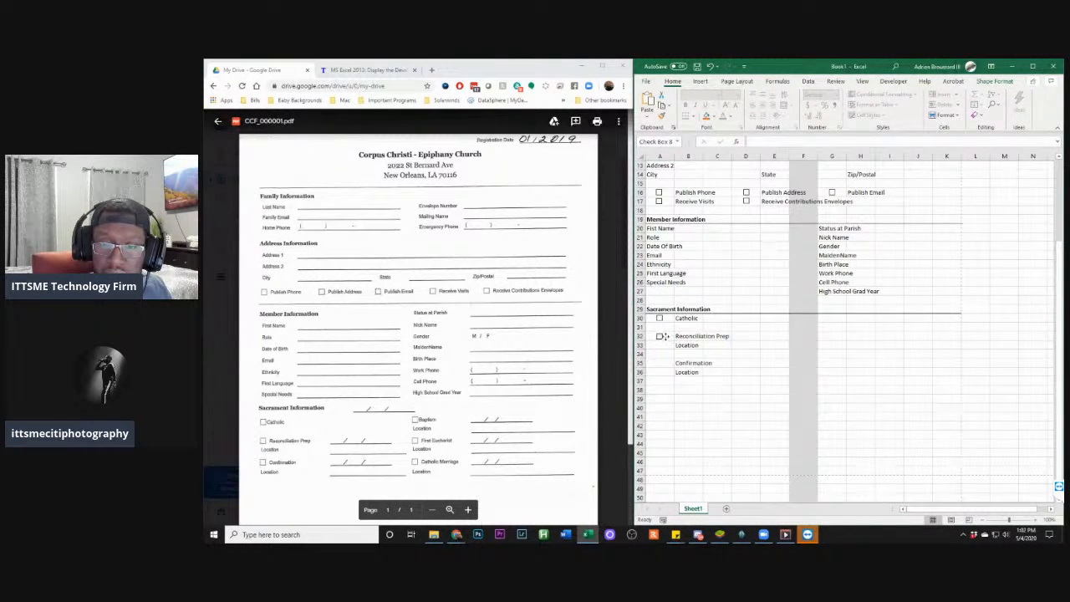
{"action": "left_click_drag", "start_coordinate": [664, 335], "coordinate": [663, 317]}
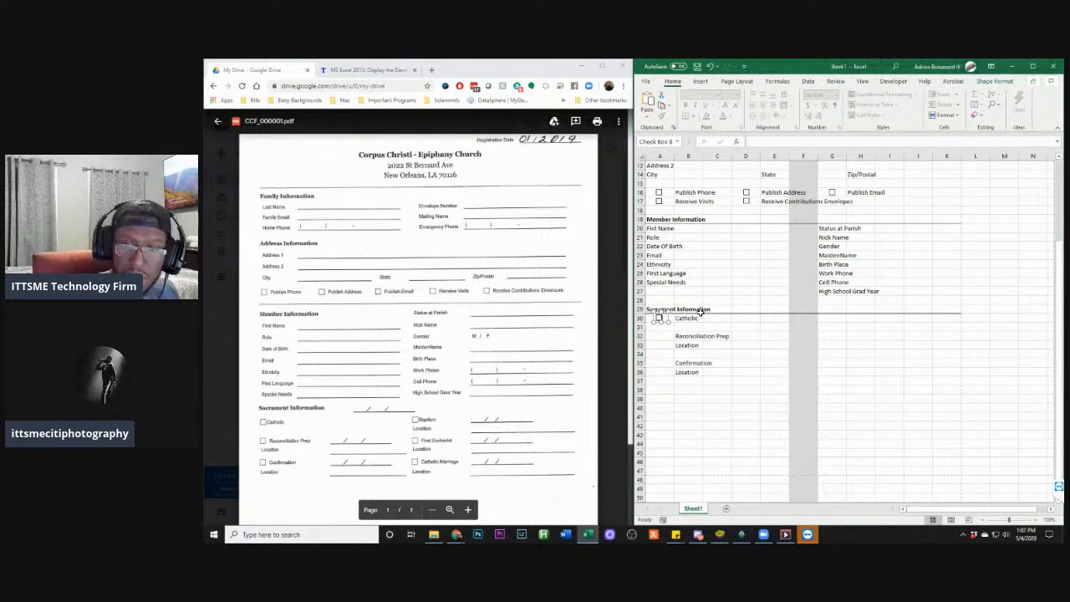
{"action": "key", "text": "ctrl+v"}
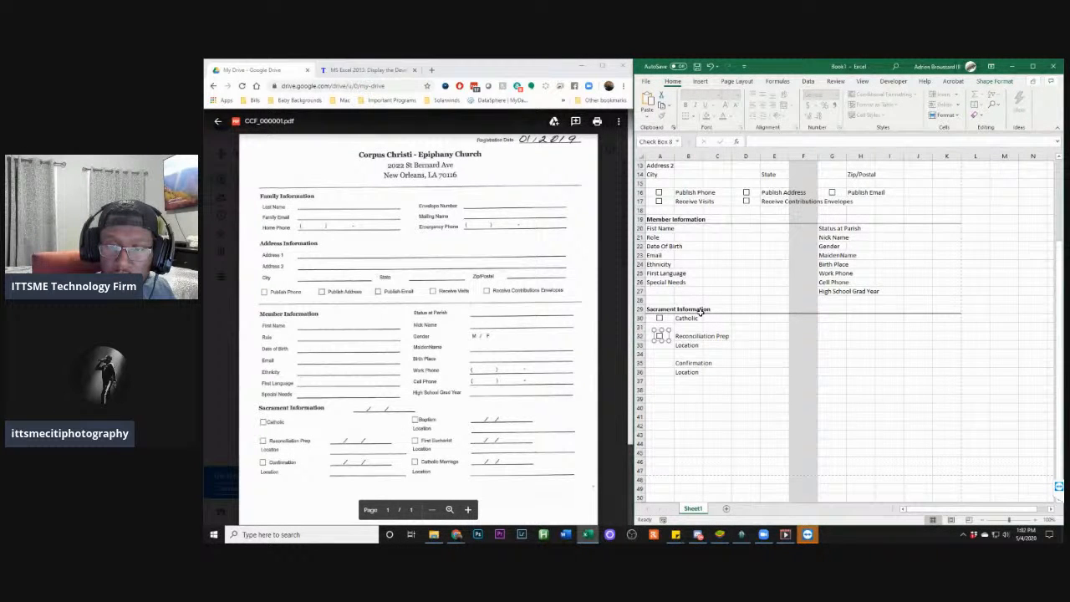
Paste another checkbox copy and nudge it left and down into cell A35, beside Confirmation
{"action": "key", "text": "ctrl+v"}
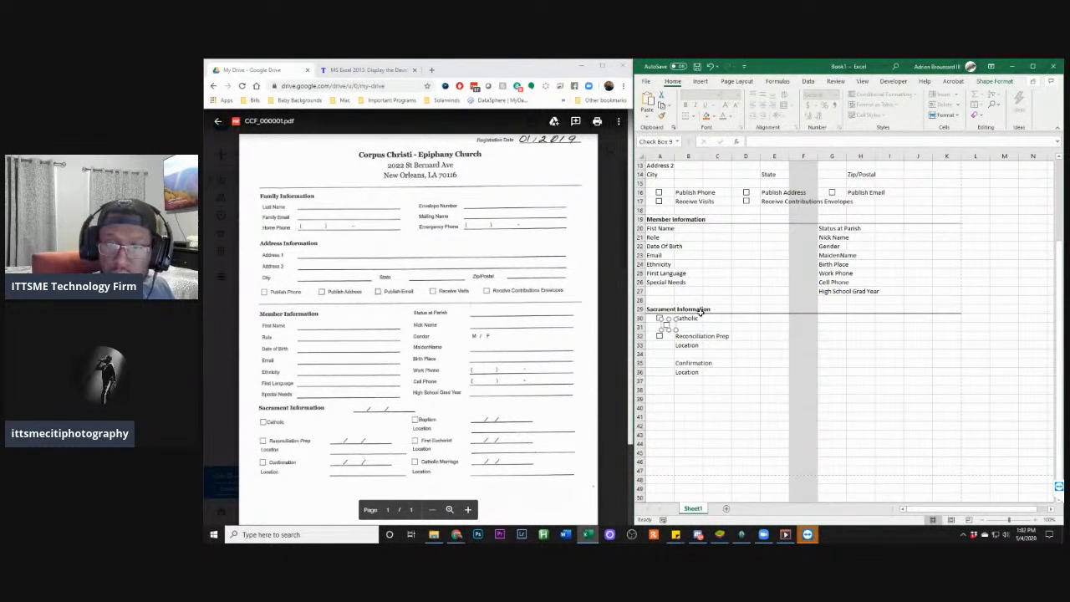
{"action": "key", "text": "Left"}
{"action": "key", "text": "Left"}
{"action": "key", "text": "Left"}
{"action": "key", "text": "Left"}
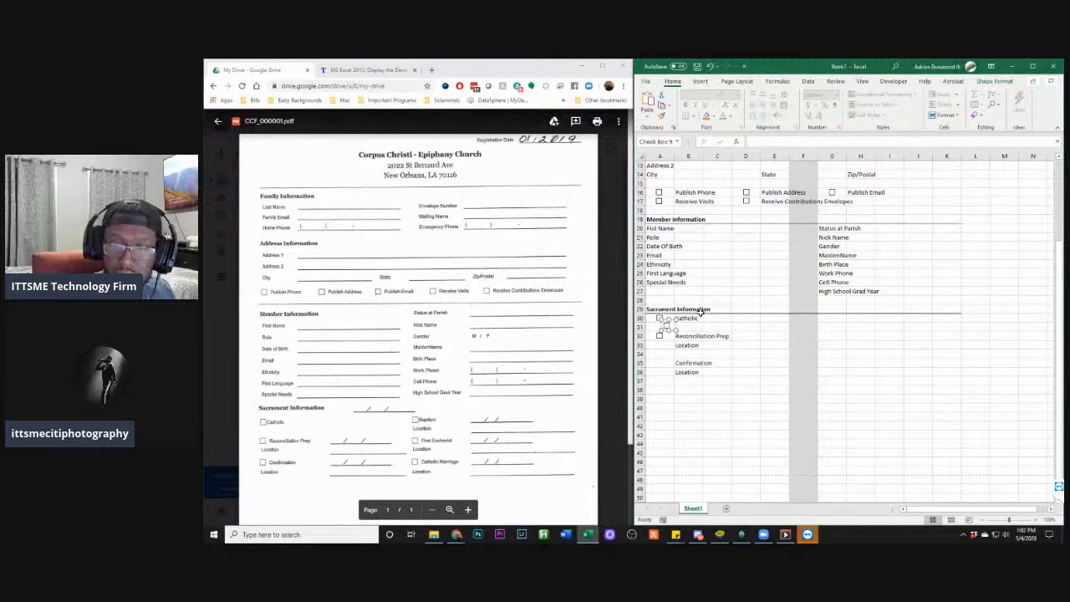
{"action": "key", "text": "Down"}
{"action": "key", "text": "Down"}
{"action": "key", "text": "Down"}
{"action": "key", "text": "Down"}
{"action": "key", "text": "Down"}
{"action": "key", "text": "Down"}
{"action": "key", "text": "Down"}
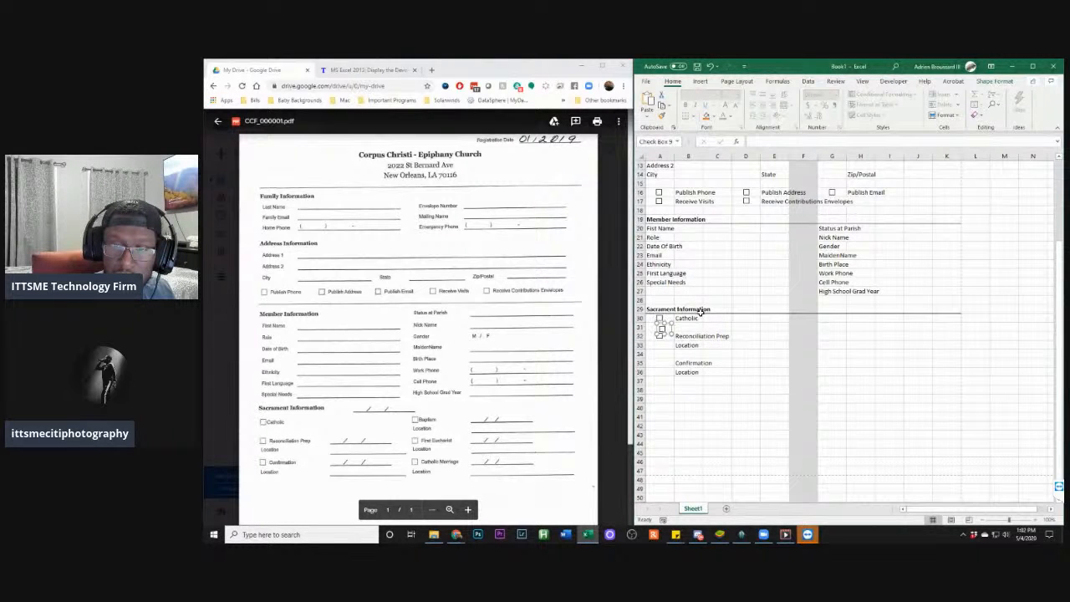
{"action": "key", "text": "Down"}
{"action": "key", "text": "Down"}
{"action": "key", "text": "Down"}
{"action": "key", "text": "Down"}
{"action": "key", "text": "Down"}
{"action": "key", "text": "Down"}
{"action": "key", "text": "Down"}
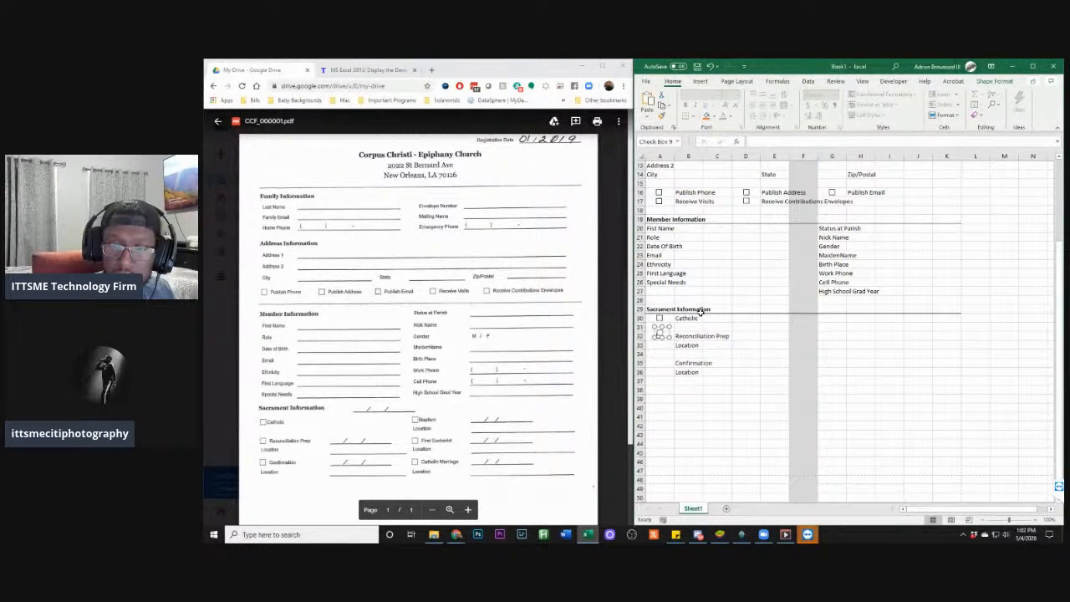
{"action": "key", "text": "Down"}
{"action": "key", "text": "ctrl+v"}
{"action": "key", "text": "Down"}
{"action": "key", "text": "Down"}
{"action": "key", "text": "Down"}
{"action": "key", "text": "Down"}
{"action": "key", "text": "Down"}
{"action": "key", "text": "Down"}
{"action": "key", "text": "Down"}
{"action": "key", "text": "Down"}
{"action": "key", "text": "Down"}
{"action": "key", "text": "Down"}
{"action": "key", "text": "Up"}
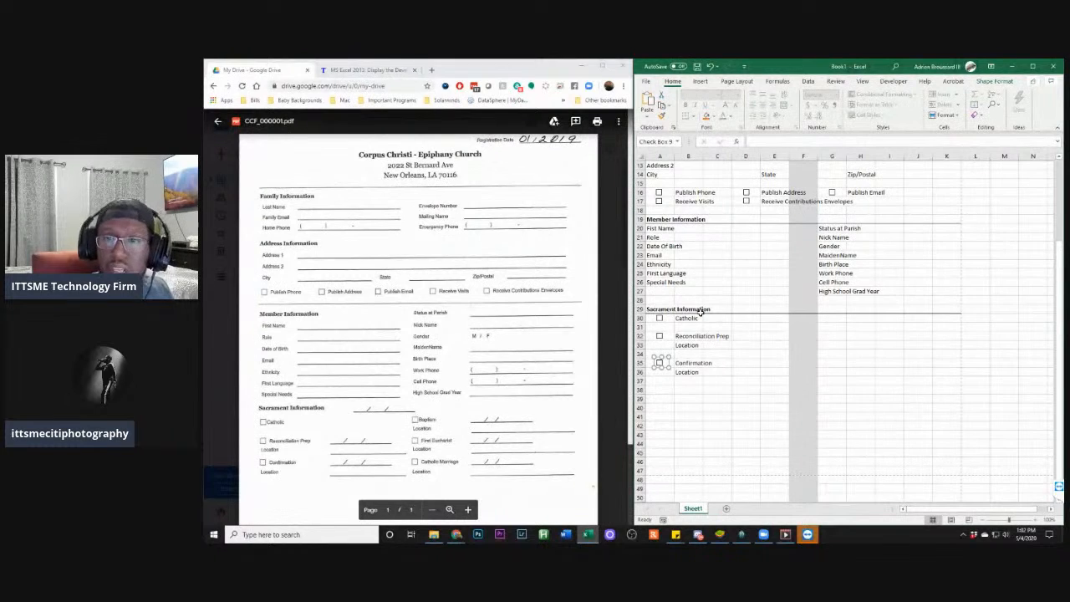
Add bottom-border fill-in lines to C33:E33 and C36:E36, beside the two Location labels
{"action": "left_click", "coordinate": [764, 325]}
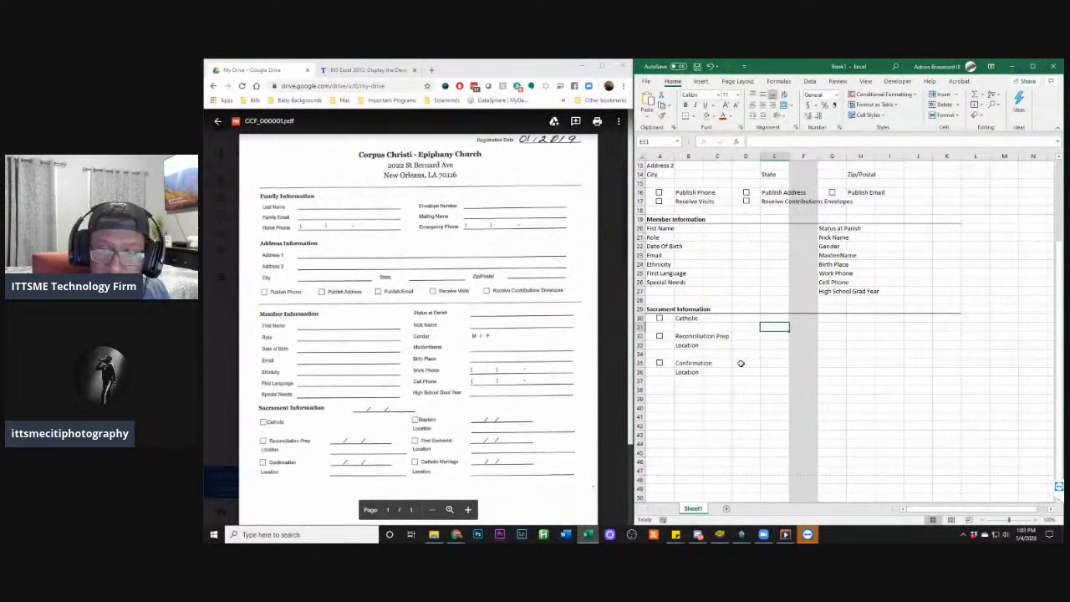
{"action": "left_click", "coordinate": [710, 345]}
{"action": "left_click_drag", "start_coordinate": [711, 345], "coordinate": [784, 343]}
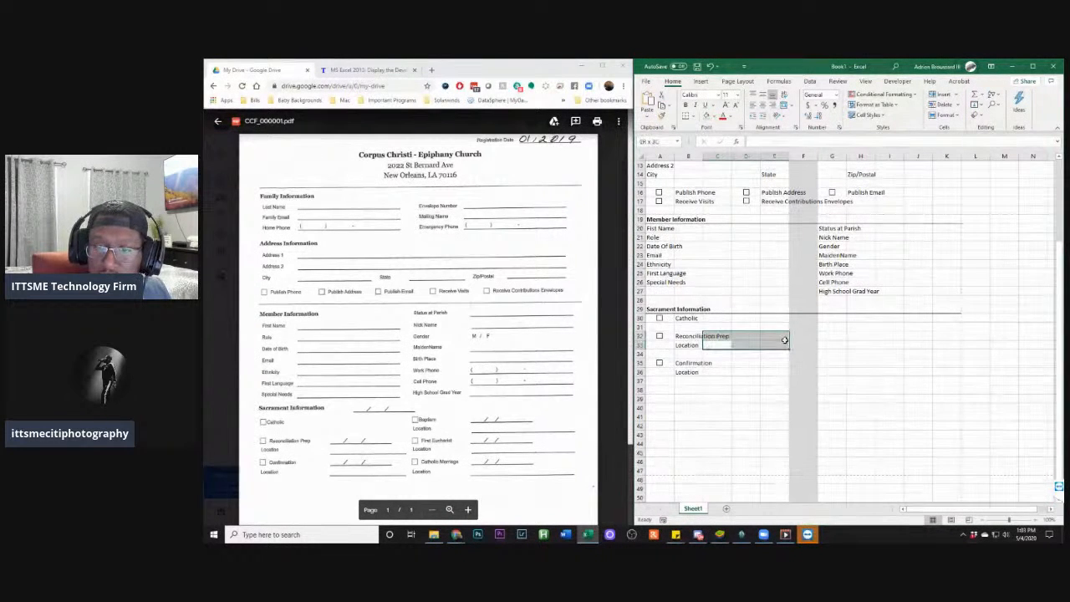
{"action": "left_click", "coordinate": [685, 118]}
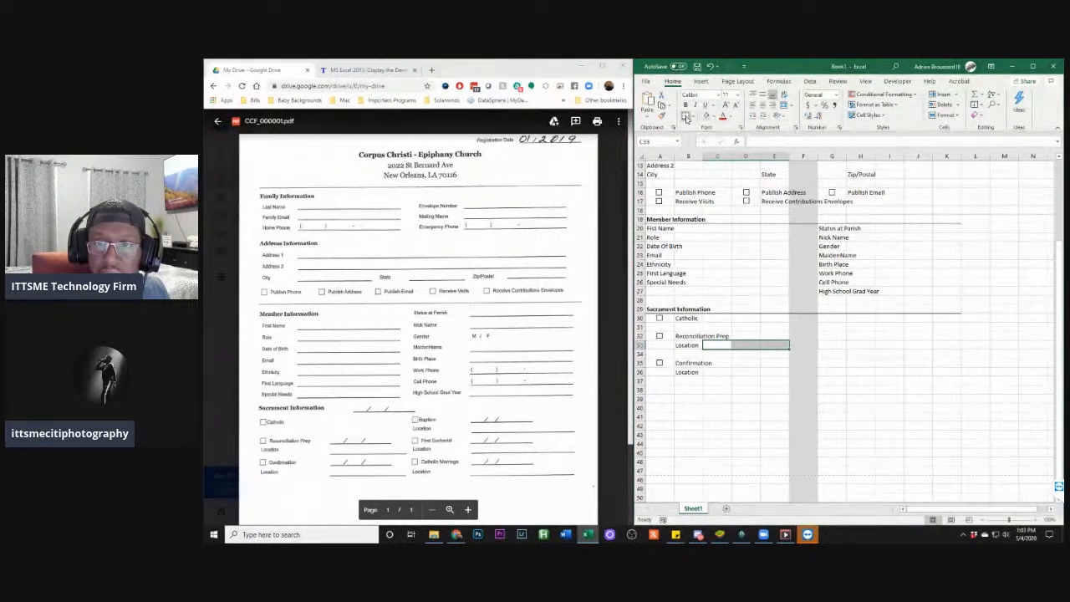
{"action": "left_click_drag", "start_coordinate": [710, 372], "coordinate": [775, 373]}
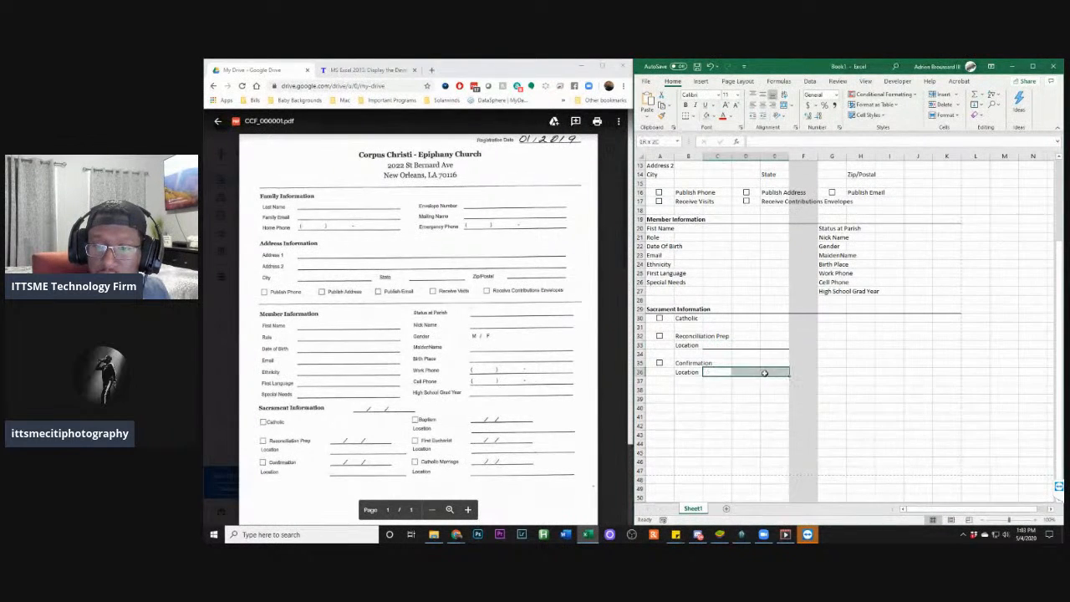
{"action": "left_click", "coordinate": [685, 118]}
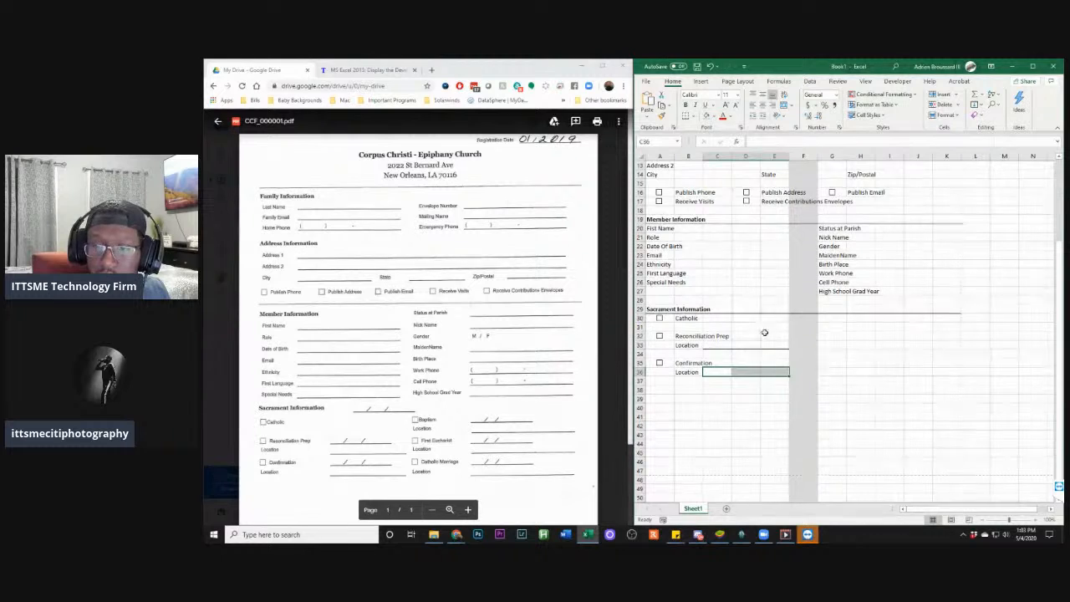
{"action": "left_click", "coordinate": [767, 393]}
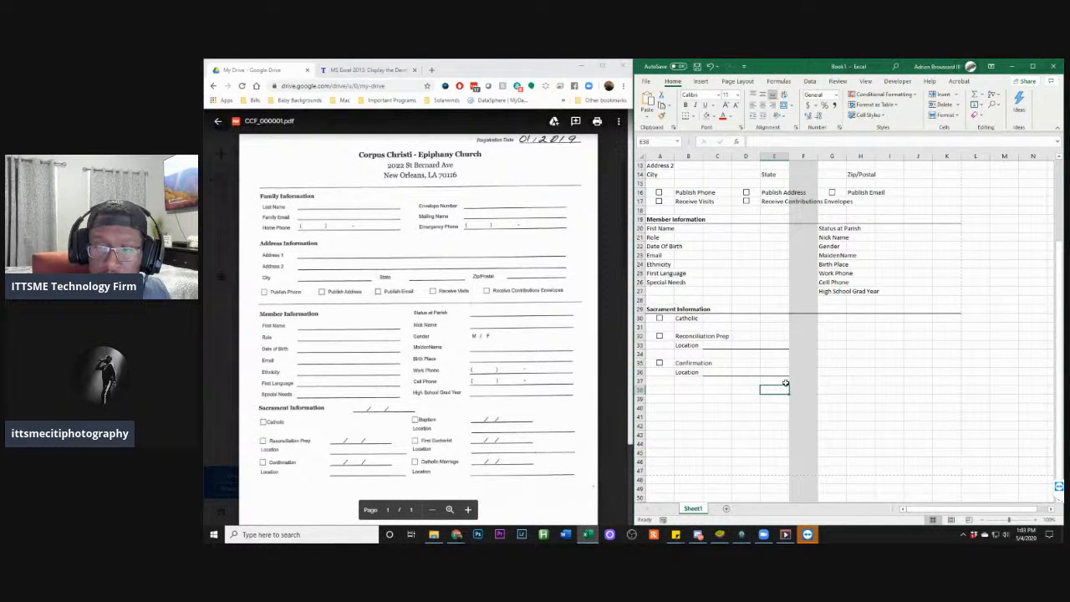
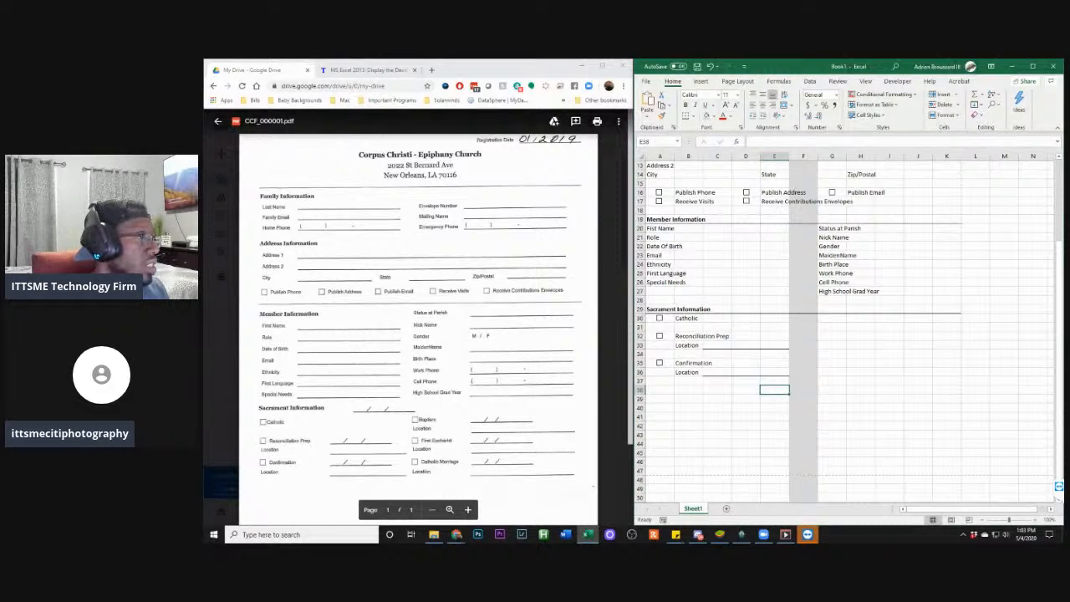
Add a bottom-border fill-in line to cells C30:E30, beside the Catholic label
{"action": "left_click", "coordinate": [631, 289]}
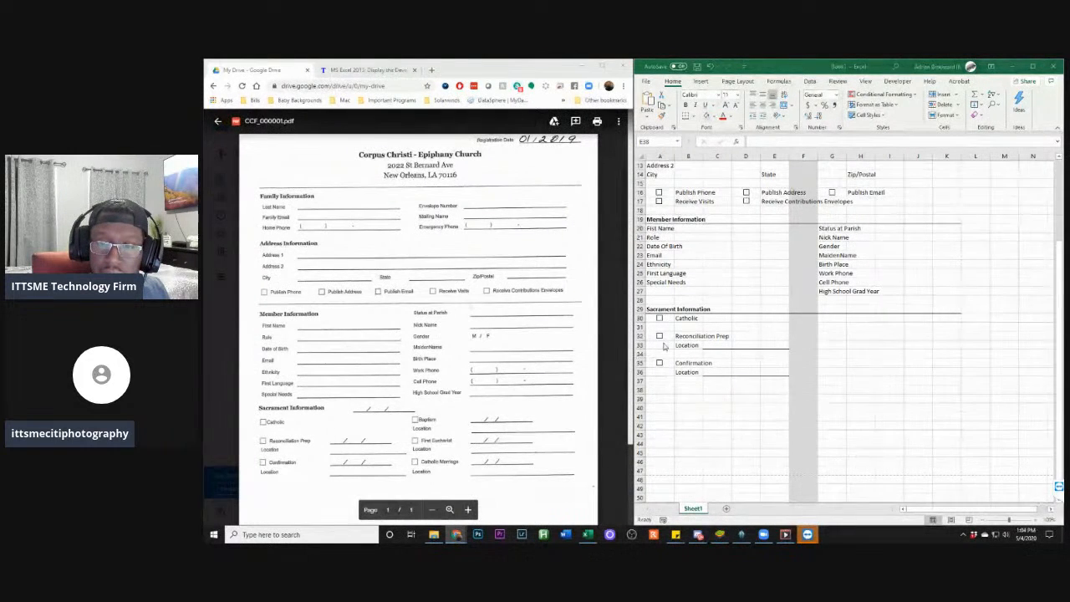
{"action": "left_click", "coordinate": [720, 325]}
{"action": "left_click", "coordinate": [713, 319]}
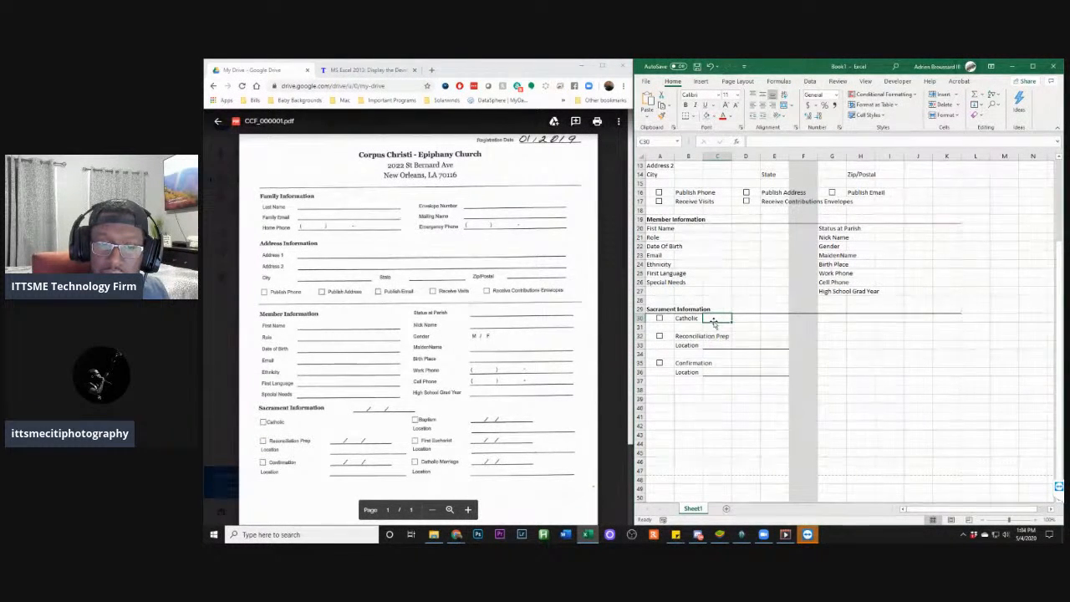
{"action": "left_click_drag", "start_coordinate": [715, 318], "coordinate": [769, 319]}
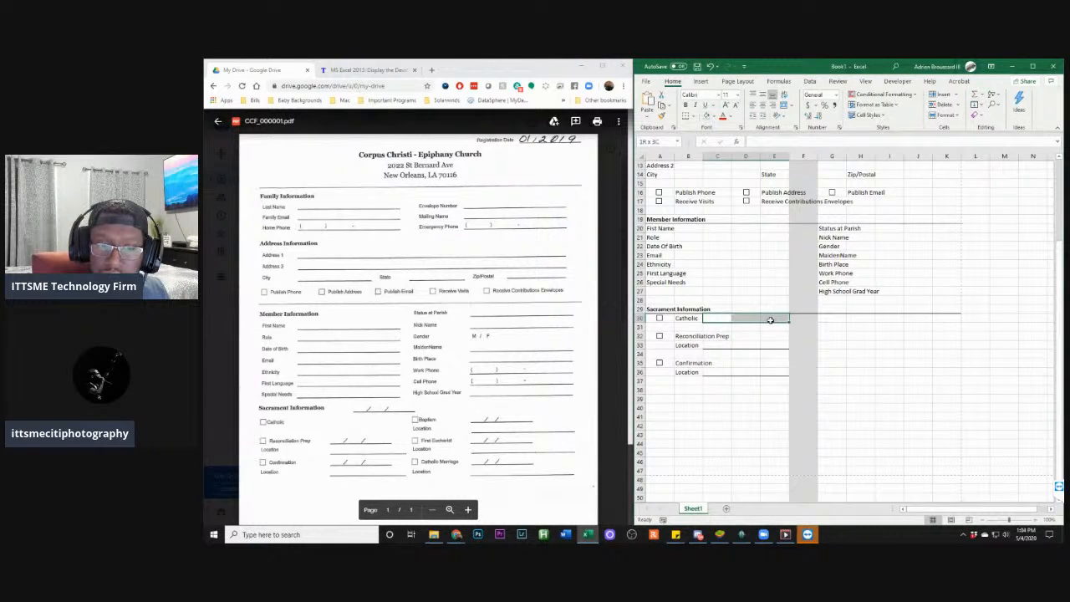
{"action": "left_click_drag", "start_coordinate": [770, 320], "coordinate": [770, 319]}
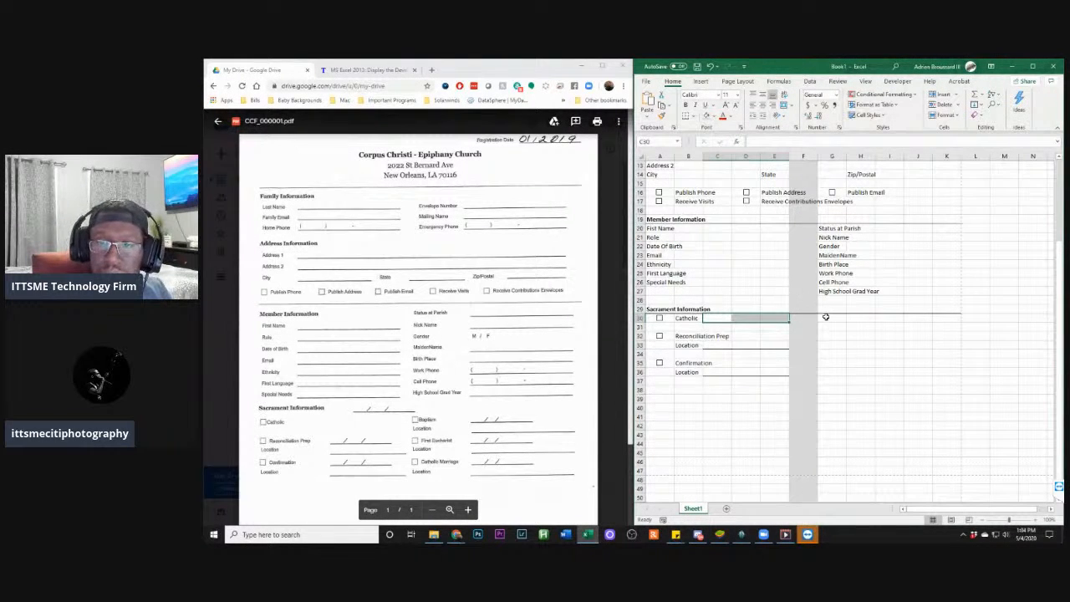
{"action": "left_click", "coordinate": [859, 351]}
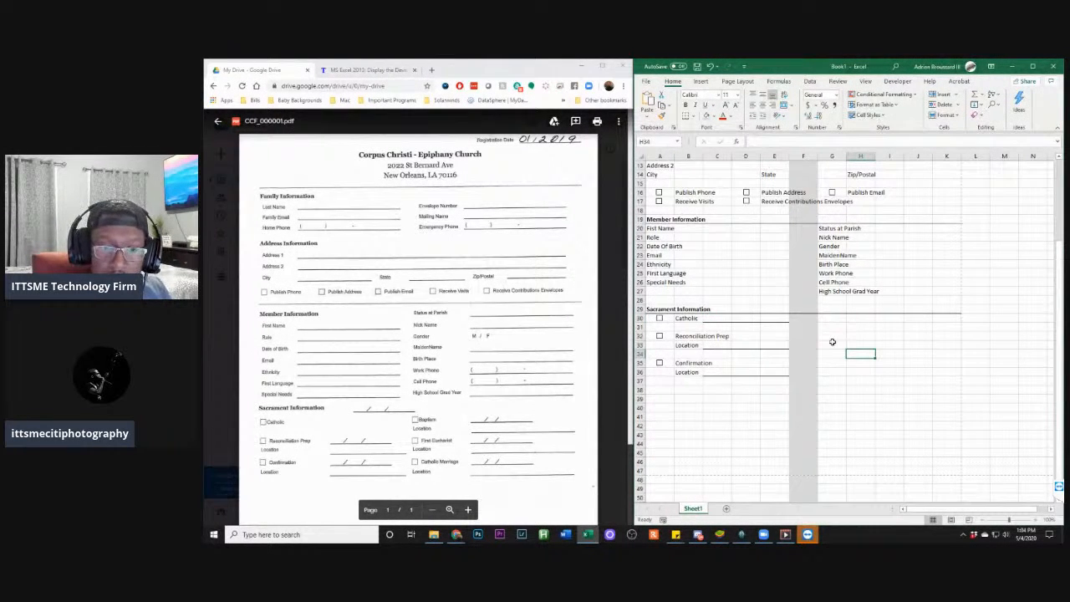
{"action": "left_click", "coordinate": [833, 325]}
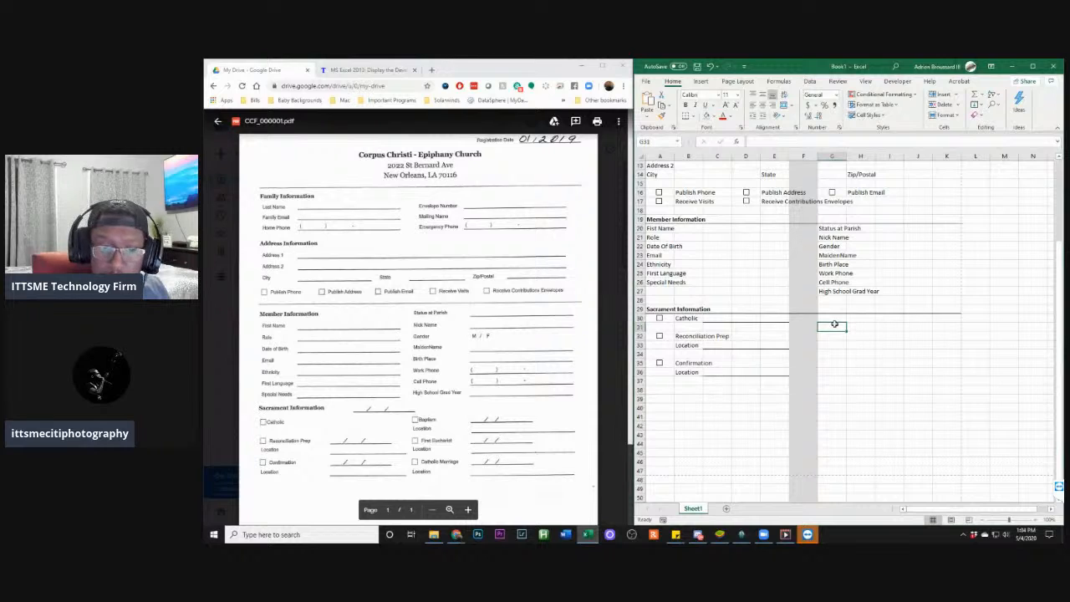
Paste a checkbox copy into the right-hand column of Sacrament Information and nudge it up into cell G30, level with Catholic
{"action": "scroll", "coordinate": [519, 365], "scroll_direction": "down", "scroll_amount": 2}
{"action": "scroll", "coordinate": [519, 365], "scroll_direction": "up", "scroll_amount": 3}
{"action": "scroll", "coordinate": [519, 365], "scroll_direction": "down", "scroll_amount": 4}
{"action": "scroll", "coordinate": [819, 370], "scroll_direction": "up", "scroll_amount": 1}
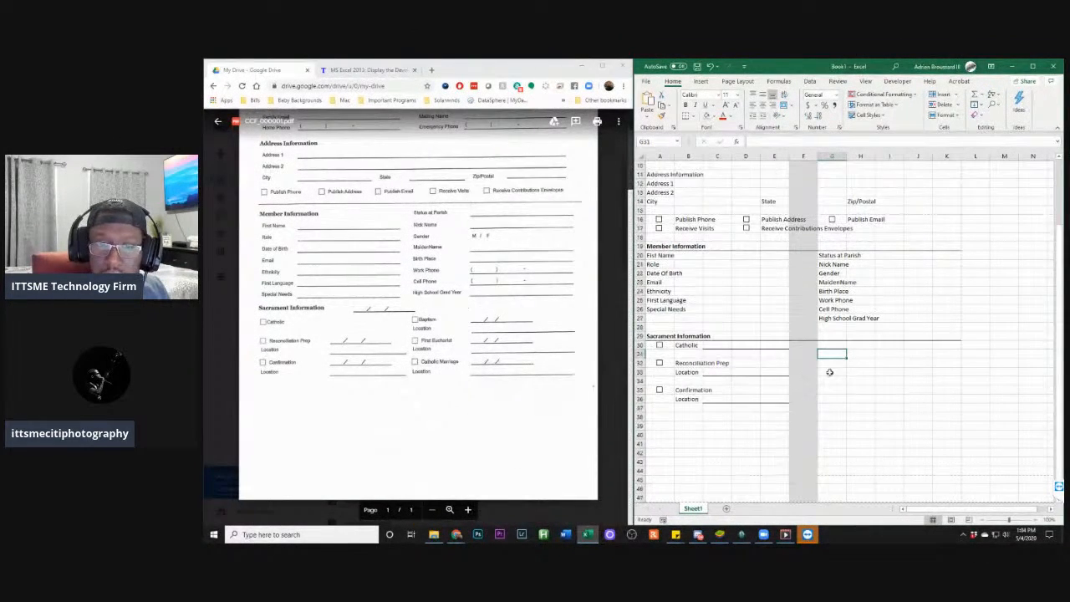
{"action": "left_click", "coordinate": [834, 344]}
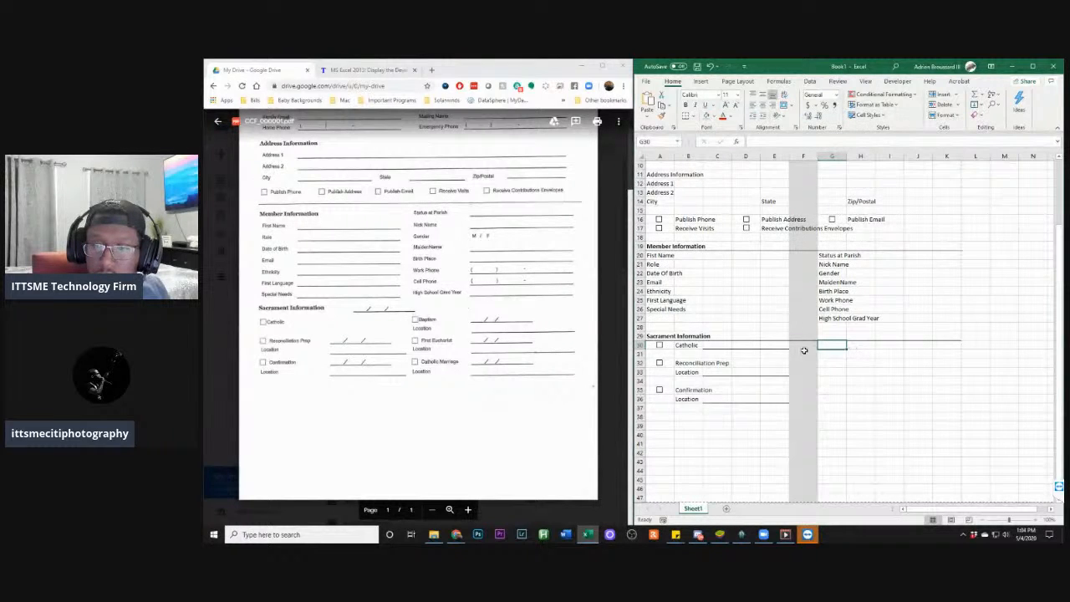
{"action": "right_click", "coordinate": [830, 345]}
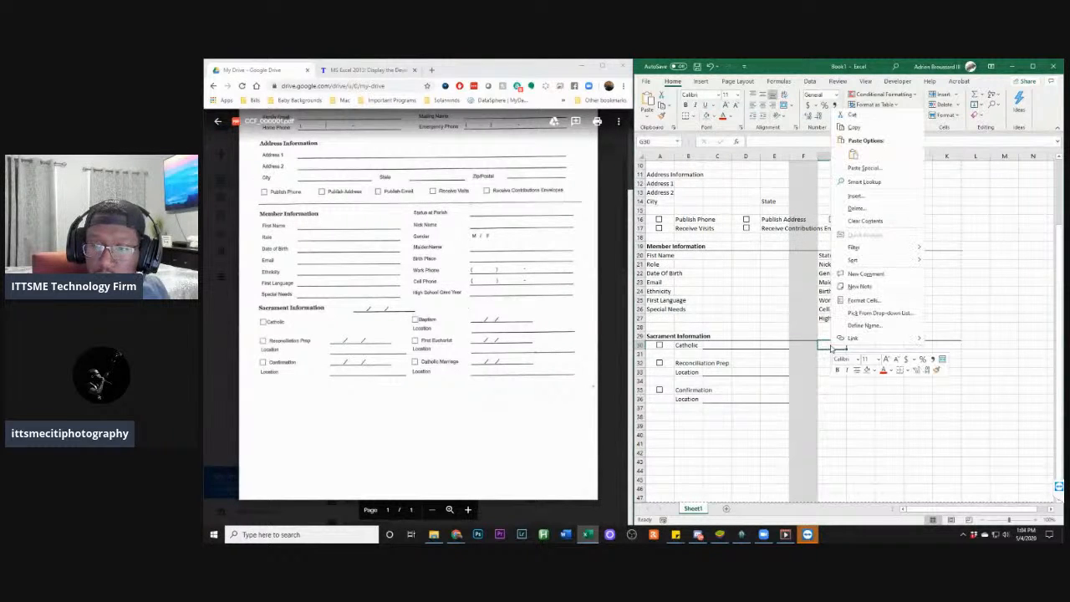
{"action": "left_click", "coordinate": [853, 155]}
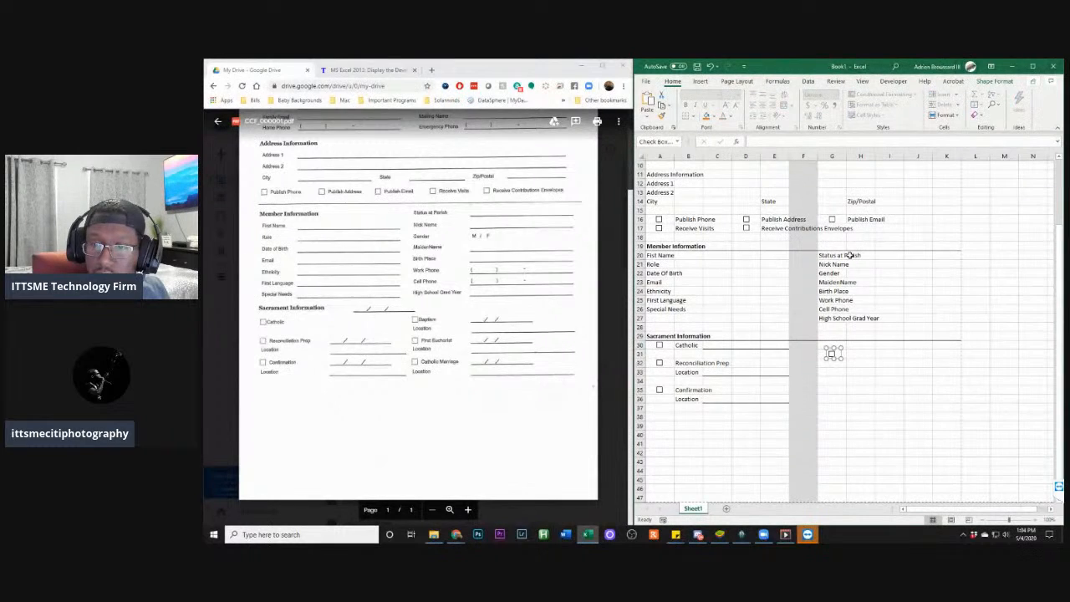
{"action": "key", "text": "Up"}
{"action": "key", "text": "Up"}
{"action": "key", "text": "Up"}
{"action": "key", "text": "Up"}
{"action": "key", "text": "Up"}
{"action": "key", "text": "Up"}
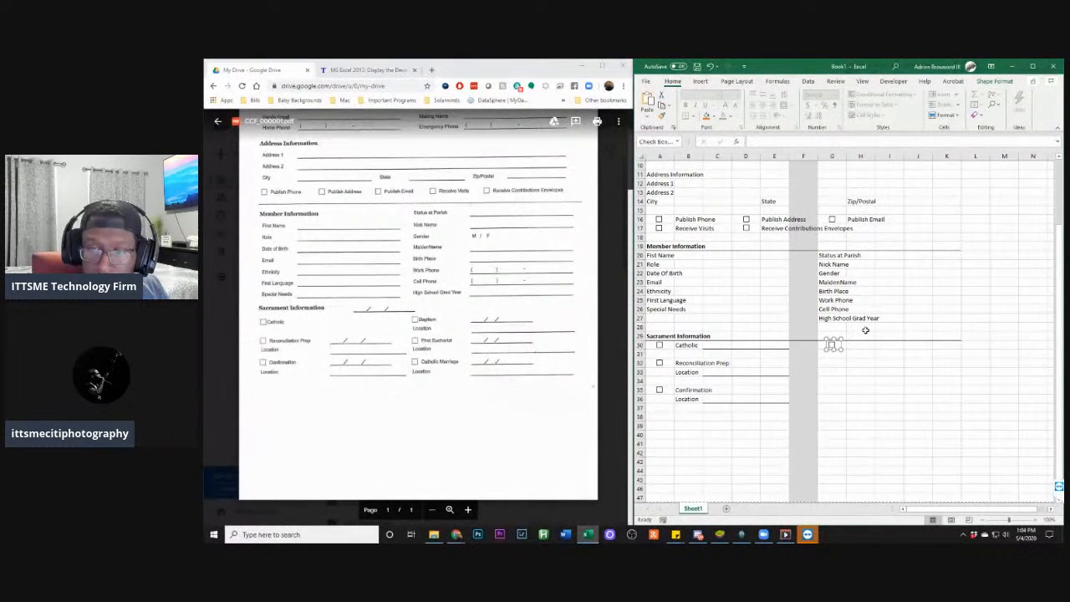
Place another checkbox copy in cell G32, level with Reconciliation Prep
{"action": "key", "text": "Tab"}
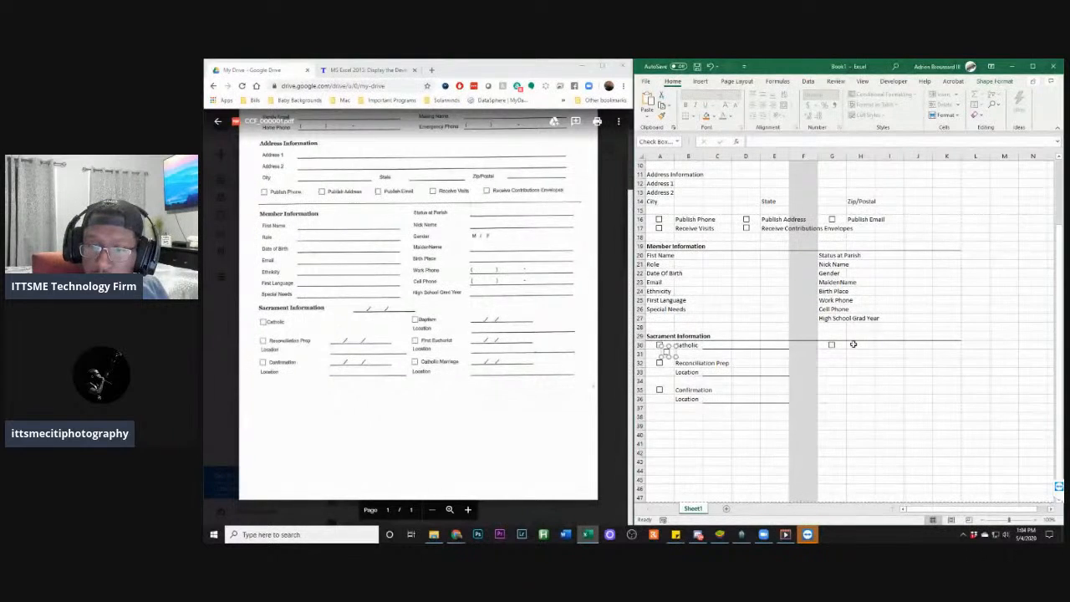
{"action": "key", "text": "shift+Tab"}
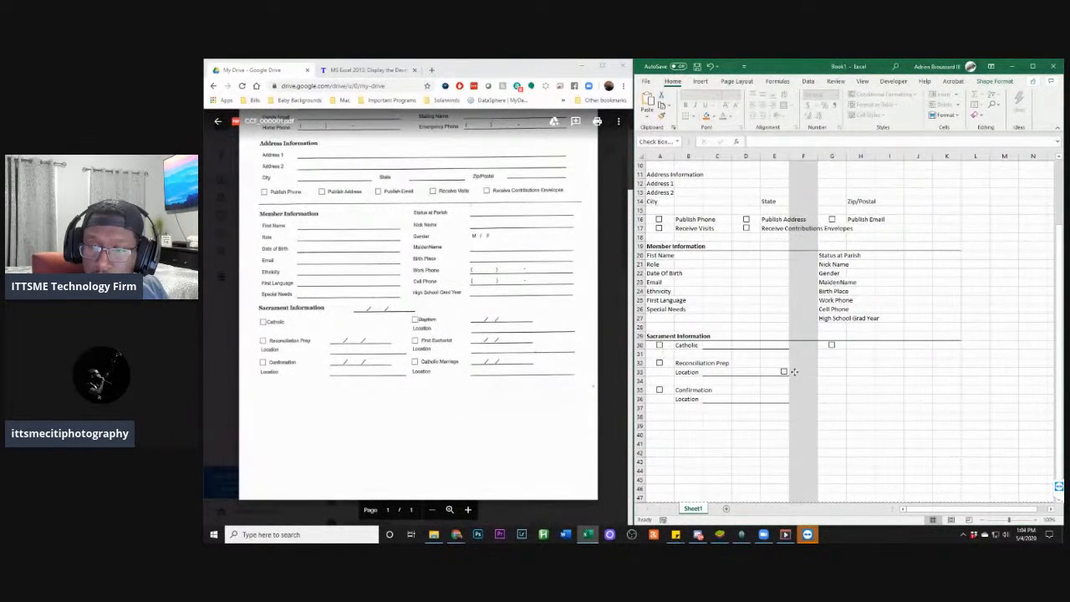
{"action": "left_click", "coordinate": [834, 347]}
{"action": "key", "text": "ctrl+d"}
{"action": "key", "text": "Down"}
{"action": "key", "text": "Down"}
{"action": "key", "text": "Down"}
{"action": "key", "text": "Down"}
{"action": "key", "text": "Down"}
{"action": "key", "text": "Down"}
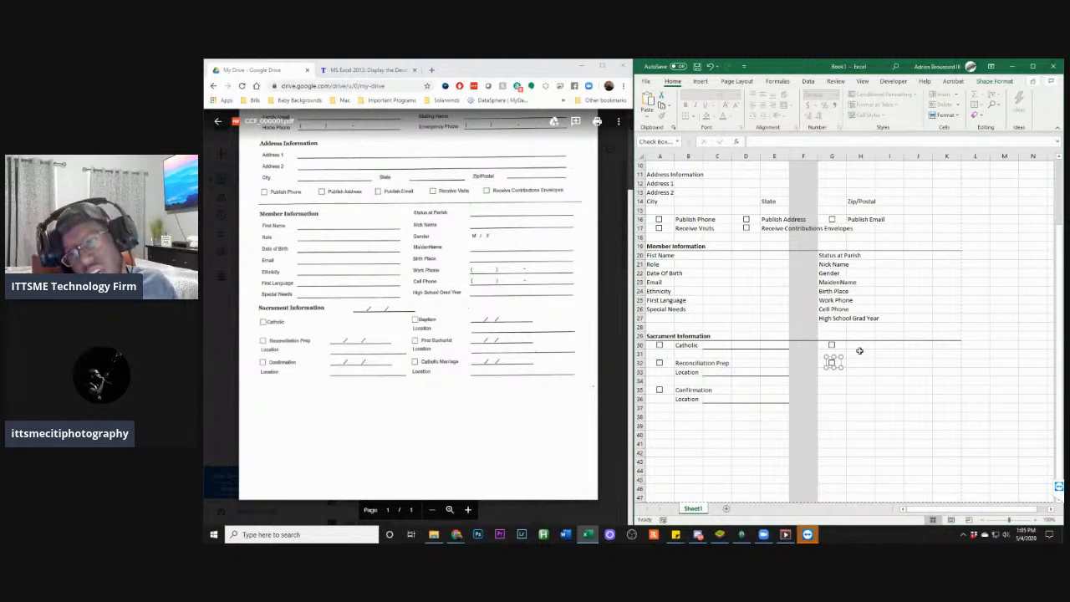
Paste a third right-hand checkbox copy and align it in cell G34, below the one in G32
{"action": "left_click", "coordinate": [835, 380]}
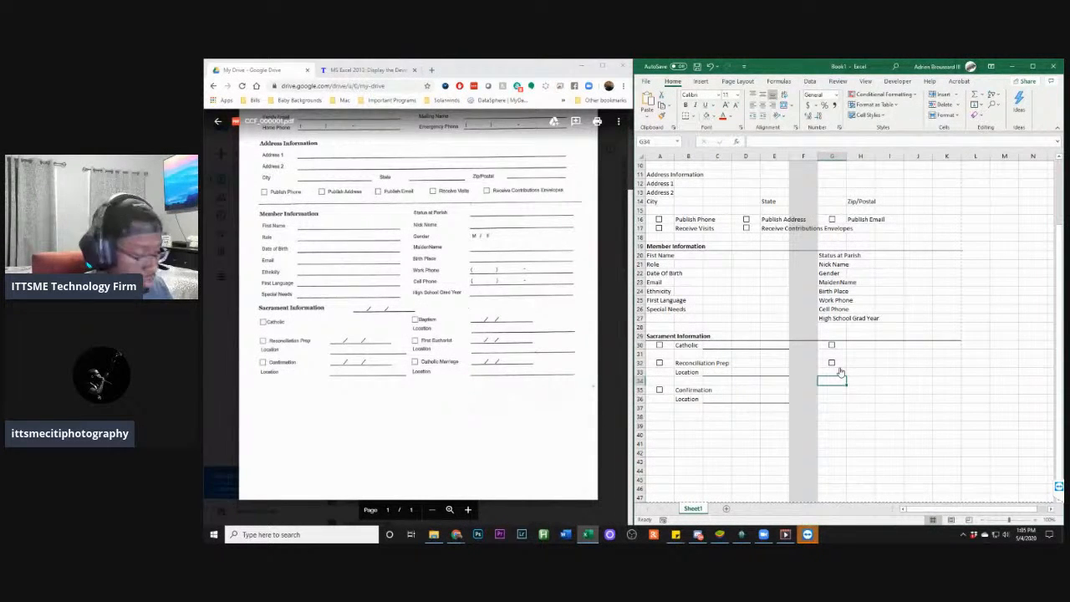
{"action": "key", "text": "ctrl+v"}
{"action": "left_click_drag", "start_coordinate": [837, 390], "coordinate": [839, 368]}
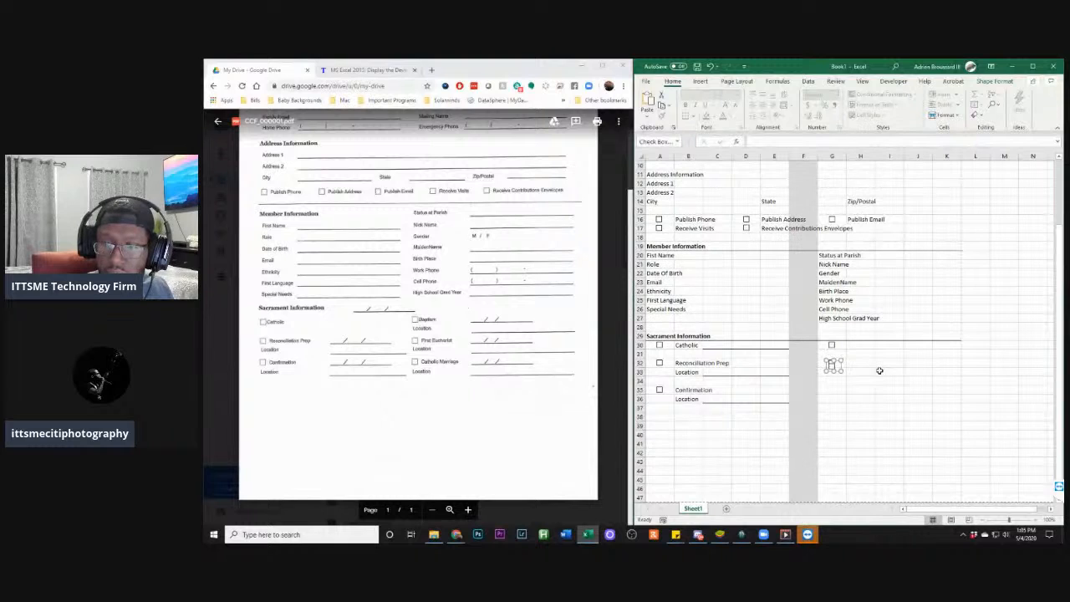
{"action": "key", "text": "Down"}
{"action": "key", "text": "Down"}
{"action": "key", "text": "Down"}
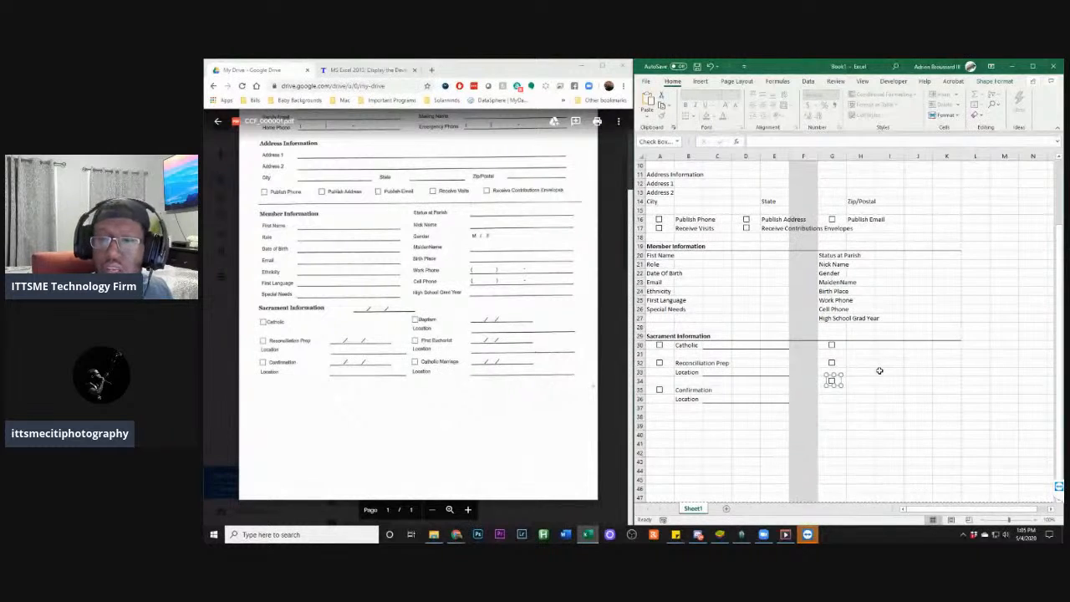
{"action": "left_click", "coordinate": [880, 371]}
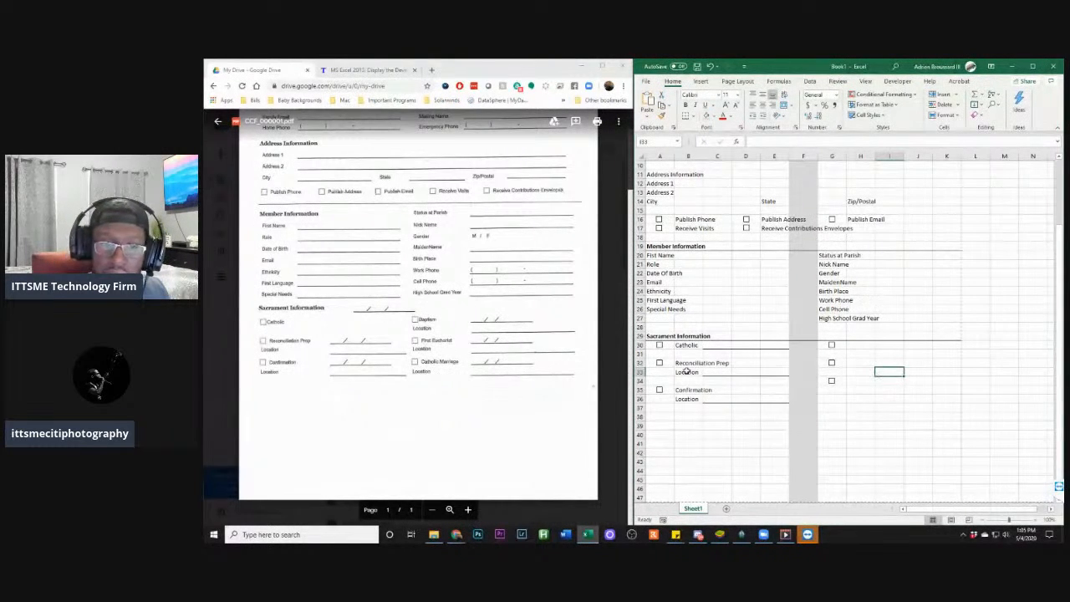
Enter the labels Baptism in H30 and Location in H31, beside the first right-hand checkbox
{"action": "left_click", "coordinate": [857, 346]}
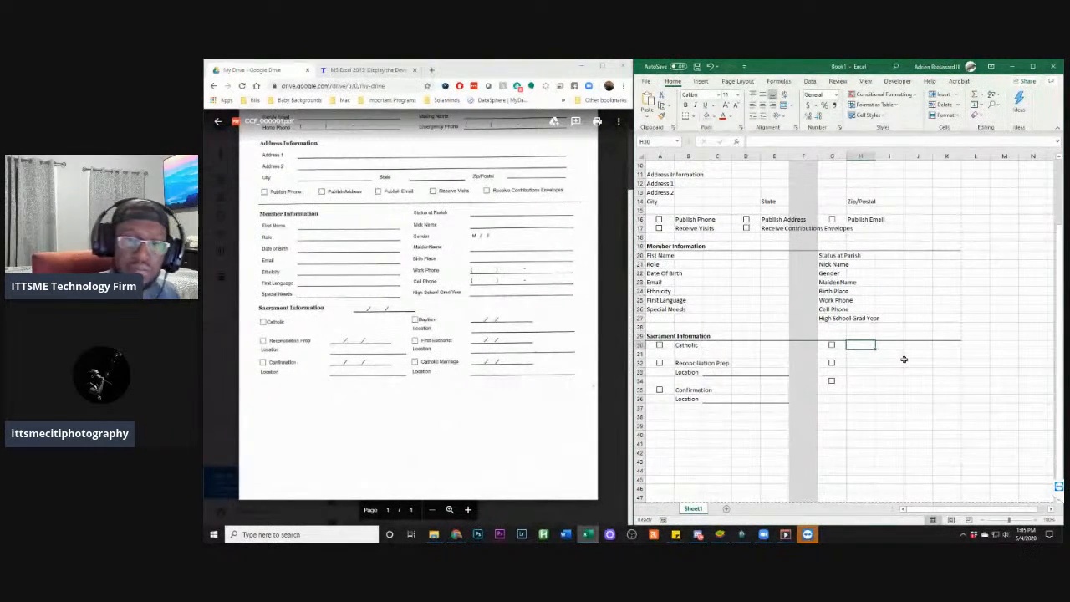
{"action": "type", "text": "Baptism"}
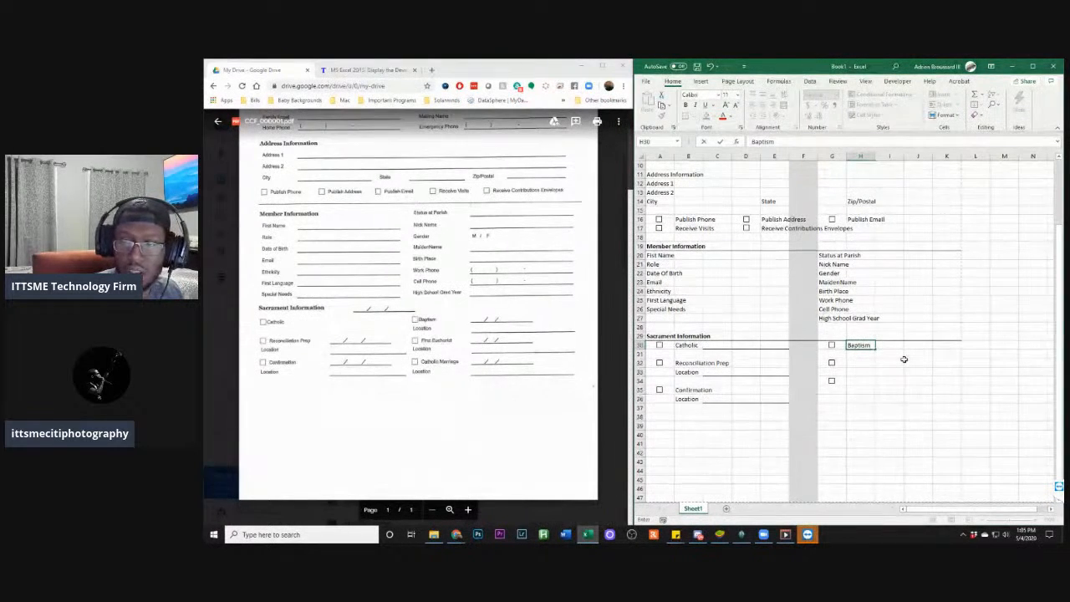
{"action": "key", "text": "Return"}
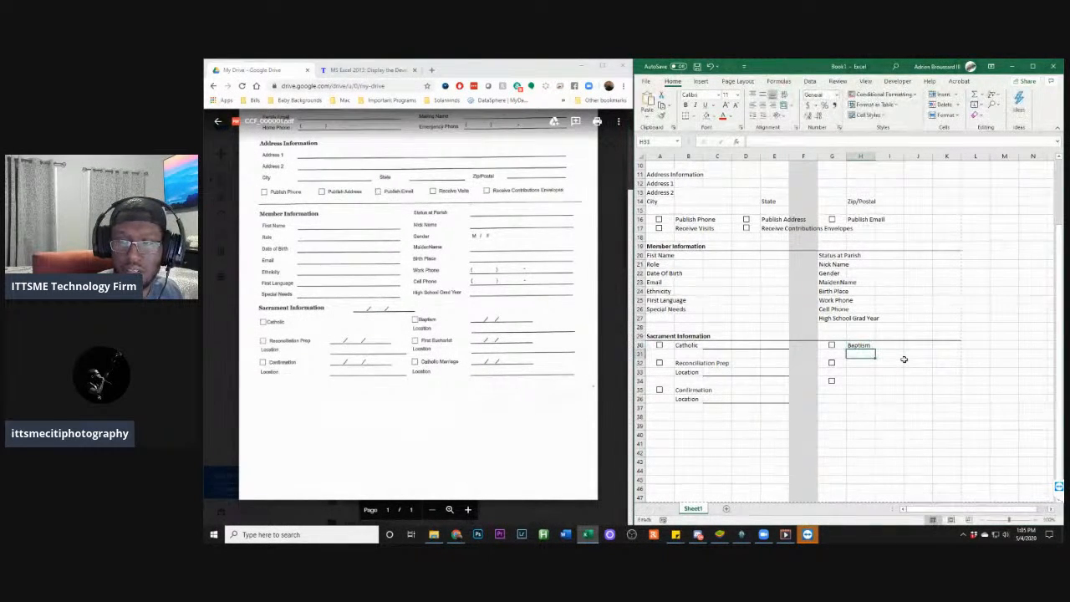
{"action": "type", "text": "Location"}
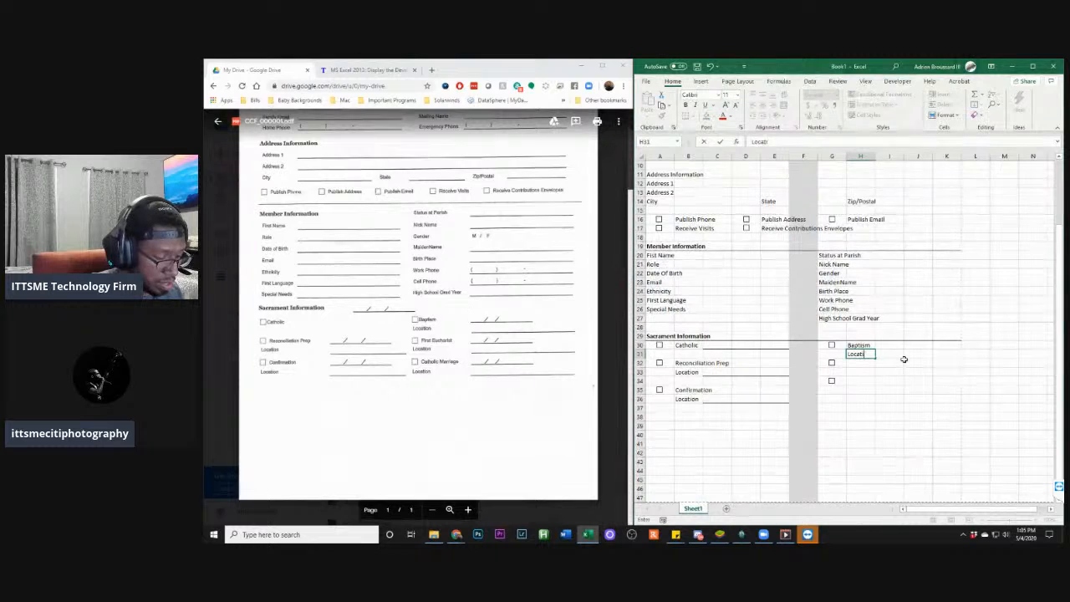
{"action": "key", "text": "Return"}
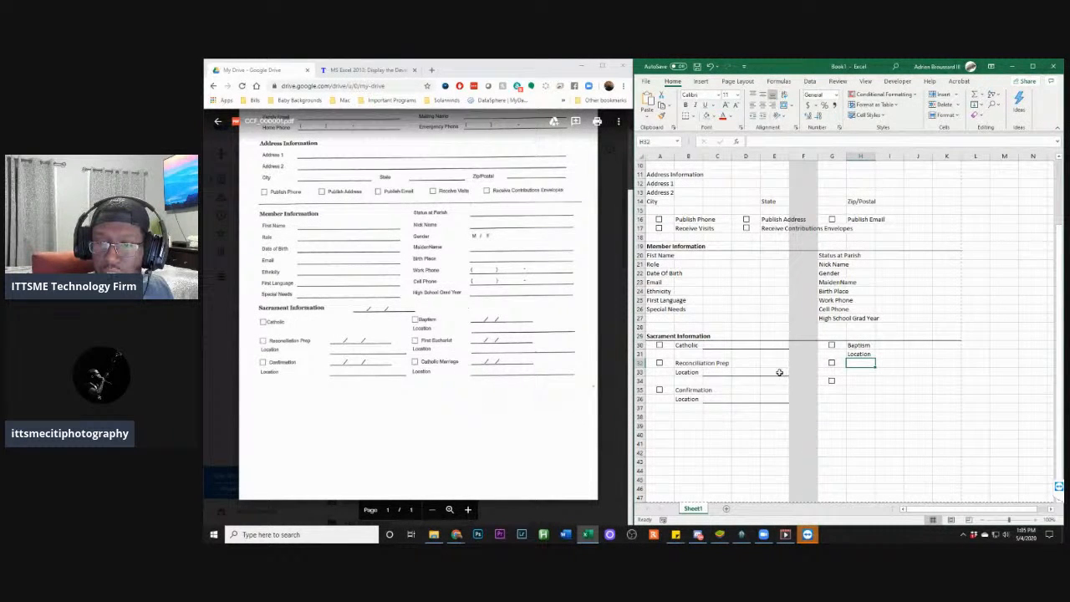
Insert a blank row above Reconciliation Prep at row 32 and another above Confirmation at row 36
{"action": "right_click", "coordinate": [638, 363]}
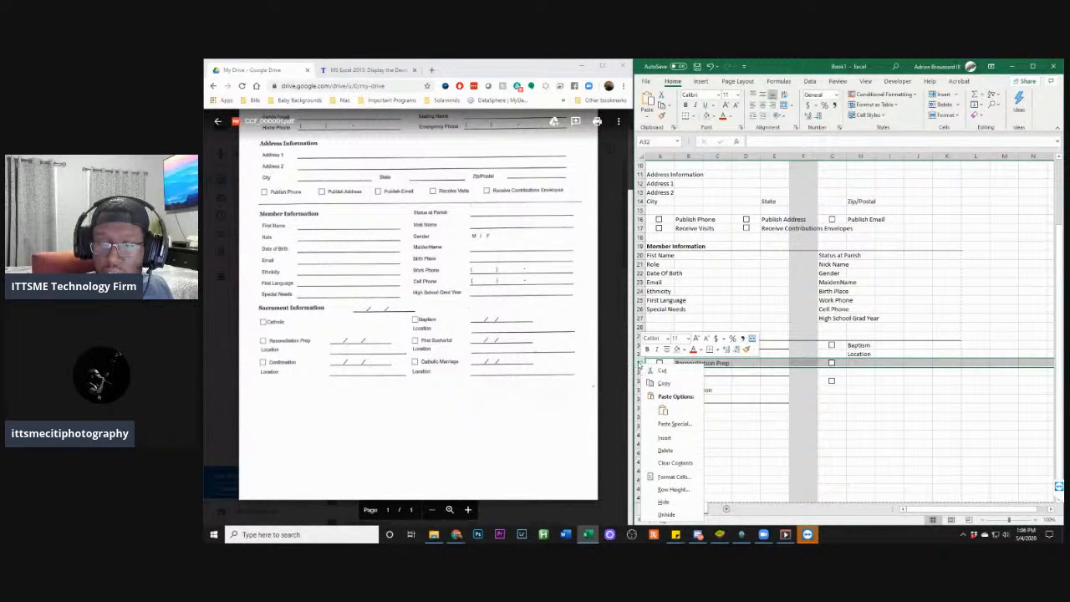
{"action": "left_click", "coordinate": [664, 438]}
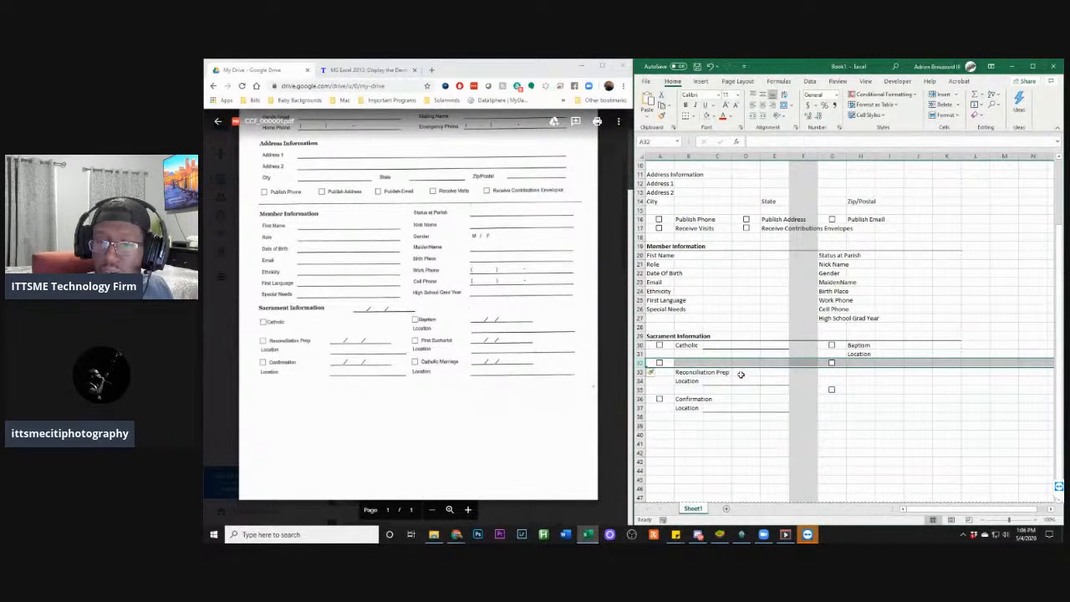
{"action": "left_click", "coordinate": [869, 395]}
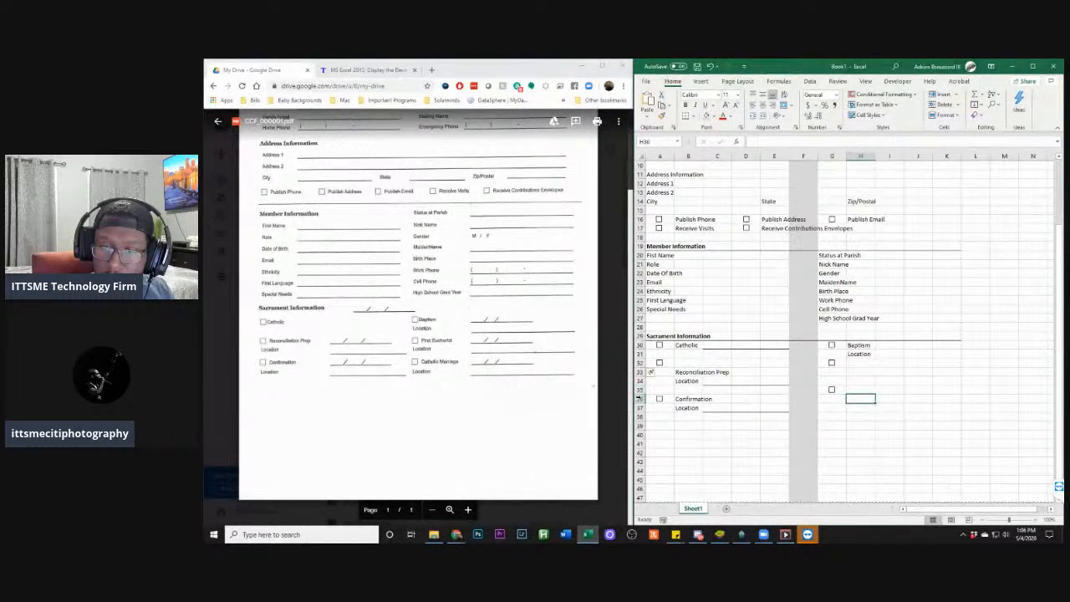
{"action": "left_click", "coordinate": [641, 398]}
{"action": "right_click", "coordinate": [641, 398]}
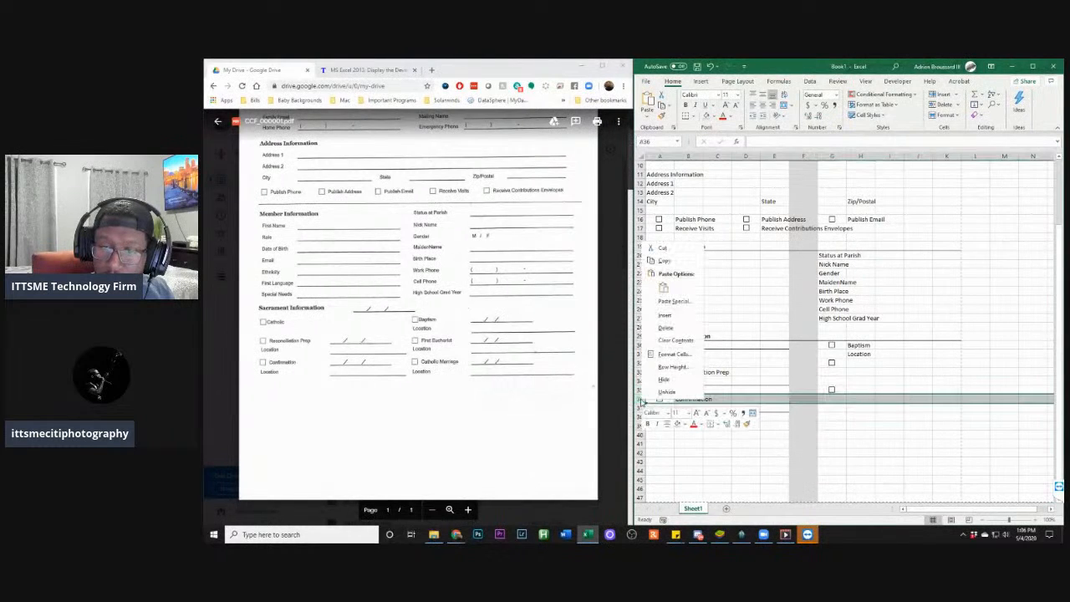
{"action": "left_click", "coordinate": [664, 315]}
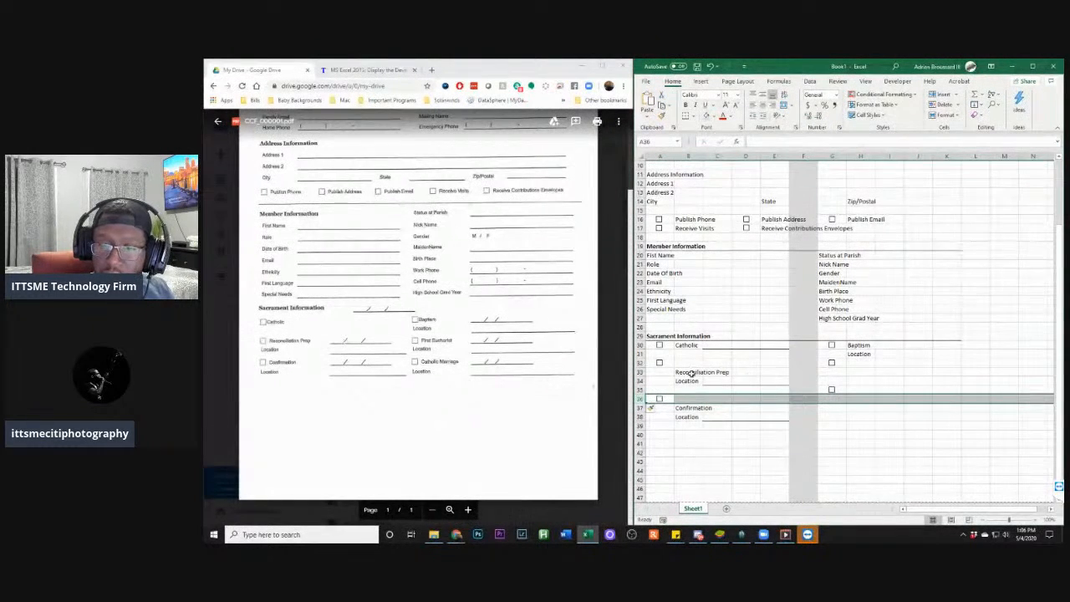
Nudge the Reconciliation Prep checkbox down from A32 into cell A33, level with its label
{"action": "left_click", "coordinate": [659, 363]}
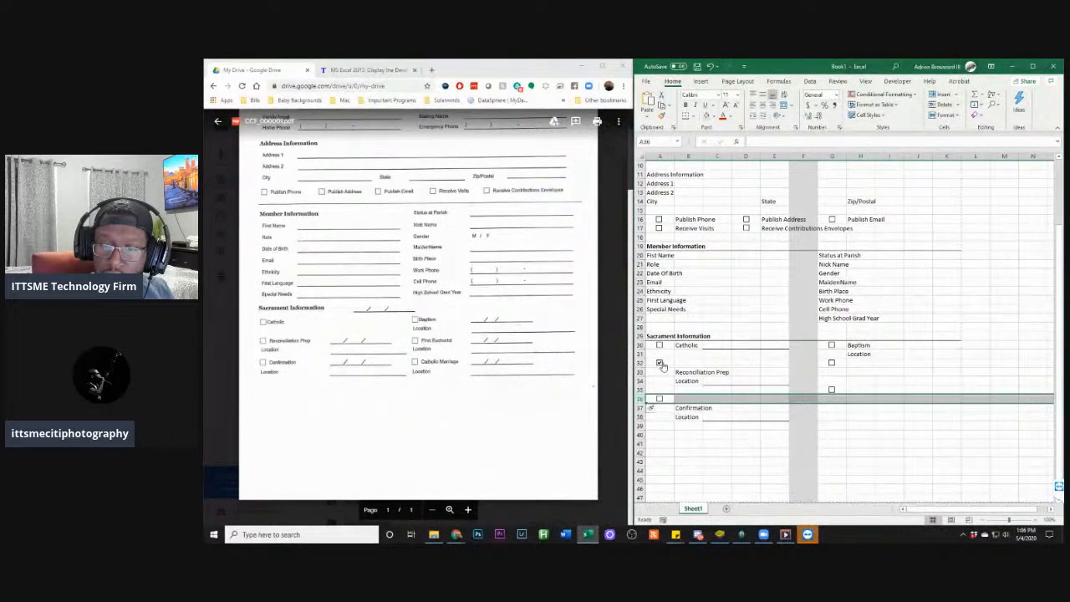
{"action": "right_click", "coordinate": [662, 366]}
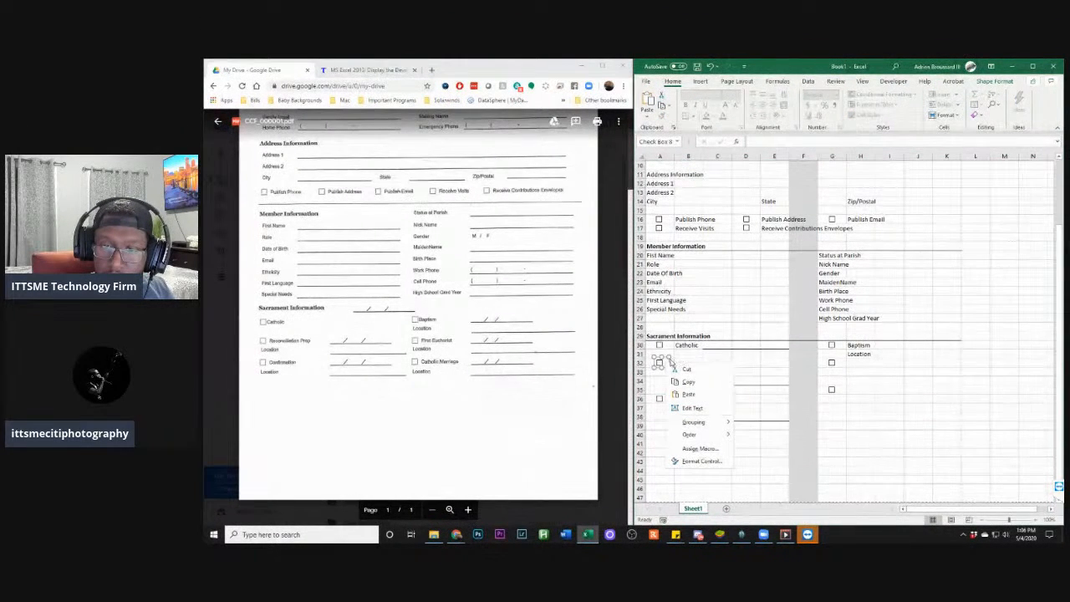
{"action": "left_click", "coordinate": [665, 362]}
{"action": "key", "text": "Down"}
{"action": "key", "text": "Down"}
{"action": "key", "text": "Down"}
{"action": "key", "text": "Down"}
{"action": "key", "text": "Down"}
{"action": "key", "text": "Down"}
{"action": "key", "text": "Down"}
{"action": "key", "text": "Down"}
{"action": "key", "text": "Down"}
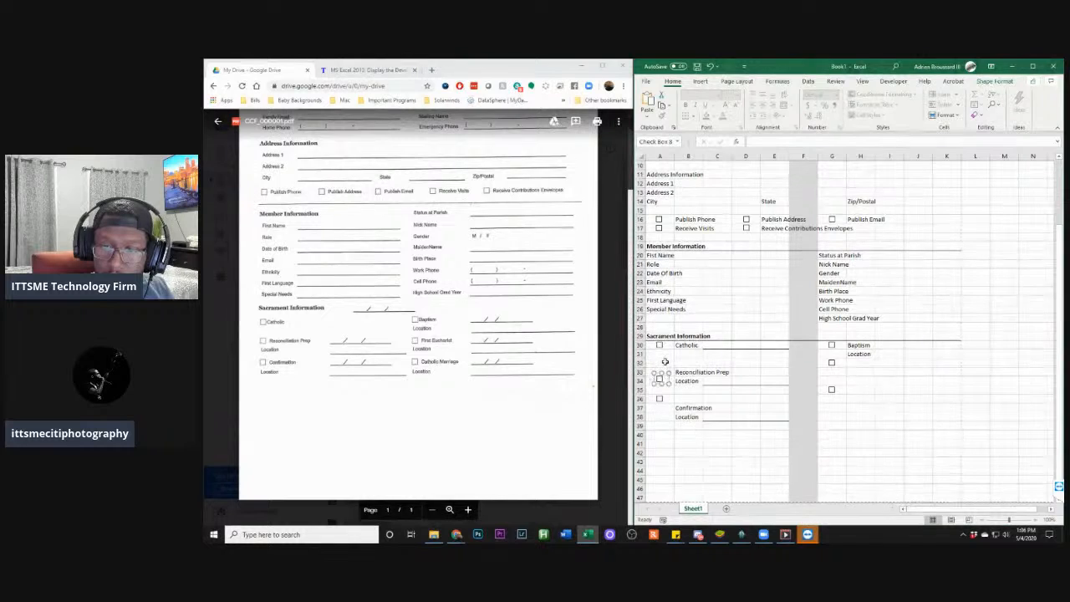
{"action": "key", "text": "Up"}
{"action": "key", "text": "Up"}
{"action": "key", "text": "Up"}
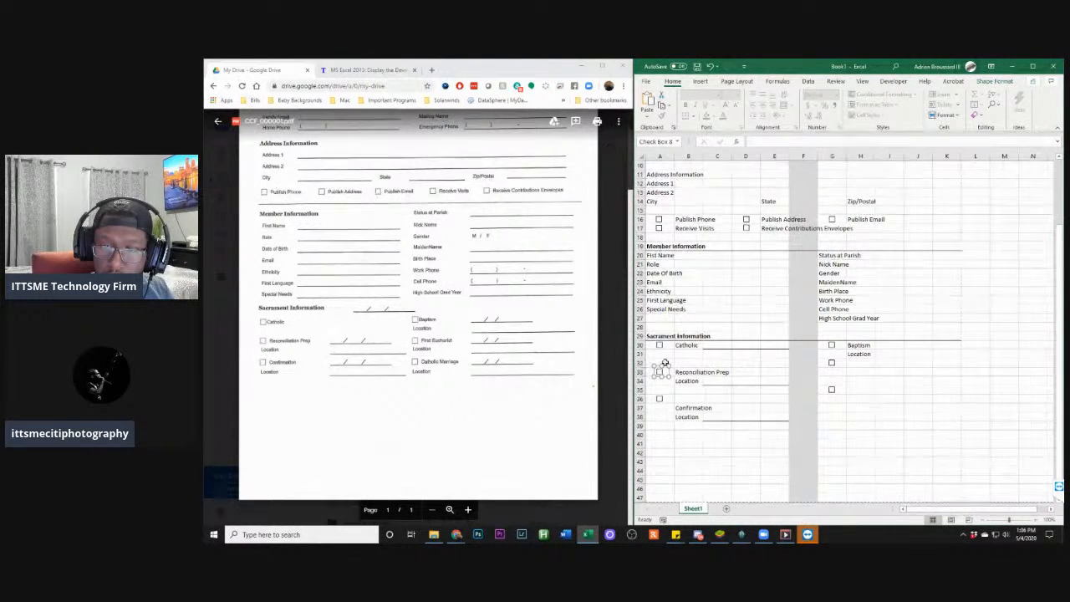
{"action": "left_click", "coordinate": [687, 365]}
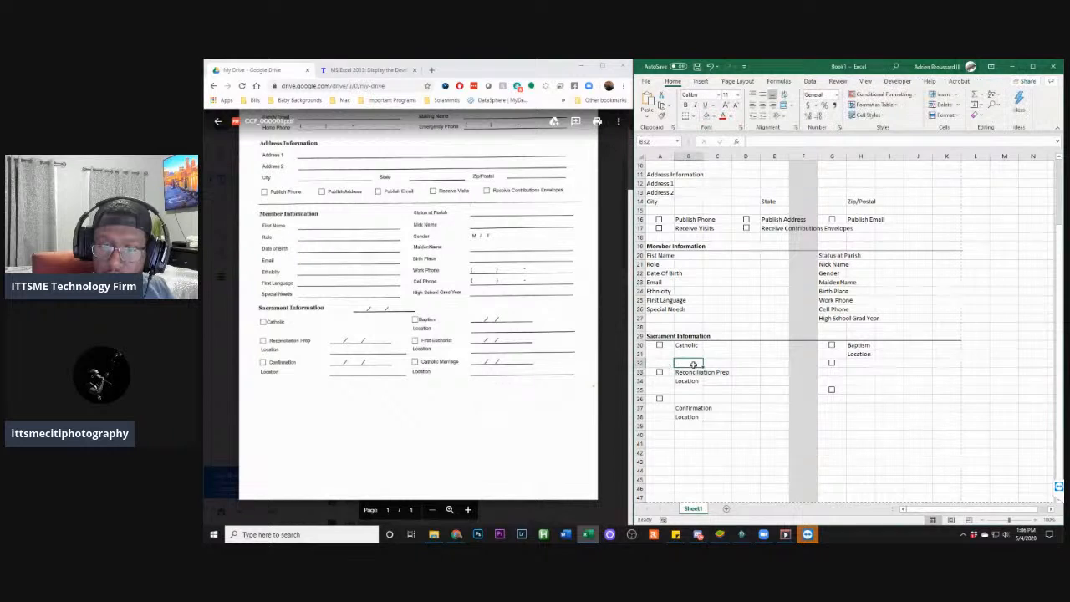
Nudge the second right-hand checkbox down from G32 into cell G33, level with Reconciliation Prep
{"action": "left_click", "coordinate": [831, 361]}
{"action": "right_click", "coordinate": [834, 363]}
{"action": "left_click", "coordinate": [839, 365]}
{"action": "key", "text": "Down"}
{"action": "key", "text": "Down"}
{"action": "key", "text": "Down"}
{"action": "key", "text": "Down"}
{"action": "key", "text": "Down"}
{"action": "key", "text": "Down"}
{"action": "key", "text": "Down"}
{"action": "key", "text": "Down"}
{"action": "key", "text": "Down"}
{"action": "key", "text": "Down"}
{"action": "key", "text": "Down"}
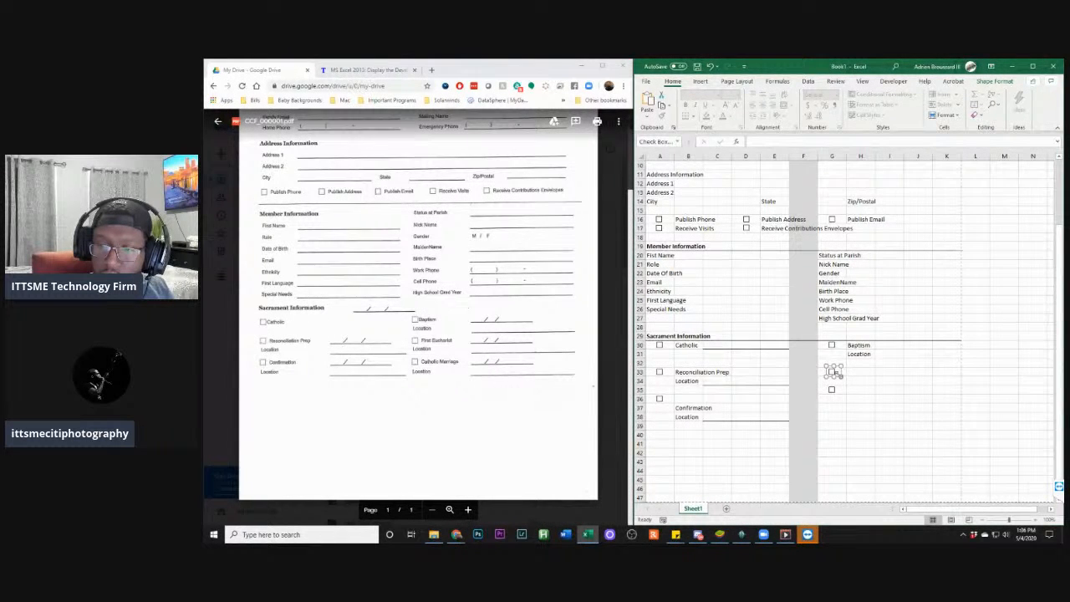
Nudge the third right-hand checkbox down from G35 into cell G36 and leave it unchecked
{"action": "right_click", "coordinate": [836, 391]}
{"action": "key", "text": "Escape"}
{"action": "key", "text": "Down"}
{"action": "key", "text": "Down"}
{"action": "key", "text": "Down"}
{"action": "key", "text": "Down"}
{"action": "key", "text": "Down"}
{"action": "key", "text": "Down"}
{"action": "key", "text": "Down"}
{"action": "key", "text": "Down"}
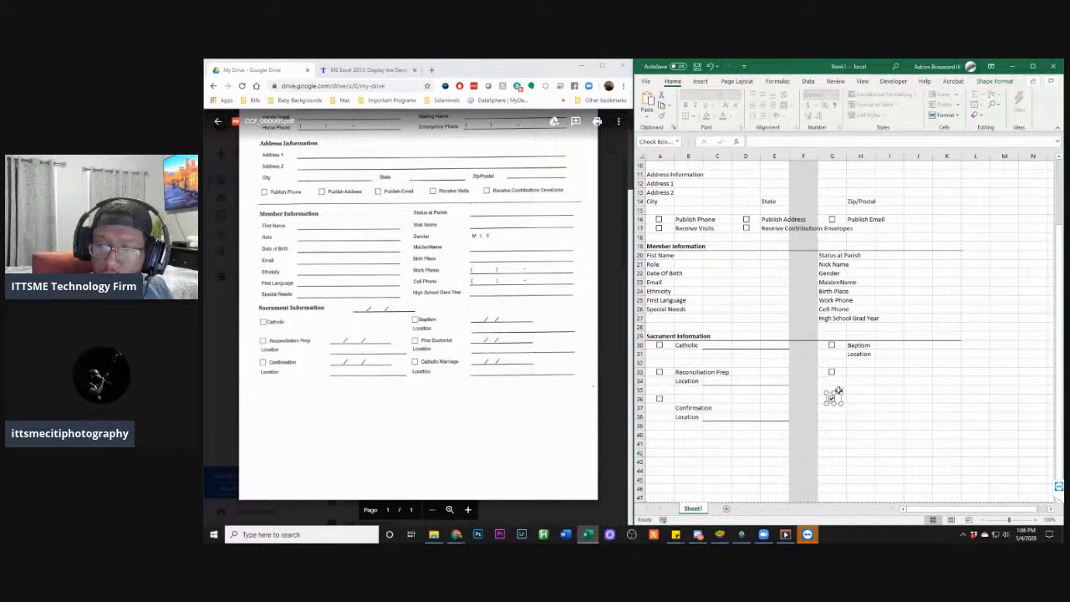
{"action": "left_click", "coordinate": [839, 383]}
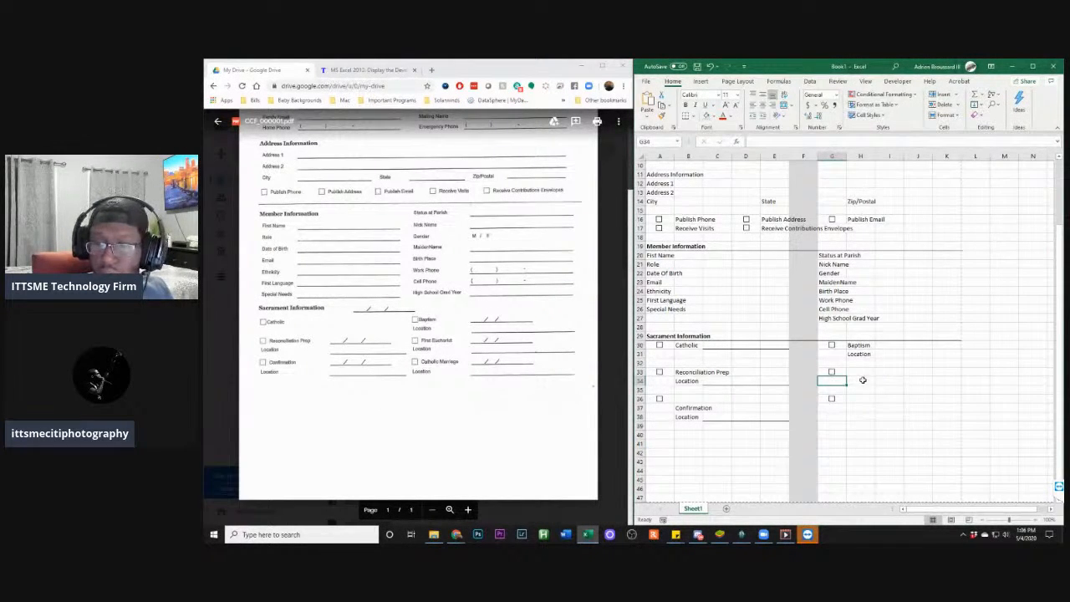
Enter the label First Eucharist in cell H33 and Location in the cell below it, H34
{"action": "left_click", "coordinate": [861, 374]}
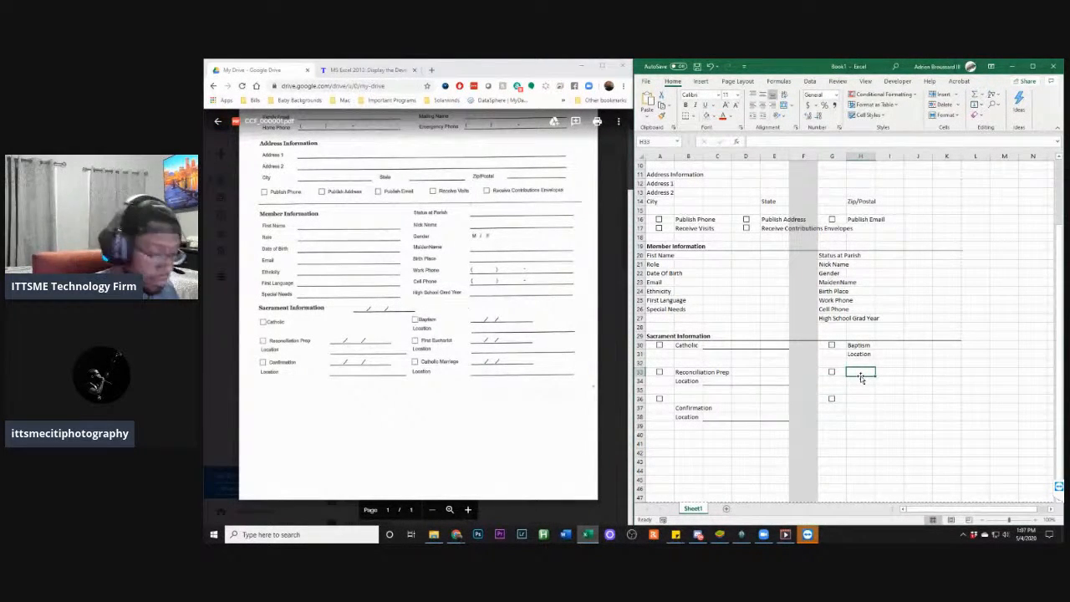
{"action": "type", "text": "First Eu"}
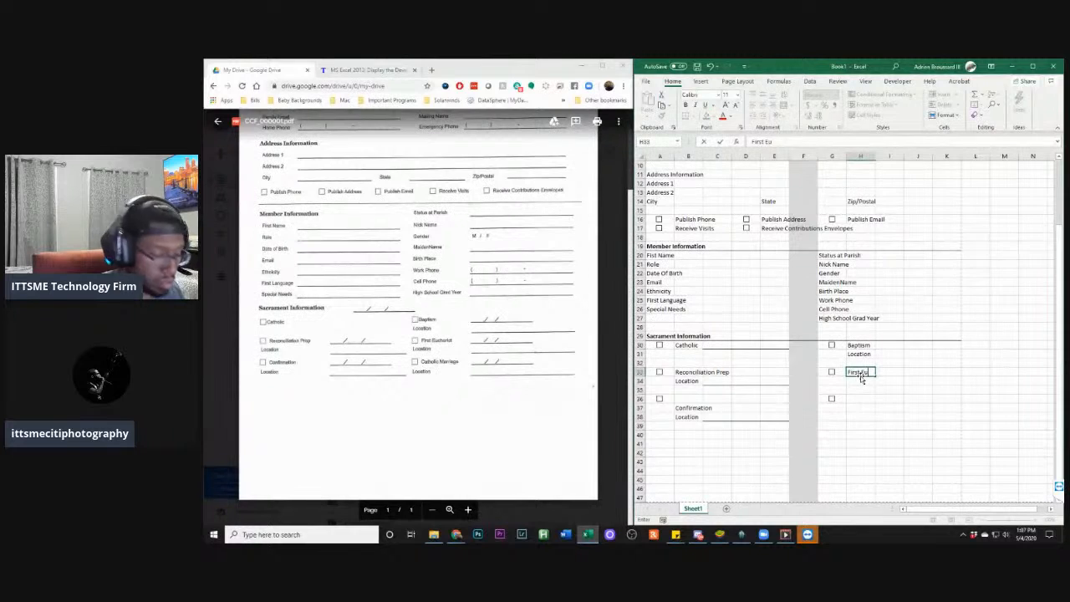
{"action": "type", "text": "ch"}
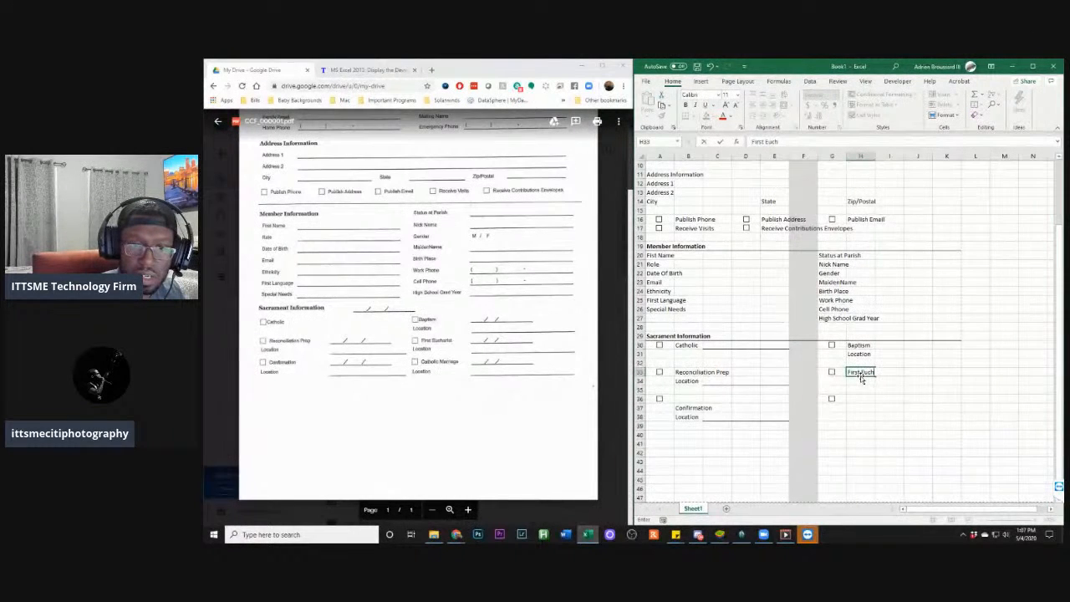
{"action": "type", "text": "arist"}
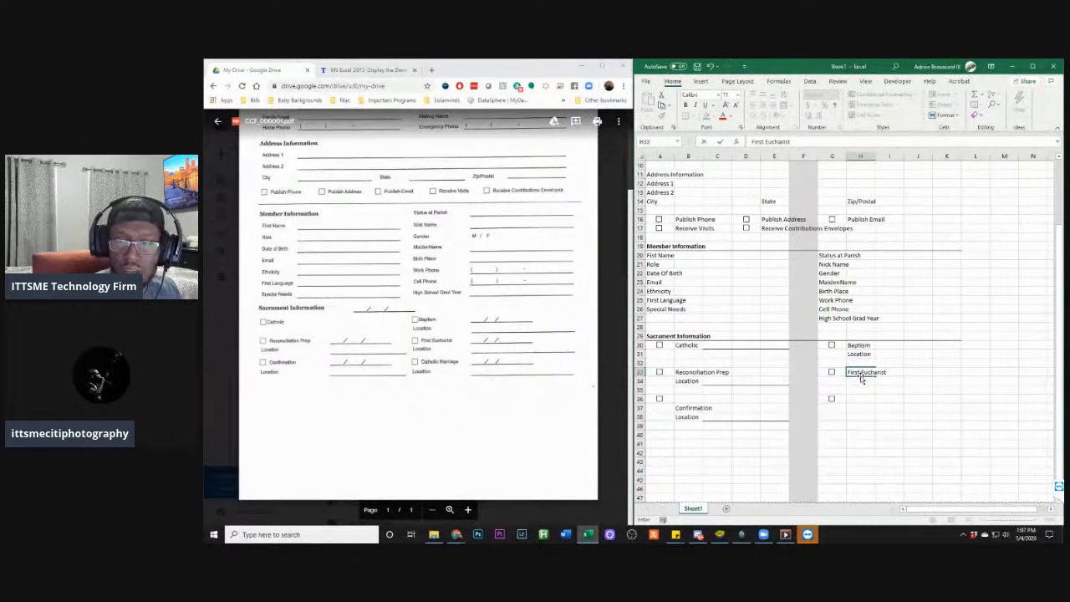
{"action": "key", "text": "Return"}
{"action": "type", "text": "L"}
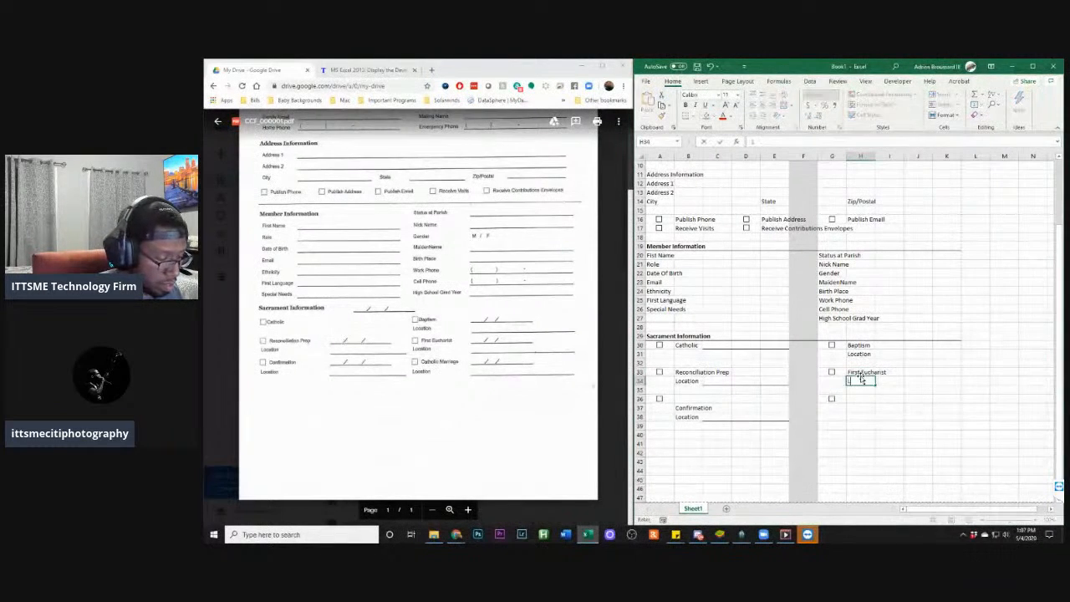
{"action": "type", "text": "ocation"}
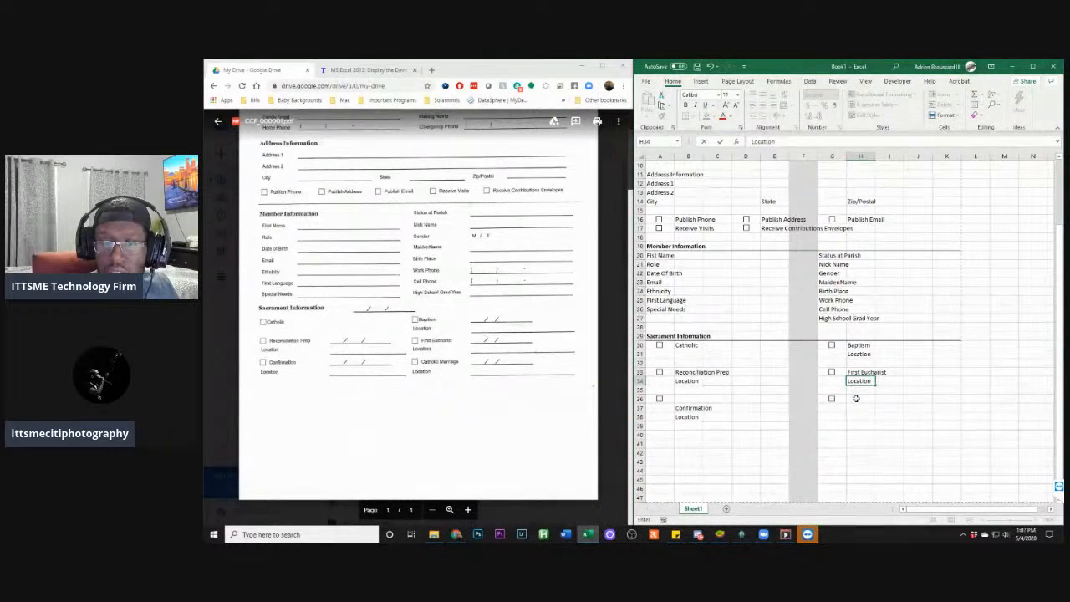
Enter the label Catholic Marriage in cell H36 and Location beneath it in H37
{"action": "left_click", "coordinate": [856, 399]}
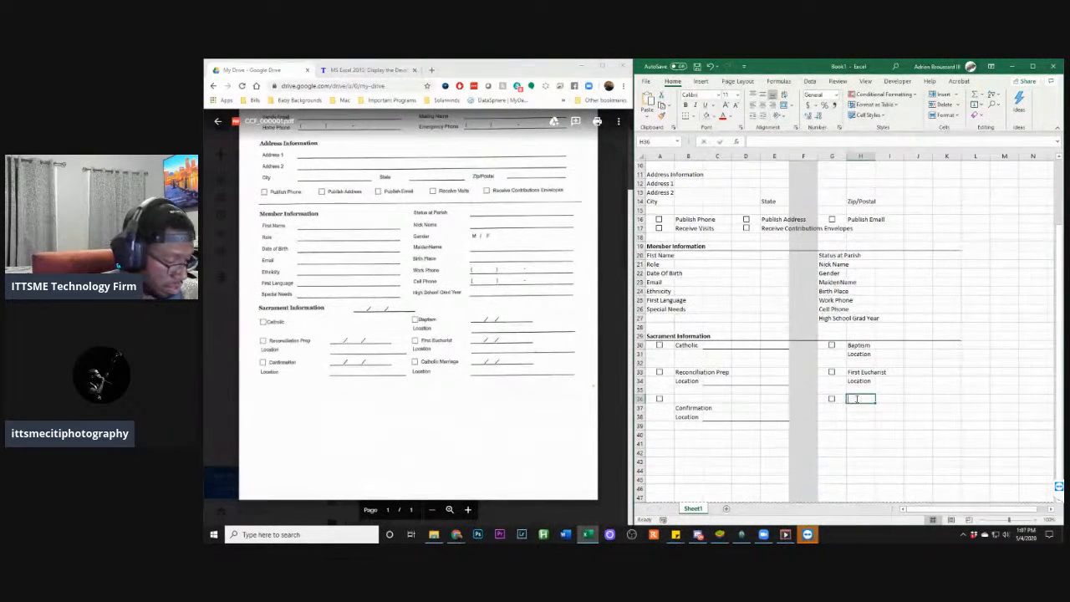
{"action": "type", "text": "Cath"}
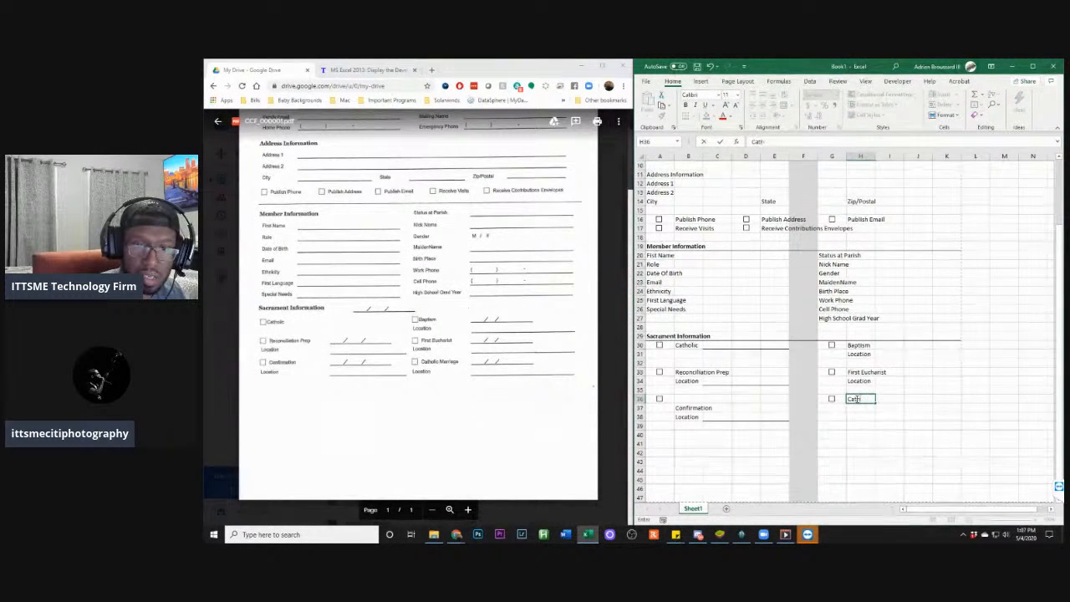
{"action": "type", "text": "olic"}
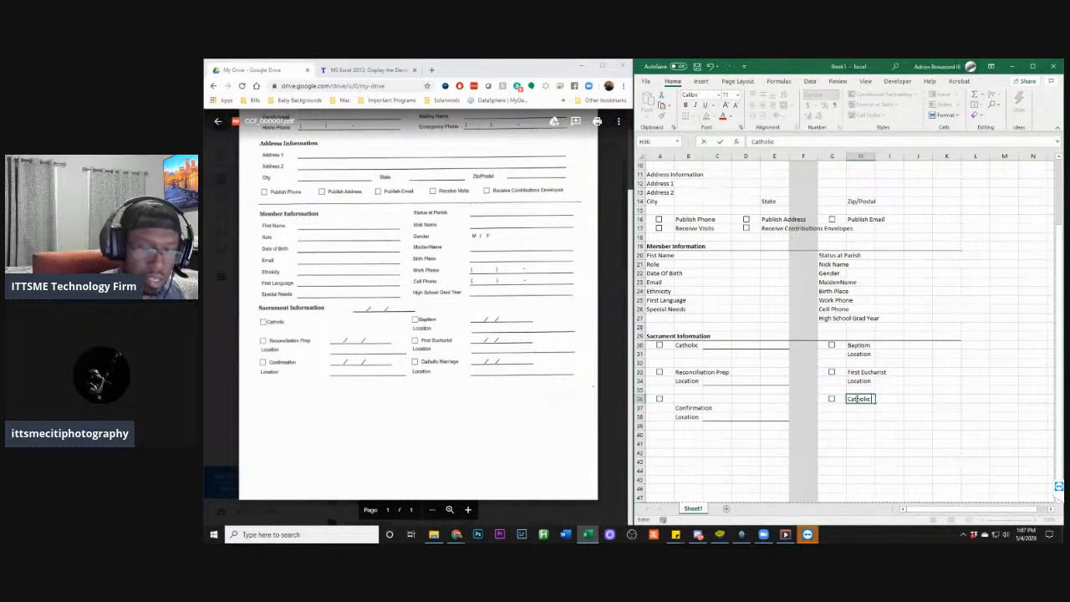
{"action": "type", "text": " Marr"}
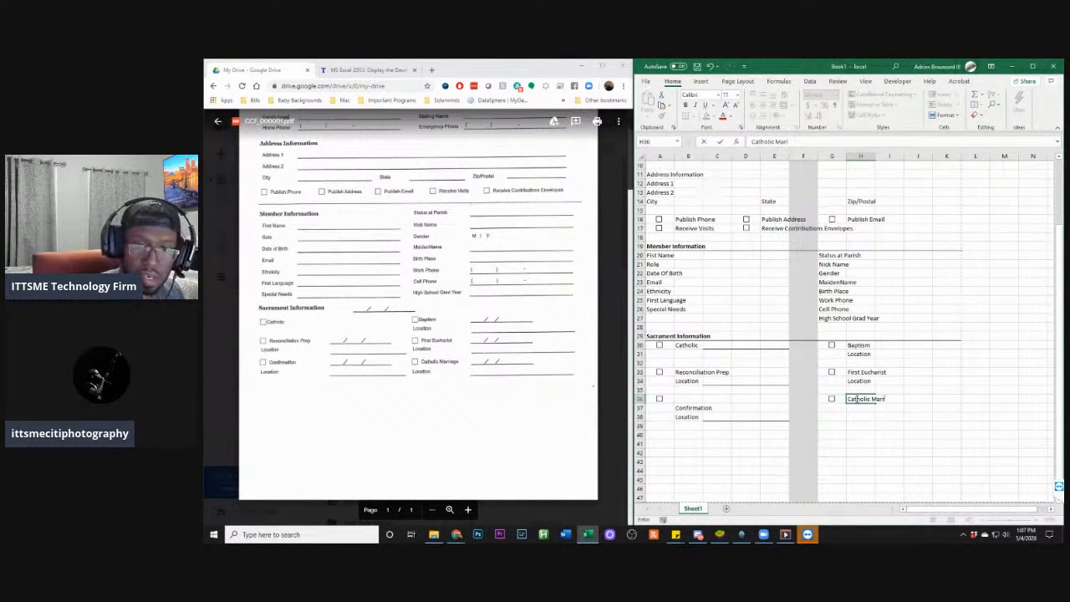
{"action": "type", "text": "iage"}
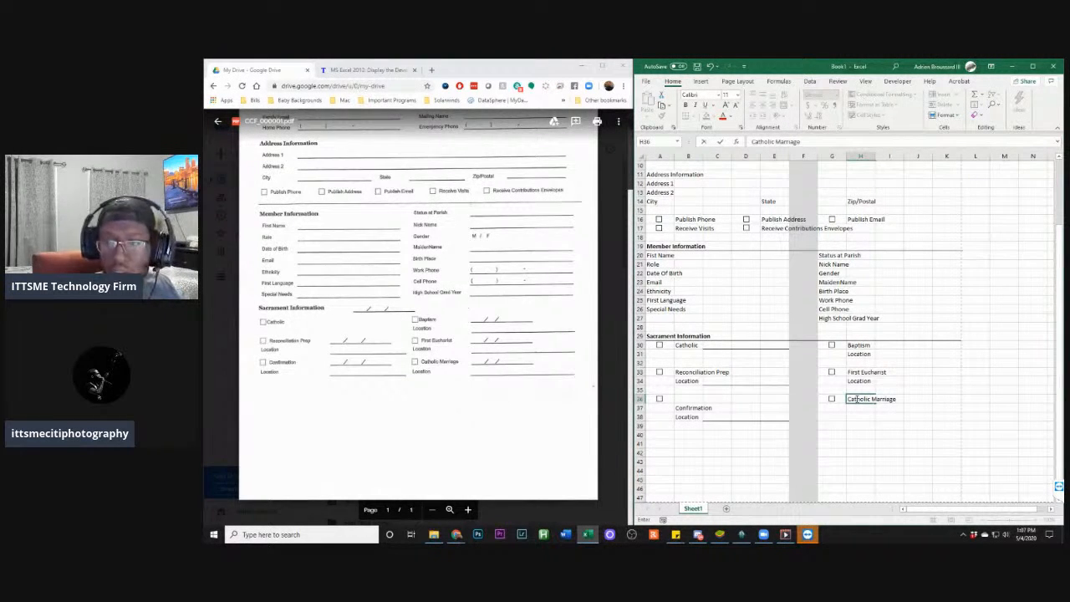
{"action": "left_click", "coordinate": [862, 408]}
{"action": "type", "text": "Location"}
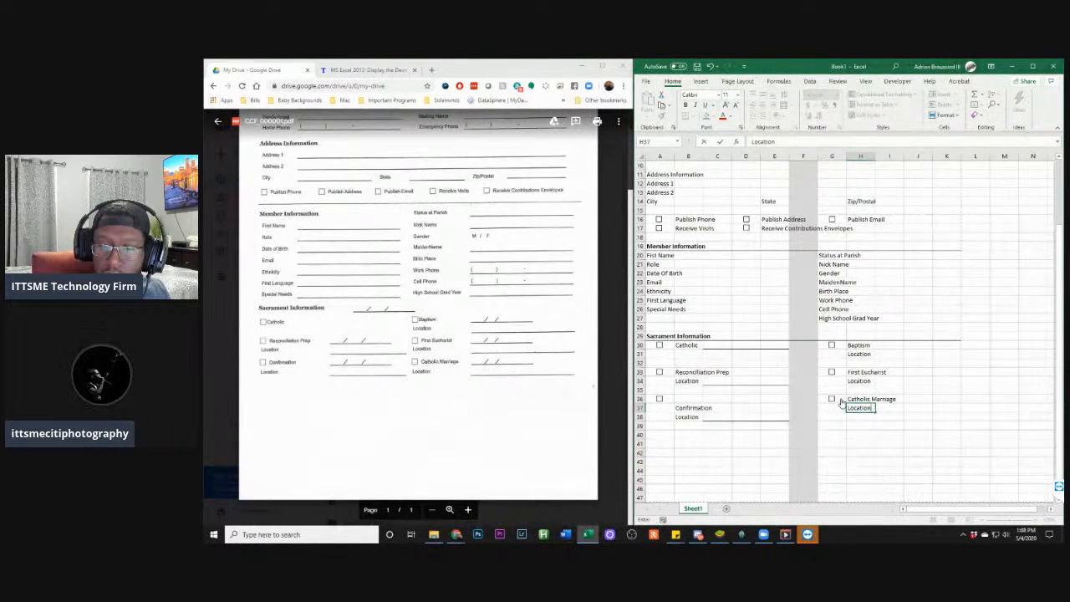
{"action": "left_click_drag", "start_coordinate": [690, 409], "coordinate": [763, 416]}
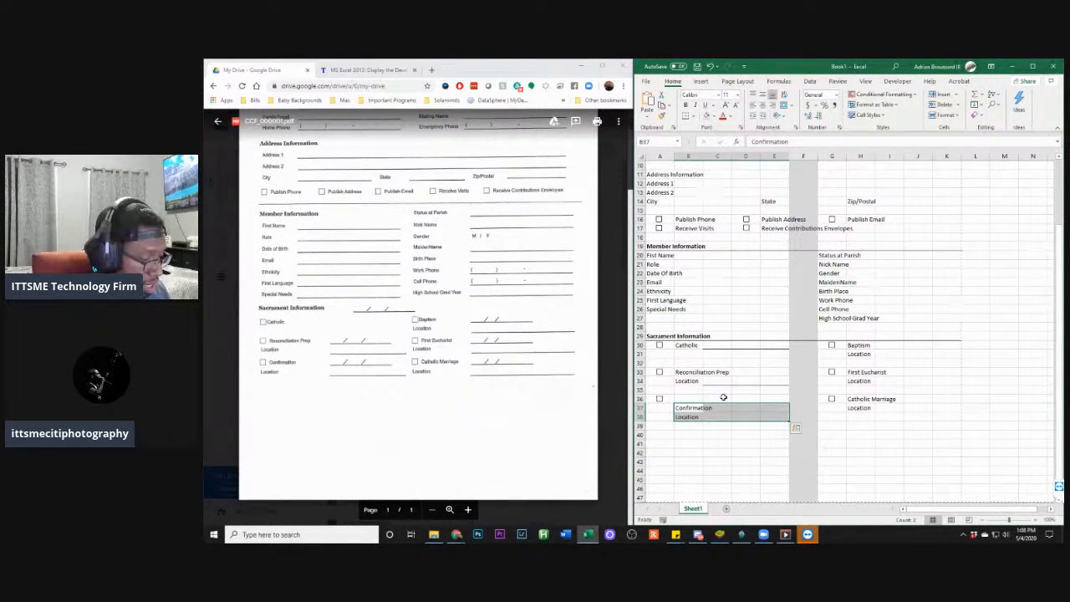
{"action": "key", "text": "ctrl+q"}
{"action": "left_click", "coordinate": [666, 431]}
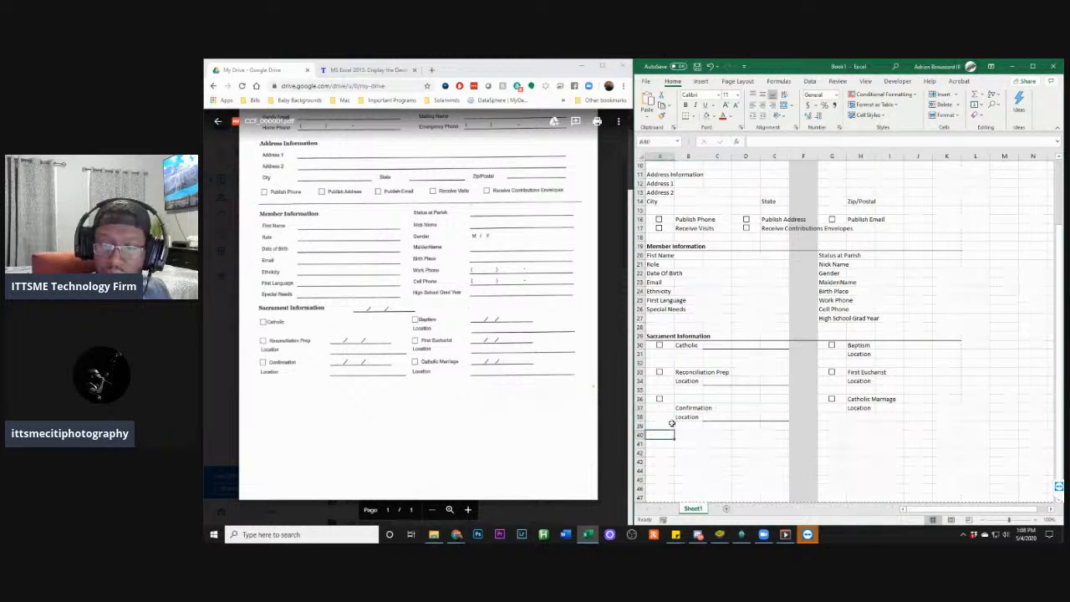
Move the Confirmation and Location block with its underline from B37:E38 up one row to start at B36, level with its checkbox
{"action": "left_click", "coordinate": [680, 408]}
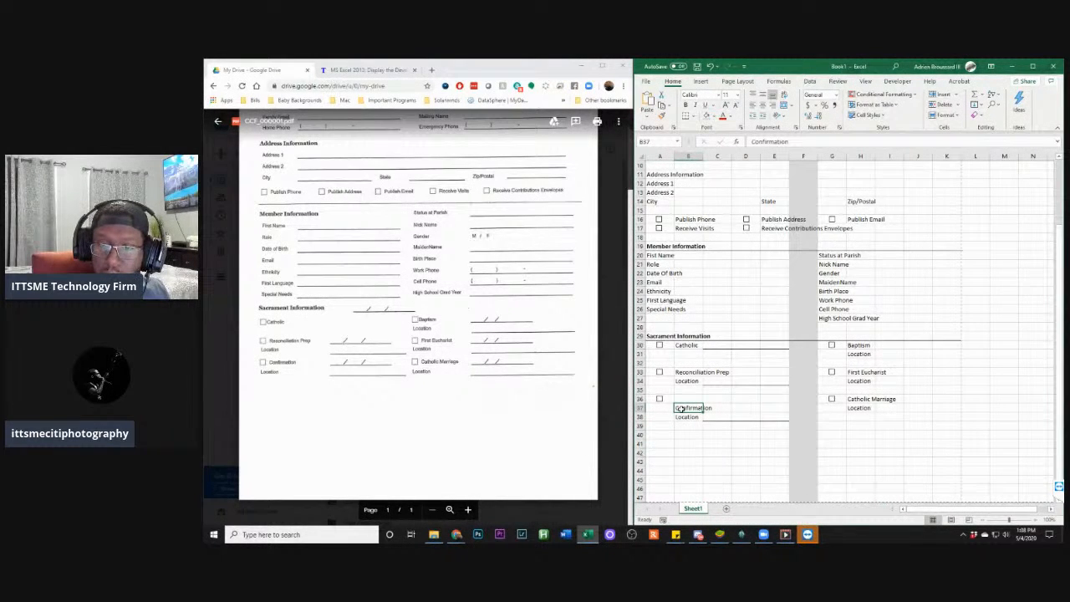
{"action": "left_click_drag", "start_coordinate": [680, 408], "coordinate": [779, 416]}
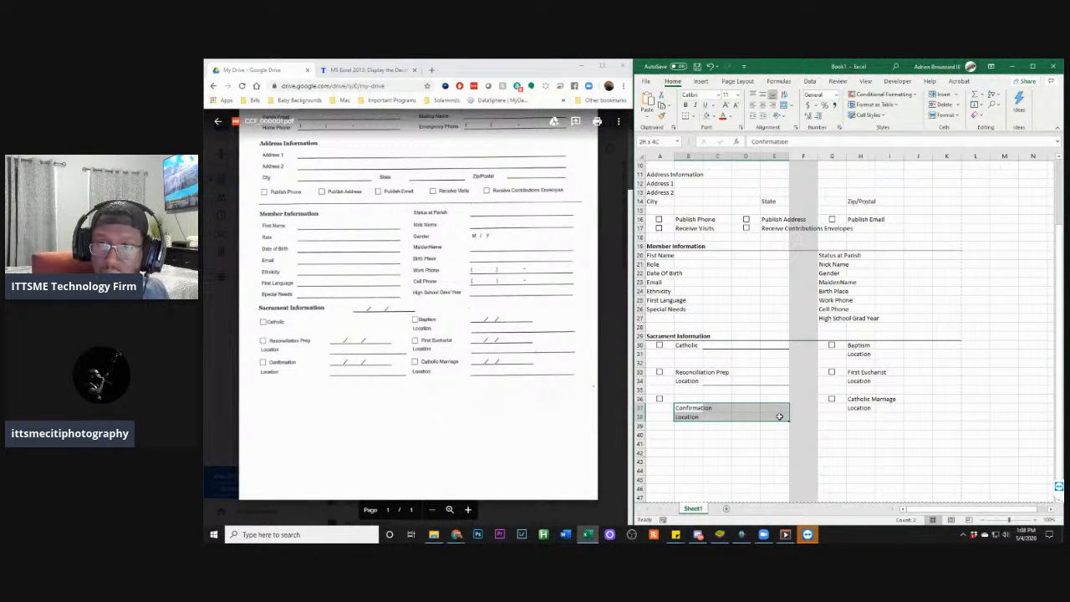
{"action": "left_click_drag", "start_coordinate": [779, 416], "coordinate": [777, 416]}
{"action": "key", "text": "ctrl+c"}
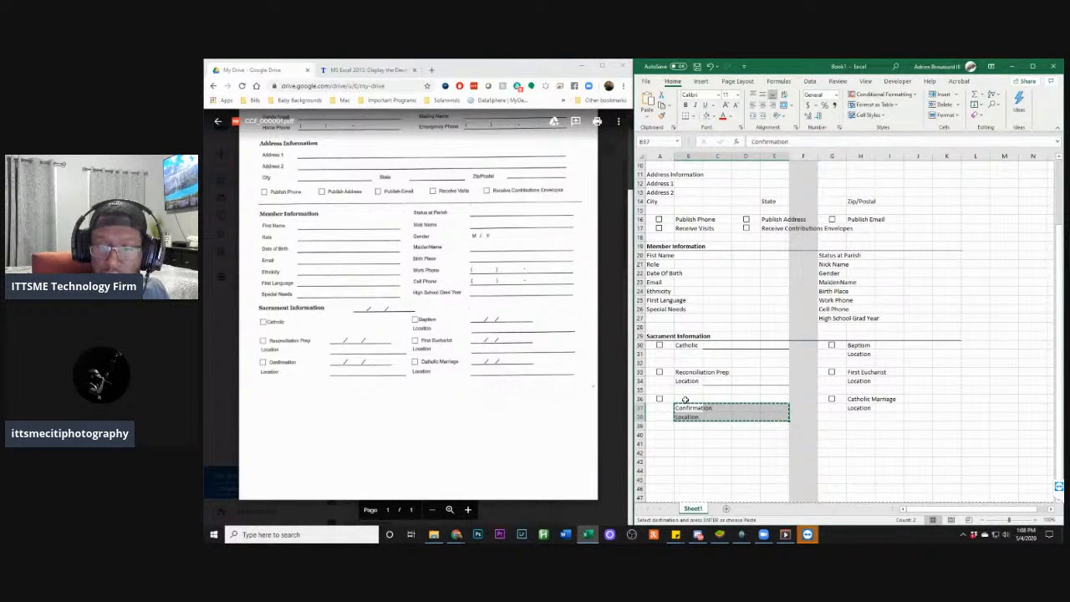
{"action": "left_click", "coordinate": [685, 399]}
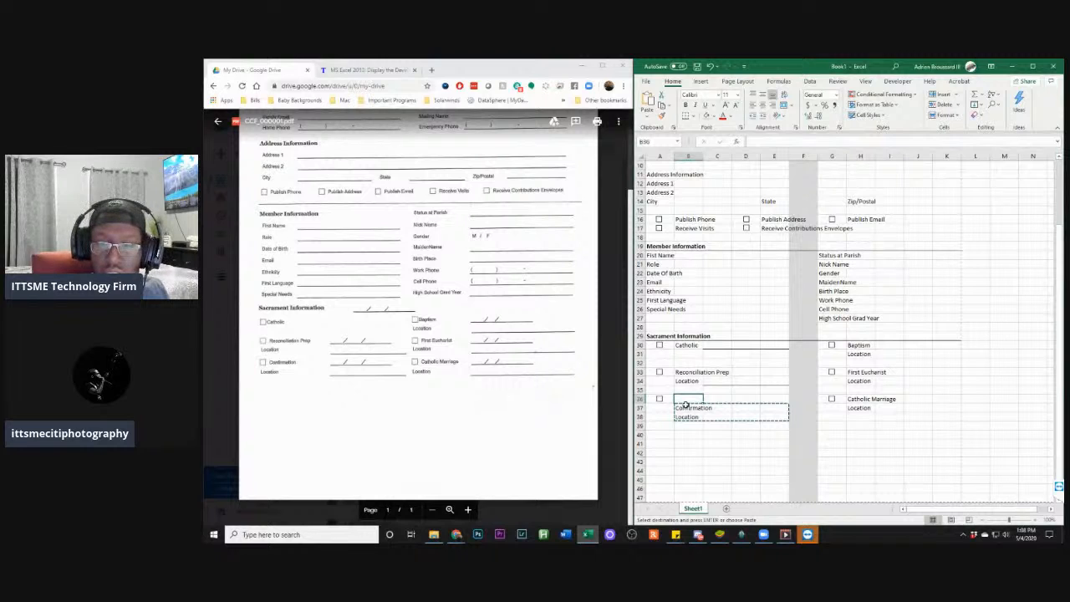
{"action": "right_click", "coordinate": [686, 403]}
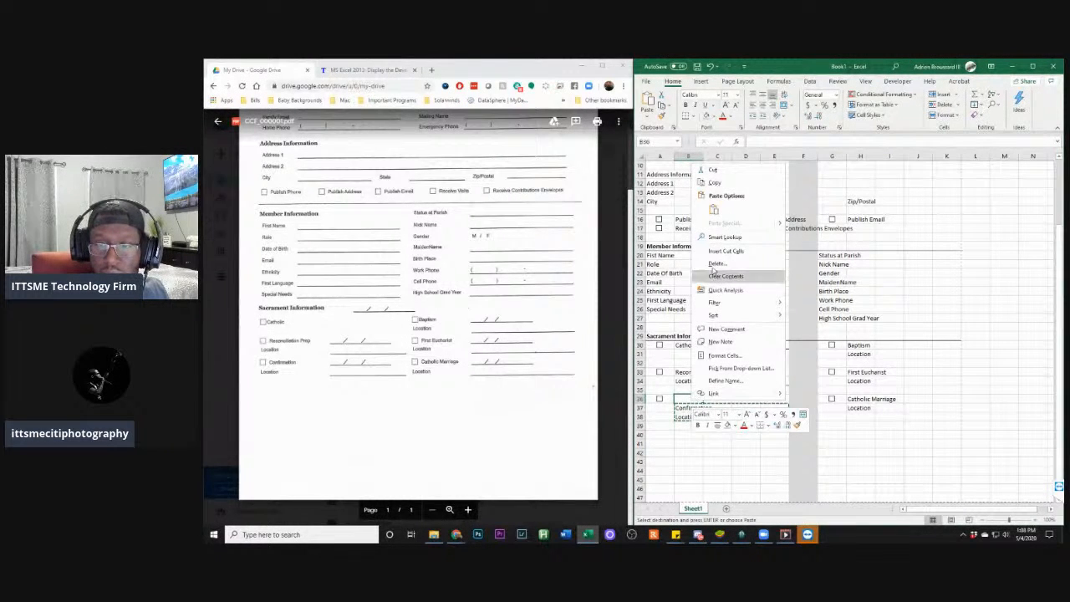
{"action": "left_click", "coordinate": [714, 210]}
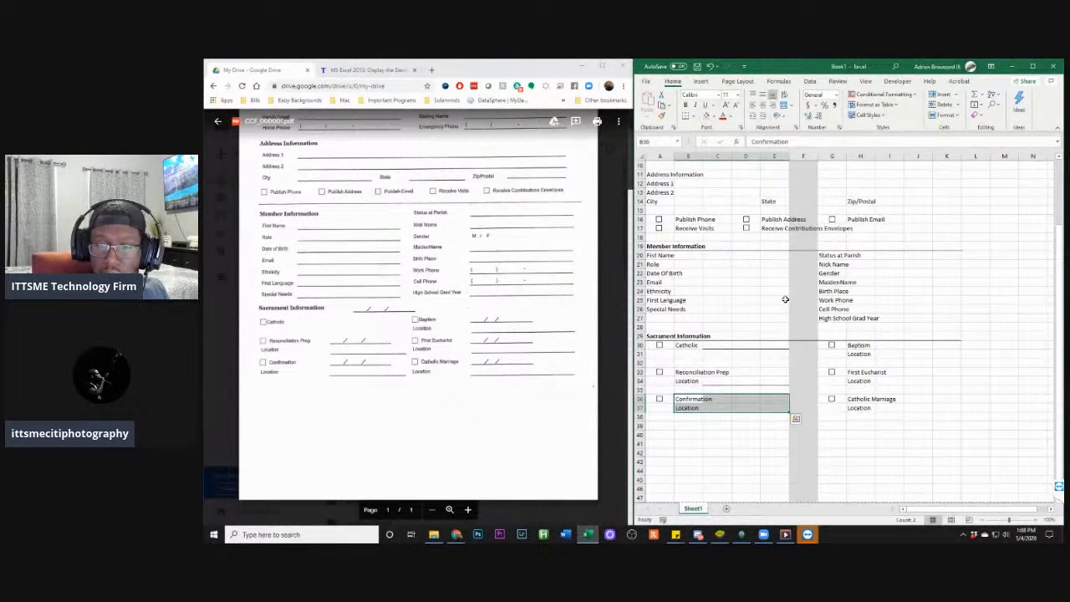
{"action": "left_click", "coordinate": [747, 425]}
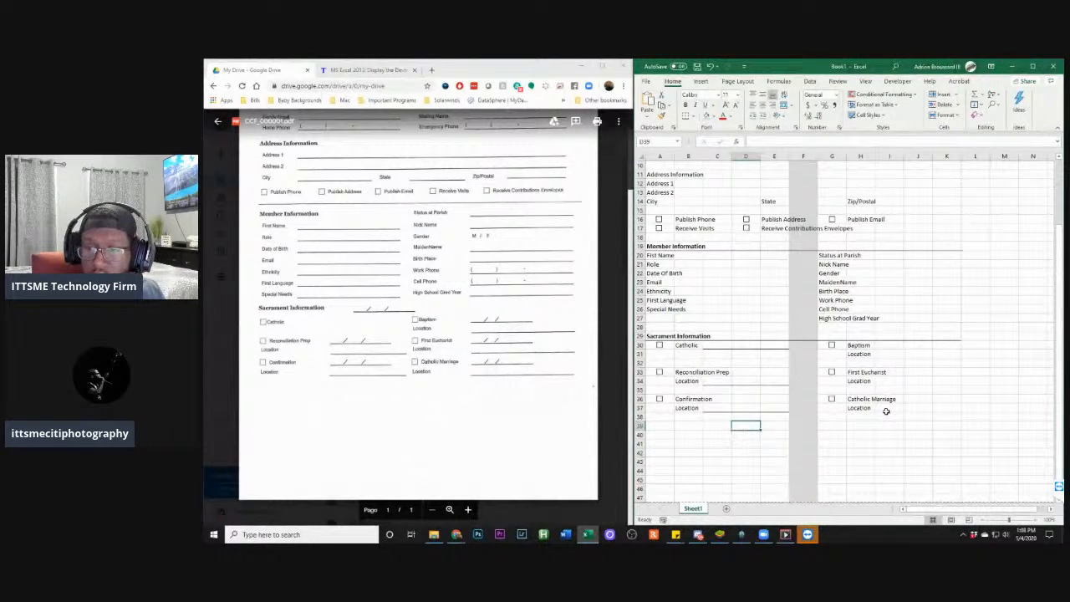
Add bottom-border fill-in lines across columns I to K beside the three right-hand Location labels in rows 37, 34 and 31
{"action": "left_click_drag", "start_coordinate": [886, 407], "coordinate": [945, 405]}
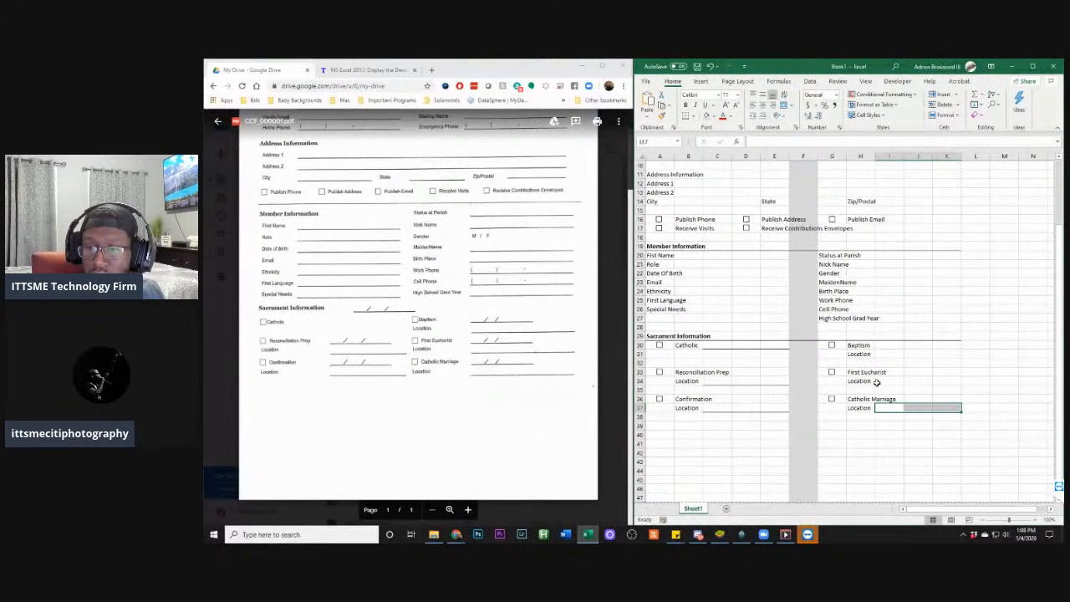
{"action": "left_click_drag", "start_coordinate": [878, 382], "coordinate": [952, 381]}
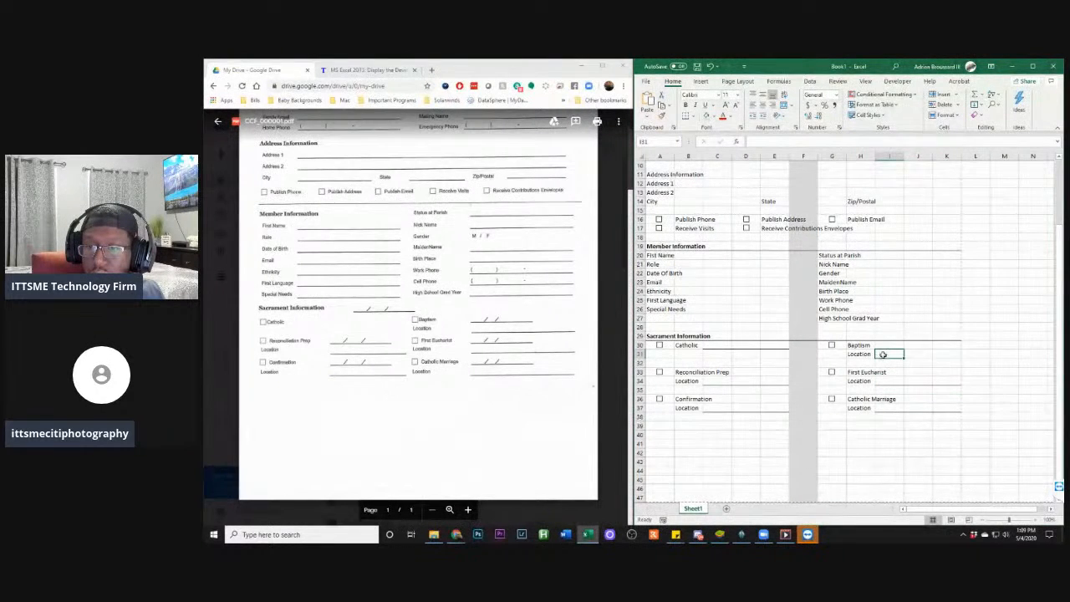
{"action": "left_click_drag", "start_coordinate": [880, 355], "coordinate": [952, 354]}
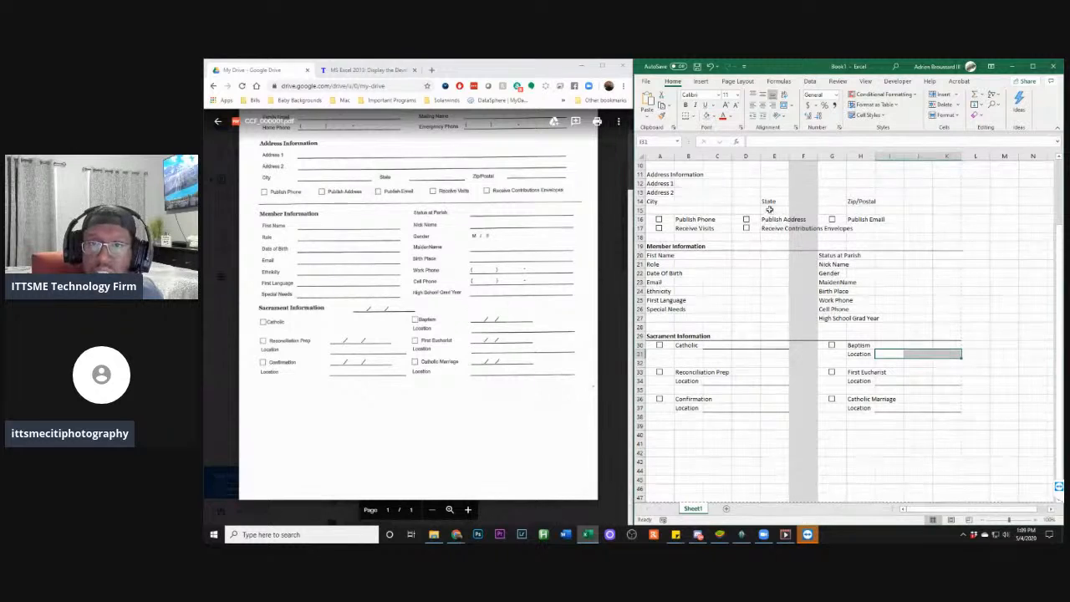
Save the workbook in the Documents folder as an Excel Workbook named CCEC Registration Form
{"action": "left_click", "coordinate": [647, 81]}
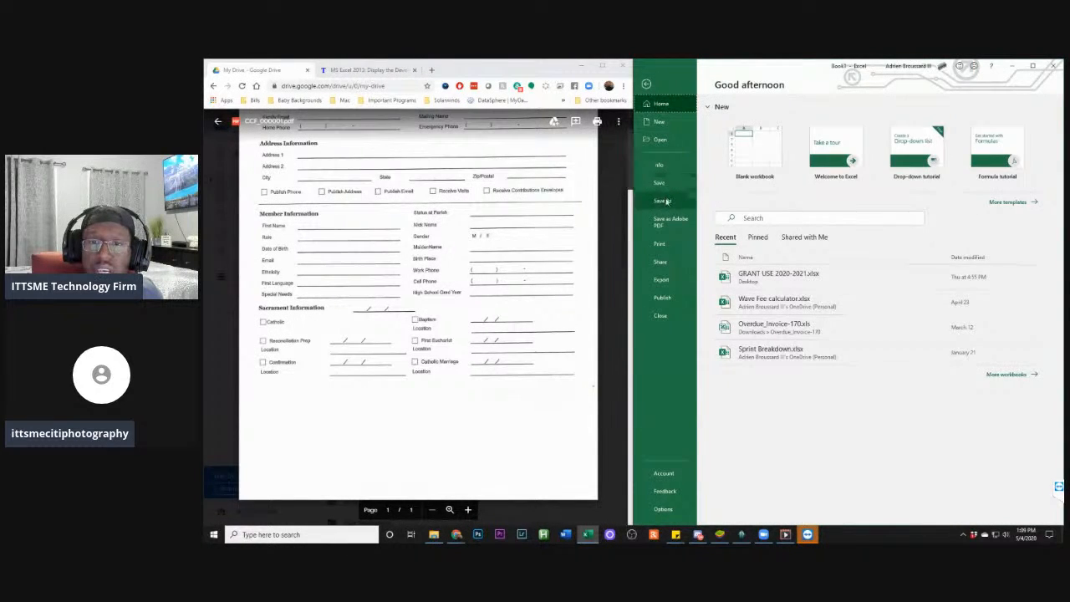
{"action": "left_click", "coordinate": [665, 201]}
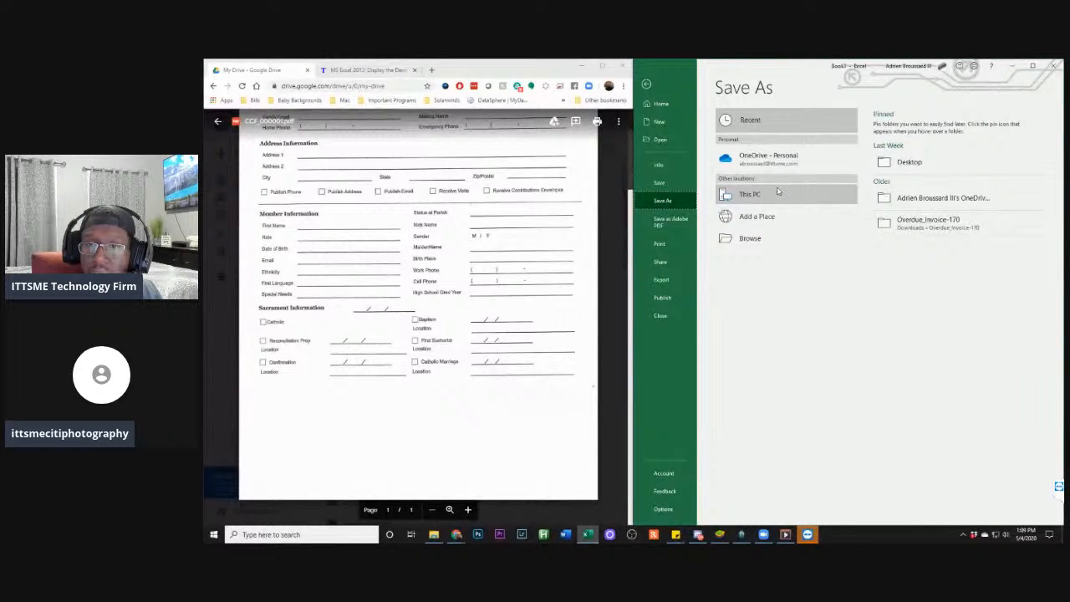
{"action": "left_click", "coordinate": [776, 240]}
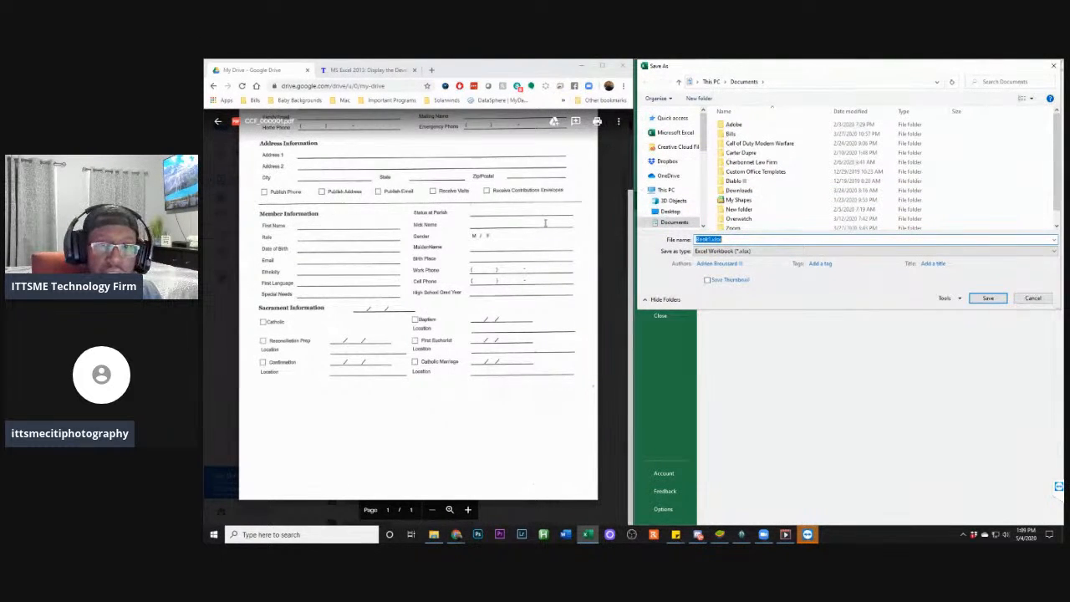
{"action": "scroll", "coordinate": [544, 222], "scroll_direction": "up", "scroll_amount": 3}
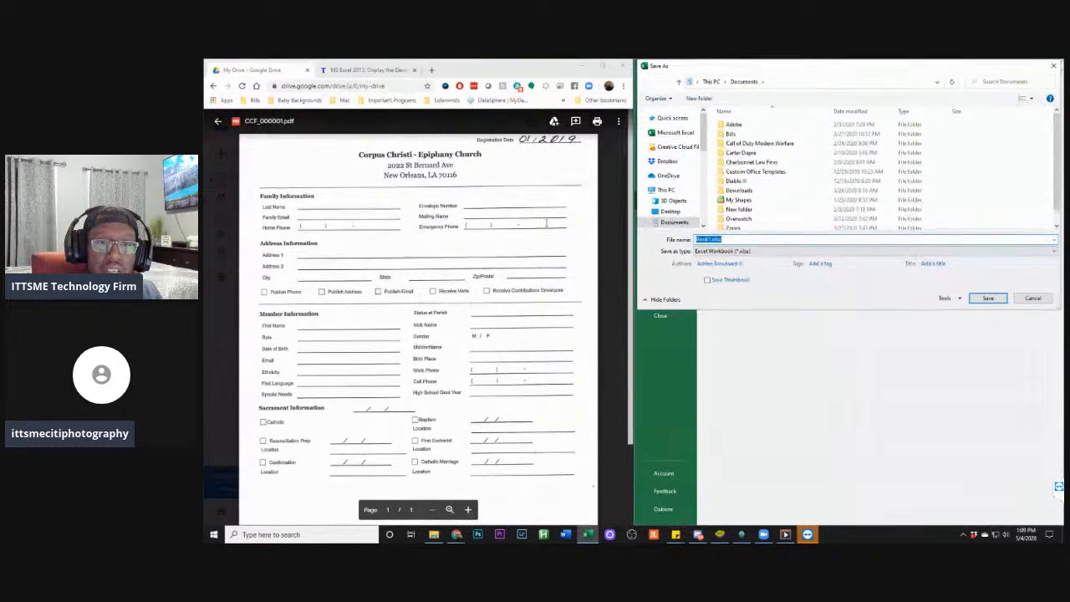
{"action": "scroll", "coordinate": [546, 222], "scroll_direction": "down", "scroll_amount": 2}
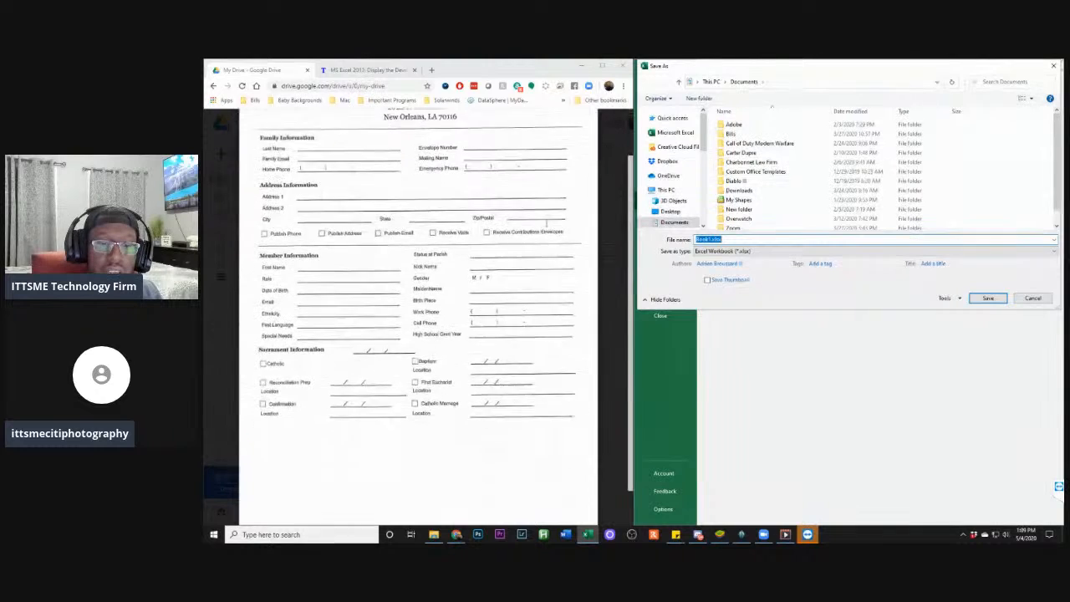
{"action": "scroll", "coordinate": [545, 222], "scroll_direction": "up", "scroll_amount": 2}
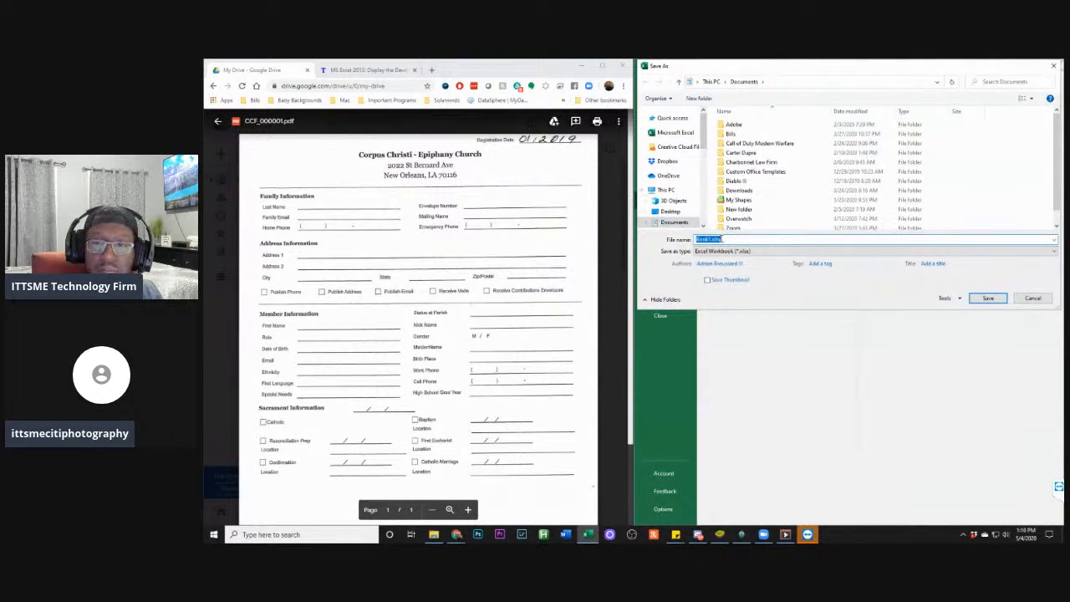
{"action": "type", "text": "C"}
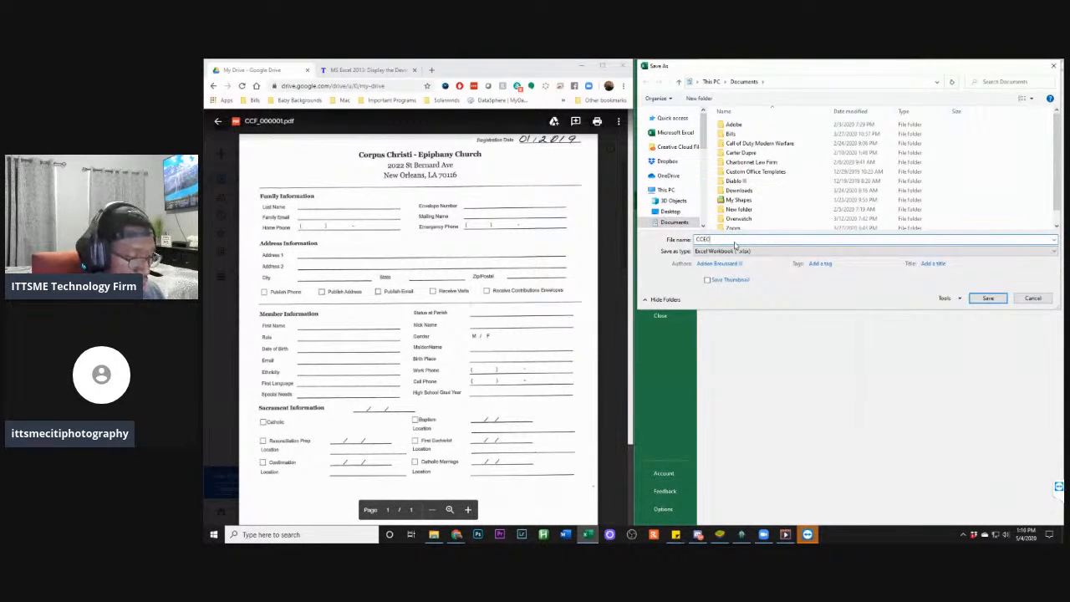
{"action": "type", "text": "CF Registration Form"}
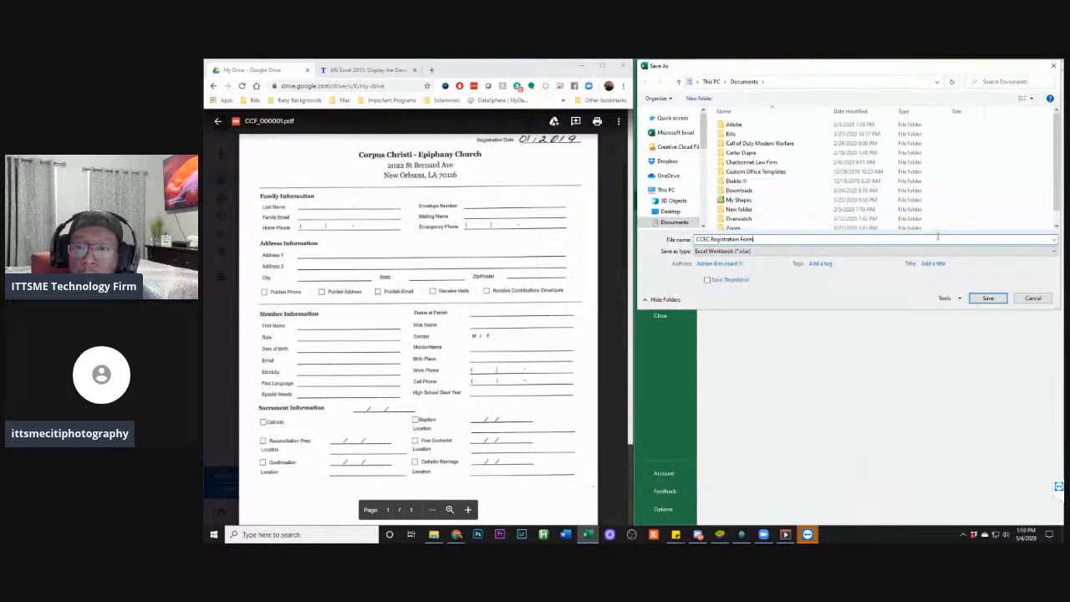
{"action": "left_click", "coordinate": [988, 299]}
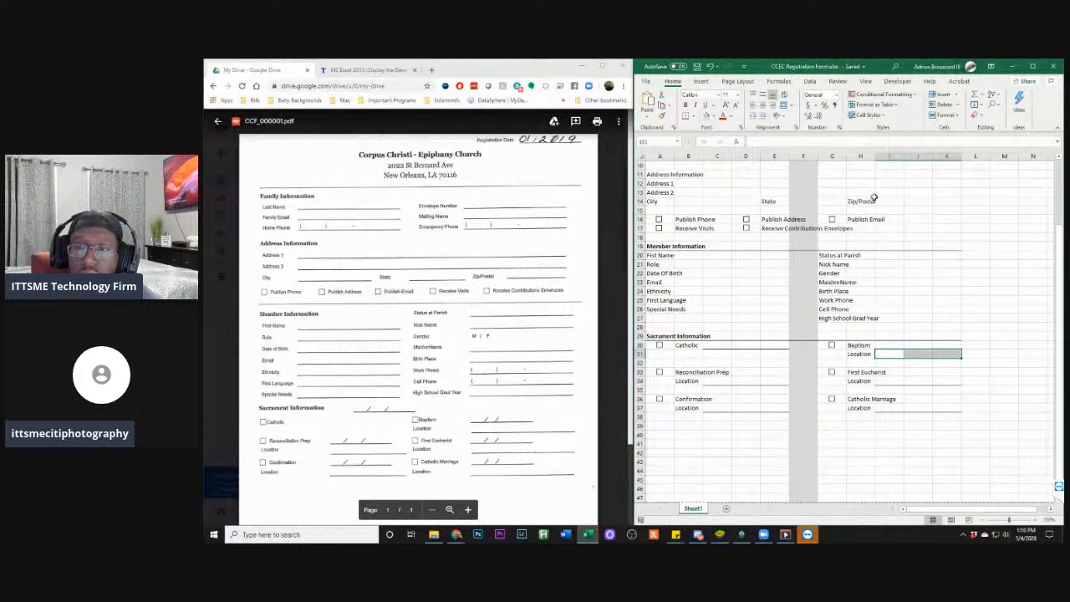
Check the print preview of the registration form and return to the worksheet
{"action": "scroll", "coordinate": [885, 231], "scroll_direction": "up", "scroll_amount": 3}
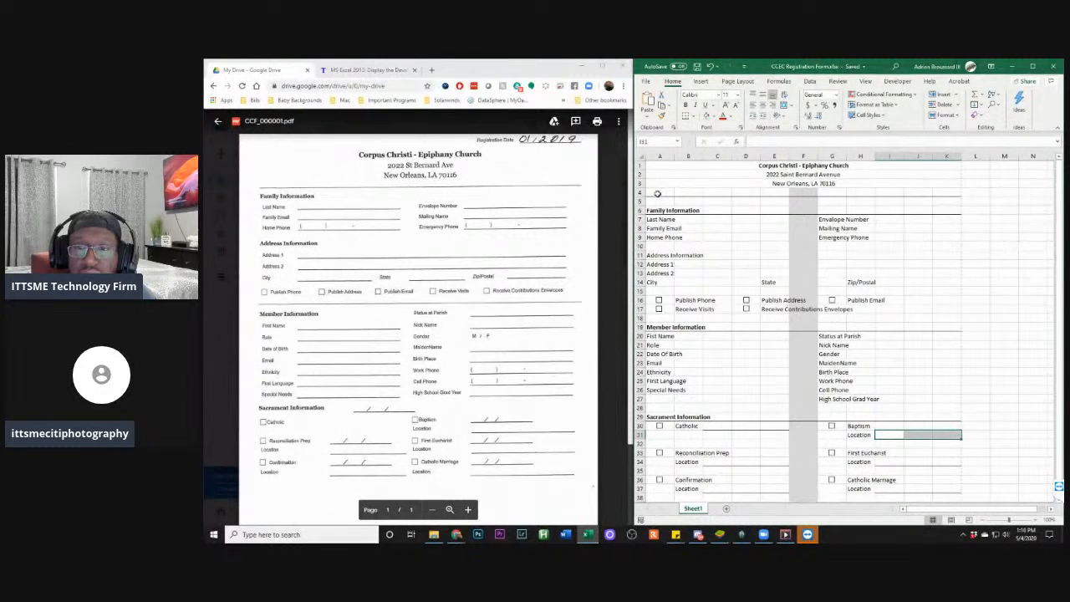
{"action": "left_click", "coordinate": [646, 81]}
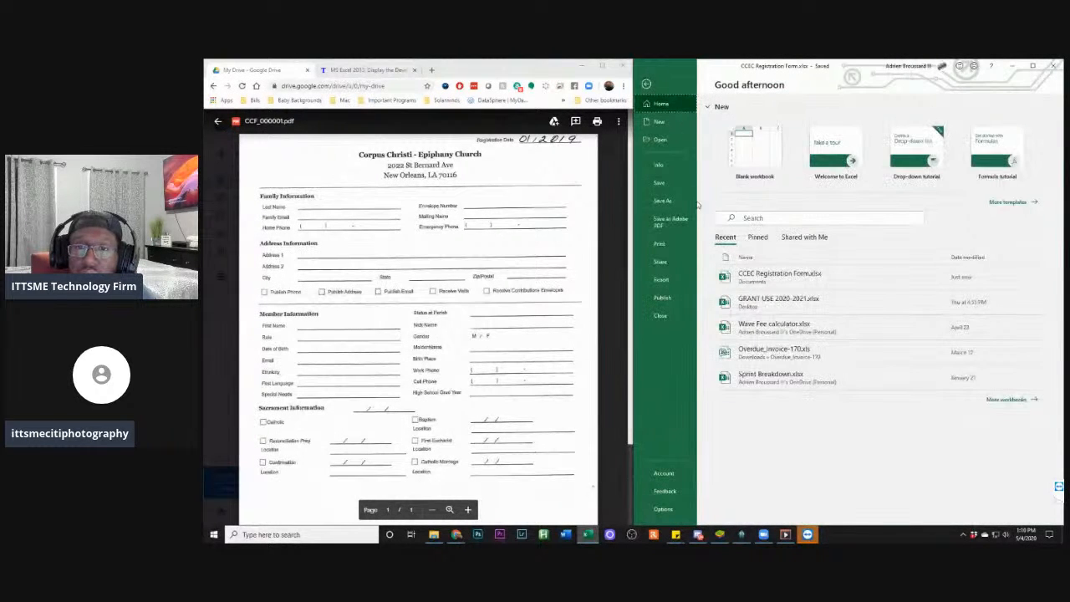
{"action": "left_click", "coordinate": [659, 244]}
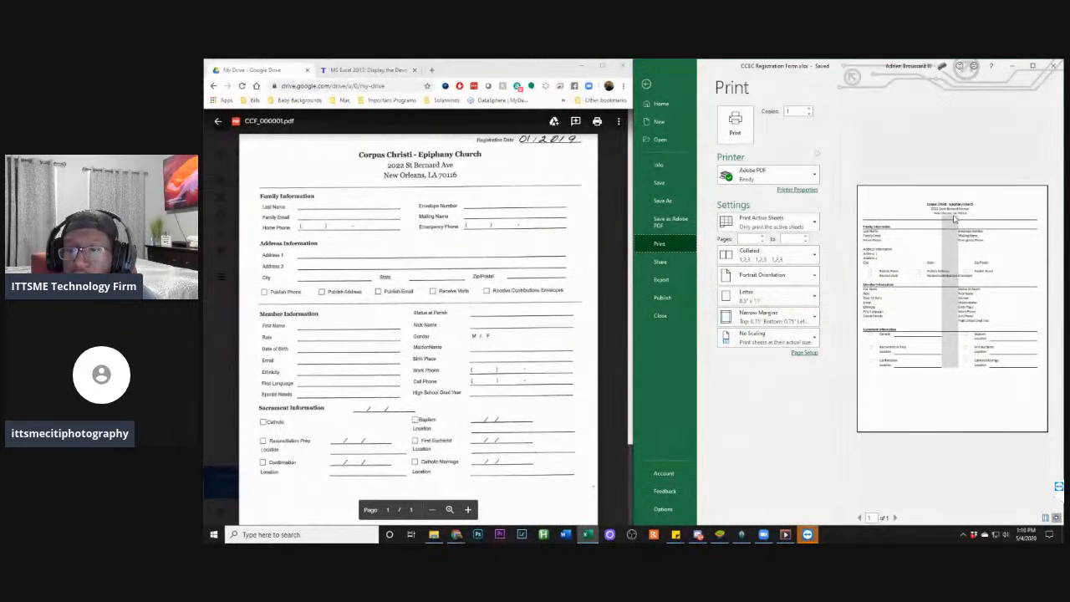
{"action": "left_click", "coordinate": [646, 83]}
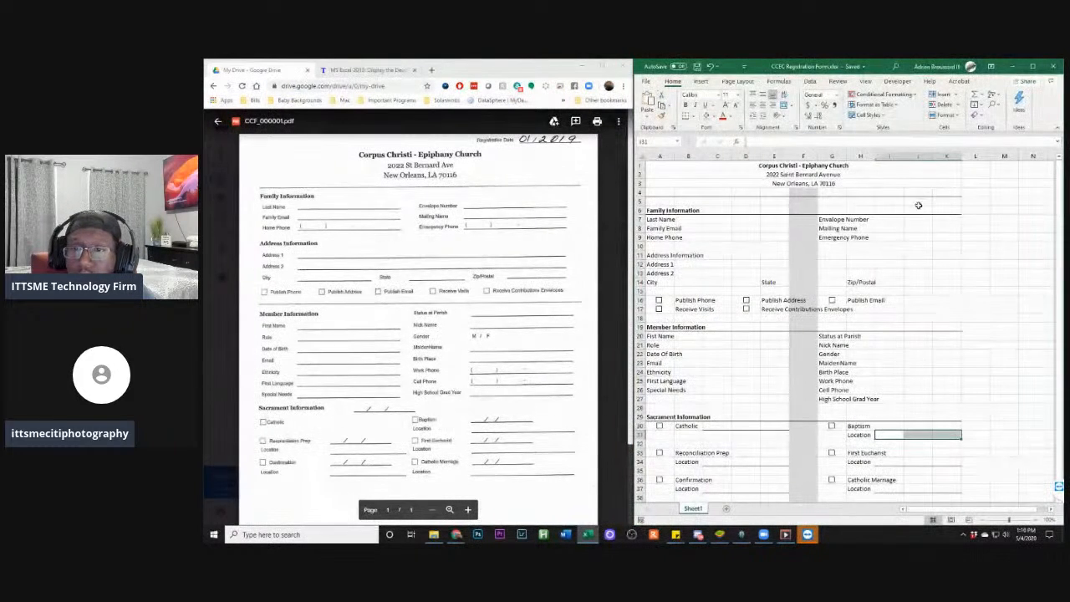
Remove the borders from cells A4:K4 beneath the church address
{"action": "left_click", "coordinate": [832, 193]}
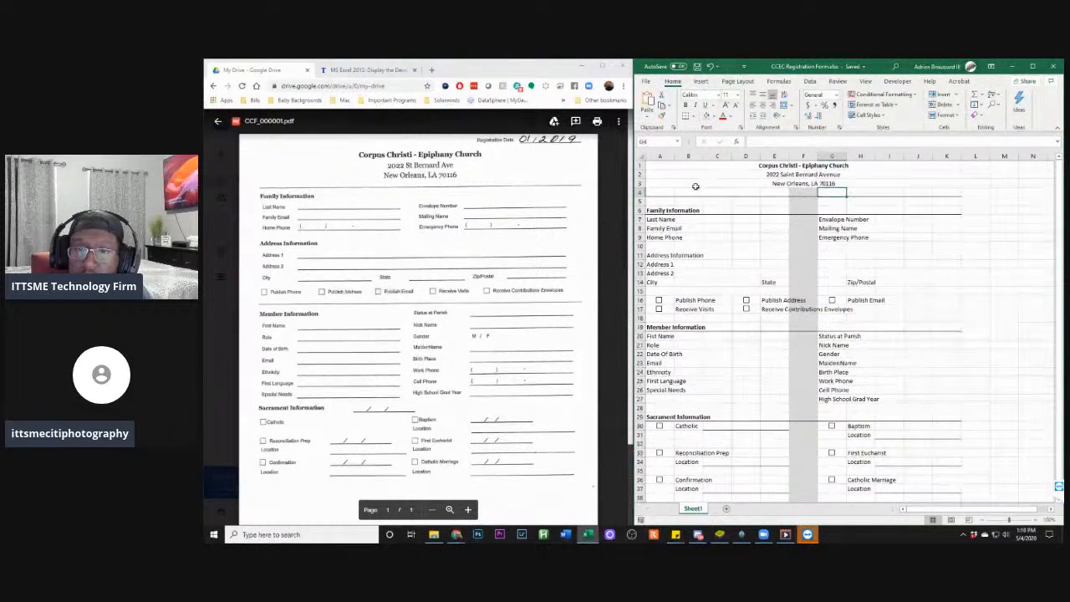
{"action": "left_click_drag", "start_coordinate": [655, 195], "coordinate": [938, 192]}
{"action": "left_click", "coordinate": [694, 116]}
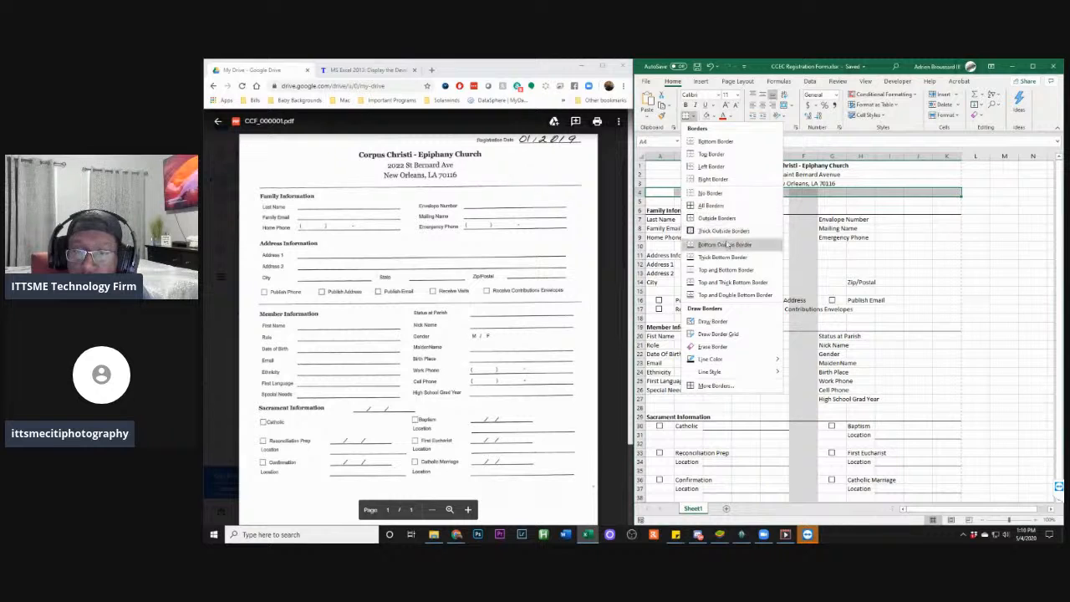
{"action": "left_click", "coordinate": [730, 197]}
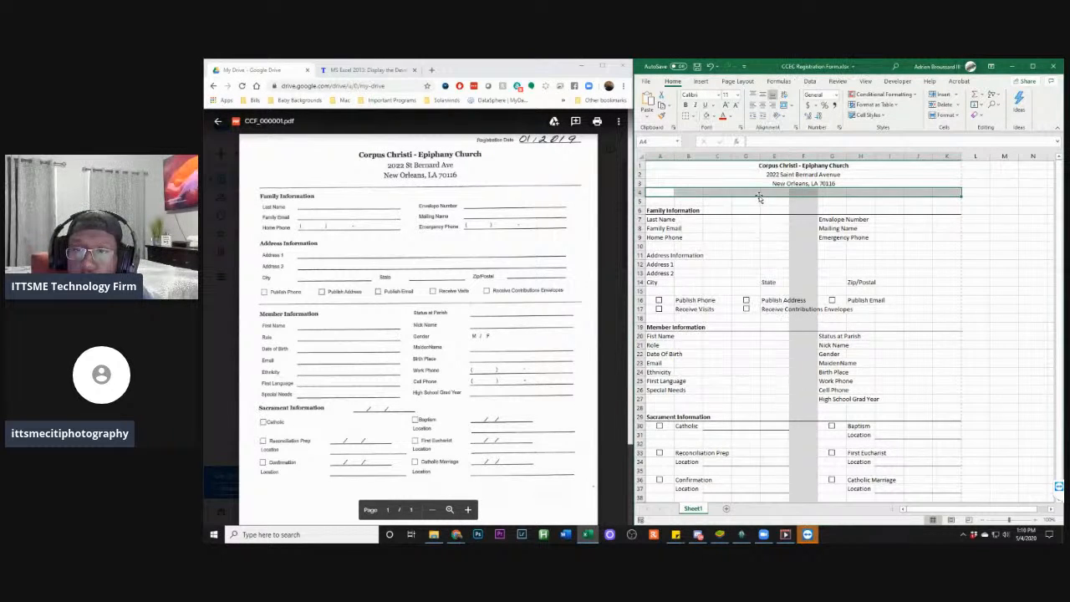
{"action": "left_click", "coordinate": [889, 202]}
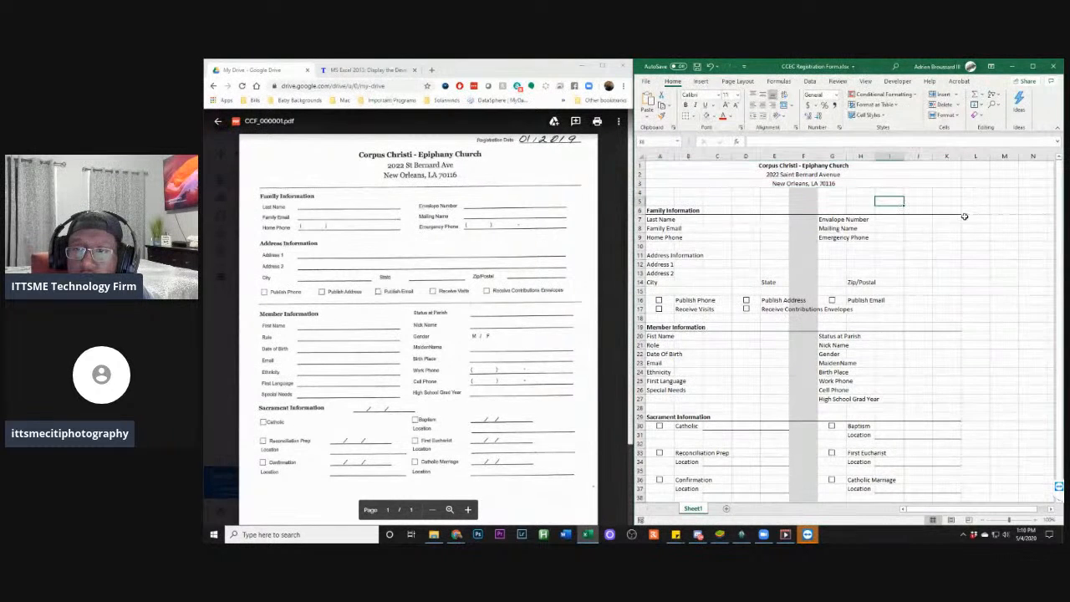
Merge and center cells A4:K4 and enter the label Registration Date
{"action": "left_click", "coordinate": [669, 194]}
{"action": "left_click_drag", "start_coordinate": [669, 193], "coordinate": [939, 196]}
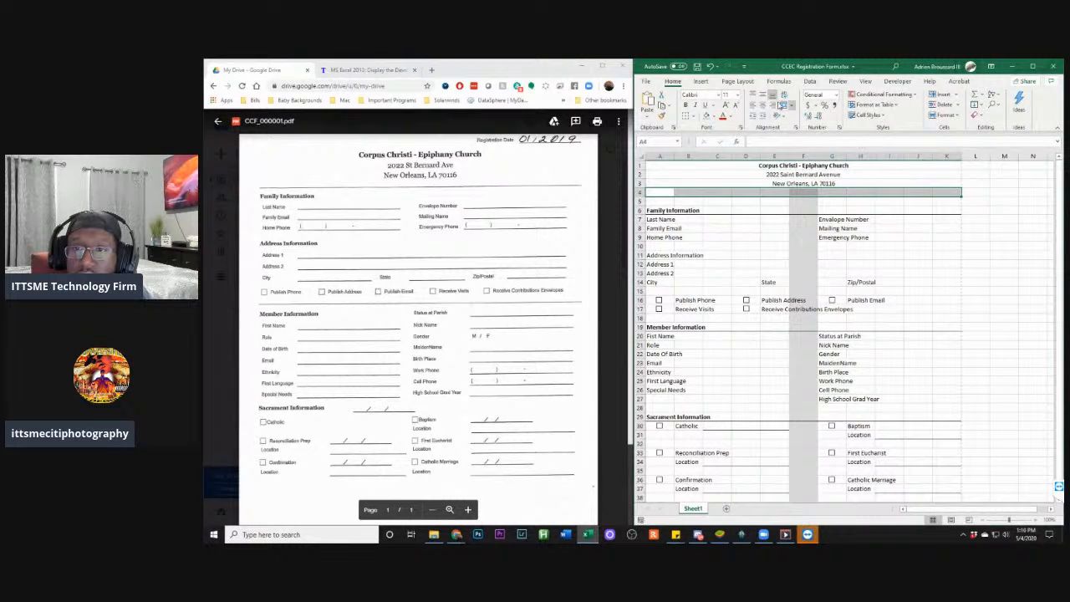
{"action": "left_click", "coordinate": [782, 107]}
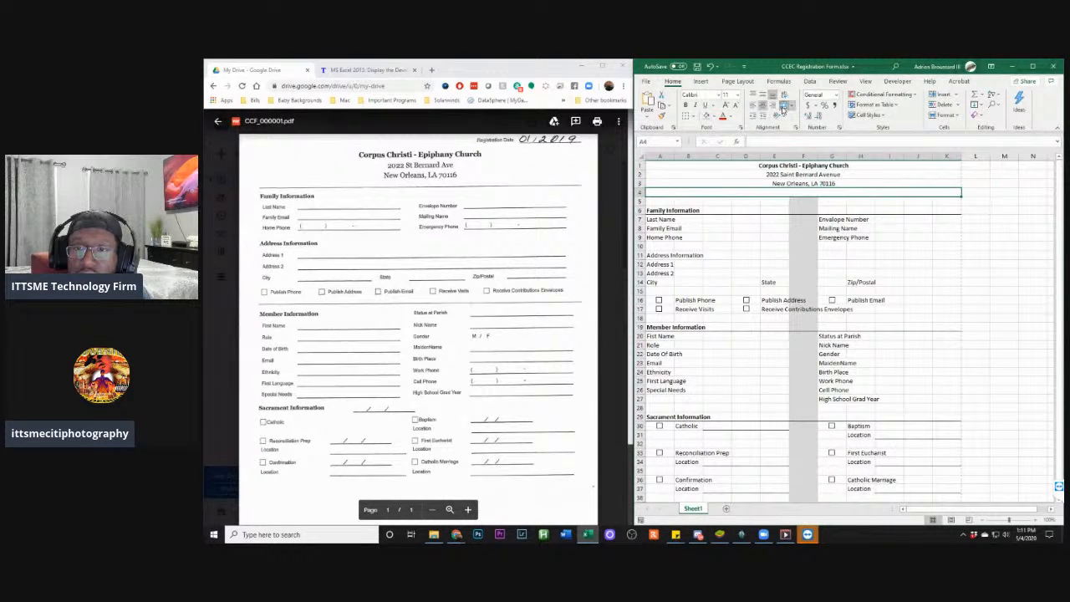
{"action": "double_click", "coordinate": [788, 191]}
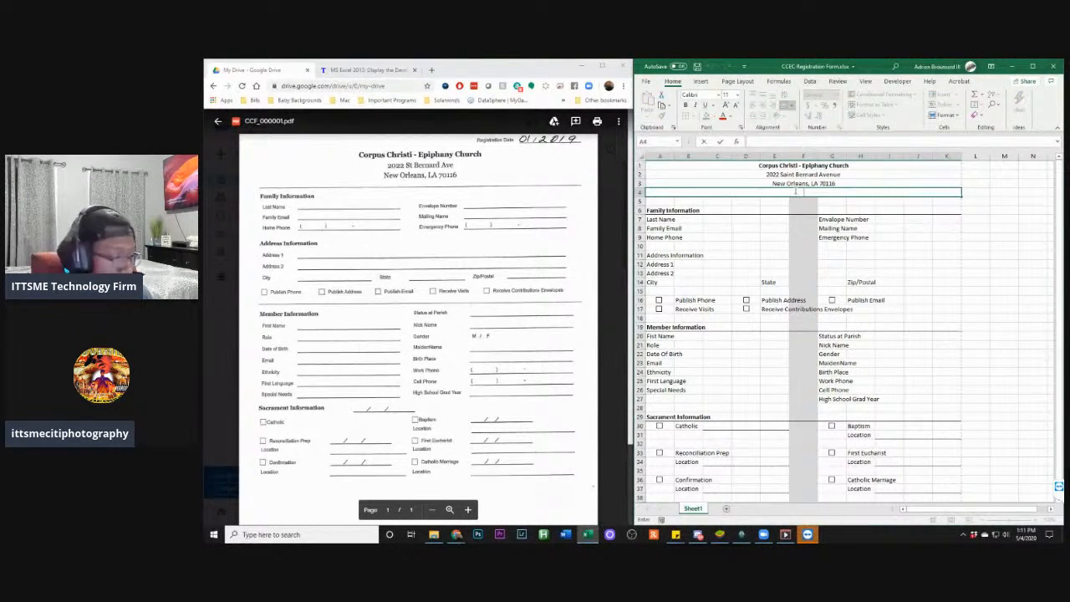
{"action": "type", "text": "Registration Date"}
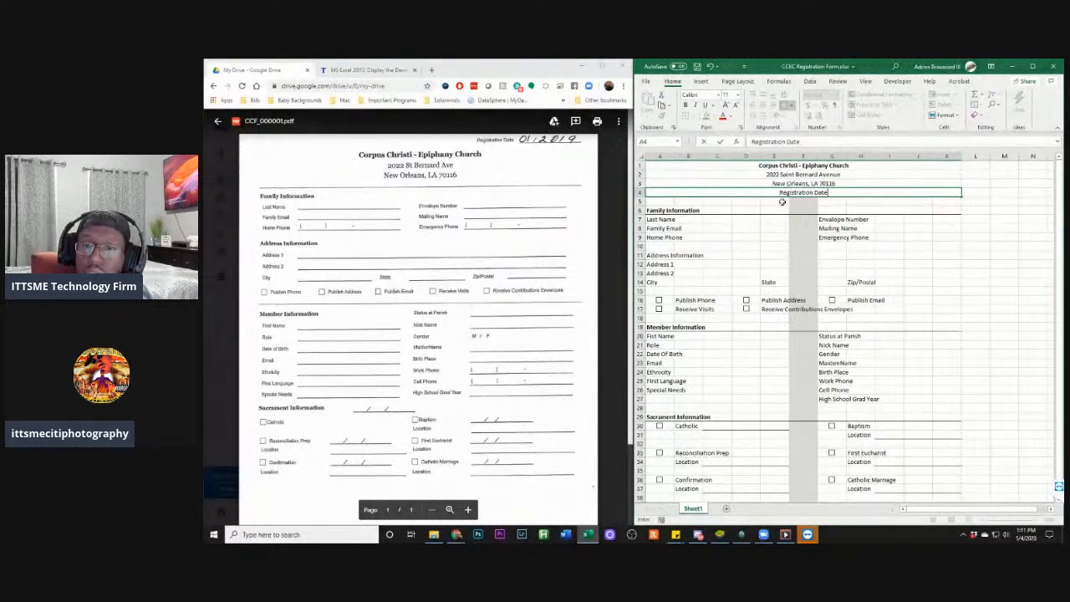
Insert a blank row at row 5, directly beneath the Registration Date label
{"action": "right_click", "coordinate": [640, 202]}
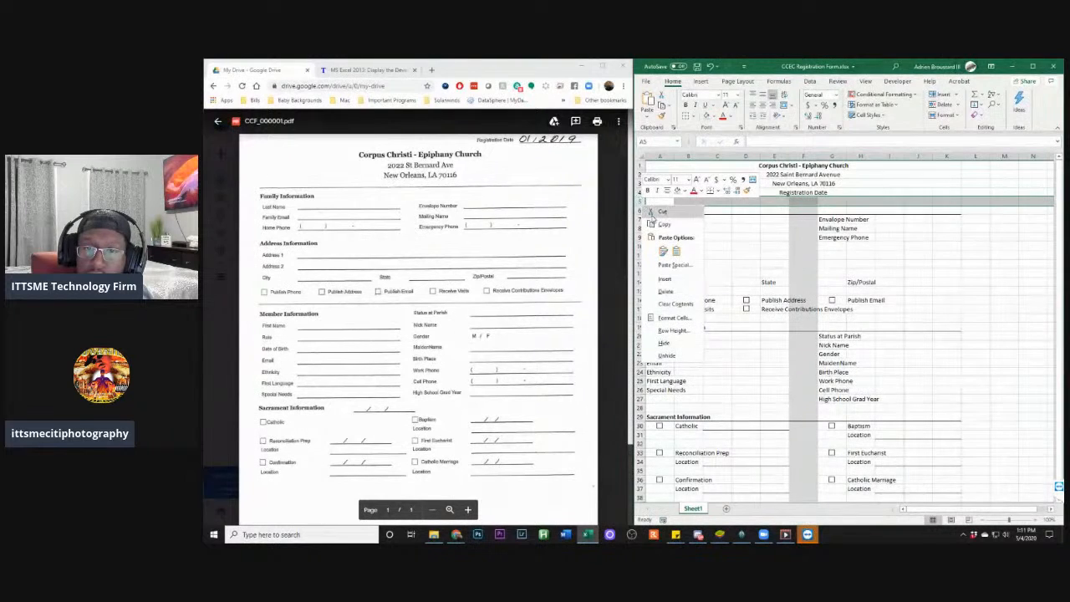
{"action": "left_click", "coordinate": [664, 279]}
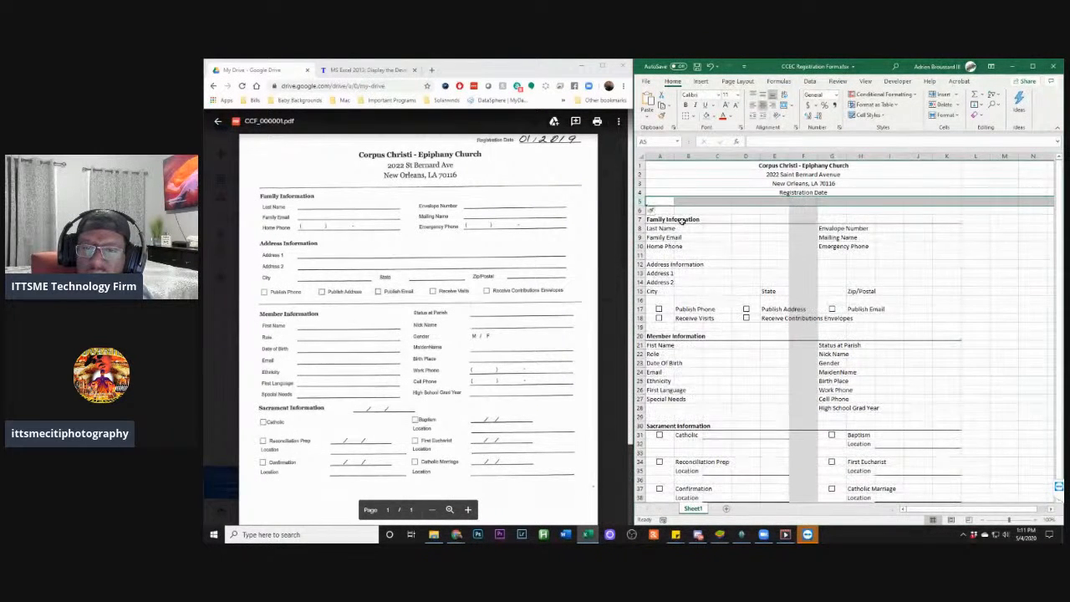
{"action": "left_click", "coordinate": [778, 201]}
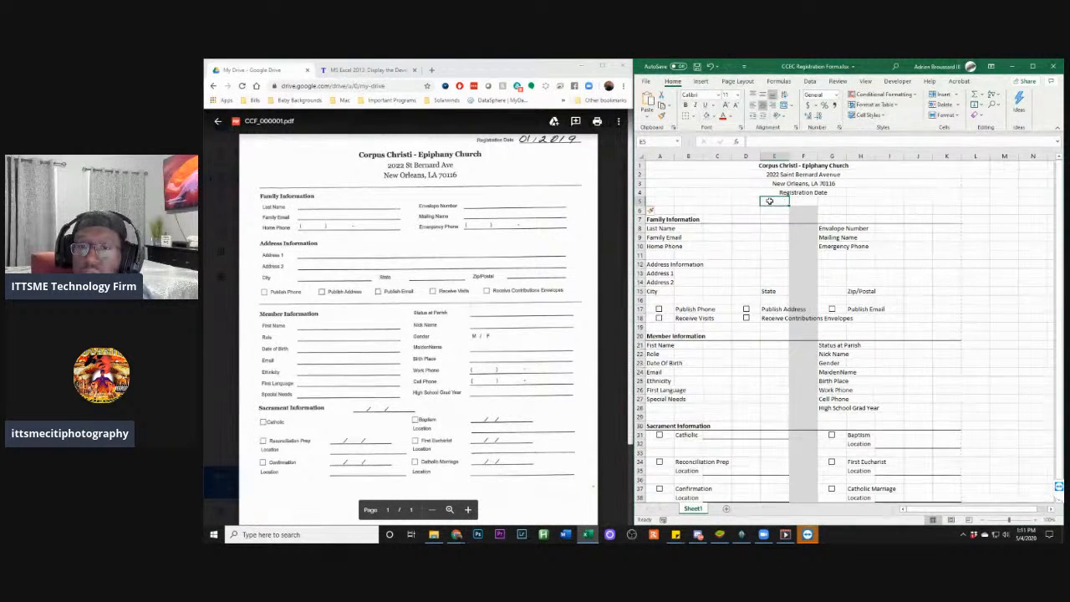
Merge and center cells E5:G5 beneath the Registration Date label
{"action": "left_click_drag", "start_coordinate": [667, 201], "coordinate": [961, 201]}
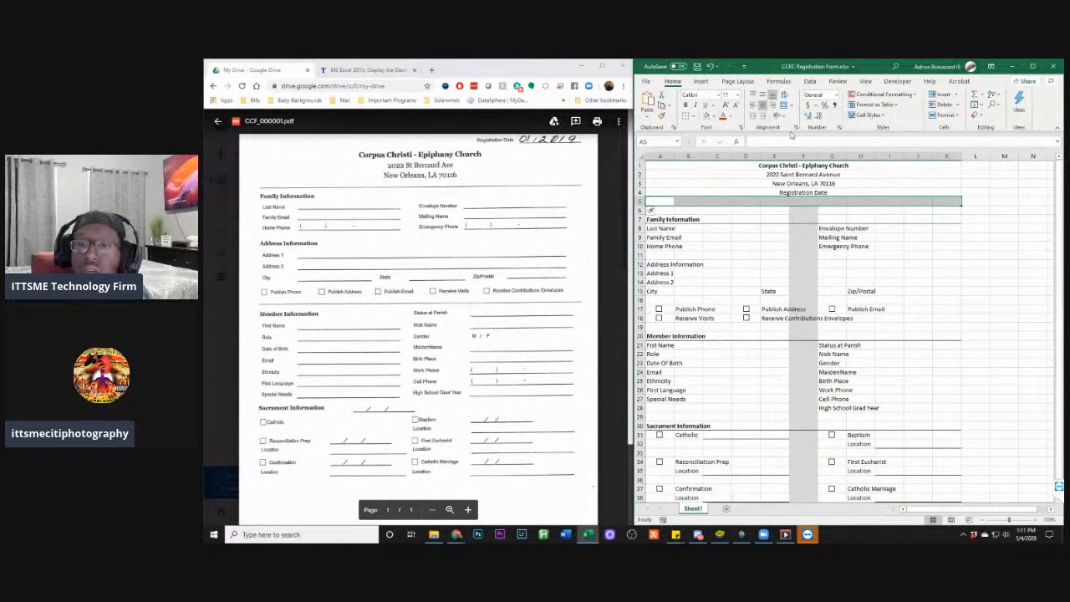
{"action": "left_click", "coordinate": [766, 200]}
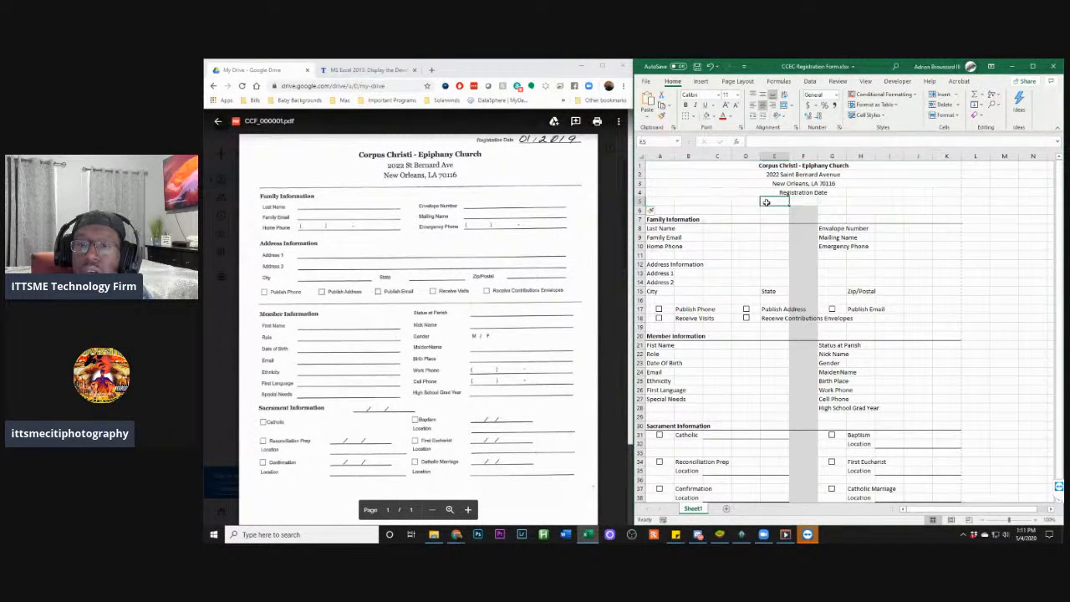
{"action": "left_click_drag", "start_coordinate": [773, 200], "coordinate": [833, 200]}
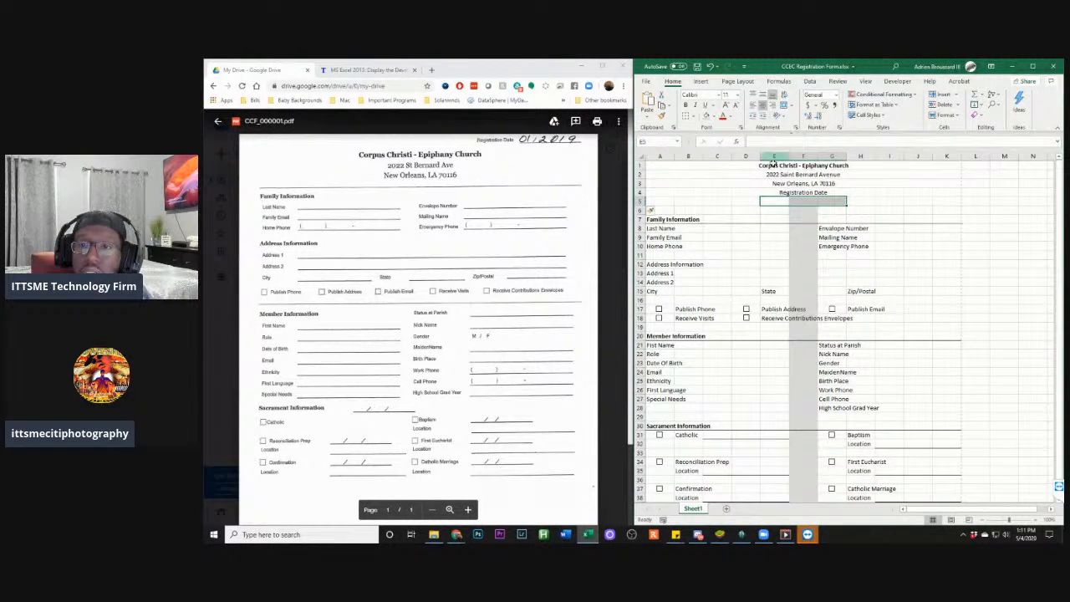
{"action": "left_click", "coordinate": [783, 107]}
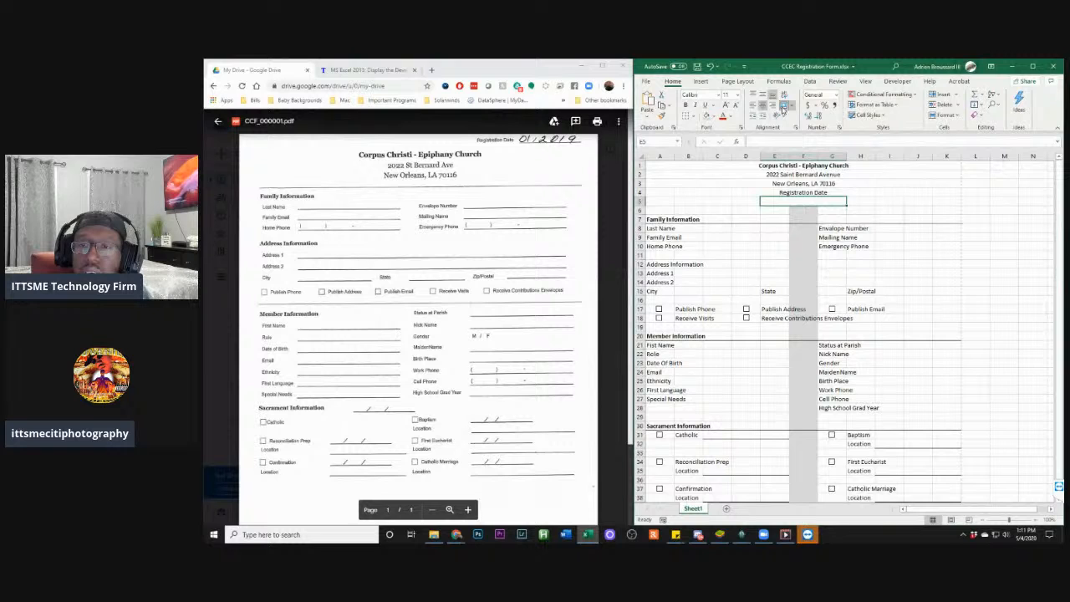
{"action": "right_click", "coordinate": [816, 202]}
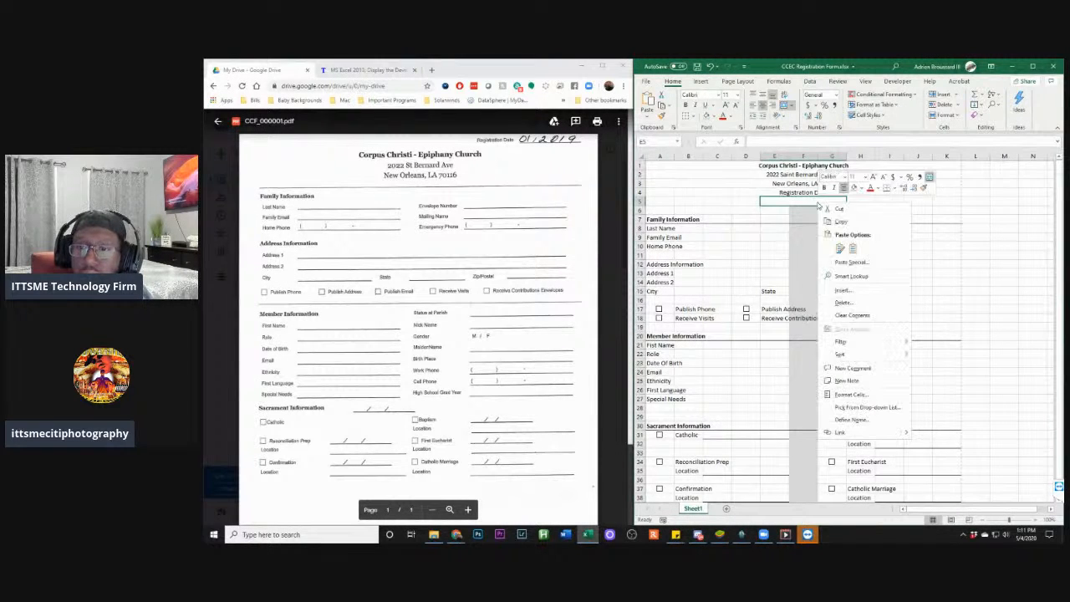
{"action": "left_click", "coordinate": [850, 393]}
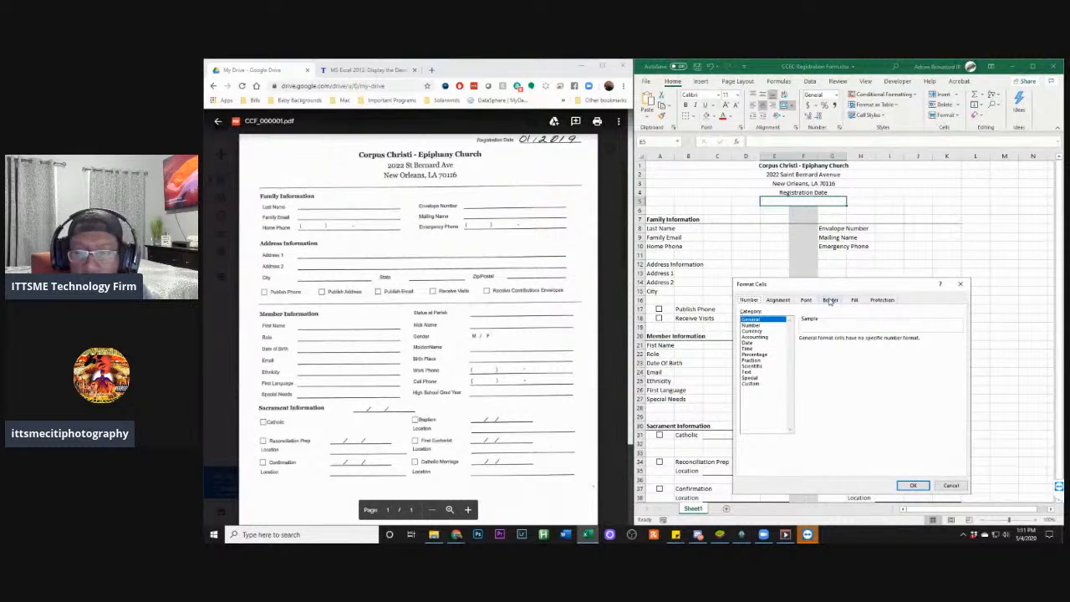
{"action": "left_click", "coordinate": [950, 485]}
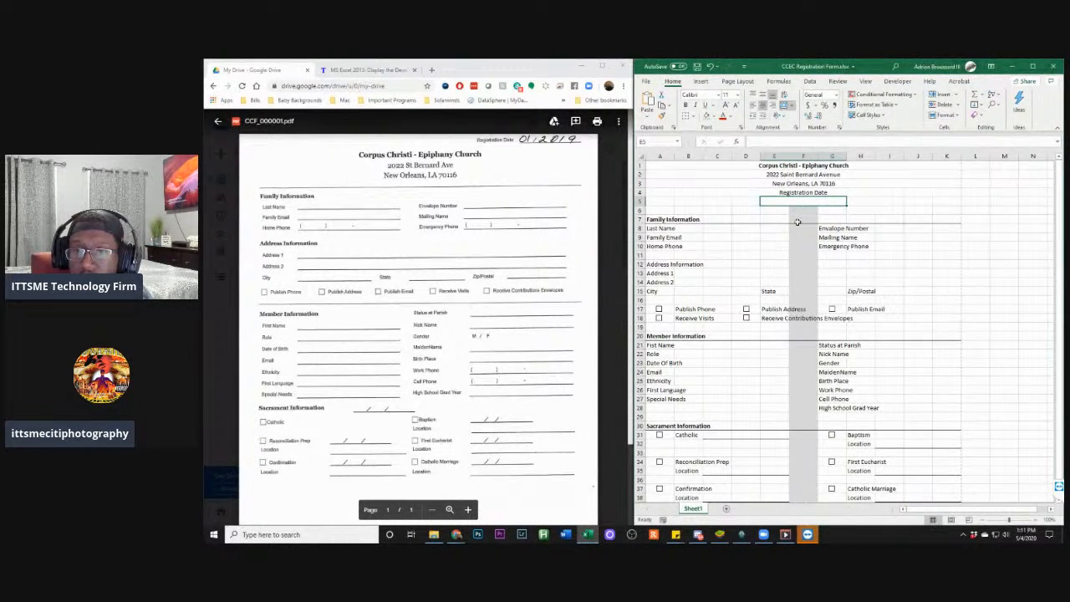
{"action": "left_click", "coordinate": [870, 205]}
{"action": "left_click", "coordinate": [912, 205]}
{"action": "left_click", "coordinate": [918, 237]}
Apply the Date number format with type *3/14/2012 to the merged cell E5:G5
{"action": "right_click", "coordinate": [797, 202]}
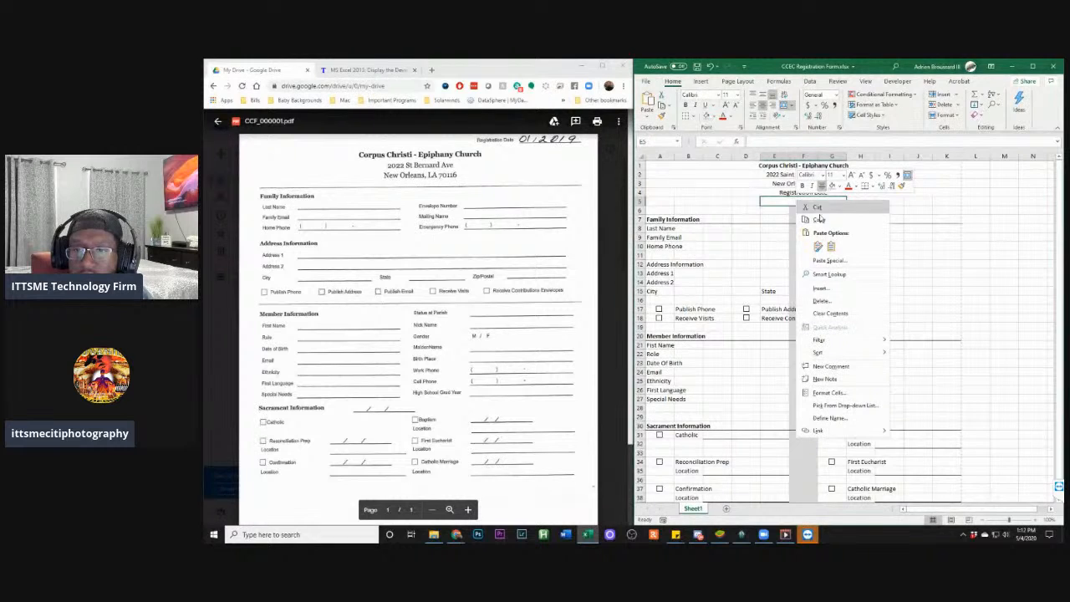
{"action": "left_click", "coordinate": [836, 392]}
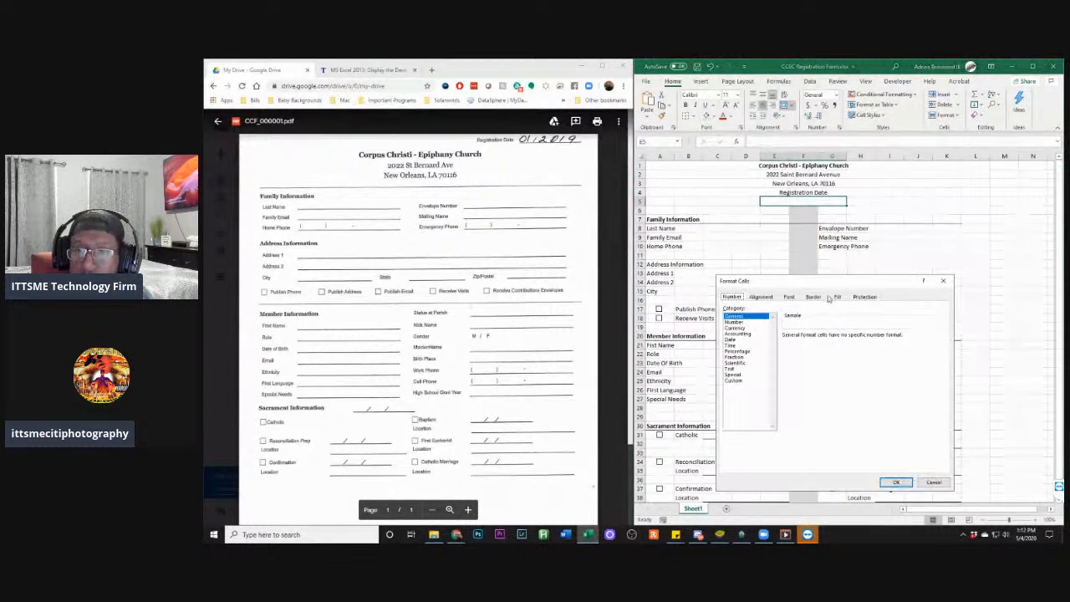
{"action": "left_click", "coordinate": [732, 340]}
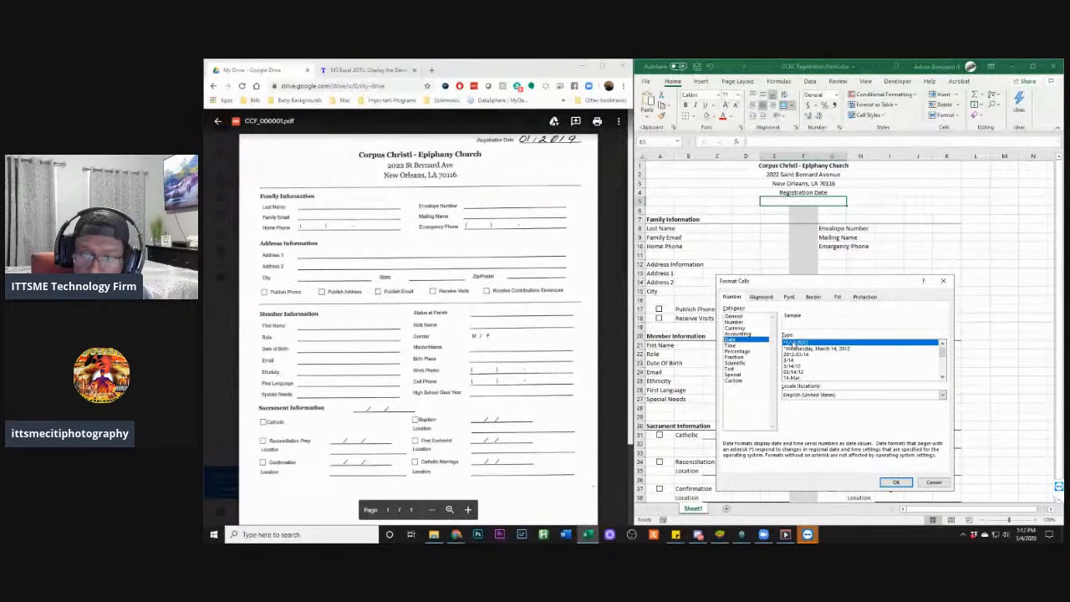
{"action": "left_click", "coordinate": [894, 482]}
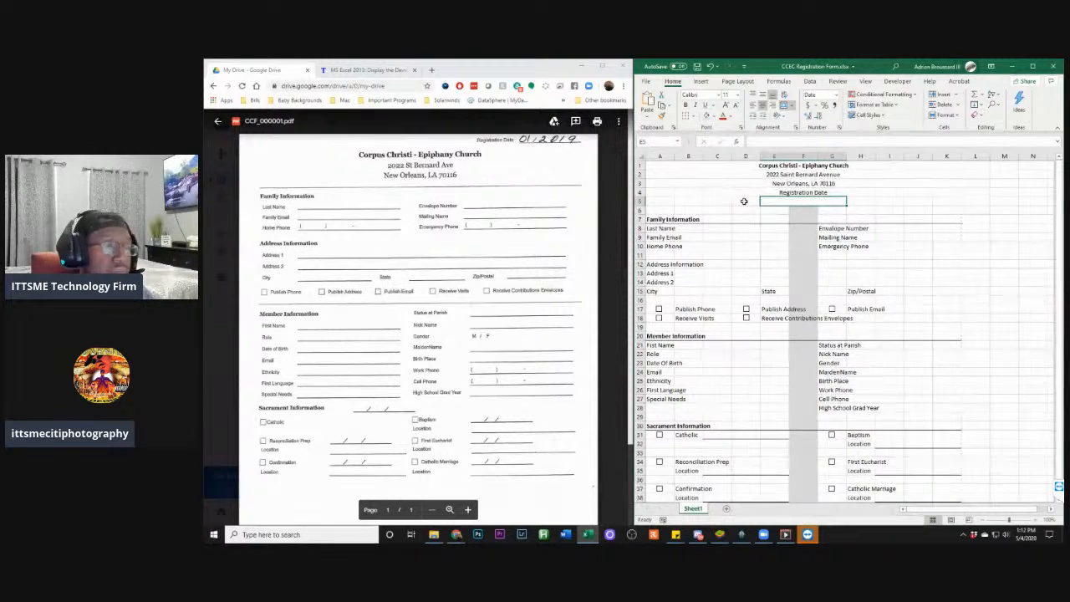
Merge and center the full width of row 5 across A5:K5 as the registration date entry cell
{"action": "left_click", "coordinate": [665, 203]}
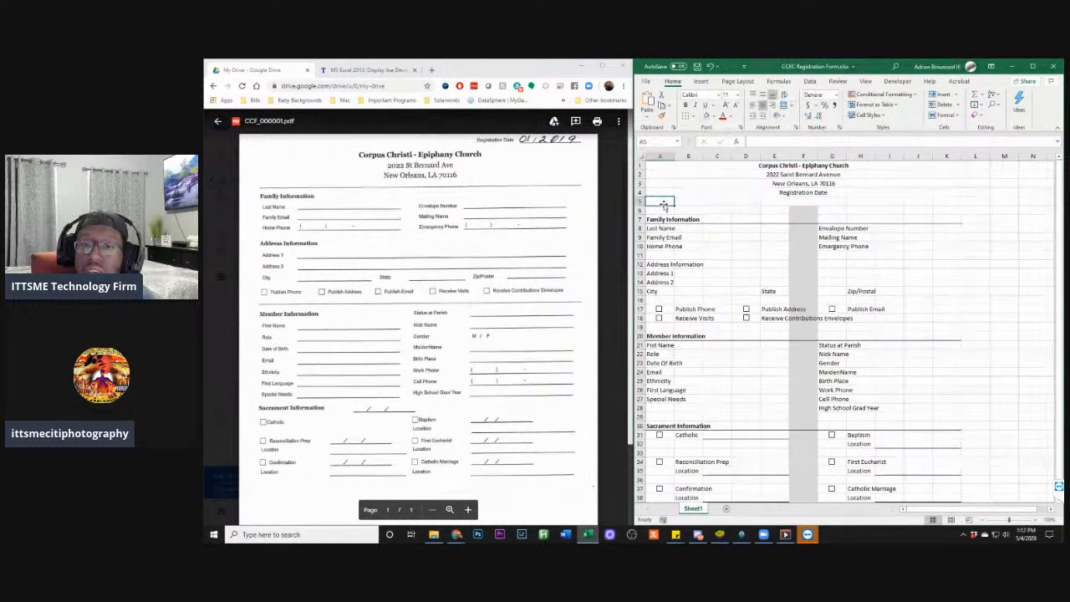
{"action": "left_click", "coordinate": [775, 204]}
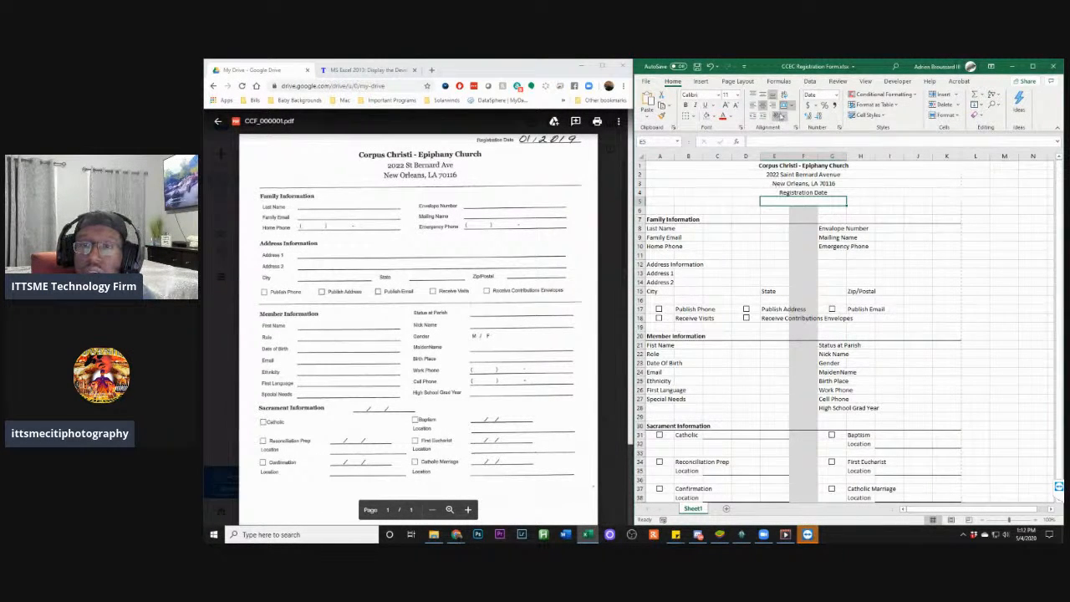
{"action": "left_click_drag", "start_coordinate": [669, 202], "coordinate": [957, 202]}
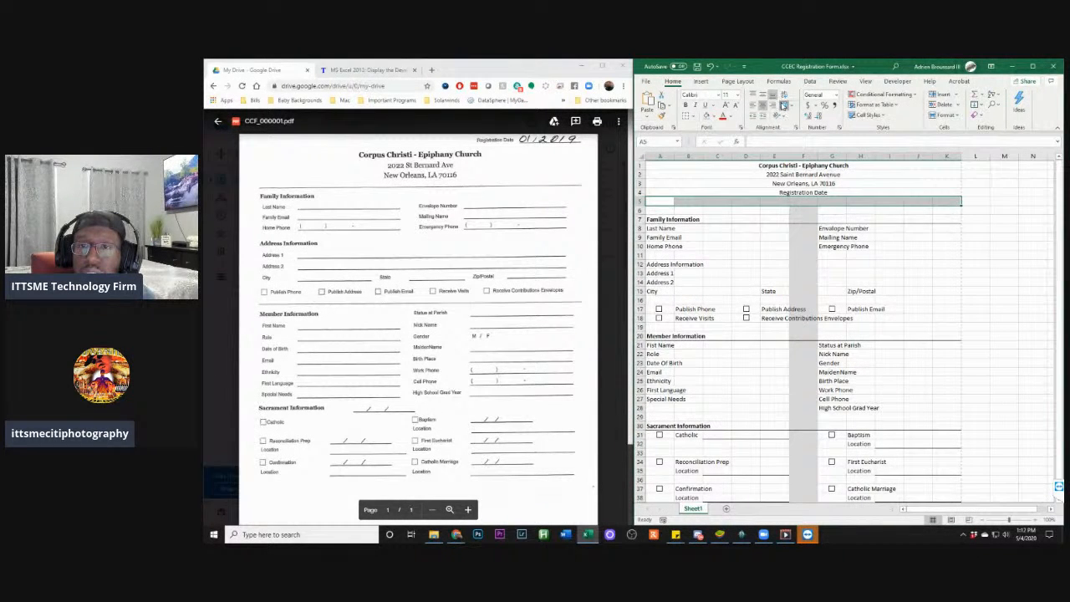
{"action": "left_click", "coordinate": [783, 105]}
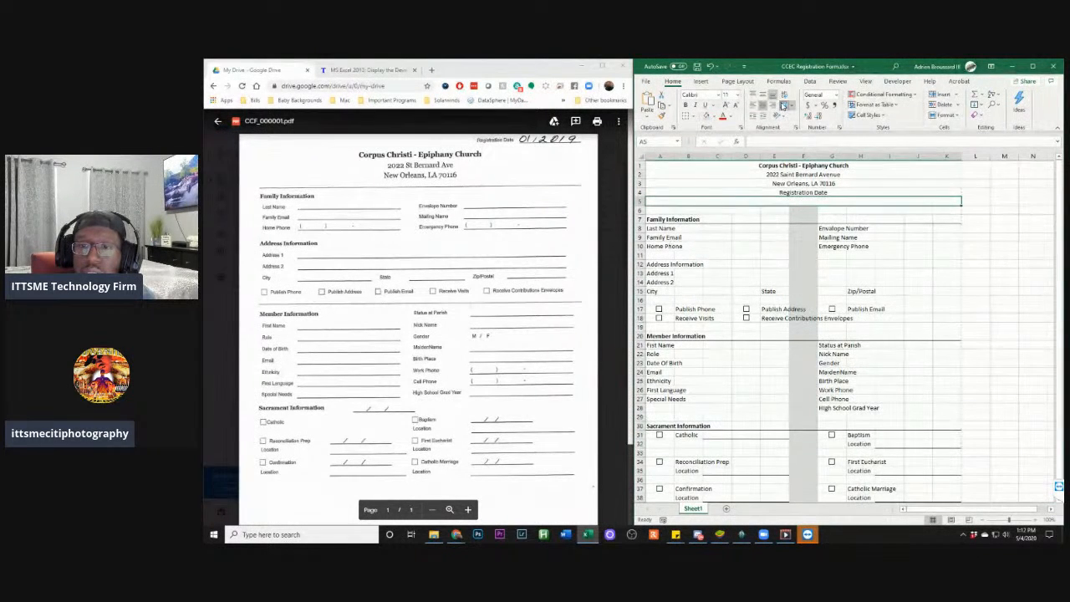
Apply the Date number format with type *3/14/2012 to the merged registration date cell A5:K5
{"action": "right_click", "coordinate": [809, 203]}
{"action": "mouse_move", "coordinate": [832, 357]}
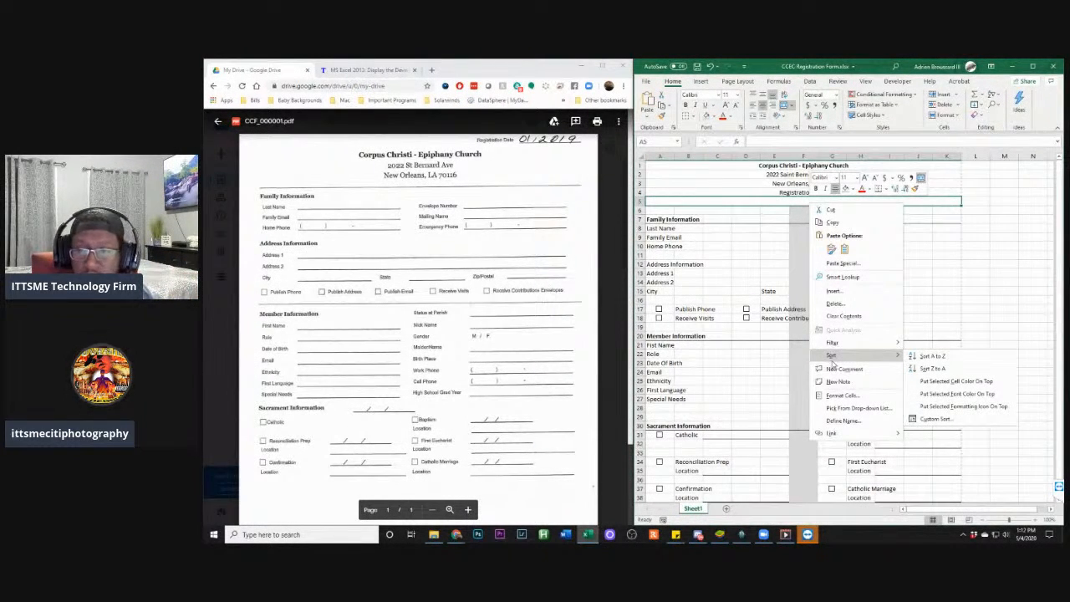
{"action": "left_click", "coordinate": [925, 201]}
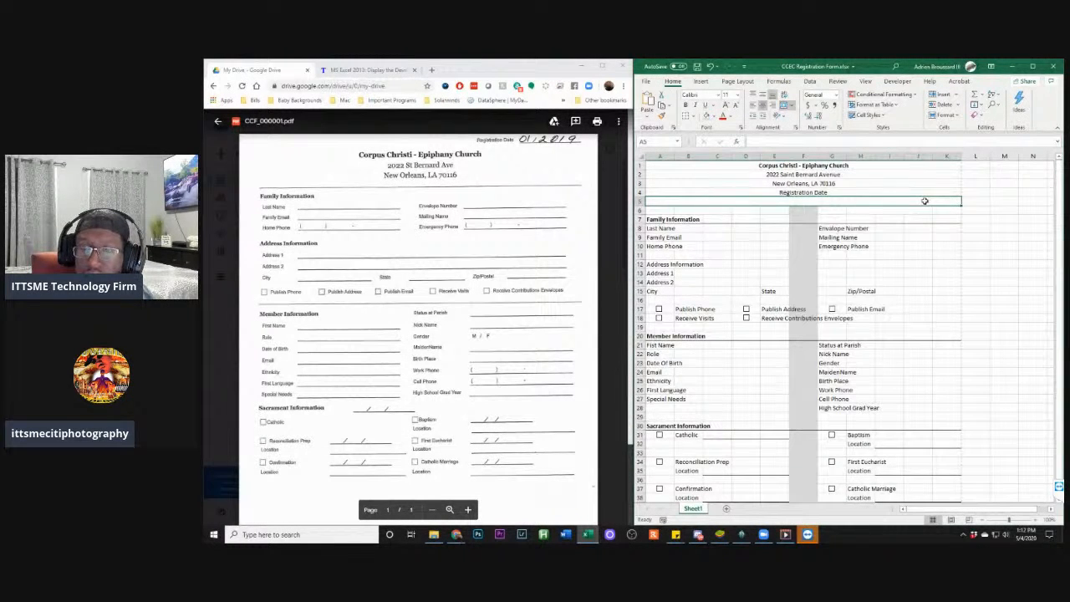
{"action": "right_click", "coordinate": [857, 200]}
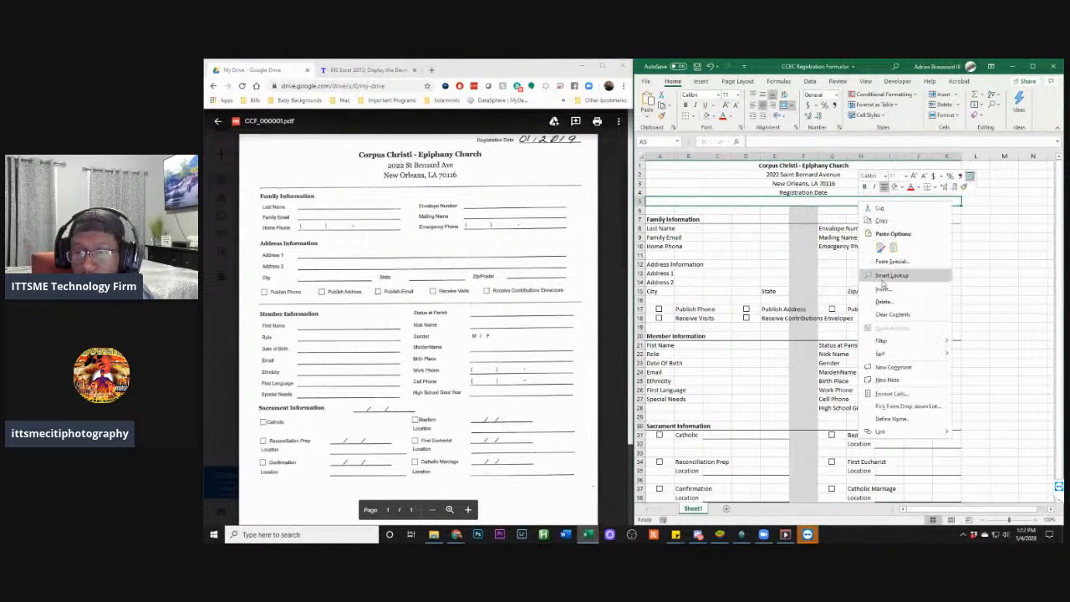
{"action": "left_click", "coordinate": [893, 397]}
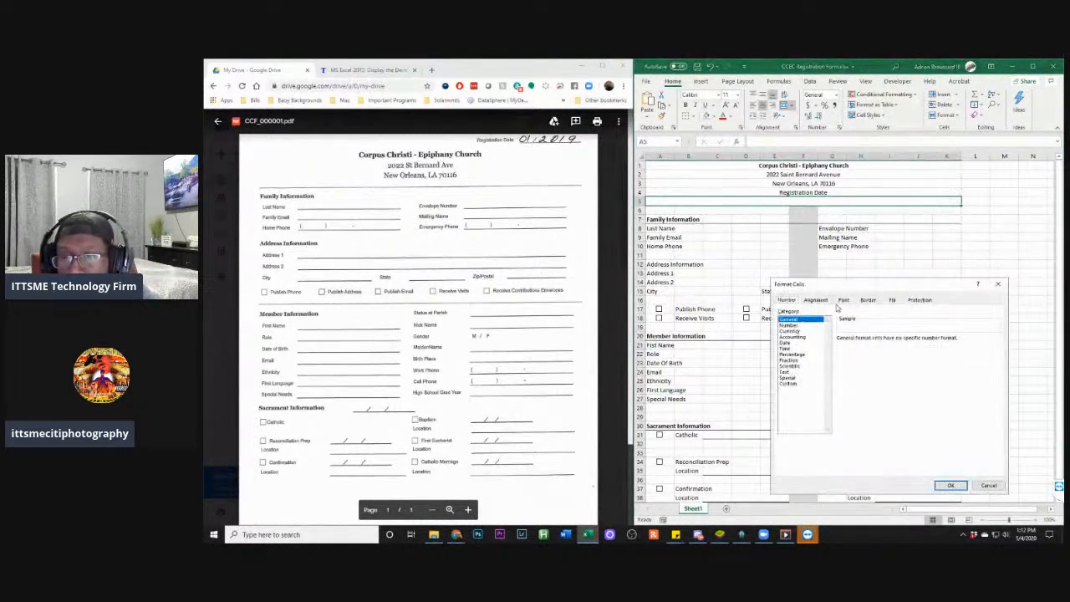
{"action": "left_click", "coordinate": [786, 342]}
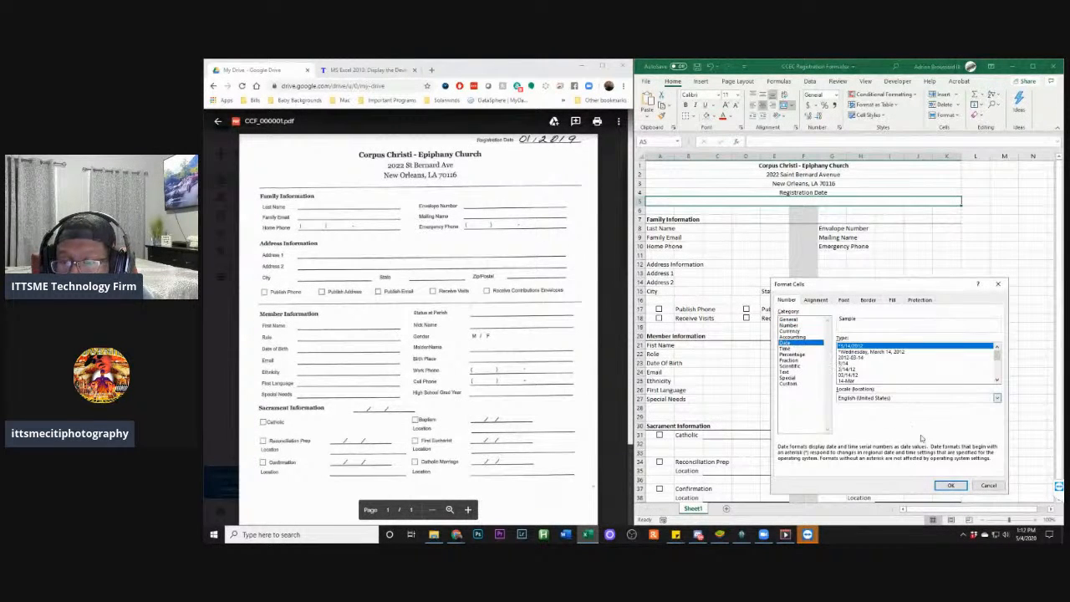
{"action": "left_click", "coordinate": [949, 485]}
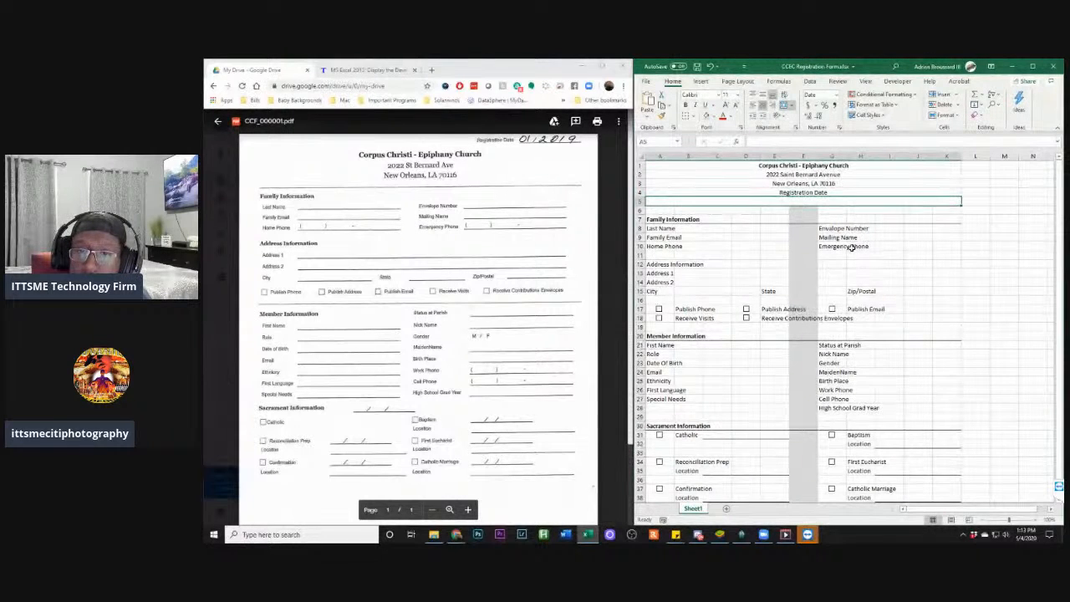
Add a bottom border to C8:E8 as the Last Name entry line
{"action": "left_click", "coordinate": [702, 231]}
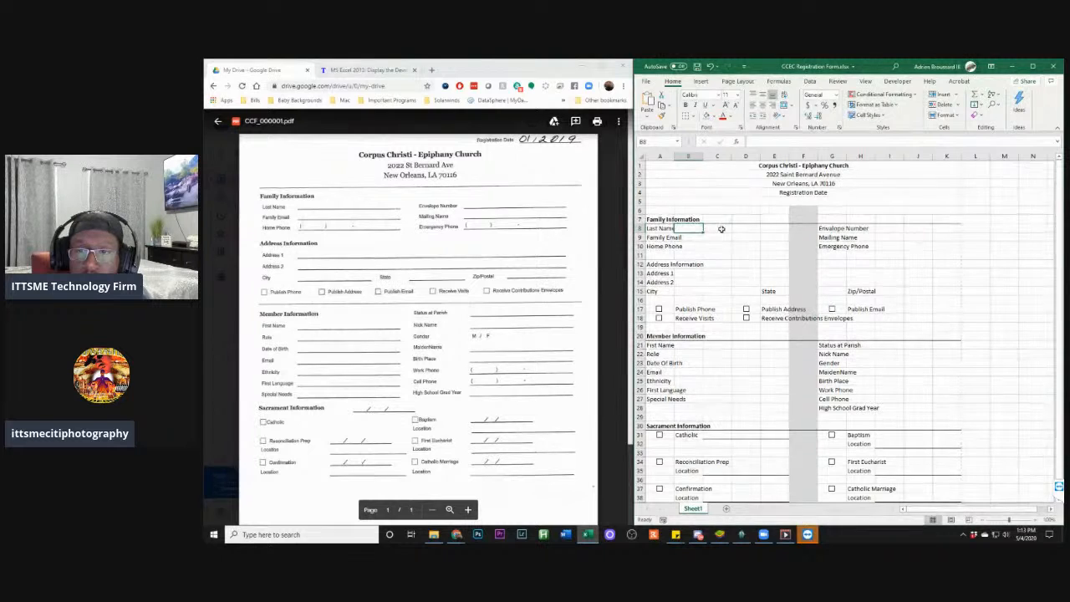
{"action": "left_click", "coordinate": [716, 230]}
{"action": "left_click_drag", "start_coordinate": [716, 230], "coordinate": [775, 229]}
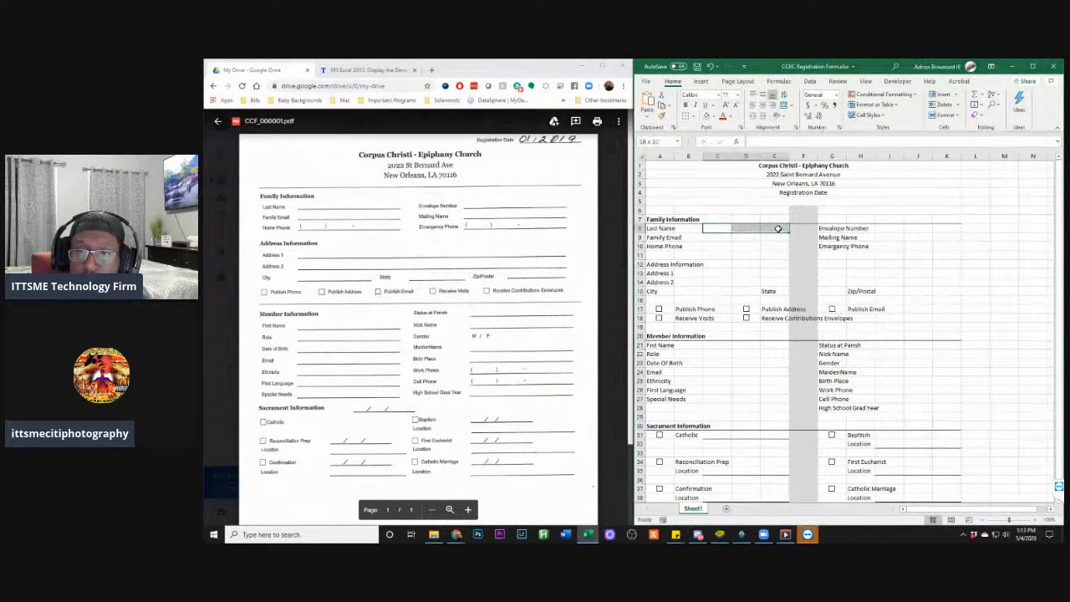
{"action": "left_click", "coordinate": [693, 115]}
{"action": "left_click", "coordinate": [708, 143]}
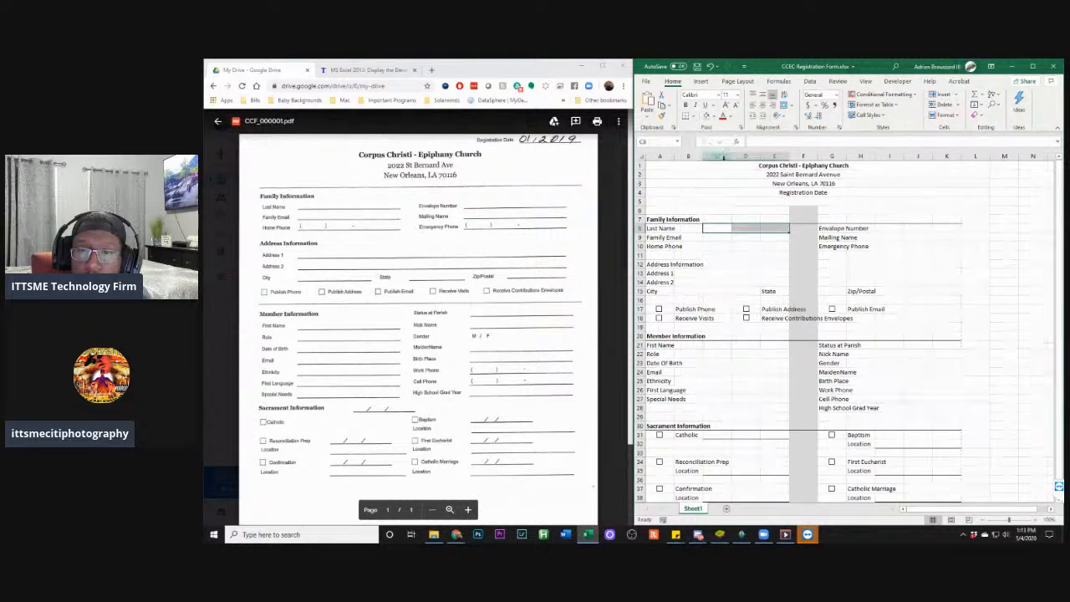
Add bottom borders to C9:E9 and C10:E10 as the Family Email and Home Phone entry lines
{"action": "left_click", "coordinate": [716, 238]}
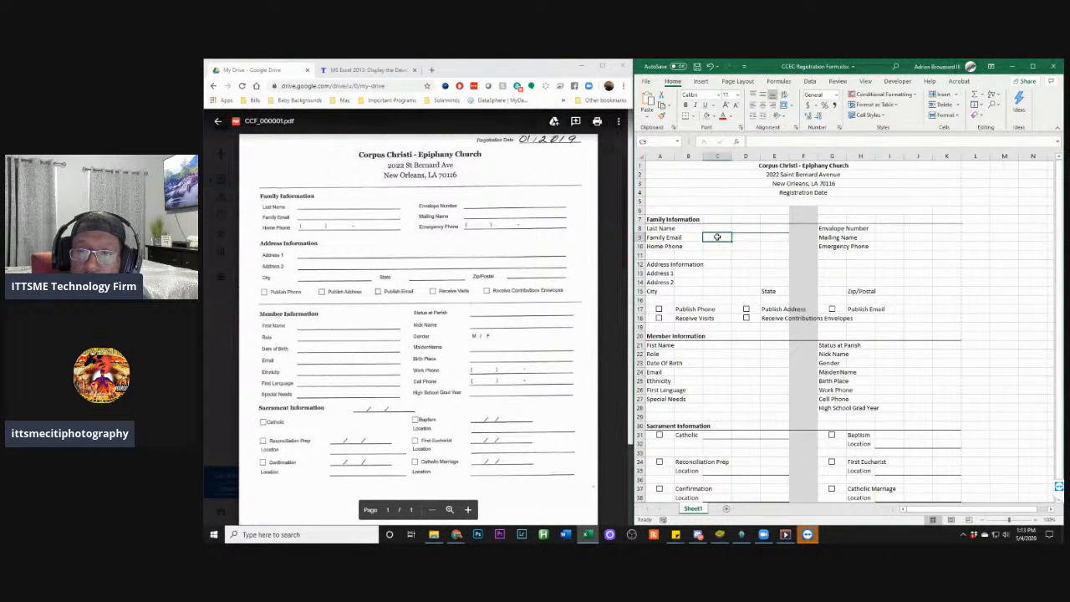
{"action": "left_click_drag", "start_coordinate": [719, 236], "coordinate": [782, 249]}
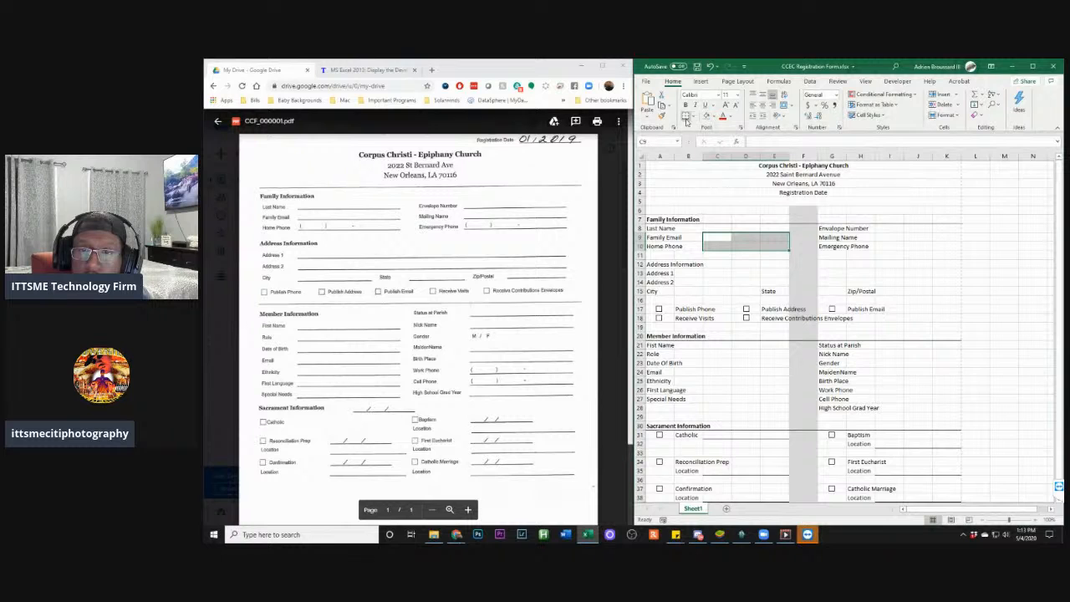
{"action": "left_click", "coordinate": [749, 254]}
{"action": "left_click_drag", "start_coordinate": [724, 241], "coordinate": [779, 239]}
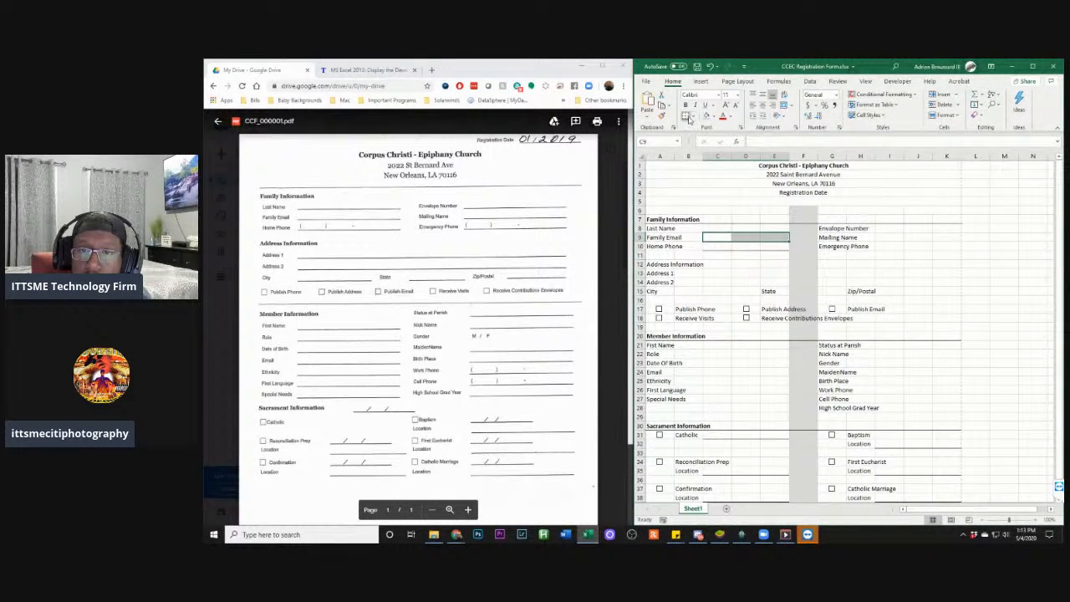
{"action": "left_click", "coordinate": [748, 272]}
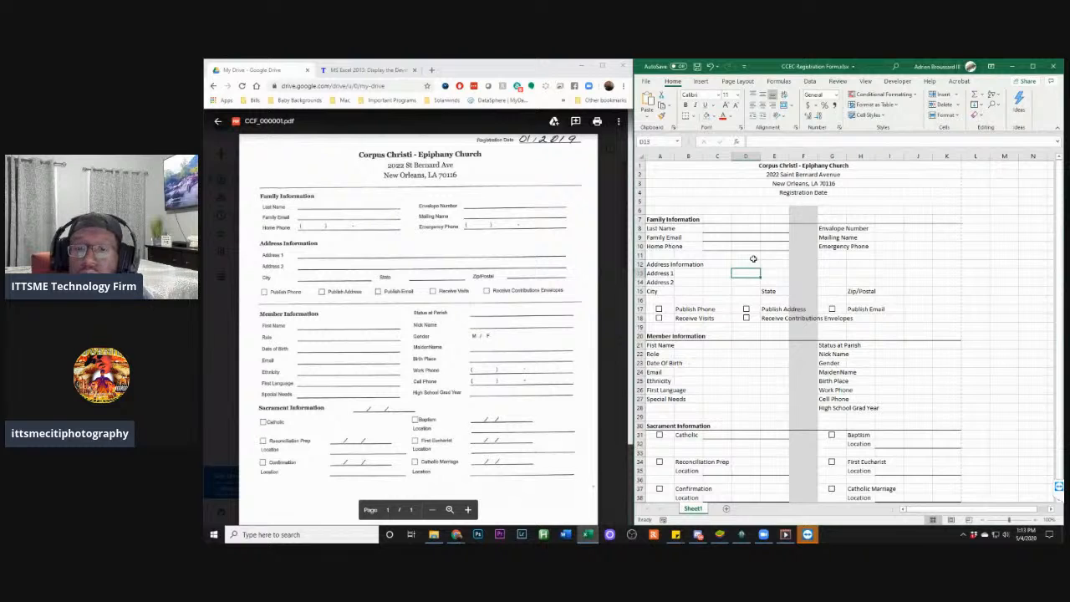
Add a bottom border to I8:K8 for Envelope Number and fill it down through I10:K10 for Mailing Name and Emergency Phone
{"action": "left_click_drag", "start_coordinate": [889, 231], "coordinate": [937, 230]}
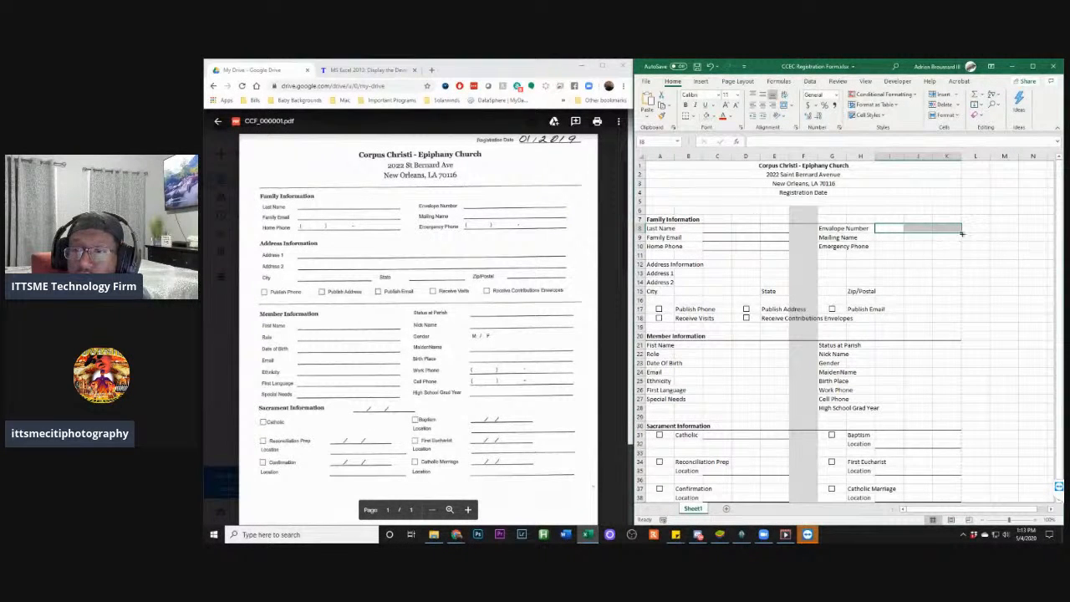
{"action": "left_click_drag", "start_coordinate": [961, 232], "coordinate": [958, 243]}
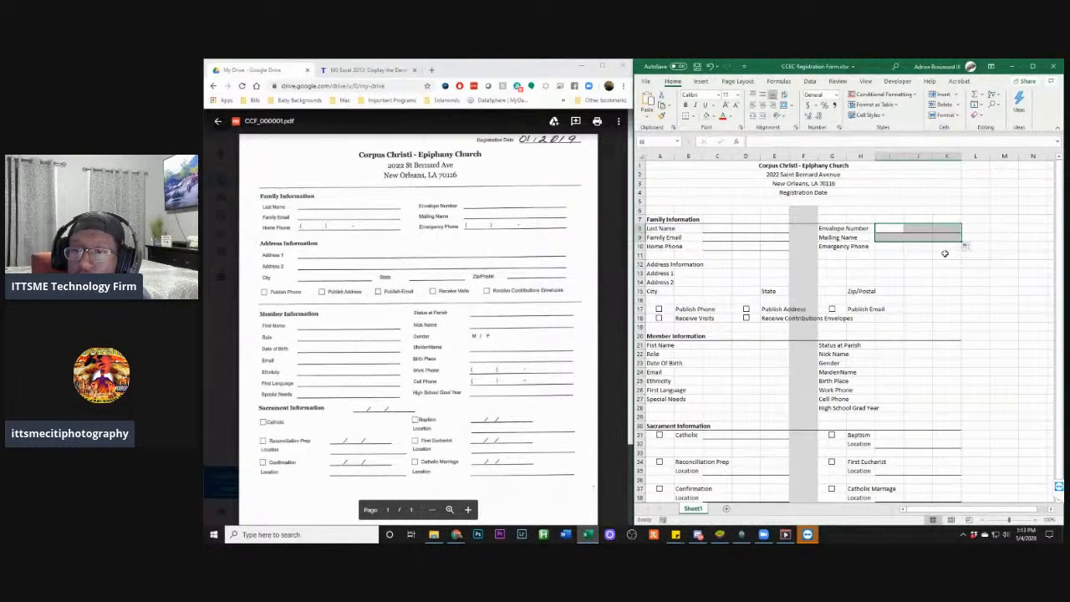
{"action": "left_click", "coordinate": [949, 255]}
{"action": "left_click", "coordinate": [936, 238]}
{"action": "left_click", "coordinate": [886, 237]}
{"action": "left_click_drag", "start_coordinate": [886, 237], "coordinate": [943, 238]}
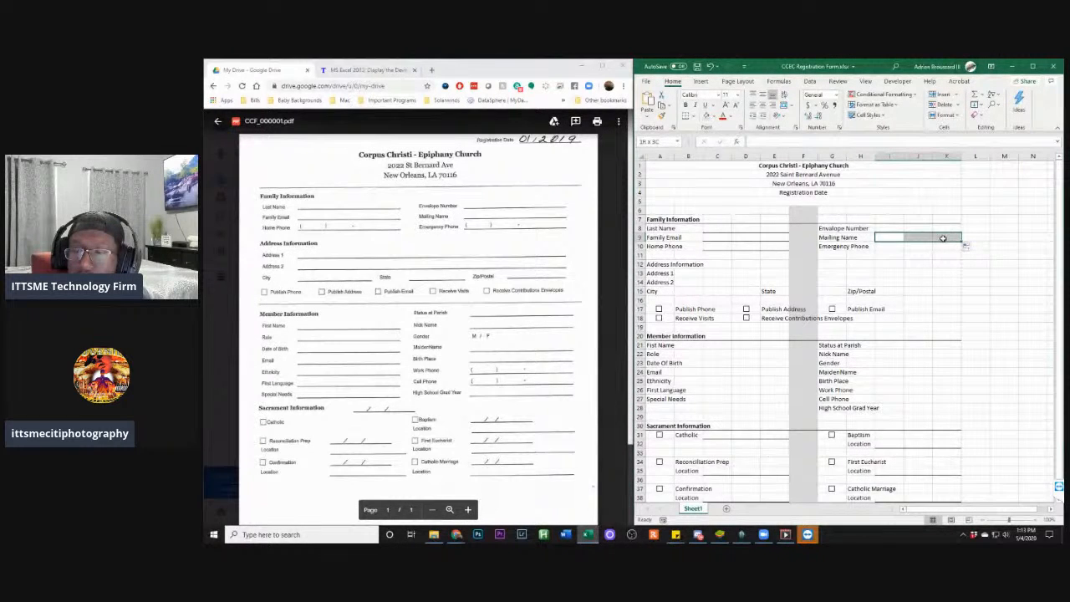
{"action": "left_click_drag", "start_coordinate": [963, 241], "coordinate": [963, 249]}
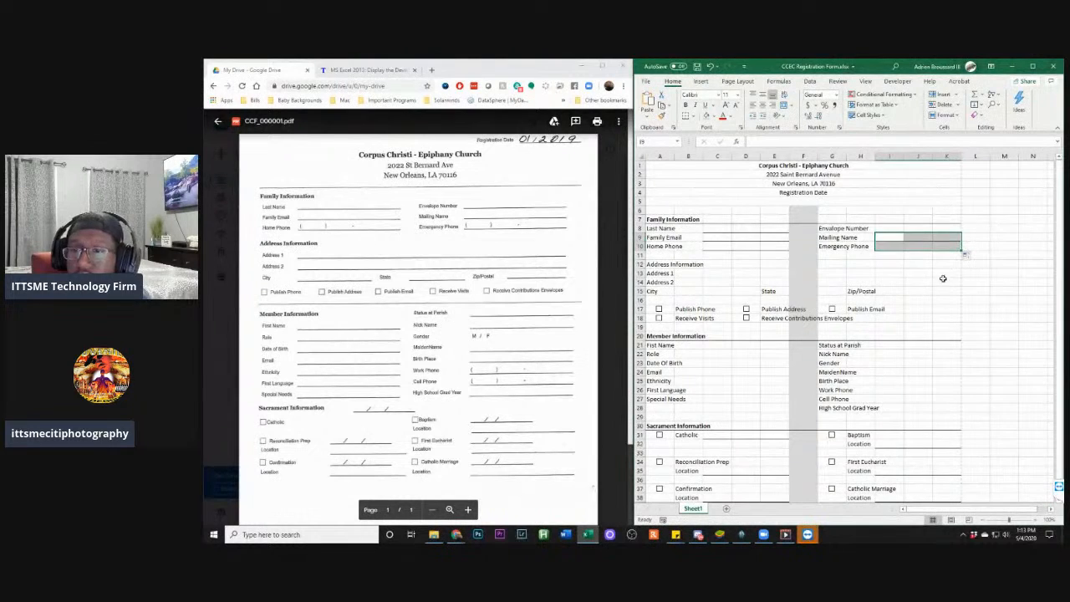
{"action": "left_click", "coordinate": [915, 280]}
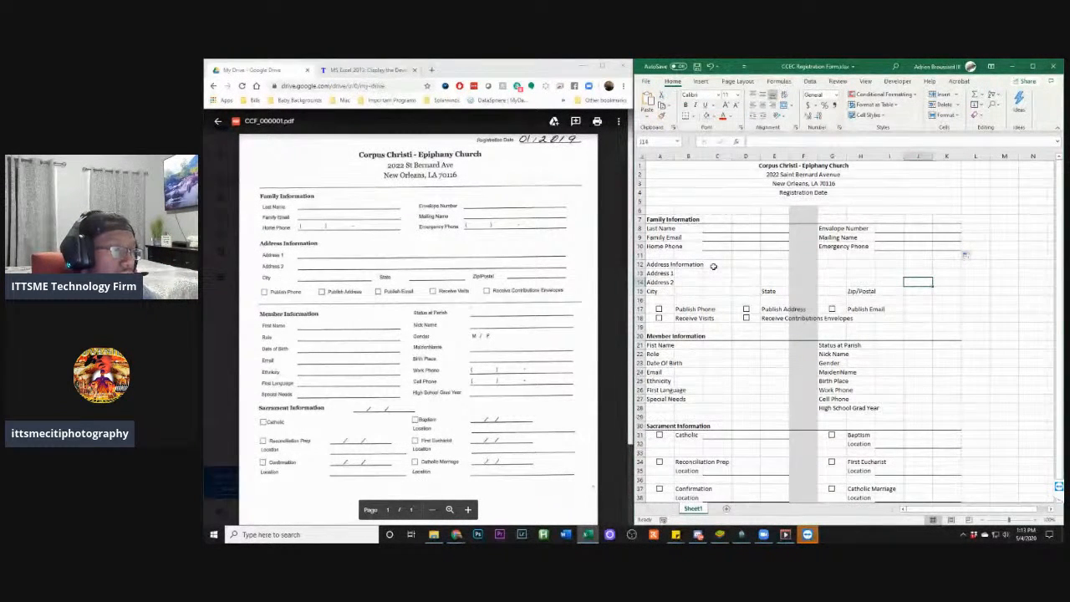
Add bottom borders to B13:E13 and B14:E14 as the Address 1 and Address 2 entry lines
{"action": "left_click_drag", "start_coordinate": [681, 275], "coordinate": [768, 273]}
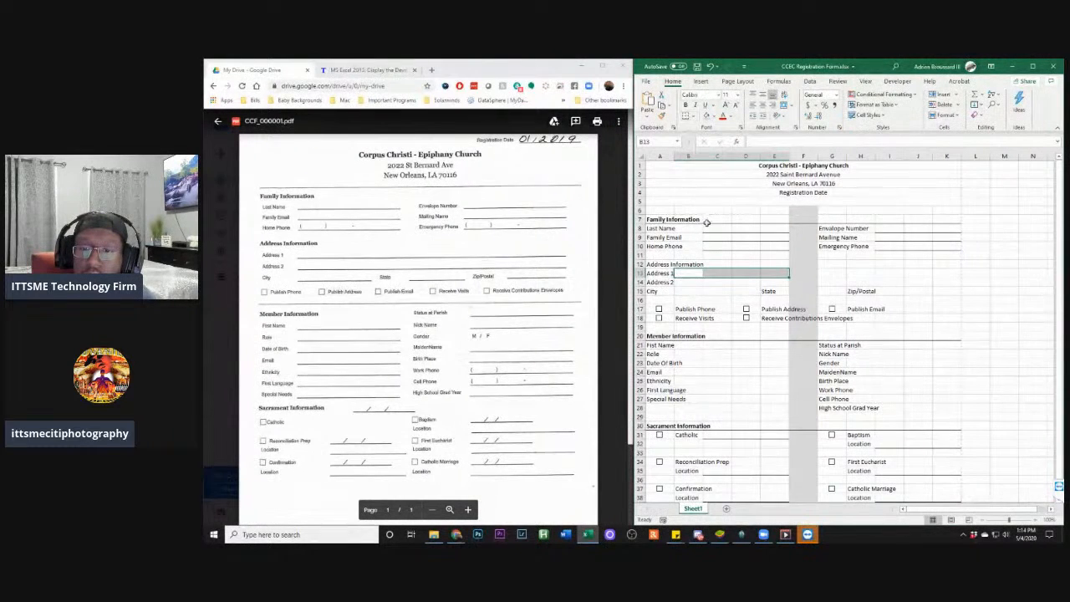
{"action": "left_click", "coordinate": [686, 281]}
{"action": "left_click_drag", "start_coordinate": [685, 281], "coordinate": [773, 281]}
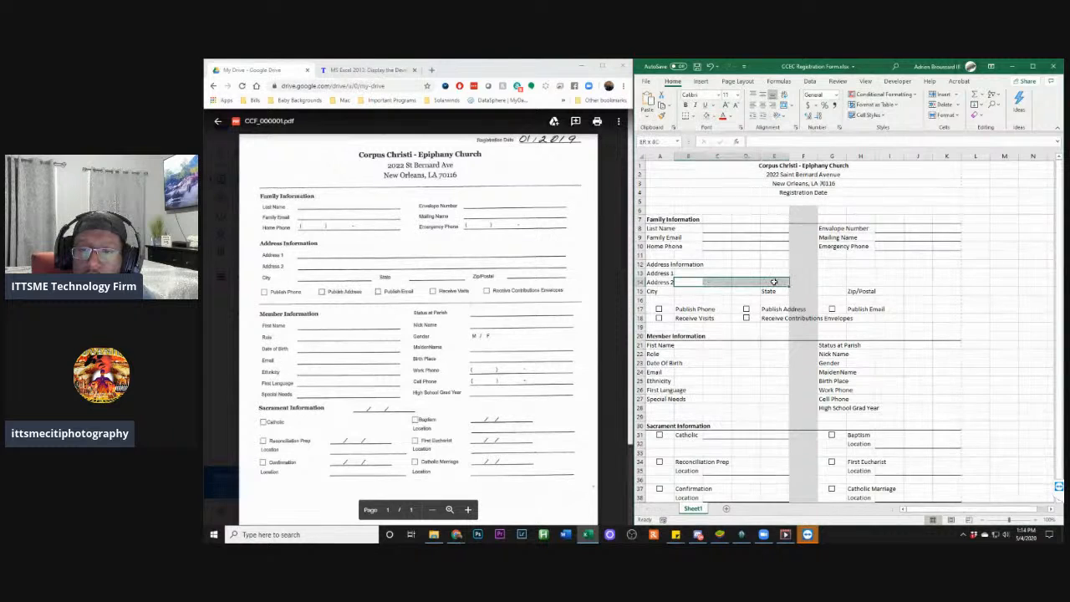
{"action": "left_click", "coordinate": [686, 116]}
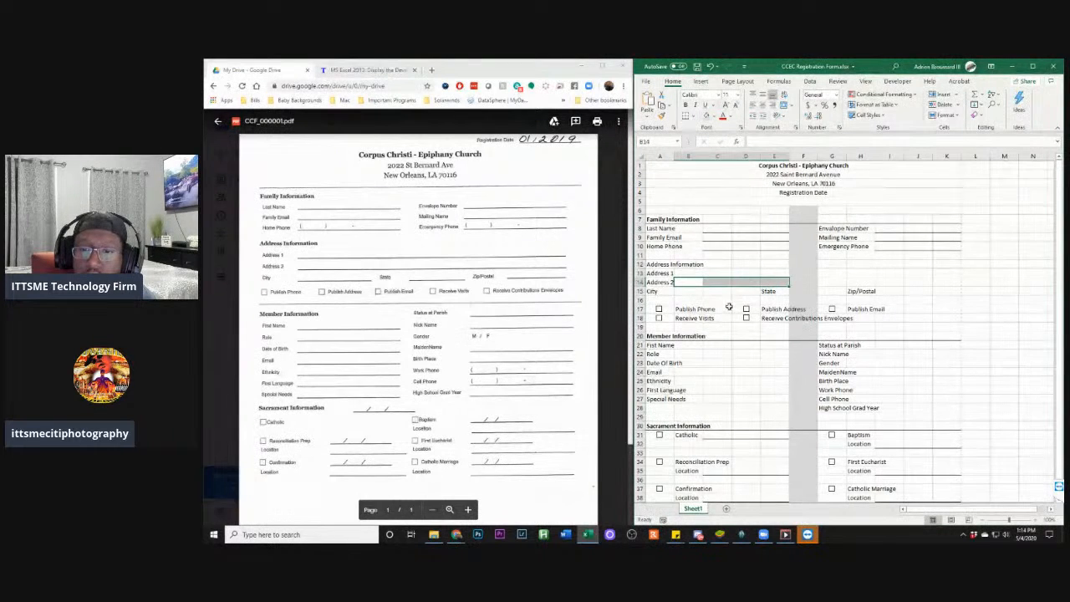
{"action": "left_click", "coordinate": [728, 308]}
Add bottom borders to B15:D15, F15:G15 and I15:K15 as the City, State and Zip/Postal entry lines
{"action": "left_click_drag", "start_coordinate": [681, 291], "coordinate": [732, 292]}
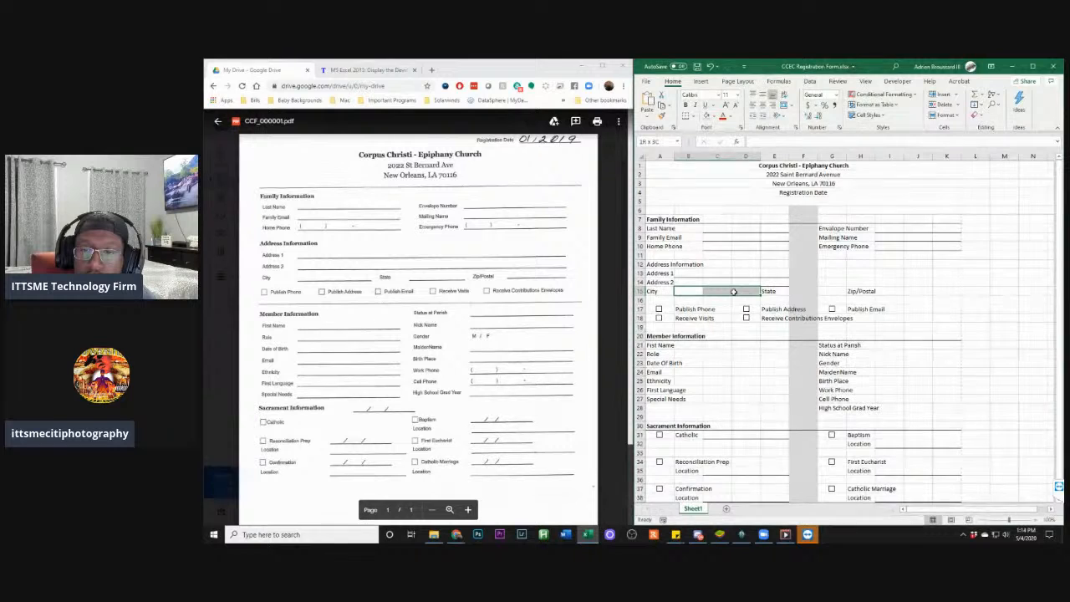
{"action": "left_click", "coordinate": [686, 116]}
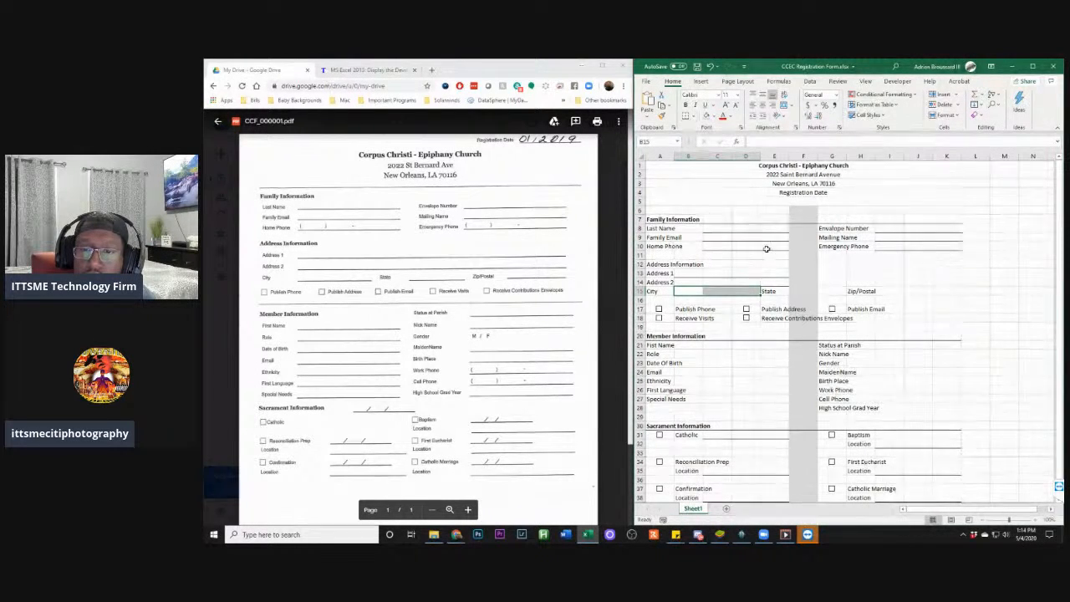
{"action": "left_click_drag", "start_coordinate": [789, 291], "coordinate": [829, 290]}
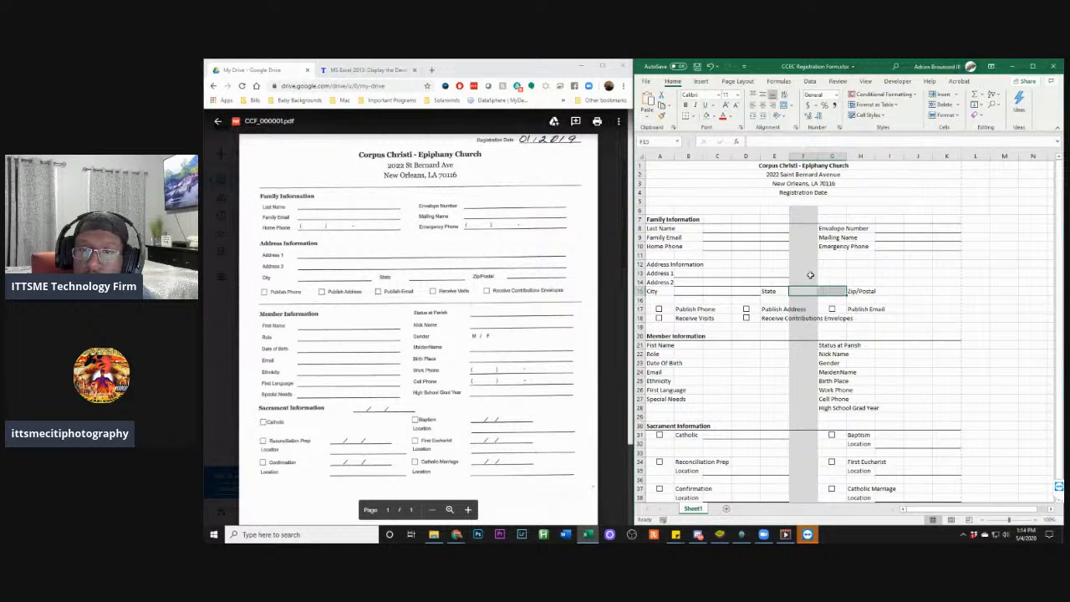
{"action": "left_click_drag", "start_coordinate": [884, 290], "coordinate": [947, 291]}
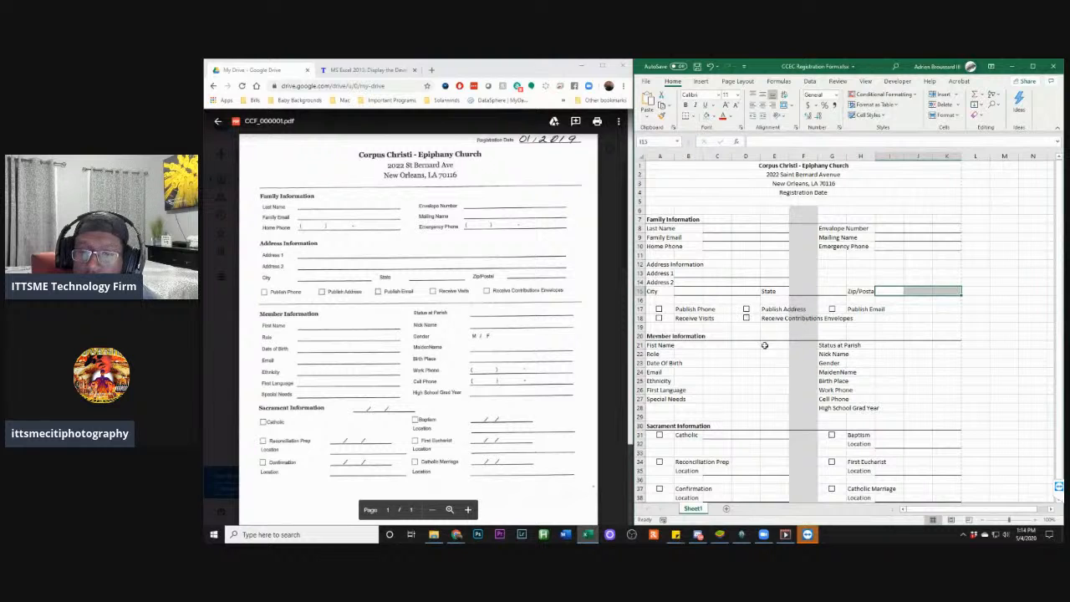
Add bottom borders to C21:E21 and C22:E22 as the first name and Role entry lines under Member Information
{"action": "left_click", "coordinate": [724, 361]}
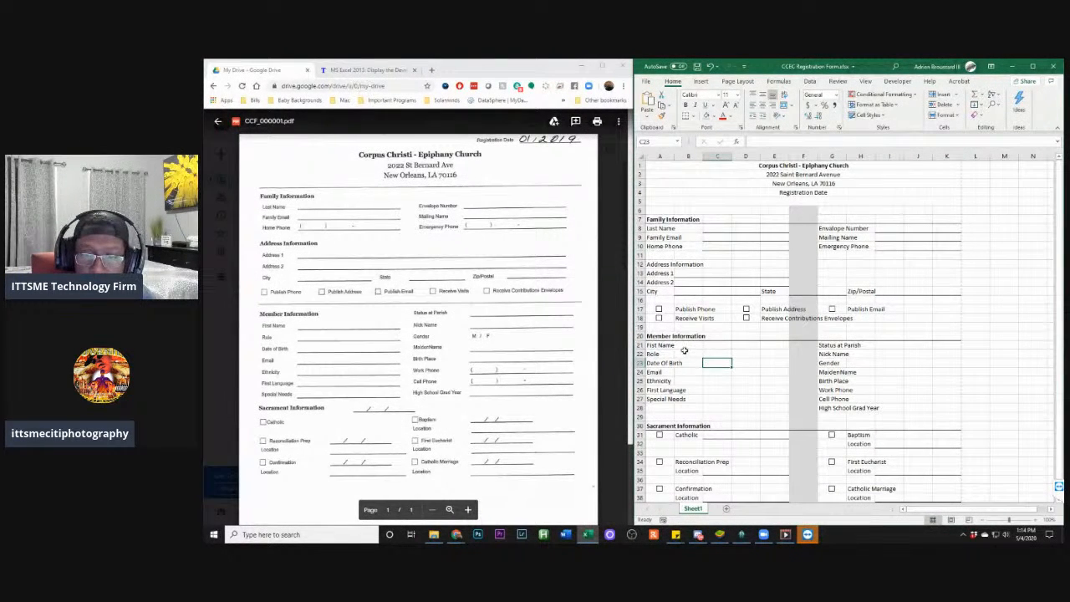
{"action": "left_click", "coordinate": [688, 345]}
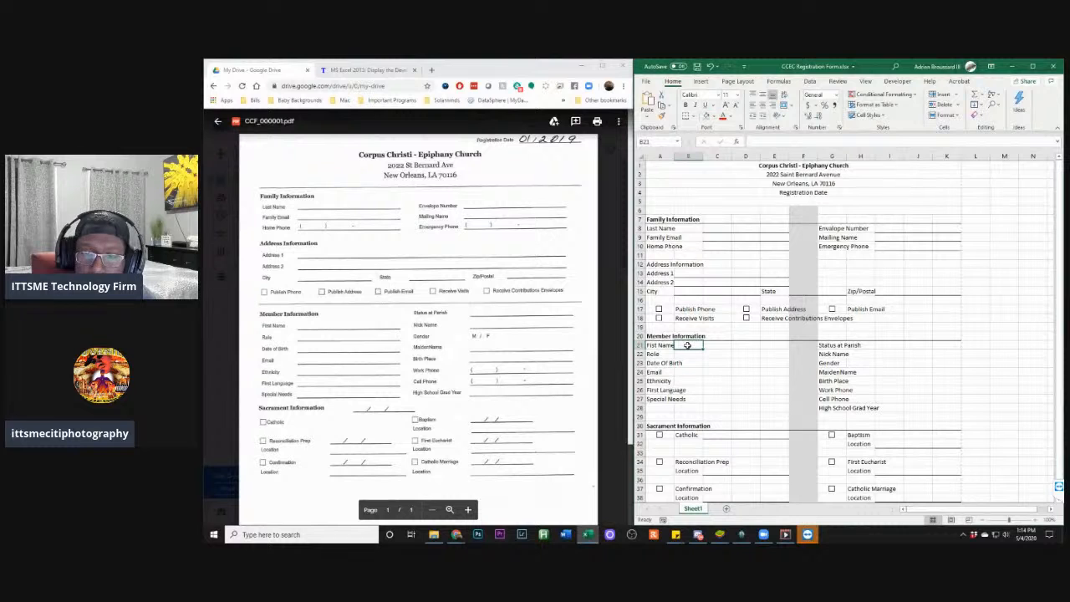
{"action": "left_click", "coordinate": [696, 362]}
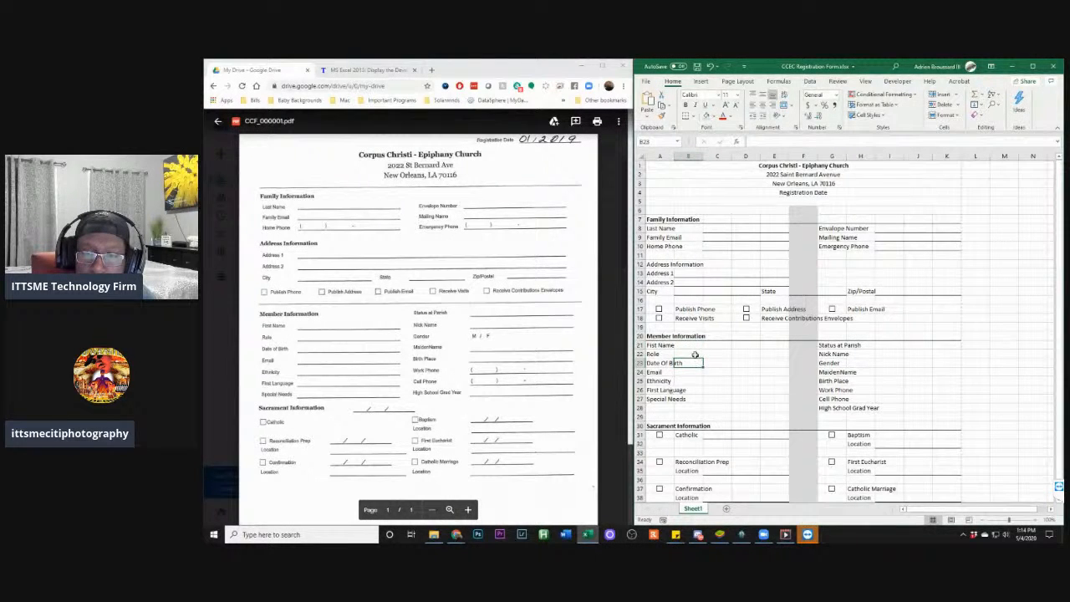
{"action": "left_click", "coordinate": [712, 345]}
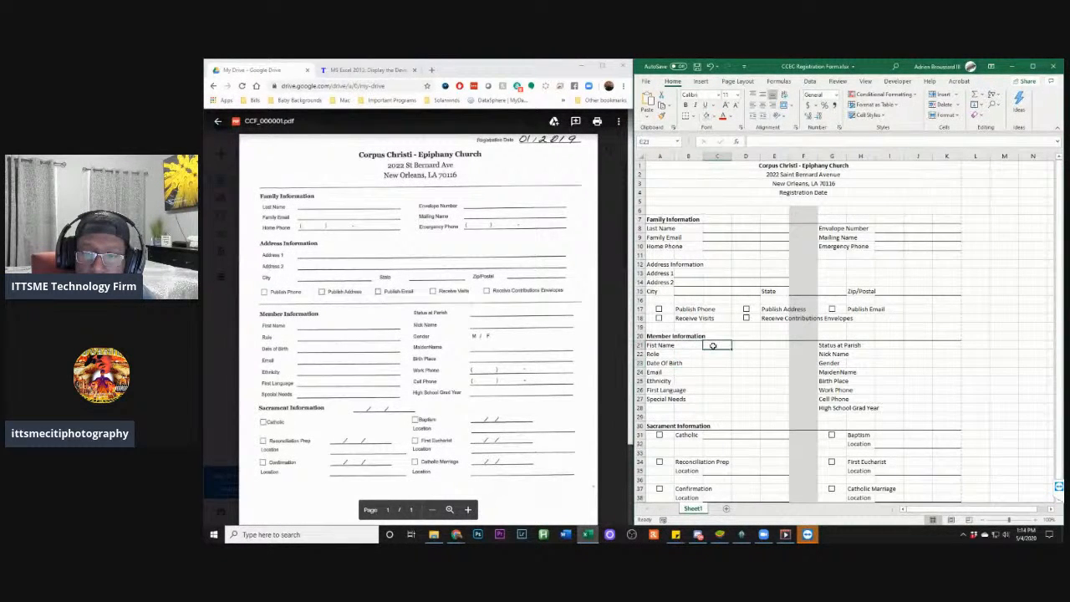
{"action": "left_click_drag", "start_coordinate": [720, 345], "coordinate": [777, 350]}
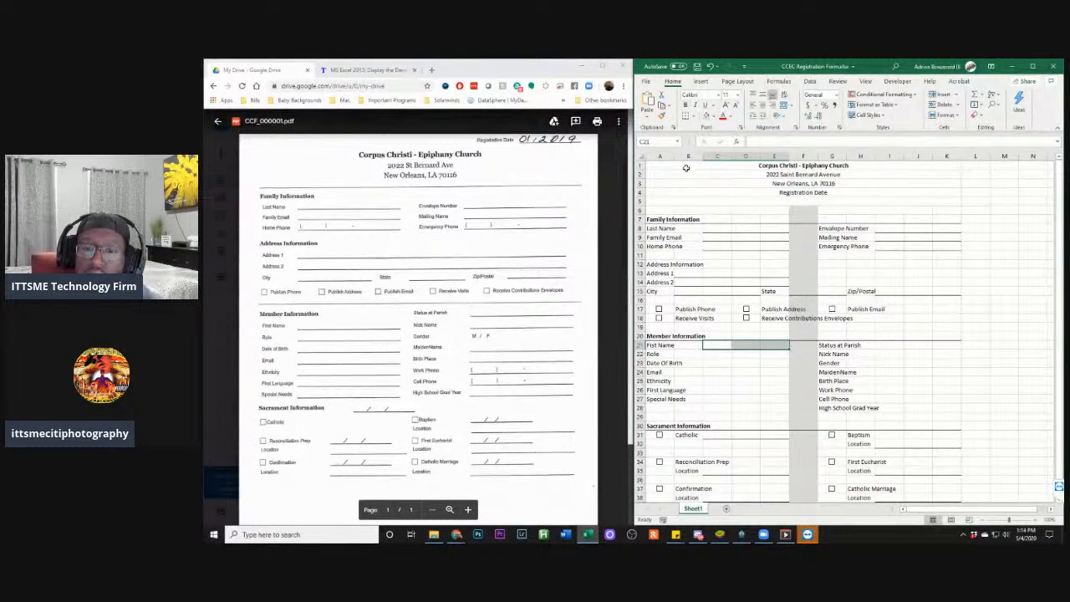
{"action": "left_click", "coordinate": [719, 355]}
{"action": "left_click_drag", "start_coordinate": [729, 355], "coordinate": [769, 357]}
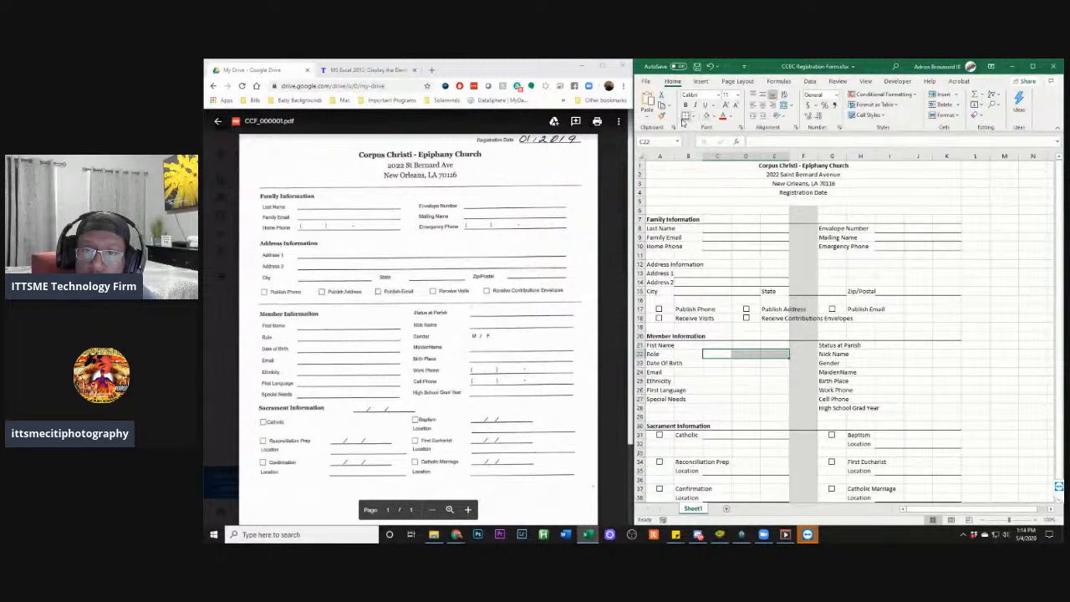
Add a bottom border to C23:E23 beside Date Of Birth and fill it down through the Special Needs row, C27:E27
{"action": "left_click_drag", "start_coordinate": [716, 363], "coordinate": [764, 364]}
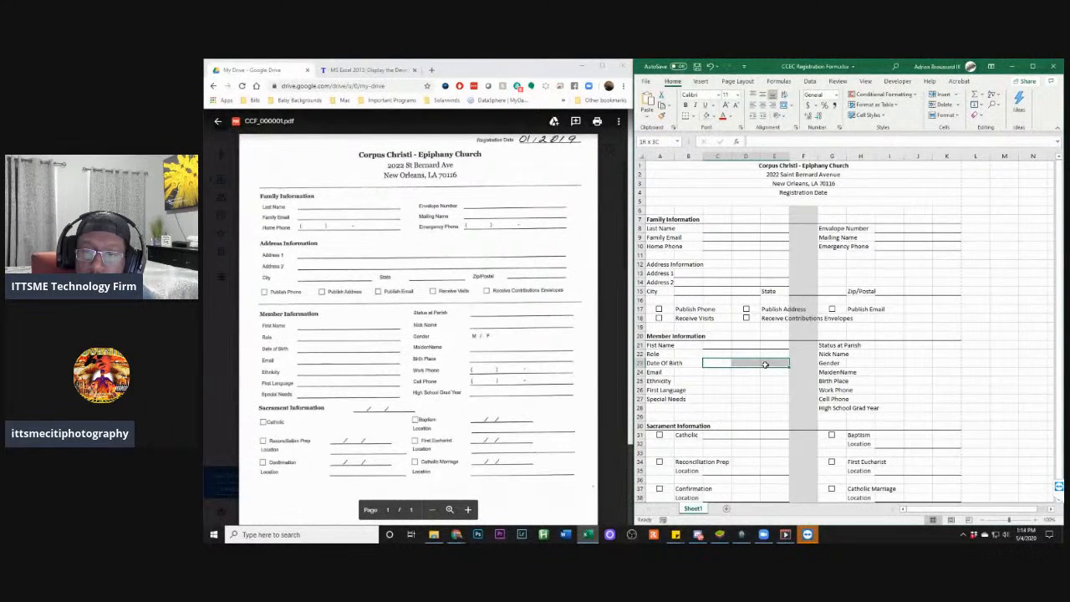
{"action": "left_click_drag", "start_coordinate": [765, 364], "coordinate": [764, 364]}
{"action": "left_click_drag", "start_coordinate": [790, 366], "coordinate": [783, 399]}
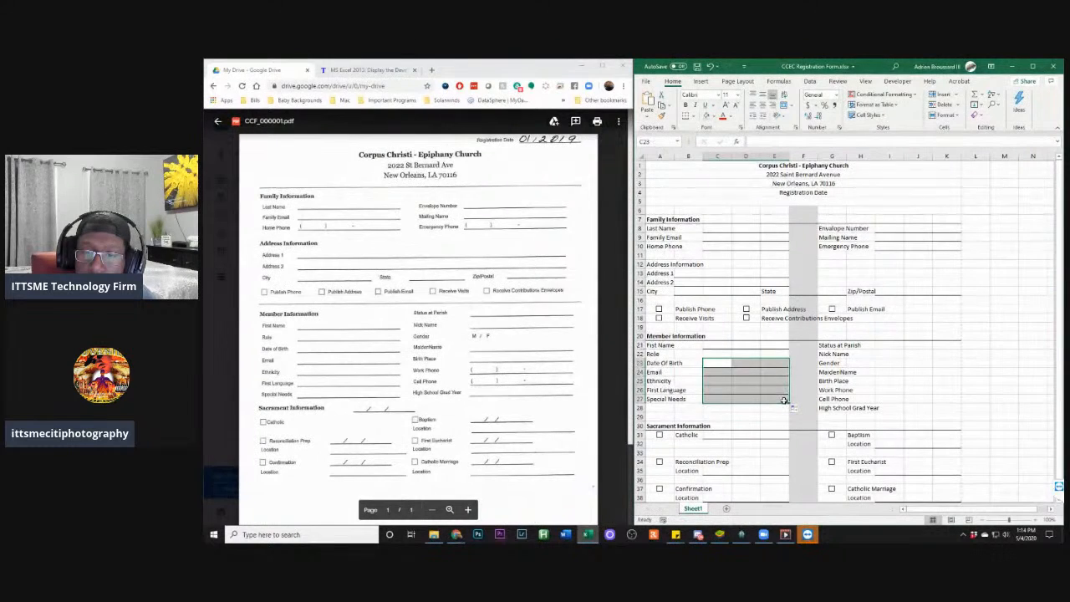
{"action": "left_click", "coordinate": [869, 371]}
Add a bottom border to I21:K21 beside Status at Parish and fill it down through the High School Grad Year row, I28:K28
{"action": "left_click", "coordinate": [875, 344]}
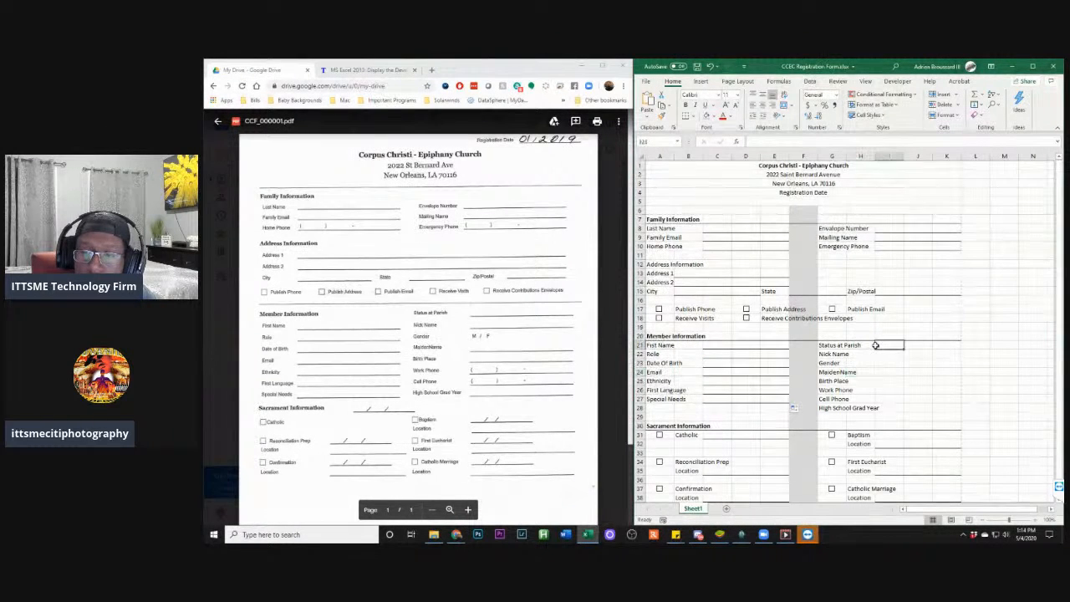
{"action": "left_click_drag", "start_coordinate": [876, 344], "coordinate": [941, 346]}
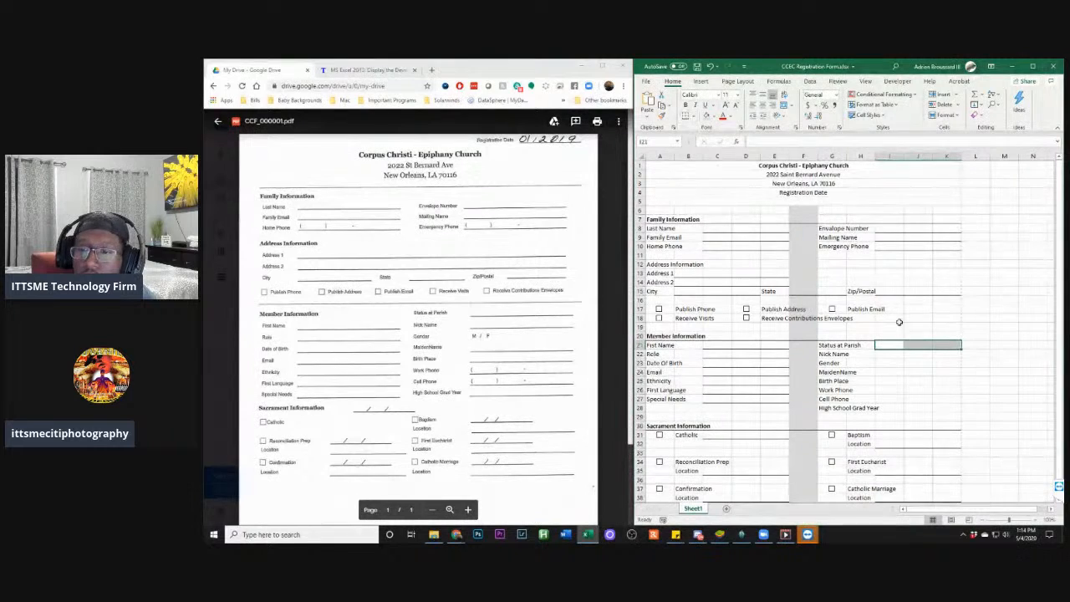
{"action": "left_click_drag", "start_coordinate": [960, 350], "coordinate": [952, 407]}
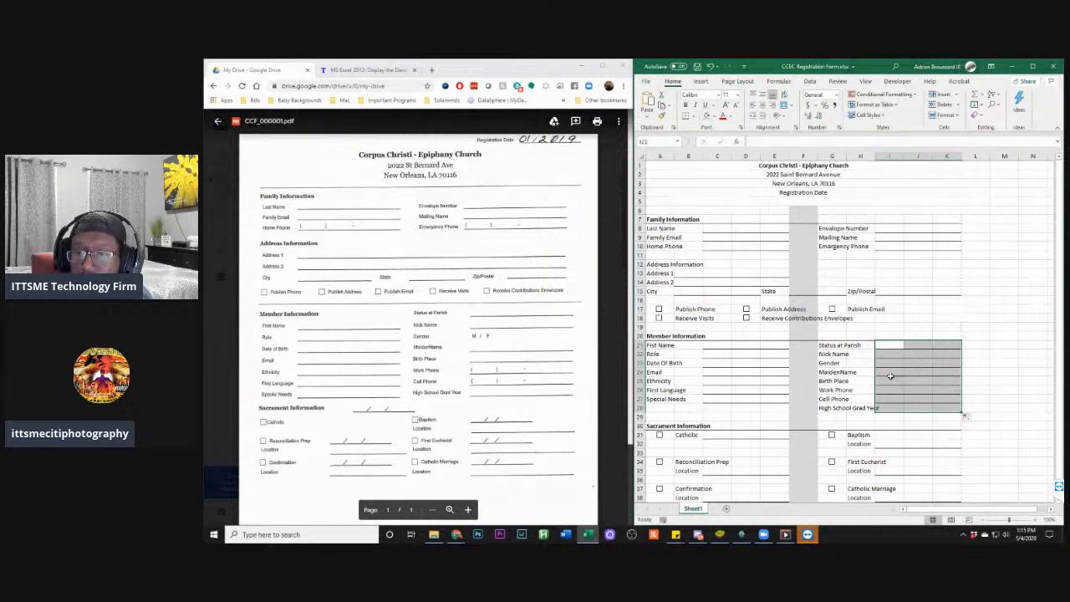
{"action": "left_click", "coordinate": [935, 327]}
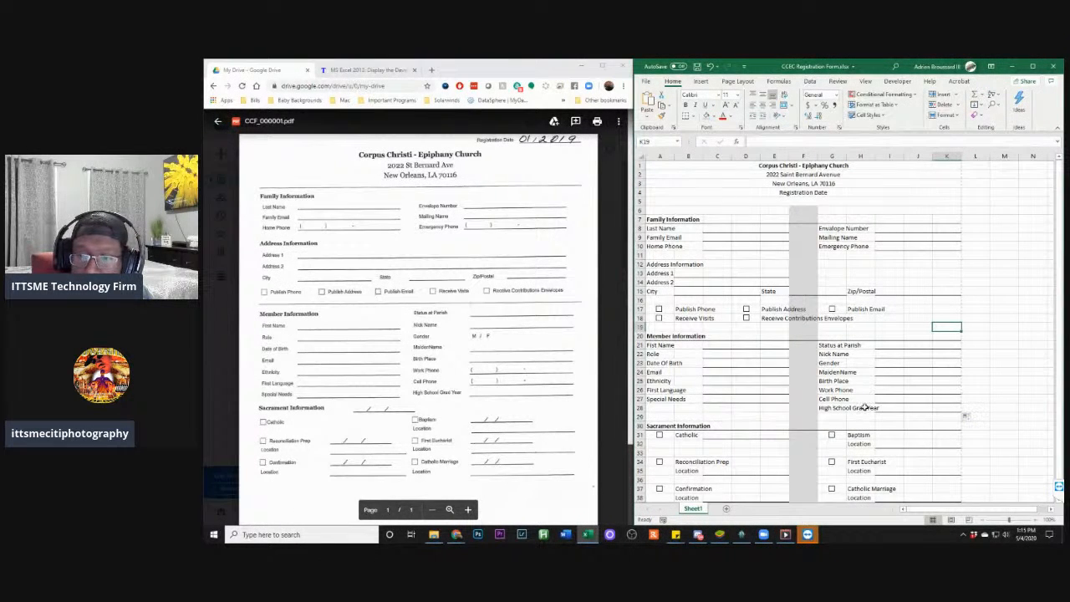
Reduce the font size of the High School Grad Year label in G28 to 10
{"action": "left_click", "coordinate": [834, 408]}
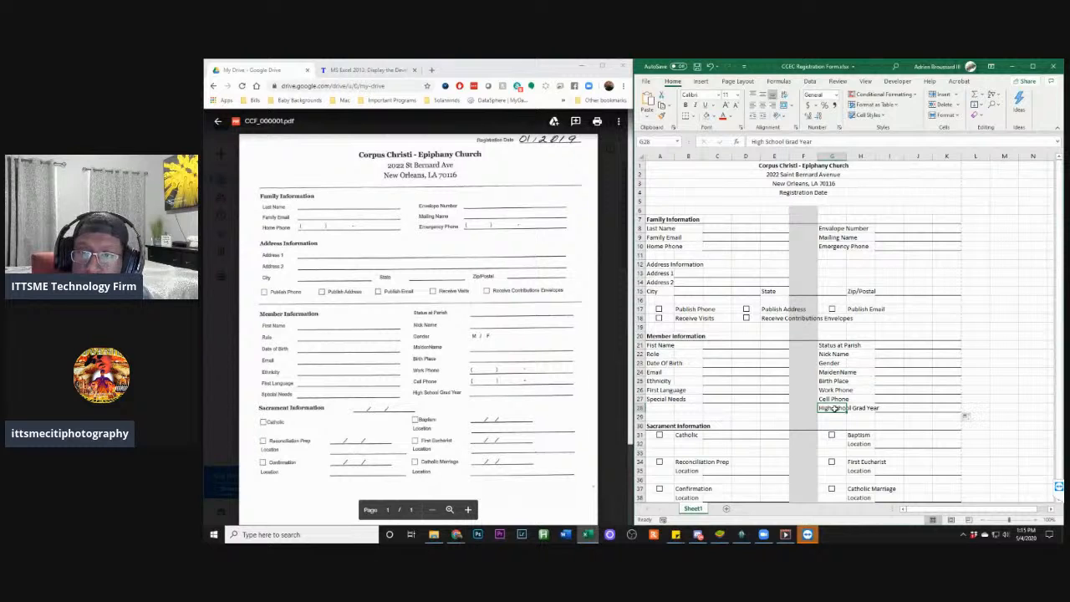
{"action": "left_click", "coordinate": [738, 97]}
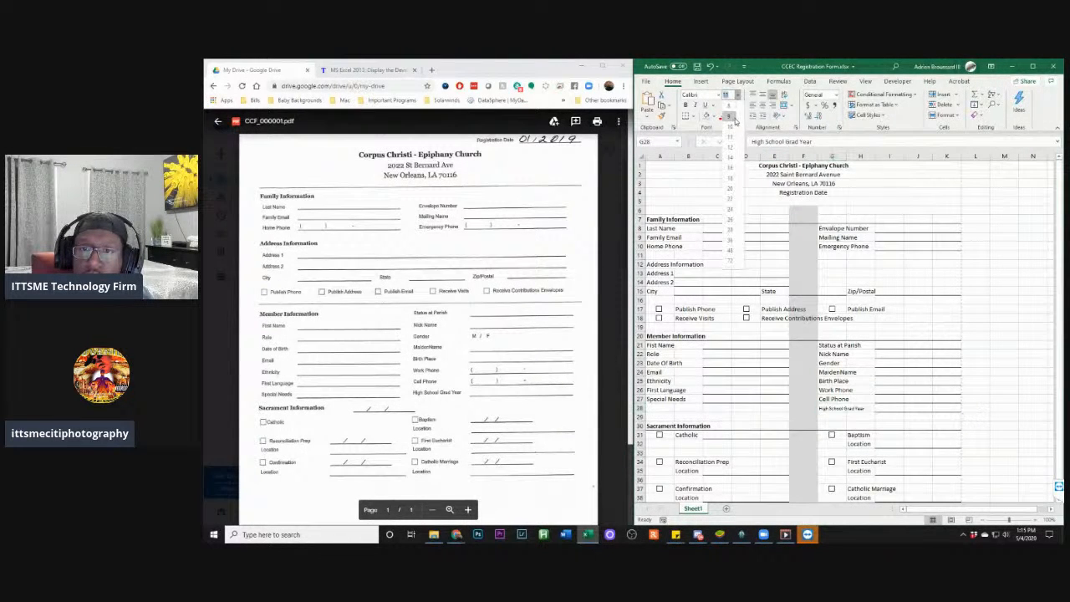
{"action": "left_click", "coordinate": [732, 127]}
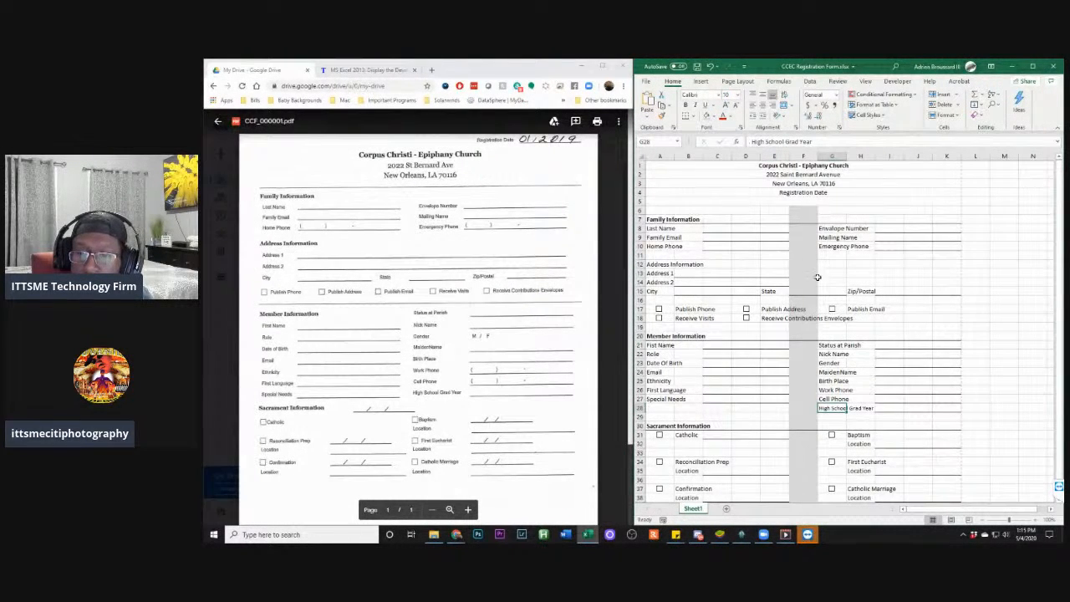
{"action": "left_click", "coordinate": [842, 381]}
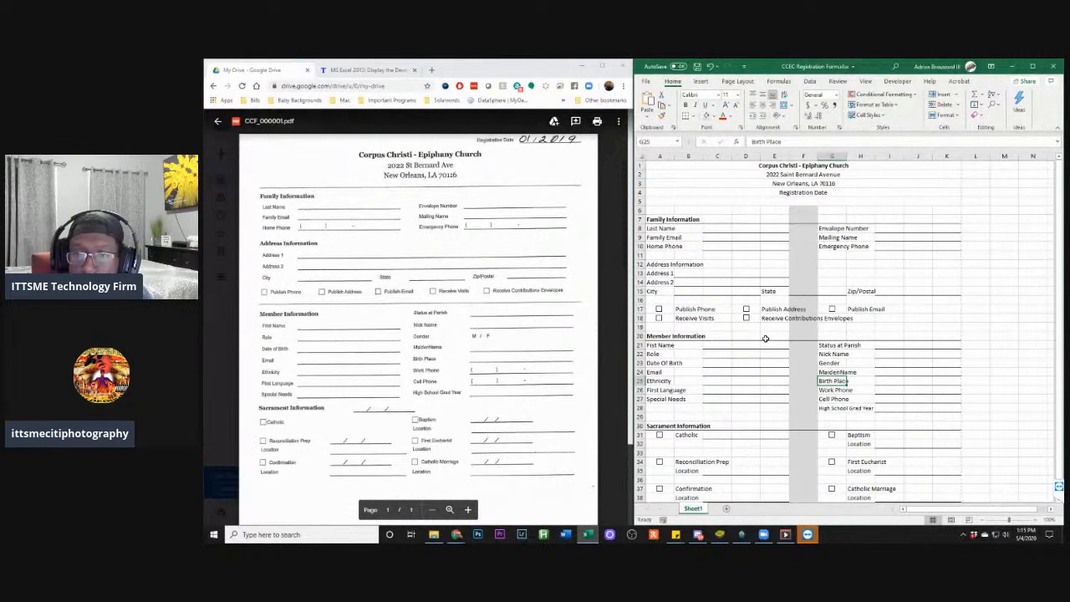
Try to cover the grey shading of column F with a white fill
{"action": "left_click", "coordinate": [803, 156]}
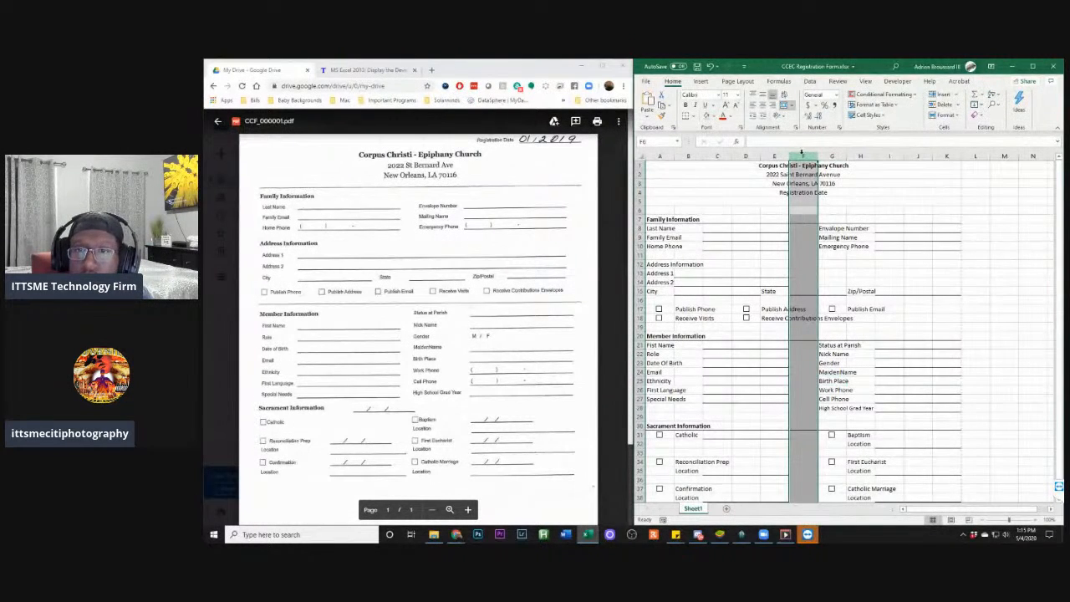
{"action": "left_click", "coordinate": [719, 120]}
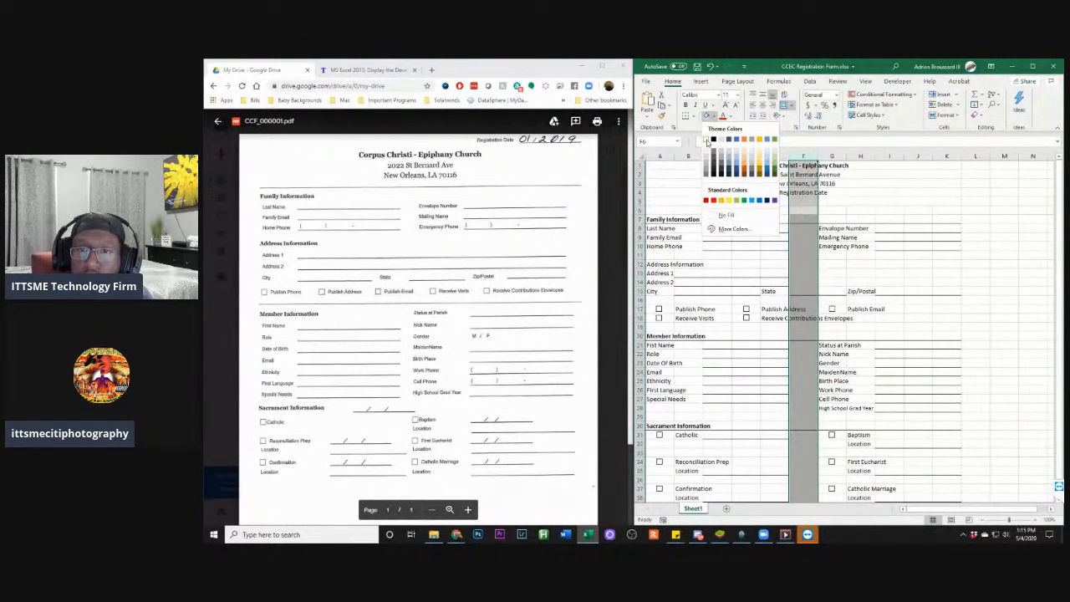
{"action": "left_click", "coordinate": [706, 143]}
Set the merged Registration Date row and the whole of column F to No Fill
{"action": "left_click", "coordinate": [876, 193]}
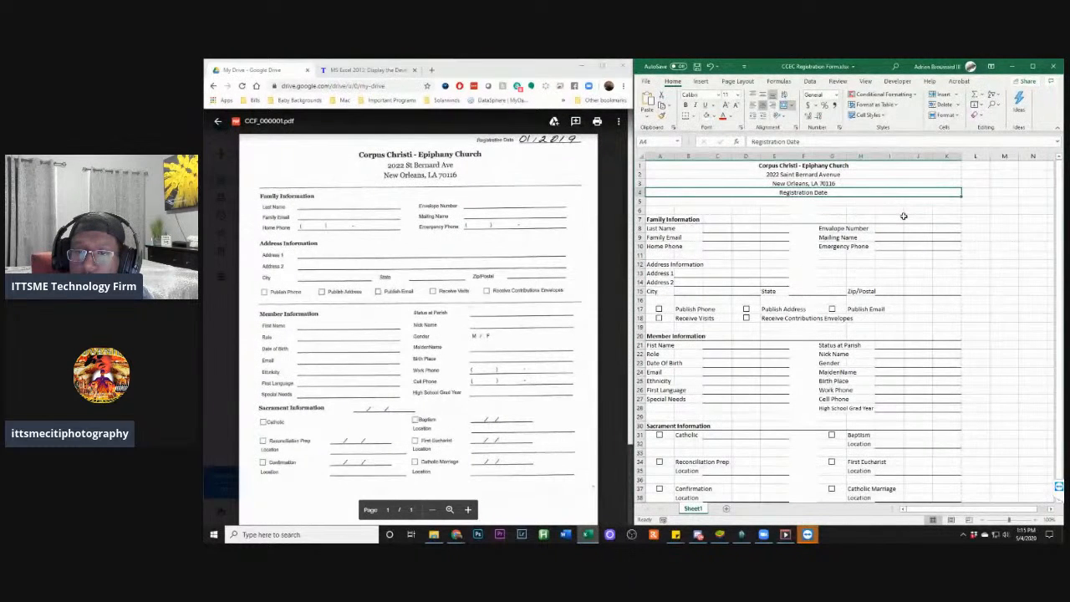
{"action": "left_click", "coordinate": [712, 115]}
{"action": "left_click", "coordinate": [726, 215]}
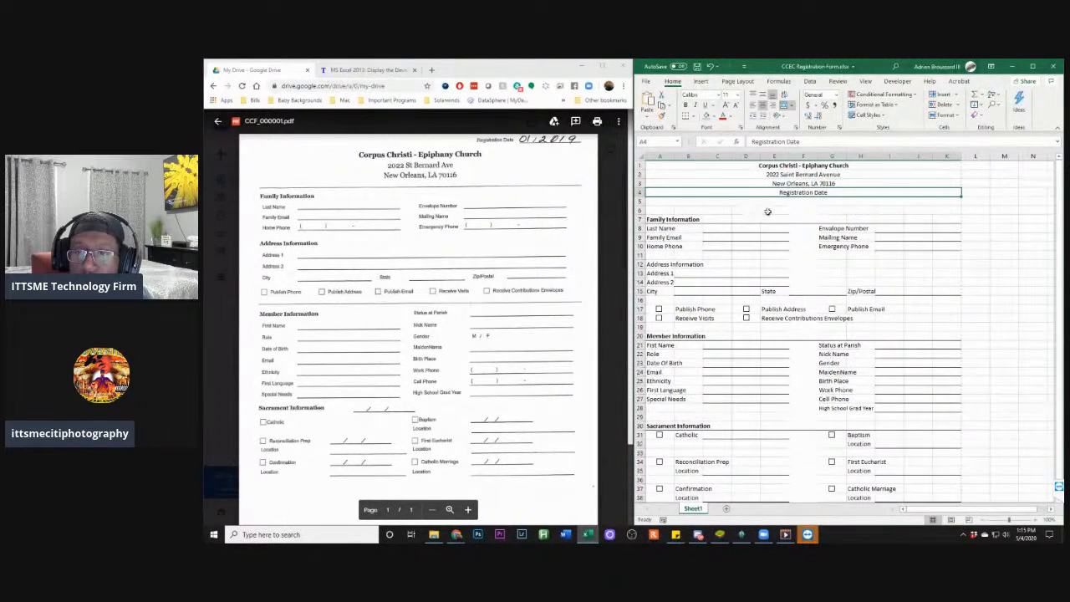
{"action": "left_click", "coordinate": [800, 155]}
{"action": "left_click", "coordinate": [692, 116]}
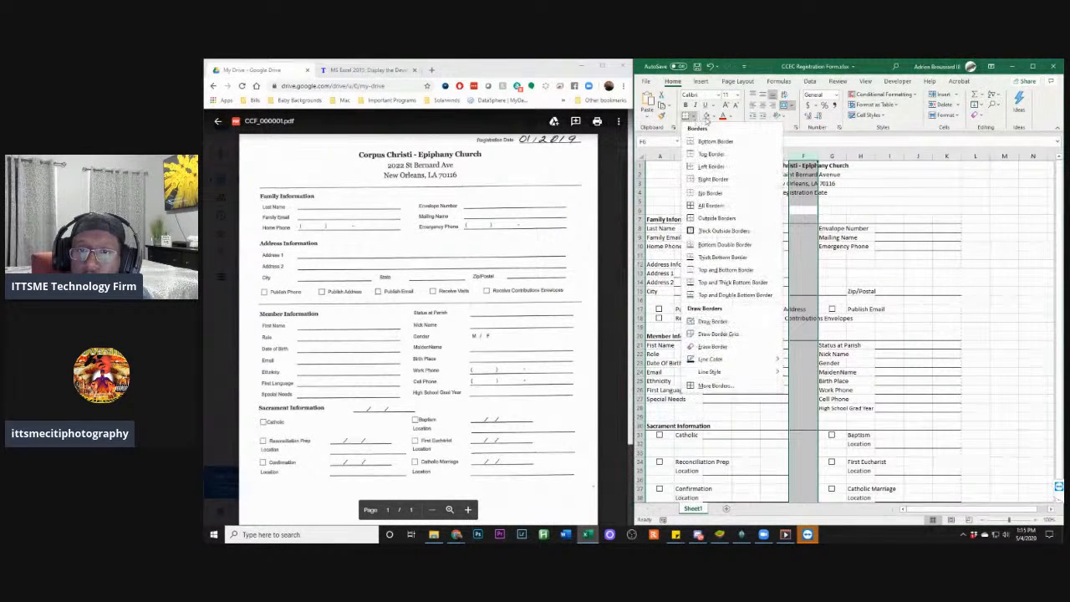
{"action": "left_click", "coordinate": [713, 116]}
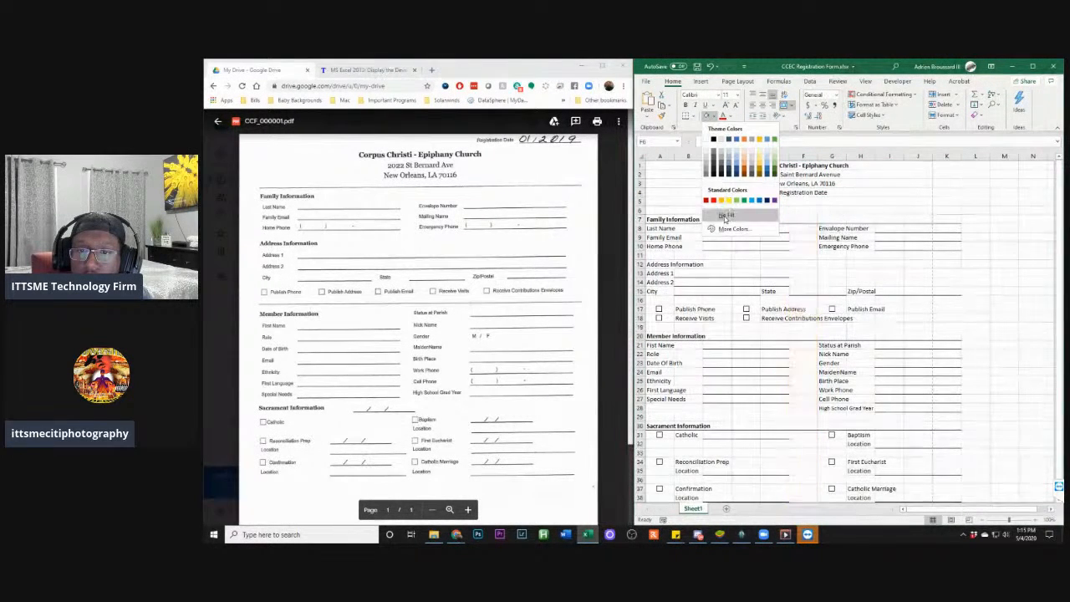
{"action": "left_click", "coordinate": [725, 216]}
{"action": "left_click", "coordinate": [861, 209]}
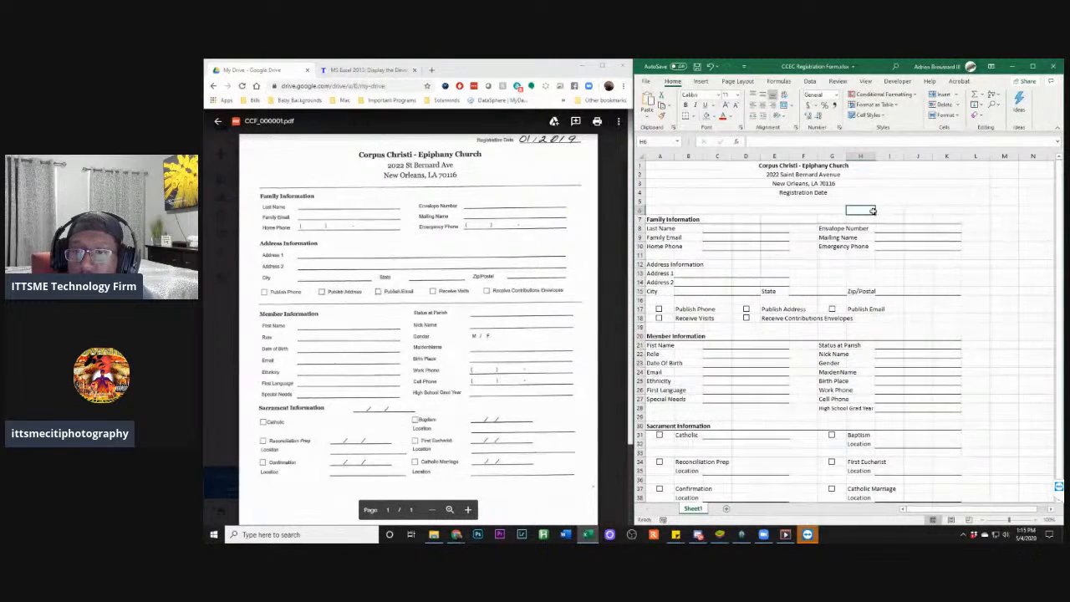
Look over the form down to the Sacrament Information section and save the workbook
{"action": "scroll", "coordinate": [896, 236], "scroll_direction": "down", "scroll_amount": 1}
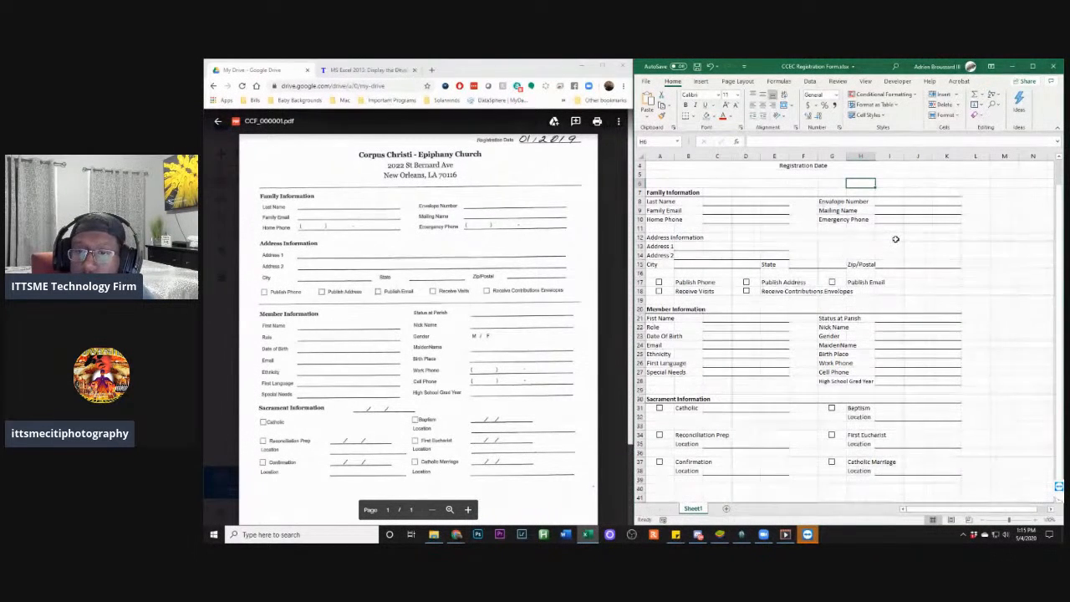
{"action": "scroll", "coordinate": [902, 242], "scroll_direction": "down", "scroll_amount": 1}
{"action": "scroll", "coordinate": [902, 241], "scroll_direction": "down", "scroll_amount": 1}
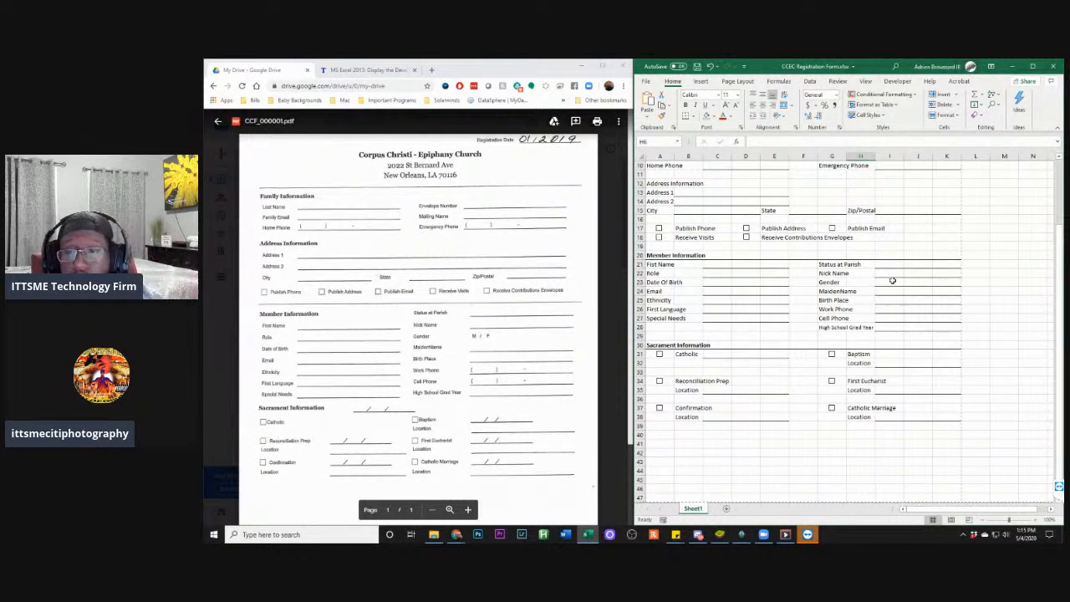
{"action": "scroll", "coordinate": [891, 284], "scroll_direction": "up", "scroll_amount": 3}
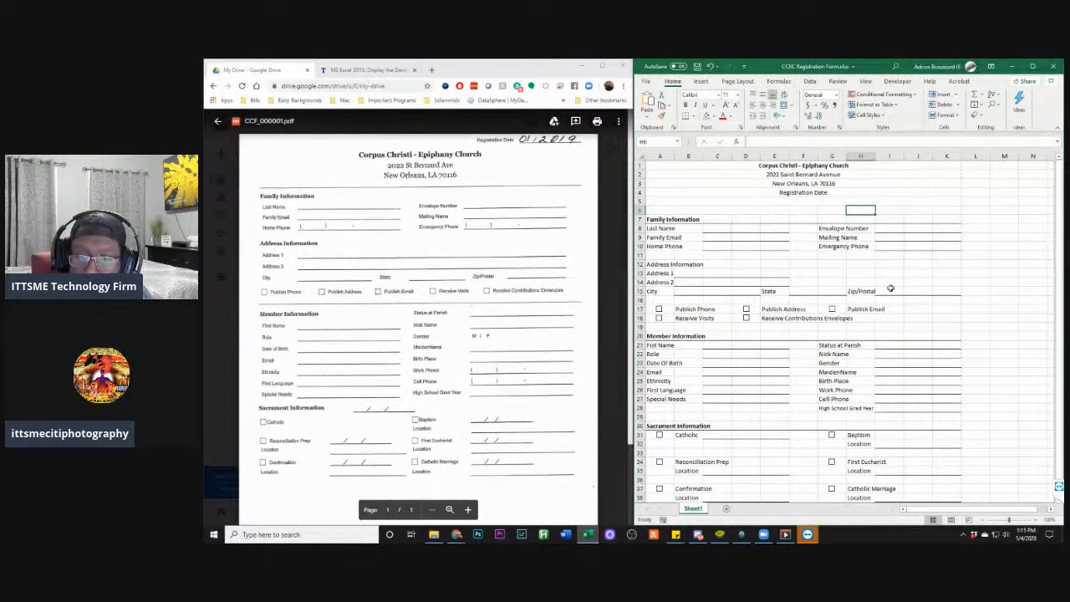
{"action": "scroll", "coordinate": [891, 286], "scroll_direction": "down", "scroll_amount": 2}
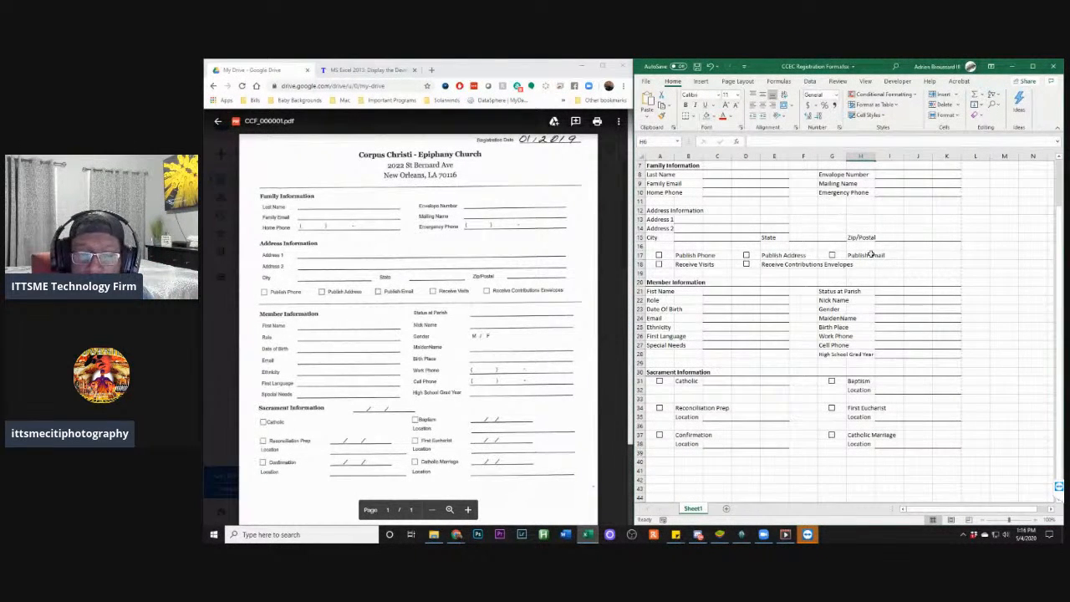
{"action": "left_click", "coordinate": [648, 82]}
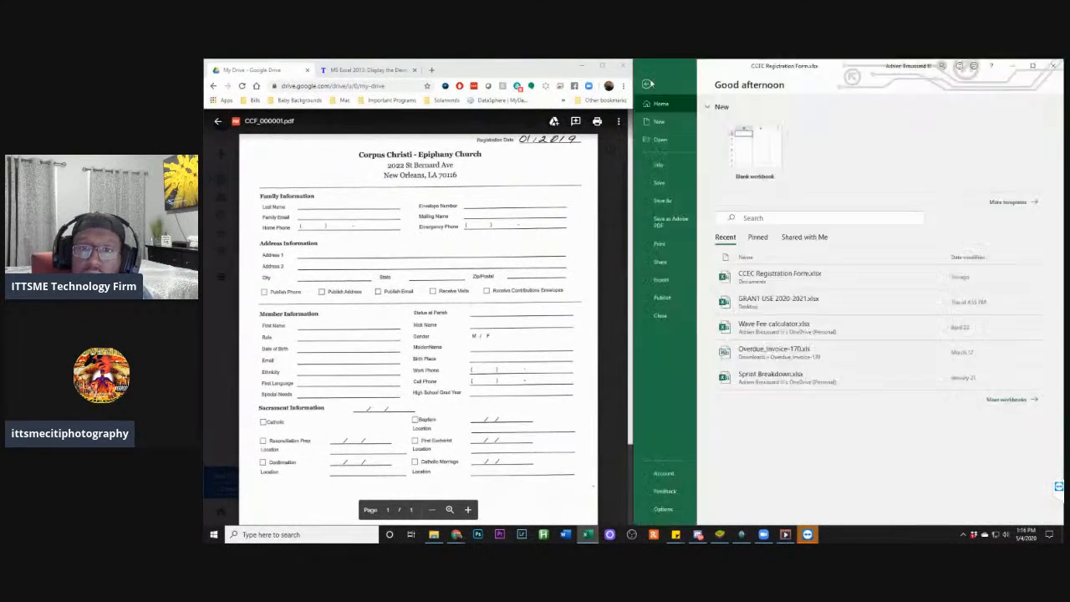
{"action": "left_click", "coordinate": [668, 184]}
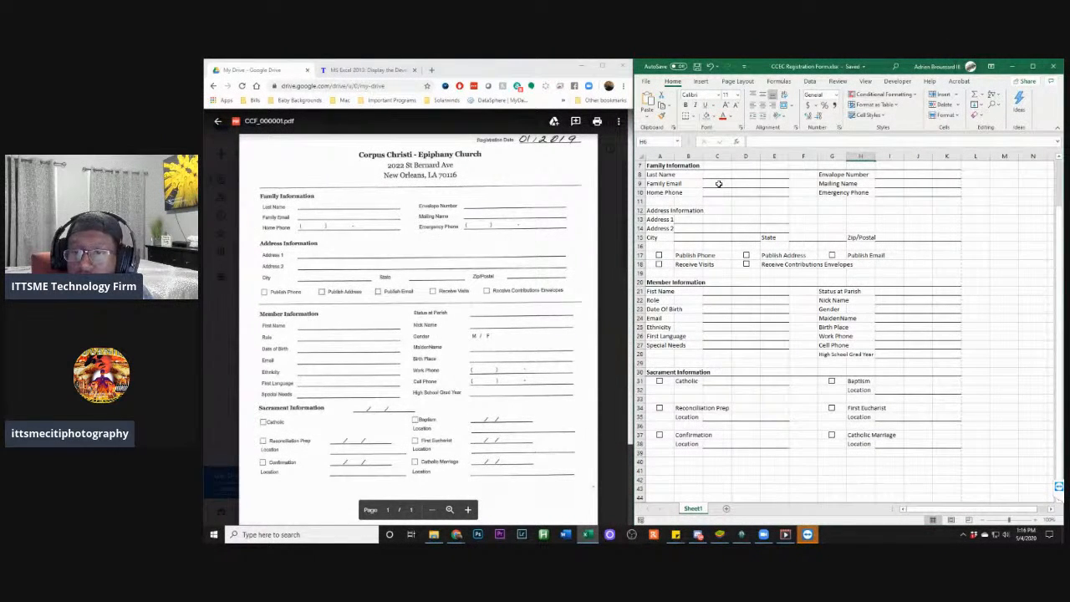
Check the form's page layout in the print preview and return to the worksheet
{"action": "left_click", "coordinate": [645, 81]}
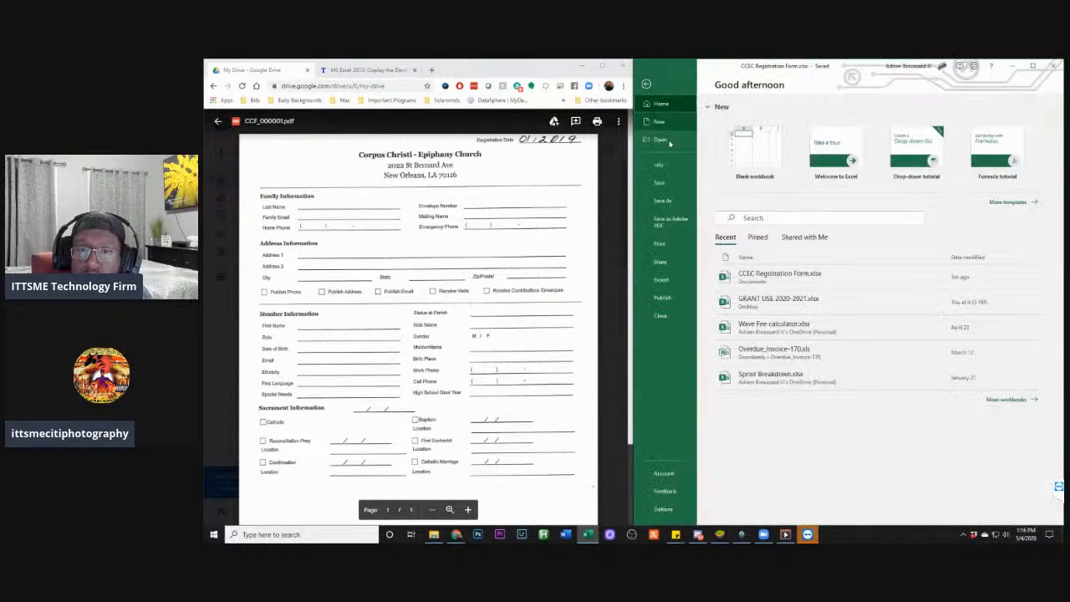
{"action": "left_click", "coordinate": [671, 244]}
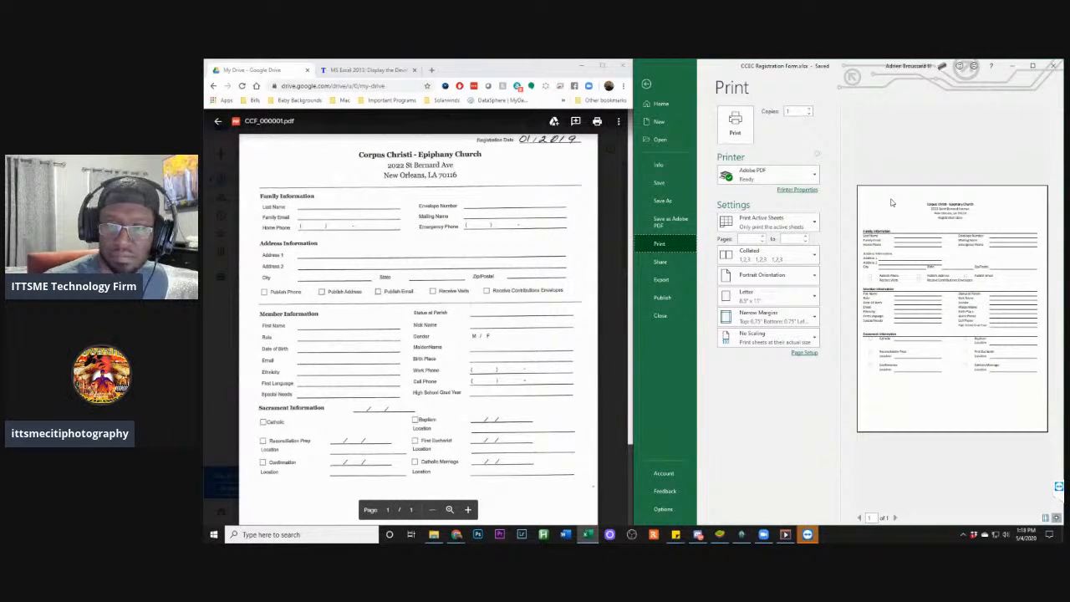
{"action": "left_click", "coordinate": [646, 84]}
Begin an agreement statement in cell A41 with "I agree that all information submitted"
{"action": "scroll", "coordinate": [770, 302], "scroll_direction": "down", "scroll_amount": 5}
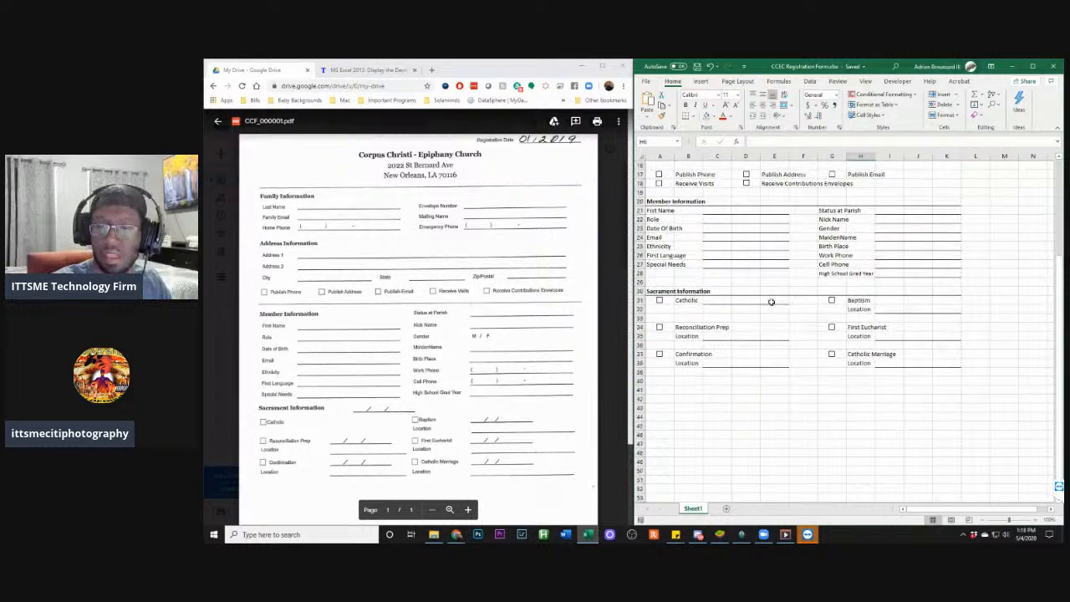
{"action": "left_click", "coordinate": [685, 388]}
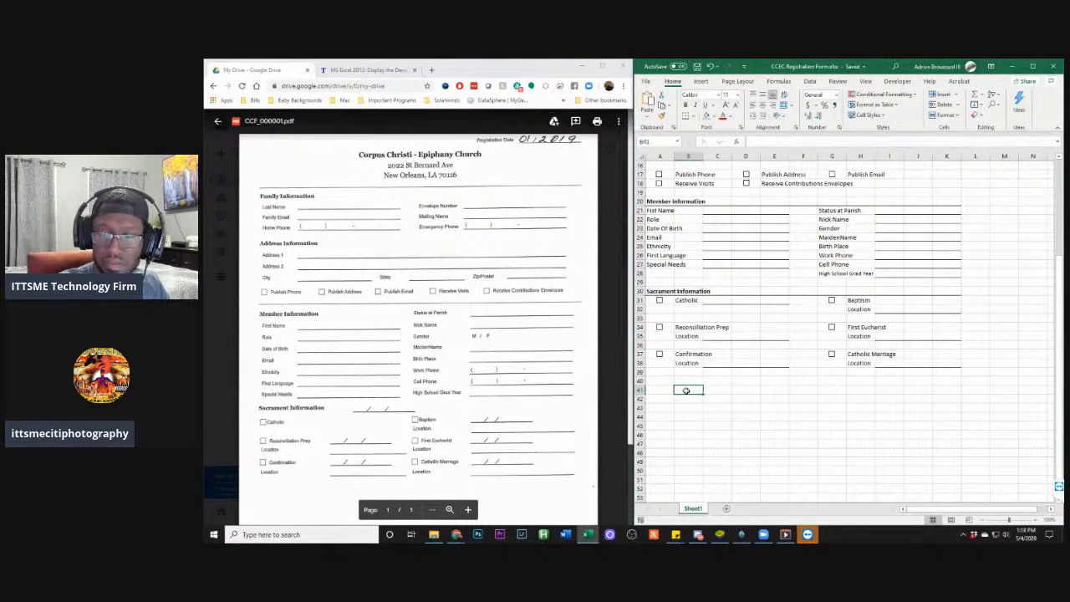
{"action": "left_click", "coordinate": [667, 390]}
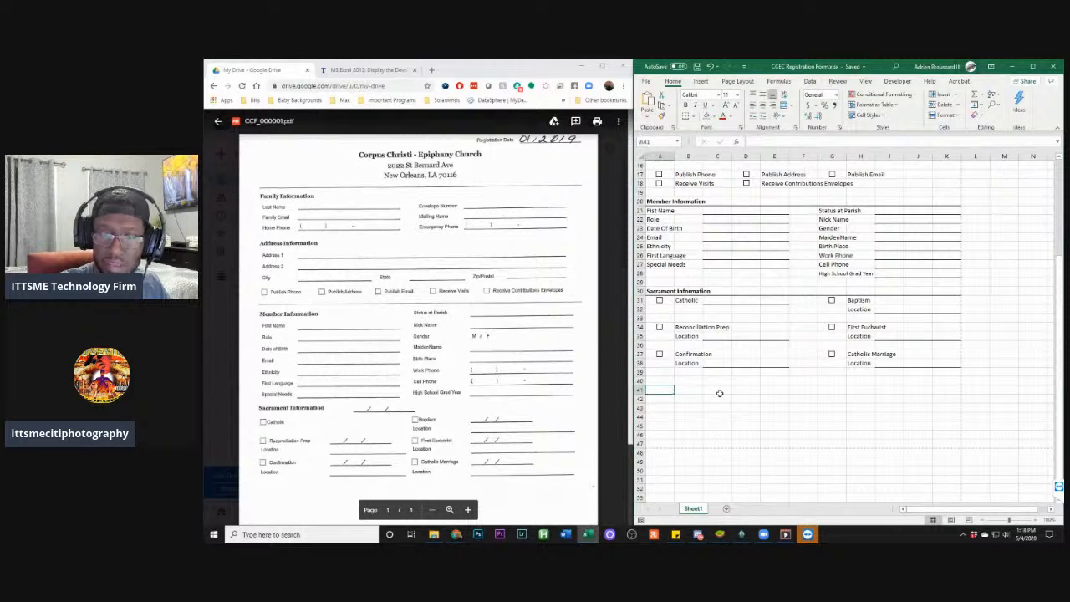
{"action": "type", "text": "I a"}
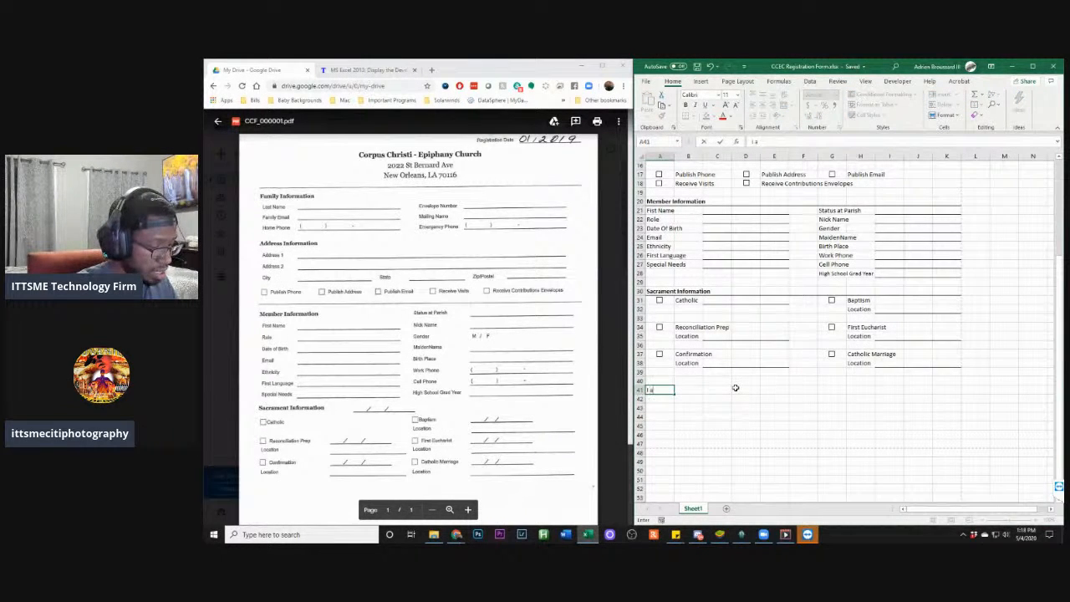
{"action": "type", "text": "gree that all information submitted"}
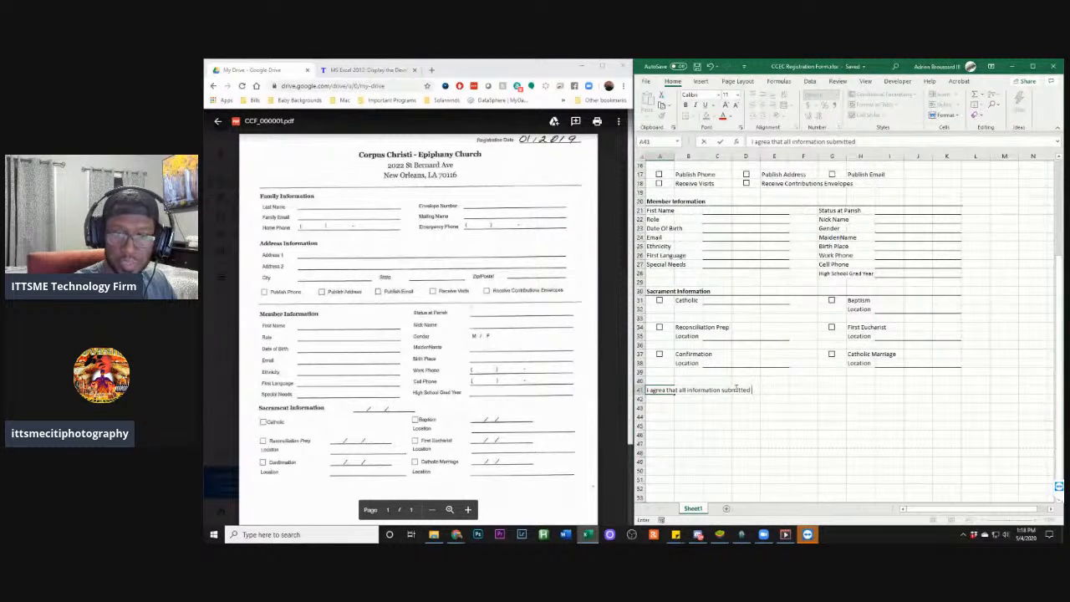
Try to correct the spelling of "agree" in the A41 statement
{"action": "left_click", "coordinate": [664, 389]}
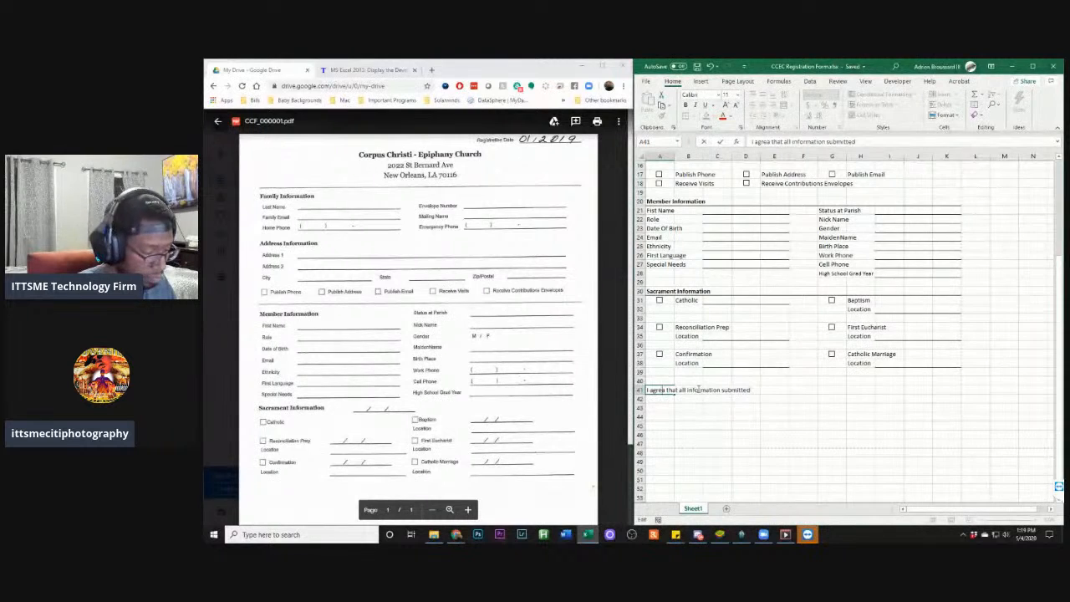
{"action": "type", "text": "d"}
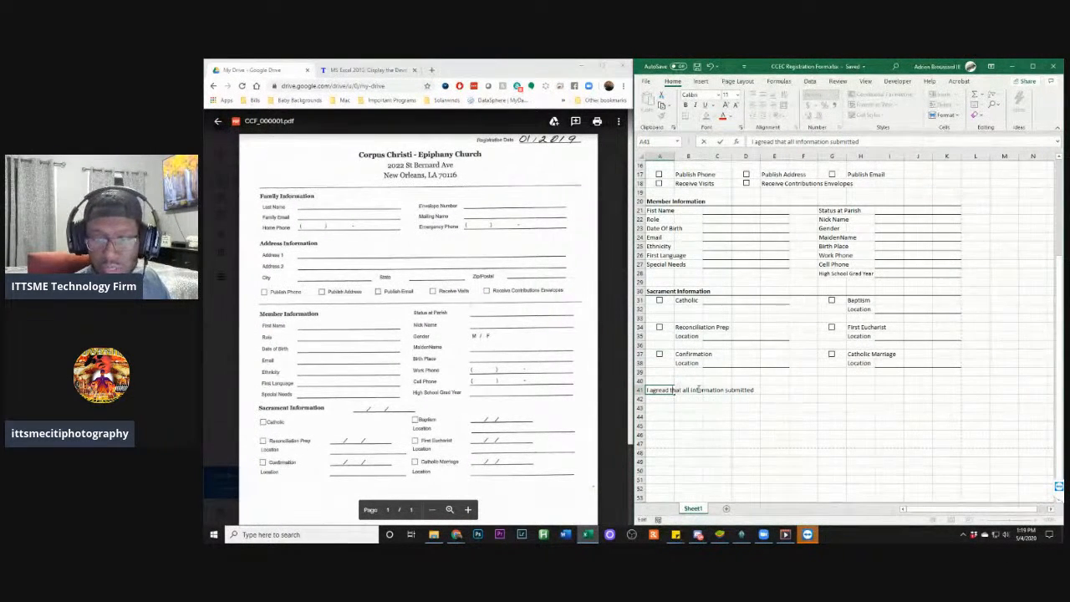
{"action": "key", "text": "BackSpace"}
{"action": "key", "text": "BackSpace"}
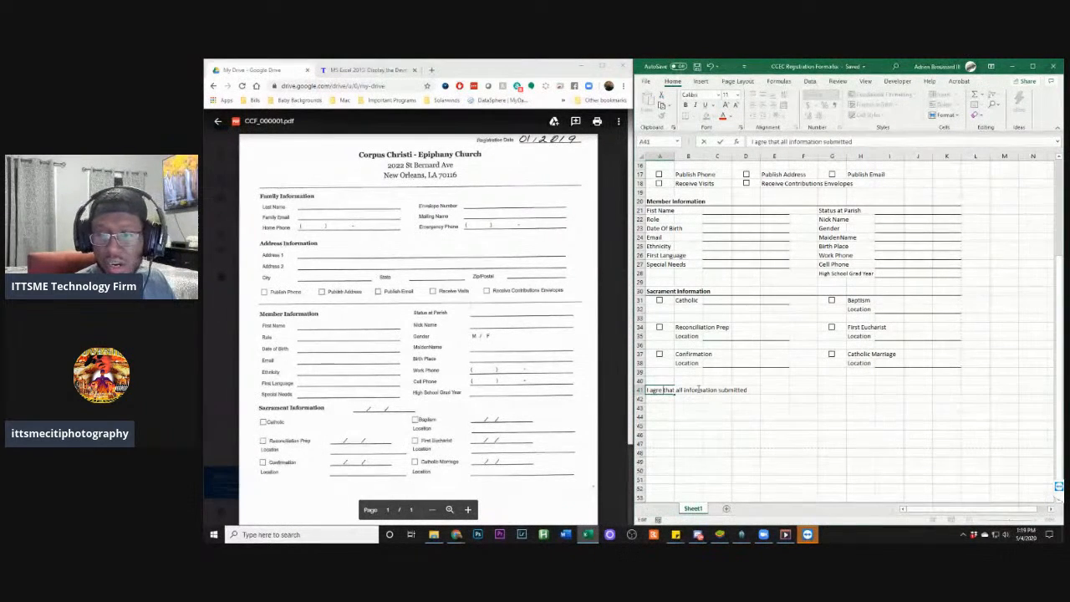
{"action": "type", "text": "e"}
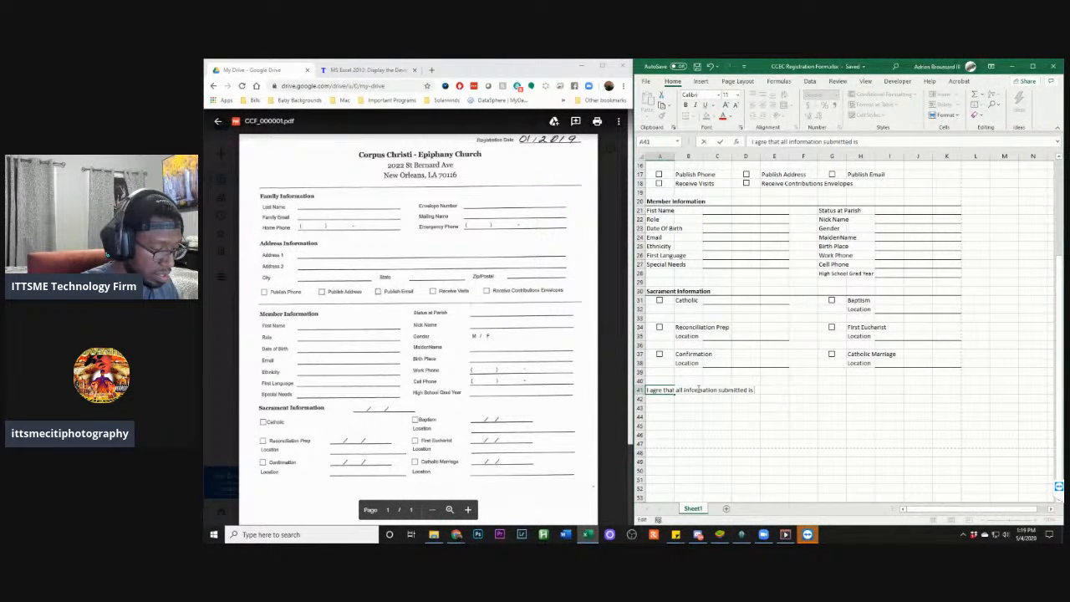
Complete the A41 statement with "is accurate to the best of my knowedge."
{"action": "type", "text": "accurat"}
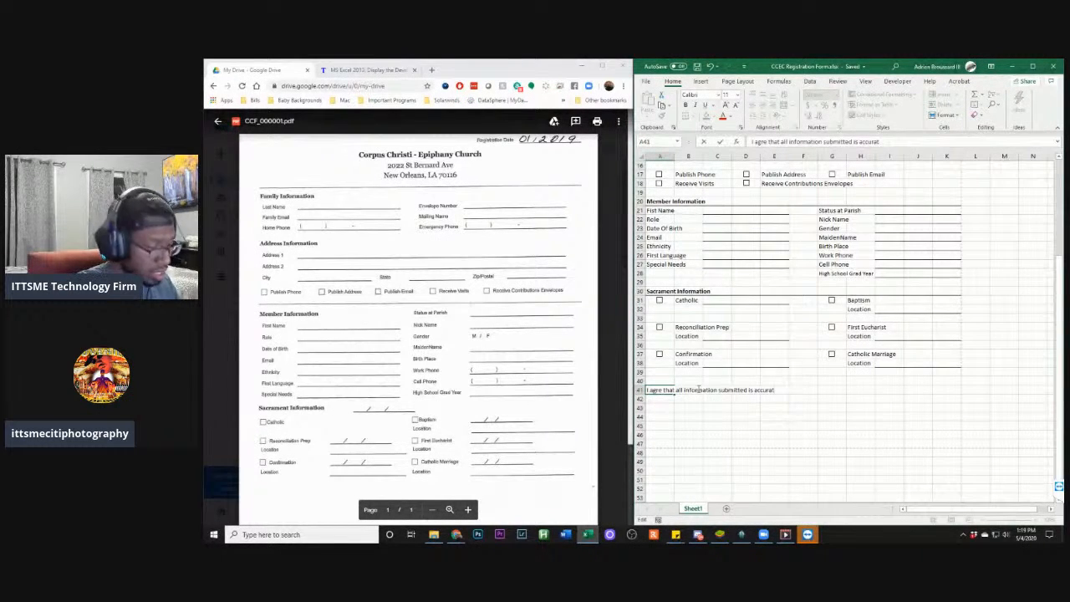
{"action": "type", "text": "e to the best."}
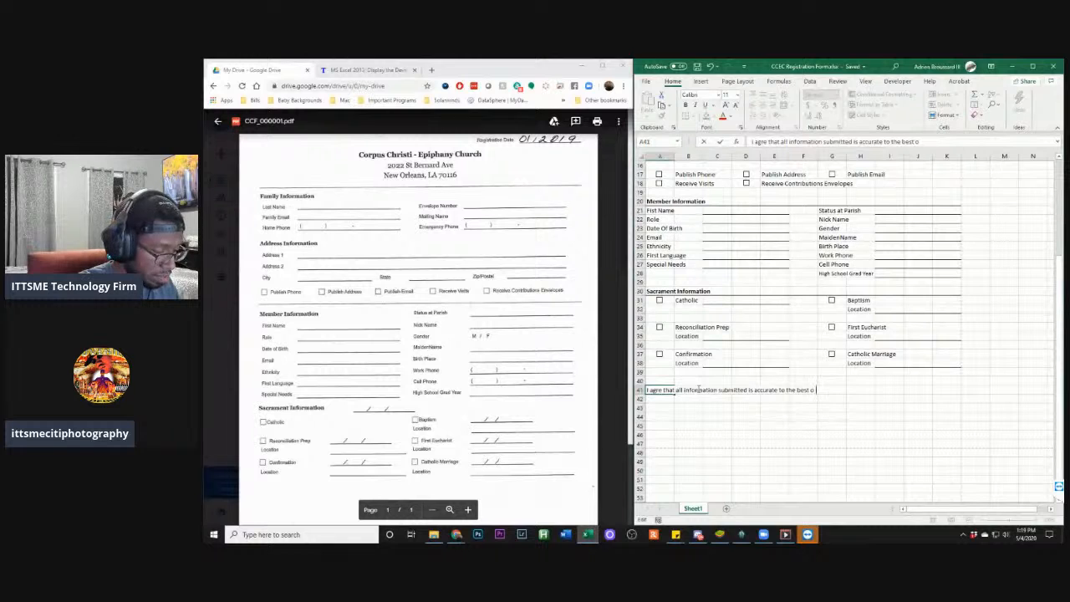
{"action": "type", "text": "knowledg"}
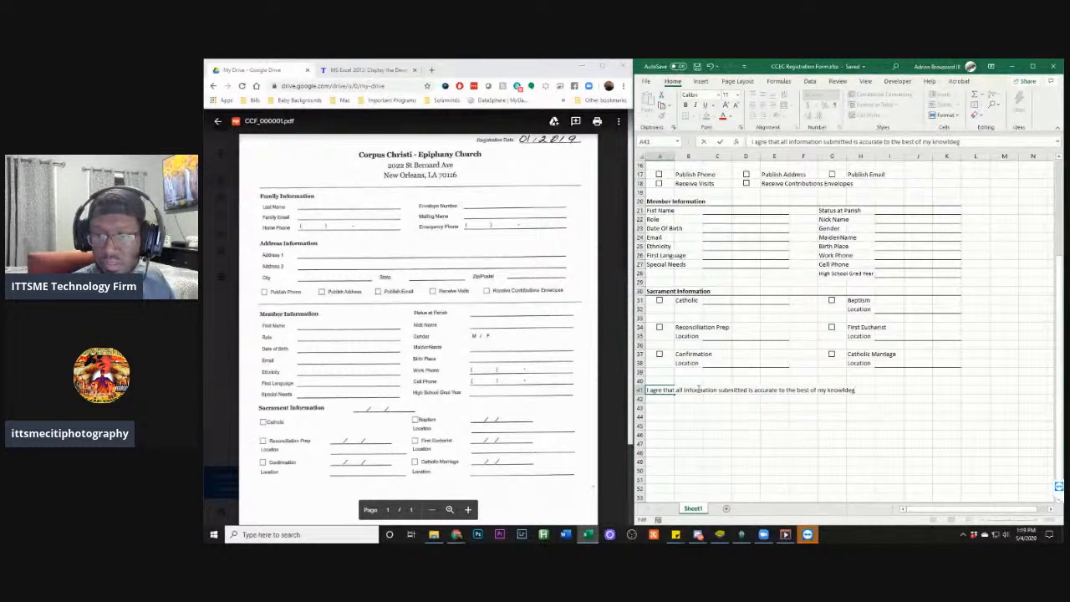
{"action": "key", "text": "BackSpace"}
{"action": "key", "text": "BackSpace"}
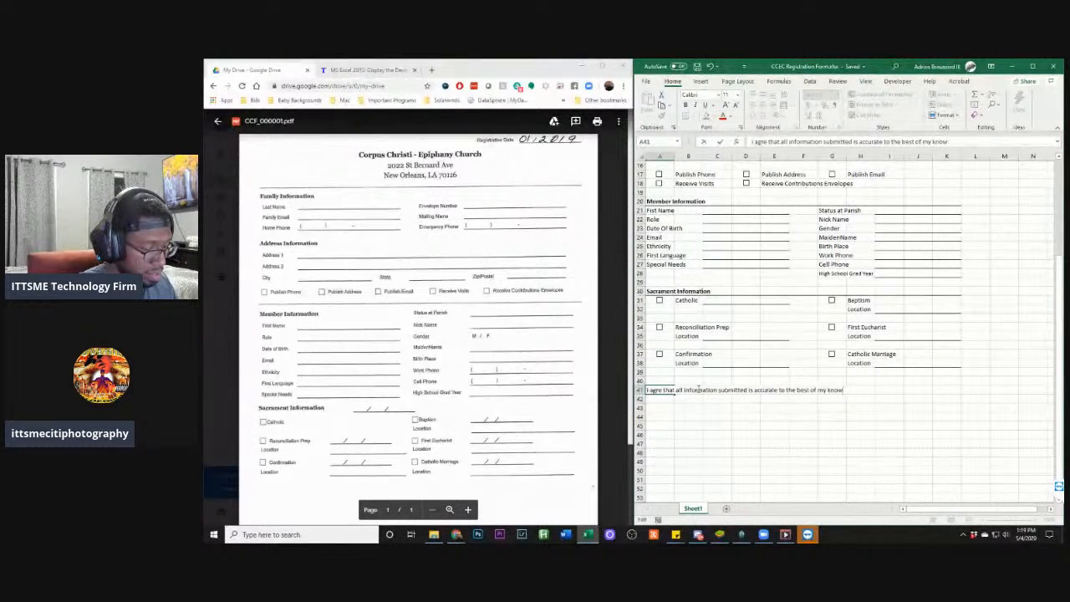
{"action": "type", "text": "dge"}
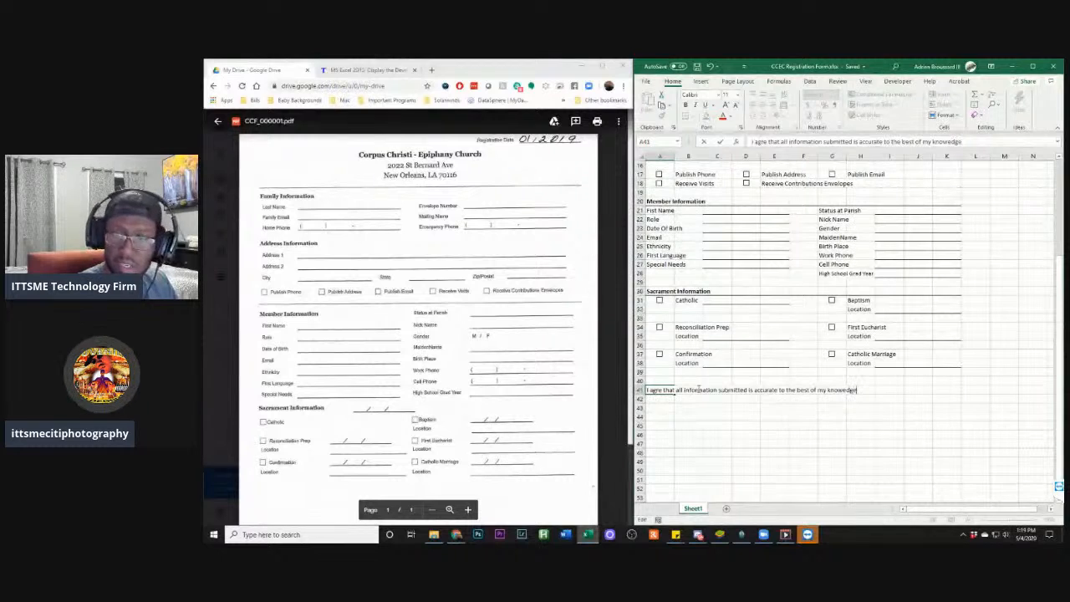
{"action": "type", "text": "."}
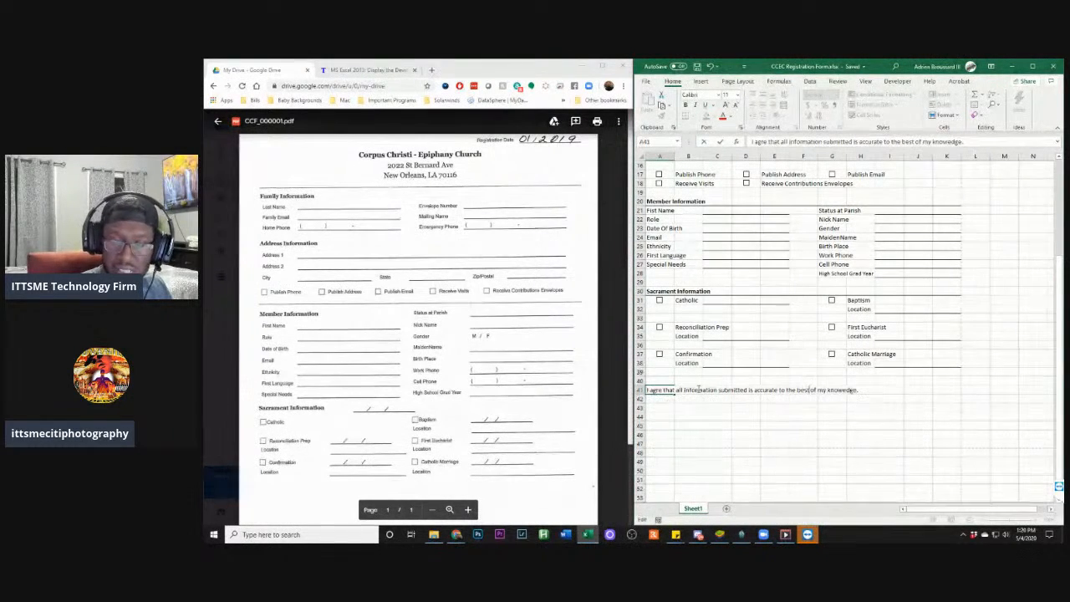
Correct the misspelled second word of the A41 statement to "agree"
{"action": "left_click", "coordinate": [656, 399]}
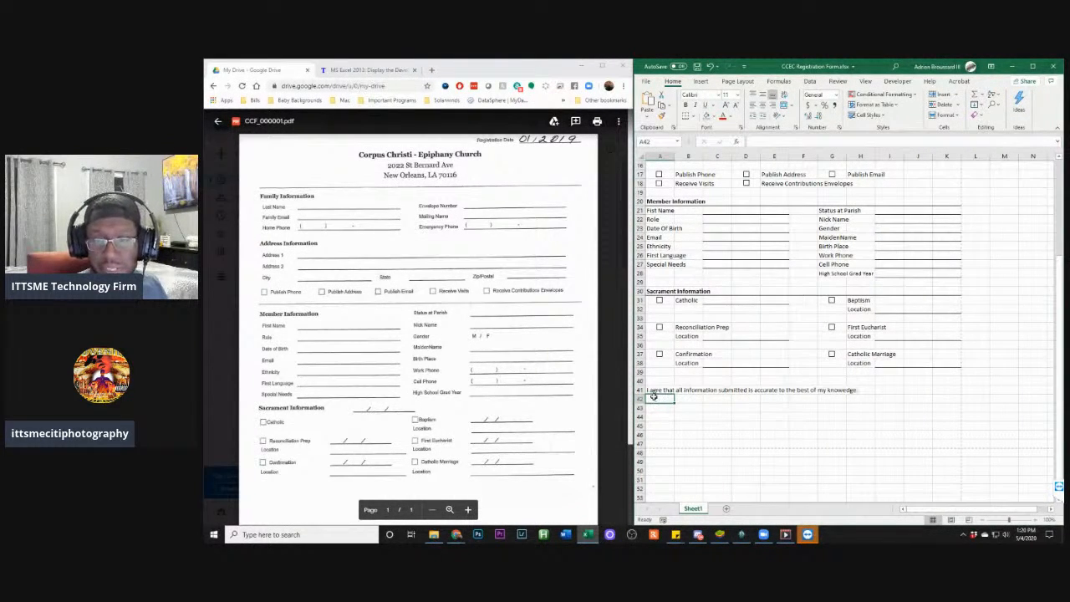
{"action": "left_click", "coordinate": [659, 392]}
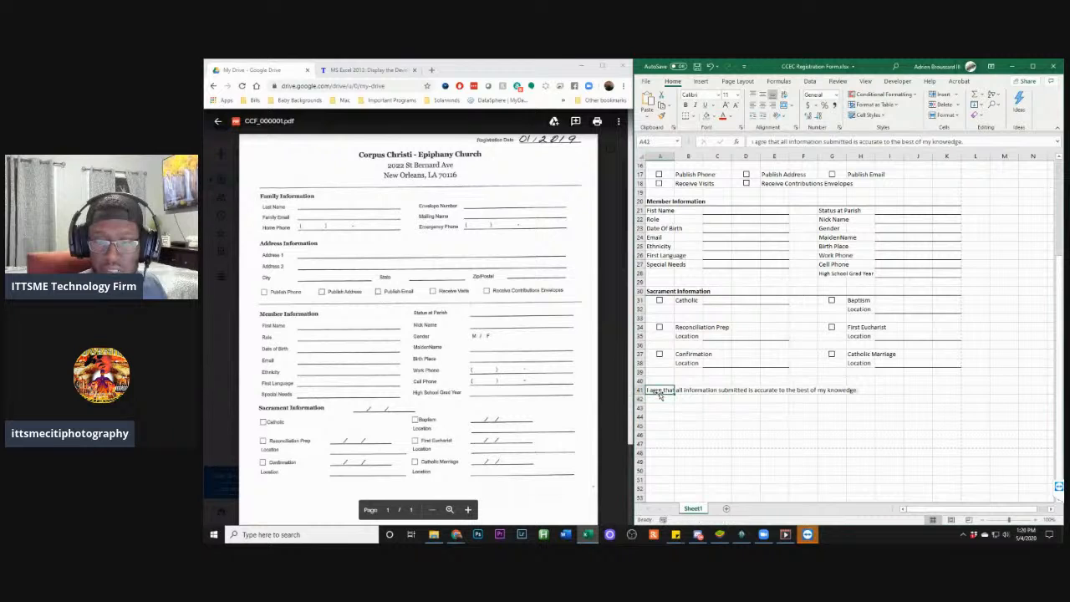
{"action": "double_click", "coordinate": [658, 393]}
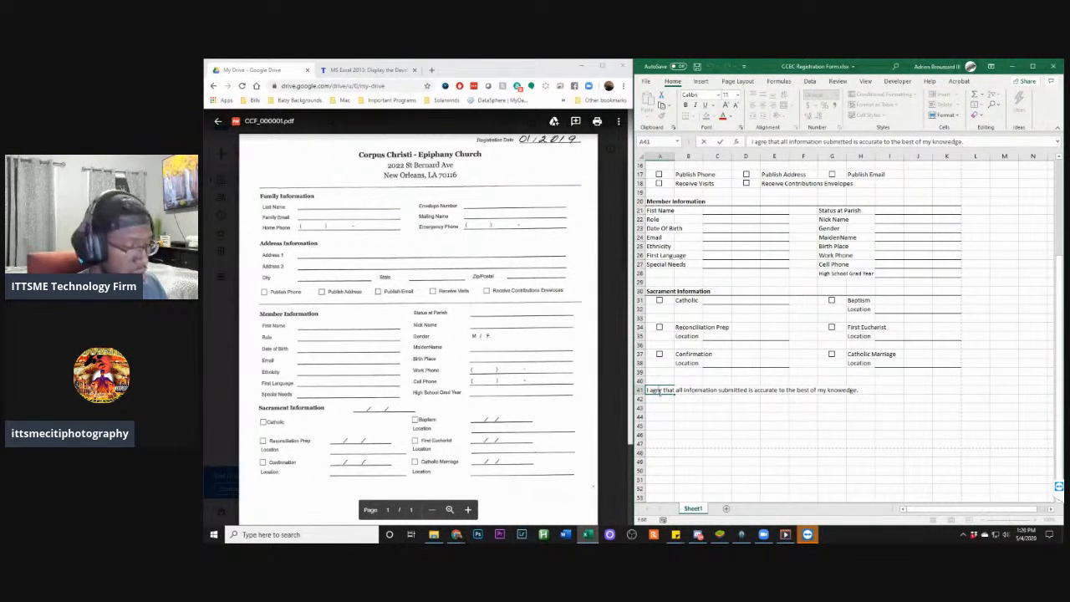
{"action": "left_click", "coordinate": [669, 399]}
{"action": "left_click", "coordinate": [665, 391]}
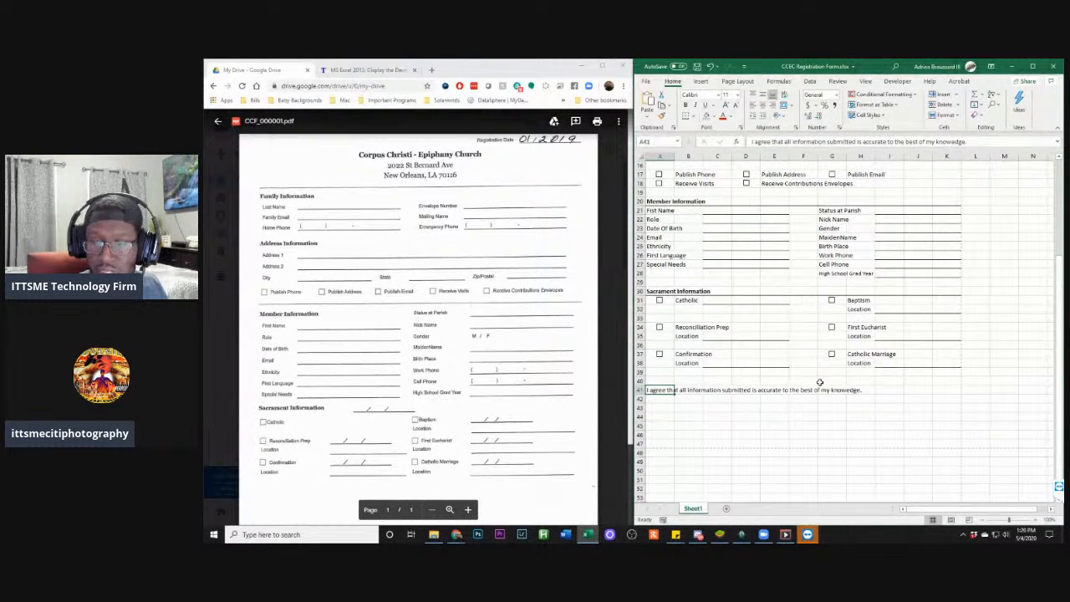
Merge and center the agreement statement across A41:K41
{"action": "left_click", "coordinate": [665, 402]}
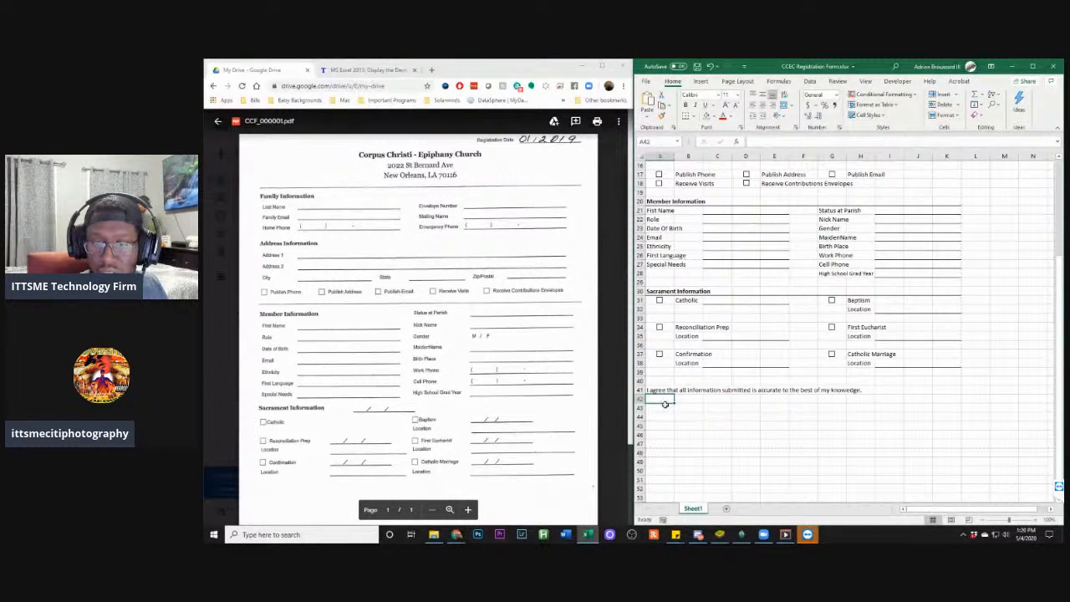
{"action": "left_click", "coordinate": [667, 407]}
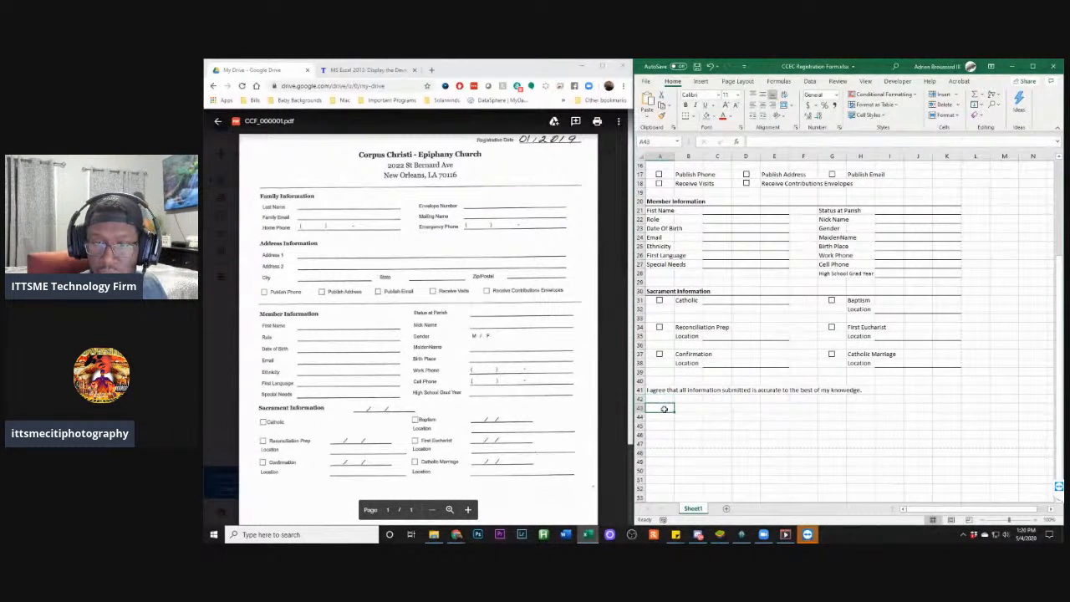
{"action": "left_click_drag", "start_coordinate": [669, 408], "coordinate": [689, 408]}
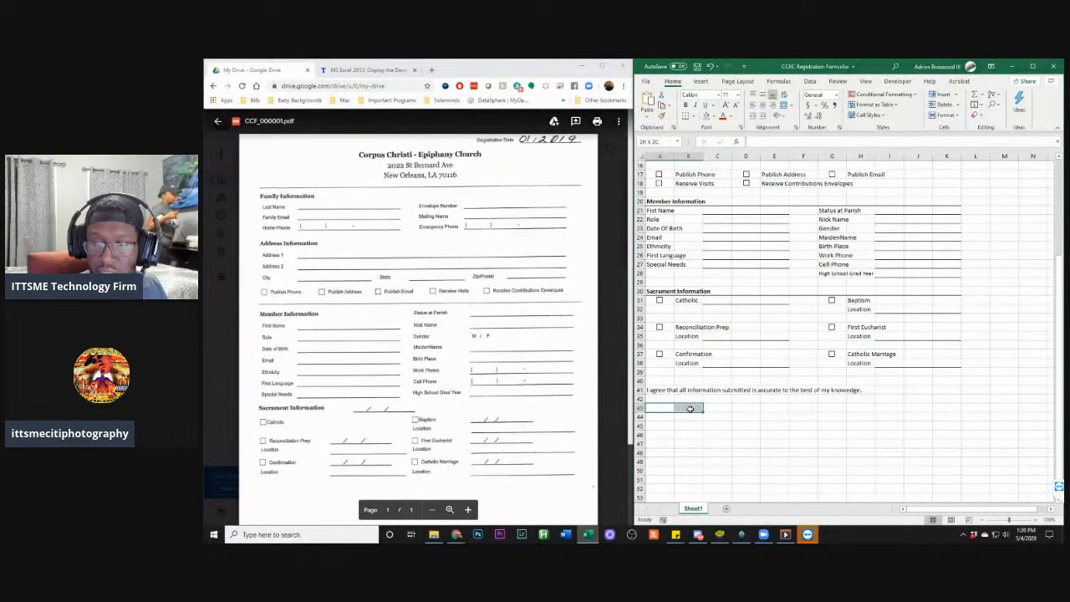
{"action": "left_click_drag", "start_coordinate": [652, 393], "coordinate": [933, 389]}
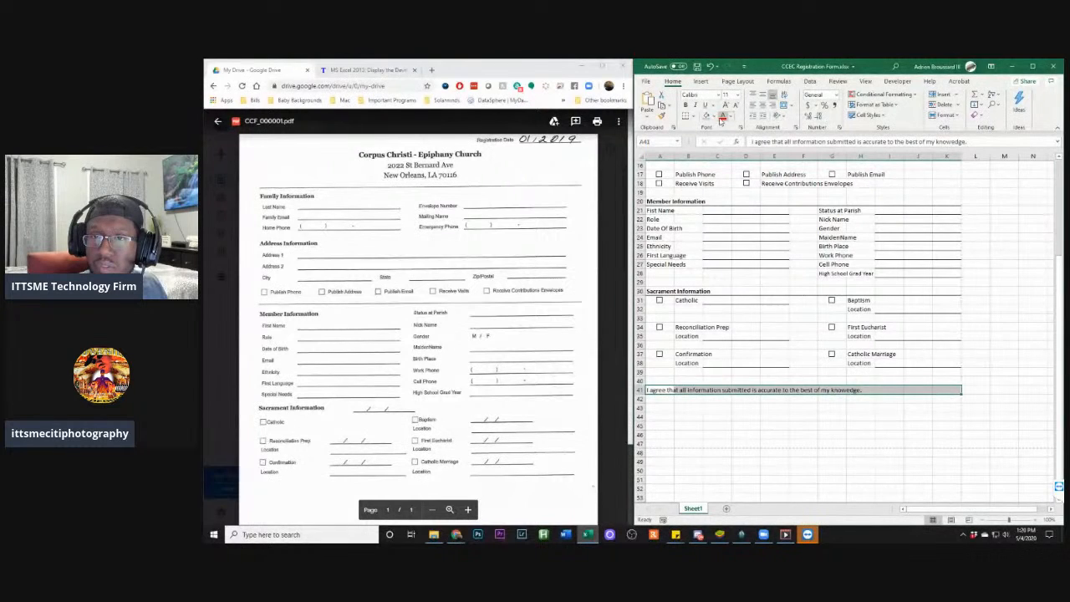
{"action": "left_click", "coordinate": [783, 105]}
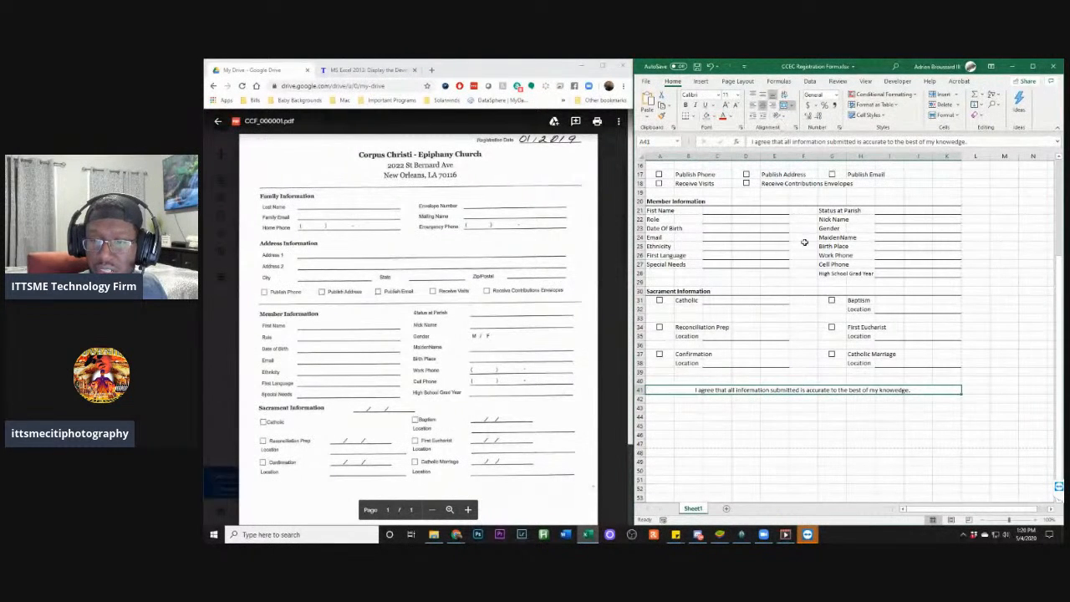
{"action": "left_click_drag", "start_coordinate": [672, 399], "coordinate": [937, 408]}
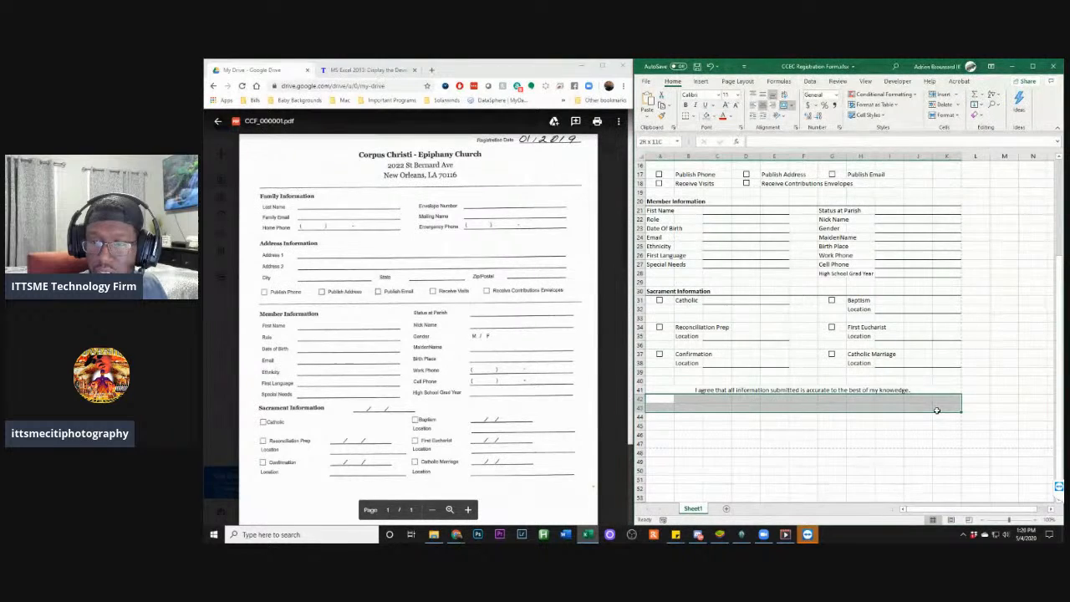
{"action": "left_click", "coordinate": [783, 107]}
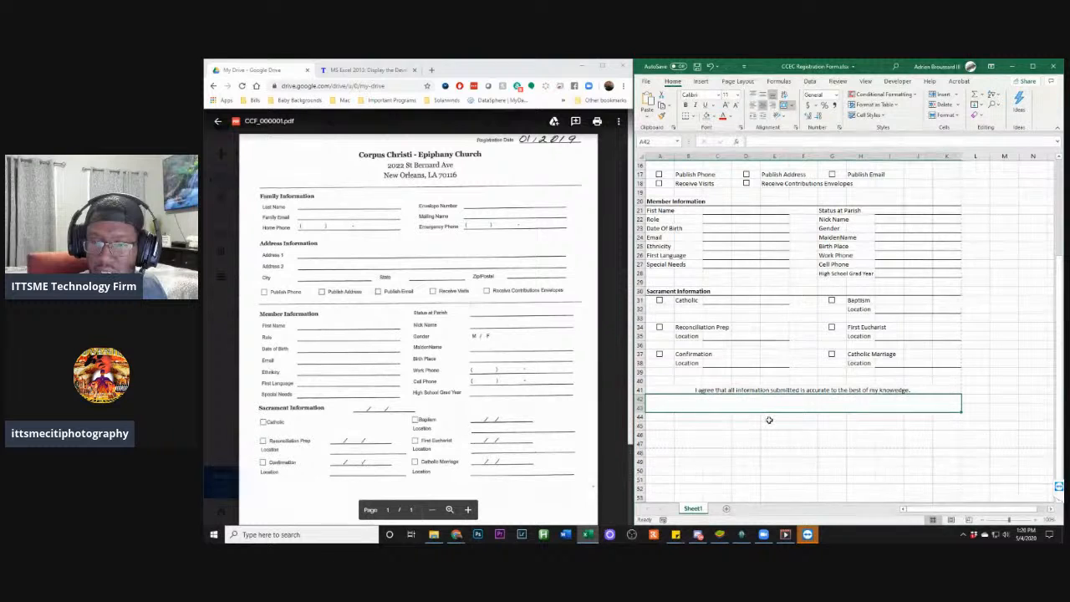
{"action": "left_click", "coordinate": [783, 107]}
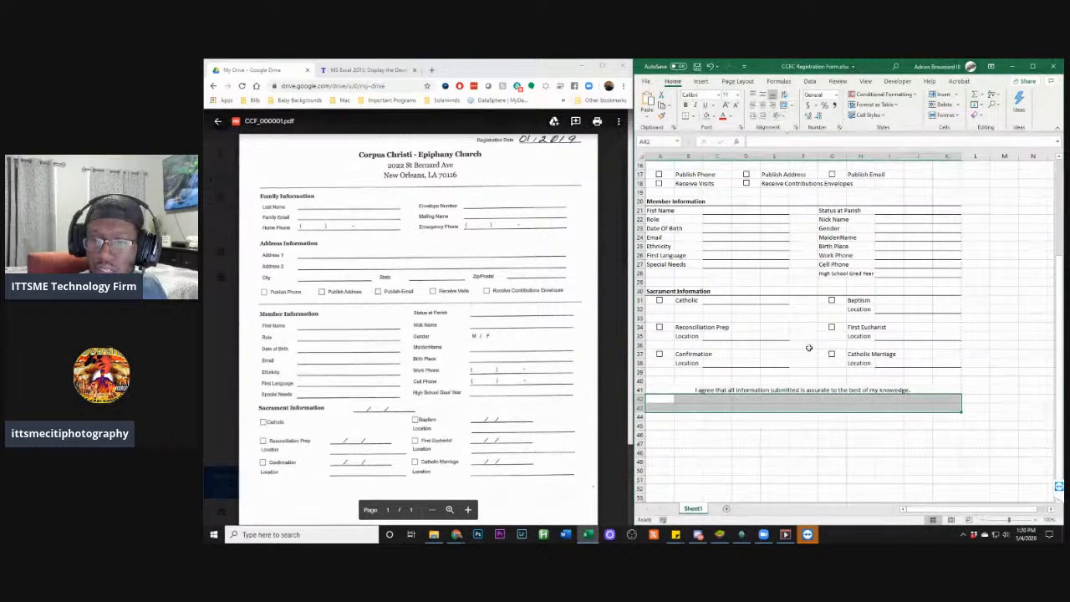
{"action": "left_click", "coordinate": [792, 433]}
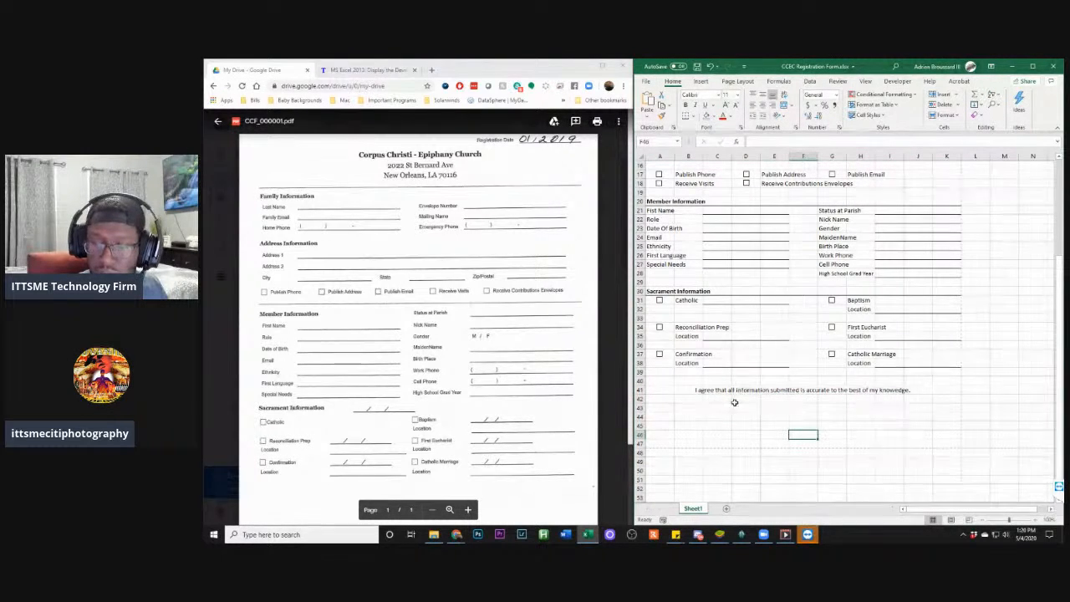
Merge and center A42:K42 below the agreement statement and enter "Signature" in it
{"action": "left_click", "coordinate": [670, 397]}
{"action": "left_click_drag", "start_coordinate": [669, 397], "coordinate": [953, 400]}
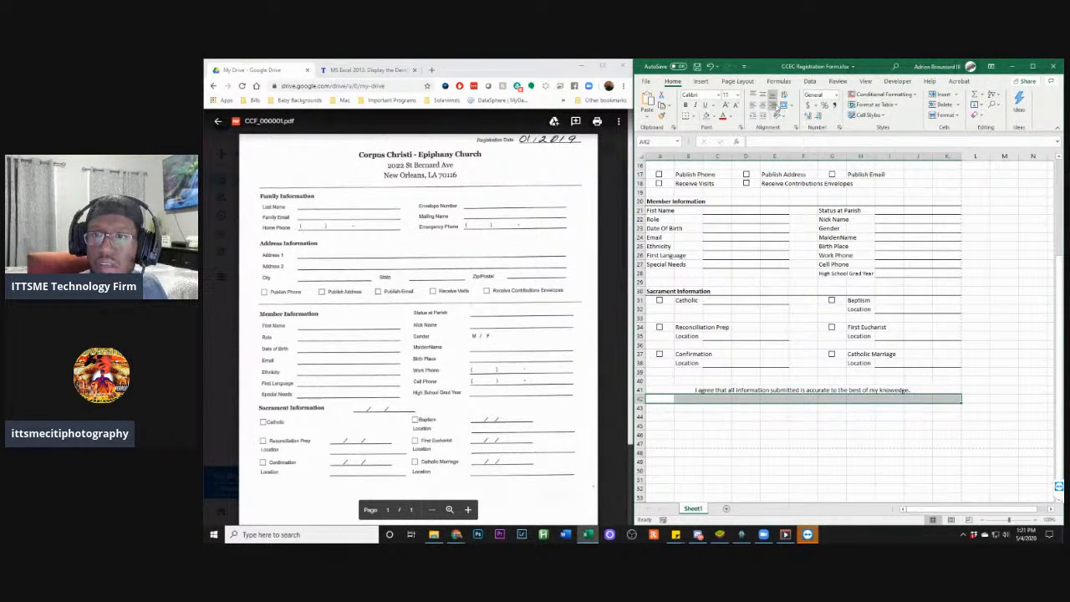
{"action": "left_click", "coordinate": [783, 105]}
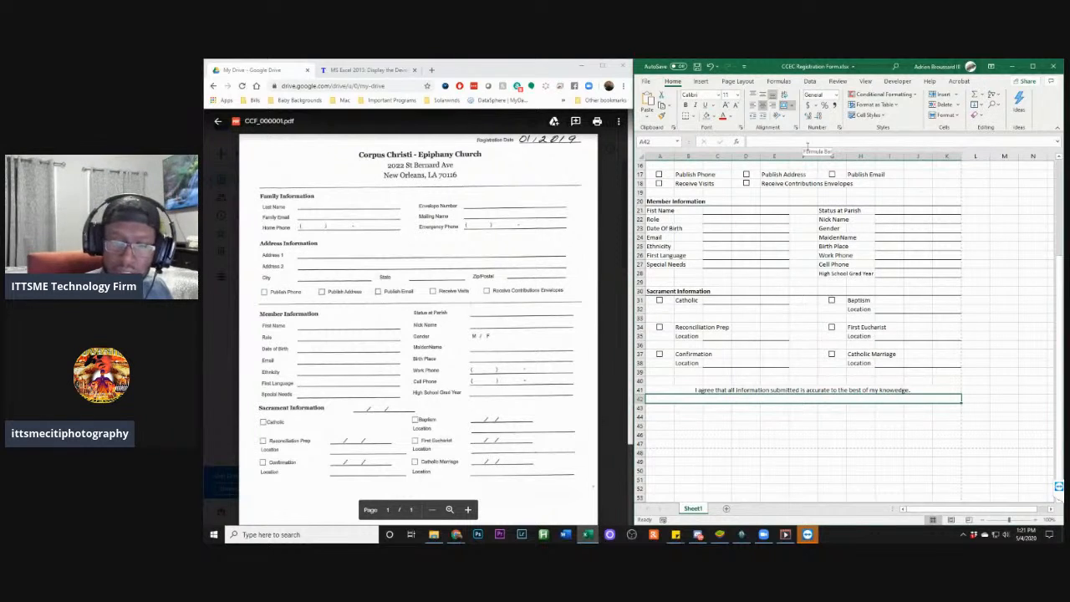
{"action": "double_click", "coordinate": [767, 400]}
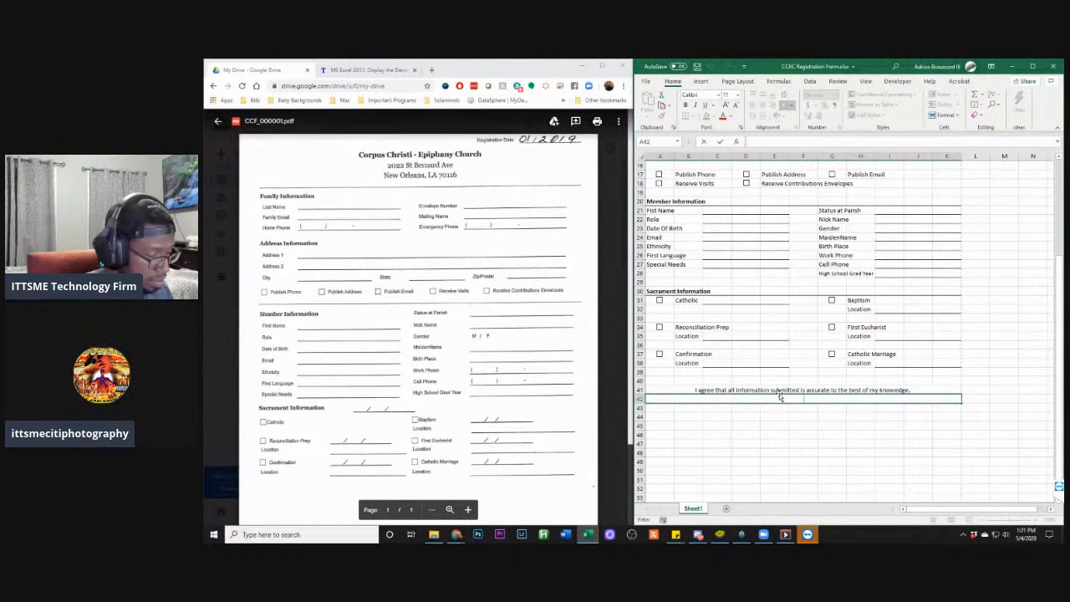
{"action": "type", "text": "Signature"}
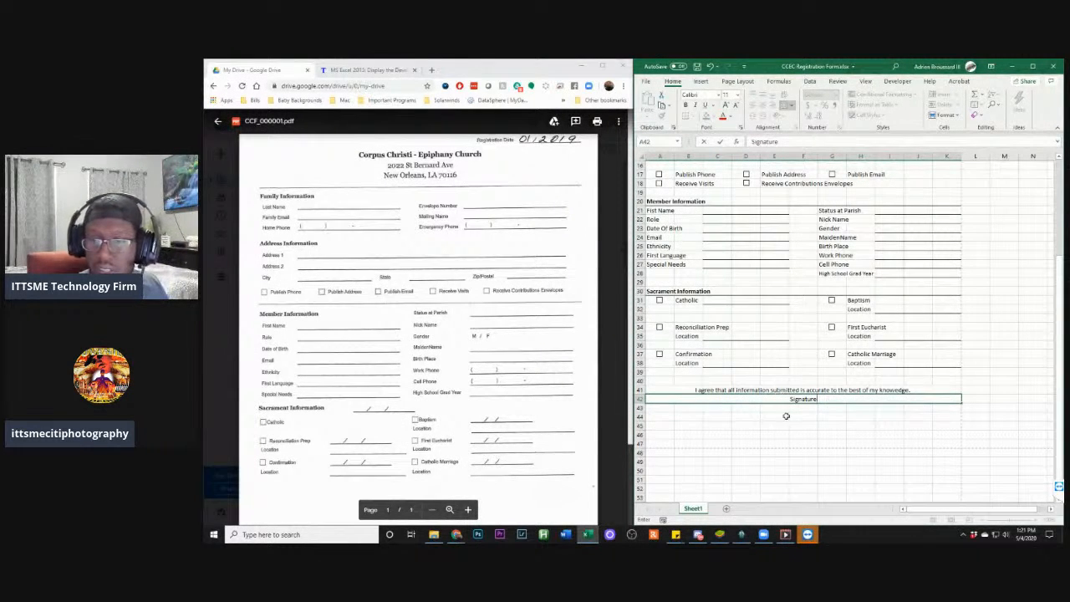
{"action": "left_click", "coordinate": [777, 416]}
{"action": "left_click_drag", "start_coordinate": [660, 416], "coordinate": [943, 417]}
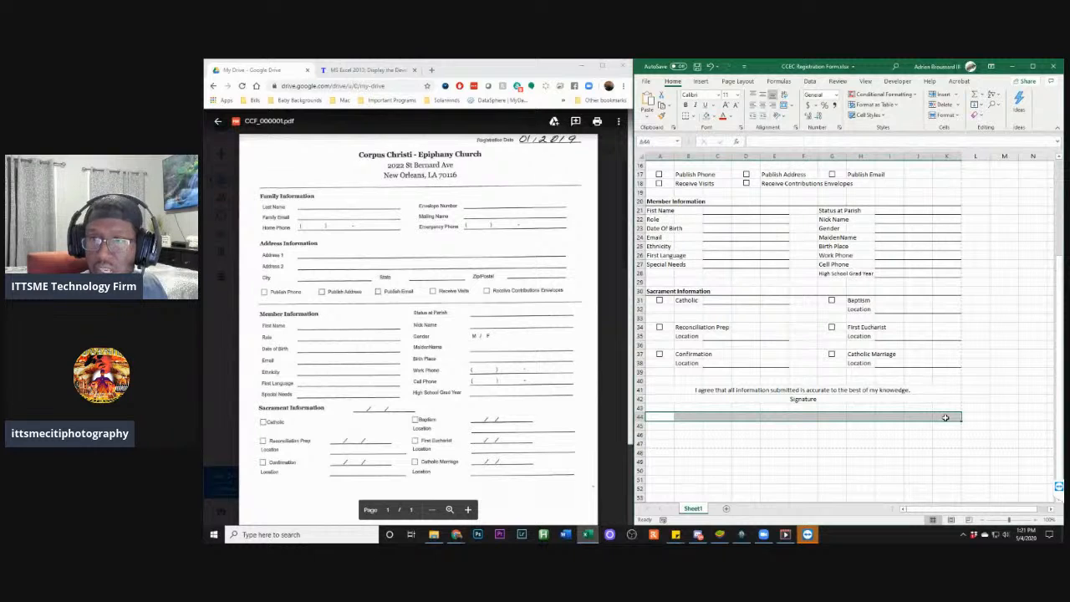
{"action": "left_click", "coordinate": [783, 106]}
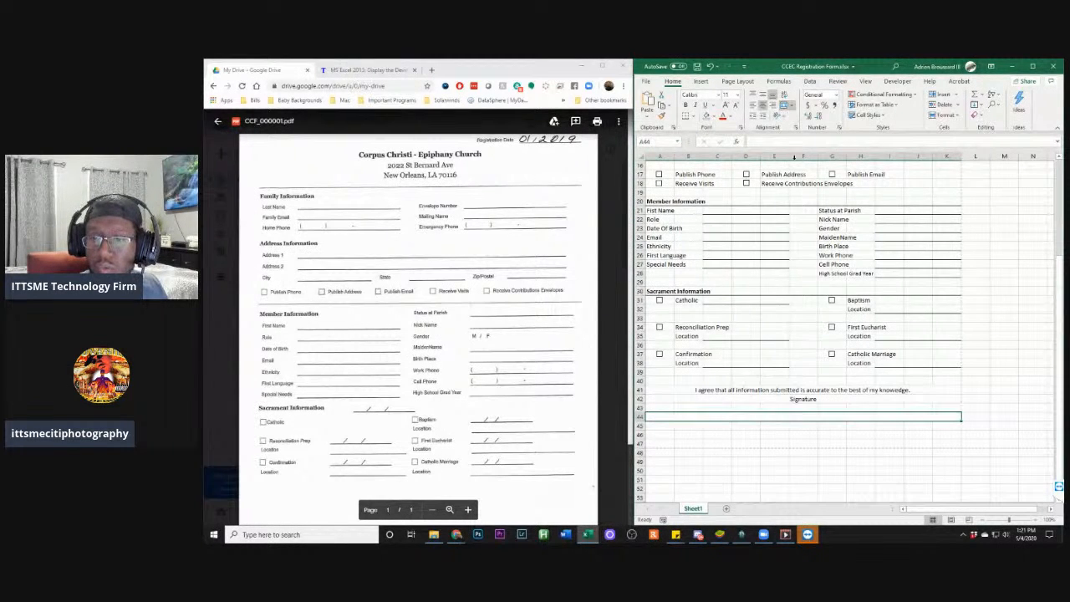
{"action": "double_click", "coordinate": [796, 416]}
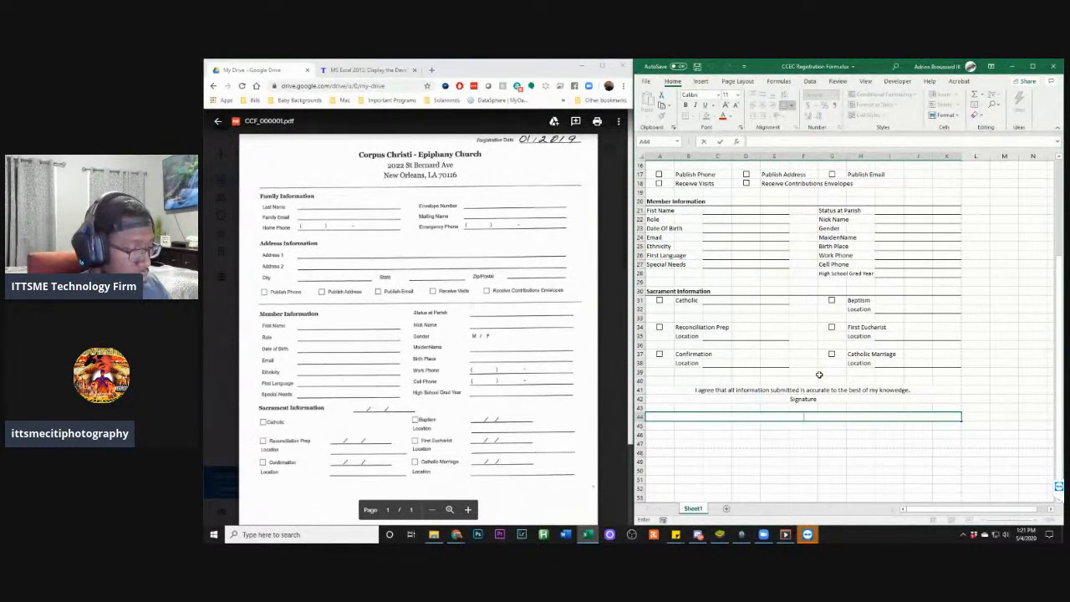
{"action": "key", "text": "Escape"}
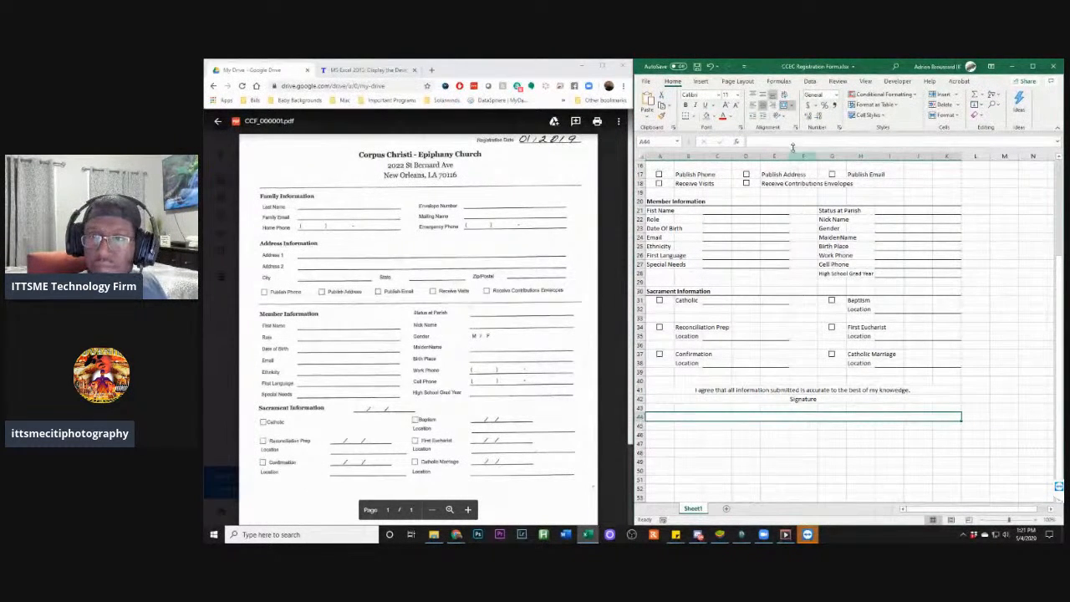
{"action": "left_click", "coordinate": [783, 107]}
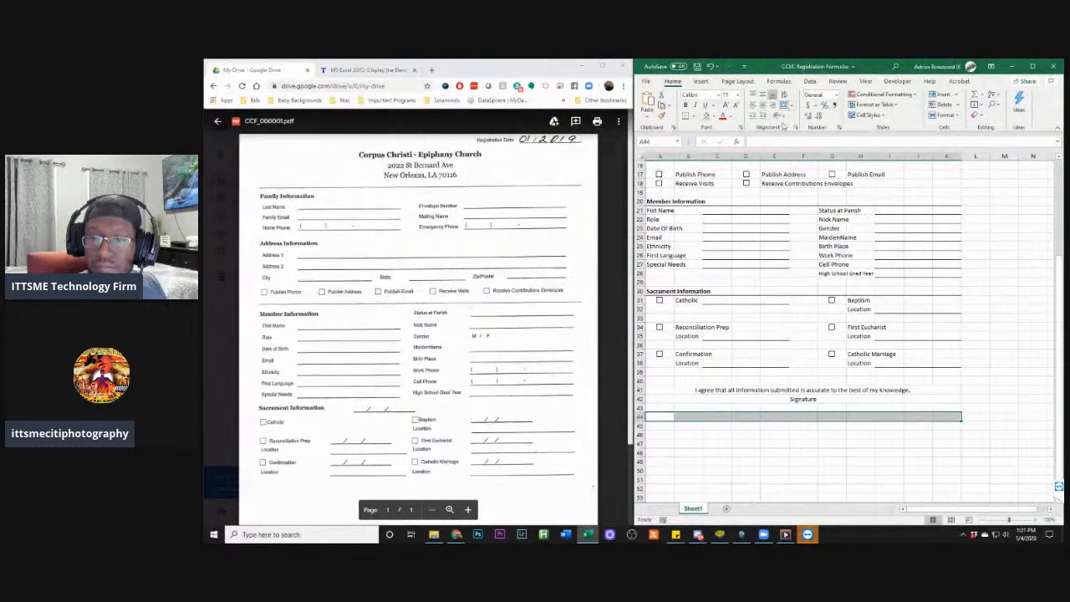
{"action": "left_click", "coordinate": [799, 406]}
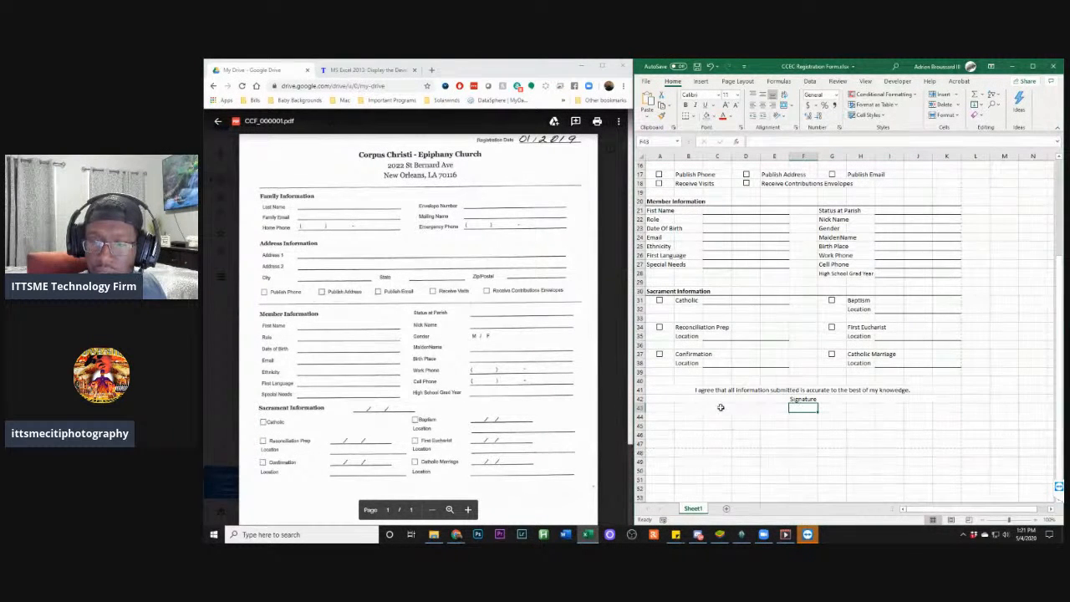
Unmerge the Signature cell in row 42 and change its text in A42 to "Signature:"
{"action": "left_click", "coordinate": [800, 400]}
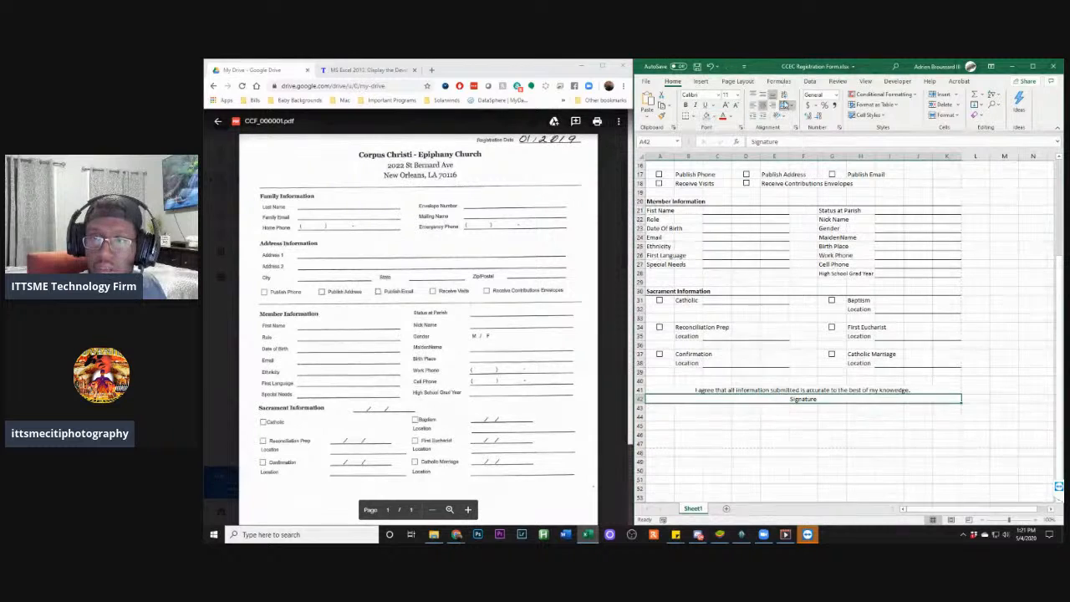
{"action": "left_click", "coordinate": [783, 105]}
{"action": "left_click", "coordinate": [667, 408]}
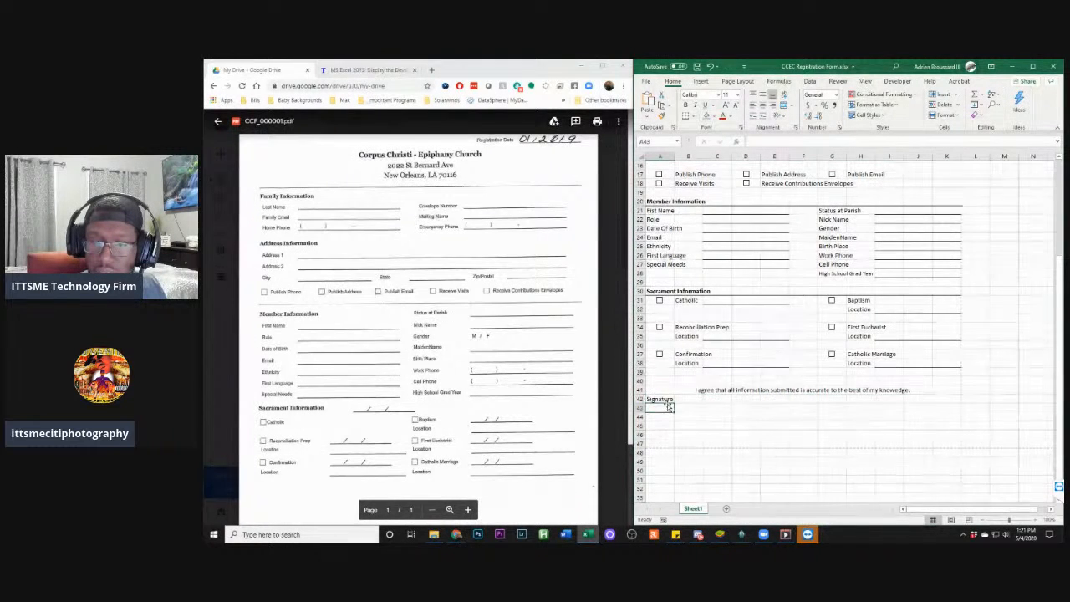
{"action": "double_click", "coordinate": [668, 400]}
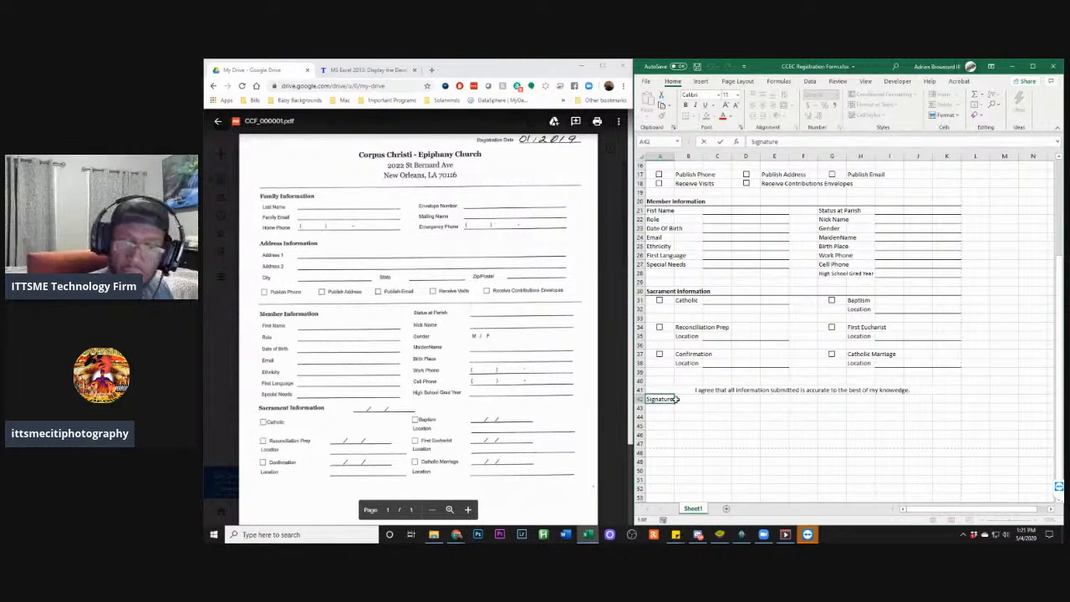
{"action": "type", "text": ":"}
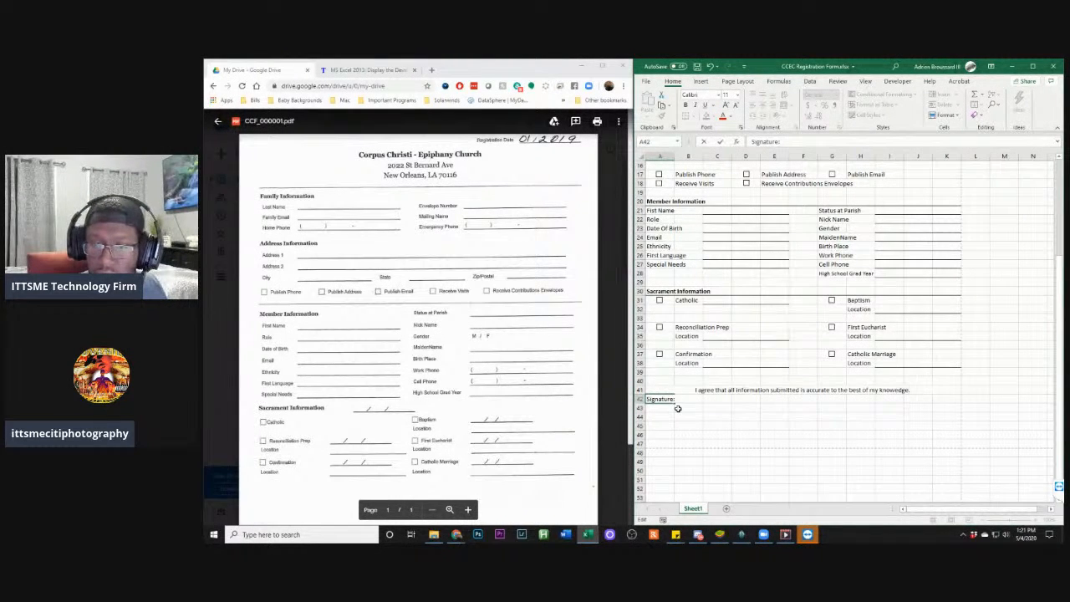
{"action": "left_click", "coordinate": [665, 408]}
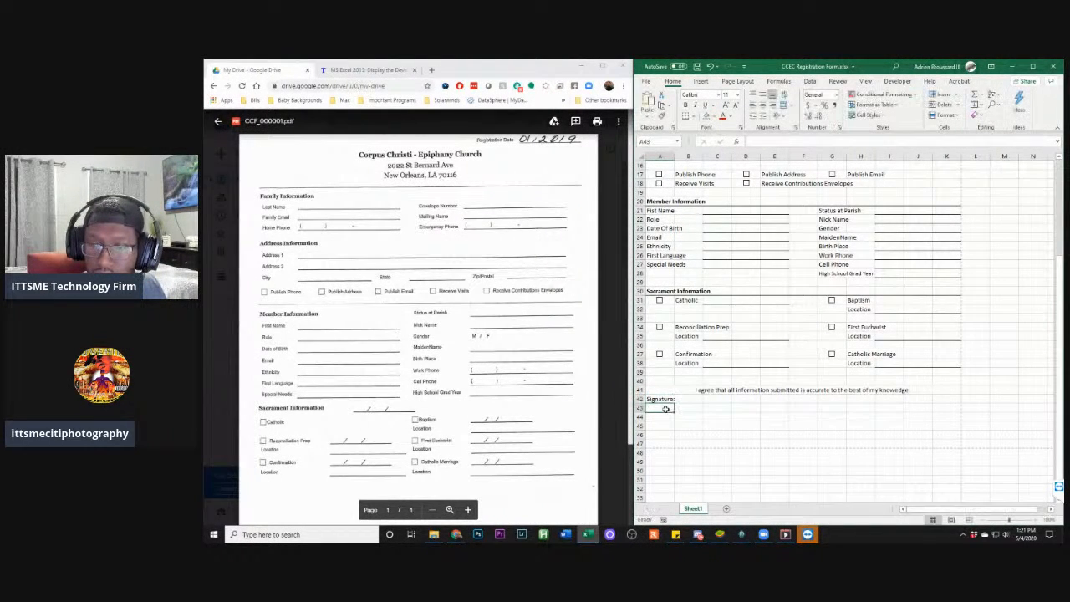
Add a bottom border across cells B42:E42 to form the signature line
{"action": "left_click", "coordinate": [694, 400]}
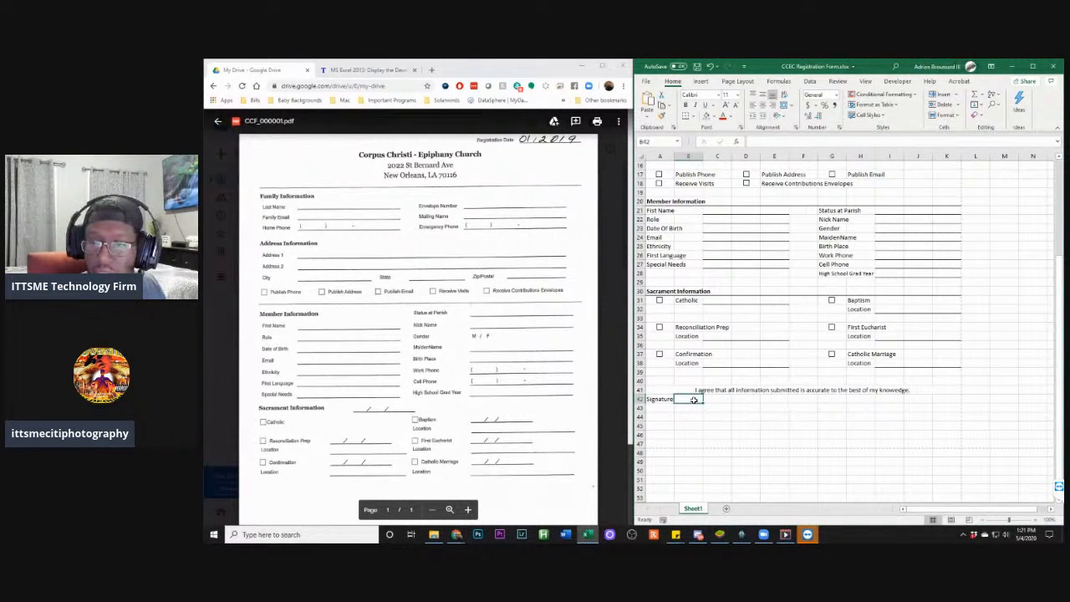
{"action": "left_click_drag", "start_coordinate": [693, 400], "coordinate": [766, 403]}
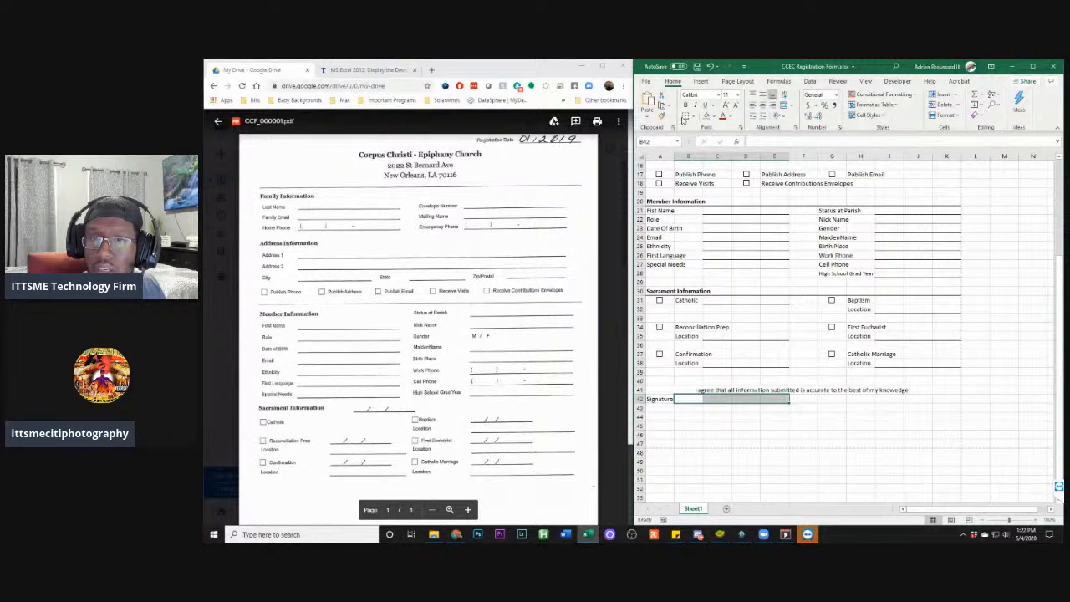
{"action": "left_click", "coordinate": [739, 424]}
Enter "Date:" in G42 and add a bottom border across H42:K42 as the date line
{"action": "left_click", "coordinate": [823, 399]}
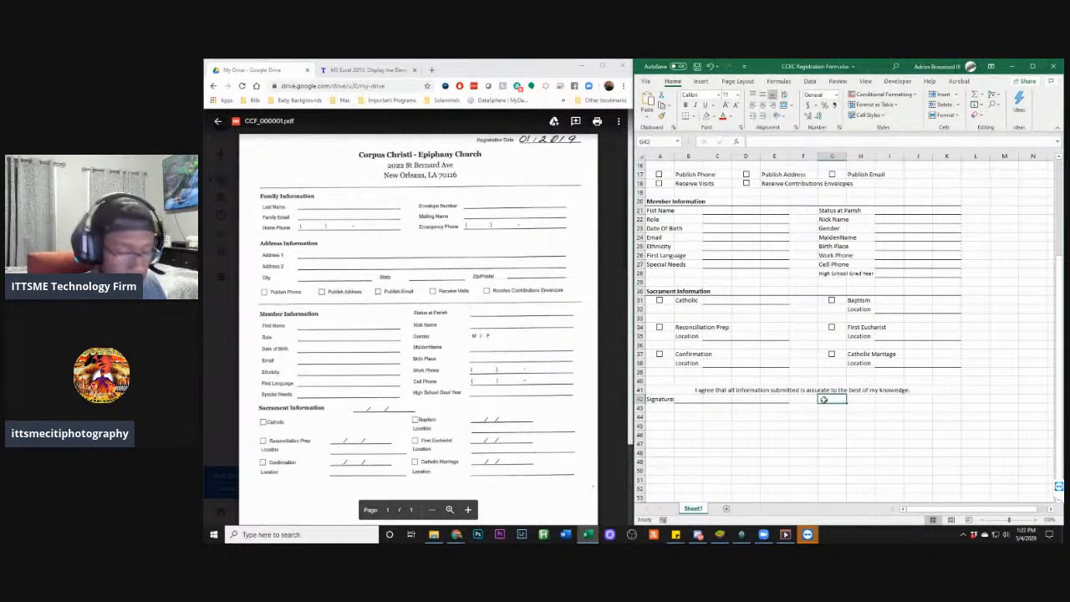
{"action": "type", "text": "Date:"}
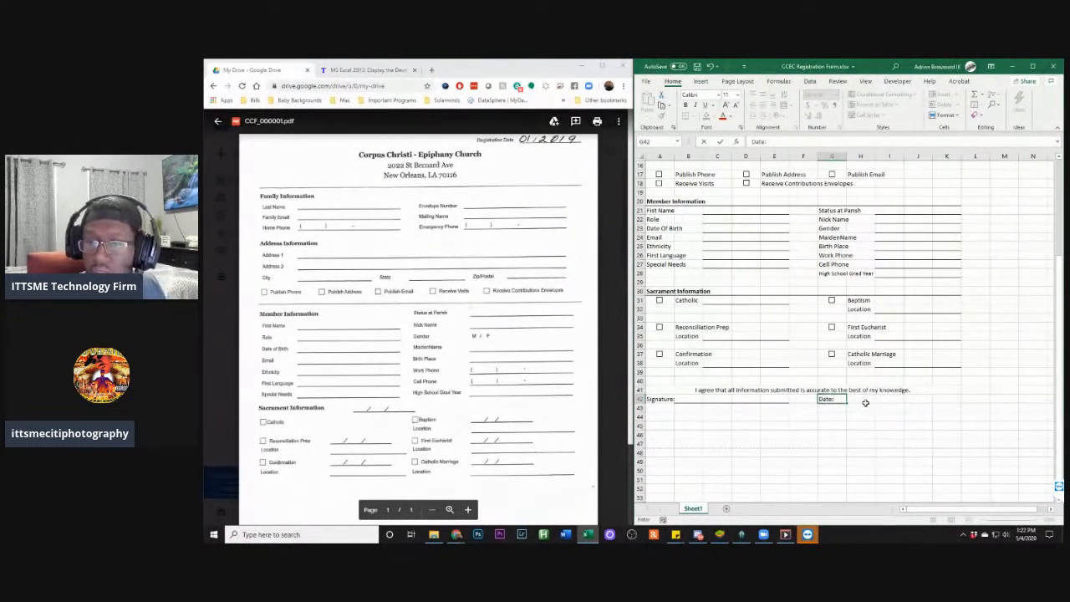
{"action": "left_click", "coordinate": [863, 399]}
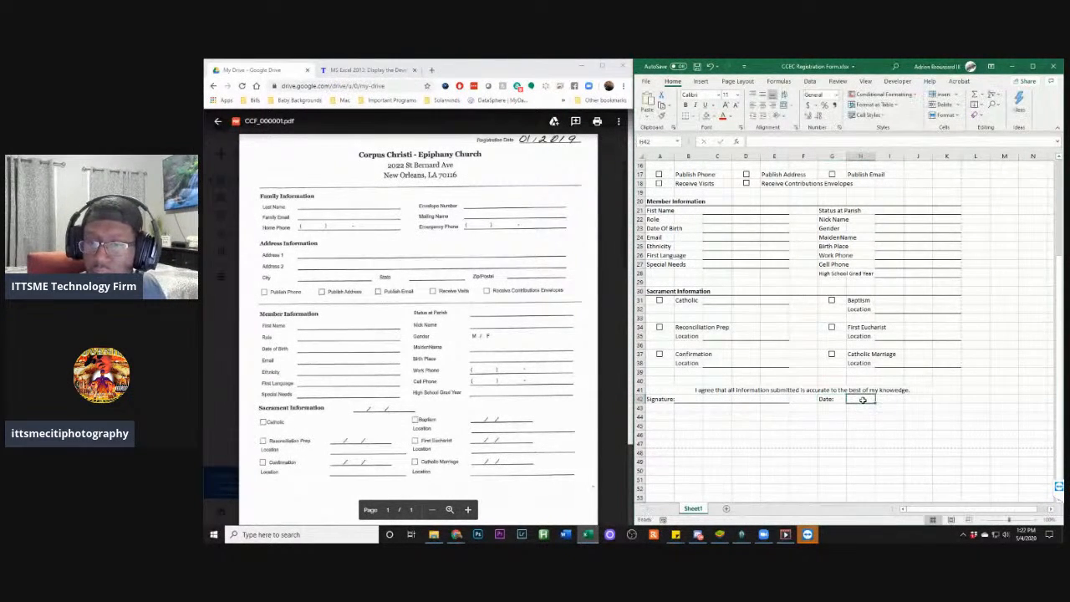
{"action": "left_click_drag", "start_coordinate": [865, 400], "coordinate": [951, 400]}
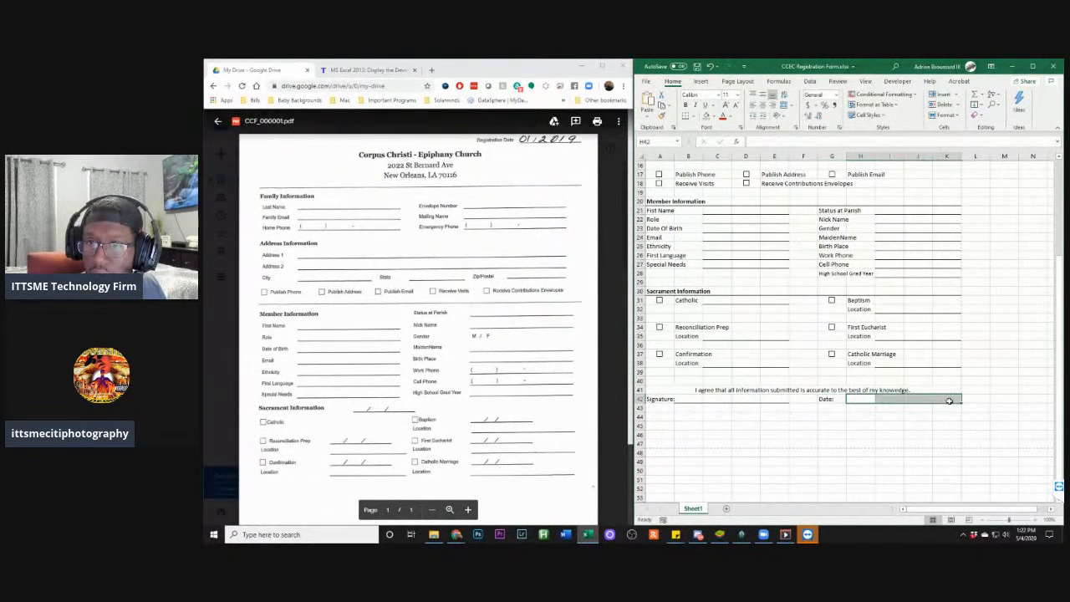
{"action": "left_click", "coordinate": [706, 117]}
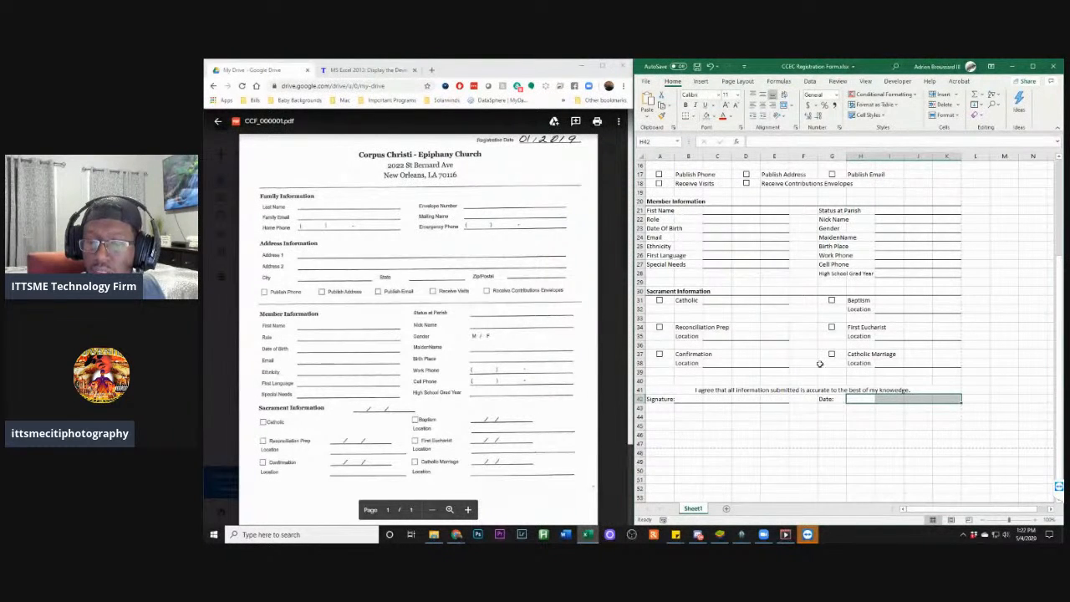
{"action": "left_click", "coordinate": [804, 407]}
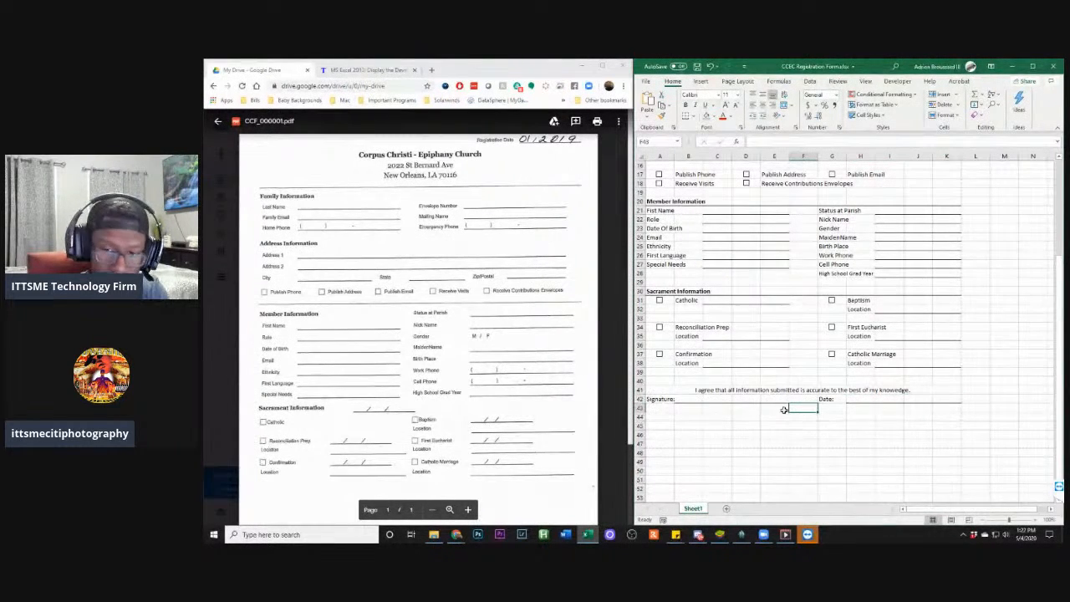
Insert a blank row between the agreement statement and the signature and date row
{"action": "left_click", "coordinate": [693, 399]}
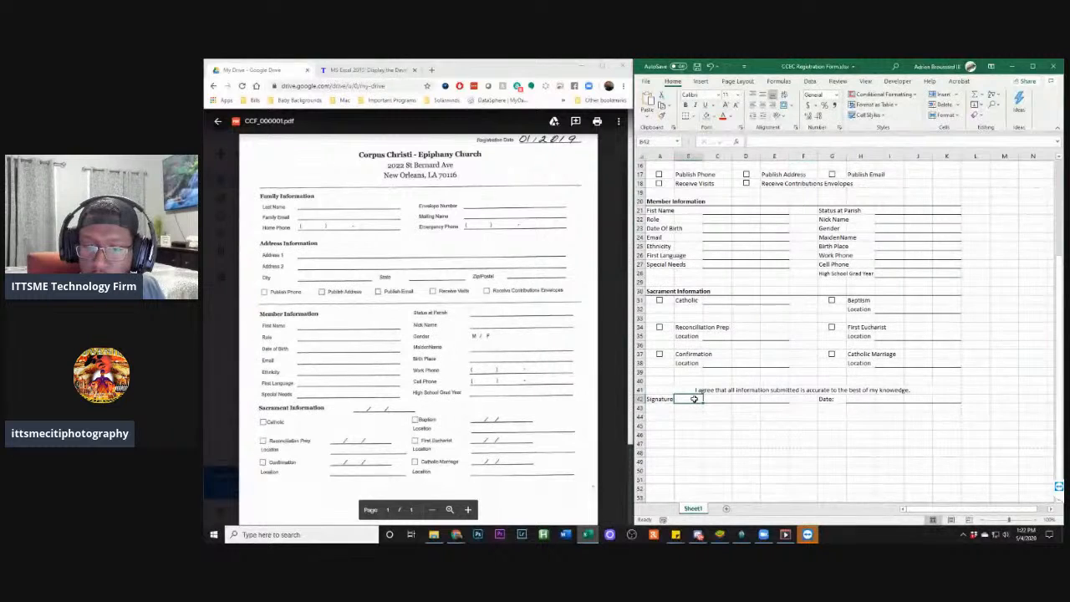
{"action": "left_click", "coordinate": [696, 416]}
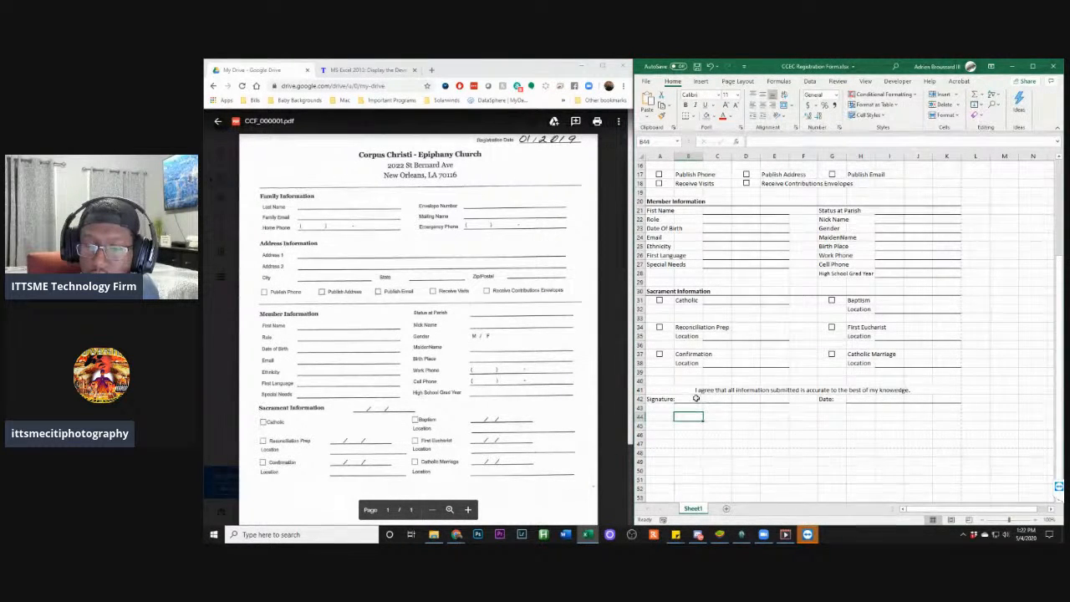
{"action": "left_click", "coordinate": [639, 399]}
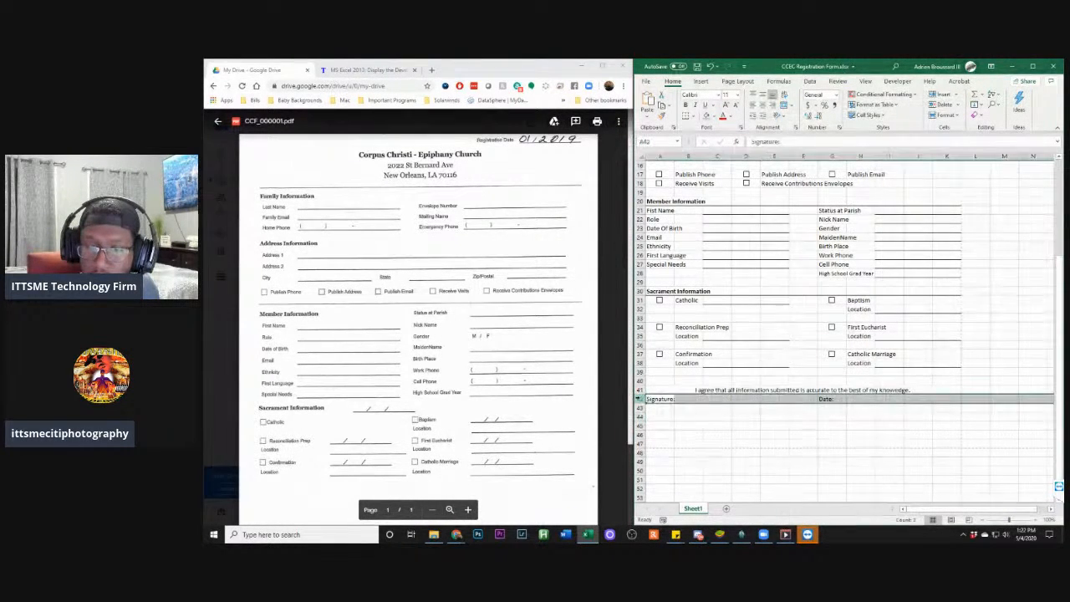
{"action": "right_click", "coordinate": [640, 400]}
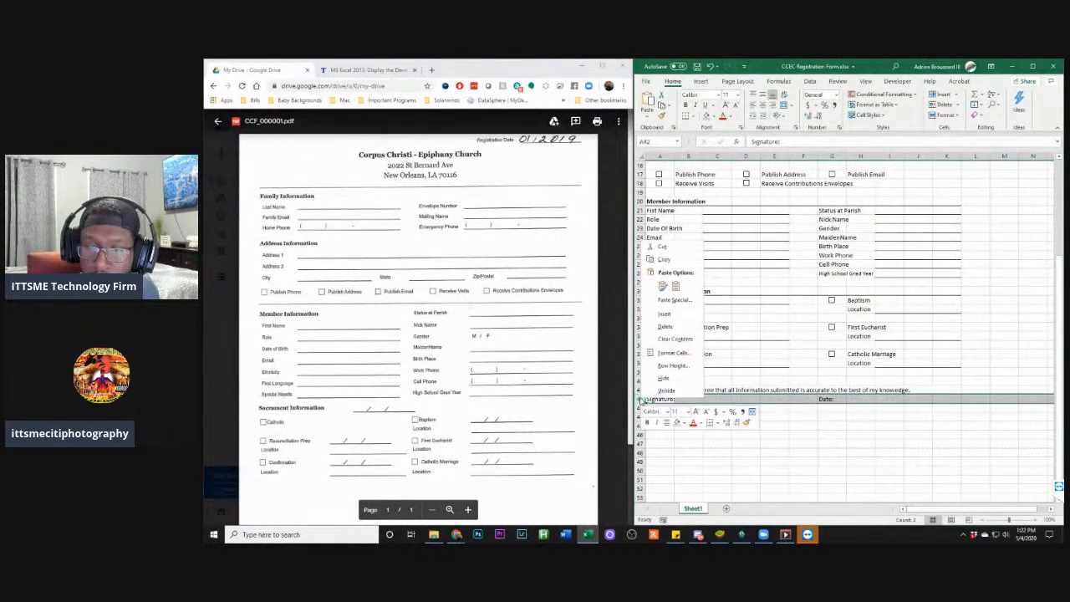
{"action": "left_click", "coordinate": [664, 313]}
{"action": "left_click", "coordinate": [745, 425]}
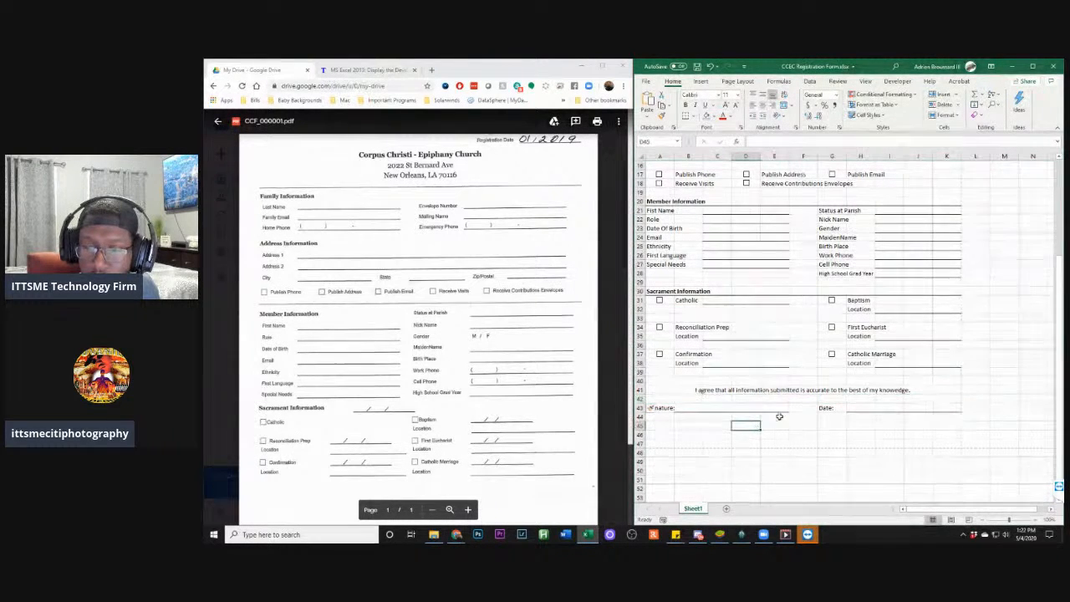
{"action": "left_click", "coordinate": [698, 399]}
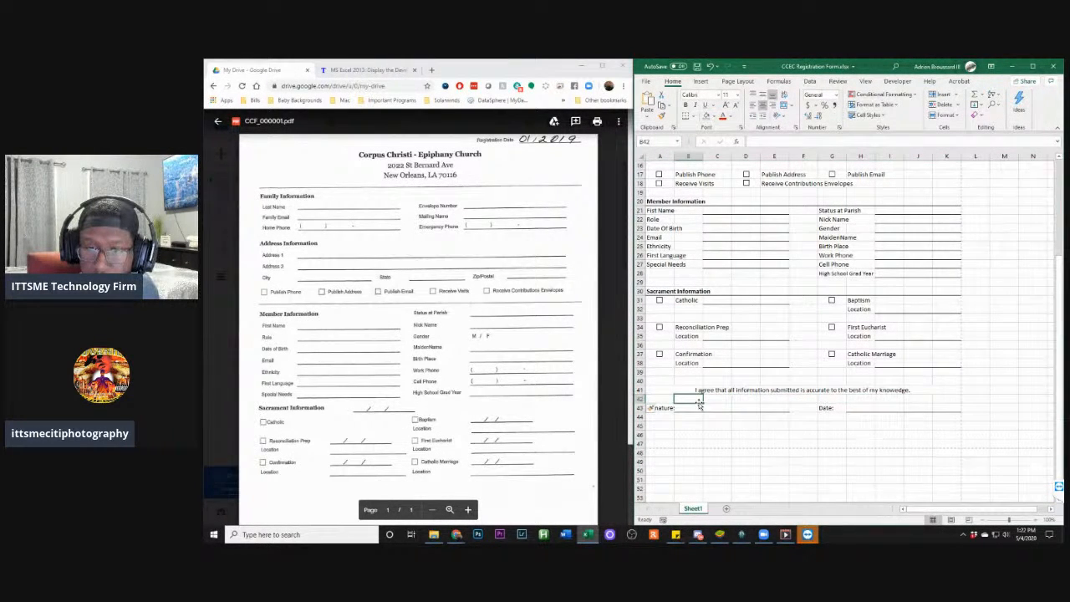
{"action": "left_click", "coordinate": [659, 424]}
Set the font size of the Signature label in A43 and the Date label in G43 to 10
{"action": "right_click", "coordinate": [662, 408]}
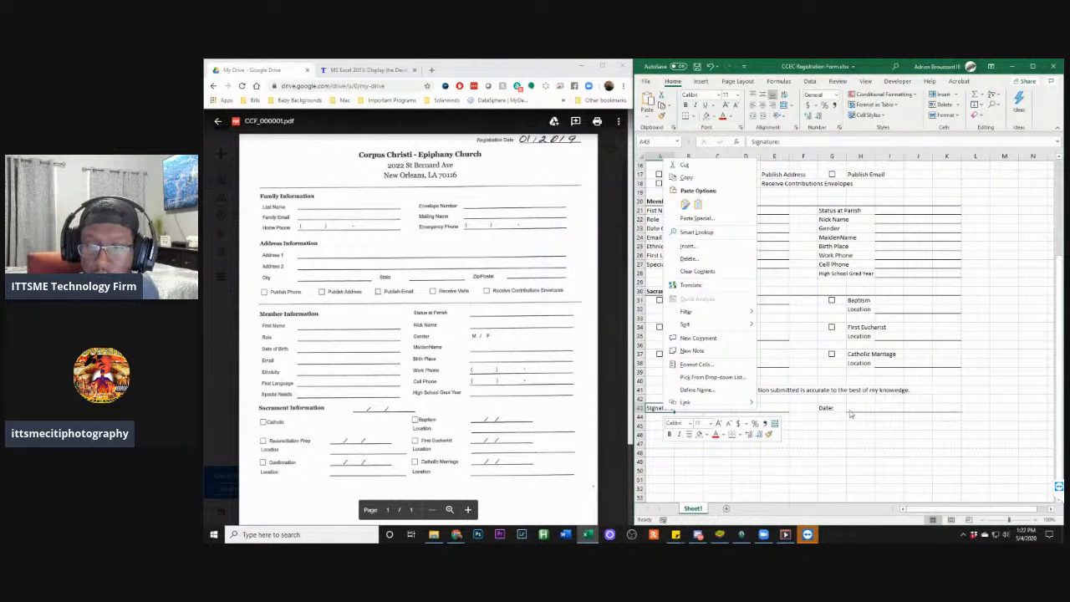
{"action": "key", "text": "Escape"}
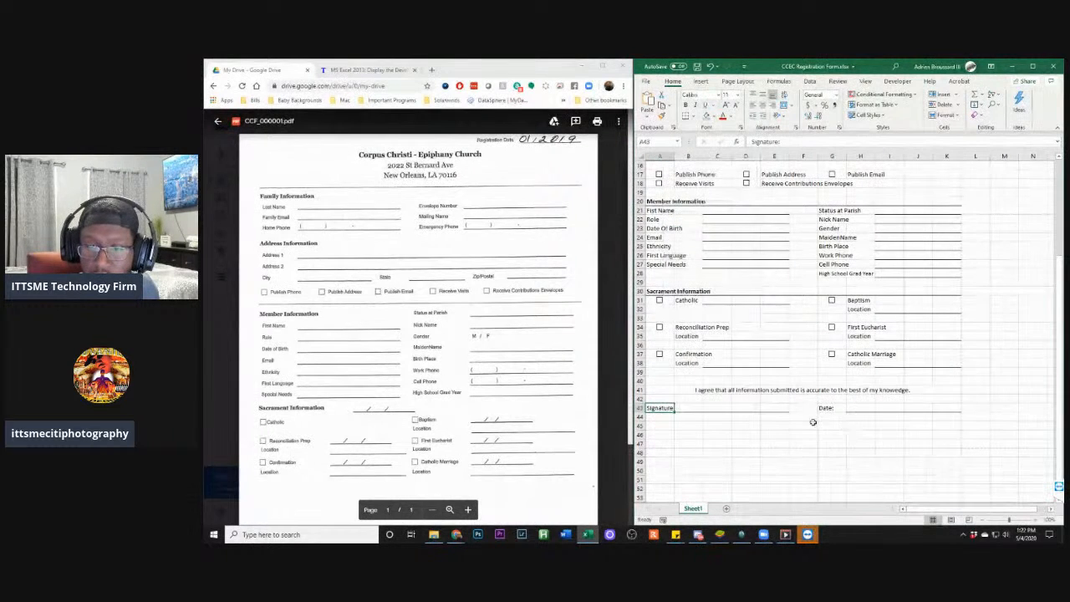
{"action": "left_click", "coordinate": [737, 96]}
{"action": "left_click", "coordinate": [737, 127]}
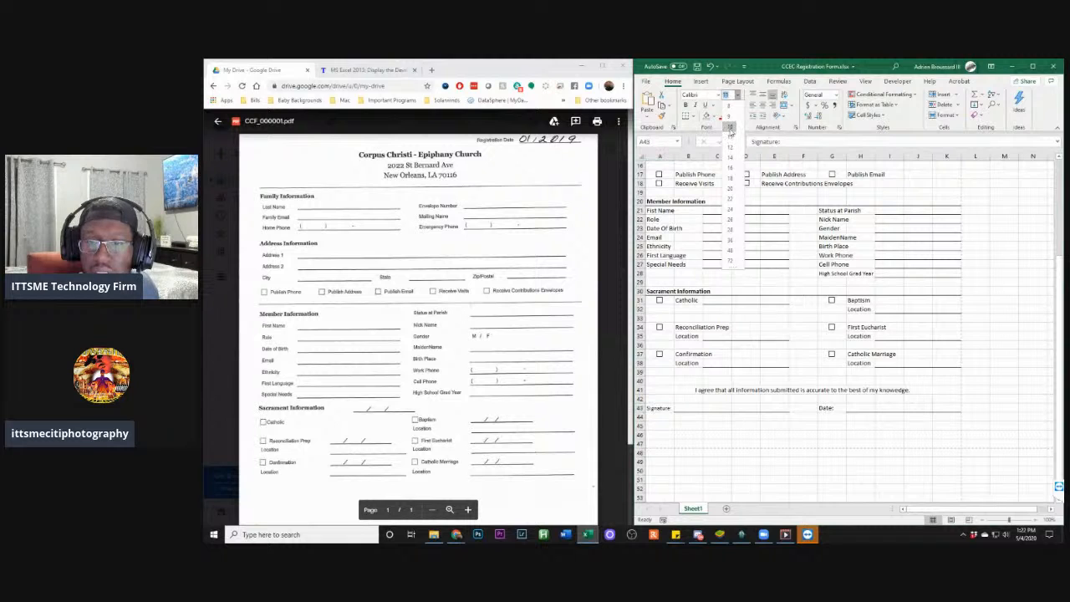
{"action": "left_click", "coordinate": [819, 406]}
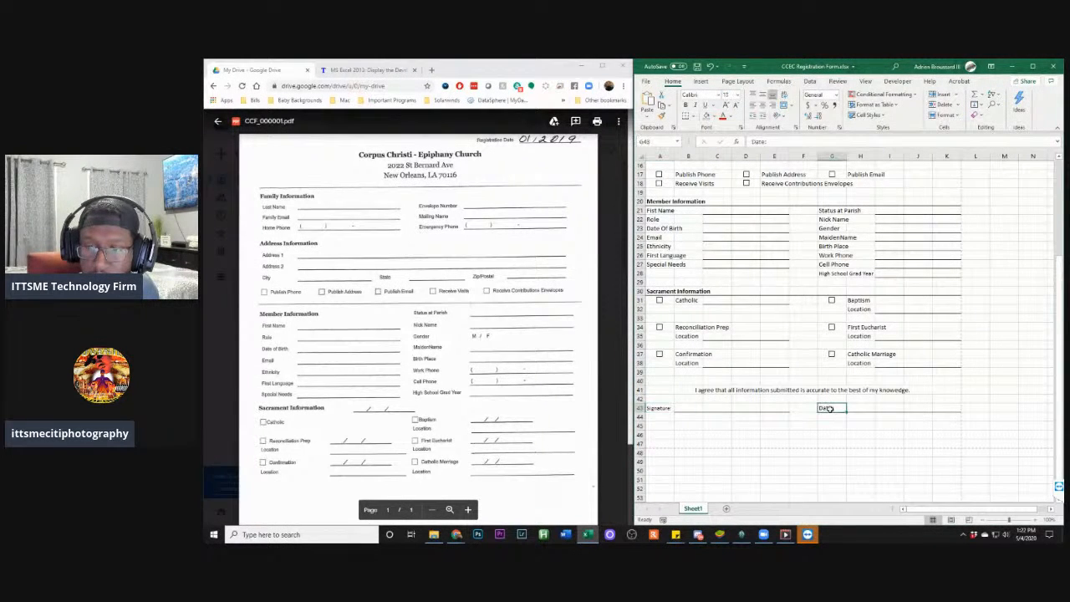
{"action": "left_click", "coordinate": [737, 96]}
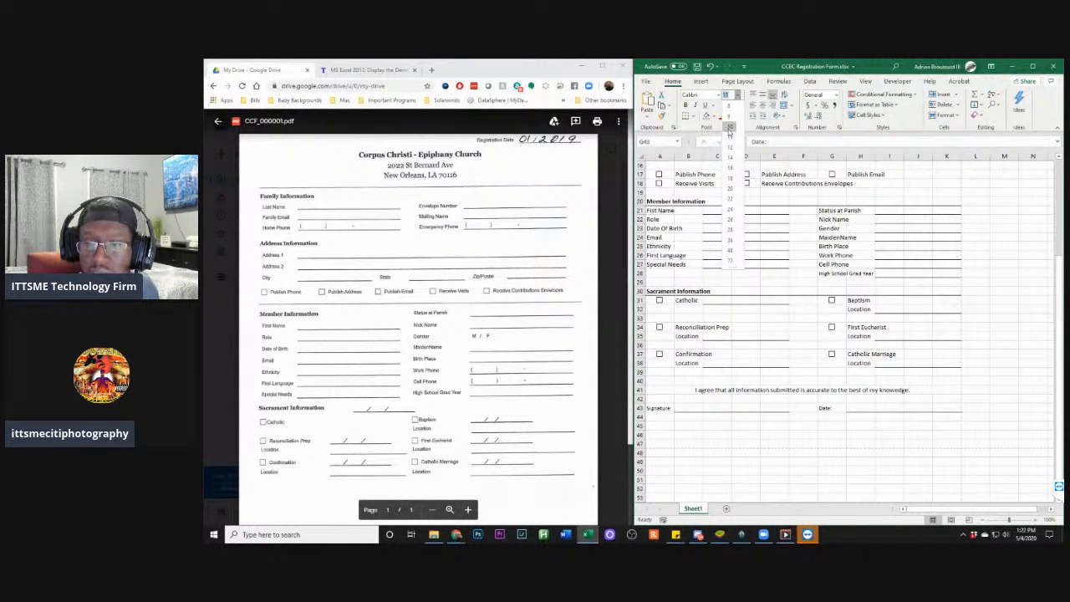
{"action": "left_click", "coordinate": [729, 127]}
{"action": "left_click", "coordinate": [753, 427]}
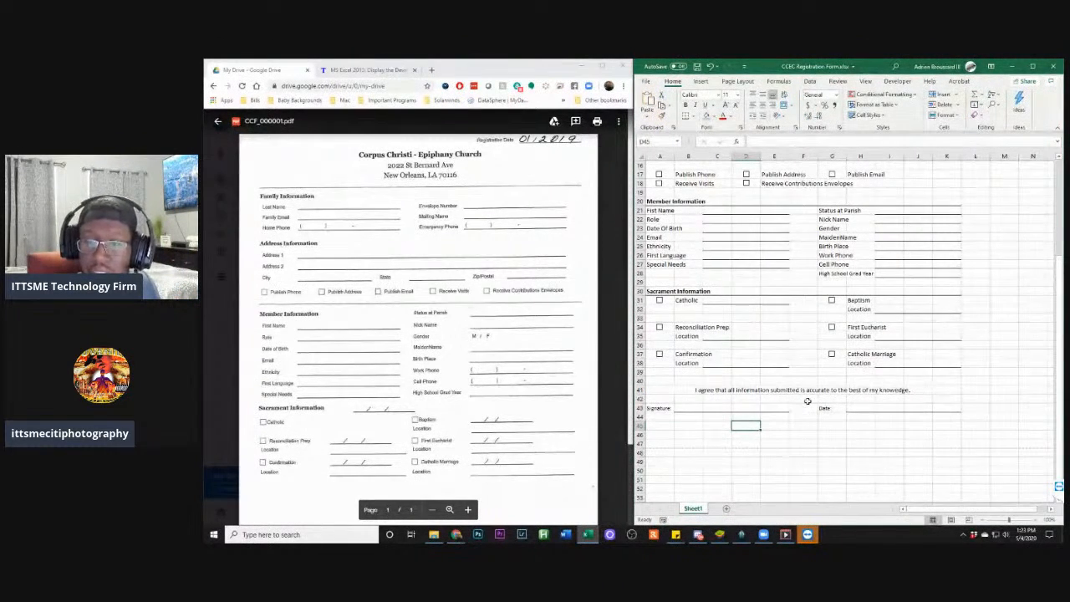
Review the form's layout from the registration date down to the signature and date lines
{"action": "scroll", "coordinate": [807, 401], "scroll_direction": "up", "scroll_amount": 1}
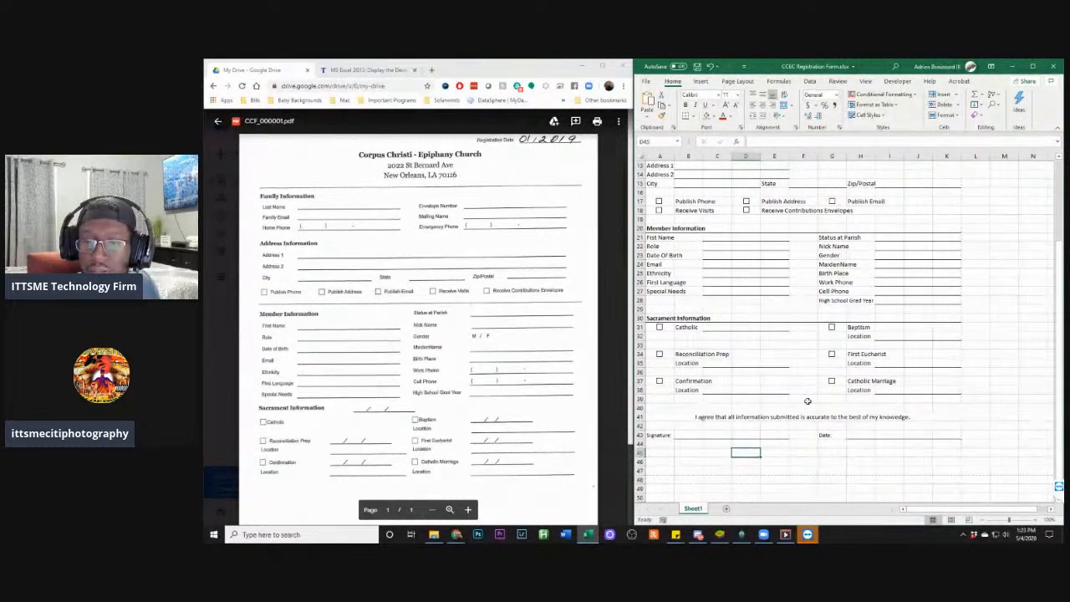
{"action": "scroll", "coordinate": [786, 358], "scroll_direction": "up", "scroll_amount": 1}
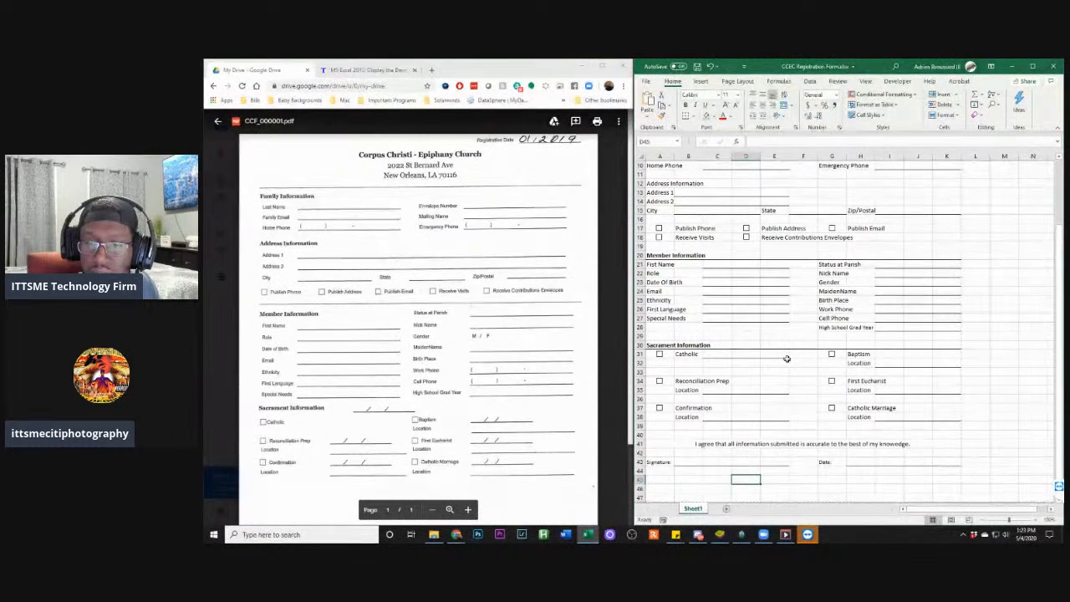
{"action": "scroll", "coordinate": [786, 359], "scroll_direction": "down", "scroll_amount": 1}
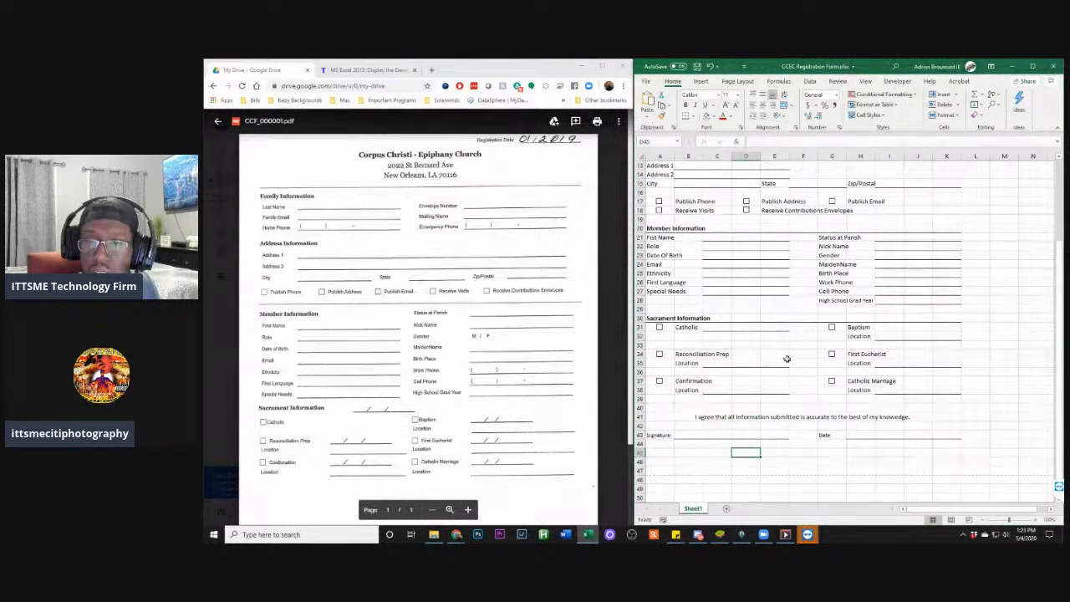
{"action": "scroll", "coordinate": [786, 359], "scroll_direction": "up", "scroll_amount": 3}
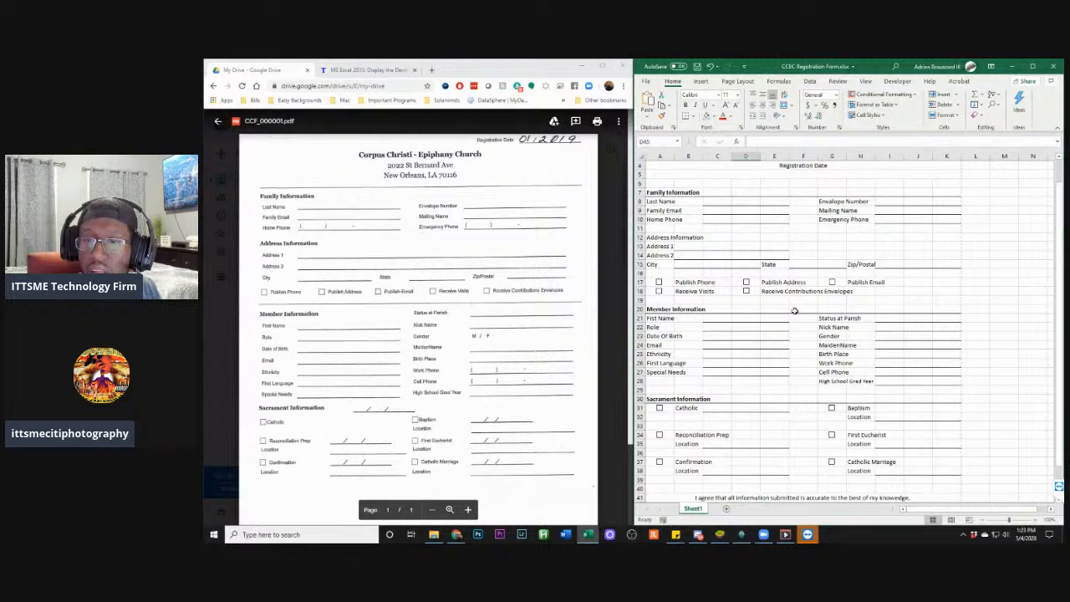
{"action": "scroll", "coordinate": [794, 311], "scroll_direction": "down", "scroll_amount": 2}
{"action": "scroll", "coordinate": [797, 312], "scroll_direction": "down", "scroll_amount": 1}
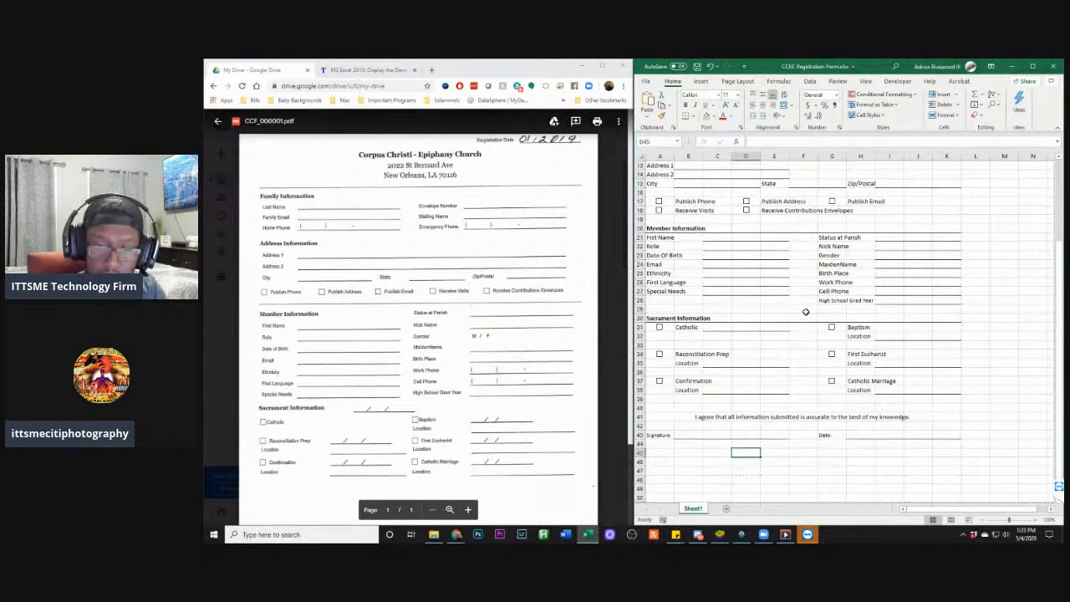
{"action": "scroll", "coordinate": [811, 345], "scroll_direction": "up", "scroll_amount": 4}
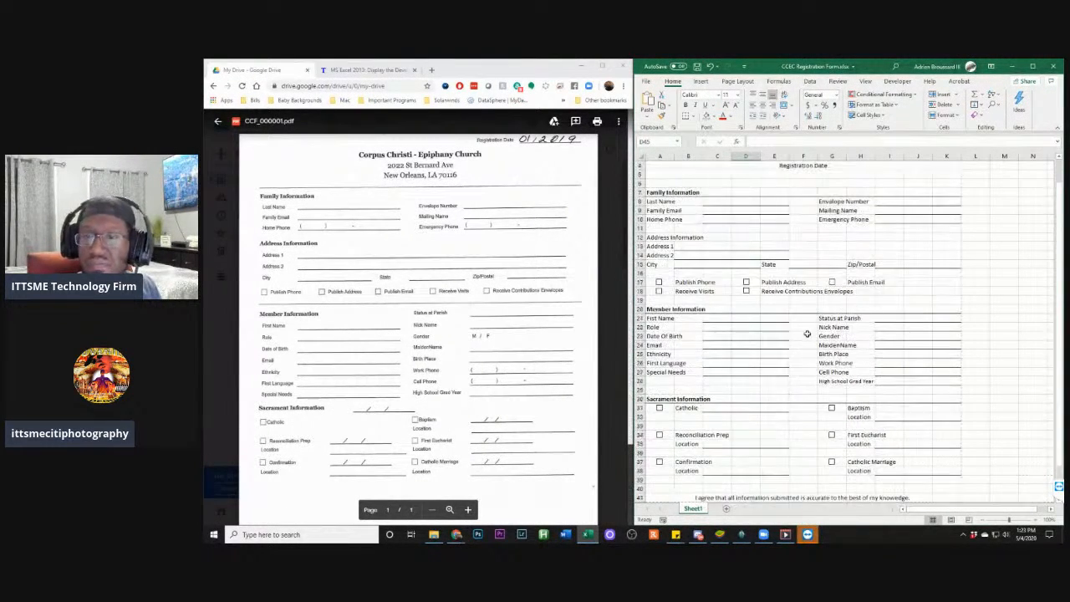
Save the registration form workbook
{"action": "left_click", "coordinate": [645, 85]}
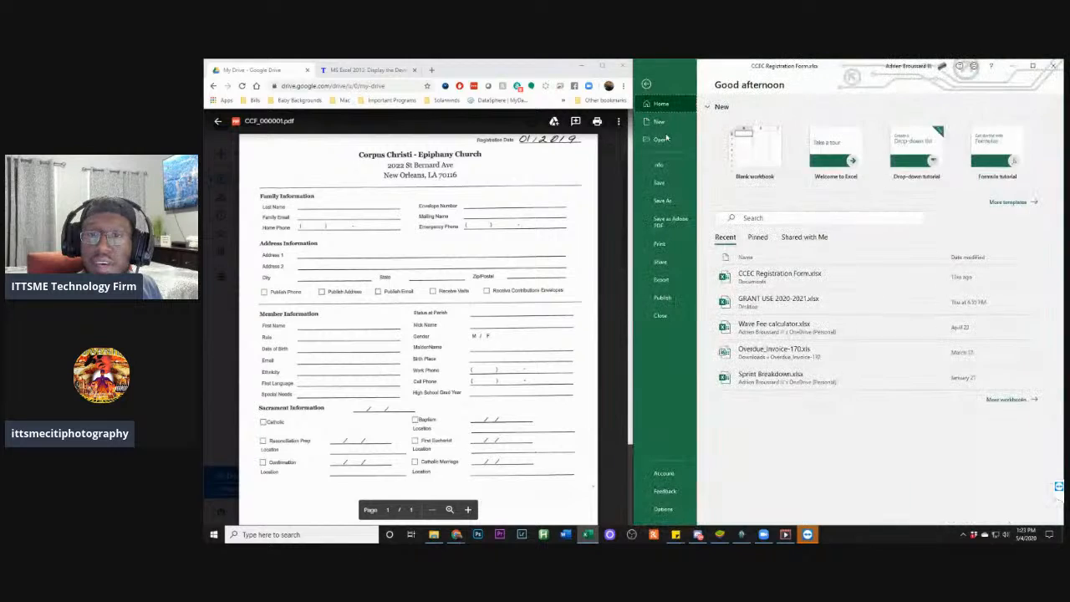
{"action": "left_click", "coordinate": [668, 173]}
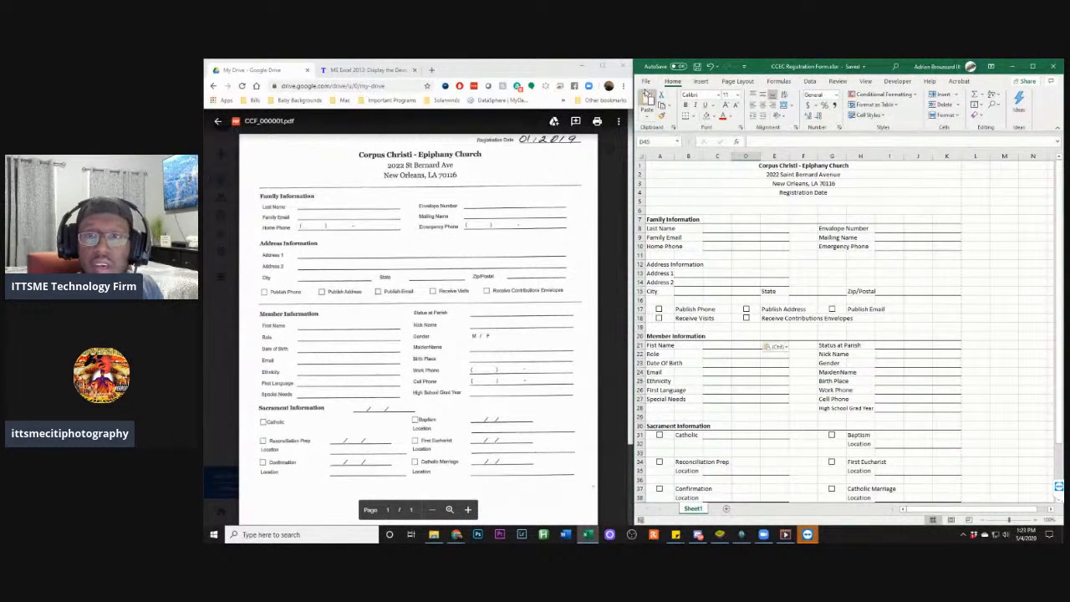
{"action": "left_click", "coordinate": [647, 94]}
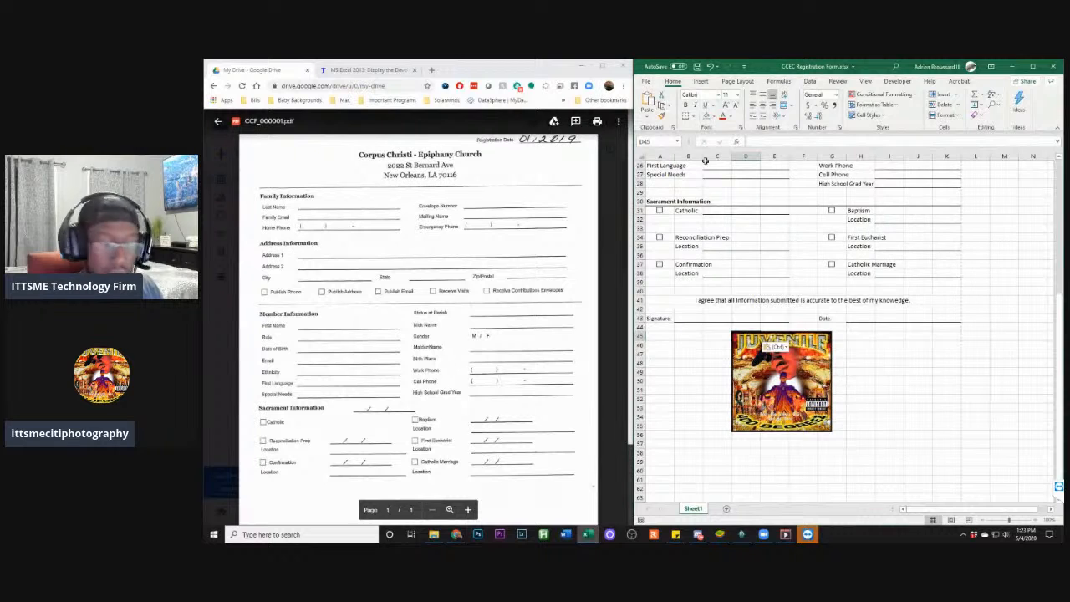
{"action": "key", "text": "ctrl+z"}
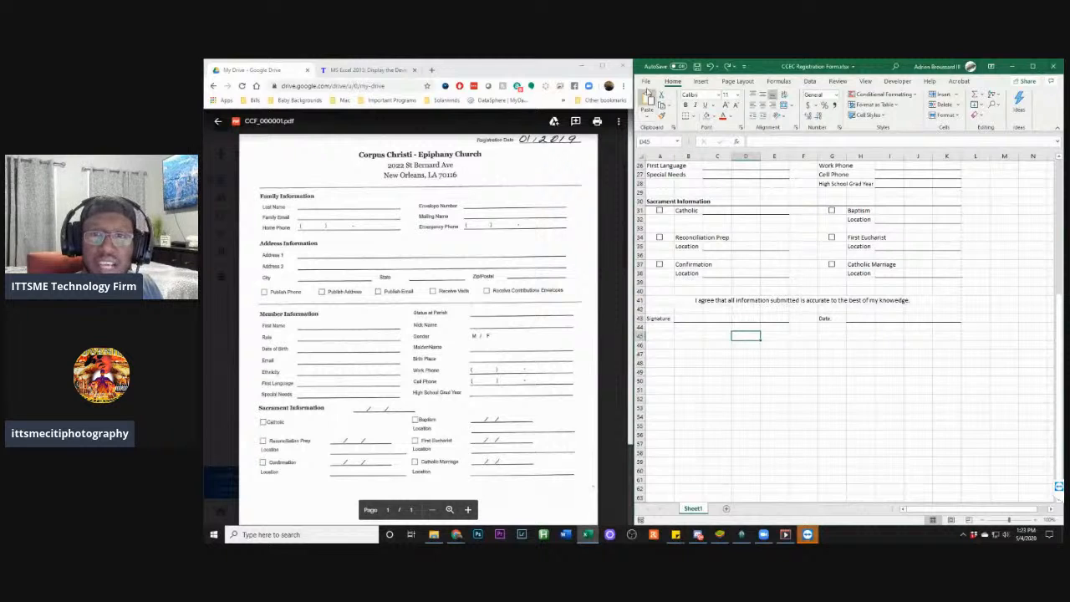
Convert Sheet1 to an Adobe PDF at actual size and save it in Documents as CCEC Registration Form.pdf
{"action": "left_click", "coordinate": [646, 82]}
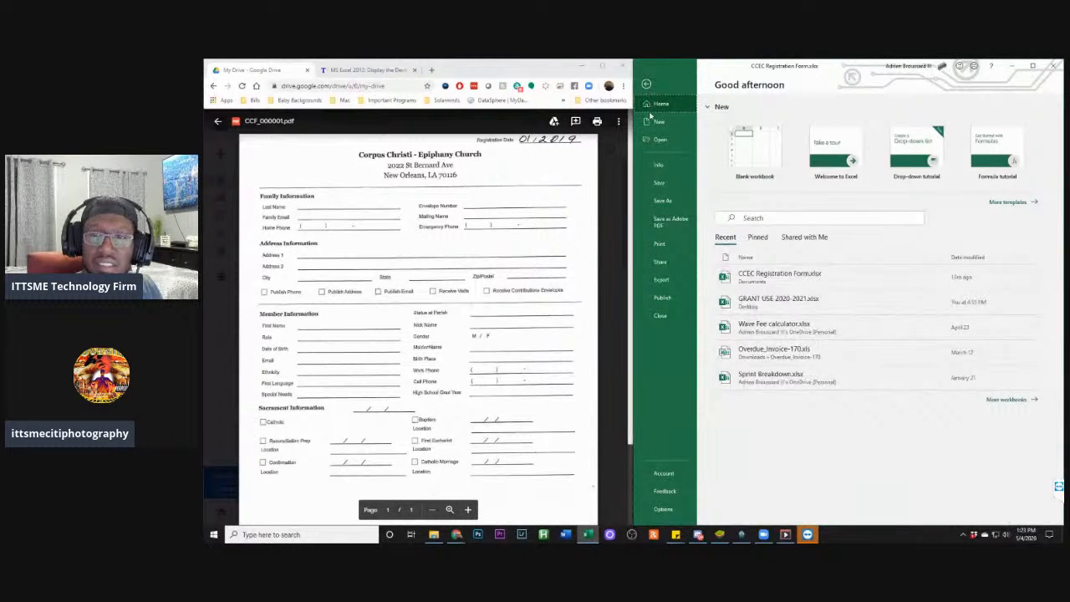
{"action": "left_click", "coordinate": [646, 83]}
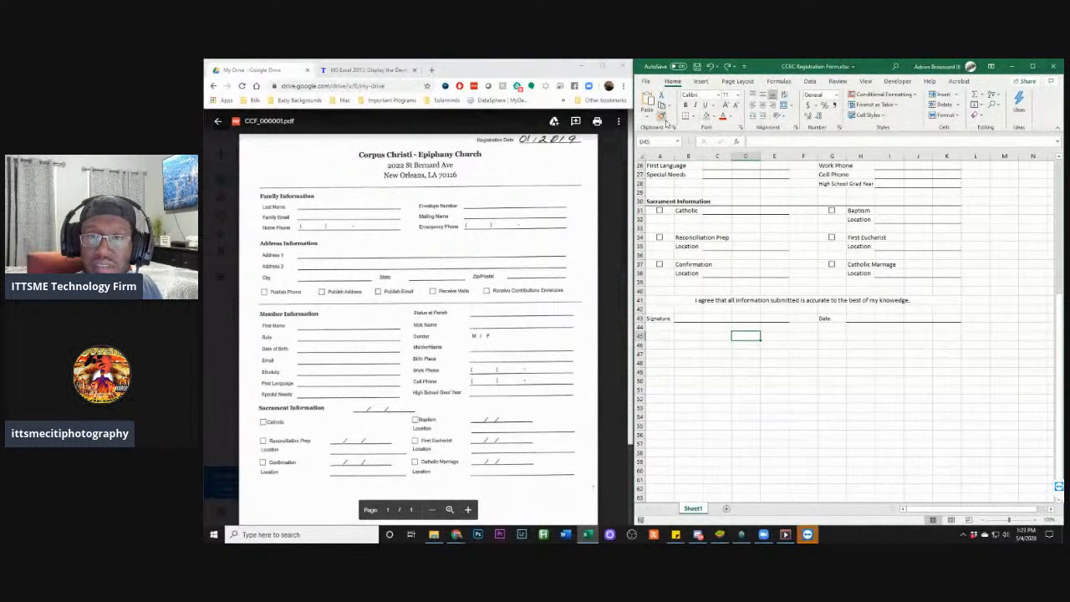
{"action": "left_click", "coordinate": [644, 81]}
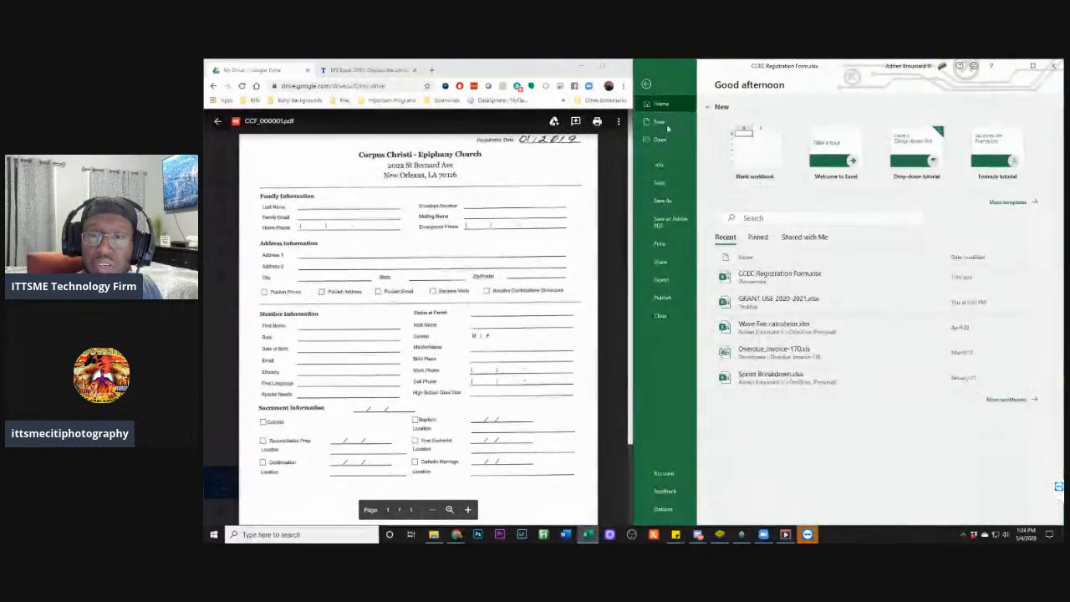
{"action": "left_click", "coordinate": [671, 220]}
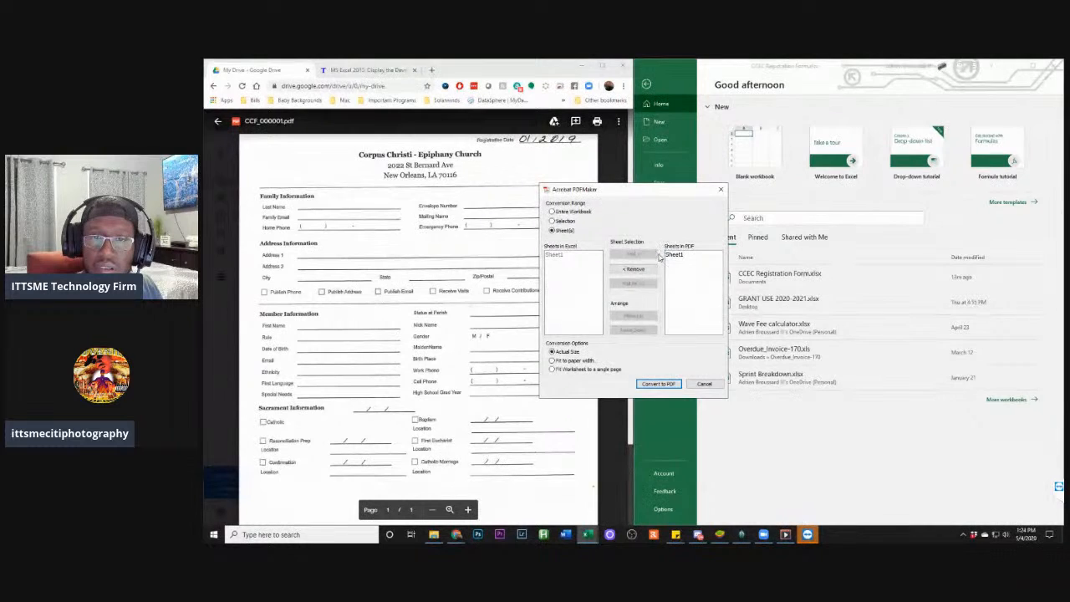
{"action": "left_click", "coordinate": [658, 383]}
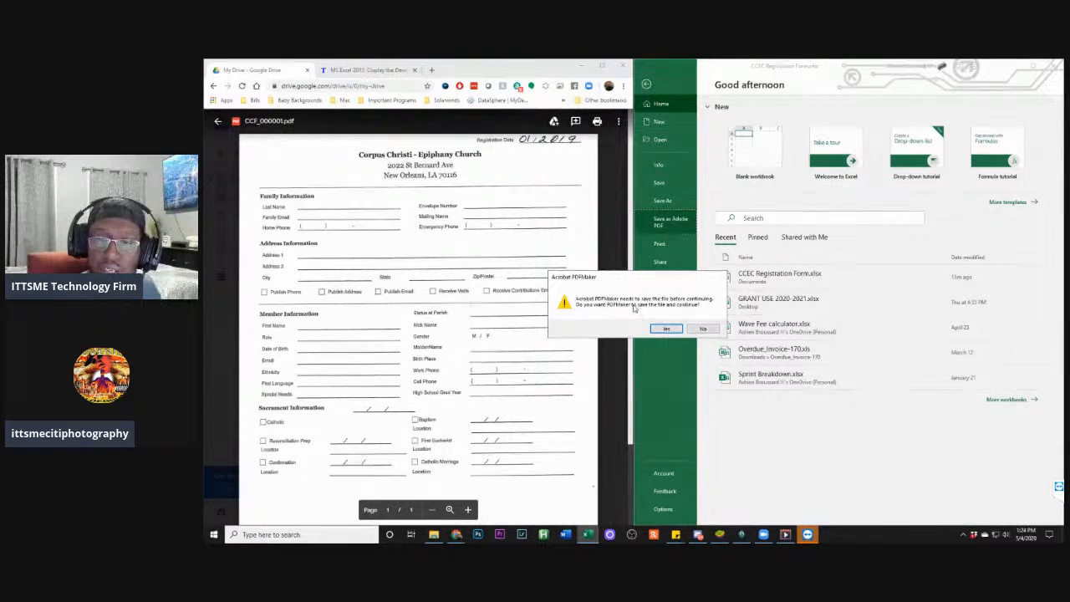
{"action": "left_click", "coordinate": [671, 330]}
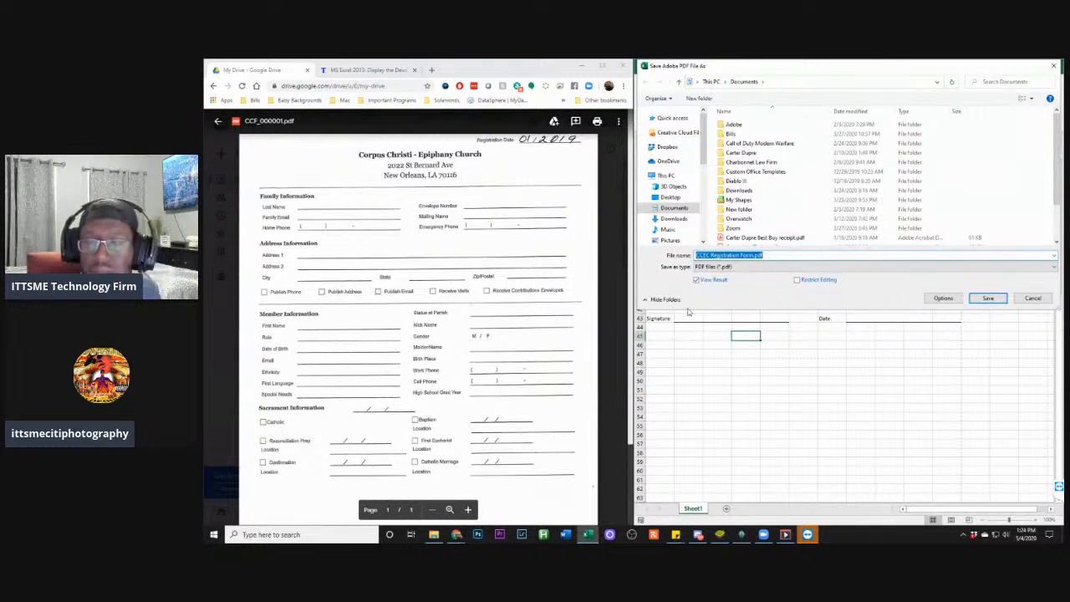
{"action": "left_click", "coordinate": [989, 298]}
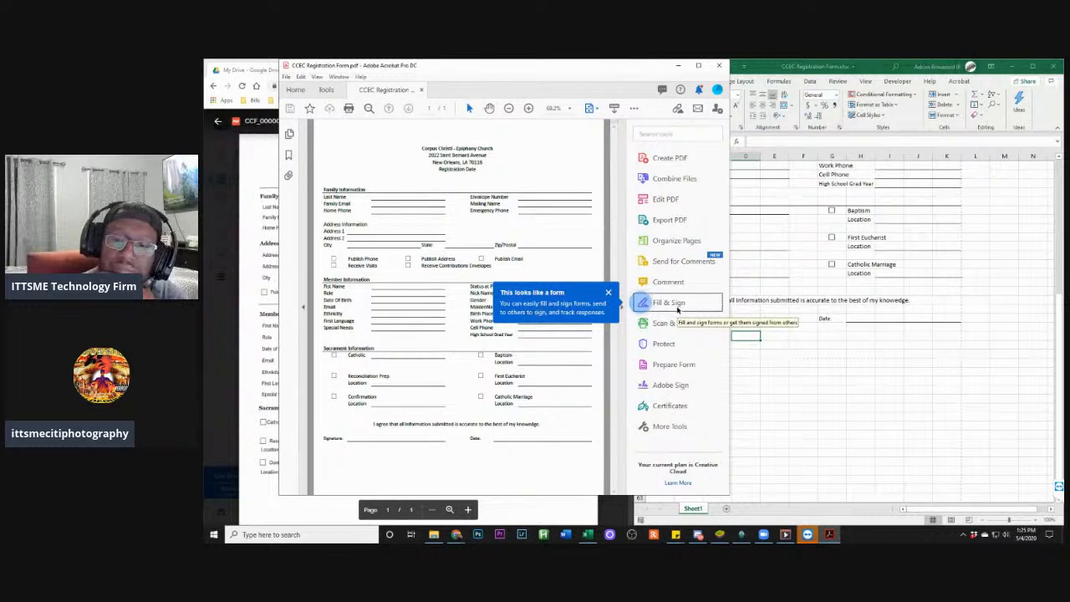
Prepare a fillable form from the registration PDF in Acrobat, specifying that the document requires signatures
{"action": "left_click", "coordinate": [680, 365]}
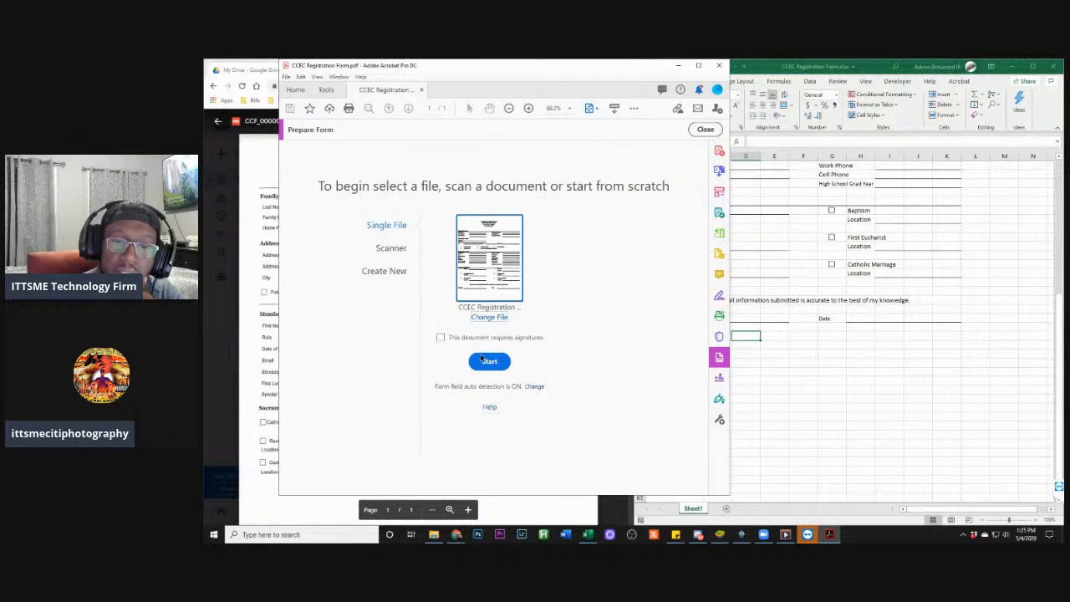
{"action": "left_click", "coordinate": [440, 337]}
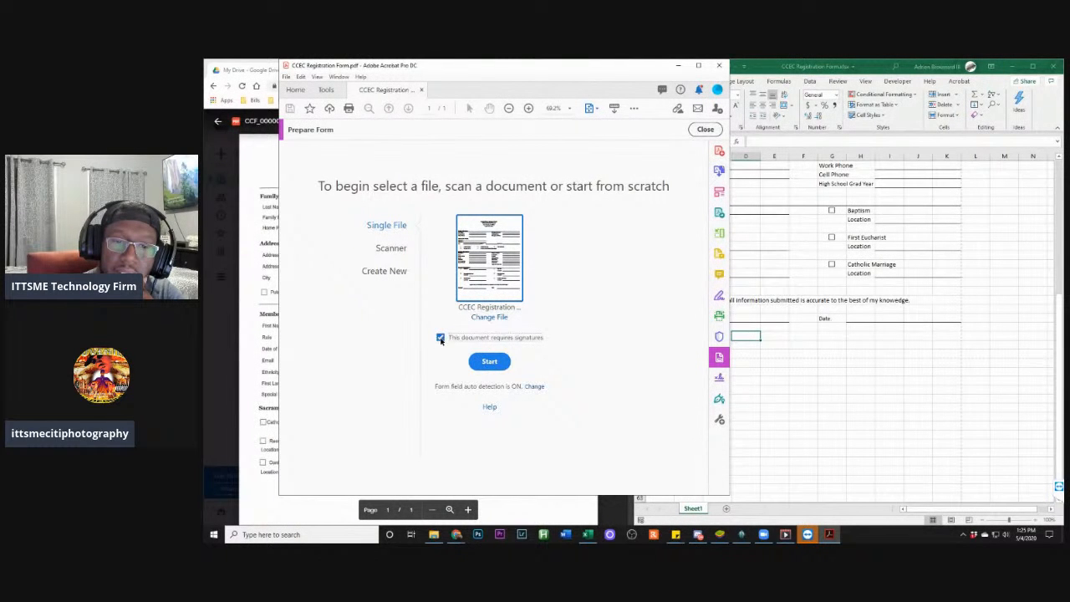
{"action": "left_click", "coordinate": [487, 361]}
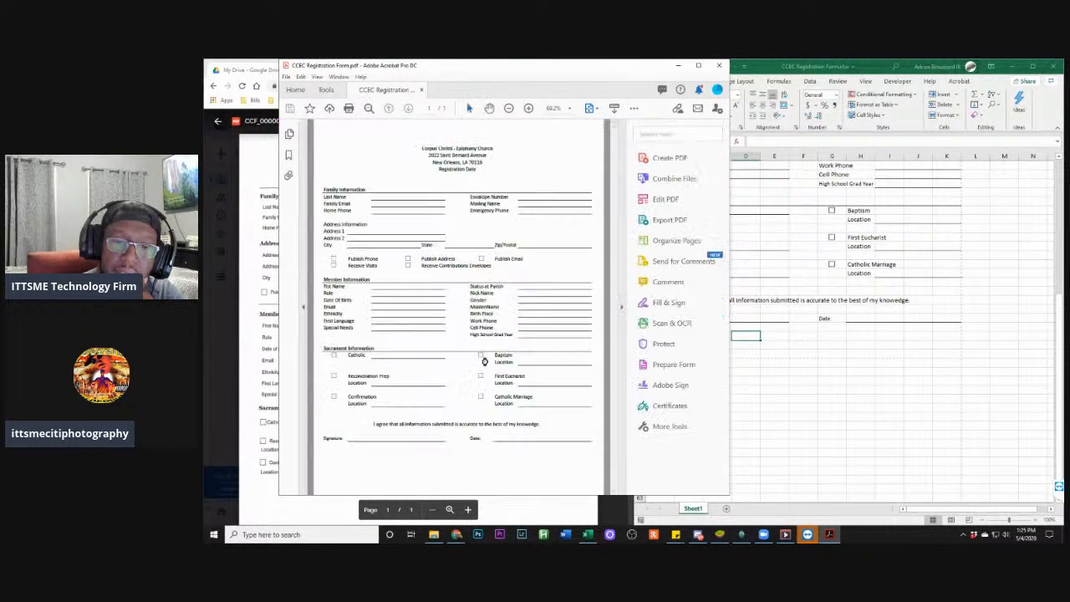
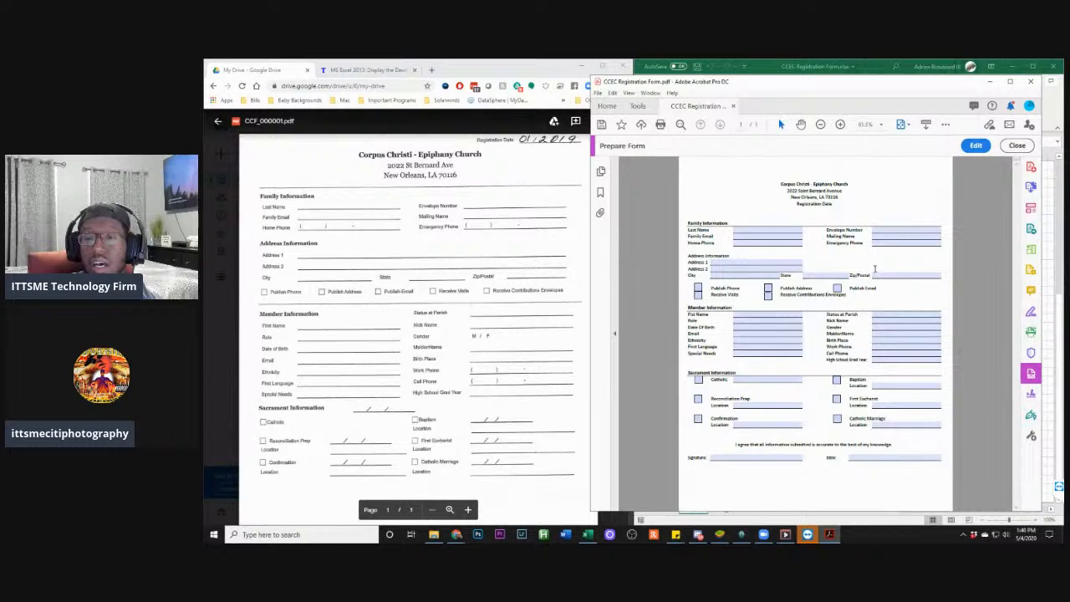
Save a copy of the fillable registration form in Documents as CCEC Registration Form Rev1.pdf
{"action": "left_click", "coordinate": [608, 106]}
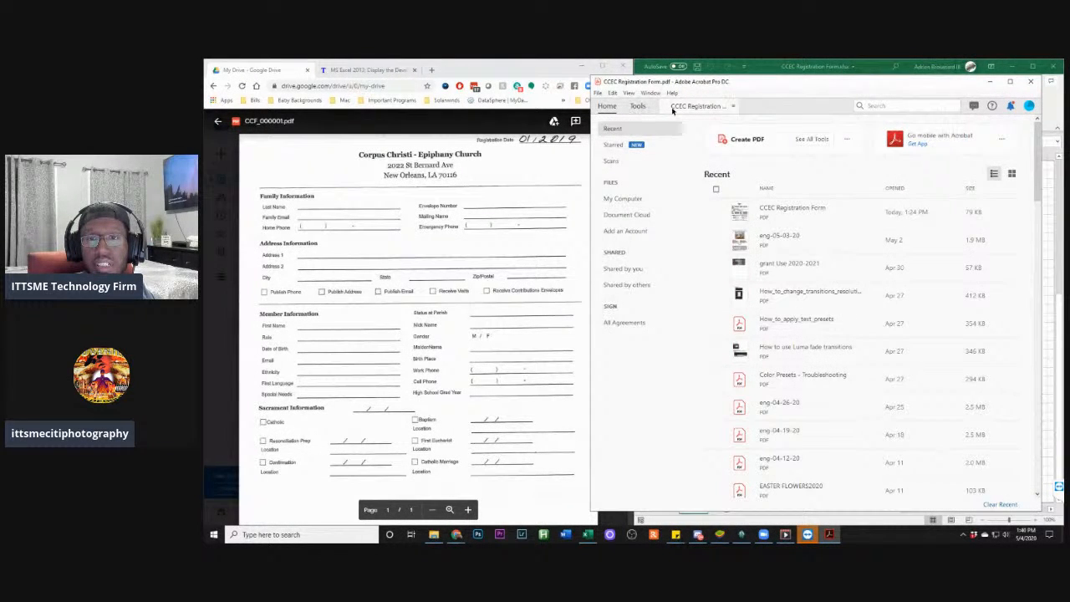
{"action": "left_click", "coordinate": [698, 107]}
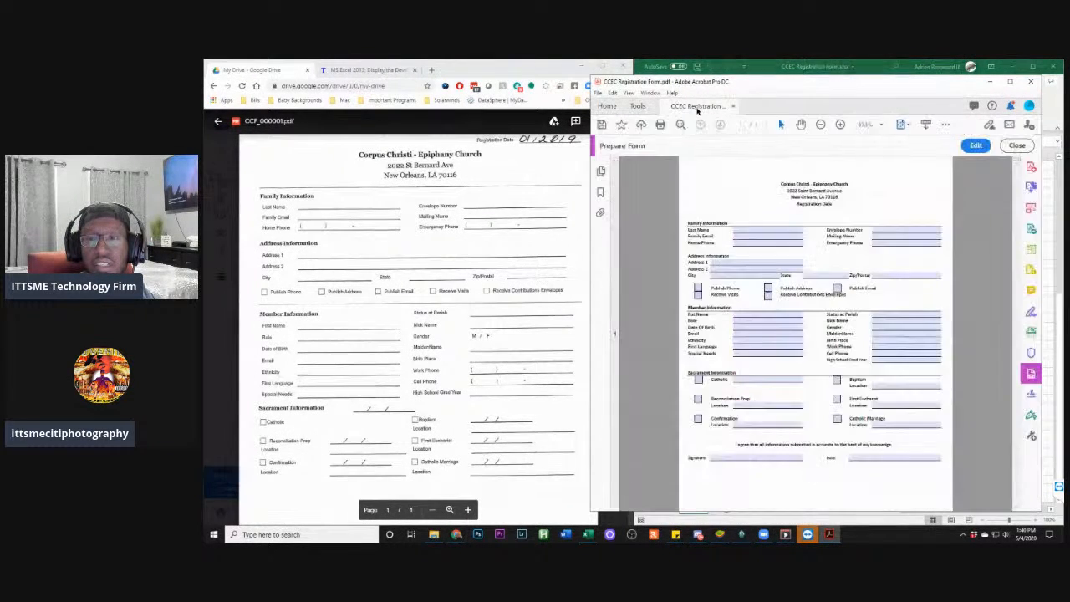
{"action": "left_click", "coordinate": [598, 93]}
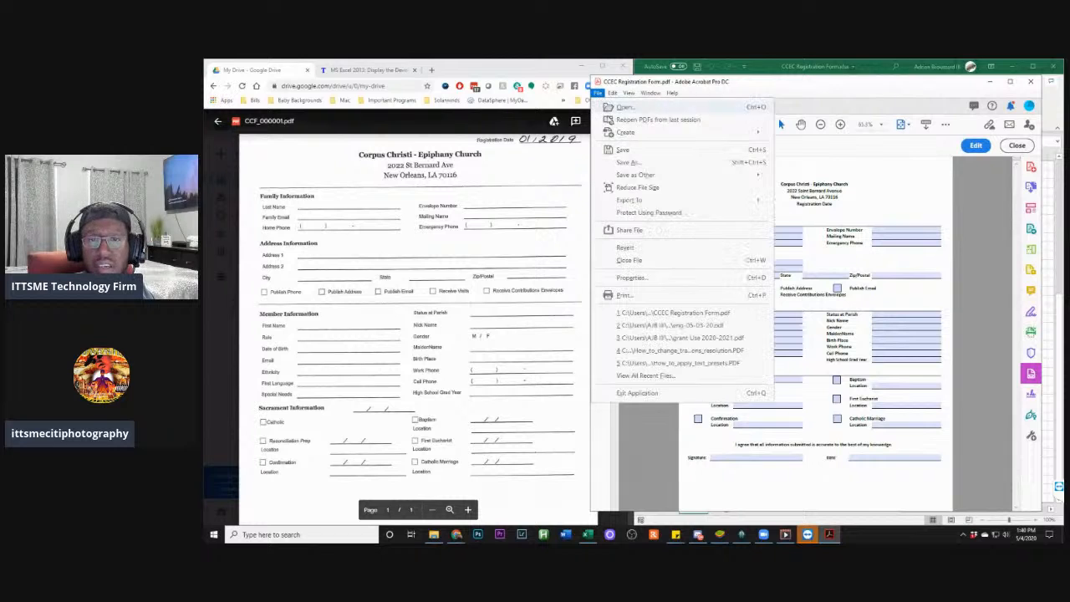
{"action": "left_click", "coordinate": [640, 164]}
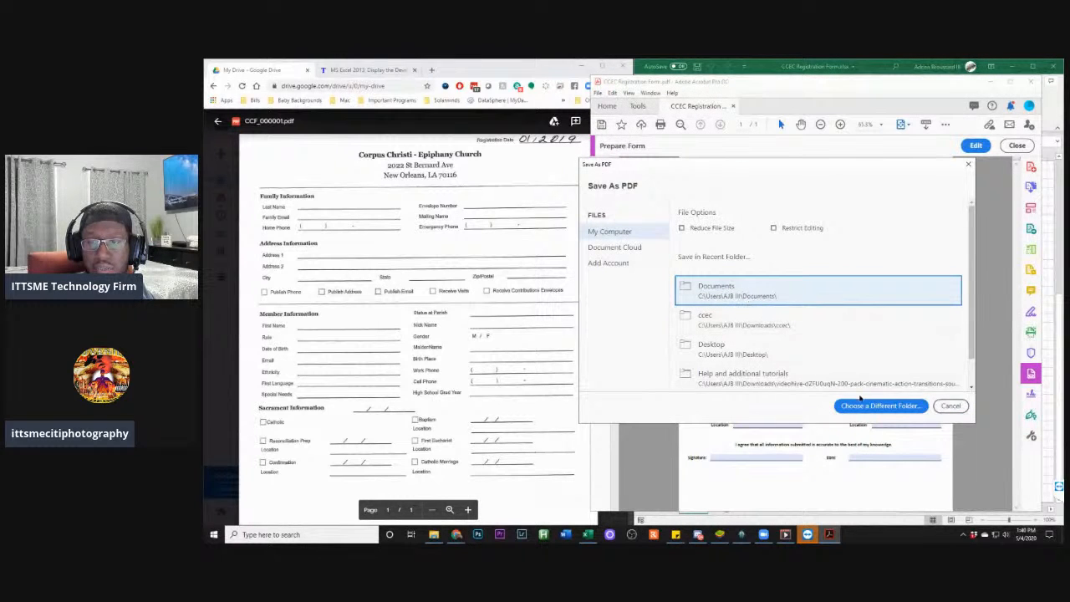
{"action": "left_click", "coordinate": [734, 298]}
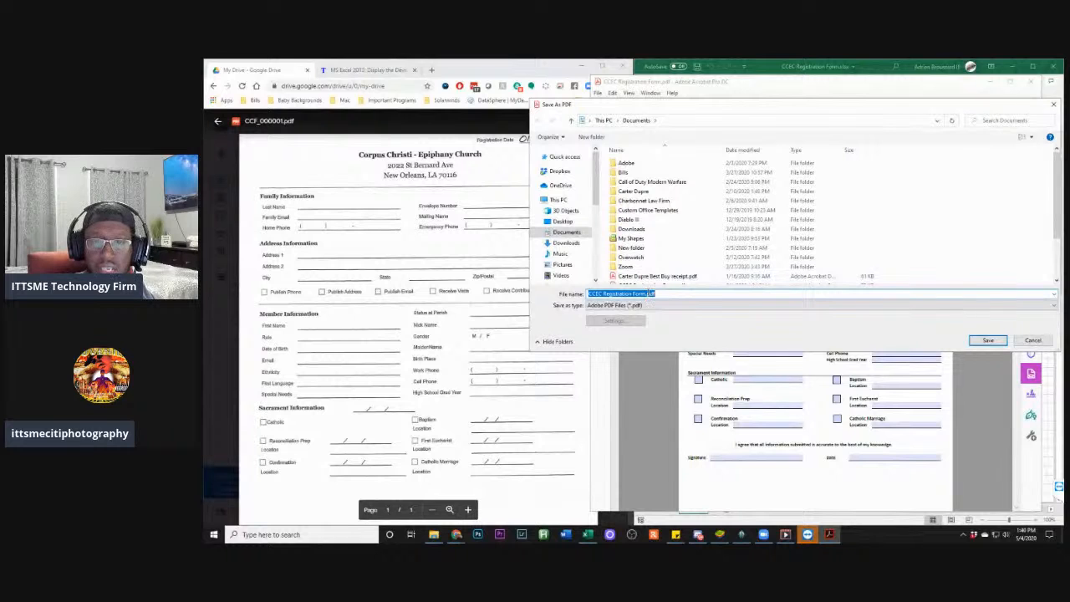
{"action": "left_click", "coordinate": [650, 293]}
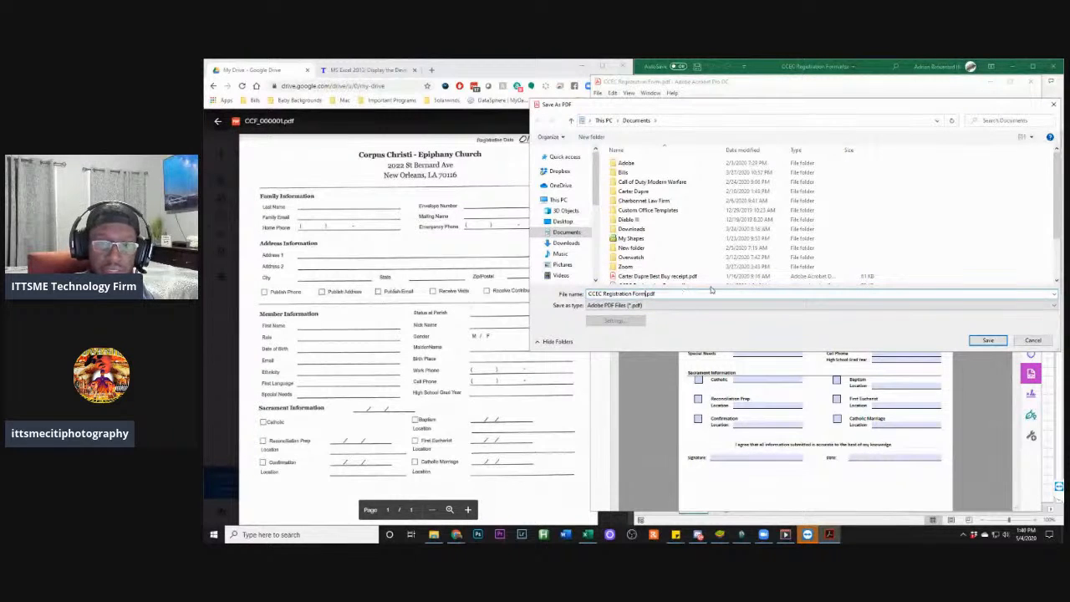
{"action": "type", "text": "Re"}
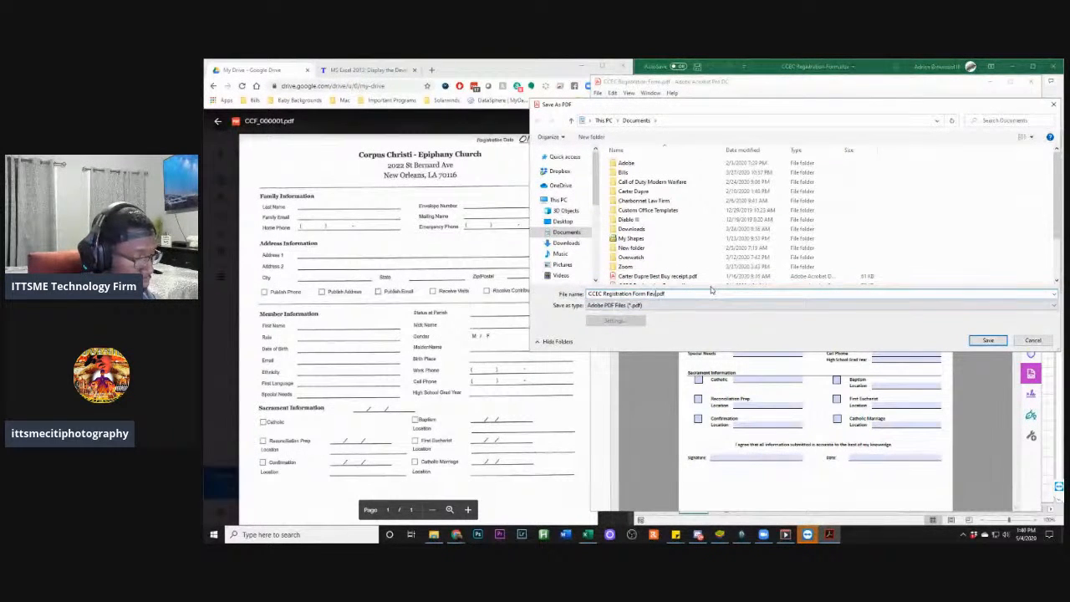
{"action": "type", "text": "v1"}
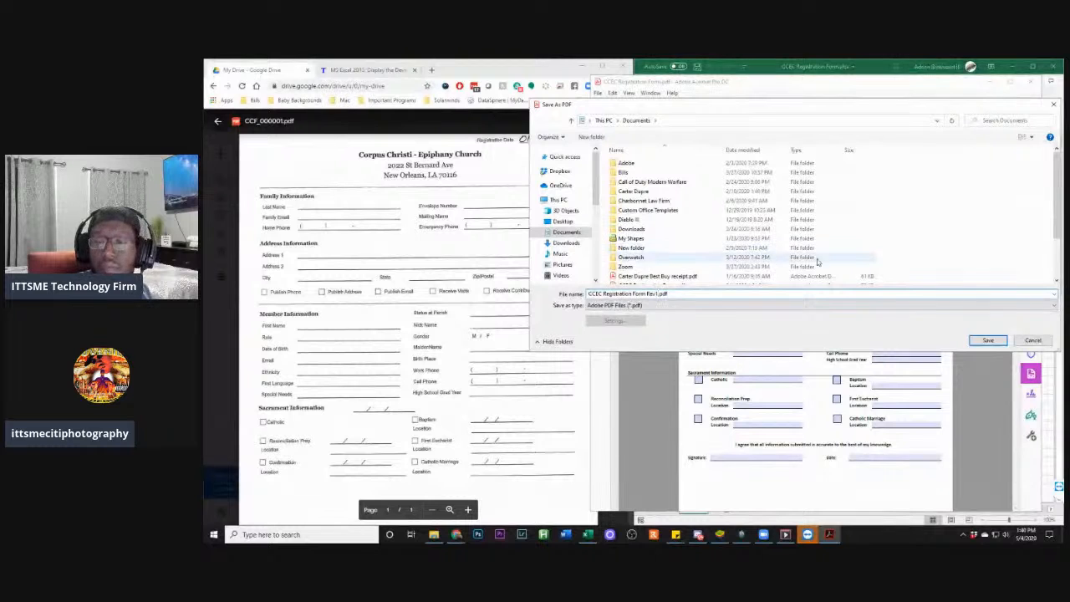
{"action": "left_click", "coordinate": [987, 340]}
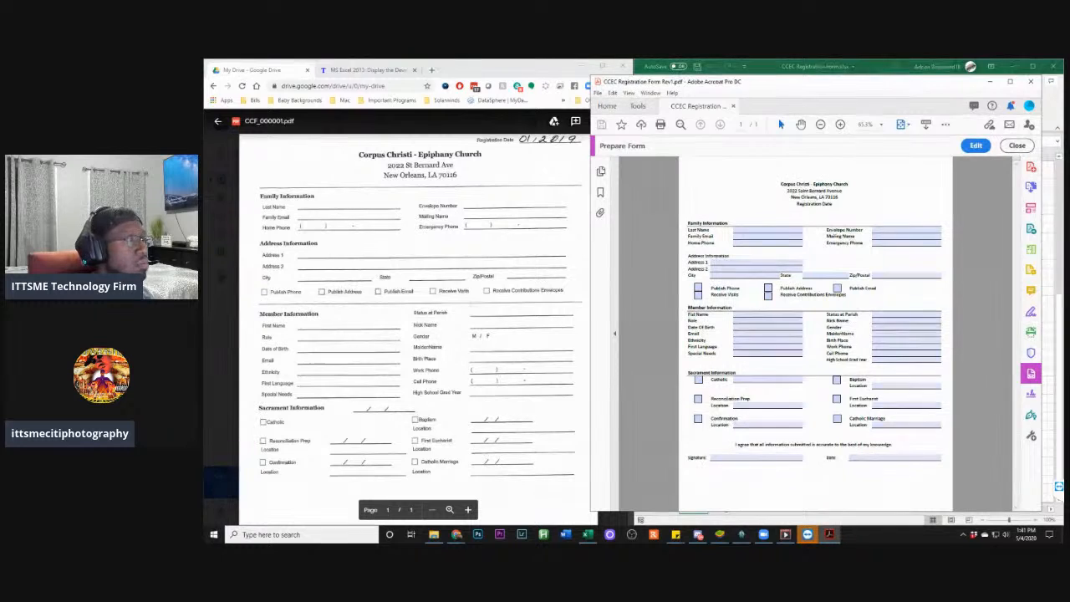
Switch to Chrome and merge the Wix Website Editor tab into the window holding the Google Drive tab
{"action": "left_click", "coordinate": [456, 534]}
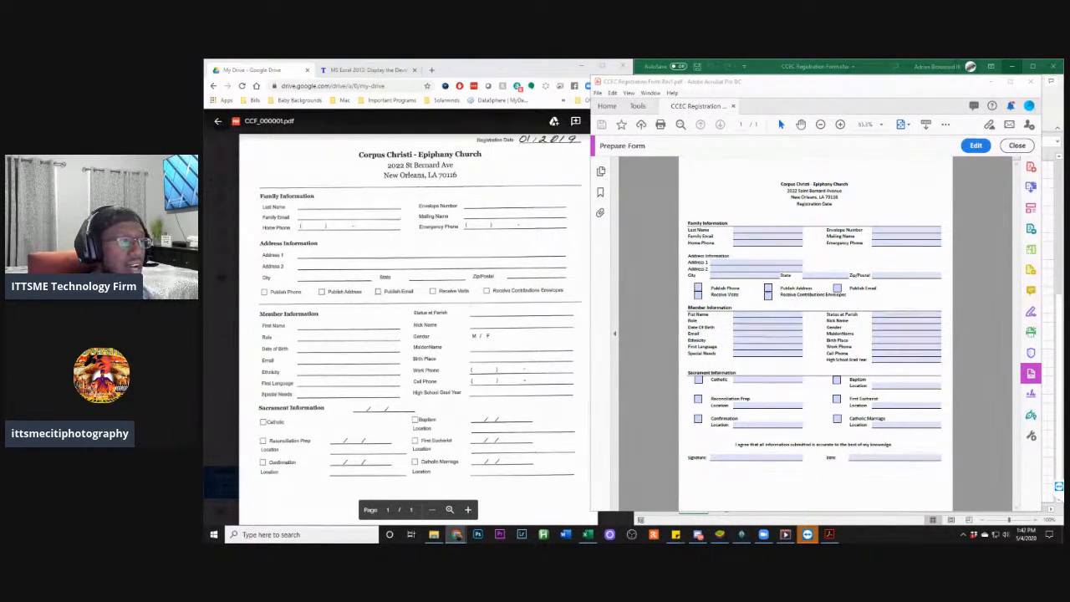
{"action": "left_click_drag", "start_coordinate": [205, 94], "coordinate": [267, 153]}
{"action": "left_click_drag", "start_coordinate": [175, 157], "coordinate": [539, 74]}
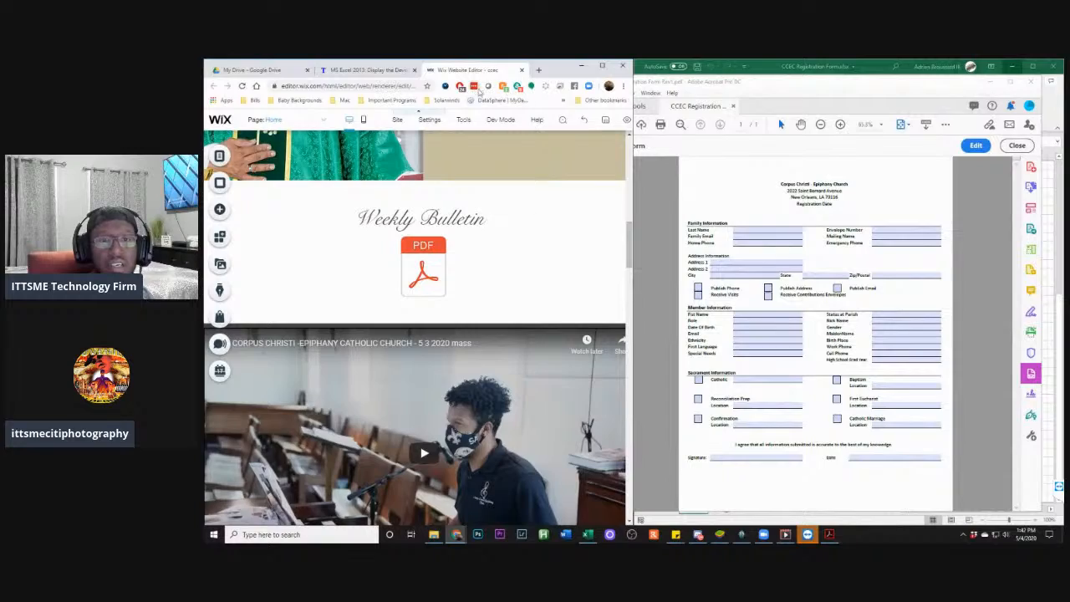
Maximize the browser and examine the church site's home page down to the Letter From CCEC and back up to the header
{"action": "scroll", "coordinate": [508, 230], "scroll_direction": "down", "scroll_amount": 4}
{"action": "scroll", "coordinate": [508, 243], "scroll_direction": "down", "scroll_amount": 5}
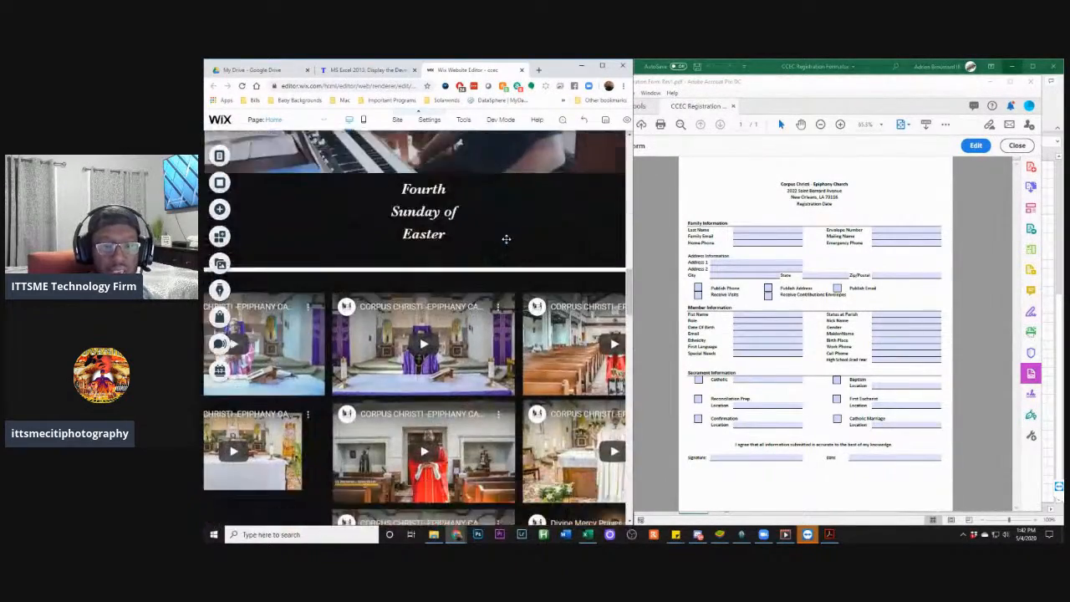
{"action": "scroll", "coordinate": [506, 244], "scroll_direction": "down", "scroll_amount": 3}
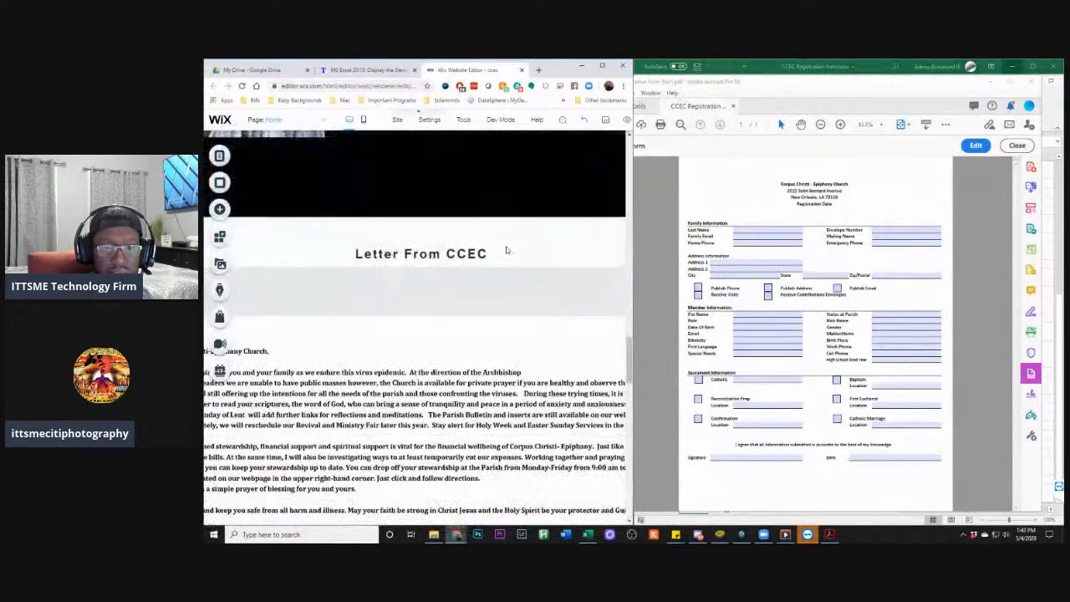
{"action": "mouse_move", "coordinate": [536, 121]}
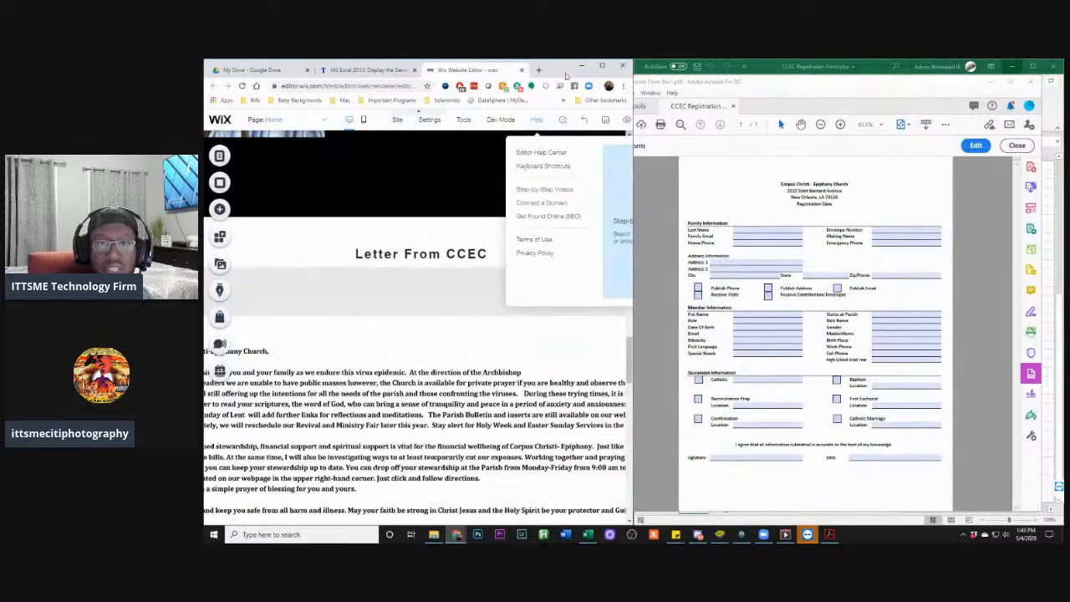
{"action": "left_click", "coordinate": [601, 65]}
{"action": "scroll", "coordinate": [611, 177], "scroll_direction": "up", "scroll_amount": 15}
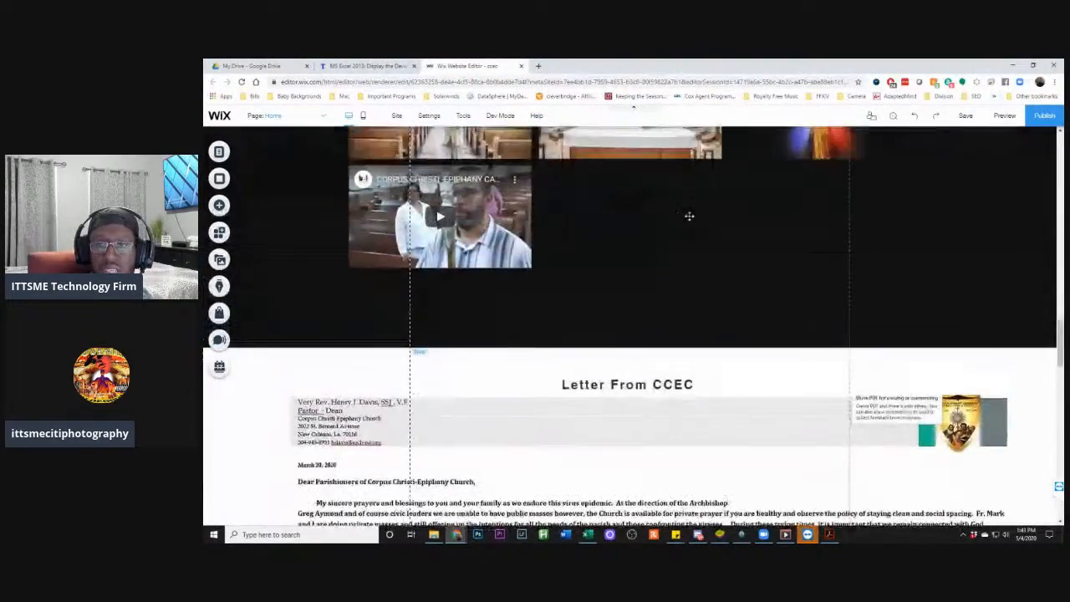
{"action": "scroll", "coordinate": [629, 326], "scroll_direction": "up", "scroll_amount": 15}
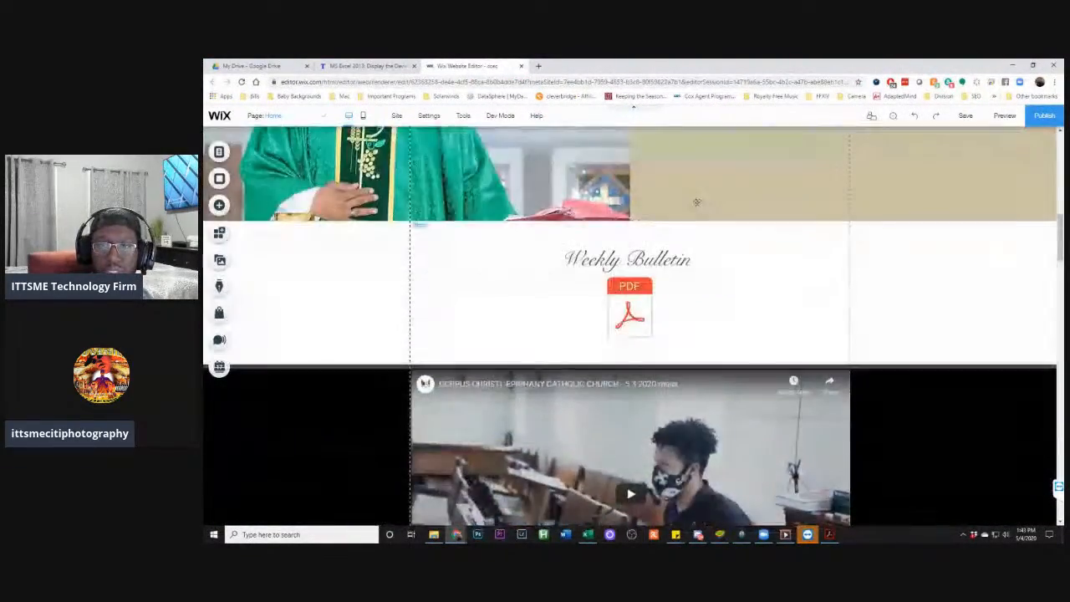
{"action": "scroll", "coordinate": [715, 219], "scroll_direction": "up", "scroll_amount": 5}
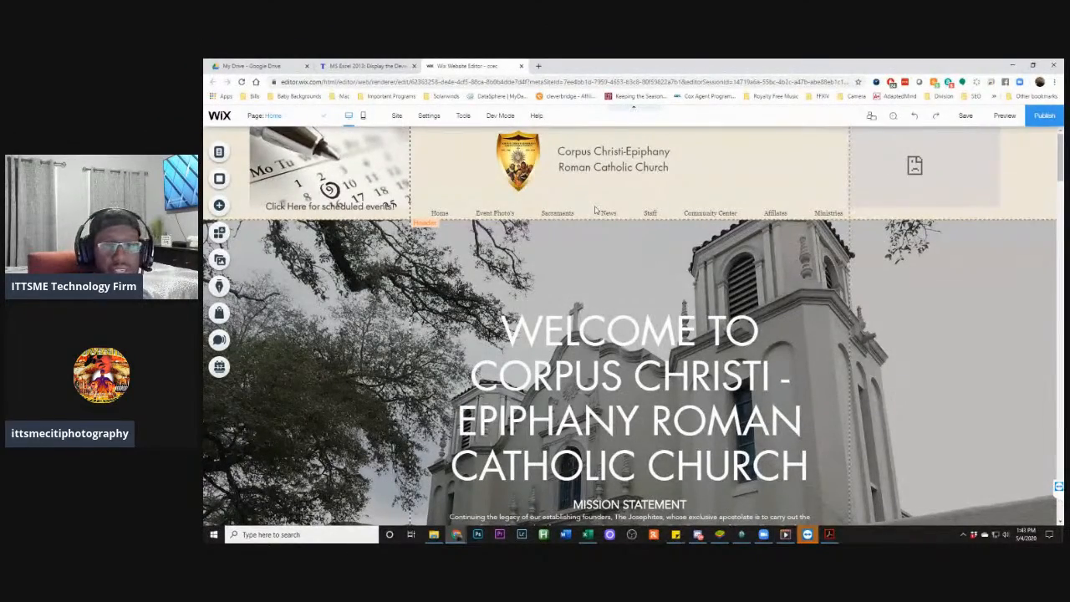
{"action": "left_click", "coordinate": [221, 205]}
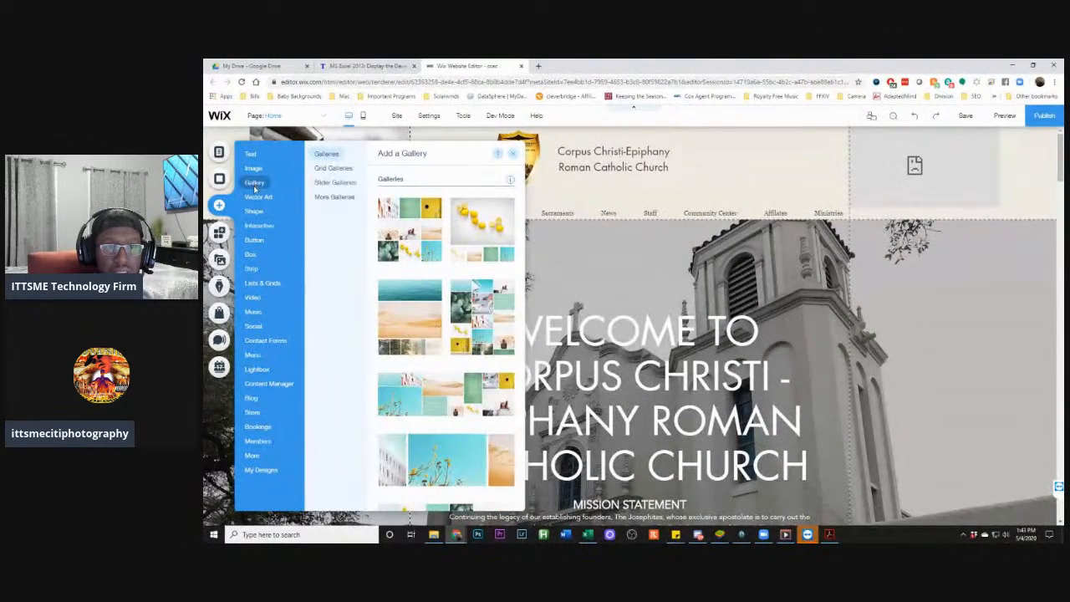
{"action": "mouse_move", "coordinate": [275, 195]}
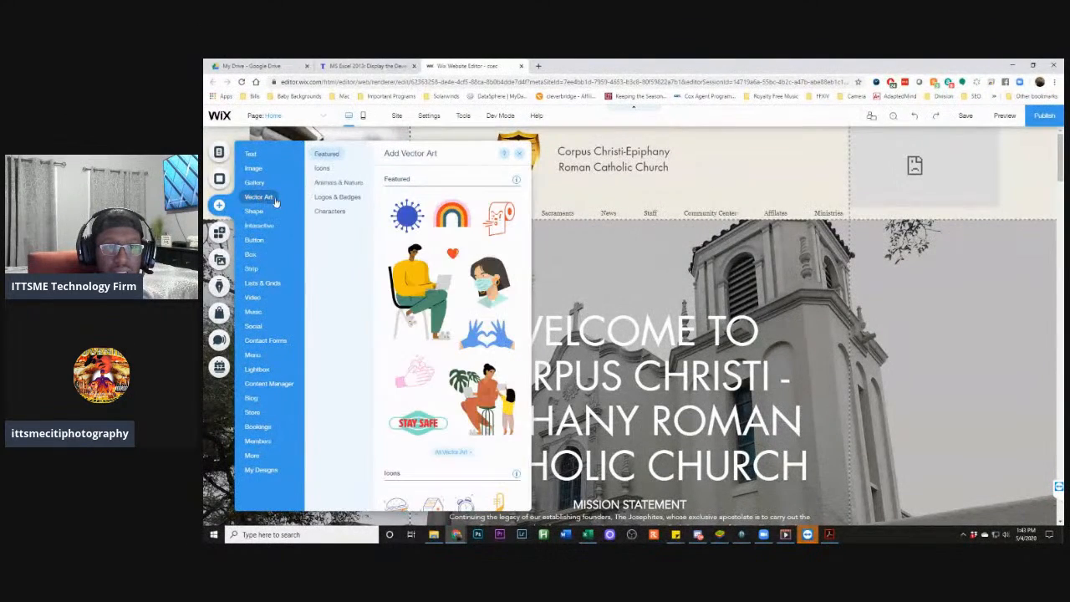
{"action": "left_click", "coordinate": [319, 183]}
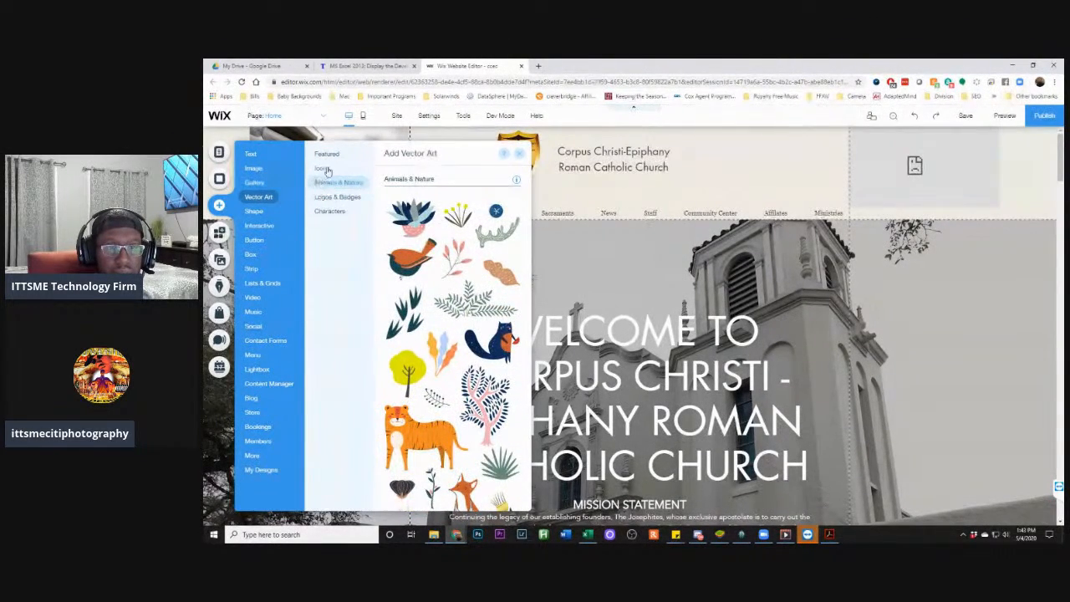
{"action": "left_click", "coordinate": [325, 172]}
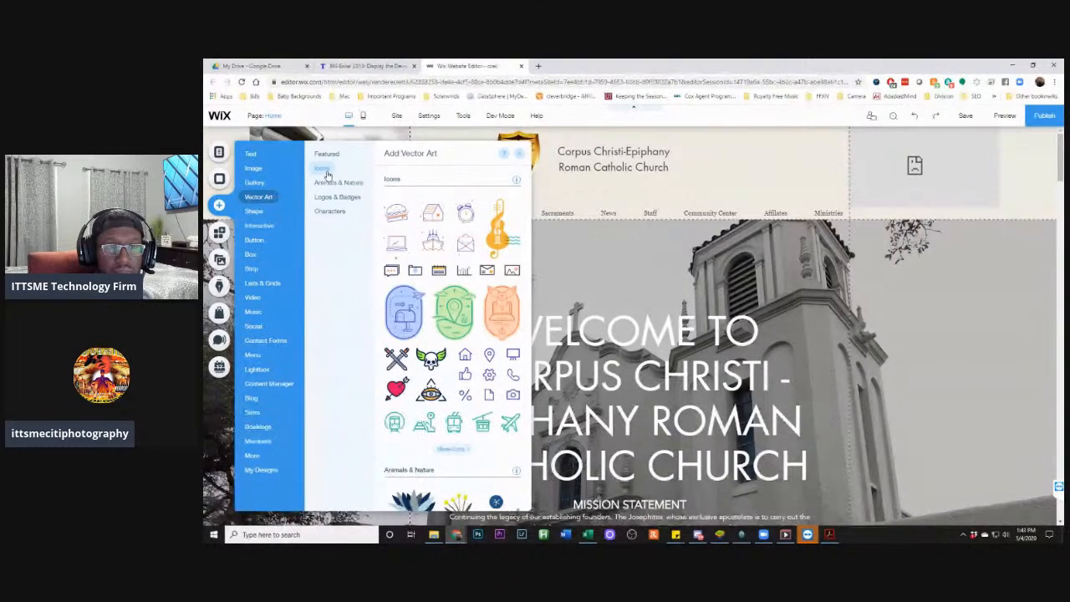
{"action": "left_click", "coordinate": [326, 181]}
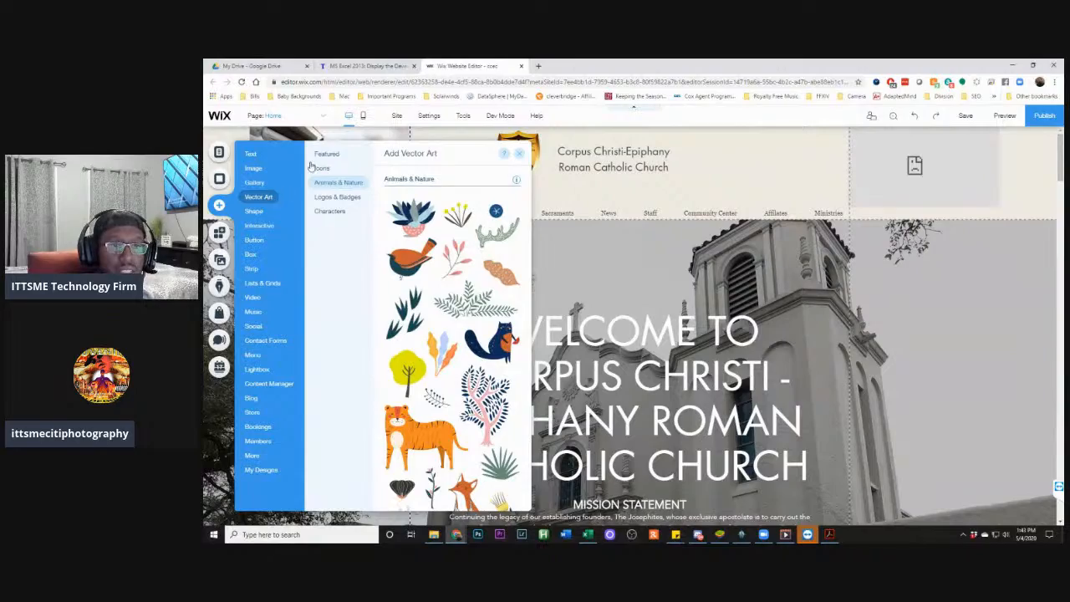
{"action": "left_click", "coordinate": [327, 154]}
Add a new page to the site menu and name it Registration Forms
{"action": "left_click", "coordinate": [323, 120]}
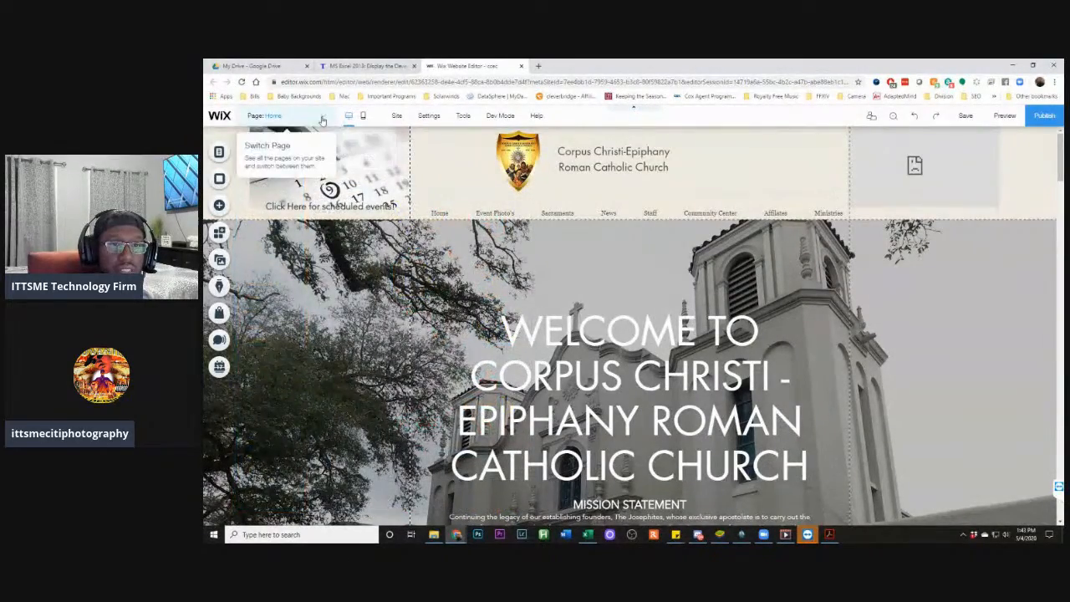
{"action": "left_click", "coordinate": [322, 120]}
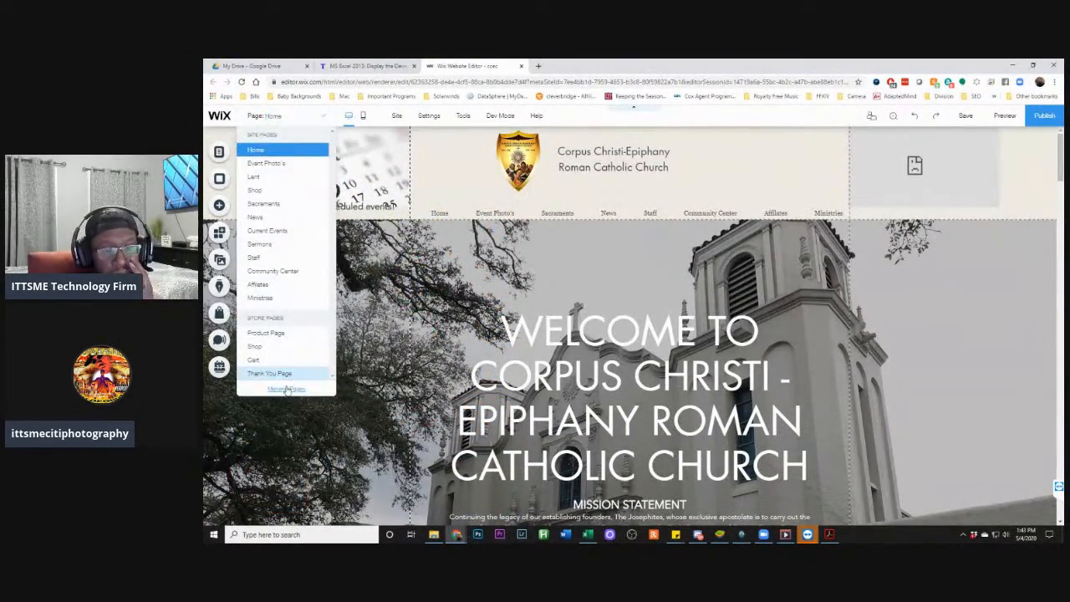
{"action": "left_click", "coordinate": [286, 390]}
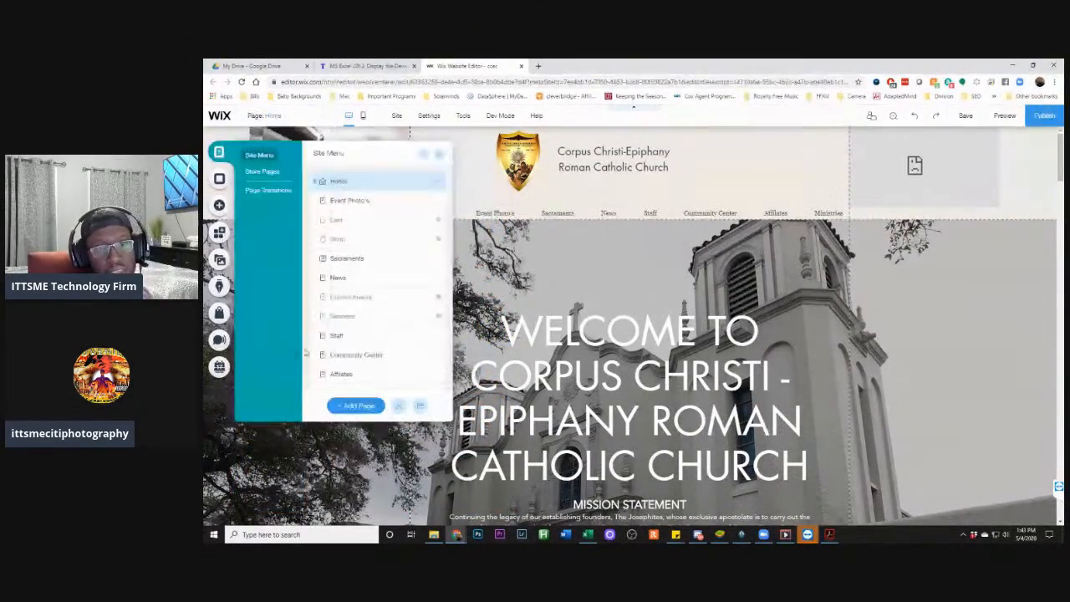
{"action": "left_click", "coordinate": [368, 406]}
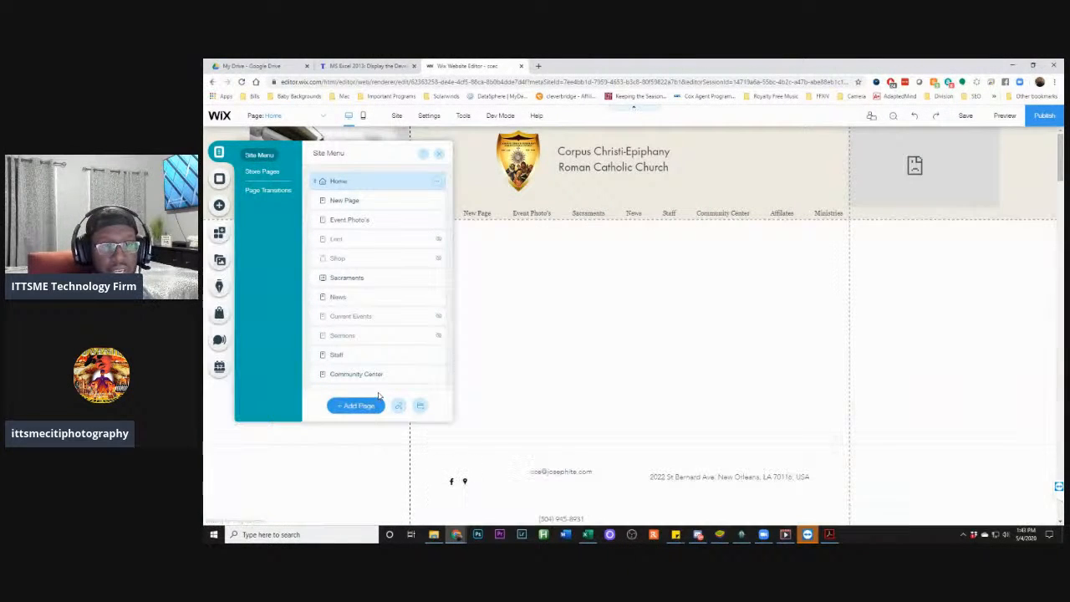
{"action": "type", "text": "Registration Forms"}
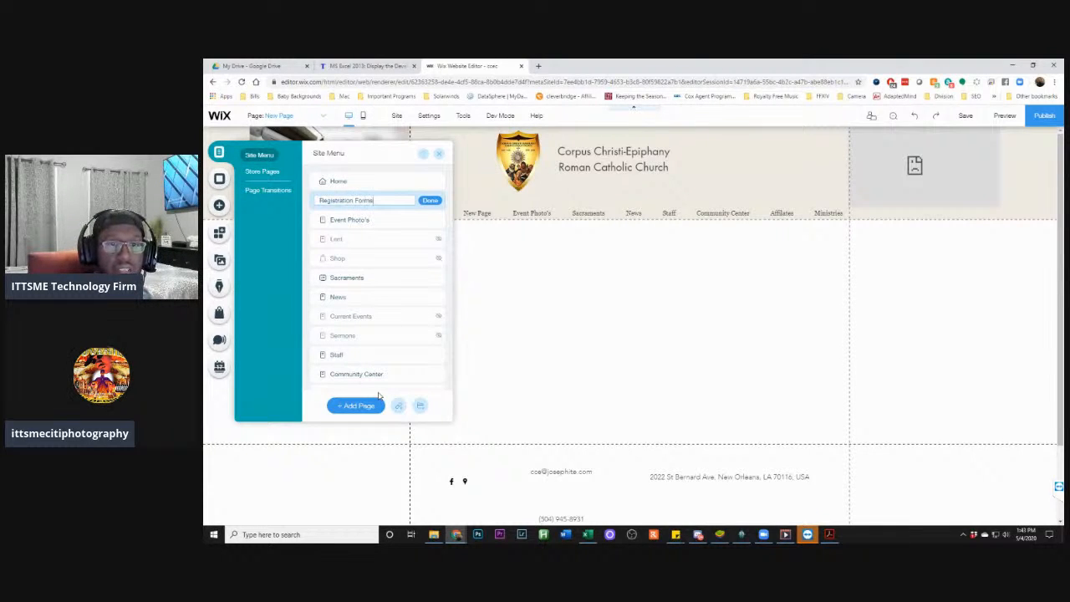
{"action": "left_click", "coordinate": [431, 201]}
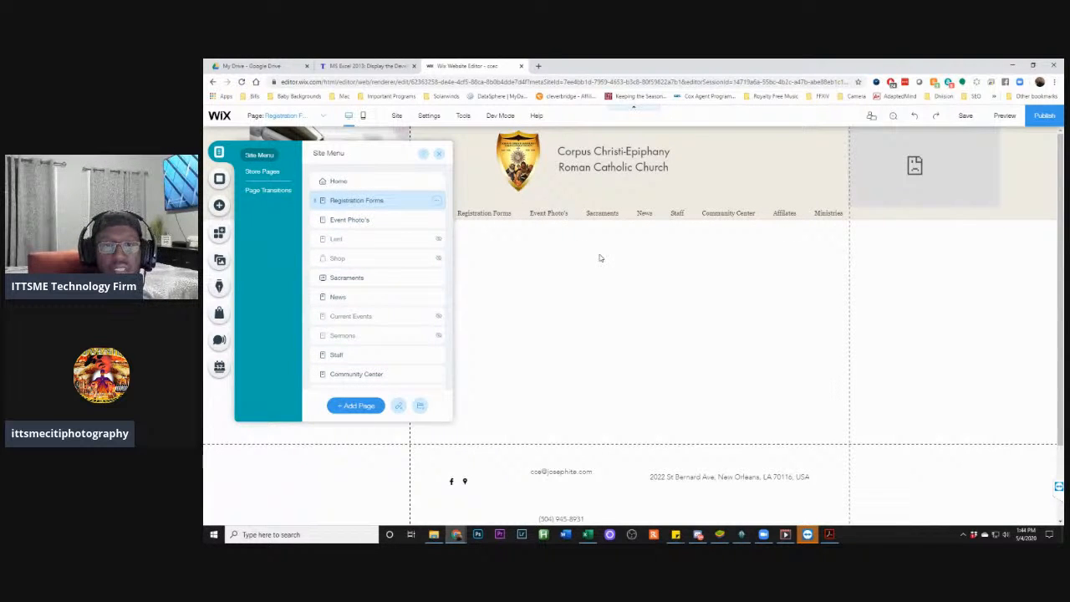
{"action": "left_click", "coordinate": [441, 158]}
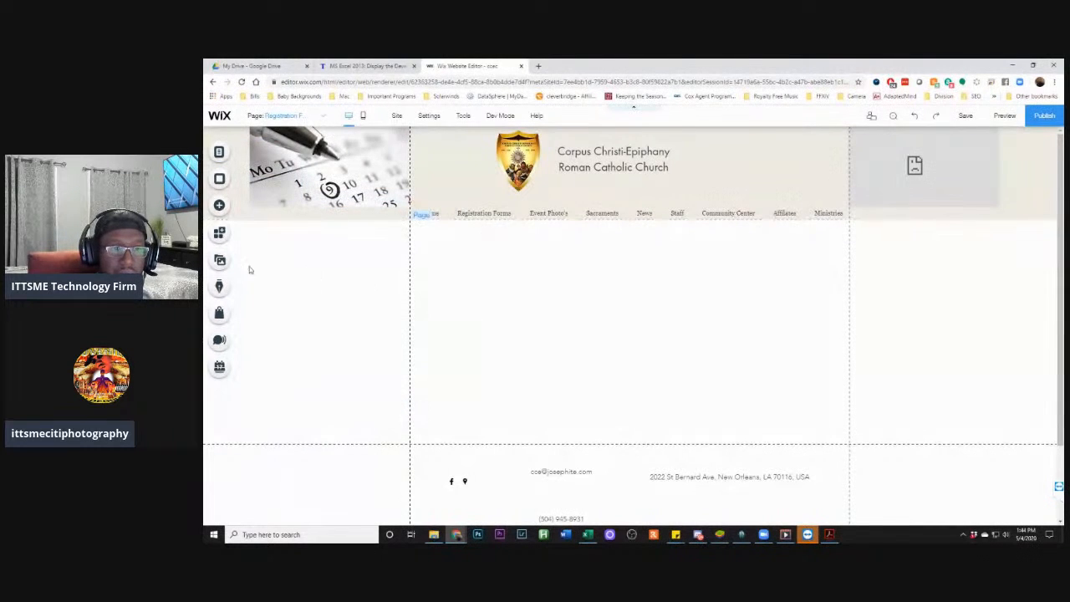
Add the first About strip, with the skateboard photo and green About Us column, to the Registration Forms page
{"action": "left_click", "coordinate": [221, 207]}
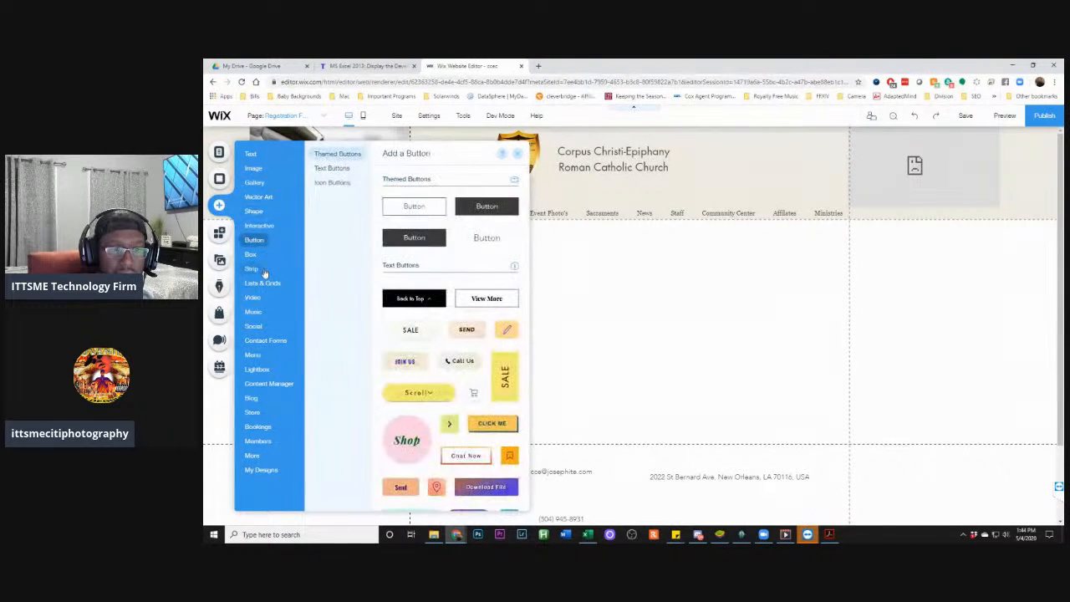
{"action": "mouse_move", "coordinate": [264, 273]}
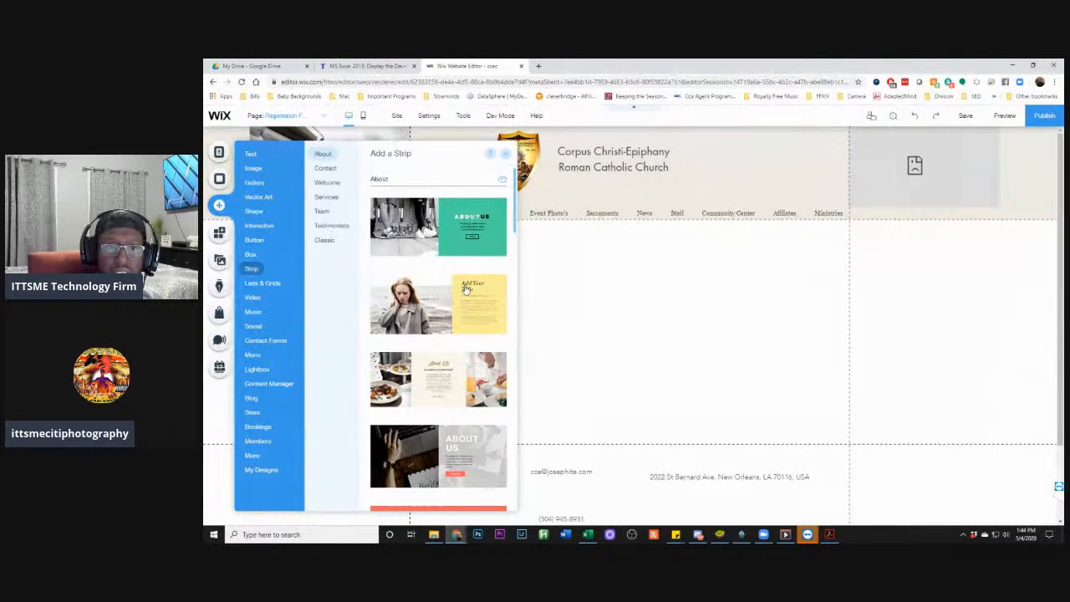
{"action": "left_click", "coordinate": [443, 228]}
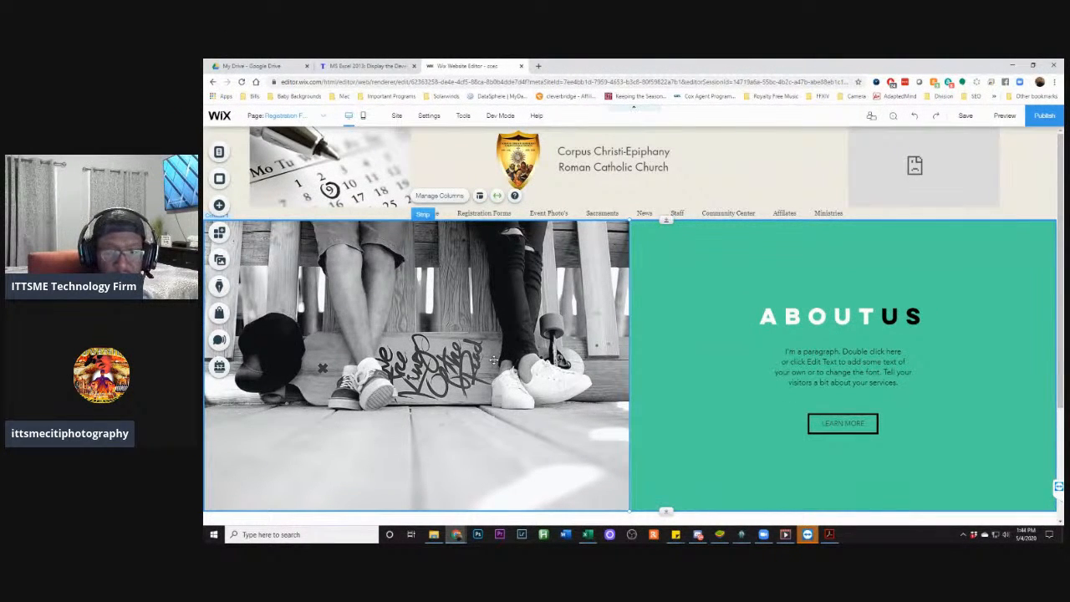
Replace the skateboard photo column's background with the wooden cross image by searching Media from Wix for "church"
{"action": "scroll", "coordinate": [512, 359], "scroll_direction": "down", "scroll_amount": 1}
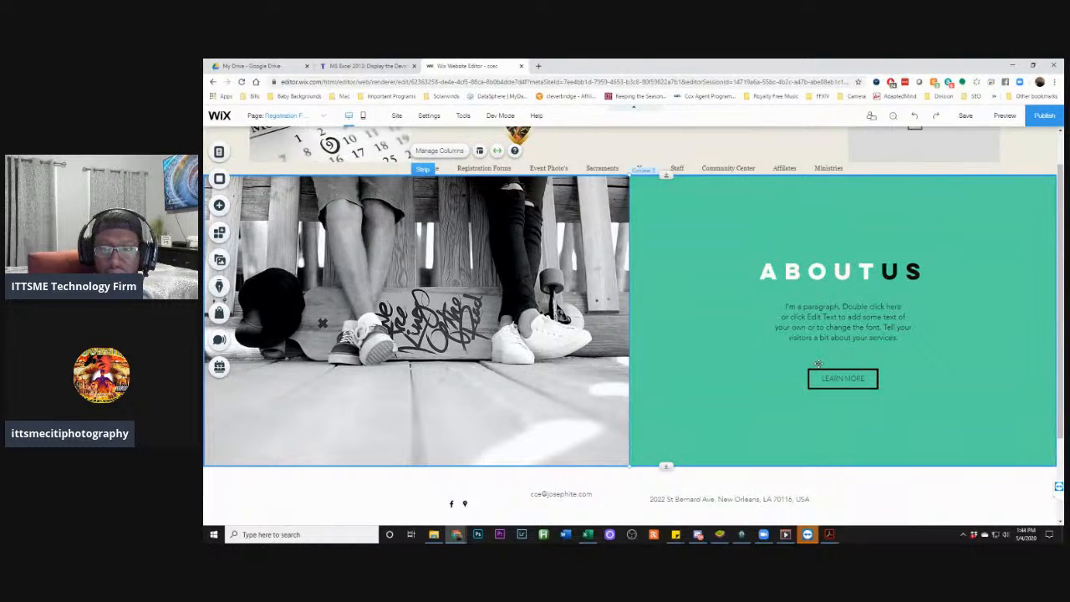
{"action": "left_click", "coordinate": [483, 291]}
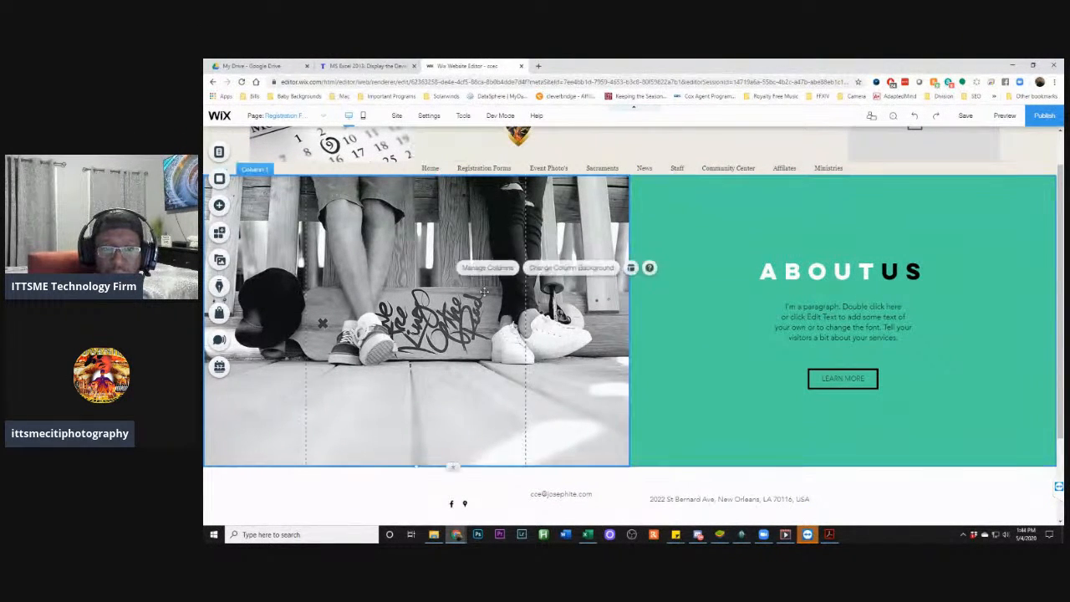
{"action": "left_click", "coordinate": [569, 267]}
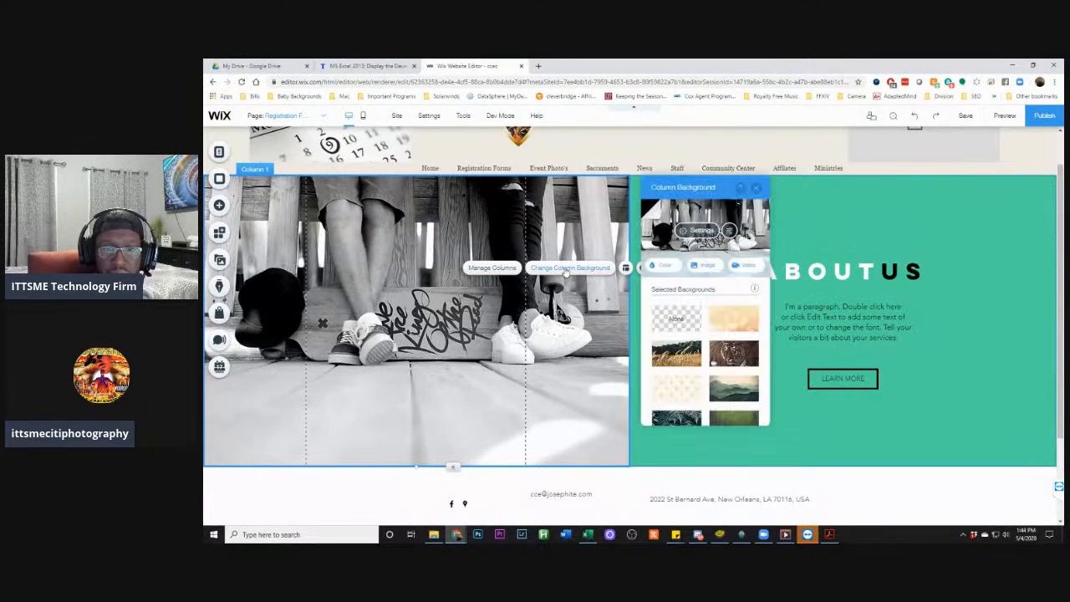
{"action": "left_click", "coordinate": [699, 265]}
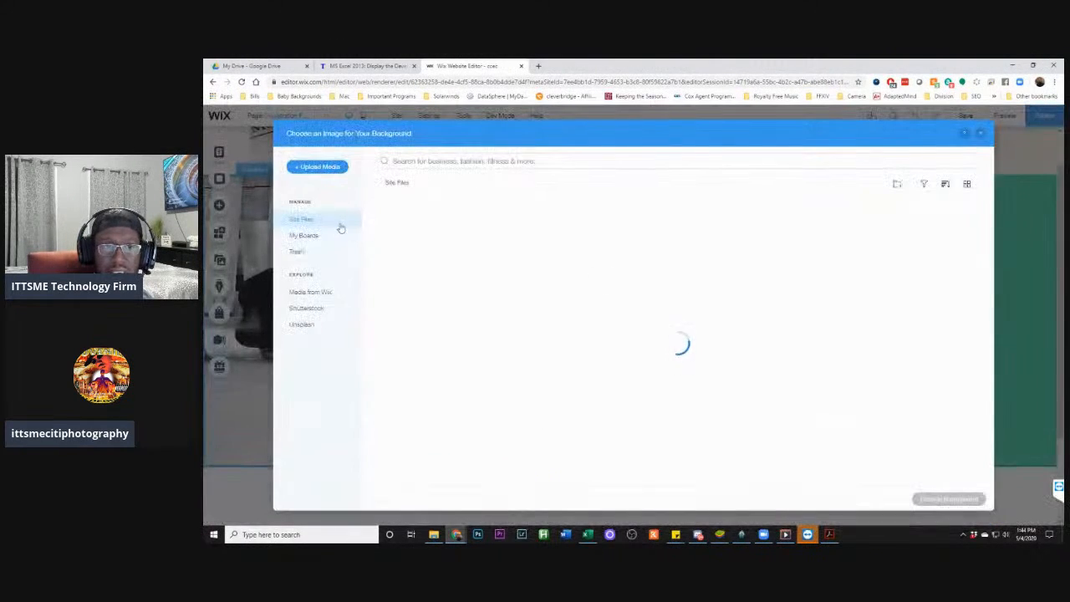
{"action": "left_click", "coordinate": [338, 288]}
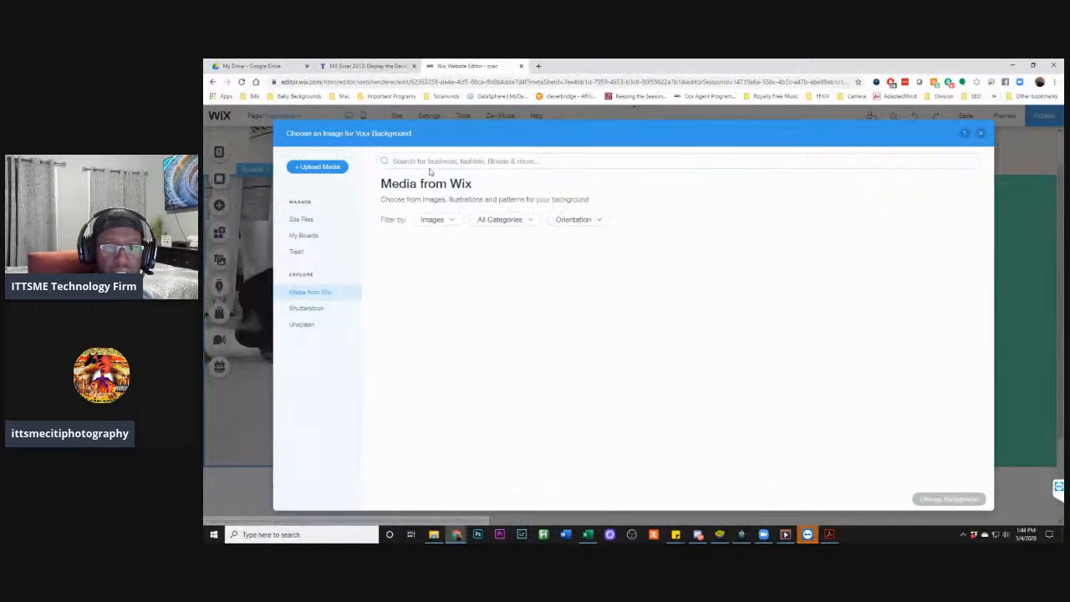
{"action": "left_click", "coordinate": [430, 163]}
{"action": "type", "text": "church"}
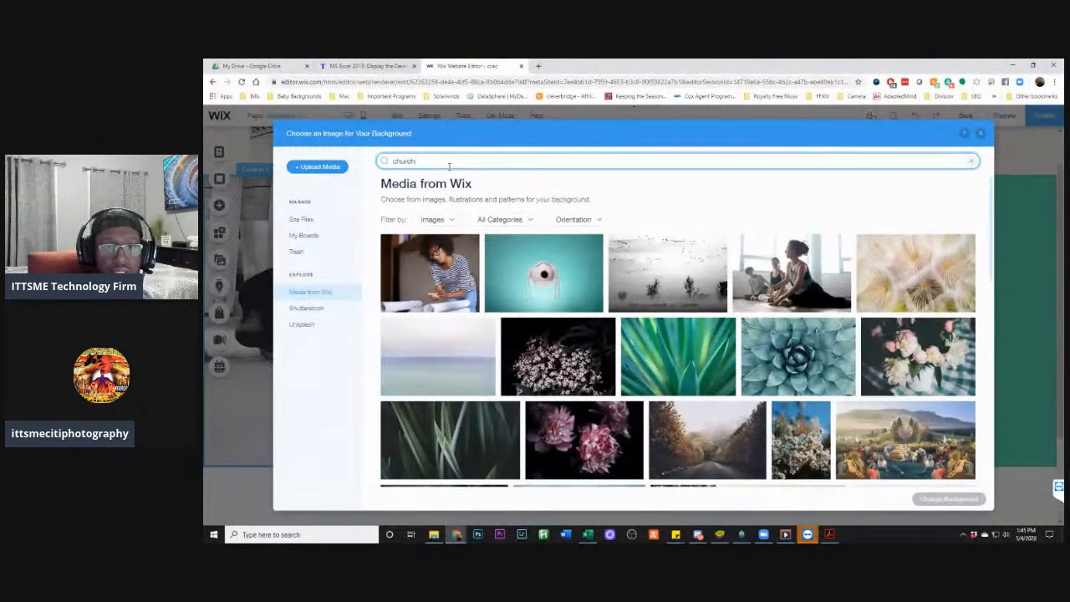
{"action": "key", "text": "Return"}
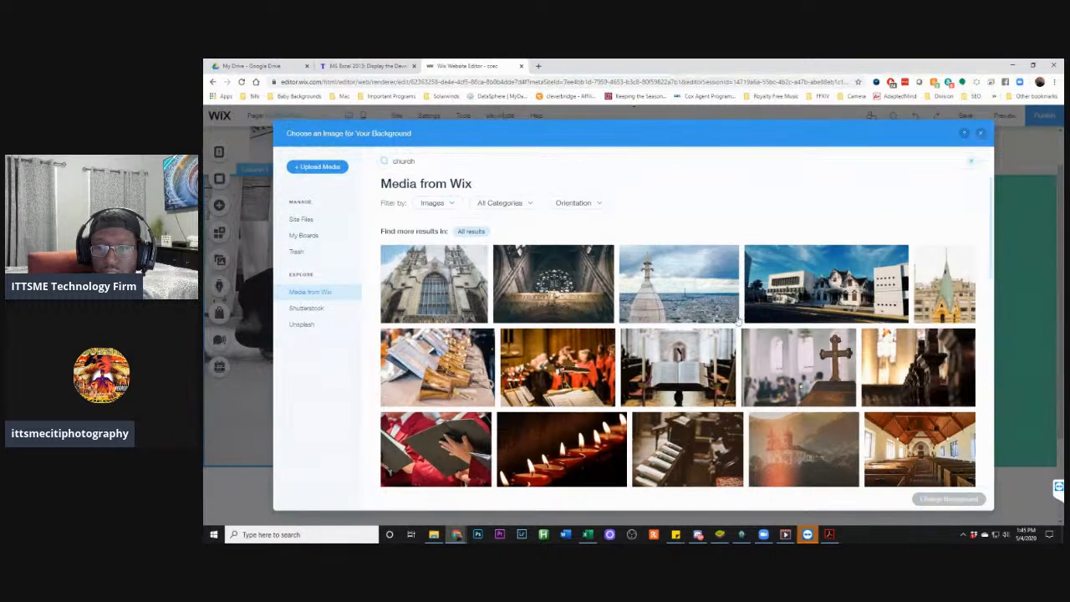
{"action": "left_click", "coordinate": [691, 368]}
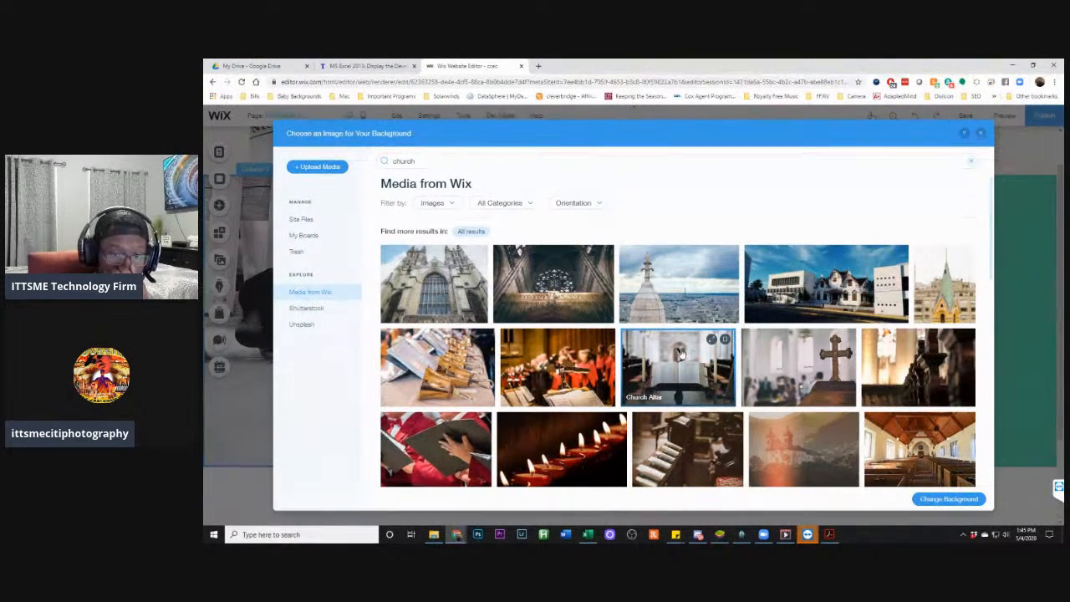
{"action": "scroll", "coordinate": [679, 355], "scroll_direction": "down", "scroll_amount": 1}
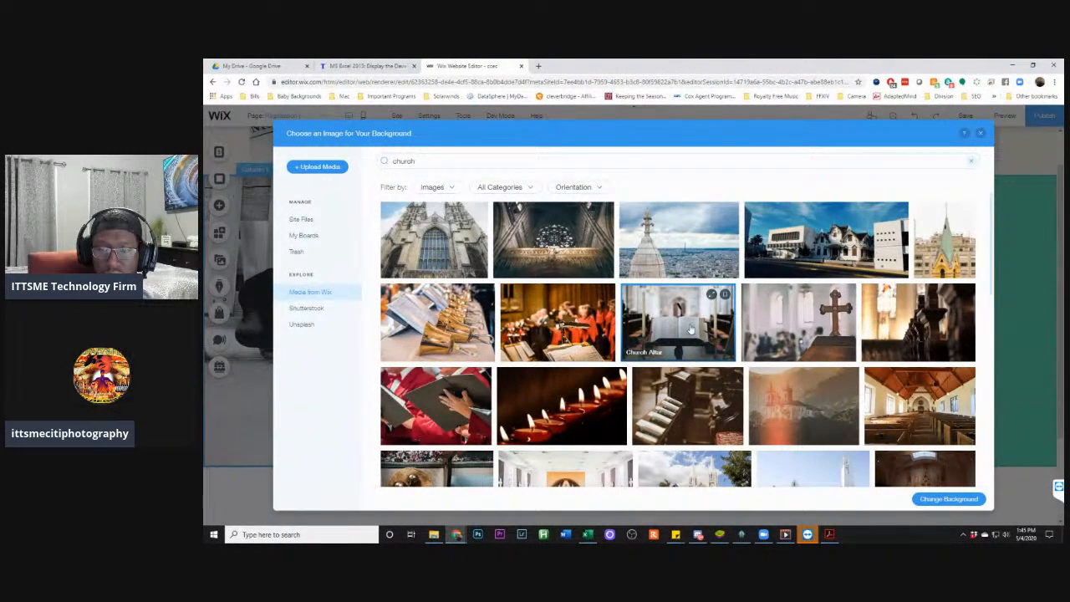
{"action": "left_click", "coordinate": [798, 330]}
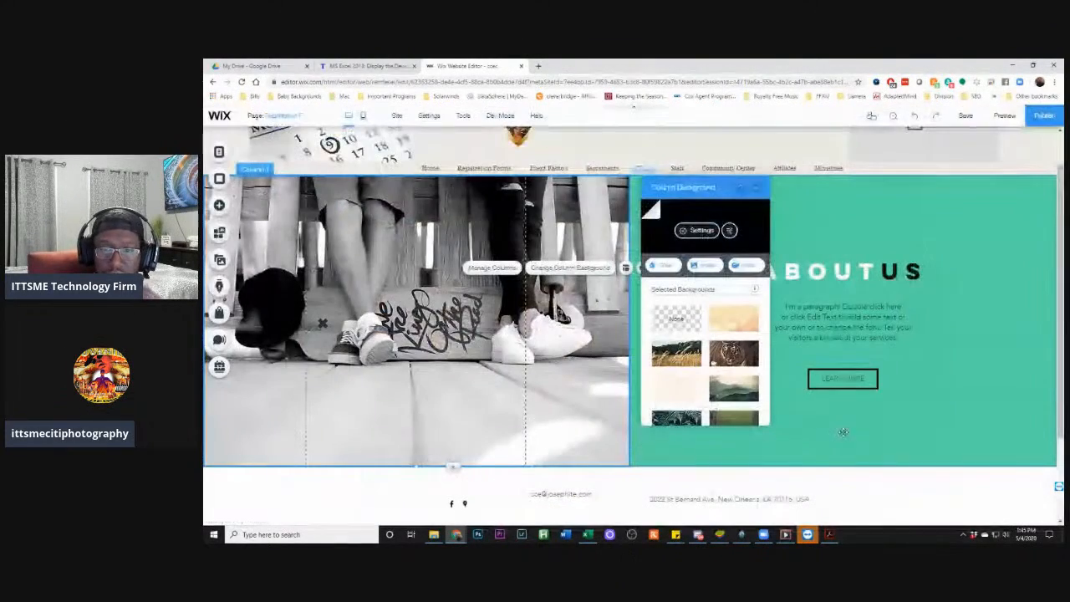
{"action": "left_click", "coordinate": [947, 498]}
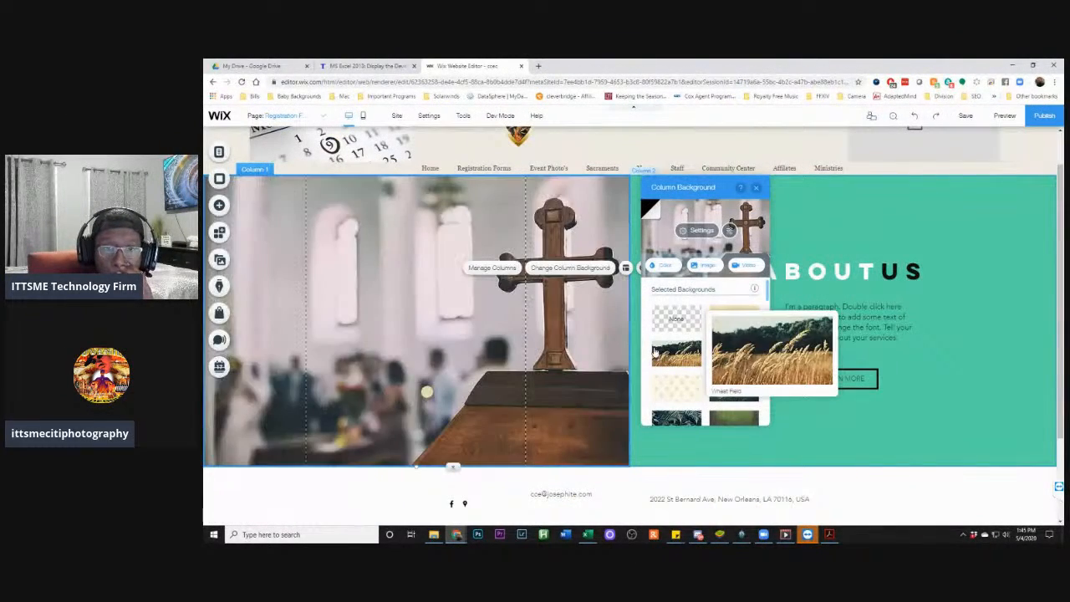
Change the About Us column's background from an image or green fill to the tan site color
{"action": "left_click", "coordinate": [929, 202]}
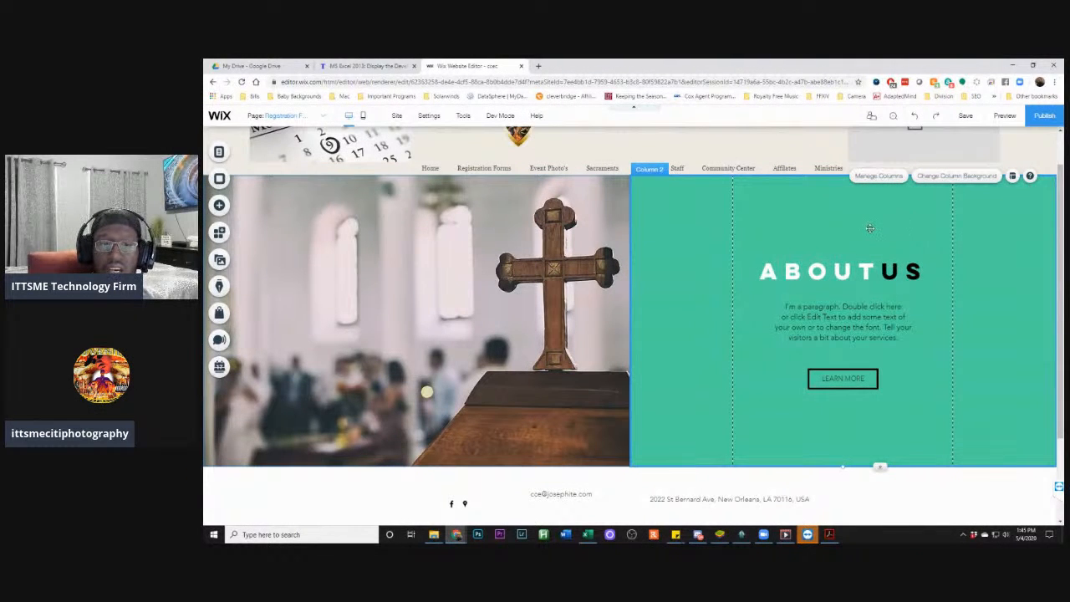
{"action": "left_click", "coordinate": [958, 176]}
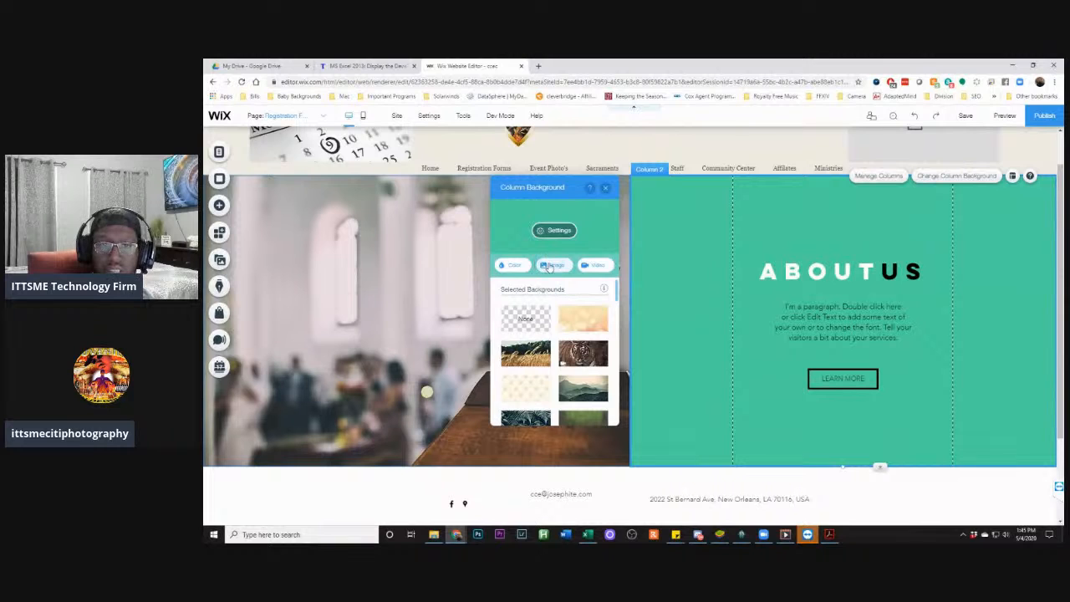
{"action": "left_click", "coordinate": [512, 265]}
{"action": "left_click", "coordinate": [587, 324]}
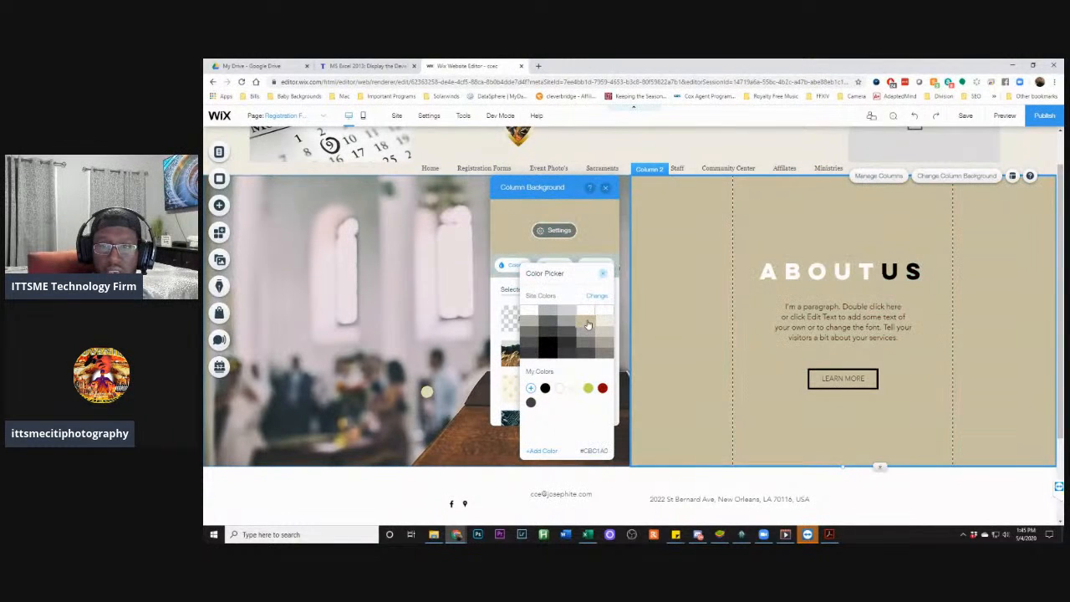
{"action": "left_click", "coordinate": [604, 276]}
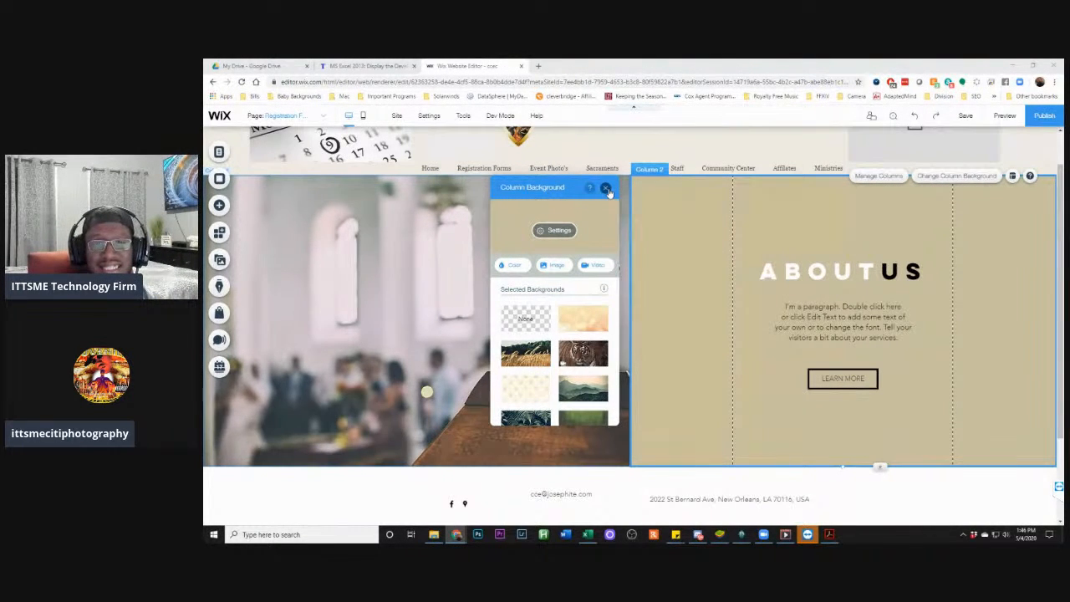
Replace the About Us heading text in the tan column with REGISTRATION FORMS, keeping the first word white and the second black
{"action": "left_click", "coordinate": [828, 273]}
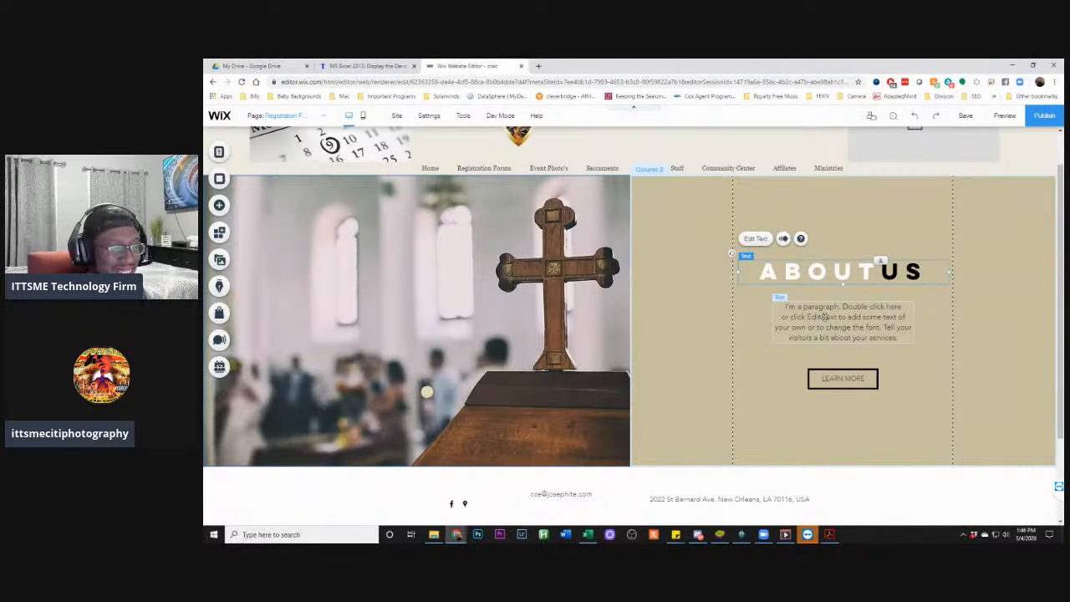
{"action": "scroll", "coordinate": [847, 292], "scroll_direction": "down", "scroll_amount": 1}
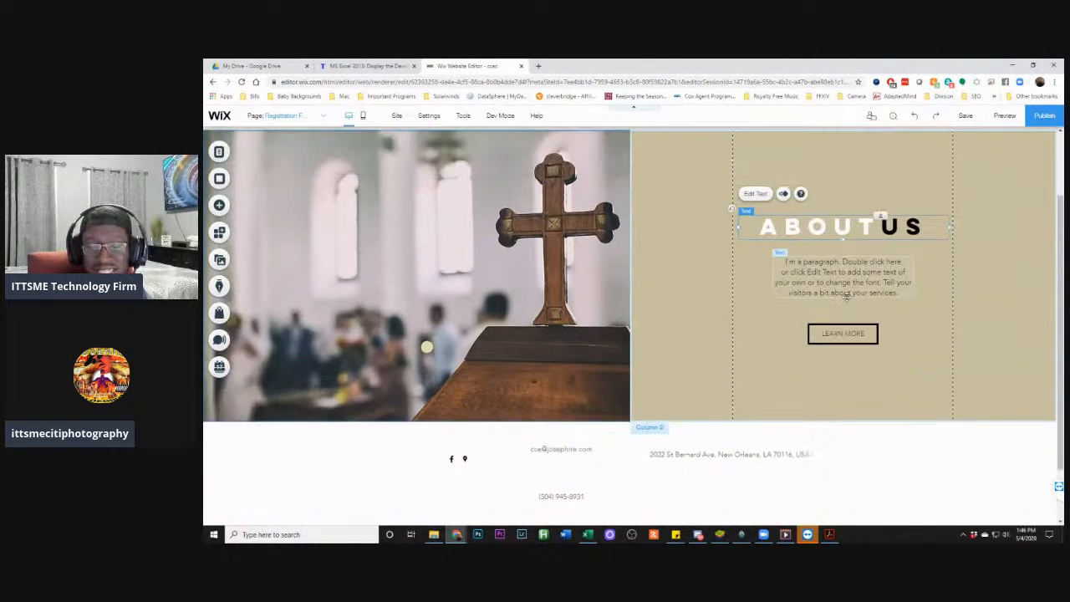
{"action": "scroll", "coordinate": [846, 296], "scroll_direction": "up", "scroll_amount": 1}
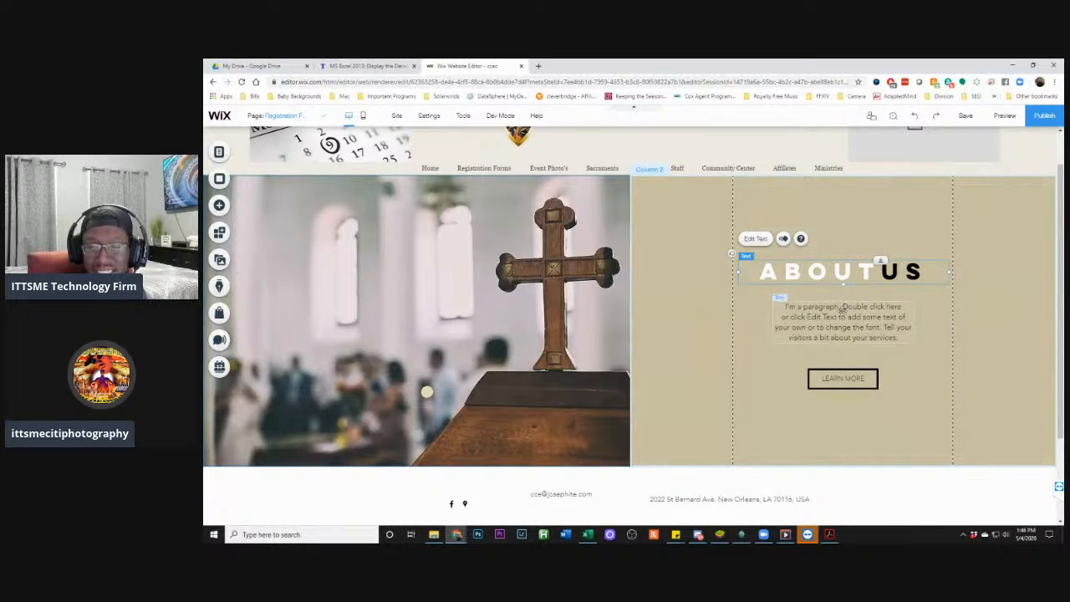
{"action": "left_click", "coordinate": [842, 308]}
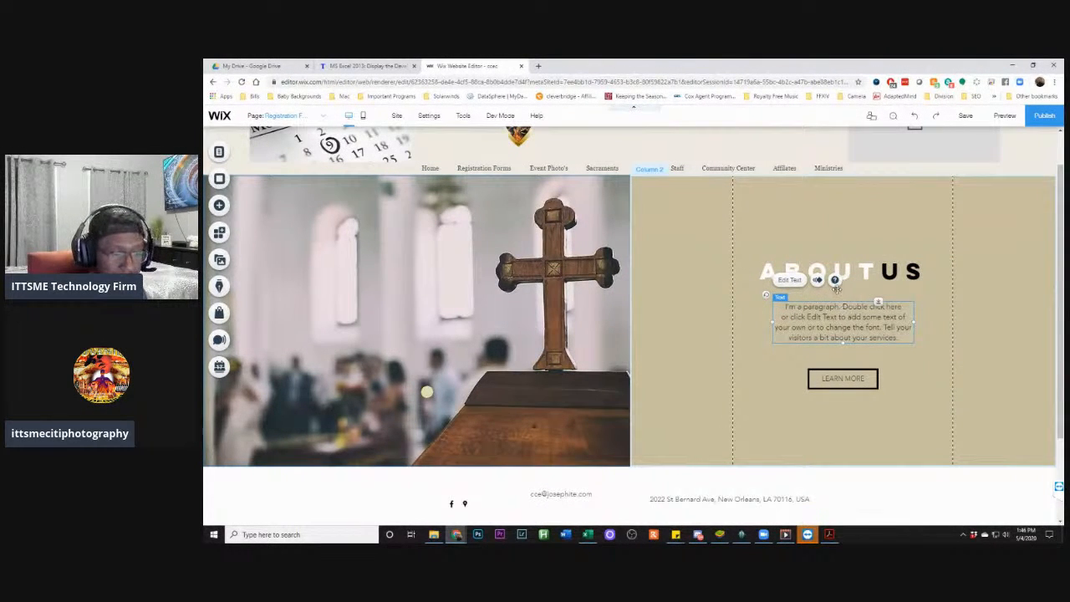
{"action": "double_click", "coordinate": [825, 320]}
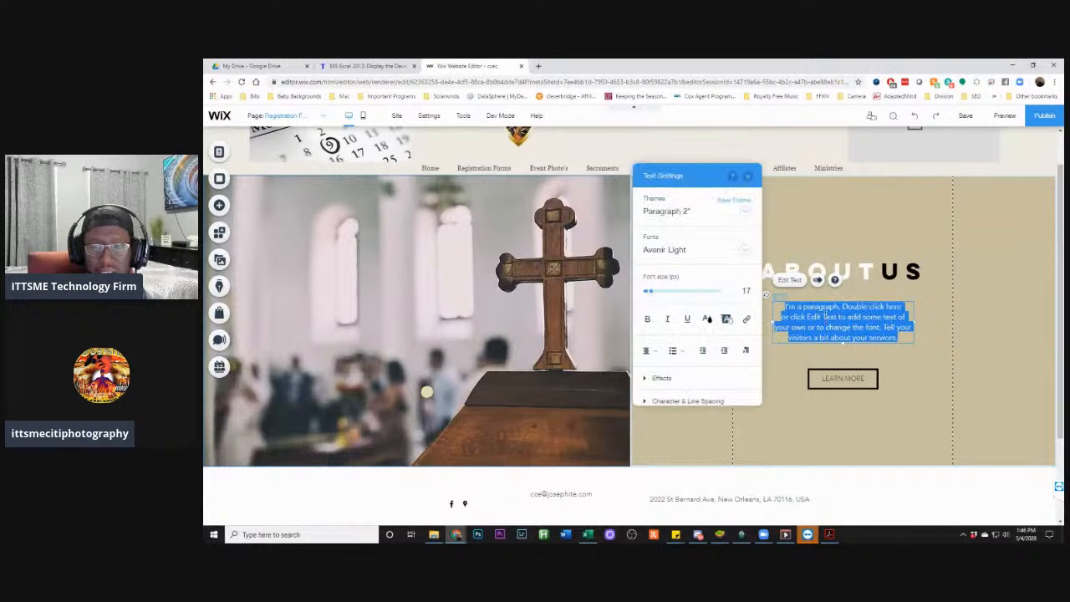
{"action": "double_click", "coordinate": [831, 269]}
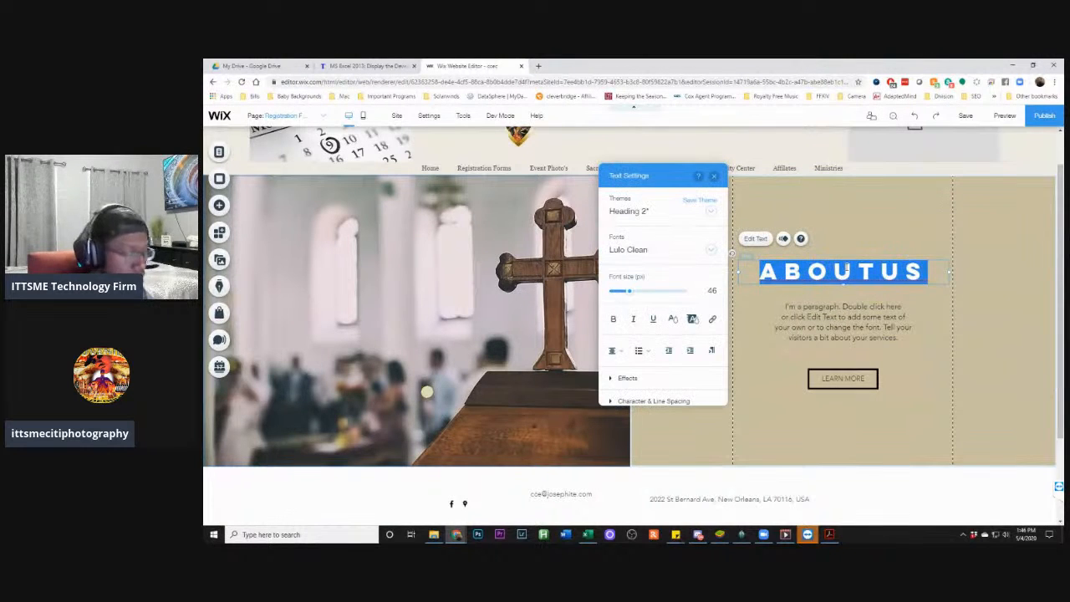
{"action": "left_click", "coordinate": [869, 272]}
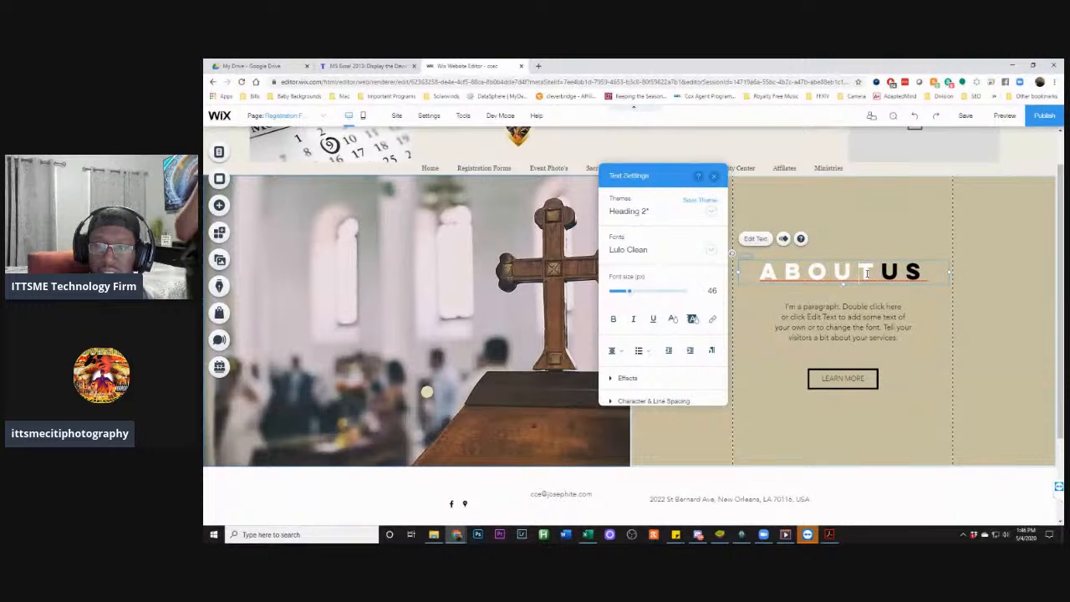
{"action": "left_click_drag", "start_coordinate": [872, 273], "coordinate": [742, 273]}
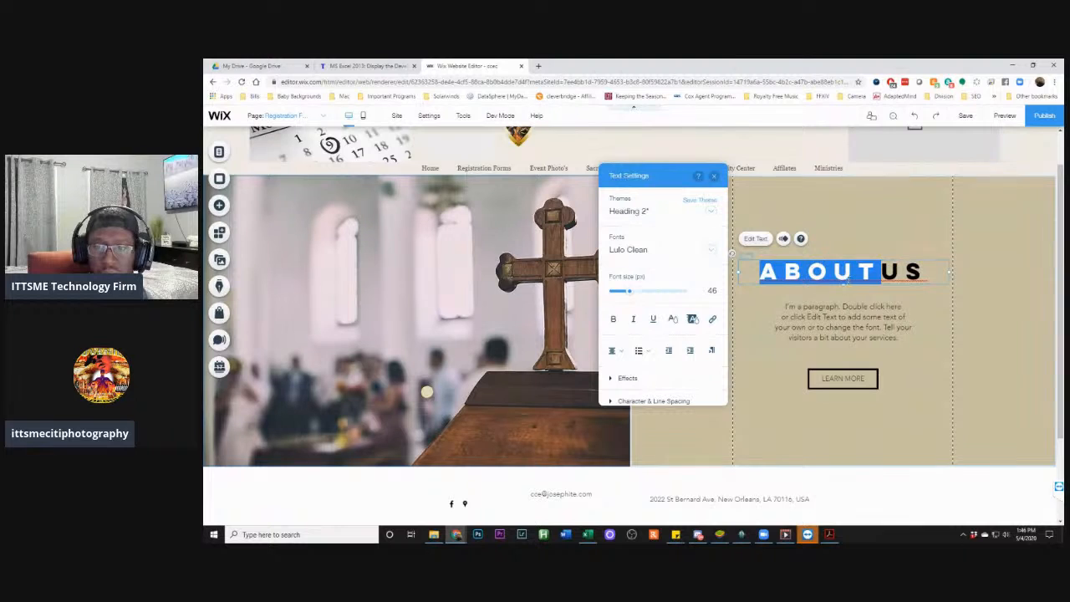
{"action": "type", "text": "REGIST"}
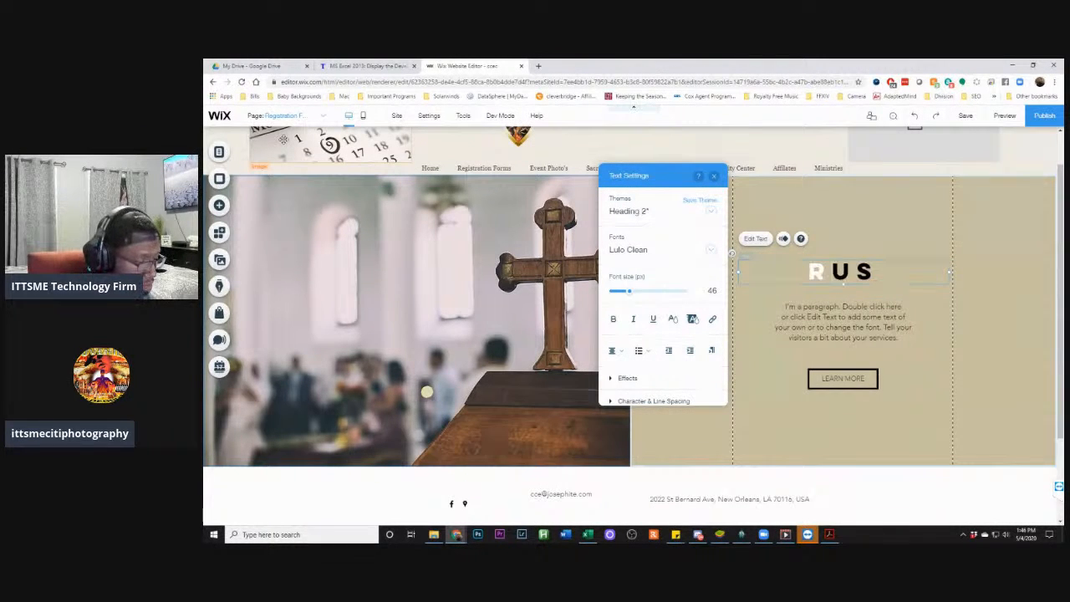
{"action": "type", "text": "RATION"}
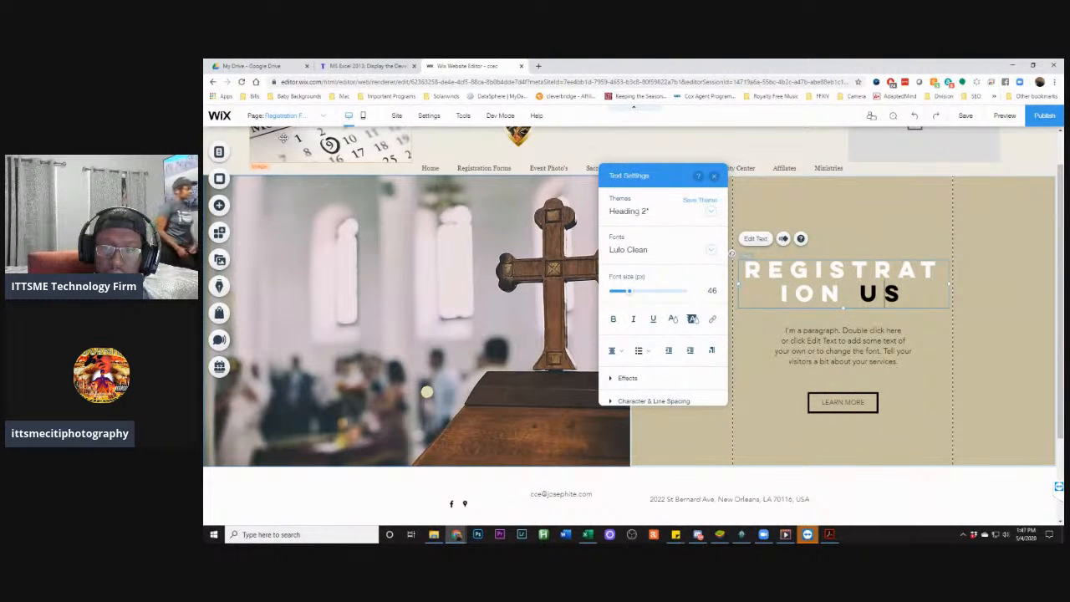
{"action": "key", "text": "shift+Right"}
{"action": "key", "text": "shift+Right"}
{"action": "type", "text": "FOR"}
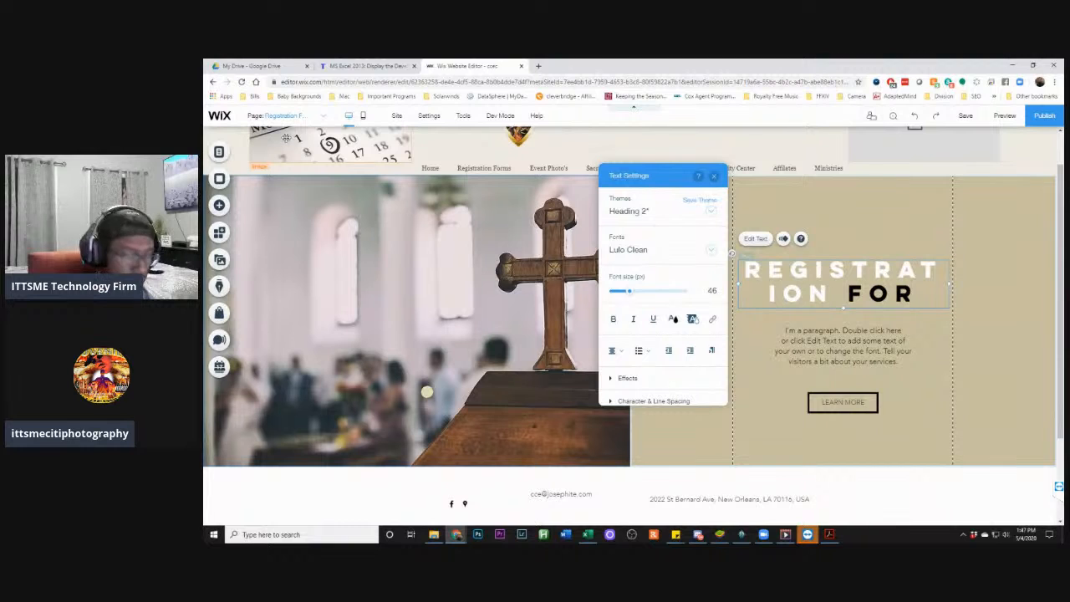
{"action": "type", "text": "MS"}
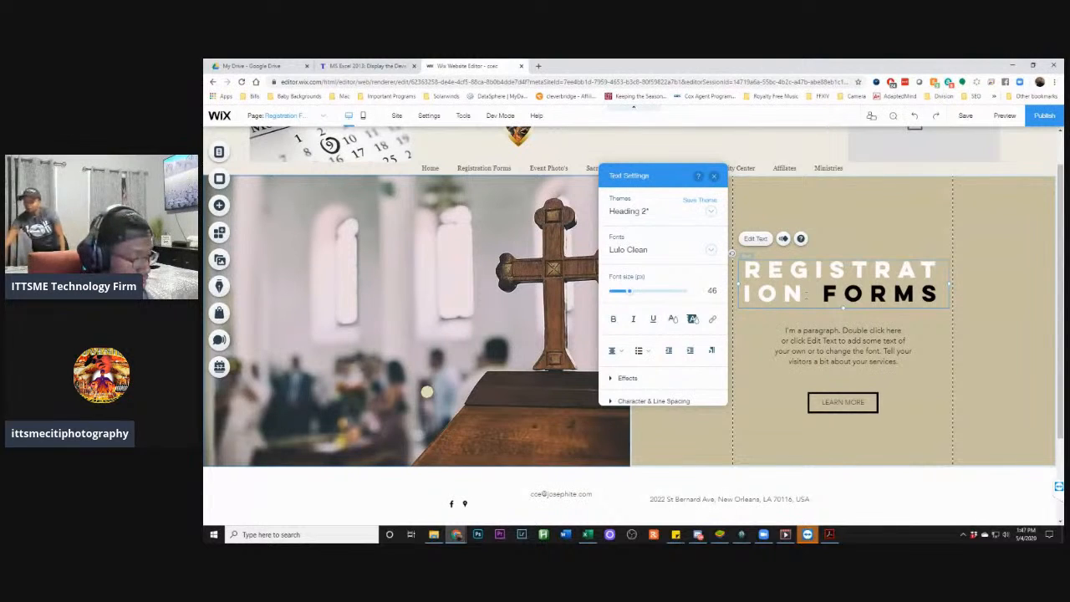
Reduce the font size of the whole Registration Forms heading to 35 px
{"action": "key", "text": "ctrl+a"}
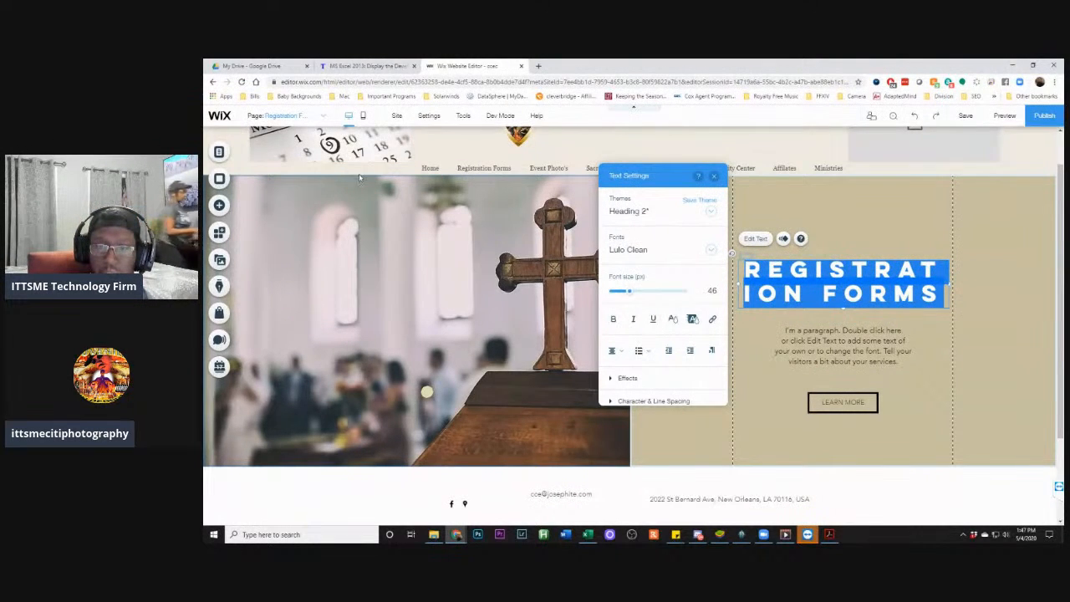
{"action": "left_click_drag", "start_coordinate": [617, 299], "coordinate": [626, 298]}
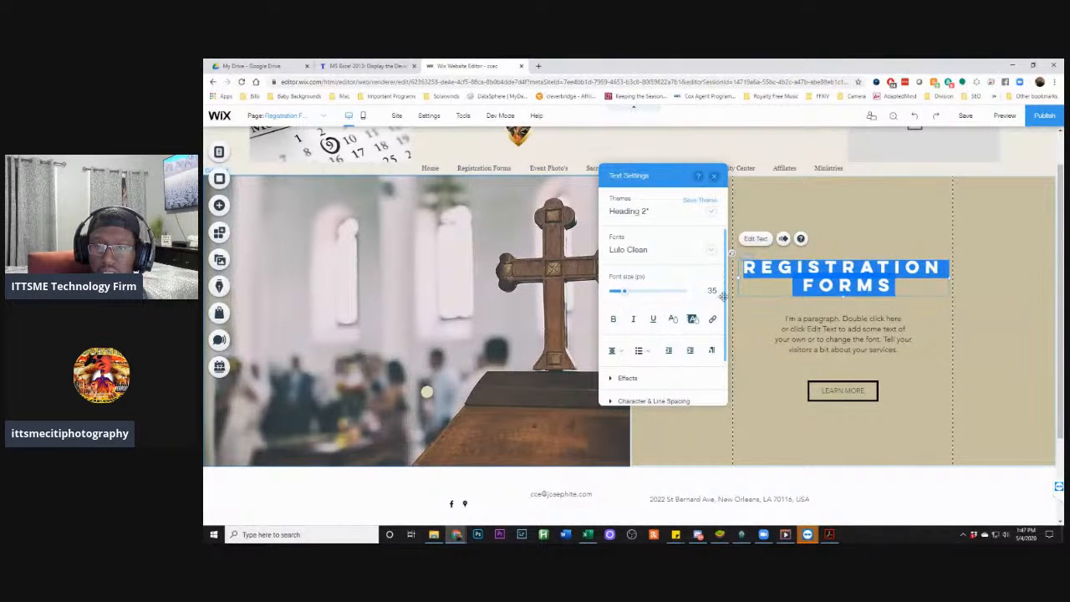
{"action": "left_click", "coordinate": [856, 216]}
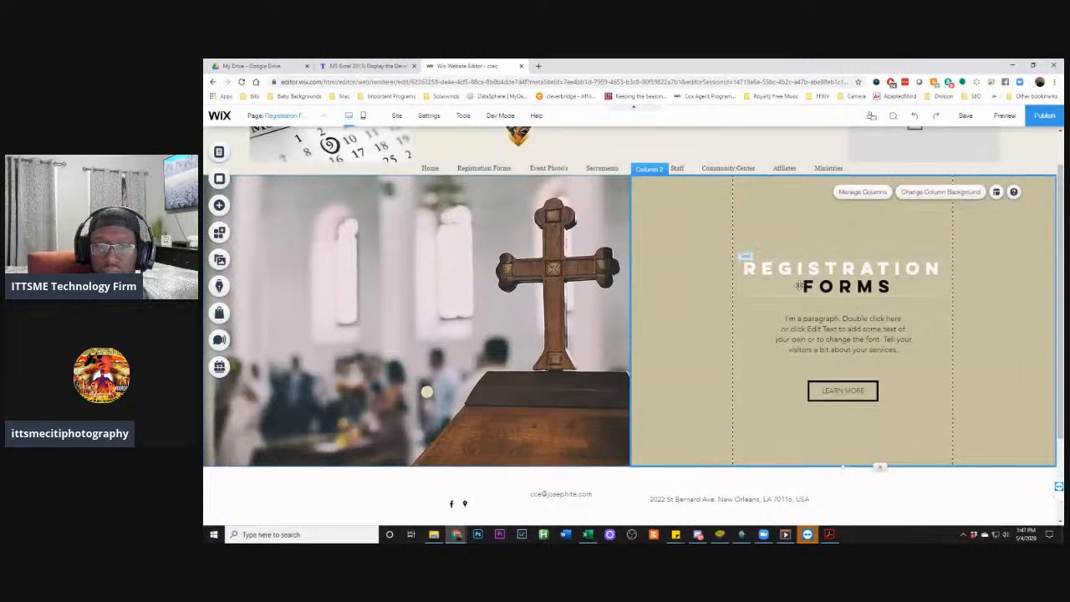
Delete the placeholder paragraph beneath the Registration Forms heading
{"action": "scroll", "coordinate": [802, 311], "scroll_direction": "down", "scroll_amount": 2}
{"action": "scroll", "coordinate": [802, 311], "scroll_direction": "up", "scroll_amount": 2}
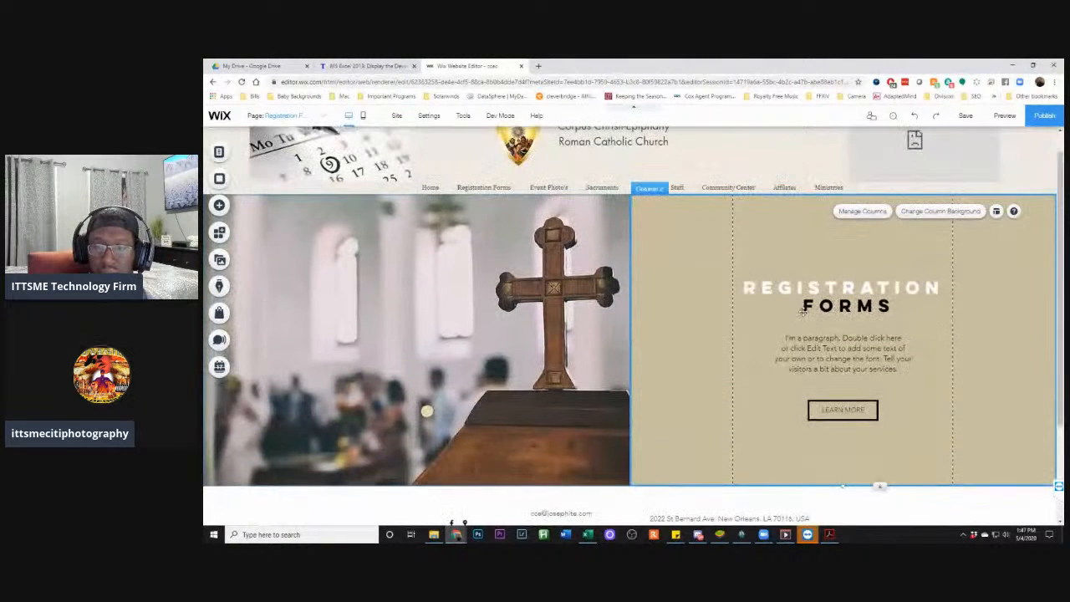
{"action": "left_click", "coordinate": [847, 351]}
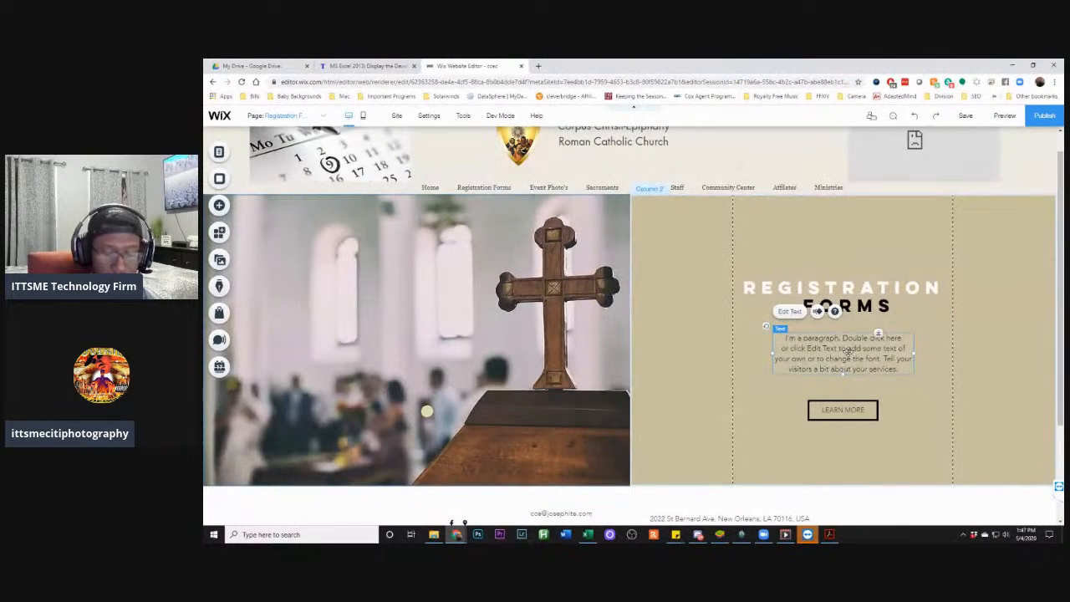
{"action": "key", "text": "Delete"}
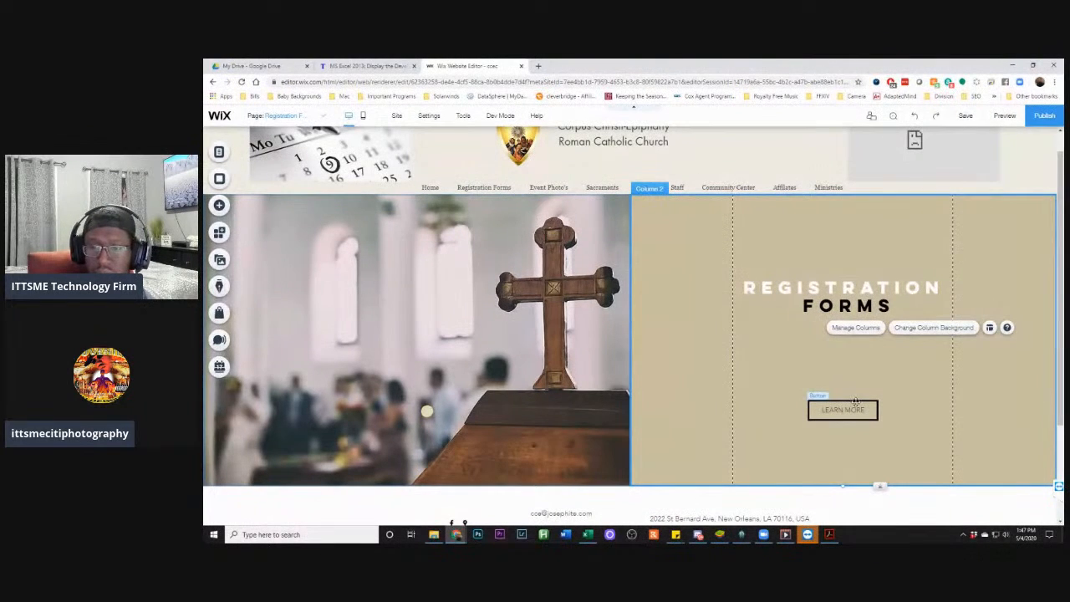
Insert a PDF document button with the red PDF banner style from the Document Buttons collection
{"action": "left_click", "coordinate": [220, 208]}
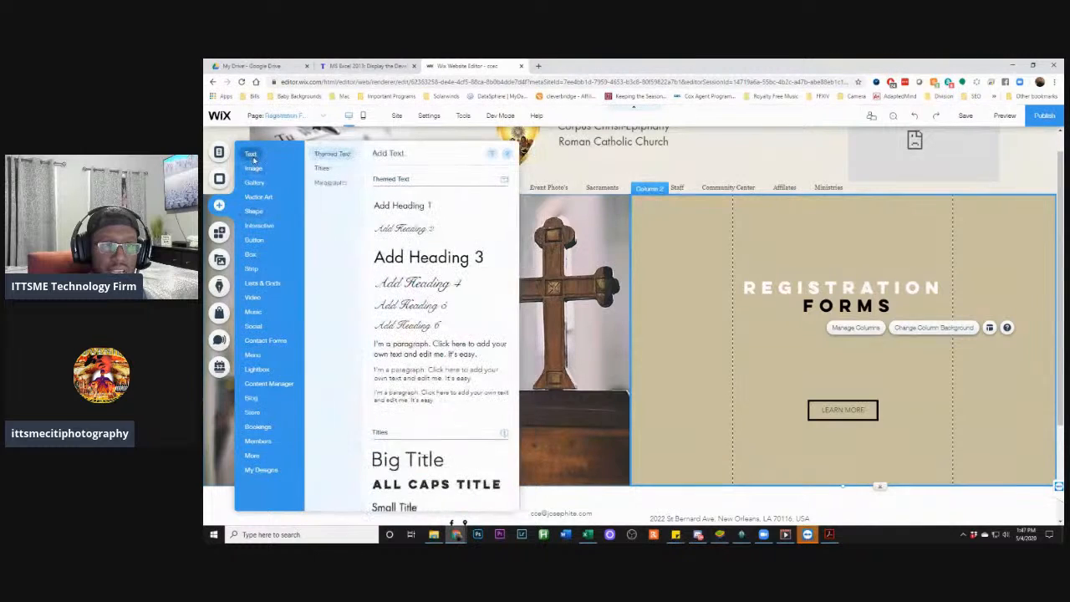
{"action": "mouse_move", "coordinate": [254, 170]}
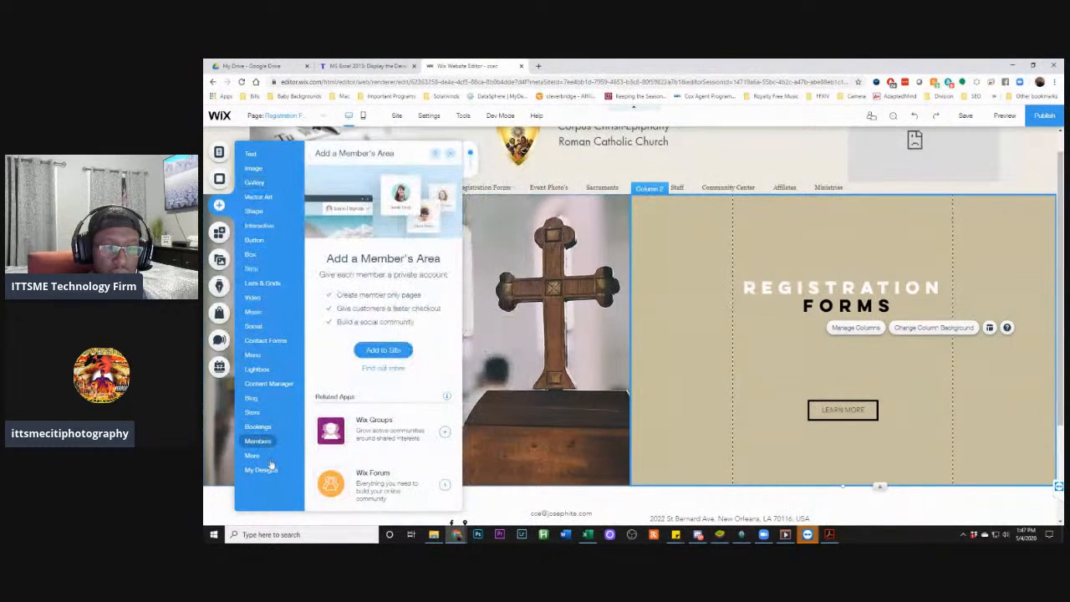
{"action": "mouse_move", "coordinate": [260, 471]}
{"action": "scroll", "coordinate": [452, 447], "scroll_direction": "down", "scroll_amount": 10}
{"action": "scroll", "coordinate": [452, 447], "scroll_direction": "down", "scroll_amount": 10}
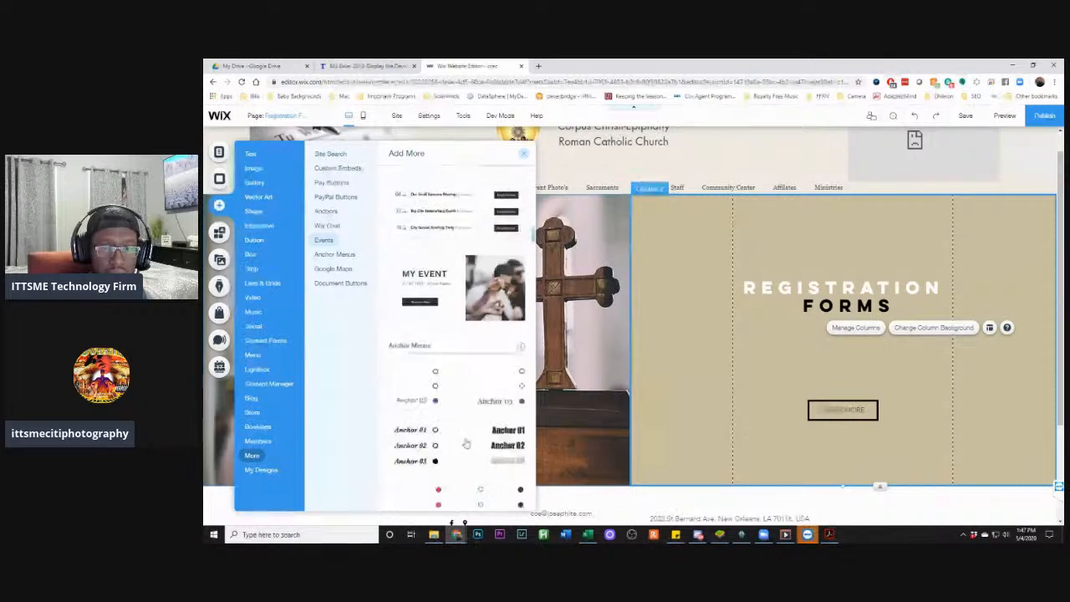
{"action": "scroll", "coordinate": [459, 448], "scroll_direction": "down", "scroll_amount": 10}
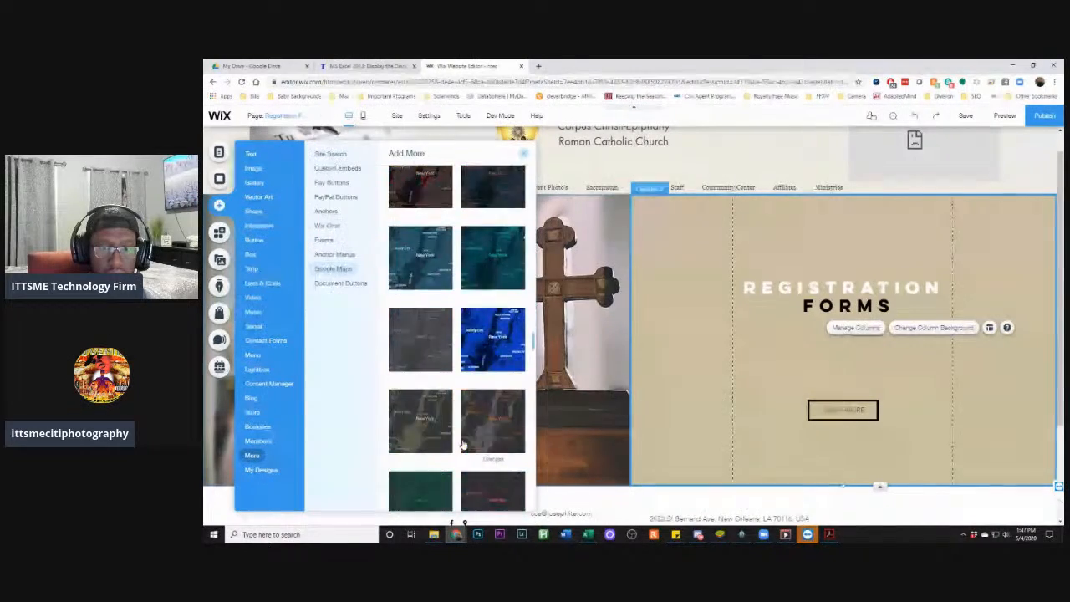
{"action": "scroll", "coordinate": [459, 435], "scroll_direction": "down", "scroll_amount": 10}
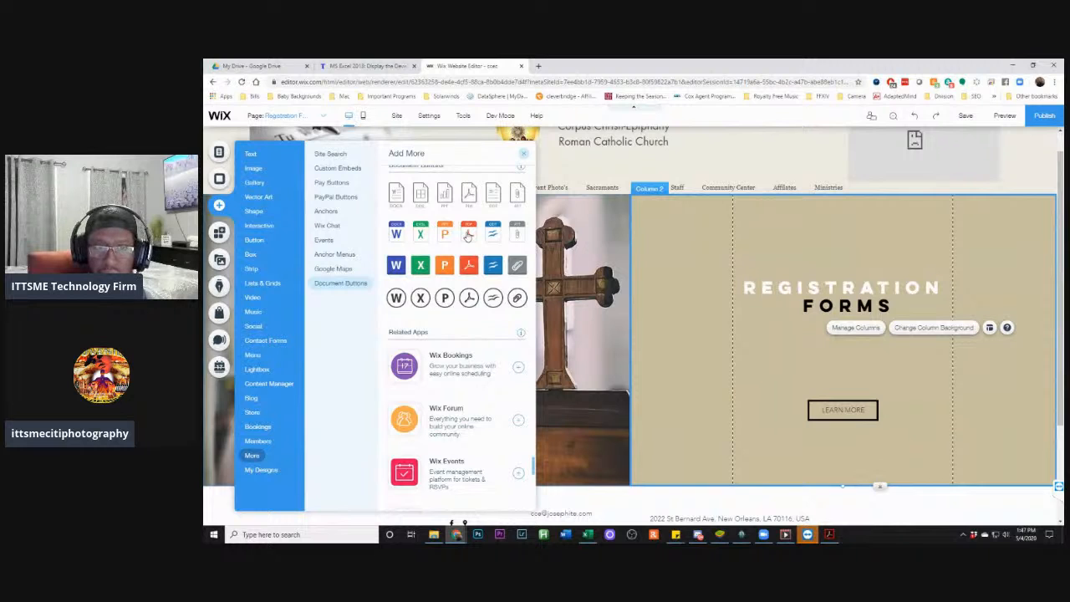
{"action": "left_click", "coordinate": [468, 235]}
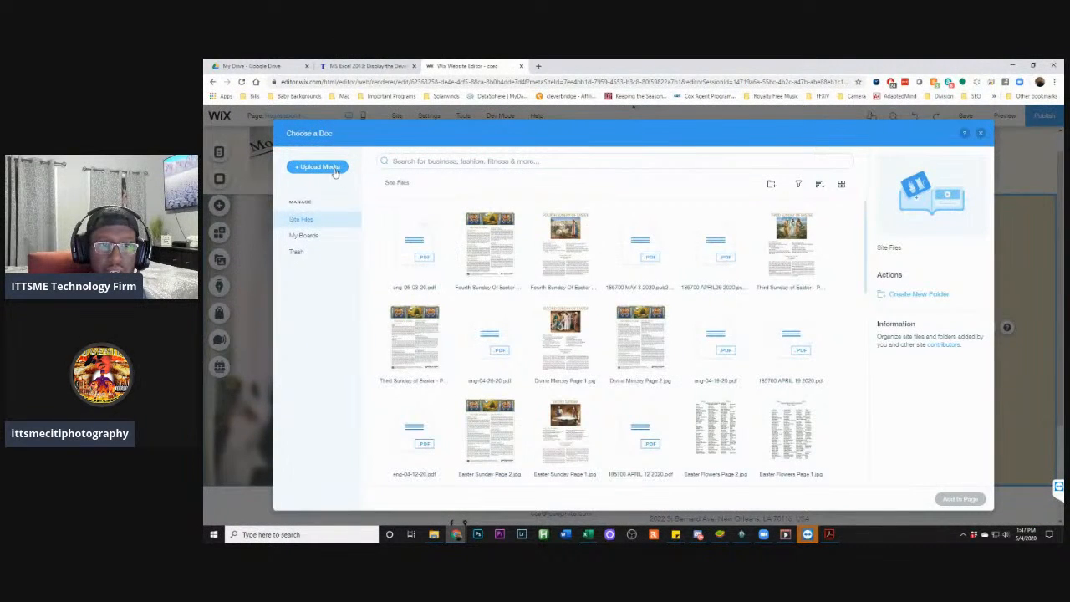
Upload CCEC Registration Form Rev1.pdf from the computer's Documents folder and add it to the page as the button's file
{"action": "left_click", "coordinate": [333, 169]}
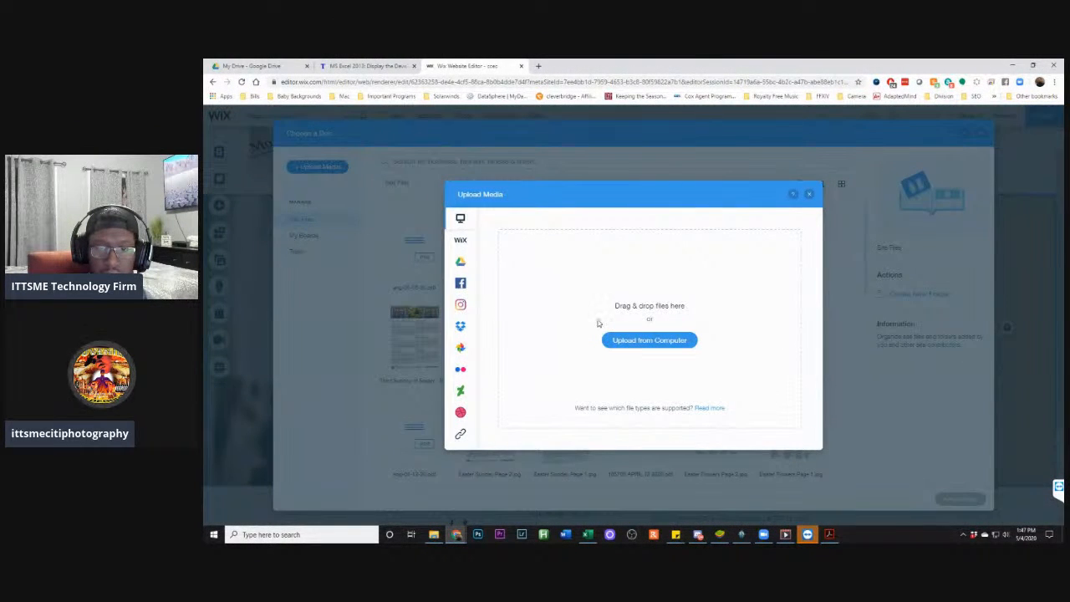
{"action": "left_click", "coordinate": [640, 340]}
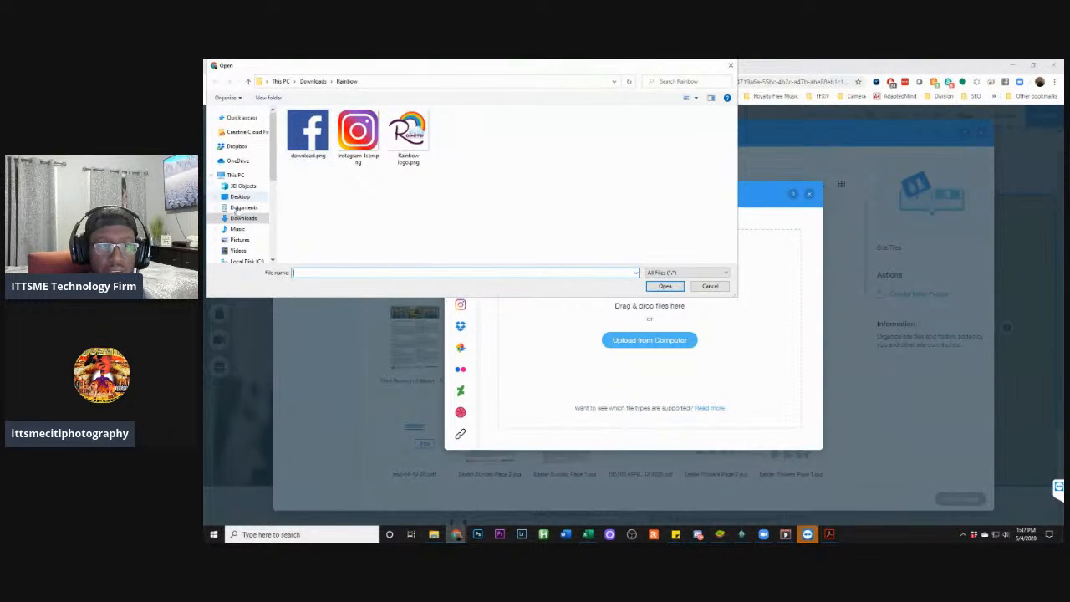
{"action": "left_click", "coordinate": [242, 208]}
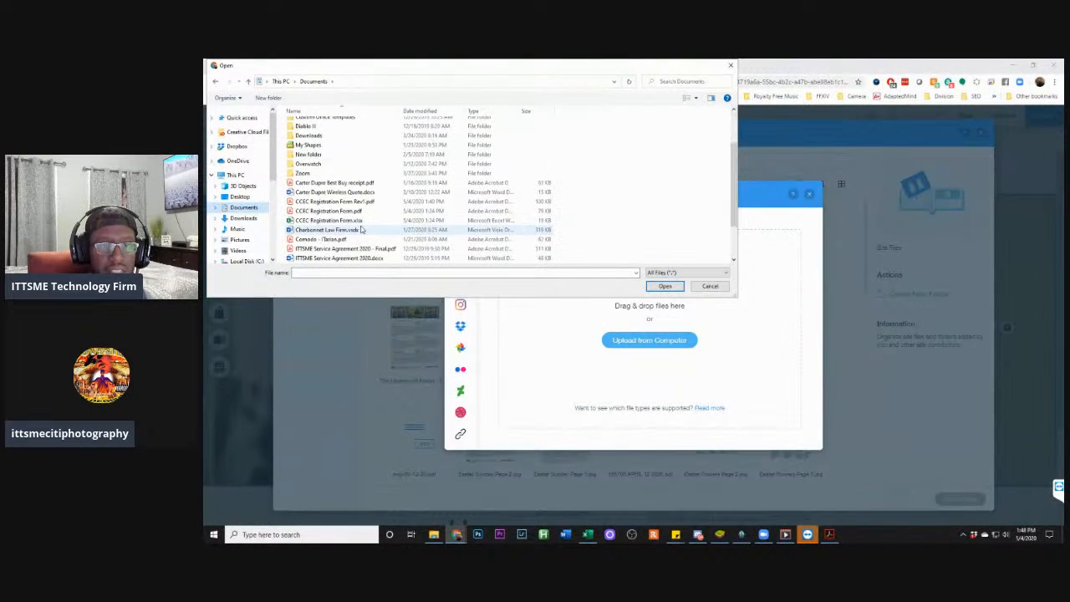
{"action": "left_click", "coordinate": [346, 202]}
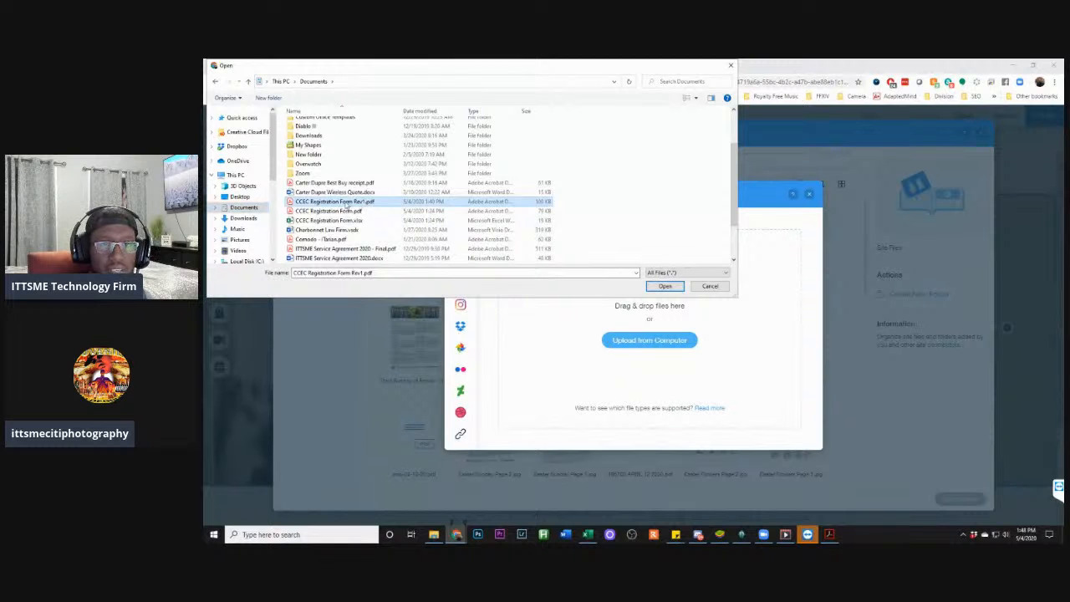
{"action": "left_click", "coordinate": [663, 287]}
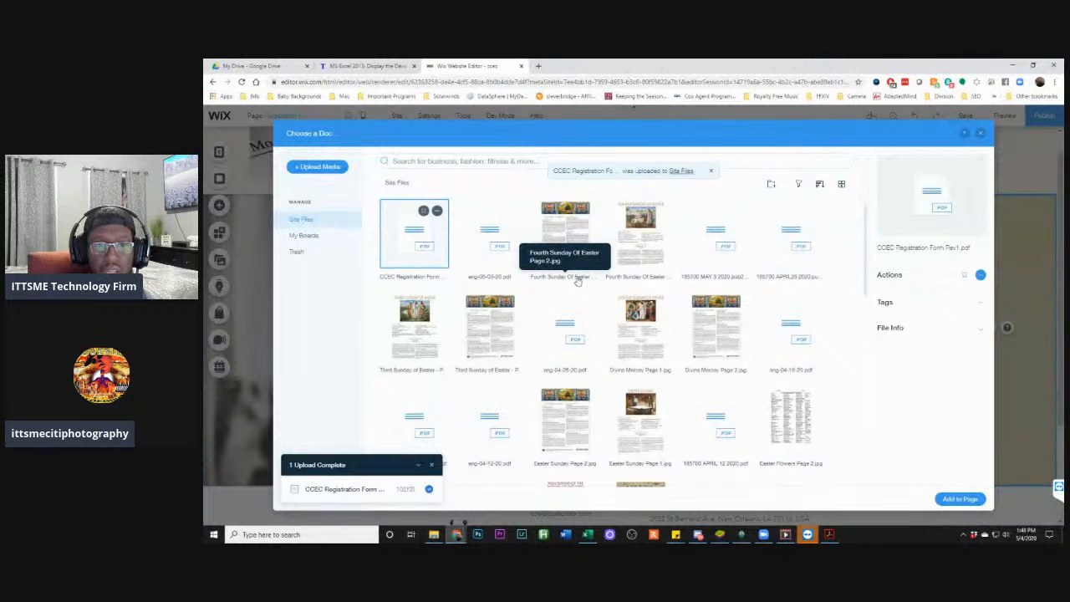
{"action": "left_click", "coordinate": [959, 498]}
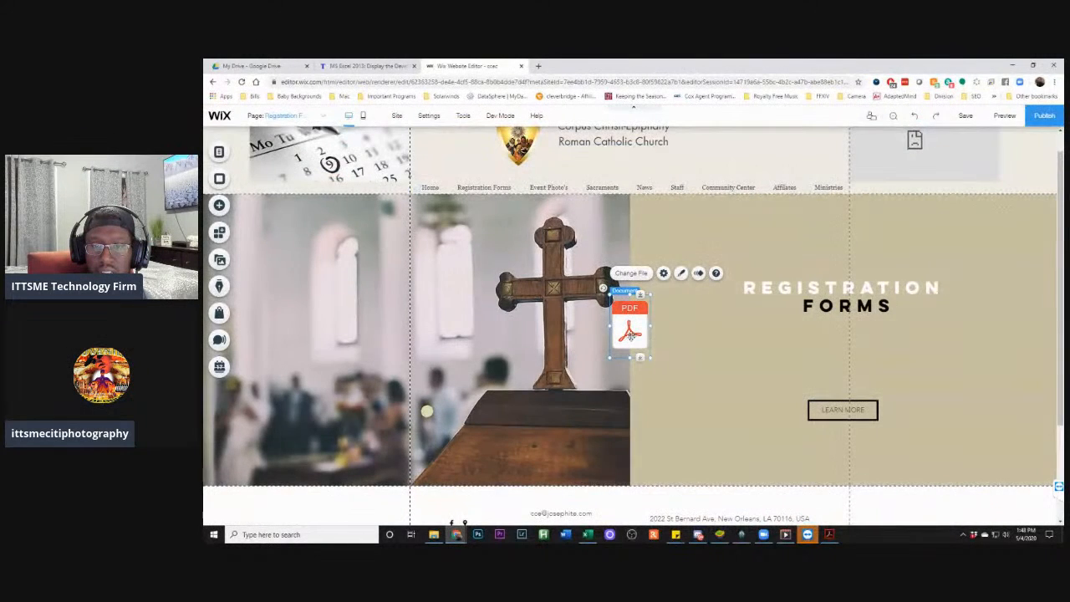
Center the PDF button in the tan column below the Registration Forms heading and move the Learn More button down beneath it
{"action": "left_click_drag", "start_coordinate": [630, 335], "coordinate": [844, 361]}
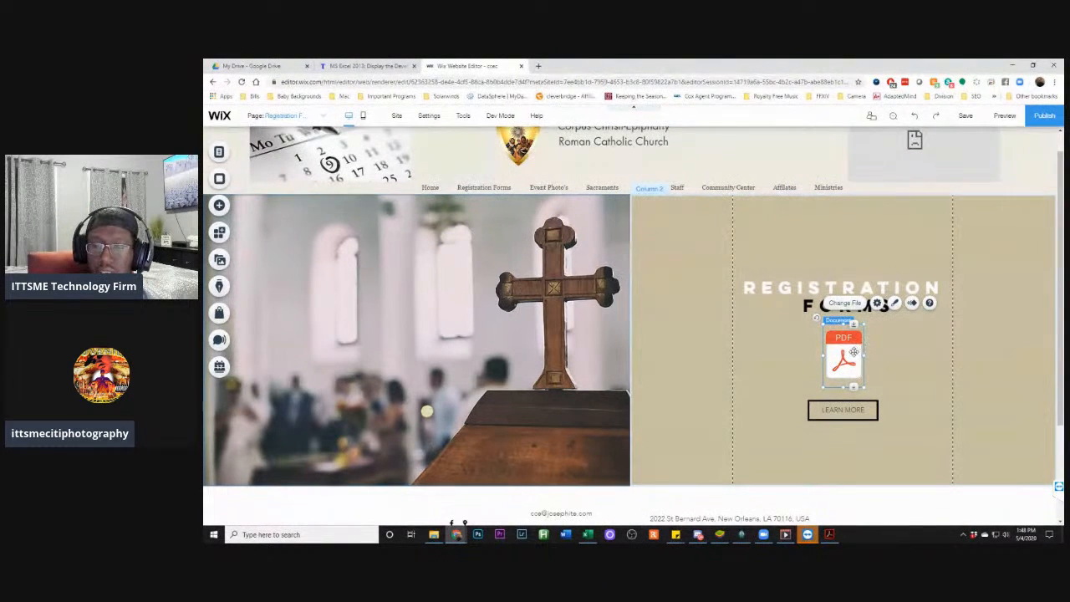
{"action": "left_click_drag", "start_coordinate": [842, 356], "coordinate": [757, 376]}
{"action": "left_click_drag", "start_coordinate": [829, 409], "coordinate": [839, 454]}
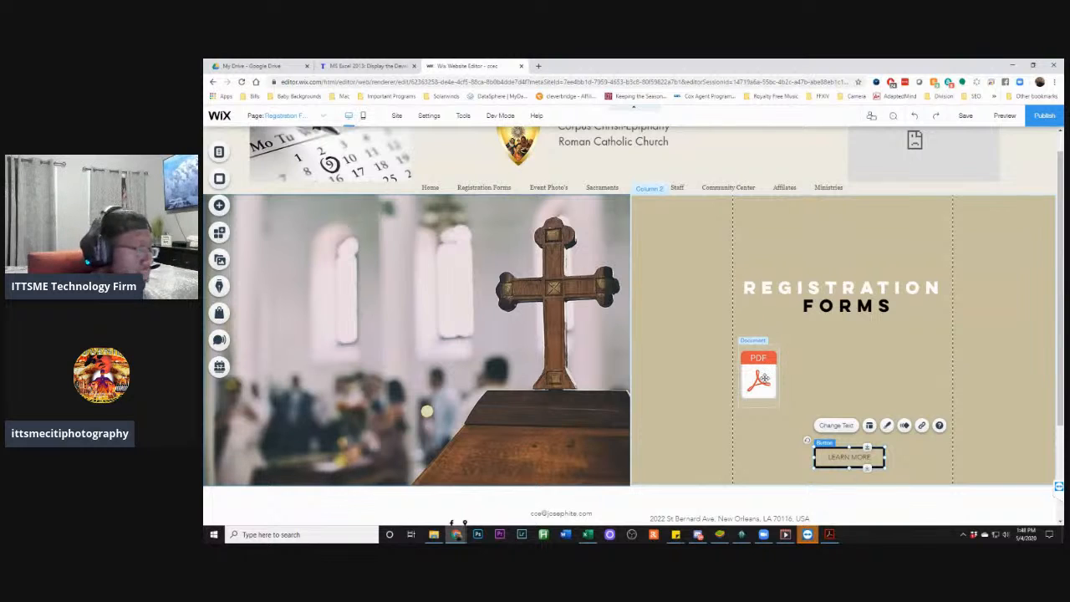
{"action": "left_click_drag", "start_coordinate": [765, 371], "coordinate": [769, 375]}
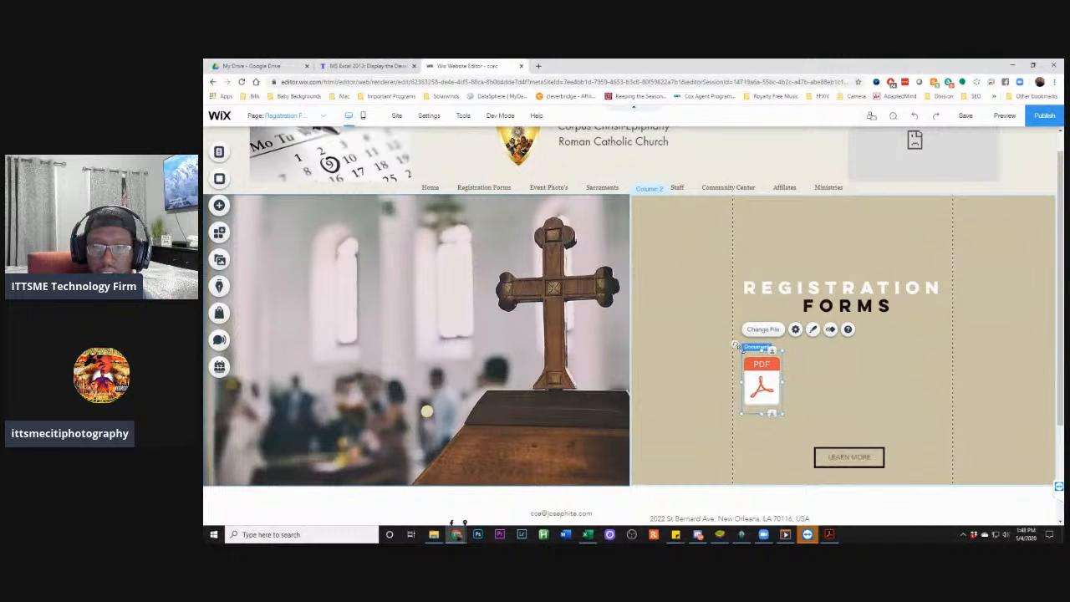
{"action": "left_click_drag", "start_coordinate": [759, 380], "coordinate": [843, 387]}
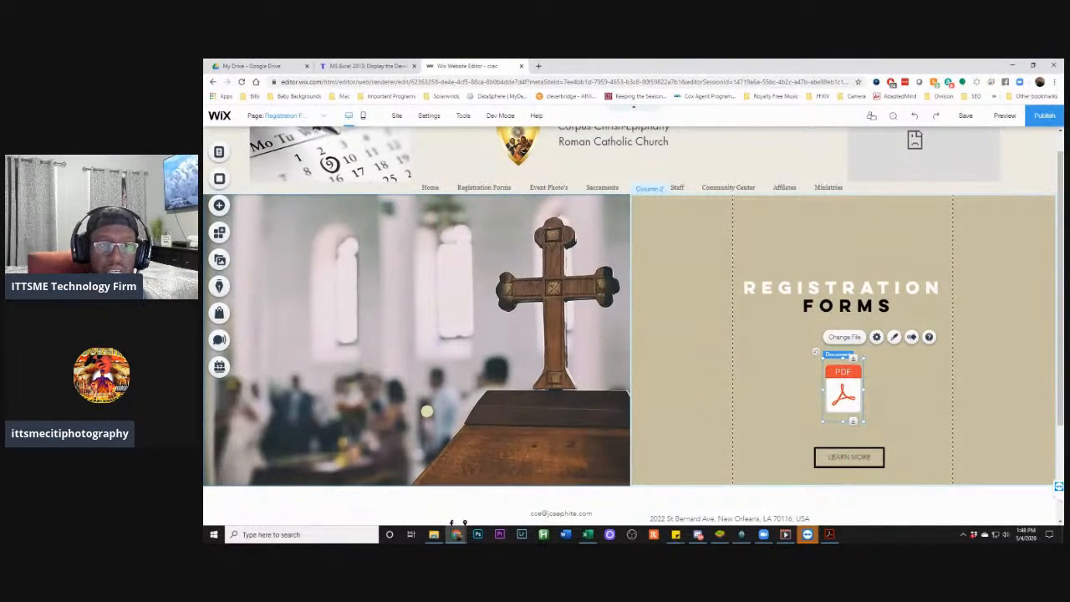
Add a second-style themed paragraph between the Registration Forms heading and the PDF button, reading "Church Registration Form"
{"action": "left_click", "coordinate": [219, 205]}
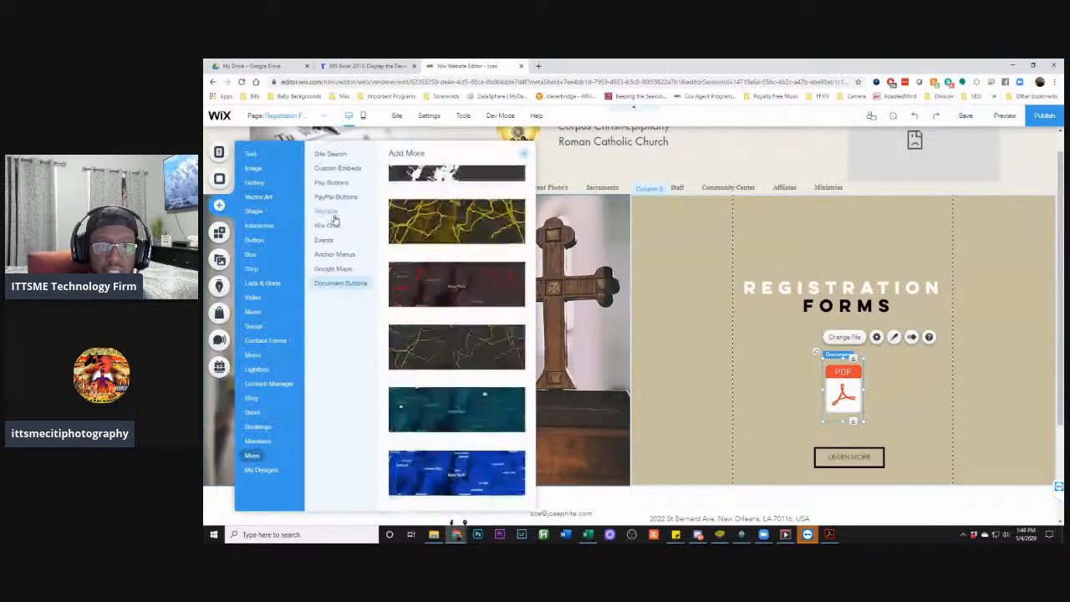
{"action": "left_click", "coordinate": [320, 169]}
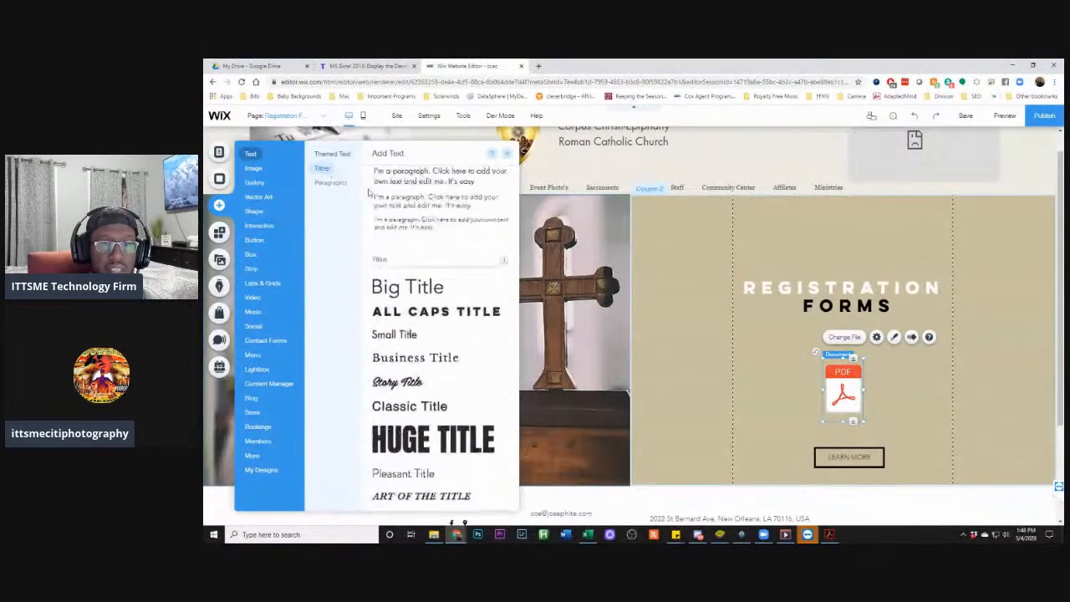
{"action": "left_click", "coordinate": [332, 154]}
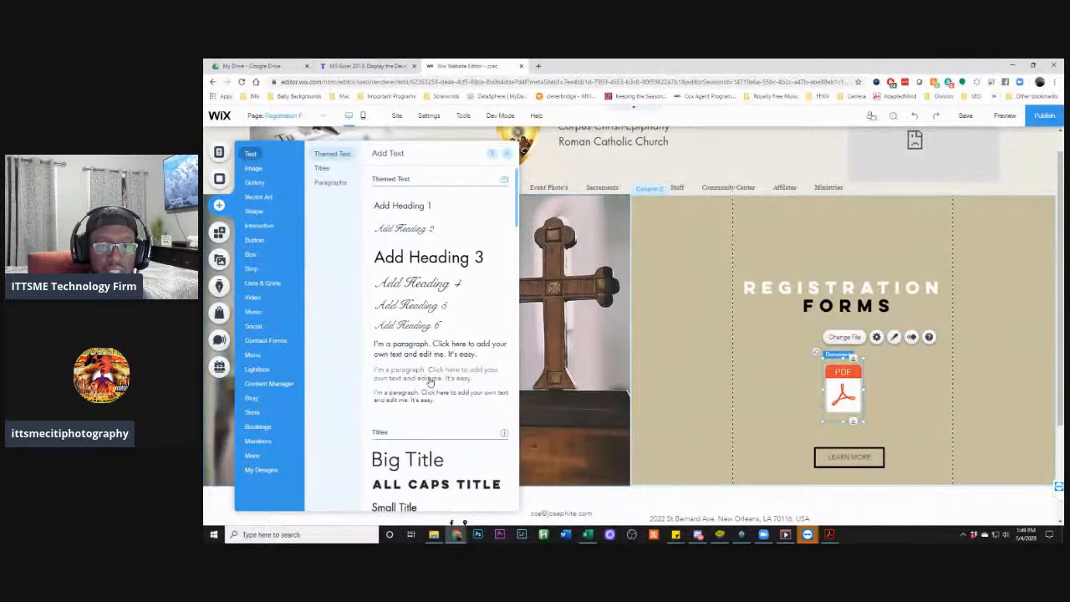
{"action": "left_click_drag", "start_coordinate": [430, 380], "coordinate": [885, 335]}
{"action": "double_click", "coordinate": [886, 334]}
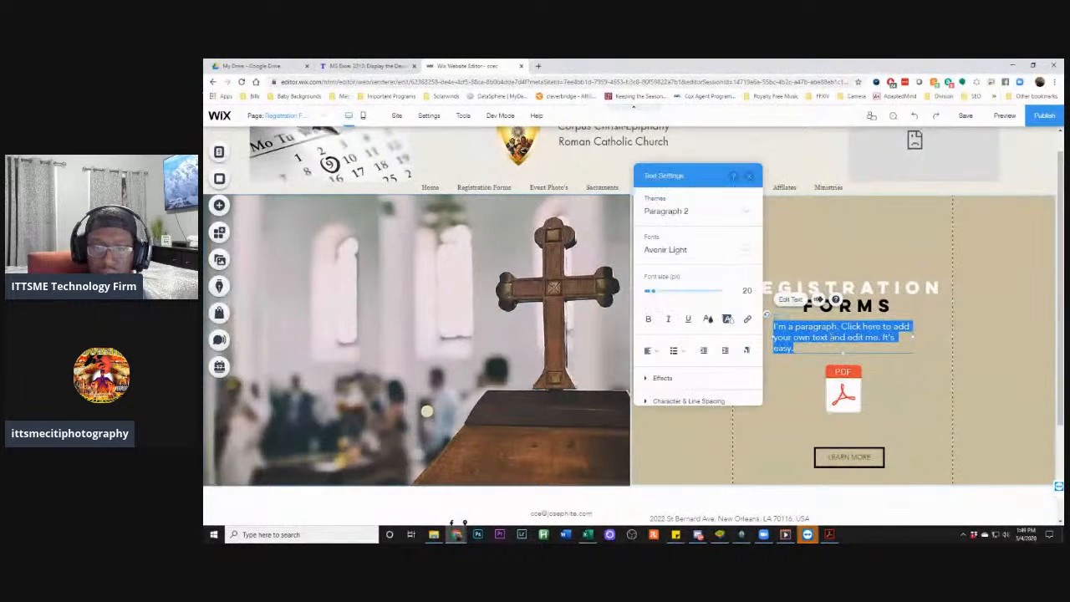
{"action": "type", "text": "Chu"}
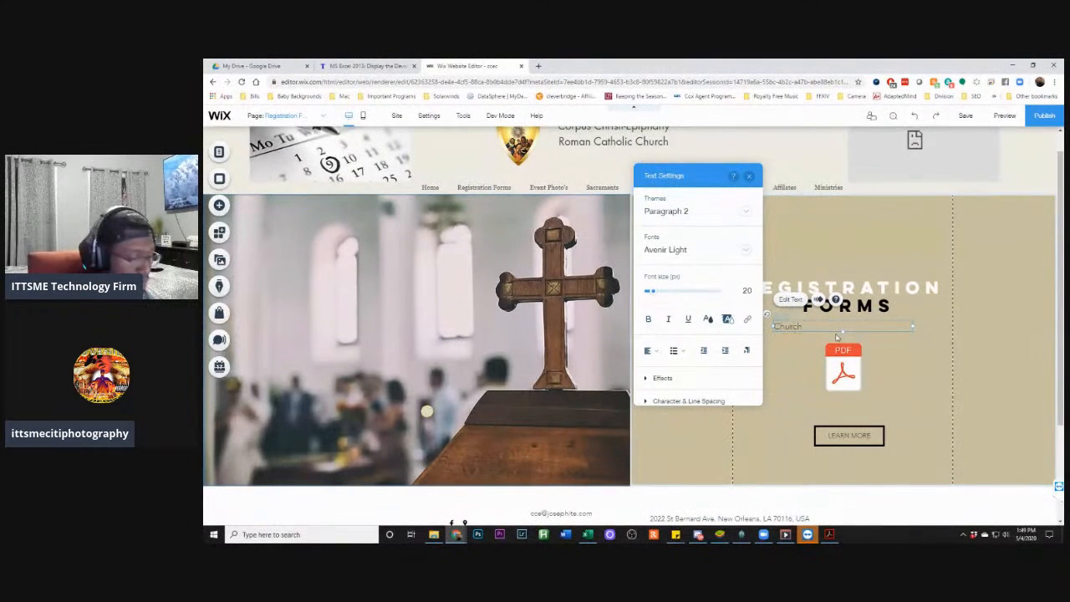
{"action": "type", "text": "rch"}
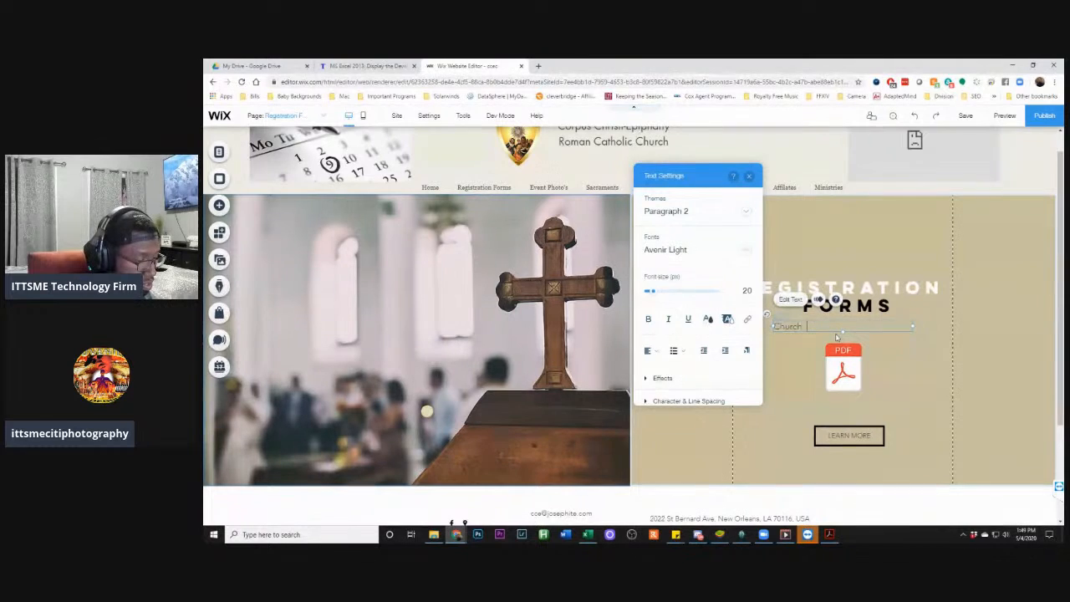
{"action": "type", "text": "ist"}
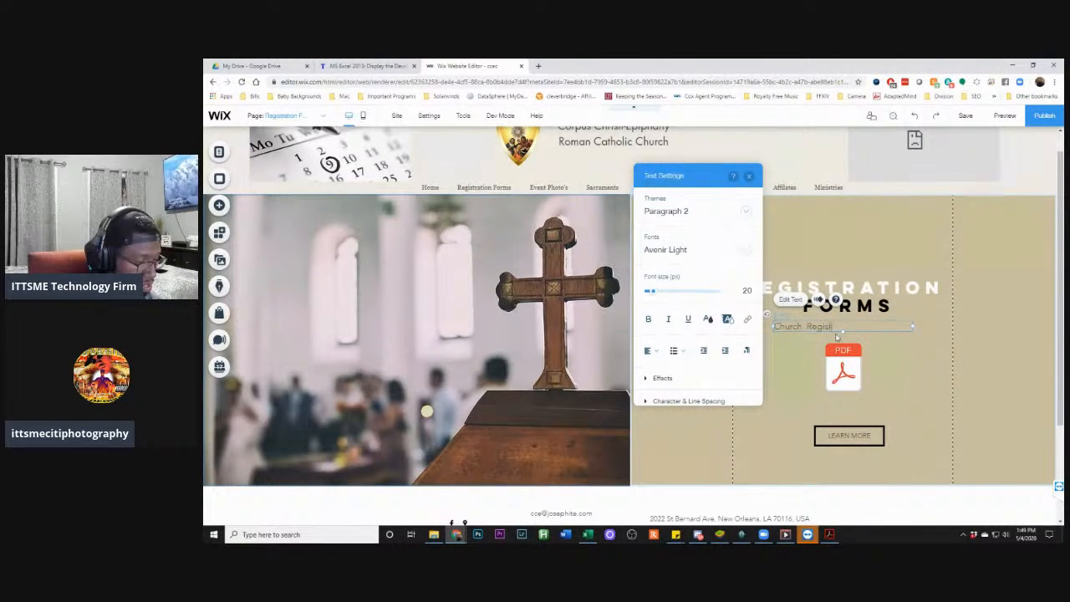
{"action": "type", "text": "ration Form"}
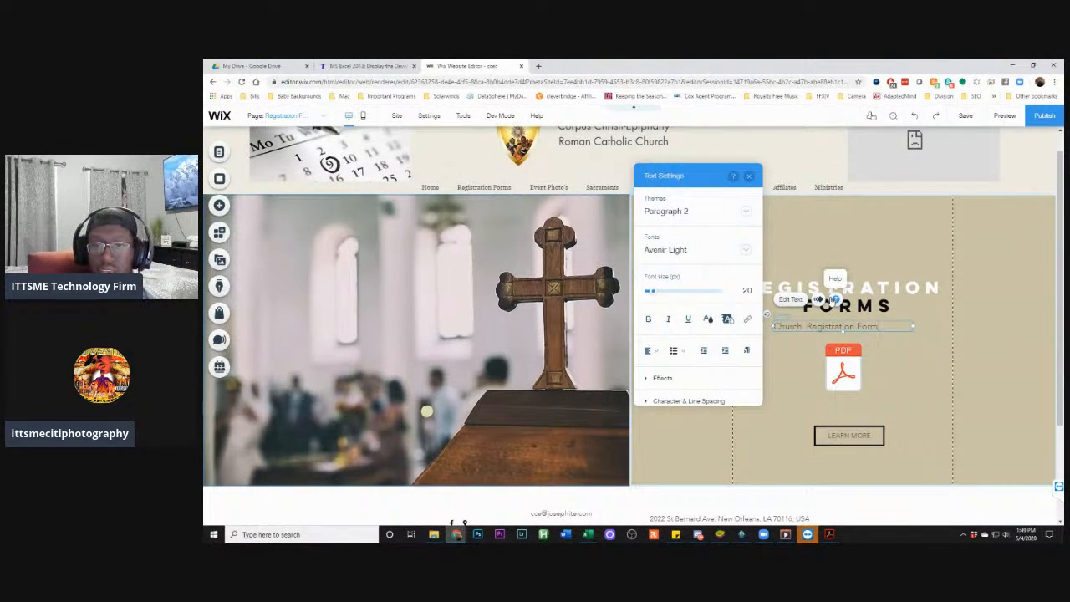
Change the Church Registration Form text color to white (#FFFFFF)
{"action": "key", "text": "ctrl+a"}
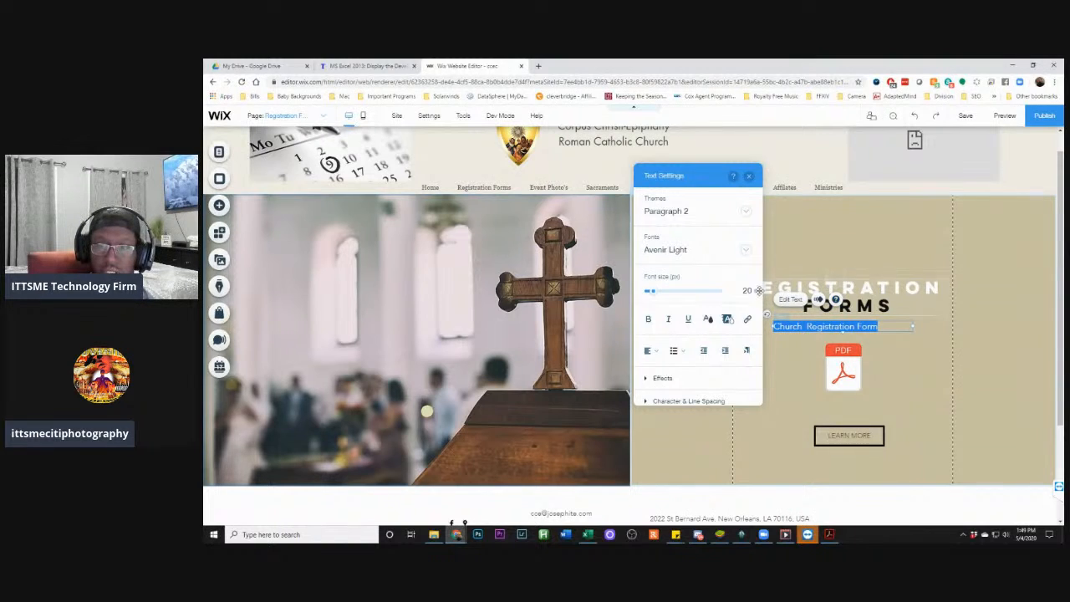
{"action": "left_click", "coordinate": [709, 318]}
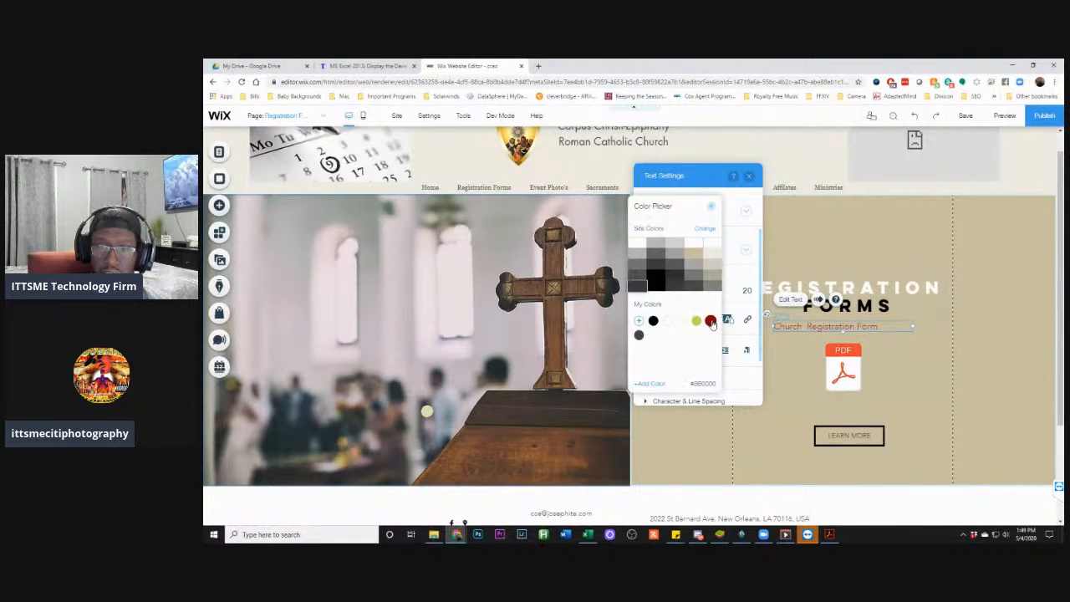
{"action": "left_click", "coordinate": [669, 323]}
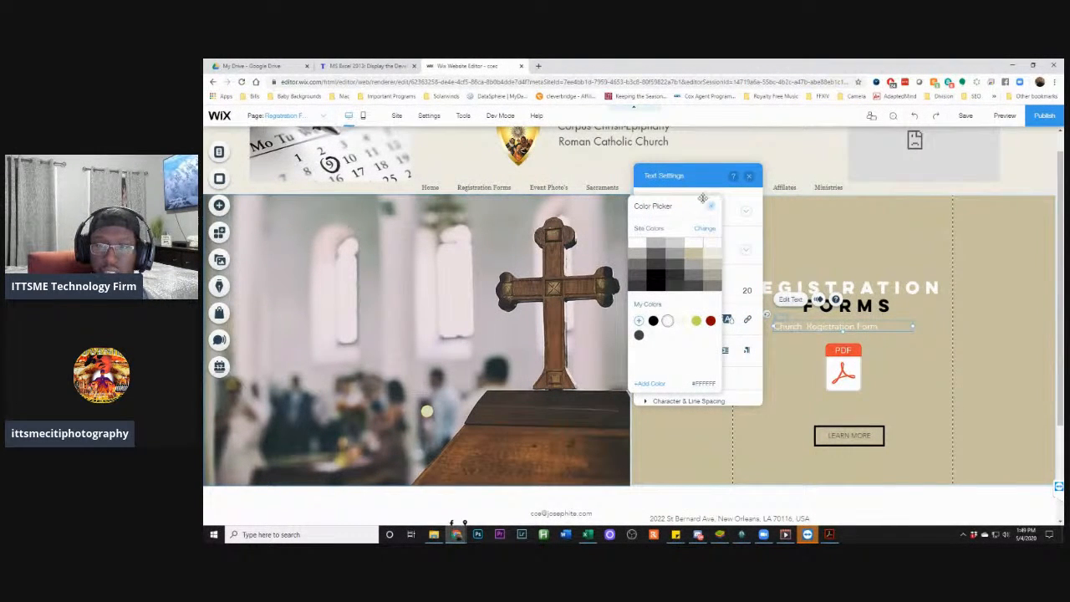
{"action": "left_click", "coordinate": [711, 206]}
{"action": "left_click", "coordinate": [747, 174]}
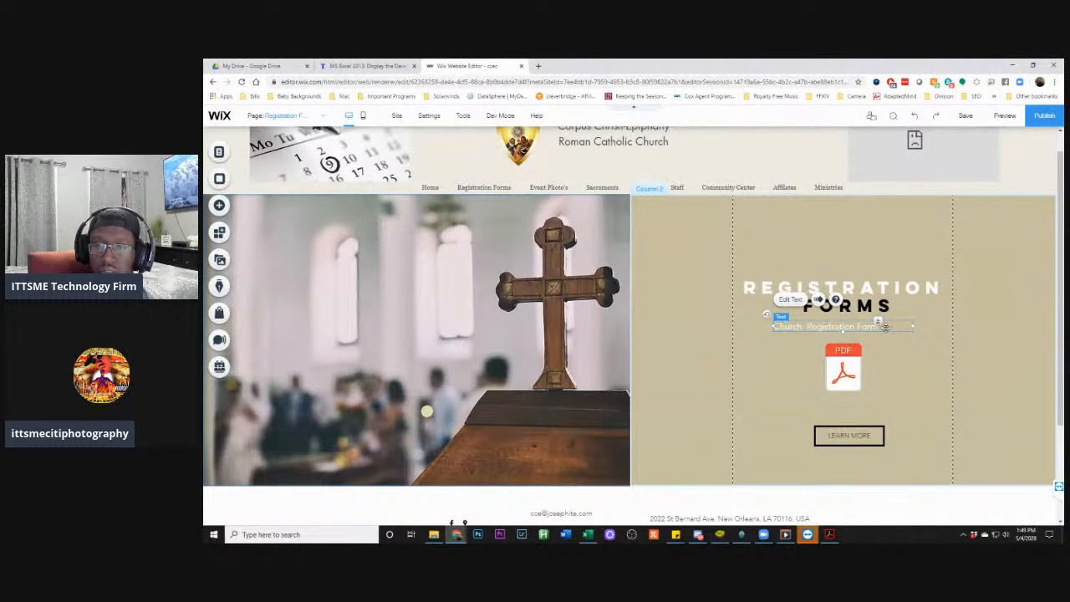
Center-align the Church Registration Form text and widen its text box to the column's dashed guidelines
{"action": "left_click", "coordinate": [790, 299]}
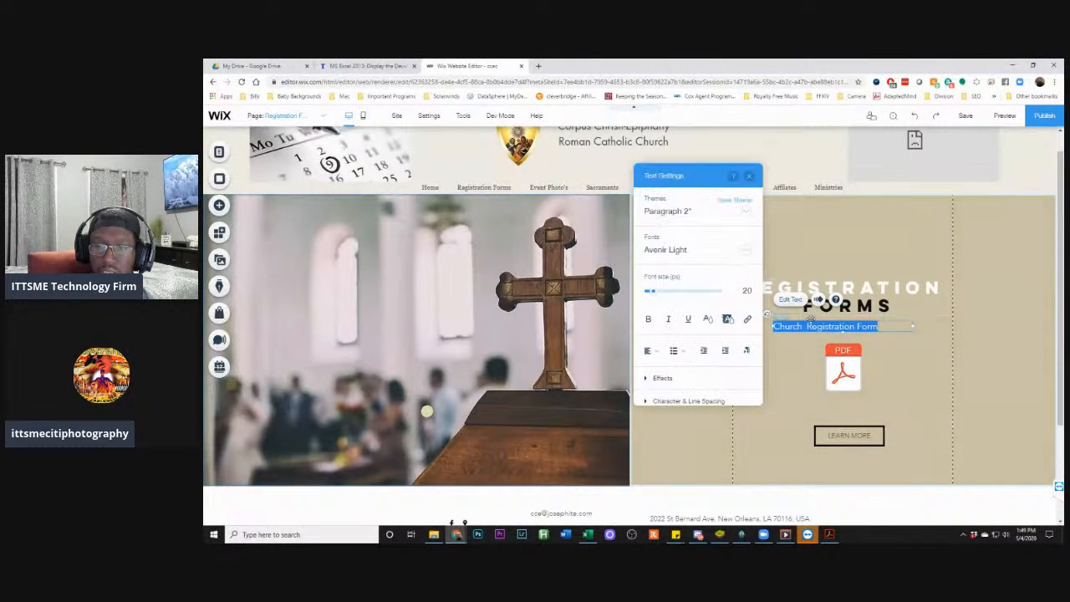
{"action": "left_click", "coordinate": [651, 351]}
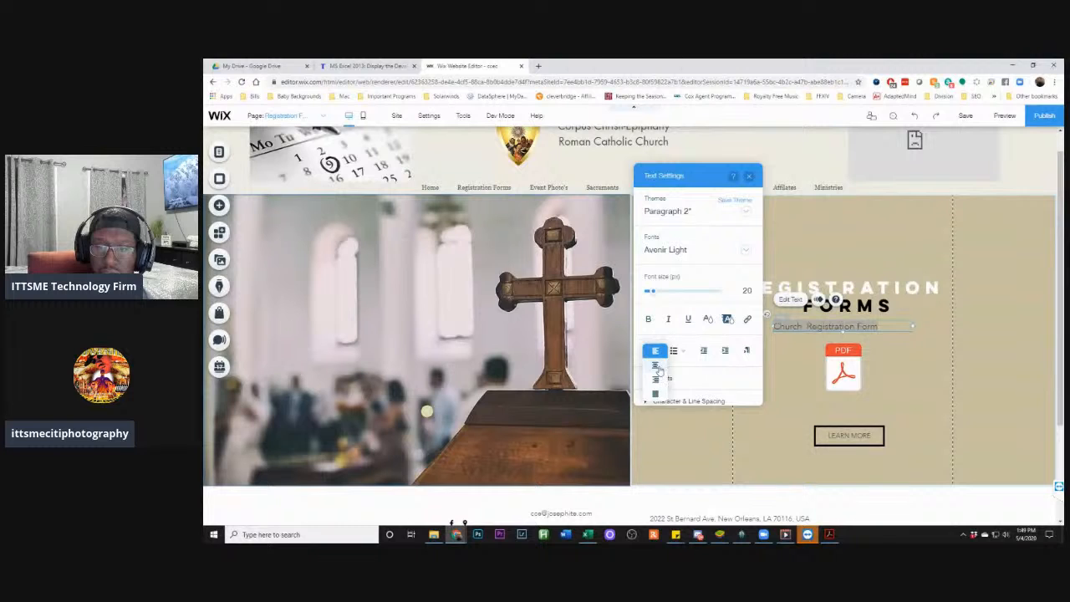
{"action": "left_click", "coordinate": [659, 372]}
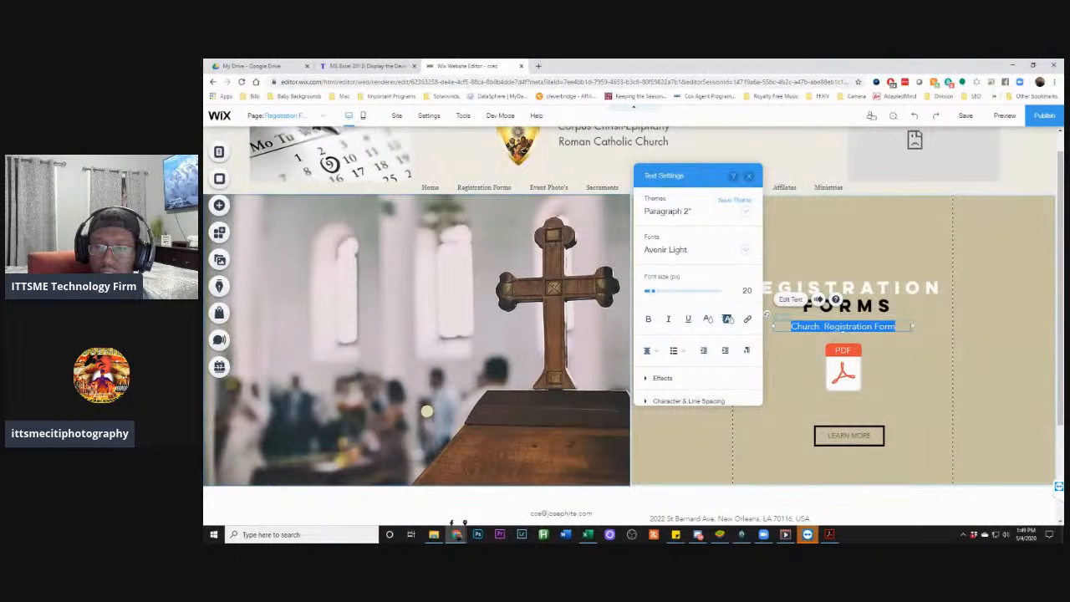
{"action": "left_click_drag", "start_coordinate": [914, 326], "coordinate": [954, 324]}
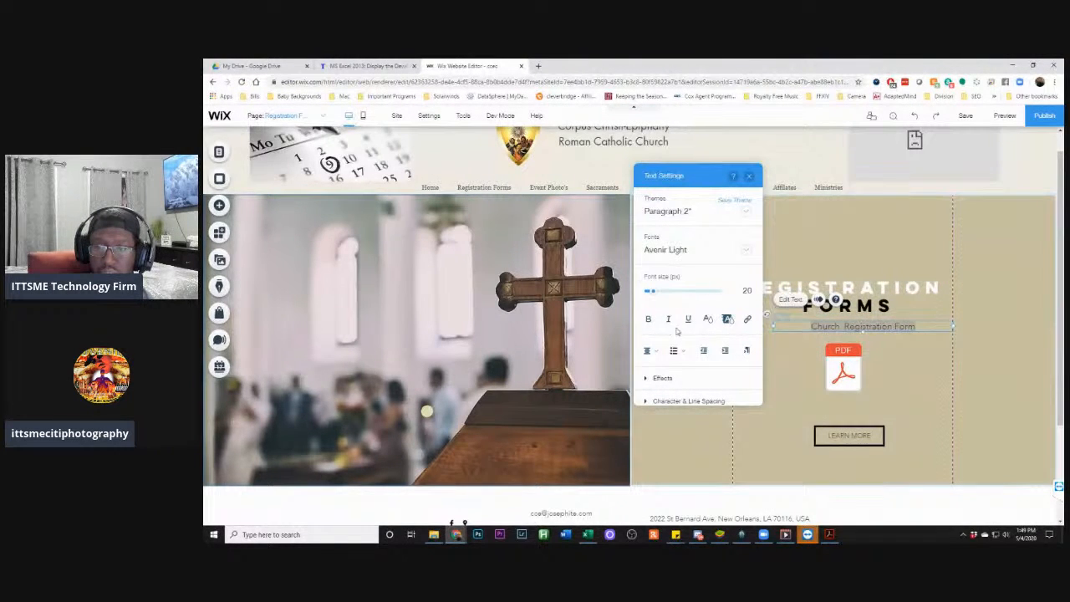
{"action": "left_click", "coordinate": [749, 176]}
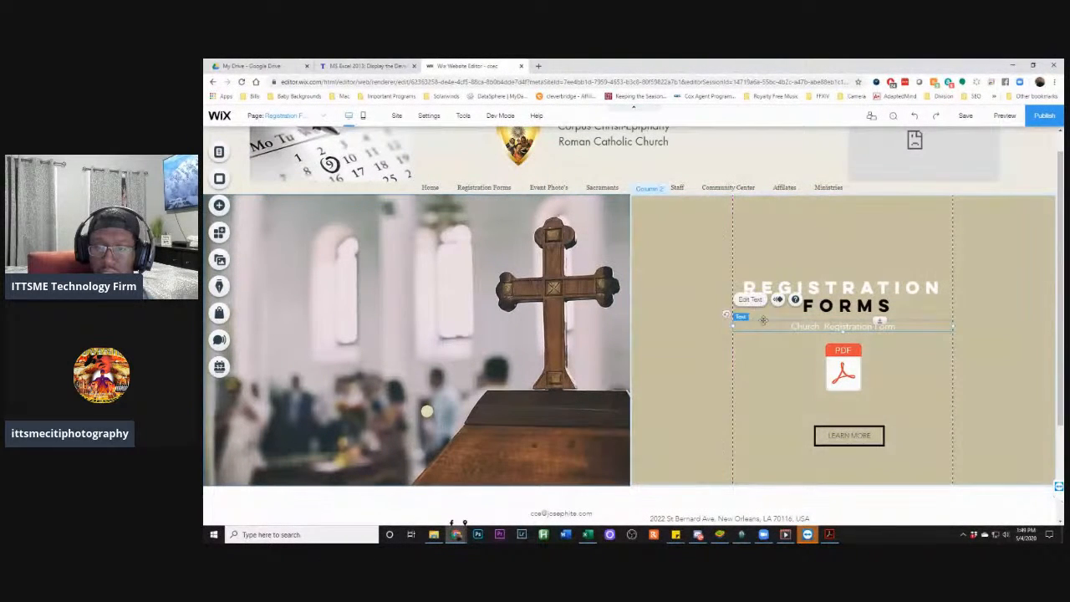
{"action": "left_click", "coordinate": [777, 374]}
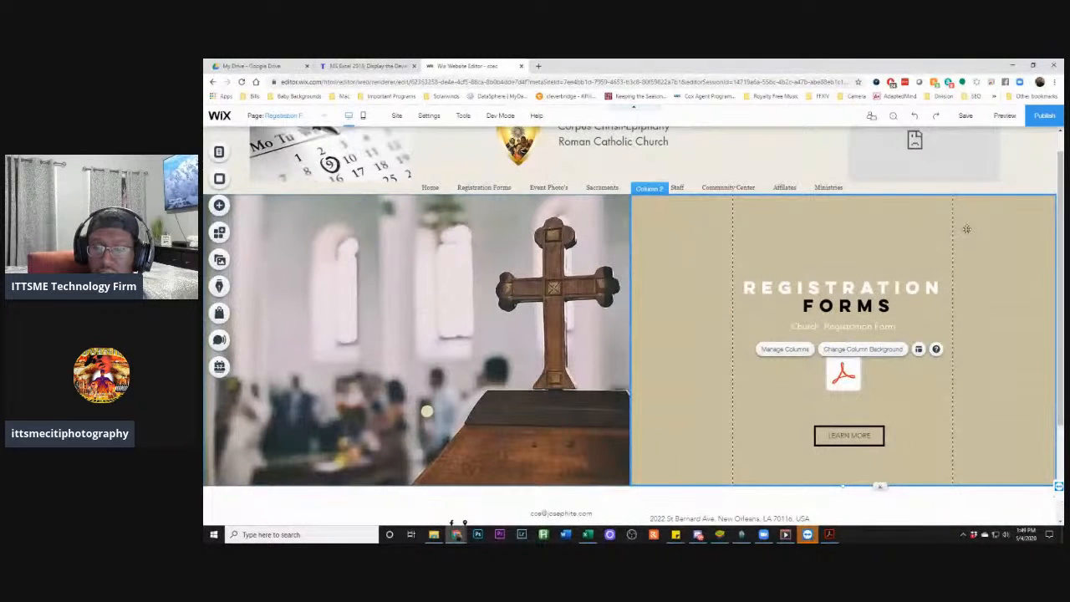
Preview the Registration Forms page and open the registration form through its PDF button
{"action": "left_click", "coordinate": [1004, 117]}
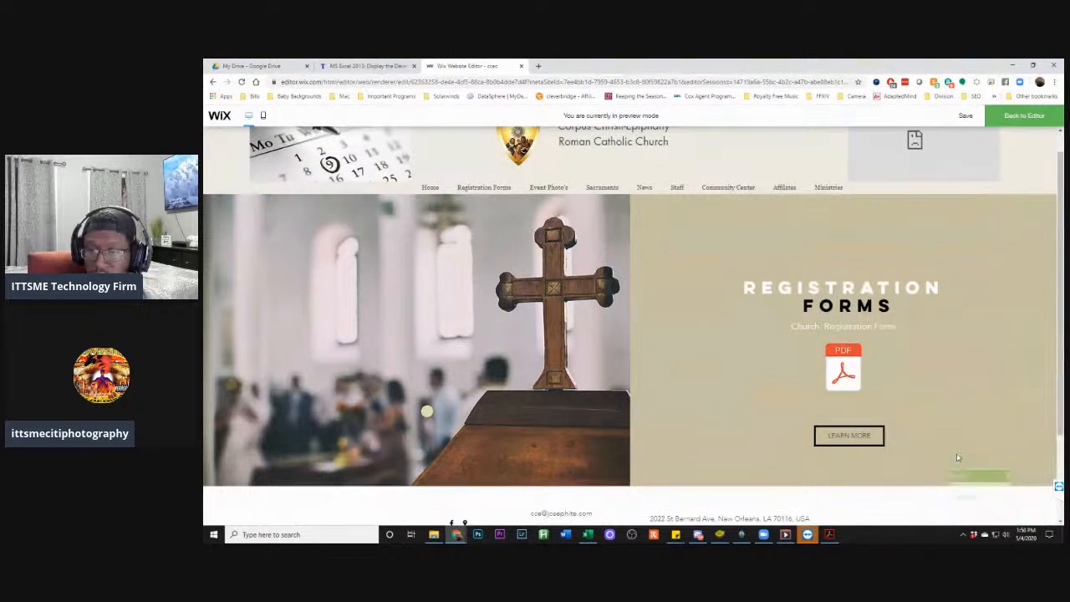
{"action": "left_click", "coordinate": [864, 366]}
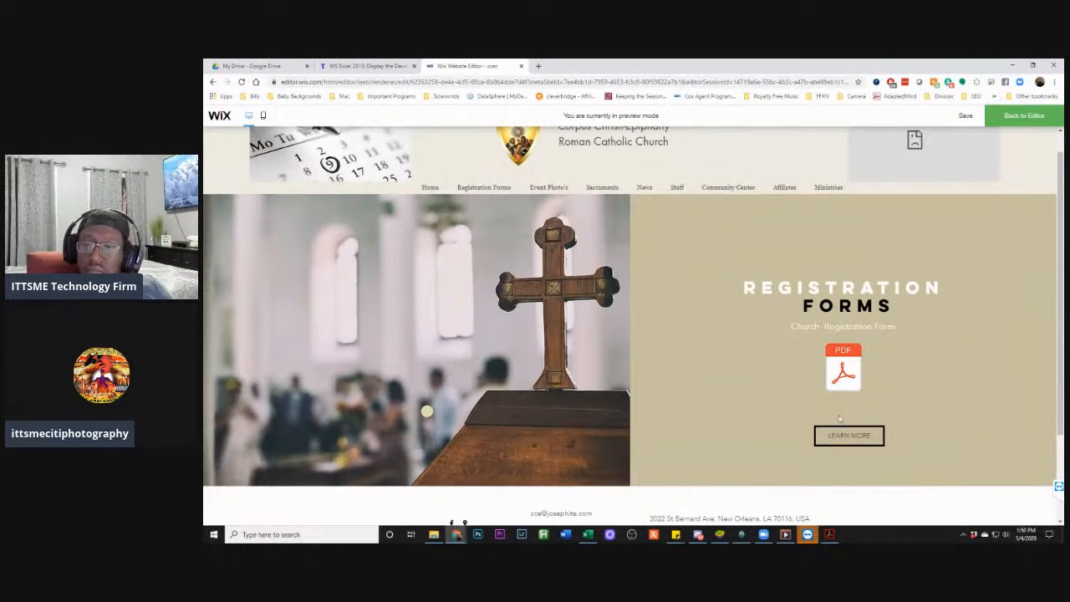
{"action": "left_click", "coordinate": [843, 371]}
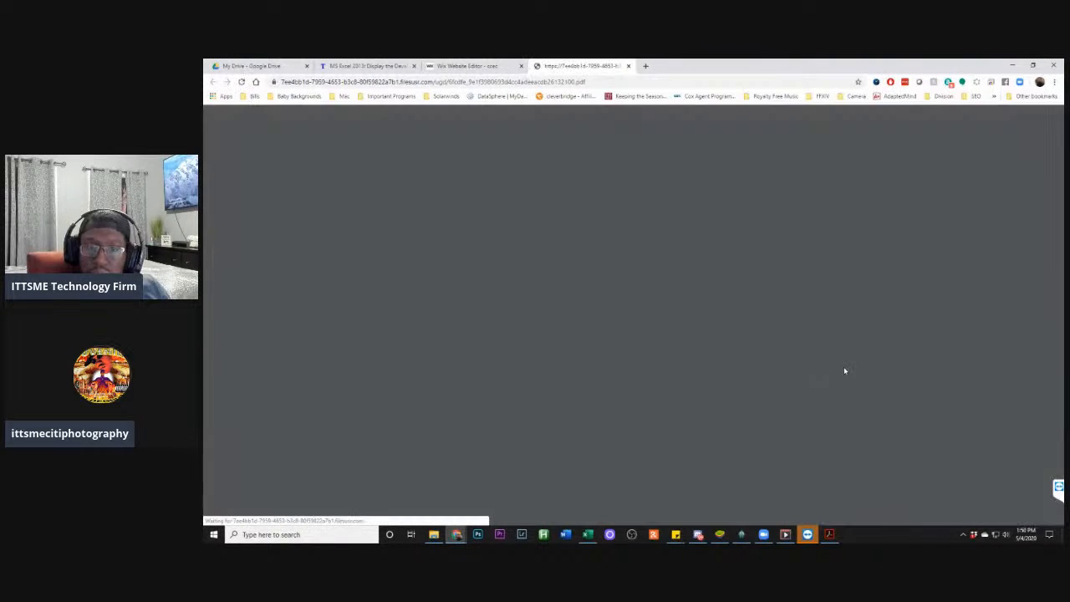
Look through the opened registration form, checking that the Last Name and Signature fields accept a cursor
{"action": "left_click", "coordinate": [569, 229]}
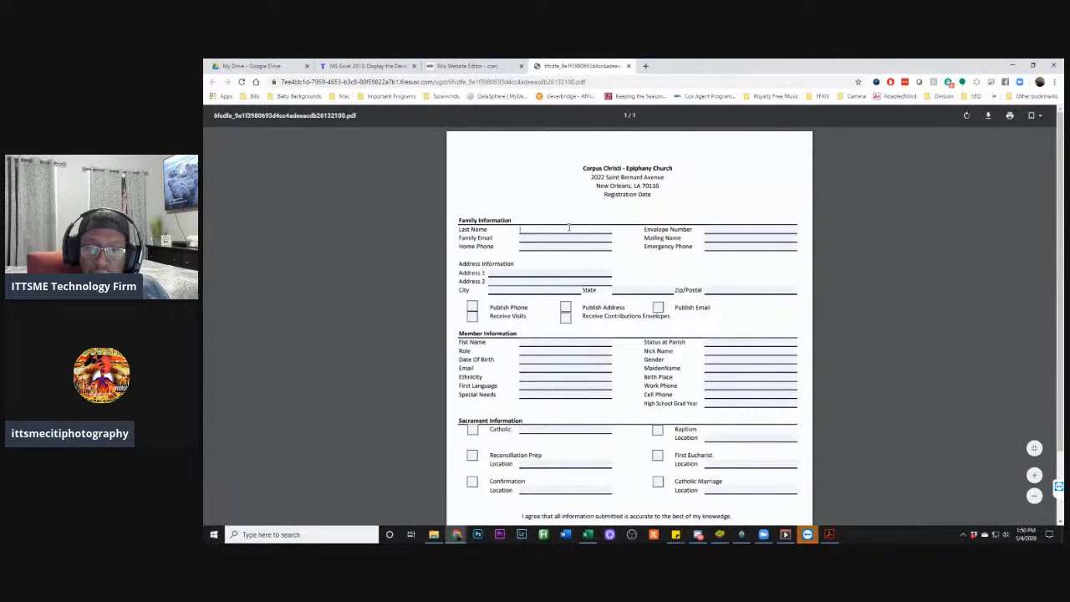
{"action": "scroll", "coordinate": [585, 267], "scroll_direction": "down", "scroll_amount": 2}
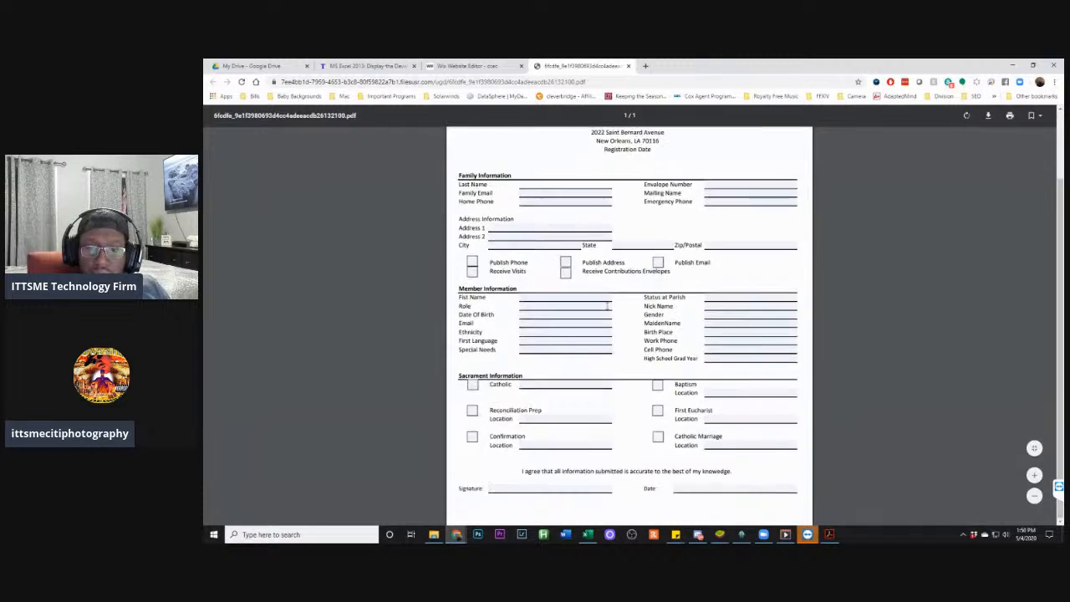
{"action": "scroll", "coordinate": [606, 301], "scroll_direction": "up", "scroll_amount": 2}
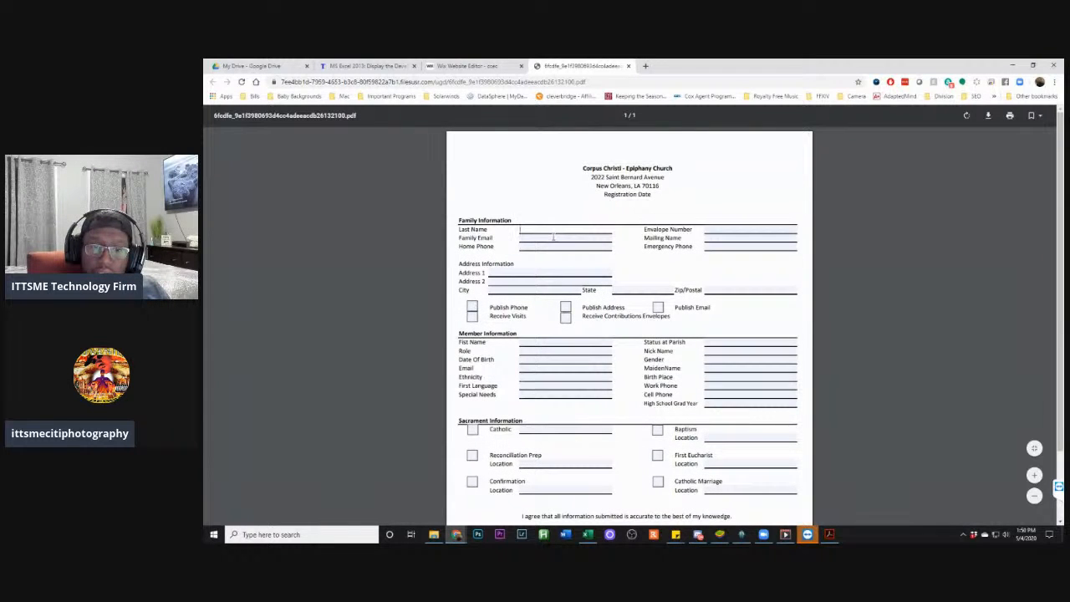
{"action": "scroll", "coordinate": [584, 274], "scroll_direction": "down", "scroll_amount": 2}
{"action": "left_click", "coordinate": [535, 449]}
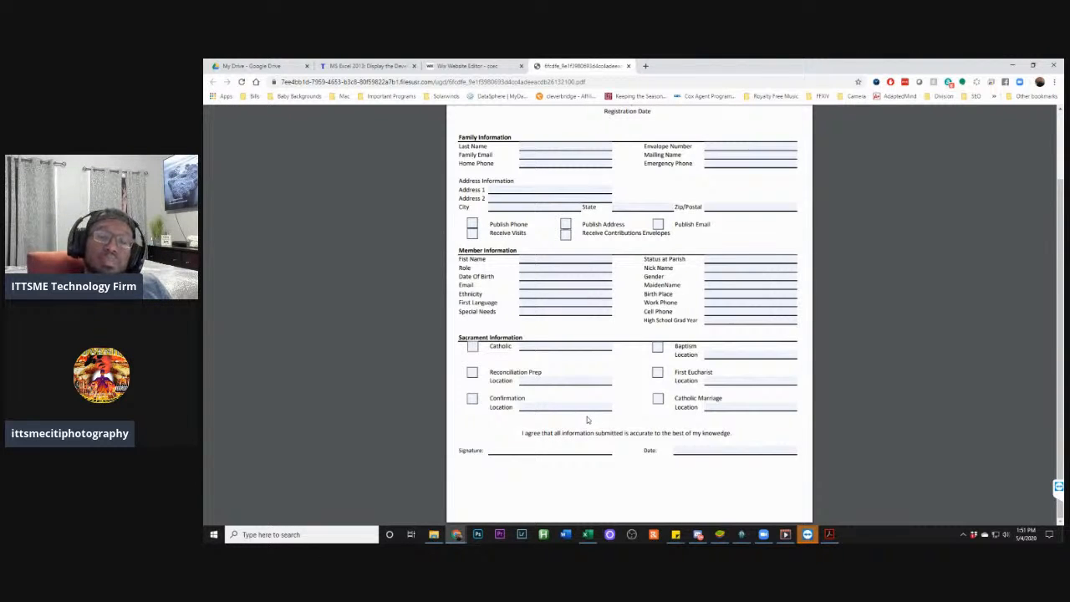
{"action": "scroll", "coordinate": [586, 419], "scroll_direction": "up", "scroll_amount": 2}
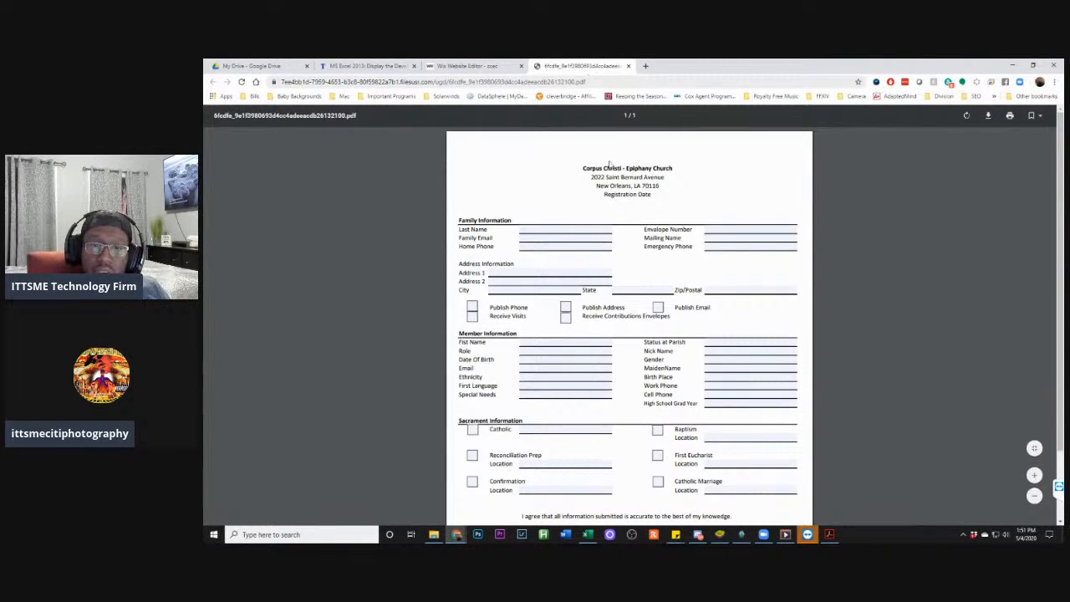
Test the form's Last Name field, the Publish Phone, Publish Address and Baptism checkboxes, and the Catholic text field
{"action": "left_click", "coordinate": [557, 229]}
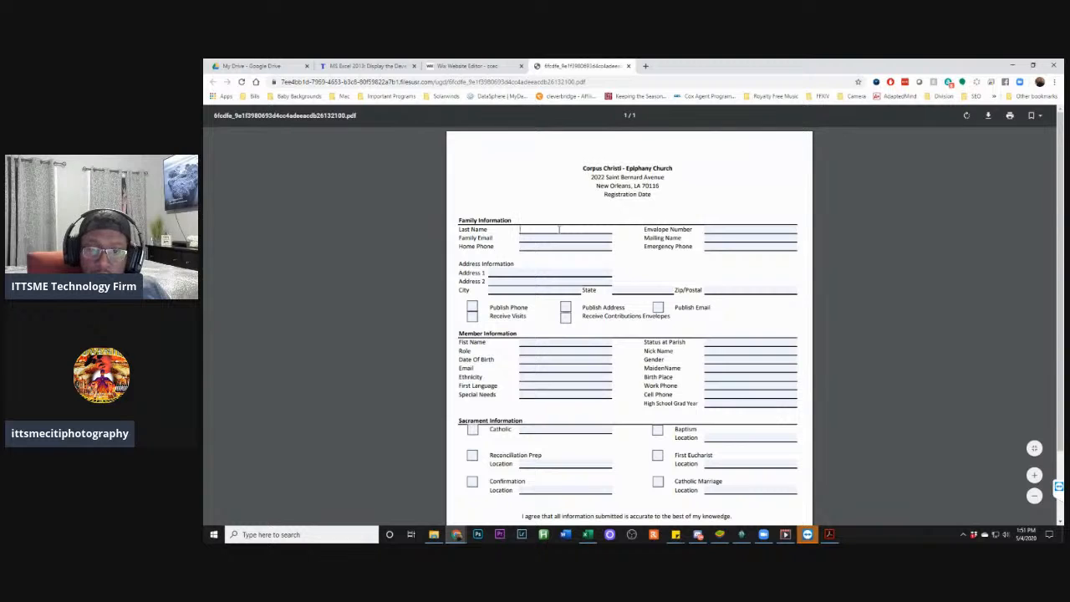
{"action": "left_click", "coordinate": [472, 308]}
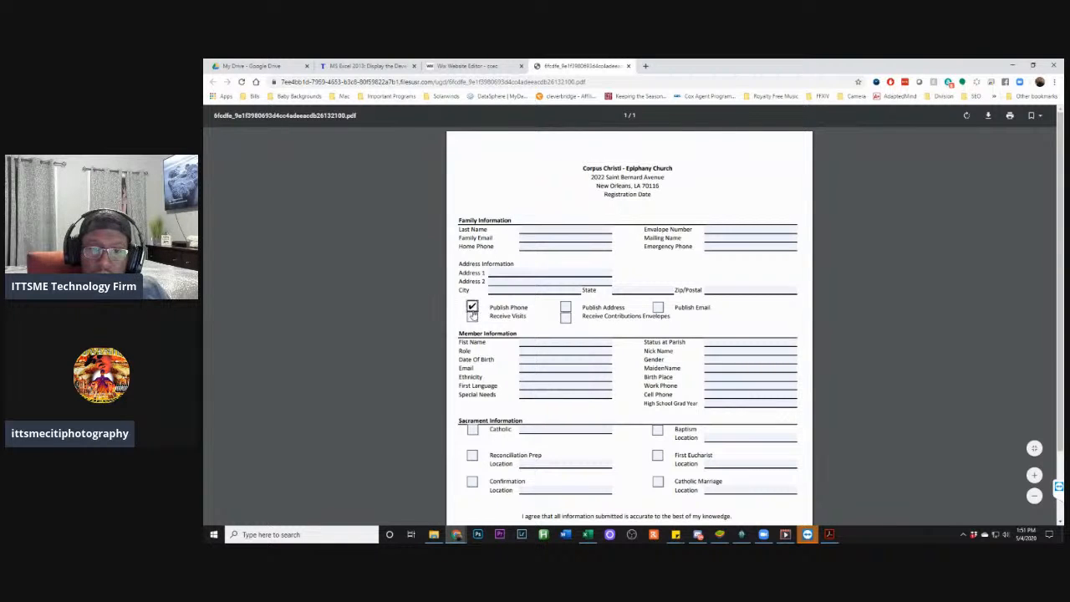
{"action": "left_click", "coordinate": [566, 307]}
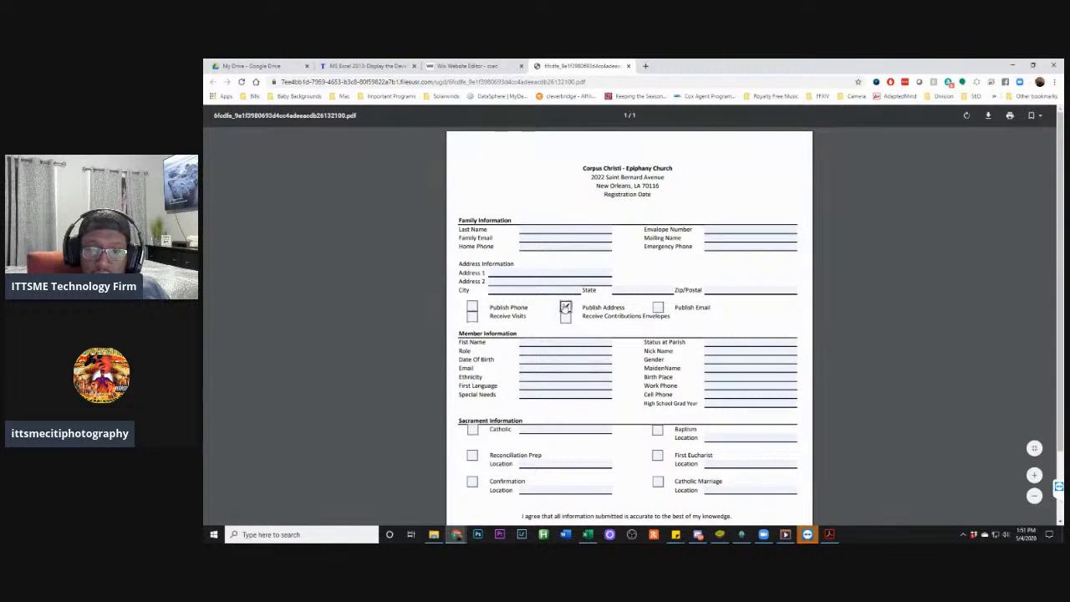
{"action": "scroll", "coordinate": [565, 307], "scroll_direction": "down", "scroll_amount": 2}
{"action": "left_click", "coordinate": [658, 348]}
{"action": "left_click", "coordinate": [587, 347]}
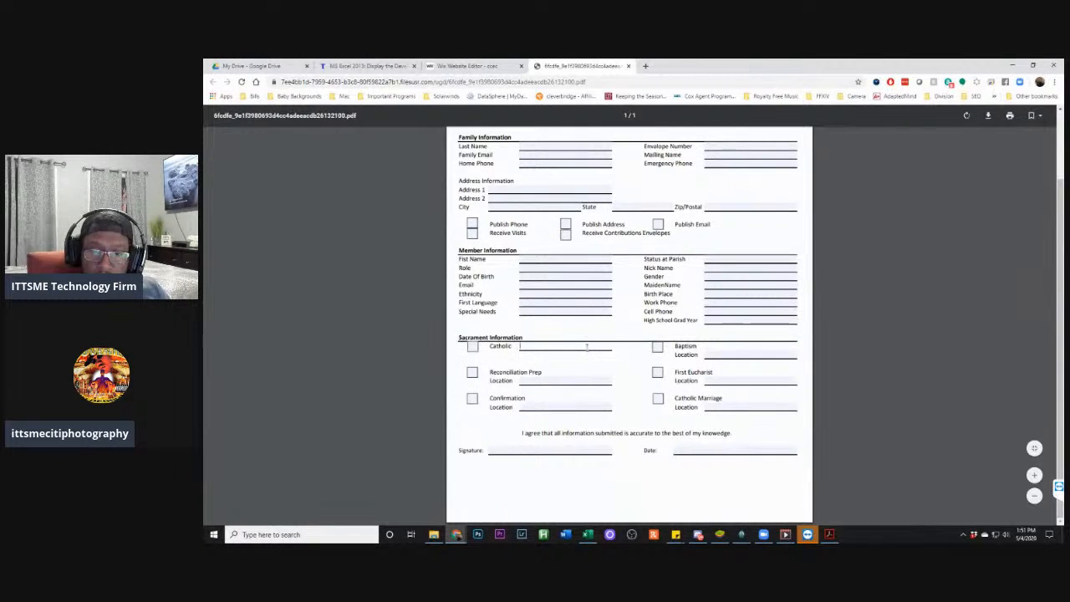
Test the form's Signature field with the sample text "efa" and clear it again
{"action": "left_click", "coordinate": [574, 449]}
{"action": "type", "text": "efa"}
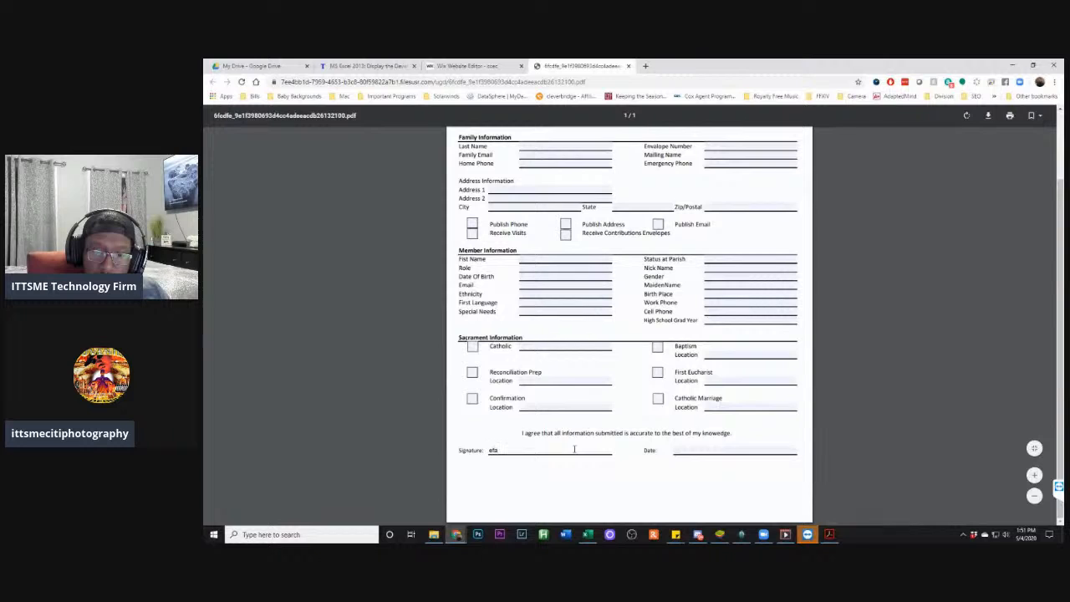
{"action": "key", "text": "BackSpace"}
{"action": "key", "text": "BackSpace"}
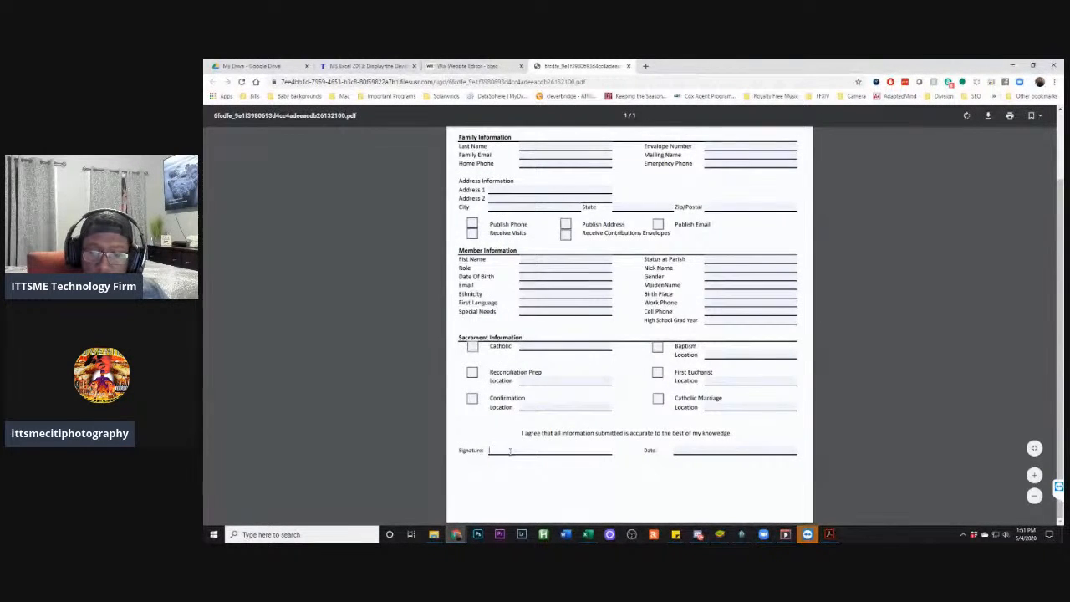
Look over the opened registration form from header to signature line and check the editing options offered by the Signature field
{"action": "scroll", "coordinate": [663, 484], "scroll_direction": "up", "scroll_amount": 2}
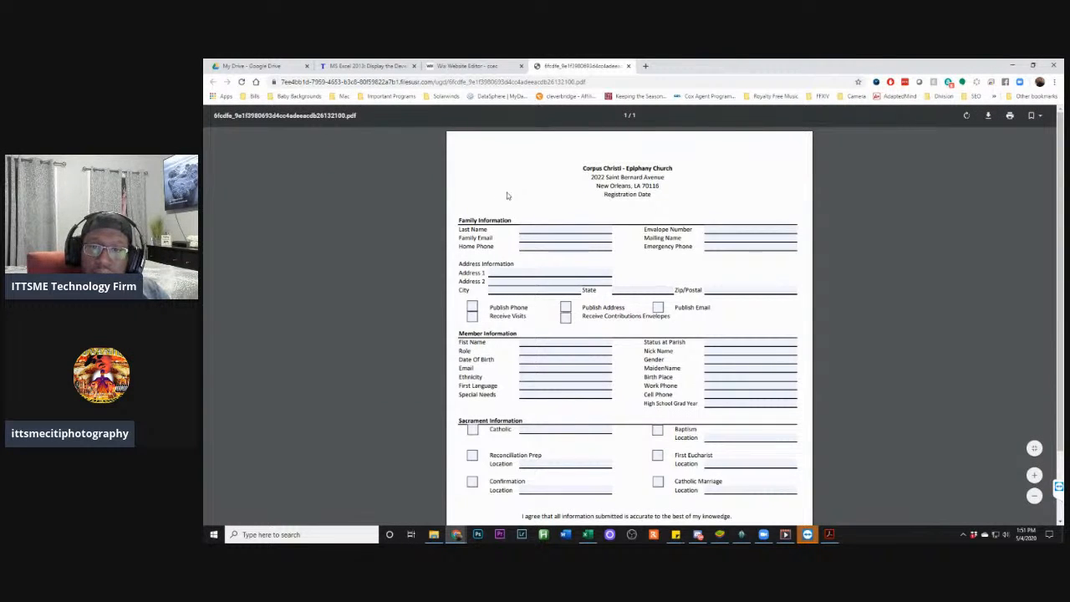
{"action": "scroll", "coordinate": [507, 194], "scroll_direction": "down", "scroll_amount": 1}
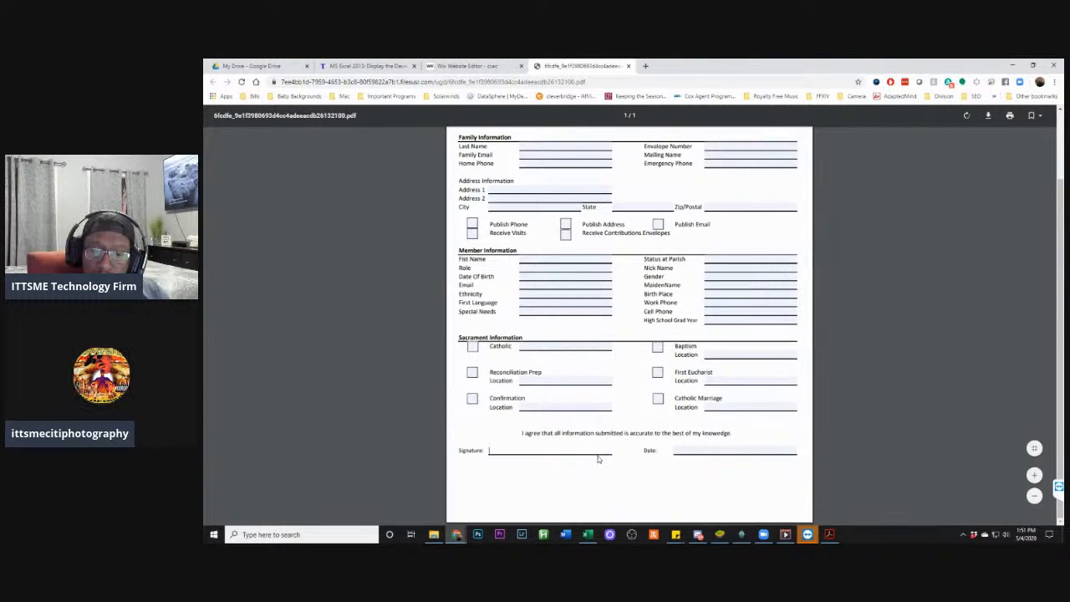
{"action": "right_click", "coordinate": [599, 451]}
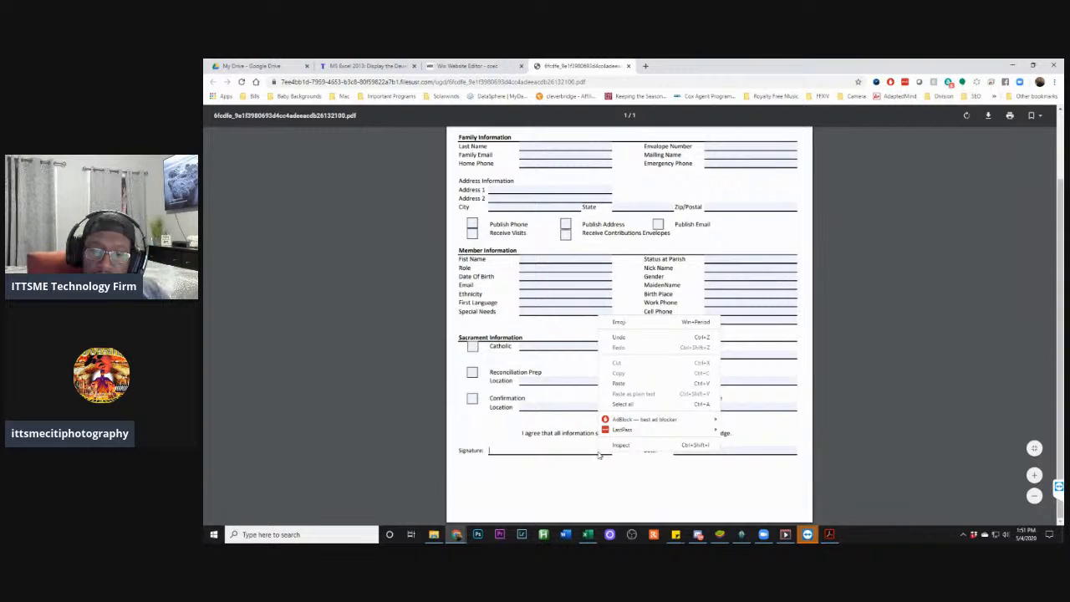
{"action": "left_click", "coordinate": [561, 450]}
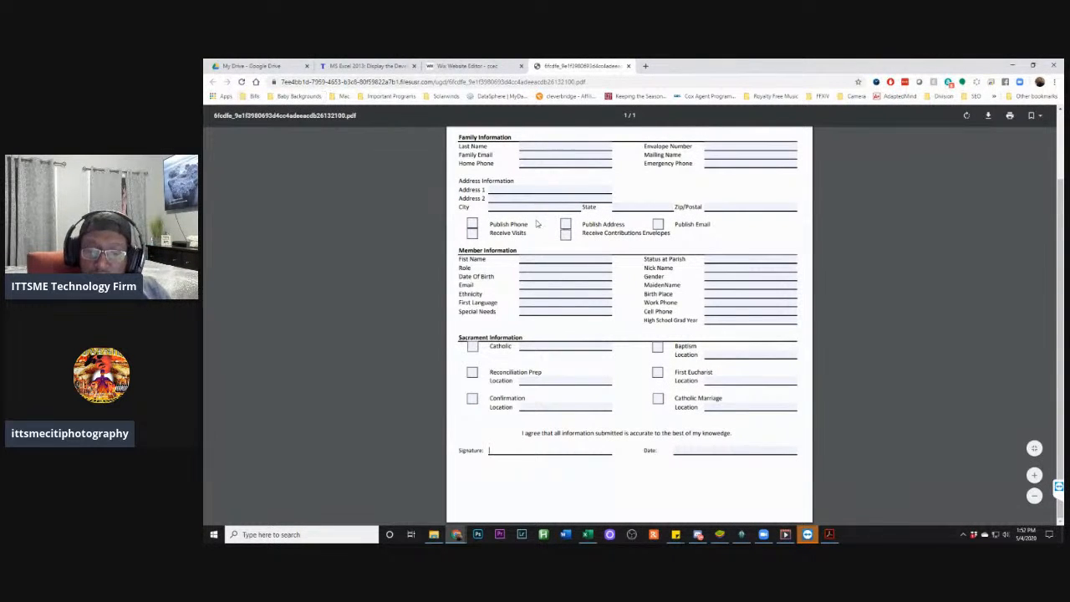
{"action": "scroll", "coordinate": [571, 283], "scroll_direction": "up", "scroll_amount": 1}
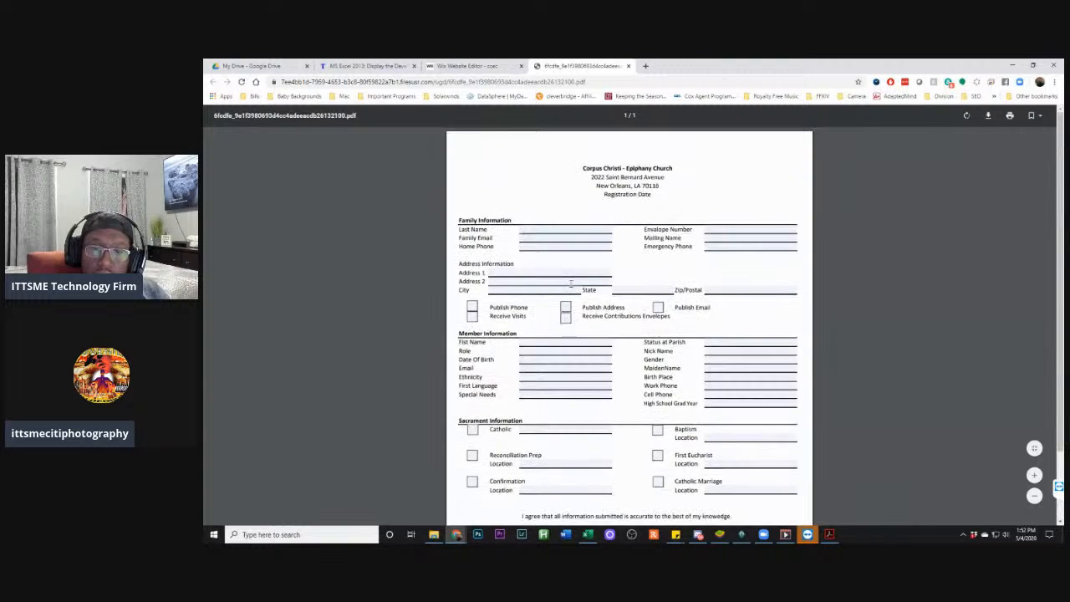
{"action": "scroll", "coordinate": [590, 308], "scroll_direction": "down", "scroll_amount": 1}
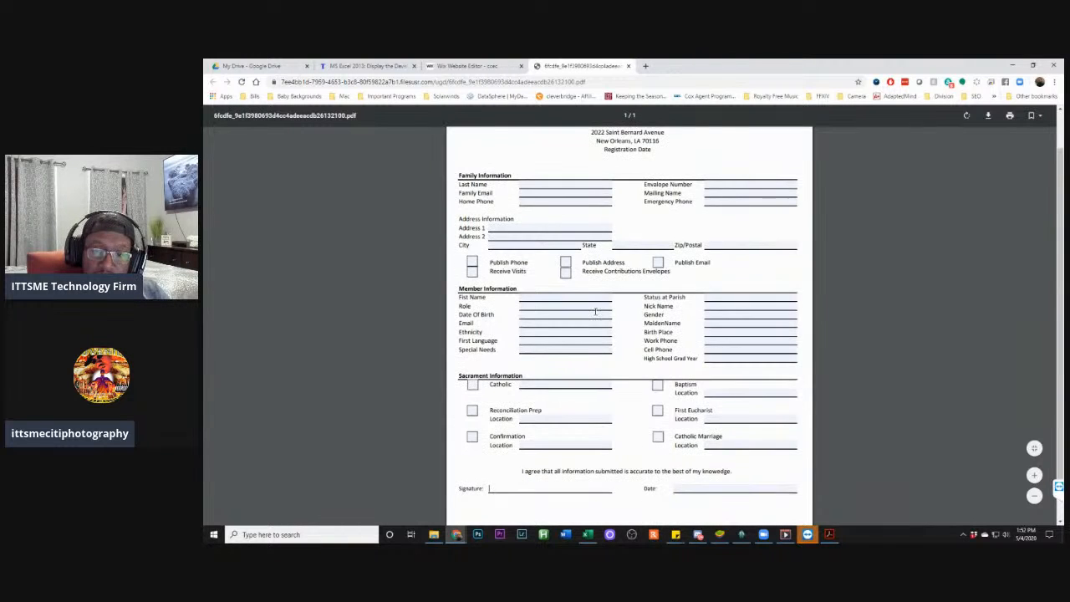
{"action": "scroll", "coordinate": [600, 314], "scroll_direction": "down", "scroll_amount": 1}
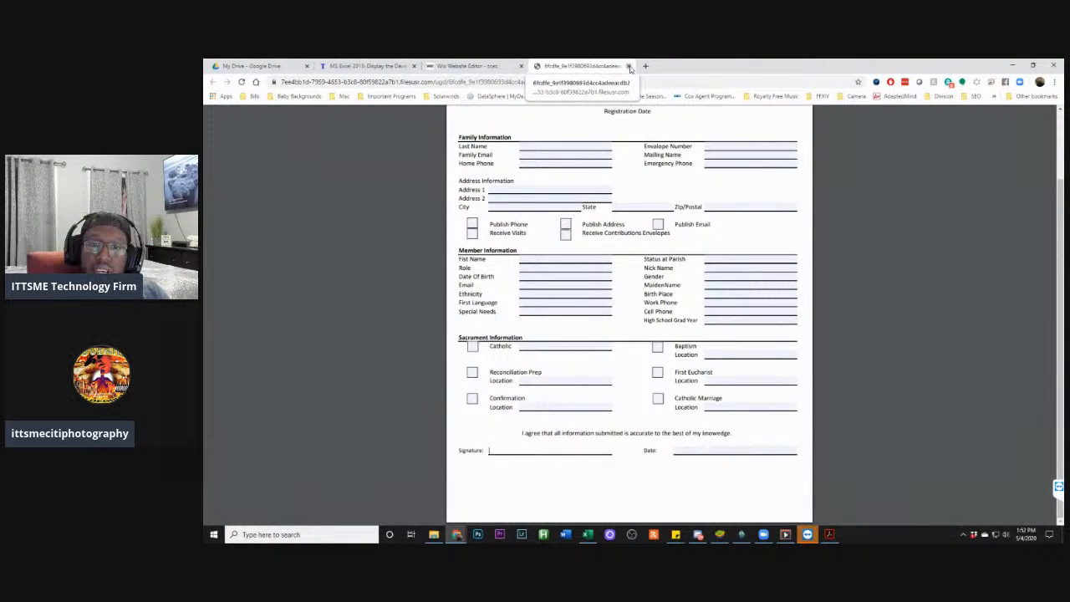
Close the opened form and reopen it through the PDF button on the previewed Registration Forms page
{"action": "left_click", "coordinate": [628, 67]}
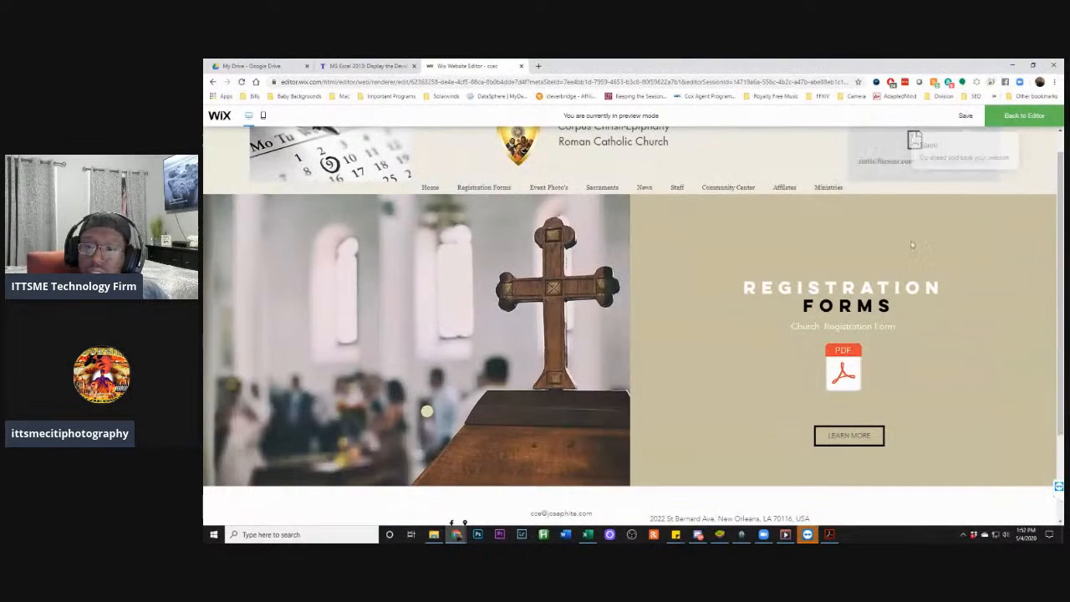
{"action": "left_click", "coordinate": [848, 359]}
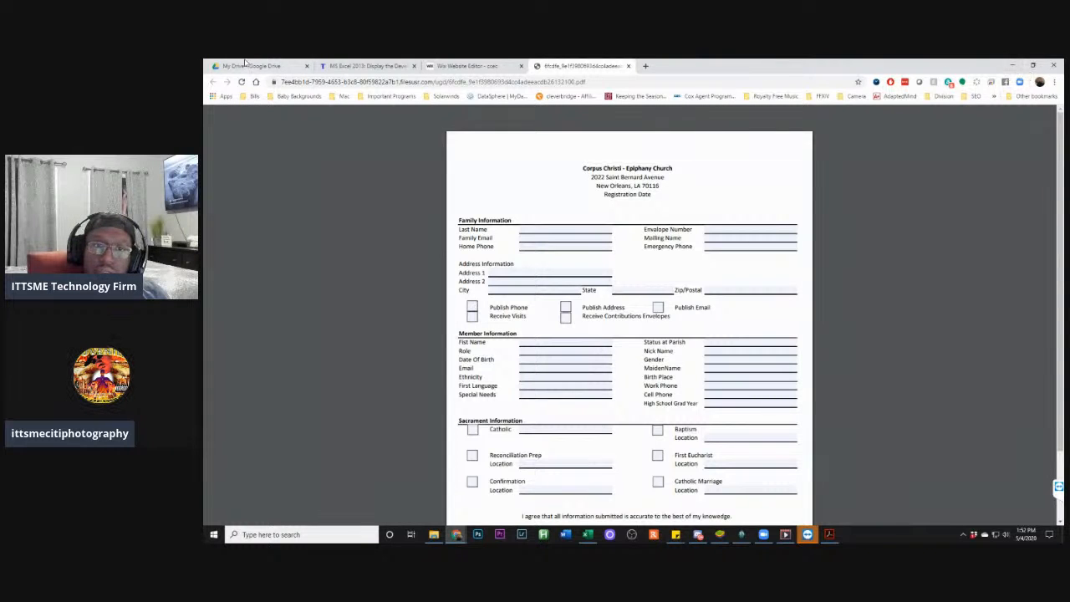
Switch to Adobe Acrobat, start Adobe Sign for CCEC Registration Form Rev1.pdf and show its additional sending options
{"action": "left_click", "coordinate": [1011, 66]}
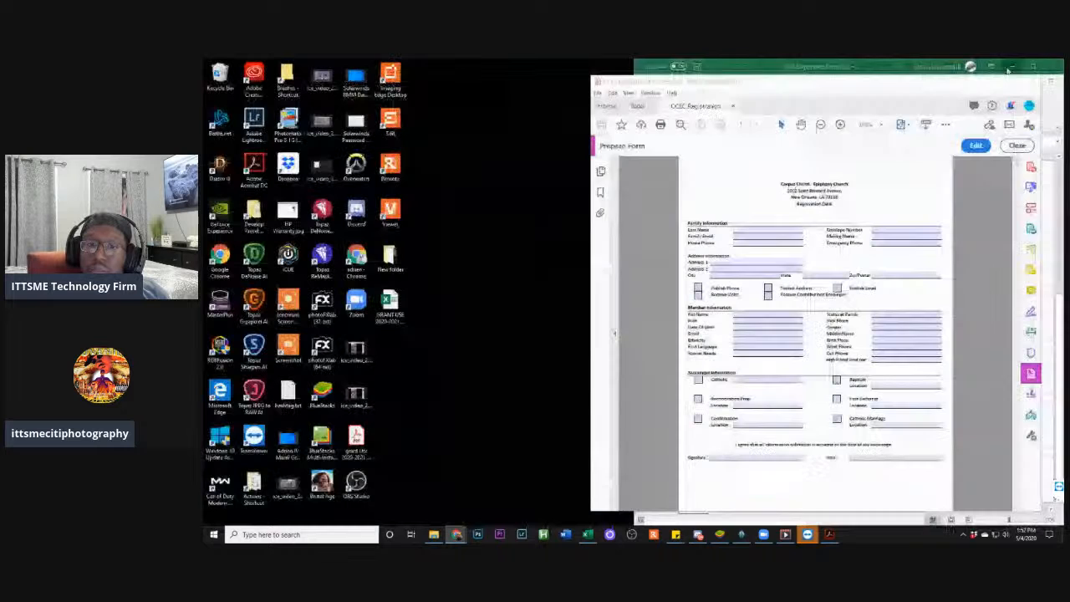
{"action": "left_click", "coordinate": [1010, 87]}
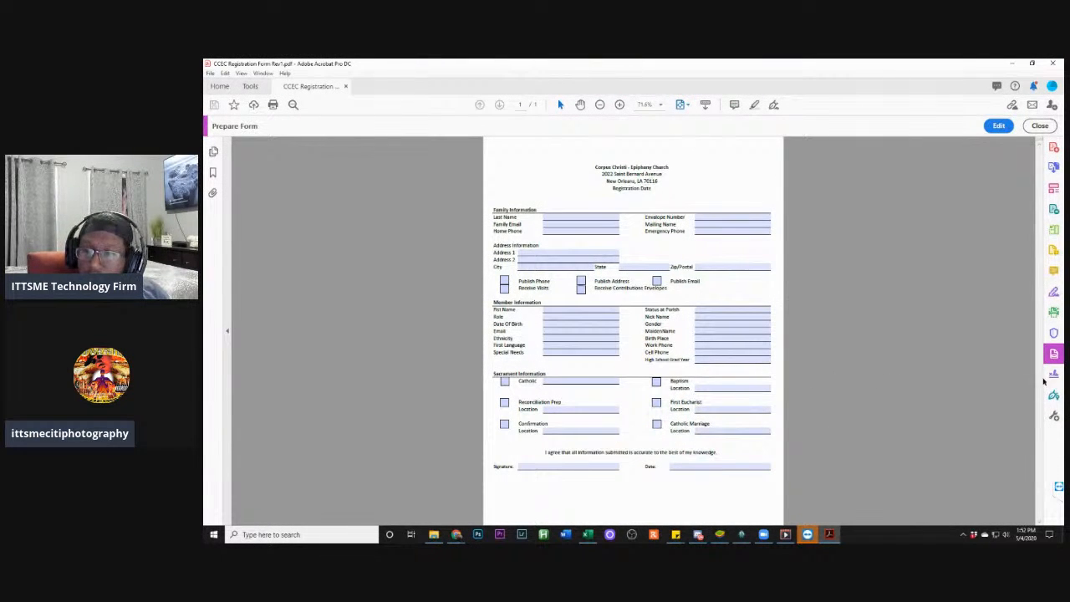
{"action": "left_click", "coordinate": [1053, 375]}
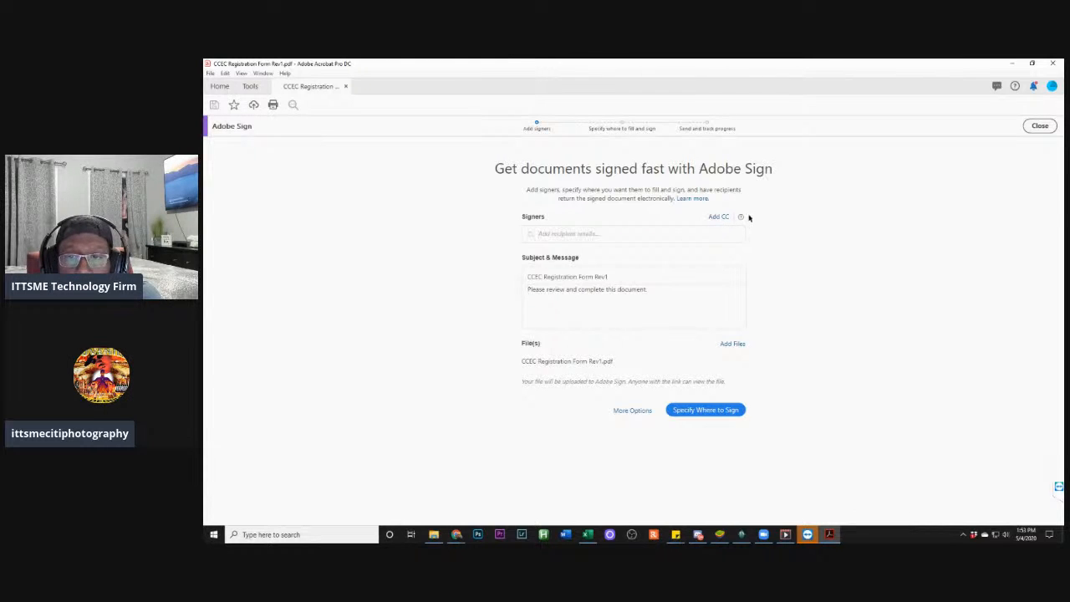
{"action": "mouse_move", "coordinate": [742, 218]}
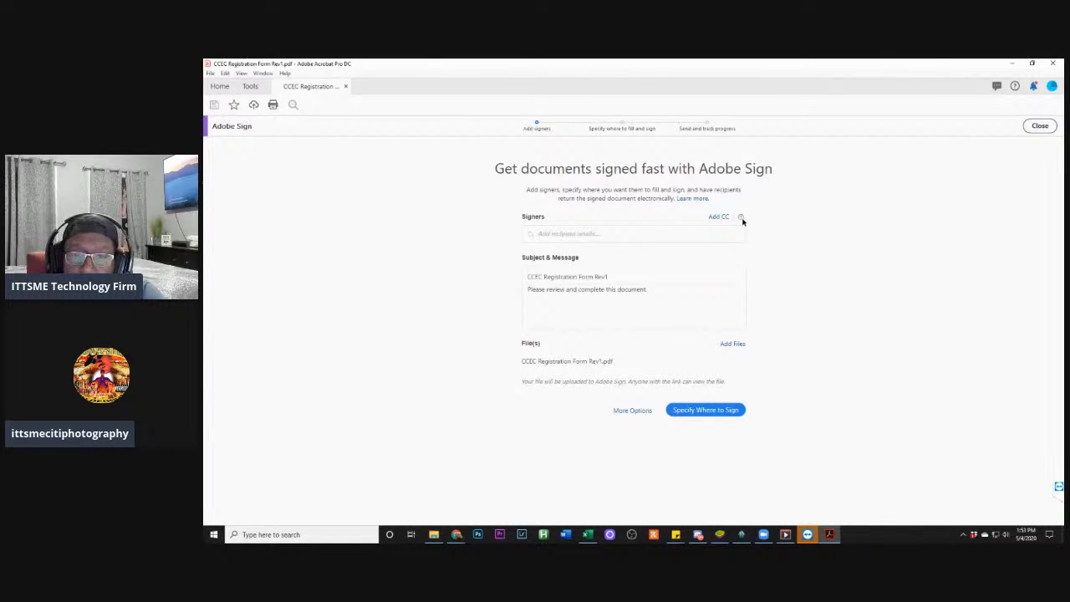
{"action": "left_click", "coordinate": [640, 409]}
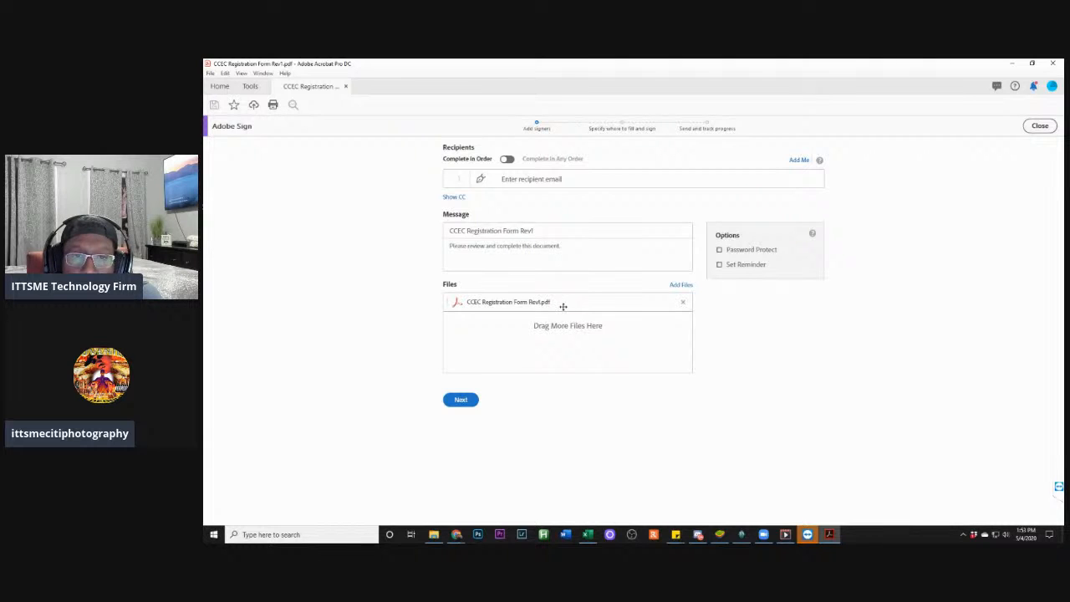
Try the Complete in Any Order setting for the recipients and exit Adobe Sign without sending the form
{"action": "left_click", "coordinate": [506, 160]}
{"action": "left_click", "coordinate": [506, 159]}
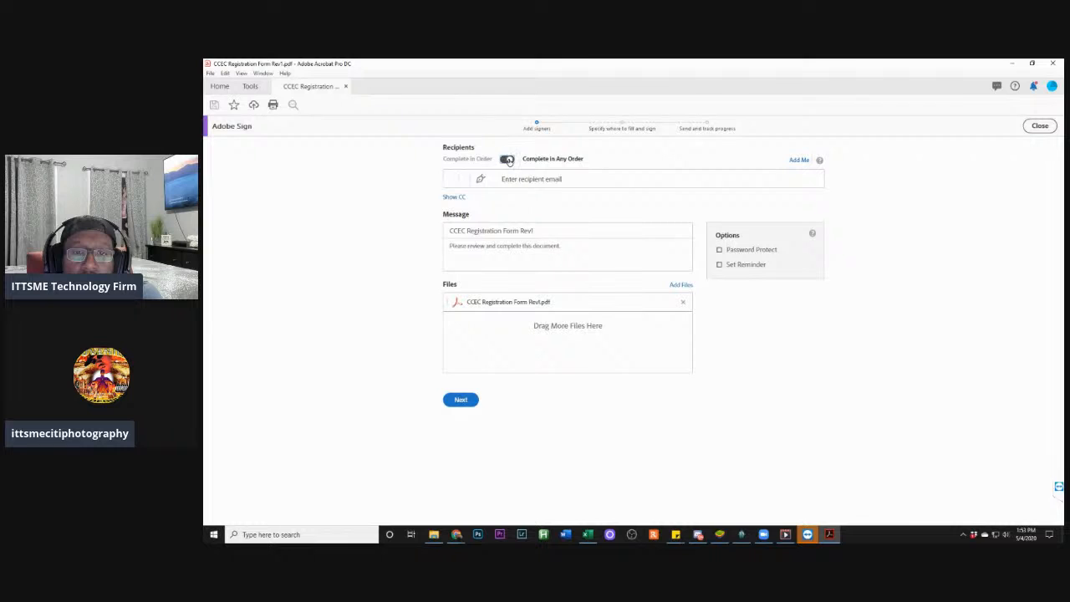
{"action": "left_click", "coordinate": [507, 160]}
{"action": "left_click", "coordinate": [507, 159]}
{"action": "left_click", "coordinate": [507, 159]}
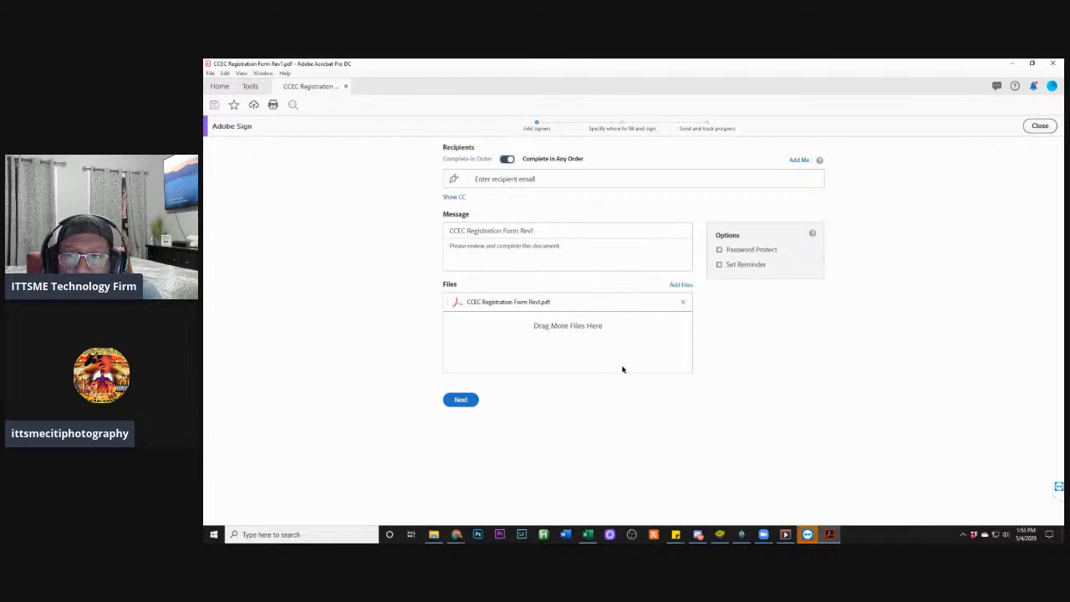
{"action": "left_click", "coordinate": [1040, 126]}
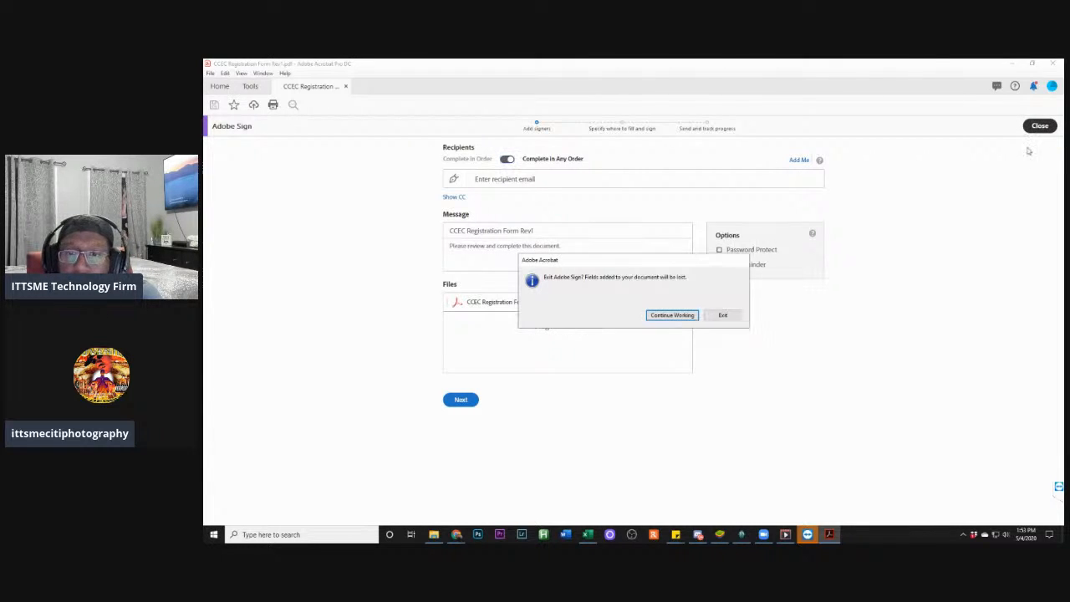
{"action": "left_click", "coordinate": [717, 316]}
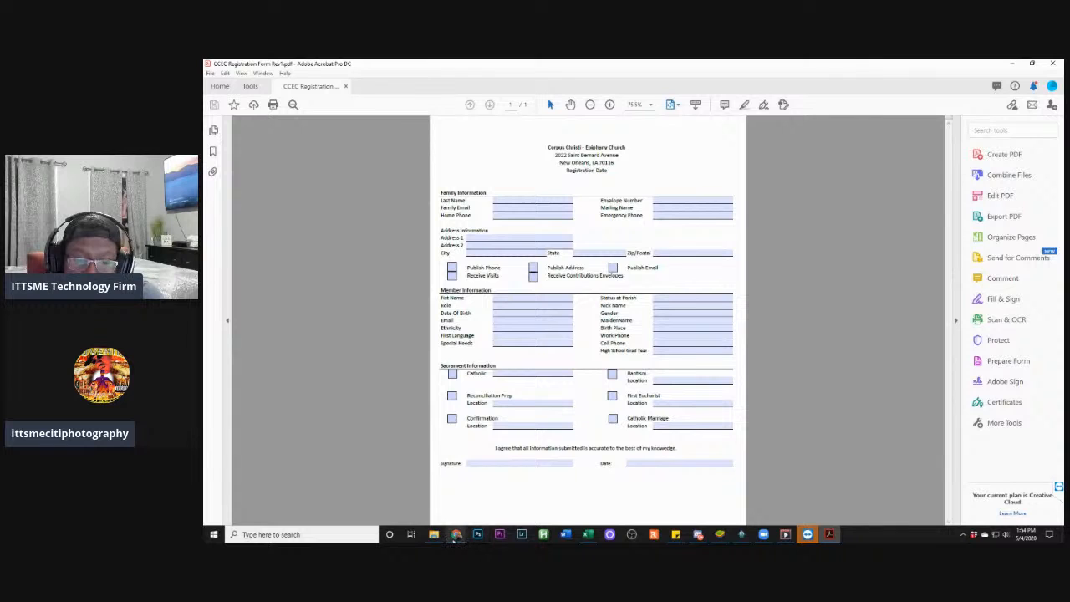
Switch back to the Chrome window with the Wix preview and open the registration form again through its PDF button
{"action": "mouse_move", "coordinate": [456, 536]}
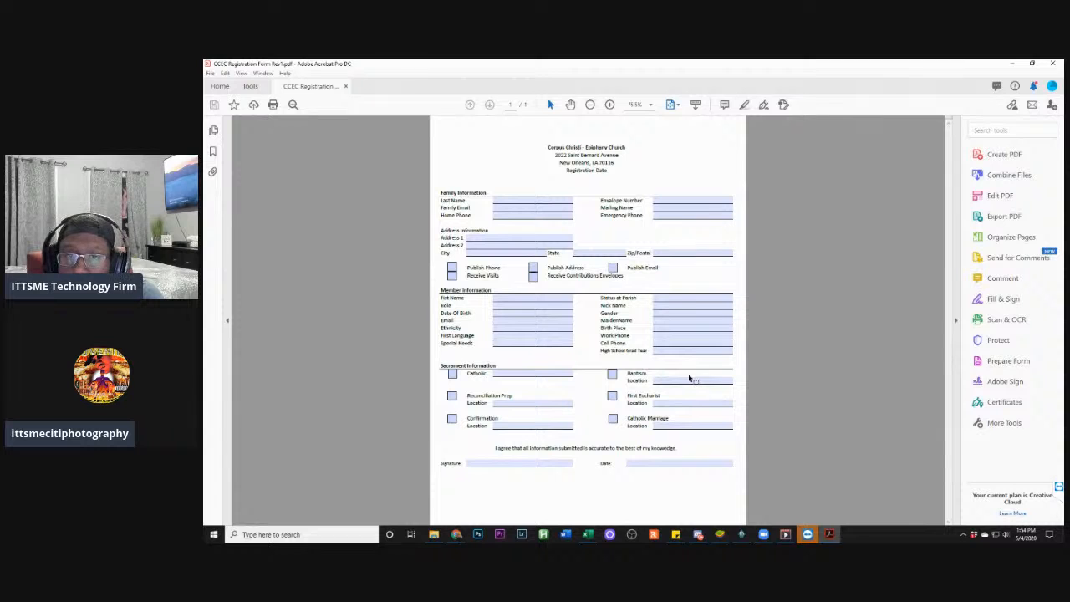
{"action": "left_click", "coordinate": [1011, 63]}
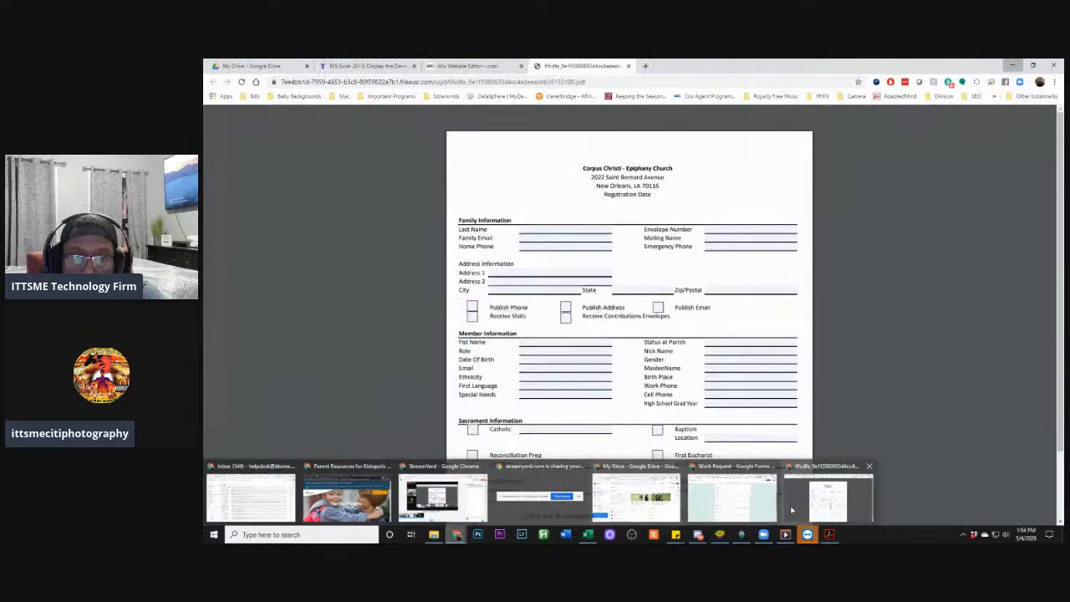
{"action": "left_click", "coordinate": [794, 498]}
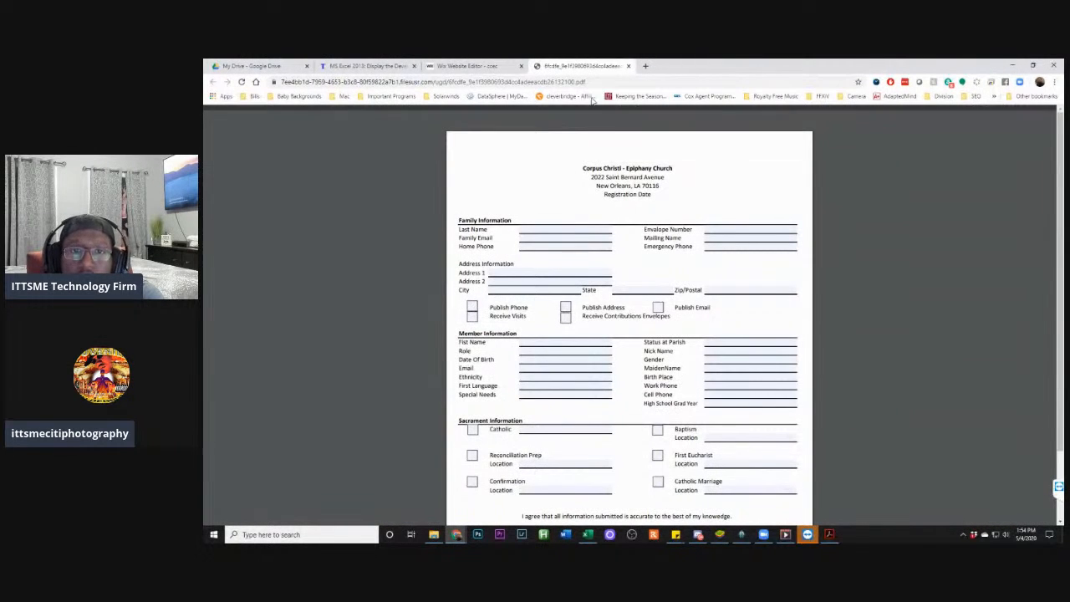
{"action": "left_click", "coordinate": [487, 67]}
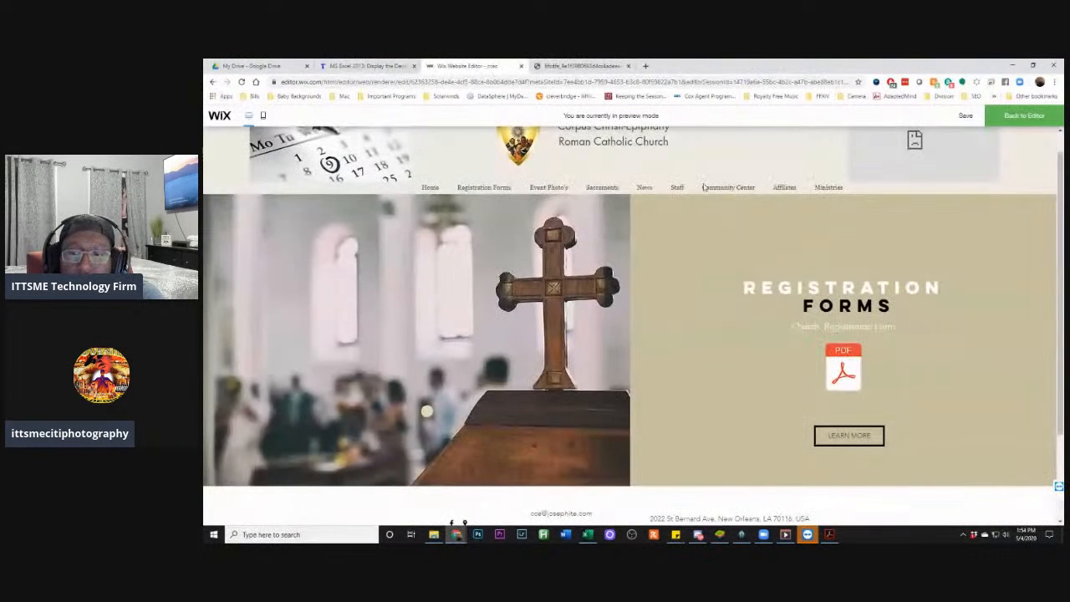
{"action": "left_click", "coordinate": [844, 374]}
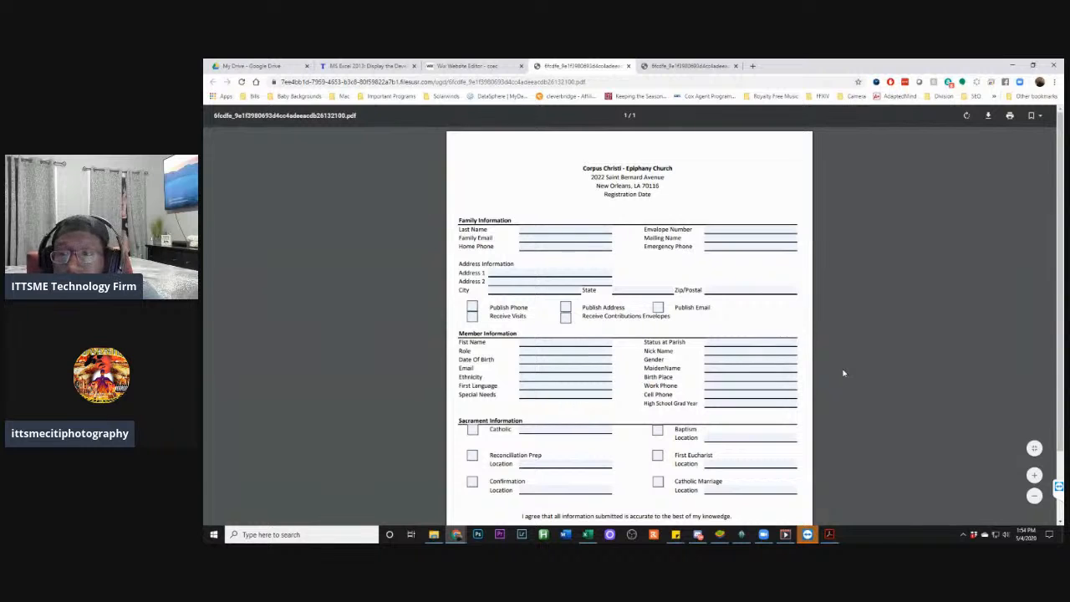
Fill in the form's Last Name with "Test", the Signature with the signer's first name and the Date with 5-4-2020
{"action": "left_click", "coordinate": [558, 231]}
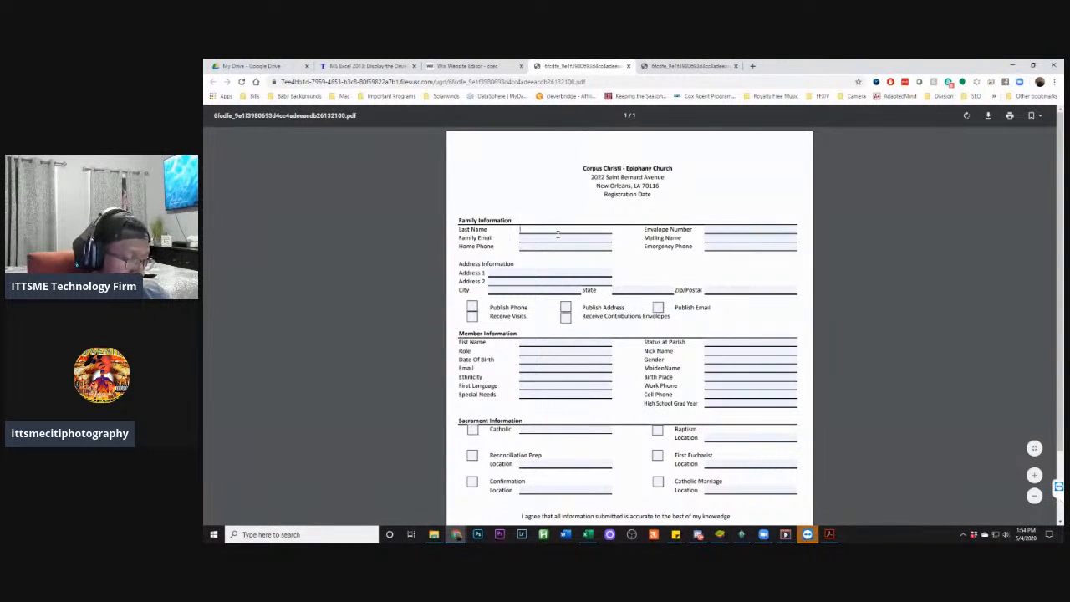
{"action": "type", "text": "Test"}
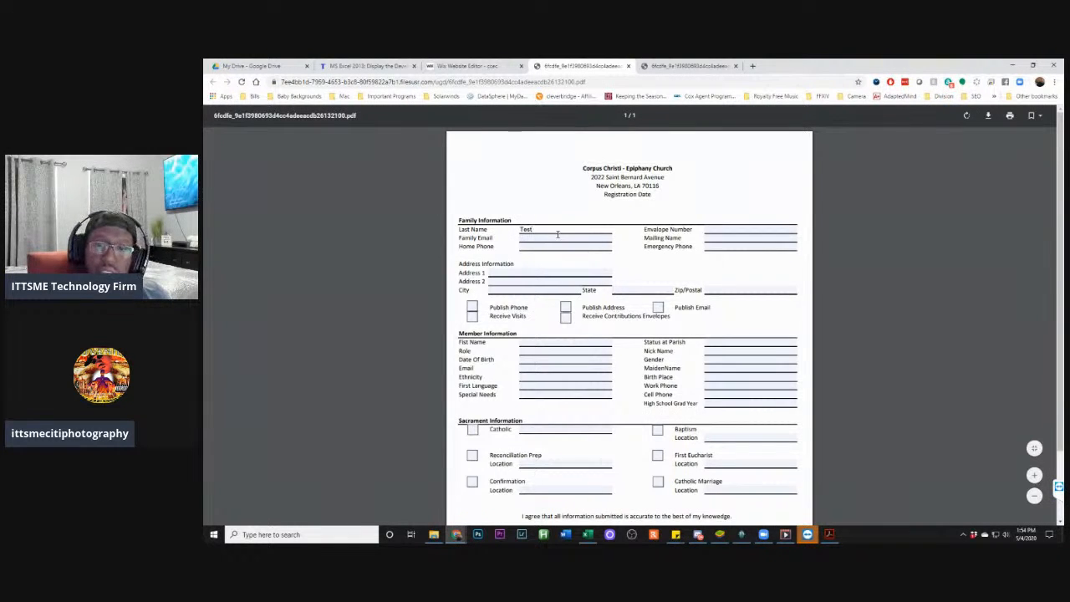
{"action": "scroll", "coordinate": [545, 332], "scroll_direction": "down", "scroll_amount": 3}
{"action": "left_click", "coordinate": [512, 449]}
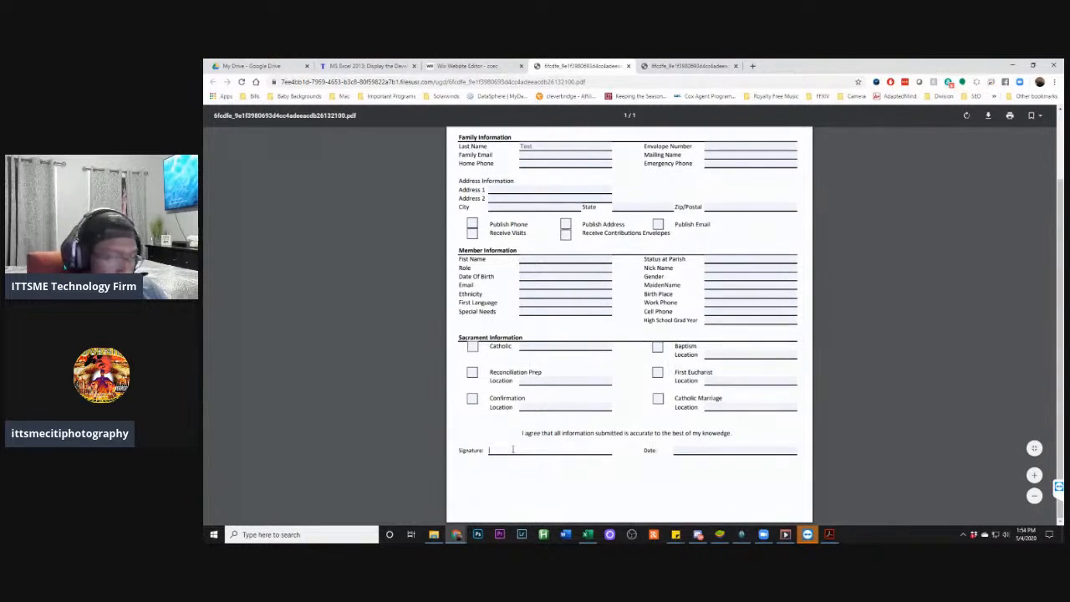
{"action": "type", "text": "Adrien"}
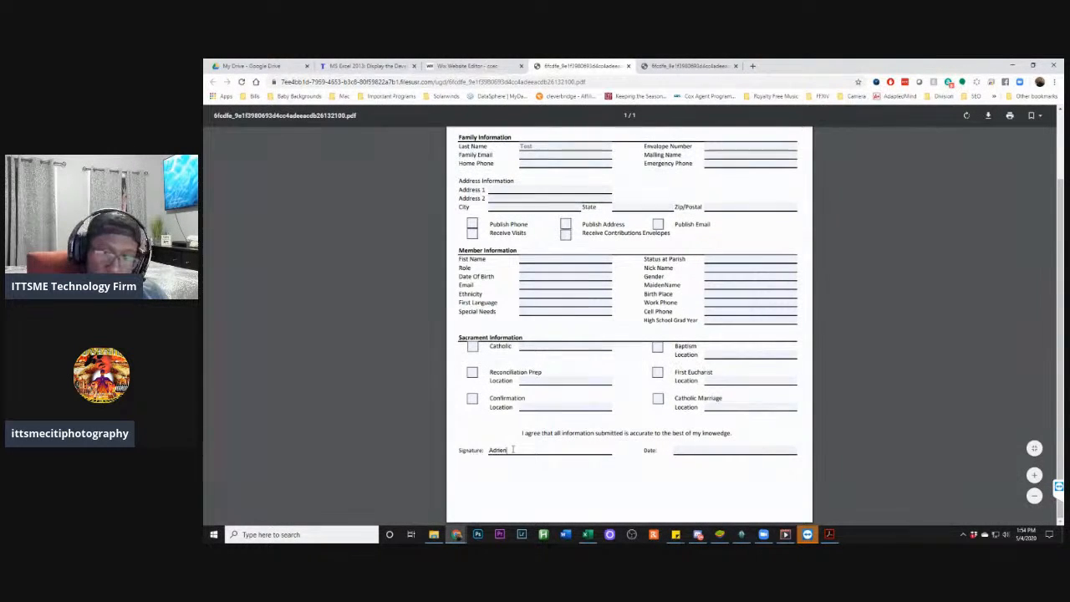
{"action": "key", "text": "Tab"}
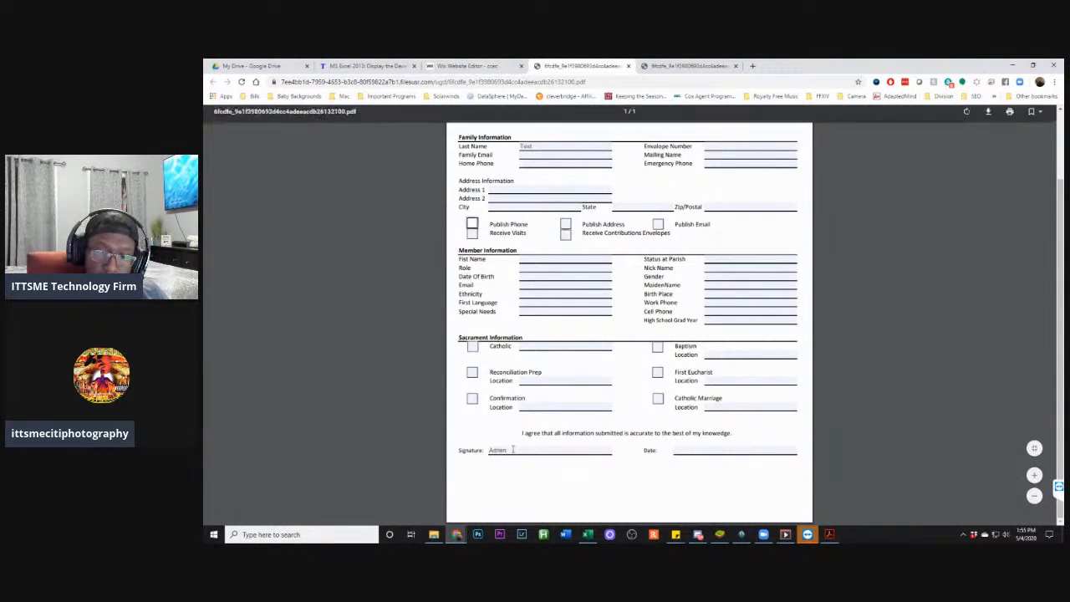
{"action": "left_click", "coordinate": [680, 452]}
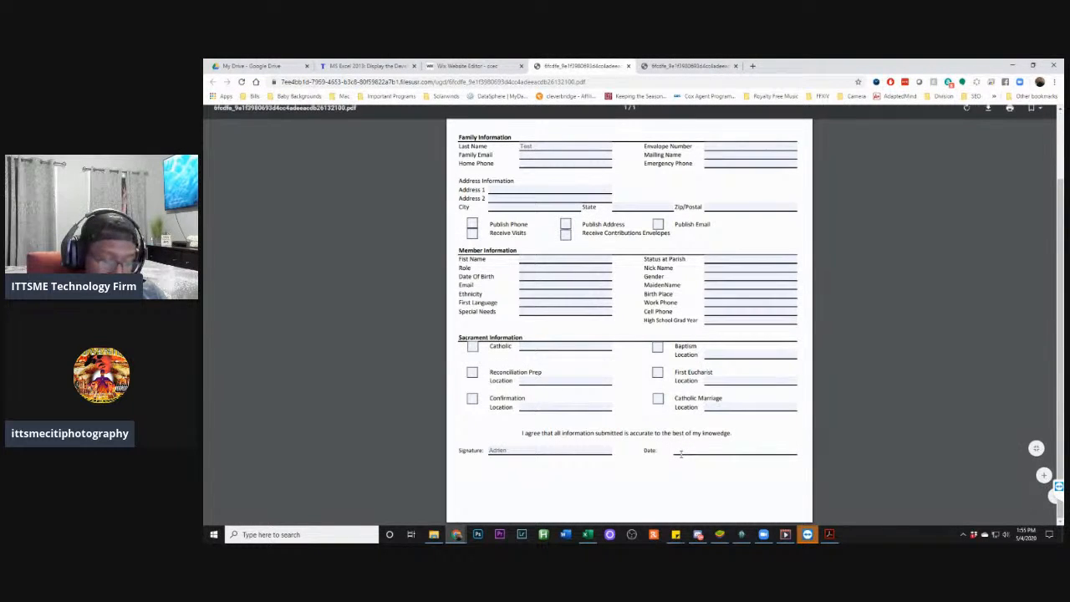
{"action": "type", "text": "5/"}
{"action": "type", "text": "4/2020"}
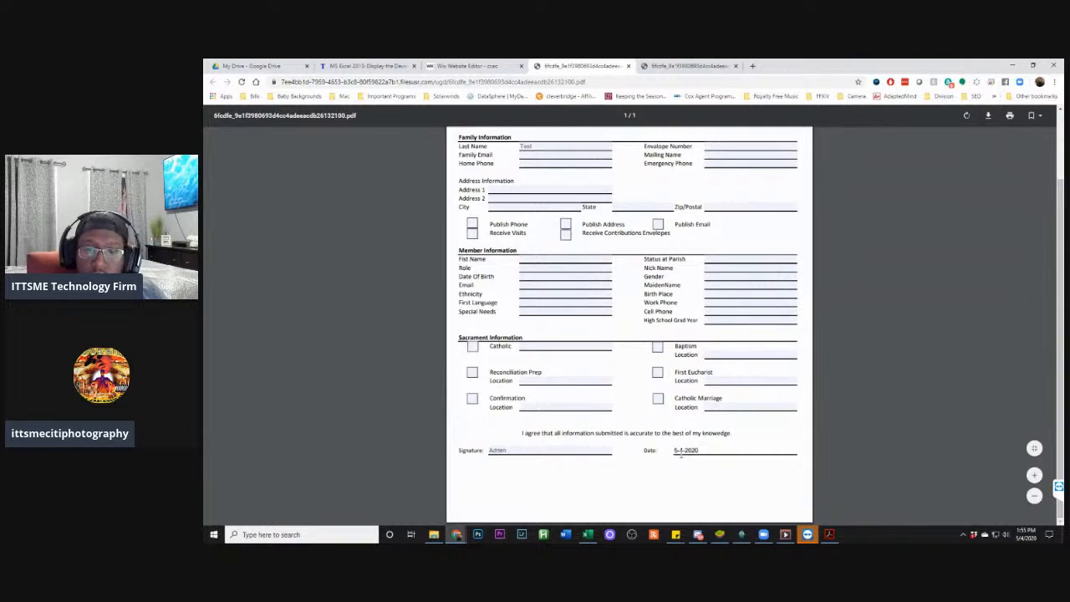
Tick the Publish Address, Receive Contributions Envelopes, Publish Phone and Receive Visits checkboxes on the form
{"action": "left_click", "coordinate": [564, 224]}
{"action": "left_click", "coordinate": [565, 234]}
{"action": "left_click", "coordinate": [472, 224]}
{"action": "left_click", "coordinate": [472, 234]}
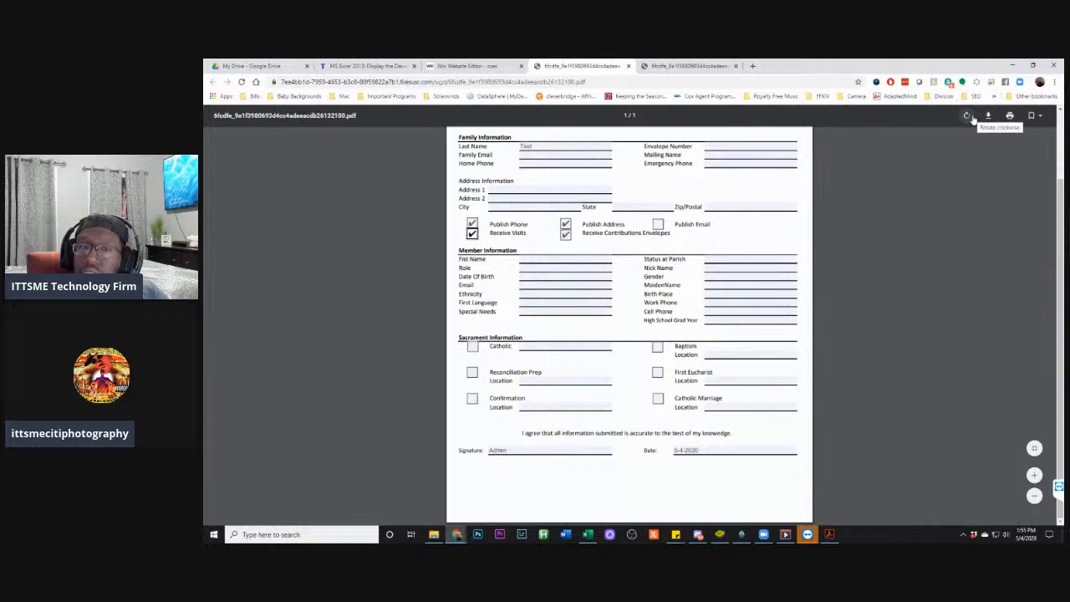
Check the PDF viewer's bookmarks and the print preview of the filled form, leaving it without printing
{"action": "left_click", "coordinate": [1034, 117]}
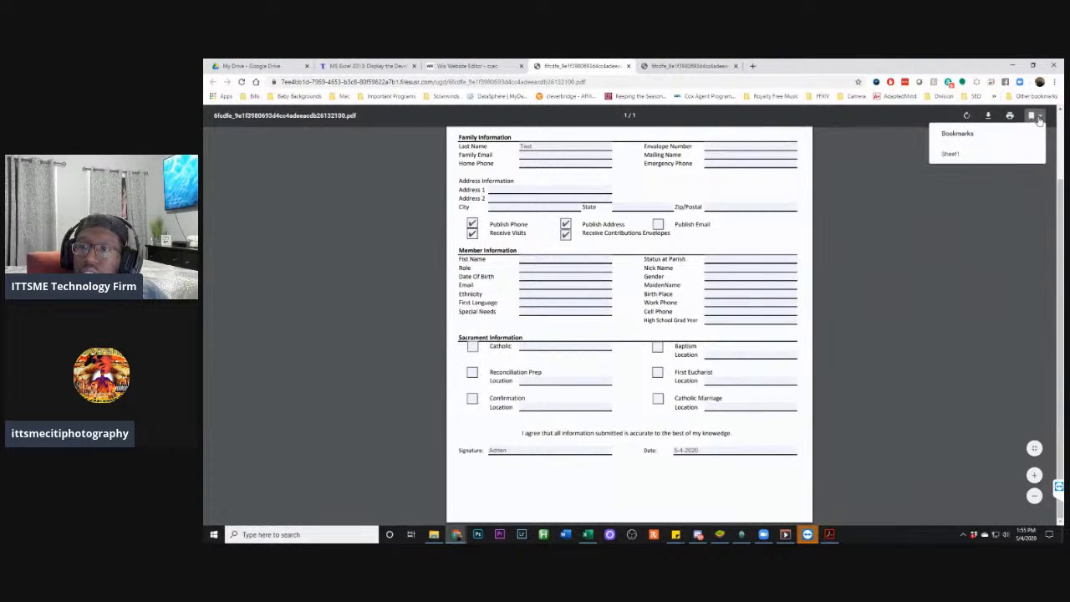
{"action": "left_click", "coordinate": [899, 115]}
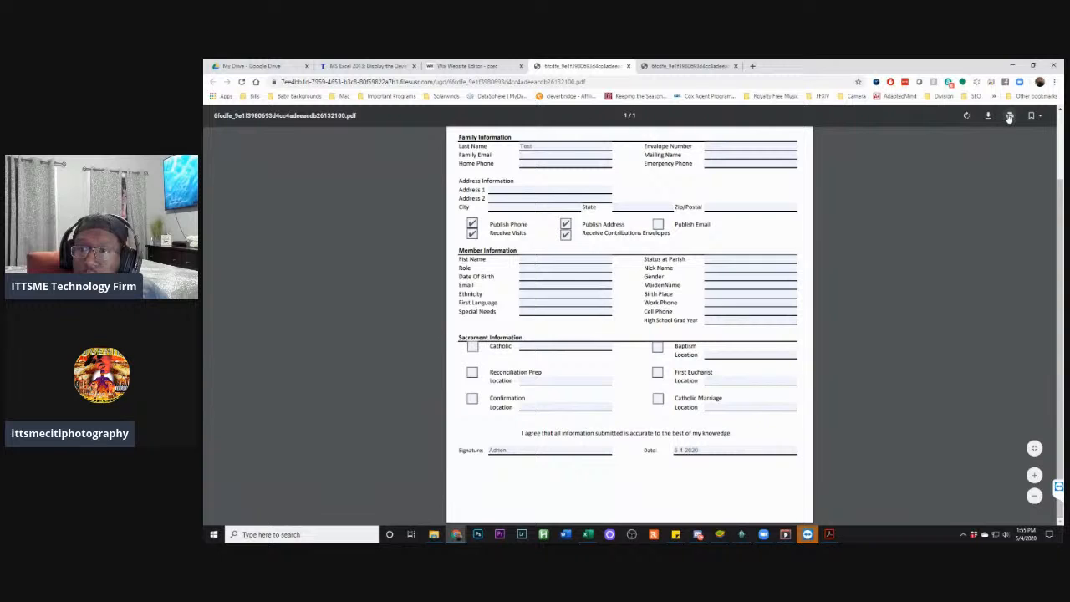
{"action": "left_click", "coordinate": [1010, 117]}
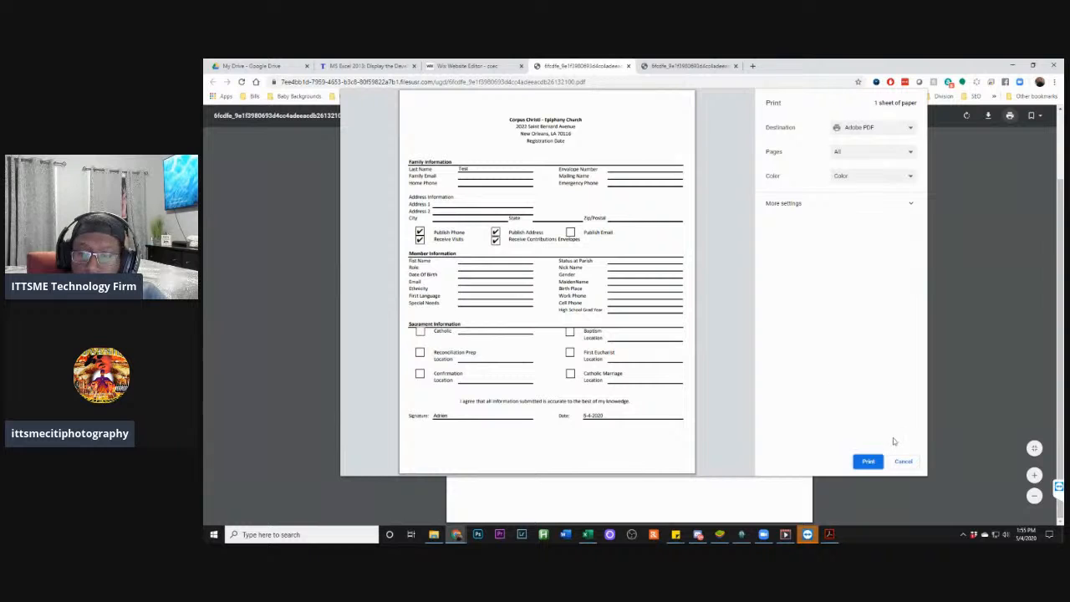
{"action": "left_click", "coordinate": [902, 462]}
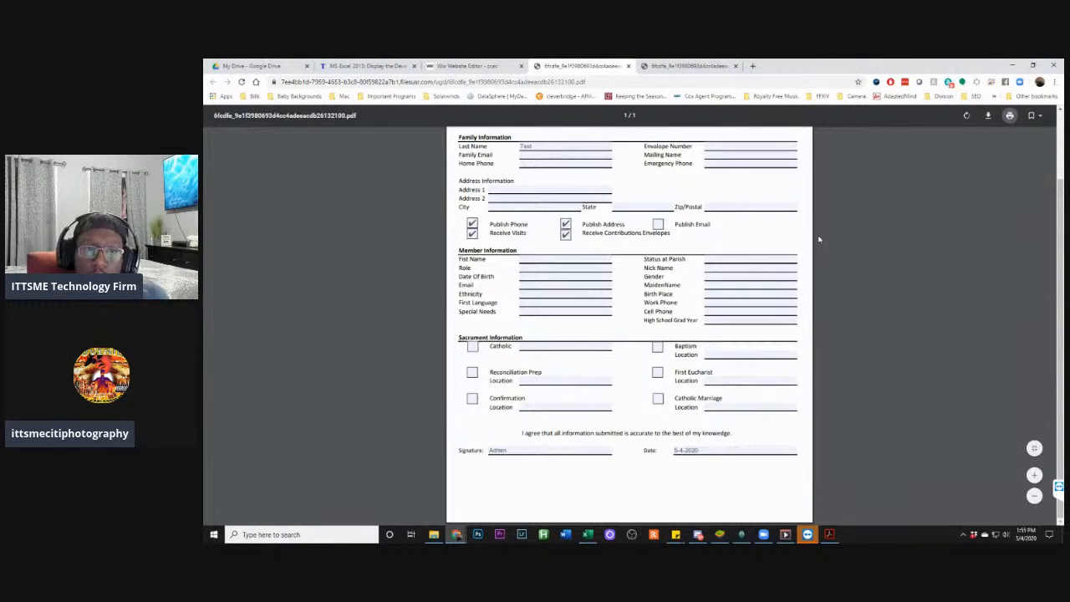
Examine the filled form's print preview, including its additional settings and destination options, and leave it without printing
{"action": "left_click", "coordinate": [1010, 116]}
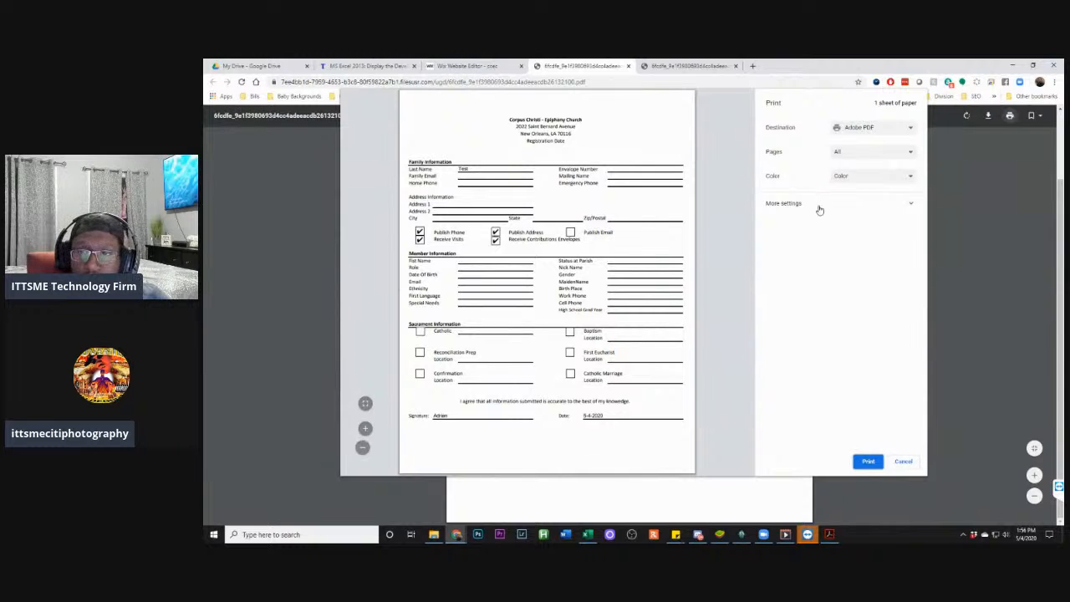
{"action": "left_click", "coordinate": [819, 208]}
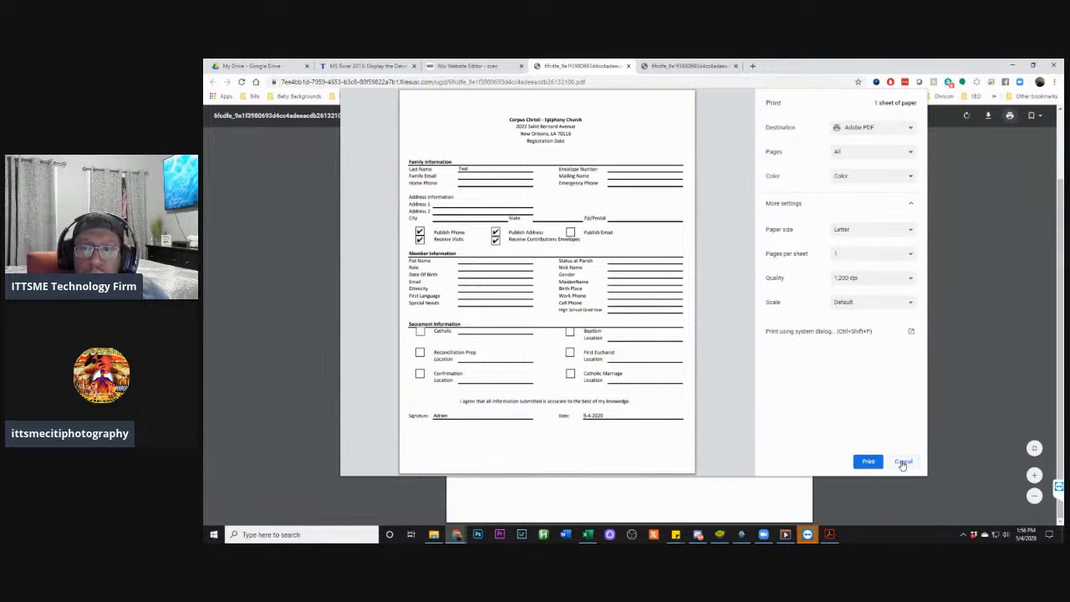
{"action": "left_click", "coordinate": [899, 127]}
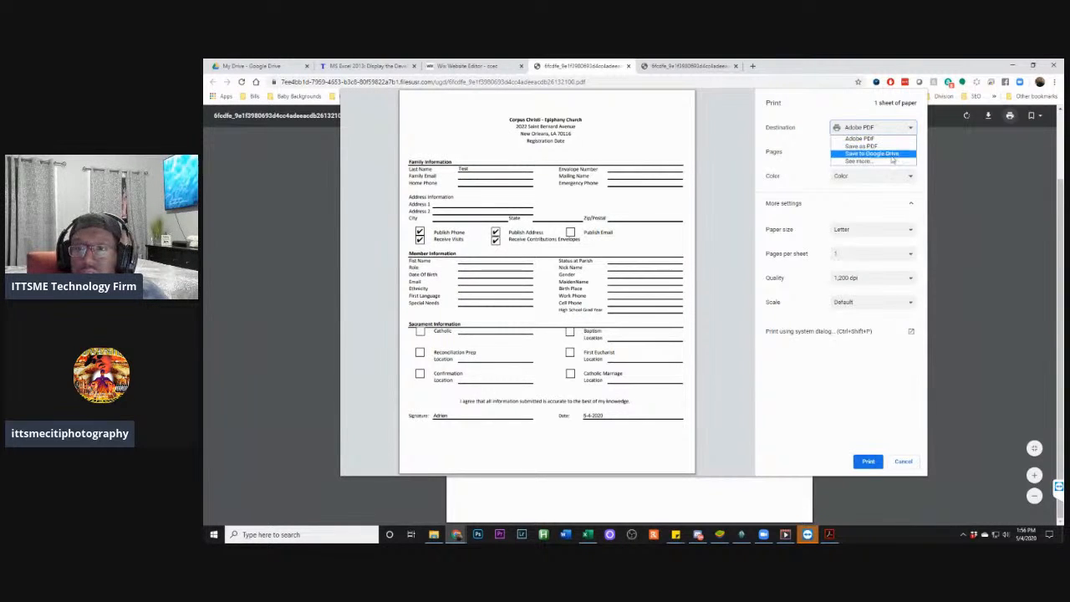
{"action": "left_click", "coordinate": [849, 108]}
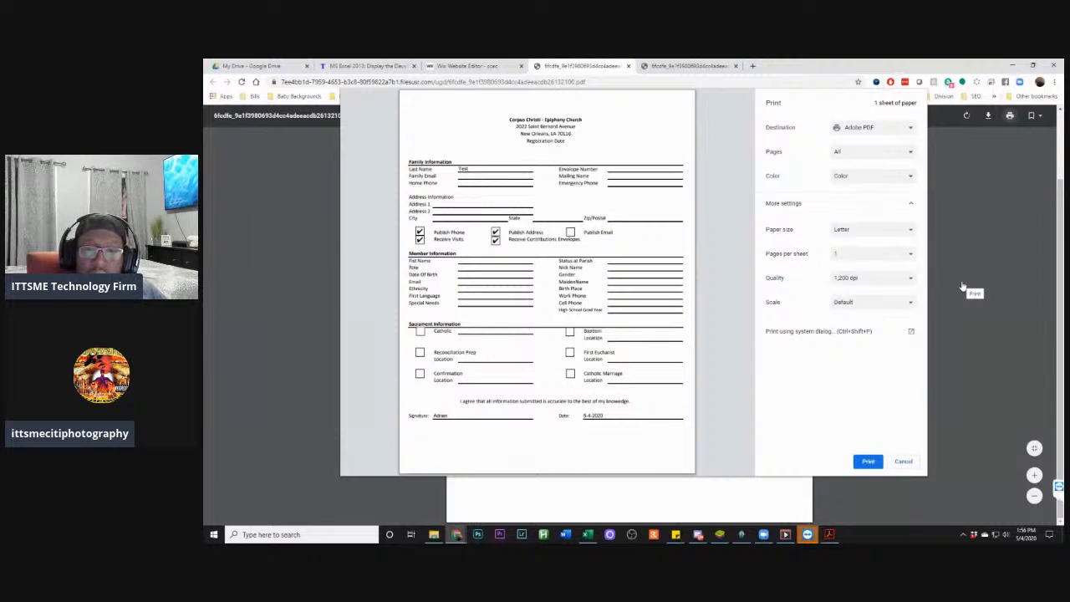
{"action": "left_click", "coordinate": [902, 462]}
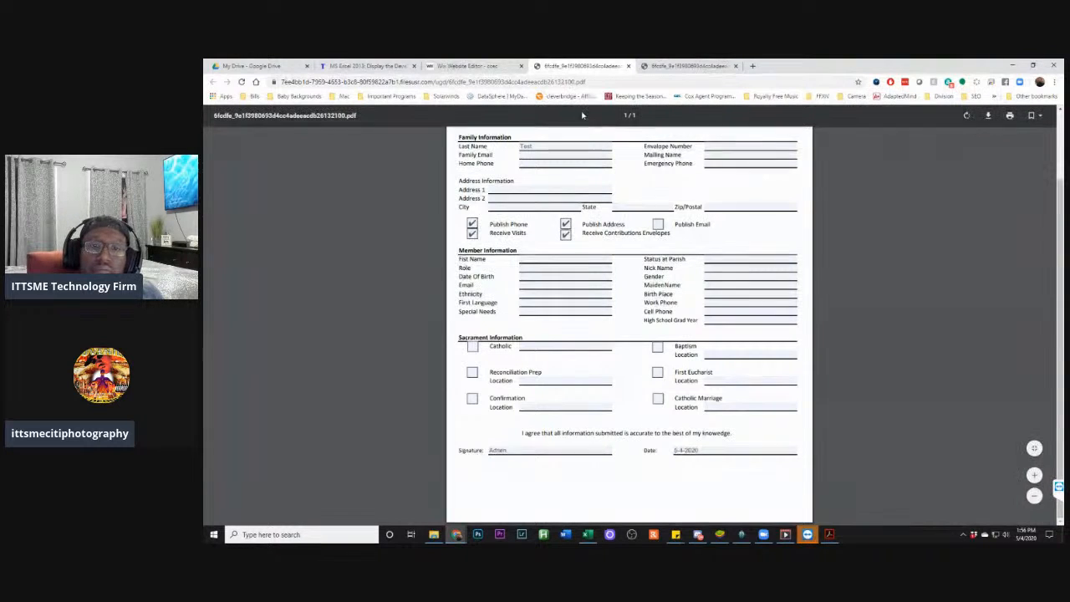
Show the scanned CCF_000001.pdf from Google Drive and dock the Chrome window beside the Excel registration workbook
{"action": "scroll", "coordinate": [666, 221], "scroll_direction": "up", "scroll_amount": 1}
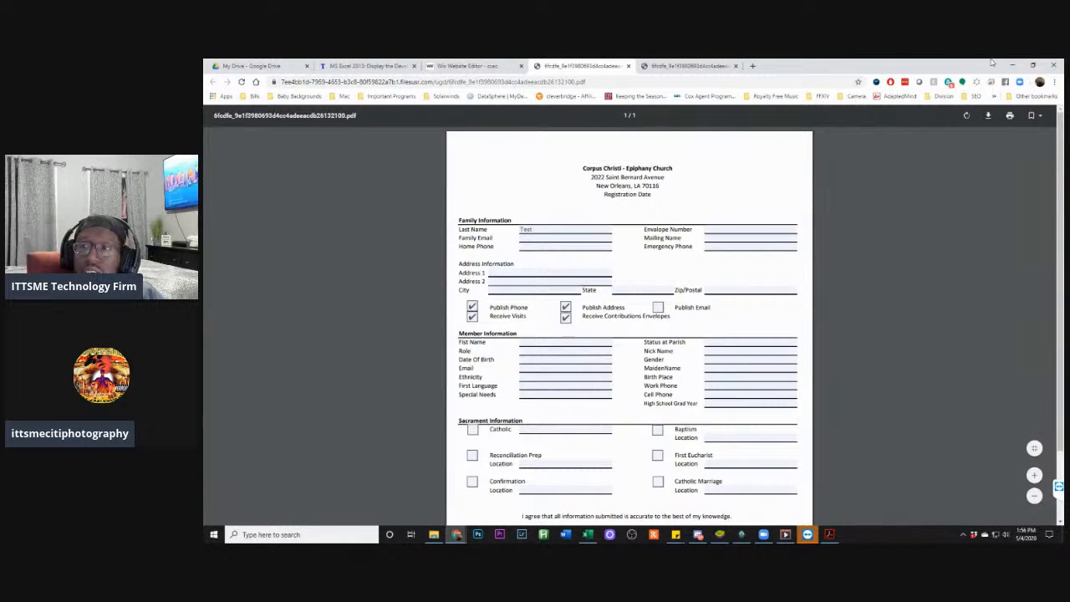
{"action": "left_click", "coordinate": [1032, 64]}
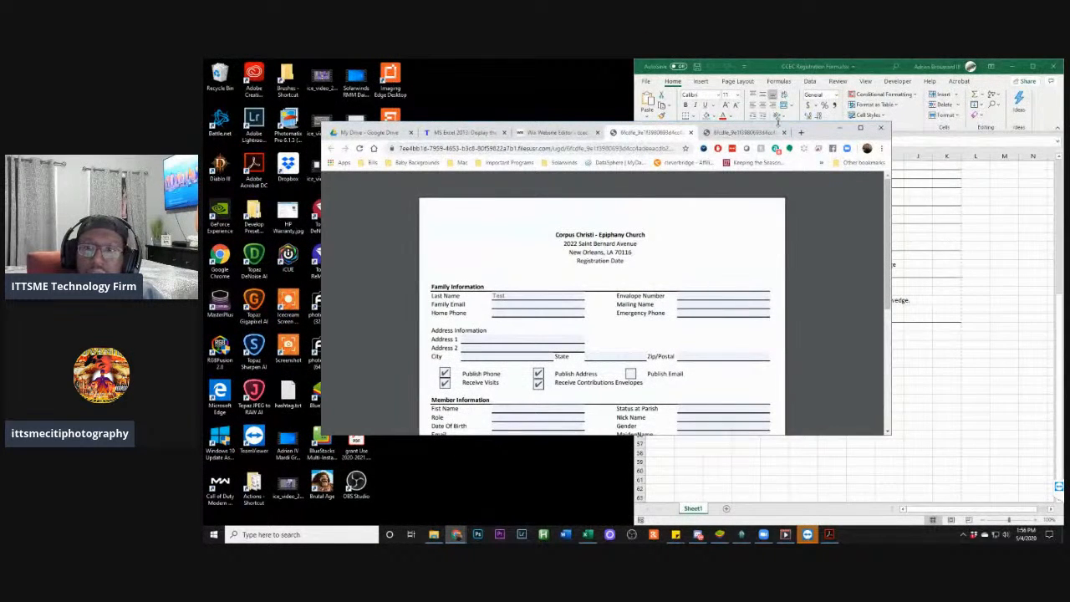
{"action": "left_click_drag", "start_coordinate": [717, 129], "coordinate": [773, 112]}
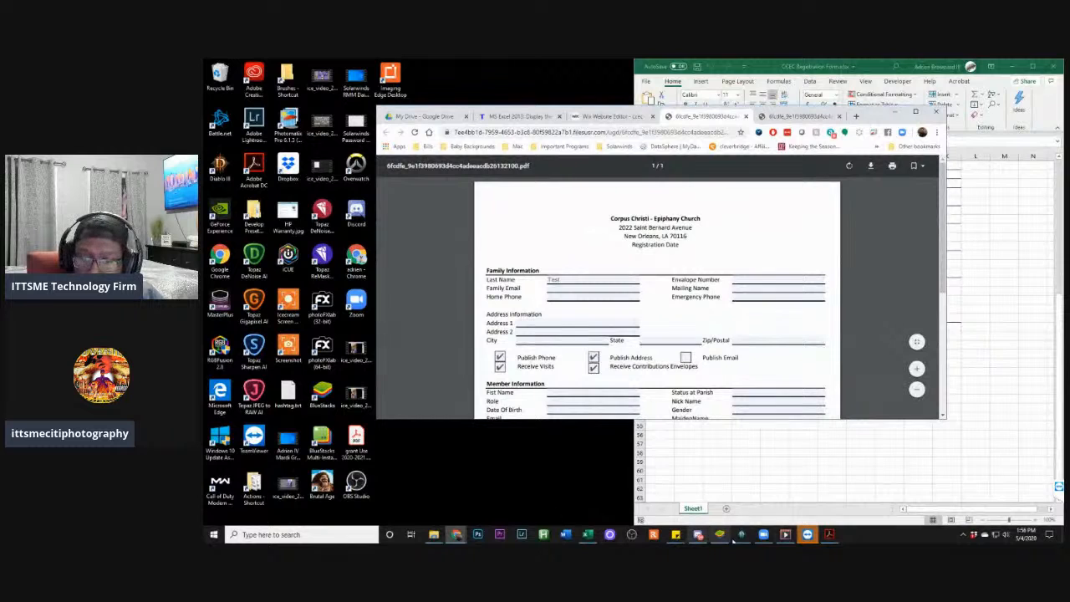
{"action": "mouse_move", "coordinate": [829, 534]}
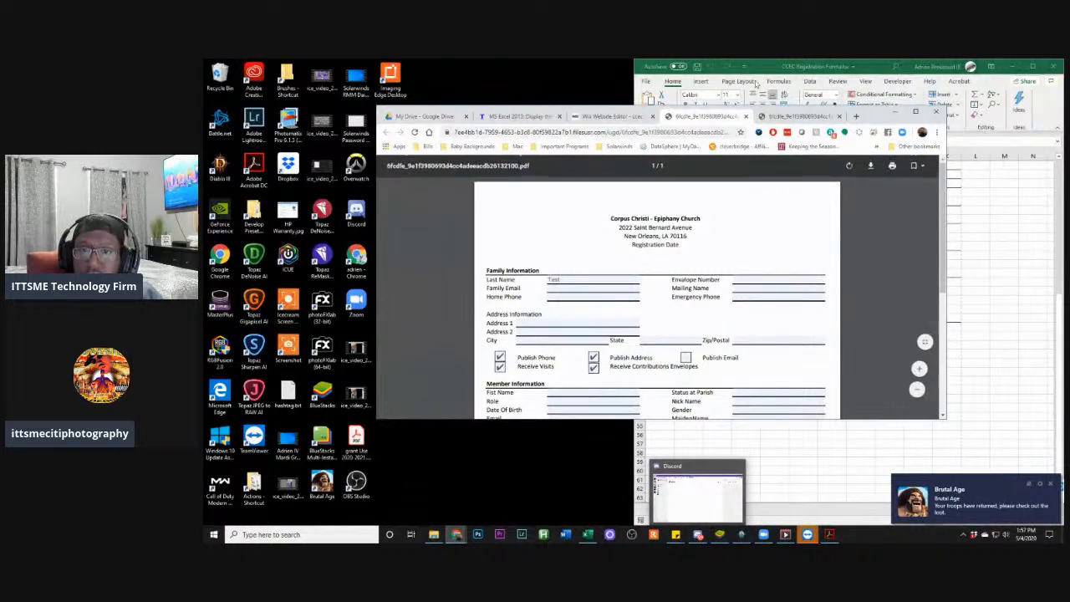
{"action": "left_click", "coordinate": [424, 116]}
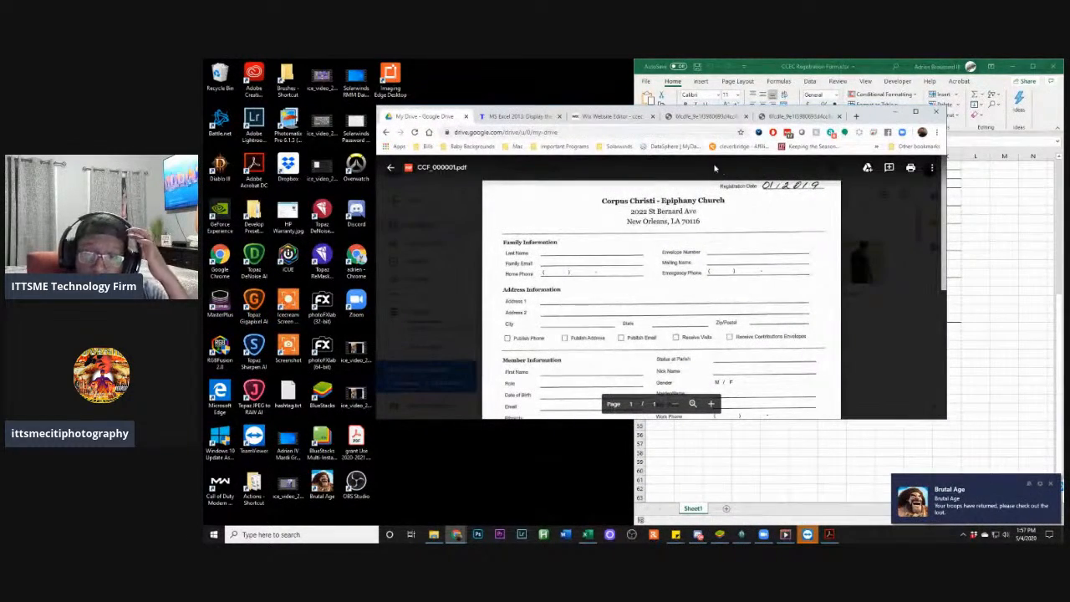
{"action": "left_click_drag", "start_coordinate": [876, 118], "coordinate": [209, 159]}
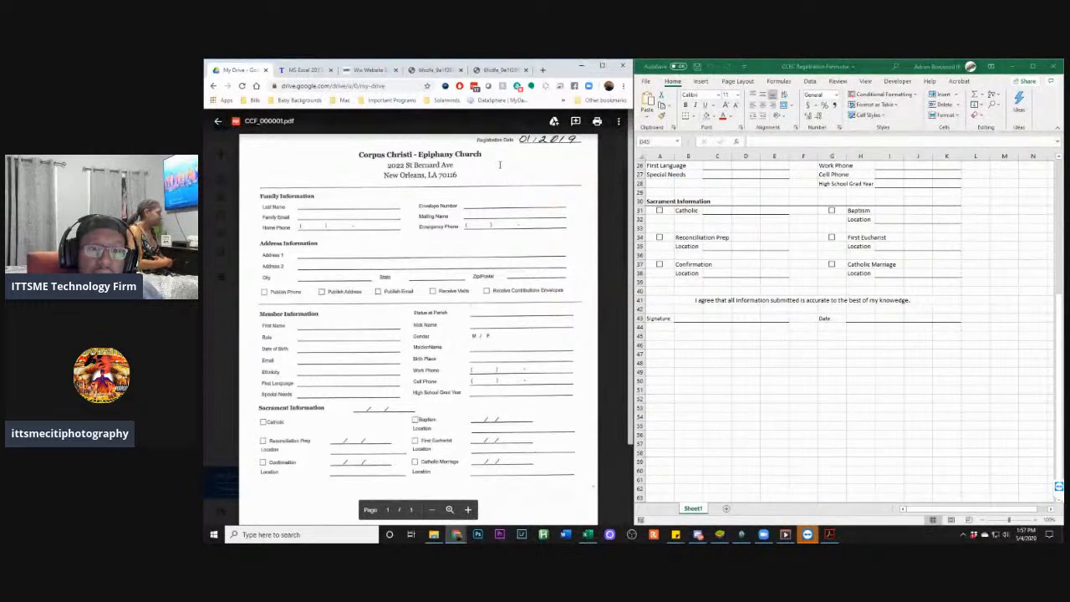
{"action": "scroll", "coordinate": [503, 176], "scroll_direction": "down", "scroll_amount": 1}
{"action": "scroll", "coordinate": [508, 163], "scroll_direction": "up", "scroll_amount": 1}
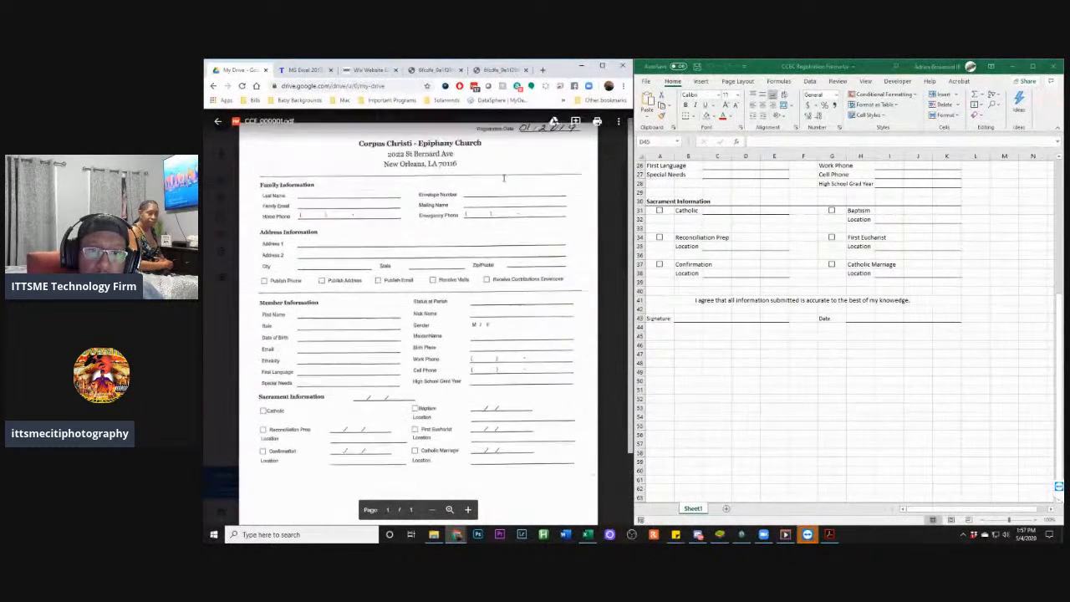
Close the TechOnTheNet page about the Excel Developer tab and return to the filled registration form
{"action": "left_click", "coordinate": [493, 70]}
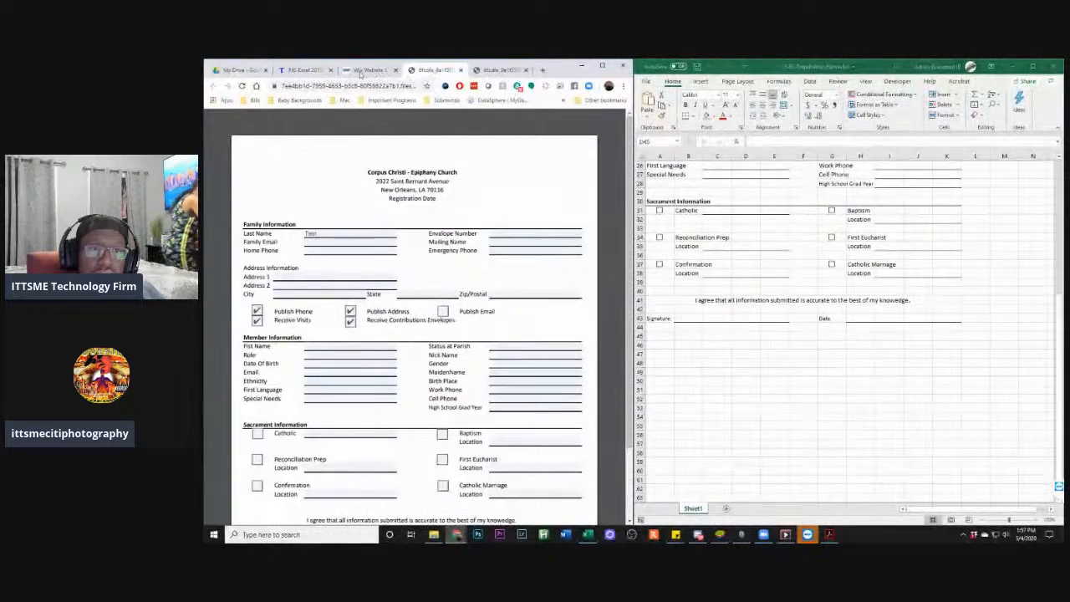
{"action": "left_click", "coordinate": [285, 73]}
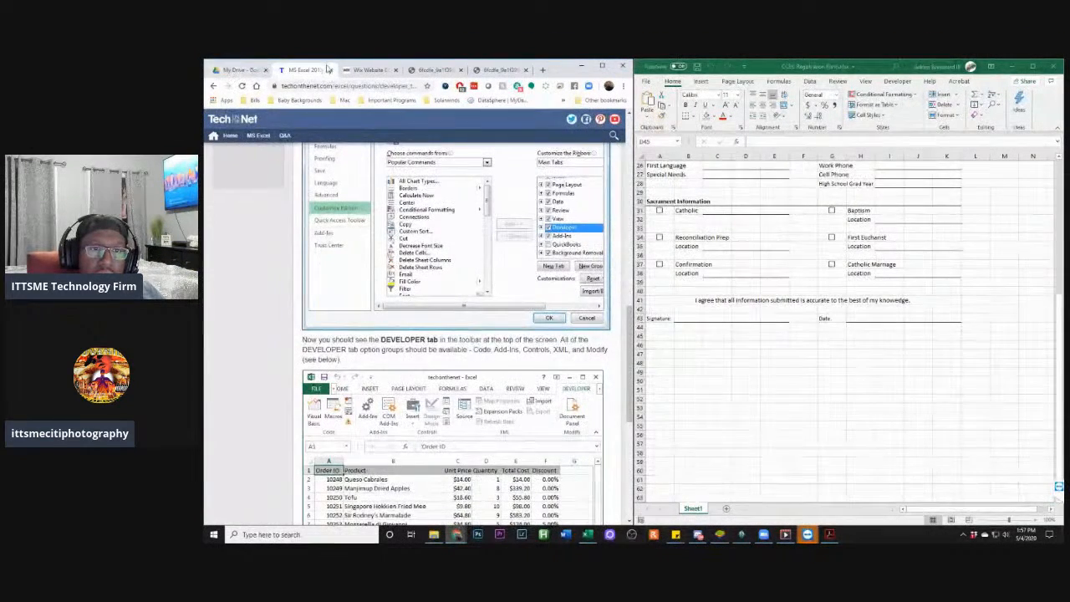
{"action": "left_click", "coordinate": [330, 70]}
{"action": "left_click", "coordinate": [368, 71]}
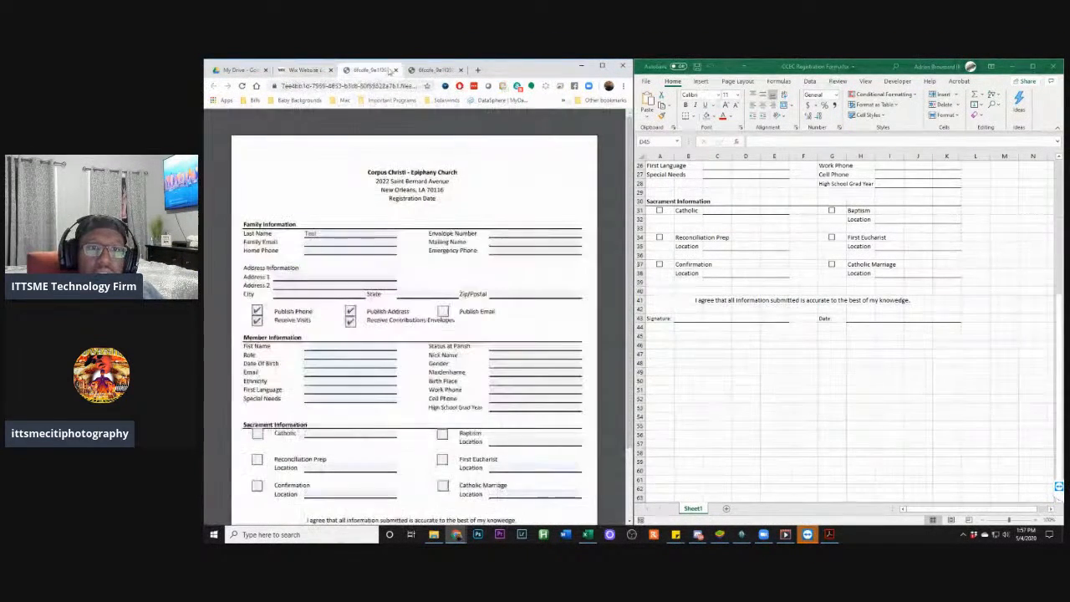
Compare the blank and filled copies of the registration PDF and check the Wix Registration Forms page they open from
{"action": "left_click", "coordinate": [426, 70]}
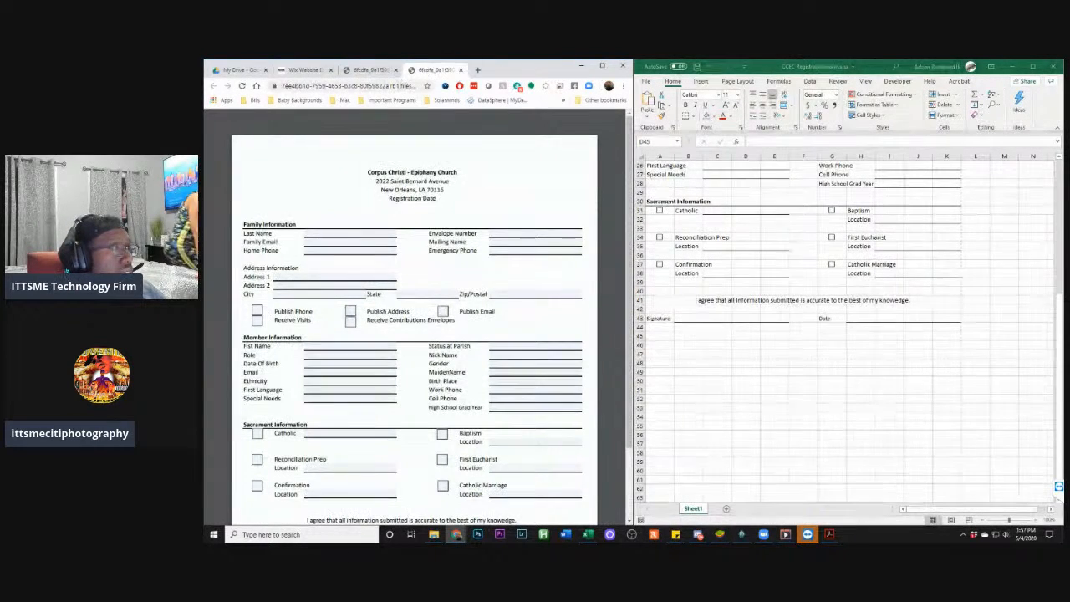
{"action": "mouse_move", "coordinate": [544, 127]}
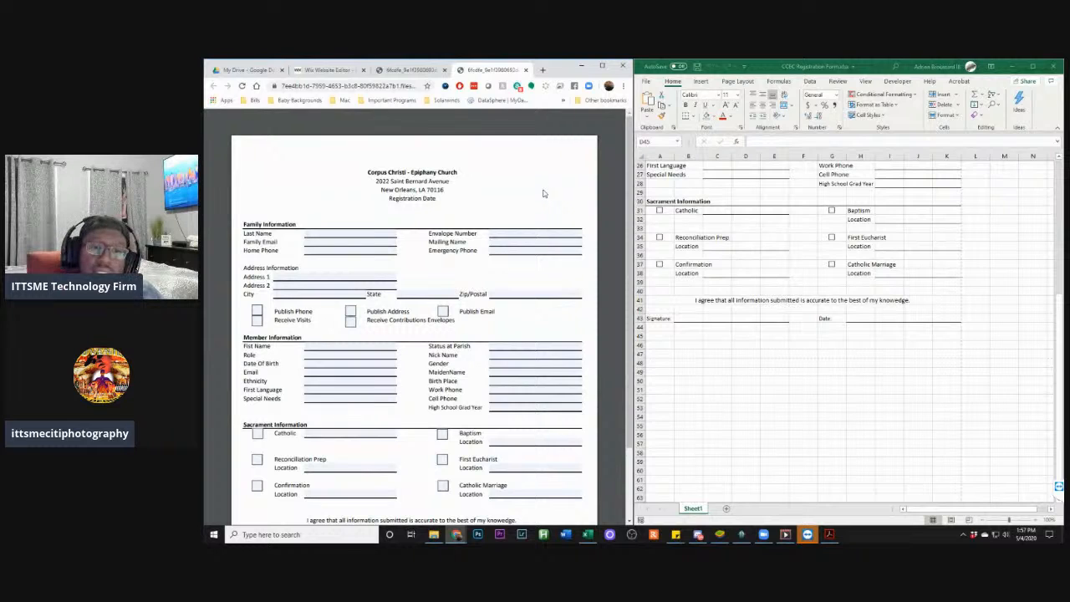
{"action": "left_click", "coordinate": [426, 72]}
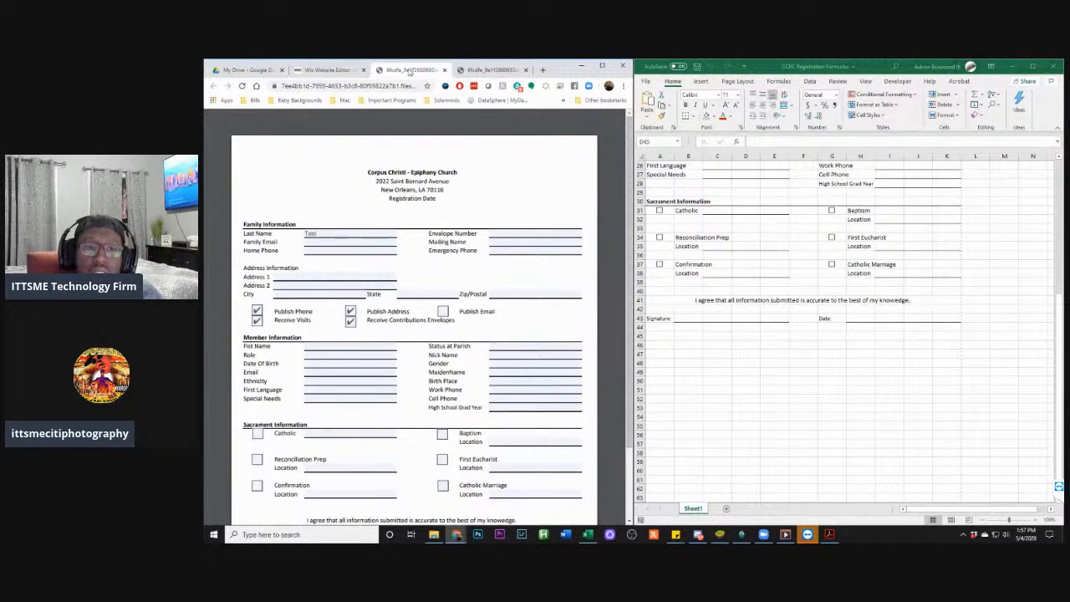
{"action": "left_click", "coordinate": [498, 71]}
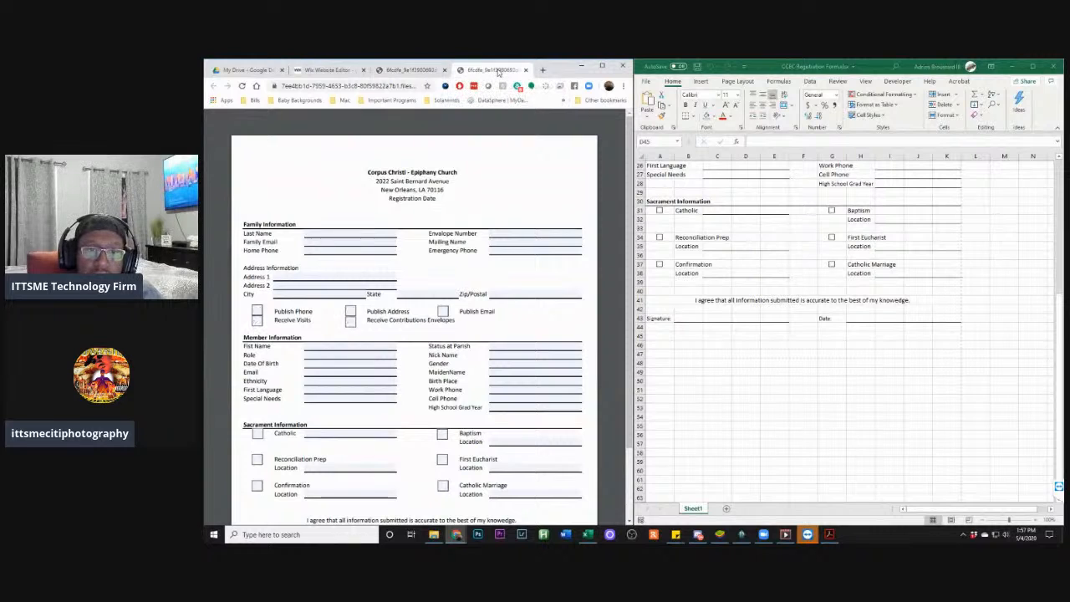
{"action": "left_click", "coordinate": [414, 72]}
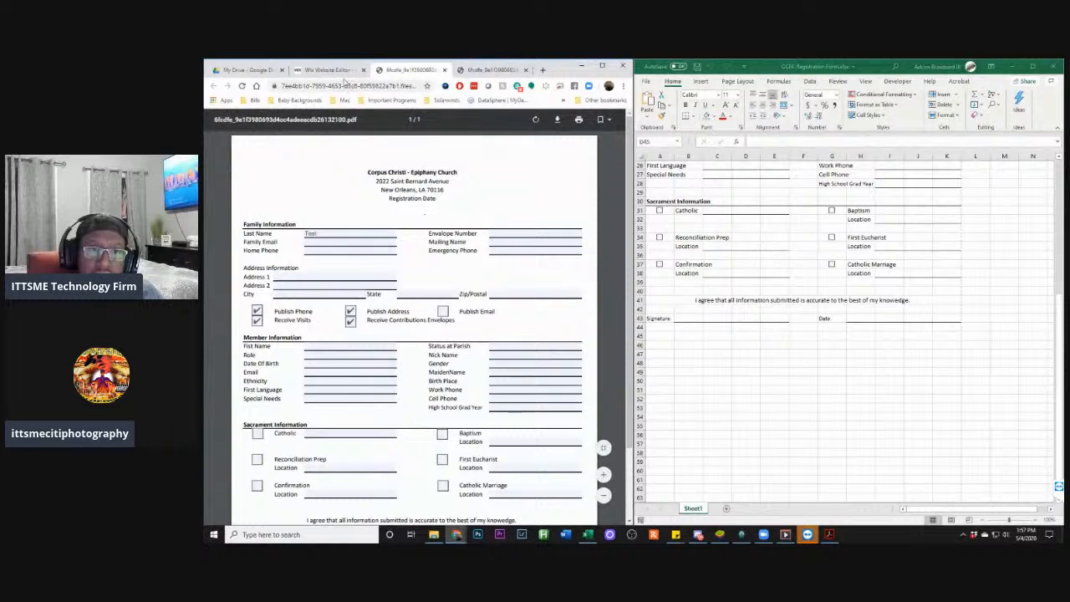
{"action": "left_click", "coordinate": [341, 72]}
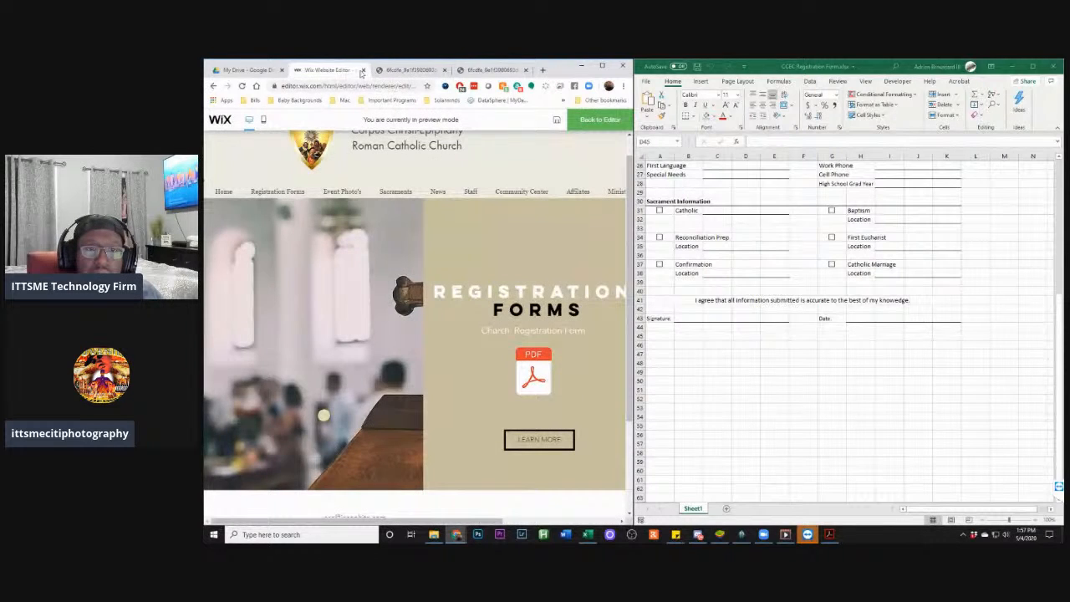
{"action": "left_click", "coordinate": [407, 72]}
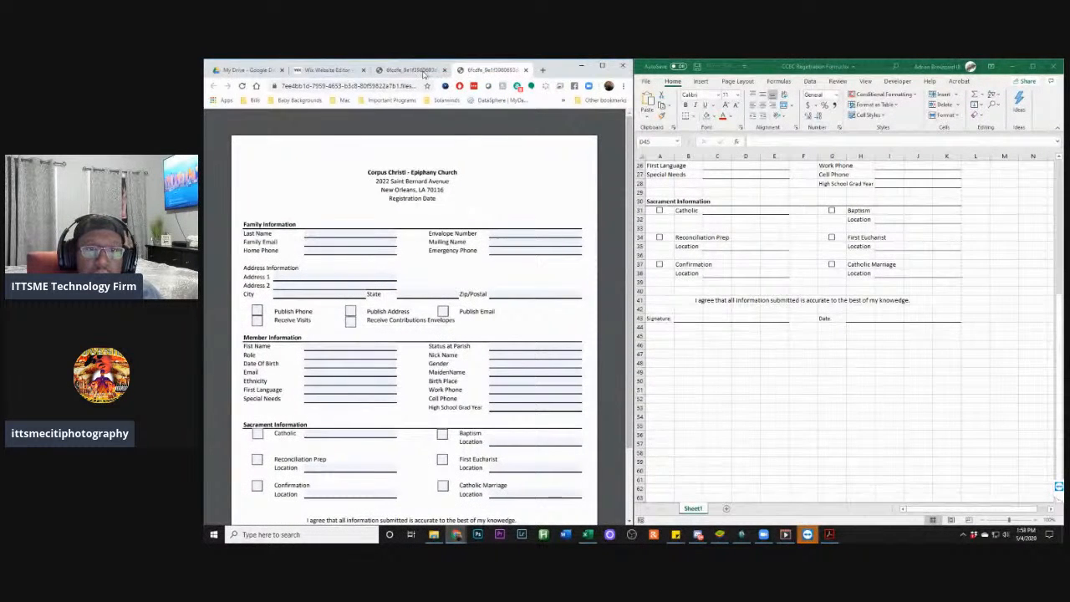
{"action": "left_click", "coordinate": [424, 72]}
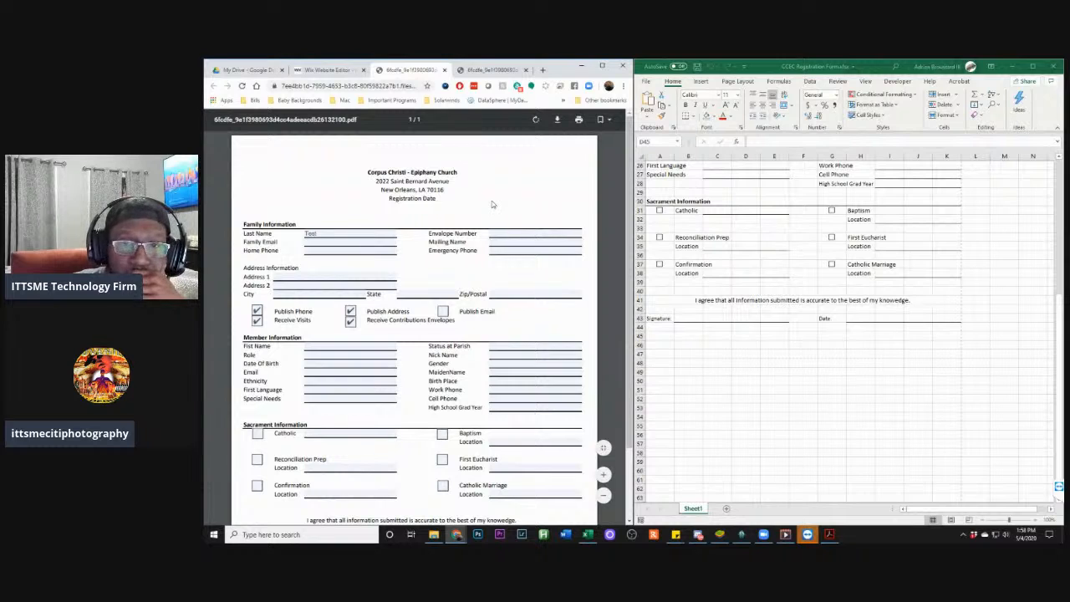
Review the Wix preview and the filled form down to its signature and date, ending on the blank copy
{"action": "left_click", "coordinate": [313, 73]}
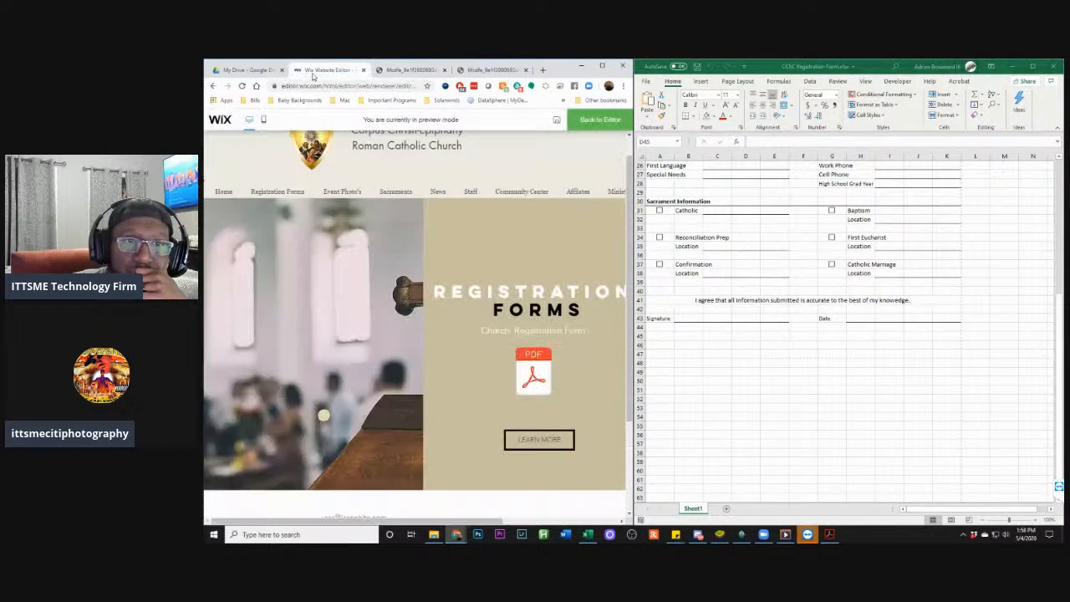
{"action": "left_click", "coordinate": [250, 70]}
{"action": "left_click", "coordinate": [321, 71]}
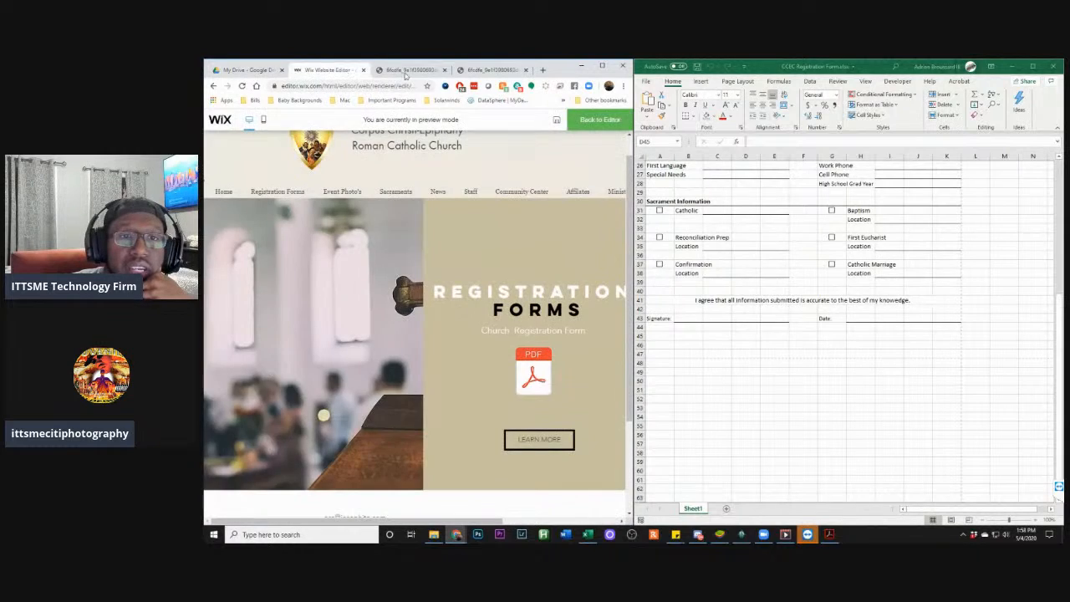
{"action": "left_click", "coordinate": [409, 73]}
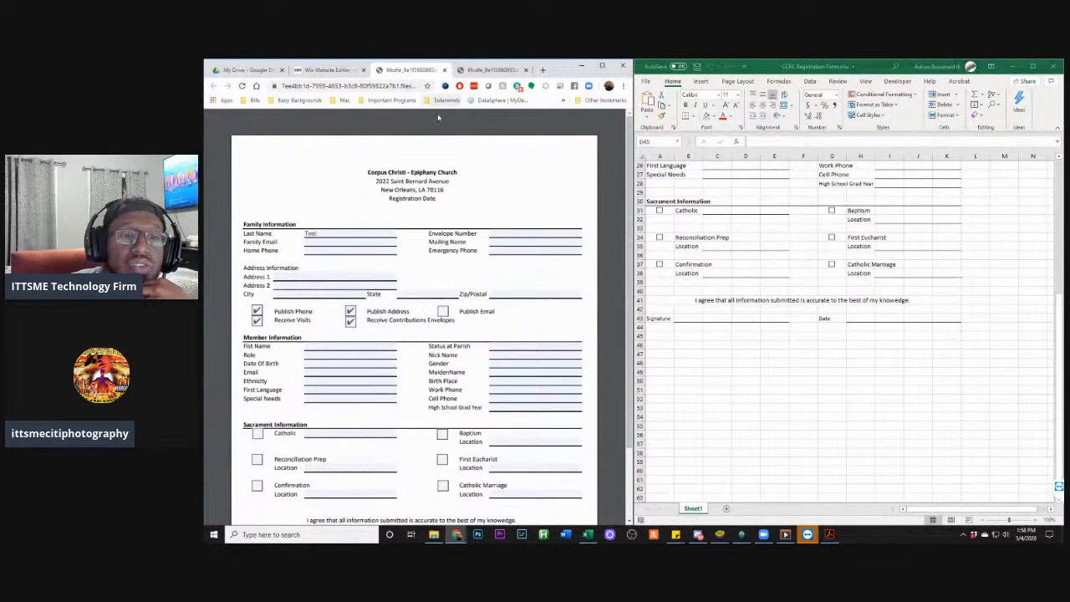
{"action": "scroll", "coordinate": [422, 203], "scroll_direction": "down", "scroll_amount": 2}
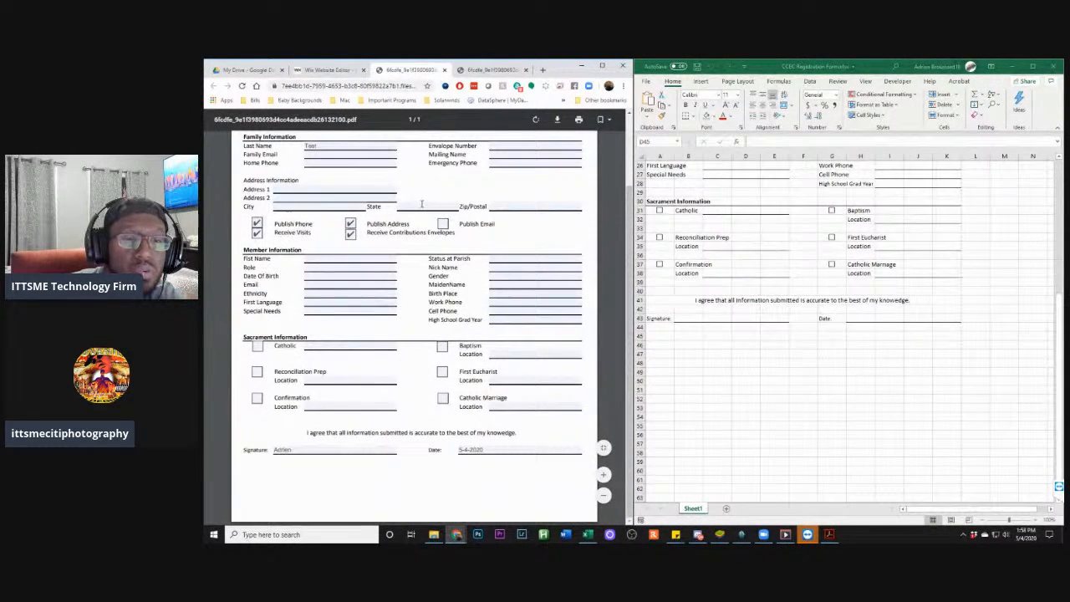
{"action": "scroll", "coordinate": [422, 203], "scroll_direction": "up", "scroll_amount": 1}
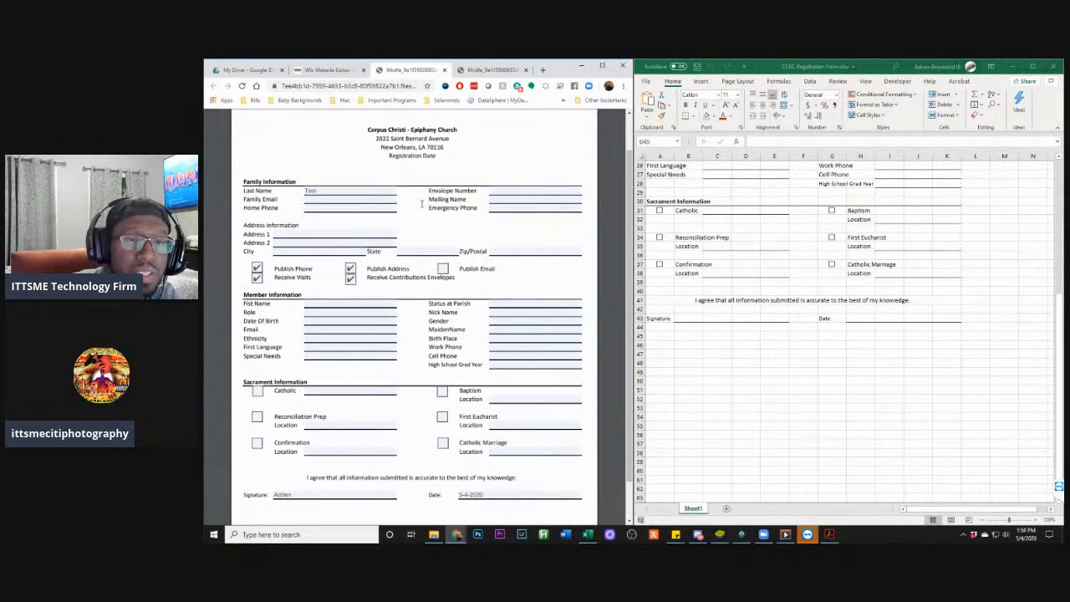
{"action": "left_click", "coordinate": [474, 72]}
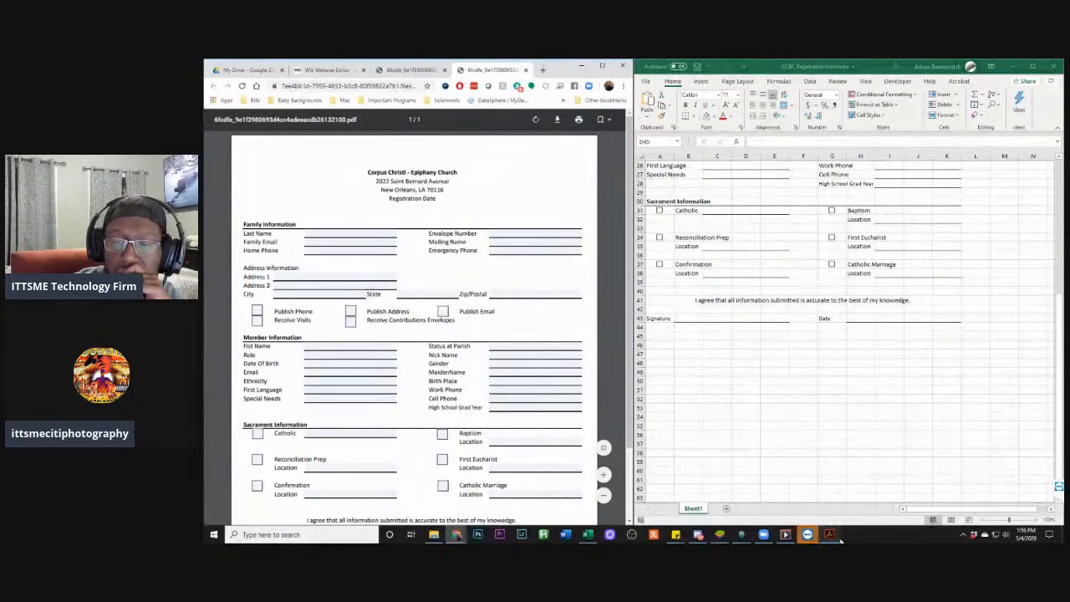
Switch to Adobe Acrobat and examine the Adobe Sign request page for CCEC Registration Form Rev1.pdf, closing it without sending
{"action": "left_click", "coordinate": [829, 534]}
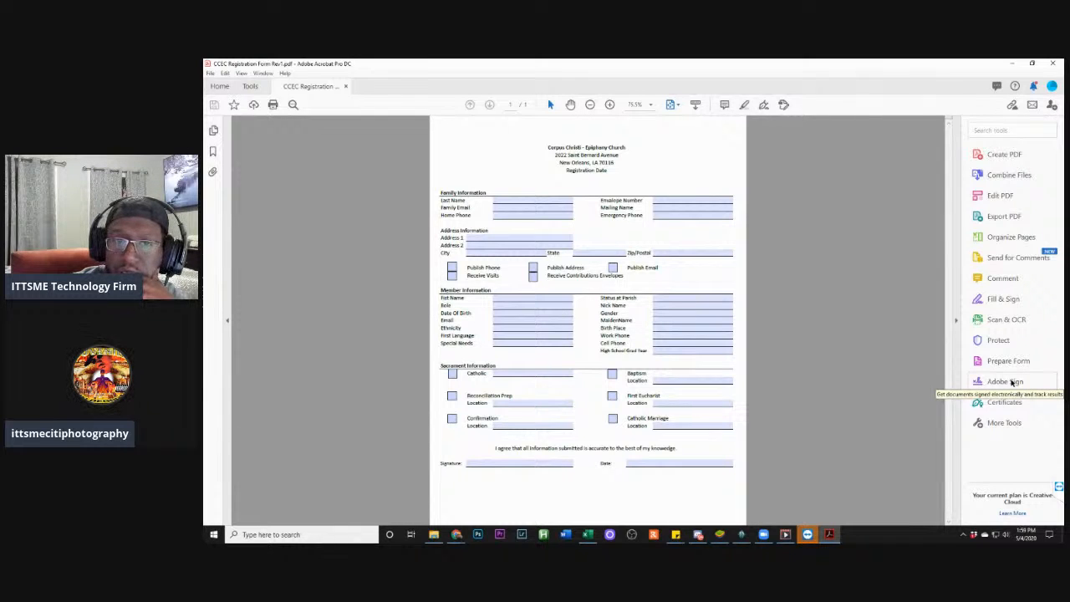
{"action": "left_click", "coordinate": [1011, 382]}
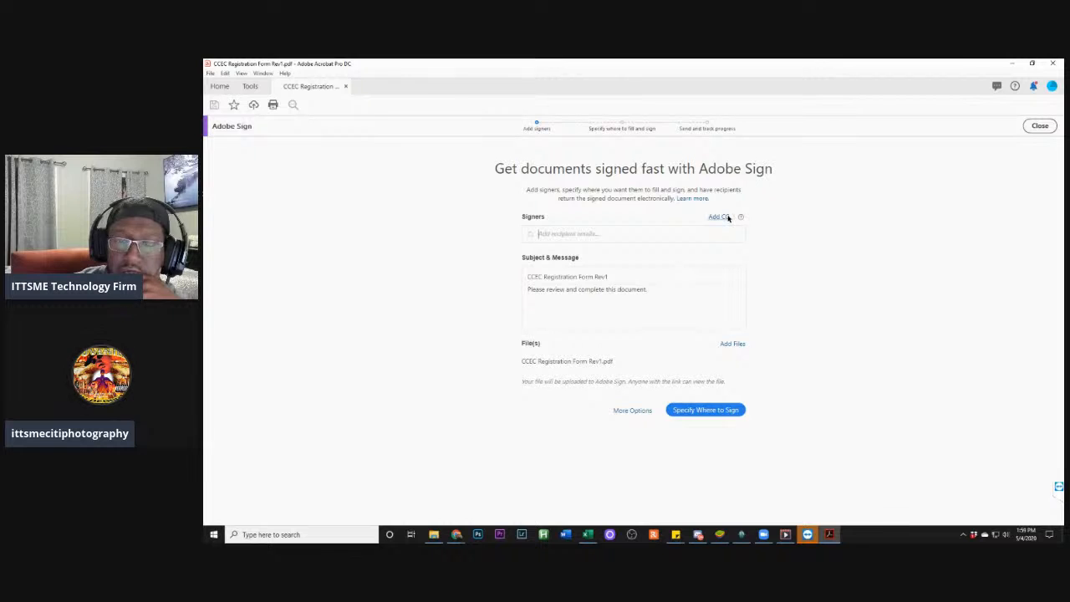
{"action": "left_click", "coordinate": [1040, 125]}
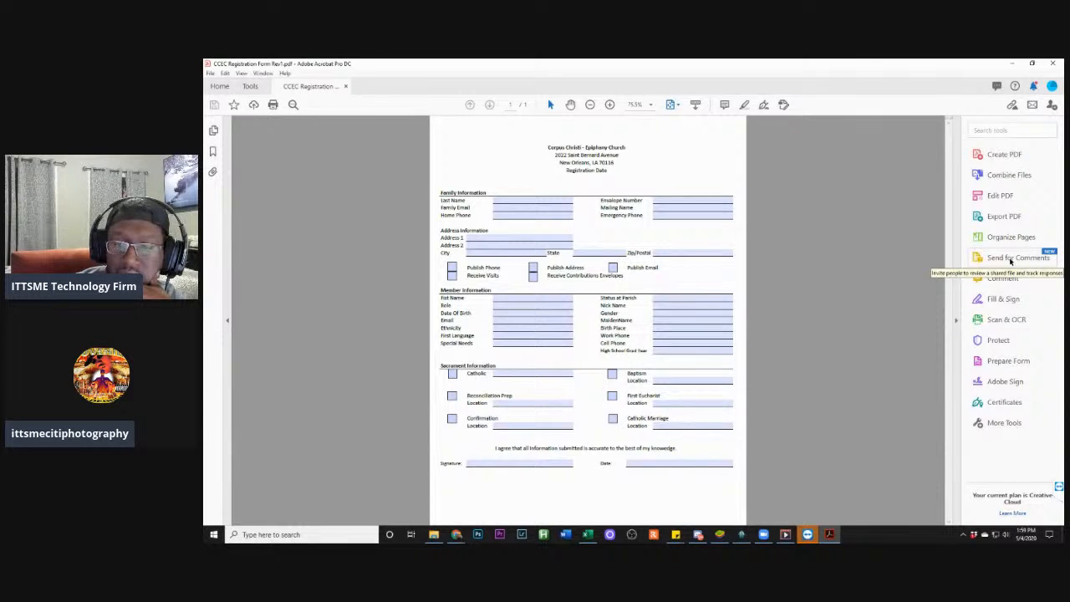
{"action": "left_click", "coordinate": [996, 382]}
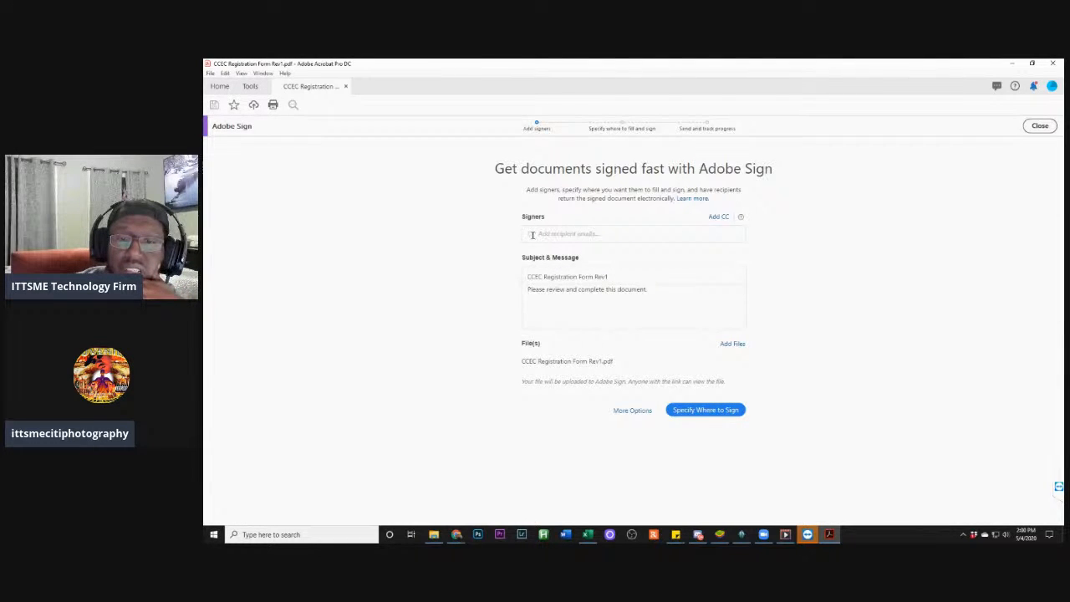
{"action": "mouse_move", "coordinate": [740, 217]}
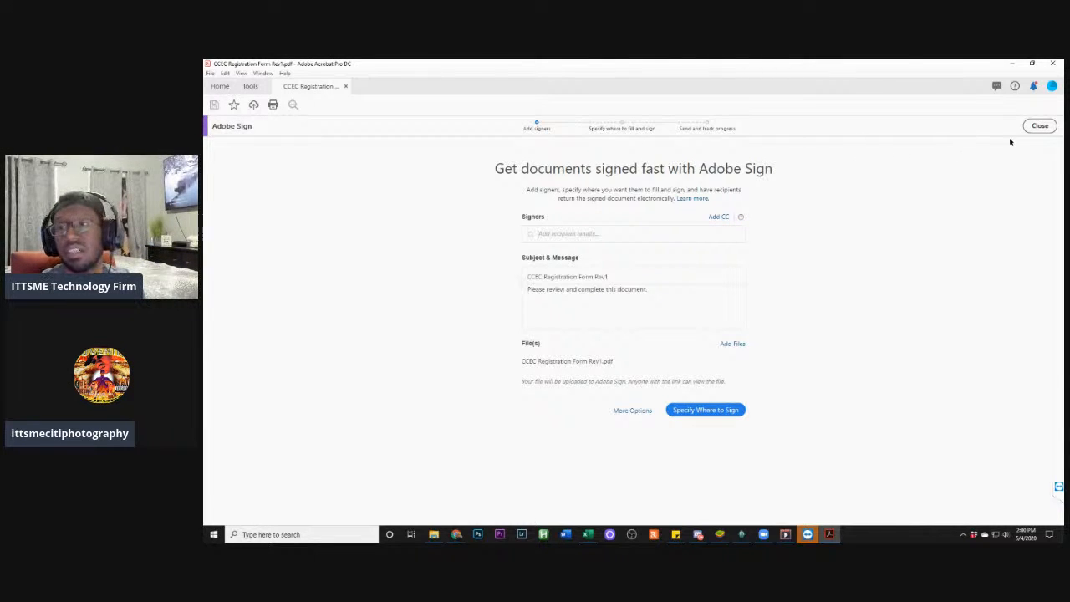
{"action": "left_click", "coordinate": [1036, 125]}
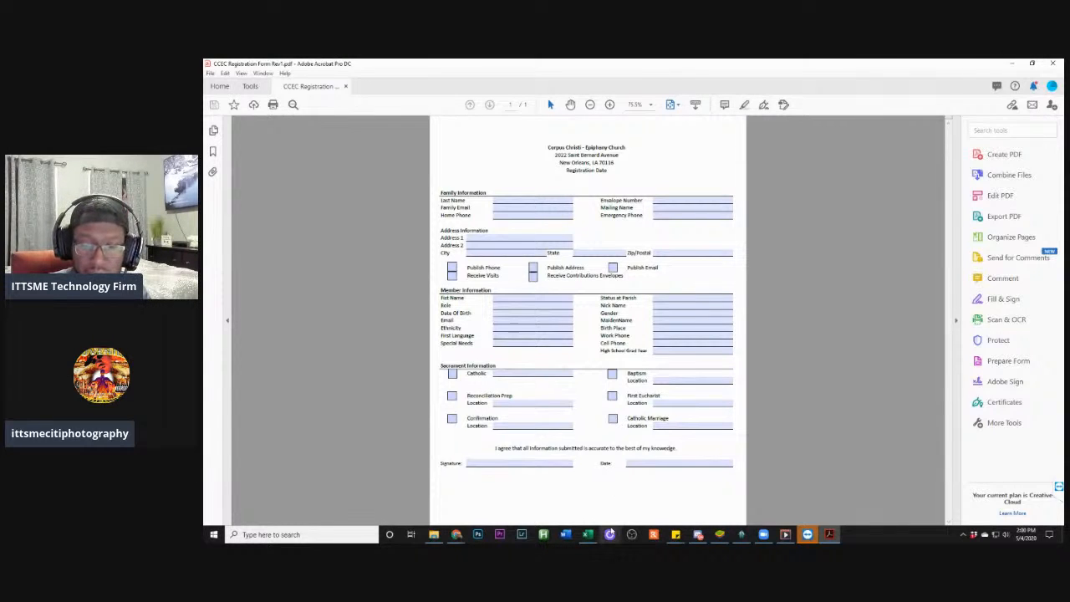
Switch to Chrome and search the web for "forms" in a new tab beside the registration PDF
{"action": "mouse_move", "coordinate": [457, 535]}
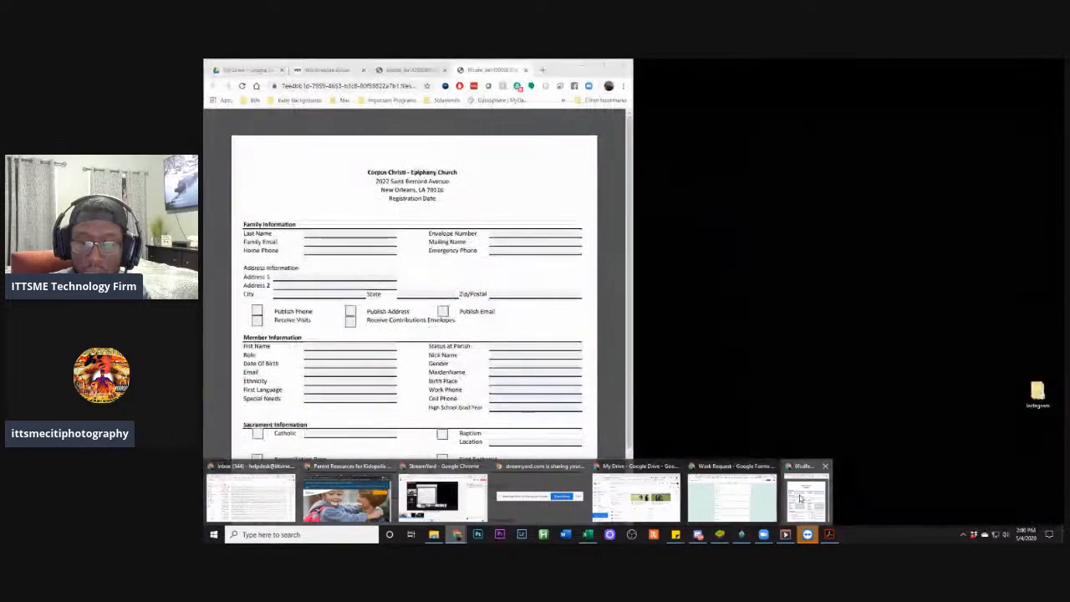
{"action": "left_click", "coordinate": [801, 498]}
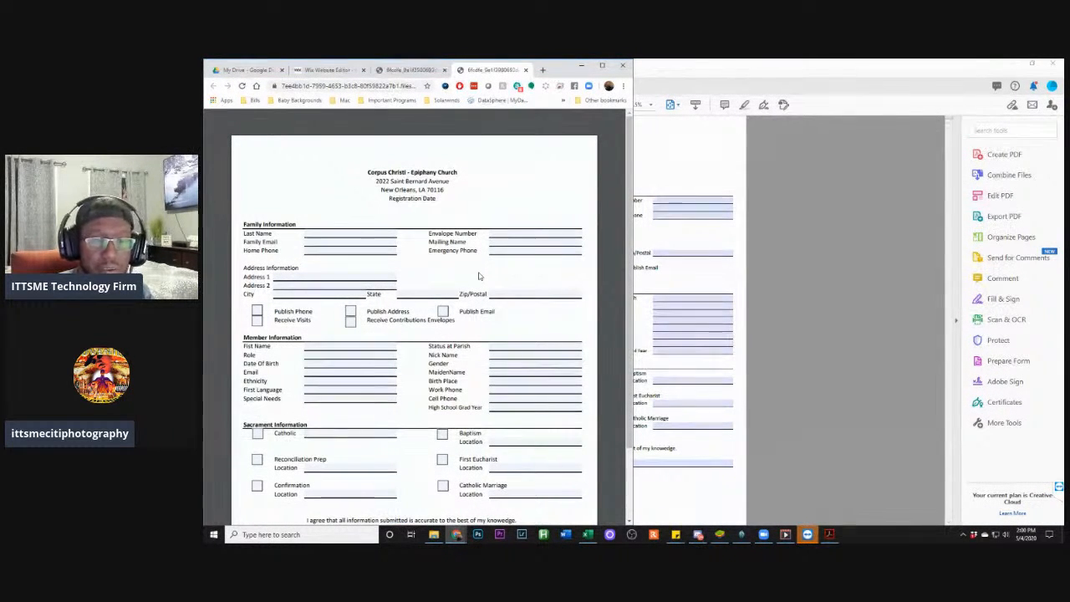
{"action": "scroll", "coordinate": [501, 284], "scroll_direction": "down", "scroll_amount": 1}
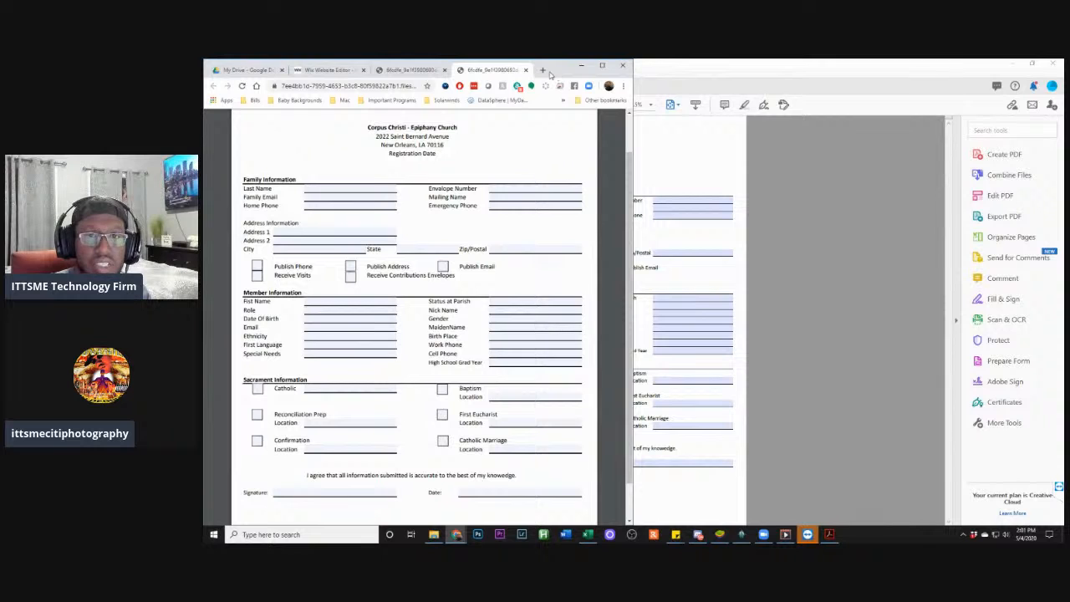
{"action": "left_click", "coordinate": [542, 71]}
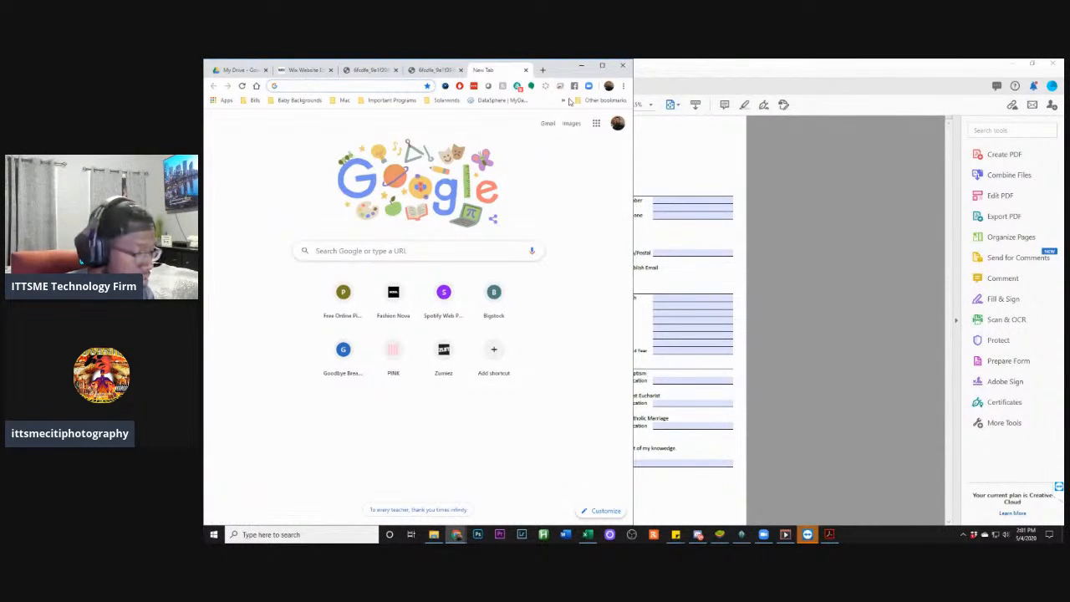
{"action": "type", "text": "forms"}
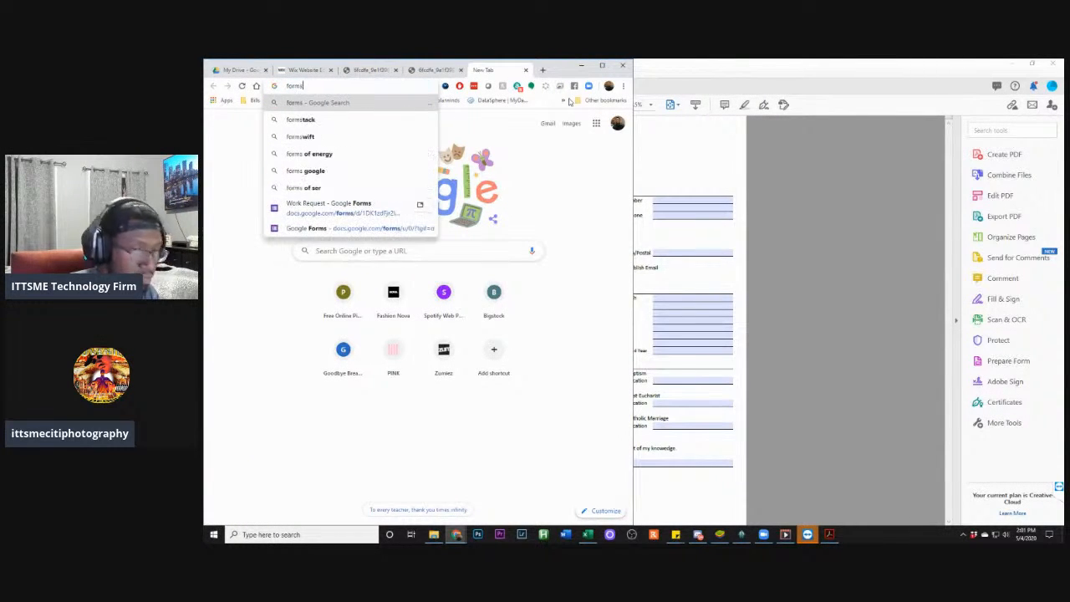
{"action": "key", "text": "Return"}
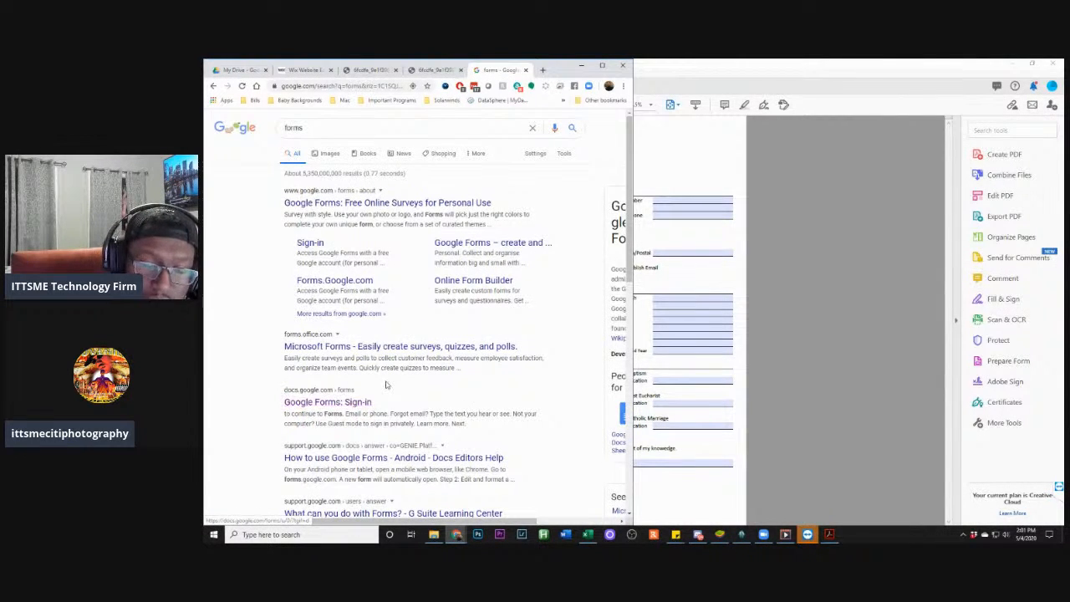
Look through the search results and open the Google Forms sign-in page on docs.google.com
{"action": "scroll", "coordinate": [387, 381], "scroll_direction": "down", "scroll_amount": 2}
{"action": "left_click", "coordinate": [809, 535]}
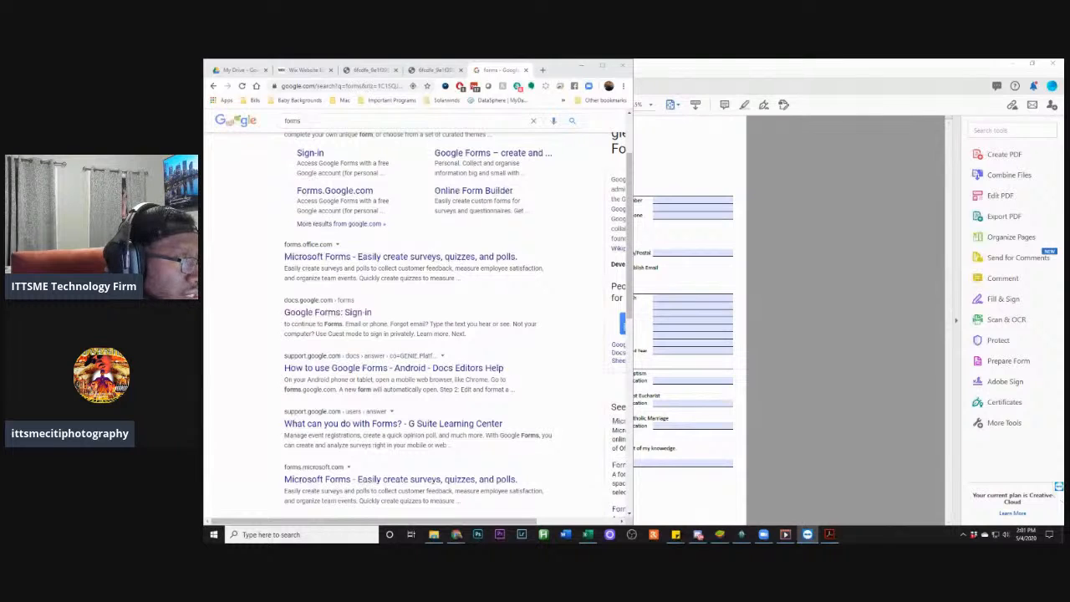
{"action": "key", "text": "alt+Tab"}
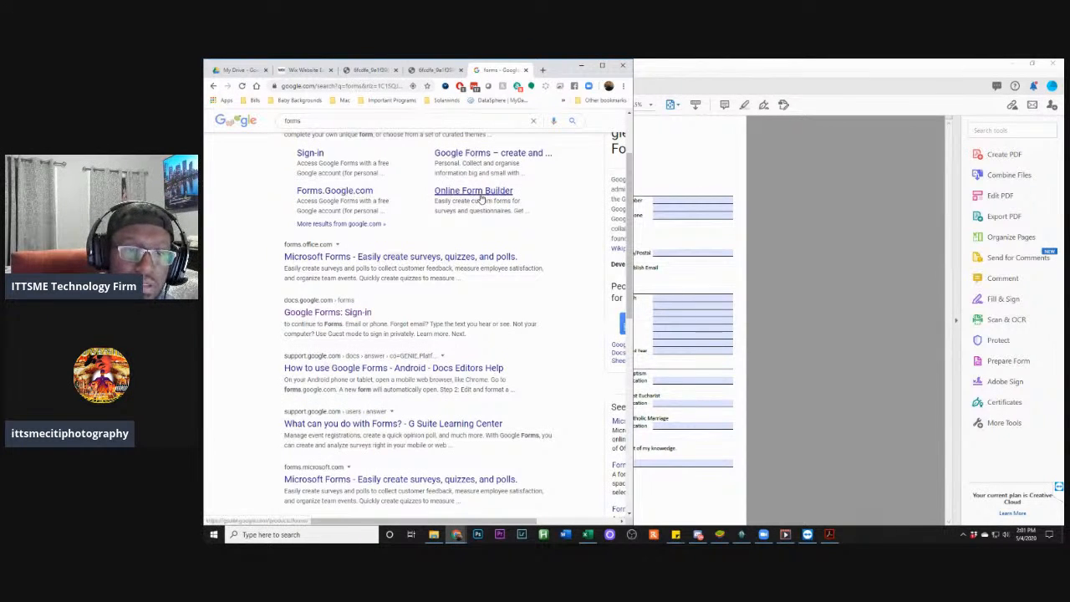
{"action": "scroll", "coordinate": [481, 199], "scroll_direction": "up", "scroll_amount": 2}
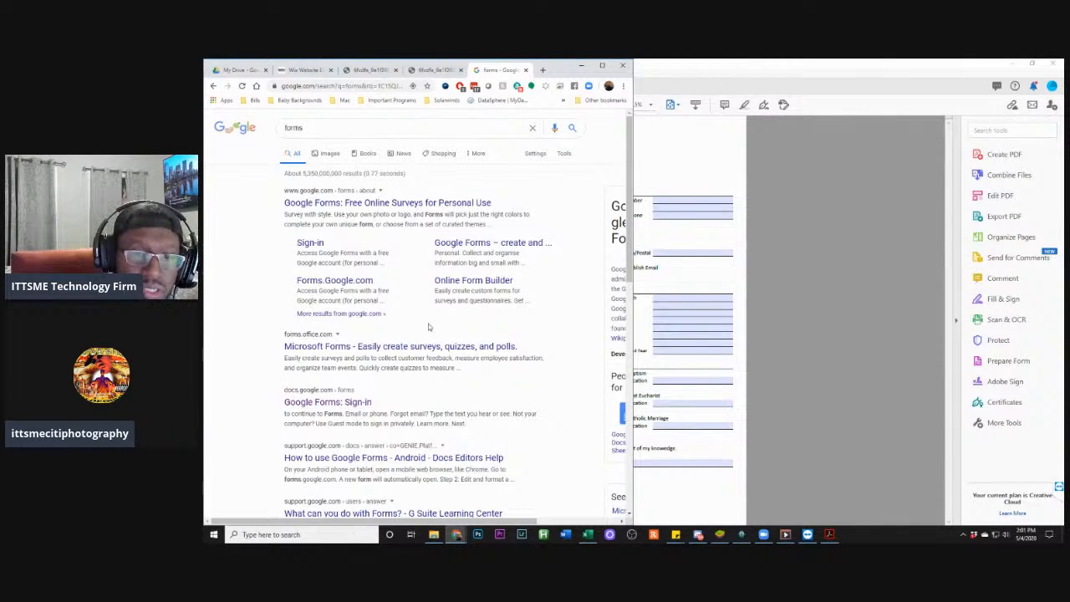
{"action": "left_click", "coordinate": [343, 402]}
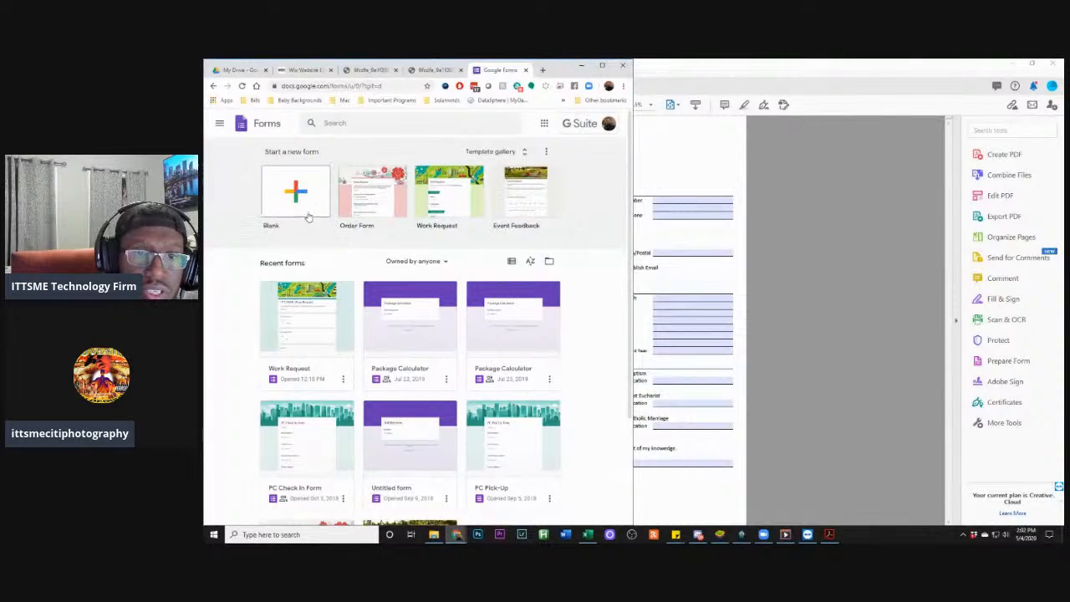
Look over the recent forms and start a new blank form, with its title ready for editing
{"action": "scroll", "coordinate": [367, 337], "scroll_direction": "down", "scroll_amount": 1}
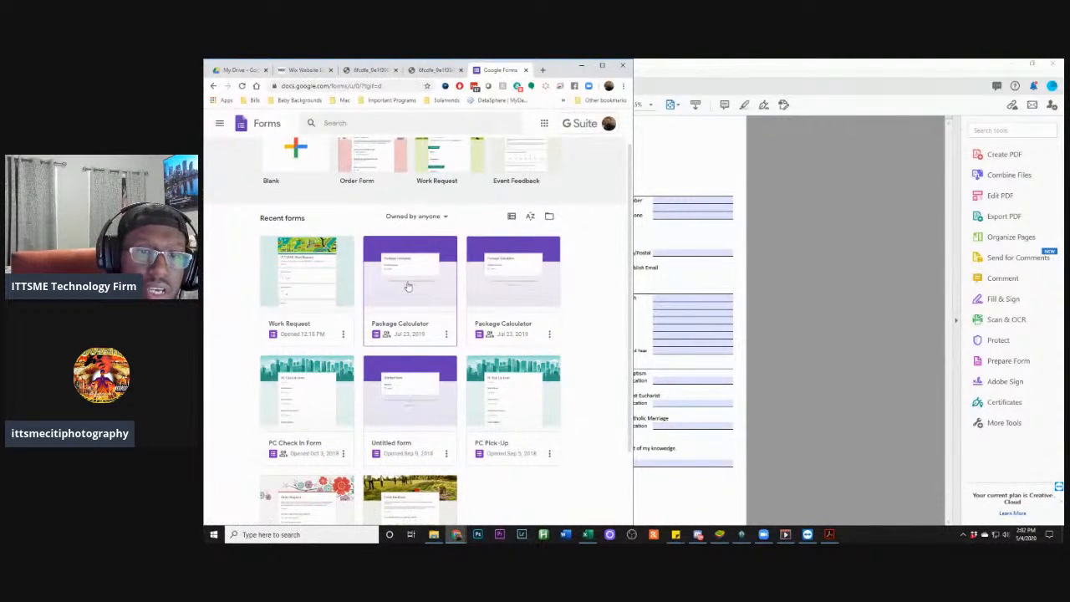
{"action": "scroll", "coordinate": [404, 293], "scroll_direction": "down", "scroll_amount": 1}
{"action": "scroll", "coordinate": [401, 299], "scroll_direction": "up", "scroll_amount": 2}
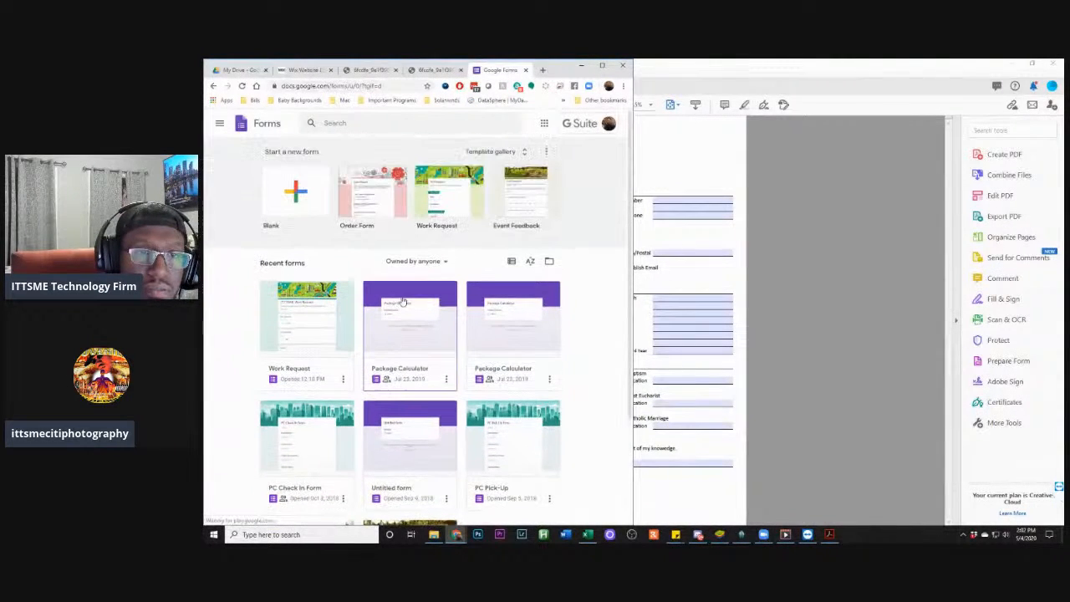
{"action": "left_click", "coordinate": [295, 192]}
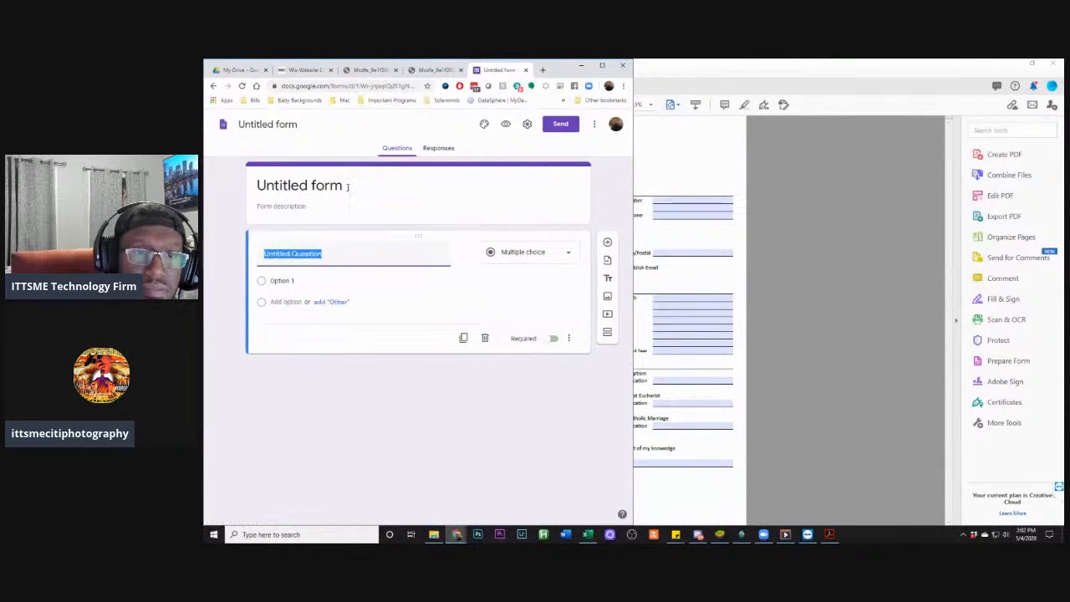
{"action": "left_click", "coordinate": [346, 185]}
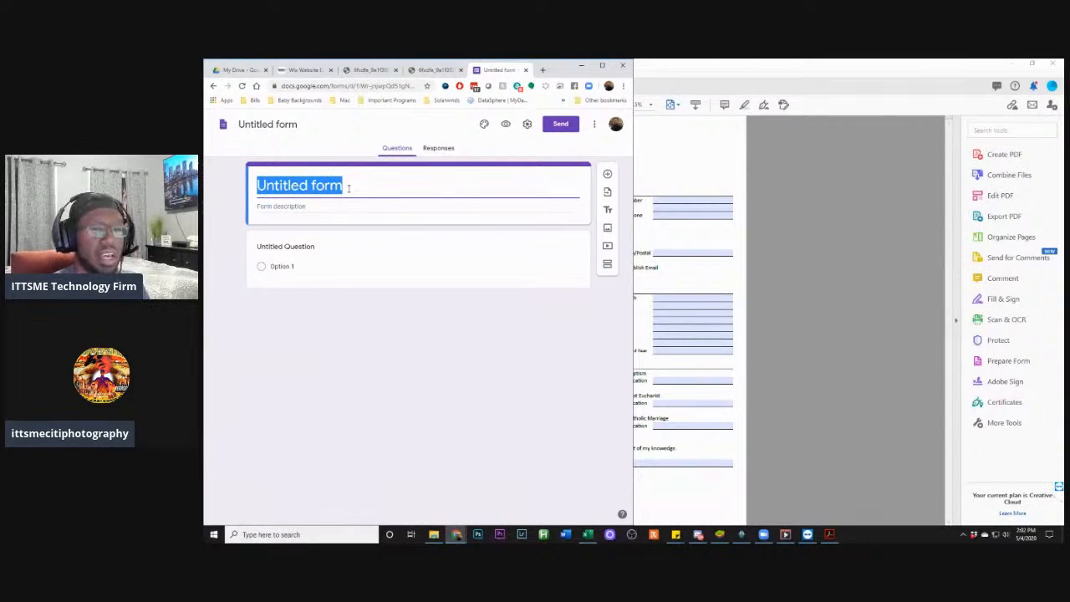
Clear the Excel workbook out of the way and place the Acrobat window with the registration PDF beside the browser
{"action": "left_click", "coordinate": [737, 72]}
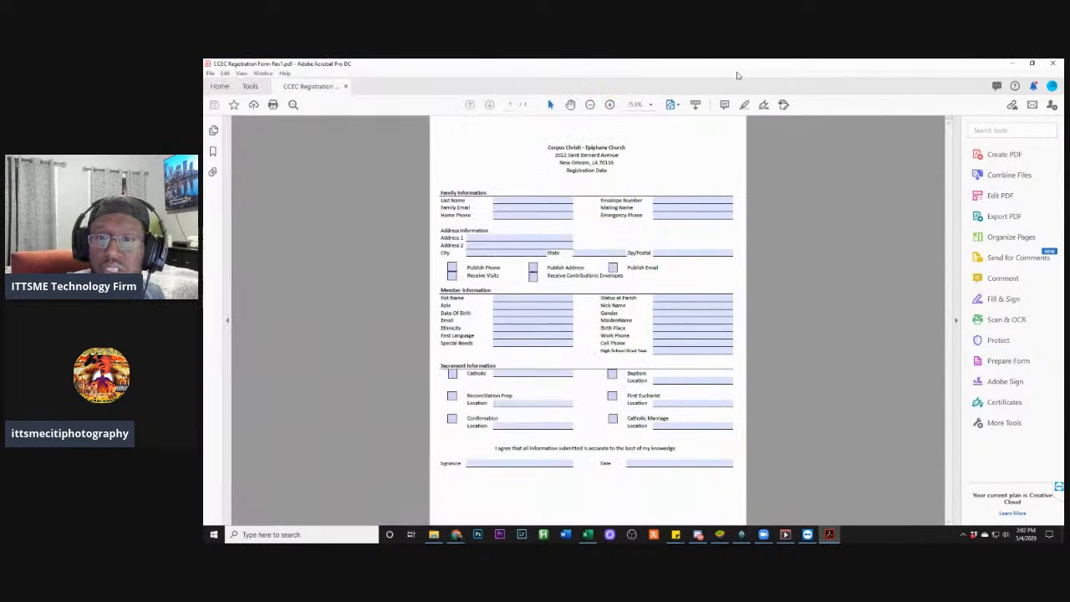
{"action": "left_click", "coordinate": [1032, 63]}
{"action": "left_click_drag", "start_coordinate": [807, 87], "coordinate": [919, 177]}
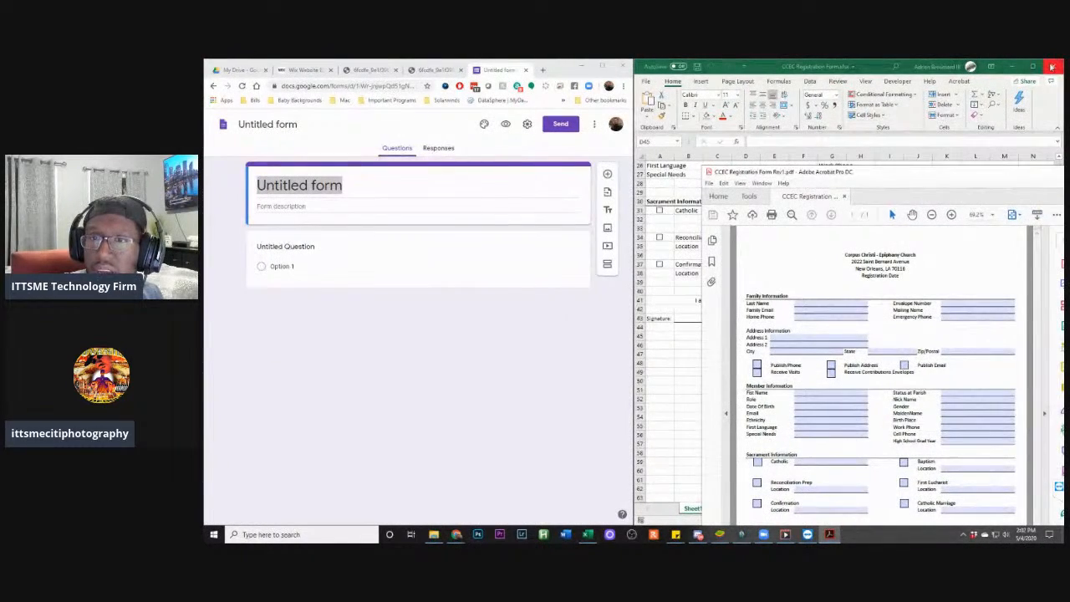
{"action": "left_click", "coordinate": [1034, 67]}
{"action": "left_click_drag", "start_coordinate": [955, 161], "coordinate": [1067, 175]}
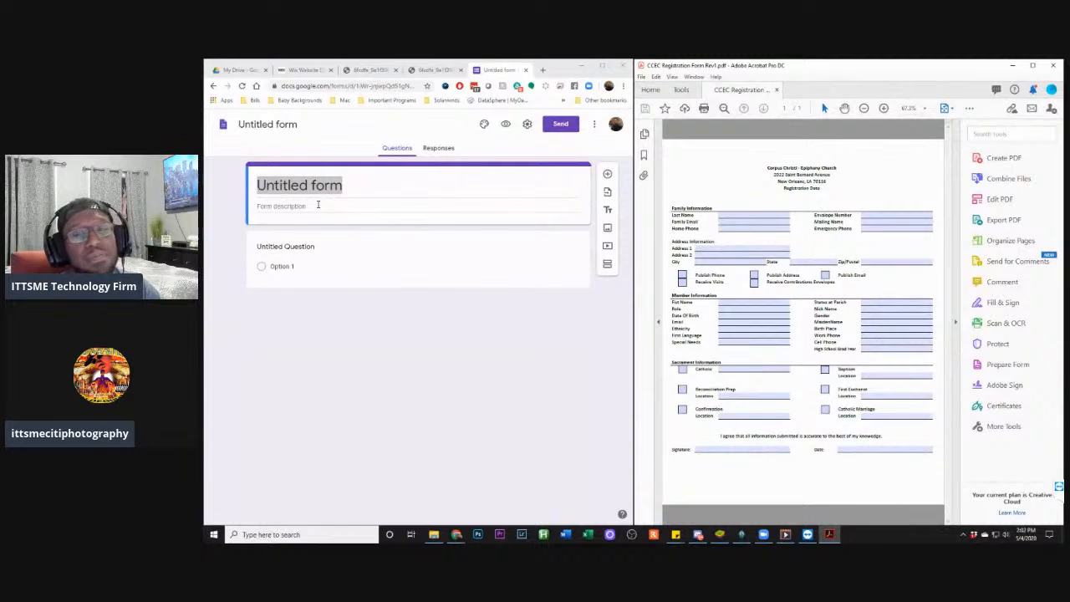
Replace the new form's title with "CCEC Registraion Form"
{"action": "left_click", "coordinate": [367, 178]}
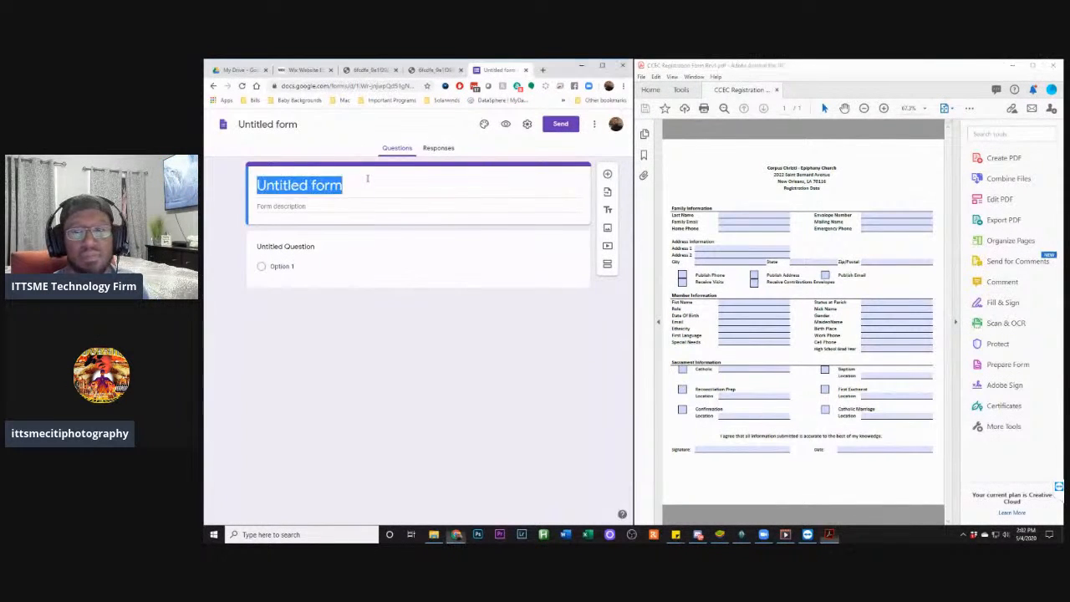
{"action": "key", "text": "BackSpace"}
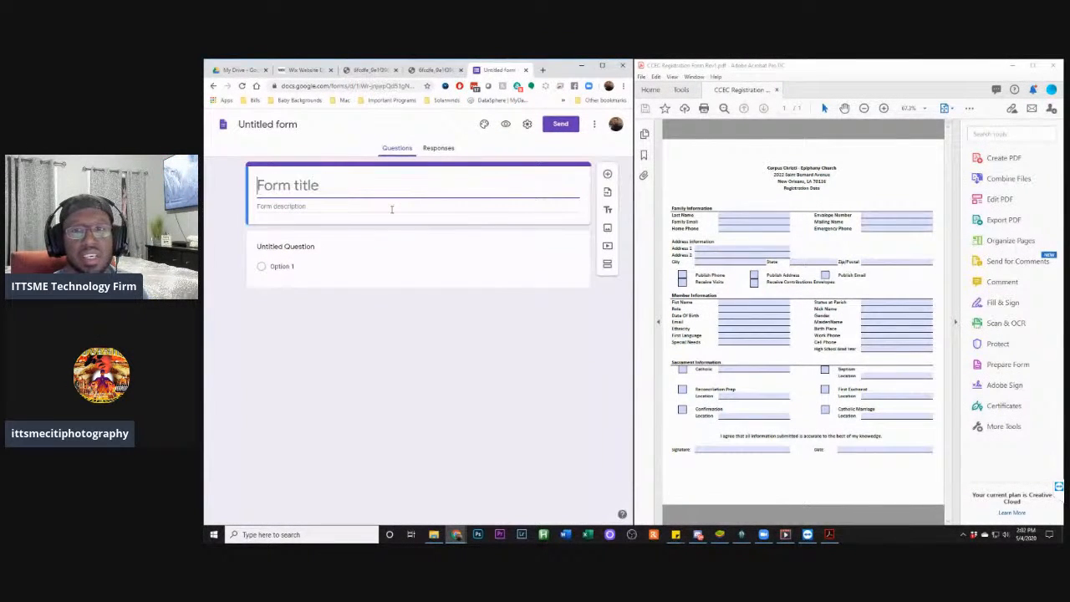
{"action": "type", "text": "Cou"}
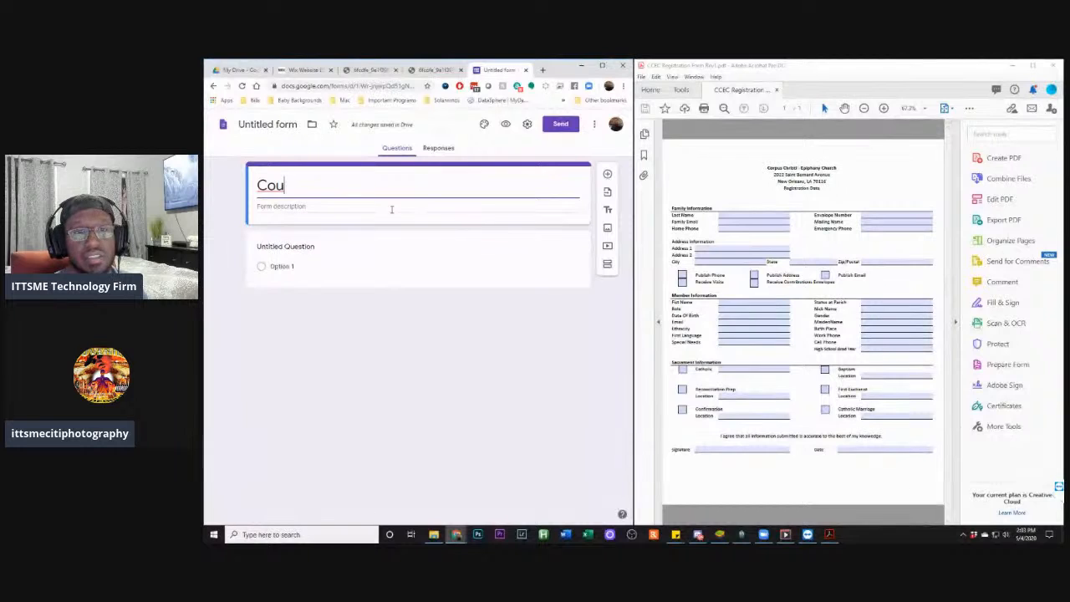
{"action": "key", "text": "BackSpace"}
{"action": "key", "text": "BackSpace"}
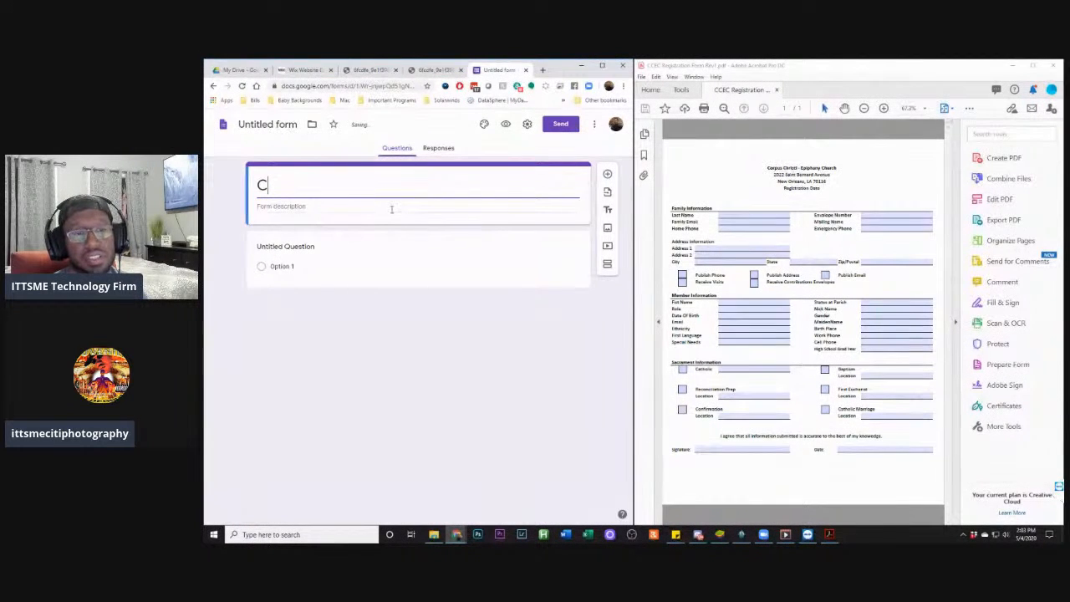
{"action": "type", "text": "CEC"}
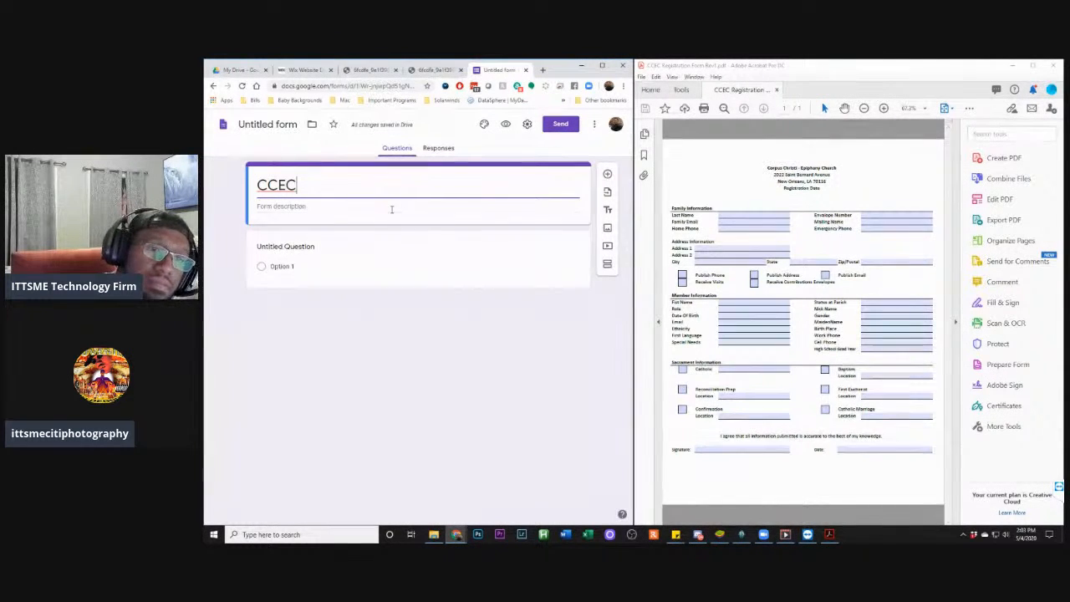
{"action": "type", "text": "Re"}
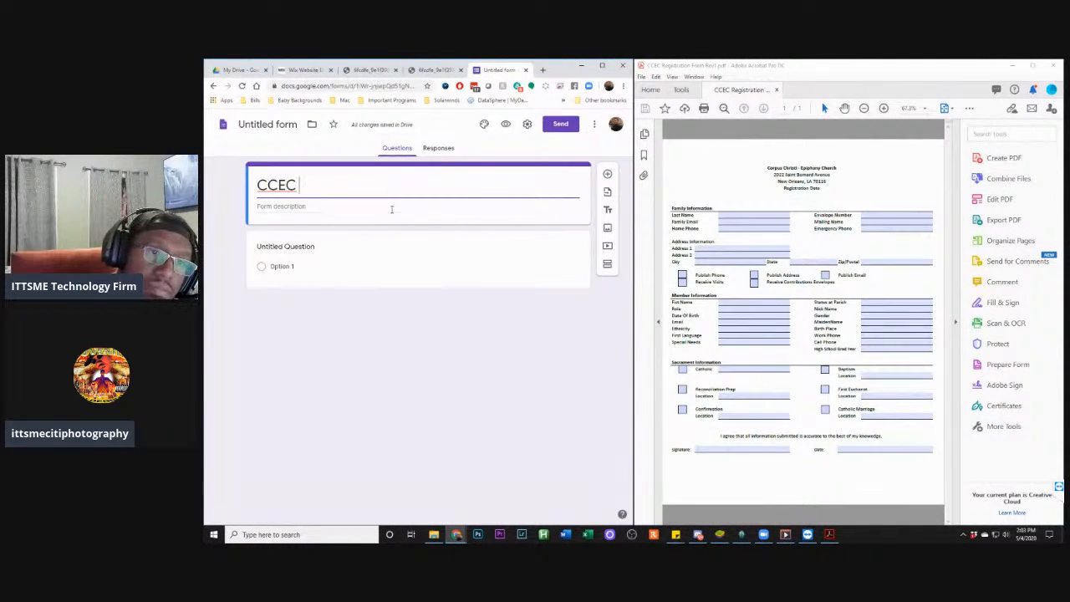
{"action": "type", "text": "gistraion Fo"}
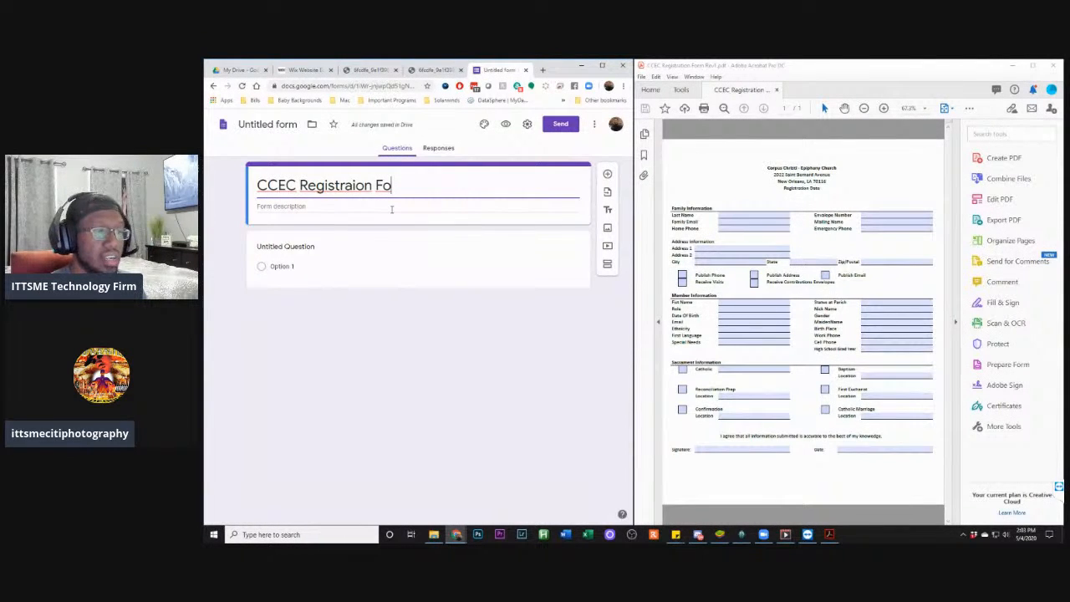
{"action": "type", "text": "rm"}
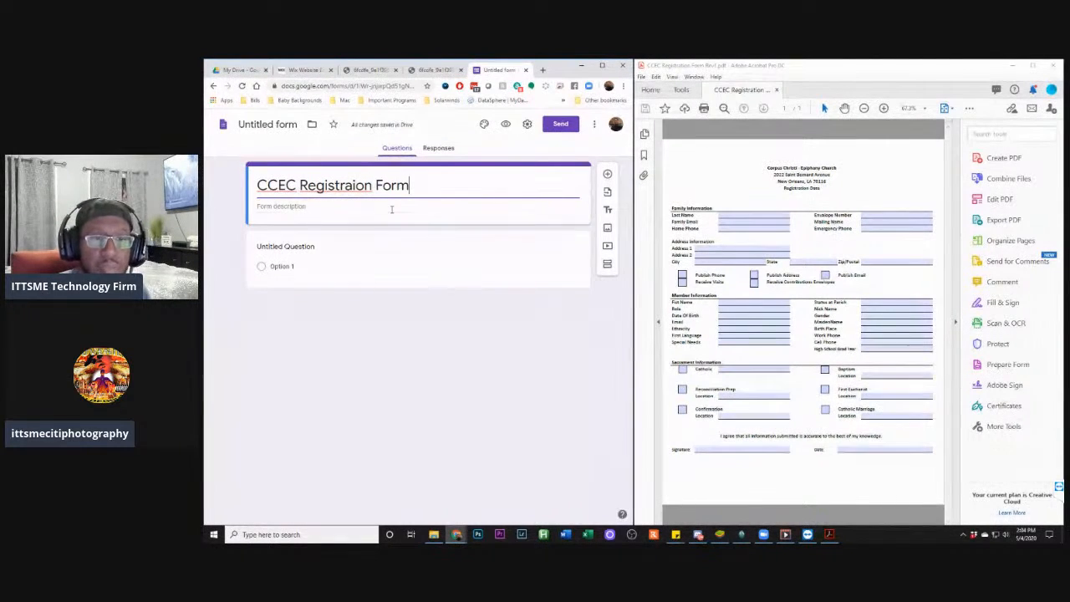
Add a title block below the first question and name it "Family Information"
{"action": "left_click", "coordinate": [300, 247]}
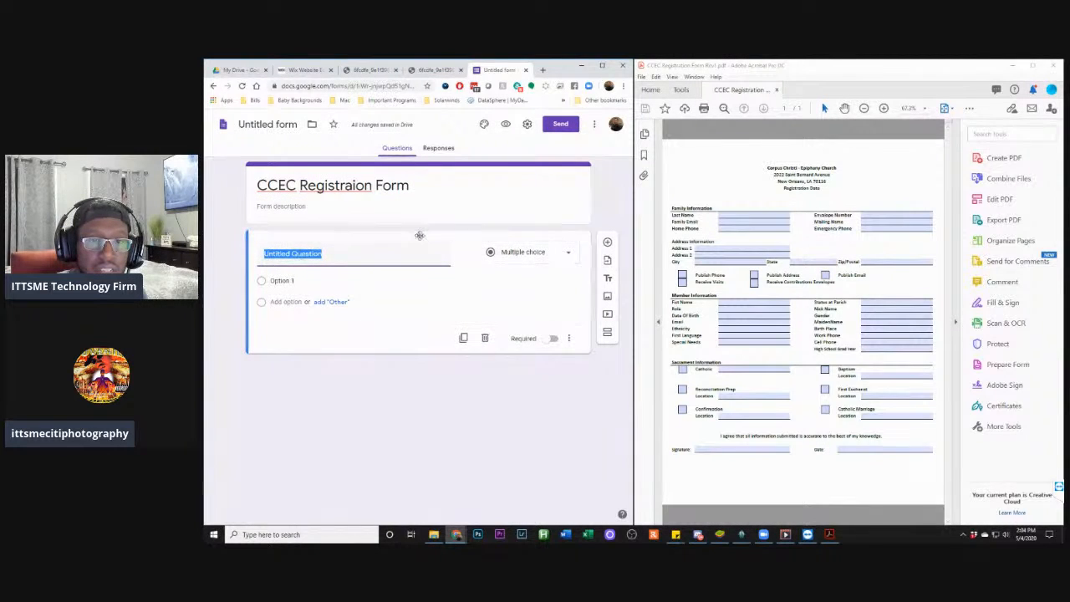
{"action": "left_click", "coordinate": [610, 283]}
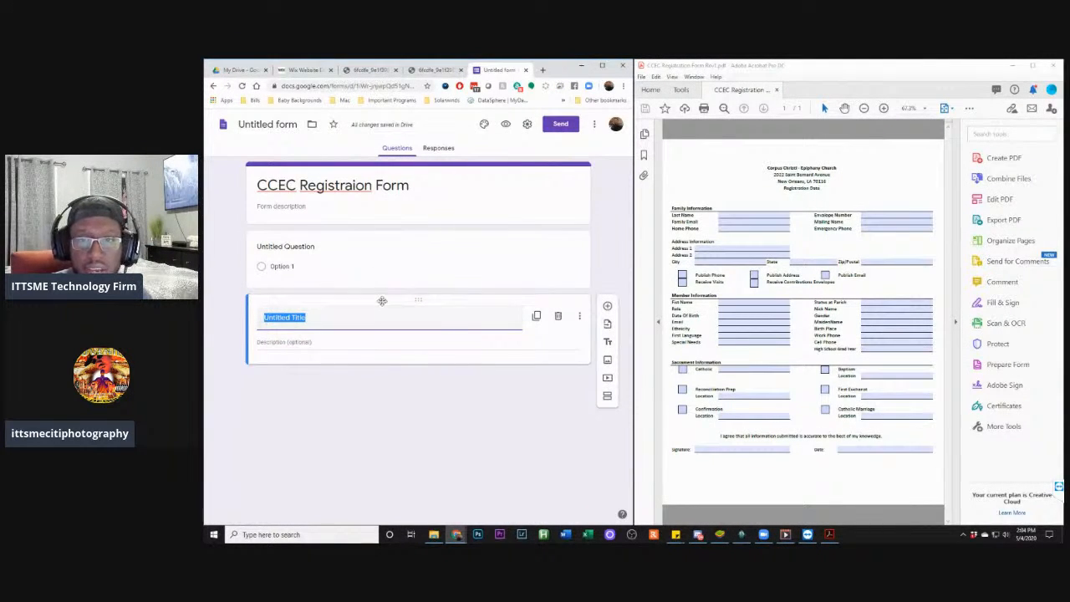
{"action": "type", "text": "Famil"}
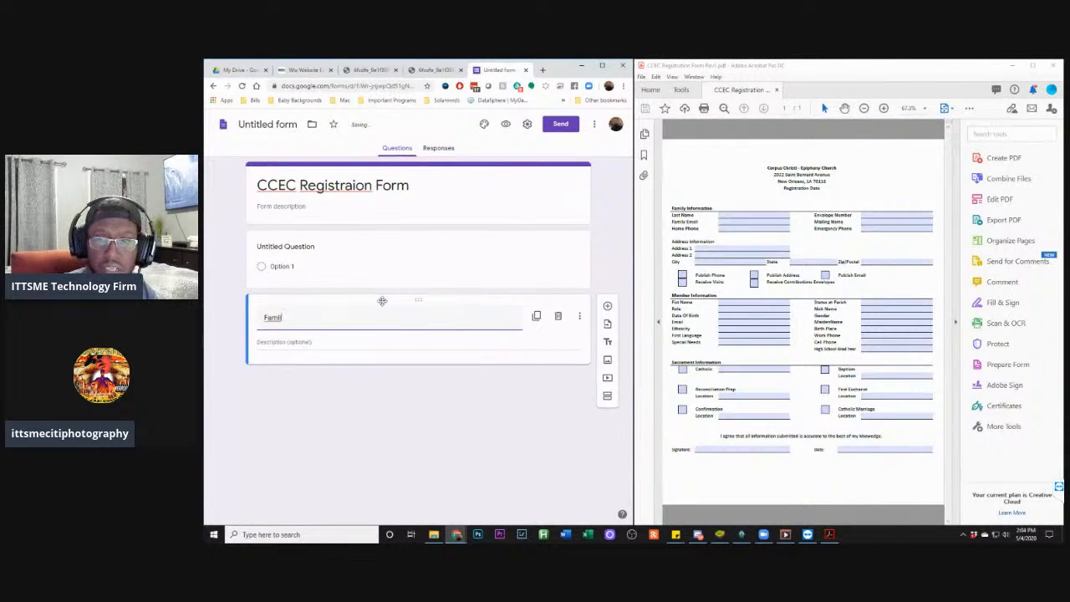
{"action": "type", "text": "y Informa"}
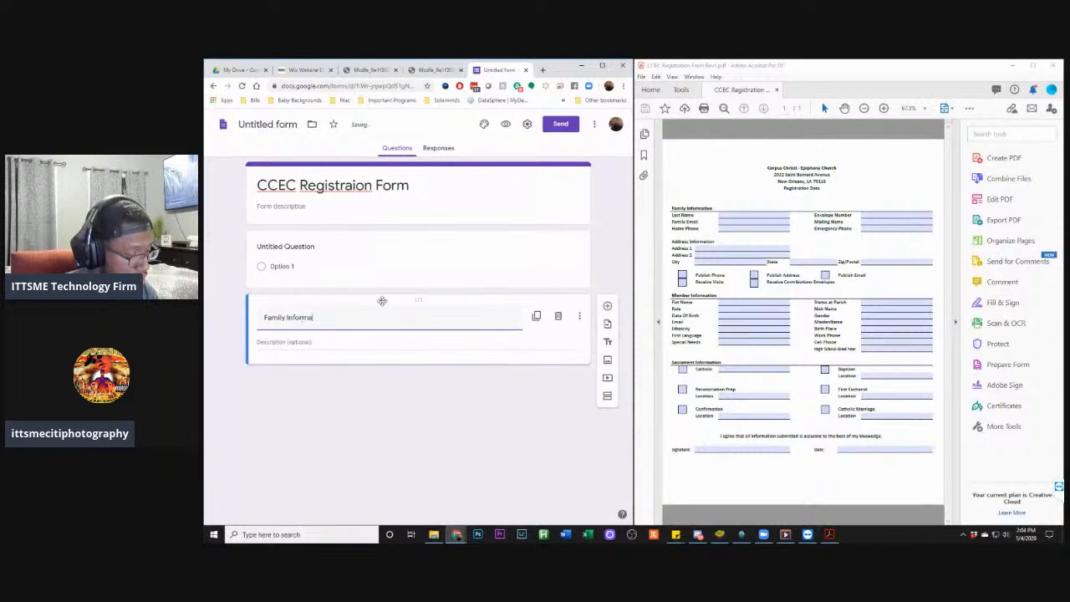
{"action": "type", "text": "tion"}
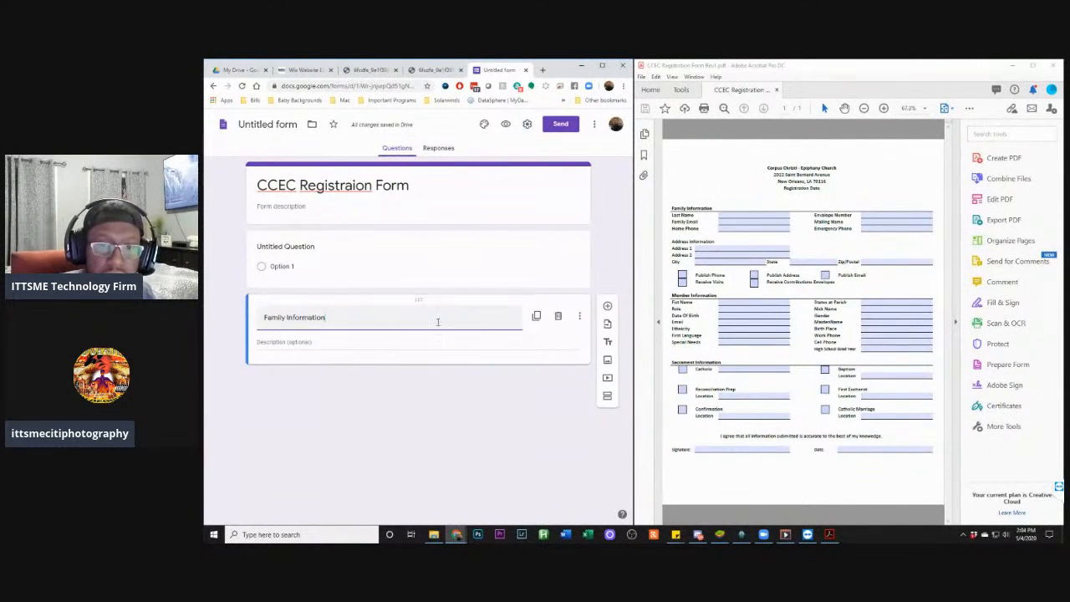
{"action": "left_click", "coordinate": [577, 317]}
{"action": "left_click", "coordinate": [577, 317]}
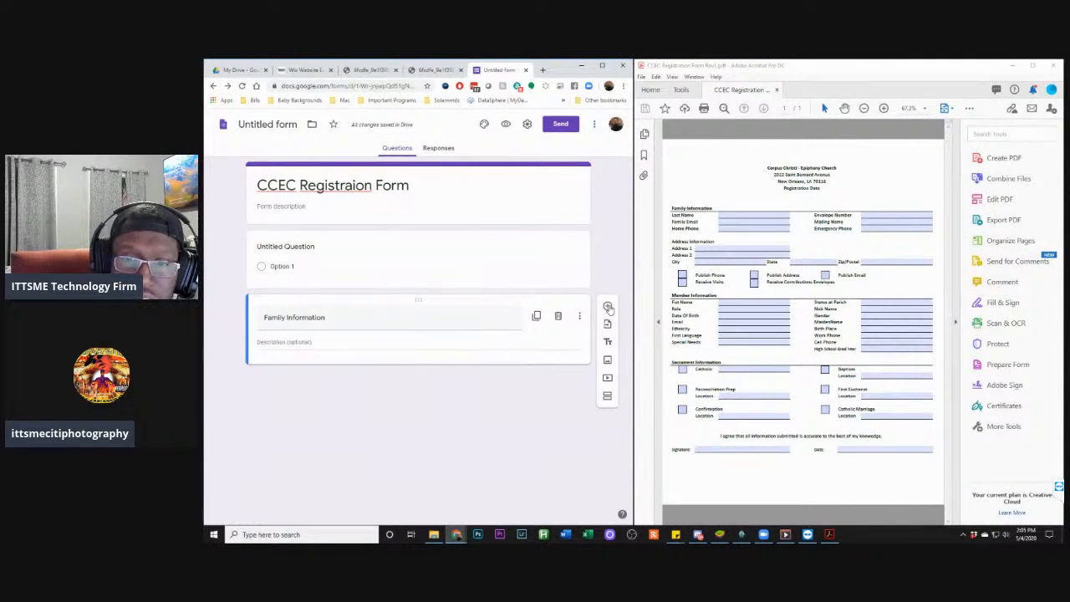
Add a multiple-choice question below the form header and move the Family Information block above both questions
{"action": "triple_click", "coordinate": [348, 188]}
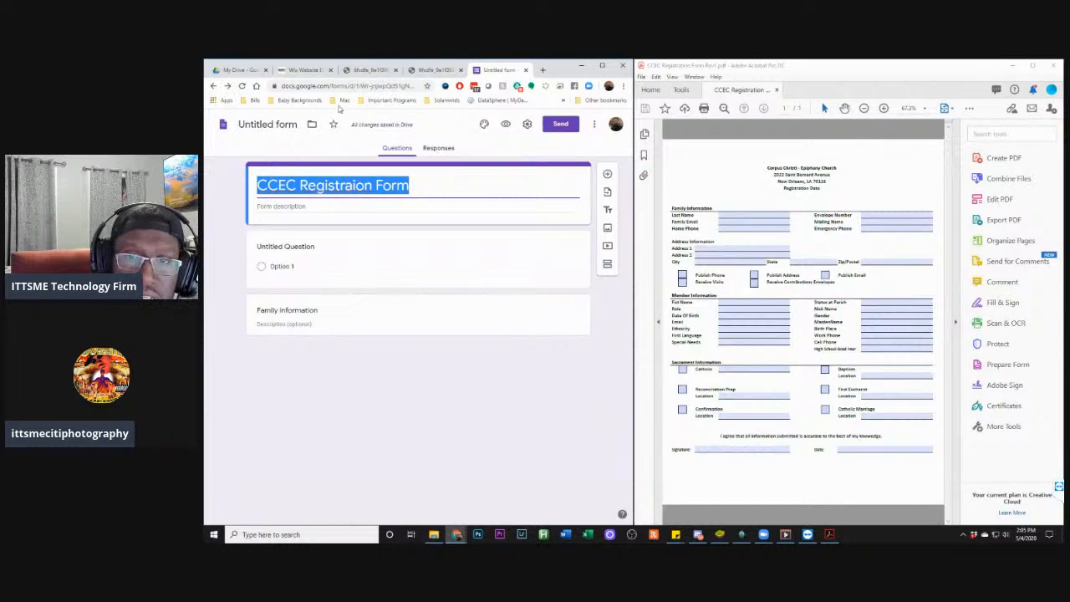
{"action": "left_click", "coordinate": [607, 174]}
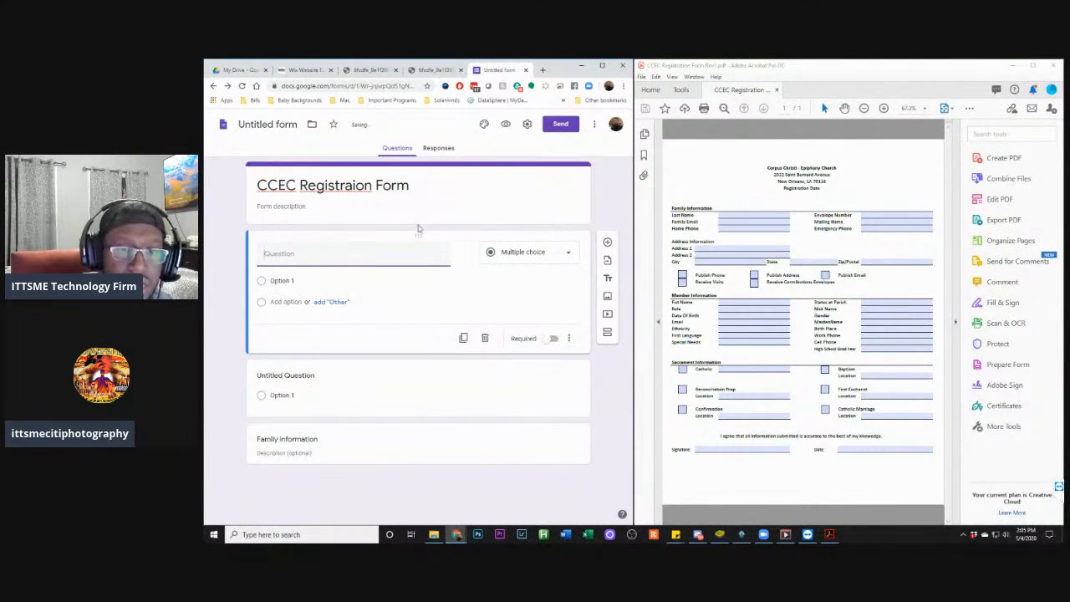
{"action": "left_click", "coordinate": [420, 431]}
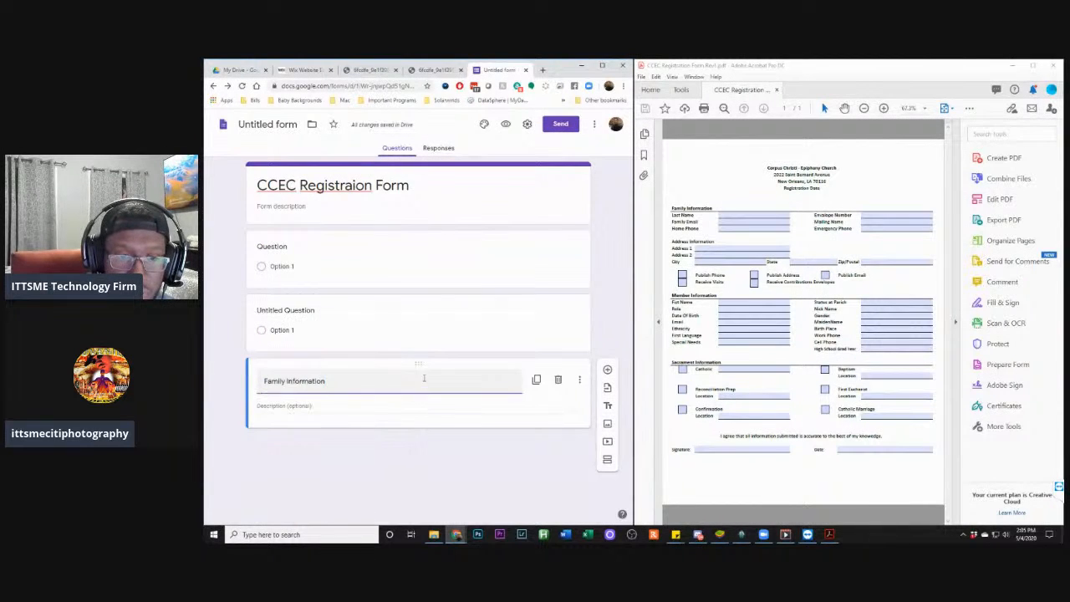
{"action": "left_click_drag", "start_coordinate": [418, 363], "coordinate": [413, 222]}
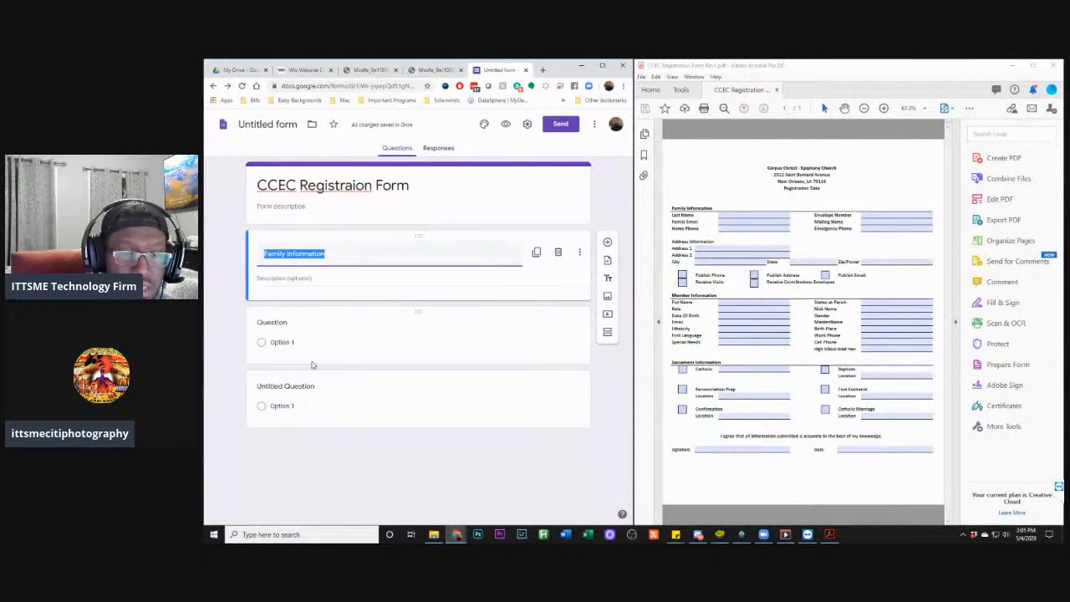
Title the first question below the Family Information block "Last Name" as a short-answer question
{"action": "left_click", "coordinate": [271, 326]}
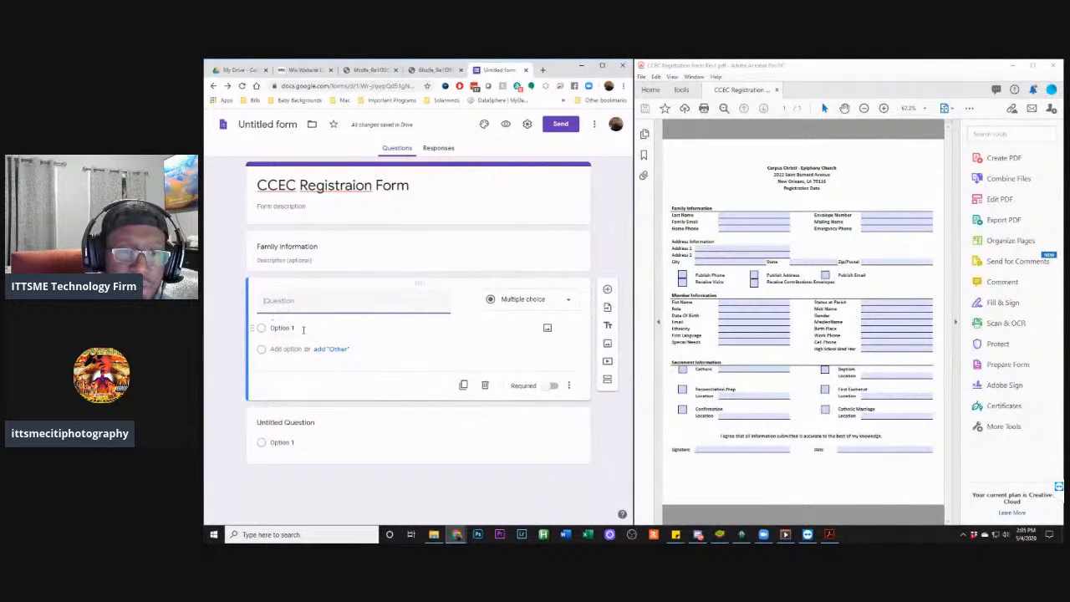
{"action": "left_click", "coordinate": [294, 328]}
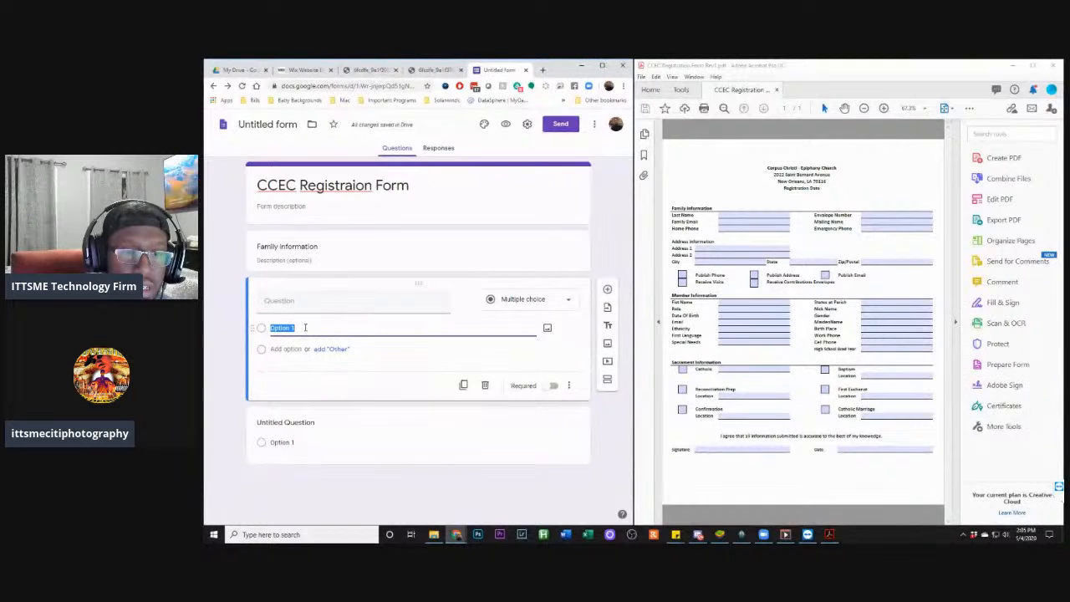
{"action": "left_click", "coordinate": [326, 303]}
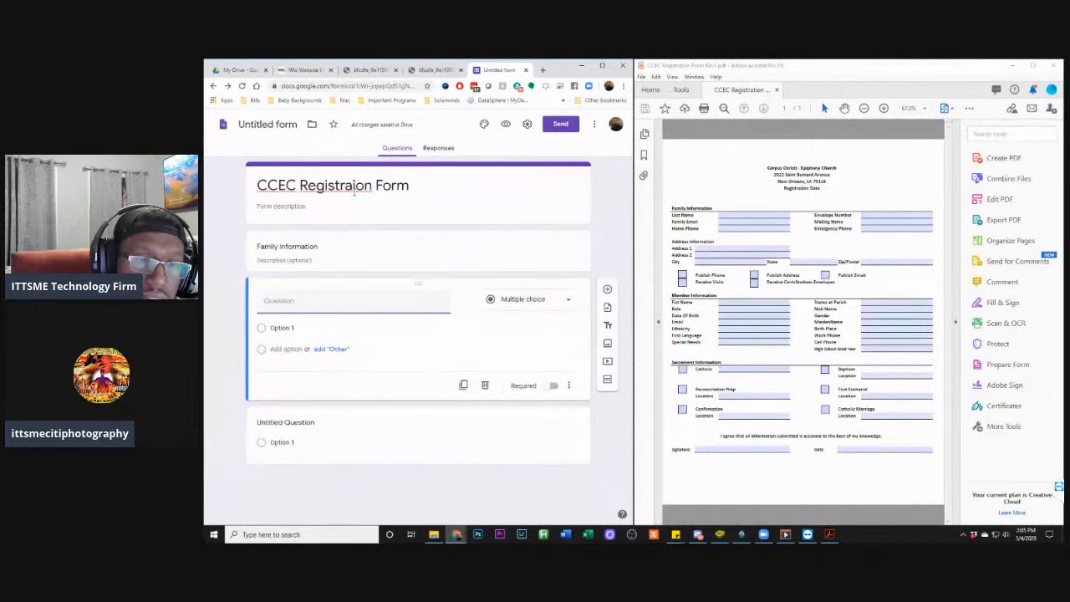
{"action": "type", "text": "L"}
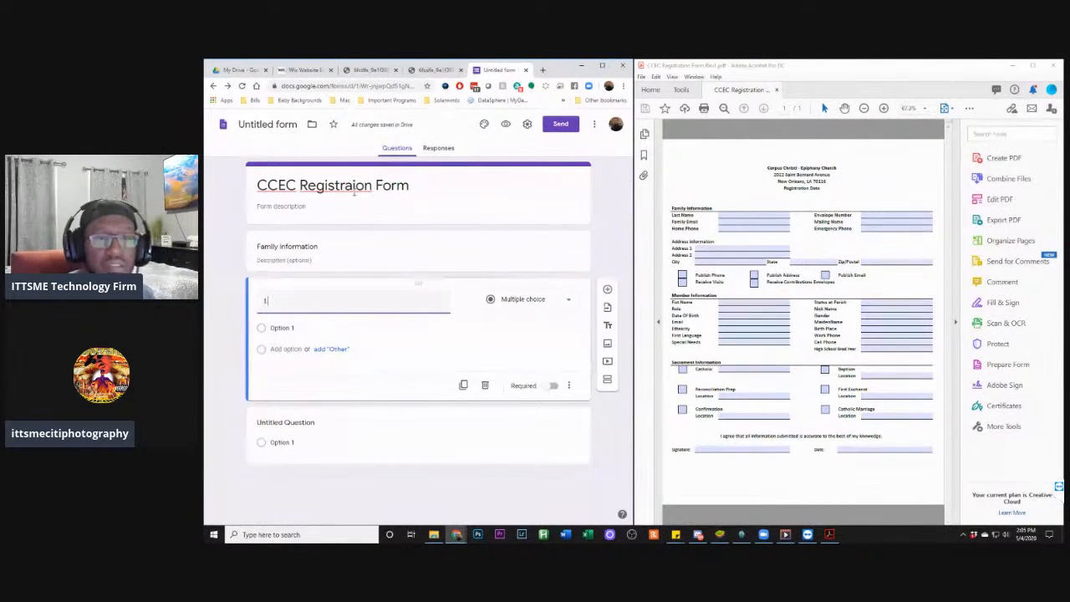
{"action": "type", "text": "ast "}
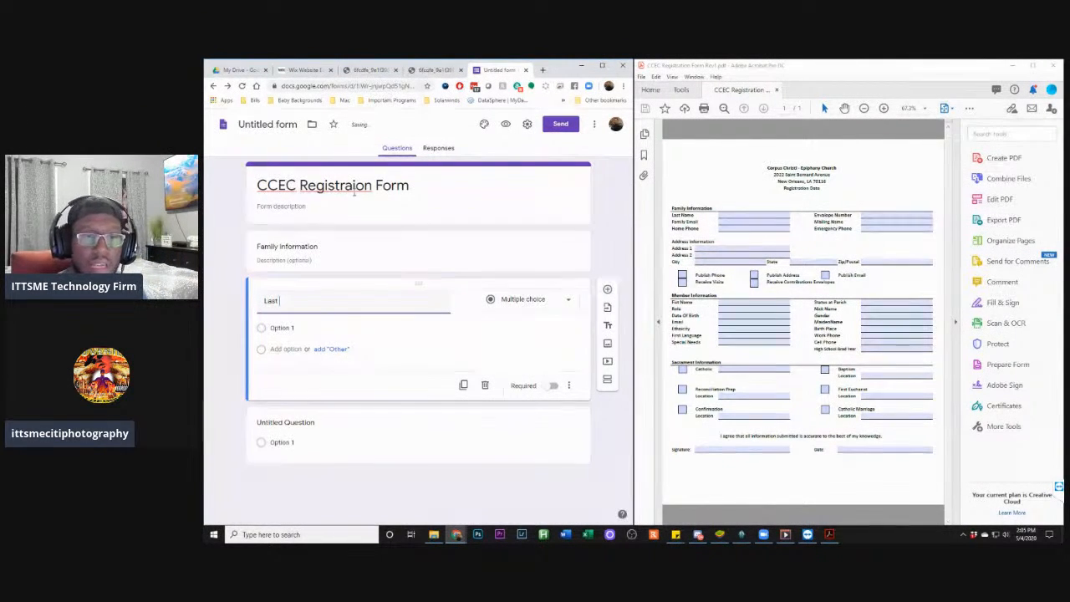
{"action": "type", "text": "Name"}
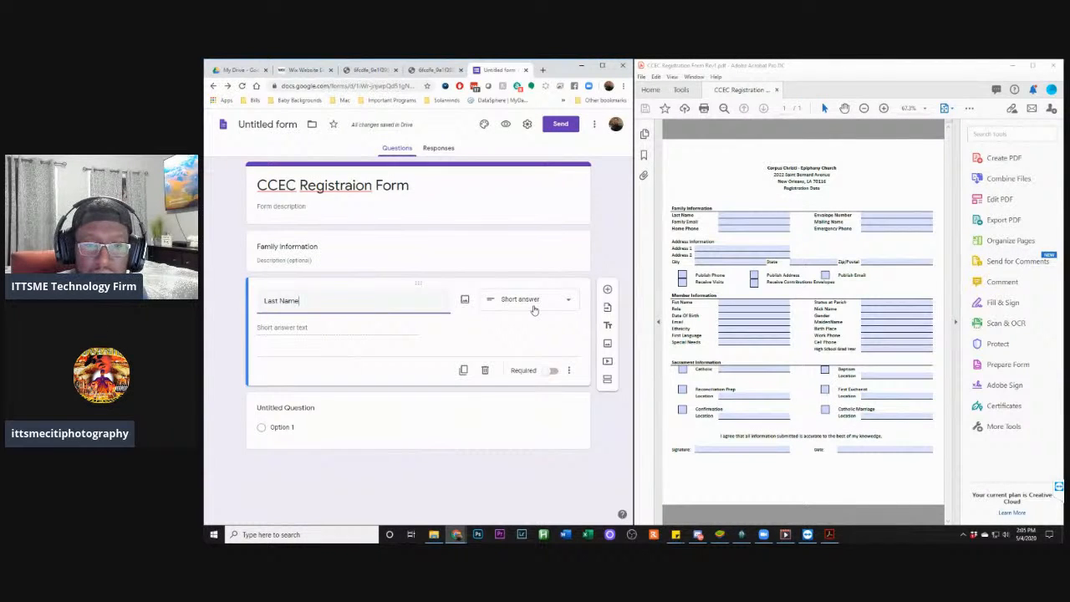
{"action": "left_click", "coordinate": [534, 307]}
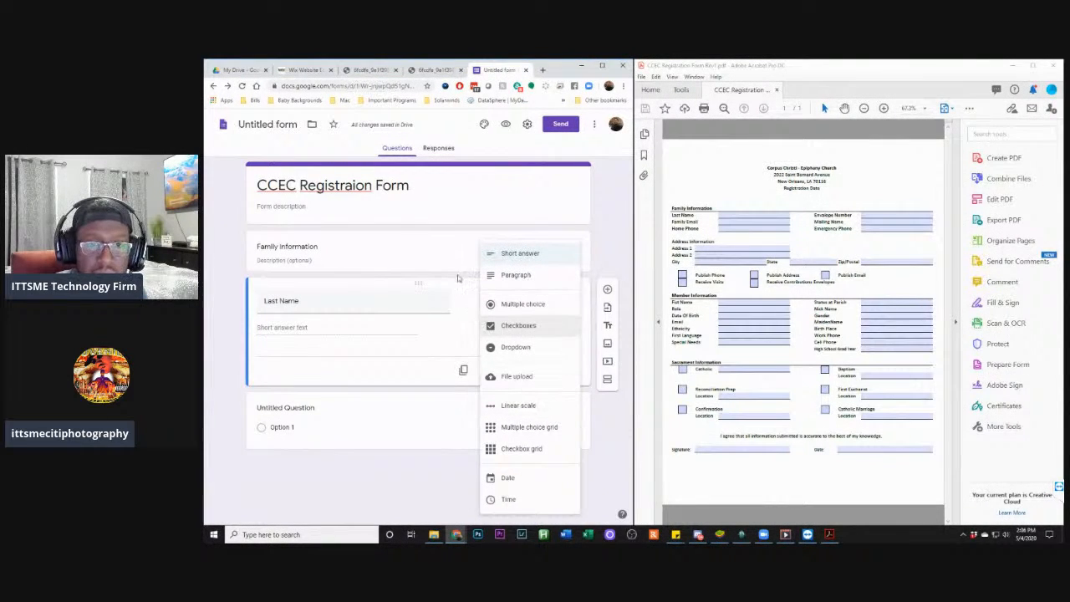
Add a question directly below the Family Information block and title it "Home Phone"
{"action": "left_click", "coordinate": [444, 248]}
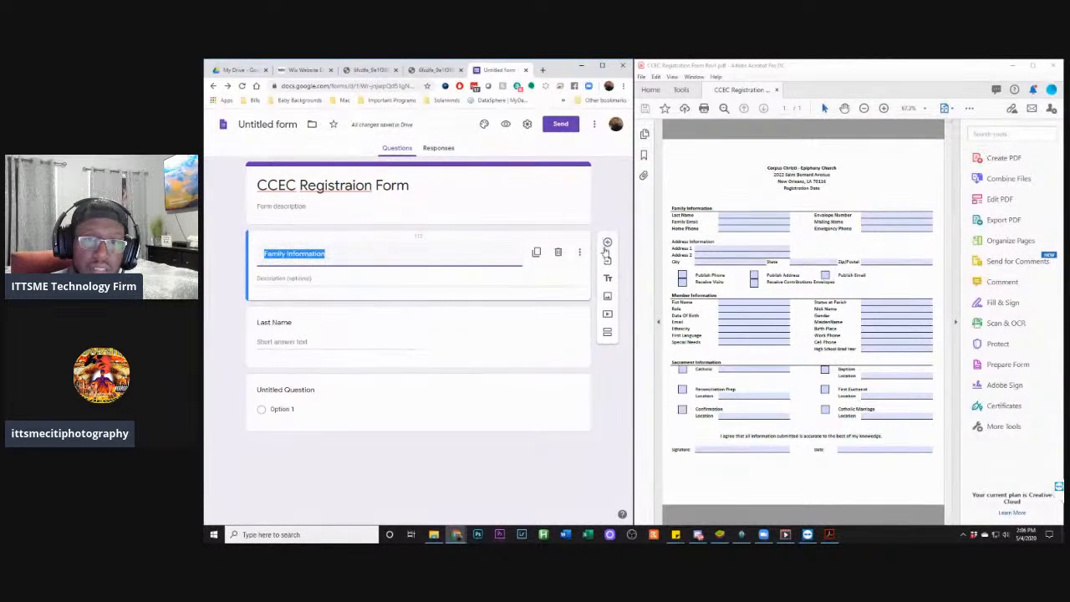
{"action": "left_click", "coordinate": [609, 243]}
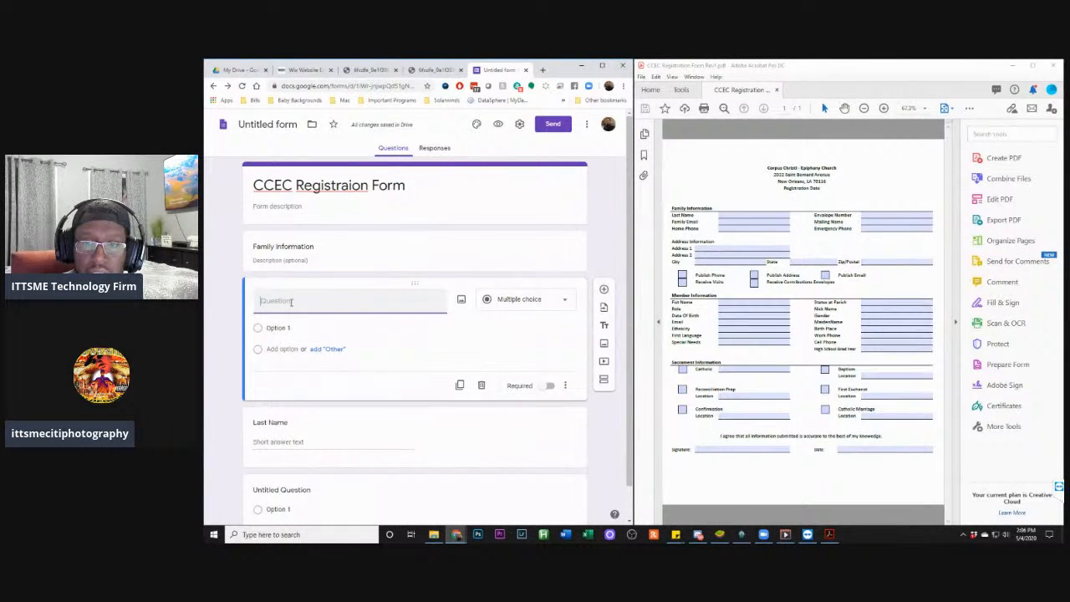
{"action": "type", "text": "Home"}
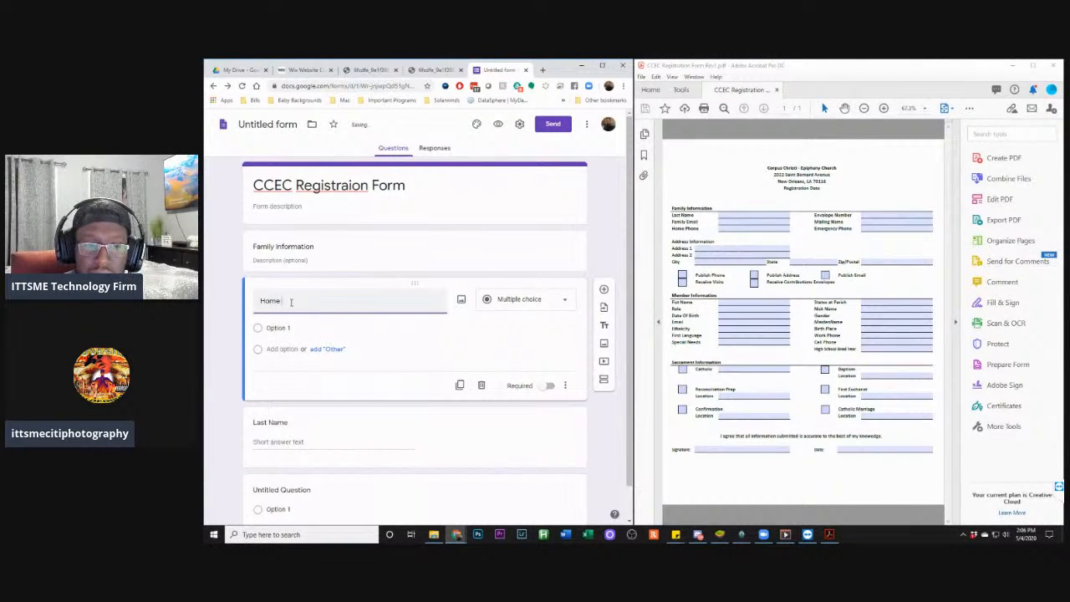
{"action": "type", "text": " Phone"}
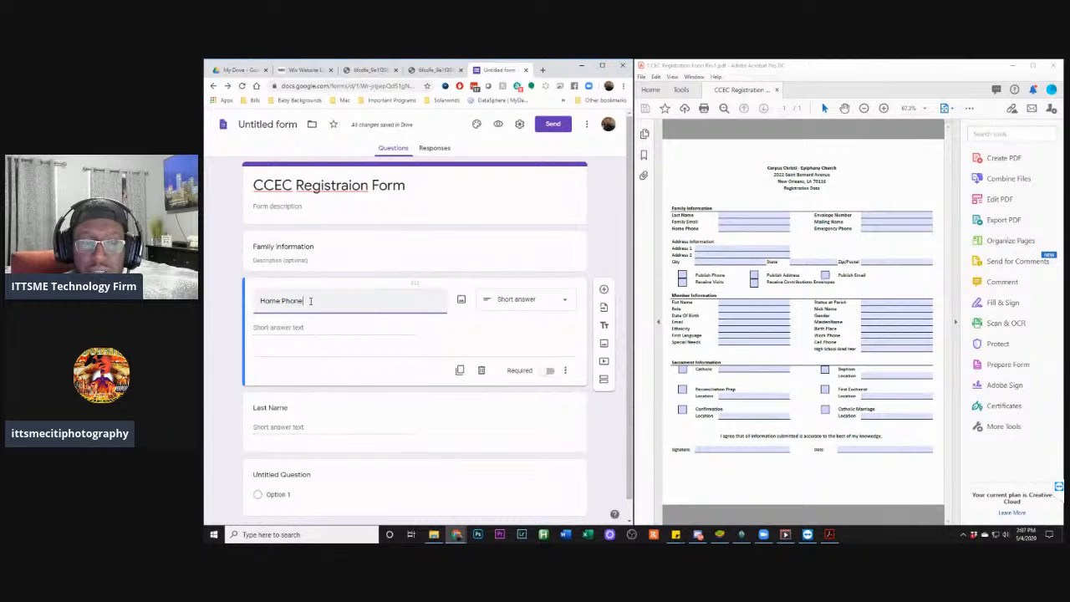
Retitle the question directly below the Family Information block "Family Email", with short answer as its type
{"action": "key", "text": "BackSpace"}
{"action": "key", "text": "BackSpace"}
{"action": "key", "text": "BackSpace"}
{"action": "key", "text": "BackSpace"}
{"action": "key", "text": "BackSpace"}
{"action": "key", "text": "BackSpace"}
{"action": "key", "text": "BackSpace"}
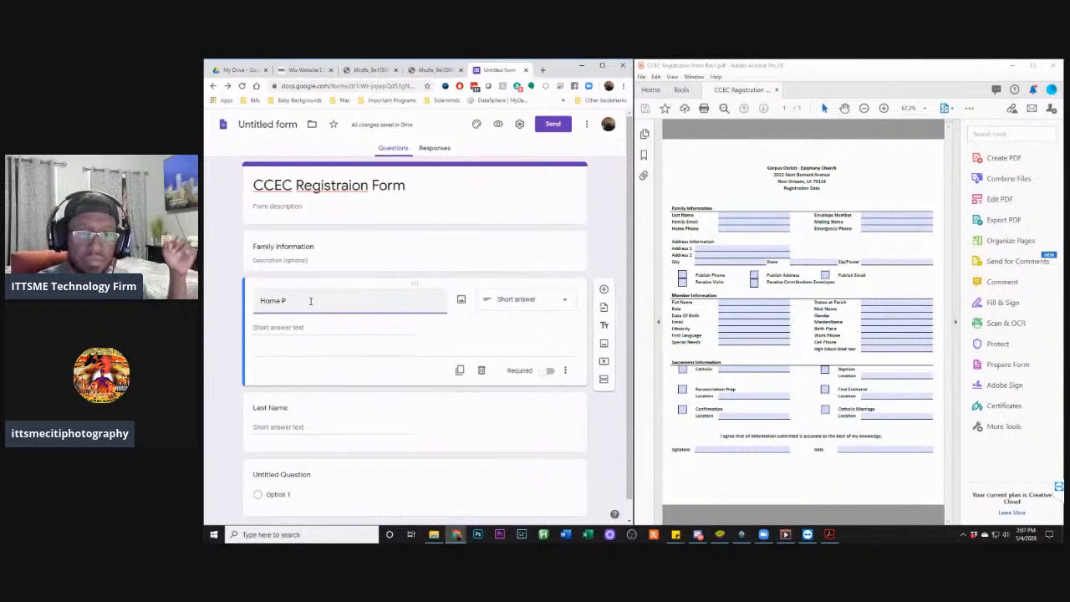
{"action": "key", "text": "BackSpace"}
{"action": "key", "text": "BackSpace"}
{"action": "key", "text": "BackSpace"}
{"action": "type", "text": "Family"}
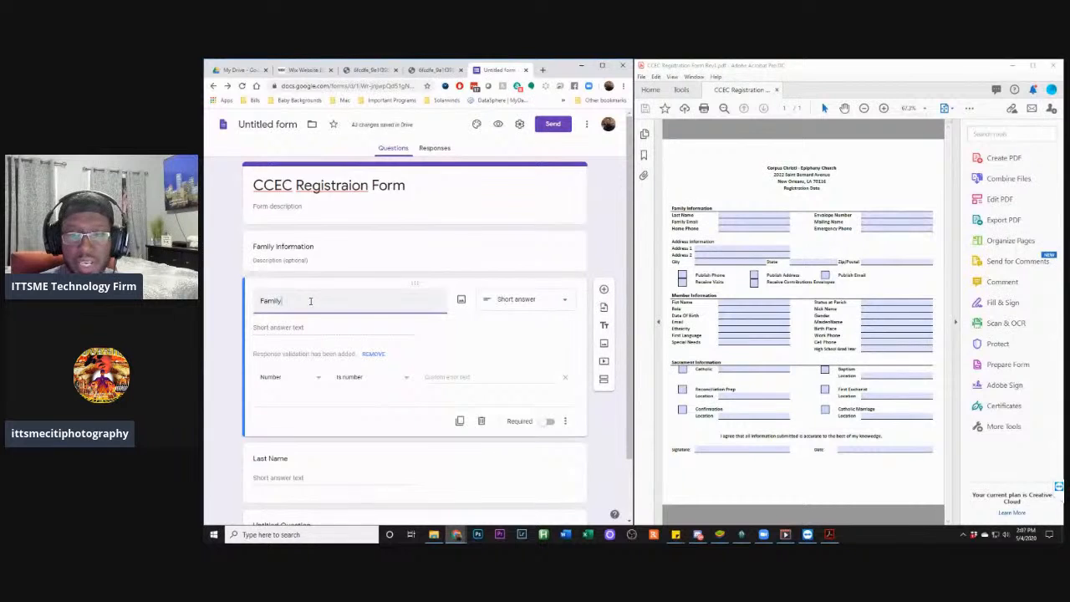
{"action": "type", "text": " Eail"}
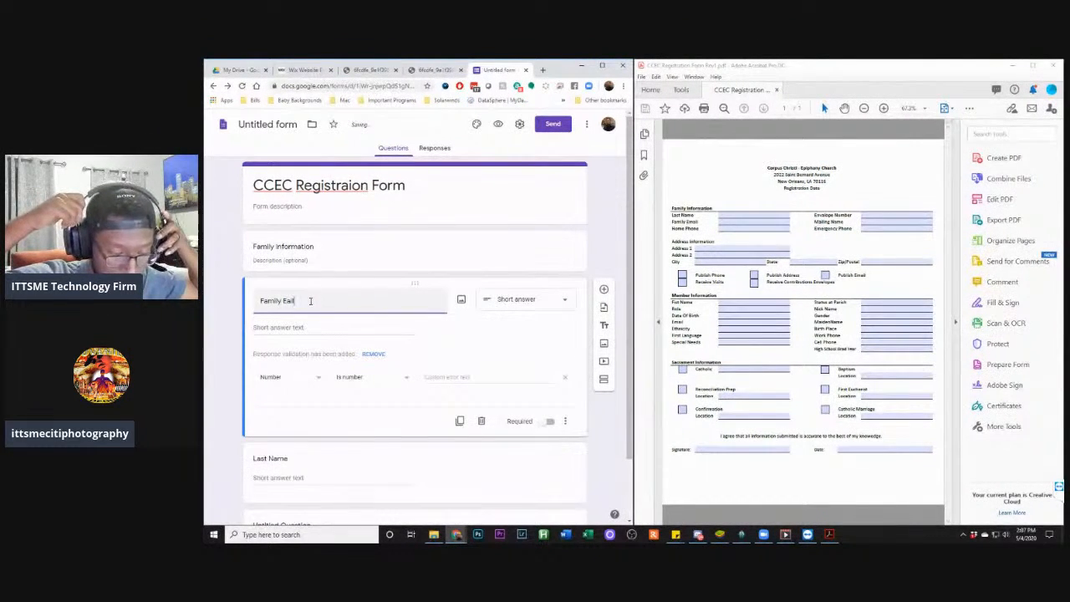
{"action": "key", "text": "BackSpace"}
{"action": "key", "text": "BackSpace"}
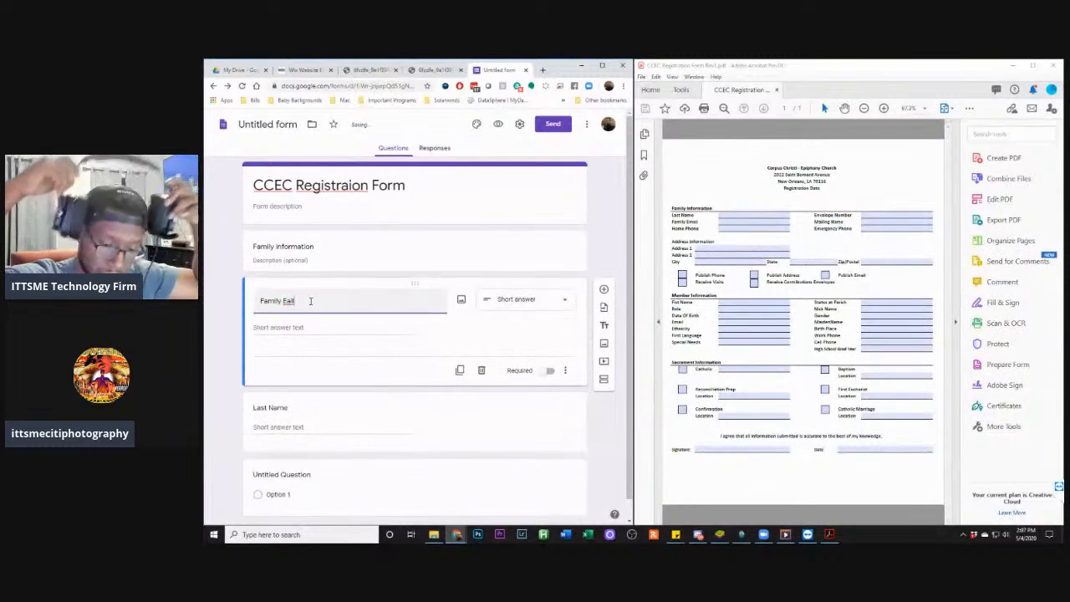
{"action": "key", "text": "BackSpace"}
{"action": "type", "text": "m"}
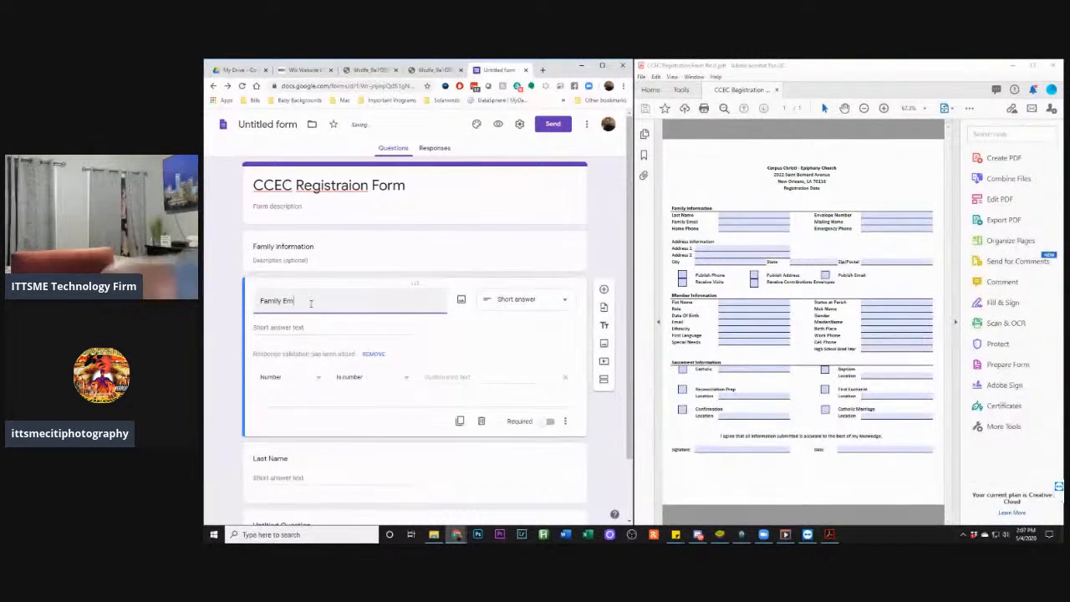
{"action": "type", "text": "ail"}
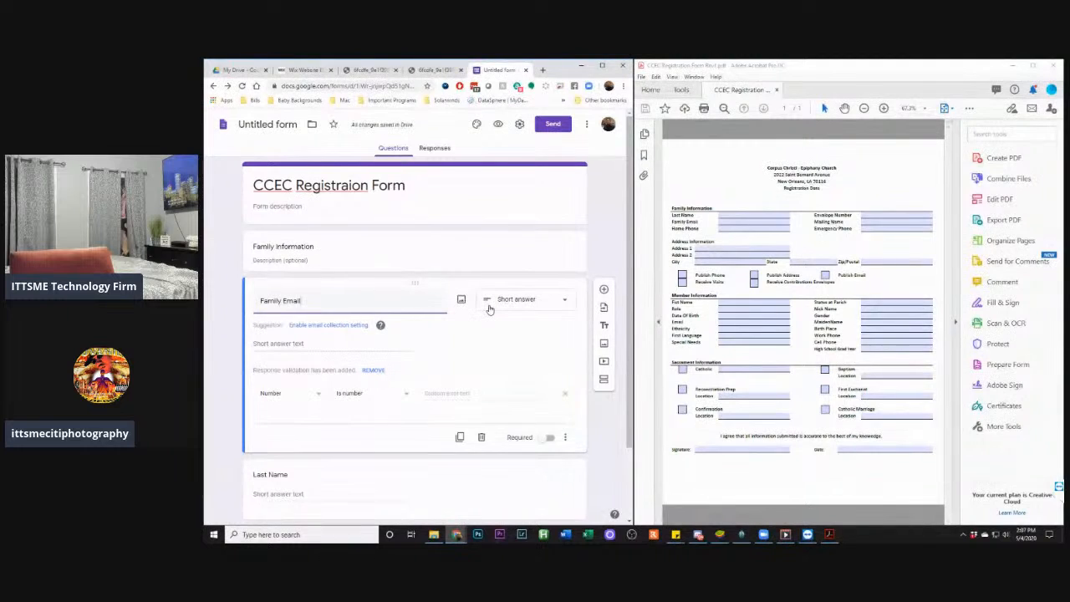
{"action": "left_click", "coordinate": [566, 301]}
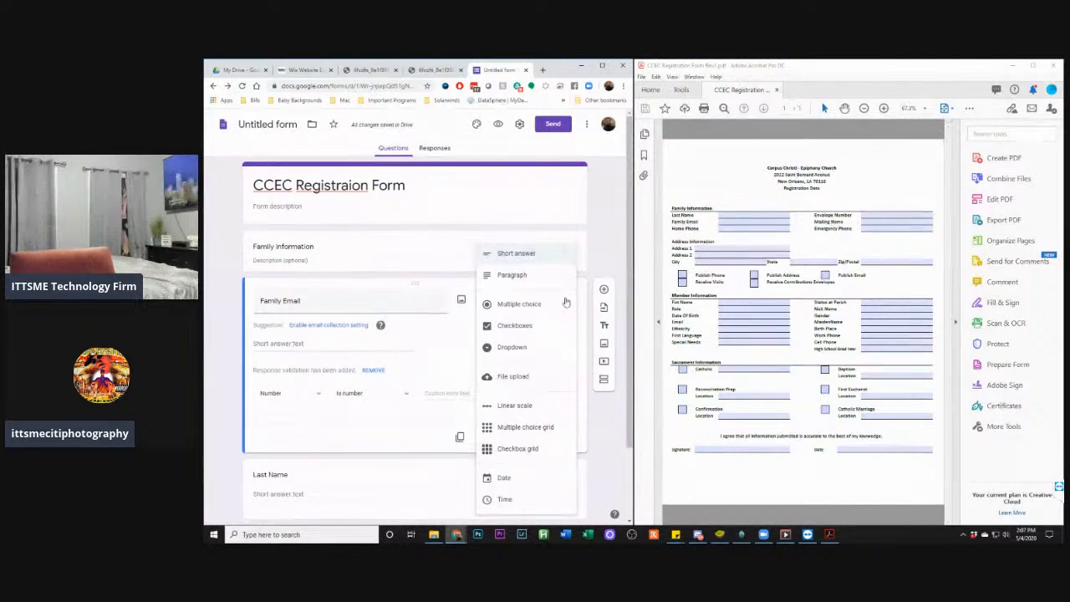
{"action": "left_click", "coordinate": [552, 252]}
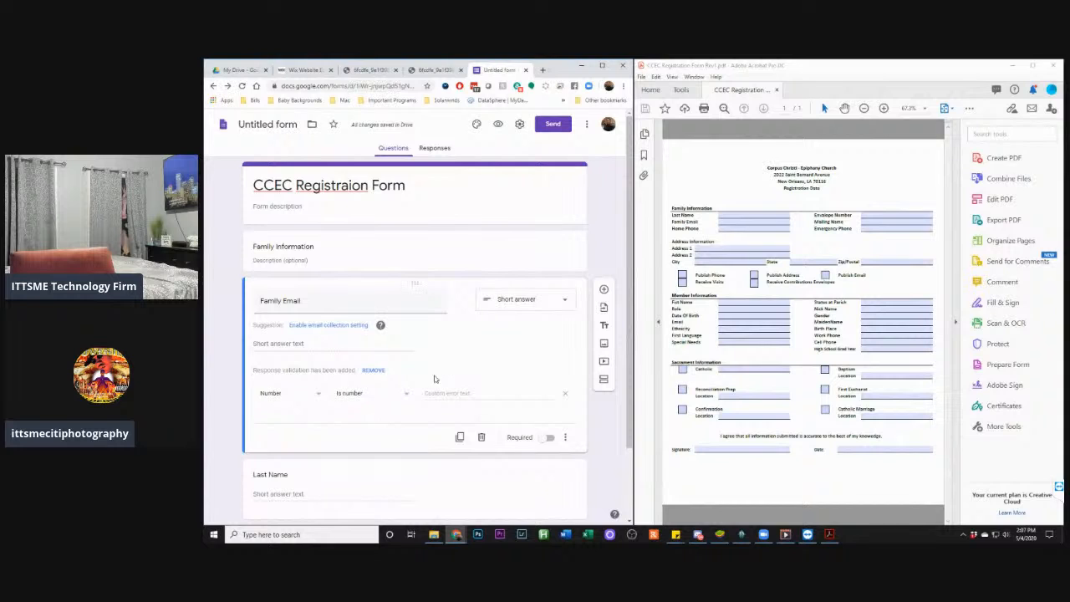
Add a short-answer question titled "Home Phone" below the Family Email question
{"action": "left_click", "coordinate": [603, 289]}
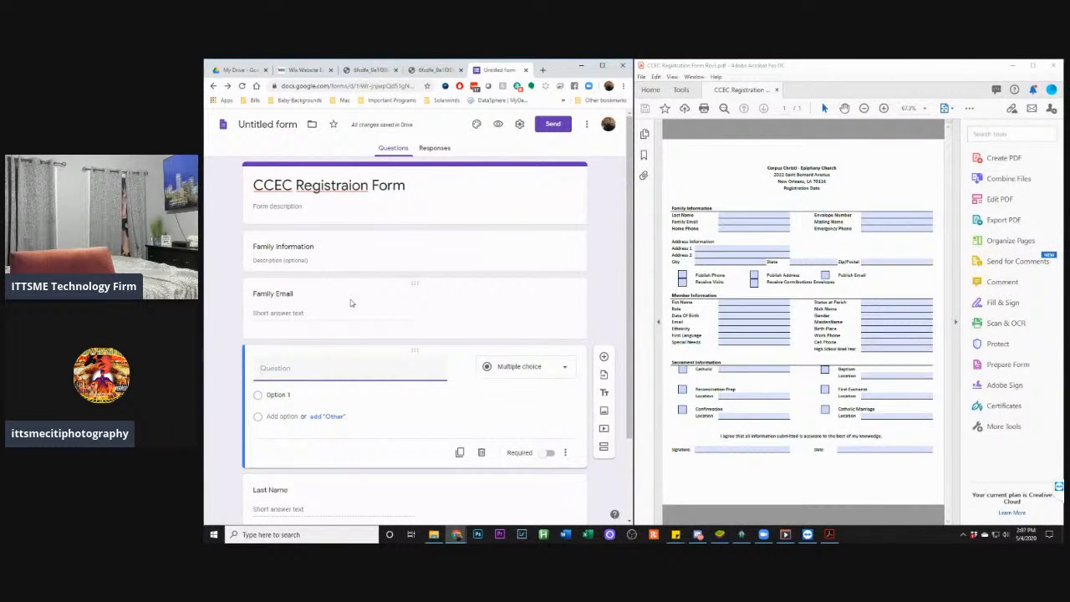
{"action": "type", "text": "Home Phone"}
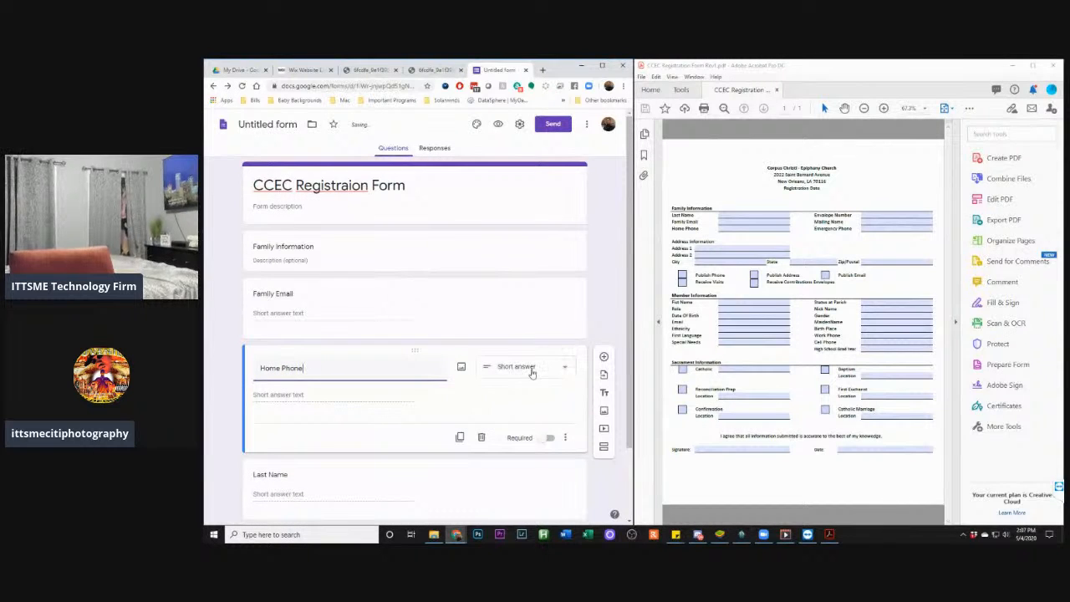
{"action": "left_click", "coordinate": [560, 372]}
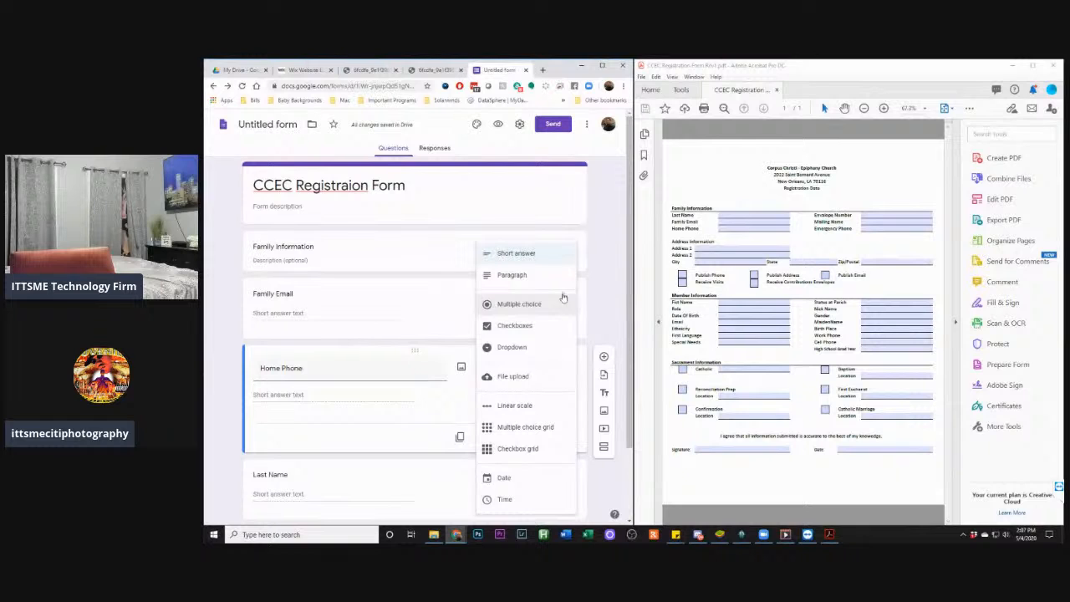
{"action": "left_click", "coordinate": [559, 257]}
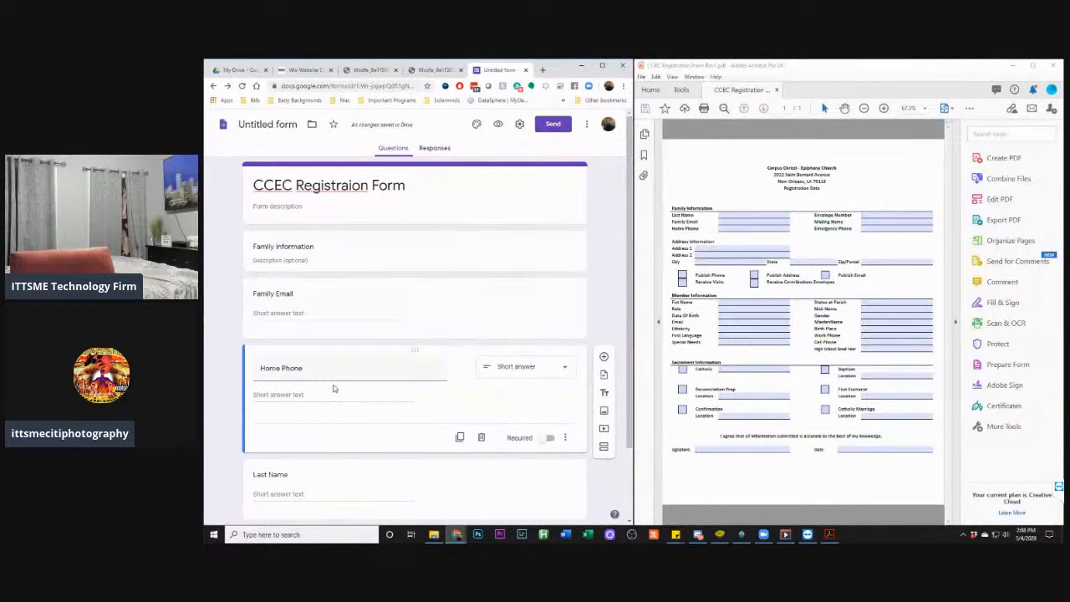
{"action": "left_click", "coordinate": [557, 366]}
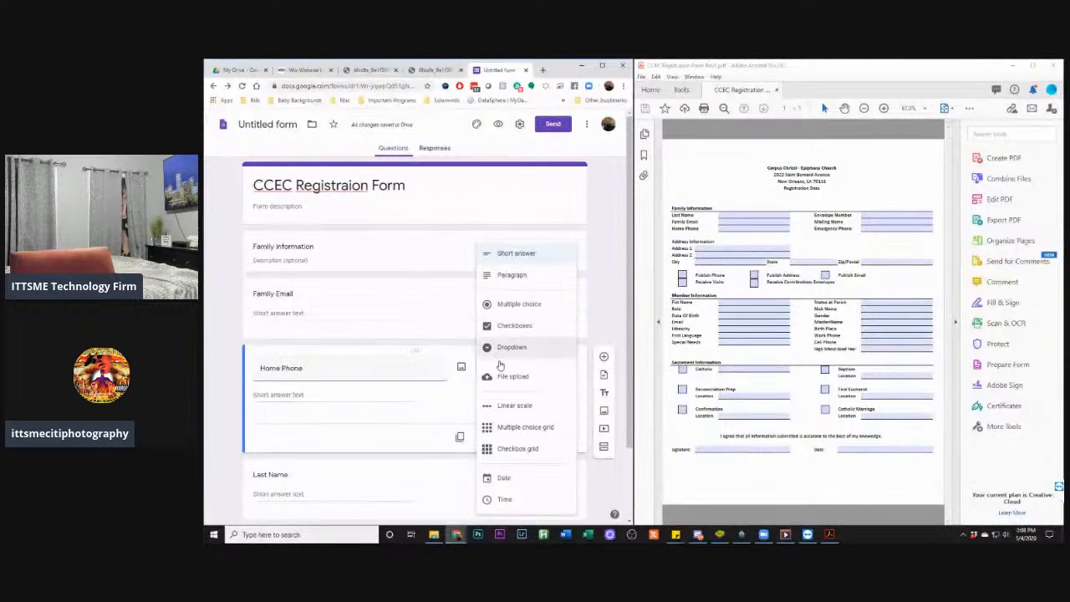
{"action": "left_click", "coordinate": [452, 413]}
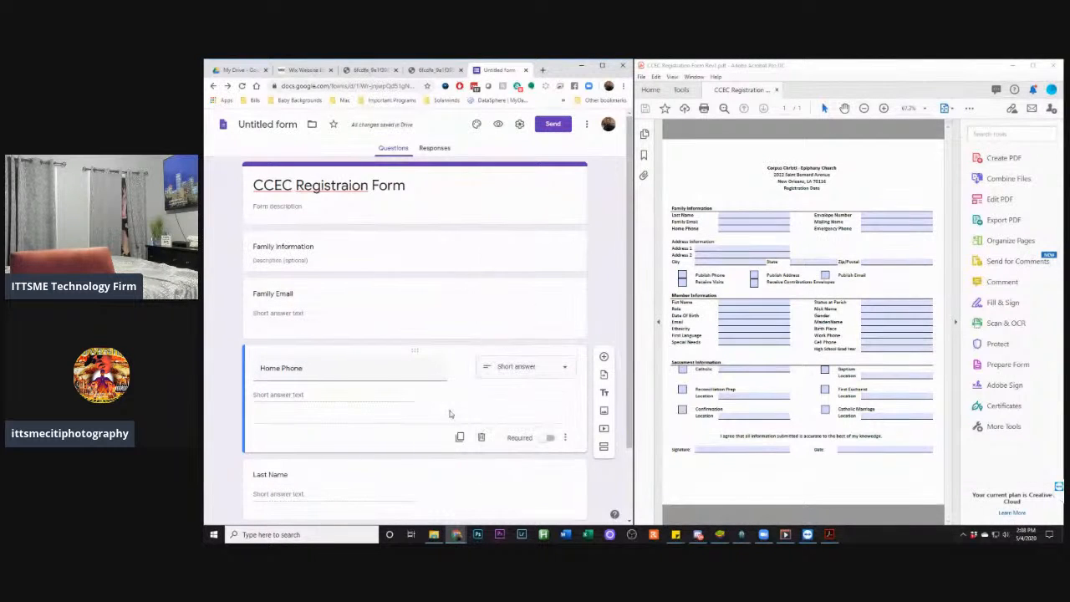
Add a question below Home Phone and title it "Envalope Number"
{"action": "left_click", "coordinate": [605, 356]}
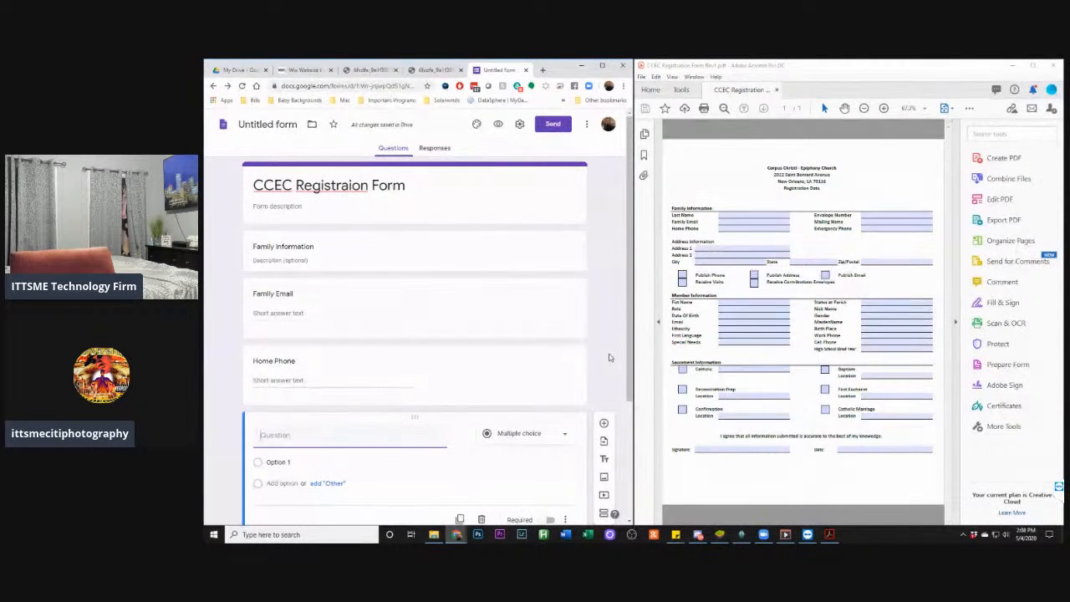
{"action": "type", "text": "En"}
{"action": "key", "text": "BackSpace"}
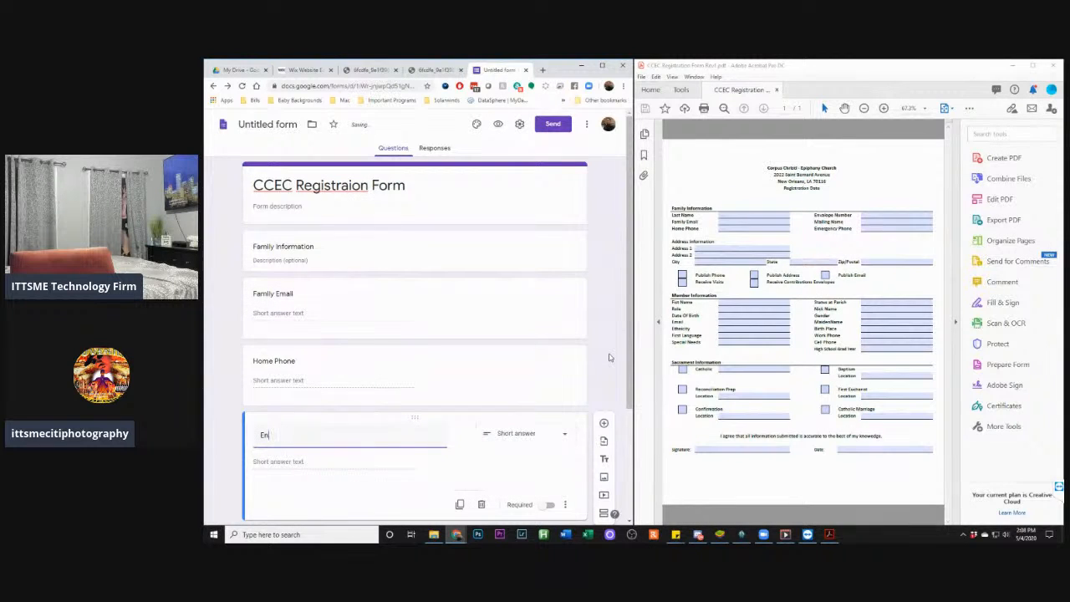
{"action": "type", "text": "velope Number"}
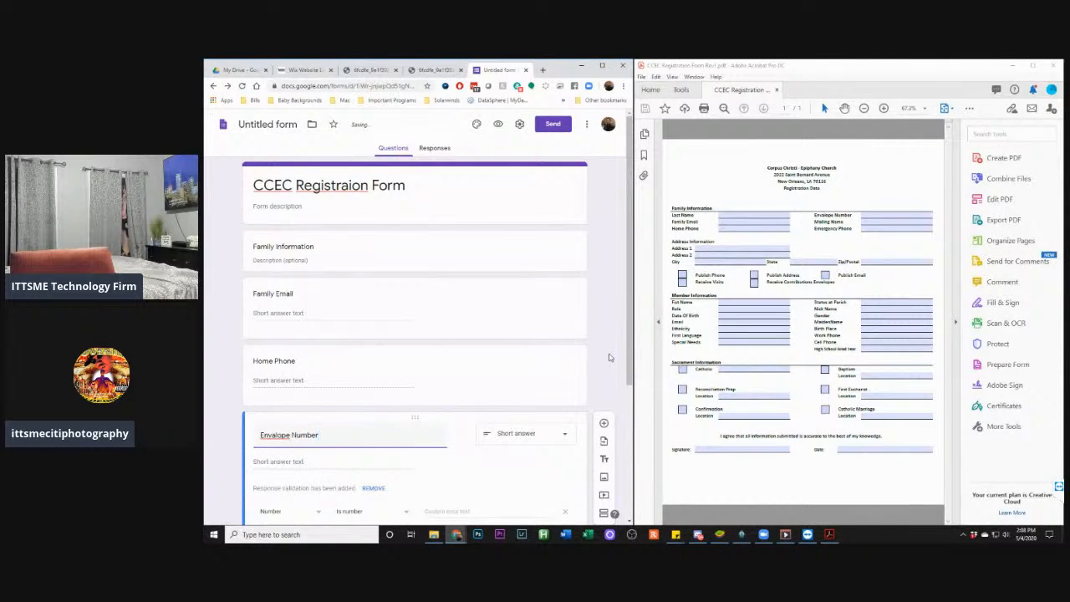
Correct the spelling of the new question's title to "Envelope Number" using the spell-check suggestion
{"action": "right_click", "coordinate": [276, 435]}
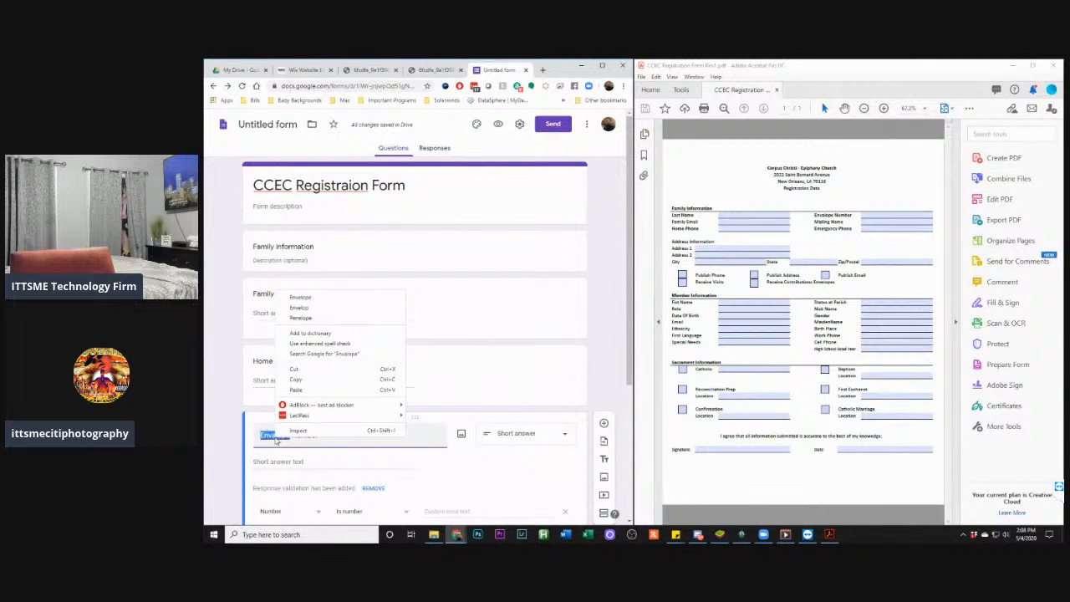
{"action": "left_click", "coordinate": [309, 308]}
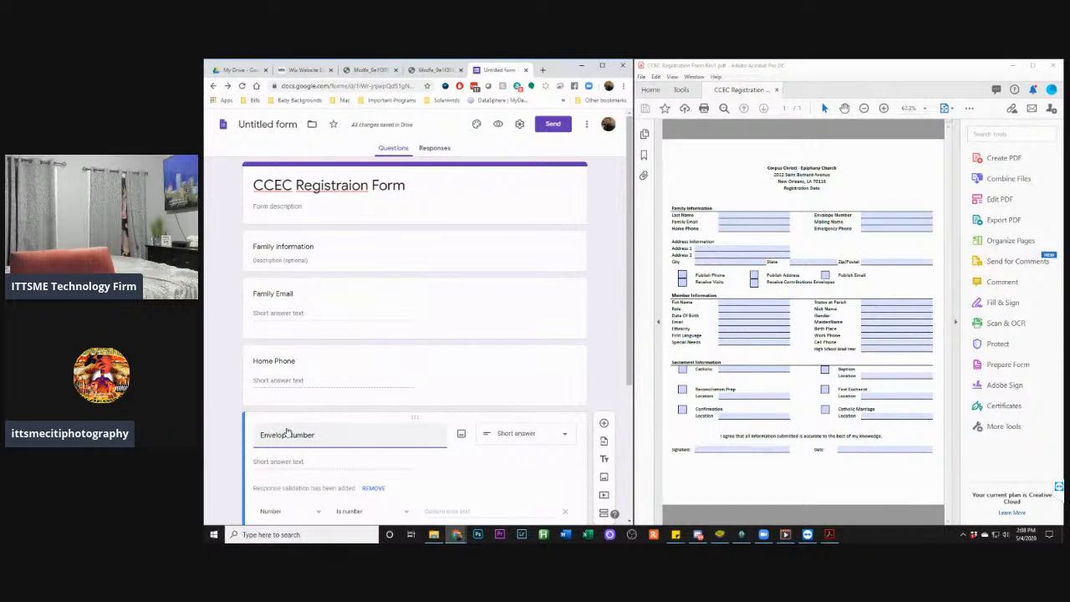
{"action": "key", "text": "BackSpace"}
{"action": "key", "text": "BackSpace"}
{"action": "key", "text": "BackSpace"}
{"action": "key", "text": "BackSpace"}
{"action": "key", "text": "BackSpace"}
{"action": "key", "text": "BackSpace"}
{"action": "type", "text": "mail"}
{"action": "key", "text": "BackSpace"}
{"action": "key", "text": "BackSpace"}
{"action": "key", "text": "BackSpace"}
{"action": "key", "text": "BackSpace"}
{"action": "type", "text": "nvelop"}
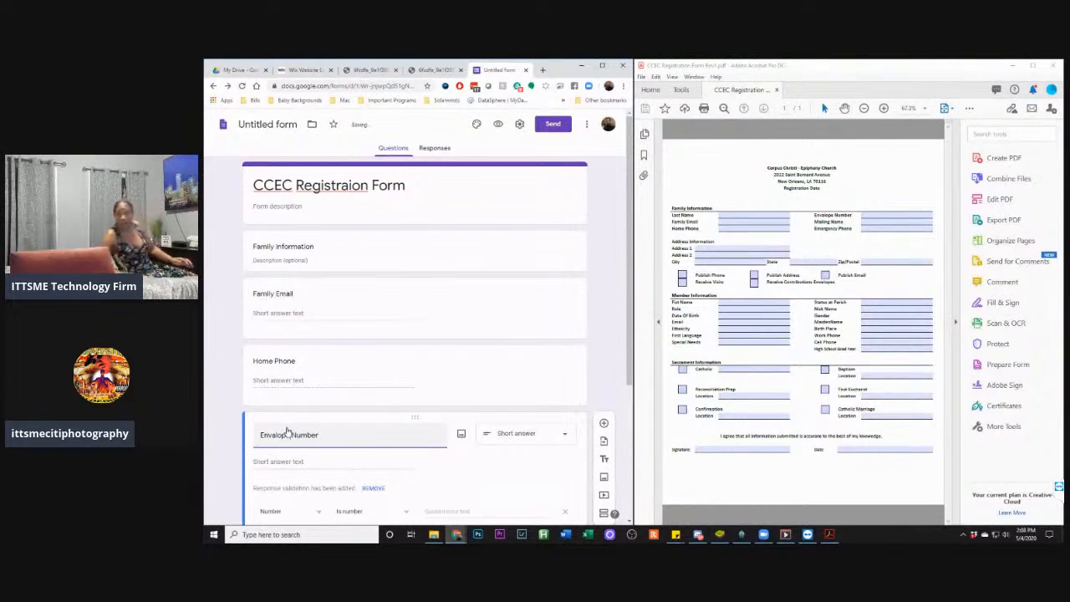
{"action": "type", "text": "e"}
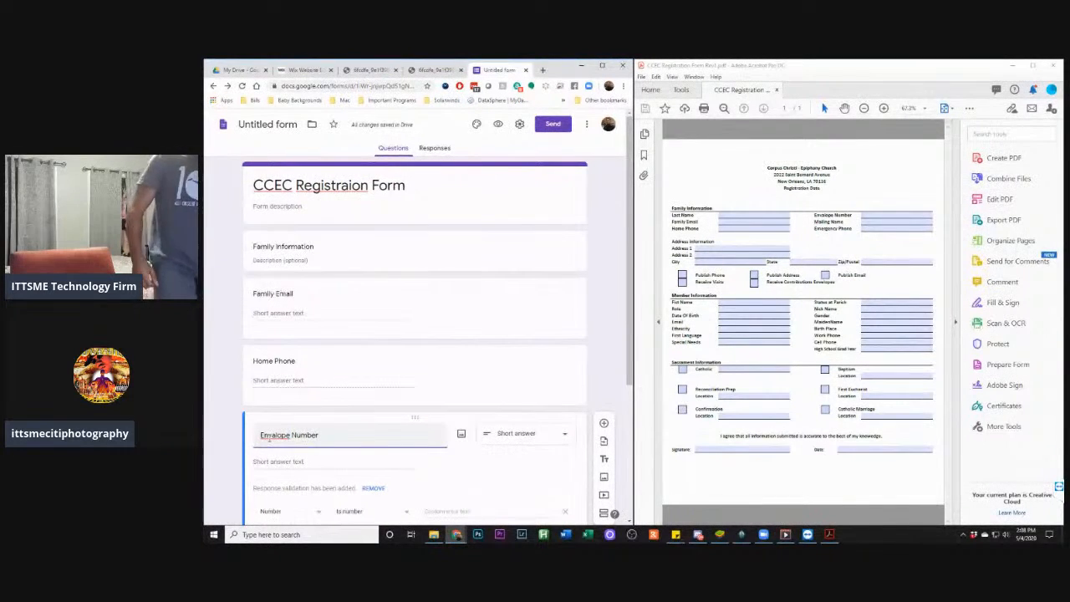
{"action": "right_click", "coordinate": [268, 436]}
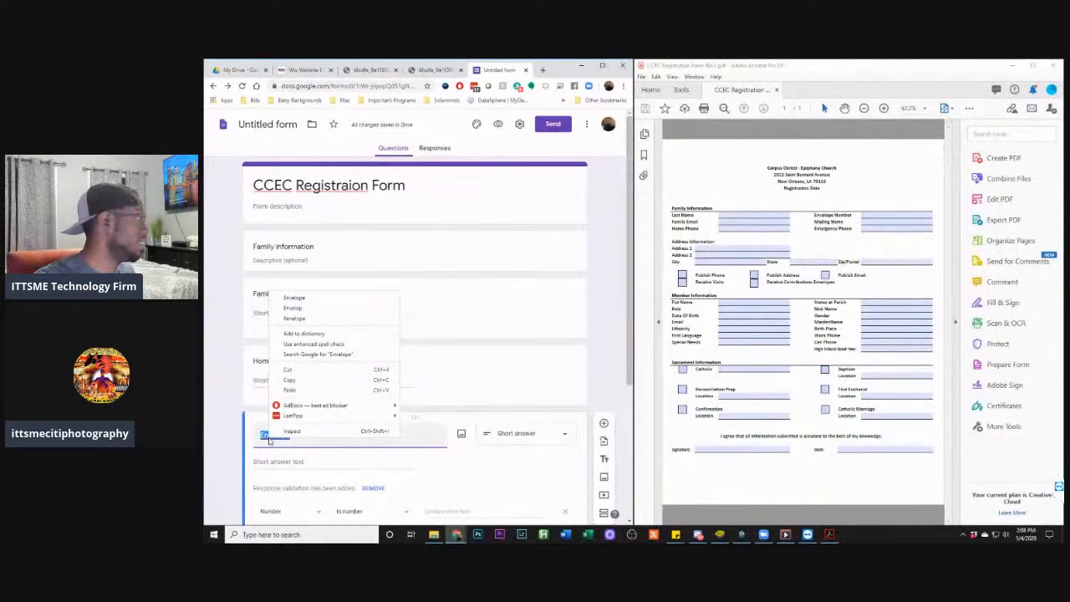
{"action": "left_click", "coordinate": [307, 303]}
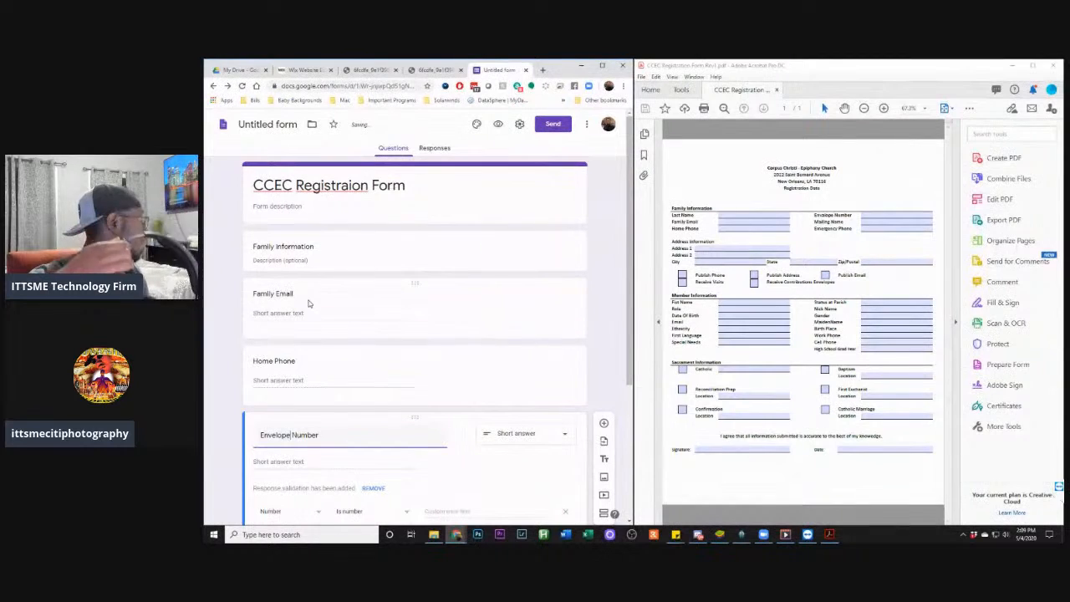
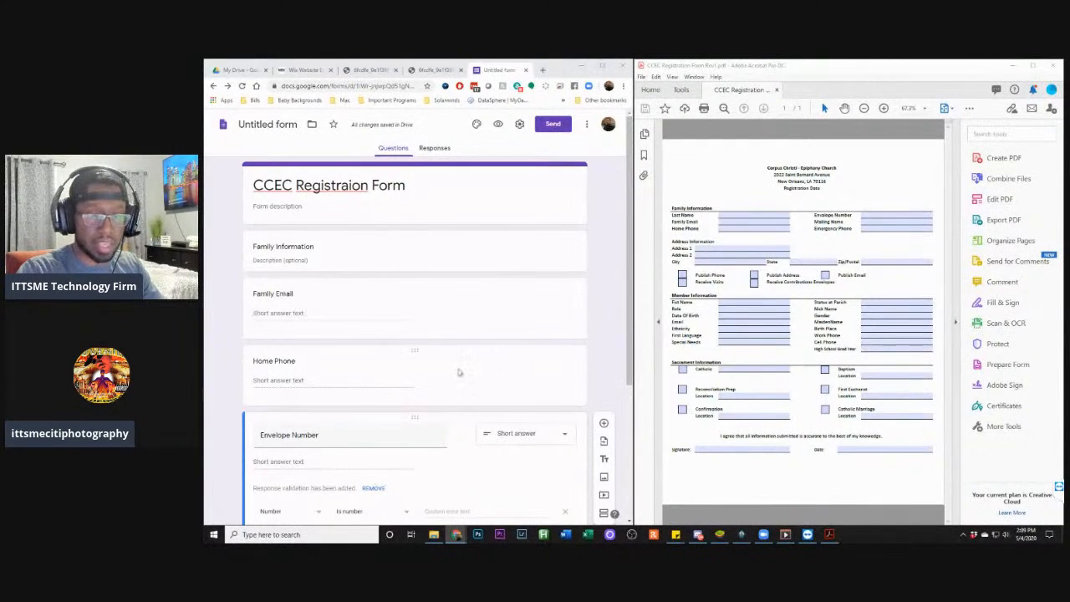
{"action": "scroll", "coordinate": [416, 370], "scroll_direction": "down", "scroll_amount": 1}
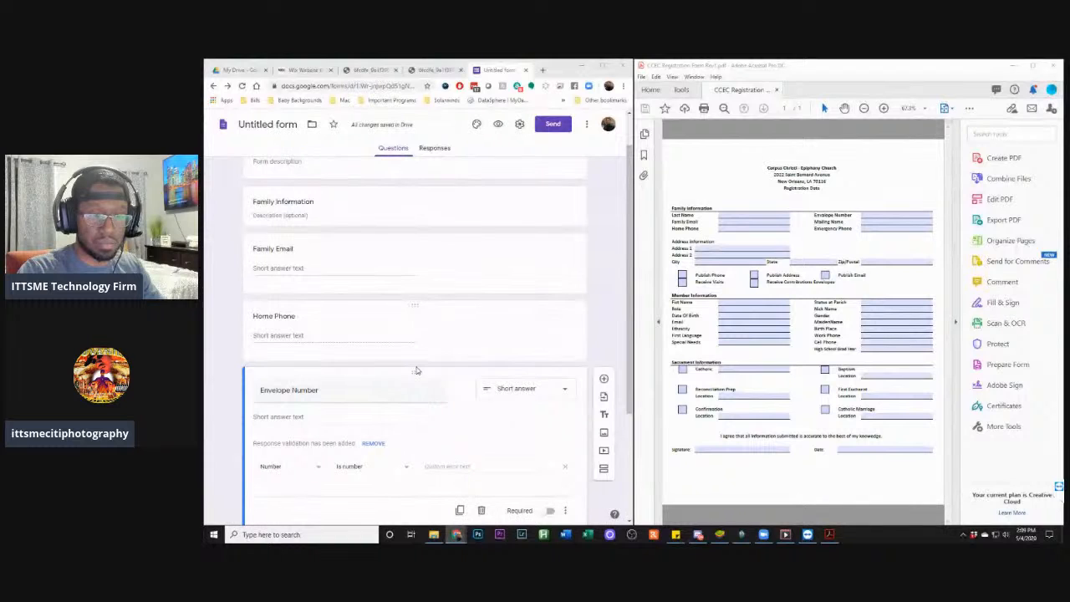
{"action": "left_click", "coordinate": [539, 392]}
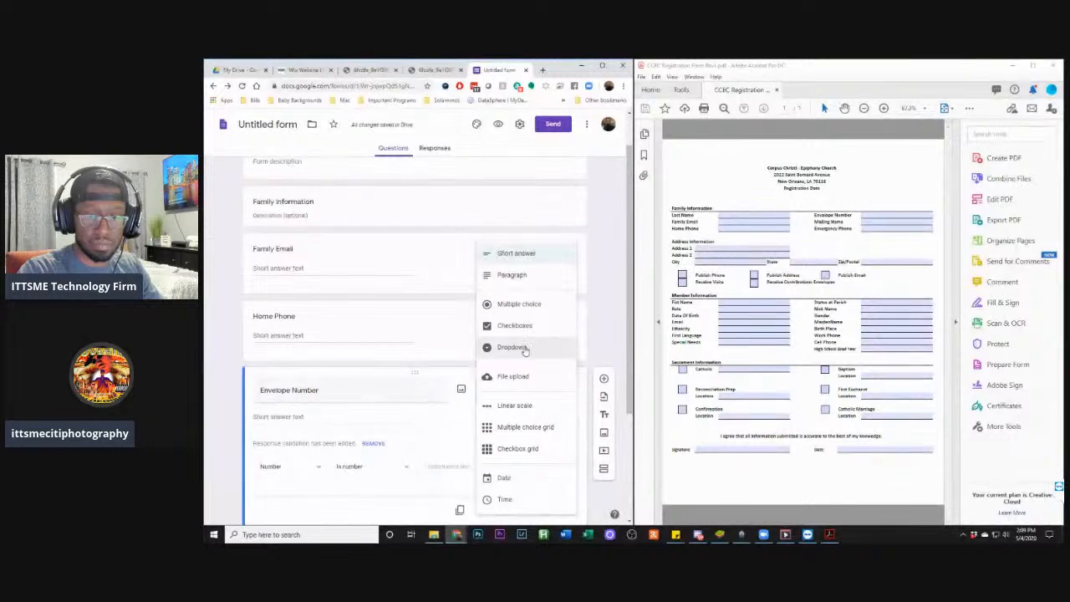
{"action": "scroll", "coordinate": [523, 397], "scroll_direction": "down", "scroll_amount": 1}
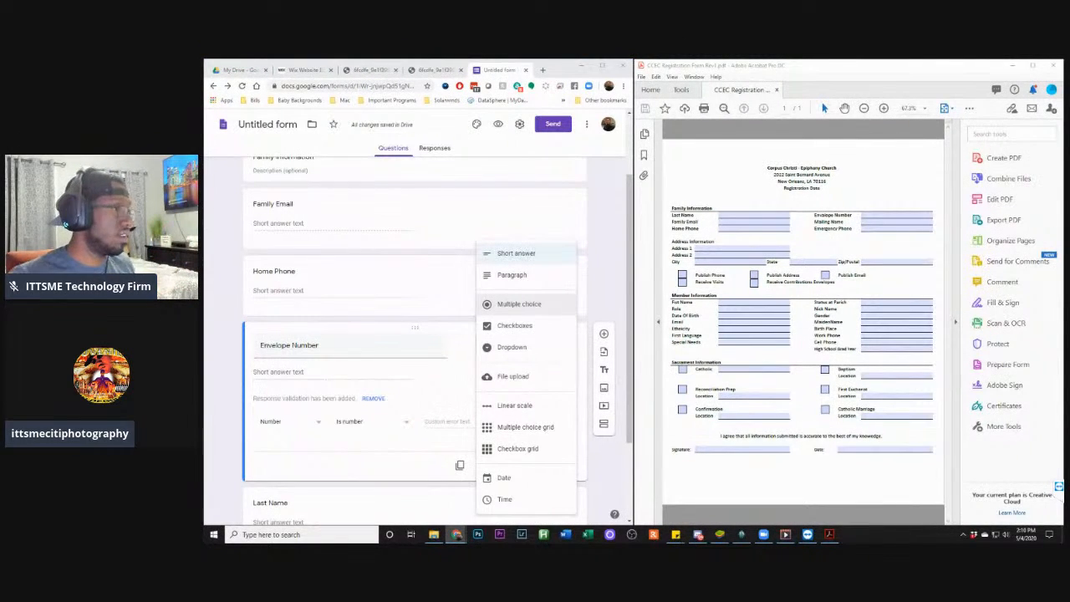
{"action": "left_click", "coordinate": [614, 284]}
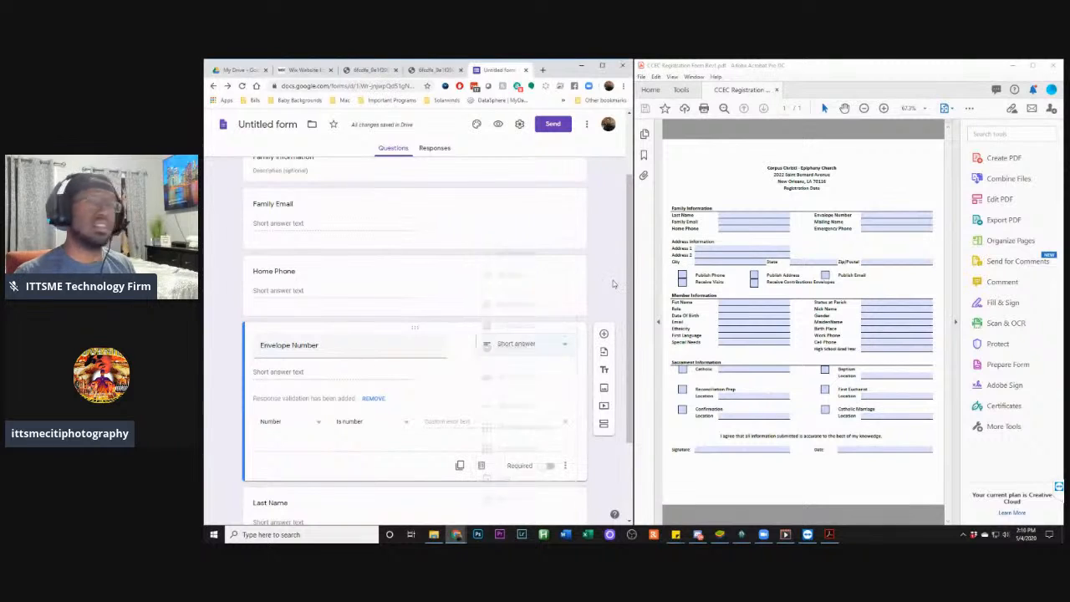
Add a short-answer question titled "Mailing Name" below the Envelope Number question
{"action": "left_click", "coordinate": [603, 332]}
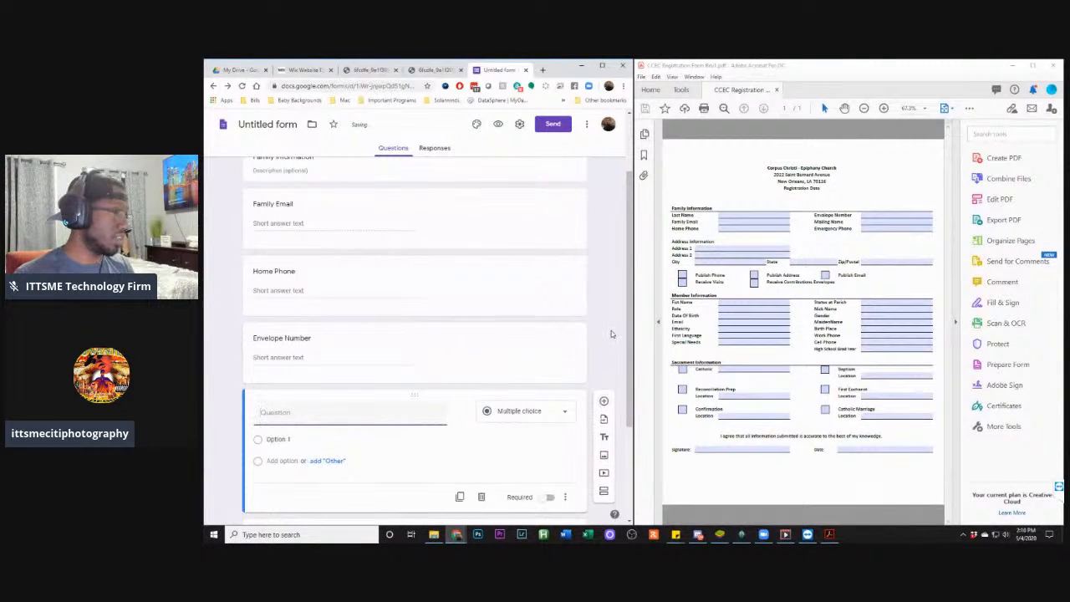
{"action": "type", "text": "Ma"}
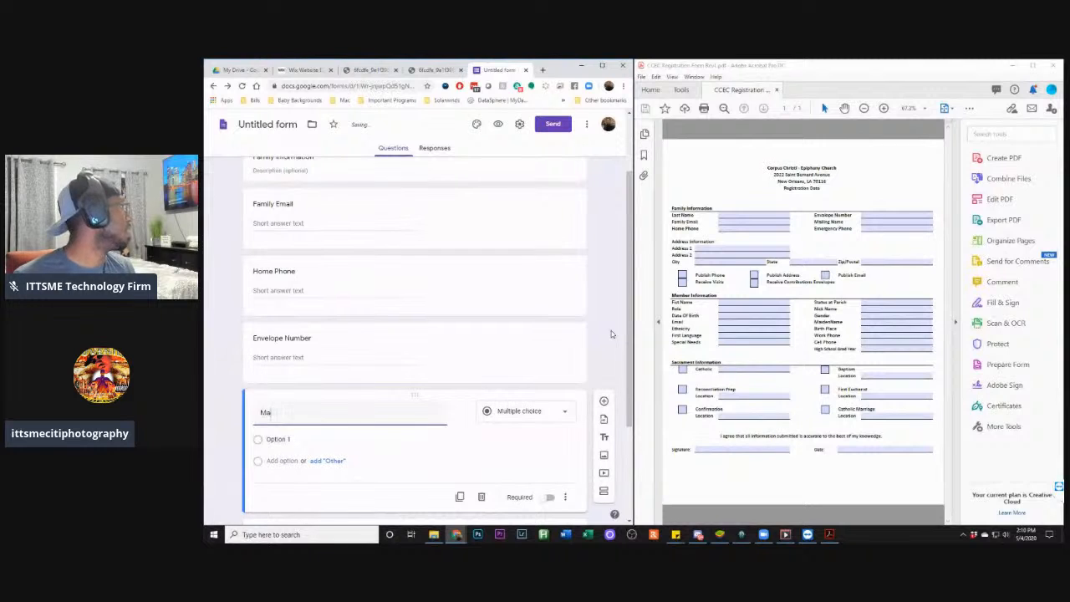
{"action": "type", "text": "iling"}
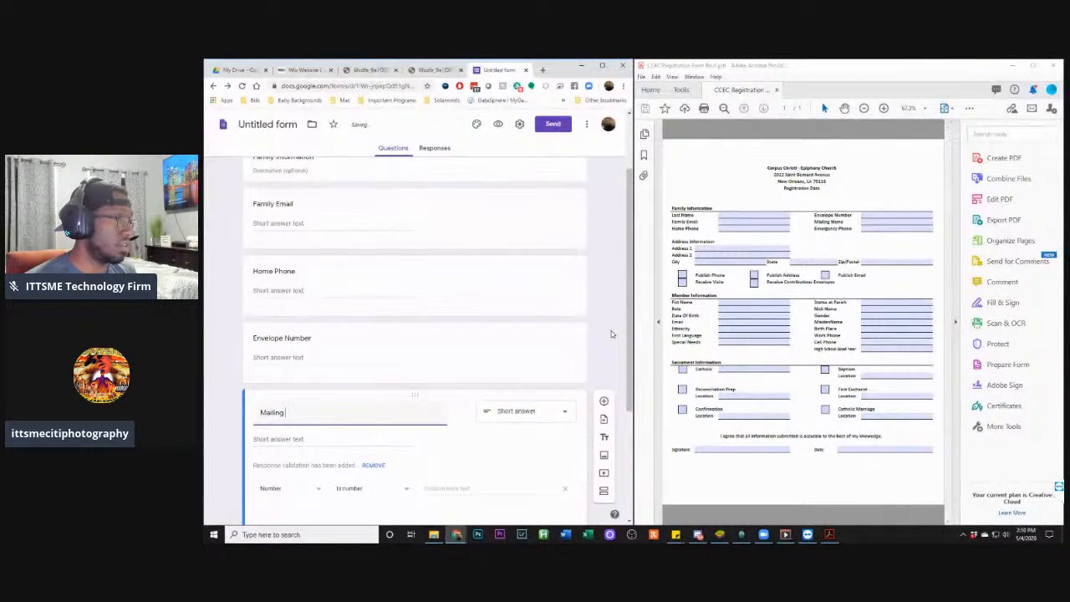
{"action": "type", "text": " Name"}
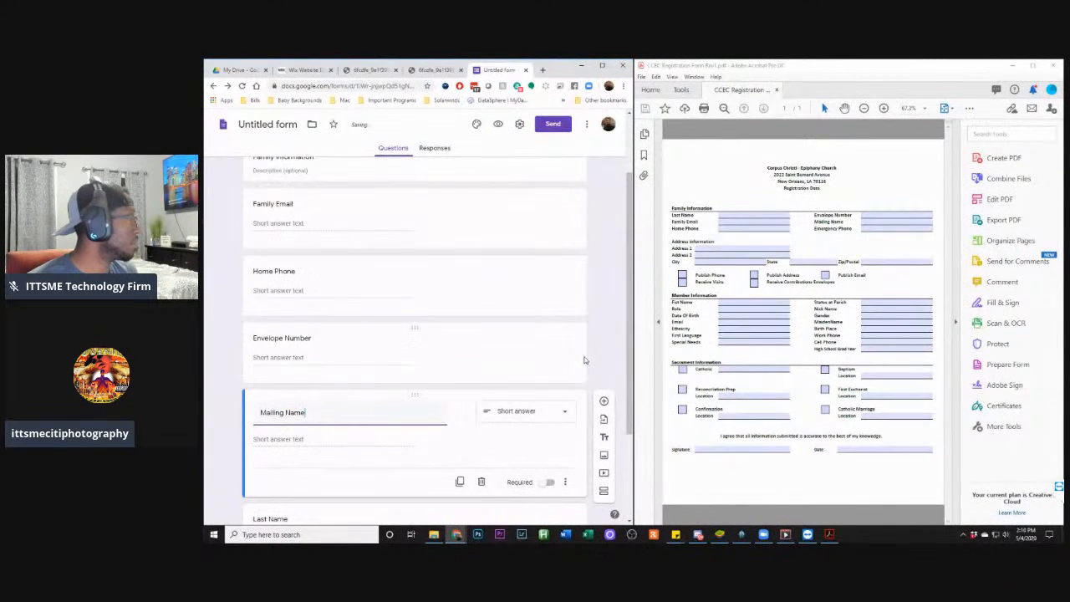
Add a short-answer question titled "Emergency Phone" below the Mailing Name question
{"action": "left_click", "coordinate": [605, 400]}
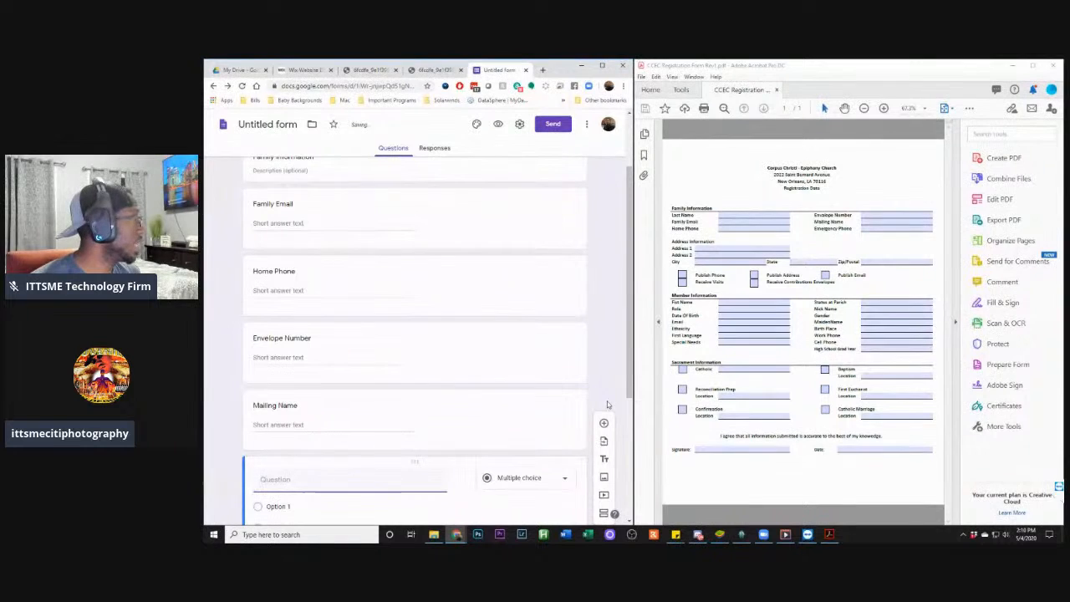
{"action": "type", "text": "E"}
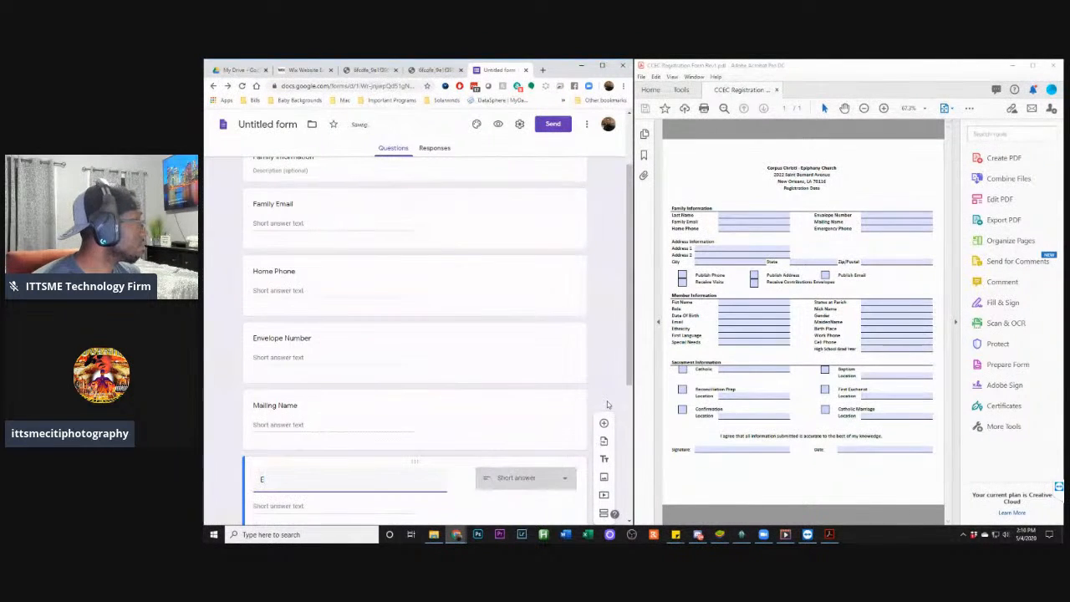
{"action": "type", "text": "mergency"}
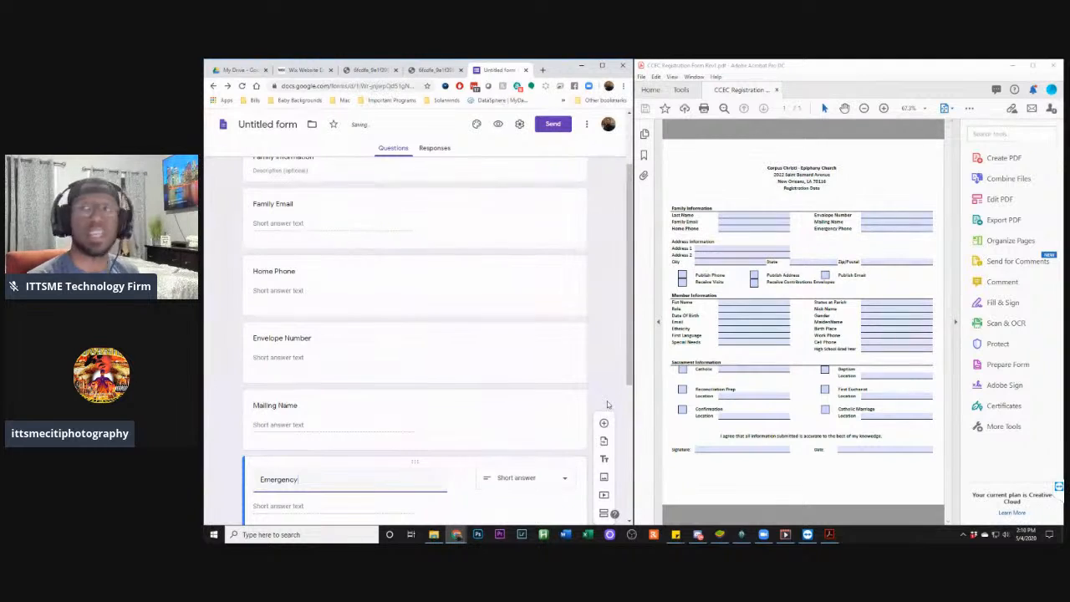
{"action": "type", "text": " Phone"}
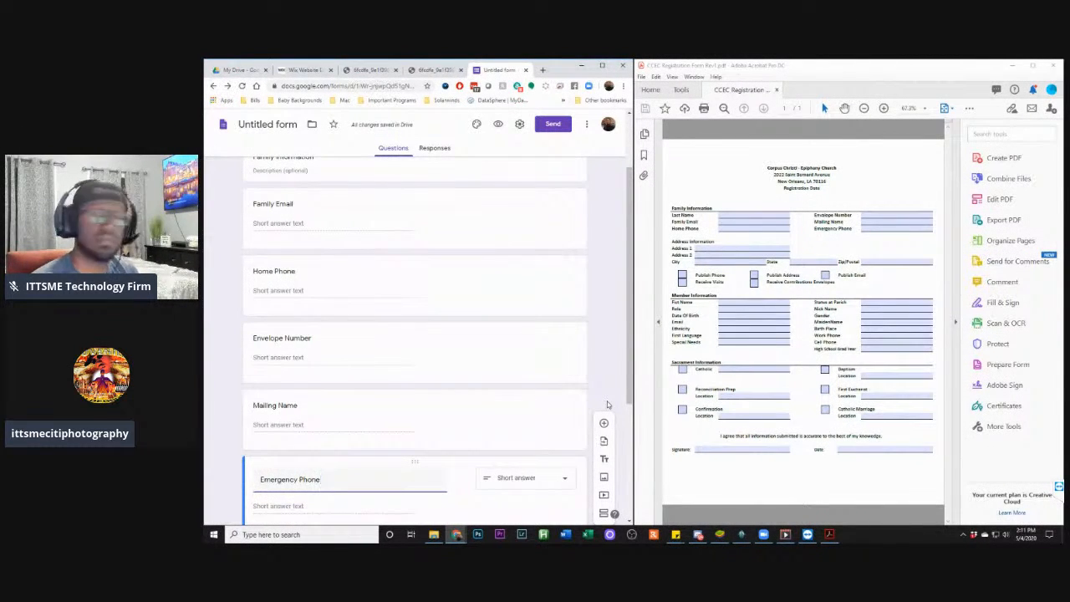
Add a blank multiple-choice question below Emergency Phone and look over the form's questions from start to end
{"action": "scroll", "coordinate": [608, 405], "scroll_direction": "down", "scroll_amount": 2}
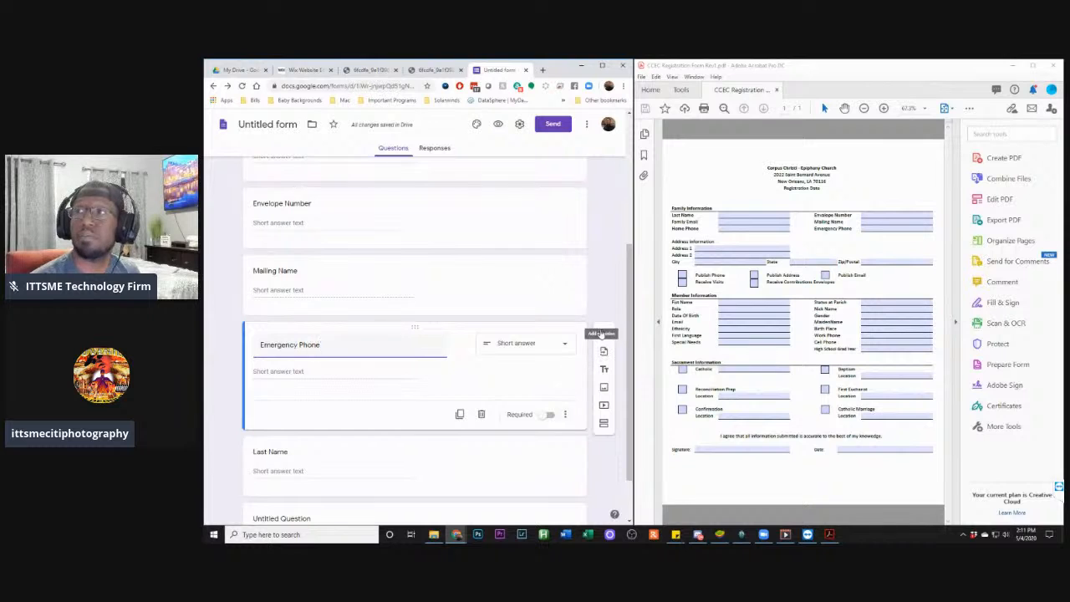
{"action": "left_click", "coordinate": [604, 334]}
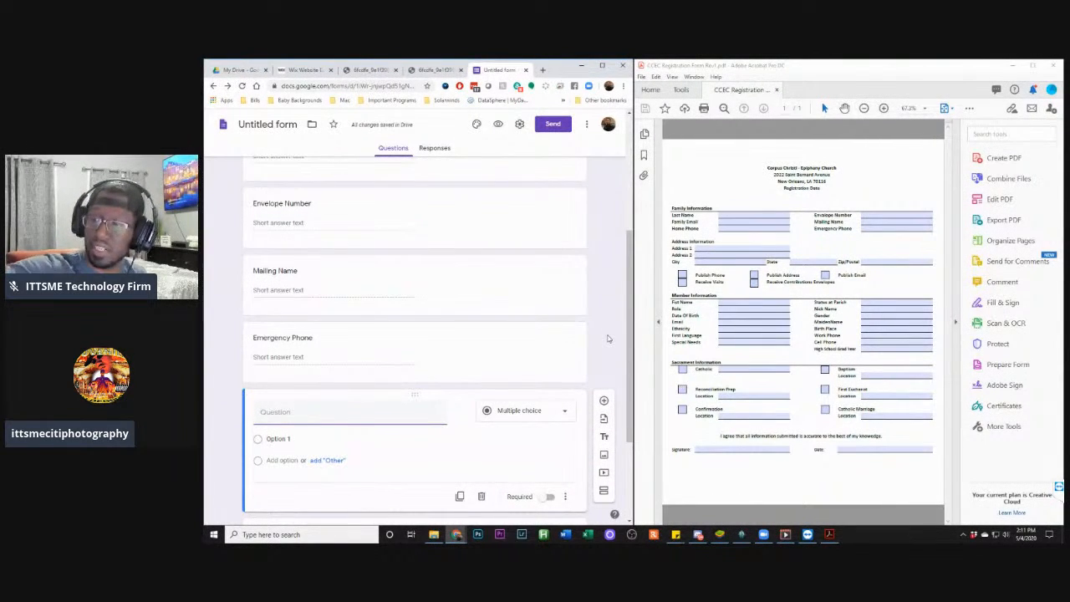
{"action": "scroll", "coordinate": [601, 336], "scroll_direction": "up", "scroll_amount": 5}
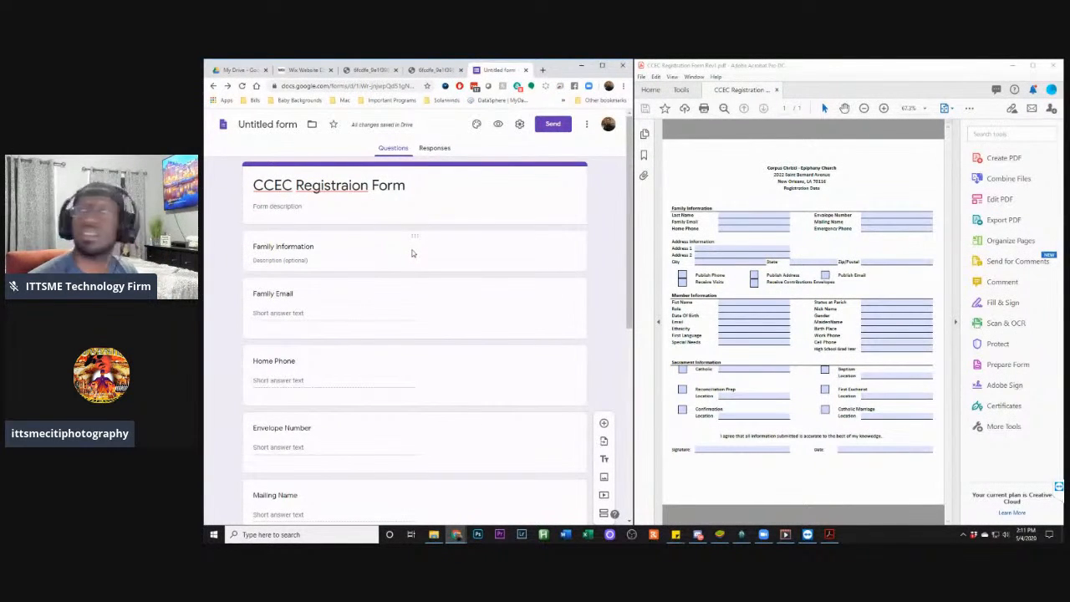
{"action": "scroll", "coordinate": [492, 334], "scroll_direction": "down", "scroll_amount": 8}
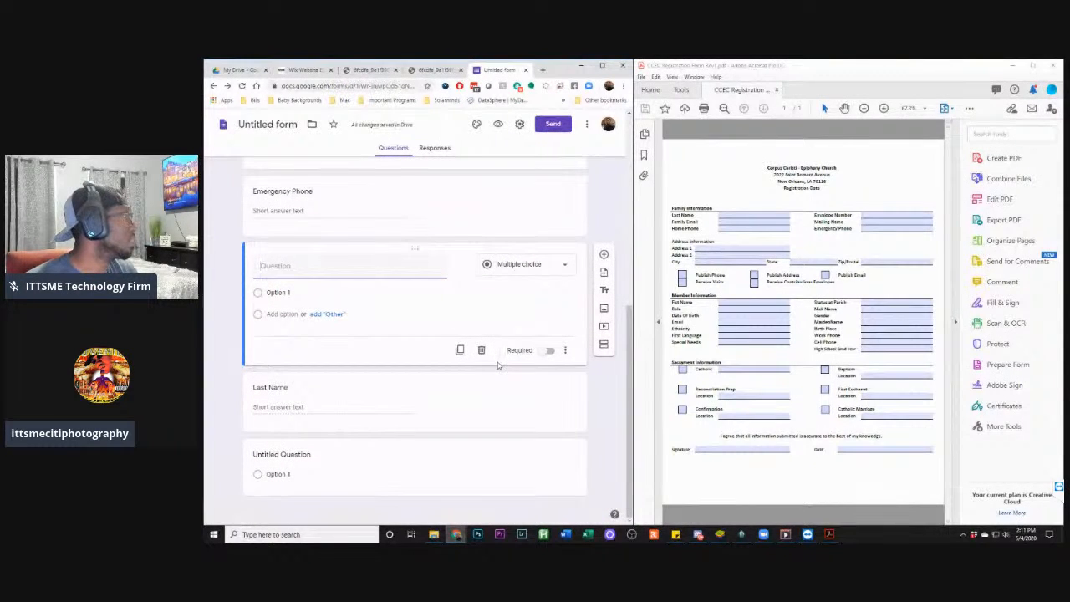
Add a title and description block, move it to the end of the form, and title it "Address Information"
{"action": "left_click", "coordinate": [607, 295]}
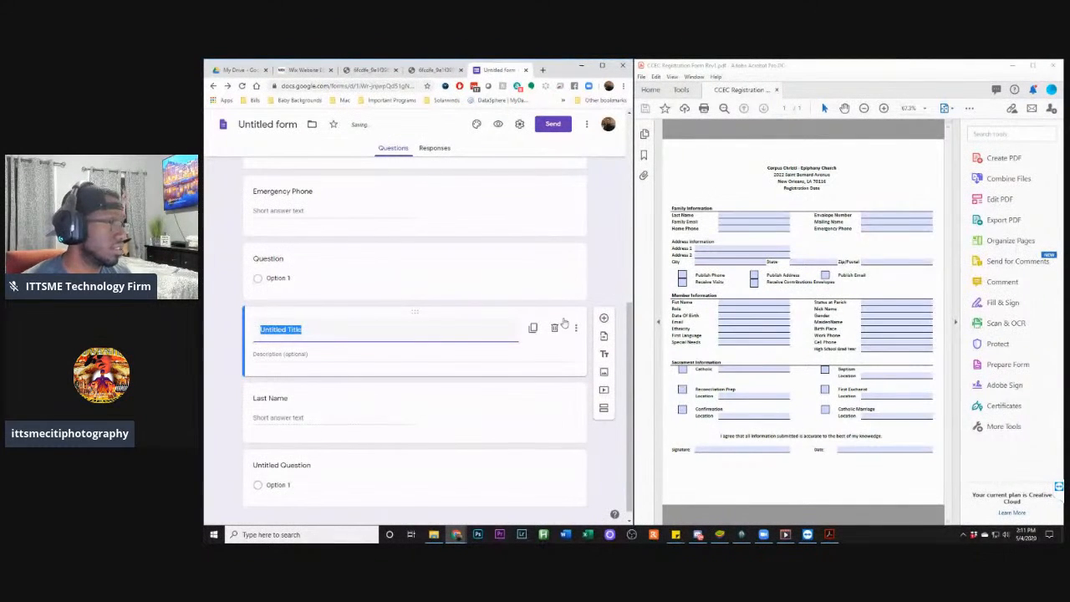
{"action": "left_click_drag", "start_coordinate": [406, 310], "coordinate": [396, 509]}
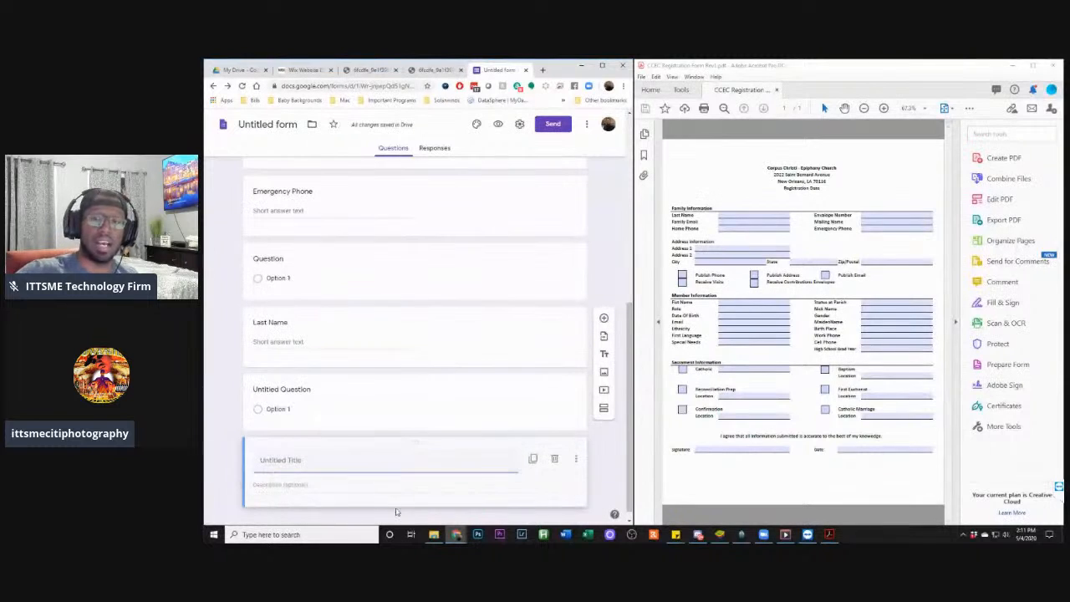
{"action": "left_click", "coordinate": [367, 468]}
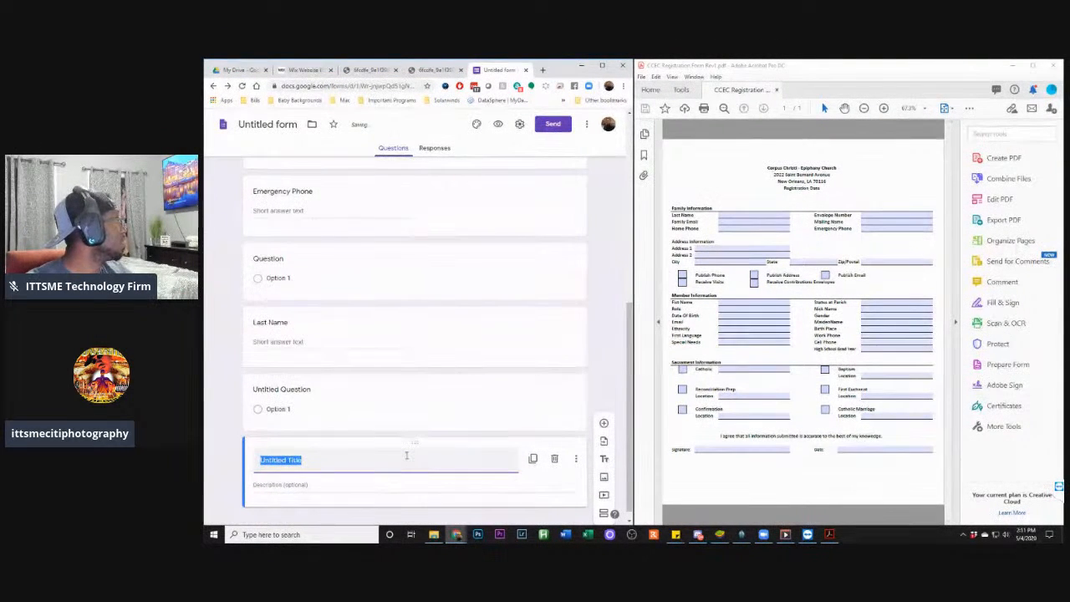
{"action": "type", "text": "acress"}
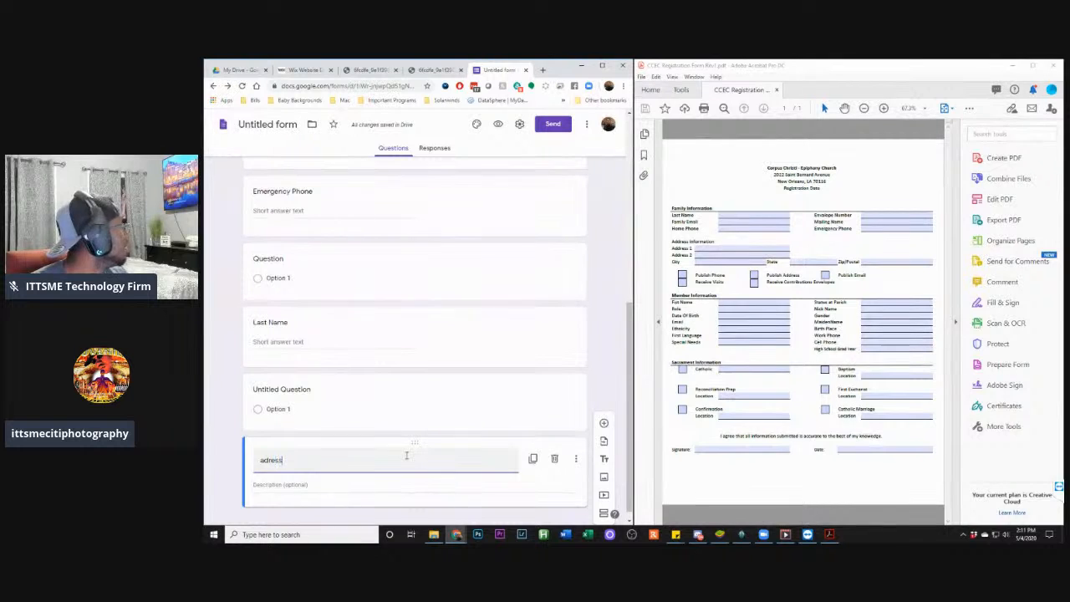
{"action": "key", "text": "BackSpace"}
{"action": "key", "text": "BackSpace"}
{"action": "key", "text": "BackSpace"}
{"action": "key", "text": "BackSpace"}
{"action": "key", "text": "BackSpace"}
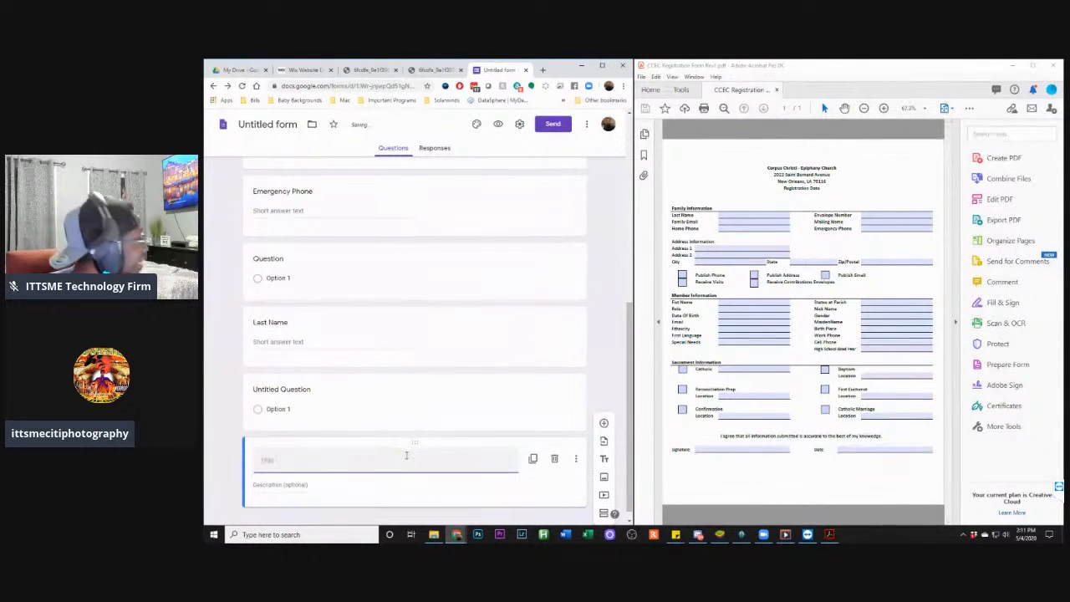
{"action": "type", "text": "Adress"}
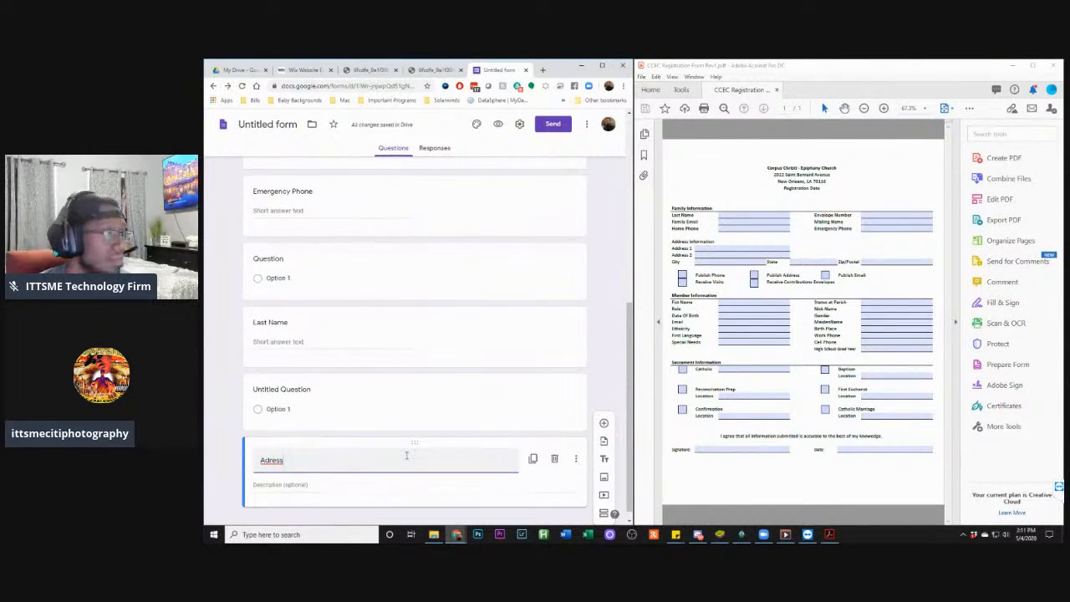
{"action": "key", "text": "BackSpace"}
{"action": "key", "text": "BackSpace"}
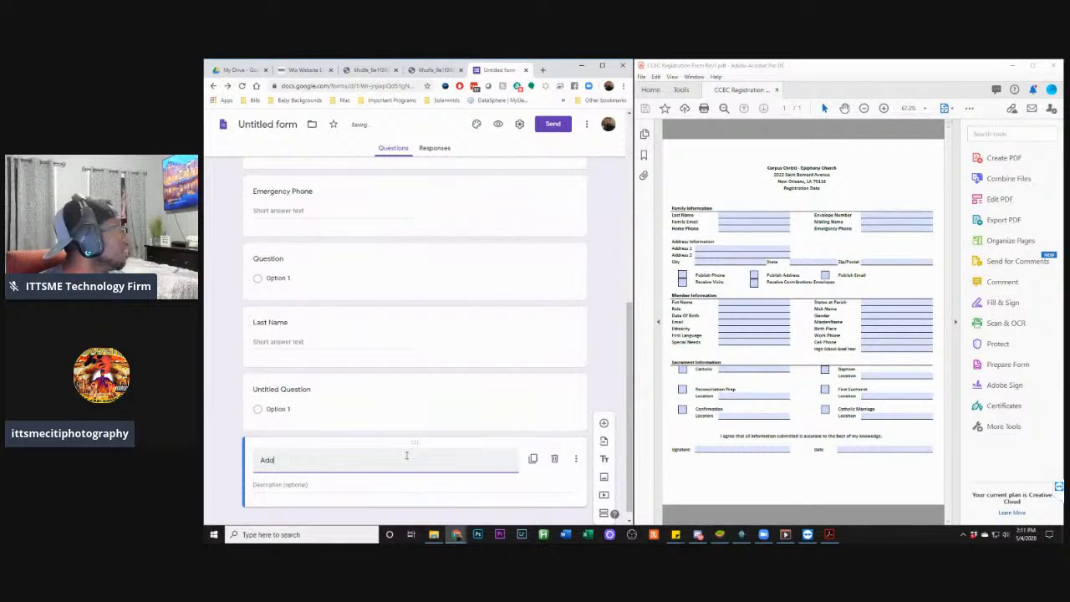
{"action": "type", "text": "ress"}
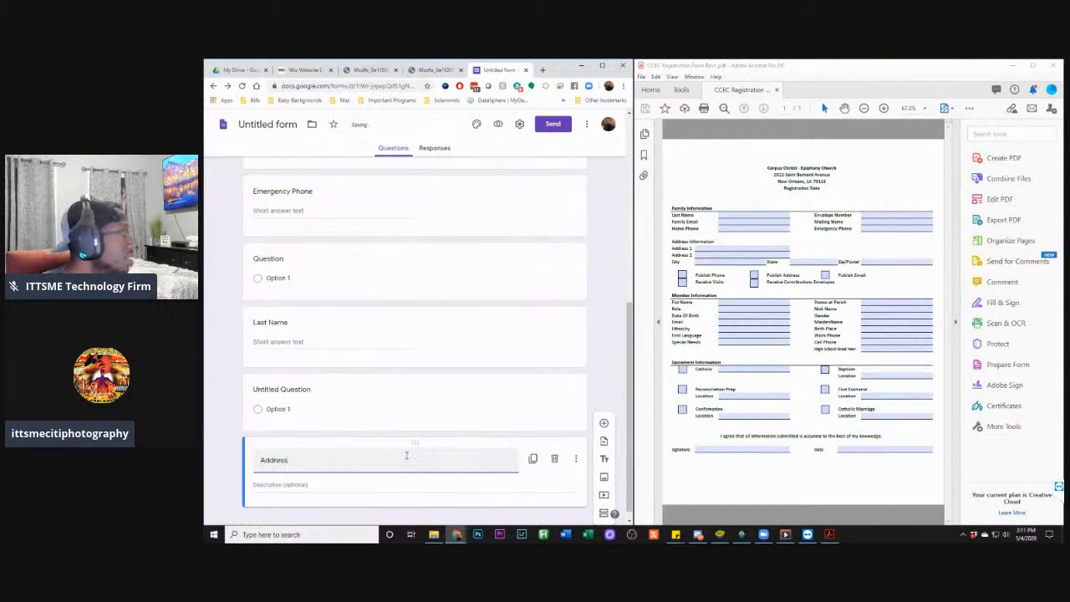
{"action": "type", "text": " (nformation"}
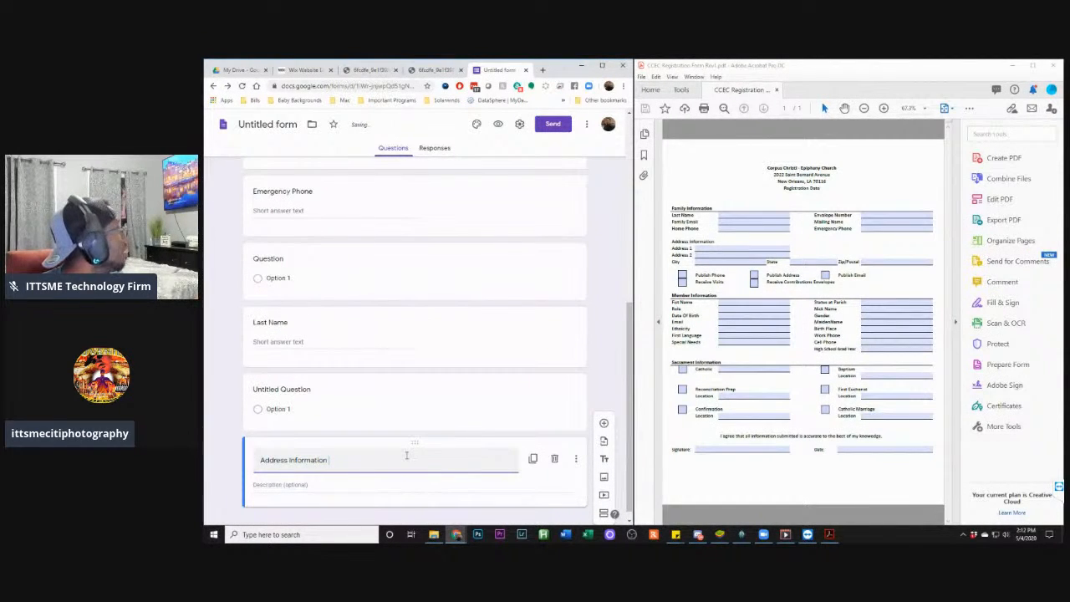
Add a new question directly below the Address Information block
{"action": "scroll", "coordinate": [426, 434], "scroll_direction": "up", "scroll_amount": 1}
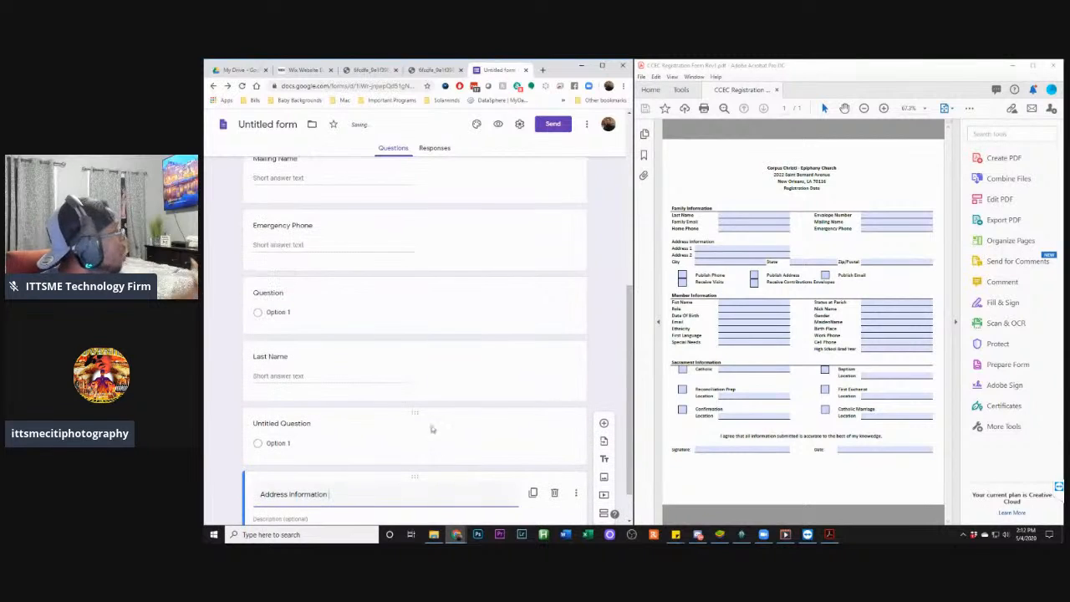
{"action": "left_click", "coordinate": [604, 426]}
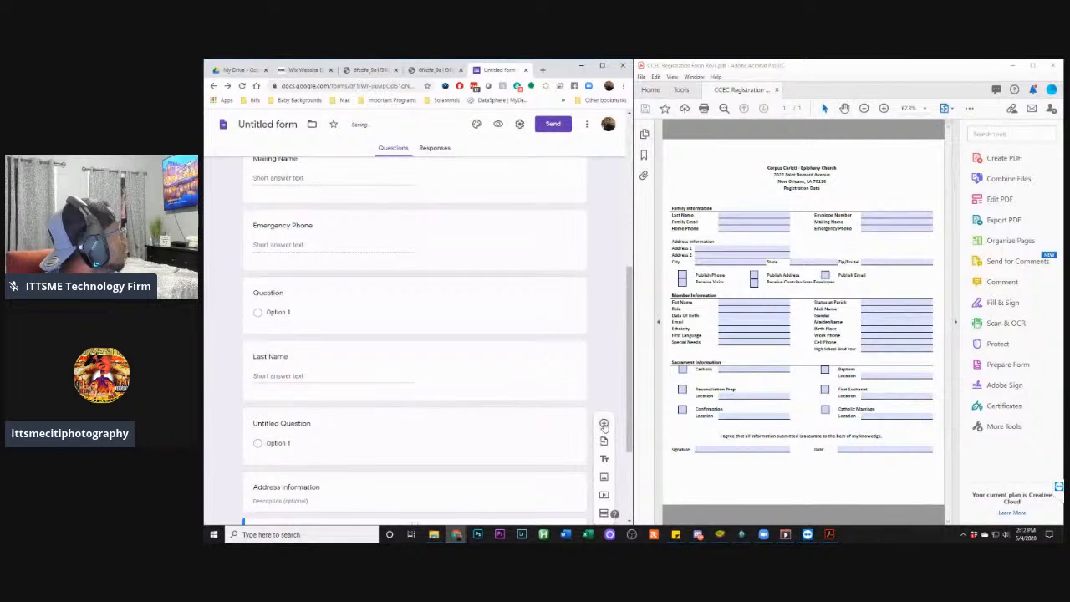
Title the new empty question under the Address Information heading "Address 1"
{"action": "left_click_drag", "start_coordinate": [635, 346], "coordinate": [632, 422]}
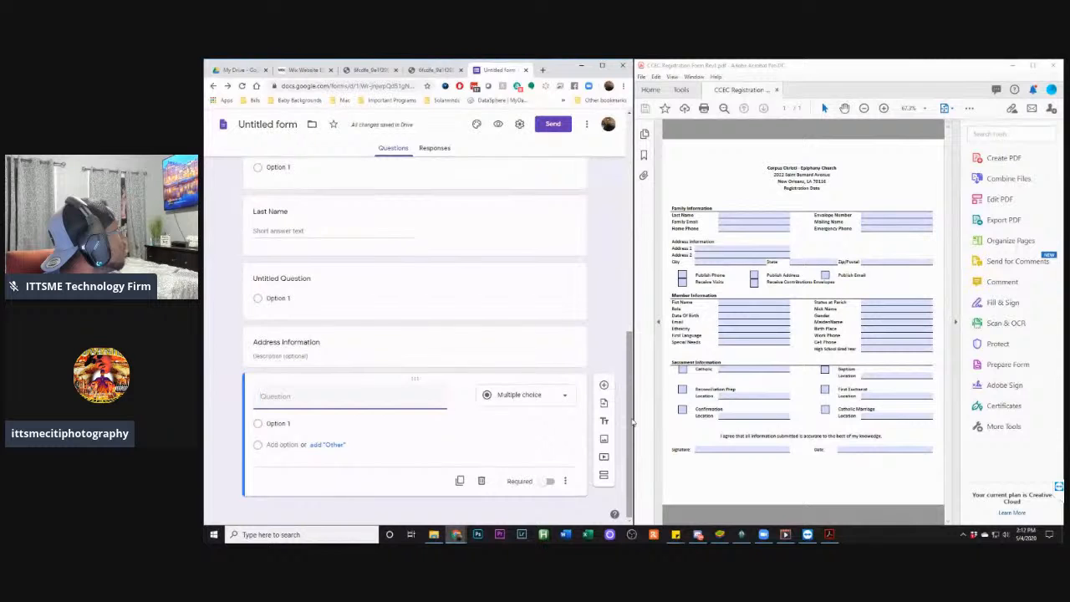
{"action": "type", "text": "A"}
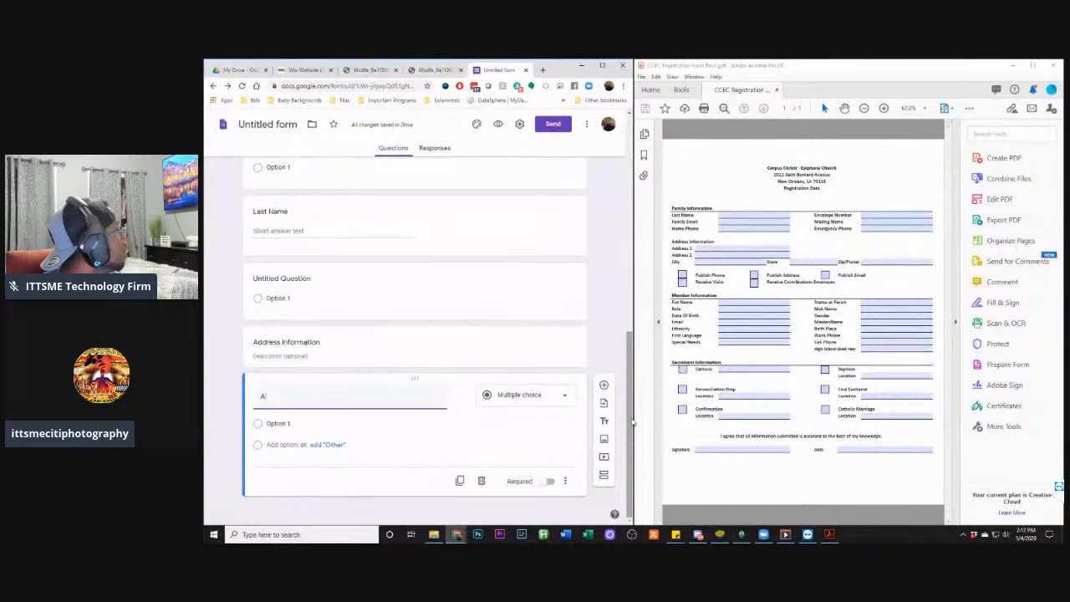
{"action": "type", "text": "ddress 1"}
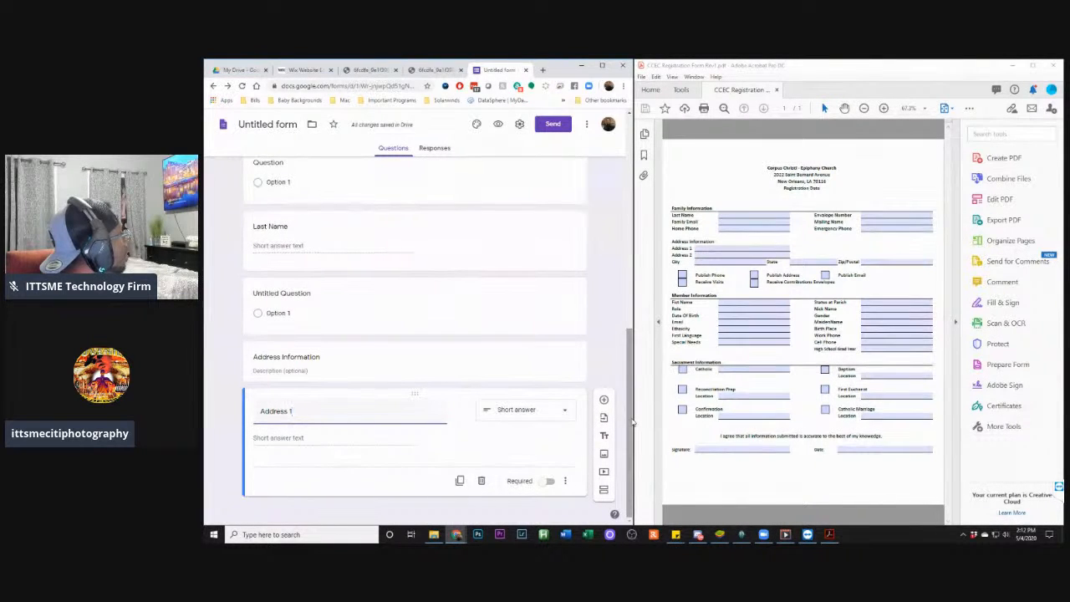
Add a question titled "Address 2" below the Address 1 question
{"action": "left_click", "coordinate": [605, 400]}
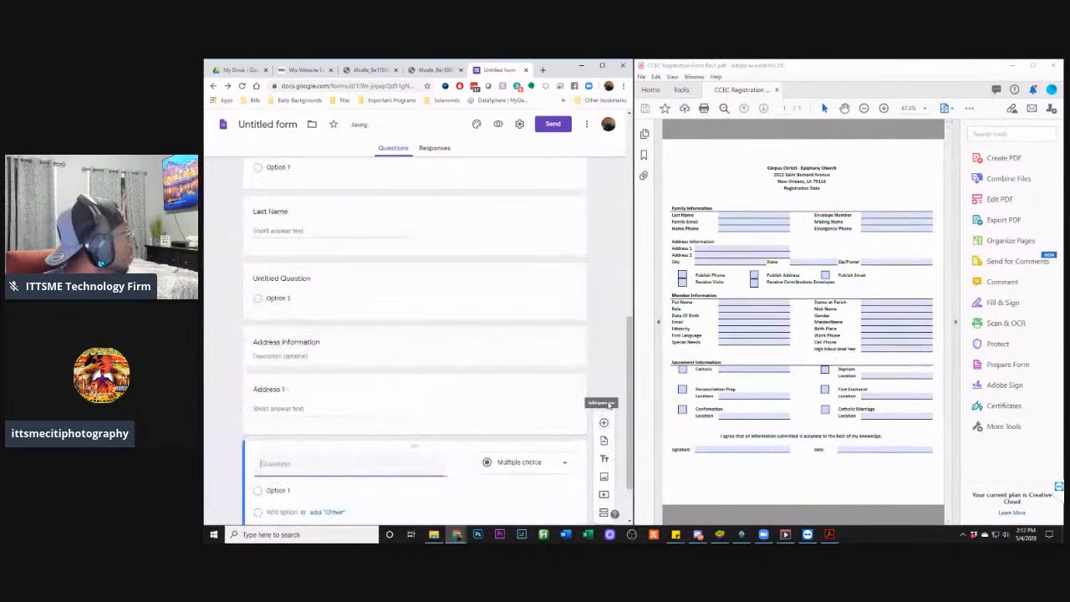
{"action": "type", "text": "Add"}
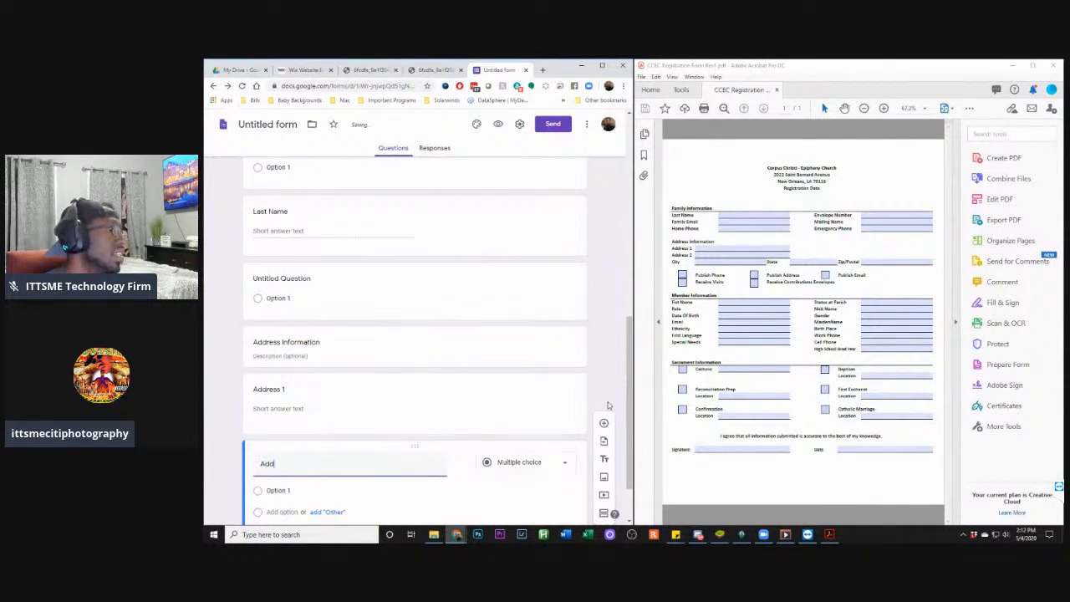
{"action": "type", "text": "ress"}
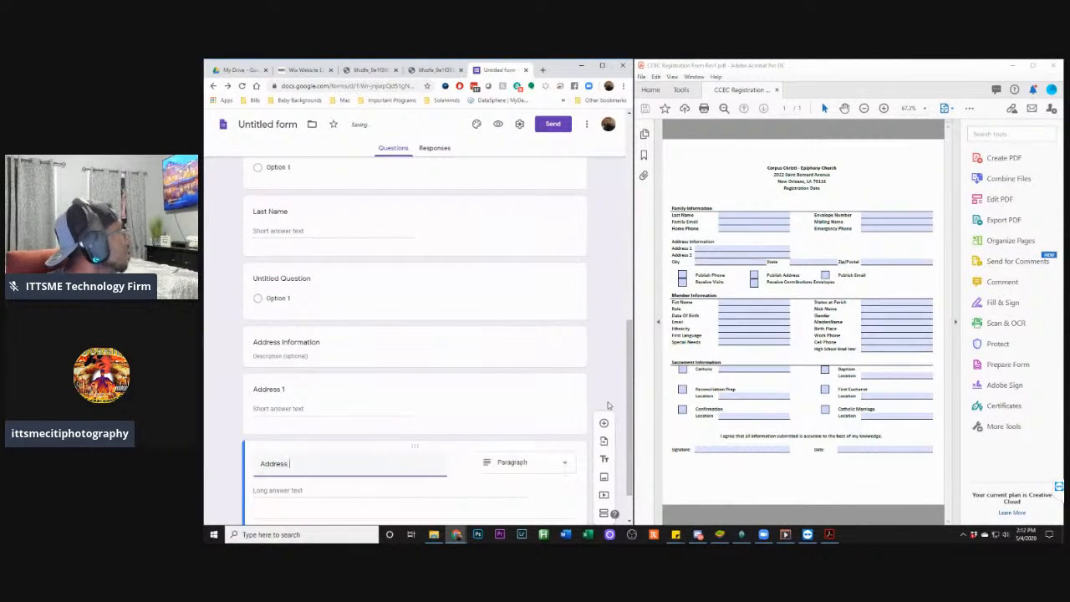
{"action": "type", "text": " 2"}
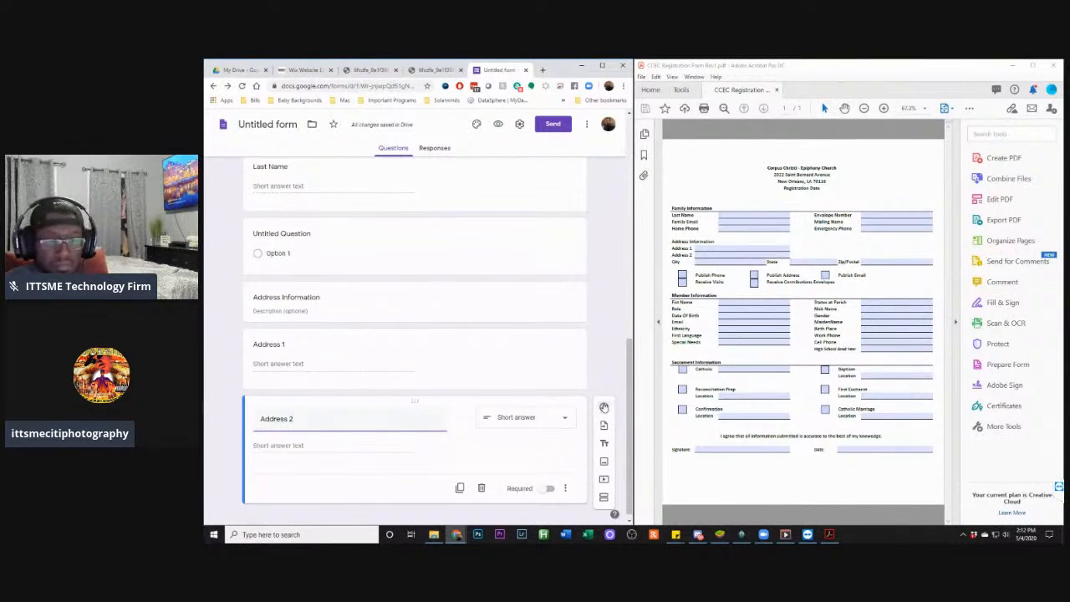
Add two more address questions titled "City" and "State" below Address 2
{"action": "left_click", "coordinate": [603, 407]}
{"action": "type", "text": "City"}
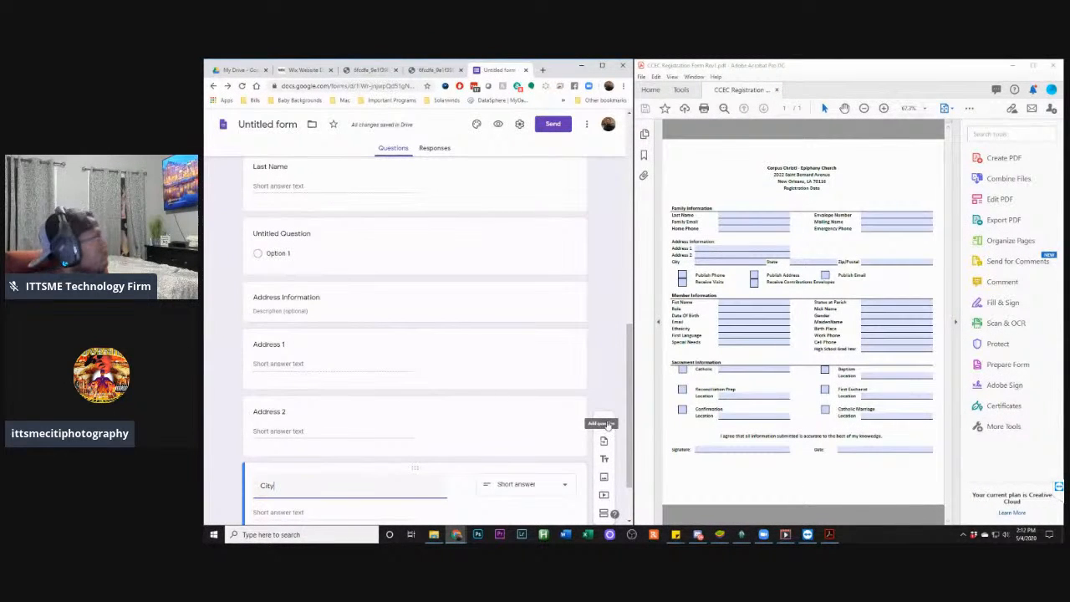
{"action": "left_click", "coordinate": [605, 426]}
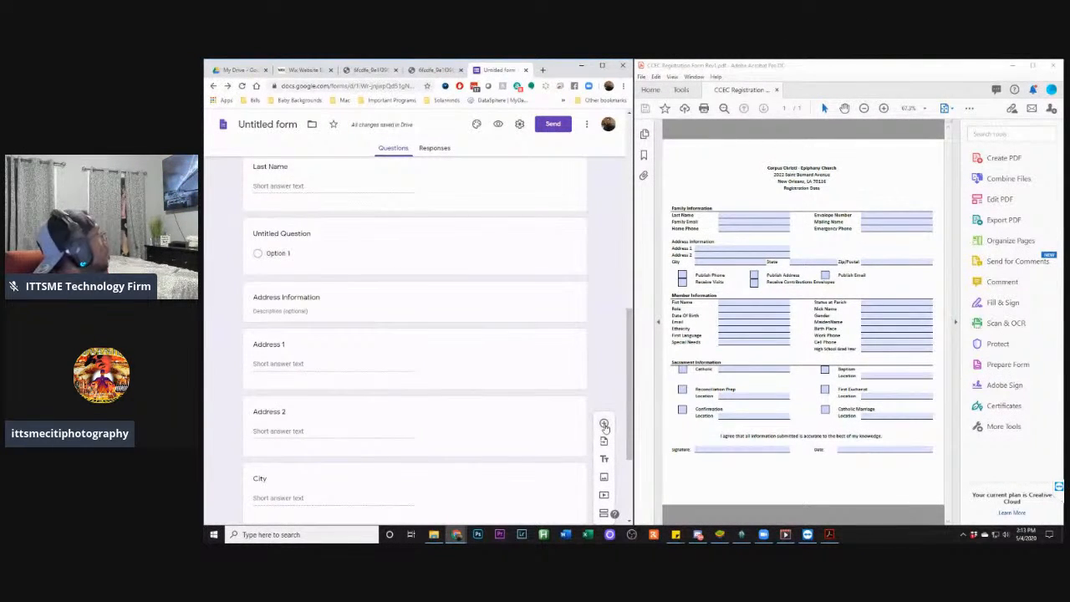
{"action": "left_click", "coordinate": [604, 425]}
{"action": "type", "text": "State"}
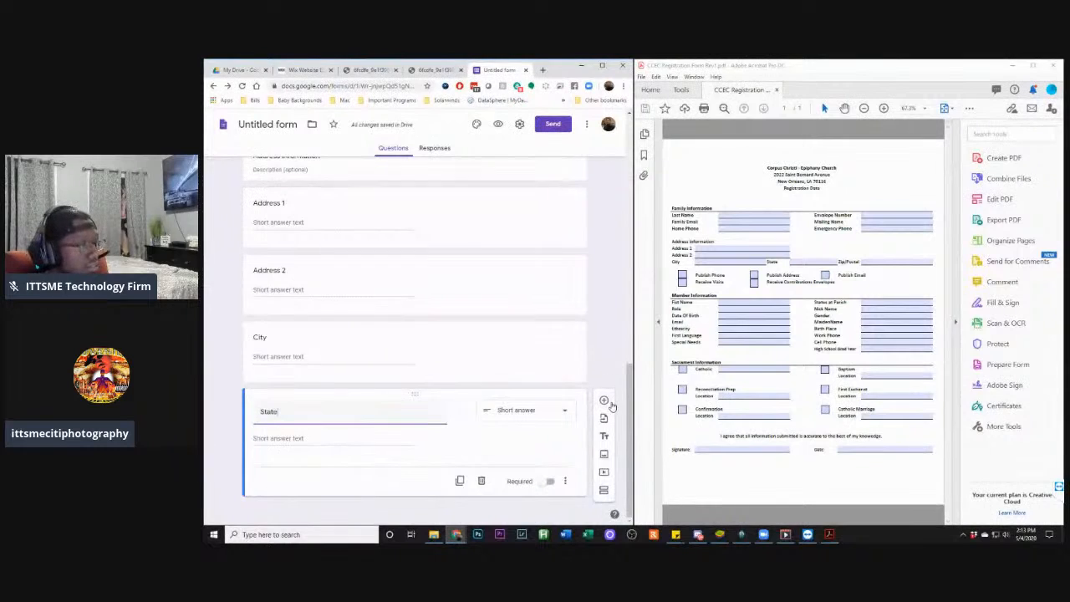
Add a question titled "zip/postal" below the State question
{"action": "left_click", "coordinate": [604, 403]}
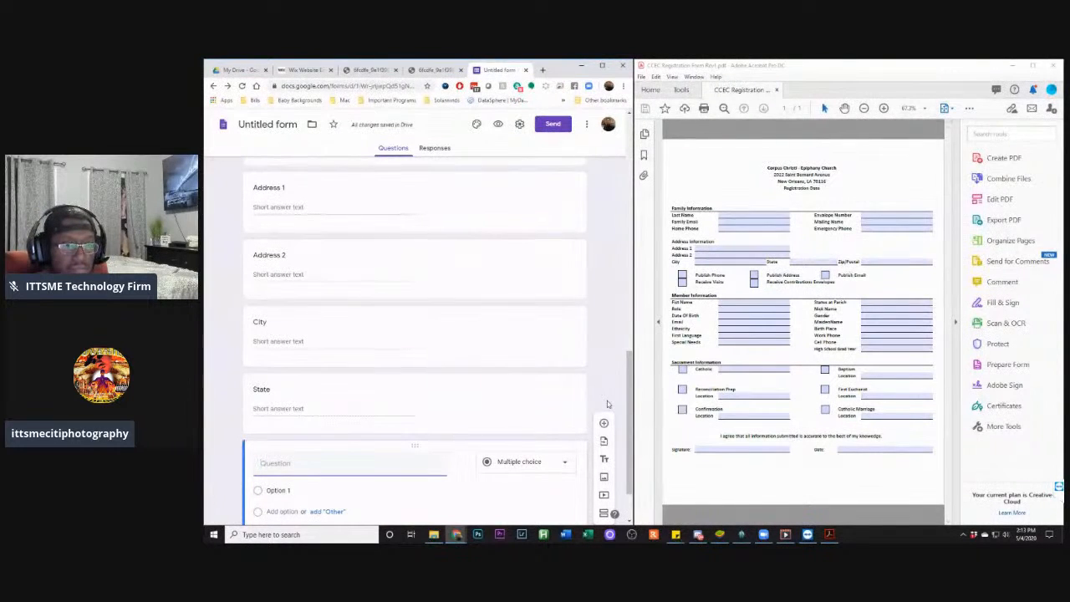
{"action": "type", "text": "zip"}
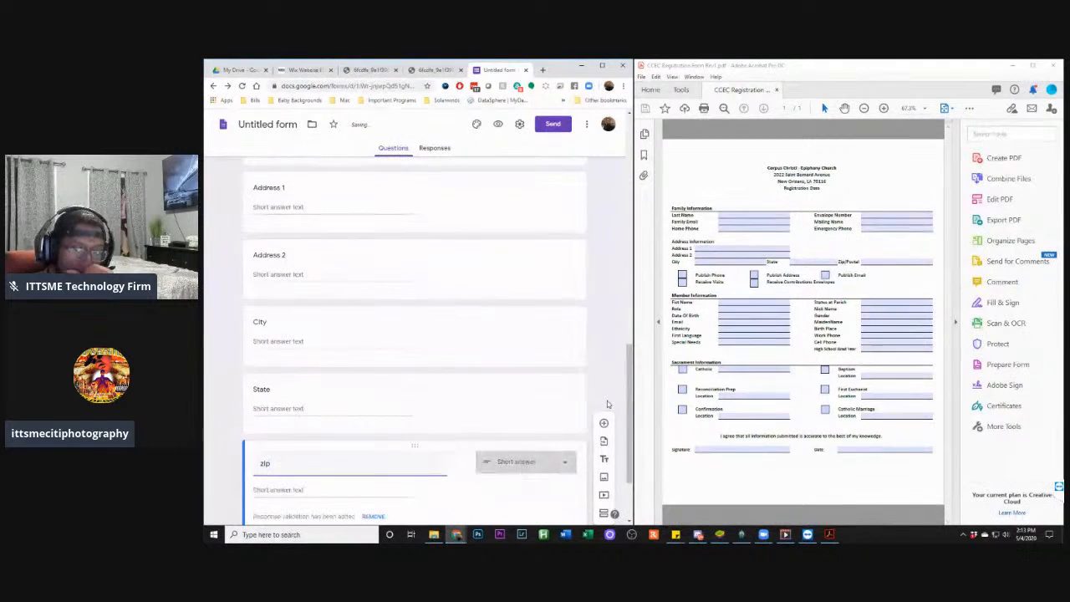
{"action": "type", "text": "/"}
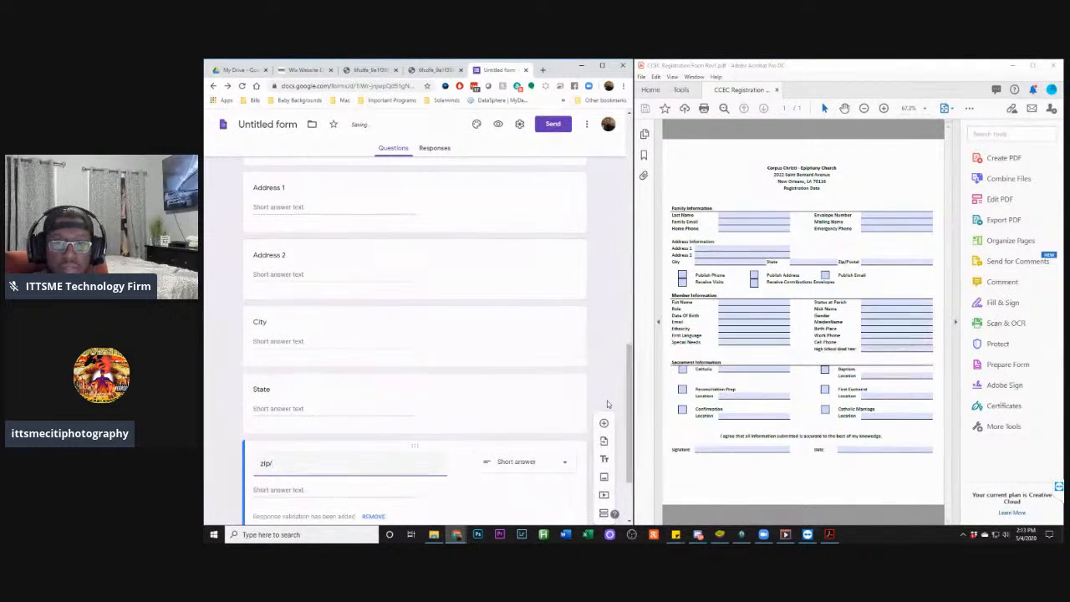
{"action": "type", "text": "postal"}
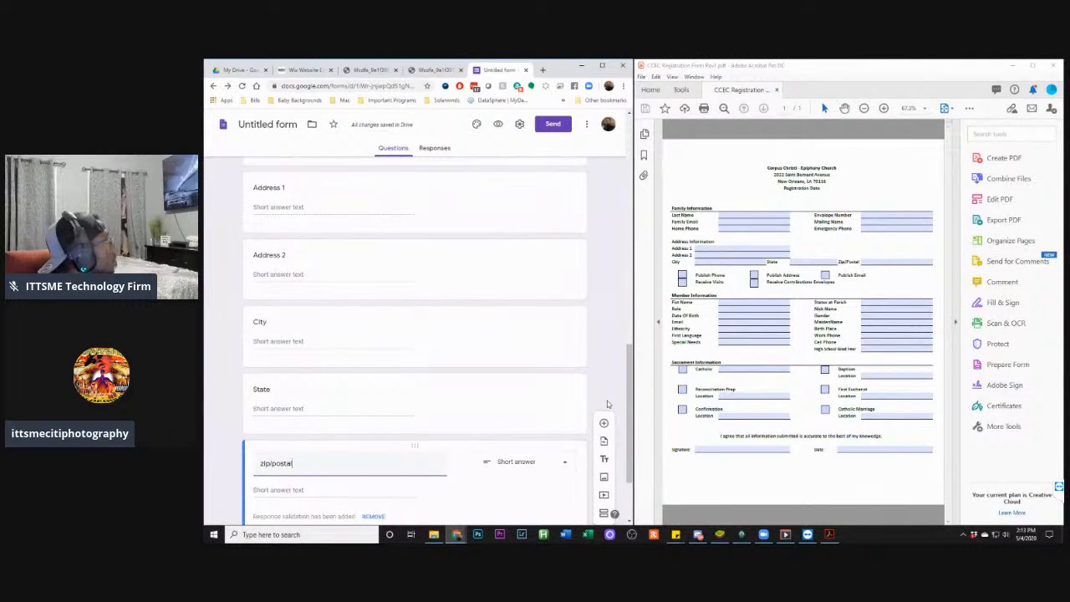
Add a title block reading "Member Information" below zip/postal, correcting the misspelled word with the spelling suggestion
{"action": "scroll", "coordinate": [607, 400], "scroll_direction": "down", "scroll_amount": 2}
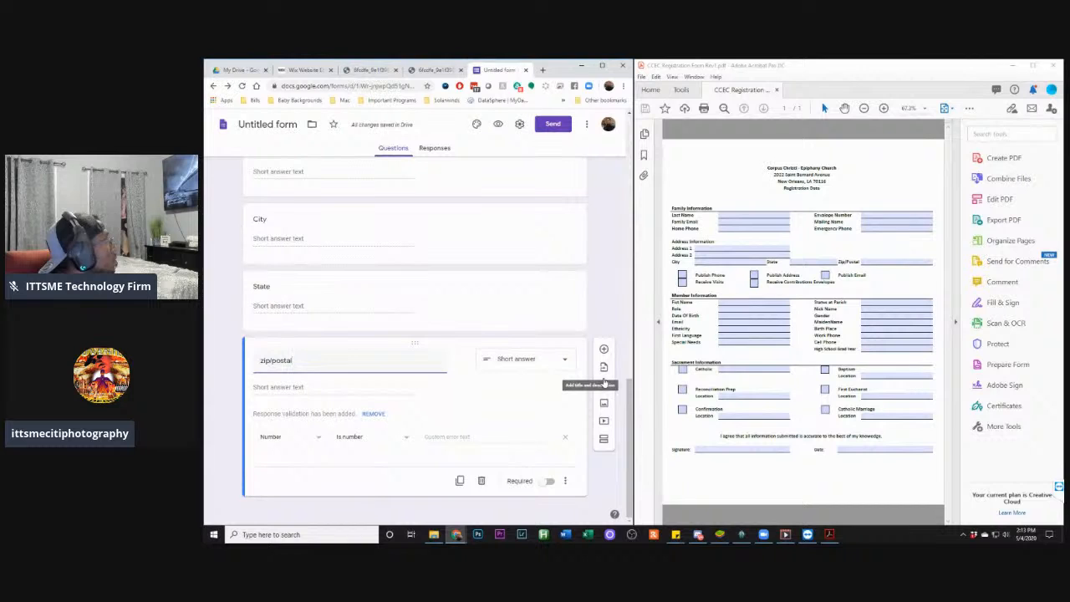
{"action": "left_click", "coordinate": [604, 383]}
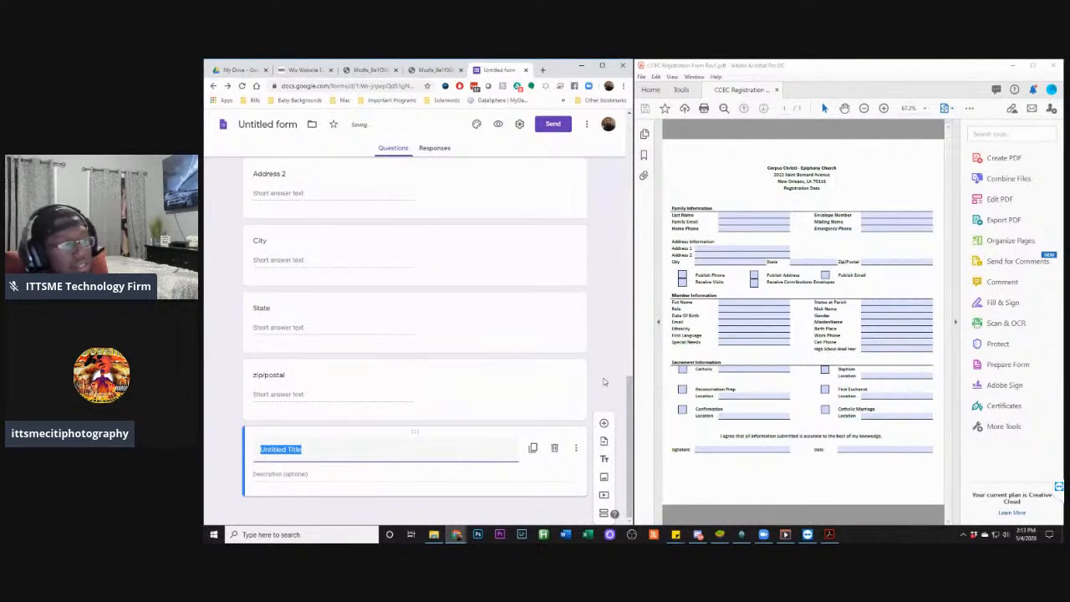
{"action": "type", "text": "Mem"}
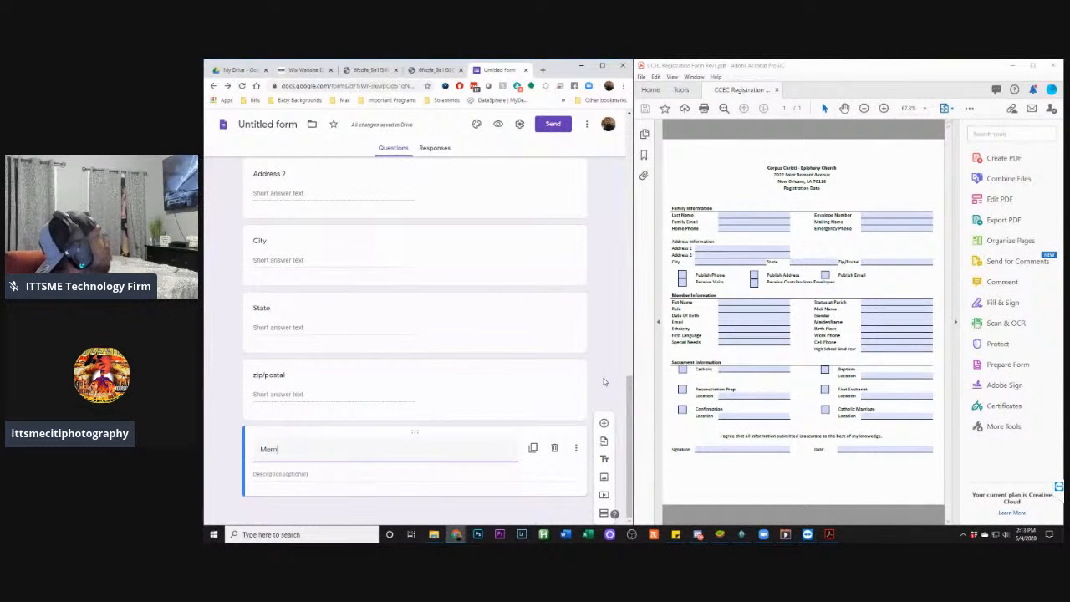
{"action": "type", "text": "ber Info"}
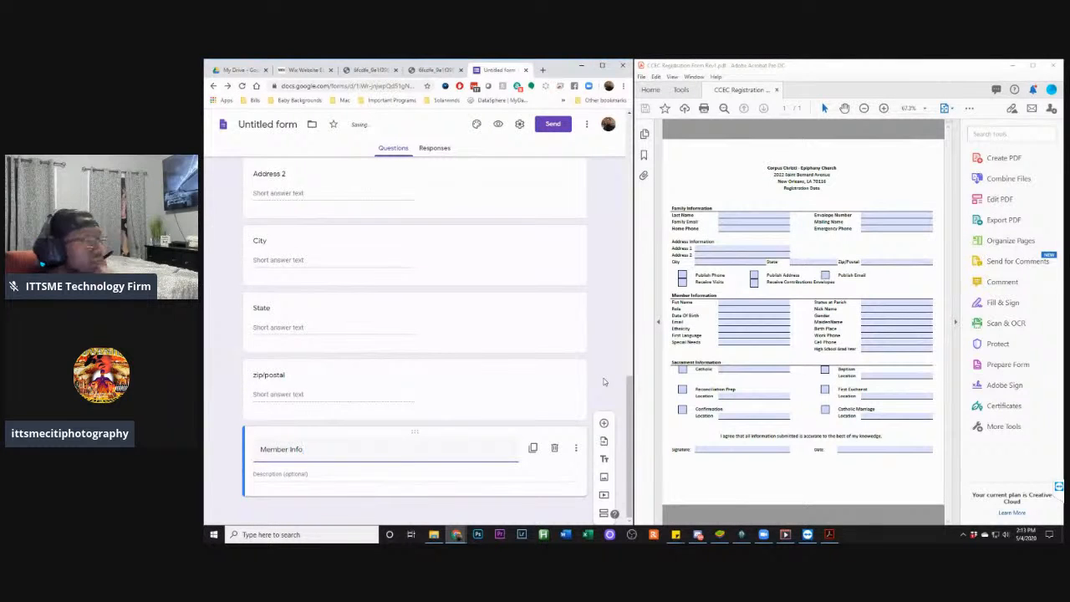
{"action": "type", "text": "mation"}
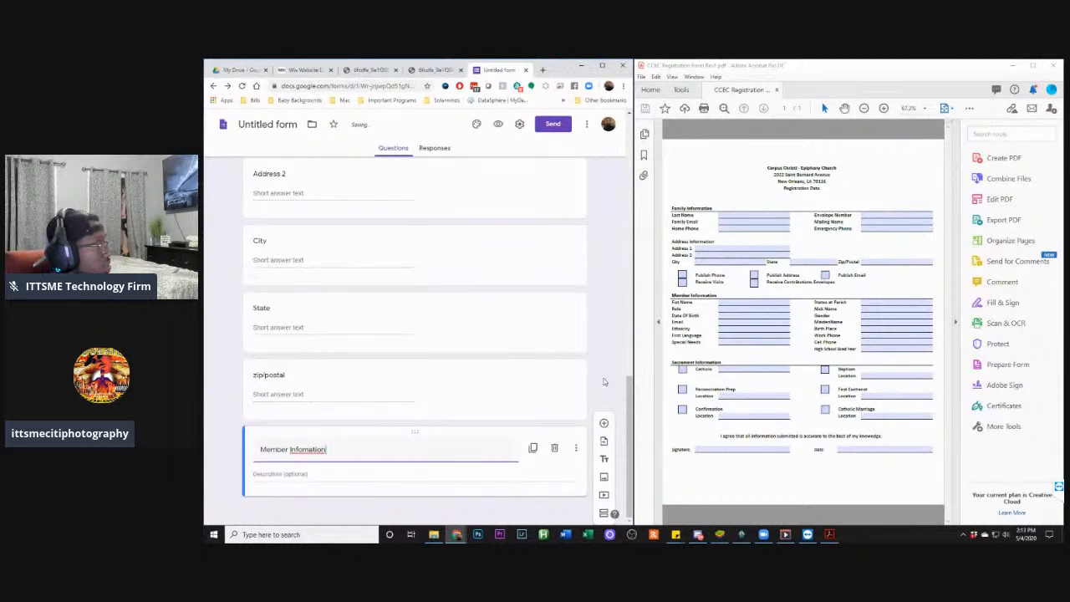
{"action": "double_click", "coordinate": [312, 456]}
{"action": "right_click", "coordinate": [313, 460]}
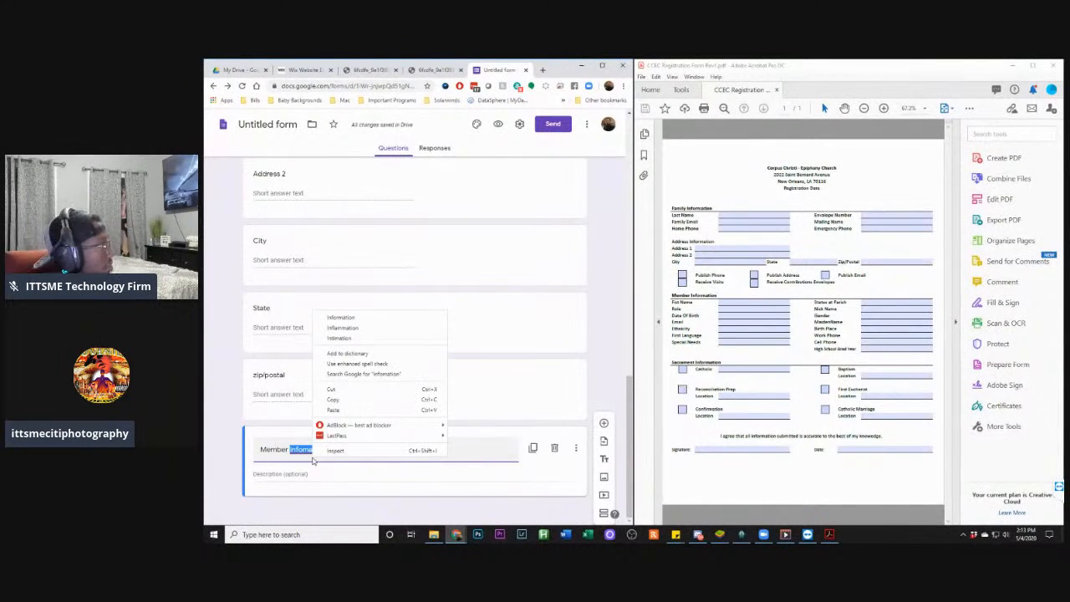
{"action": "left_click", "coordinate": [375, 320]}
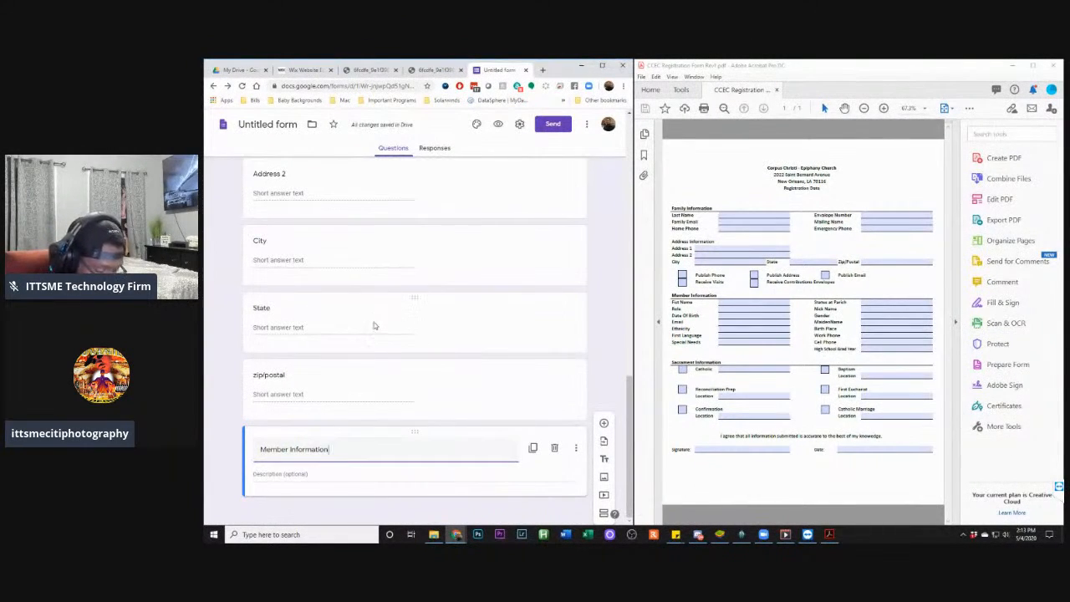
Add questions titled "First Name" and "Role" under the Member Information heading
{"action": "left_click", "coordinate": [604, 425]}
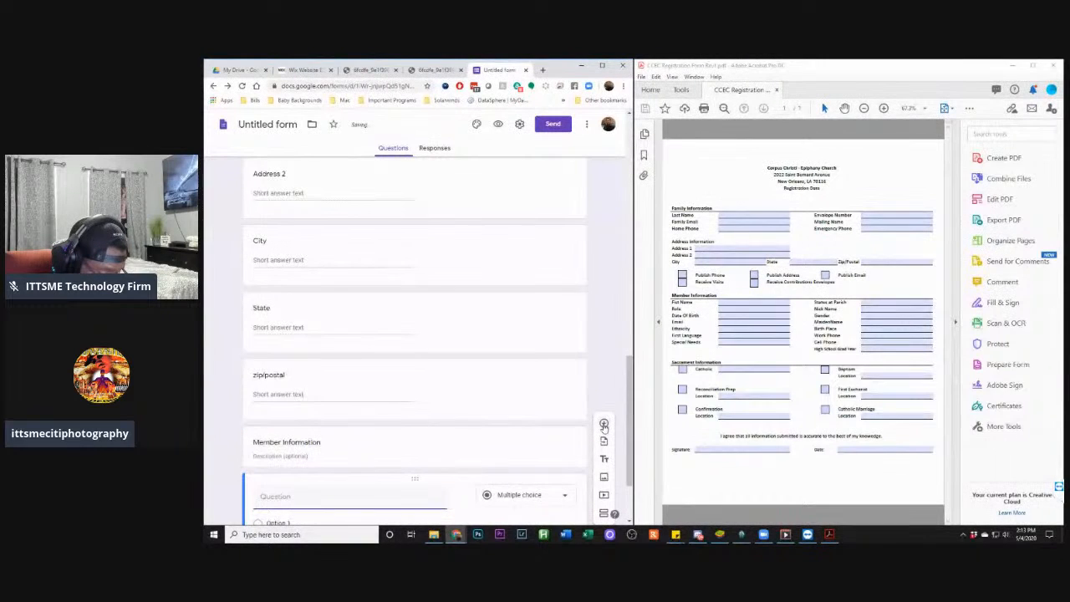
{"action": "type", "text": "First "}
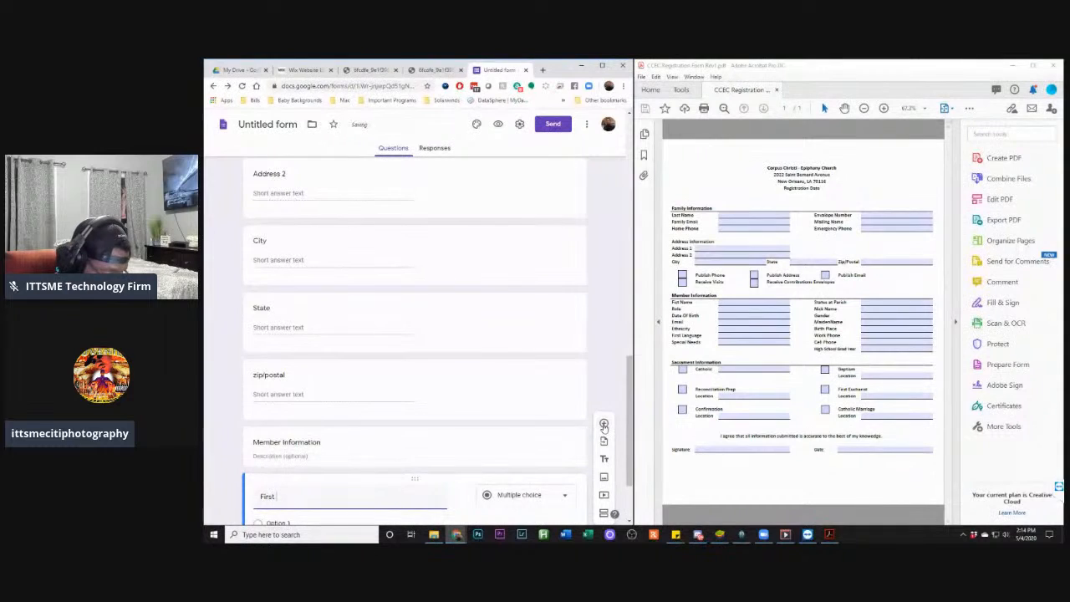
{"action": "type", "text": "Name"}
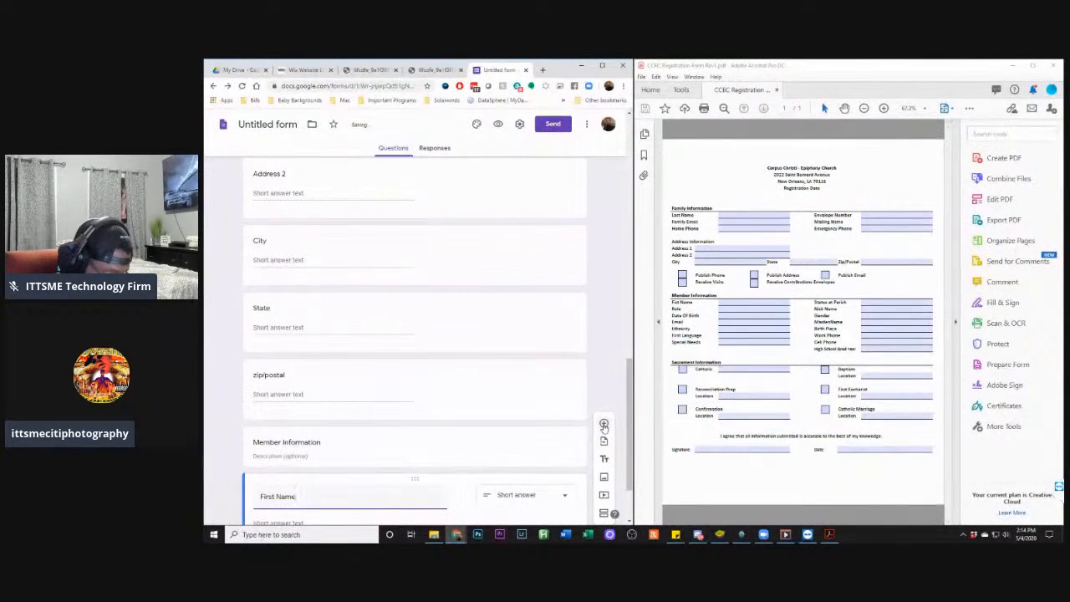
{"action": "left_click", "coordinate": [603, 425]}
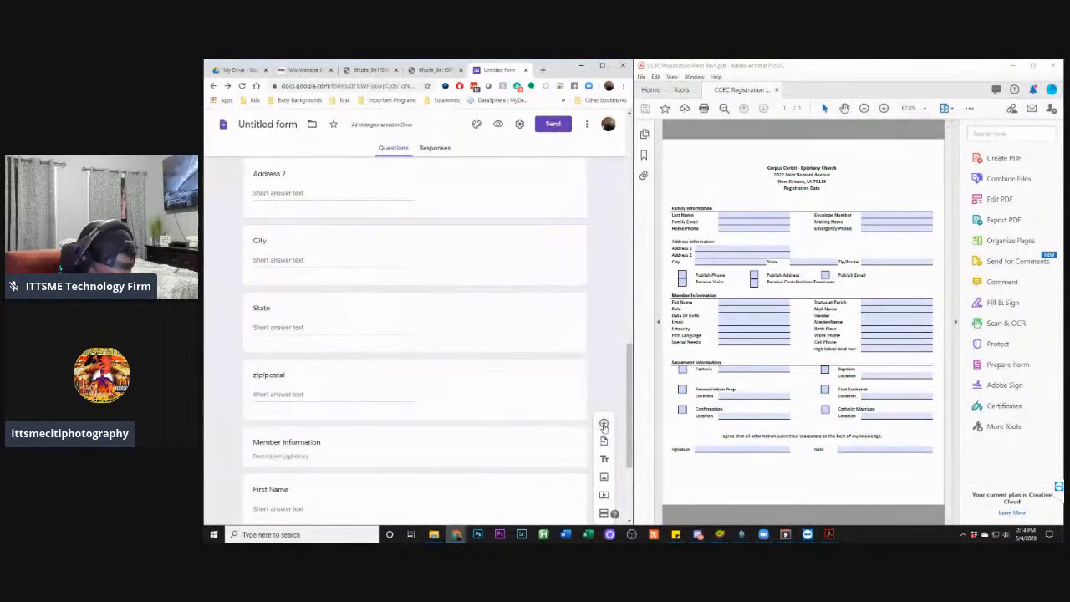
{"action": "left_click", "coordinate": [604, 425]}
{"action": "type", "text": "Role"}
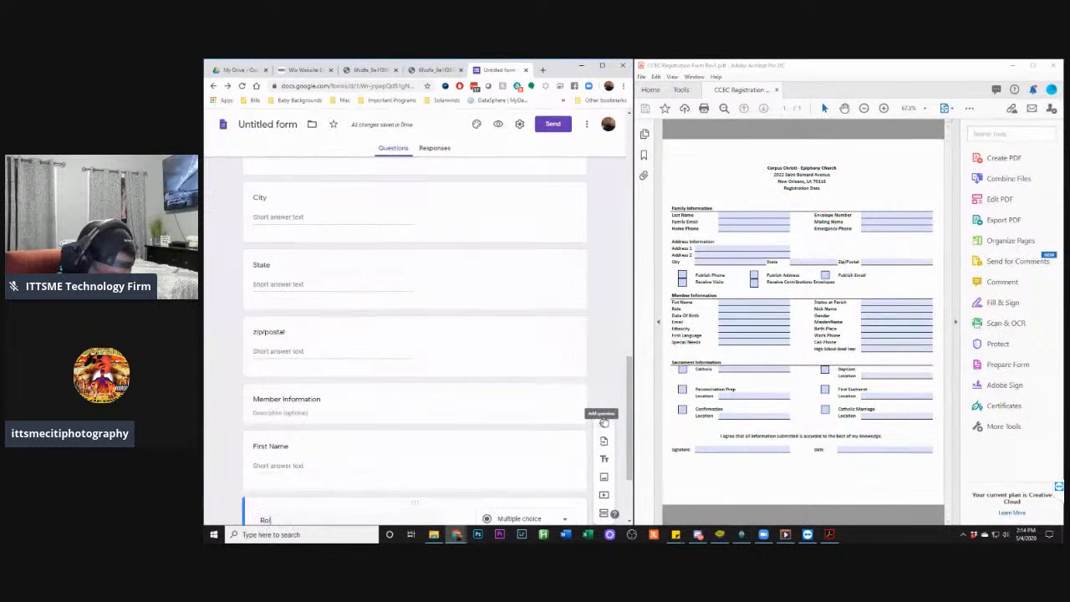
Add a question titled "Date Of Birth" below the Role question
{"action": "left_click", "coordinate": [603, 422]}
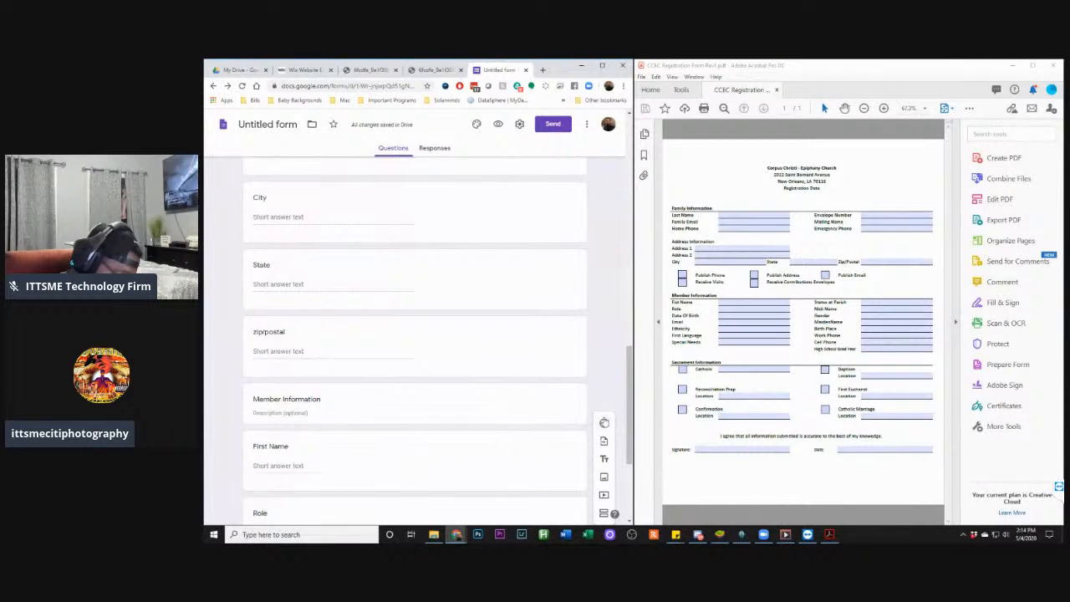
{"action": "left_click", "coordinate": [603, 422]}
{"action": "type", "text": "Da"}
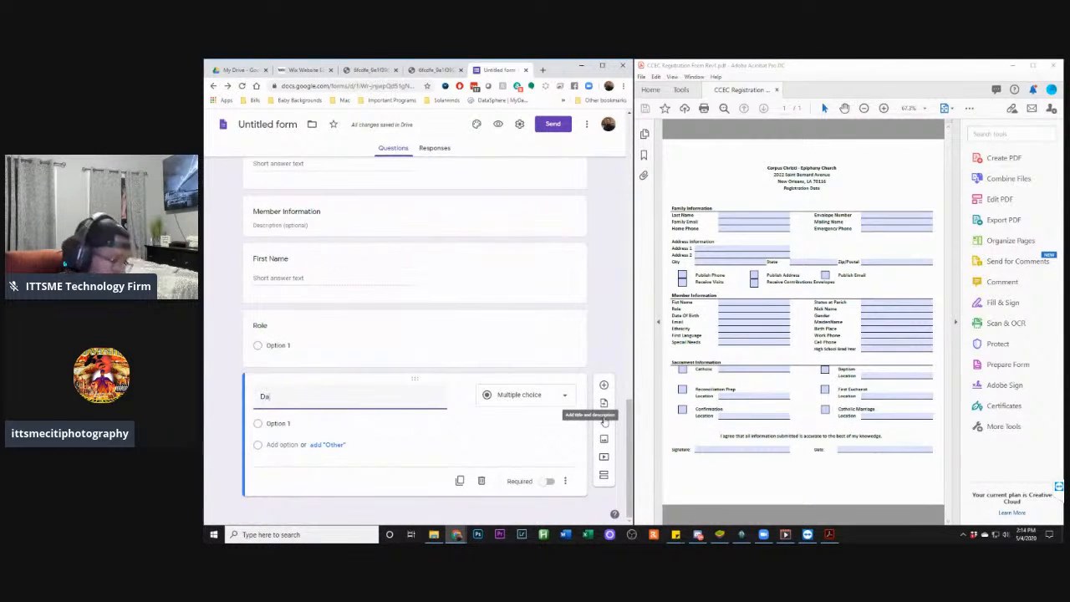
{"action": "type", "text": "te O"}
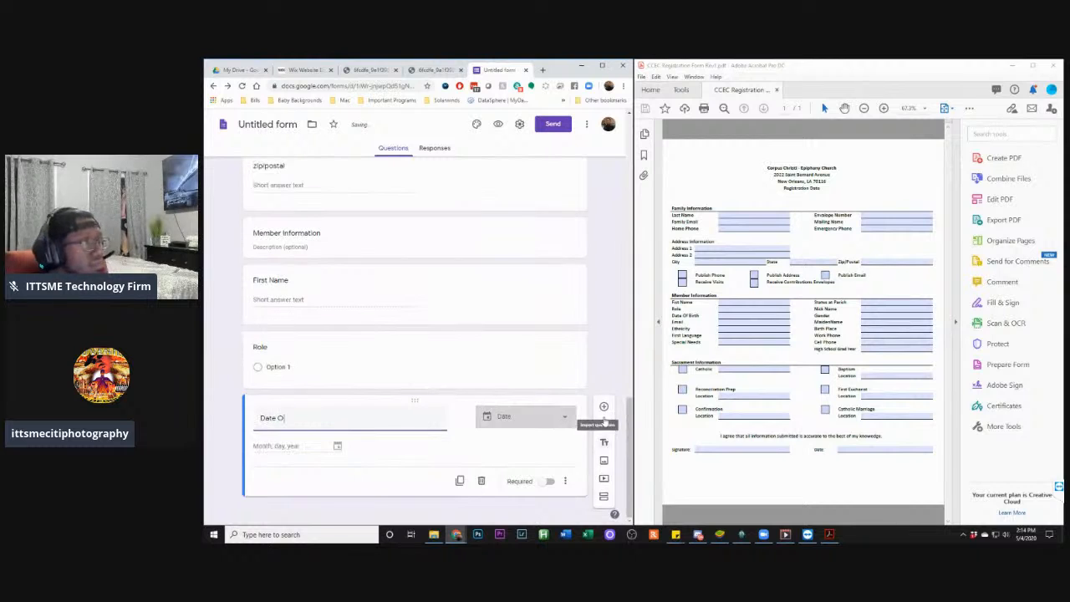
{"action": "type", "text": "f Bo"}
{"action": "key", "text": "BackSpace"}
{"action": "type", "text": "i"}
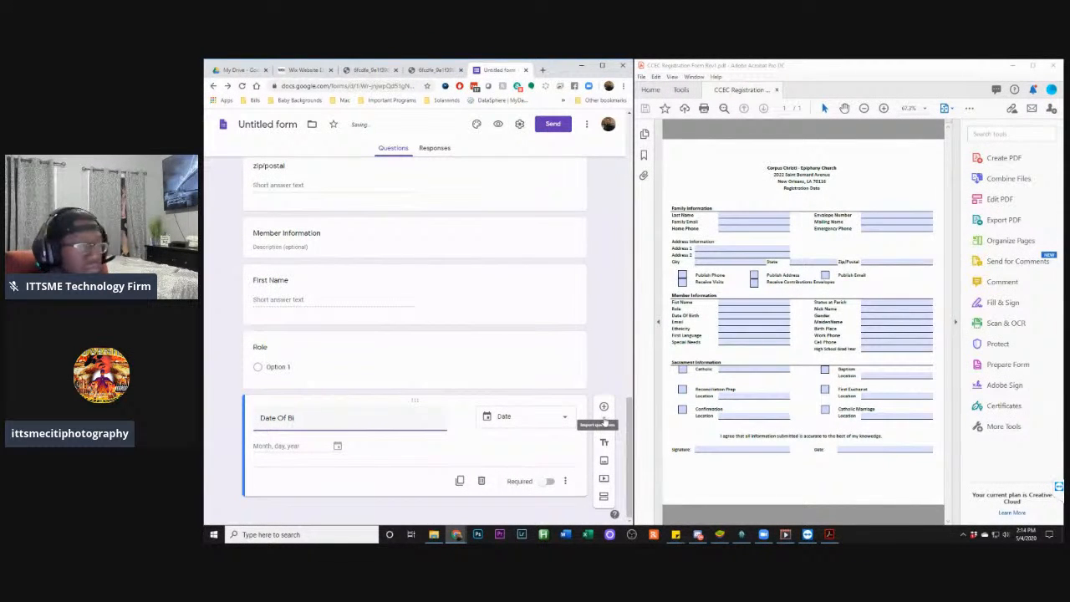
{"action": "type", "text": "rth"}
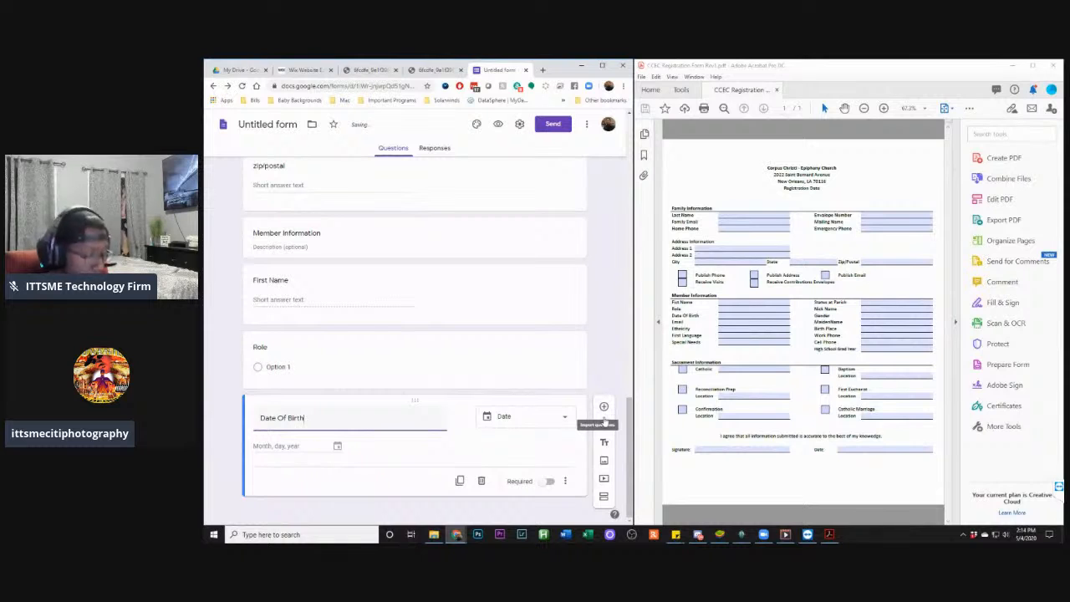
View the registration form PDF in a maximized window, and return it to its place beside the online form
{"action": "left_click", "coordinate": [1033, 65]}
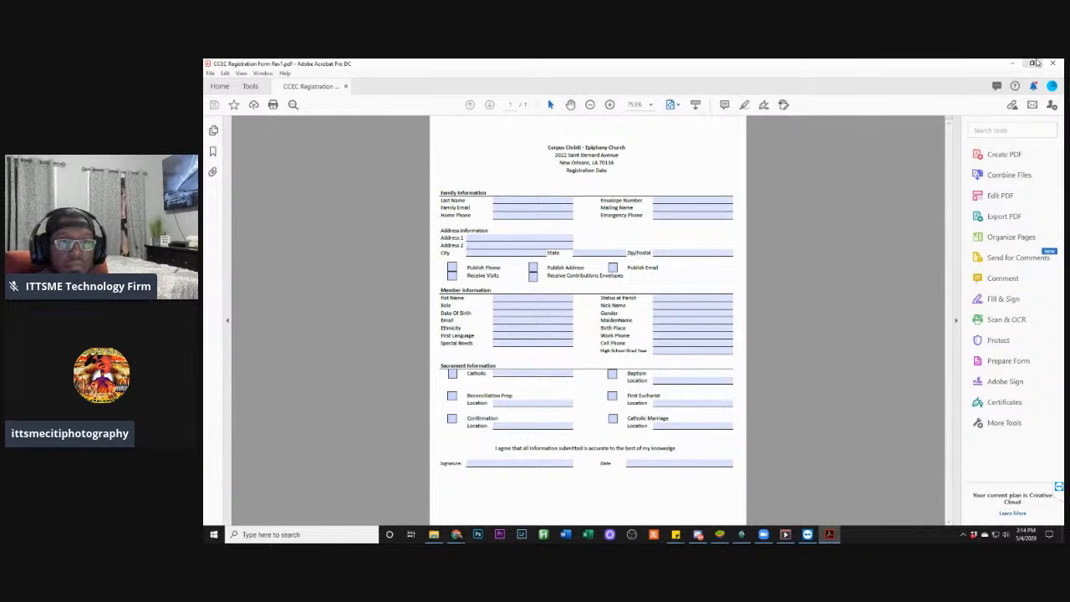
{"action": "left_click", "coordinate": [1035, 63]}
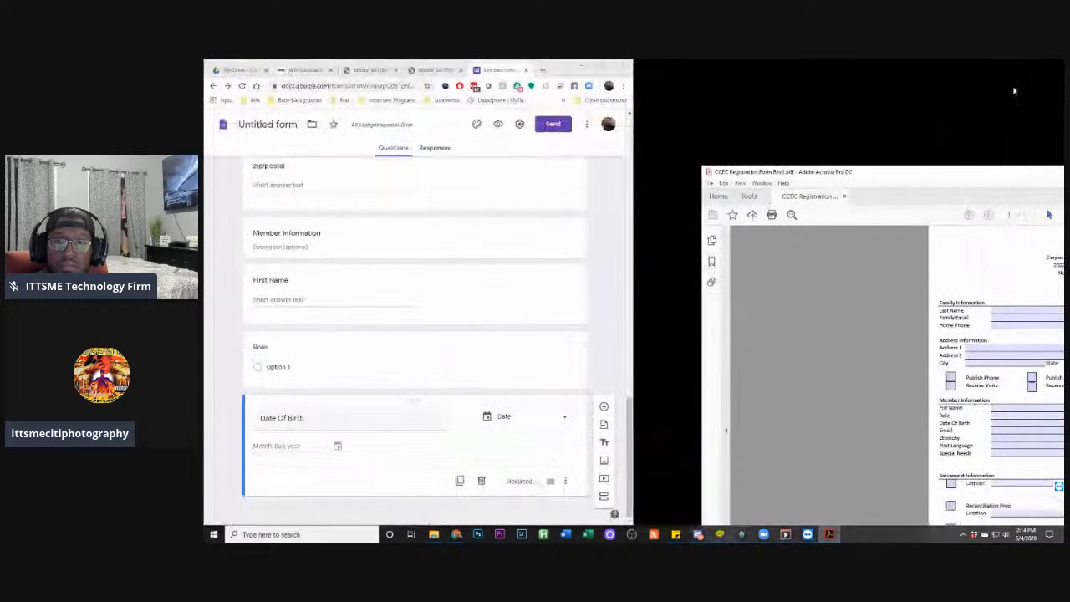
{"action": "left_click_drag", "start_coordinate": [873, 175], "coordinate": [1068, 108]}
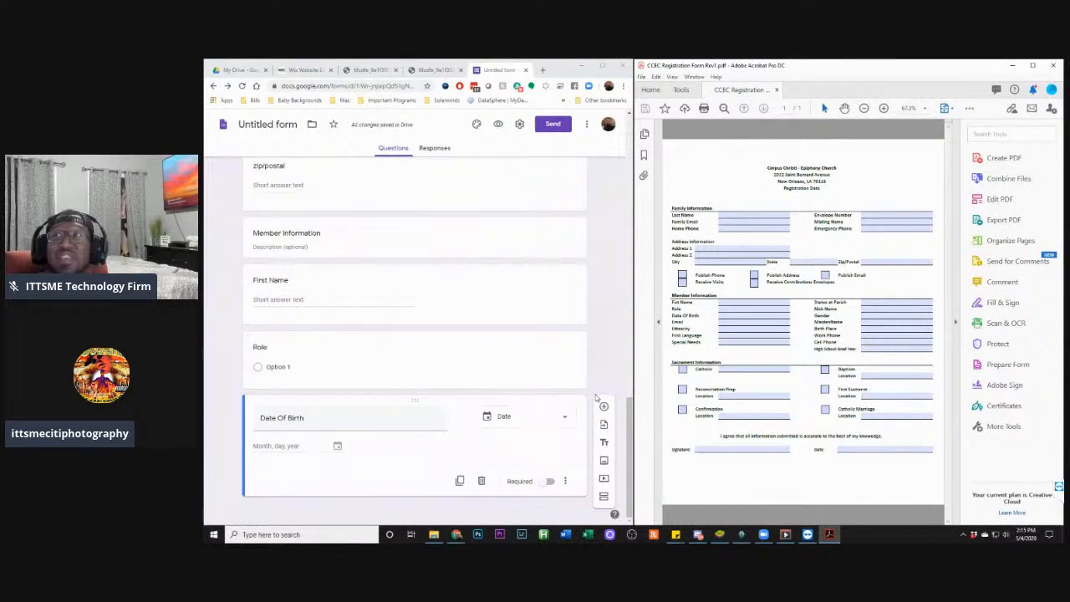
{"action": "scroll", "coordinate": [594, 399], "scroll_direction": "up", "scroll_amount": 1}
{"action": "scroll", "coordinate": [596, 397], "scroll_direction": "down", "scroll_amount": 1}
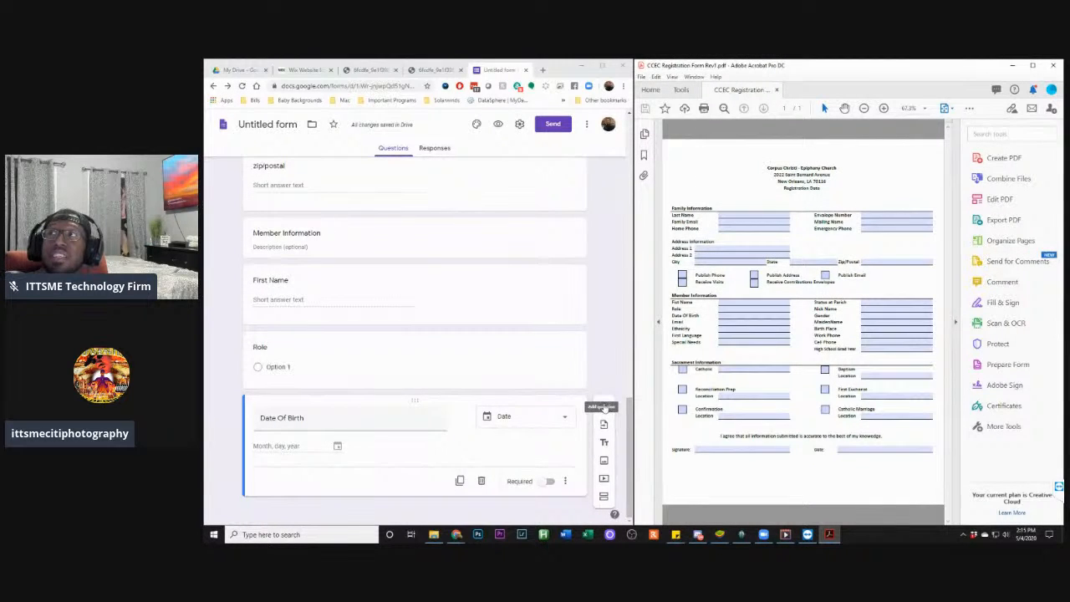
Add questions titled "Email" and "Ethnicity" below the Date Of Birth question
{"action": "left_click", "coordinate": [605, 415]}
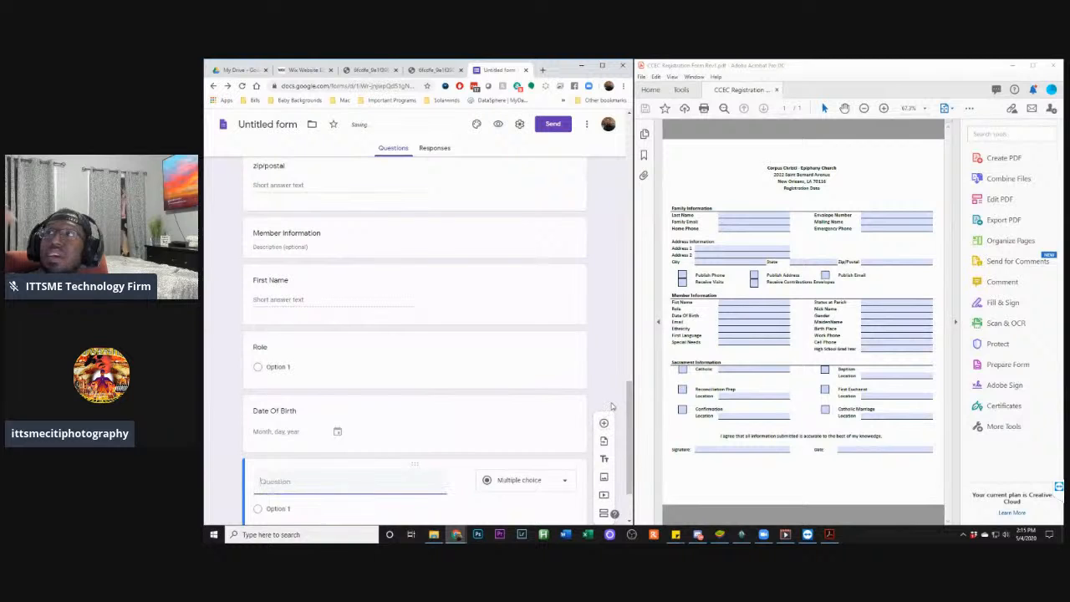
{"action": "type", "text": "Email"}
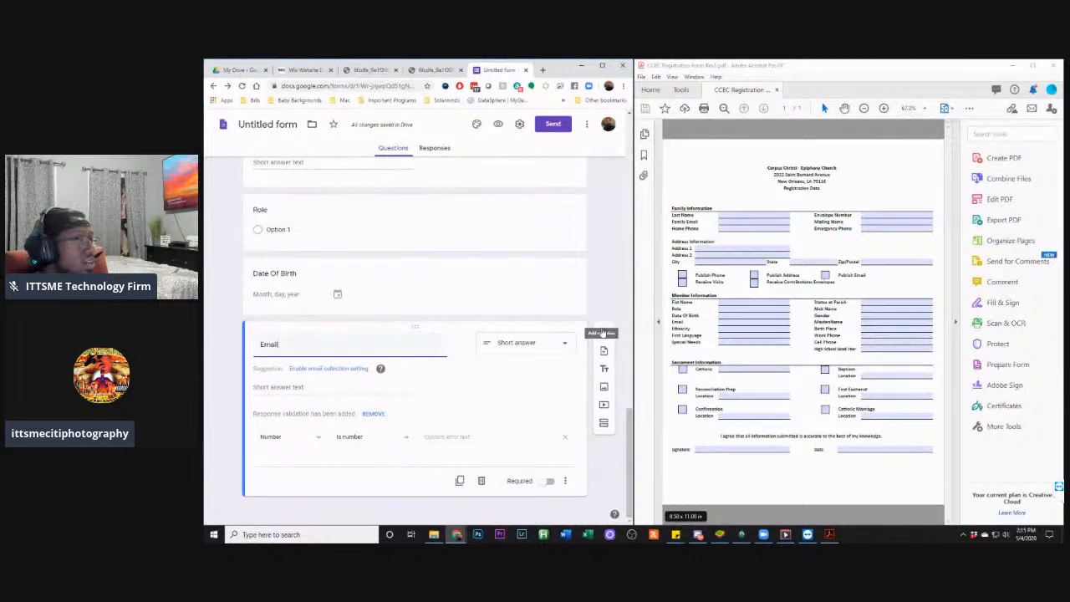
{"action": "left_click", "coordinate": [602, 332]}
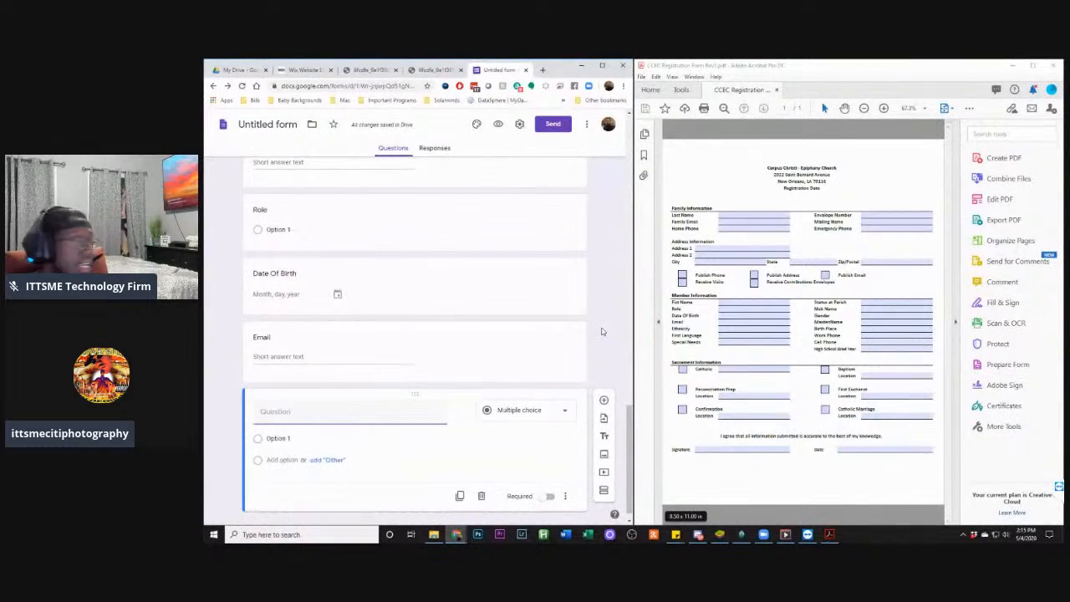
{"action": "type", "text": "Et"}
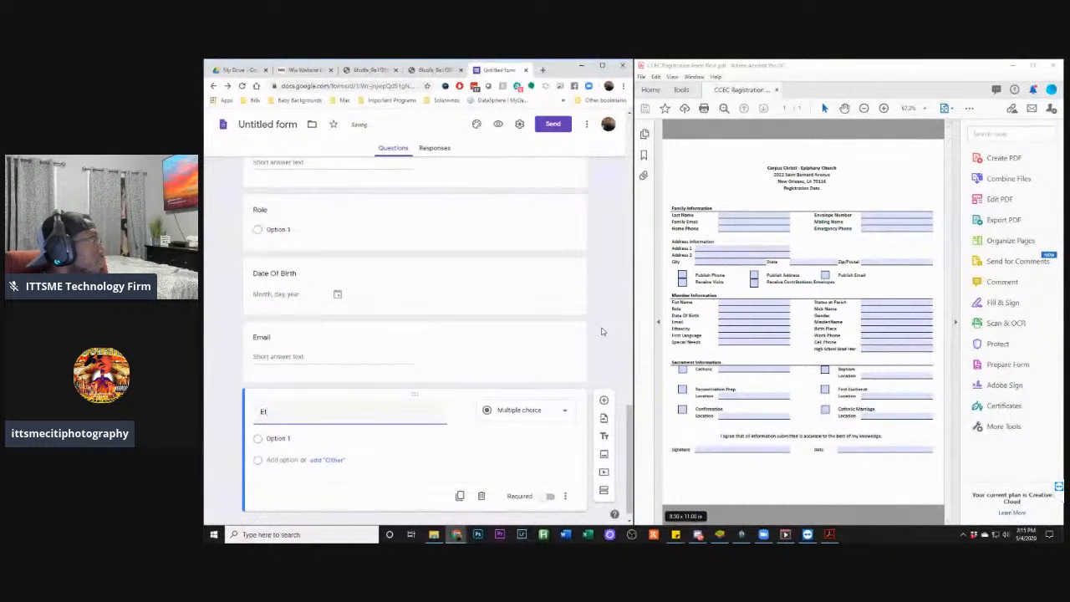
{"action": "type", "text": "h"}
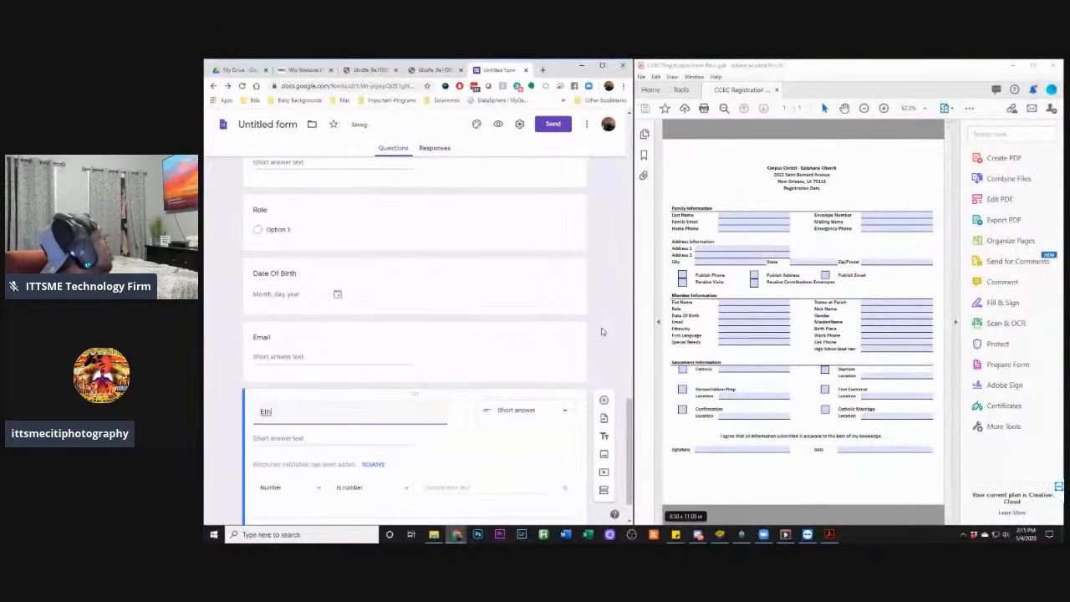
{"action": "type", "text": "nicity"}
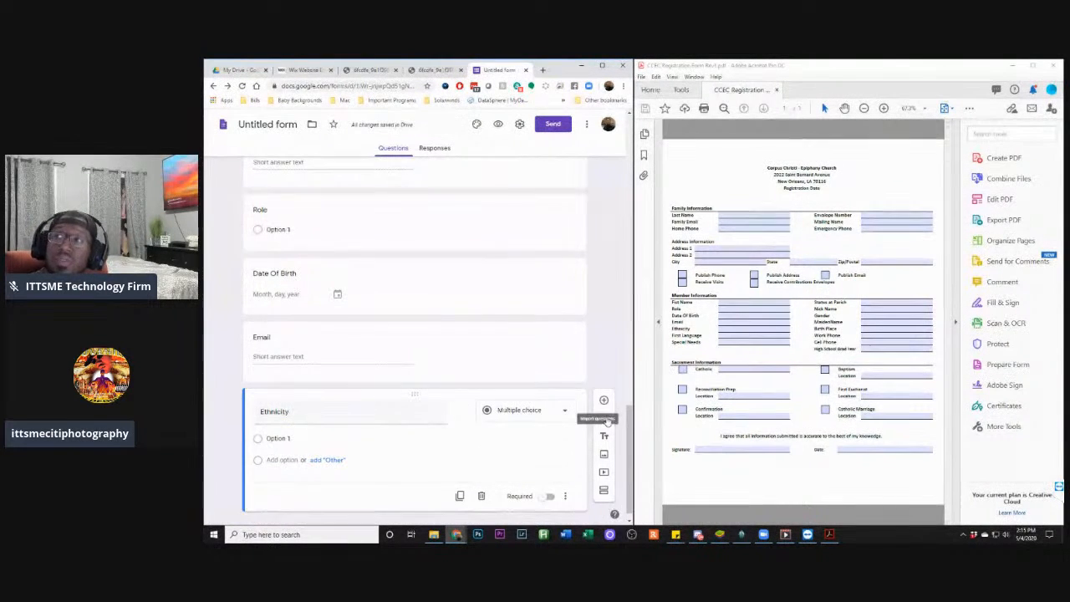
{"action": "scroll", "coordinate": [588, 425], "scroll_direction": "down", "scroll_amount": 1}
{"action": "left_click", "coordinate": [560, 398]}
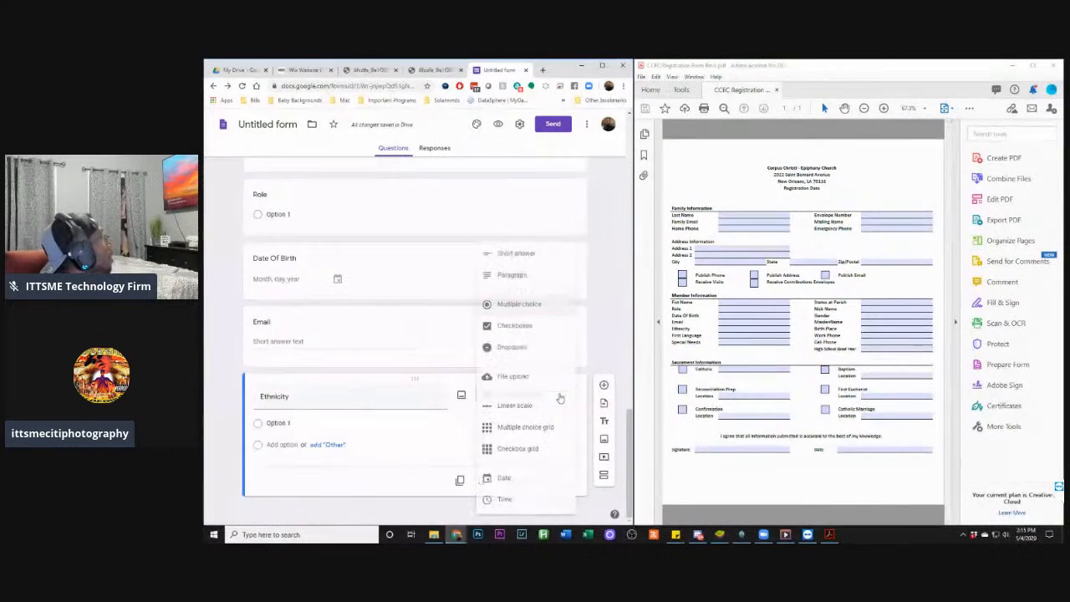
{"action": "left_click", "coordinate": [594, 354]}
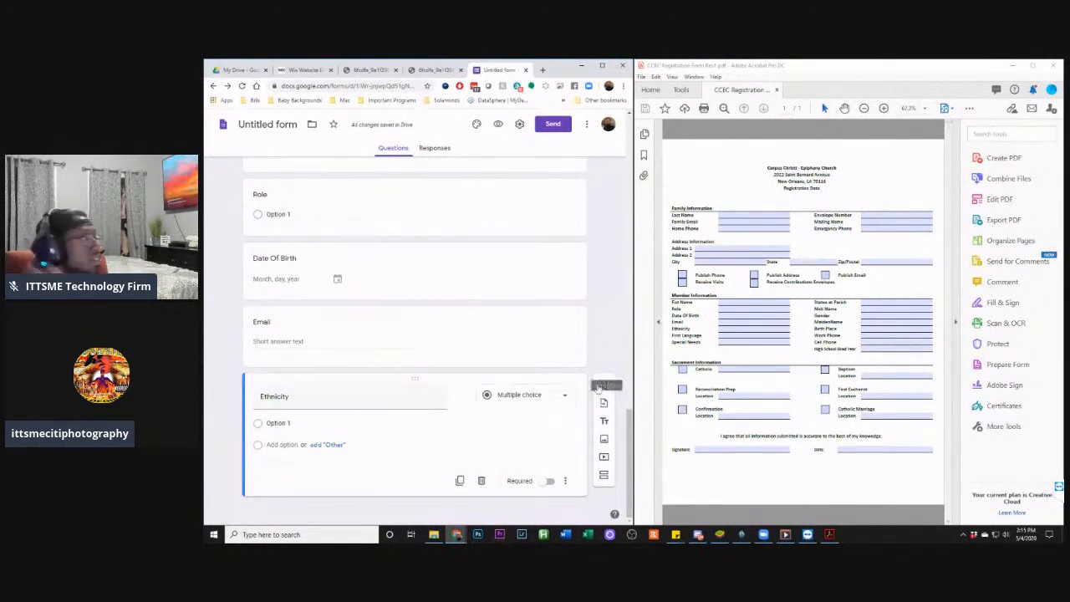
Add a question titled "First Language" below Ethnicity, correcting the misspelled word with the spelling suggestion
{"action": "left_click", "coordinate": [601, 385]}
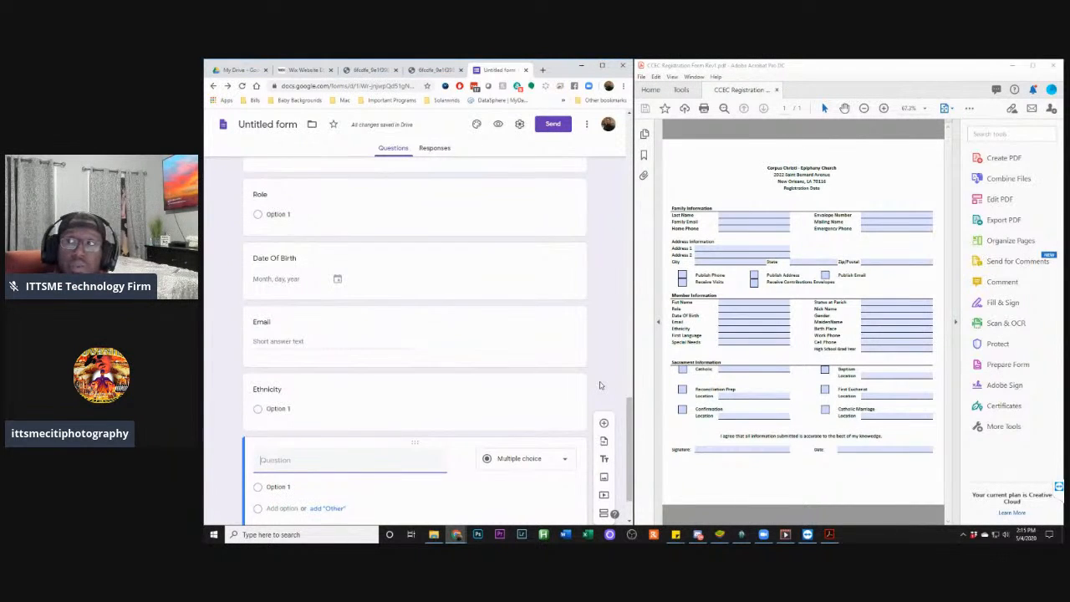
{"action": "type", "text": "First L"}
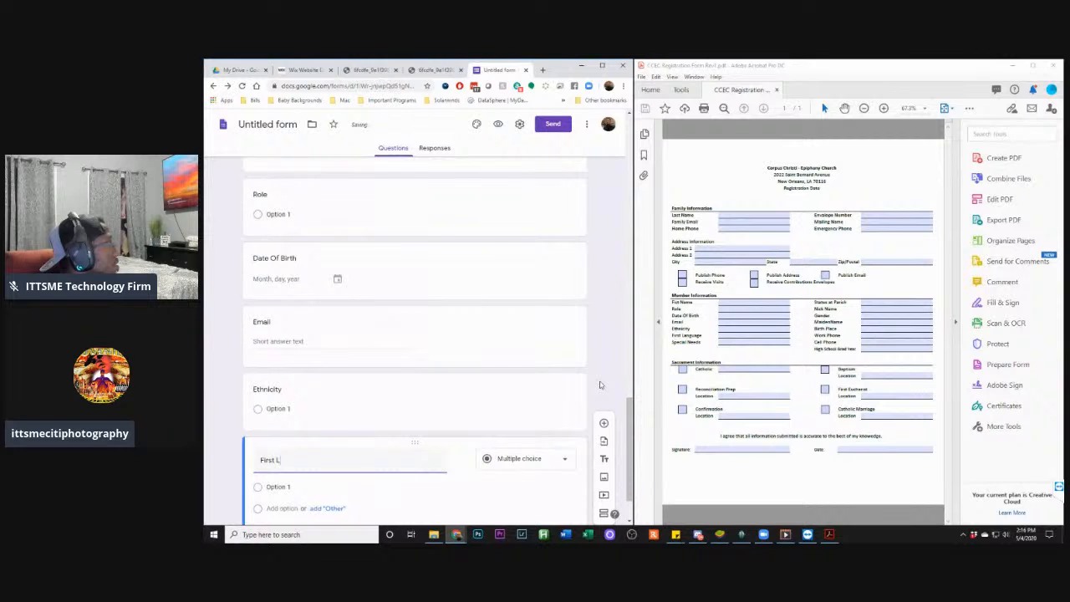
{"action": "type", "text": "anguage"}
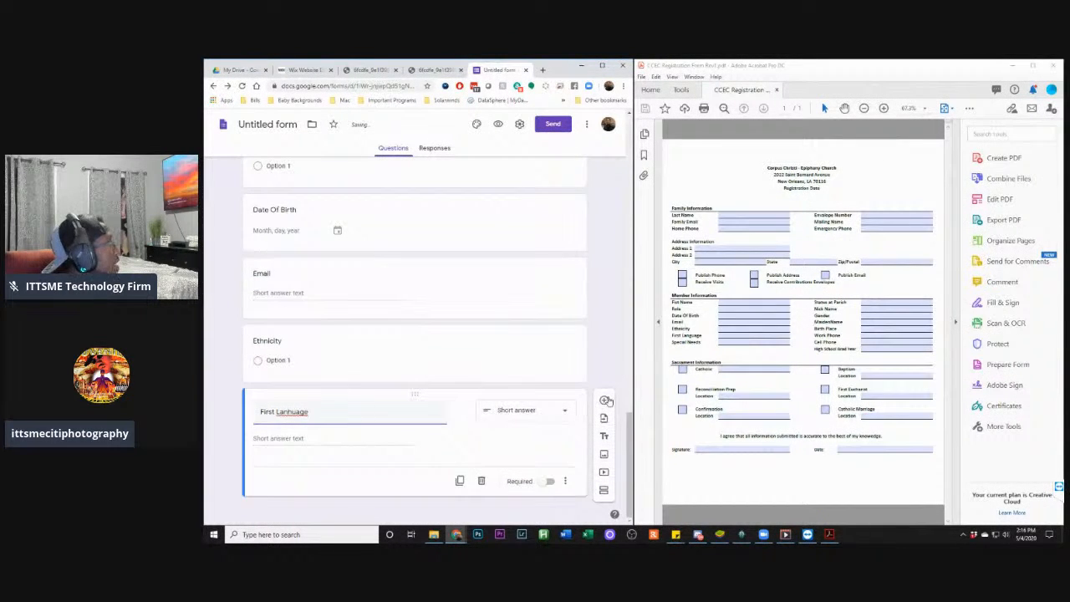
{"action": "right_click", "coordinate": [303, 415]}
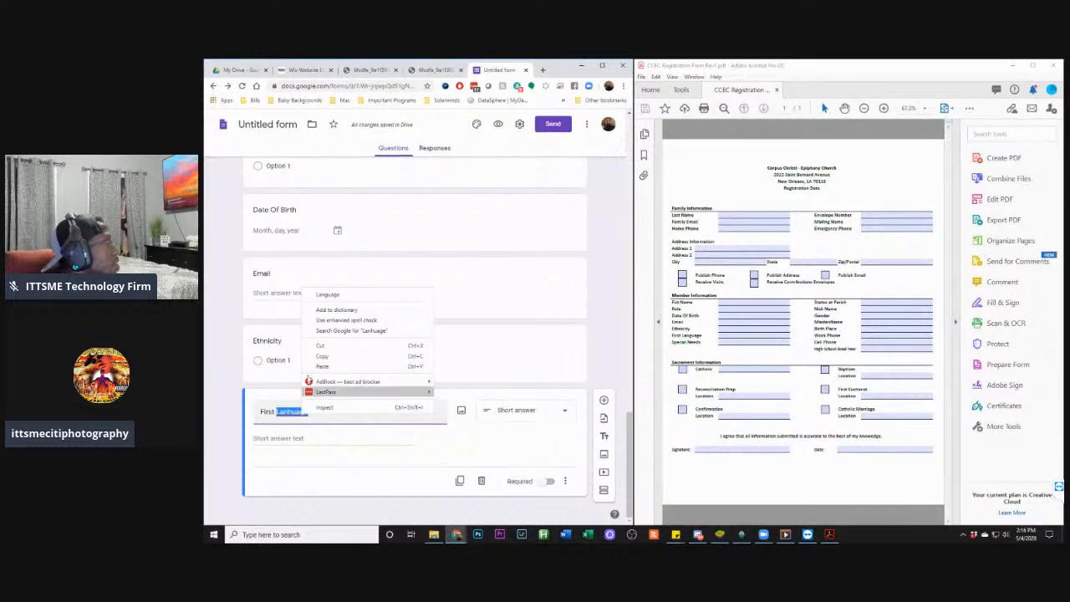
{"action": "left_click", "coordinate": [328, 295]}
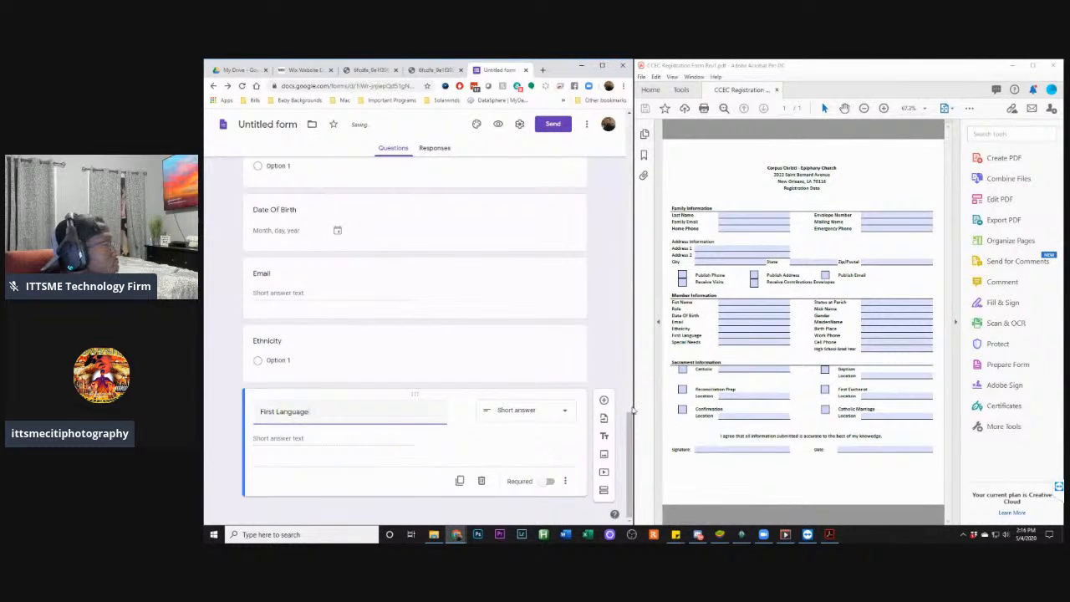
Add a question titled "Special Needs" below the First Language question
{"action": "left_click", "coordinate": [604, 400]}
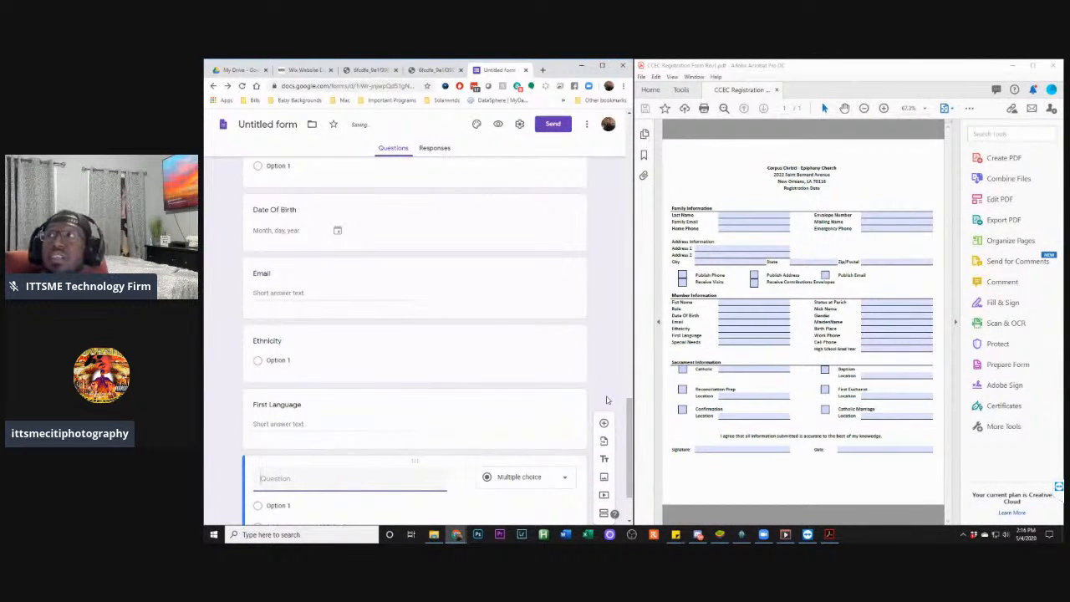
{"action": "type", "text": "Spel"}
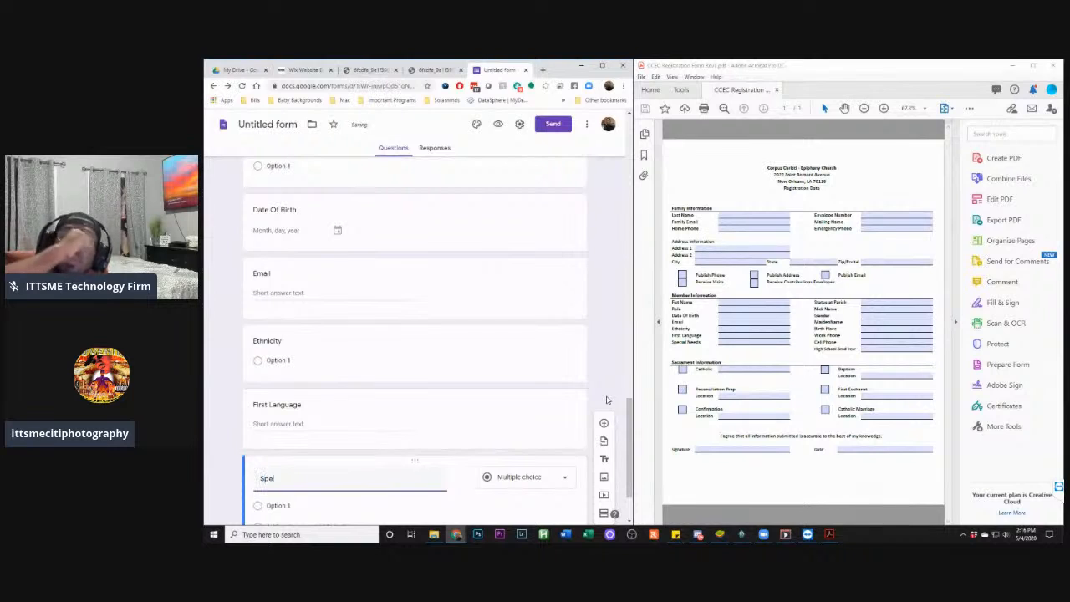
{"action": "key", "text": "BackSpace"}
{"action": "type", "text": "cial Needs"}
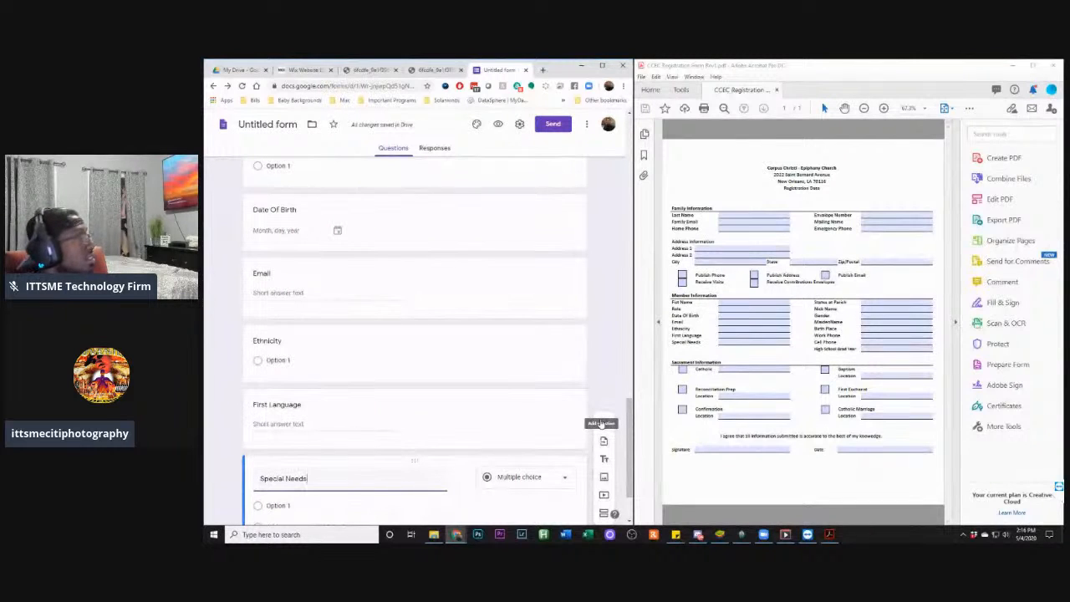
Add a question titled "Status at Parish" below the Special Needs question
{"action": "left_click", "coordinate": [601, 423]}
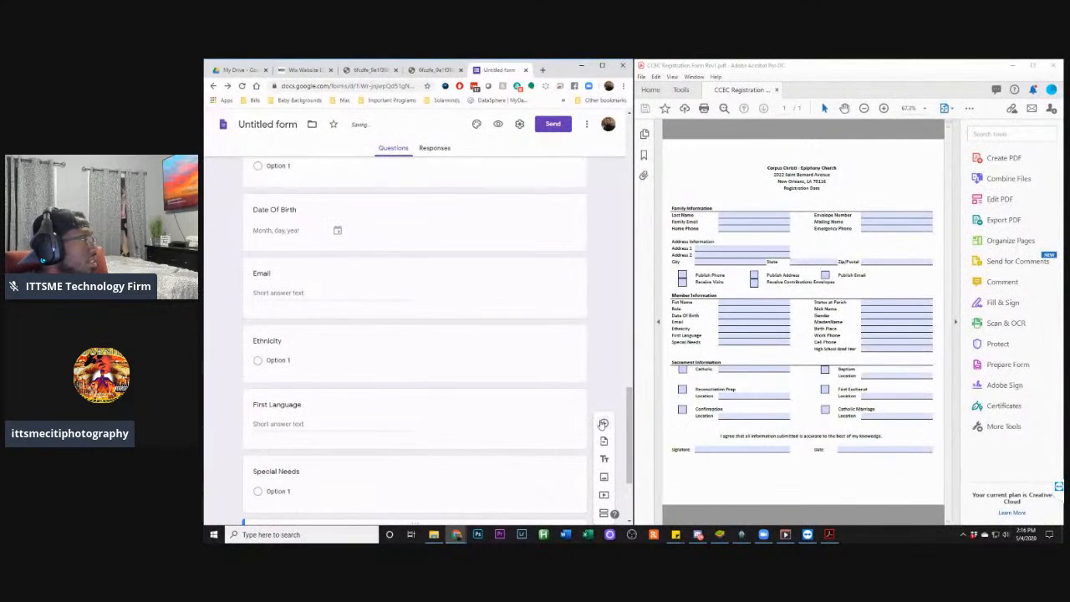
{"action": "type", "text": "Status A"}
{"action": "key", "text": "BackSpace"}
{"action": "type", "text": "a"}
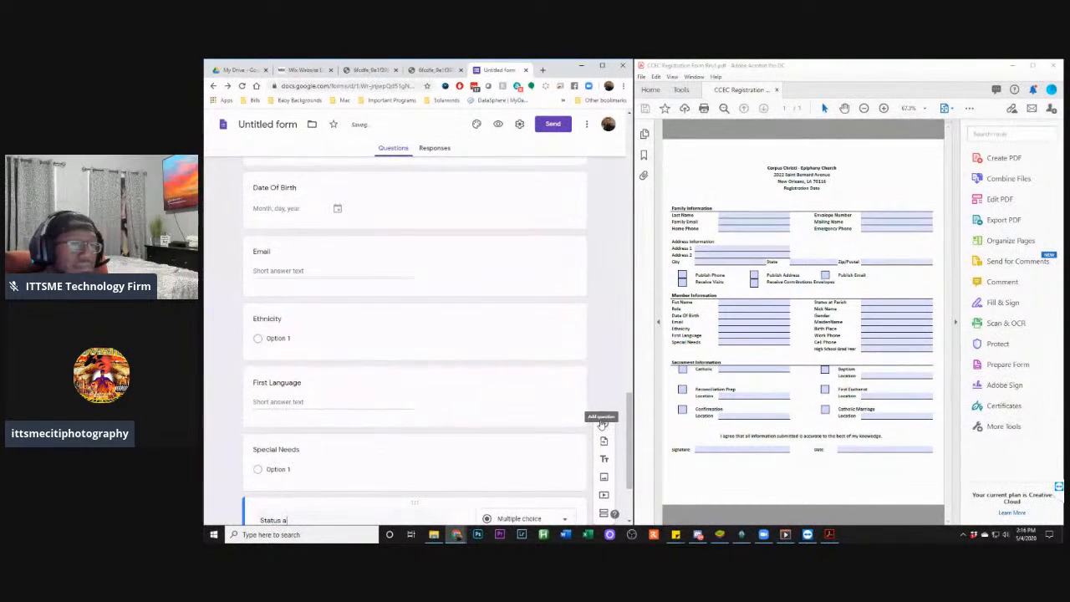
{"action": "type", "text": "t Pa"}
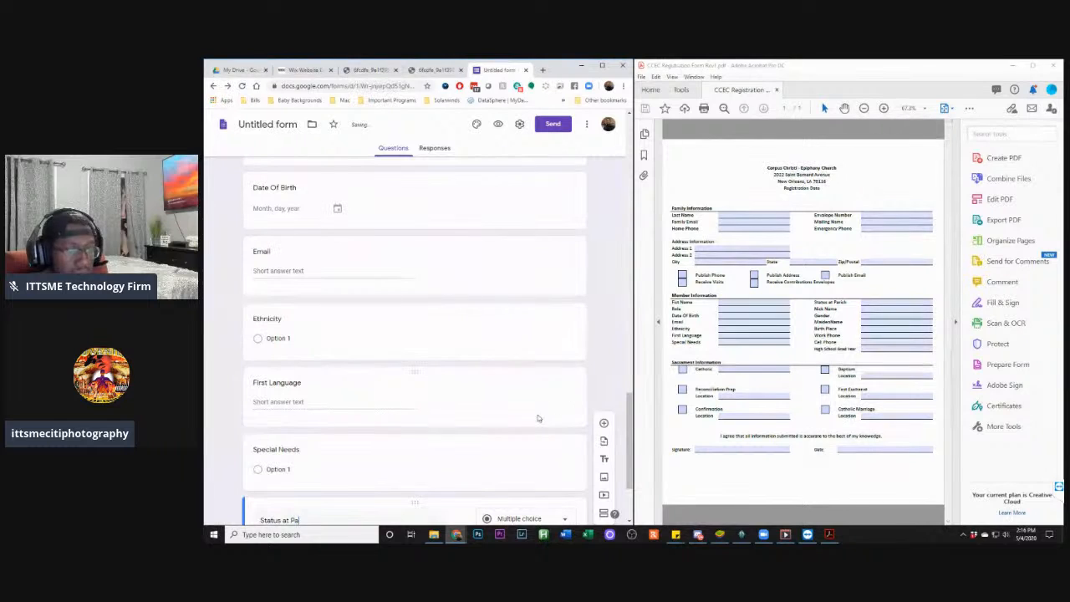
{"action": "type", "text": "ri"}
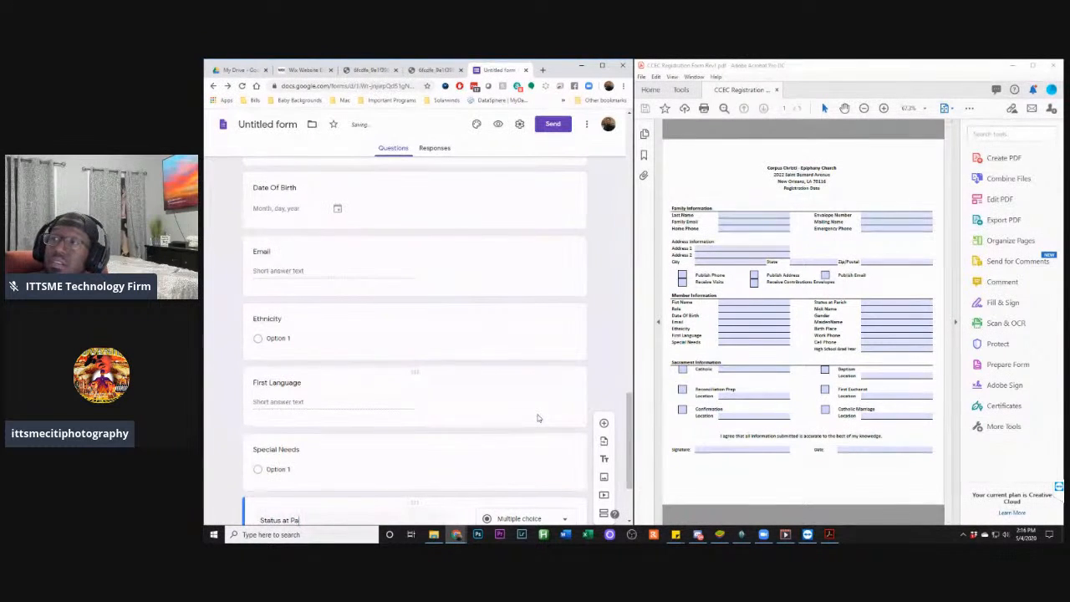
{"action": "type", "text": "sh"}
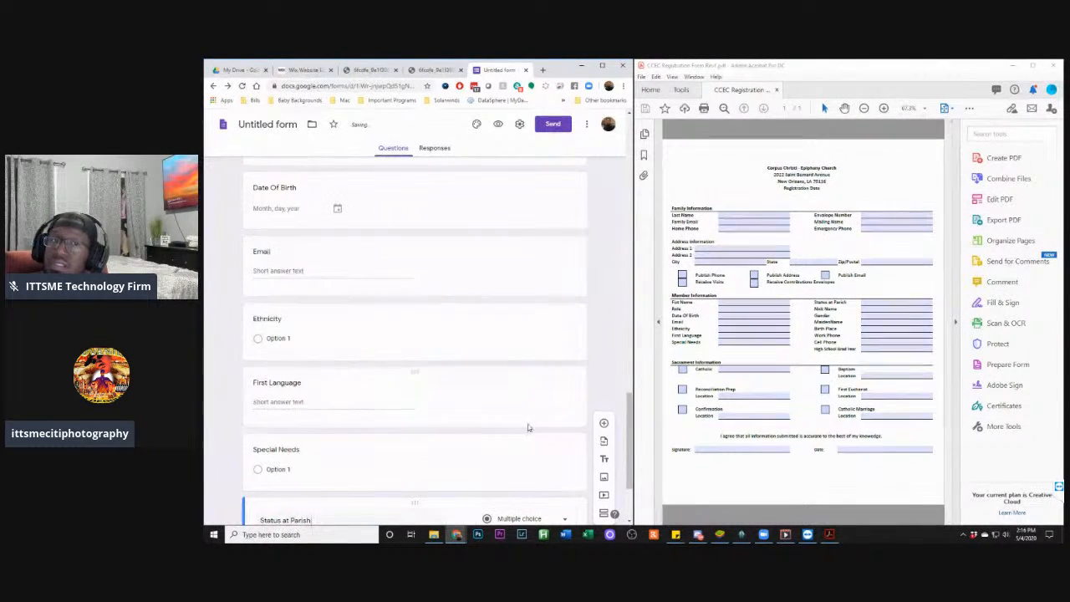
{"action": "scroll", "coordinate": [535, 418], "scroll_direction": "down", "scroll_amount": 1}
{"action": "scroll", "coordinate": [376, 430], "scroll_direction": "down", "scroll_amount": 1}
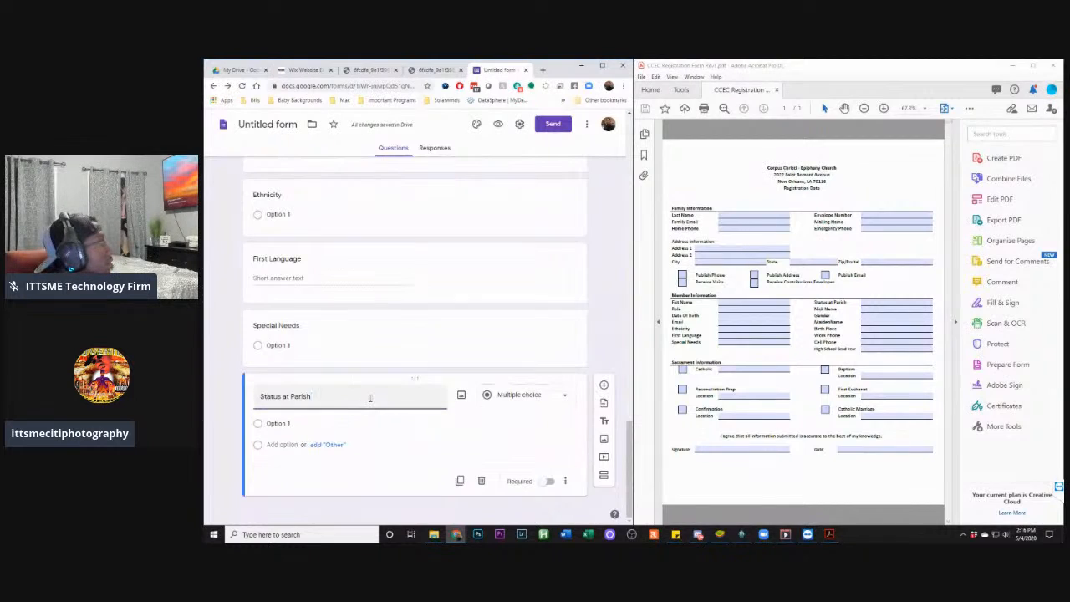
Add questions titled "Nick Name" and "Gender" below the Status at Parish question
{"action": "left_click", "coordinate": [602, 385]}
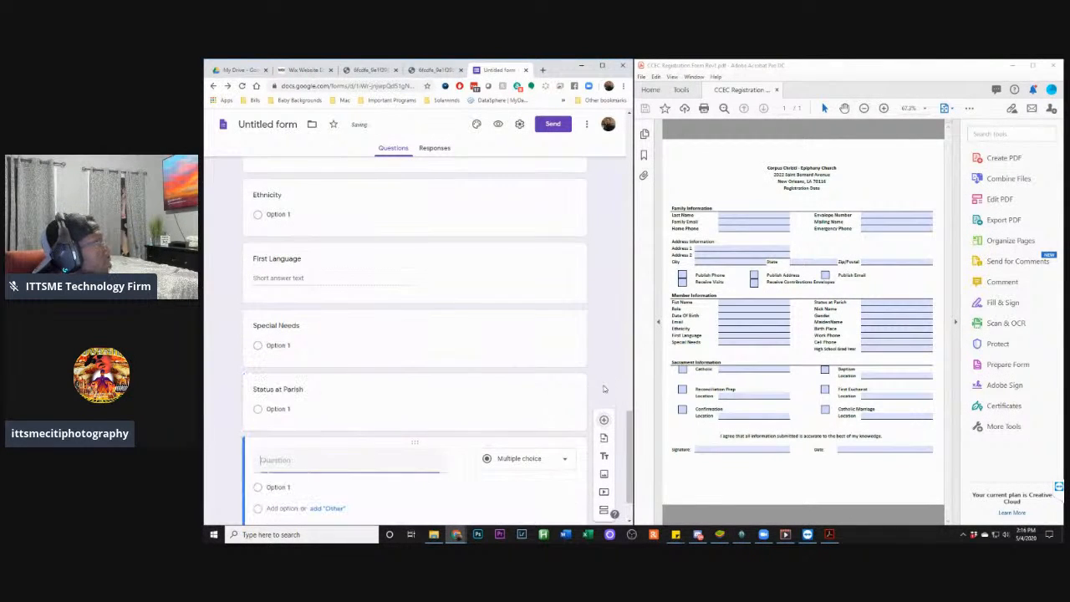
{"action": "type", "text": "Nick Name"}
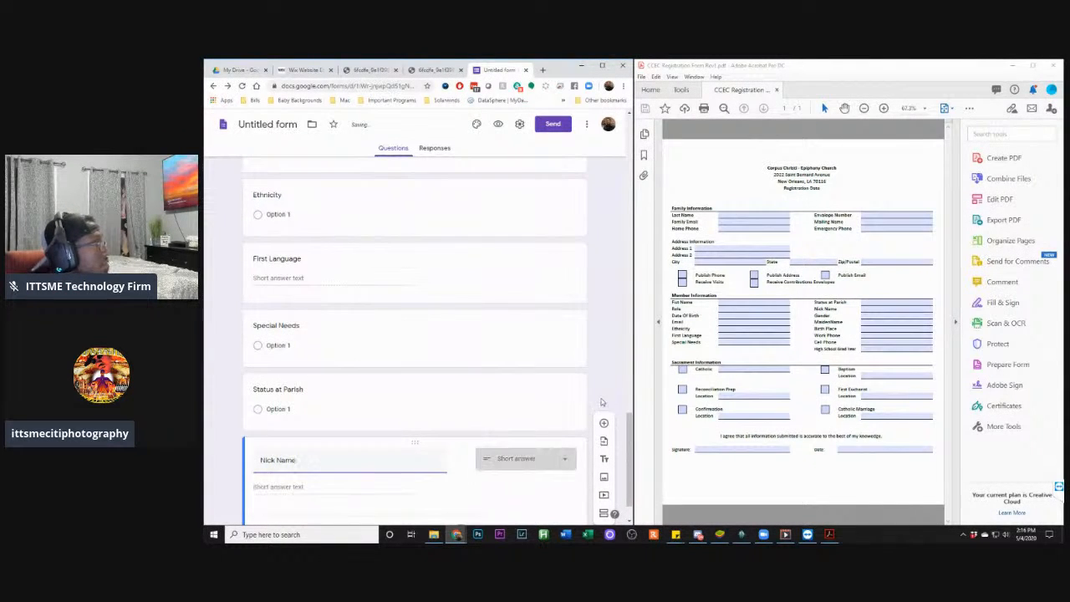
{"action": "left_click", "coordinate": [603, 423]}
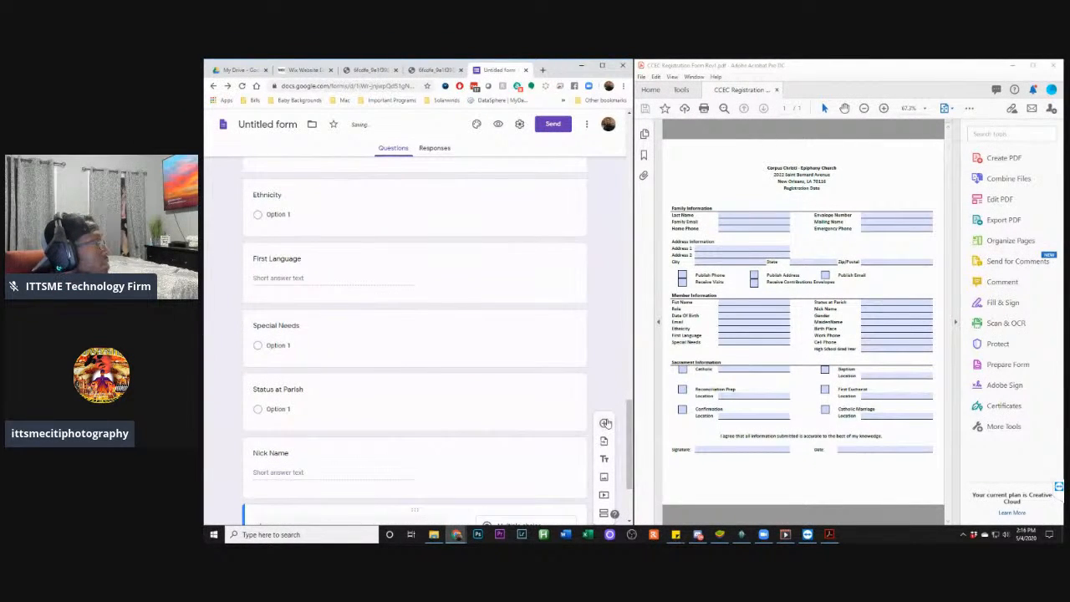
{"action": "type", "text": "Gender"}
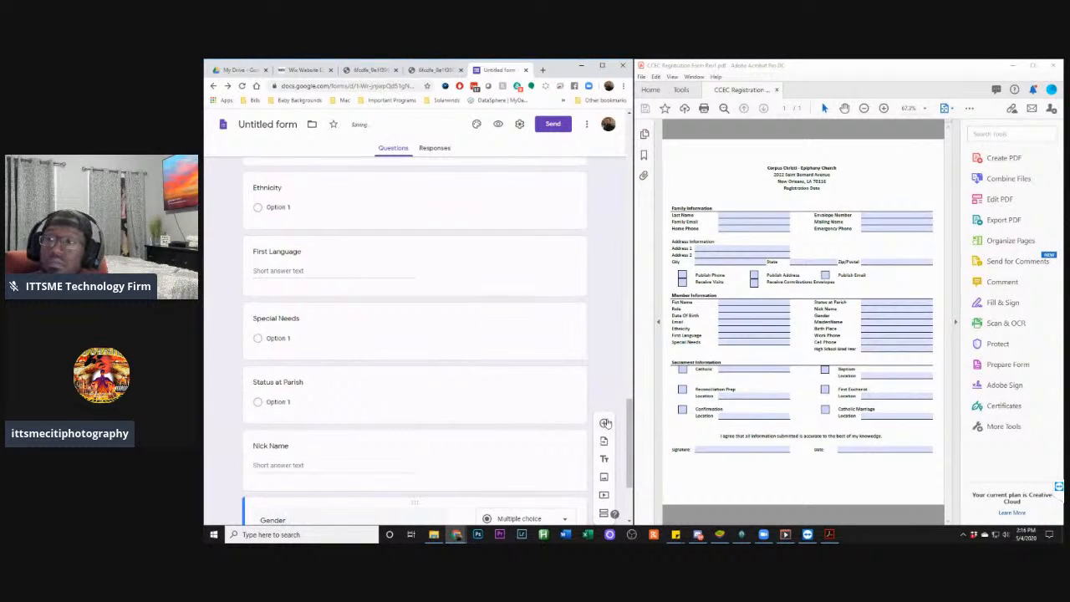
Add questions titled "Maiden Name" and "Birth place" below Gender, correcting the misspelled "Maiden" with the spelling suggestion
{"action": "left_click", "coordinate": [605, 423]}
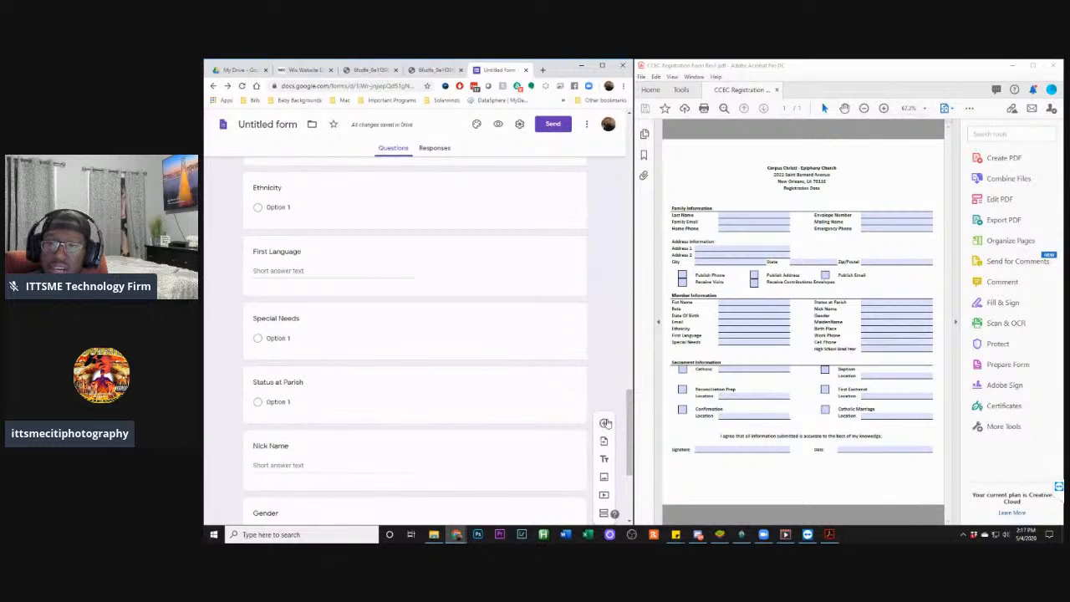
{"action": "type", "text": "Ma"}
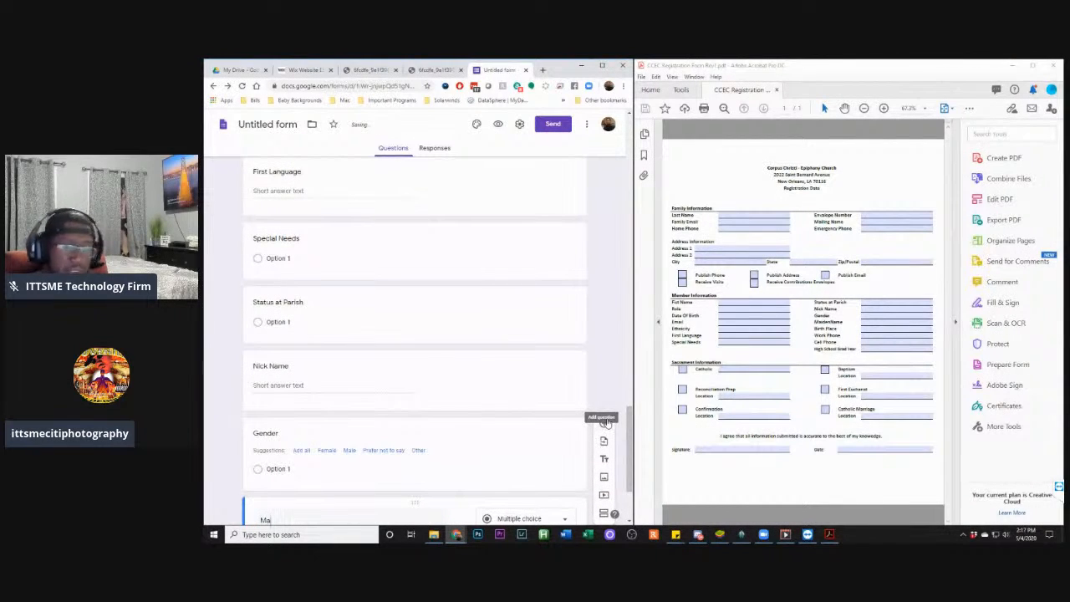
{"action": "type", "text": "i"}
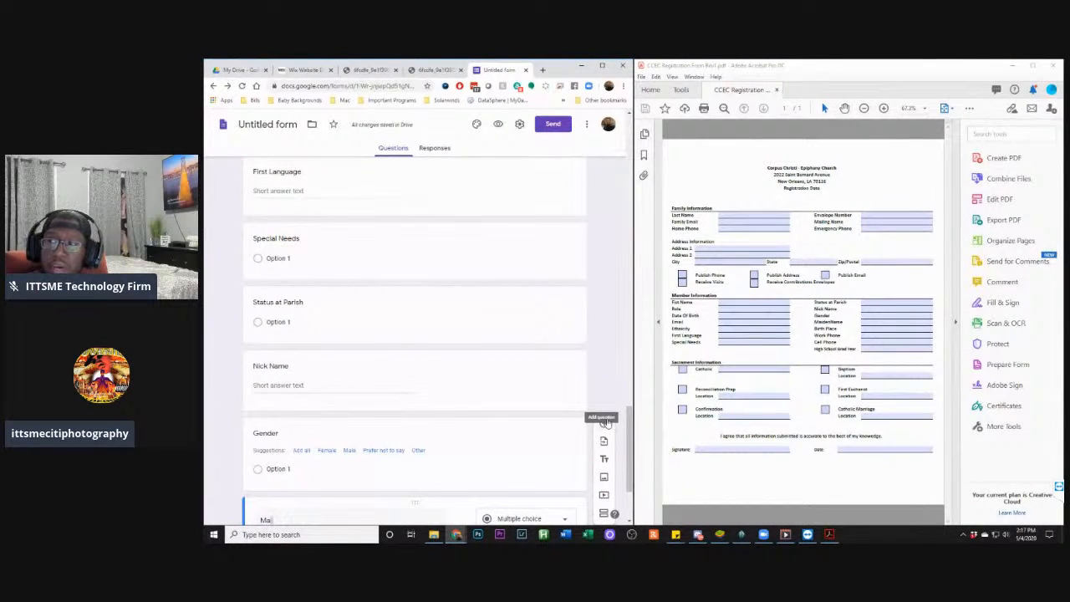
{"action": "type", "text": "dn Name"}
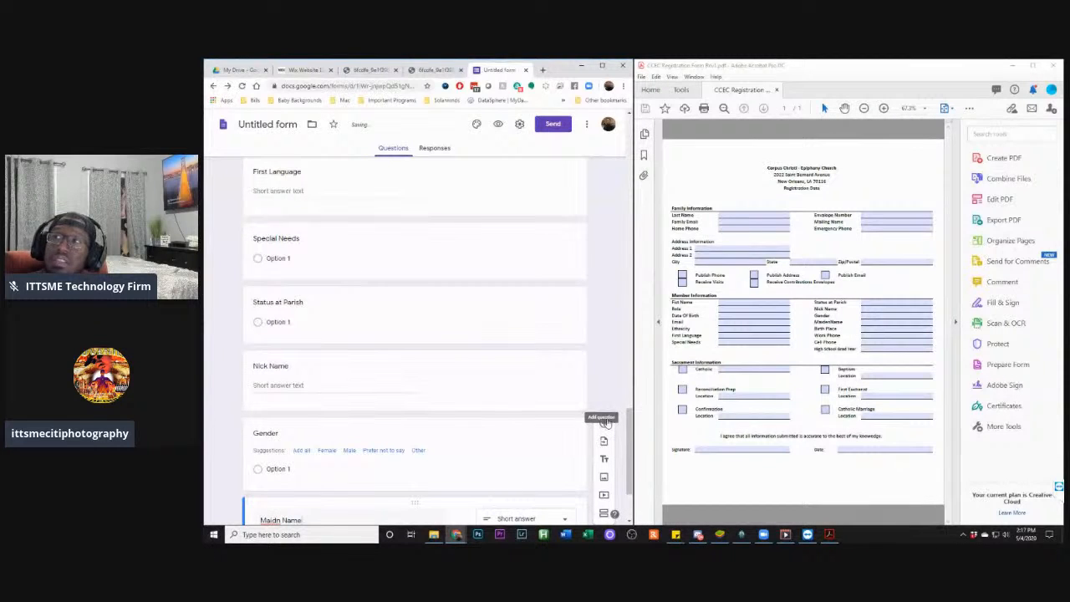
{"action": "right_click", "coordinate": [269, 518]}
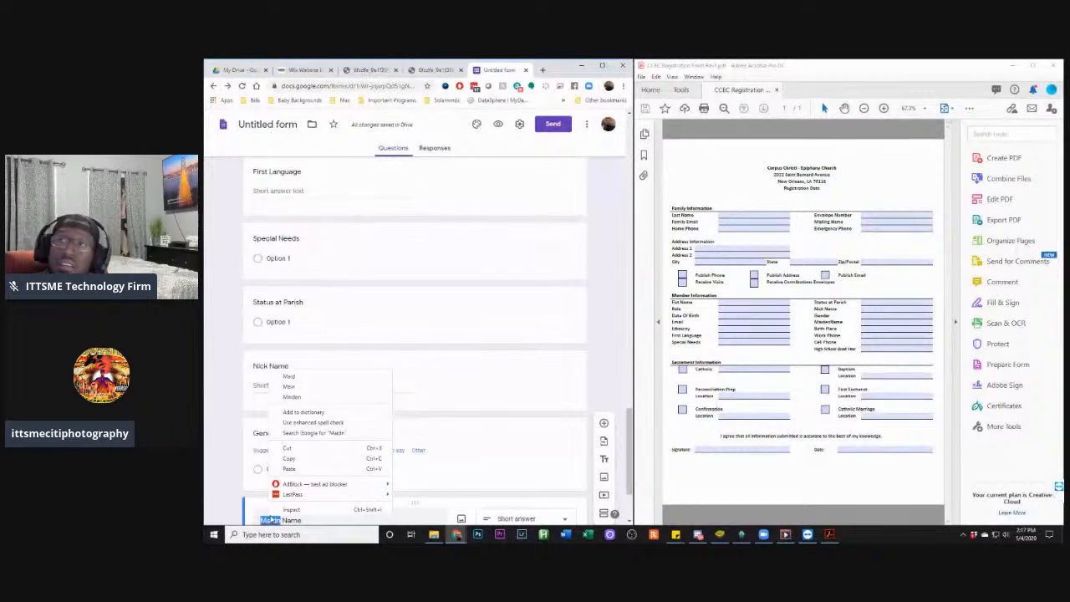
{"action": "left_click", "coordinate": [315, 396]}
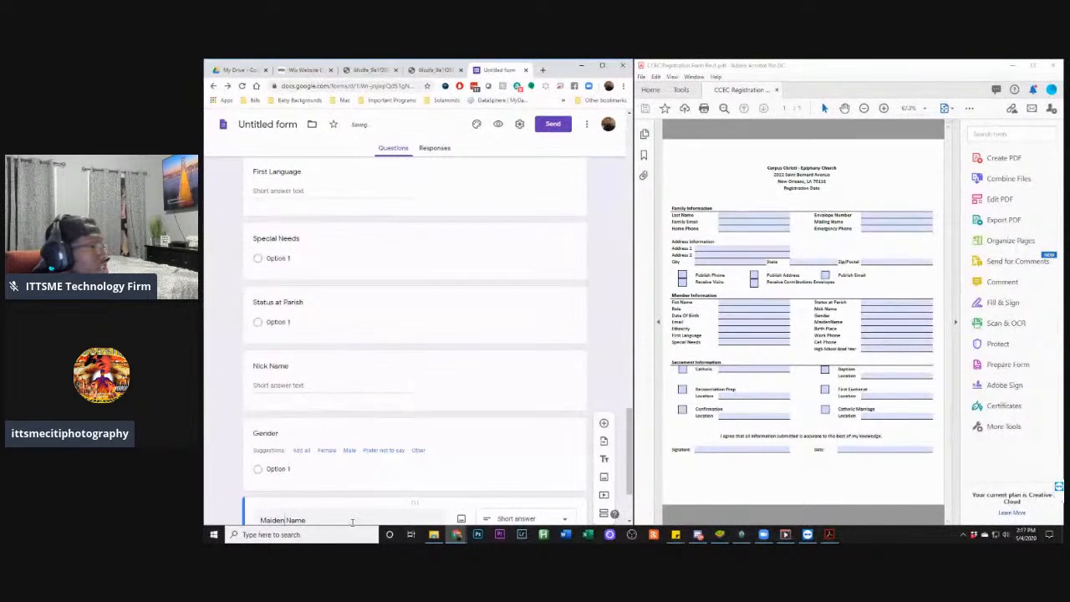
{"action": "scroll", "coordinate": [361, 492], "scroll_direction": "down", "scroll_amount": 1}
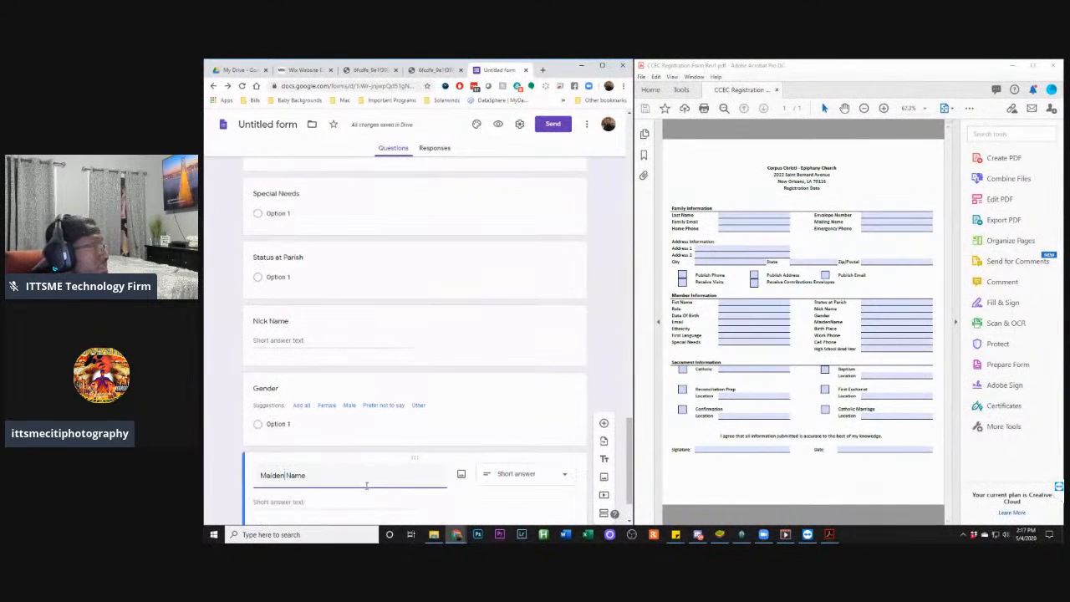
{"action": "left_click", "coordinate": [603, 423]}
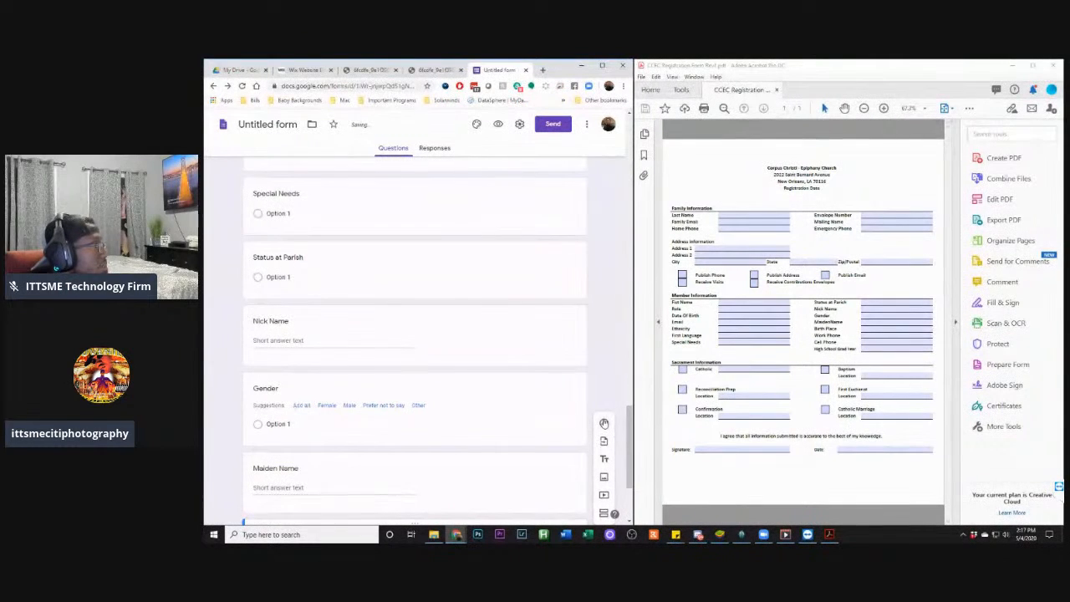
{"action": "type", "text": "Birth place"}
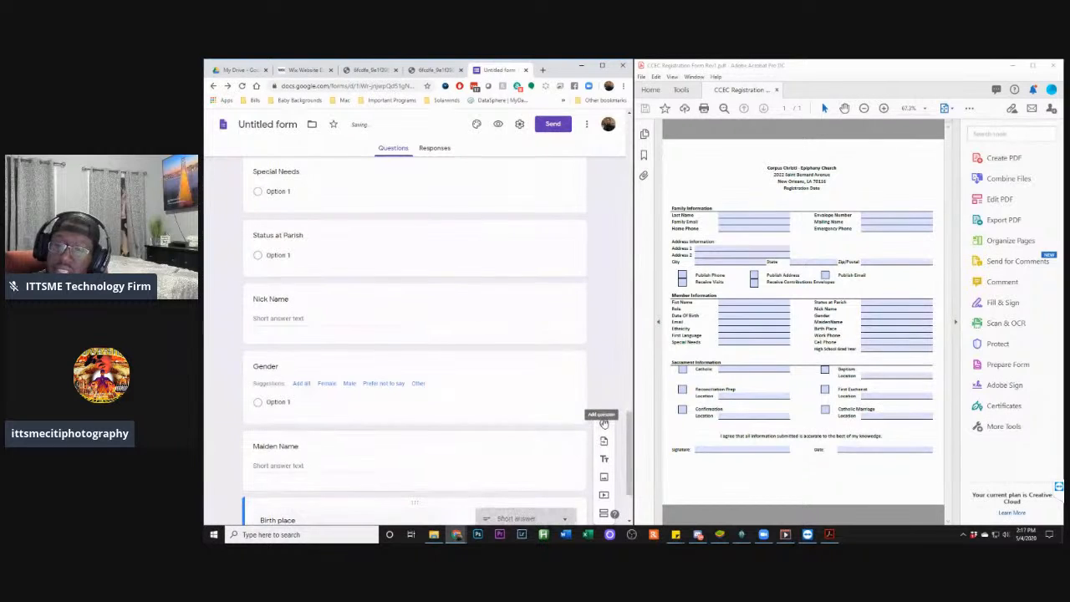
Add questions titled "Work Phone" and "Cell Phone" below the Birth place question
{"action": "left_click", "coordinate": [602, 425]}
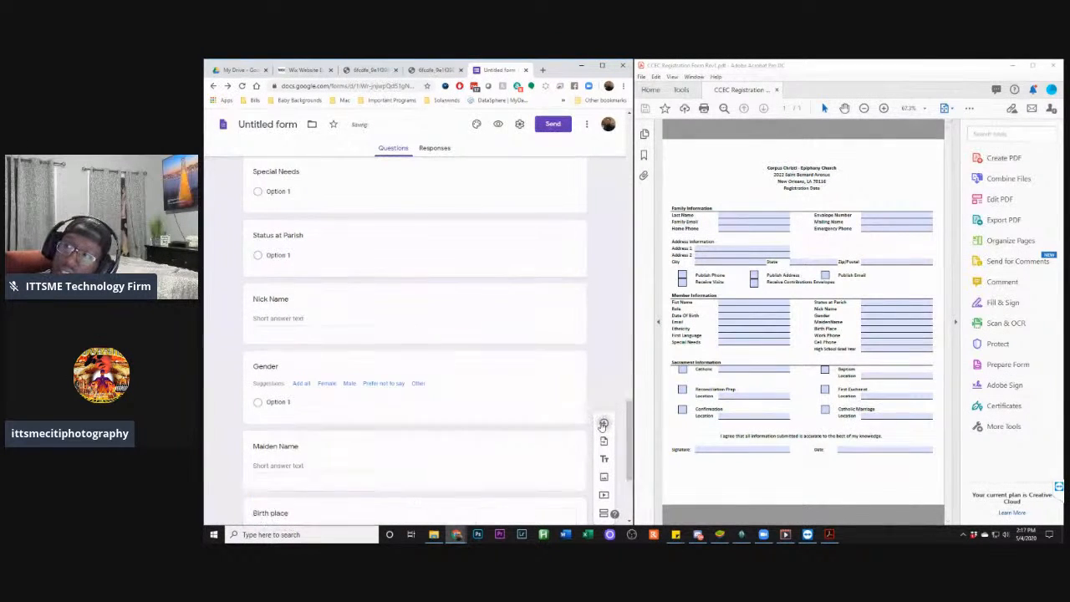
{"action": "left_click", "coordinate": [602, 425]}
{"action": "type", "text": "Work"}
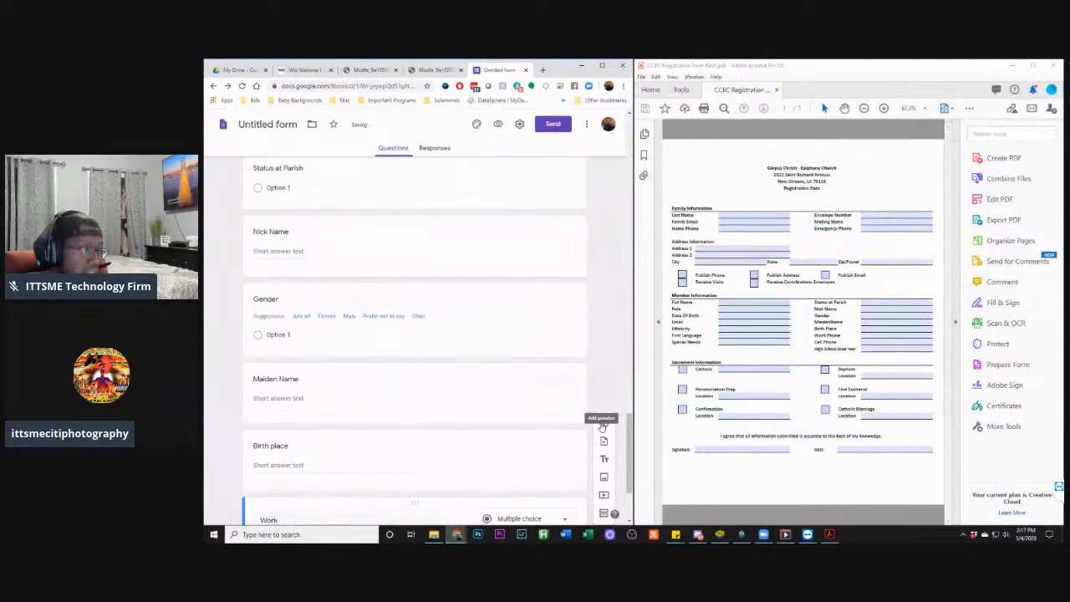
{"action": "type", "text": " Phone"}
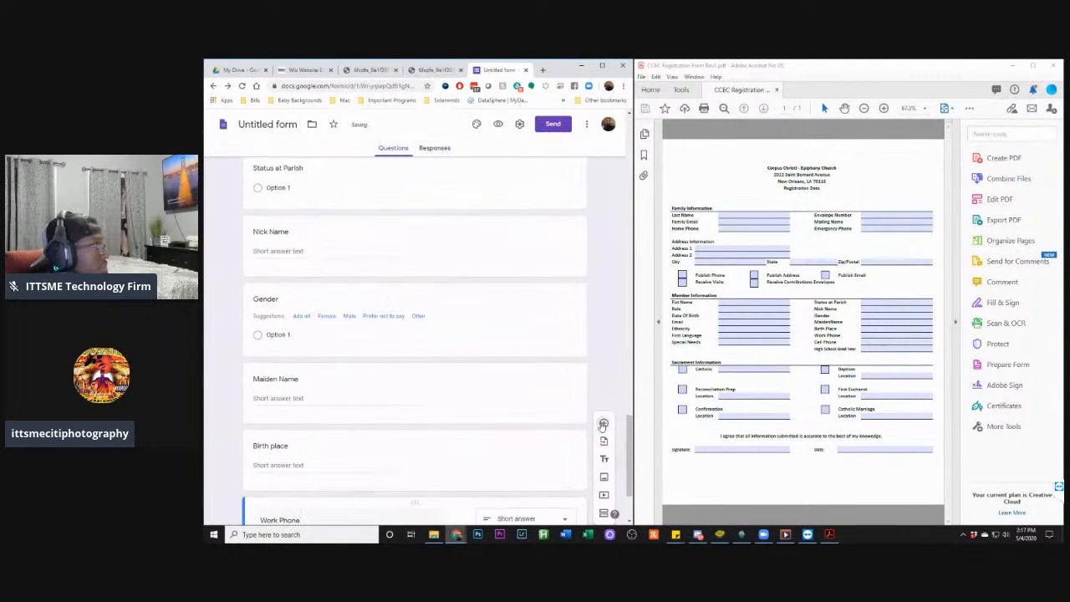
{"action": "left_click", "coordinate": [602, 425]}
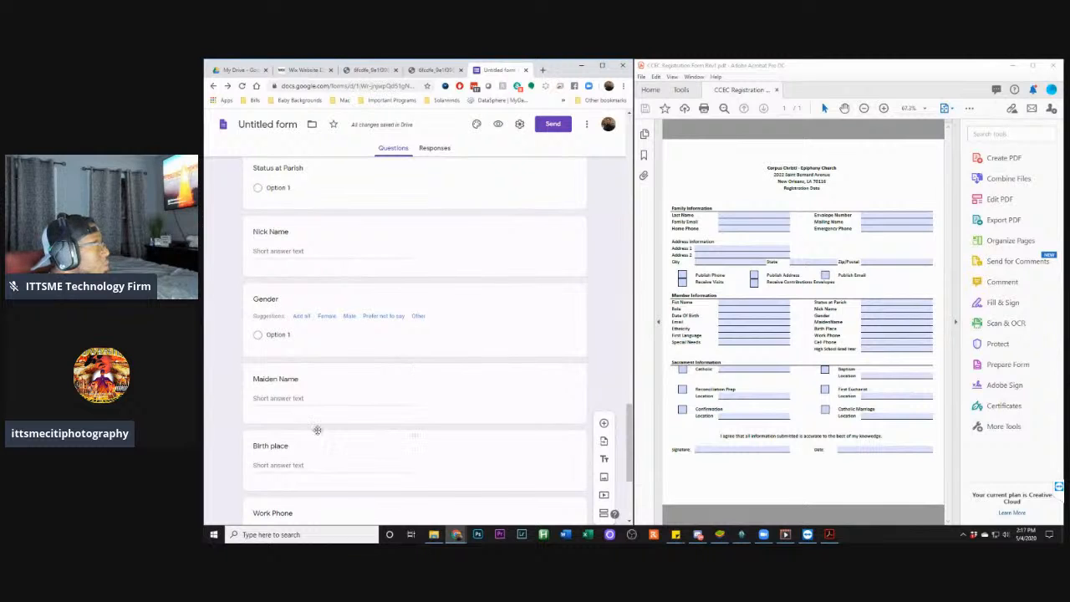
{"action": "scroll", "coordinate": [475, 427], "scroll_direction": "down", "scroll_amount": 2}
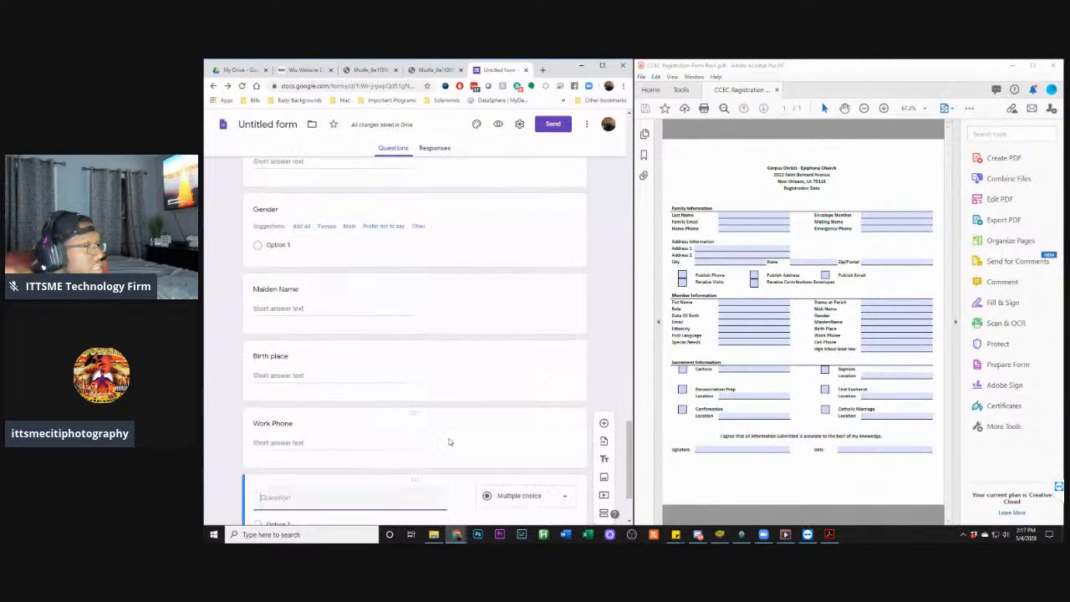
{"action": "type", "text": "Cell Phone"}
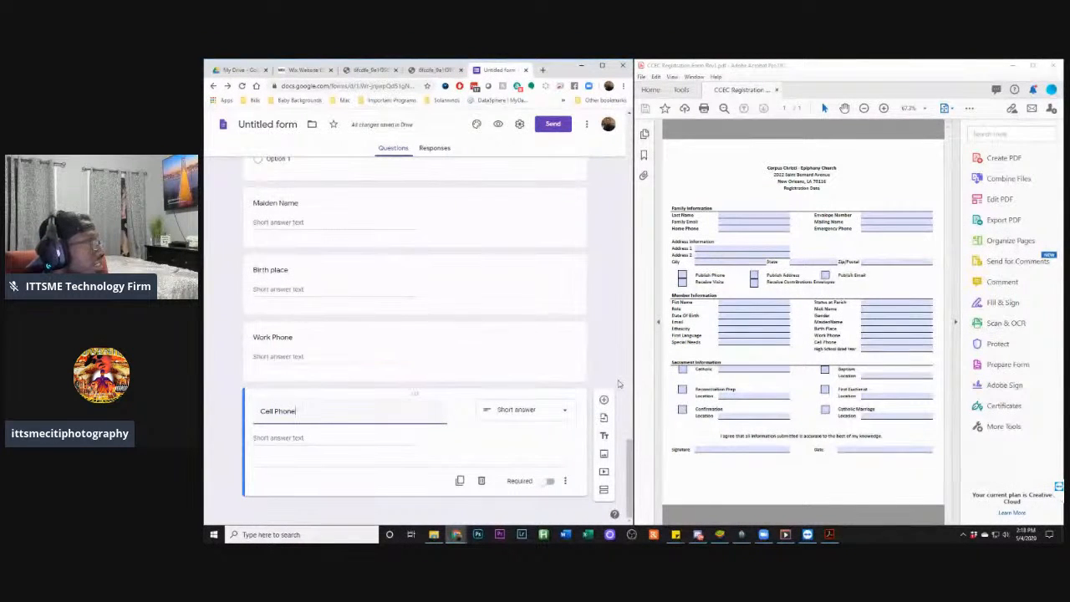
Add a question titled "High School Grad Year" below the Cell Phone question
{"action": "left_click", "coordinate": [605, 401]}
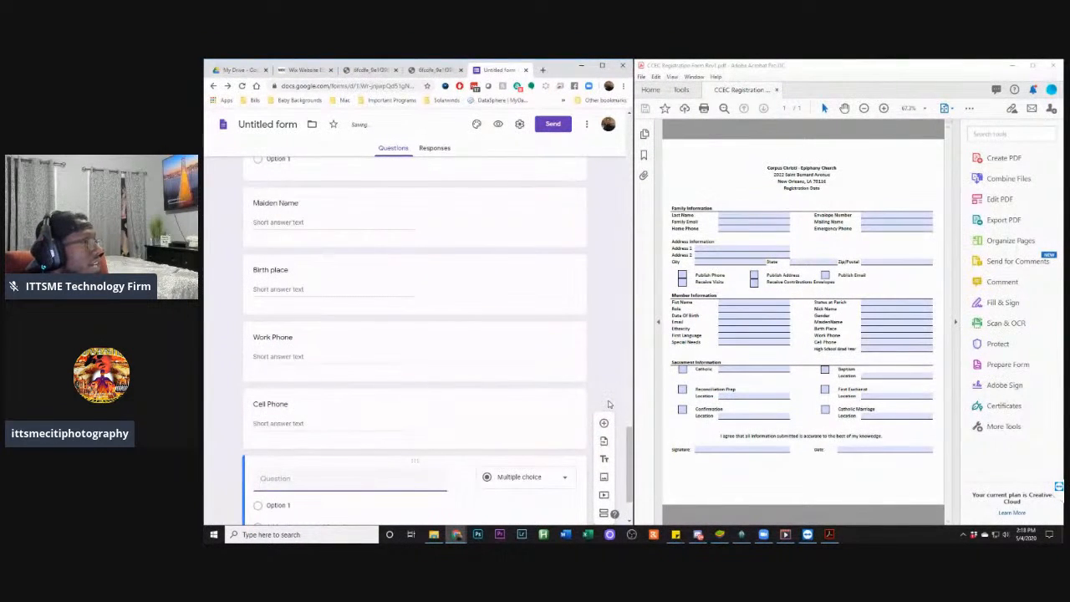
{"action": "type", "text": "Hig"}
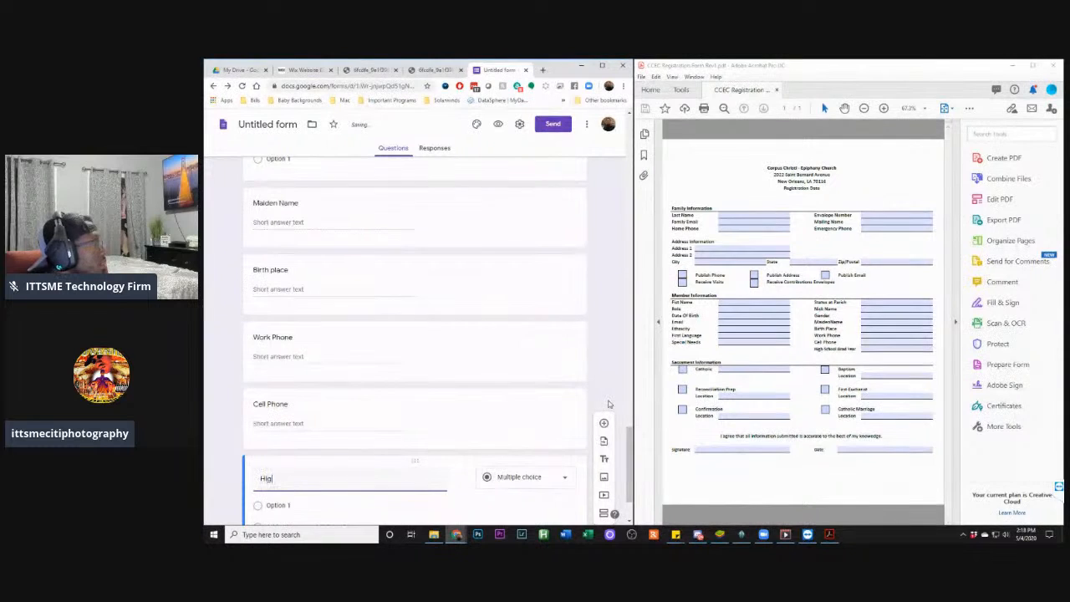
{"action": "type", "text": "h School Grad"}
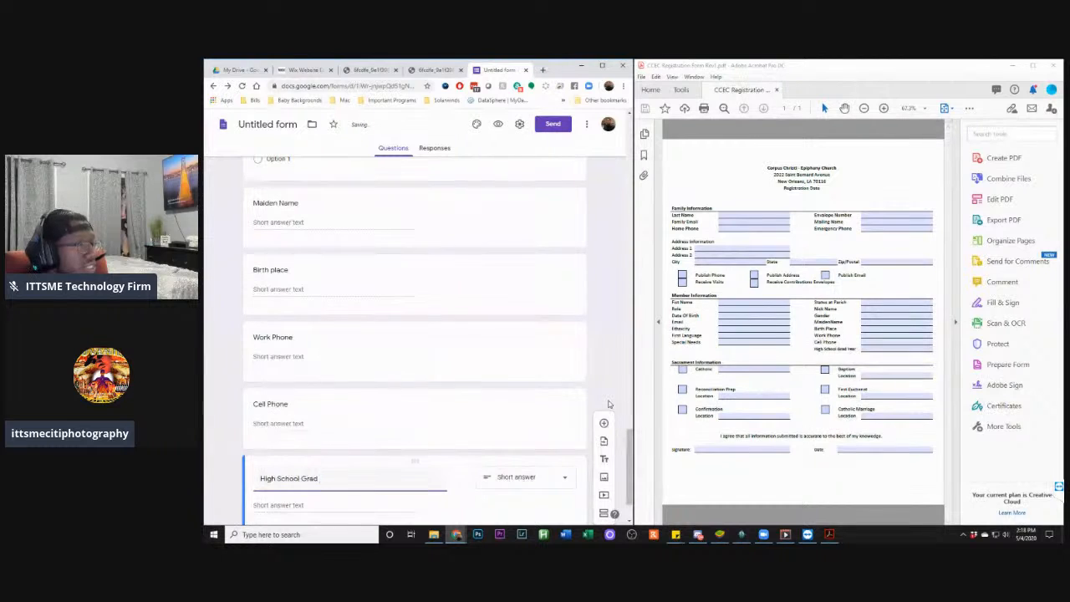
{"action": "type", "text": " Year"}
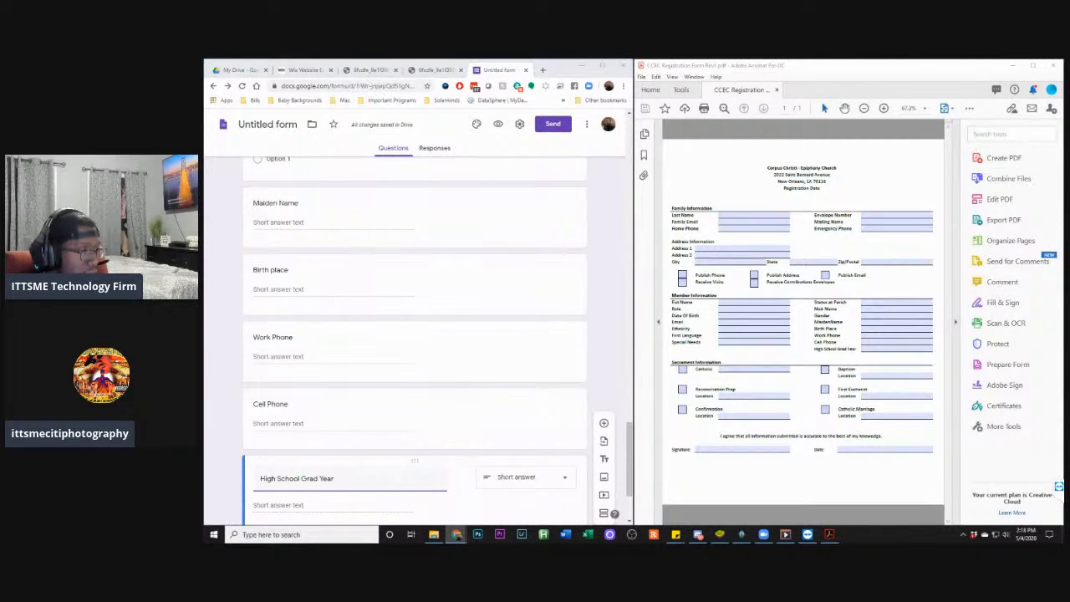
Review the form's existing questions from the Address Information section down to High School Grad Year
{"action": "scroll", "coordinate": [596, 327], "scroll_direction": "up", "scroll_amount": 3}
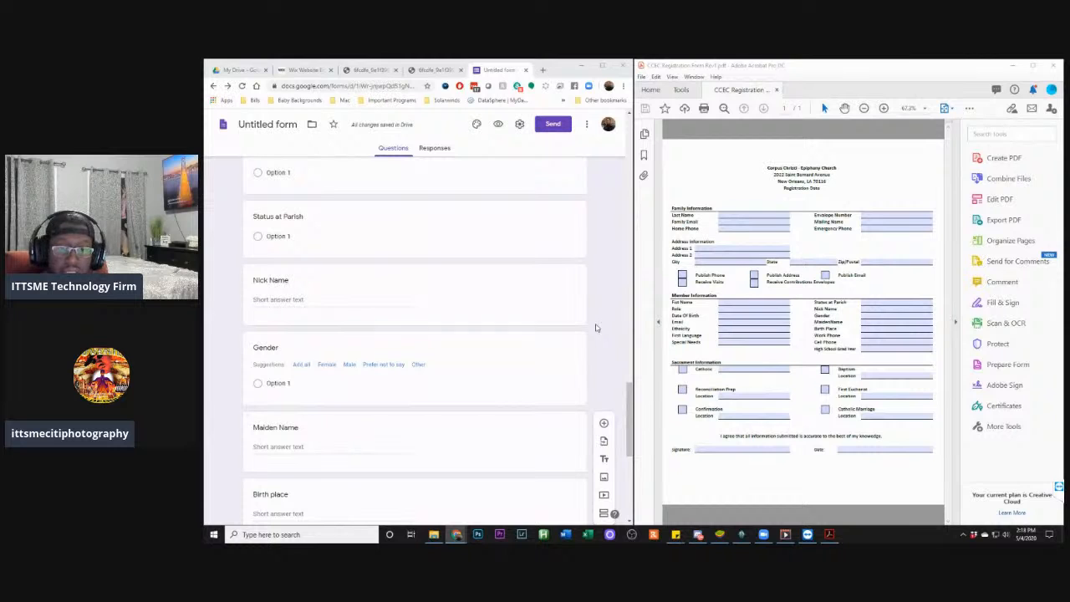
{"action": "scroll", "coordinate": [596, 328], "scroll_direction": "up", "scroll_amount": 3}
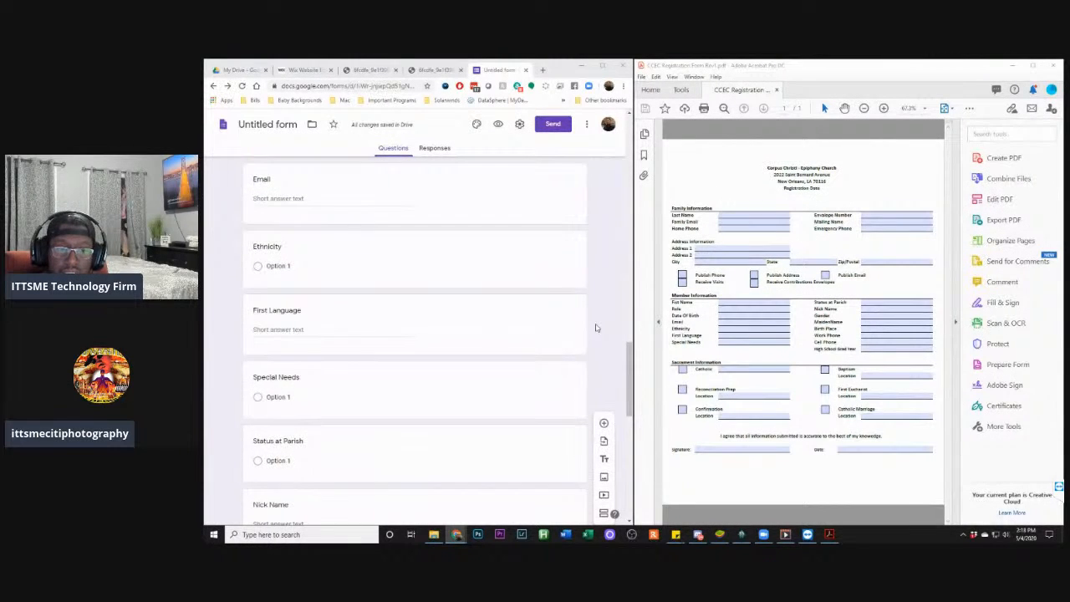
{"action": "scroll", "coordinate": [596, 328], "scroll_direction": "up", "scroll_amount": 3}
{"action": "scroll", "coordinate": [600, 308], "scroll_direction": "up", "scroll_amount": 3}
{"action": "scroll", "coordinate": [599, 309], "scroll_direction": "up", "scroll_amount": 2}
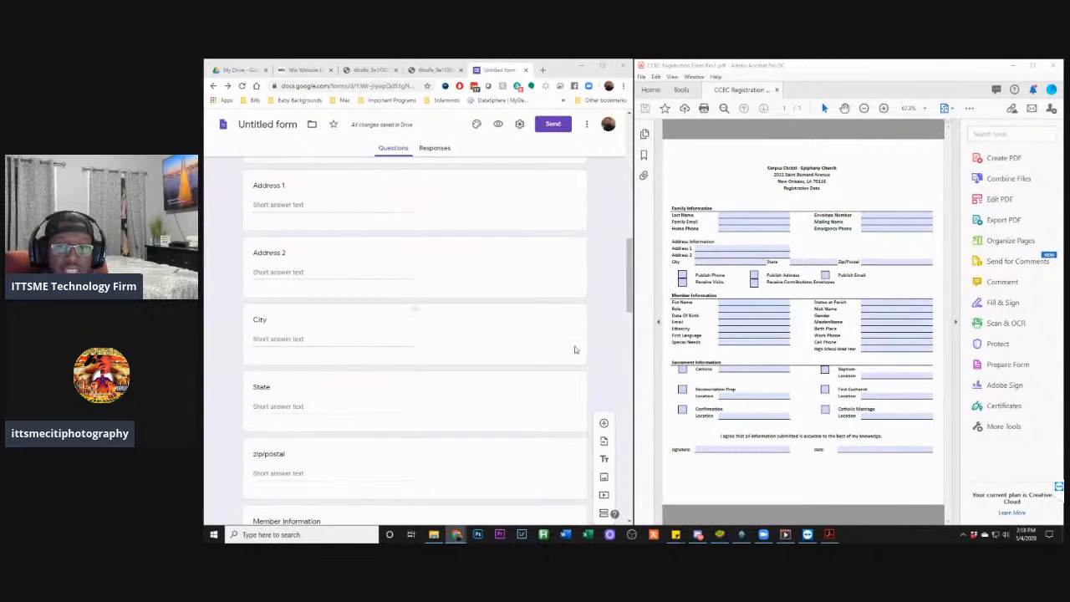
{"action": "scroll", "coordinate": [577, 344], "scroll_direction": "up", "scroll_amount": 1}
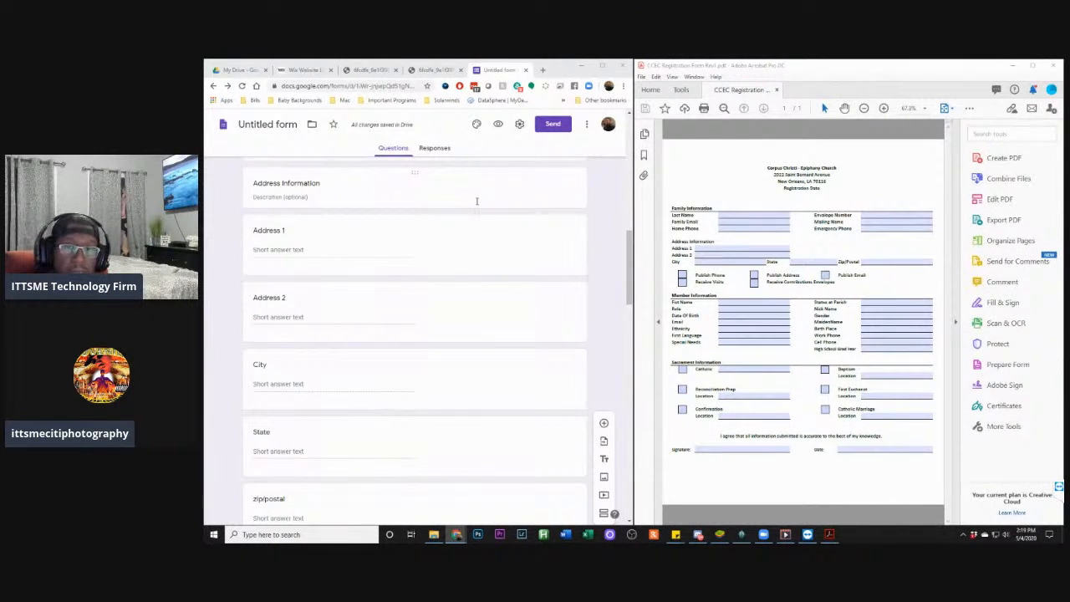
{"action": "scroll", "coordinate": [413, 231], "scroll_direction": "down", "scroll_amount": 6}
{"action": "scroll", "coordinate": [453, 293], "scroll_direction": "down", "scroll_amount": 4}
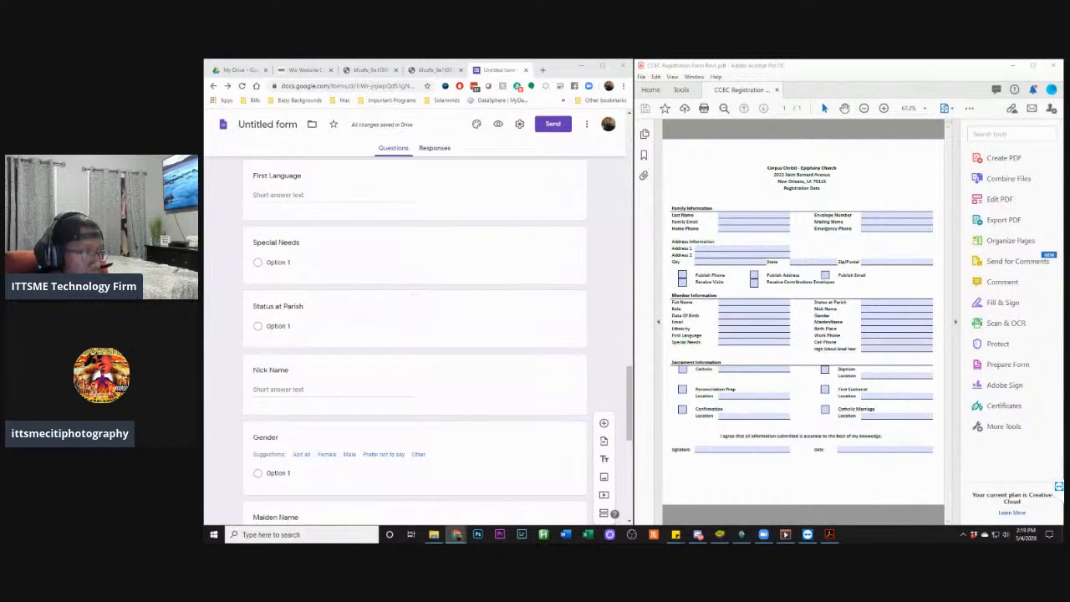
{"action": "scroll", "coordinate": [334, 464], "scroll_direction": "down", "scroll_amount": 7}
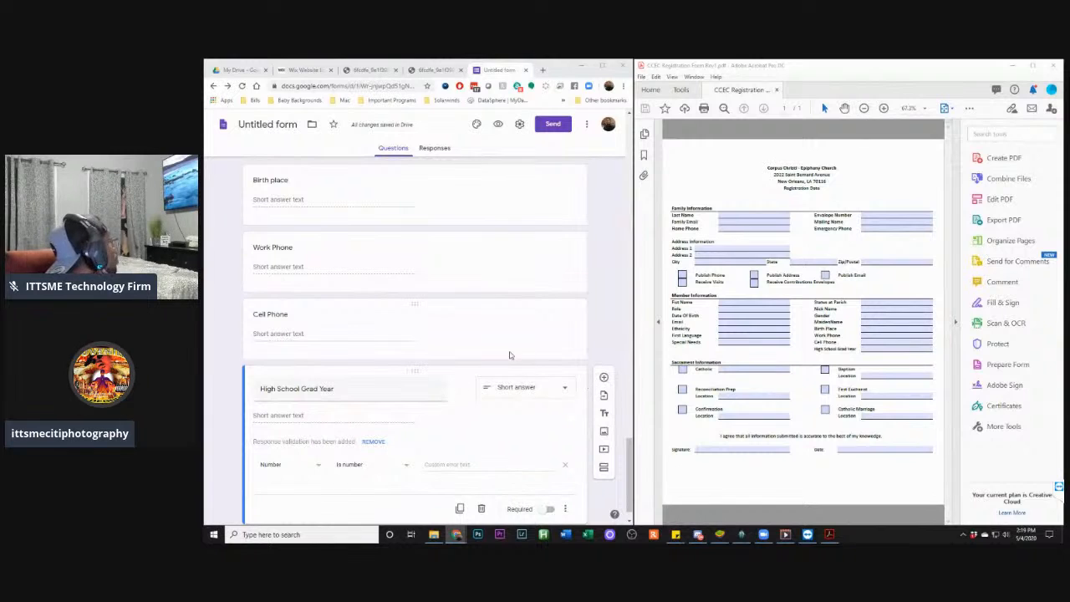
{"action": "scroll", "coordinate": [612, 413], "scroll_direction": "down", "scroll_amount": 1}
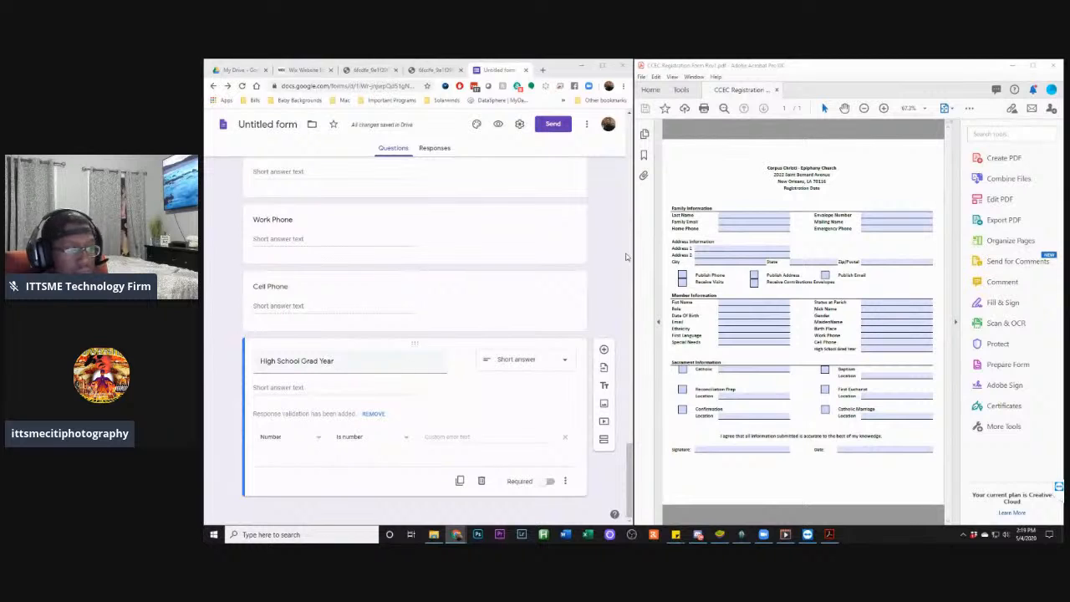
Add a title block reading "Sacrament Information" below the High School Grad Year question
{"action": "left_click", "coordinate": [607, 385]}
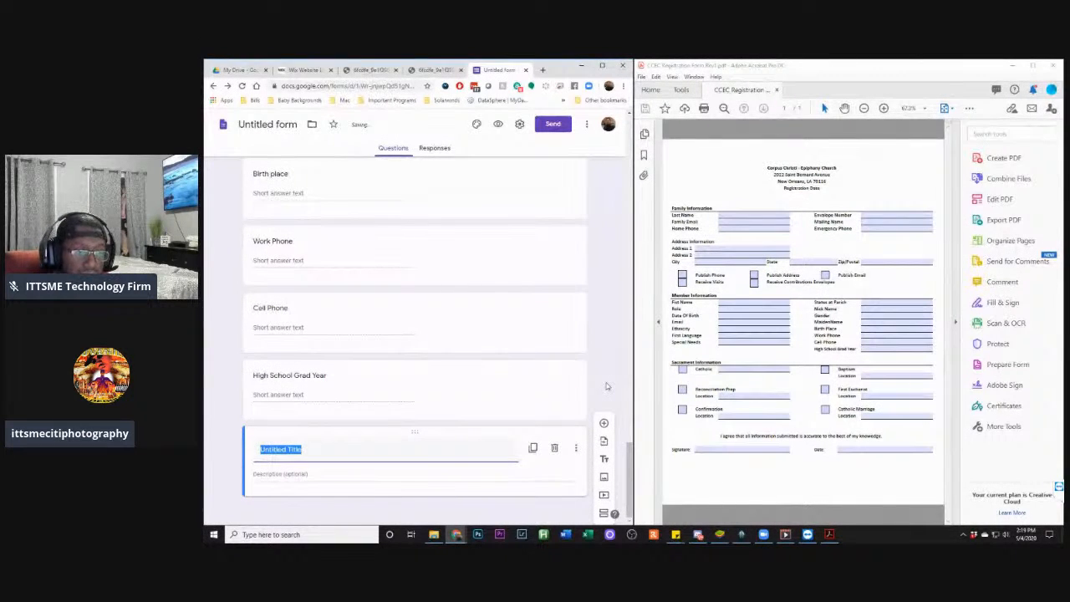
{"action": "type", "text": "Sacra"}
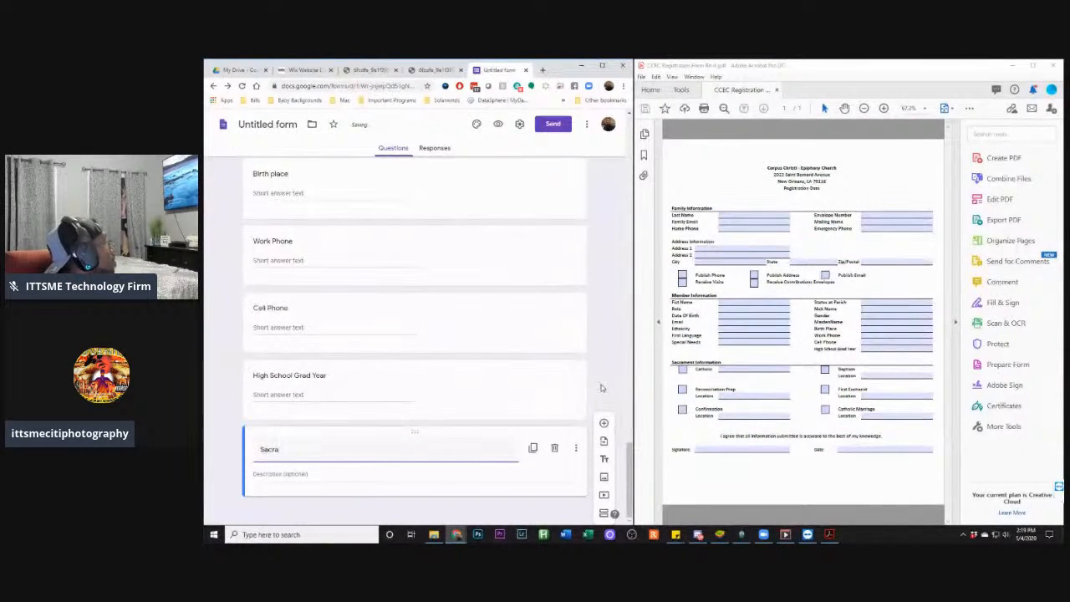
{"action": "type", "text": "ment ("}
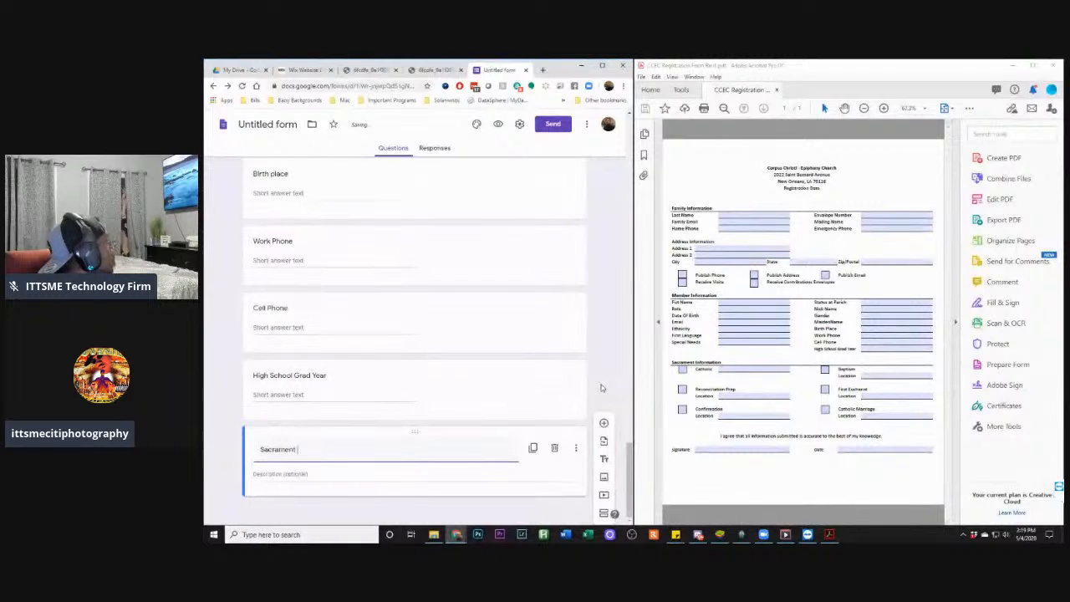
{"action": "type", "text": "nformation"}
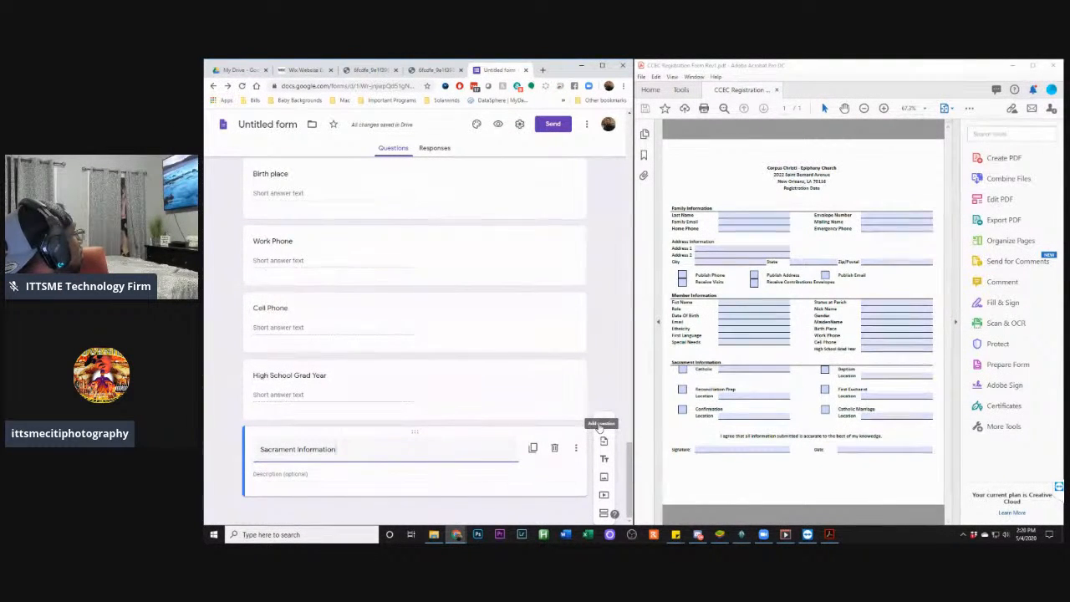
Add a question titled "Catholic" with a capital C below the Sacrament Information heading
{"action": "left_click", "coordinate": [601, 425]}
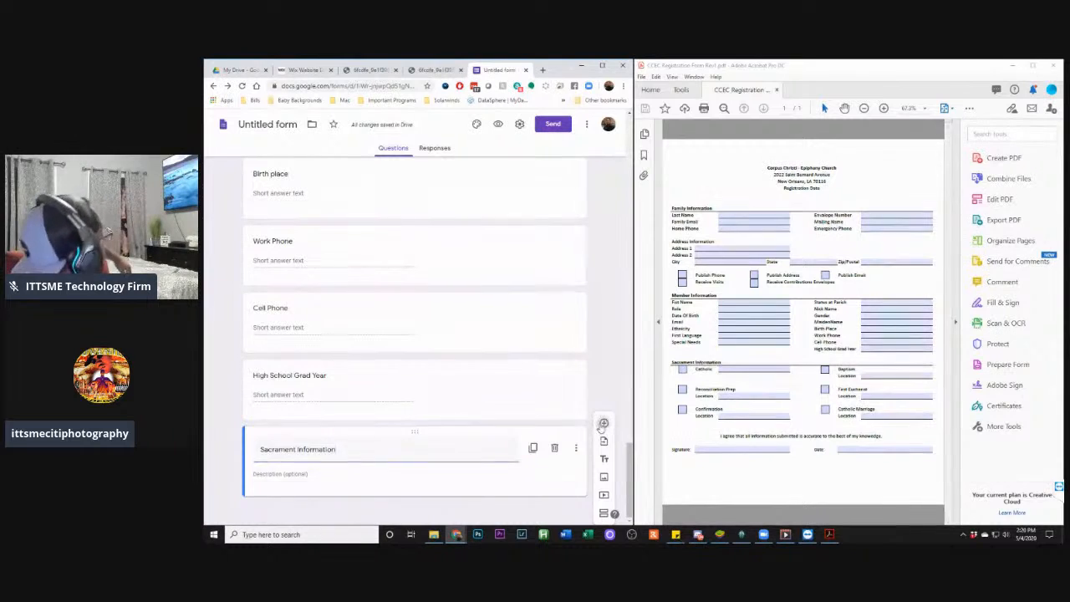
{"action": "type", "text": "cal"}
{"action": "type", "text": "h"}
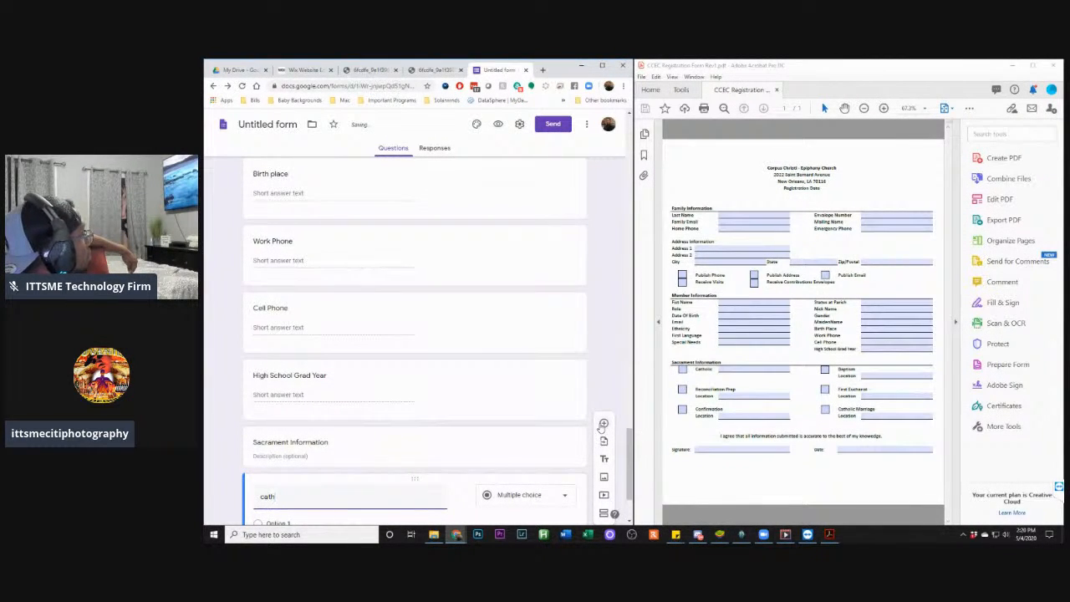
{"action": "type", "text": "olic"}
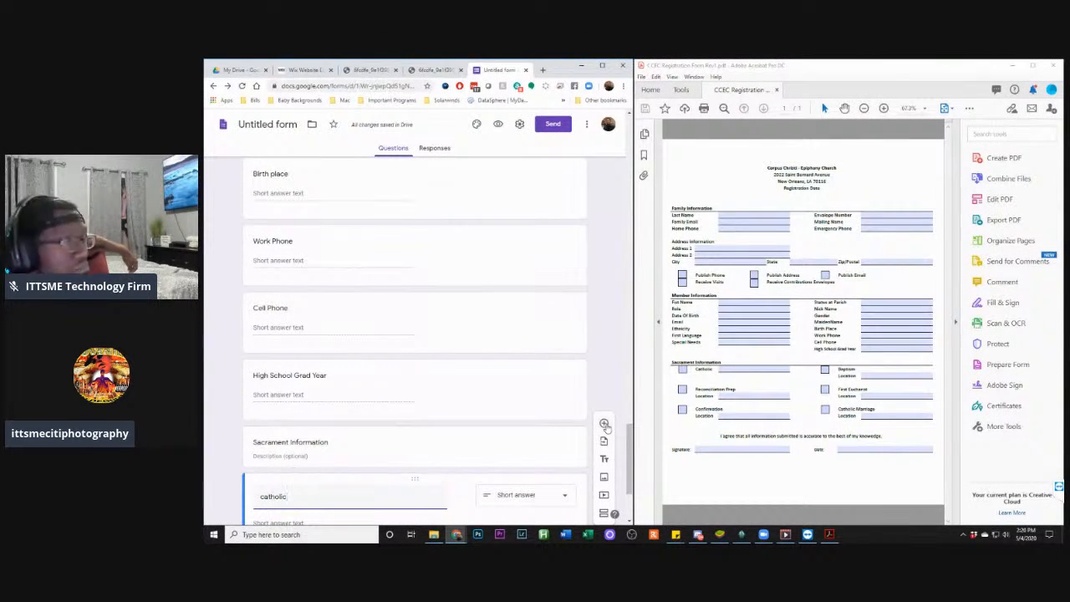
{"action": "left_click", "coordinate": [261, 497]}
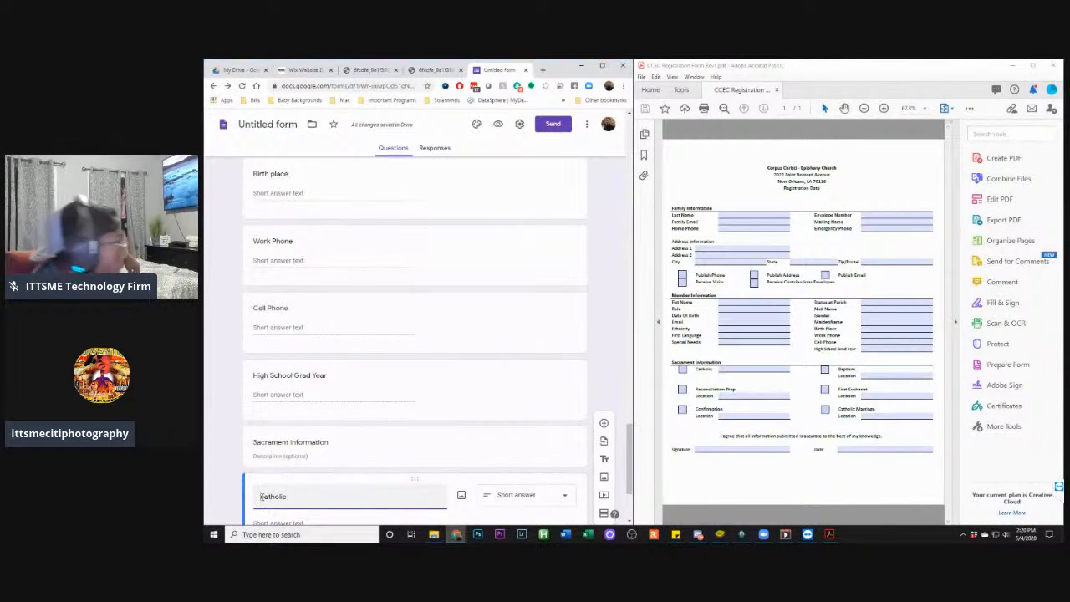
{"action": "key", "text": "Delete"}
{"action": "type", "text": "C"}
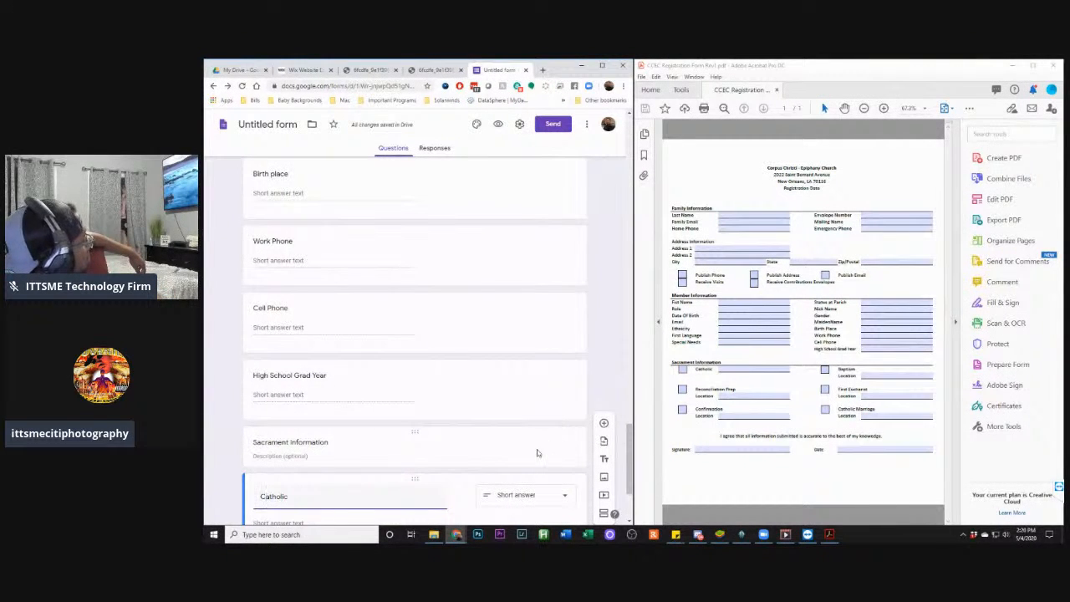
Add a question titled "Reconciliation Prep location" below the Catholic question, fixing the misspelling of its last word
{"action": "left_click", "coordinate": [605, 424]}
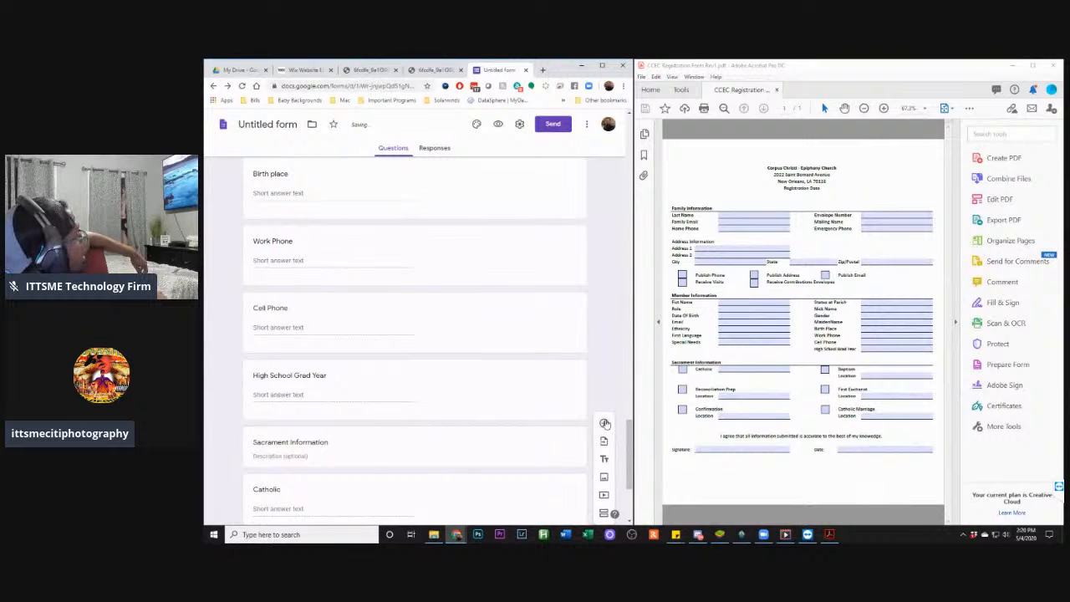
{"action": "left_click", "coordinate": [605, 423]}
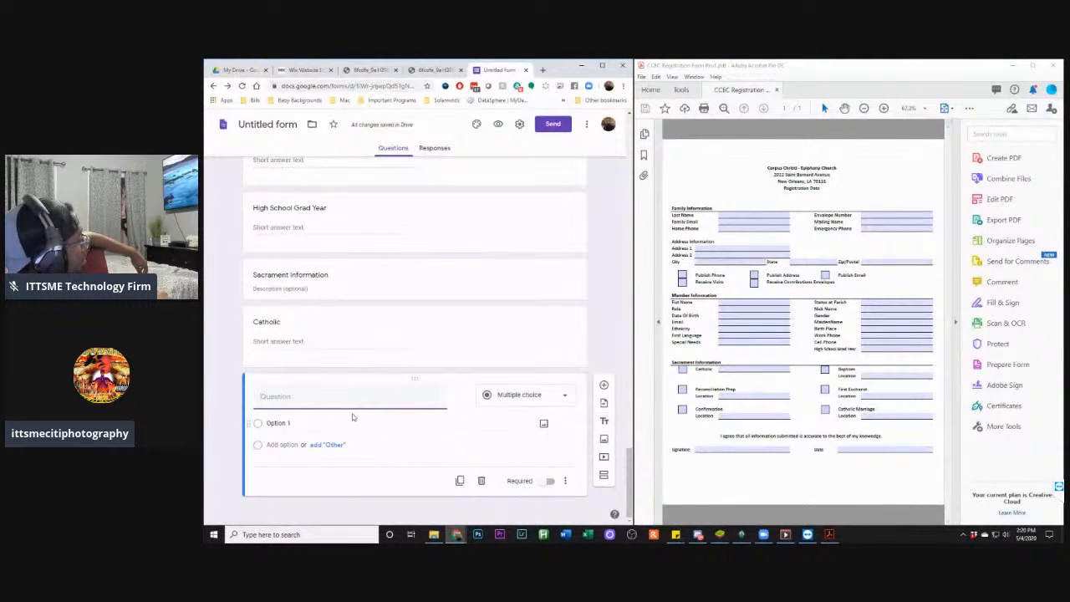
{"action": "type", "text": "Re"}
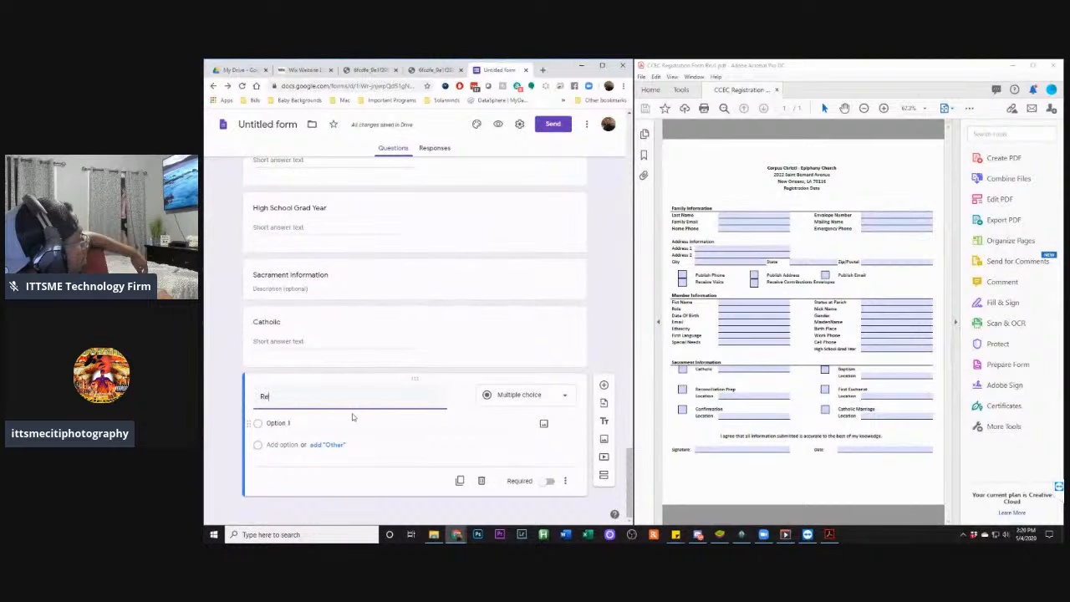
{"action": "type", "text": "con"}
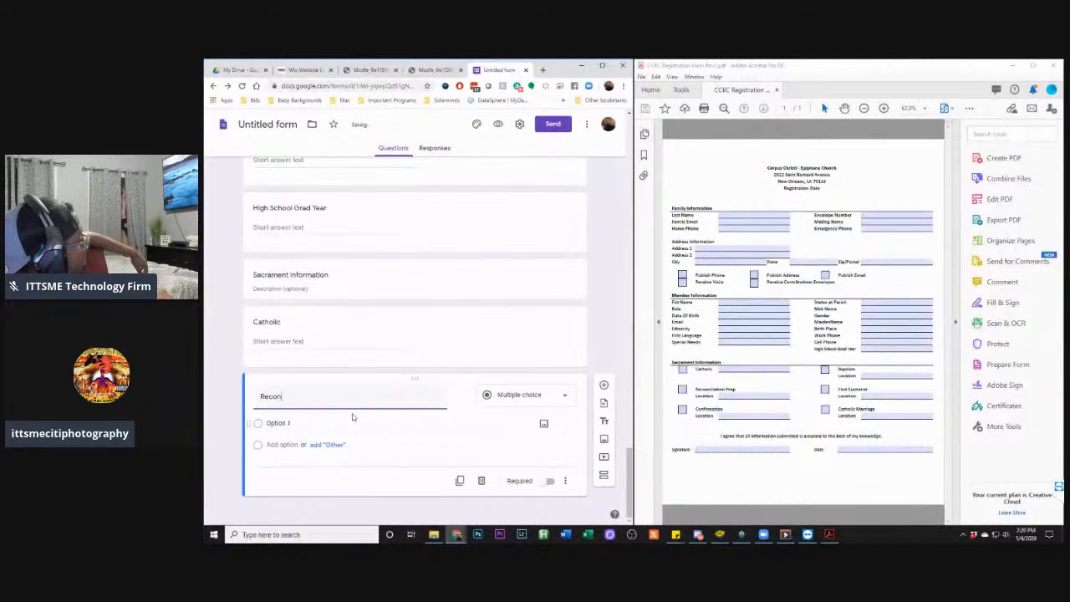
{"action": "type", "text": "cil"}
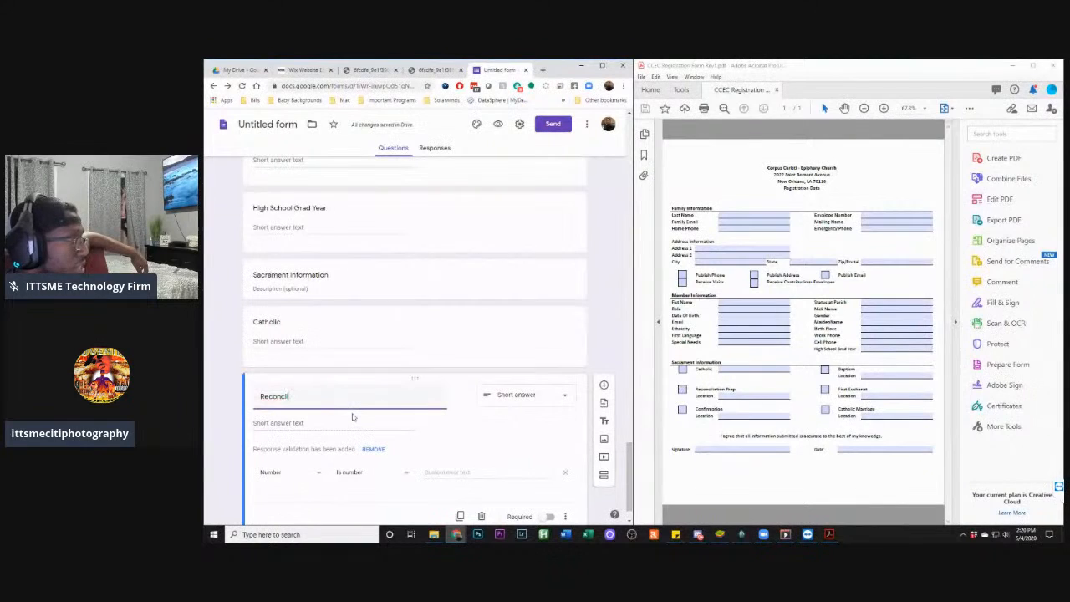
{"action": "type", "text": "iation "}
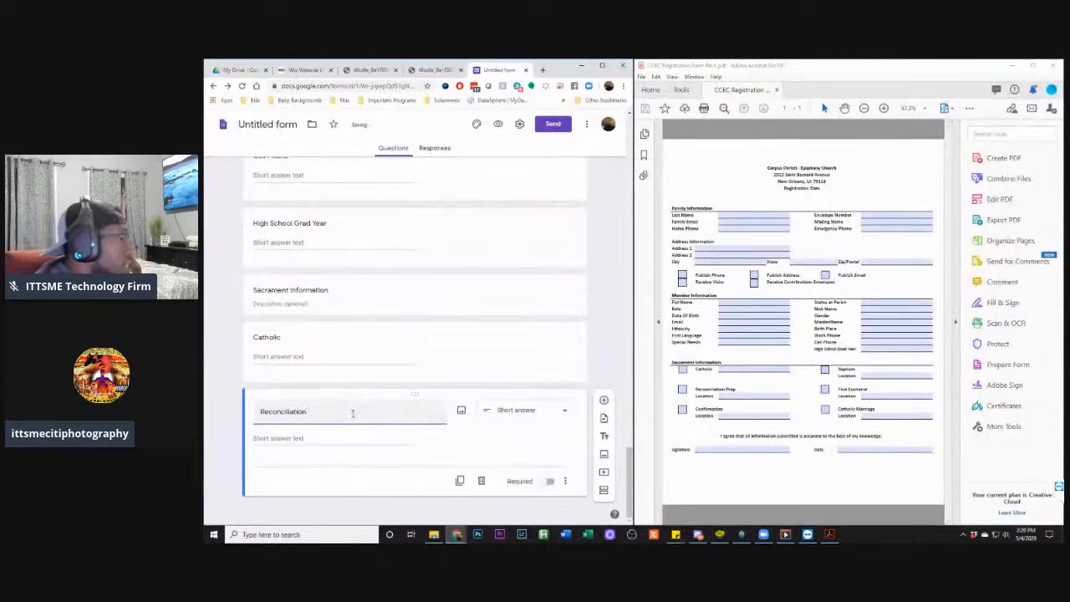
{"action": "type", "text": "P"}
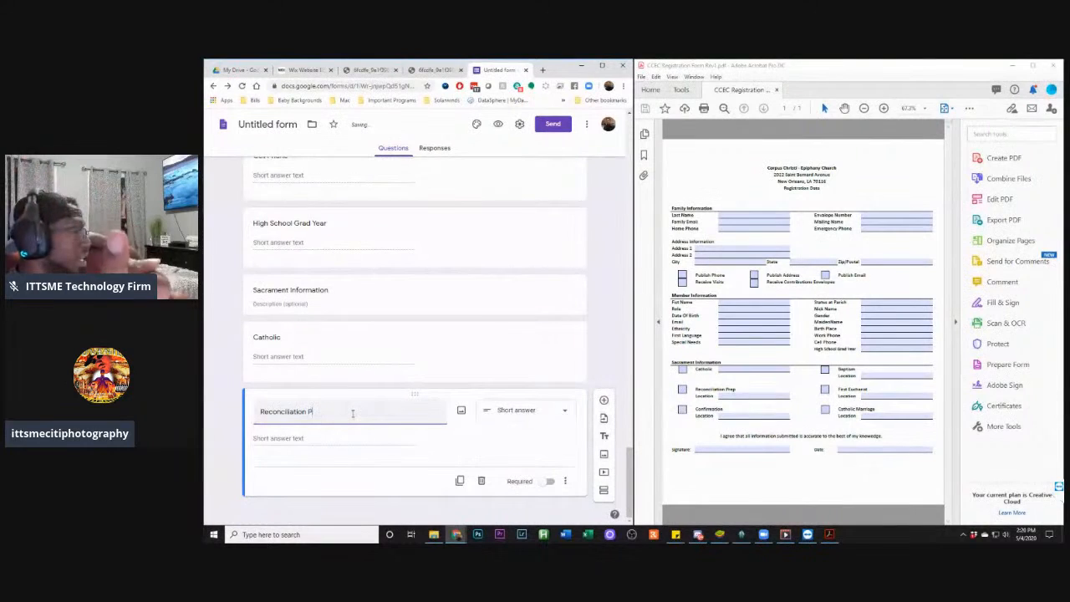
{"action": "type", "text": "rep lo"}
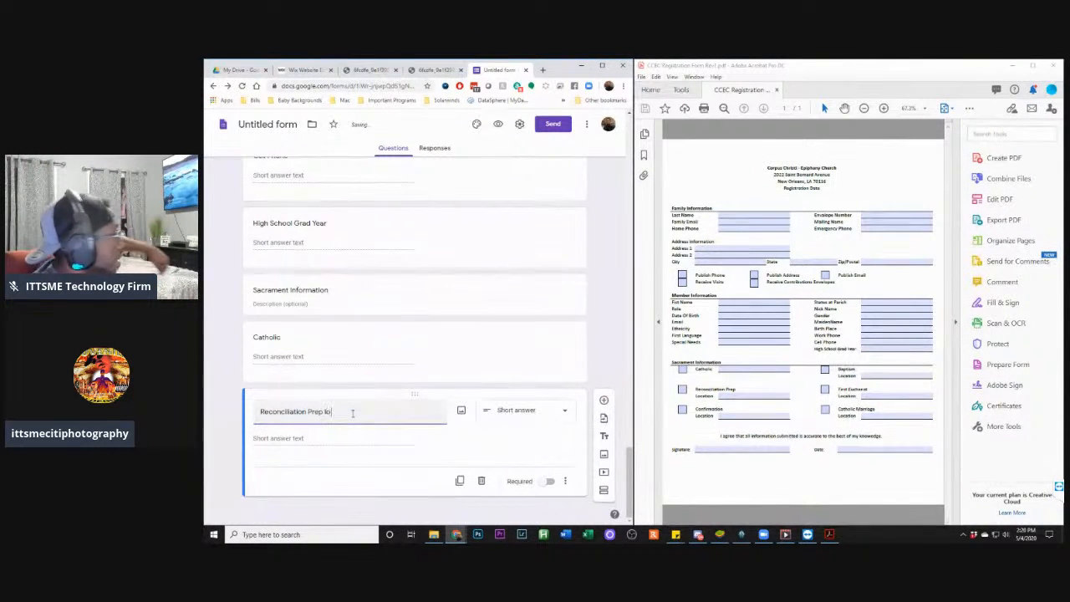
{"action": "type", "text": "ction"}
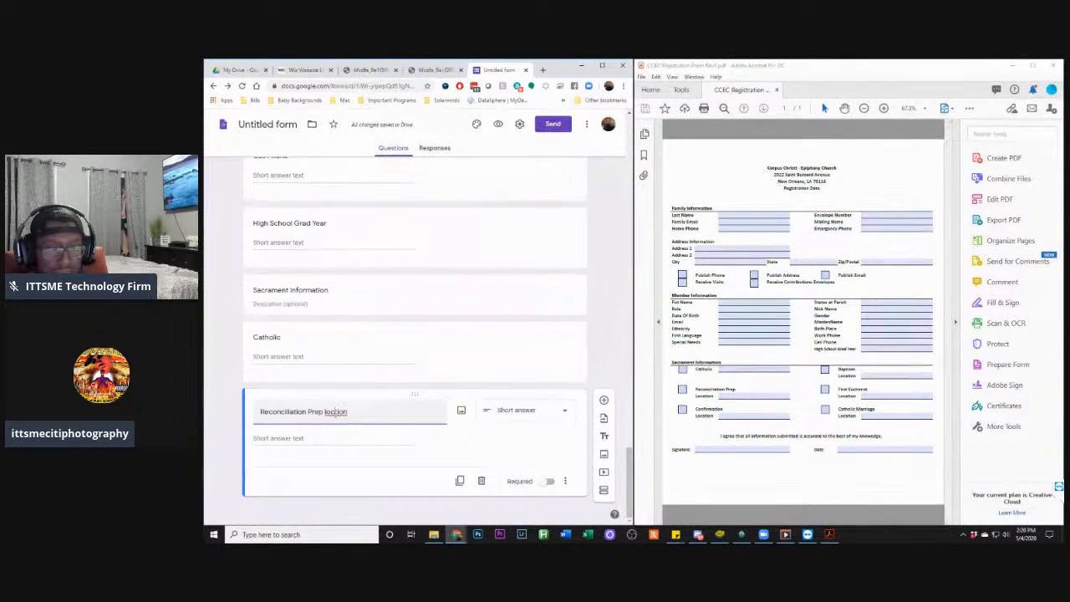
{"action": "right_click", "coordinate": [335, 412]}
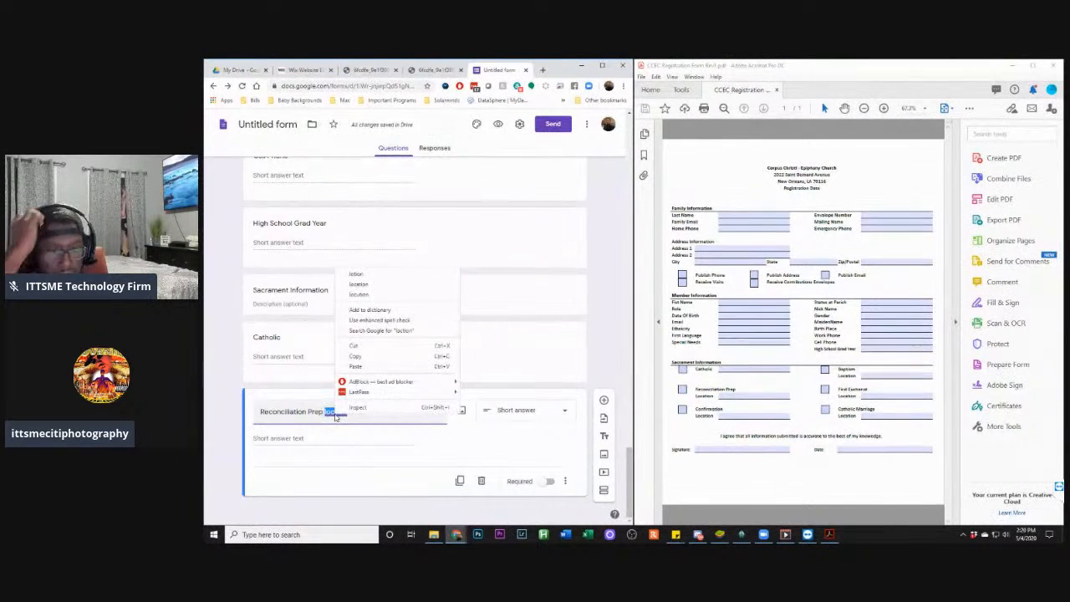
{"action": "left_click", "coordinate": [384, 285]}
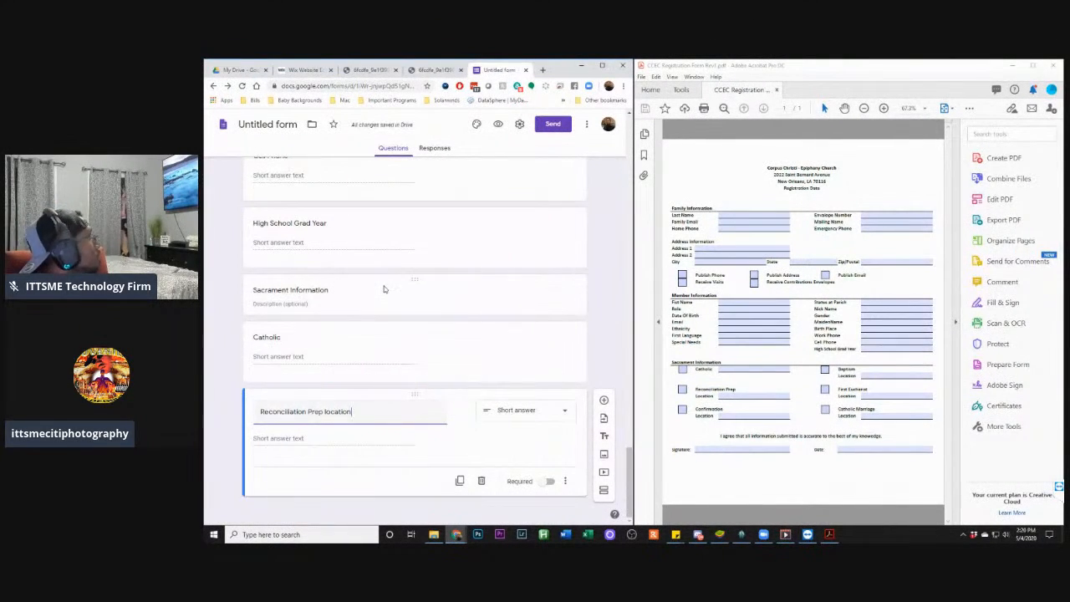
Add a question titled "Confirmation Loction" below the Reconciliation Prep location question
{"action": "left_click", "coordinate": [604, 402]}
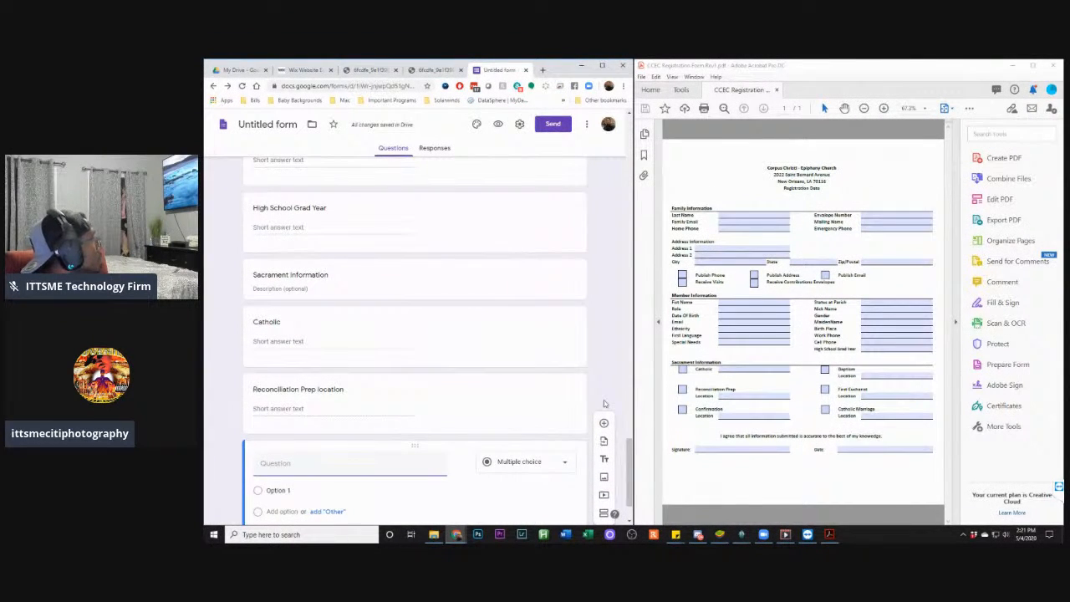
{"action": "type", "text": "Con"}
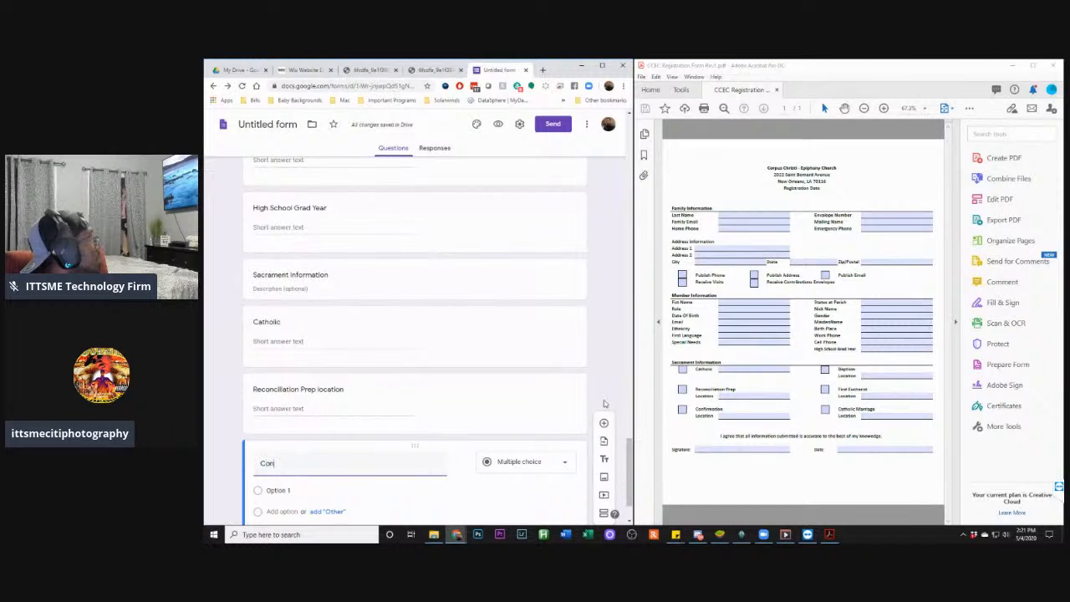
{"action": "type", "text": "f"}
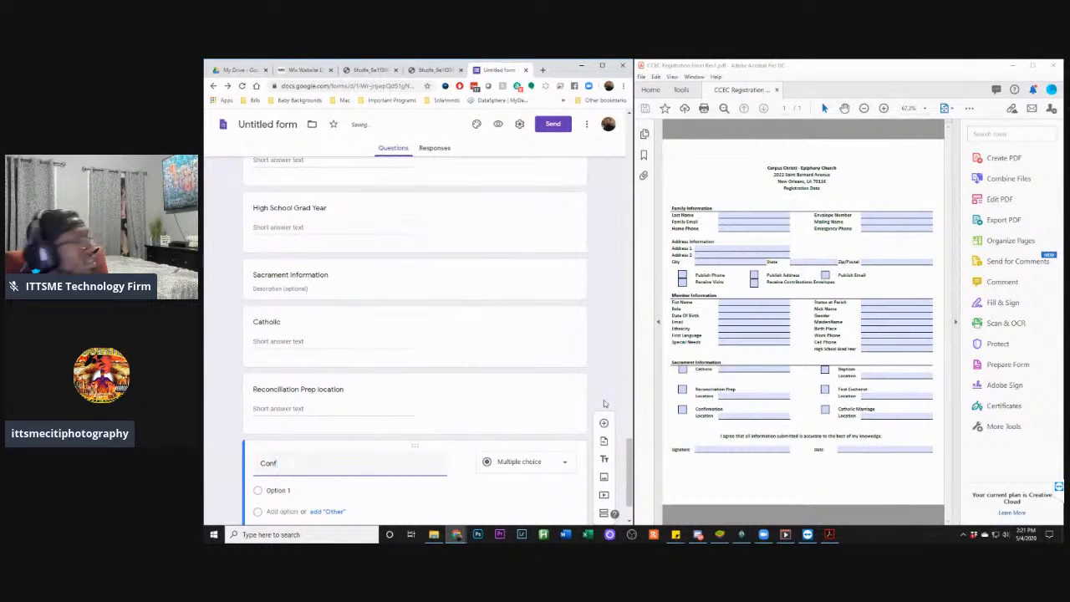
{"action": "type", "text": "irmation"}
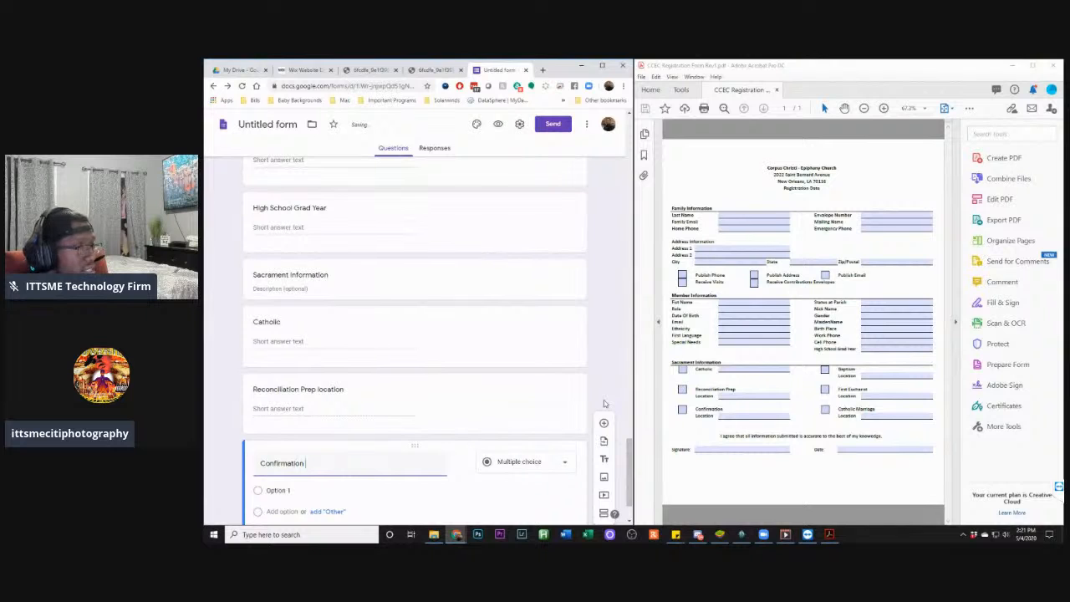
{"action": "type", "text": " Loction"}
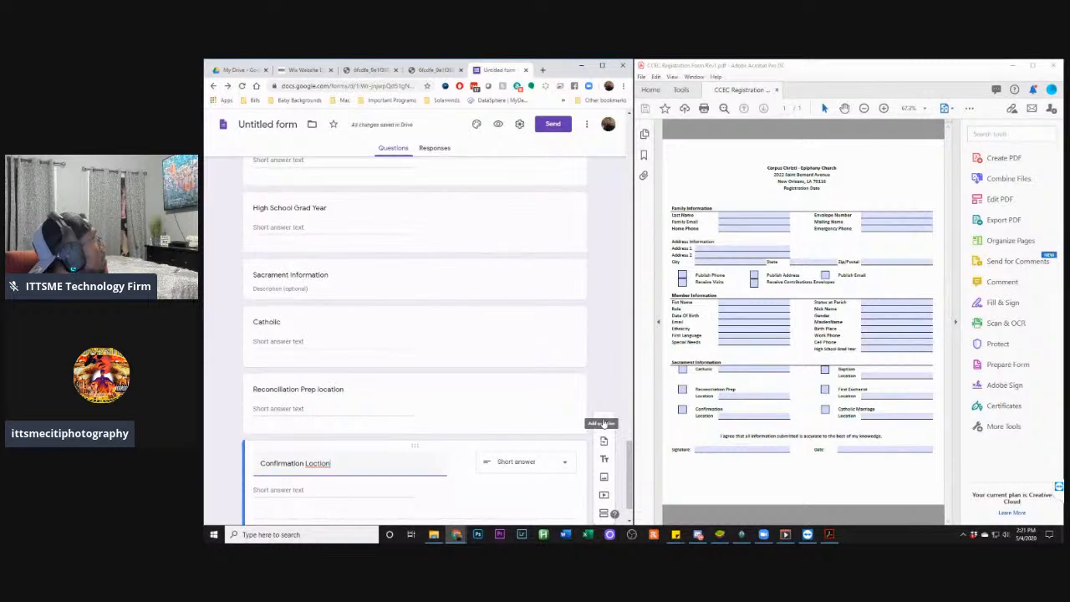
Add a question titled "Baptism Location" below the Confirmation question
{"action": "left_click", "coordinate": [603, 423]}
{"action": "type", "text": "Ba"}
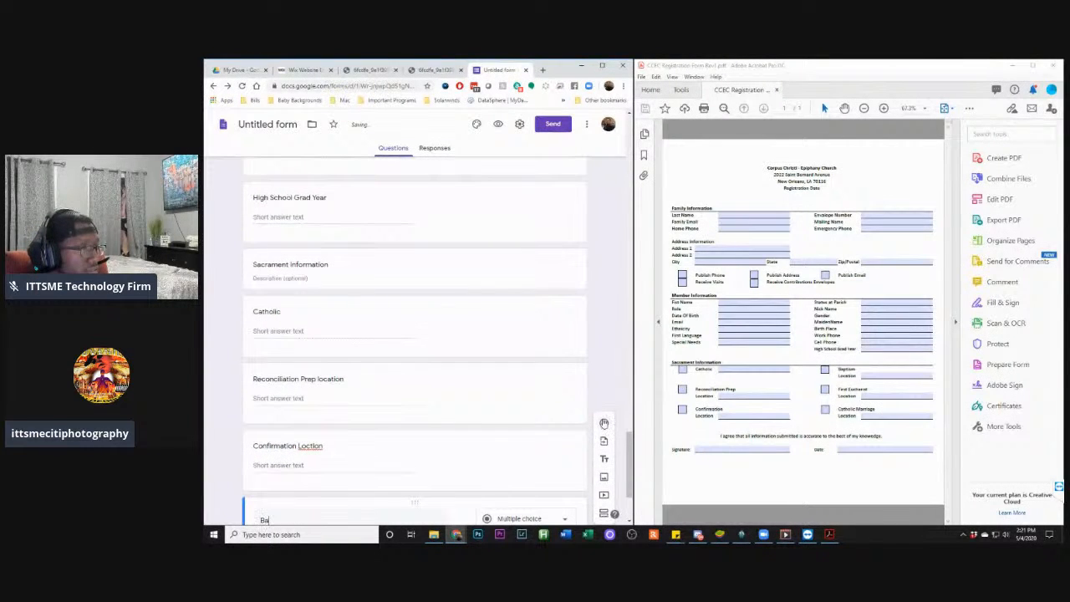
{"action": "type", "text": "ptism Loc"}
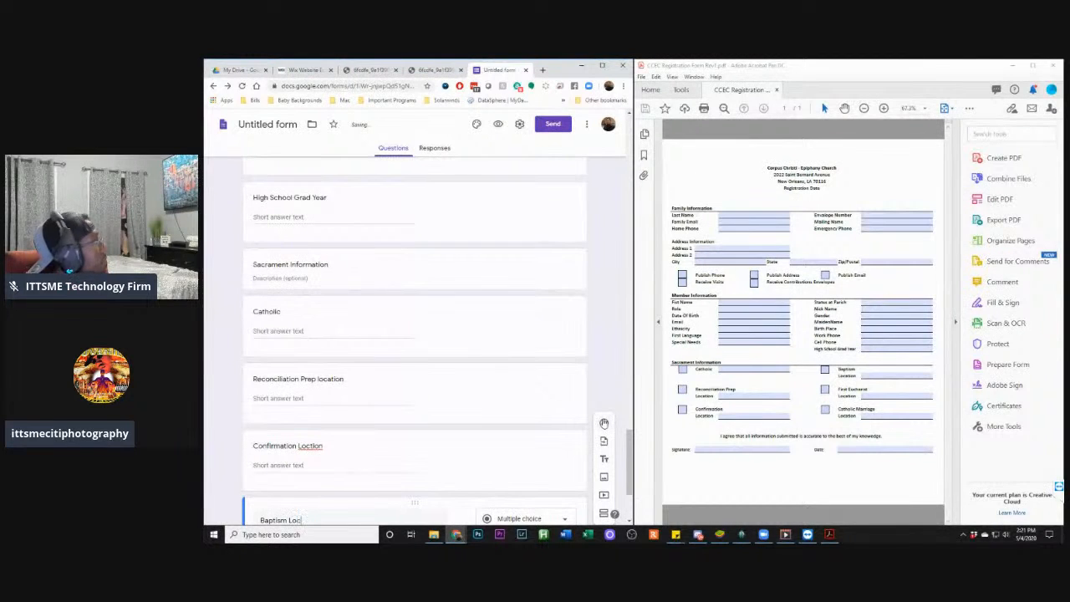
{"action": "type", "text": "ation"}
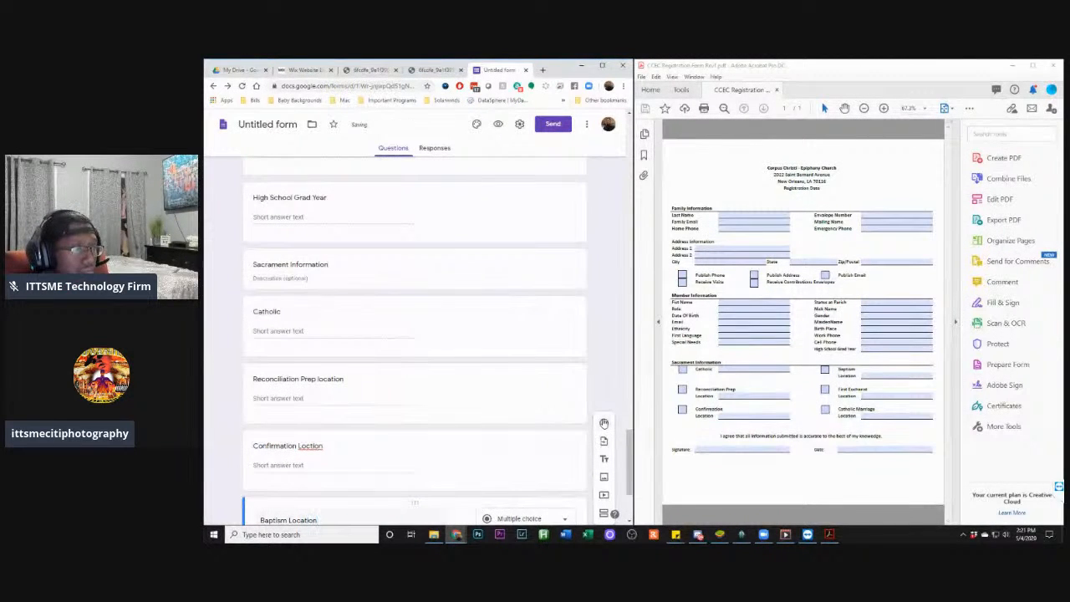
Correct the misspelled word in the Confirmation question's title so it reads "Confirmation Location"
{"action": "triple_click", "coordinate": [332, 445]}
{"action": "right_click", "coordinate": [320, 443]}
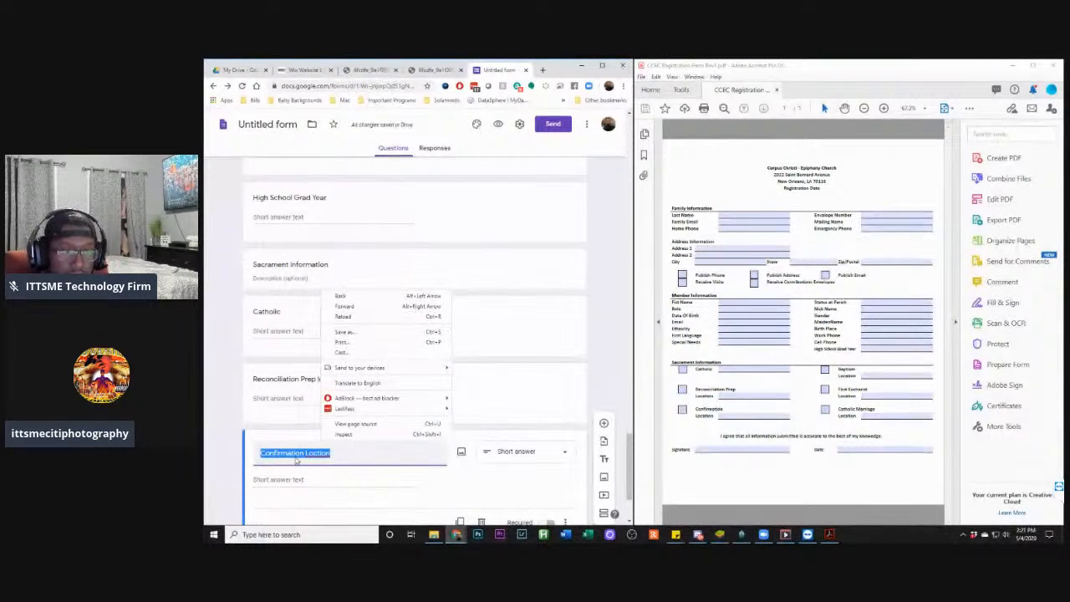
{"action": "left_click", "coordinate": [318, 460]}
{"action": "right_click", "coordinate": [318, 453]}
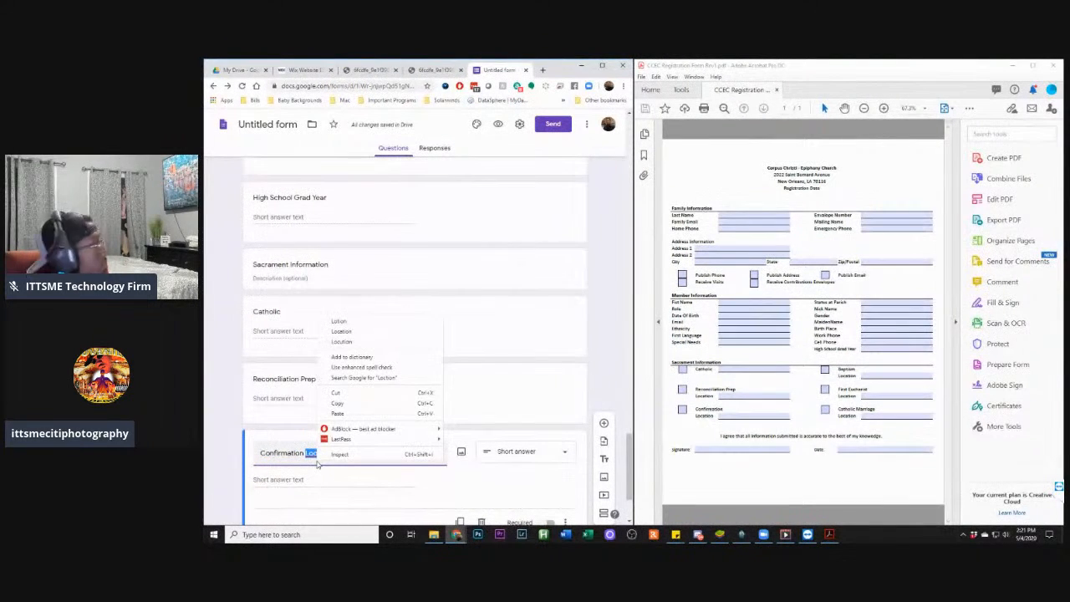
{"action": "left_click", "coordinate": [370, 342]}
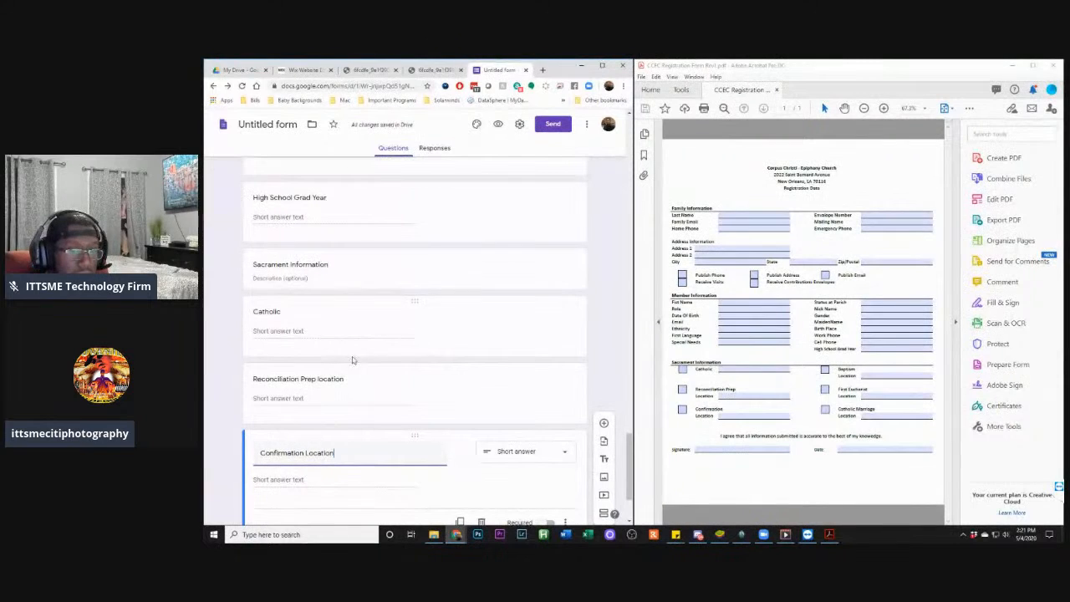
Capitalize the last word of the Reconciliation Prep question's title so it reads "Reconciliation Prep Location"
{"action": "left_click", "coordinate": [320, 378]}
{"action": "triple_click", "coordinate": [328, 383]}
{"action": "left_click", "coordinate": [327, 384]}
{"action": "key", "text": "BackSpace"}
{"action": "type", "text": "l"}
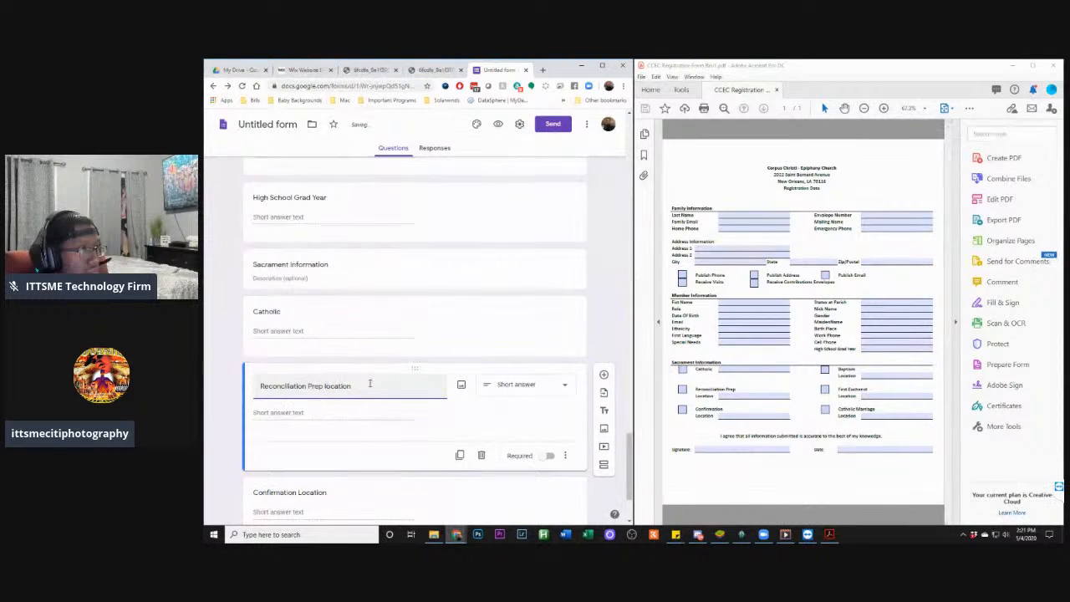
{"action": "key", "text": "BackSpace"}
{"action": "type", "text": "L"}
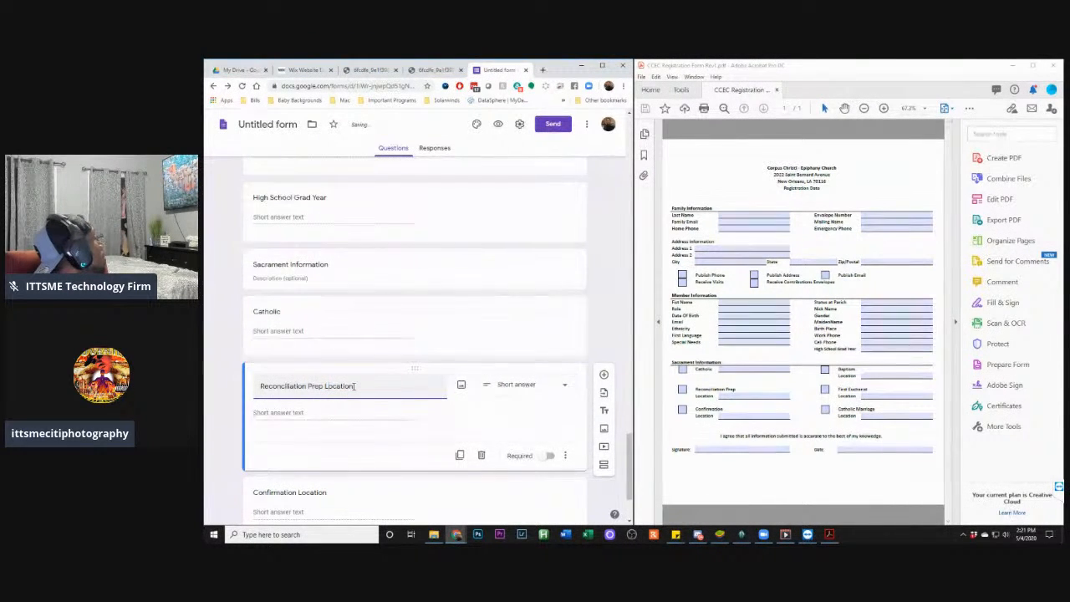
Add a question titled "First Eucharist Location" below the Baptism Location question
{"action": "scroll", "coordinate": [354, 380], "scroll_direction": "down", "scroll_amount": 1}
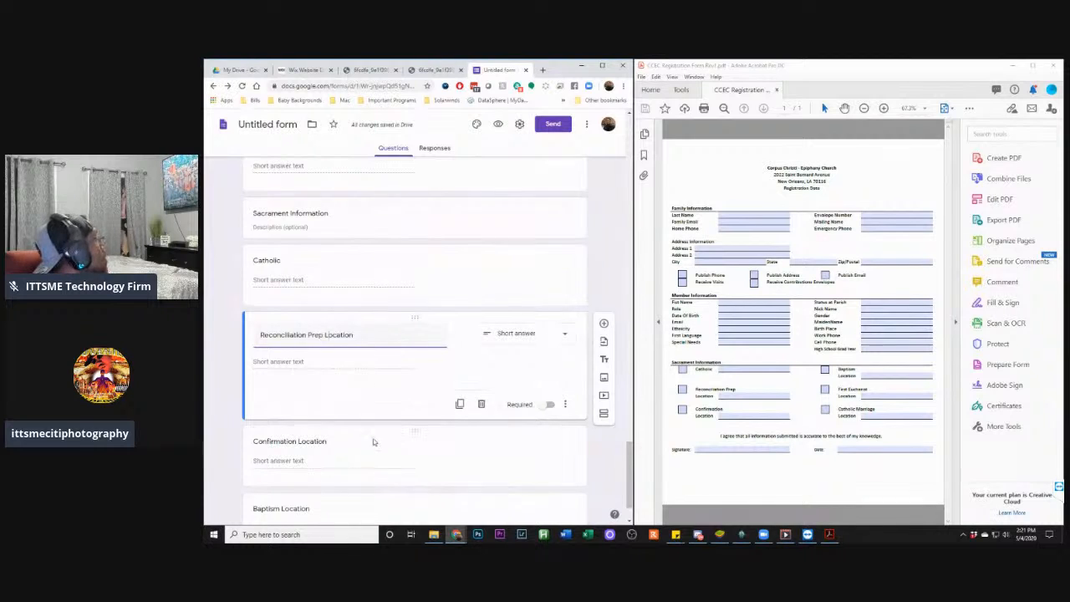
{"action": "scroll", "coordinate": [373, 442], "scroll_direction": "down", "scroll_amount": 1}
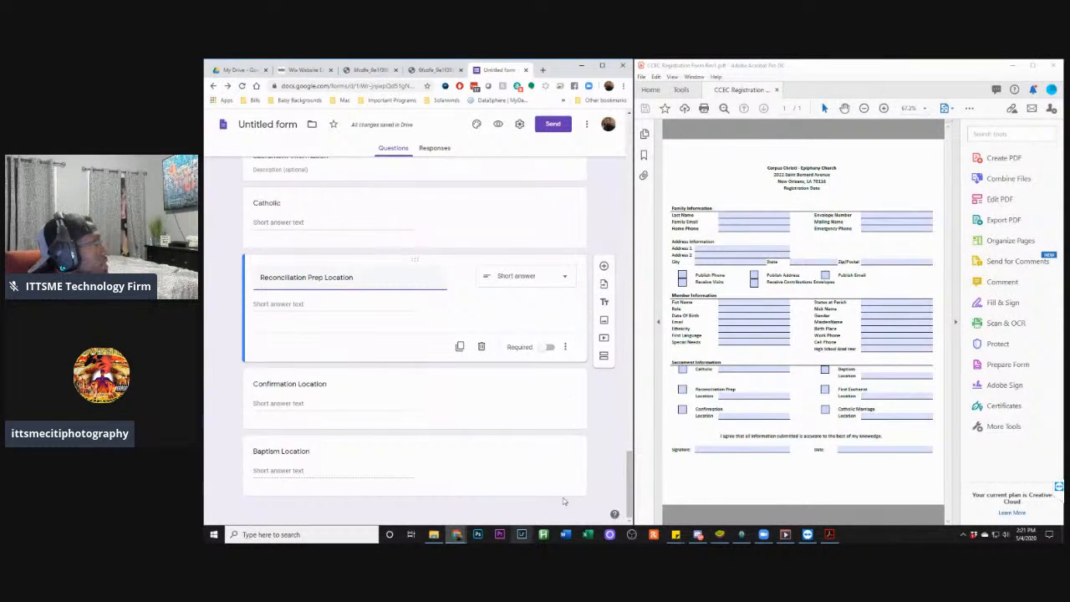
{"action": "left_click", "coordinate": [584, 464]}
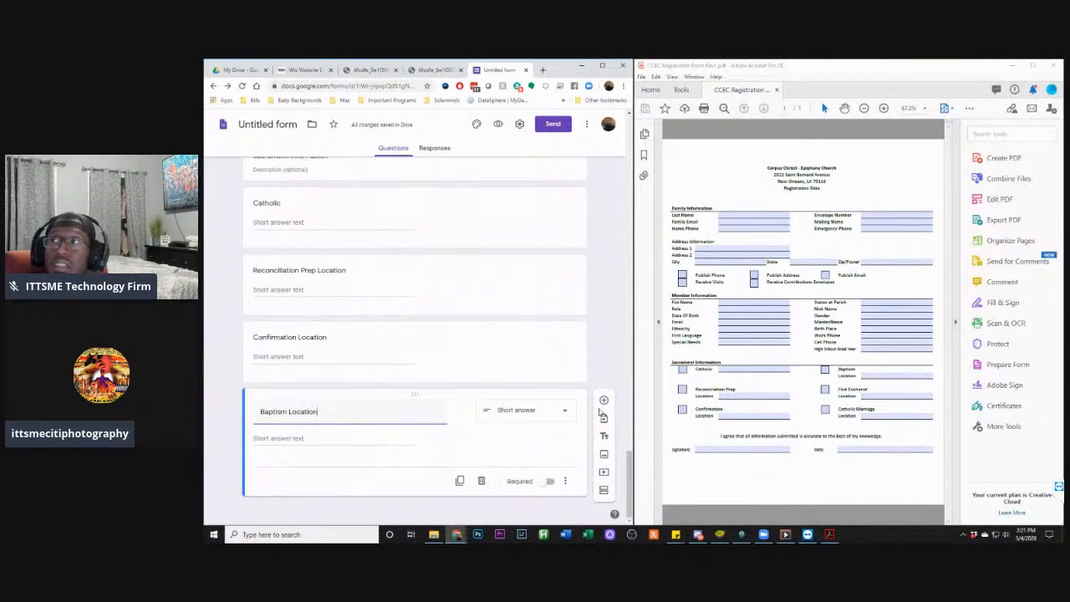
{"action": "left_click", "coordinate": [603, 401]}
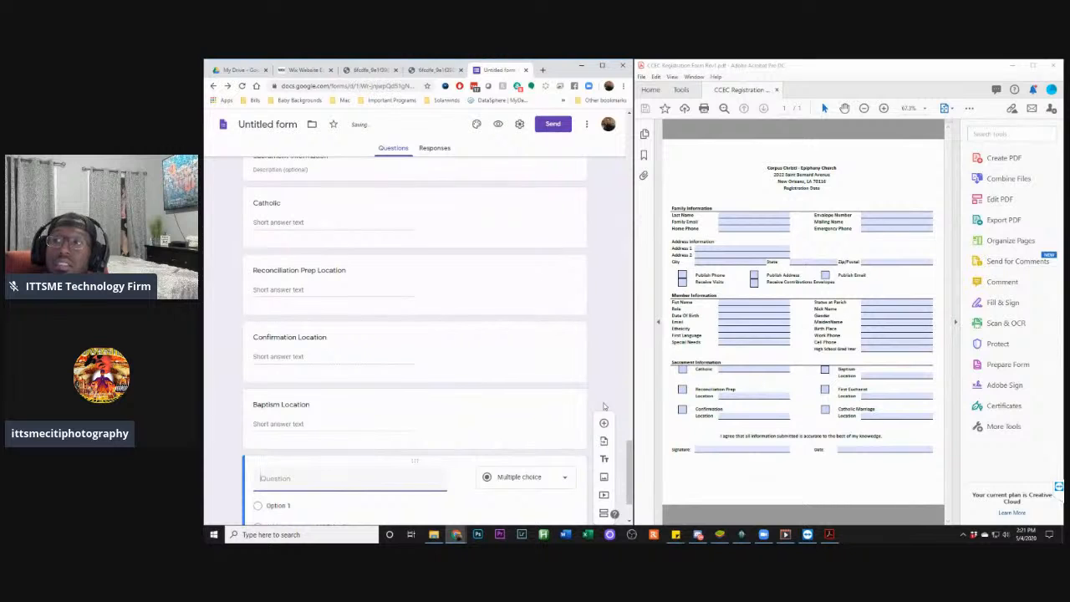
{"action": "type", "text": "F"}
{"action": "key", "text": "BackSpace"}
{"action": "key", "text": "BackSpace"}
{"action": "key", "text": "BackSpace"}
{"action": "type", "text": "rst"}
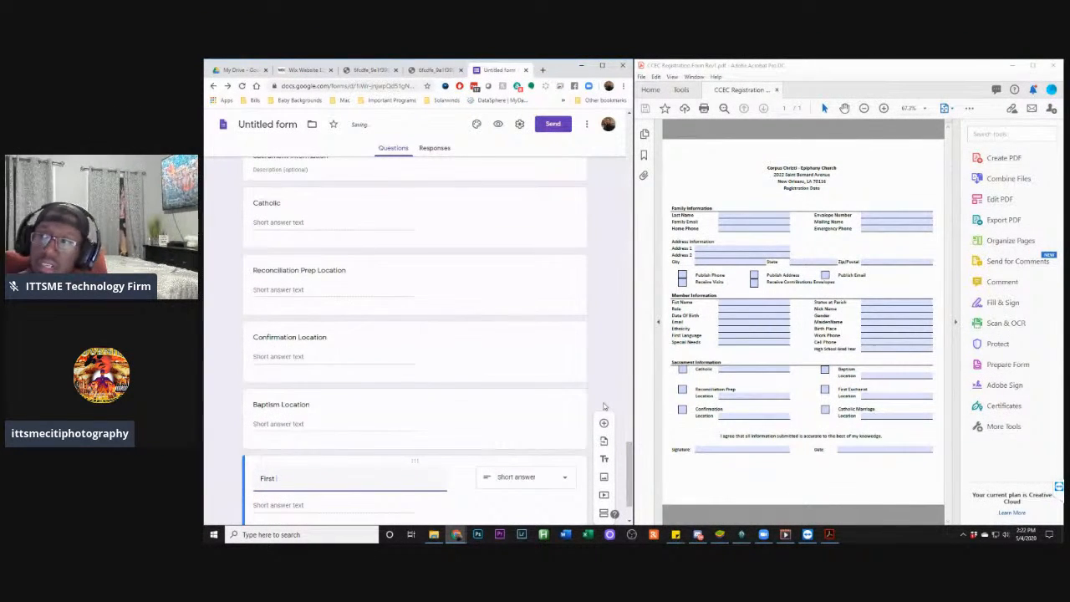
{"action": "type", "text": " E"}
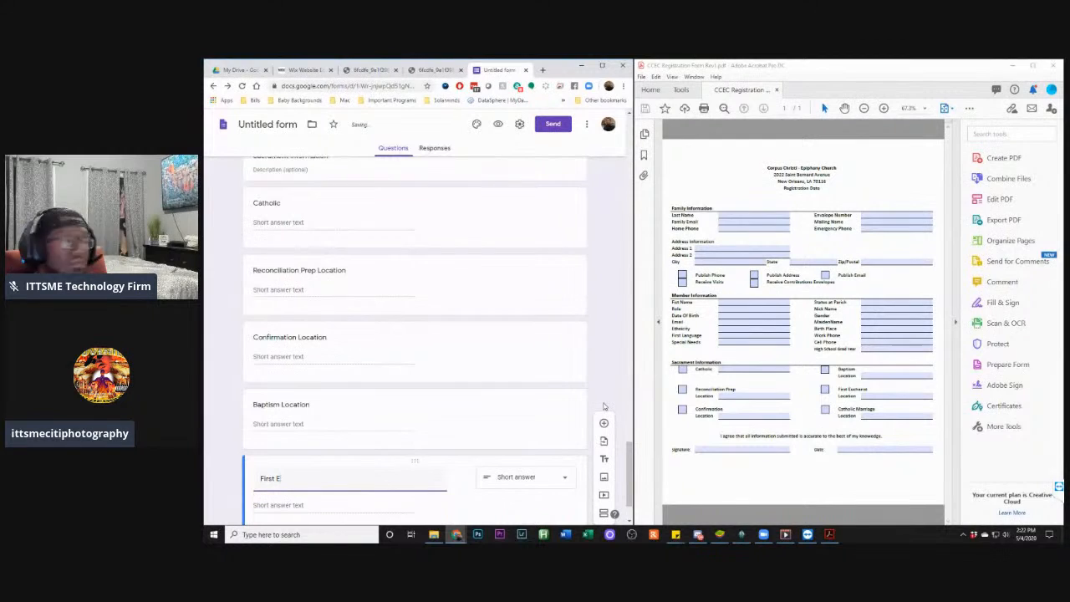
{"action": "type", "text": "uc"}
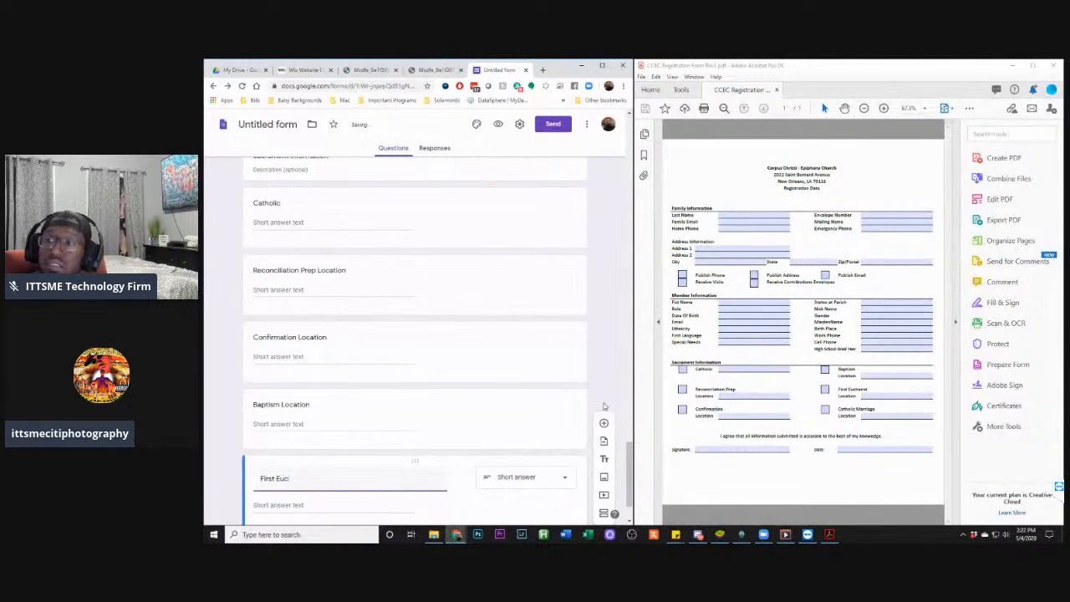
{"action": "type", "text": "h"}
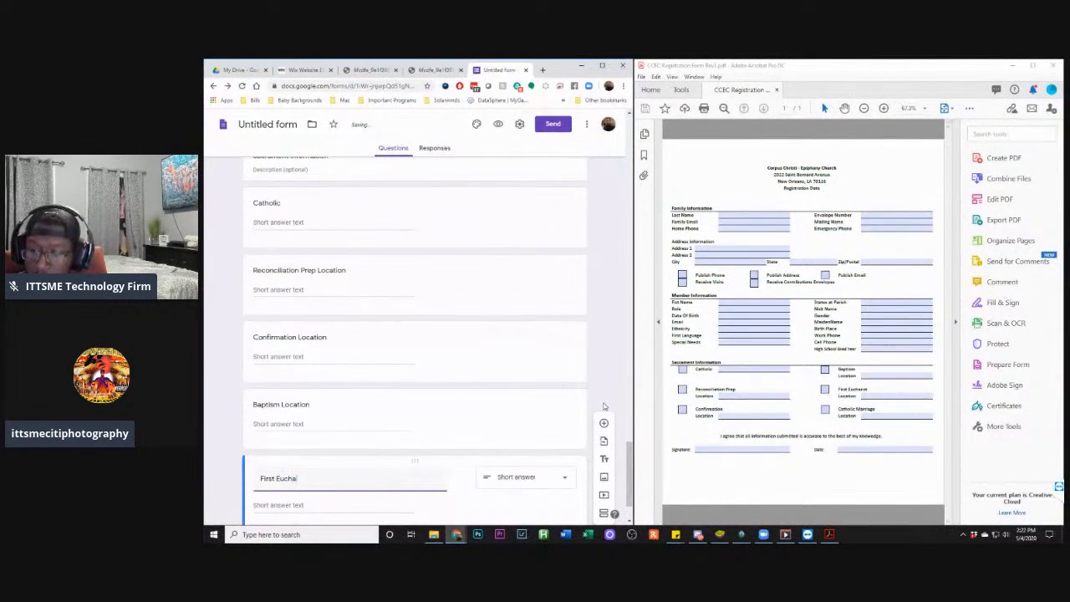
{"action": "type", "text": "arist"}
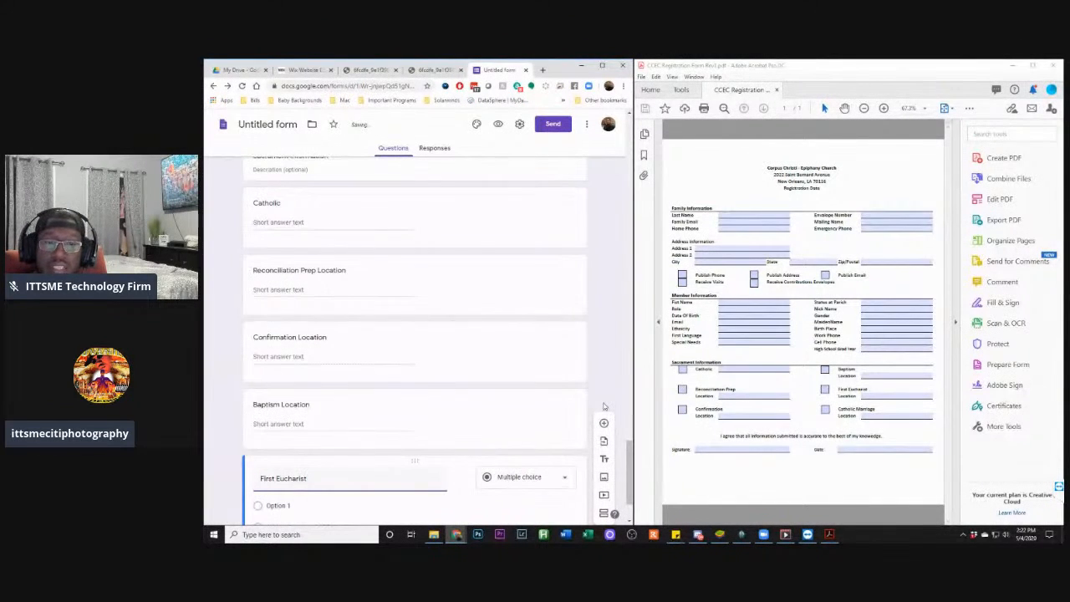
{"action": "type", "text": " Location:"}
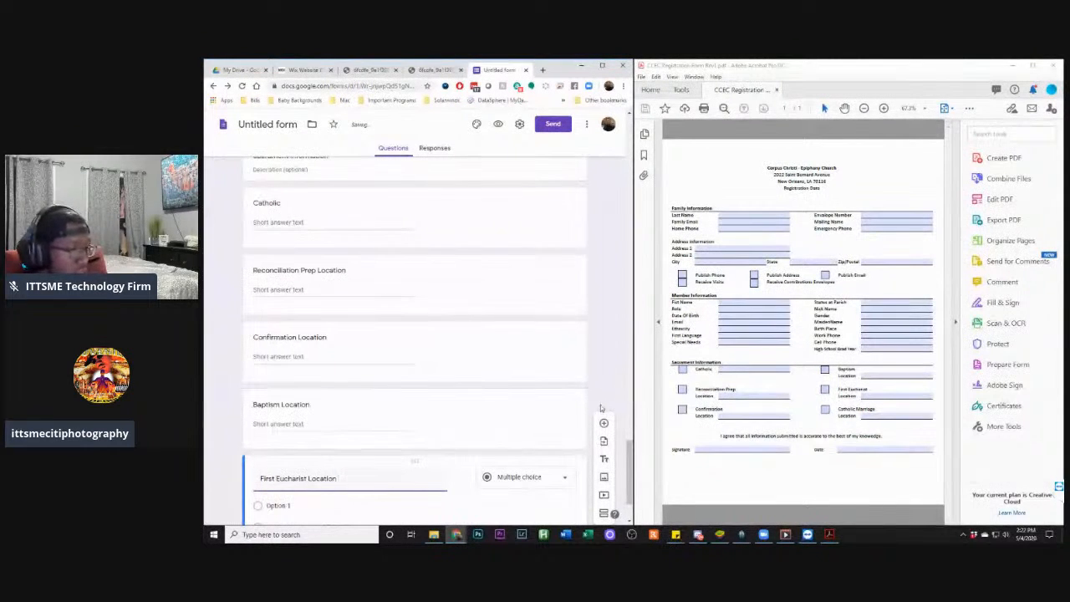
Add a question for the Catholic Marriage location below the First Eucharist Location question
{"action": "left_click", "coordinate": [604, 423]}
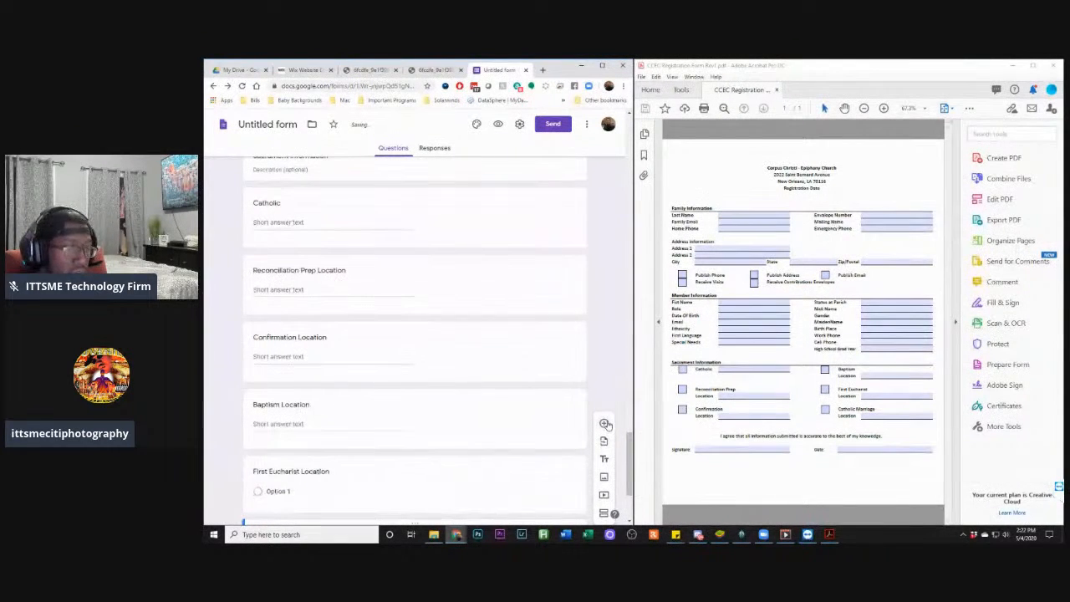
{"action": "type", "text": "Ca"}
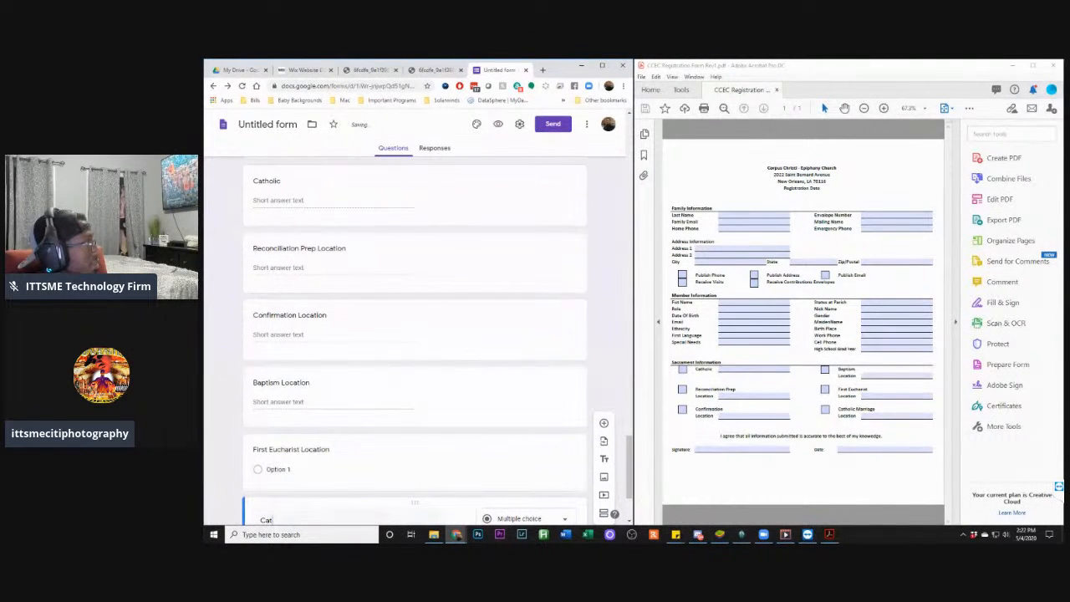
{"action": "type", "text": "th"}
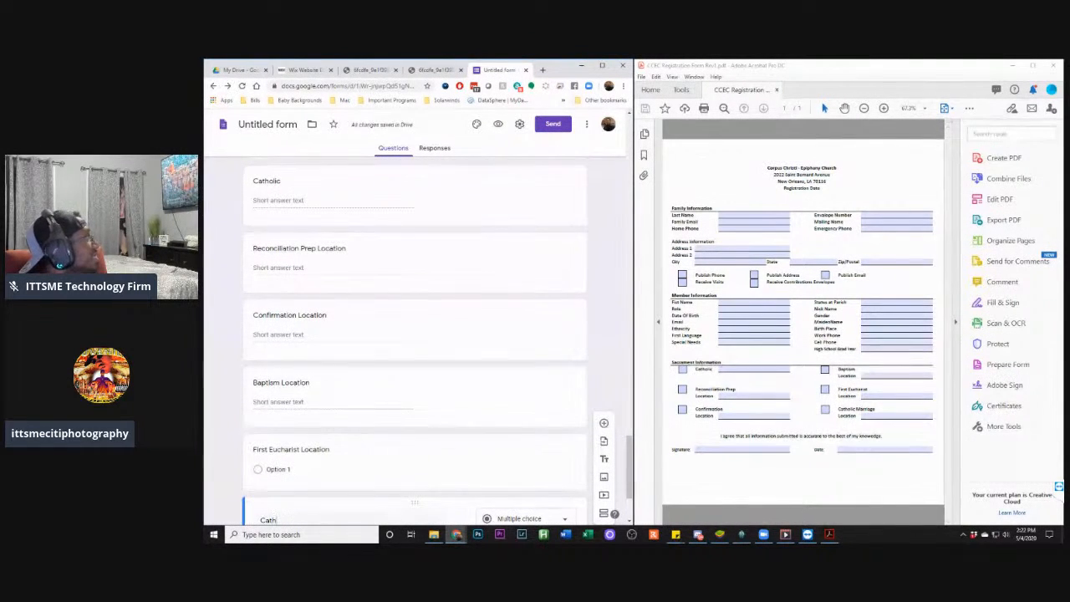
{"action": "type", "text": "ol"}
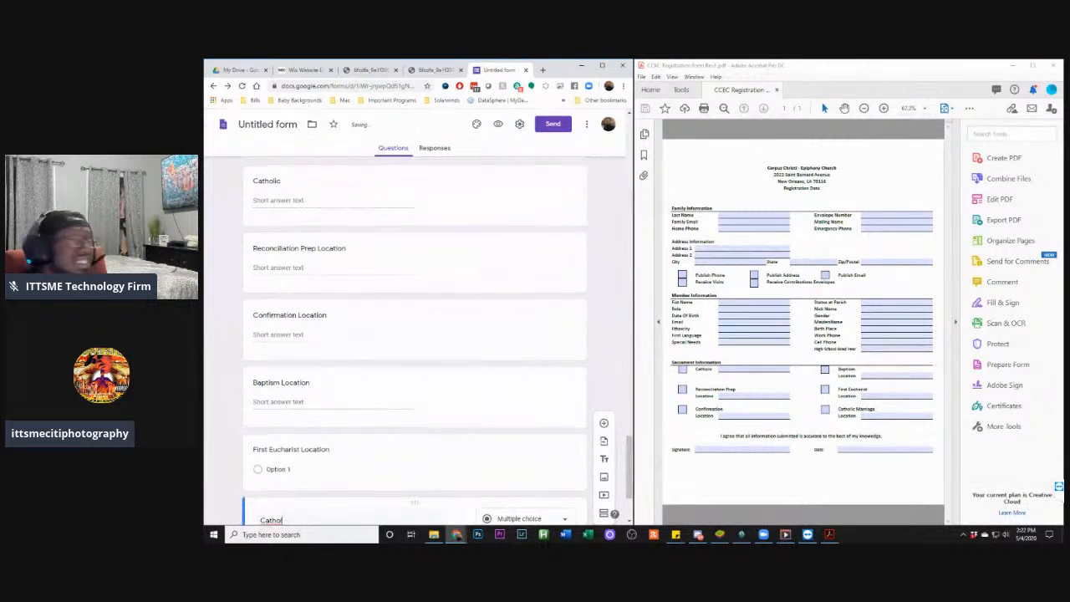
{"action": "type", "text": "ic"}
{"action": "key", "text": "BackSpace"}
{"action": "type", "text": "ic"}
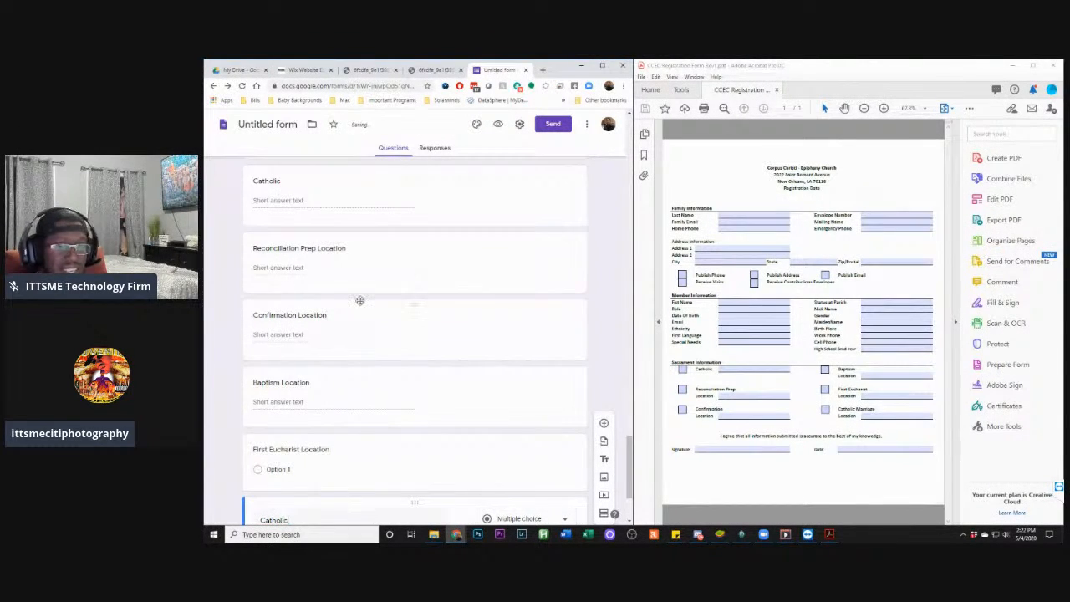
{"action": "type", "text": " Marri"}
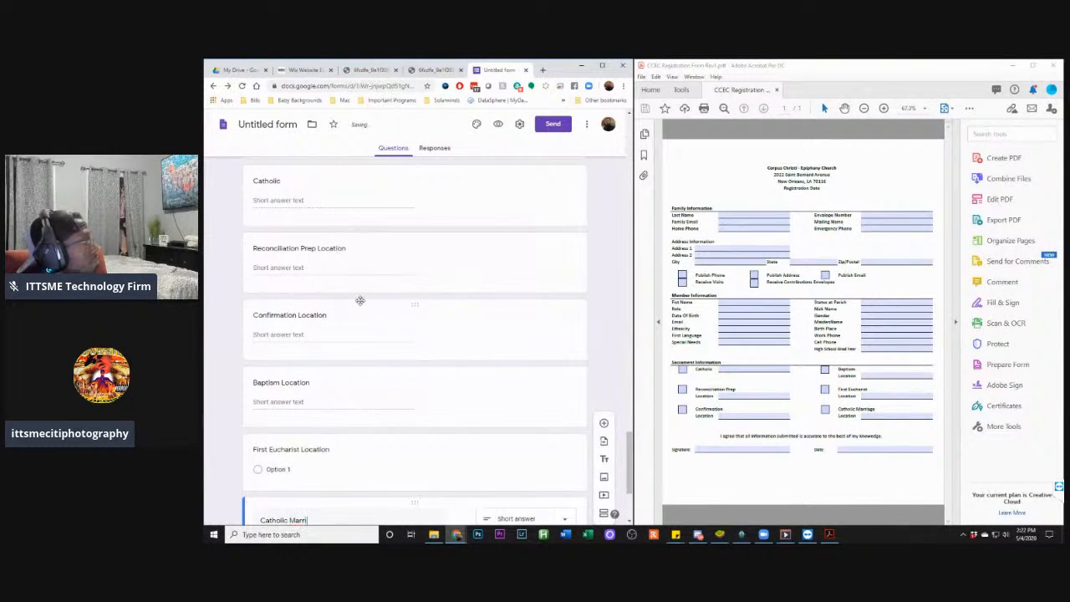
{"action": "type", "text": "age Location"}
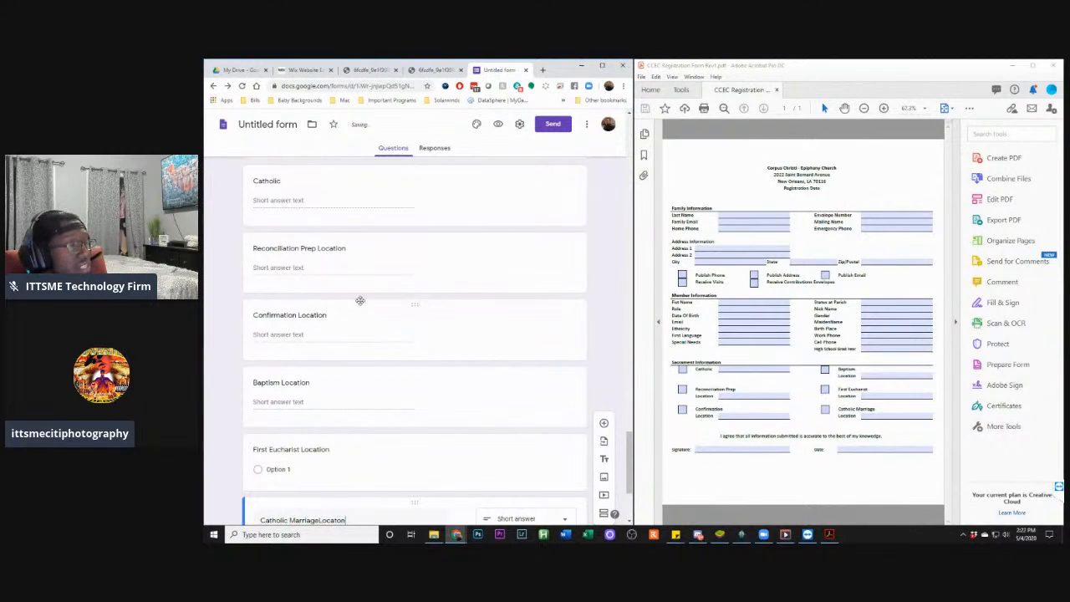
Correct the spacing and the misspelled last word in the newest question's title so it reads "Catholic Marriage Location"
{"action": "scroll", "coordinate": [359, 301], "scroll_direction": "up", "scroll_amount": 2}
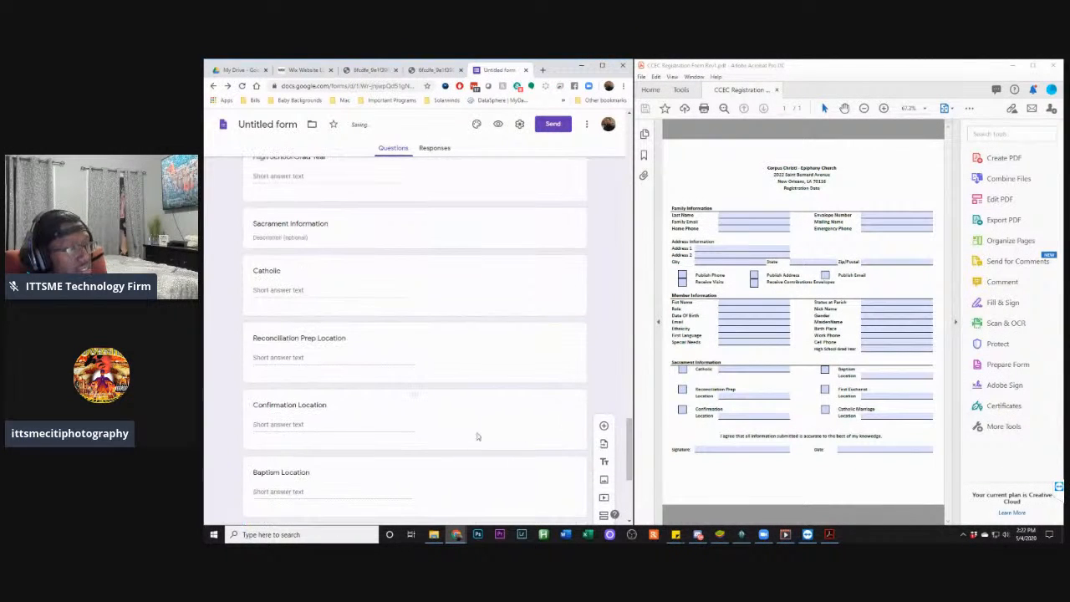
{"action": "scroll", "coordinate": [527, 384], "scroll_direction": "up", "scroll_amount": 2}
{"action": "scroll", "coordinate": [526, 384], "scroll_direction": "down", "scroll_amount": 4}
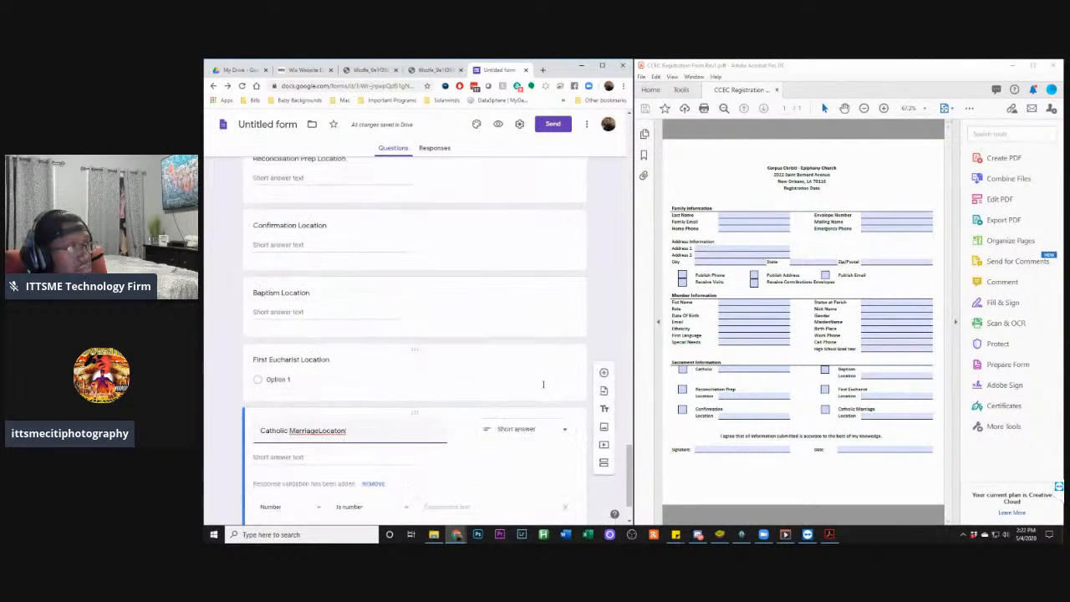
{"action": "right_click", "coordinate": [316, 365]}
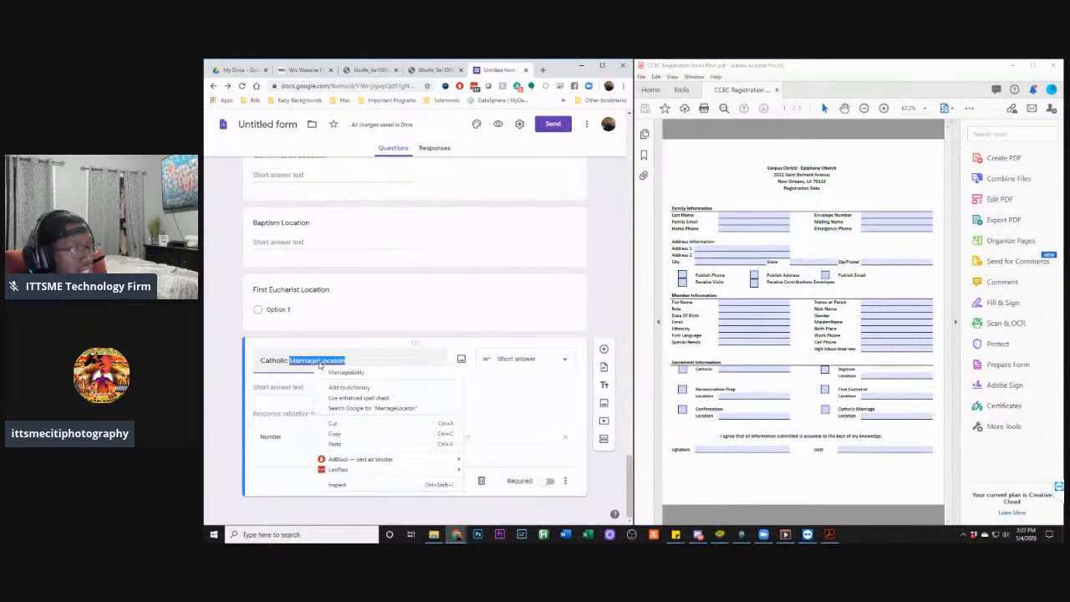
{"action": "left_click", "coordinate": [320, 359]}
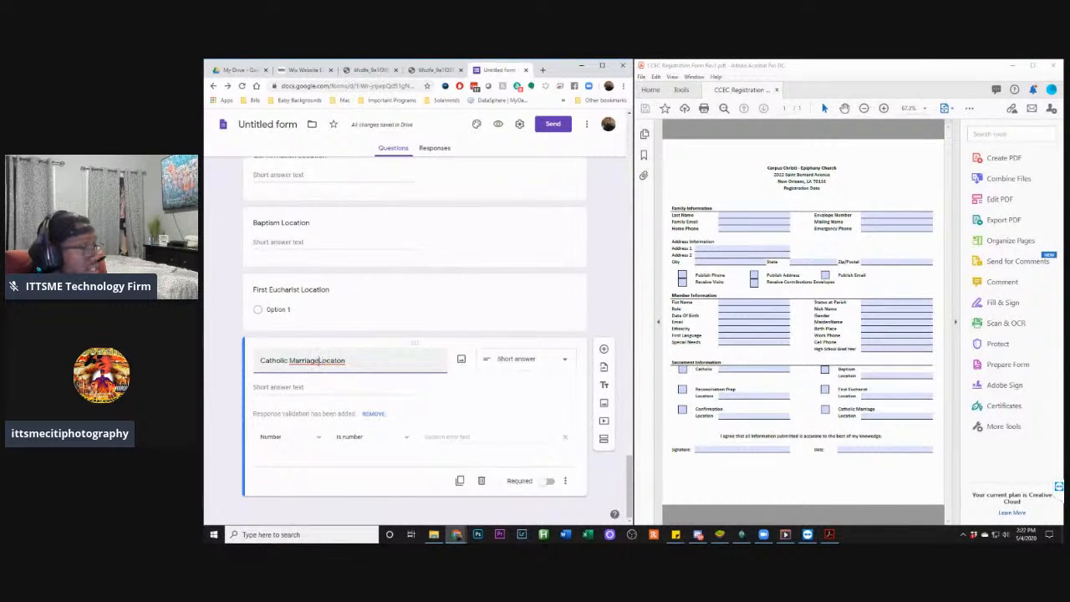
{"action": "scroll", "coordinate": [318, 360], "scroll_direction": "up", "scroll_amount": 1}
{"action": "right_click", "coordinate": [324, 409]}
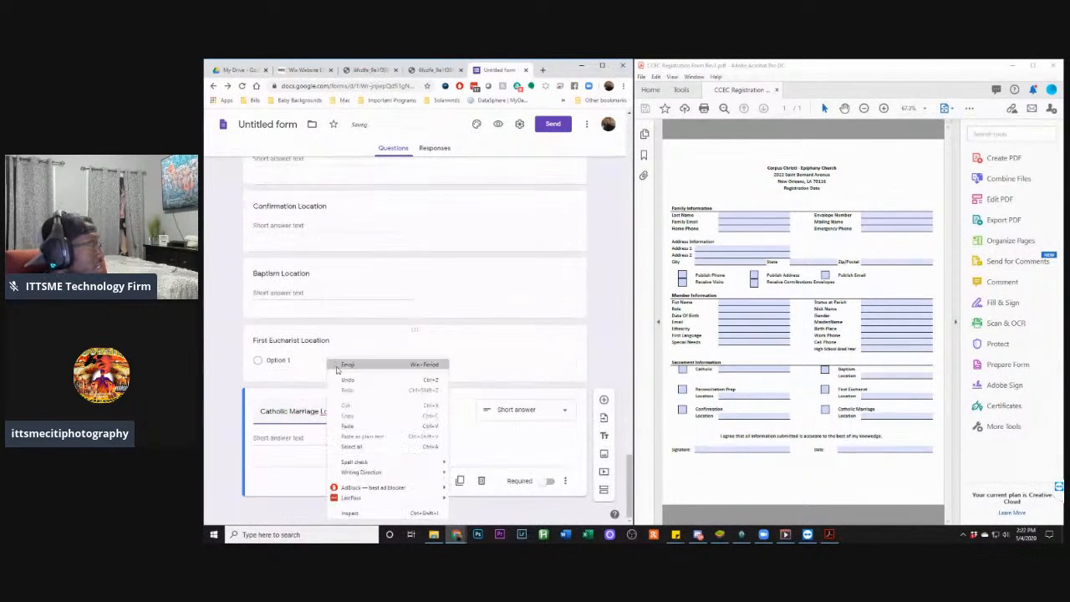
{"action": "left_click", "coordinate": [320, 409]}
{"action": "right_click", "coordinate": [330, 411]}
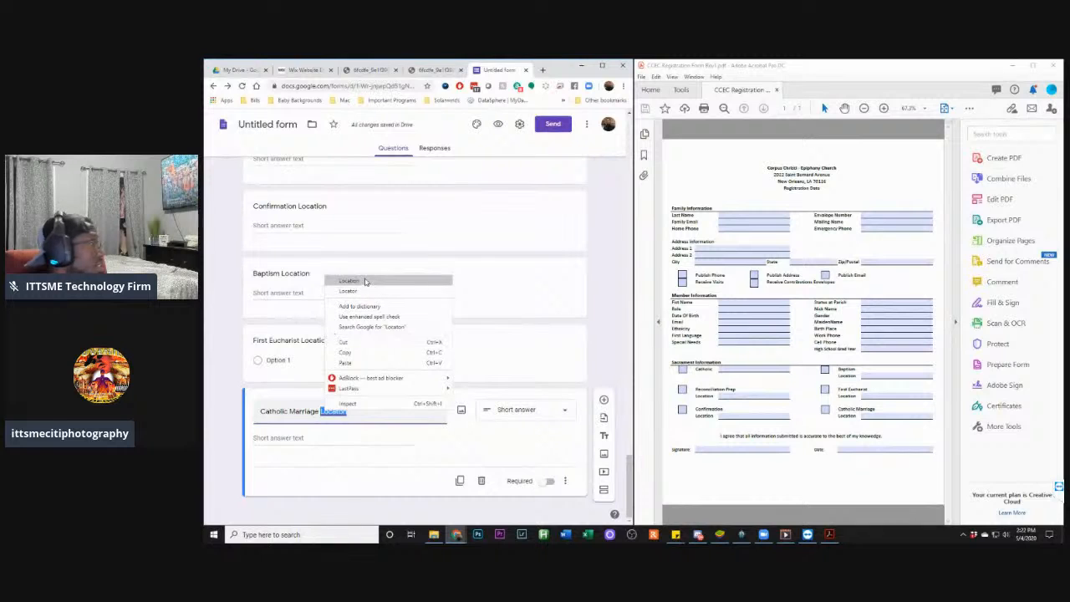
{"action": "left_click", "coordinate": [365, 282]}
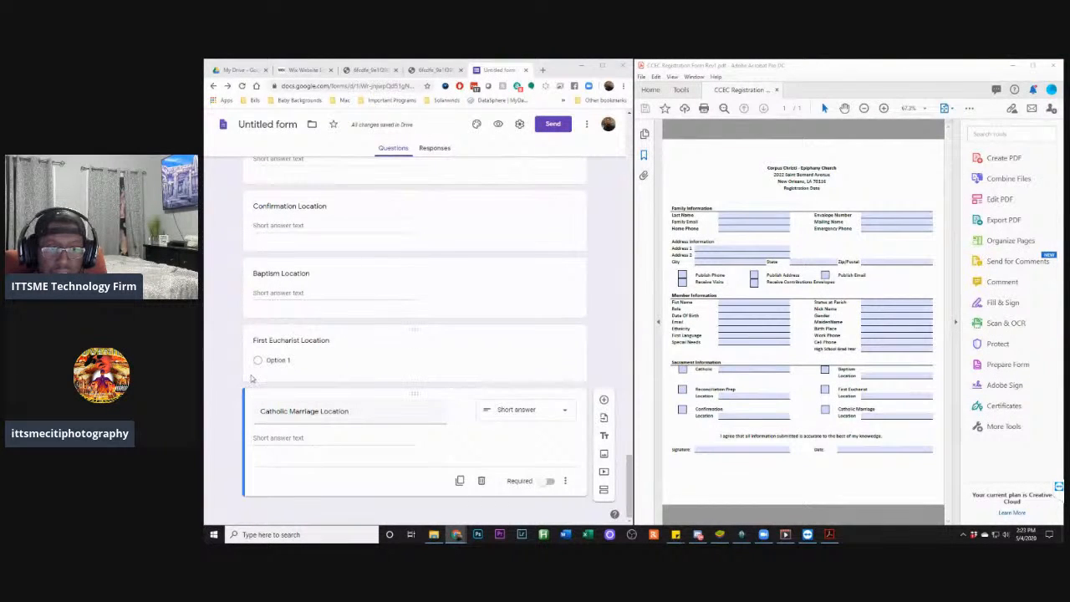
Change the First Eucharist Location question's type to Short answer
{"action": "left_click", "coordinate": [282, 359]}
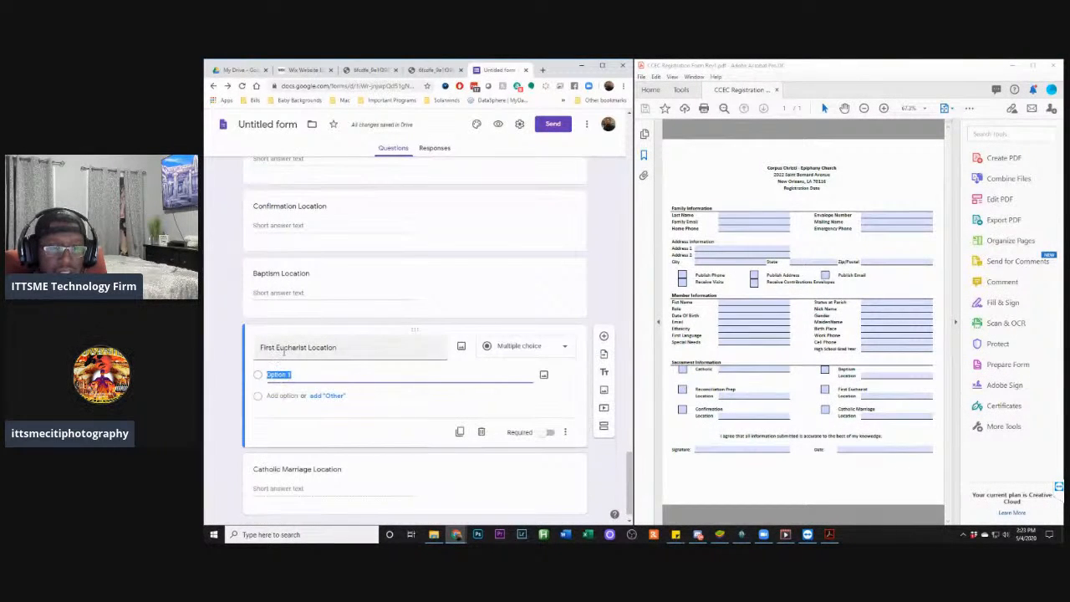
{"action": "left_click", "coordinate": [561, 348]}
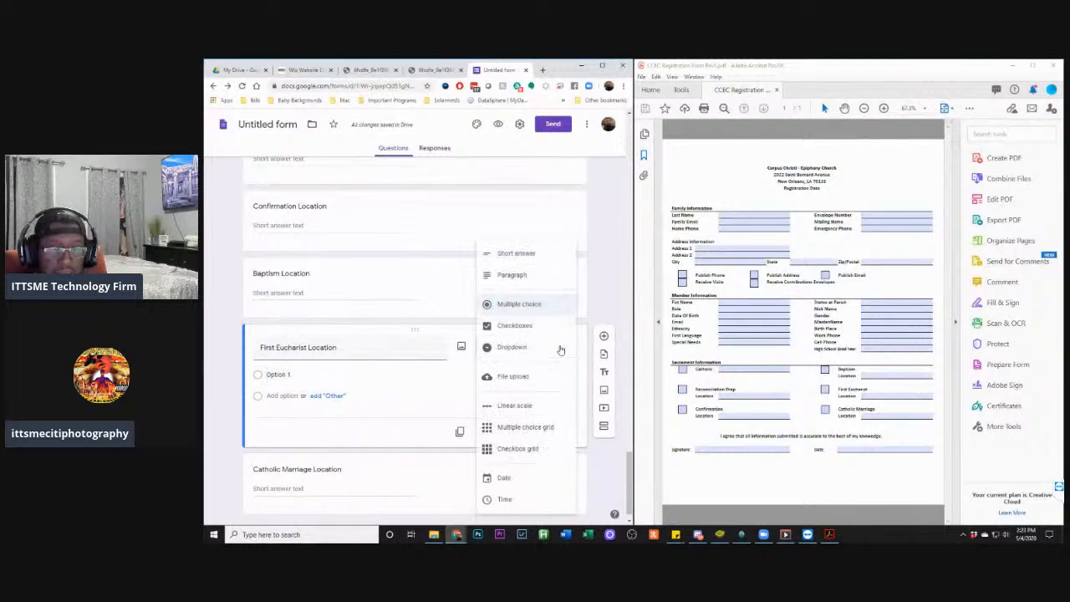
{"action": "left_click", "coordinate": [523, 254]}
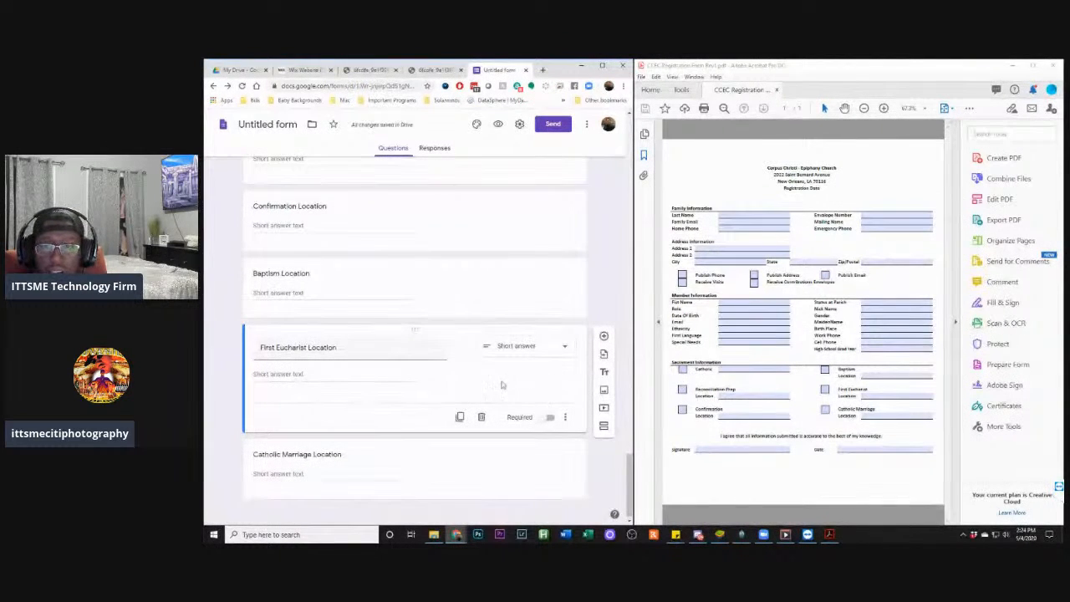
Add all suggested answers to the Gender question: Female, Male, Prefer not to say and Other
{"action": "scroll", "coordinate": [459, 374], "scroll_direction": "up", "scroll_amount": 1}
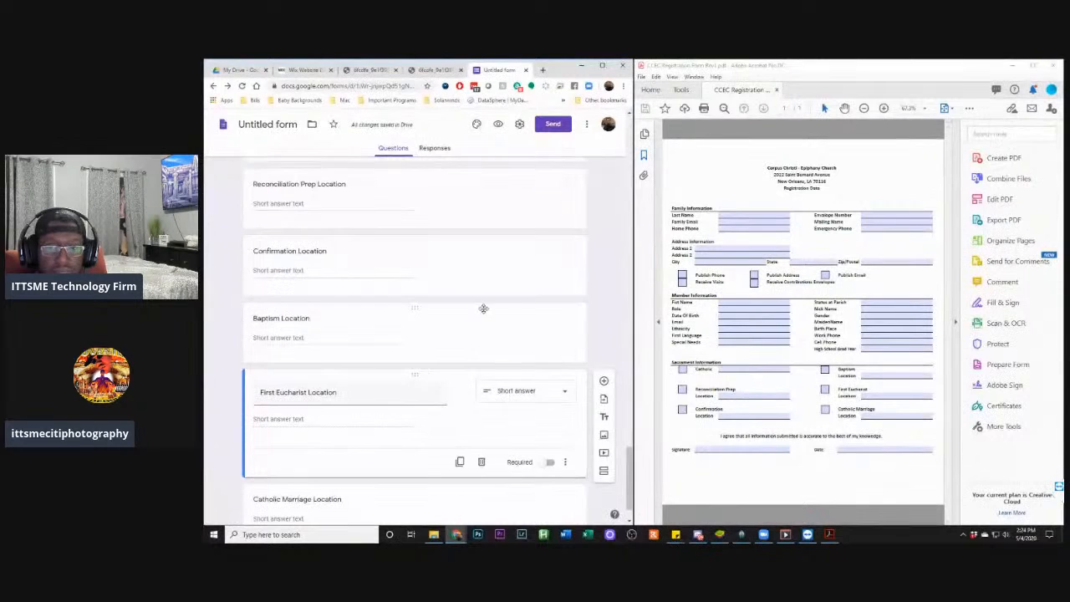
{"action": "scroll", "coordinate": [523, 281], "scroll_direction": "up", "scroll_amount": 4}
{"action": "scroll", "coordinate": [522, 281], "scroll_direction": "up", "scroll_amount": 5}
{"action": "scroll", "coordinate": [522, 285], "scroll_direction": "up", "scroll_amount": 3}
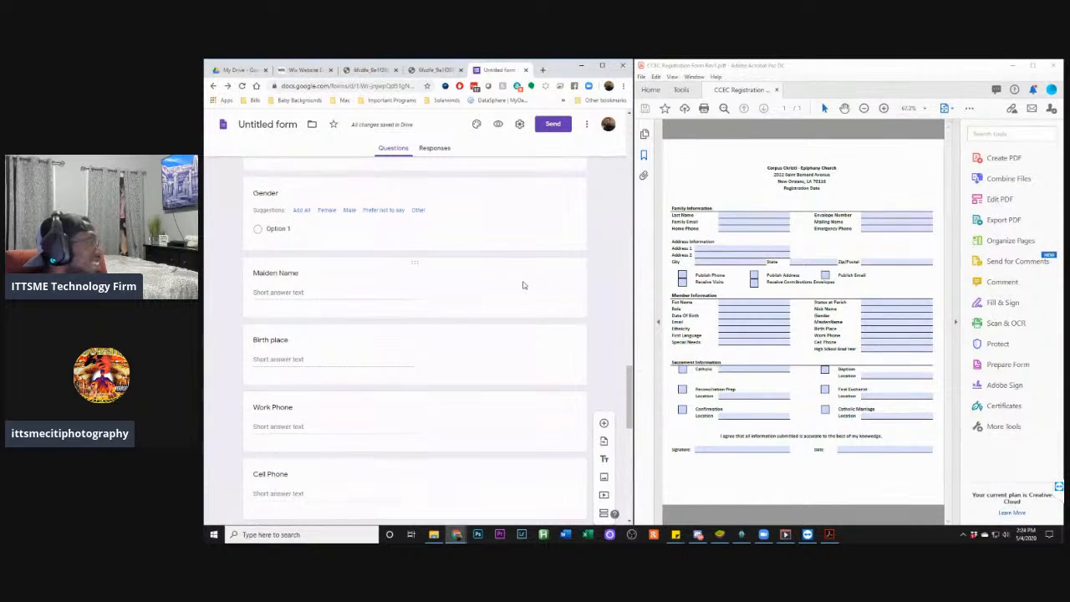
{"action": "scroll", "coordinate": [522, 285], "scroll_direction": "up", "scroll_amount": 1}
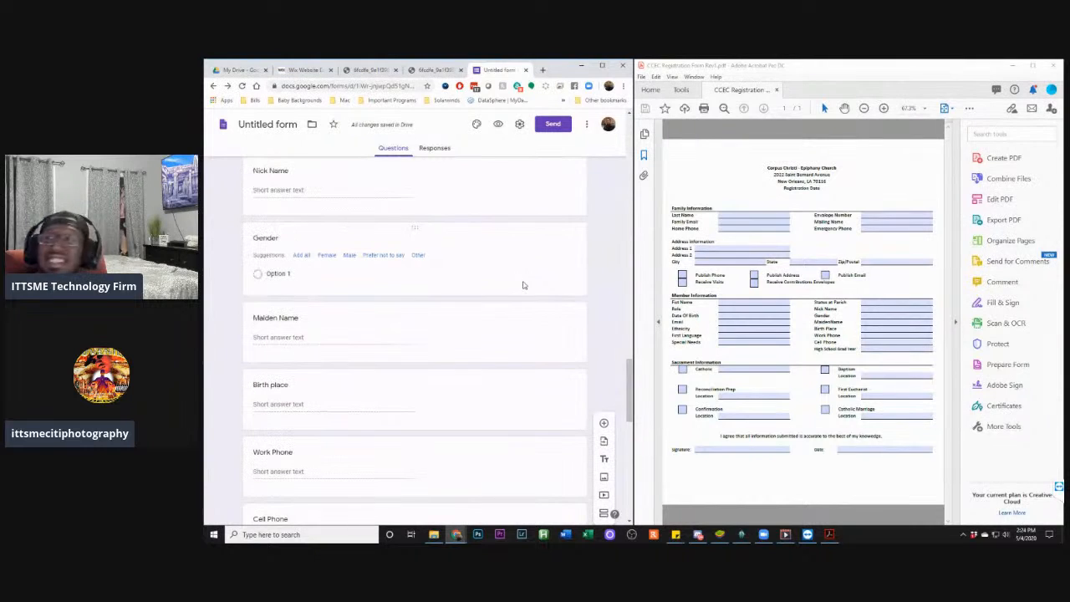
{"action": "left_click", "coordinate": [307, 260]}
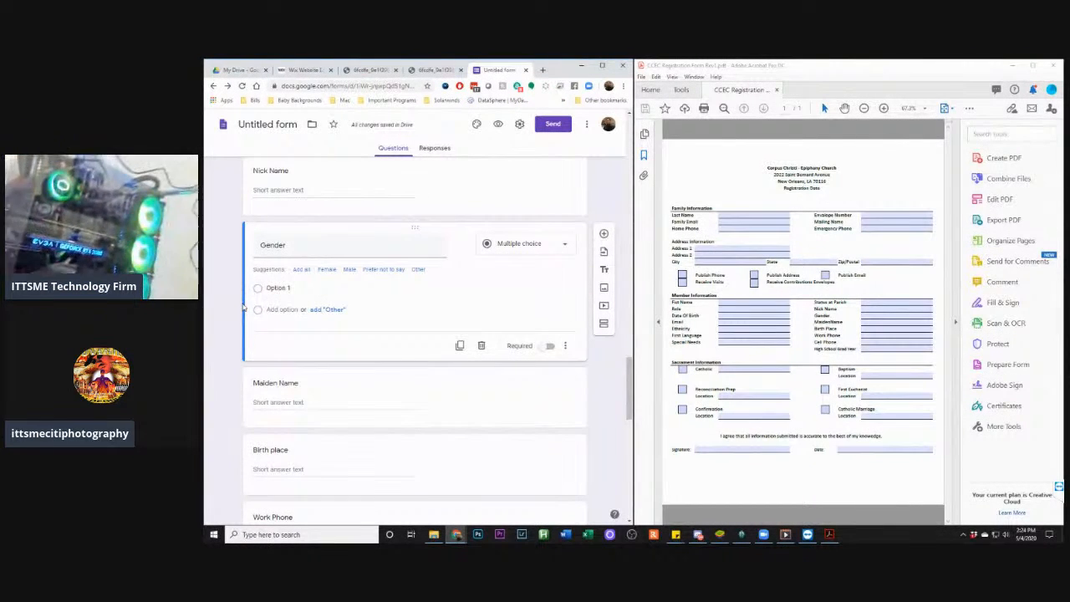
{"action": "left_click", "coordinate": [301, 270]}
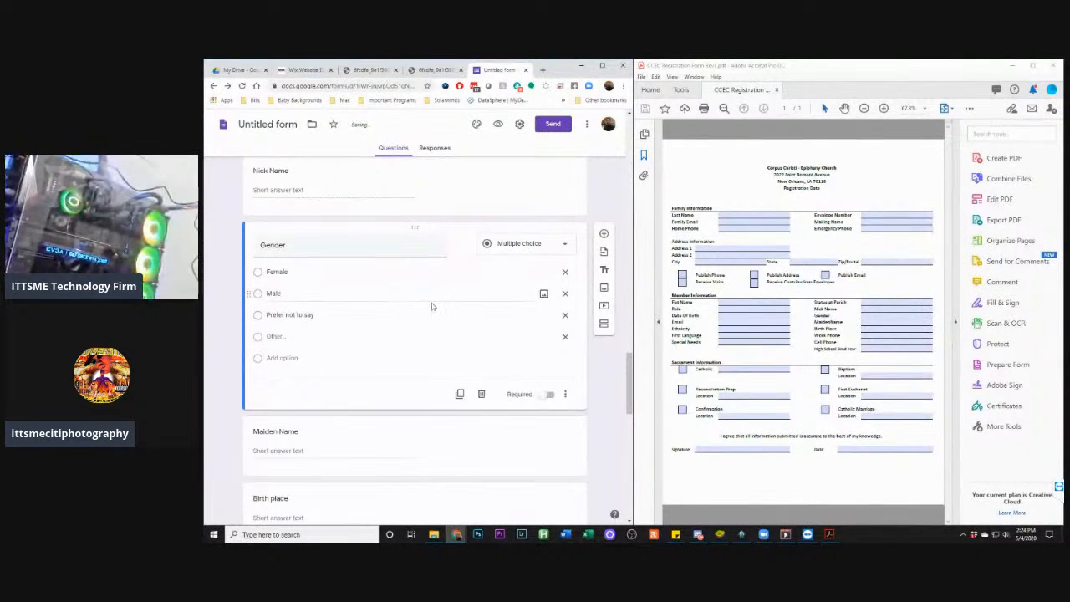
Enlarge the PDF registration form window and dock it back beside the Google Form
{"action": "left_click", "coordinate": [1032, 65]}
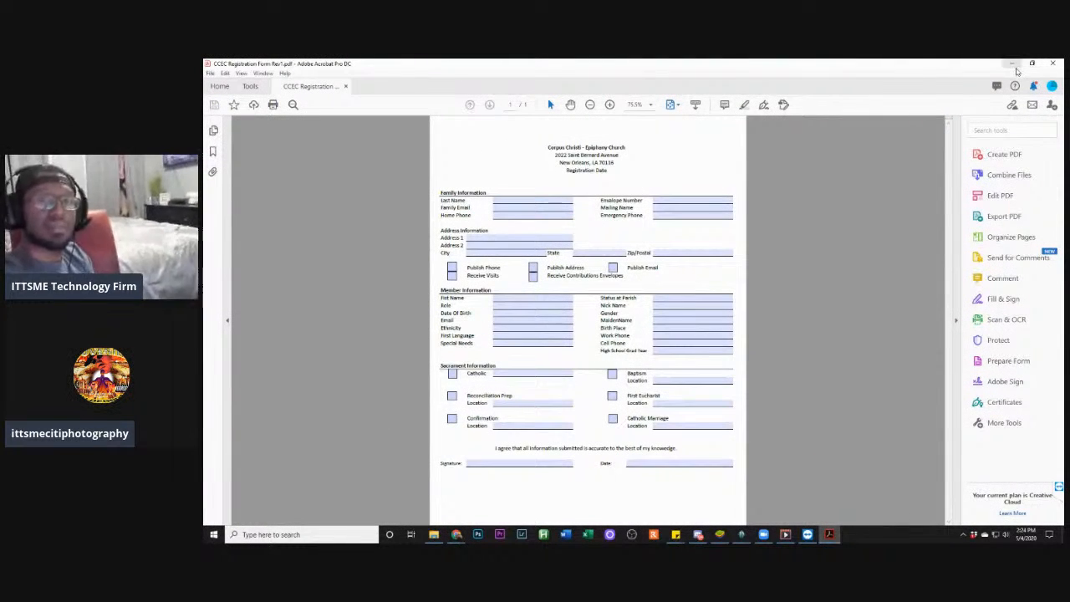
{"action": "left_click", "coordinate": [1032, 63]}
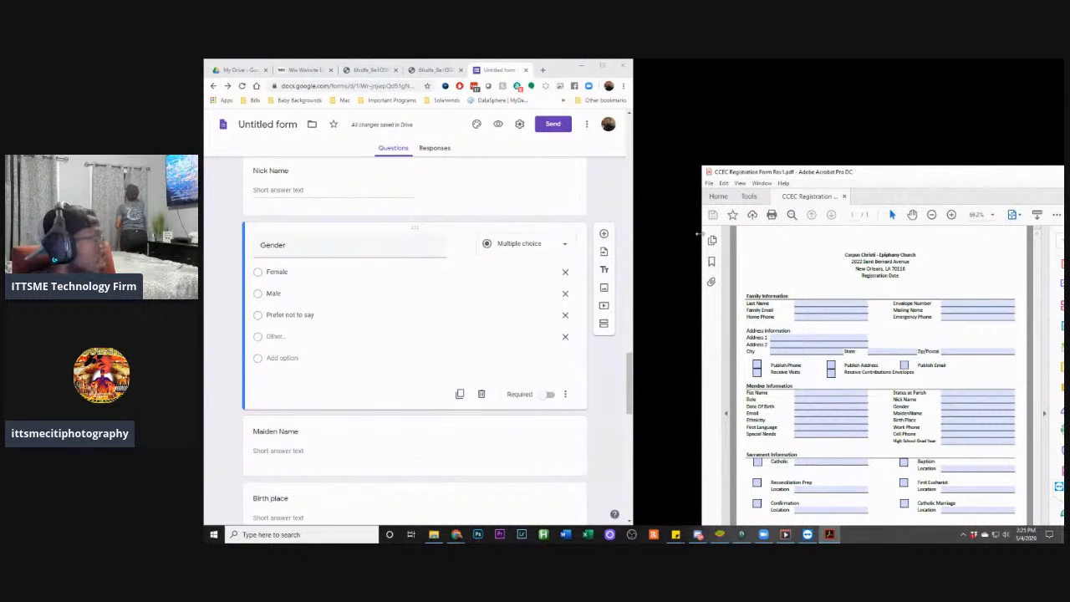
{"action": "mouse_move", "coordinate": [718, 535]}
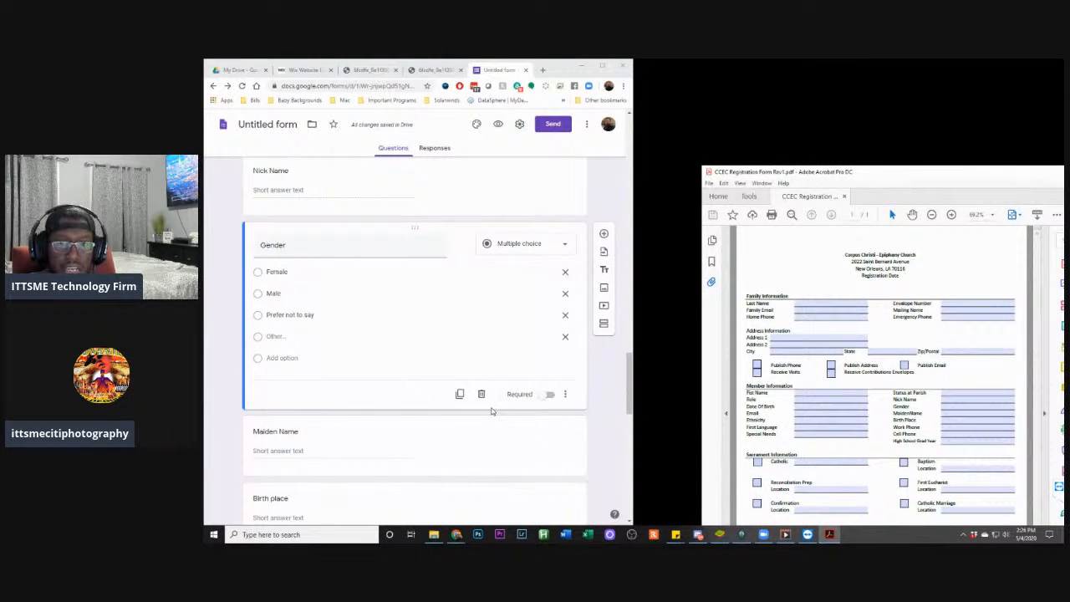
{"action": "left_click_drag", "start_coordinate": [911, 173], "coordinate": [909, 113]}
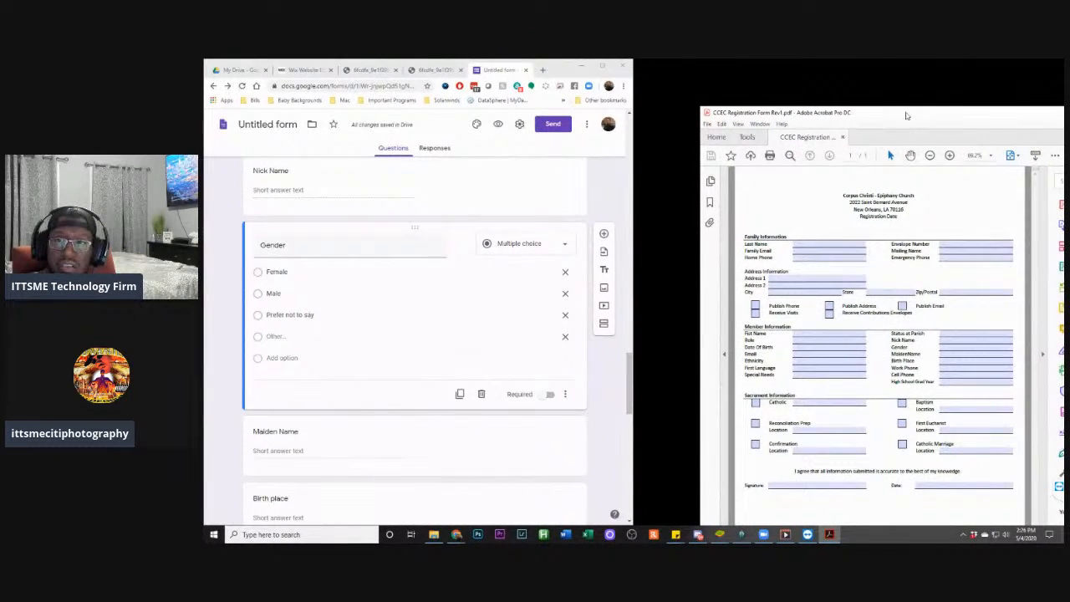
{"action": "left_click_drag", "start_coordinate": [909, 113], "coordinate": [1069, 155]}
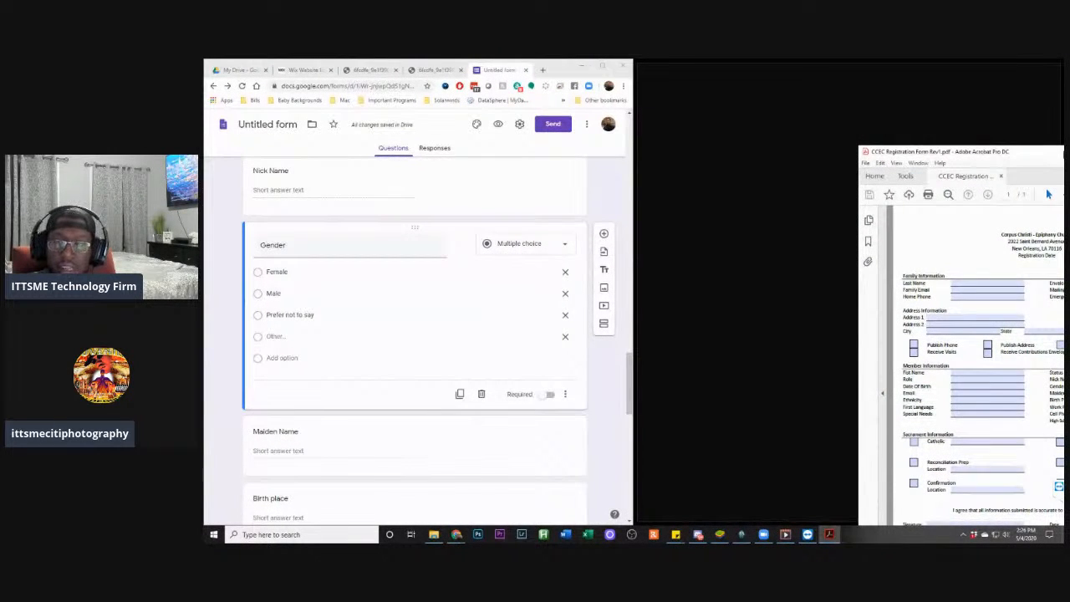
{"action": "key", "text": "super+Right"}
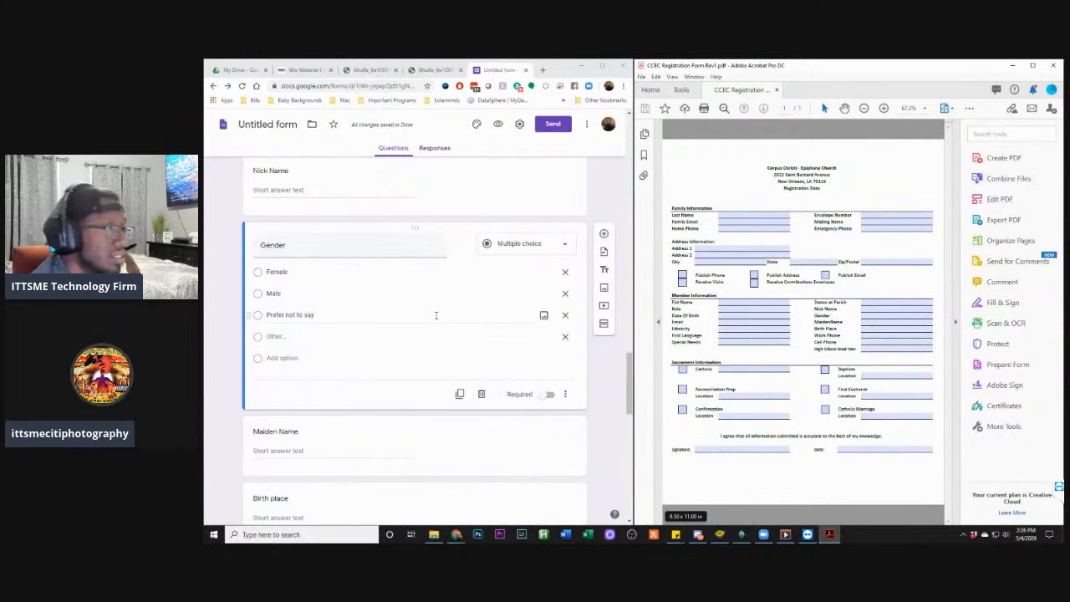
Change the Status at Parish question's type to Short answer
{"action": "scroll", "coordinate": [392, 331], "scroll_direction": "up", "scroll_amount": 2}
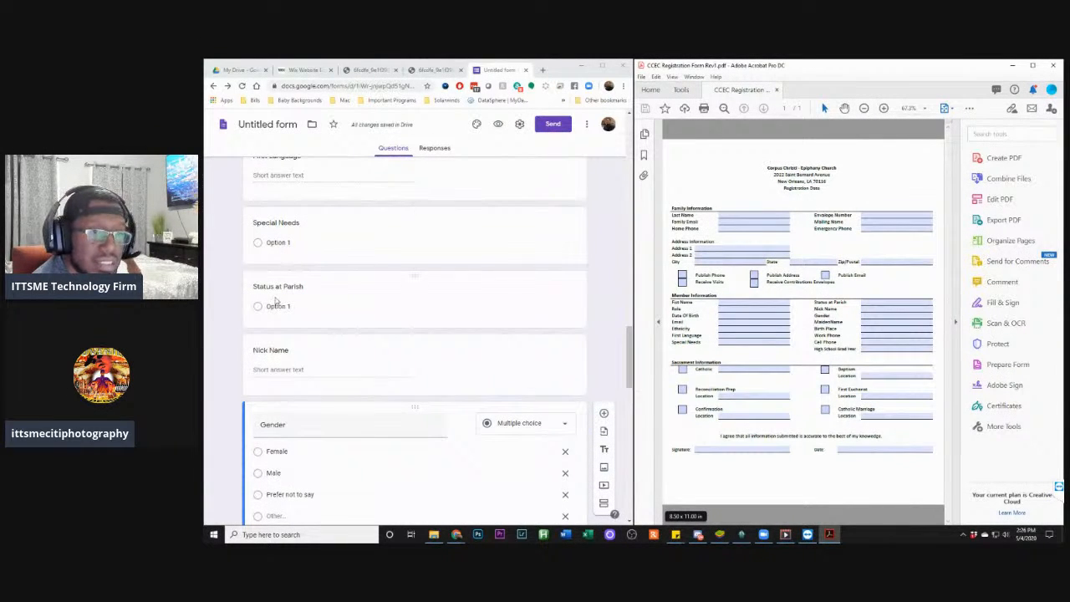
{"action": "left_click", "coordinate": [277, 306]}
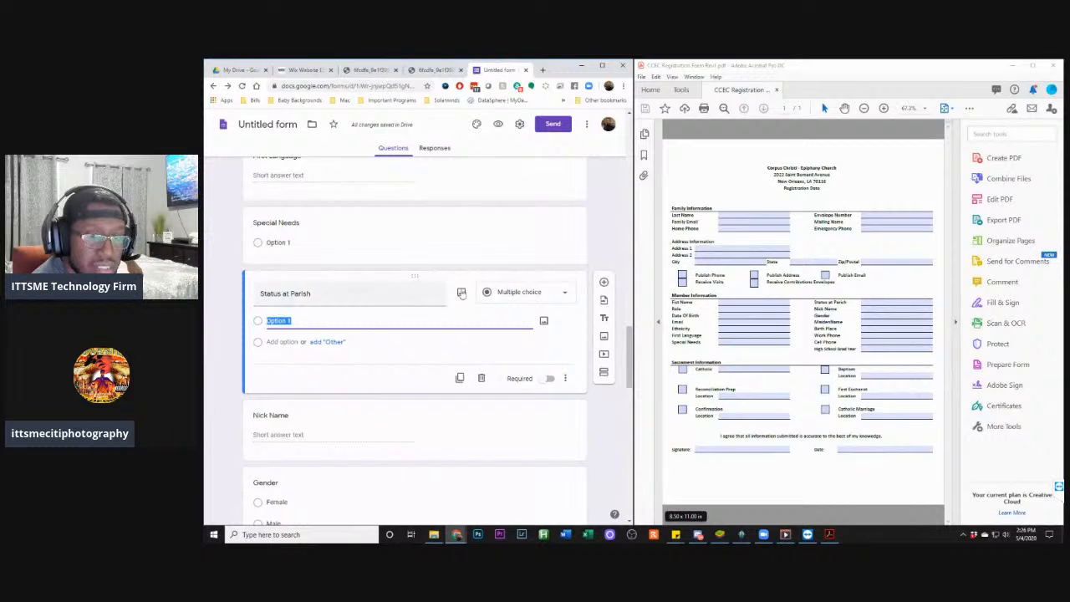
{"action": "left_click", "coordinate": [563, 294]}
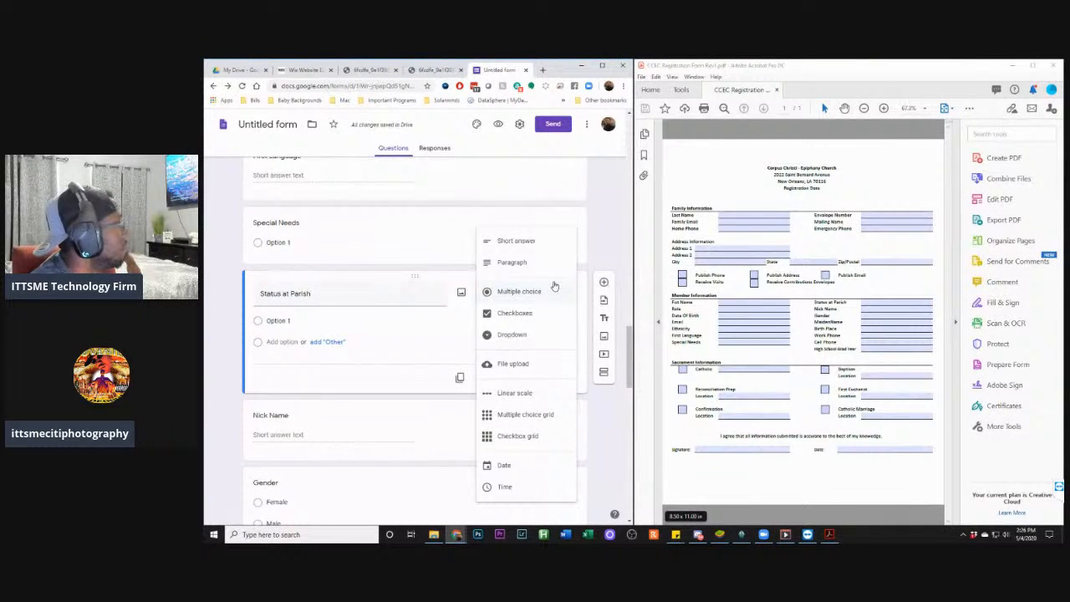
{"action": "left_click", "coordinate": [533, 242]}
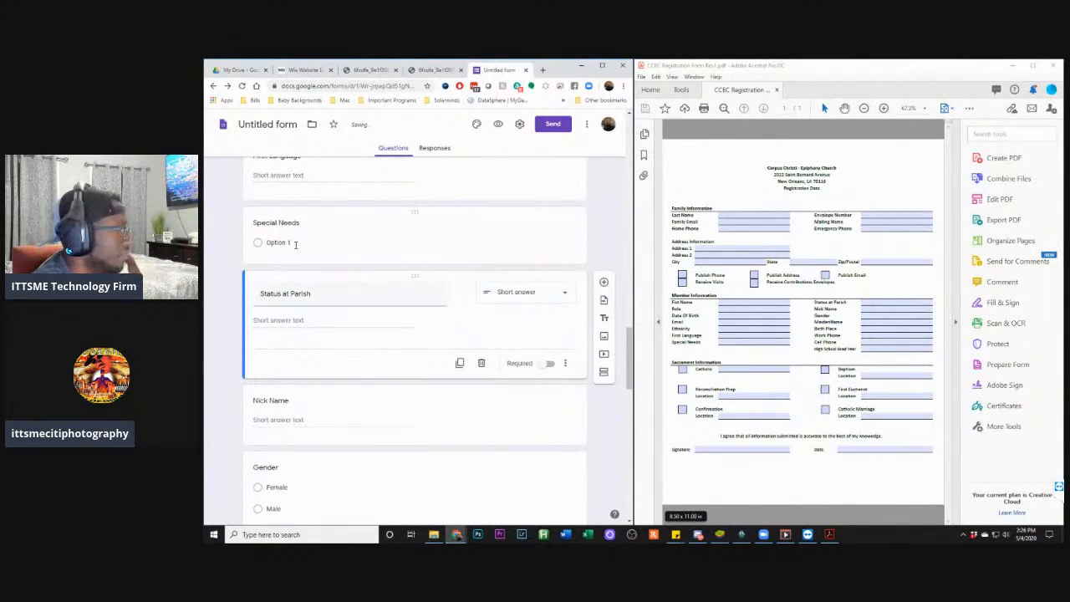
Change the Special Needs question's type to Short answer
{"action": "left_click", "coordinate": [293, 244]}
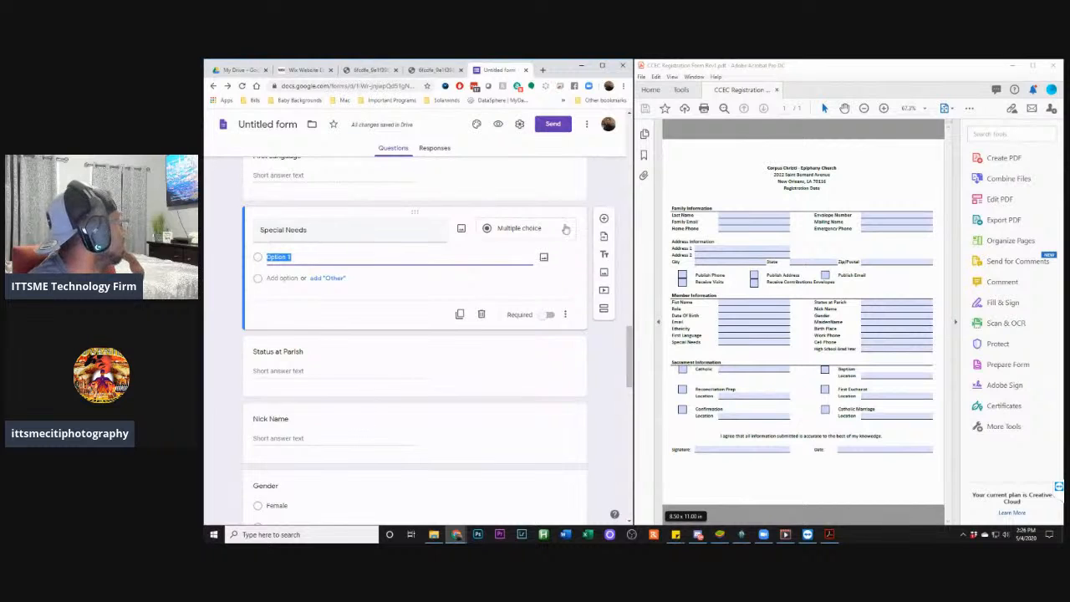
{"action": "left_click", "coordinate": [562, 228]}
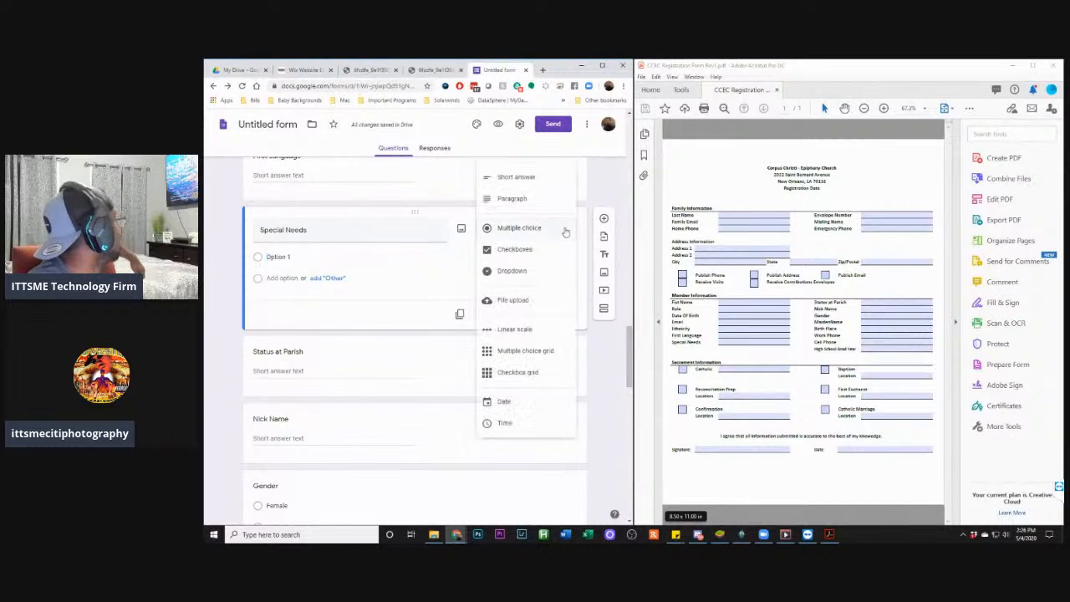
{"action": "left_click", "coordinate": [547, 183]}
{"action": "scroll", "coordinate": [523, 276], "scroll_direction": "up", "scroll_amount": 2}
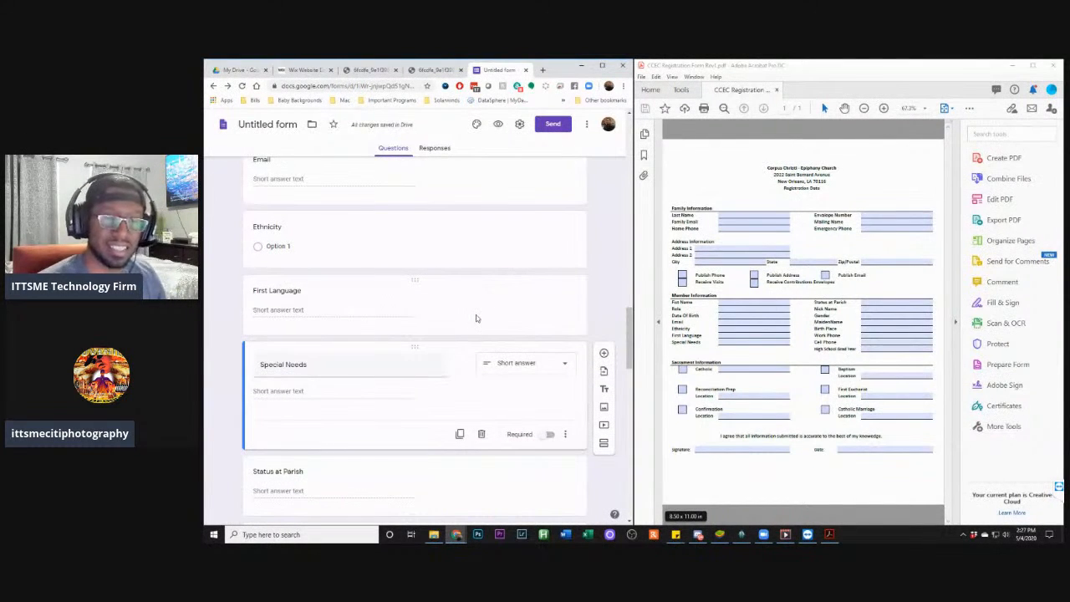
Add an Other choice to the Ethnicity question and name its first option Black
{"action": "scroll", "coordinate": [475, 315], "scroll_direction": "up", "scroll_amount": 1}
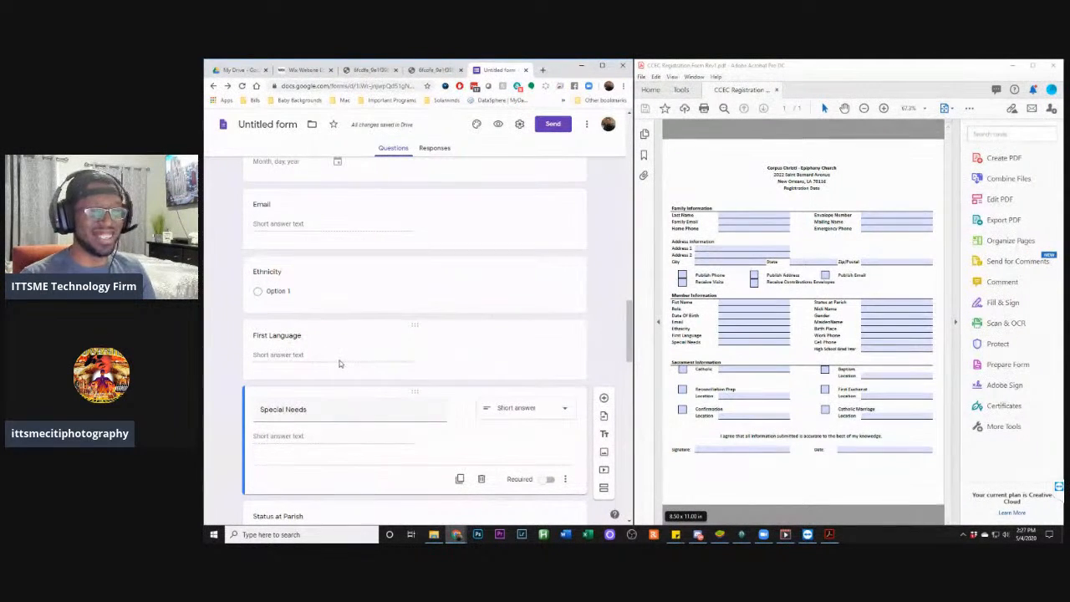
{"action": "left_click", "coordinate": [270, 294]}
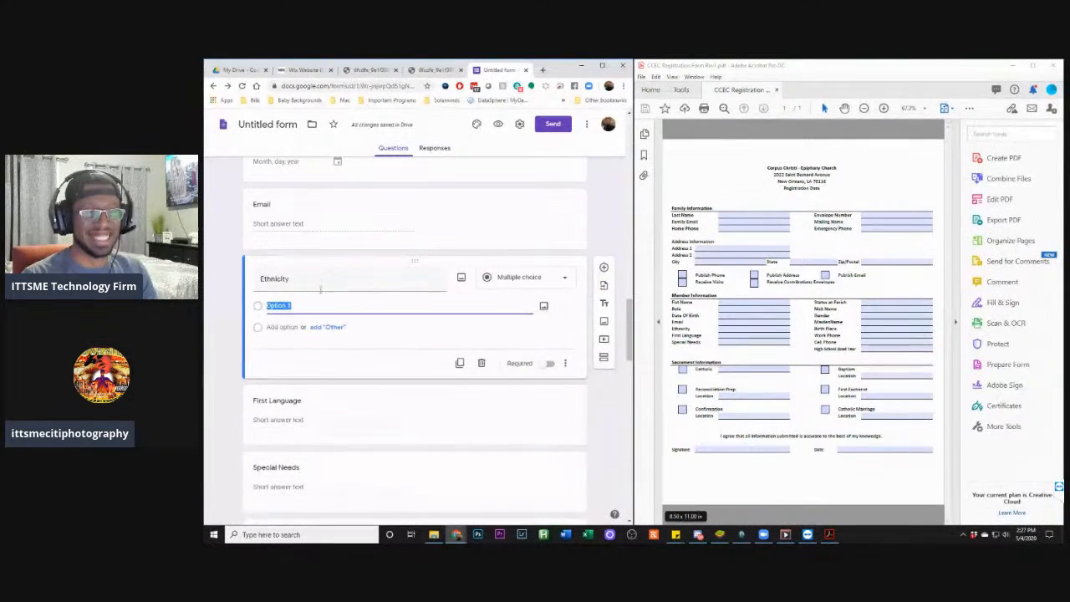
{"action": "left_click", "coordinate": [563, 284]}
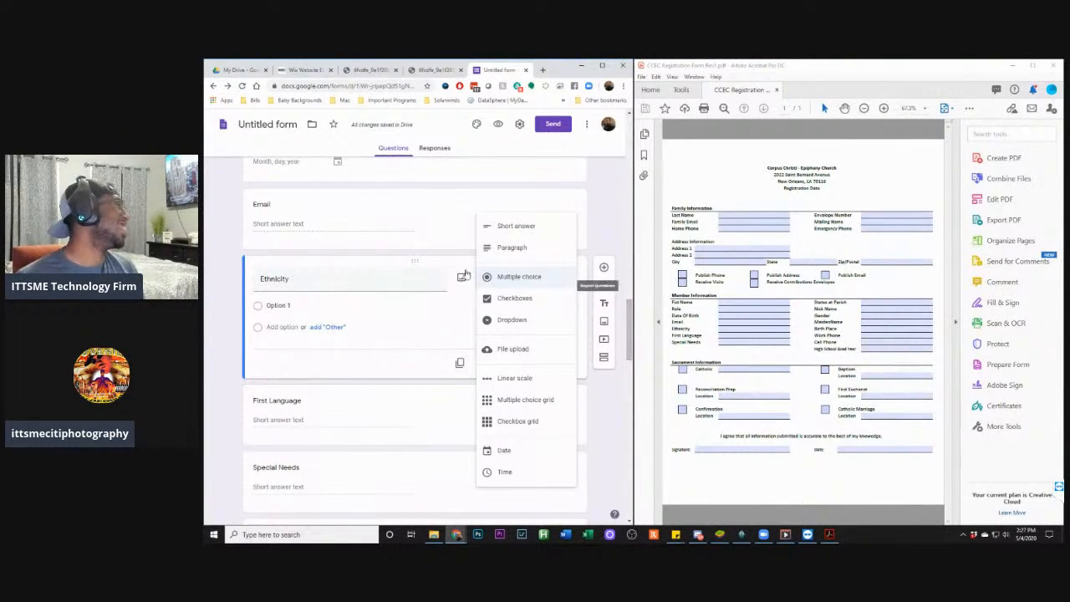
{"action": "left_click", "coordinate": [425, 319]}
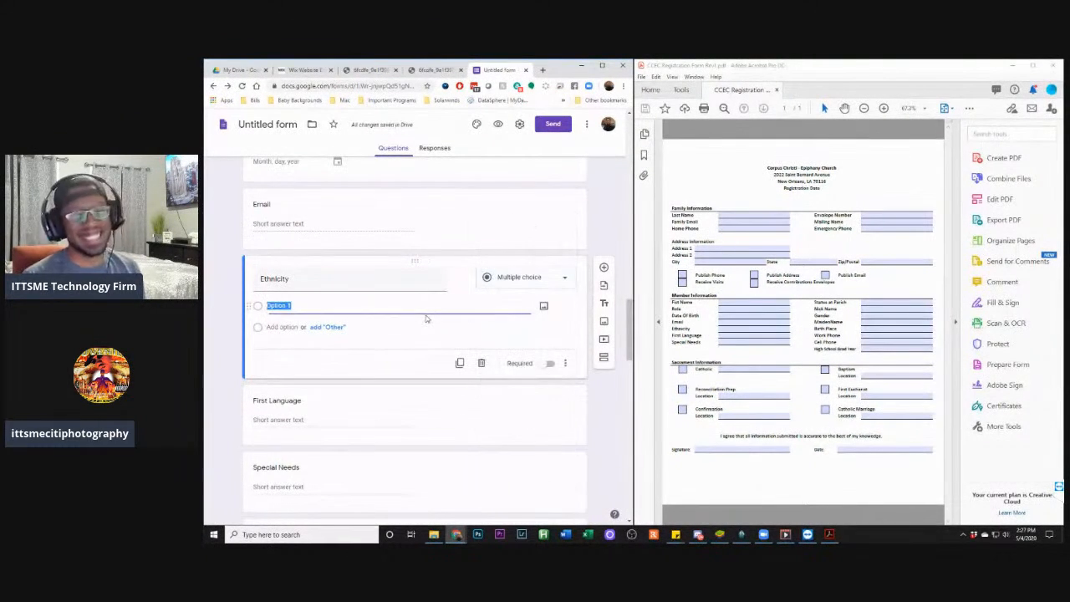
{"action": "left_click", "coordinate": [325, 327]}
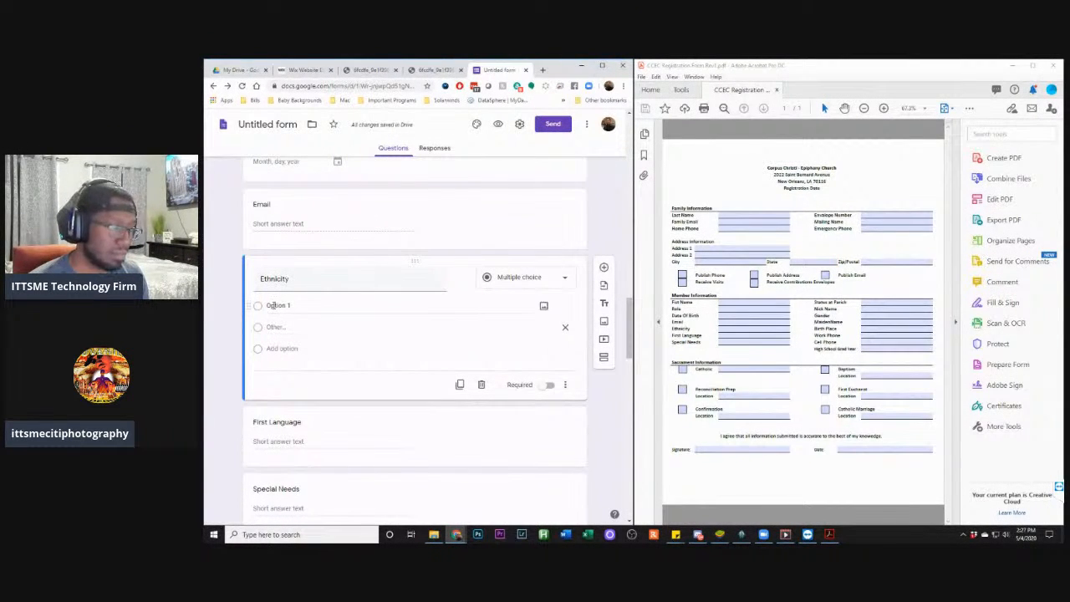
{"action": "left_click", "coordinate": [279, 305]}
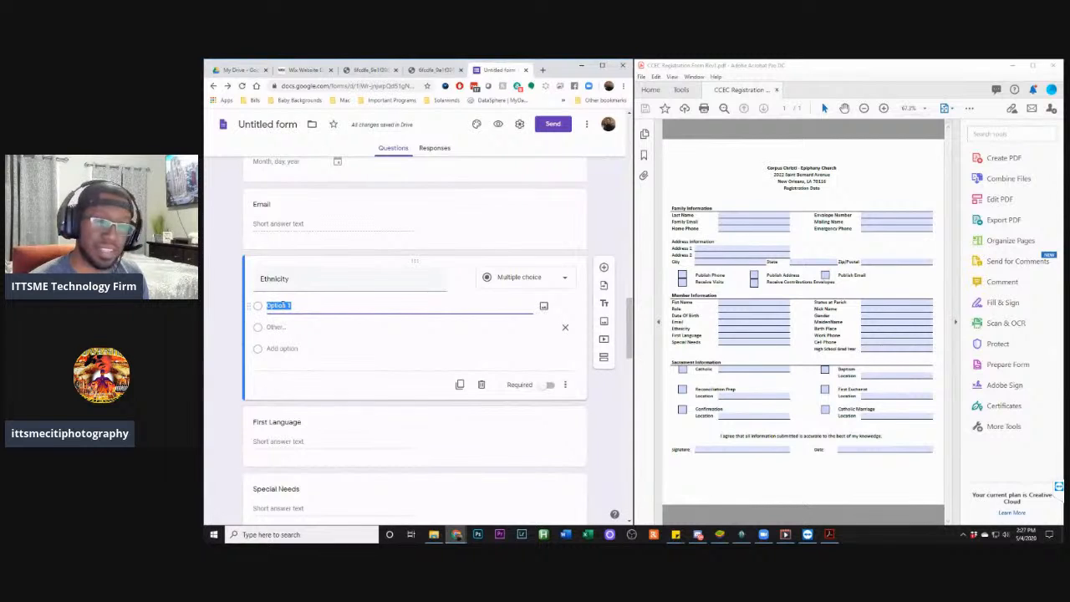
{"action": "key", "text": "BackSpace"}
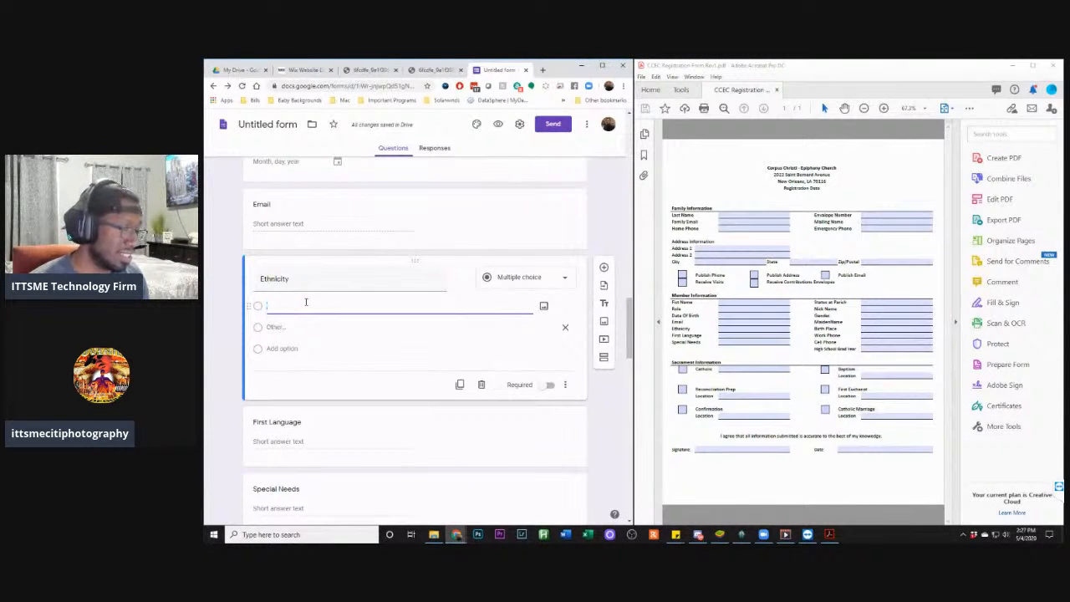
{"action": "type", "text": "Black"}
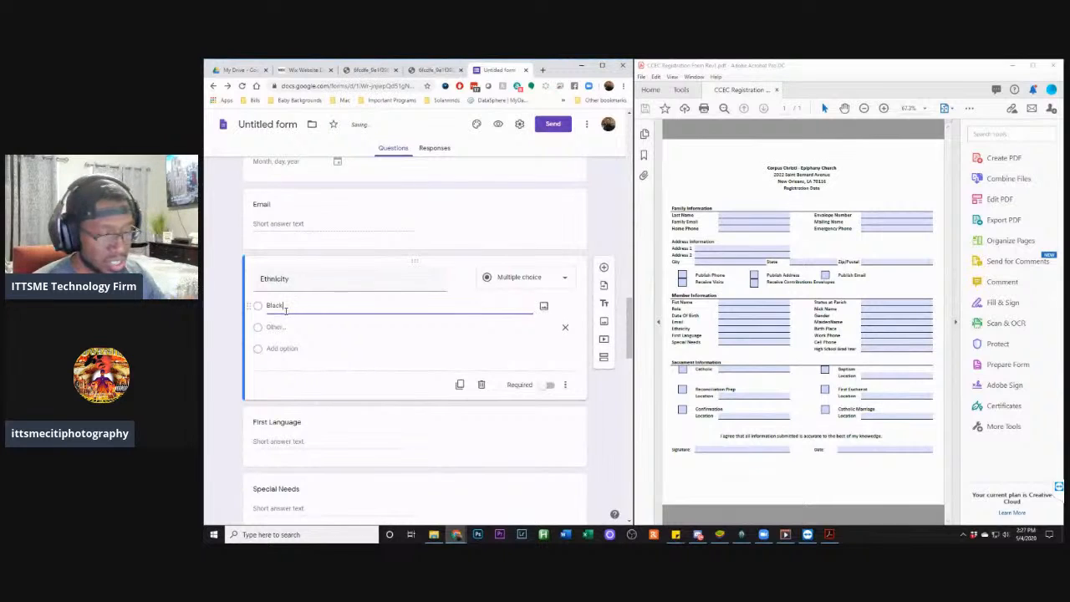
Try to edit the Other choice in the Ethnicity question
{"action": "left_click", "coordinate": [281, 327]}
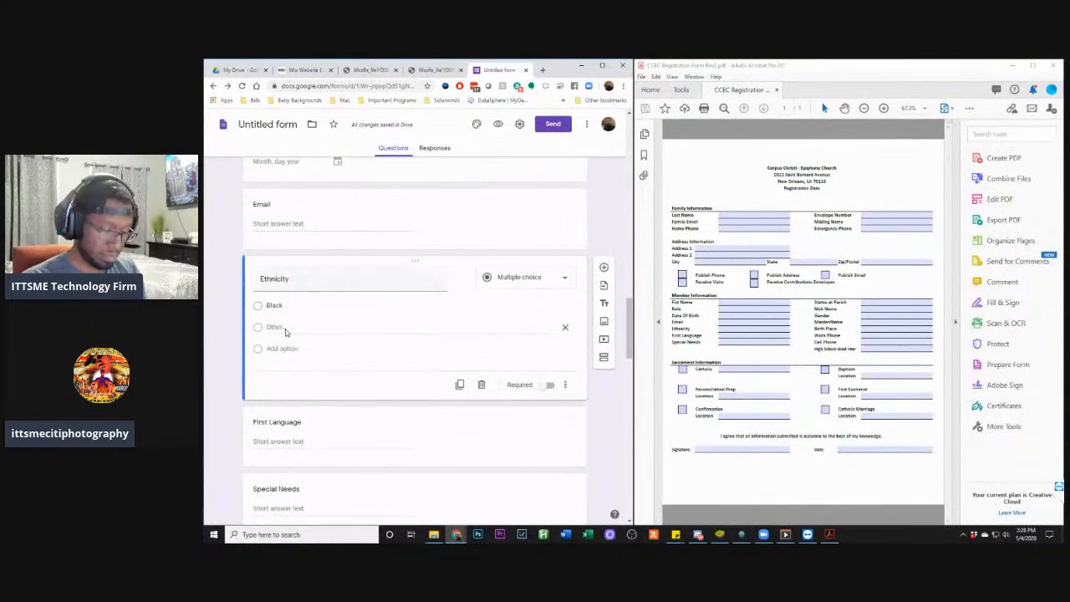
{"action": "right_click", "coordinate": [278, 331]}
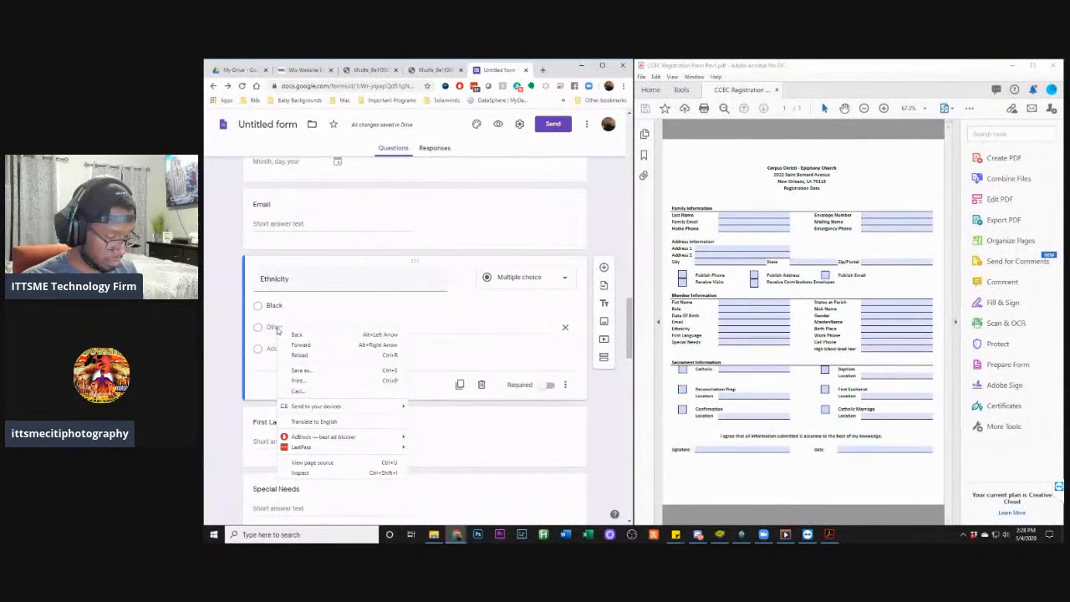
{"action": "left_click", "coordinate": [279, 331]}
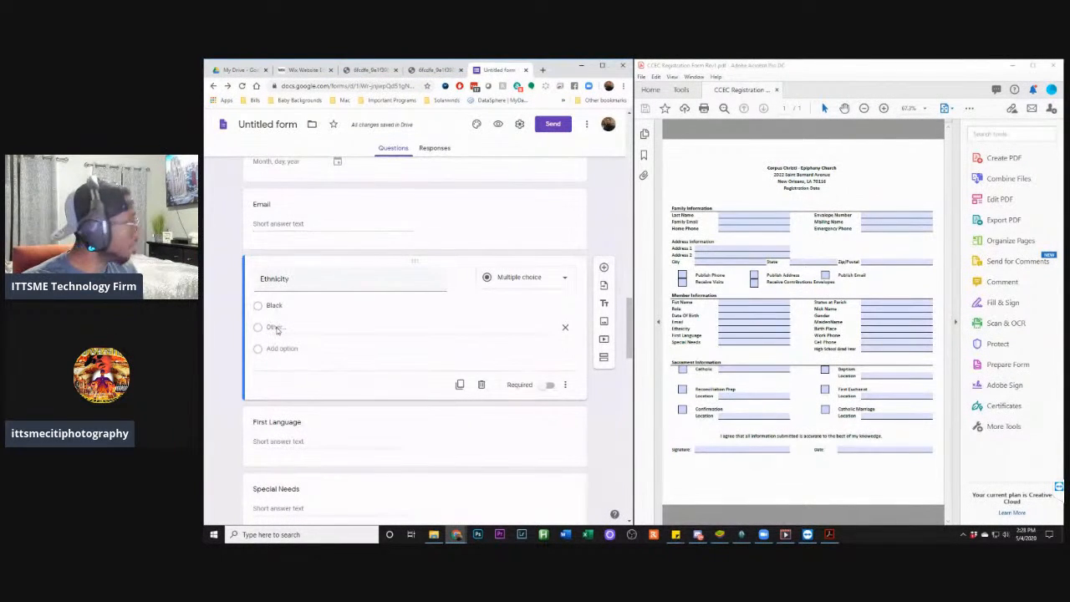
{"action": "left_click", "coordinate": [280, 330]}
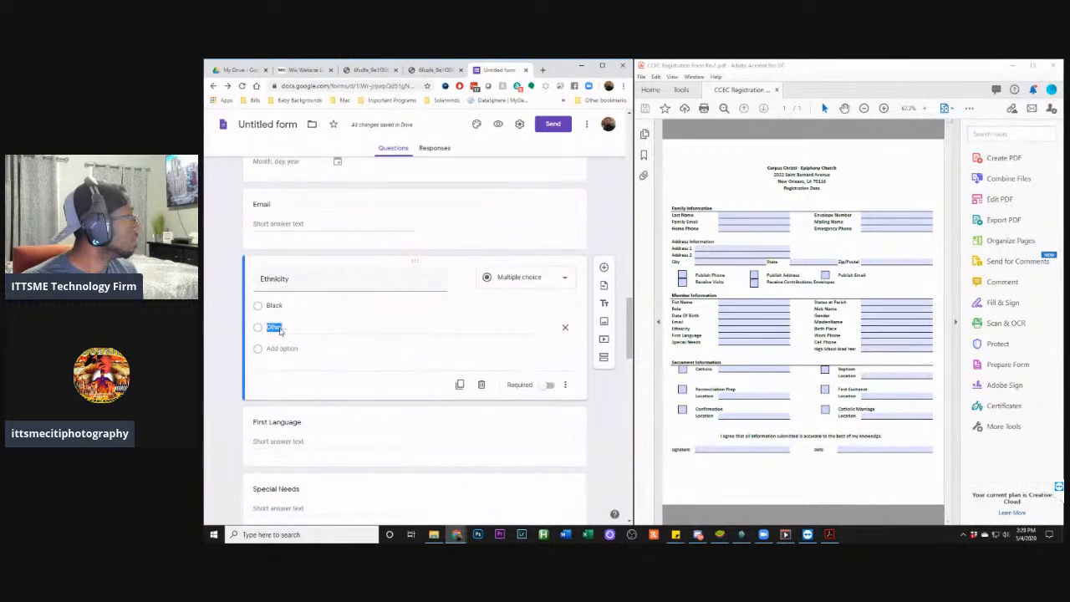
{"action": "left_click", "coordinate": [247, 333]}
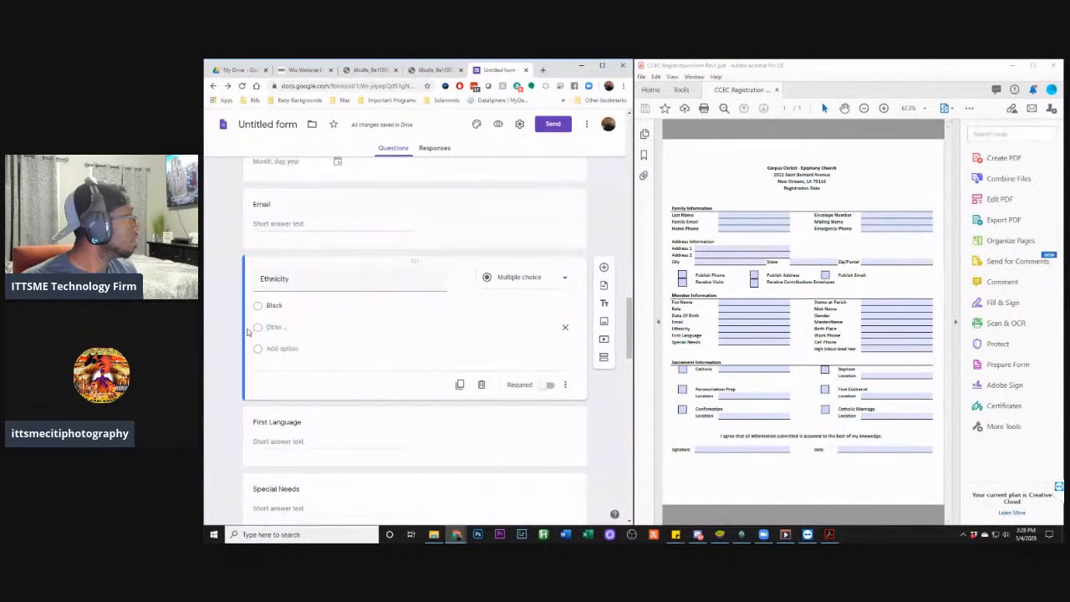
{"action": "left_click", "coordinate": [249, 306]}
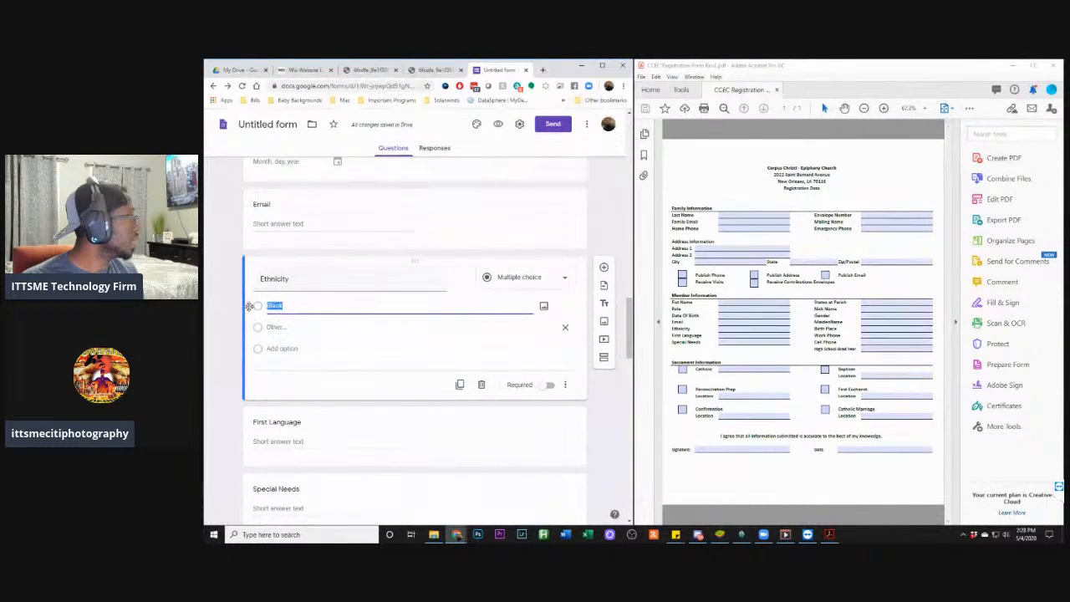
{"action": "left_click", "coordinate": [248, 329]}
{"action": "double_click", "coordinate": [278, 332]}
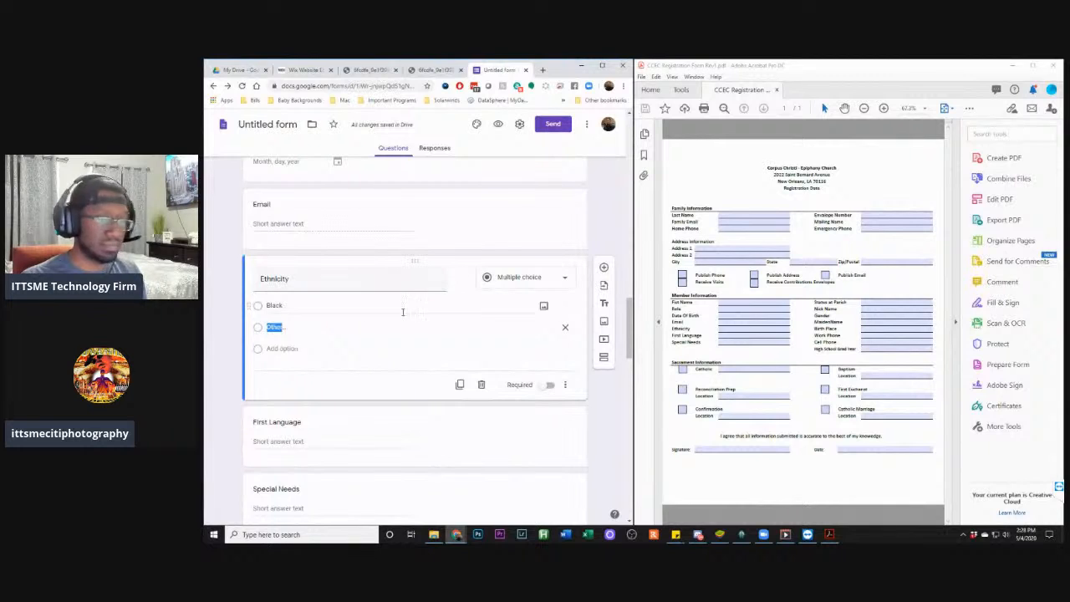
Change the Role question's type to Short answer
{"action": "scroll", "coordinate": [390, 323], "scroll_direction": "up", "scroll_amount": 3}
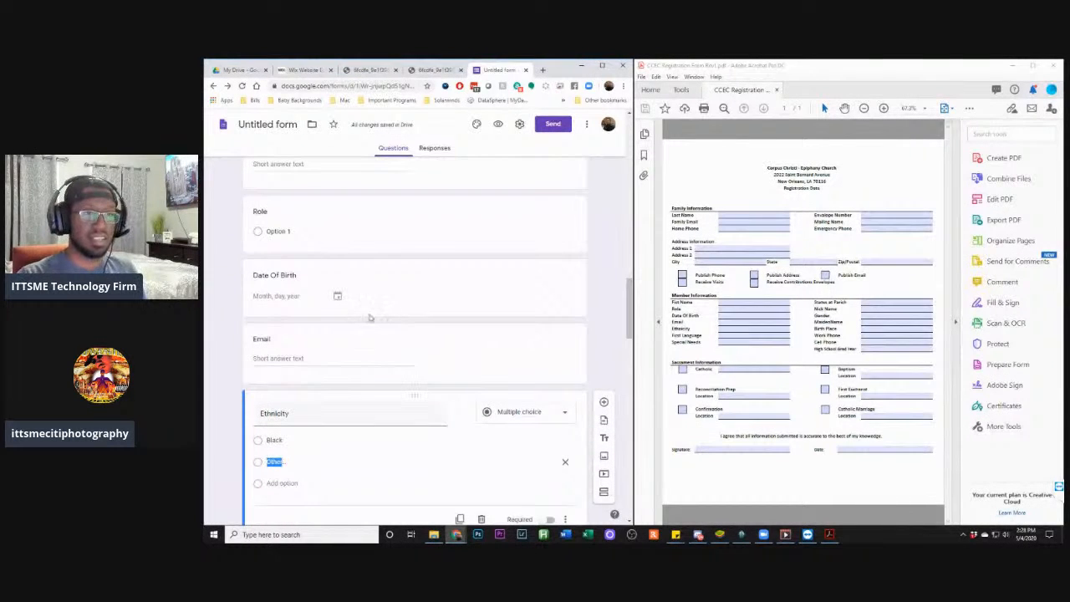
{"action": "left_click", "coordinate": [272, 234]}
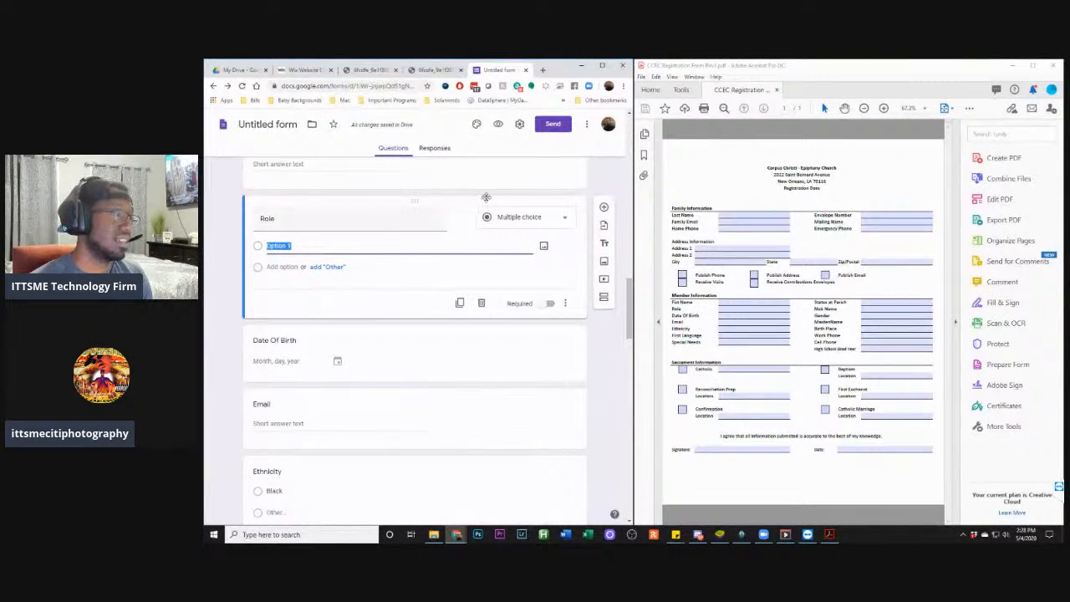
{"action": "left_click", "coordinate": [512, 216]}
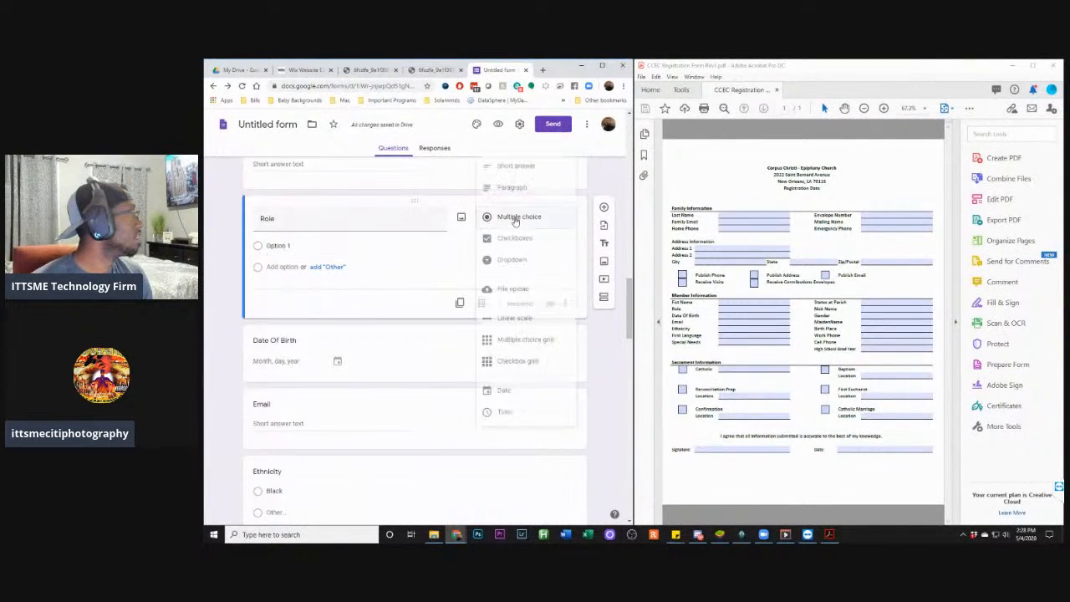
{"action": "left_click", "coordinate": [517, 166]}
Delete the leftover Untitled Question between Last Name and the Address Information heading
{"action": "scroll", "coordinate": [393, 271], "scroll_direction": "up", "scroll_amount": 3}
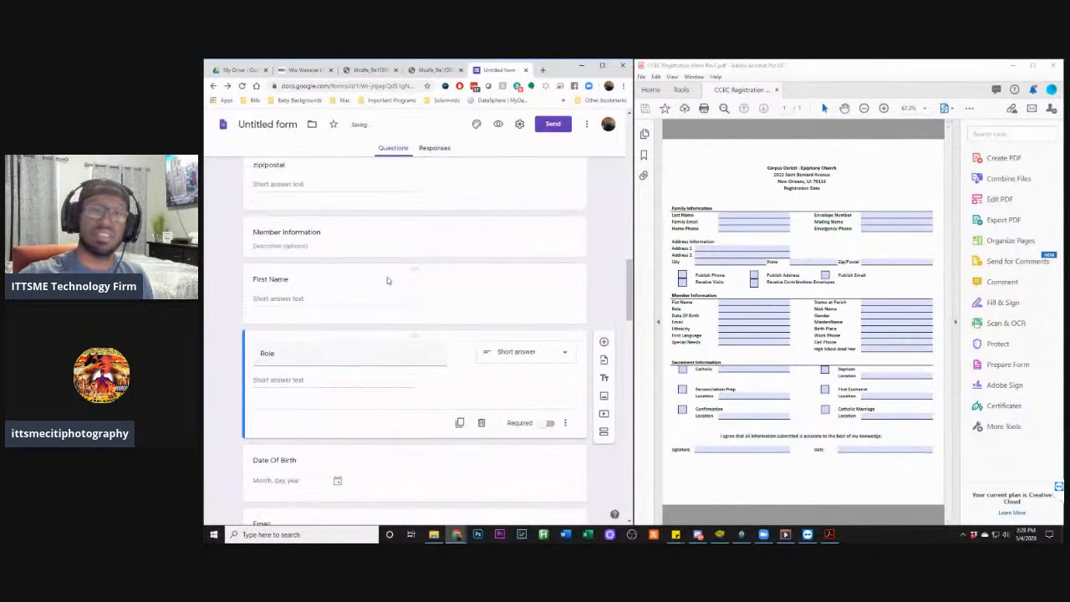
{"action": "scroll", "coordinate": [381, 284], "scroll_direction": "up", "scroll_amount": 3}
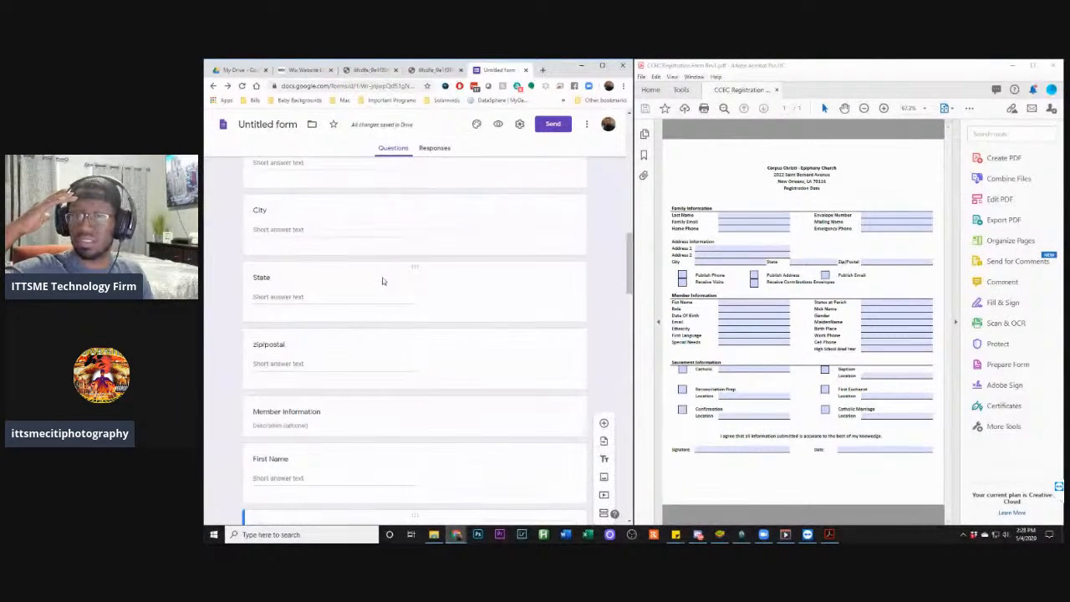
{"action": "scroll", "coordinate": [371, 288], "scroll_direction": "up", "scroll_amount": 3}
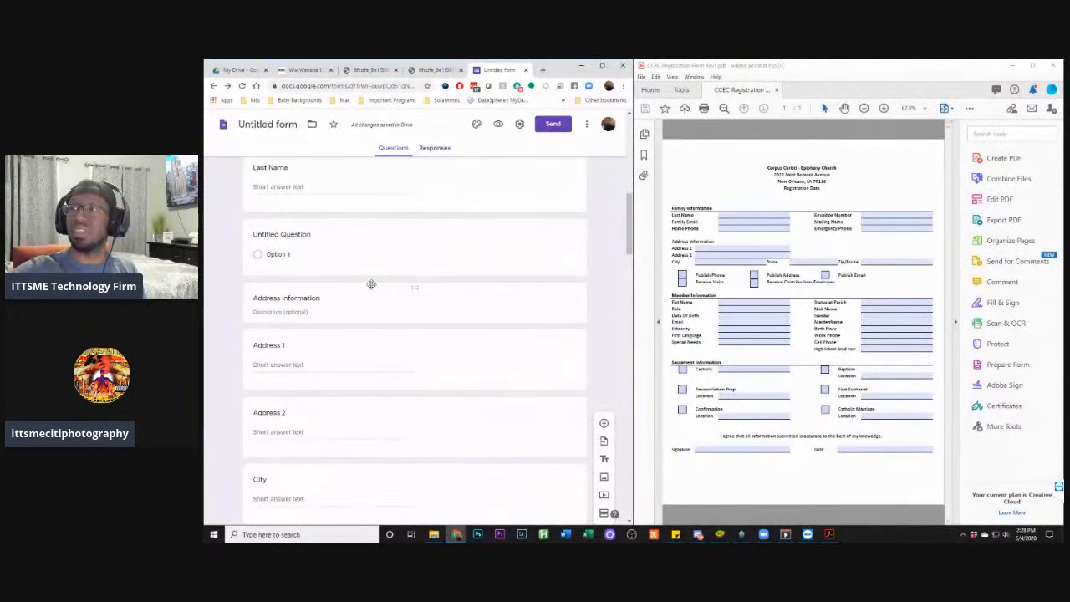
{"action": "left_click", "coordinate": [542, 236]}
{"action": "right_click", "coordinate": [542, 238]}
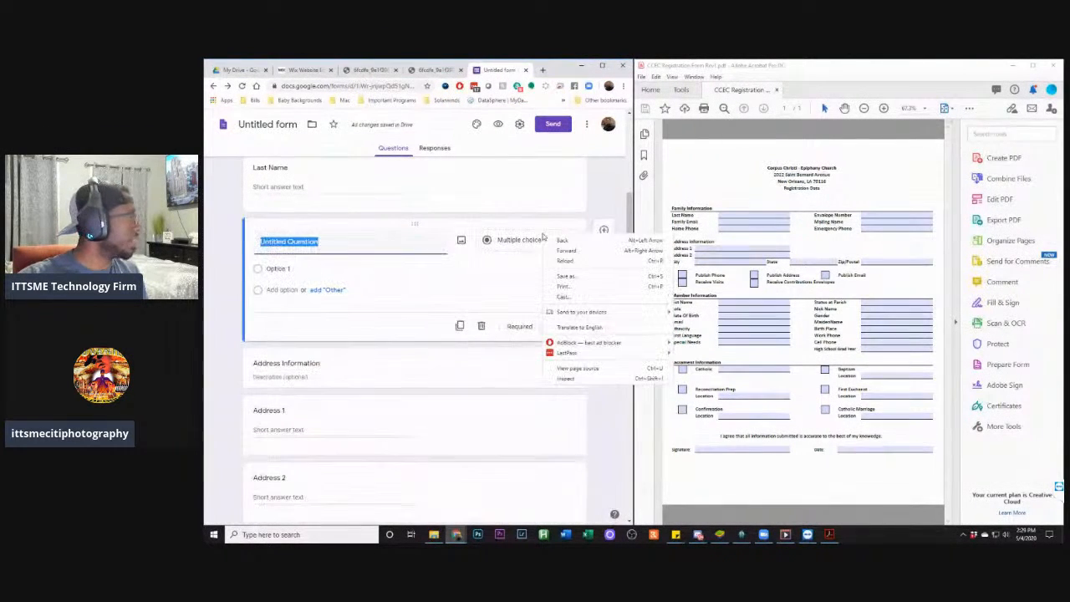
{"action": "left_click", "coordinate": [482, 325]}
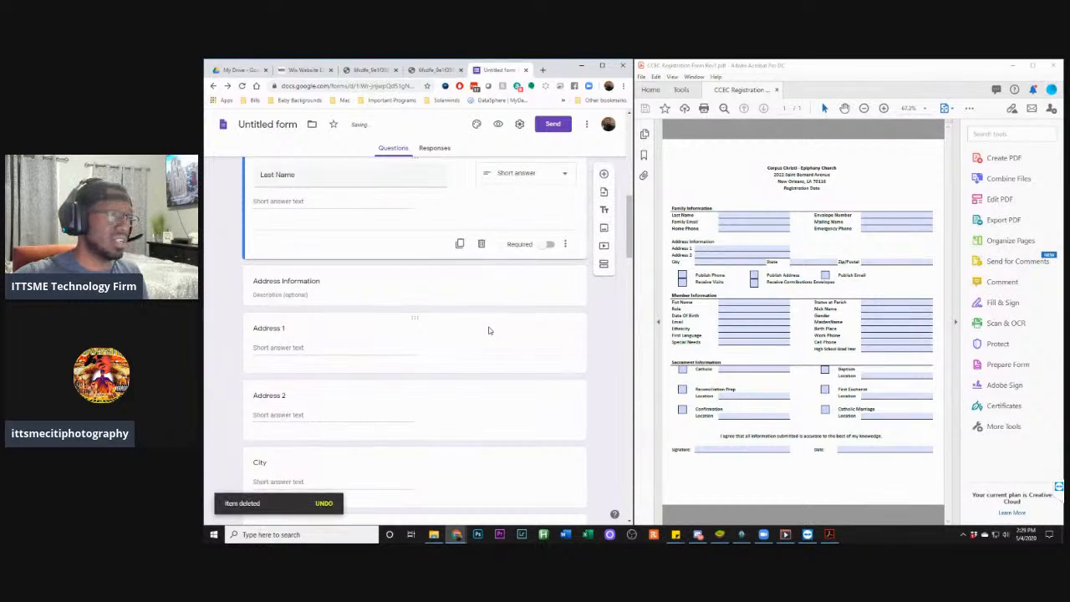
Delete the blank multiple-choice question between Emergency Phone and Last Name
{"action": "scroll", "coordinate": [393, 327], "scroll_direction": "up", "scroll_amount": 1}
{"action": "scroll", "coordinate": [380, 324], "scroll_direction": "up", "scroll_amount": 1}
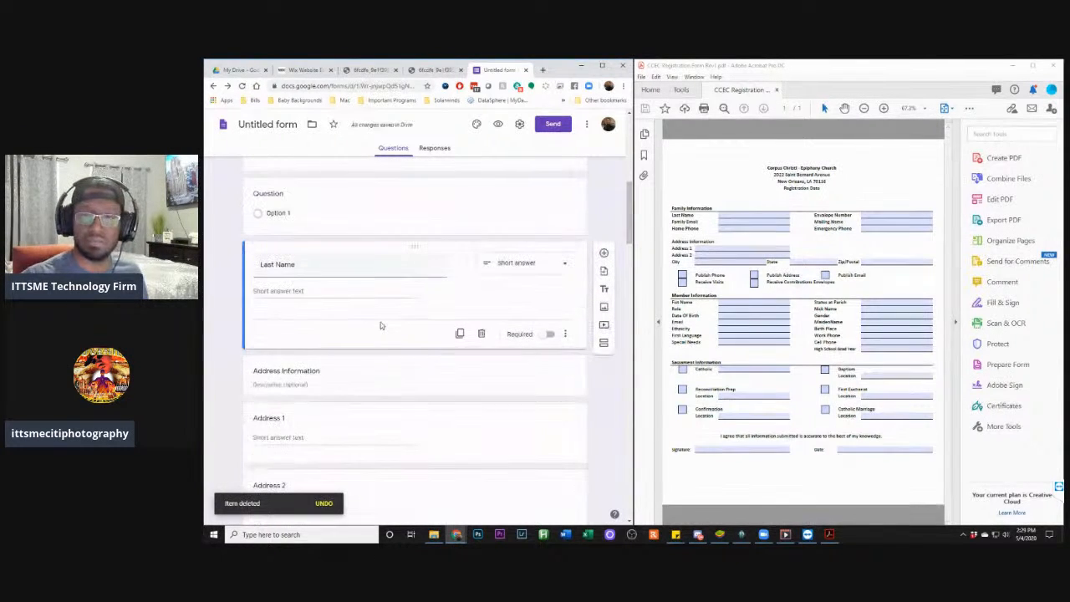
{"action": "scroll", "coordinate": [380, 324], "scroll_direction": "up", "scroll_amount": 1}
{"action": "scroll", "coordinate": [377, 317], "scroll_direction": "up", "scroll_amount": 1}
{"action": "left_click", "coordinate": [373, 315]}
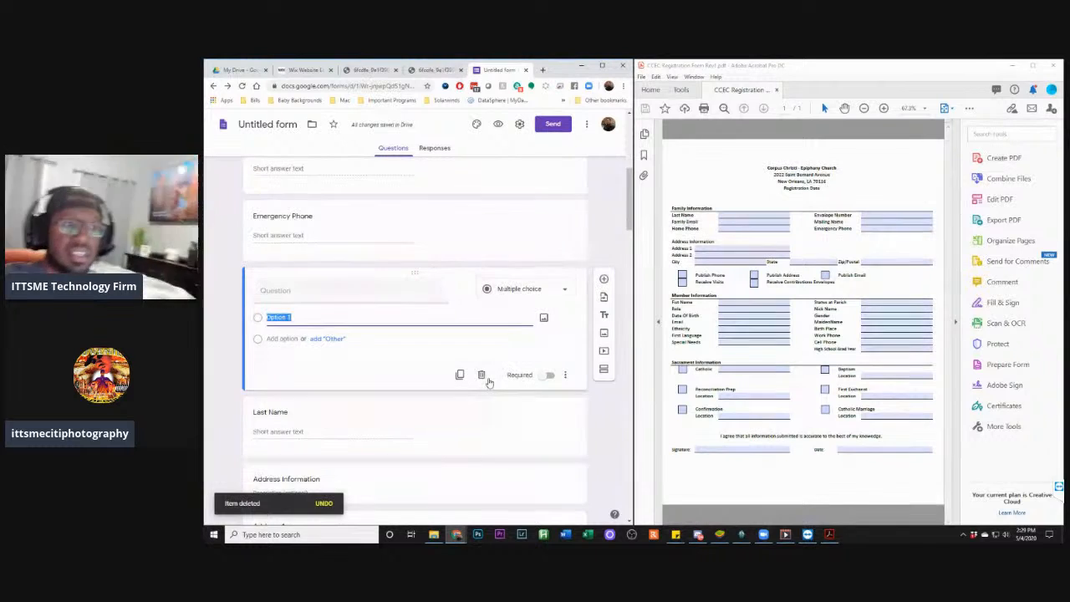
{"action": "left_click", "coordinate": [481, 375]}
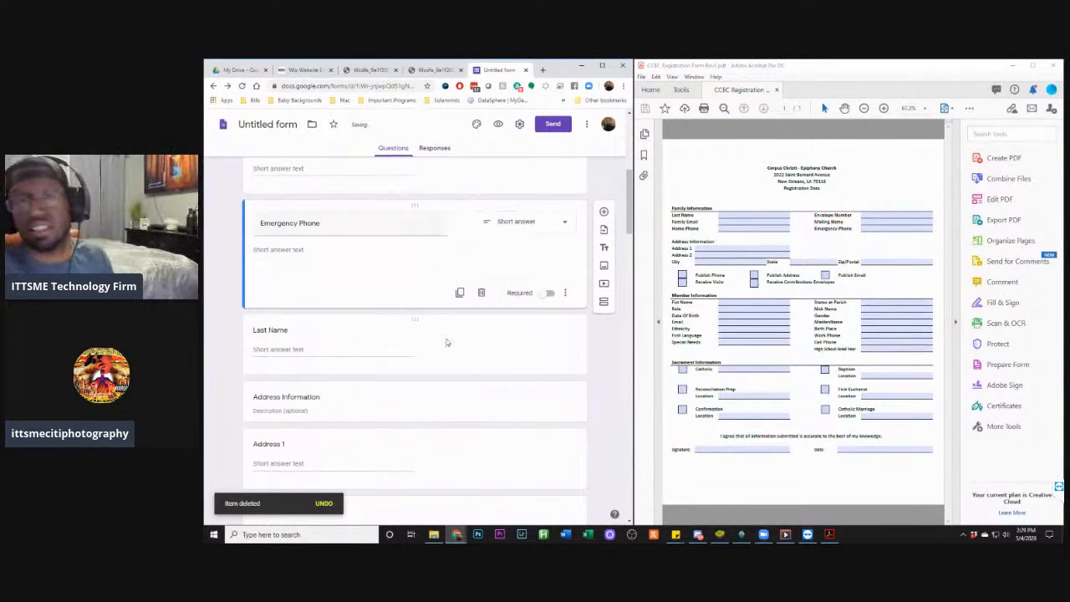
Review the form's questions from the title through the family, address and member sections down to Ethnicity
{"action": "scroll", "coordinate": [441, 343], "scroll_direction": "up", "scroll_amount": 1}
{"action": "scroll", "coordinate": [440, 341], "scroll_direction": "up", "scroll_amount": 1}
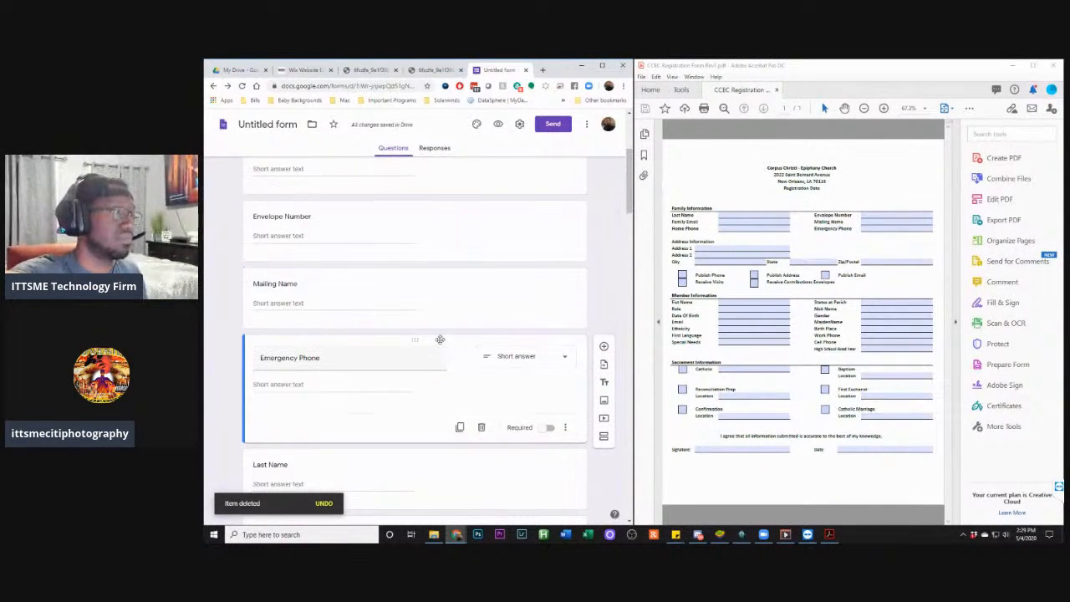
{"action": "scroll", "coordinate": [441, 341], "scroll_direction": "up", "scroll_amount": 5}
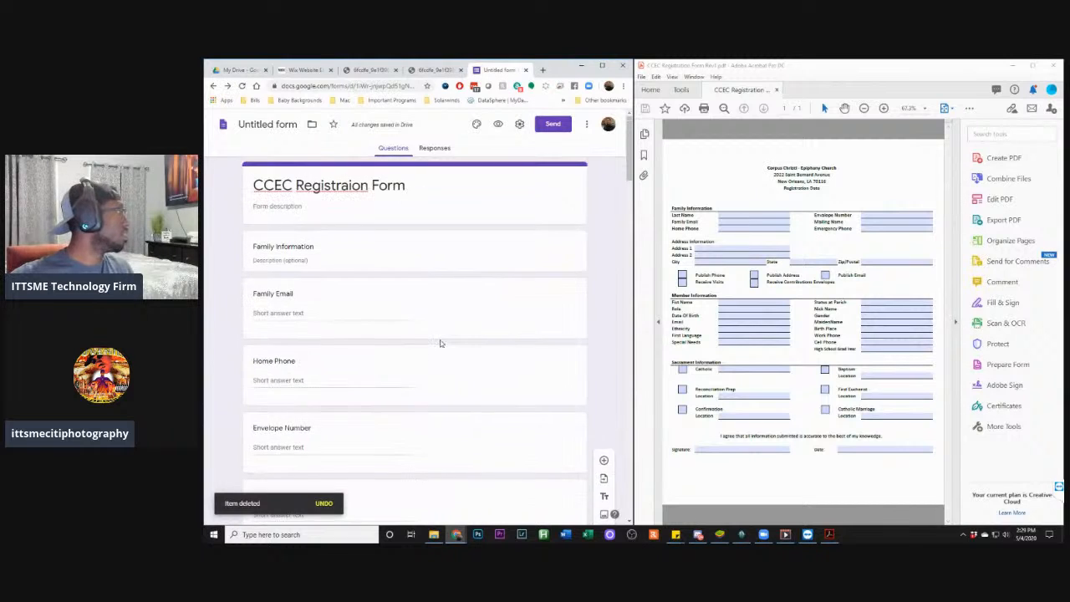
{"action": "scroll", "coordinate": [441, 342], "scroll_direction": "down", "scroll_amount": 5}
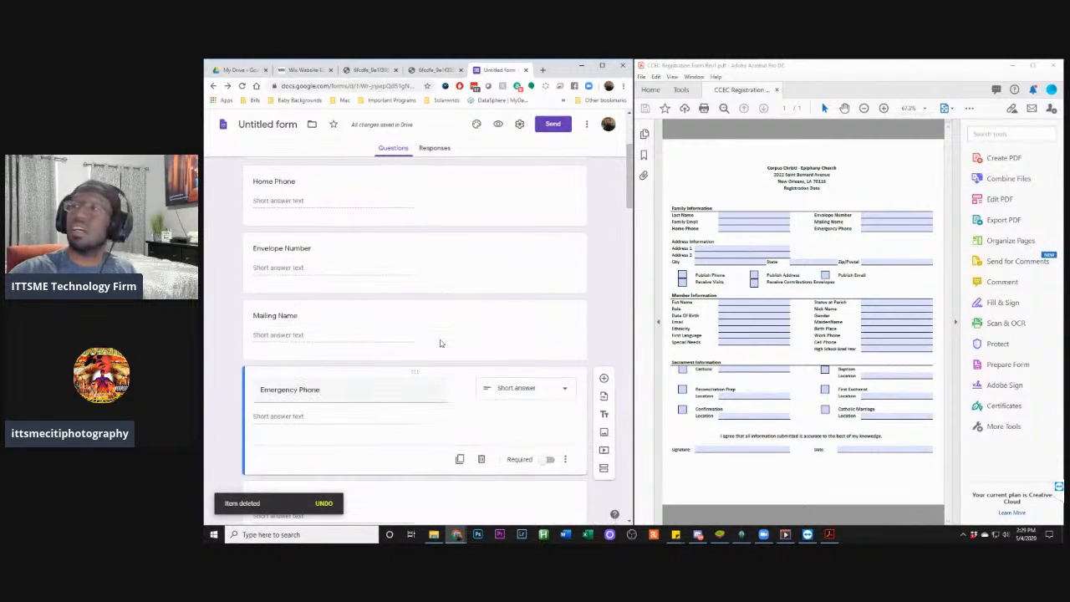
{"action": "scroll", "coordinate": [441, 342], "scroll_direction": "down", "scroll_amount": 5}
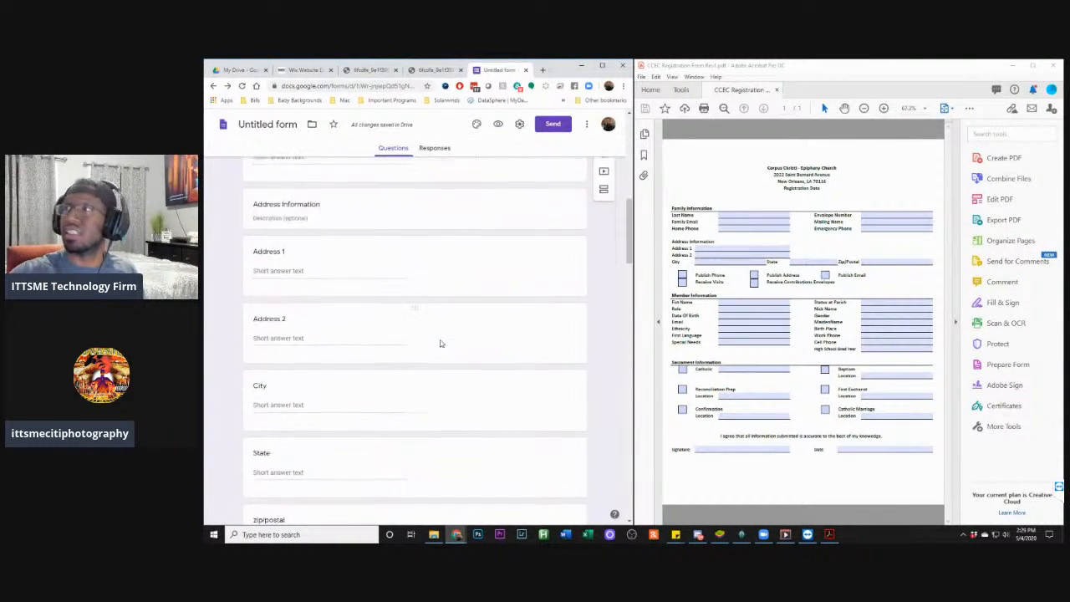
{"action": "scroll", "coordinate": [441, 343], "scroll_direction": "down", "scroll_amount": 6}
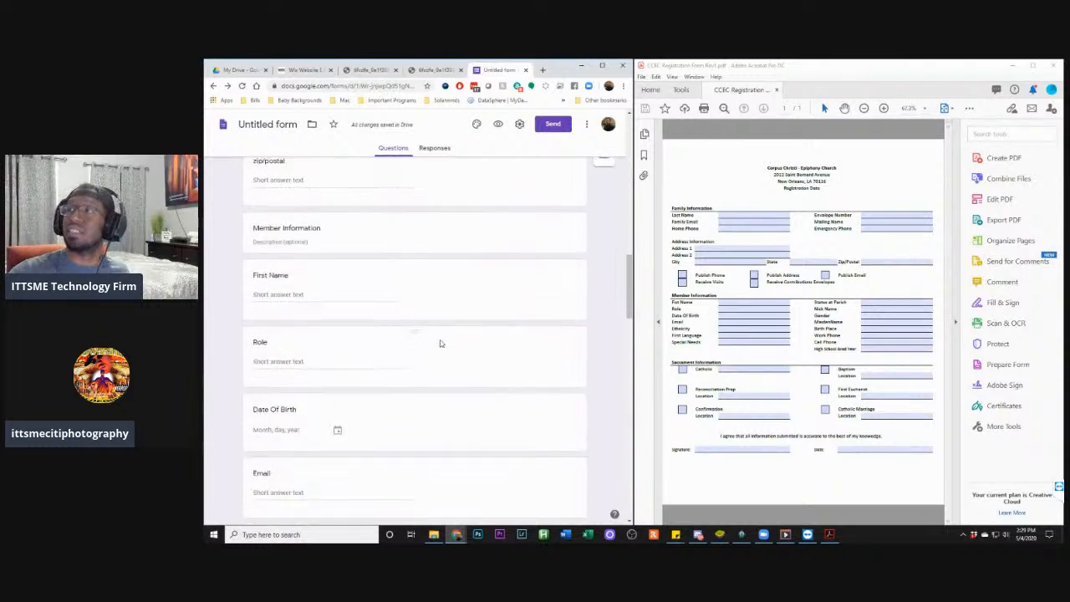
{"action": "scroll", "coordinate": [441, 343], "scroll_direction": "down", "scroll_amount": 2}
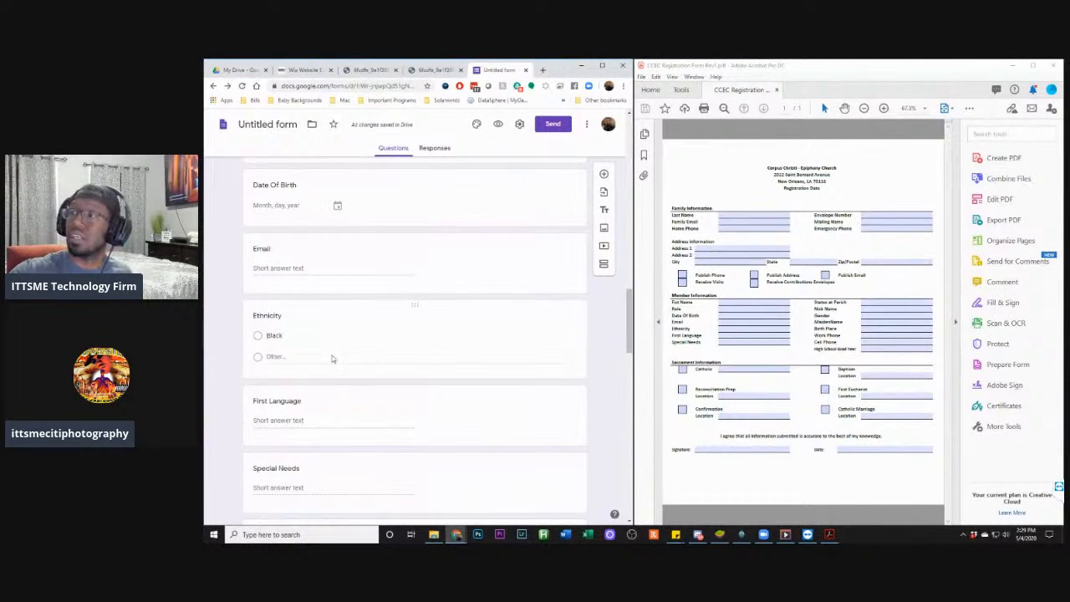
Change the Ethnicity question's type from multiple choice to Checkboxes
{"action": "left_click", "coordinate": [412, 311]}
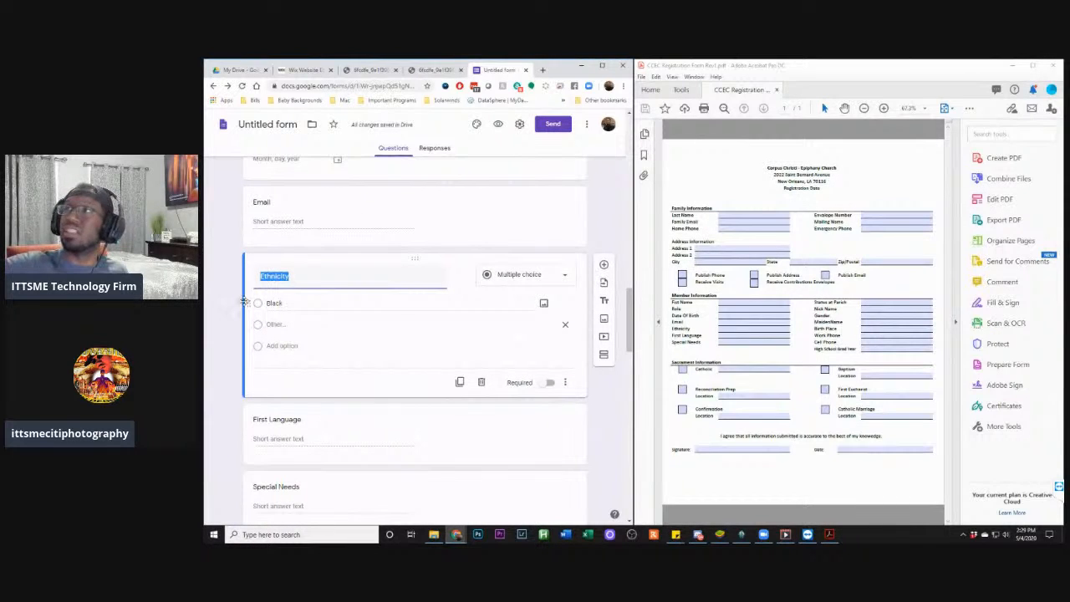
{"action": "left_click", "coordinate": [274, 303]}
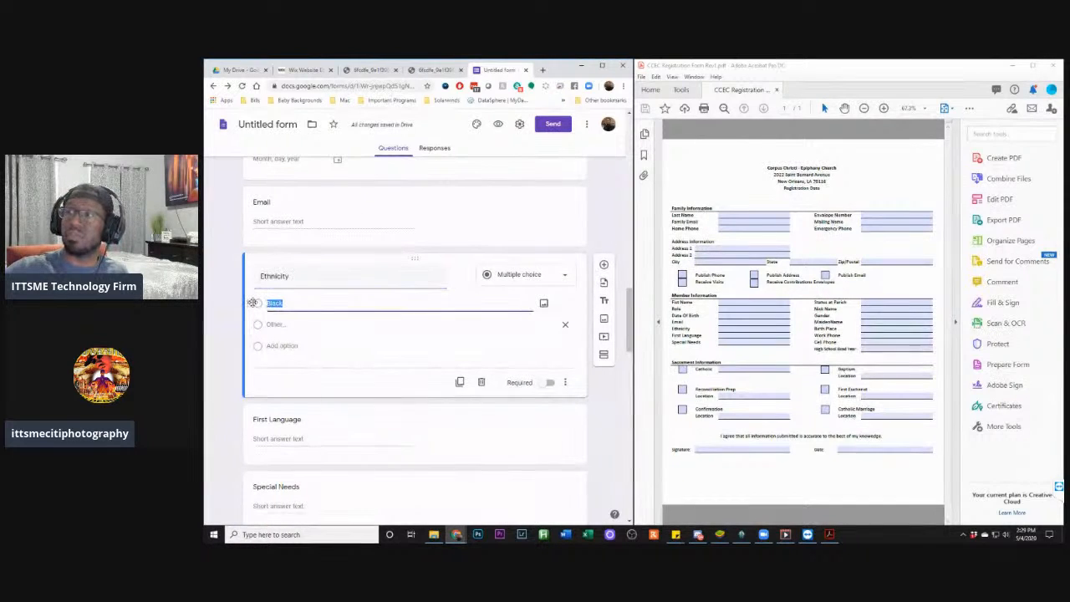
{"action": "left_click", "coordinate": [301, 328]}
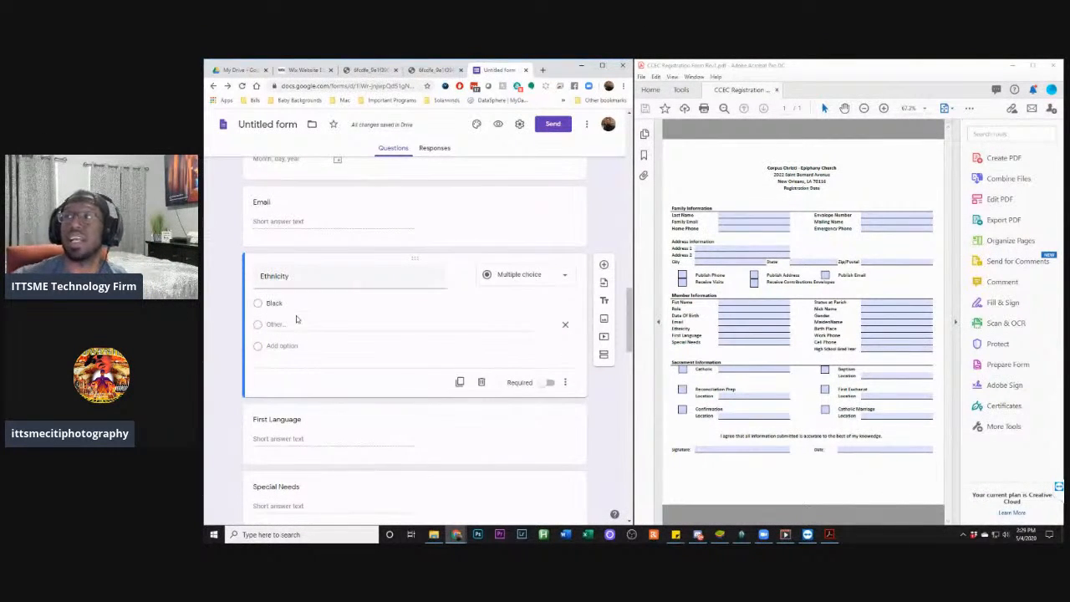
{"action": "left_click", "coordinate": [556, 287]}
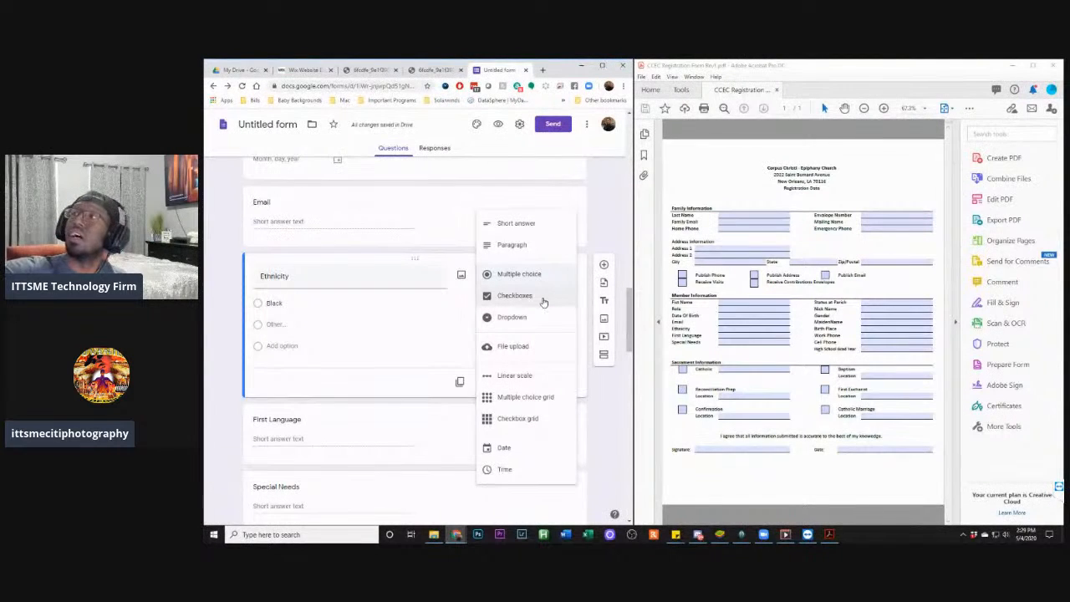
{"action": "left_click", "coordinate": [544, 302]}
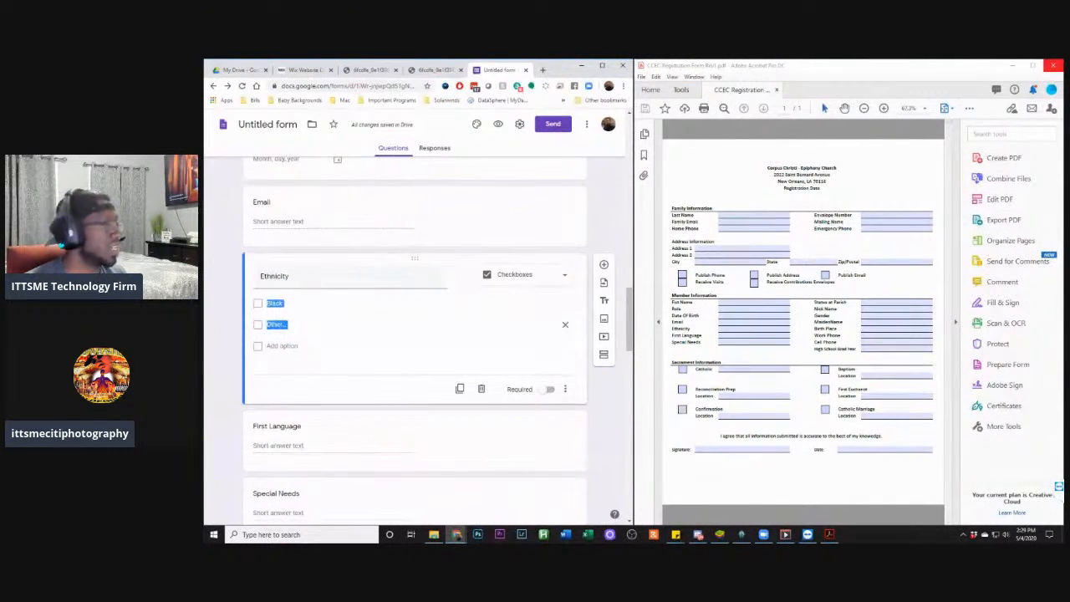
{"action": "left_click", "coordinate": [1032, 67]}
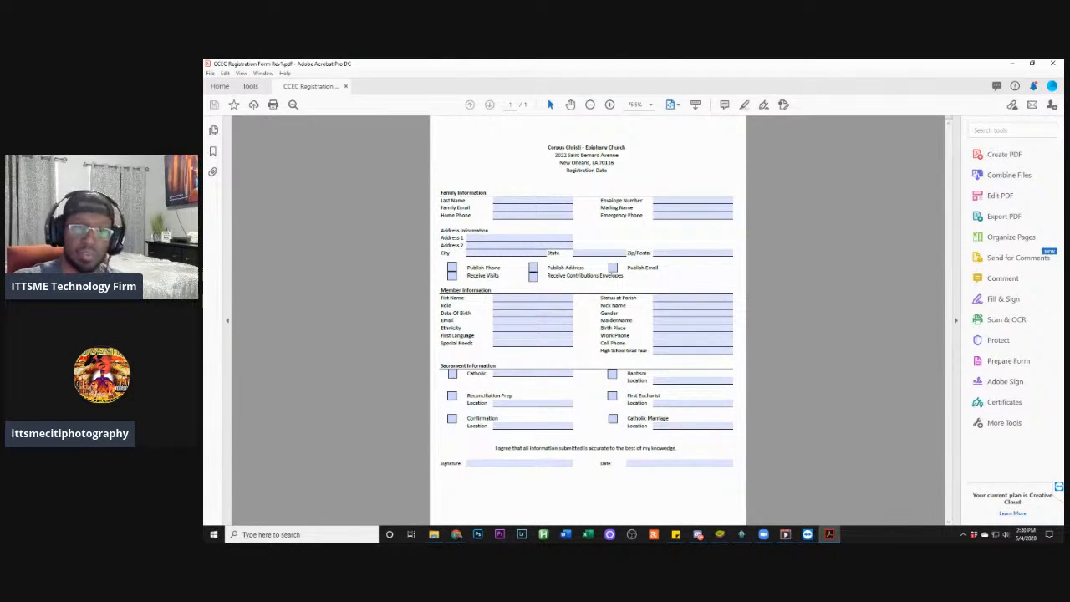
{"action": "left_click_drag", "start_coordinate": [766, 67], "coordinate": [1066, 141]}
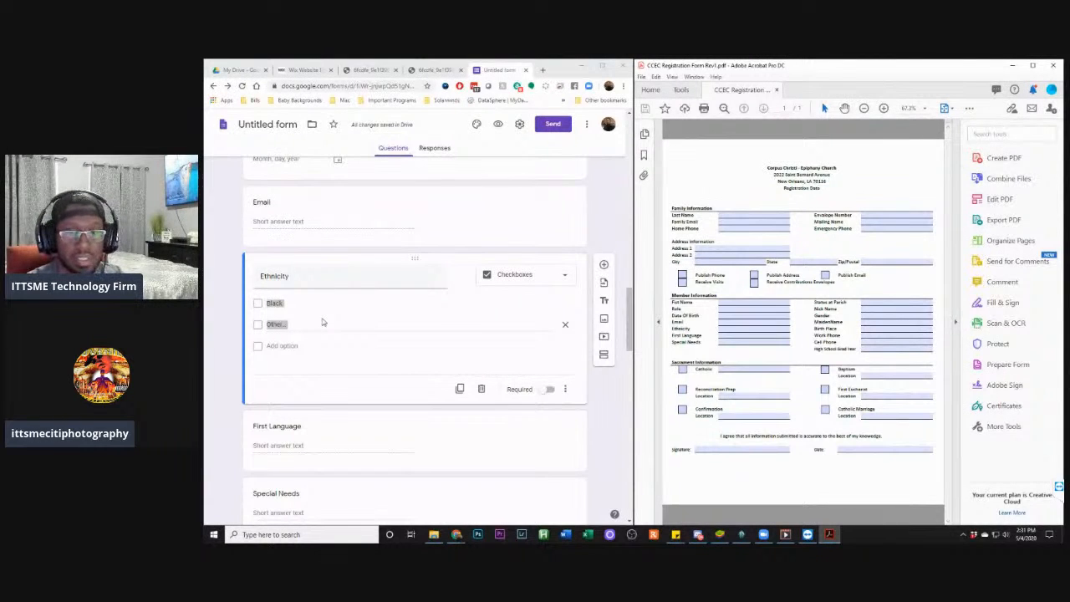
{"action": "left_click", "coordinate": [281, 331]}
{"action": "right_click", "coordinate": [275, 328]}
{"action": "left_click", "coordinate": [276, 329]}
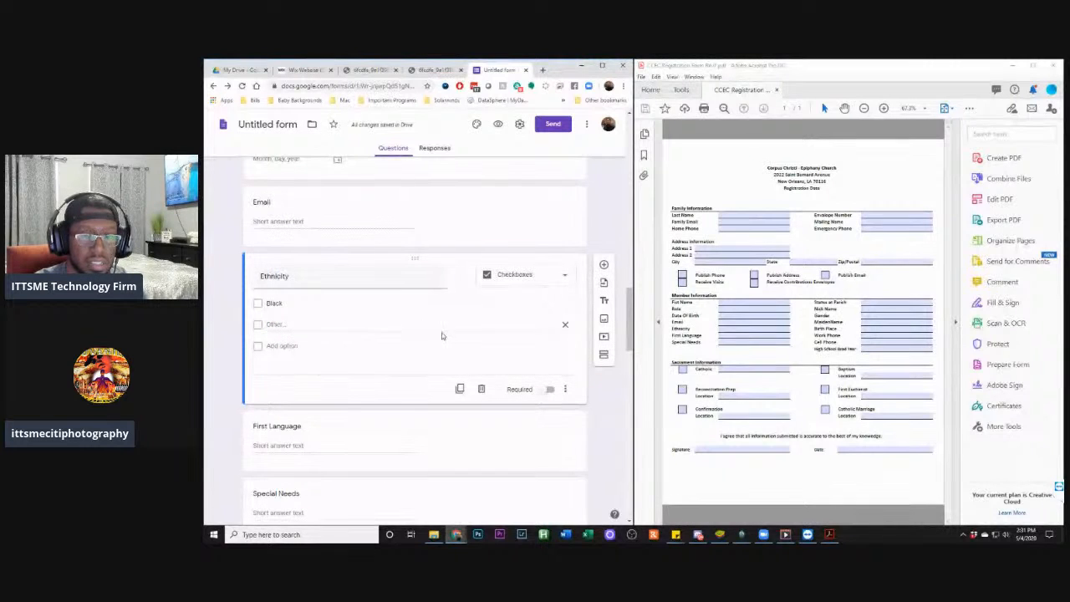
Add the option White to the Ethnicity question, plus a third option with its default name
{"action": "left_click", "coordinate": [272, 346]}
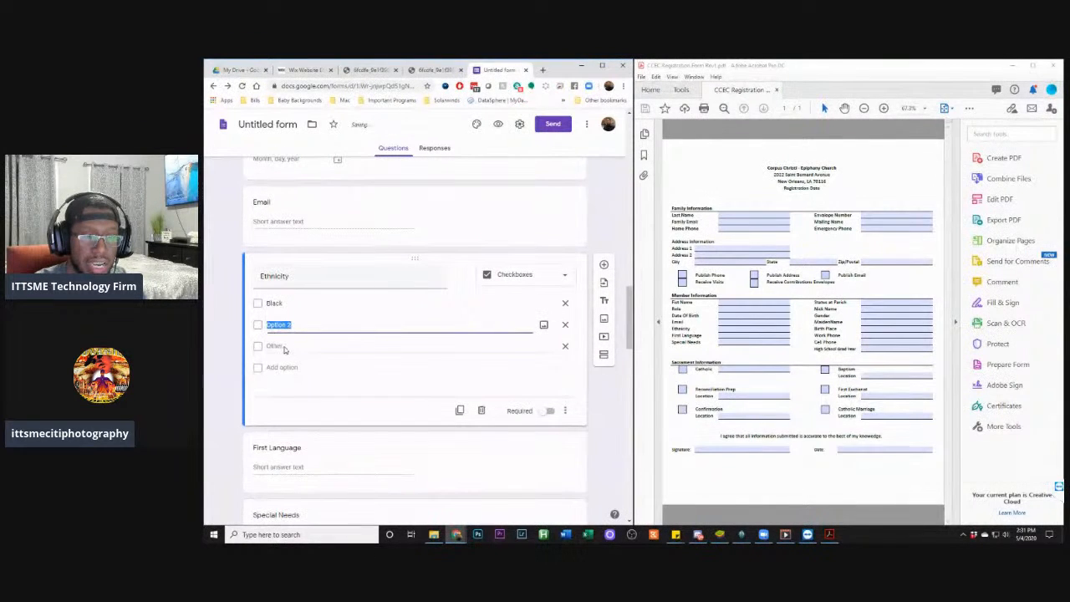
{"action": "type", "text": "White"}
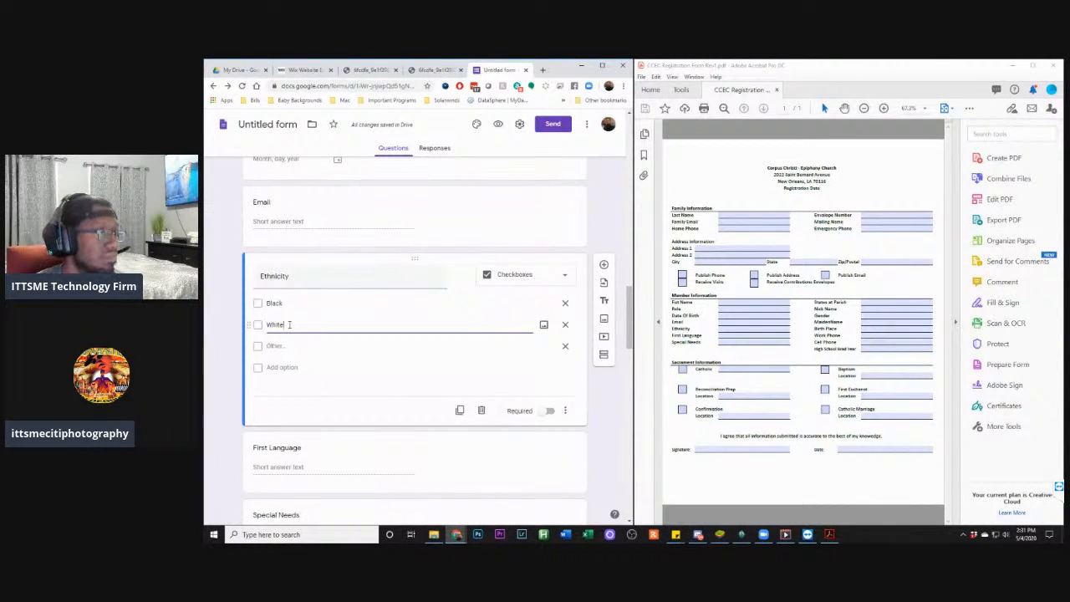
{"action": "left_click", "coordinate": [281, 348]}
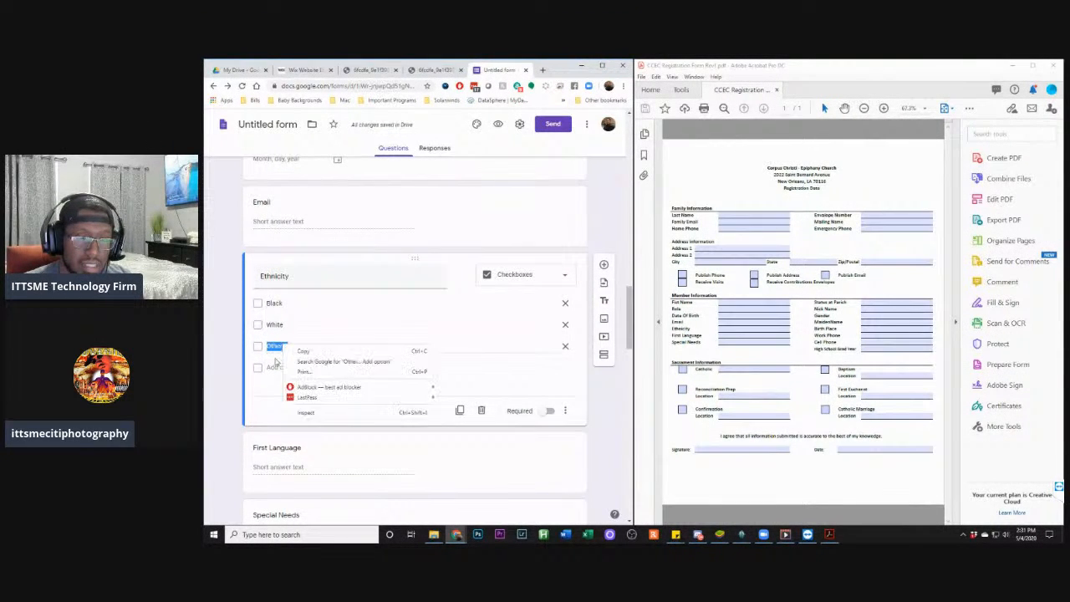
{"action": "left_click", "coordinate": [276, 363]}
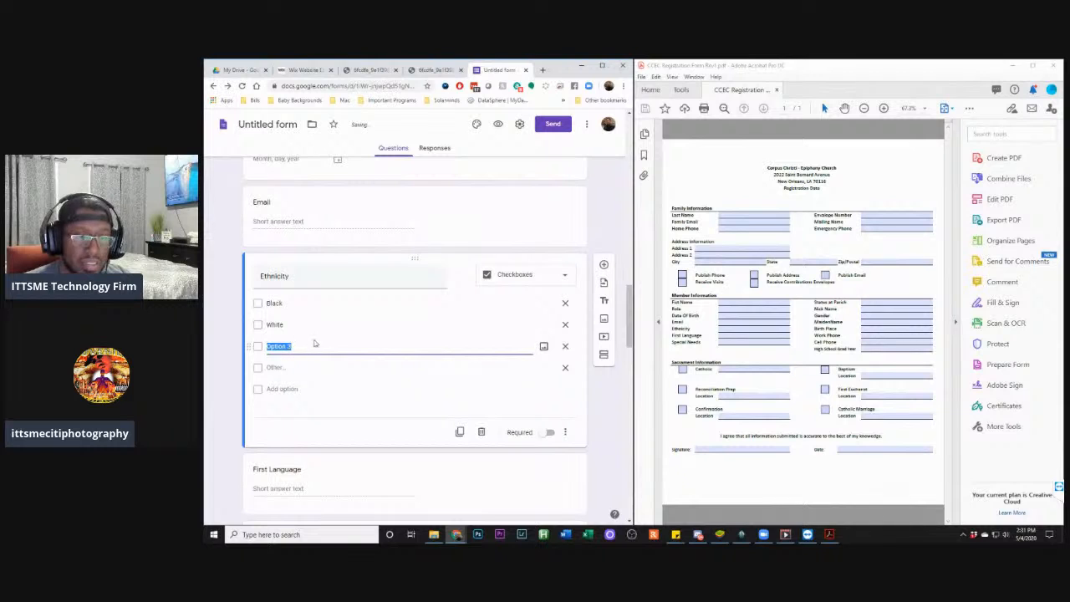
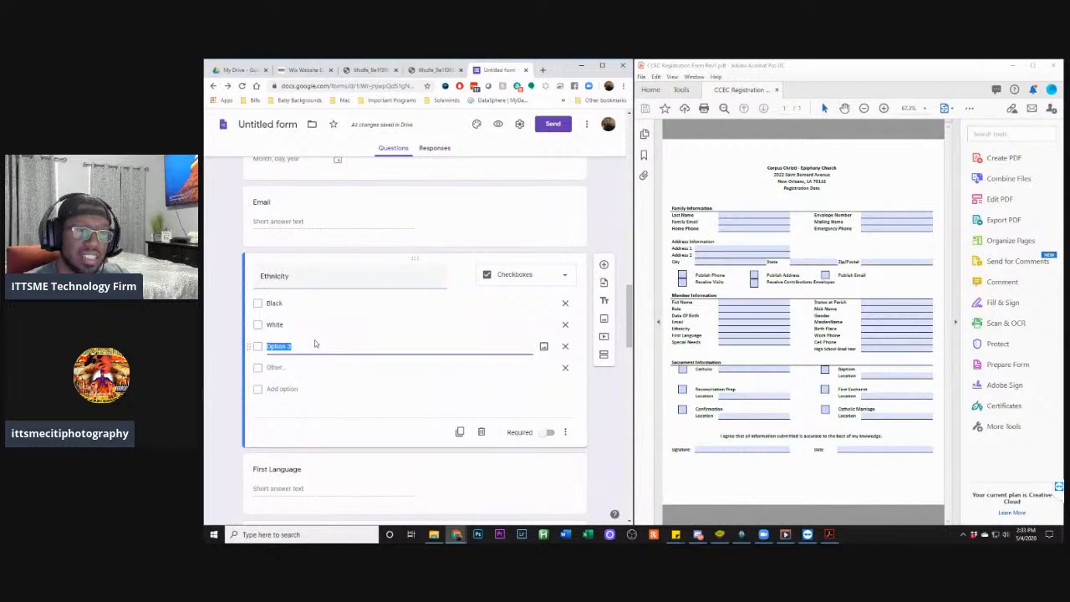
Rename the Ethnicity question's Black option as "Black or African Am."
{"action": "double_click", "coordinate": [286, 302]}
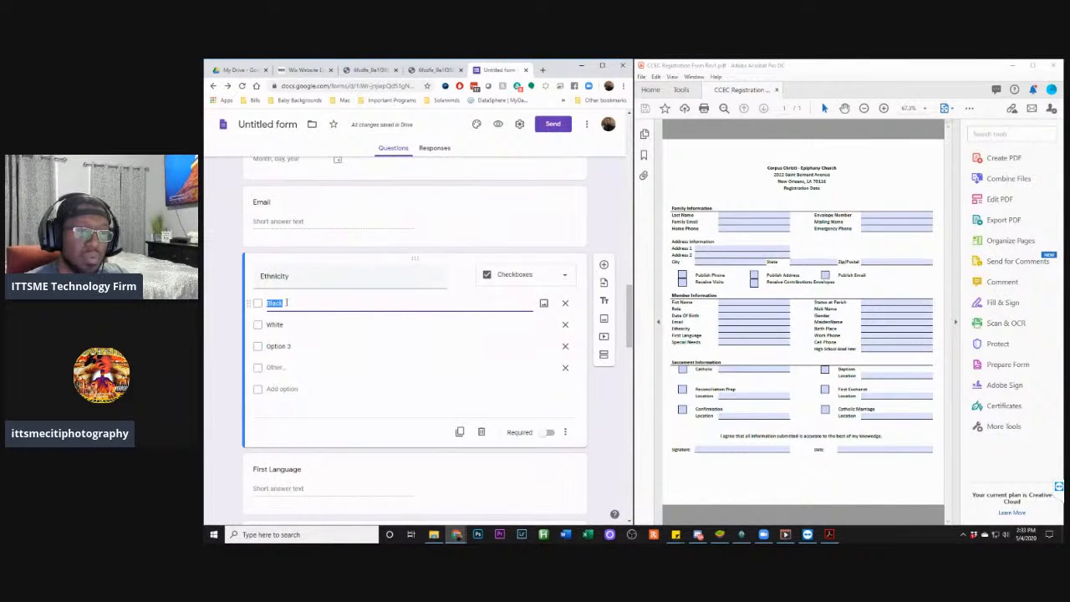
{"action": "left_click", "coordinate": [287, 303]}
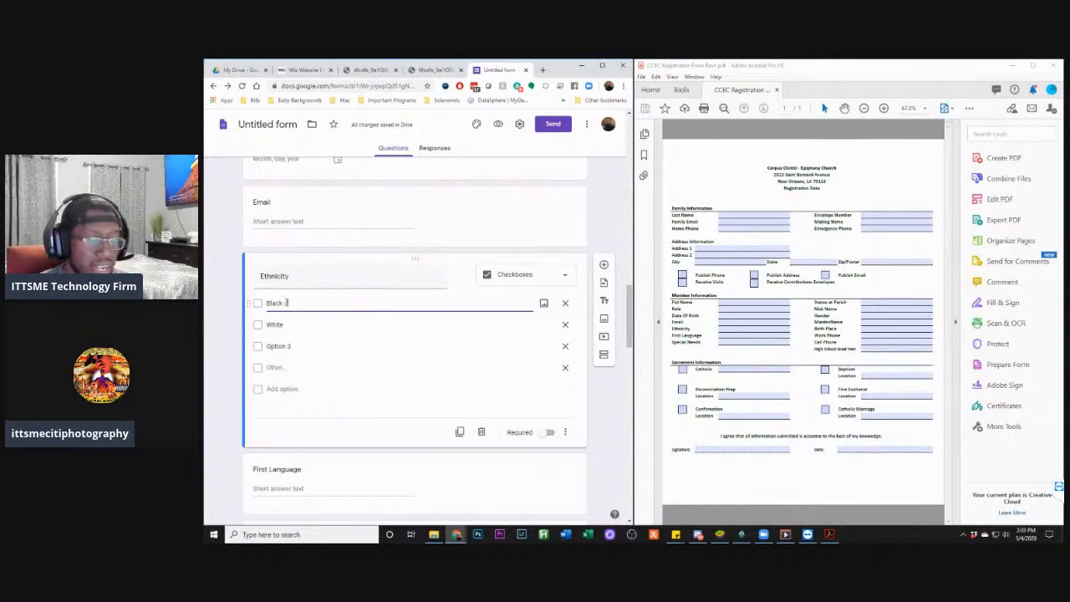
{"action": "type", "text": "or Africa"}
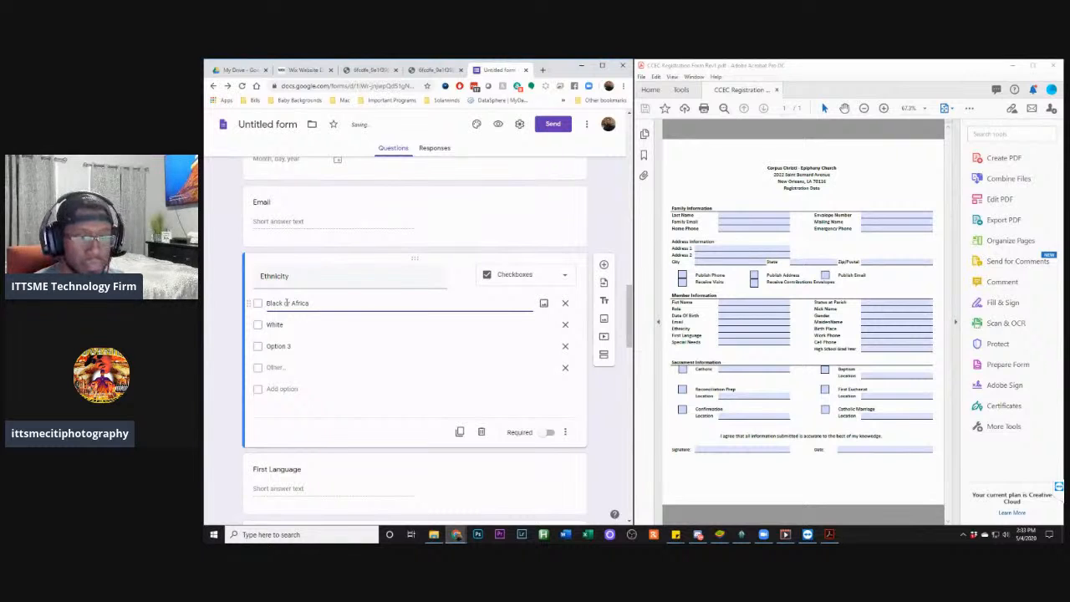
{"action": "type", "text": "n"}
{"action": "type", "text": " Ame"}
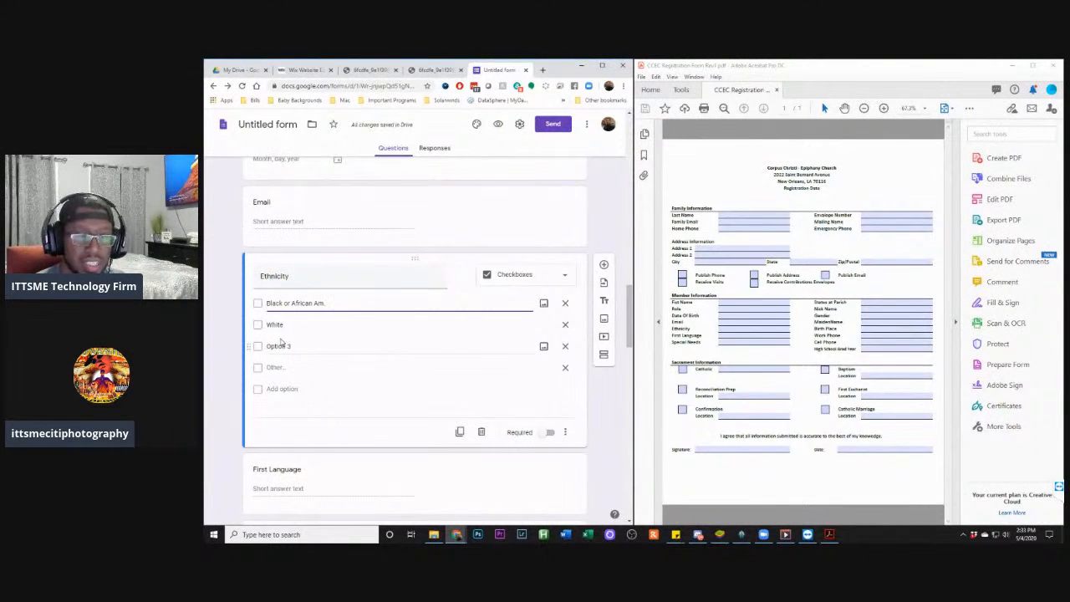
Rename the third Ethnicity option as Asian
{"action": "left_click", "coordinate": [285, 349]}
{"action": "key", "text": "BackSpace"}
{"action": "type", "text": "Asian"}
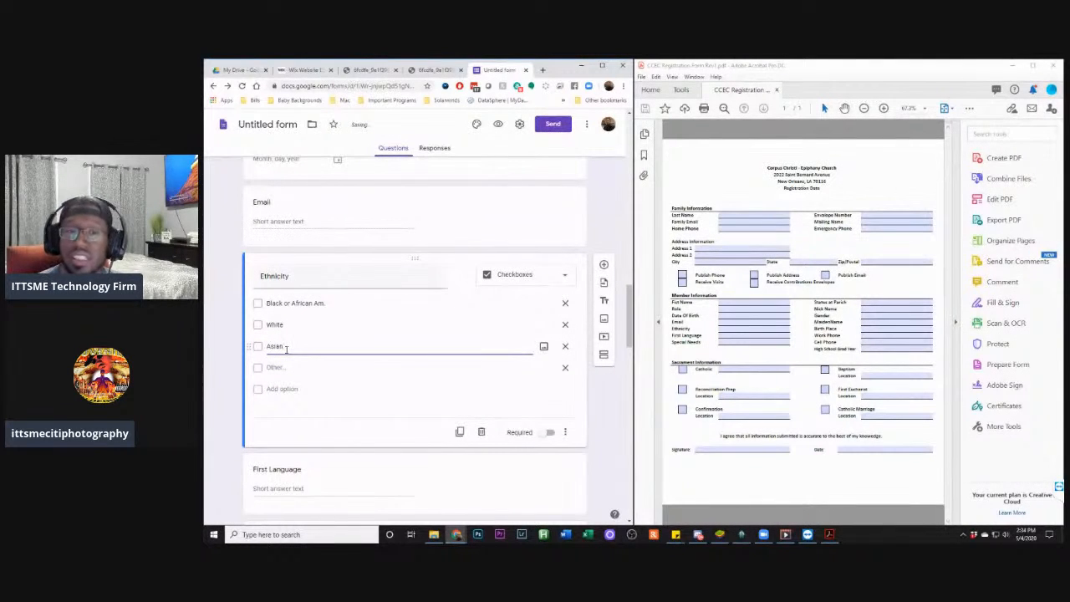
Add a fourth Ethnicity option named "Native Hawaiian or Other Pacific Islander"
{"action": "left_click", "coordinate": [277, 374]}
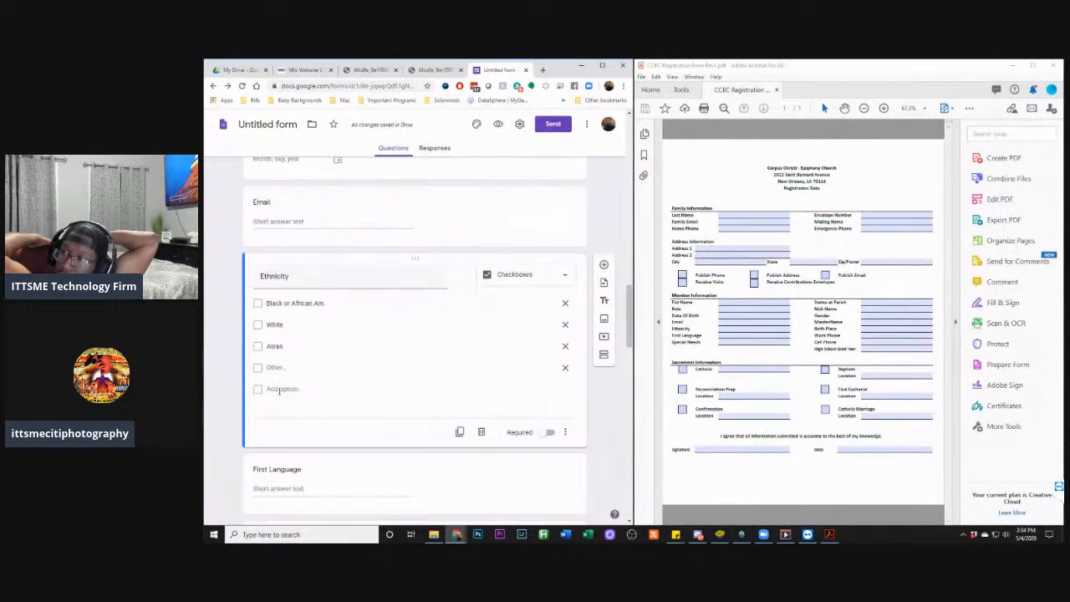
{"action": "left_click", "coordinate": [277, 389]}
{"action": "key", "text": "BackSpace"}
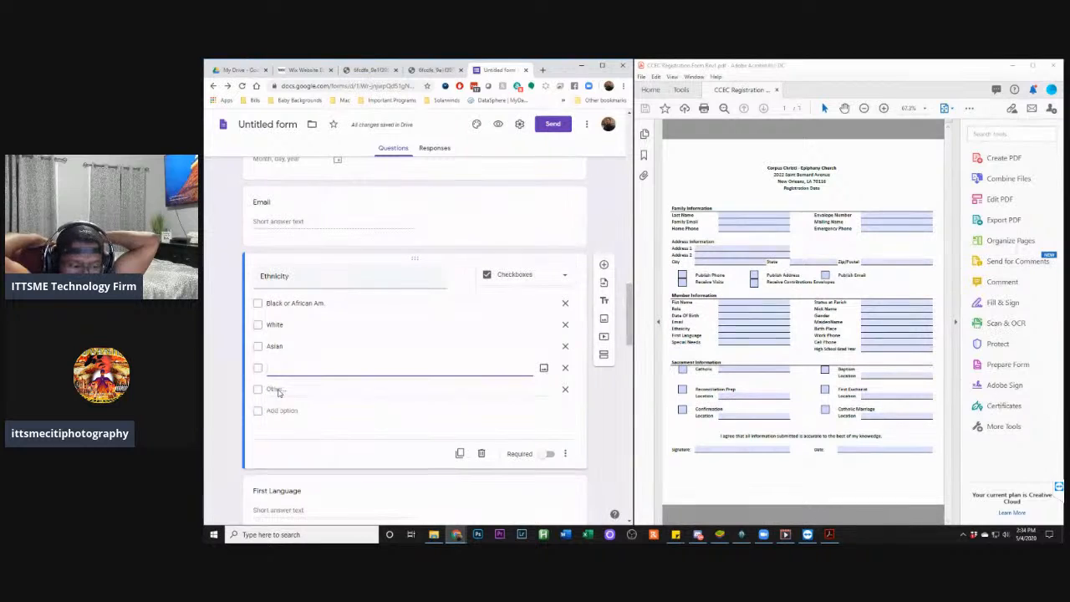
{"action": "type", "text": "Native"}
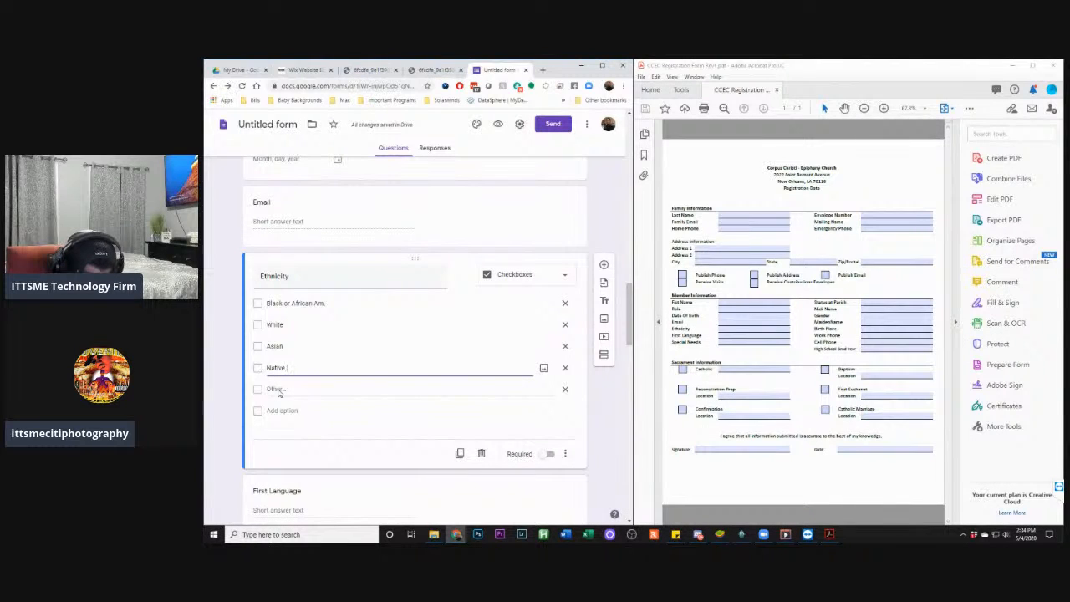
{"action": "type", "text": " Ha"}
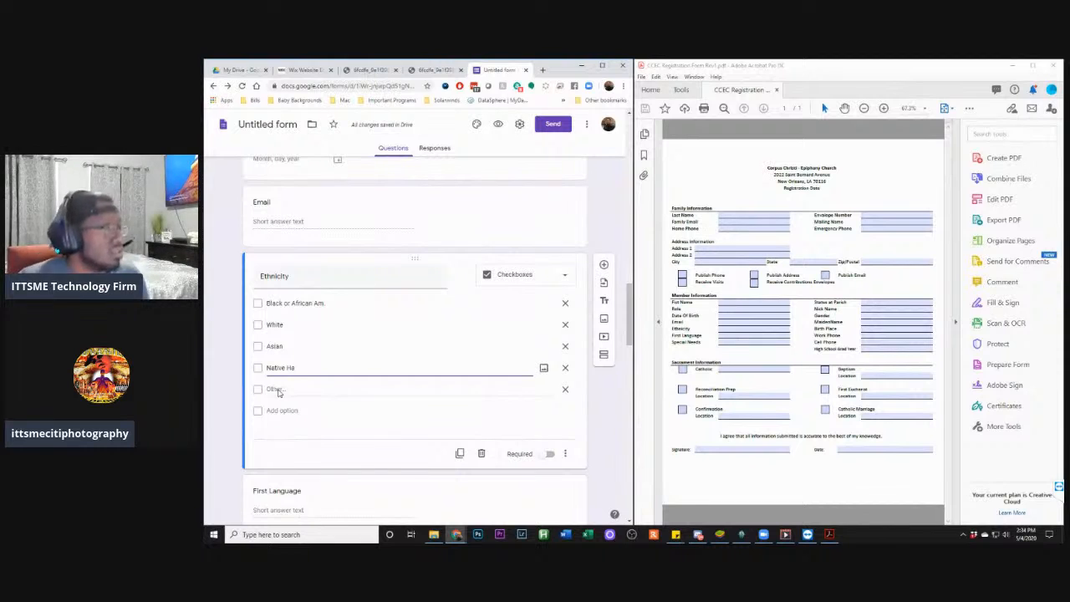
{"action": "type", "text": "waiian or"}
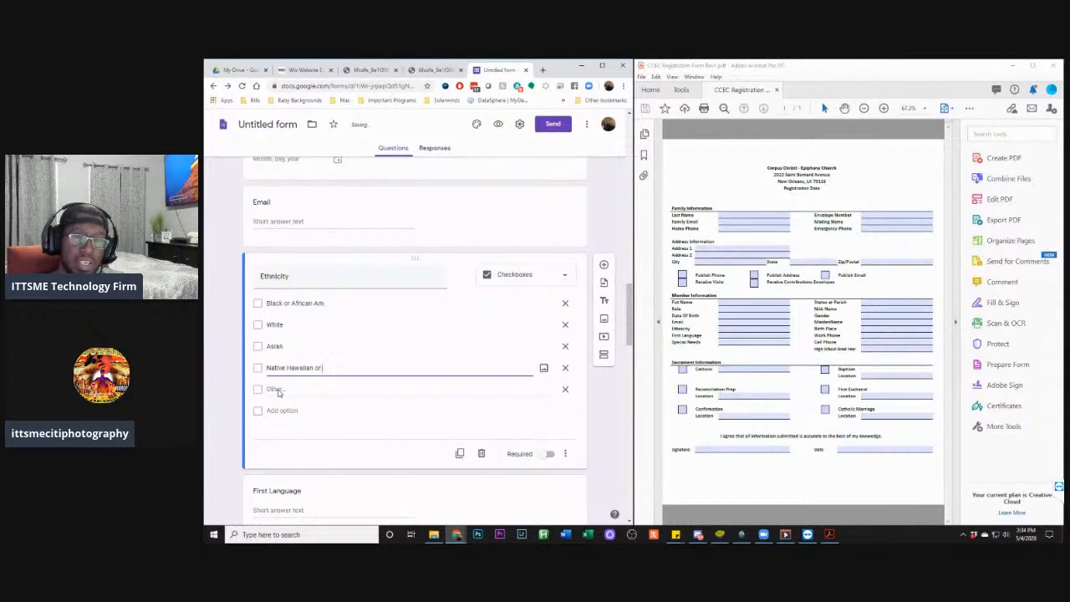
{"action": "type", "text": " O"}
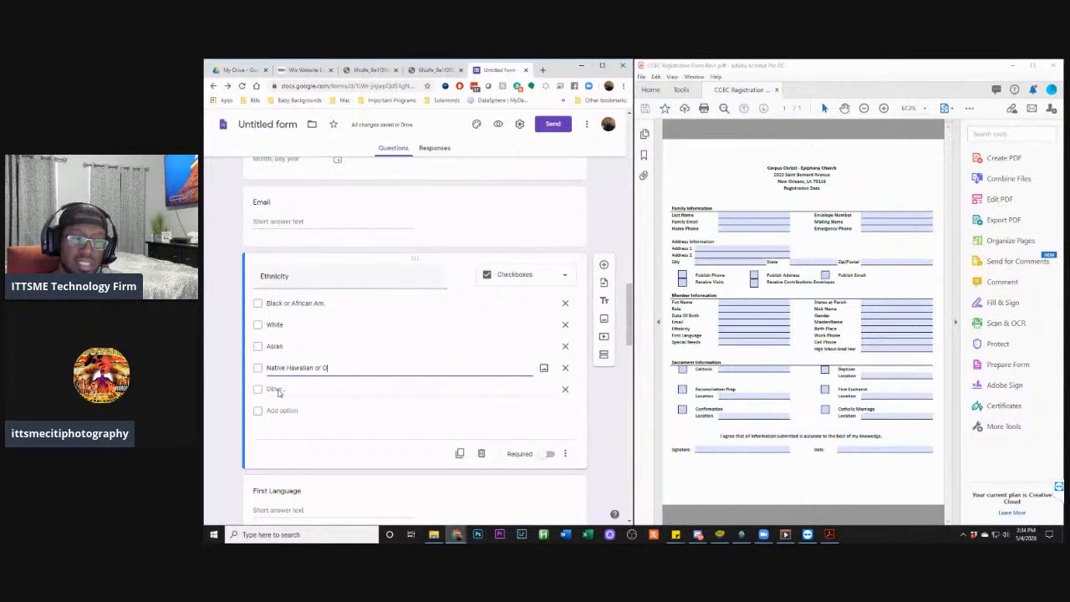
{"action": "type", "text": "ther Pacific"}
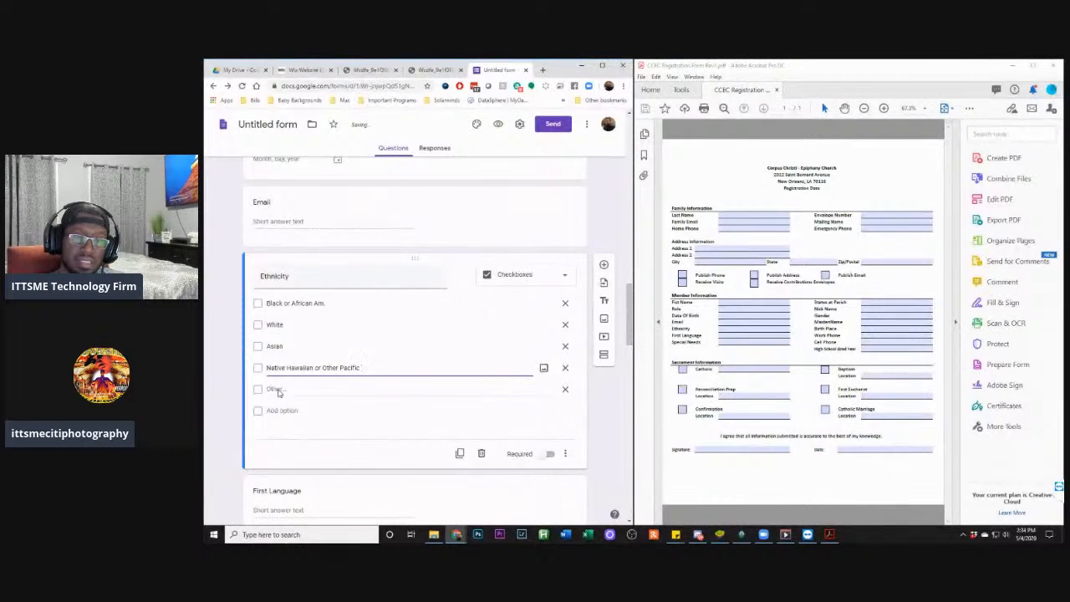
{"action": "type", "text": " Islan"}
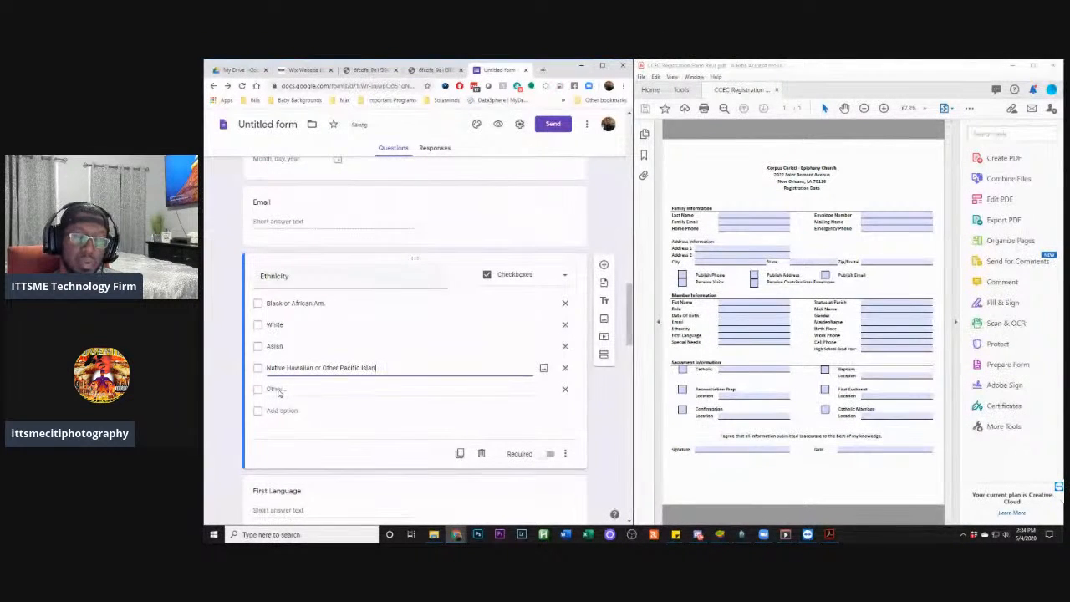
{"action": "type", "text": "der"}
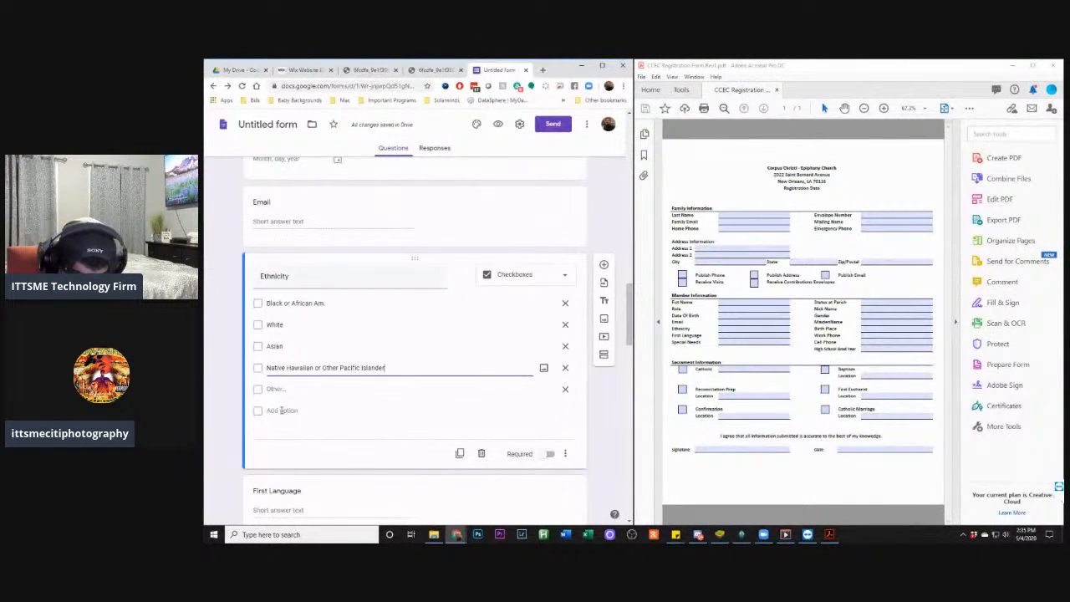
Add a fifth Ethnicity option named "Hispanic,Latino,Spanish"
{"action": "left_click", "coordinate": [282, 411]}
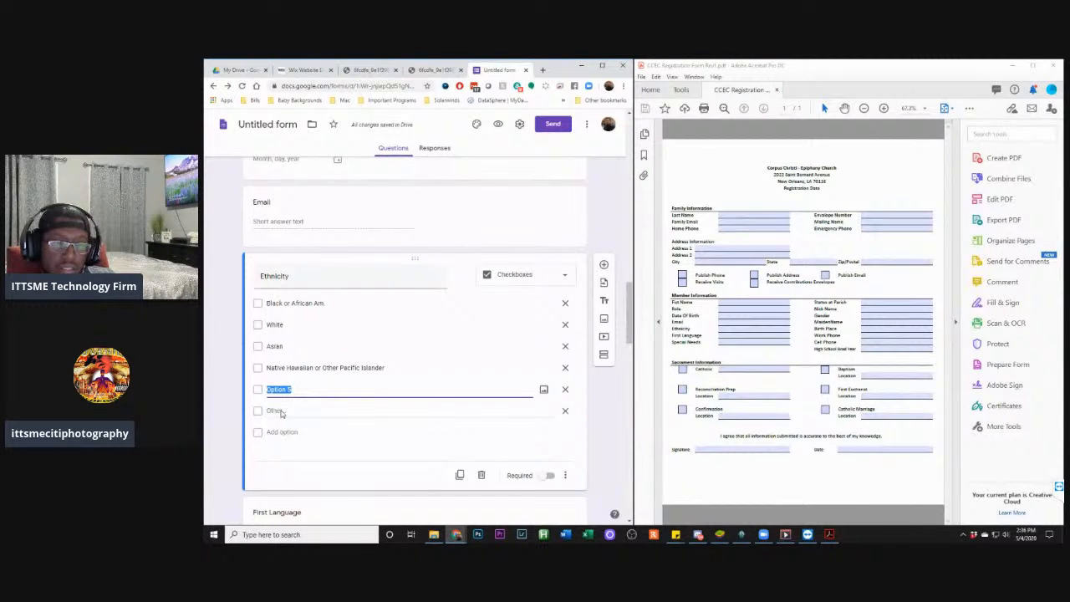
{"action": "type", "text": "His"}
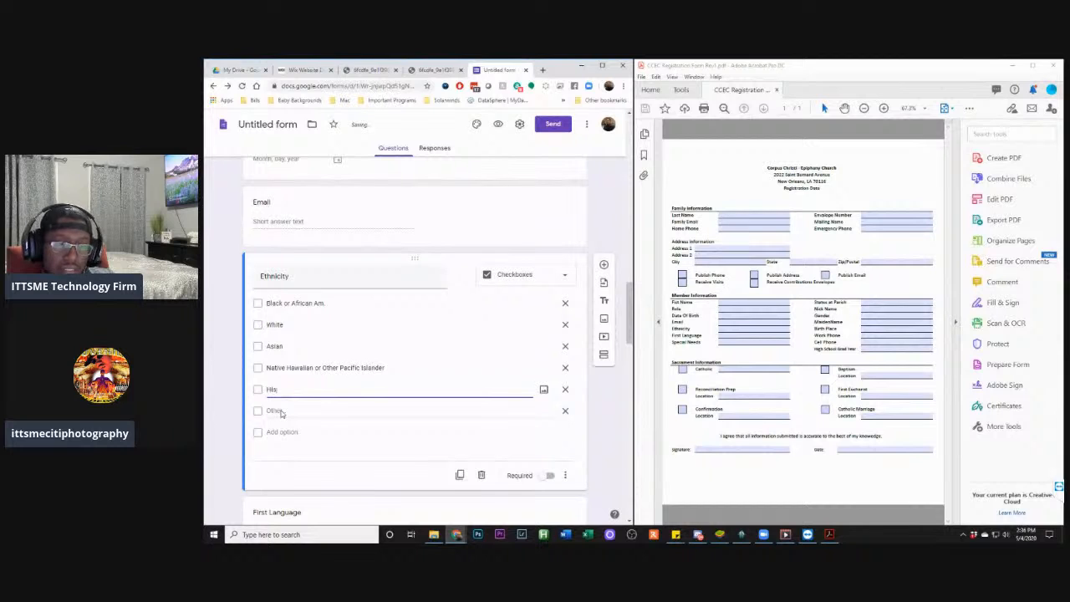
{"action": "type", "text": "panic"}
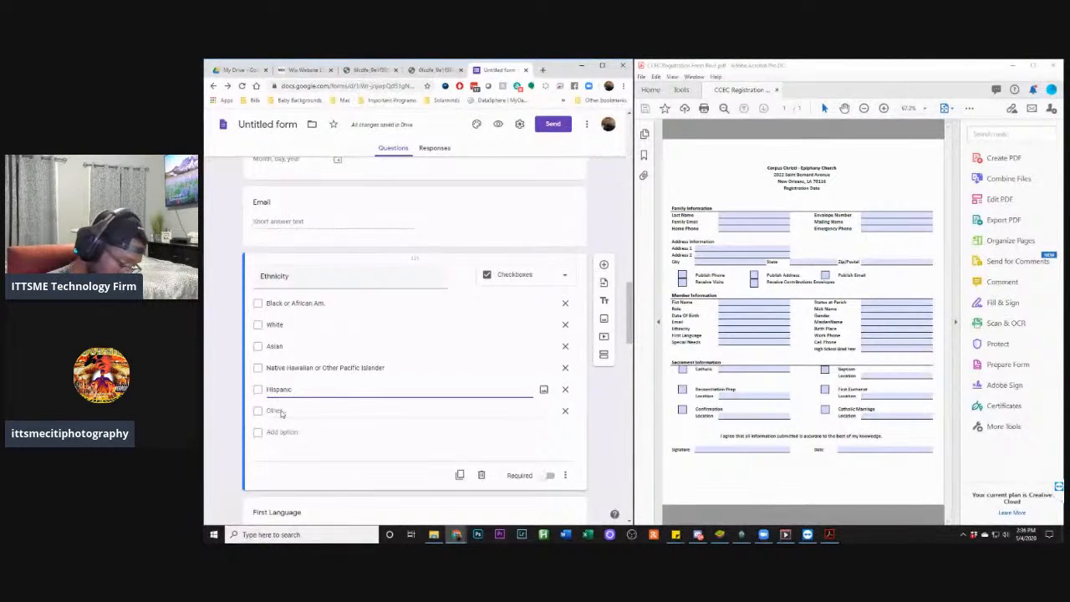
{"action": "type", "text": ",La"}
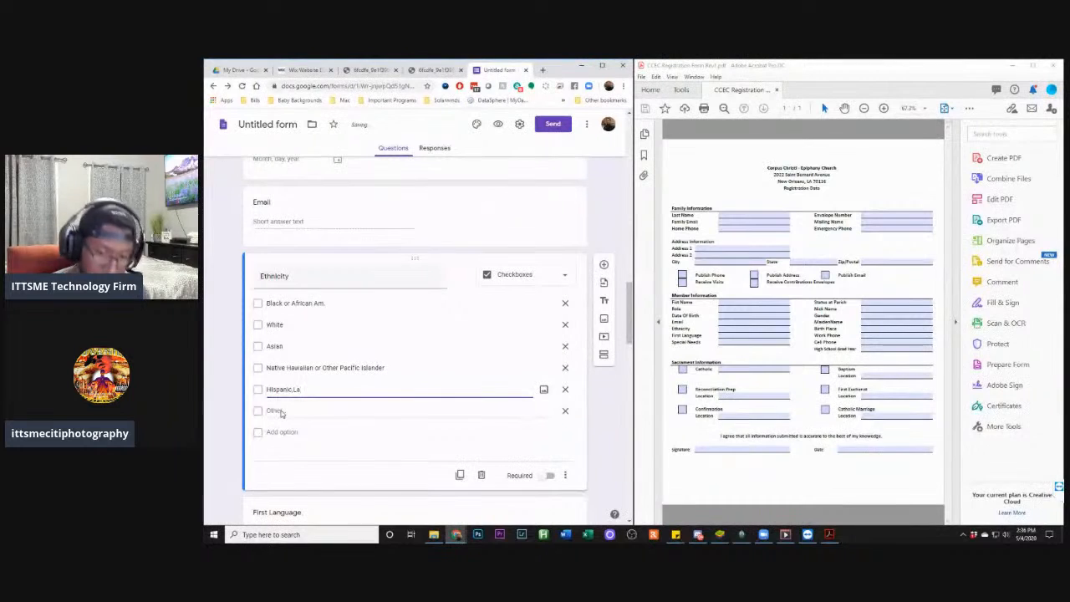
{"action": "type", "text": "tino"}
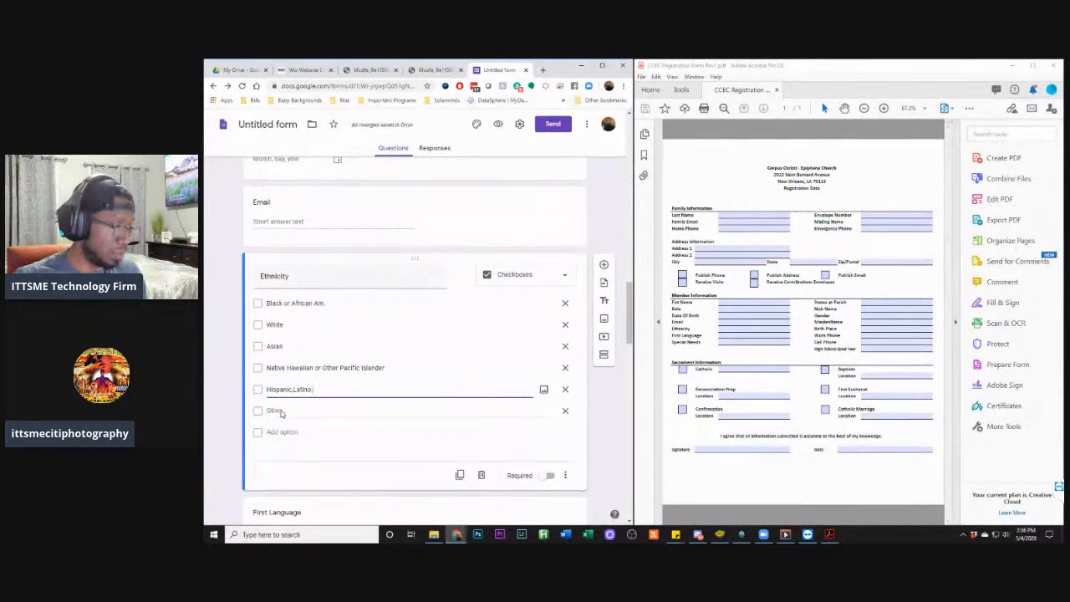
{"action": "type", "text": ","}
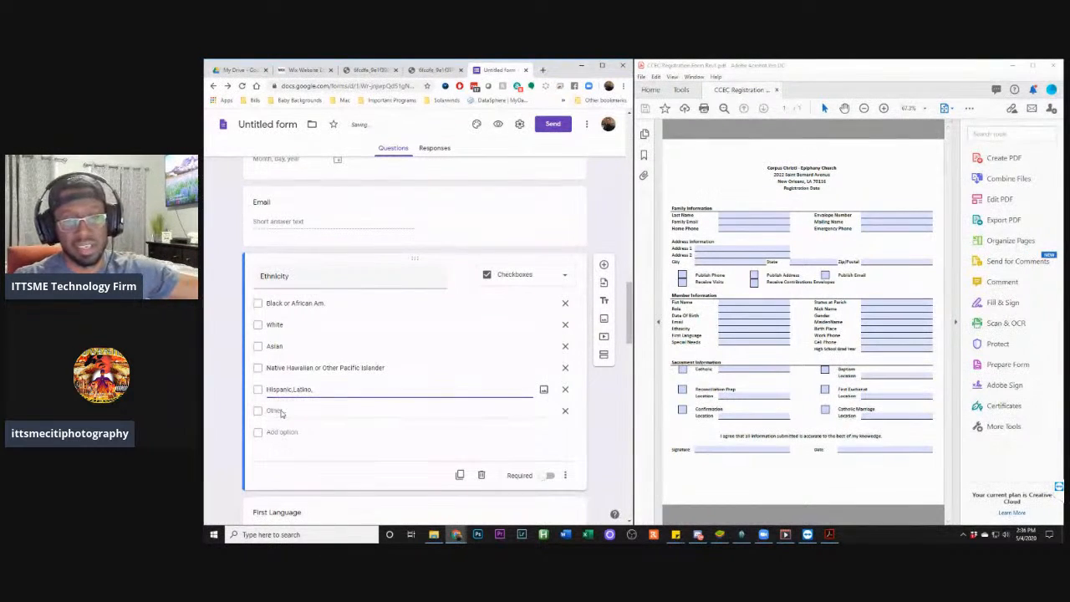
{"action": "type", "text": "Spani"}
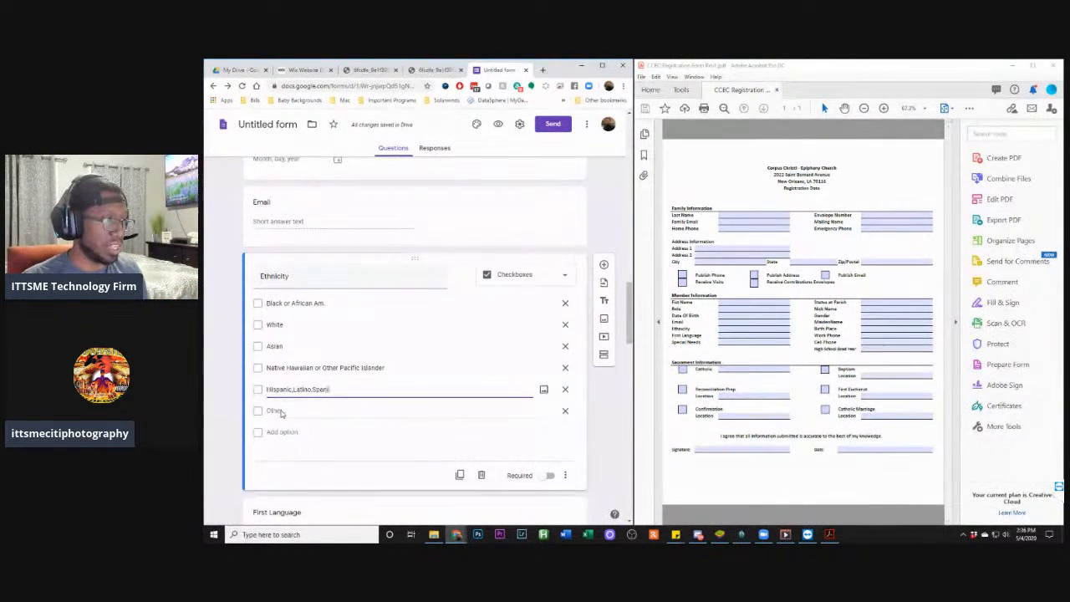
{"action": "type", "text": "sh"}
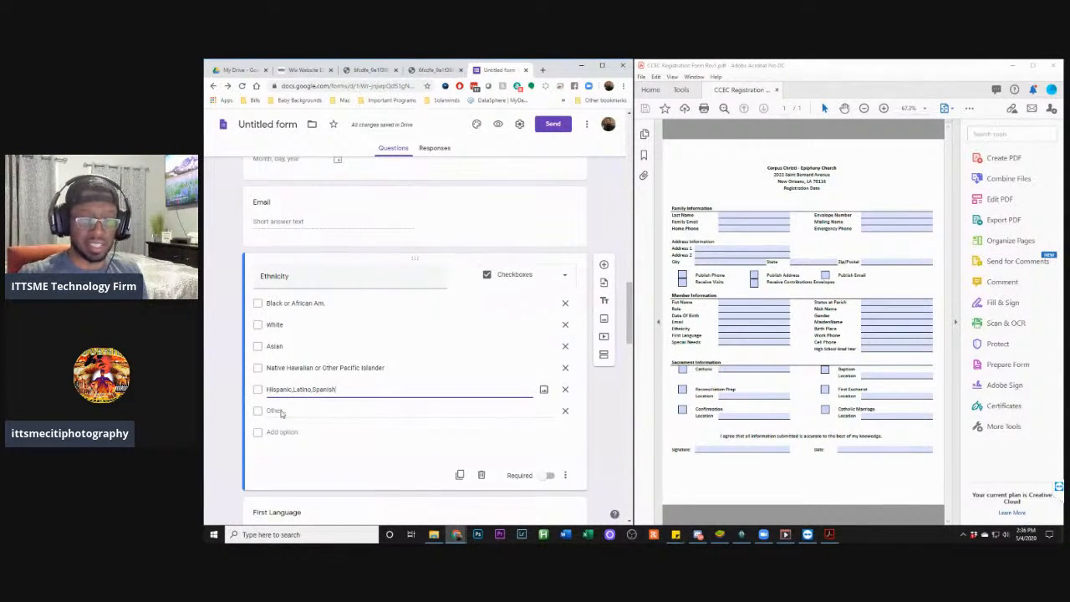
Extend the fifth Ethnicity option to read "Hispanic,Latino,Spanish Origin"
{"action": "type", "text": "or"}
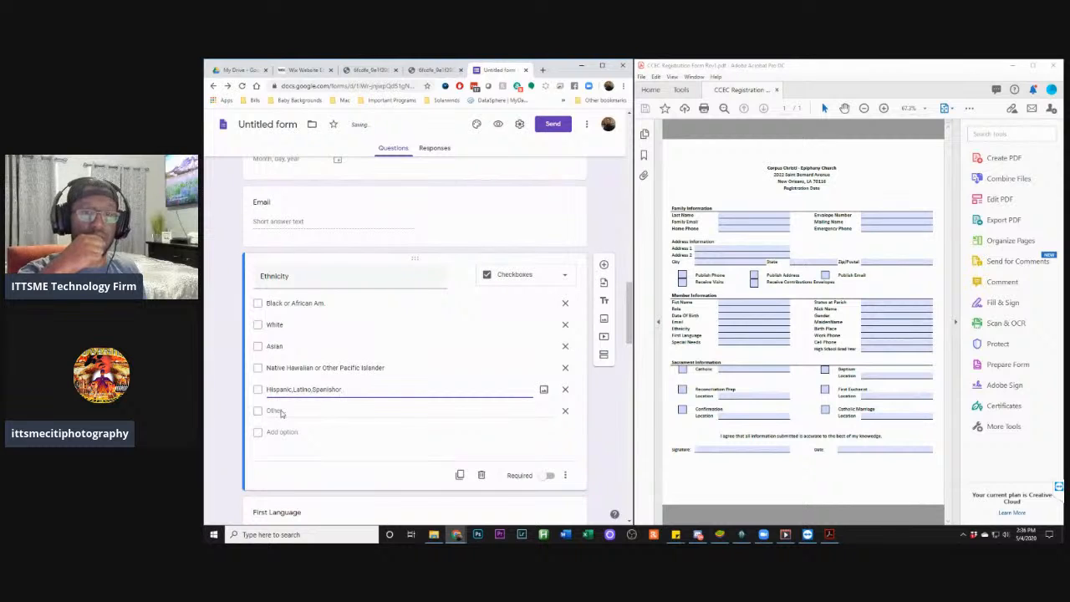
{"action": "type", "text": "igin"}
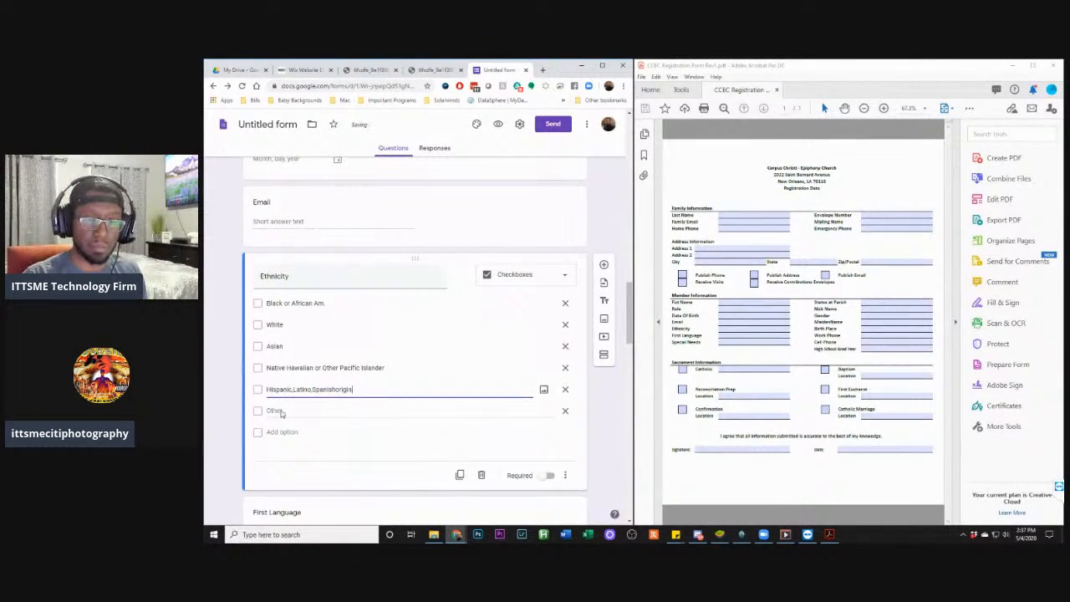
{"action": "left_click", "coordinate": [335, 388]}
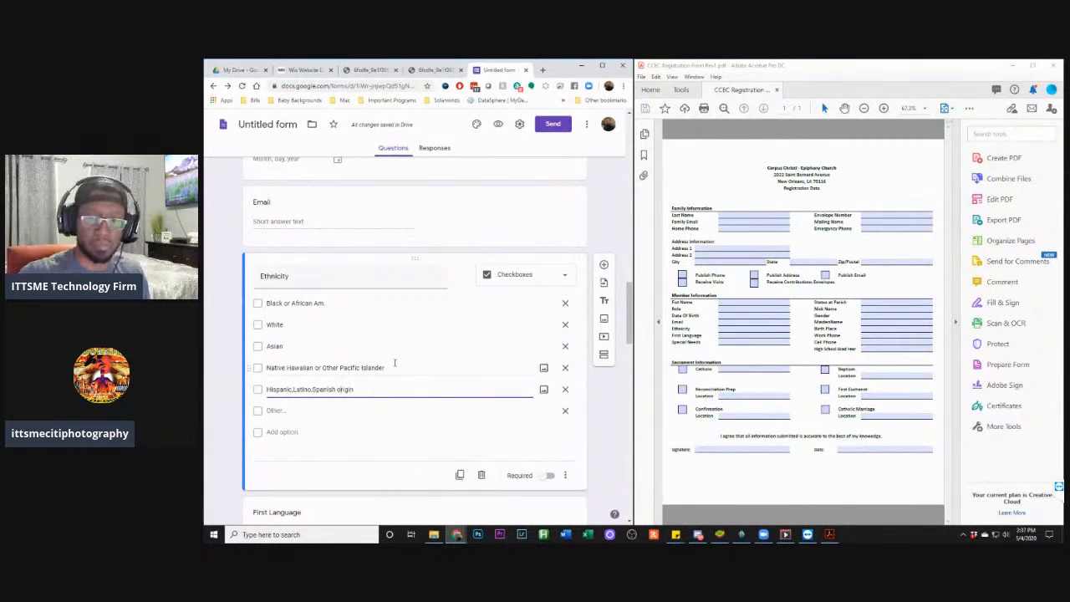
{"action": "type", "text": "O"}
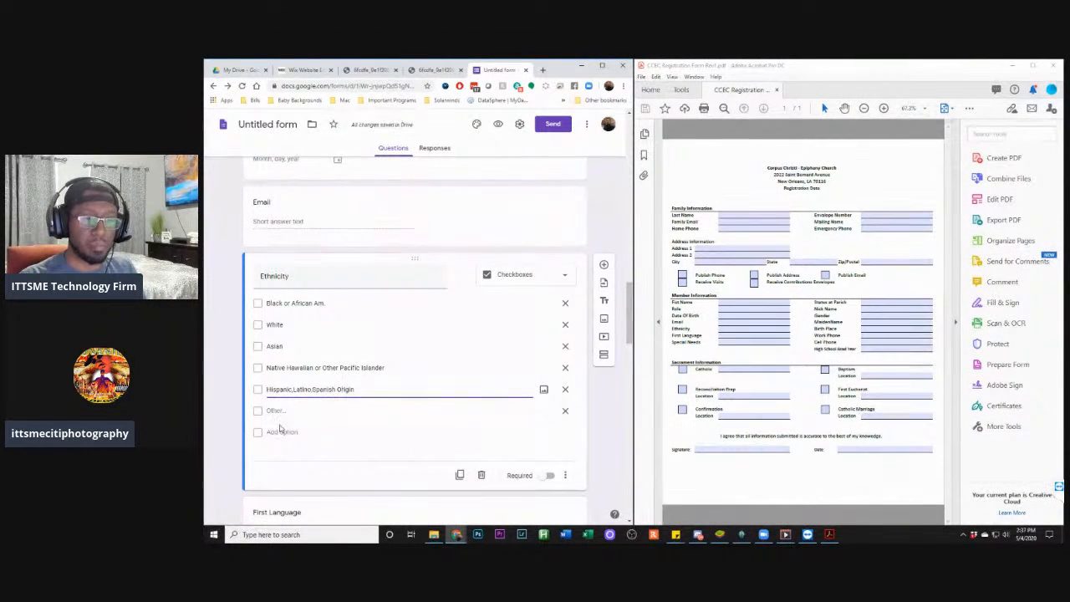
Add a sixth Ethnicity option named "American Indian or Alaska Native", correcting the spacing between "Indian" and "or"
{"action": "left_click", "coordinate": [281, 431]}
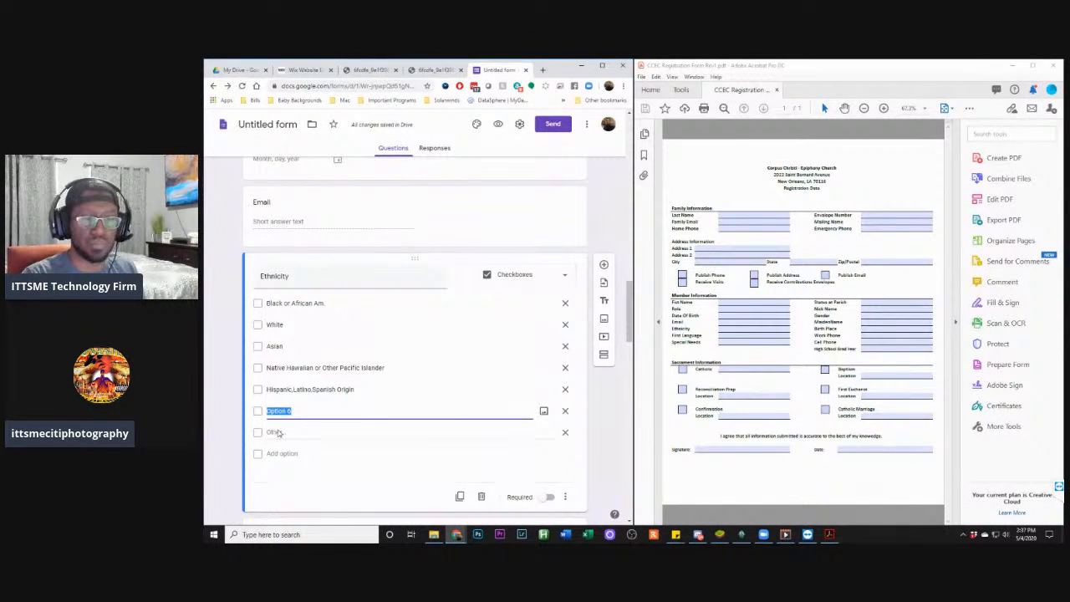
{"action": "type", "text": "Am"}
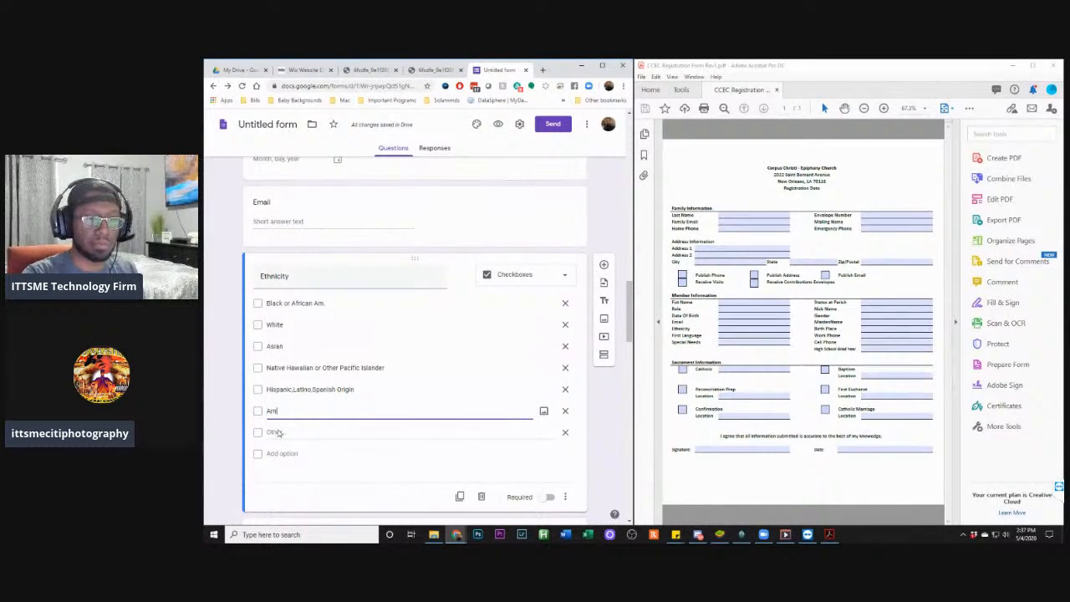
{"action": "type", "text": "erican"}
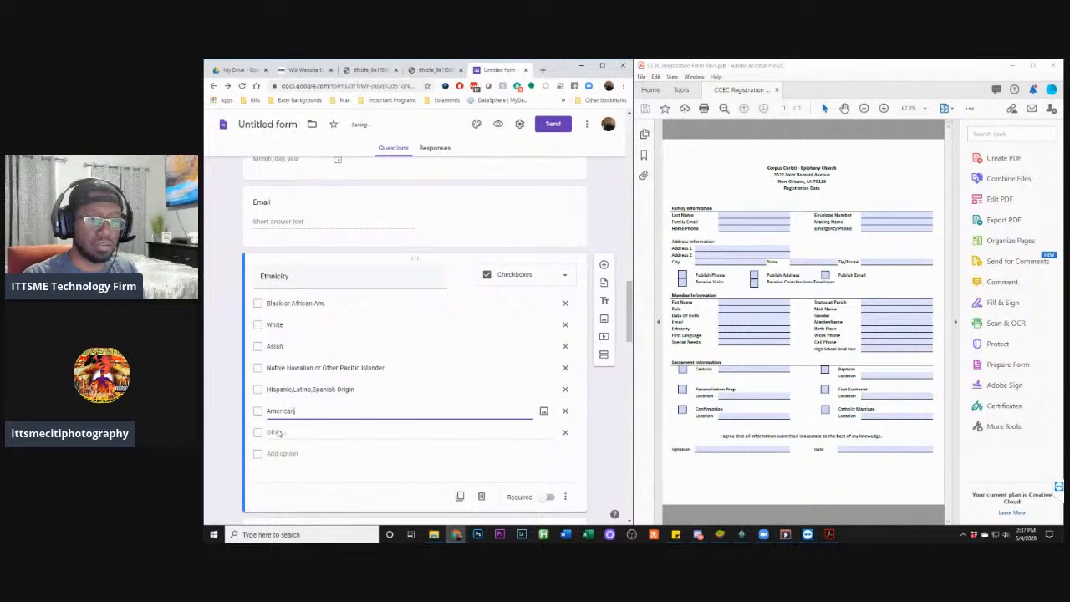
{"action": "type", "text": " Ind"}
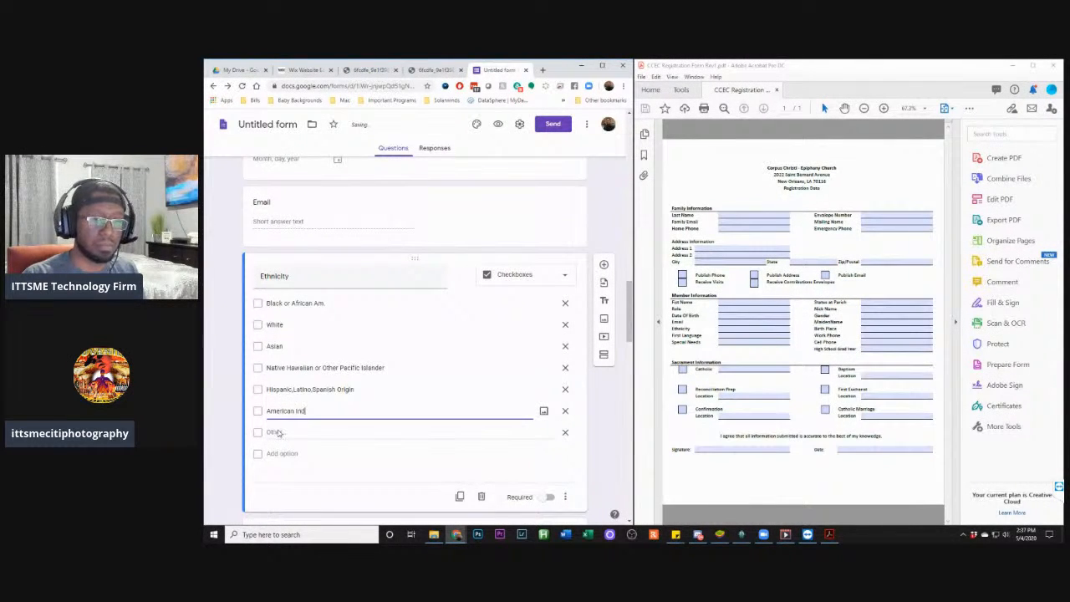
{"action": "type", "text": "ia"}
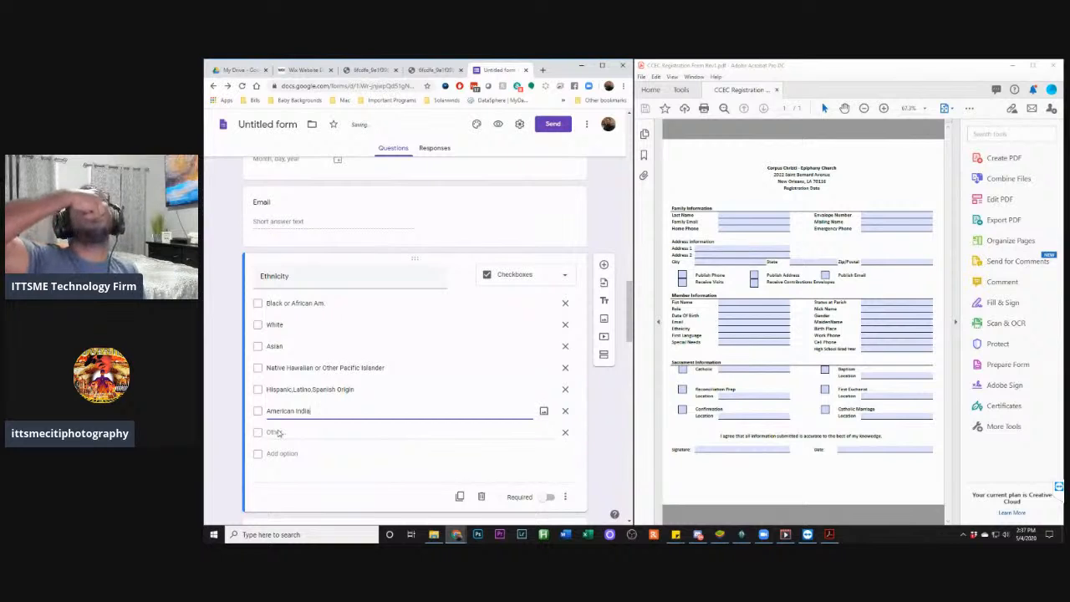
{"action": "type", "text": "n"}
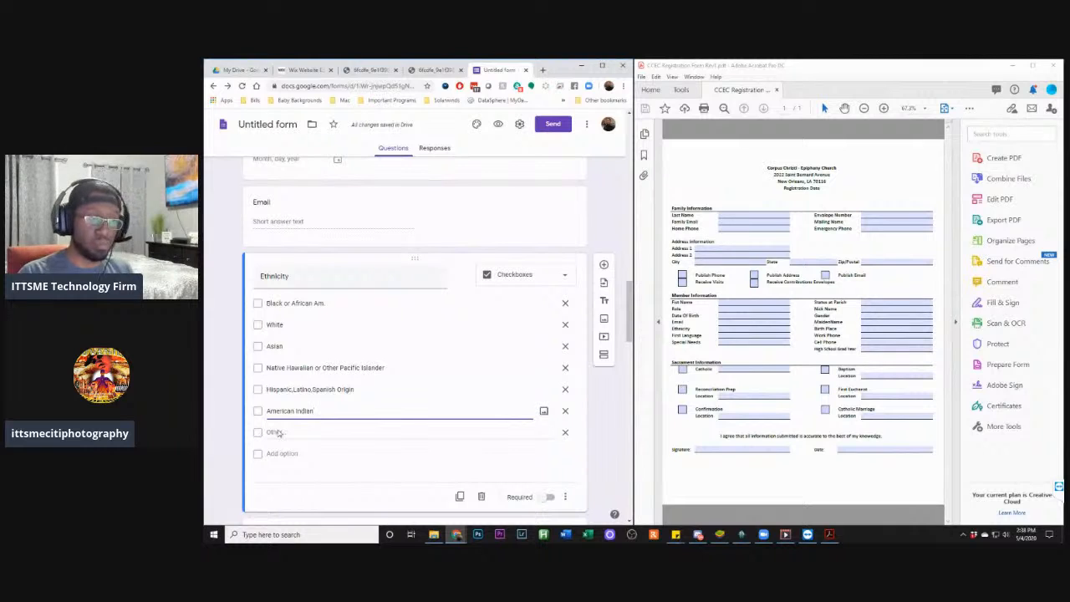
{"action": "type", "text": "or "}
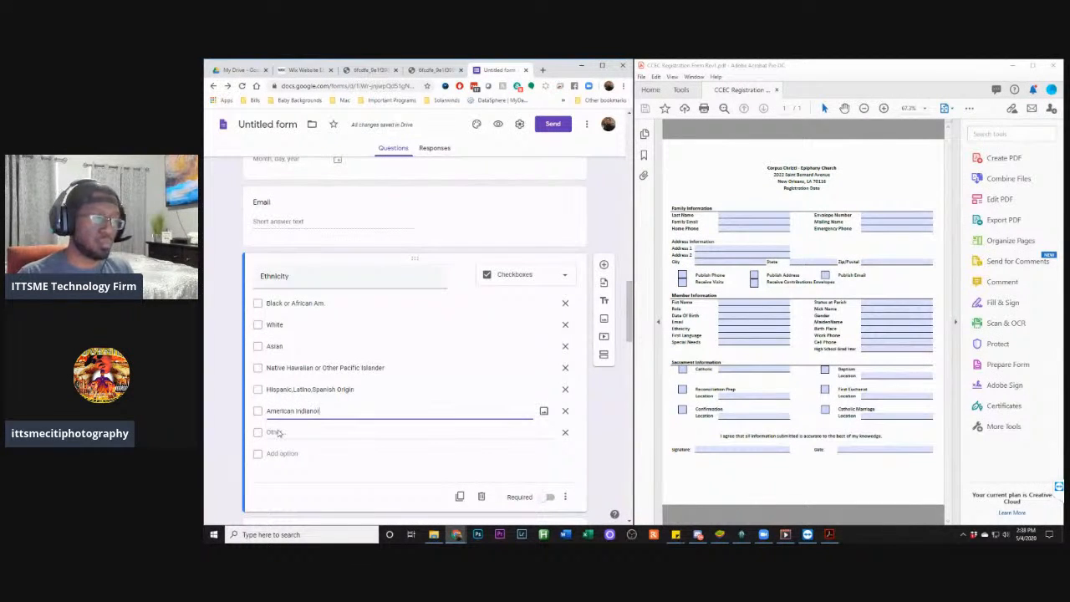
{"action": "type", "text": "Al"}
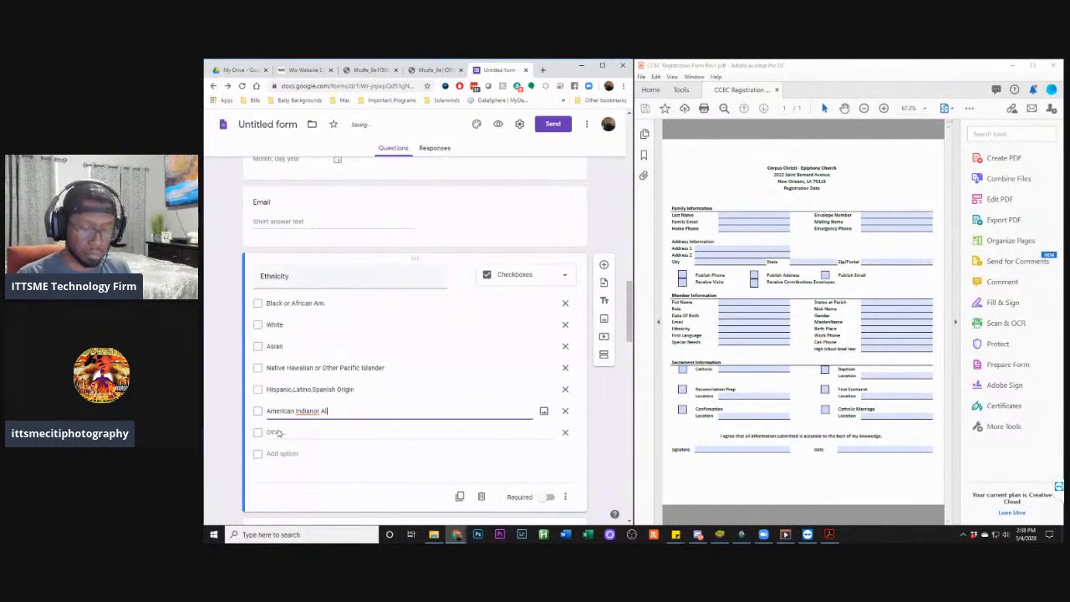
{"action": "type", "text": "aska"}
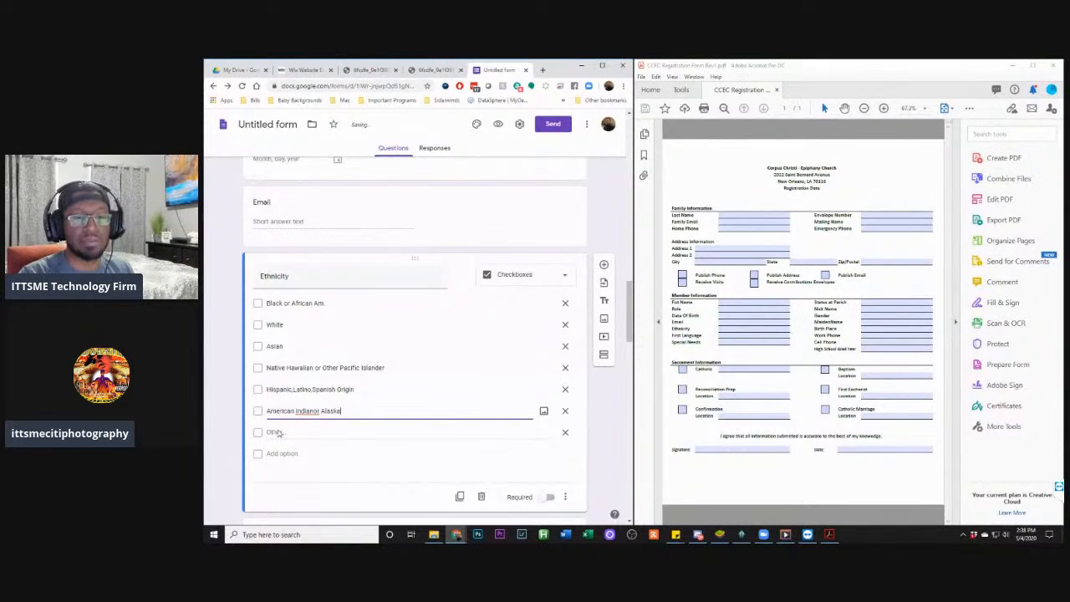
{"action": "type", "text": " Na"}
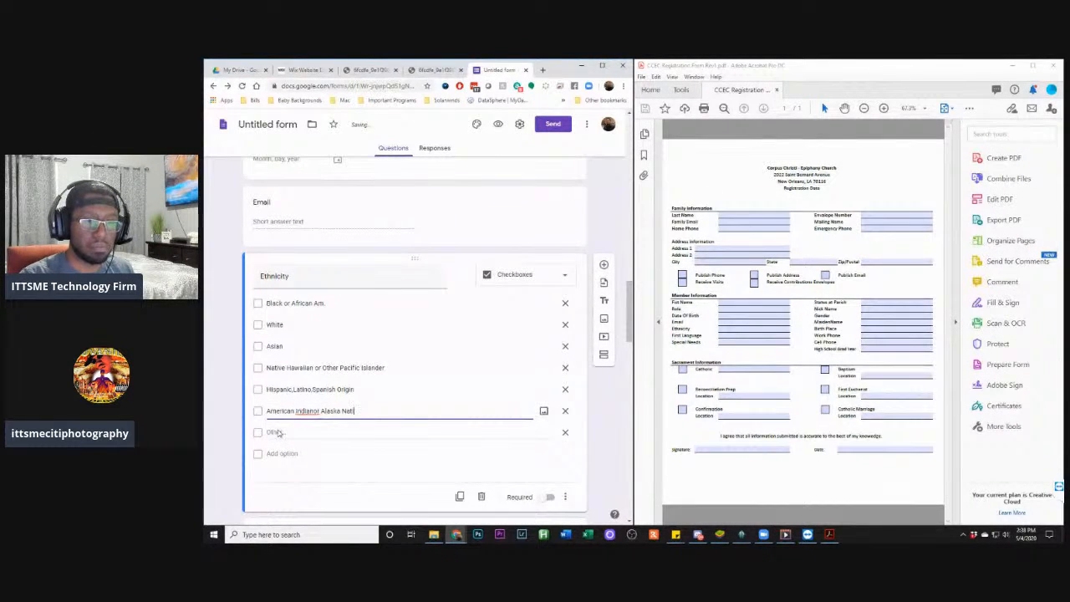
{"action": "type", "text": "tive"}
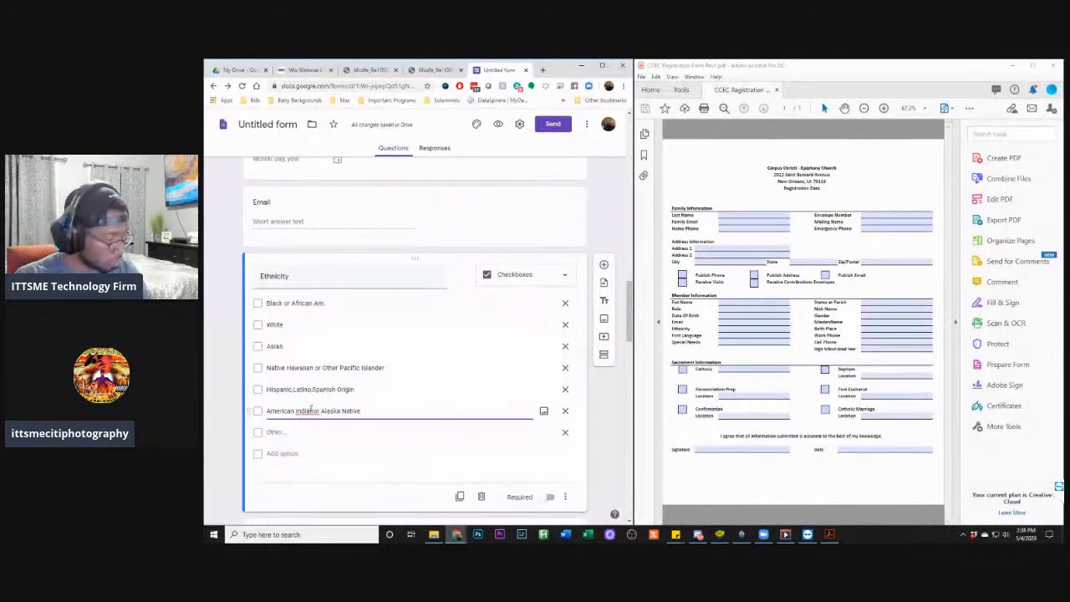
{"action": "right_click", "coordinate": [311, 410]}
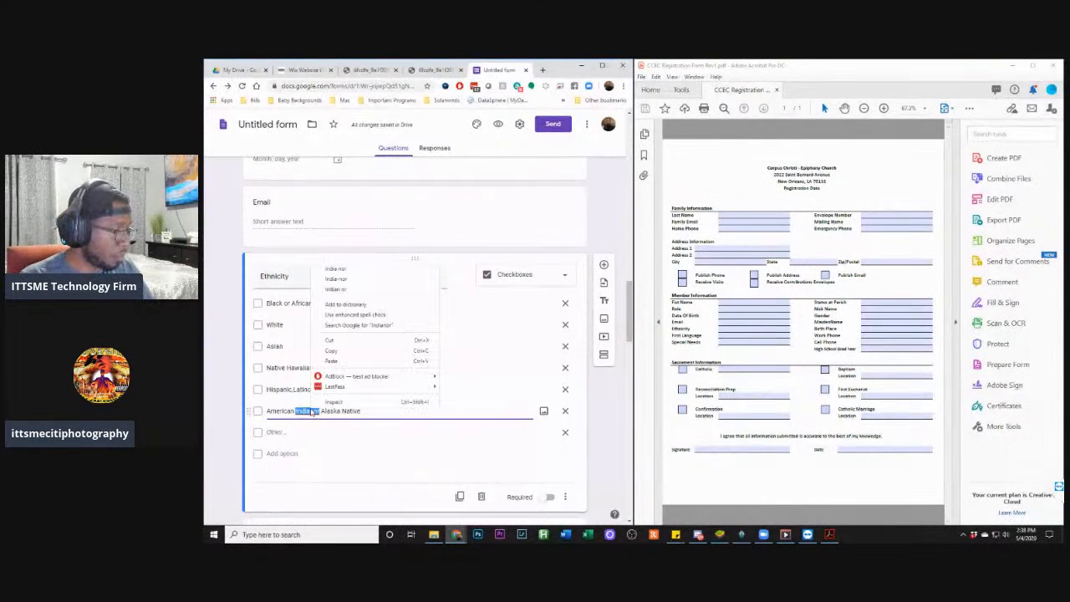
{"action": "left_click", "coordinate": [351, 288]}
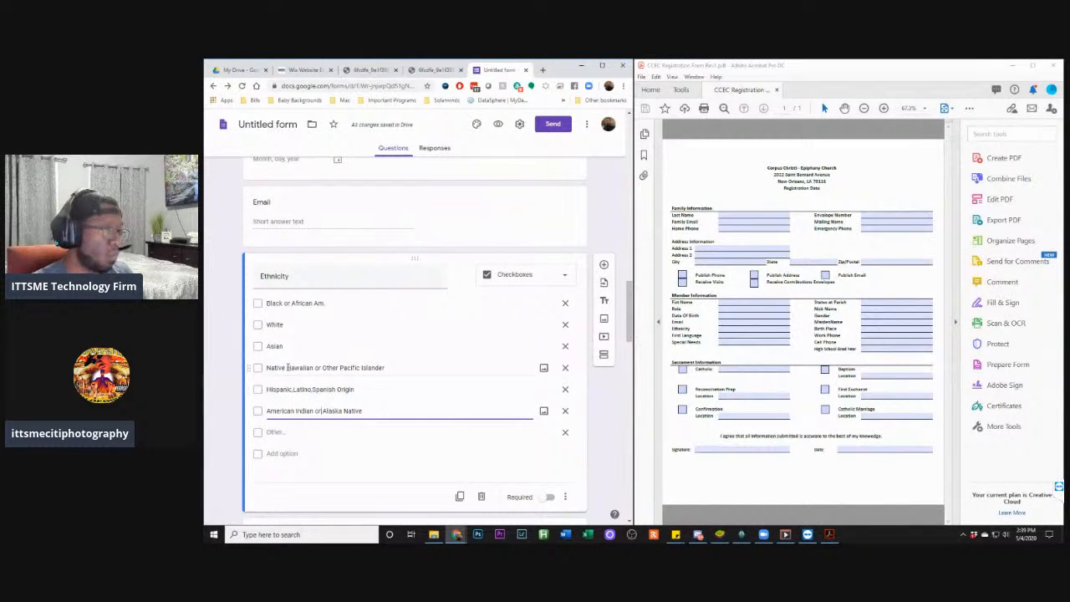
{"action": "scroll", "coordinate": [287, 372], "scroll_direction": "up", "scroll_amount": 2}
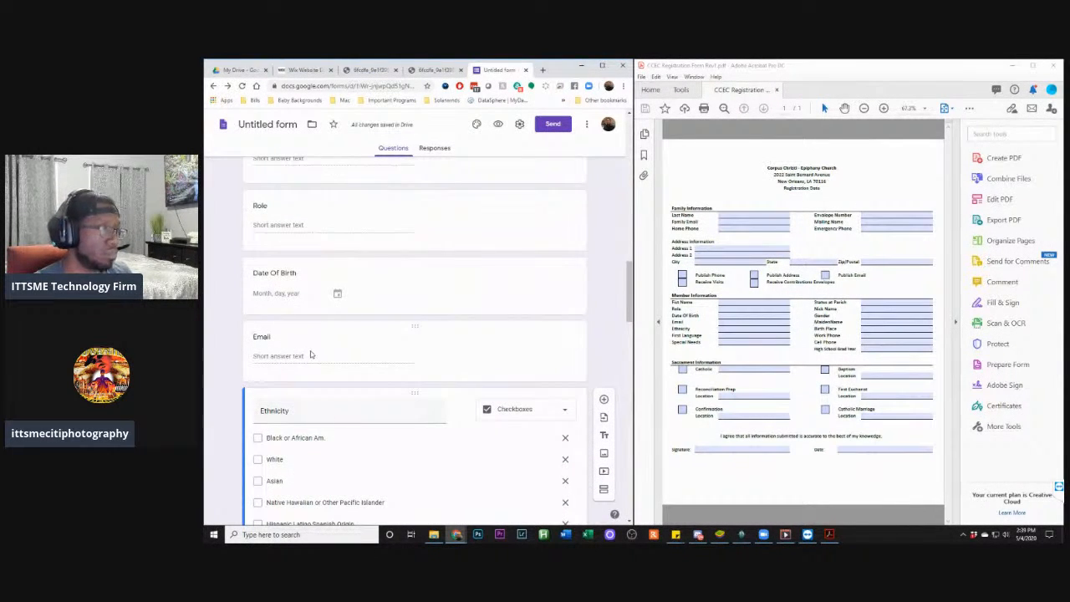
{"action": "scroll", "coordinate": [316, 358], "scroll_direction": "down", "scroll_amount": 3}
{"action": "scroll", "coordinate": [321, 361], "scroll_direction": "down", "scroll_amount": 8}
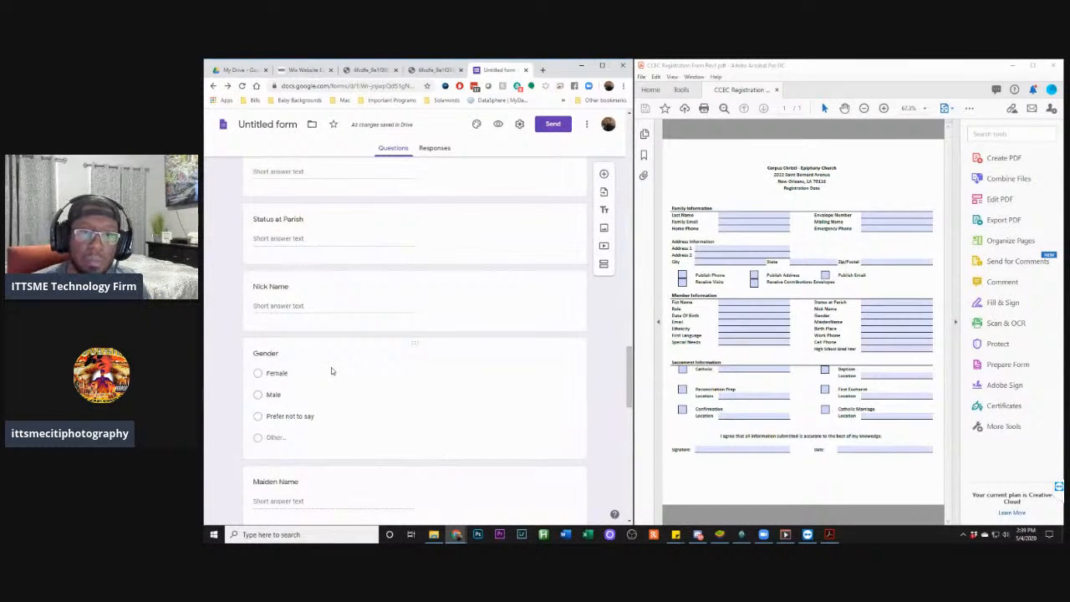
{"action": "scroll", "coordinate": [331, 370], "scroll_direction": "down", "scroll_amount": 5}
{"action": "scroll", "coordinate": [331, 370], "scroll_direction": "up", "scroll_amount": 2}
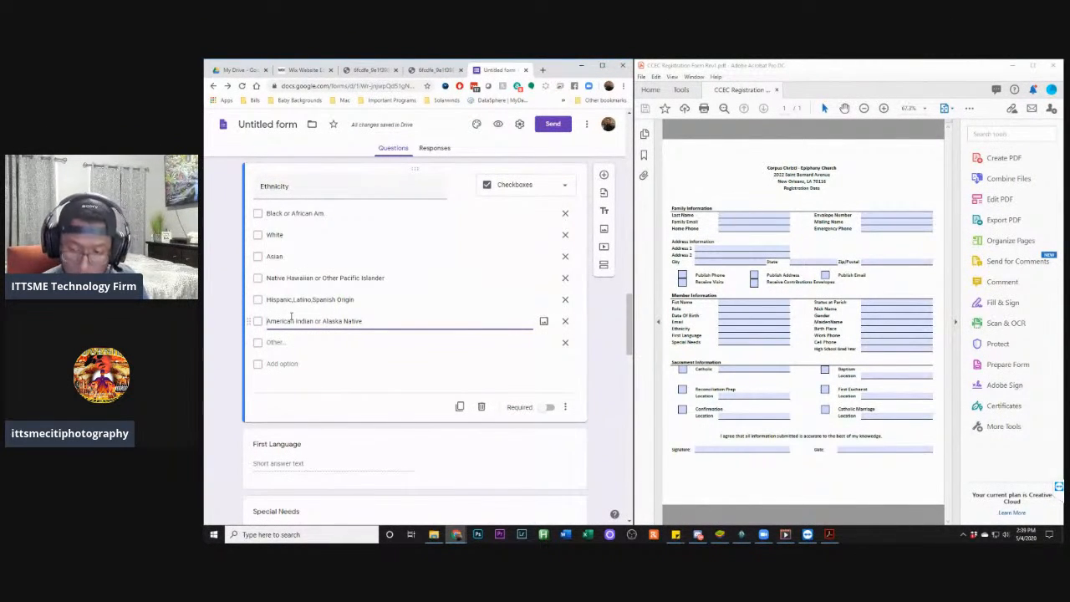
{"action": "type", "text": "Indian"}
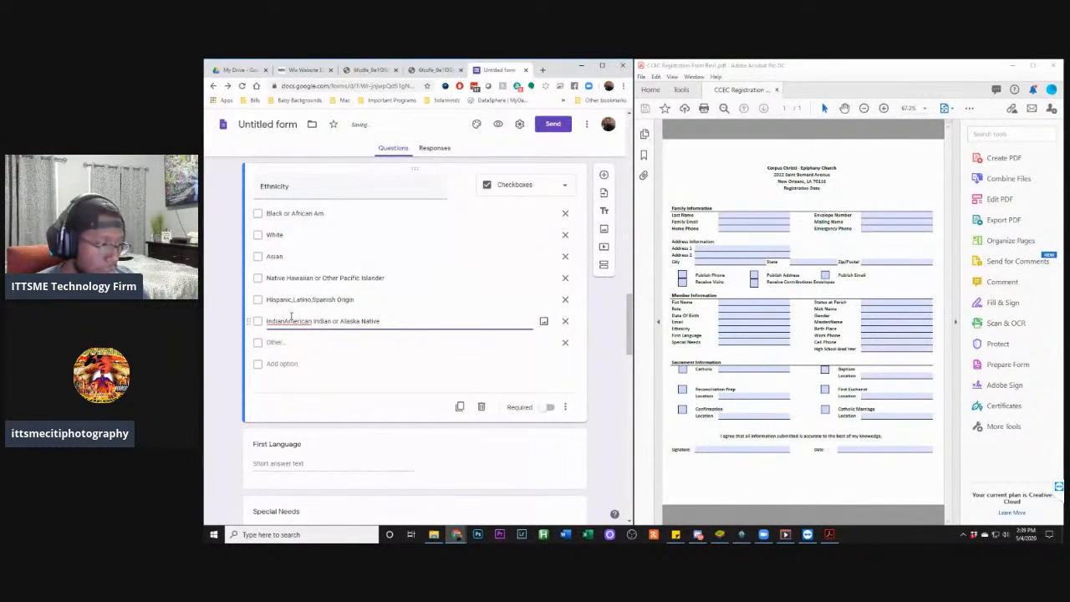
{"action": "key", "text": "BackSpace"}
{"action": "key", "text": "BackSpace"}
{"action": "key", "text": "BackSpace"}
{"action": "key", "text": "BackSpace"}
{"action": "key", "text": "BackSpace"}
{"action": "key", "text": "BackSpace"}
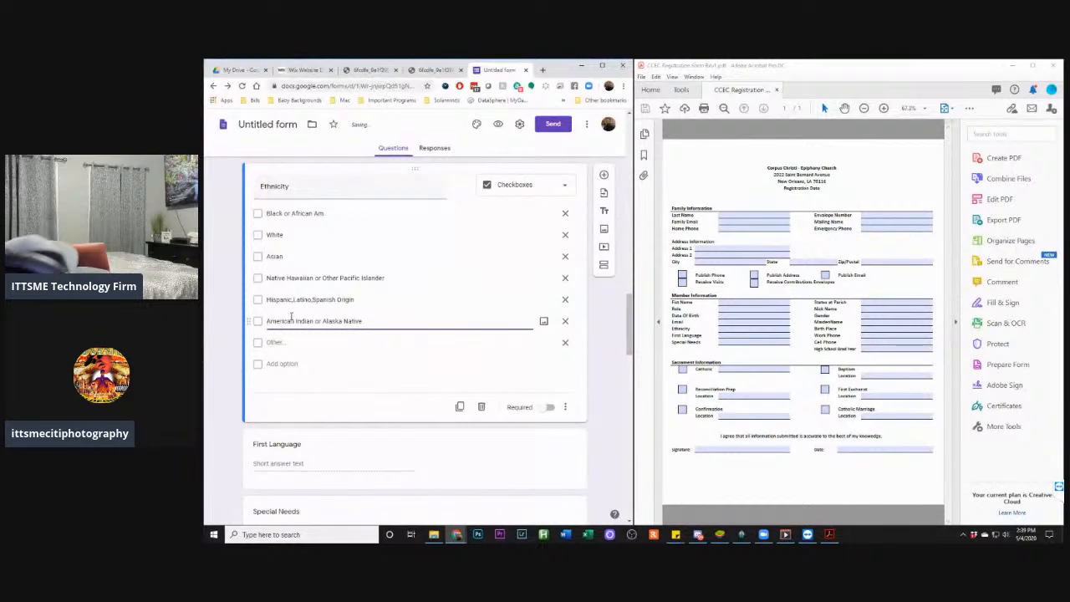
Rename the sixth Ethnicity option as "Native American or Alaska Native"
{"action": "type", "text": "Native American"}
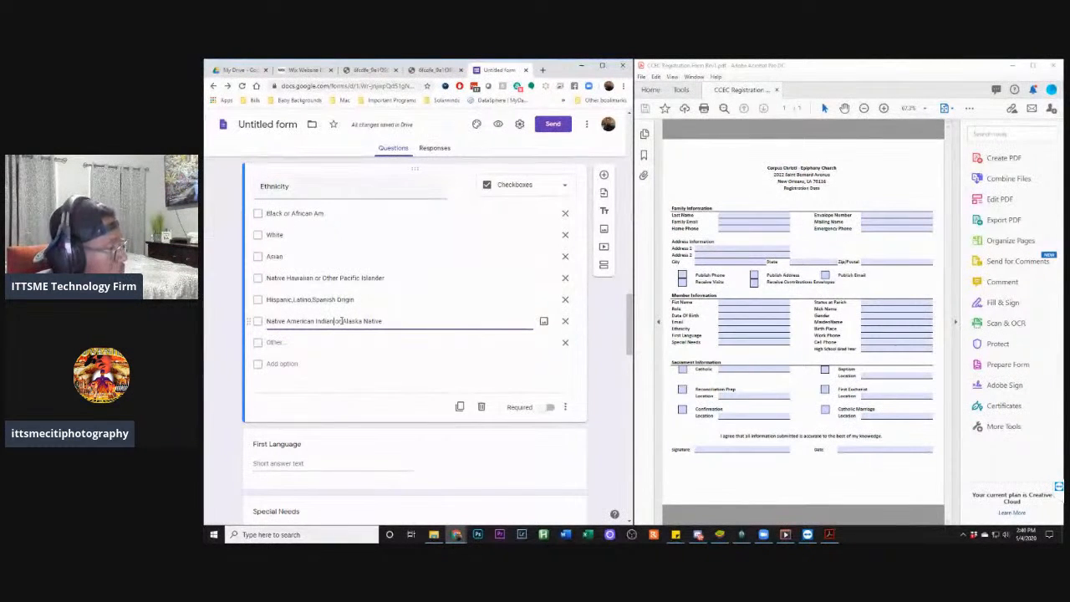
{"action": "key", "text": "BackSpace"}
{"action": "key", "text": "BackSpace"}
{"action": "key", "text": "BackSpace"}
{"action": "key", "text": "BackSpace"}
{"action": "key", "text": "BackSpace"}
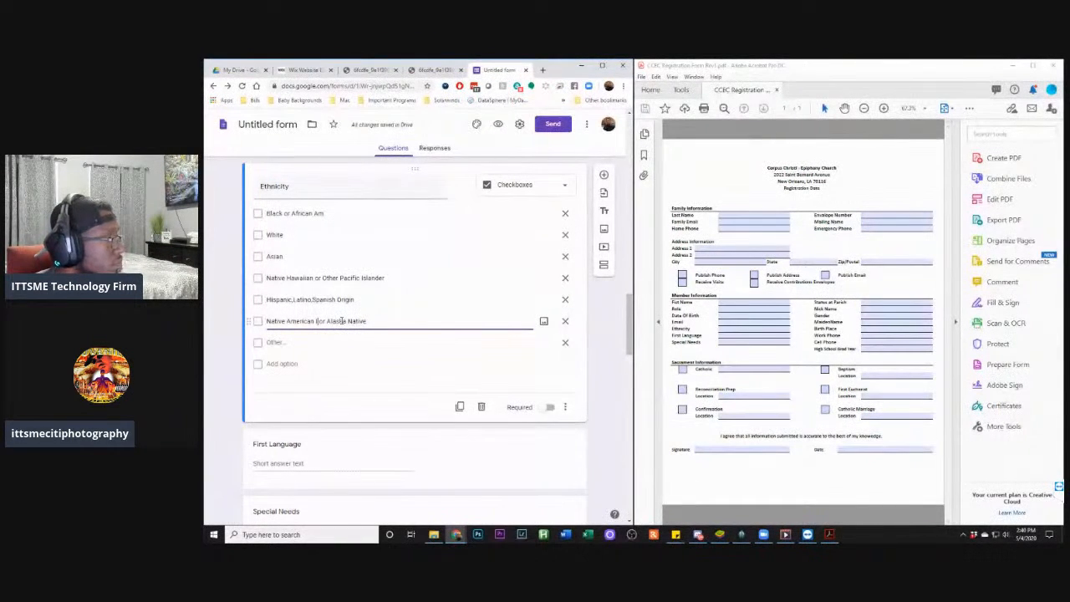
{"action": "key", "text": "BackSpace"}
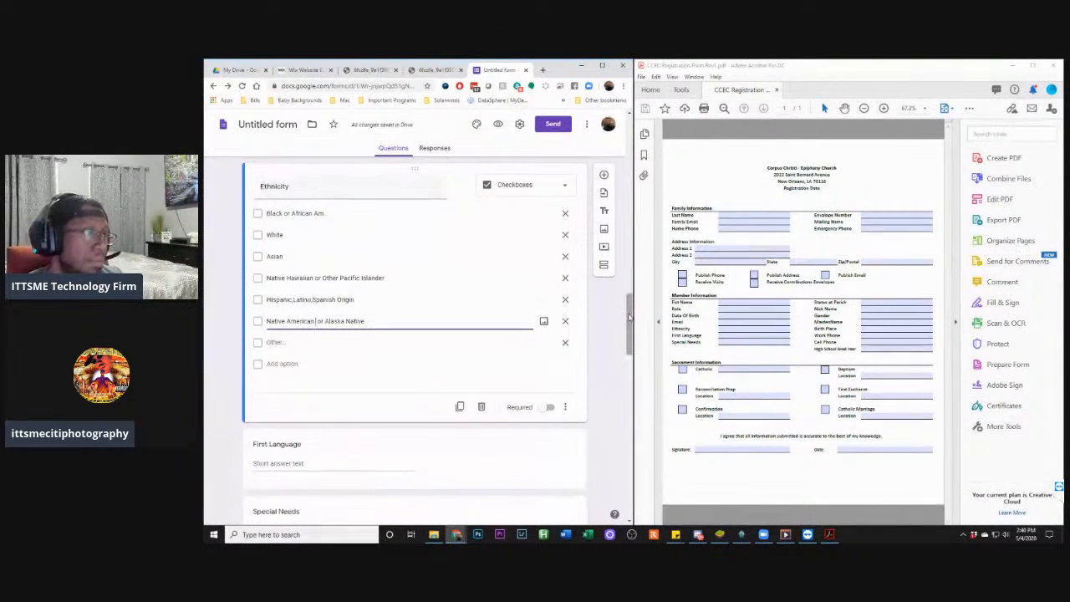
{"action": "left_click_drag", "start_coordinate": [629, 316], "coordinate": [615, 122]}
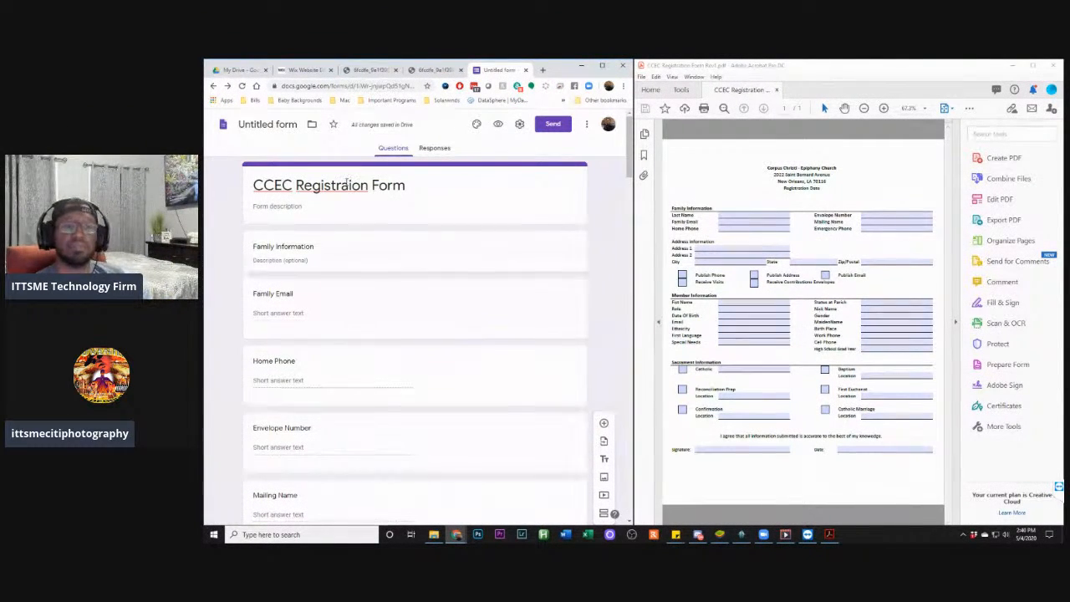
{"action": "triple_click", "coordinate": [347, 184]}
{"action": "right_click", "coordinate": [348, 184]}
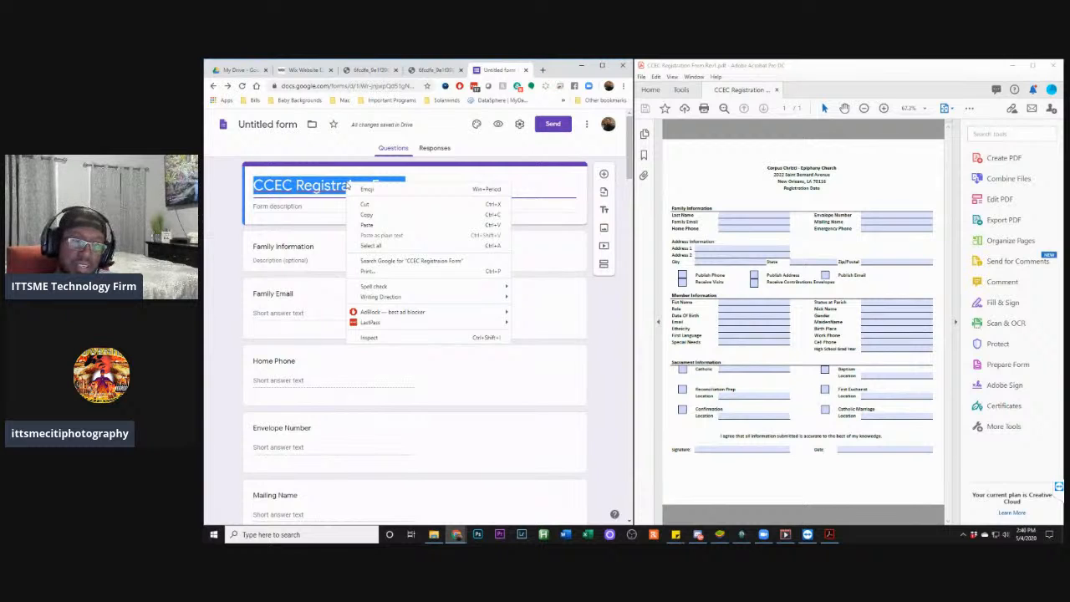
{"action": "left_click", "coordinate": [353, 189]}
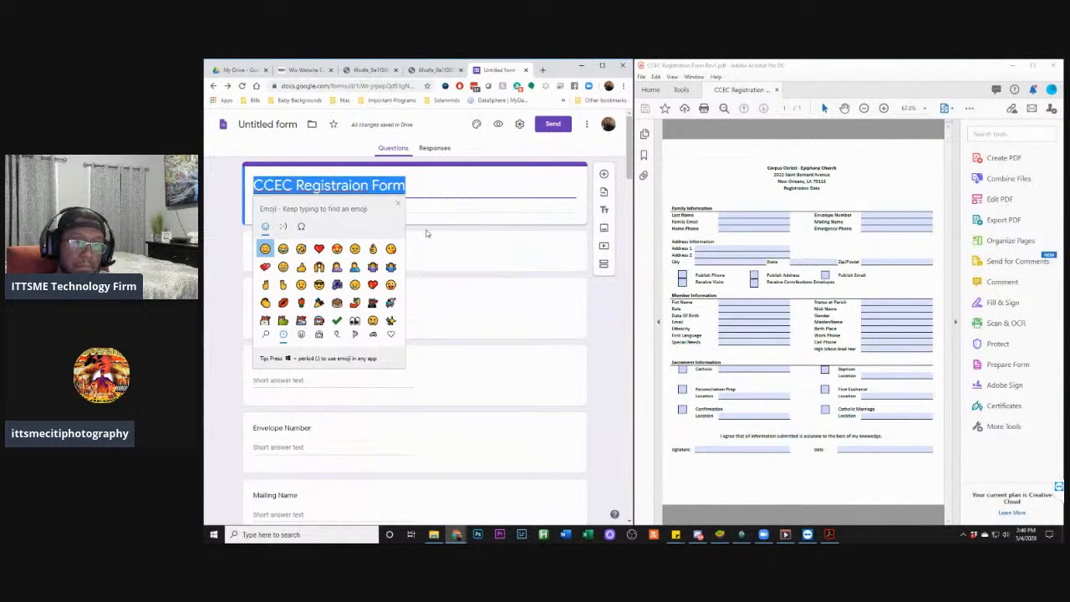
{"action": "key", "text": "Escape"}
{"action": "left_click", "coordinate": [364, 230]}
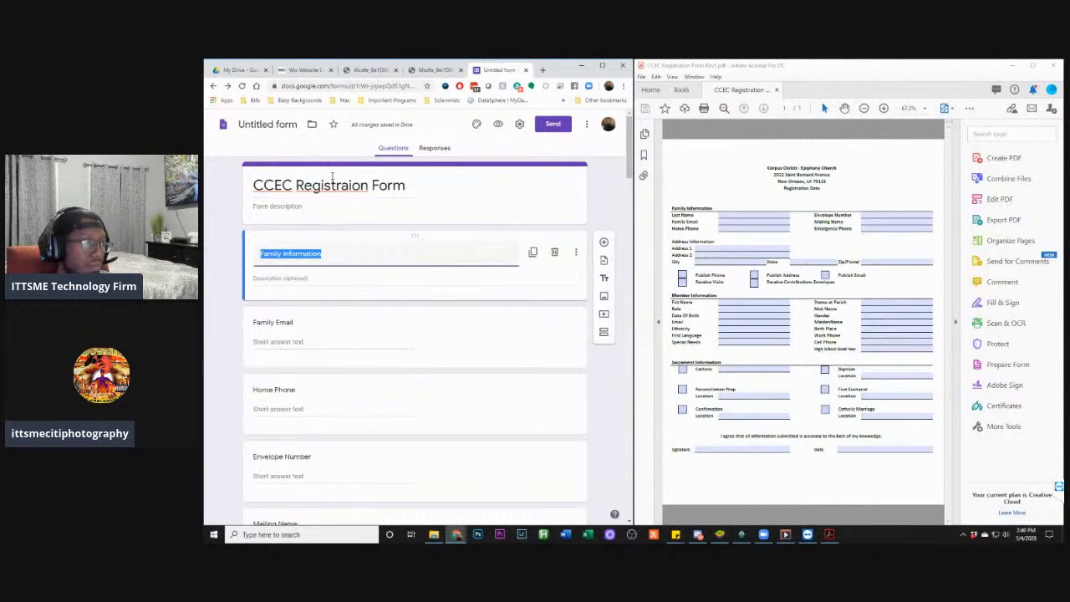
{"action": "triple_click", "coordinate": [328, 186]}
{"action": "right_click", "coordinate": [329, 189]}
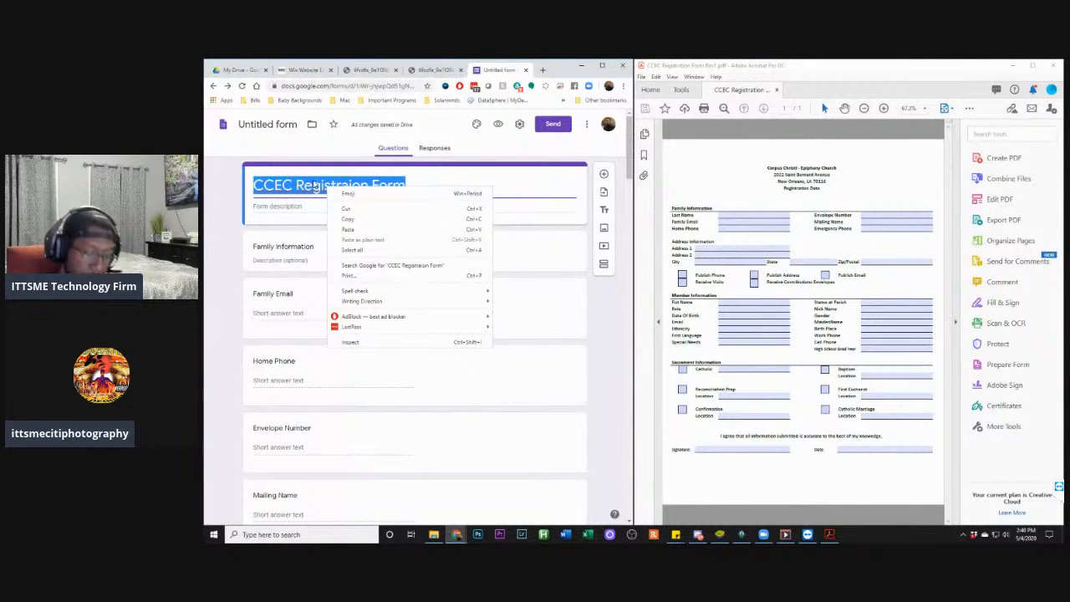
Correct the misspelled word in the form title so it reads "CCEC Registration Form"
{"action": "left_click", "coordinate": [315, 184]}
{"action": "right_click", "coordinate": [314, 185]}
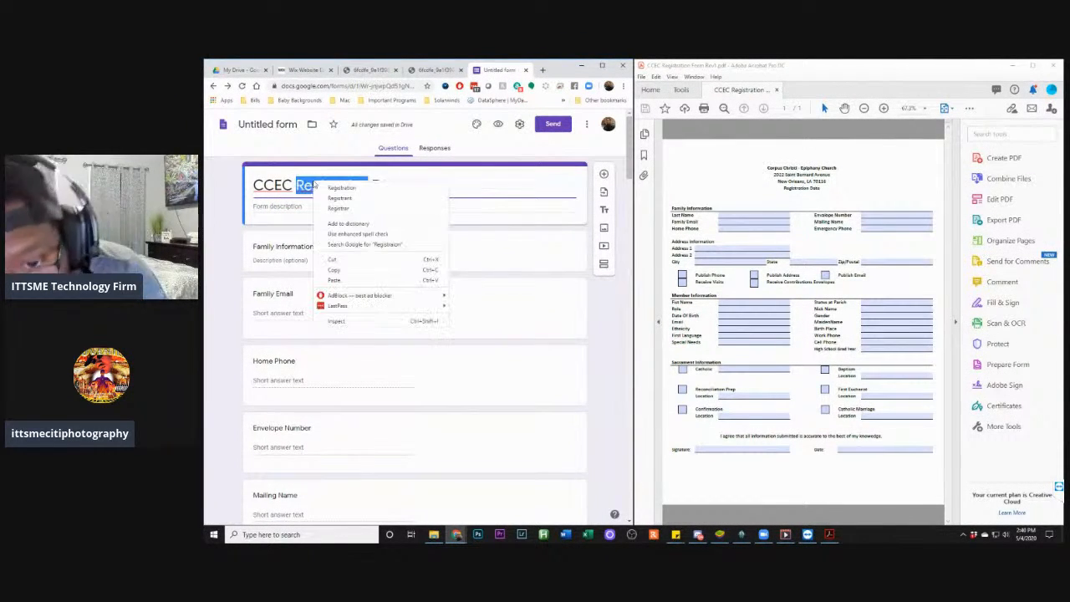
{"action": "left_click", "coordinate": [341, 188]}
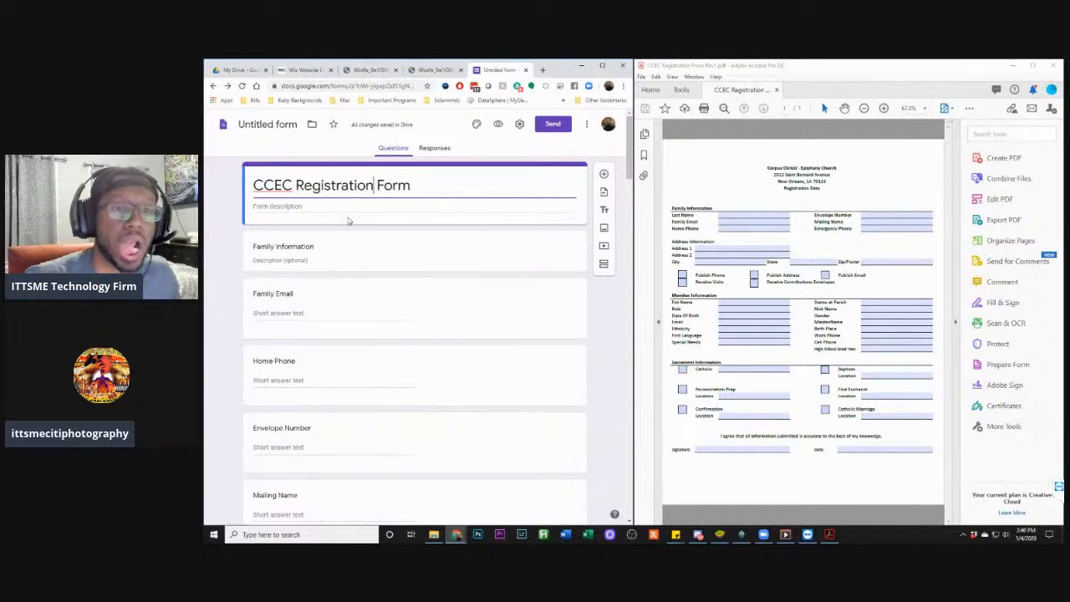
{"action": "left_click", "coordinate": [364, 236]}
{"action": "left_click_drag", "start_coordinate": [633, 174], "coordinate": [610, 535]}
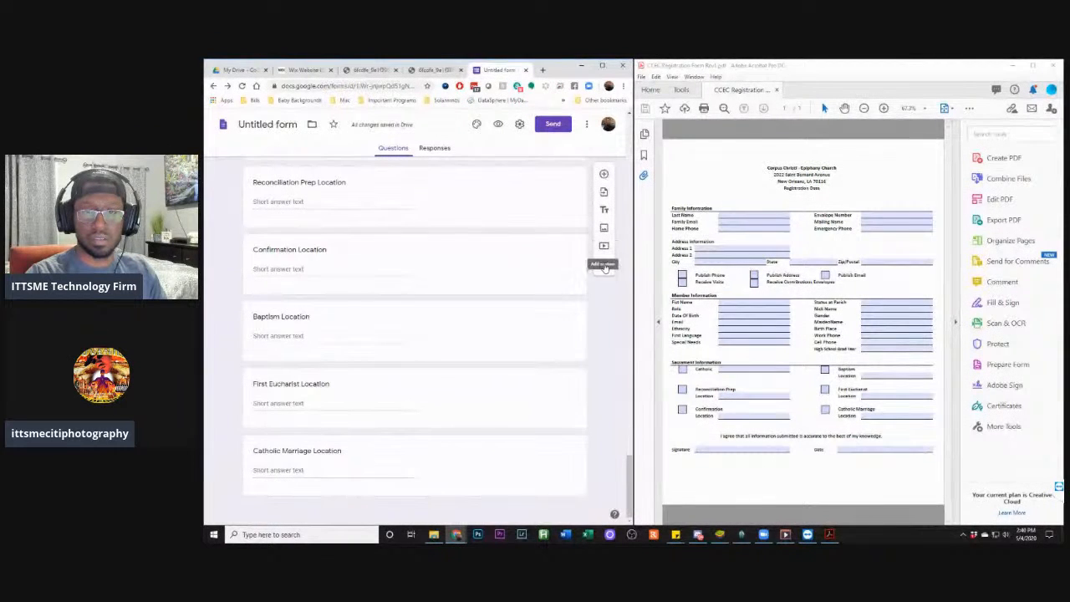
{"action": "scroll", "coordinate": [574, 233], "scroll_direction": "up", "scroll_amount": 1}
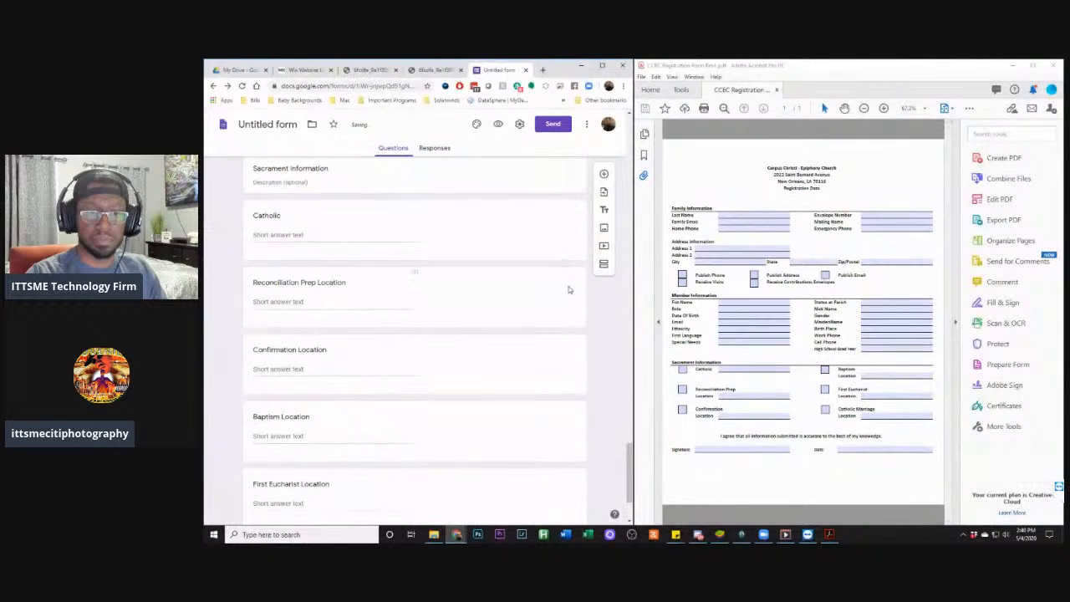
{"action": "scroll", "coordinate": [568, 289], "scroll_direction": "down", "scroll_amount": 1}
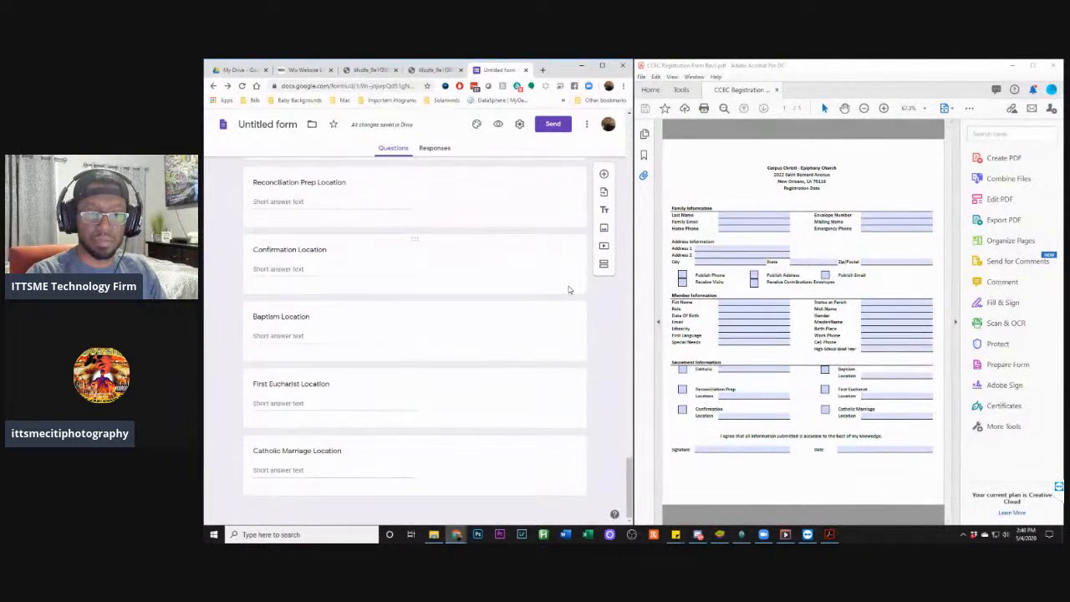
Review the form's questions from the Sacrament Information section back up to Date Of Birth and down to the end
{"action": "scroll", "coordinate": [570, 286], "scroll_direction": "up", "scroll_amount": 1}
{"action": "scroll", "coordinate": [570, 286], "scroll_direction": "up", "scroll_amount": 1}
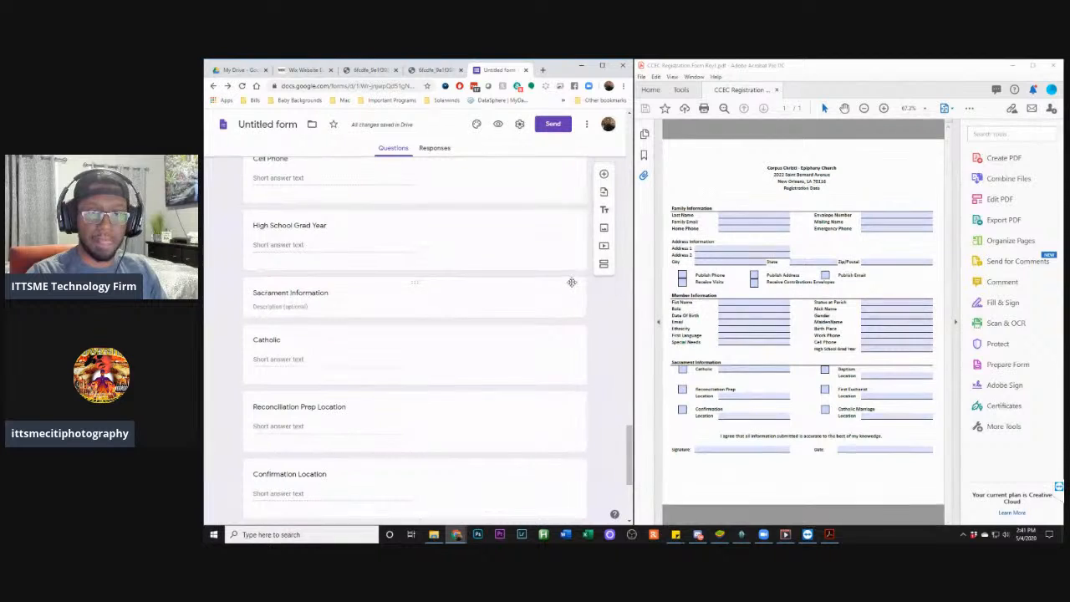
{"action": "scroll", "coordinate": [569, 283], "scroll_direction": "down", "scroll_amount": 3}
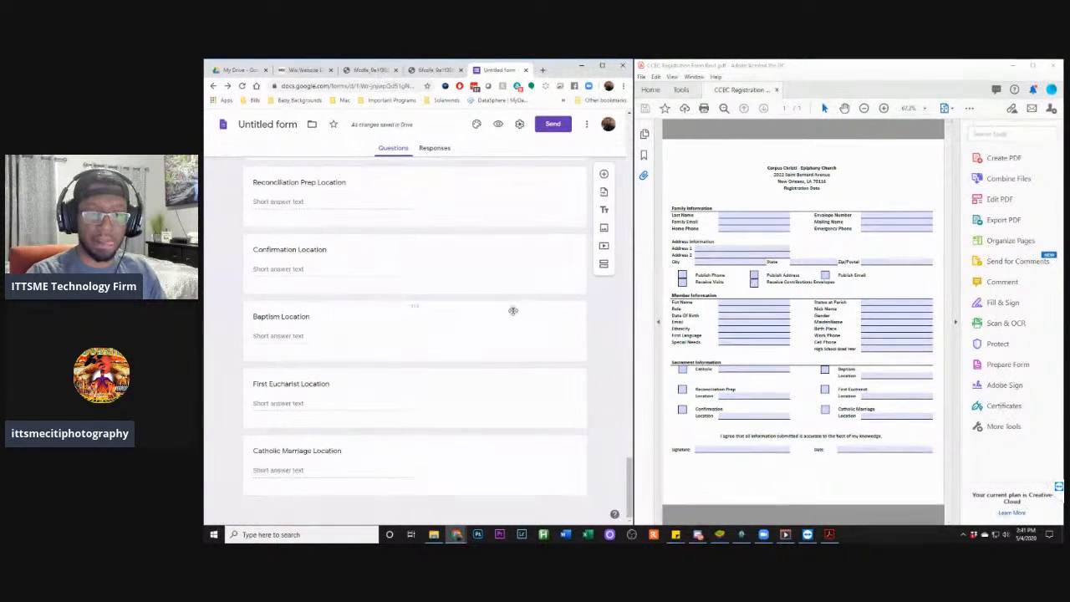
{"action": "scroll", "coordinate": [369, 288], "scroll_direction": "up", "scroll_amount": 1}
{"action": "scroll", "coordinate": [384, 286], "scroll_direction": "up", "scroll_amount": 1}
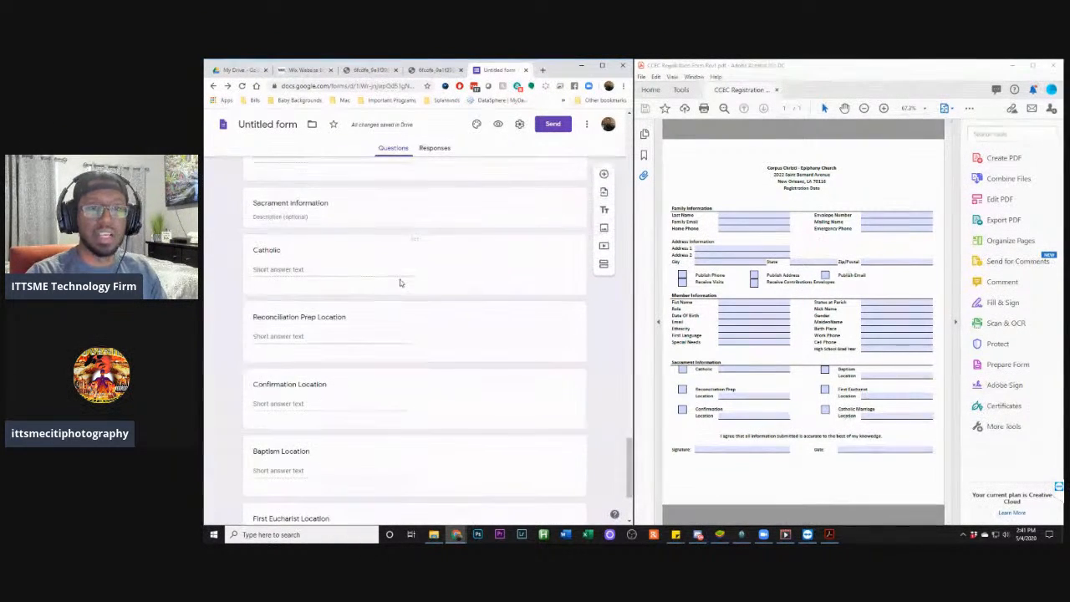
{"action": "scroll", "coordinate": [399, 284], "scroll_direction": "up", "scroll_amount": 1}
{"action": "scroll", "coordinate": [417, 275], "scroll_direction": "up", "scroll_amount": 4}
{"action": "scroll", "coordinate": [417, 278], "scroll_direction": "up", "scroll_amount": 1}
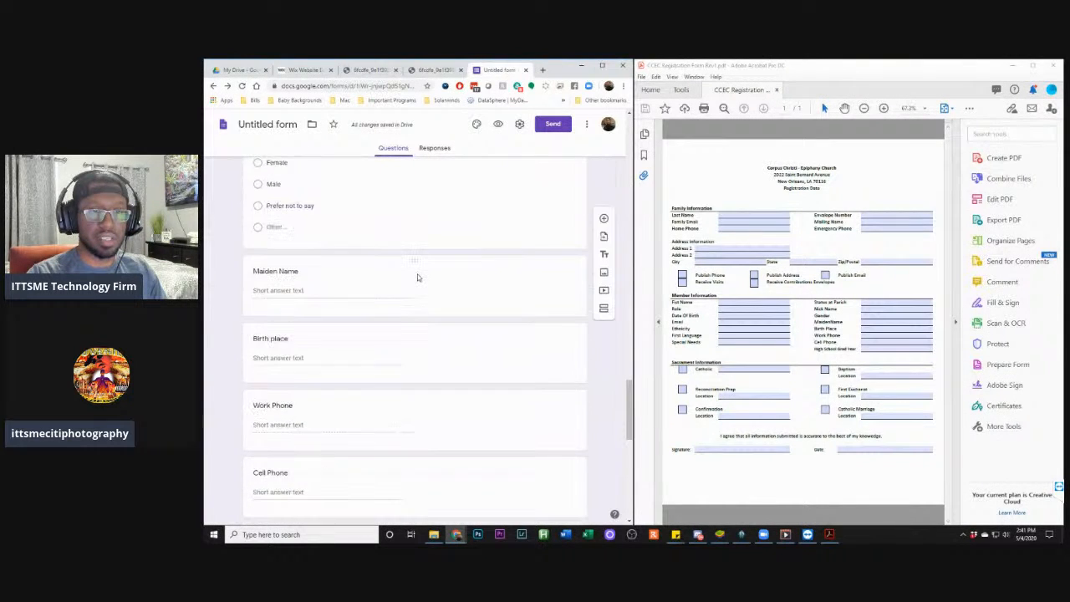
{"action": "scroll", "coordinate": [417, 277], "scroll_direction": "up", "scroll_amount": 1}
{"action": "scroll", "coordinate": [417, 278], "scroll_direction": "up", "scroll_amount": 2}
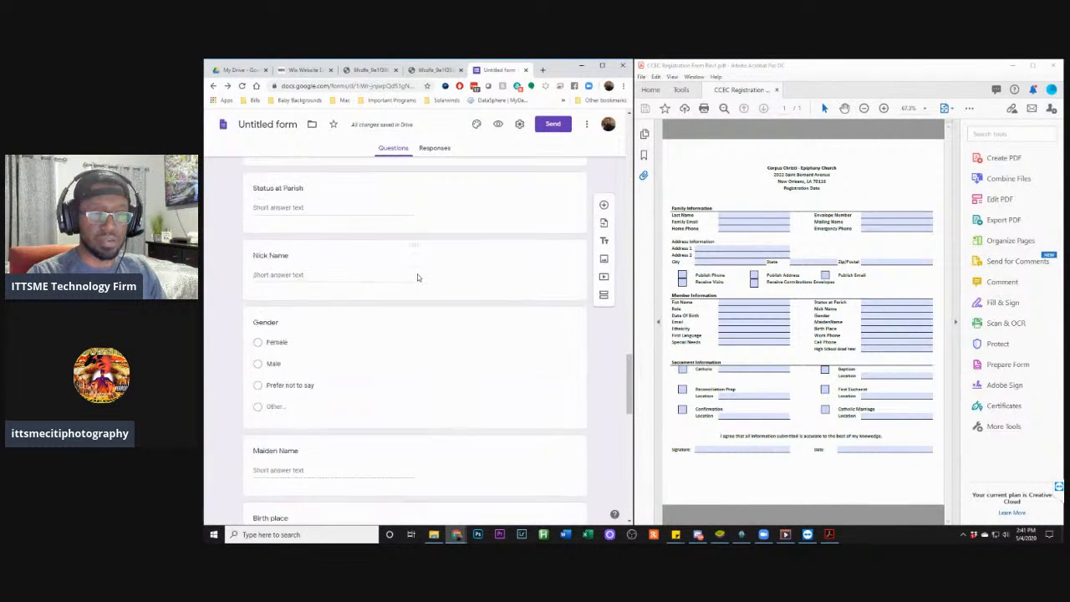
{"action": "scroll", "coordinate": [417, 277], "scroll_direction": "up", "scroll_amount": 4}
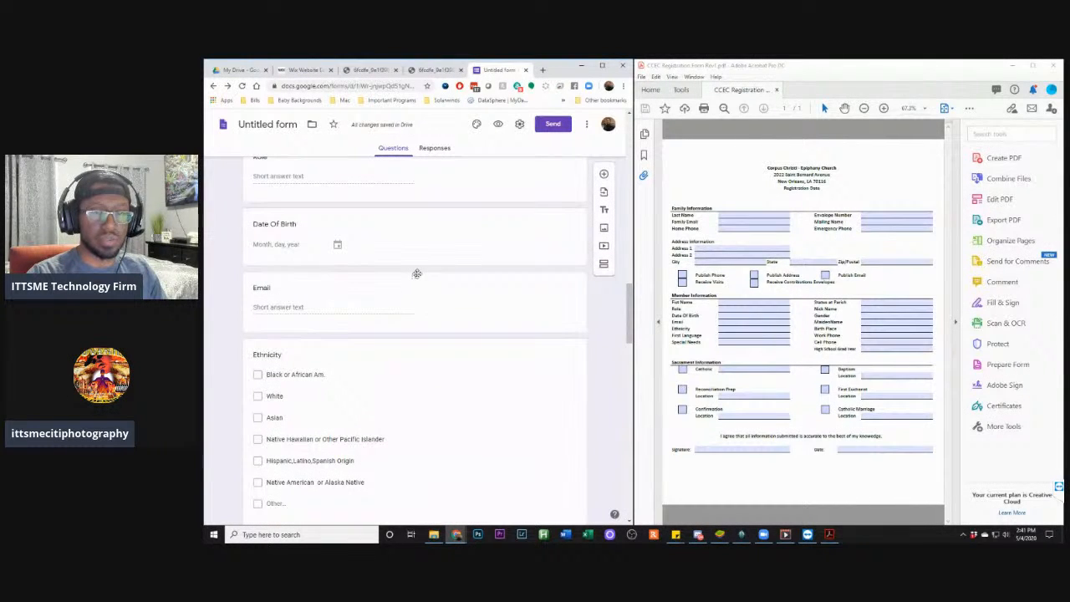
{"action": "left_click_drag", "start_coordinate": [628, 305], "coordinate": [597, 523]}
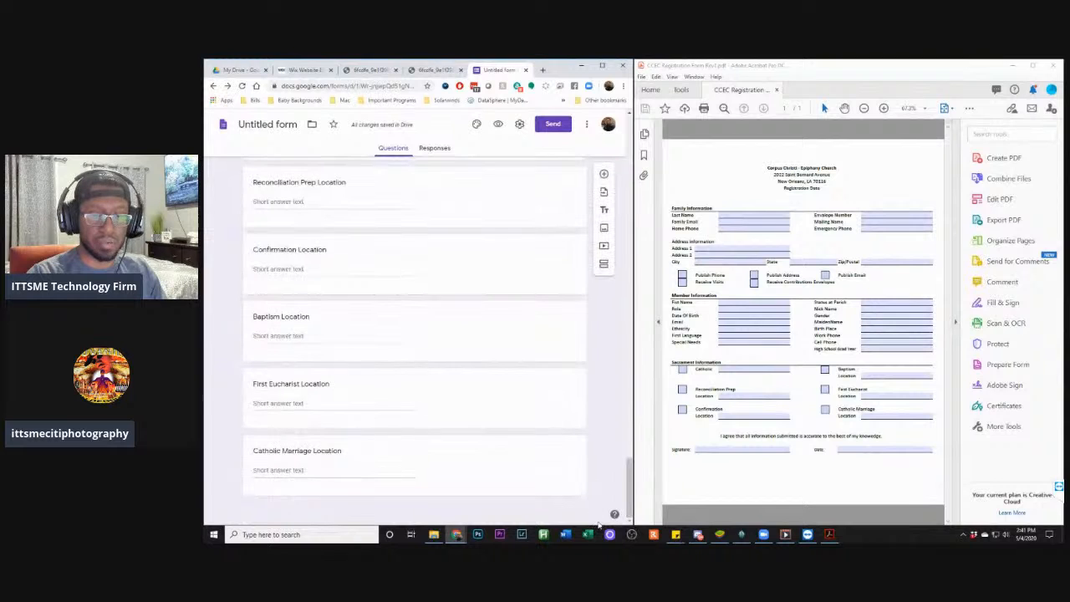
{"action": "left_click", "coordinate": [605, 178]}
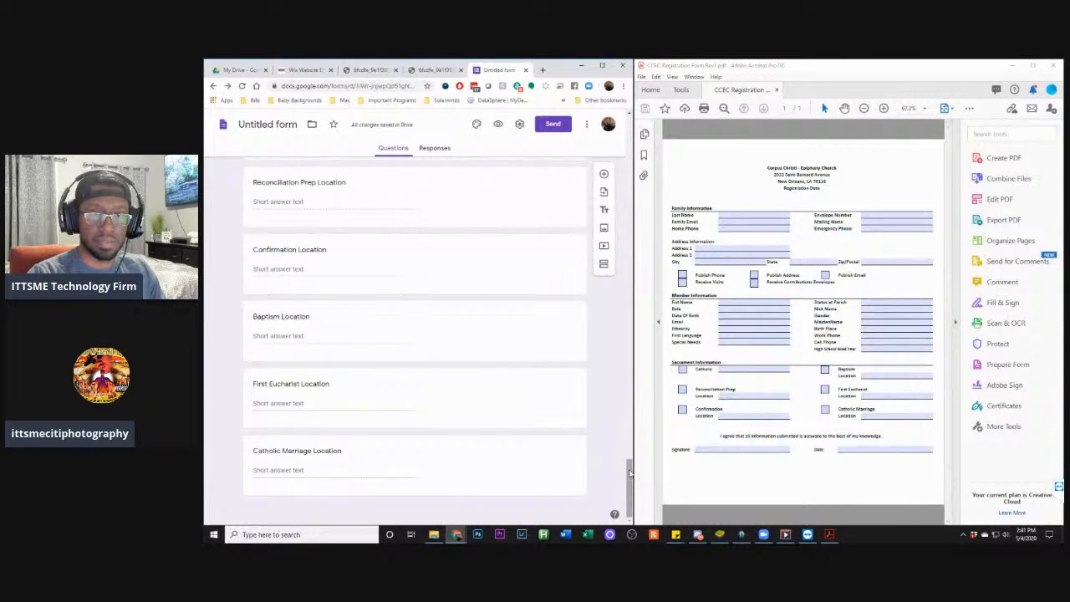
{"action": "left_click_drag", "start_coordinate": [630, 473], "coordinate": [615, 146]}
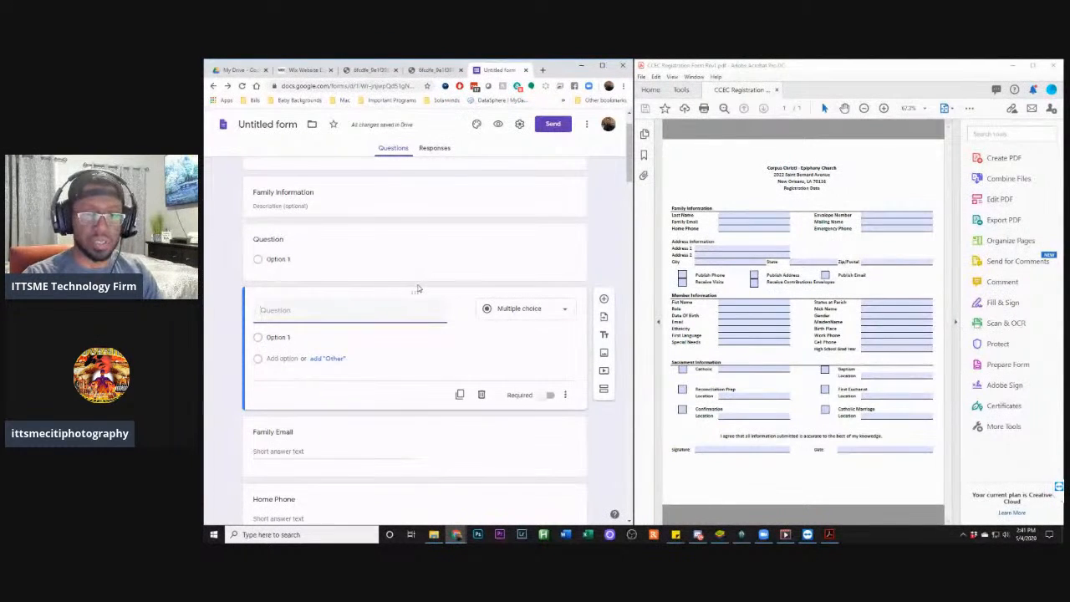
{"action": "left_click", "coordinate": [481, 393]}
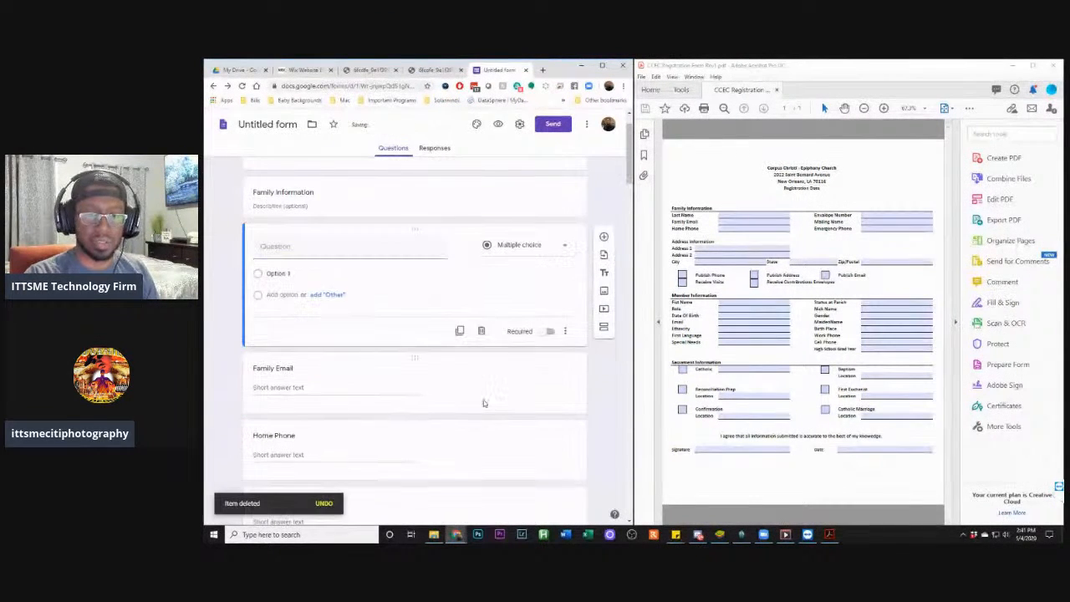
{"action": "left_click_drag", "start_coordinate": [413, 226], "coordinate": [456, 497]}
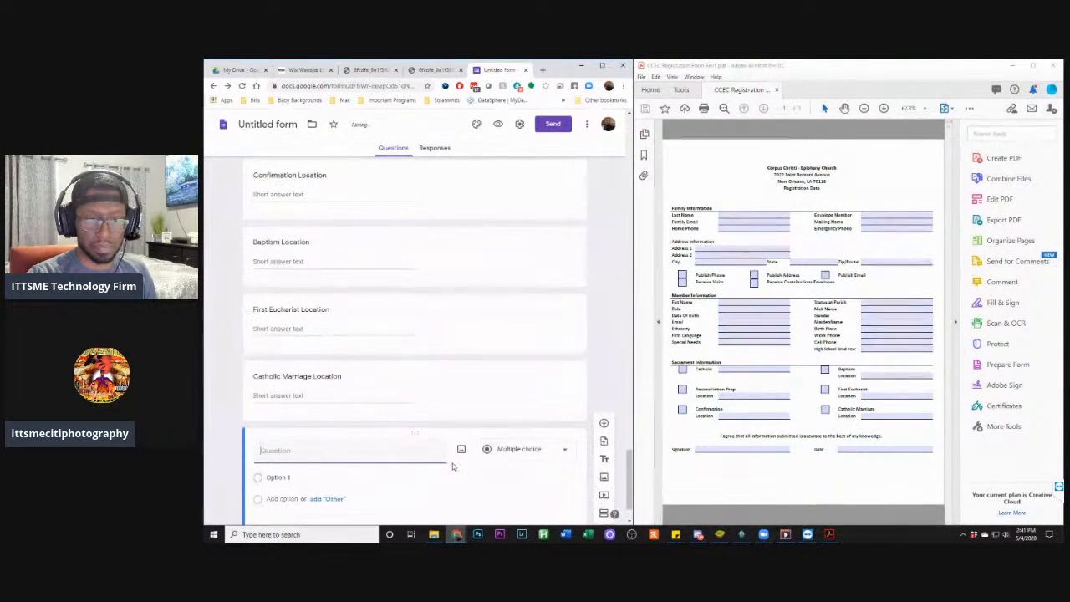
{"action": "left_click", "coordinate": [524, 450]}
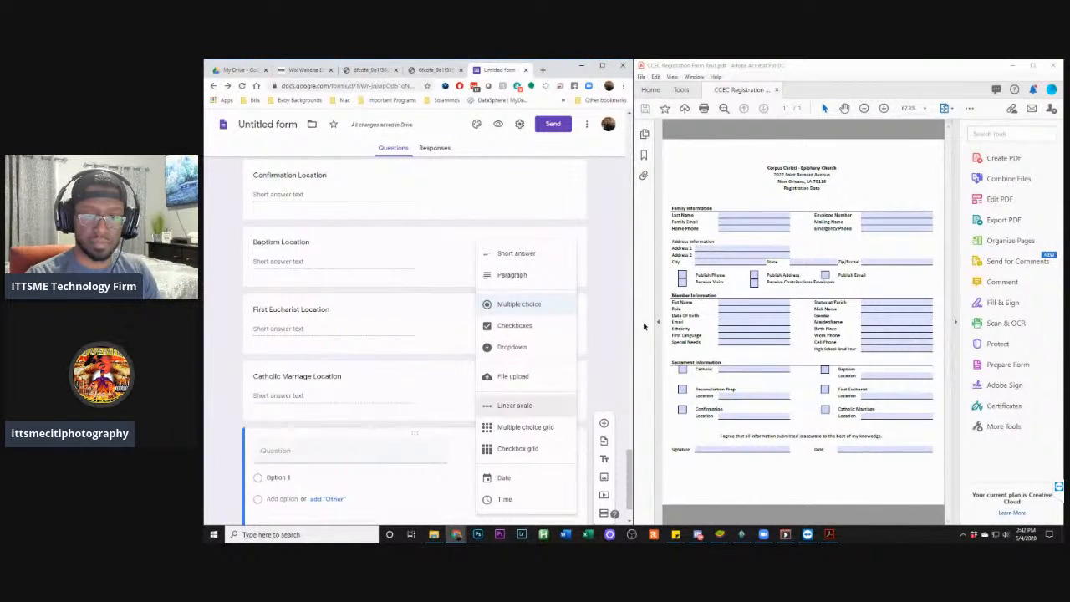
{"action": "left_click", "coordinate": [620, 321]}
{"action": "scroll", "coordinate": [430, 456], "scroll_direction": "down", "scroll_amount": 2}
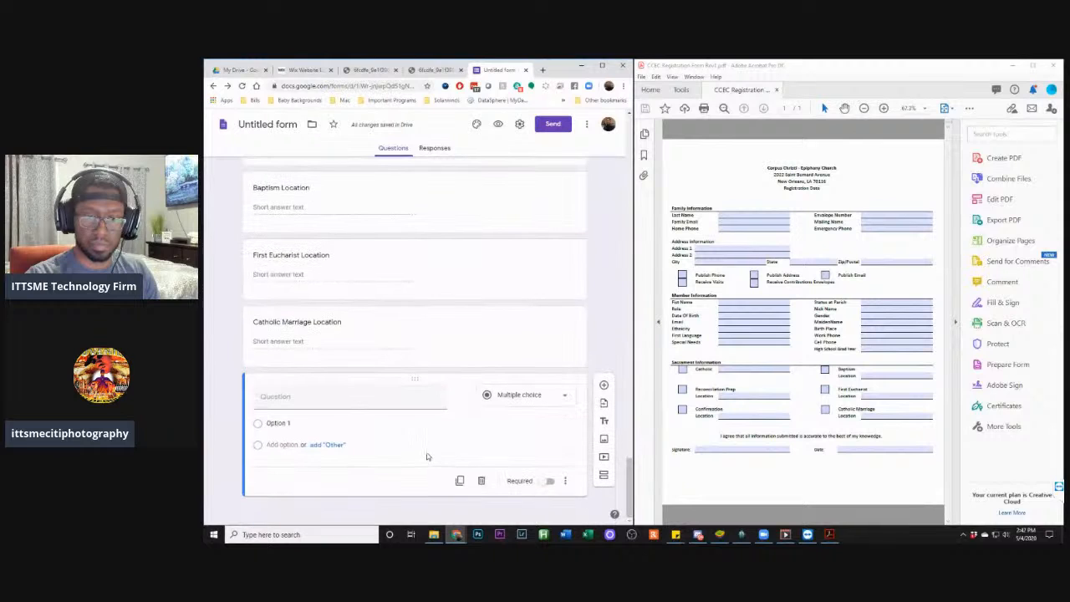
{"action": "left_click", "coordinate": [480, 481]}
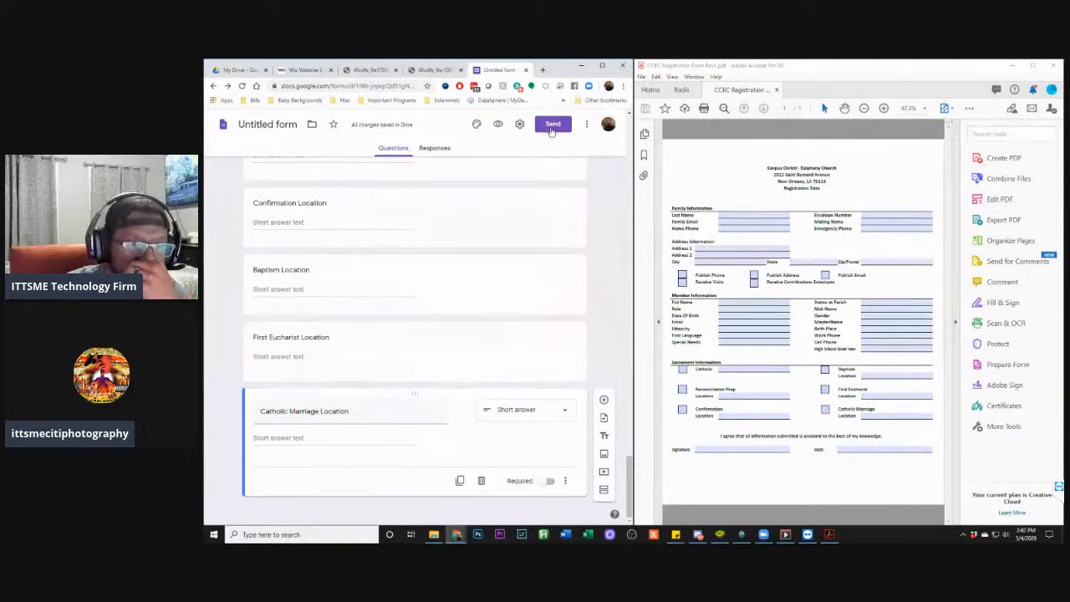
Rename the untitled form file as "CCEC Registration Form" to match the form's title
{"action": "scroll", "coordinate": [543, 186], "scroll_direction": "up", "scroll_amount": 3}
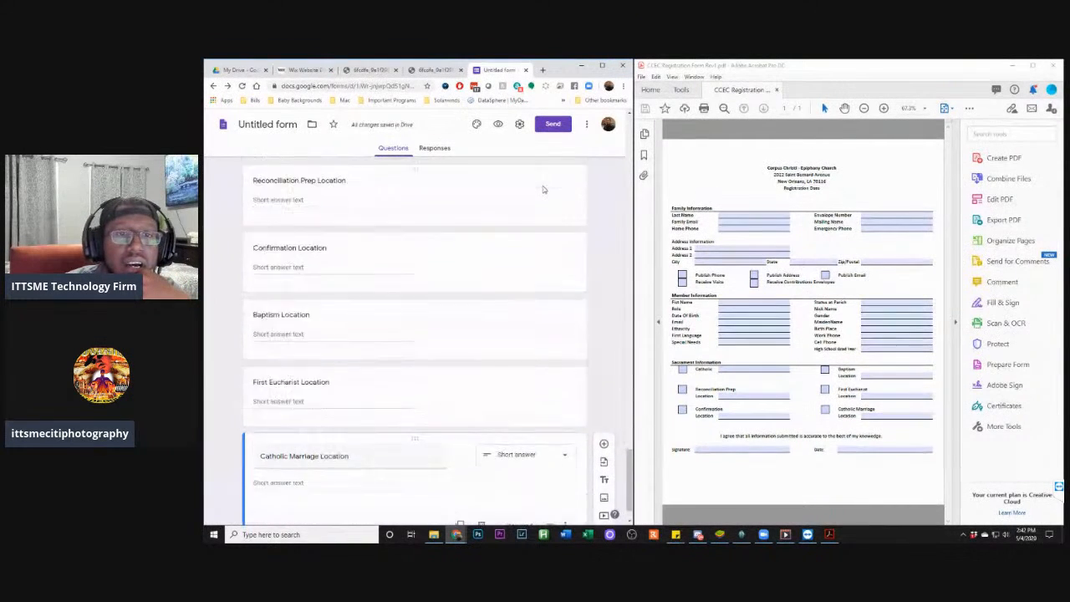
{"action": "scroll", "coordinate": [472, 184], "scroll_direction": "up", "scroll_amount": 1}
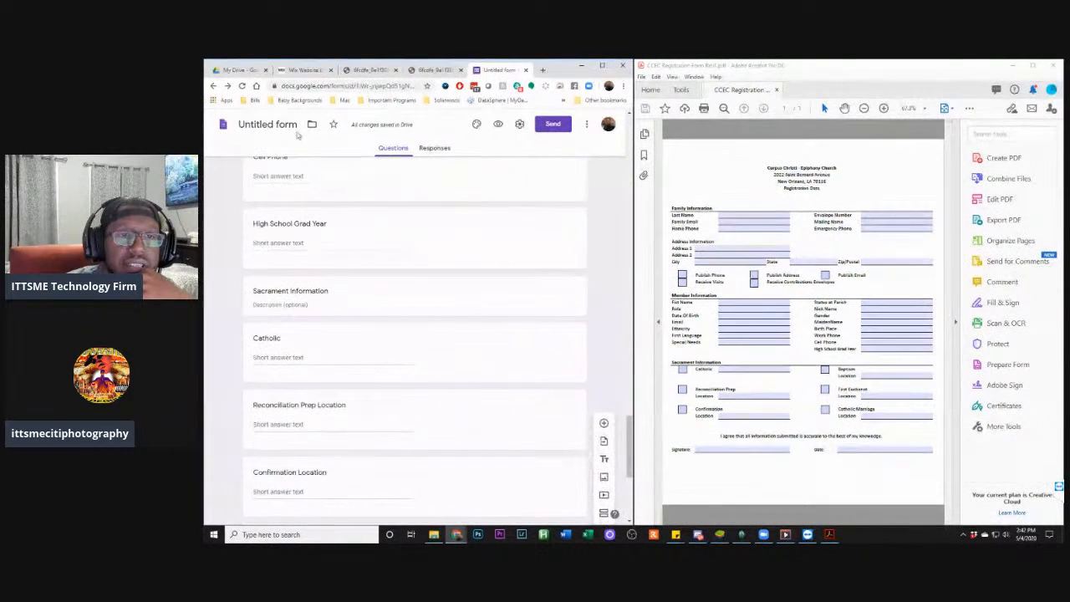
{"action": "left_click", "coordinate": [295, 124]}
{"action": "left_click", "coordinate": [356, 144]}
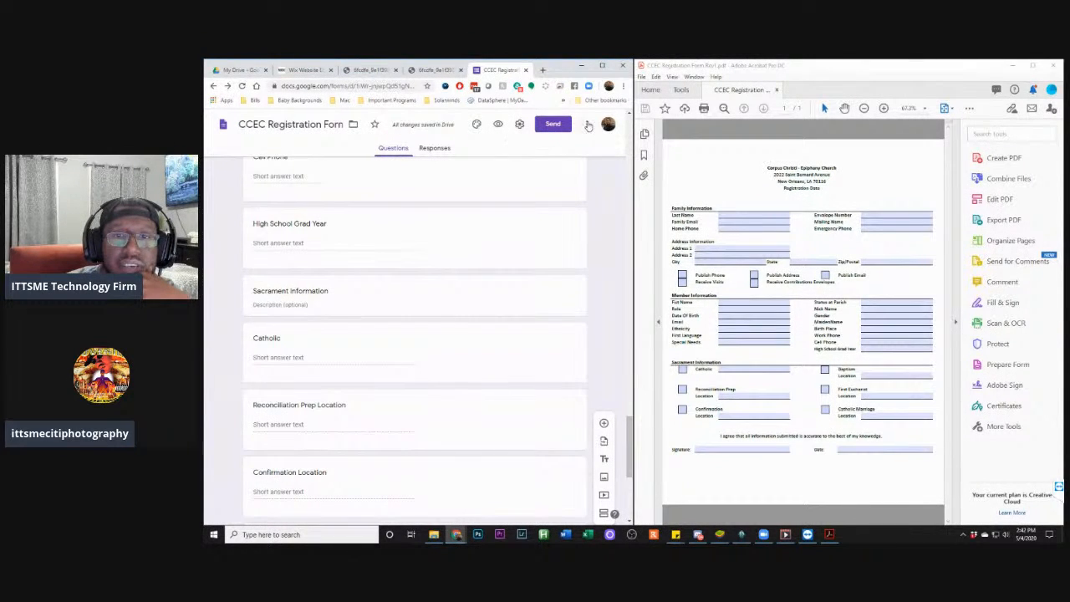
{"action": "left_click", "coordinate": [587, 124]}
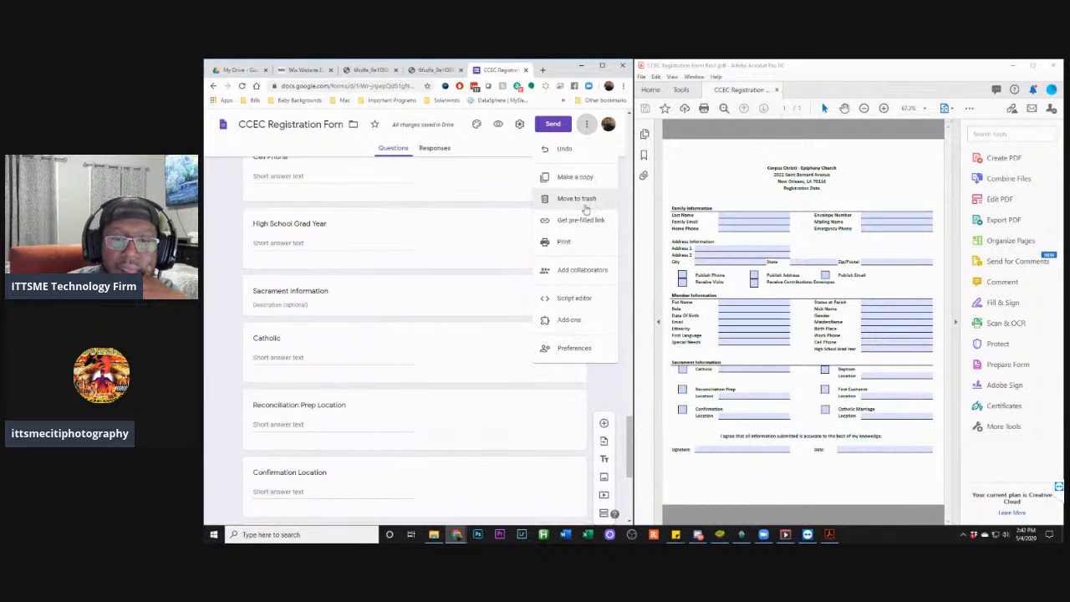
{"action": "left_click", "coordinate": [498, 151]}
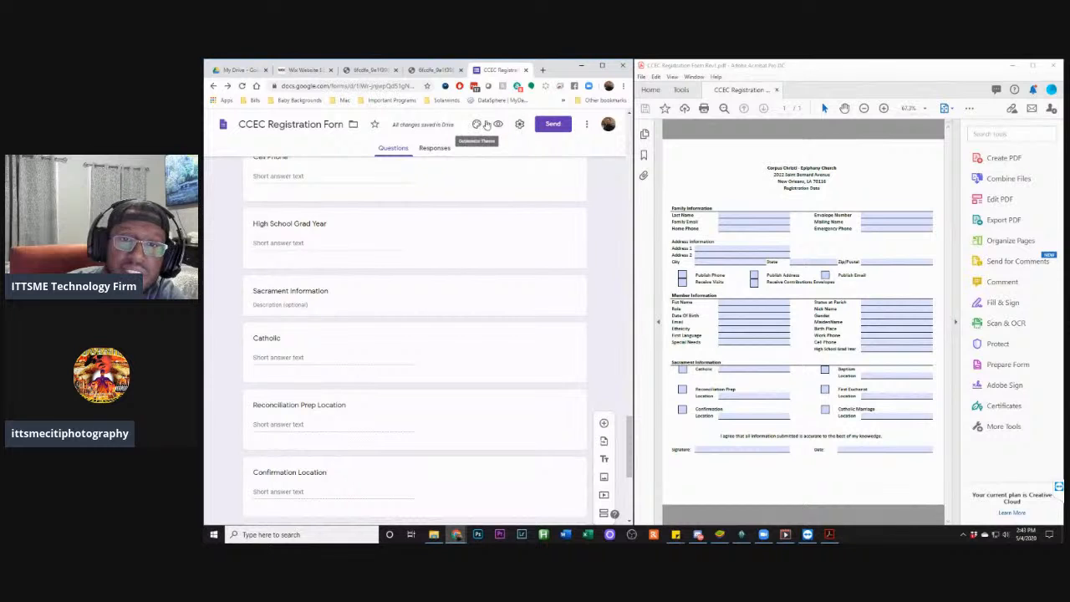
Preview the registration form, check its questions from the title to the submit area, and return to editing it
{"action": "left_click", "coordinate": [497, 124]}
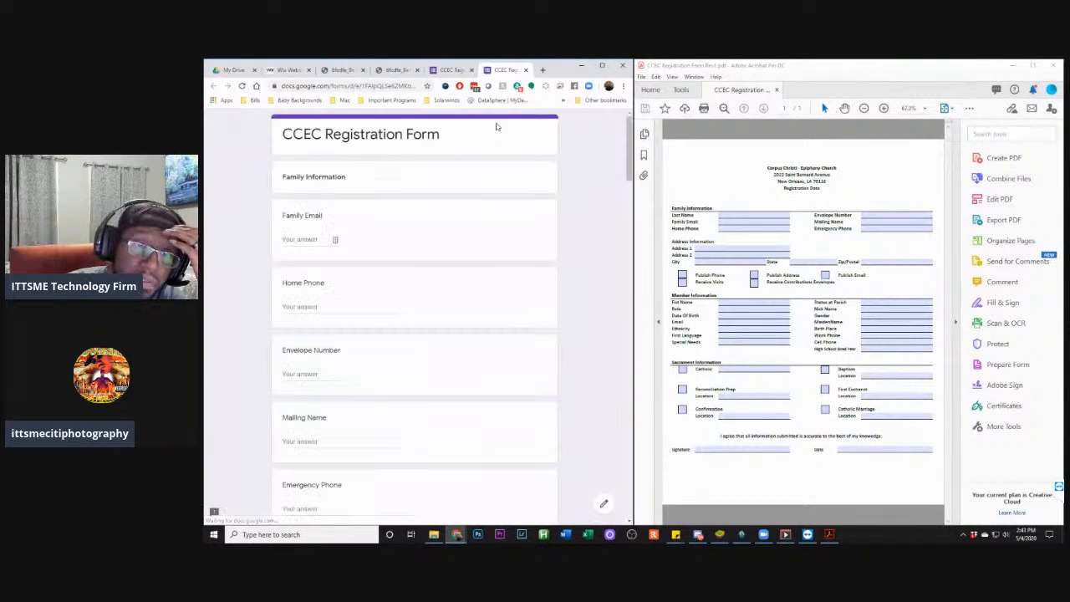
{"action": "scroll", "coordinate": [456, 171], "scroll_direction": "down", "scroll_amount": 8}
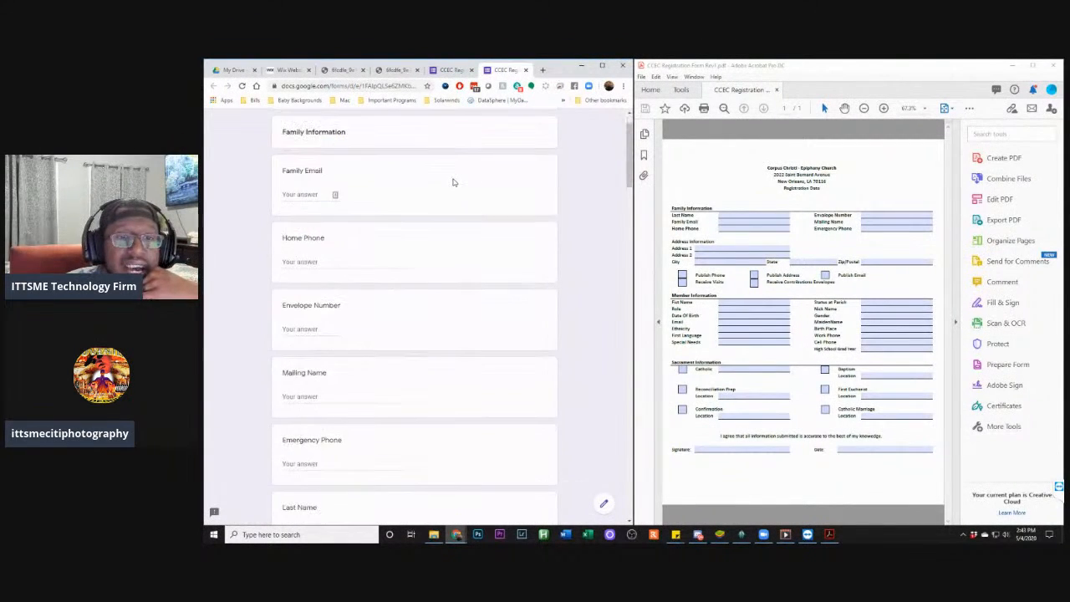
{"action": "left_click_drag", "start_coordinate": [632, 204], "coordinate": [653, 508]}
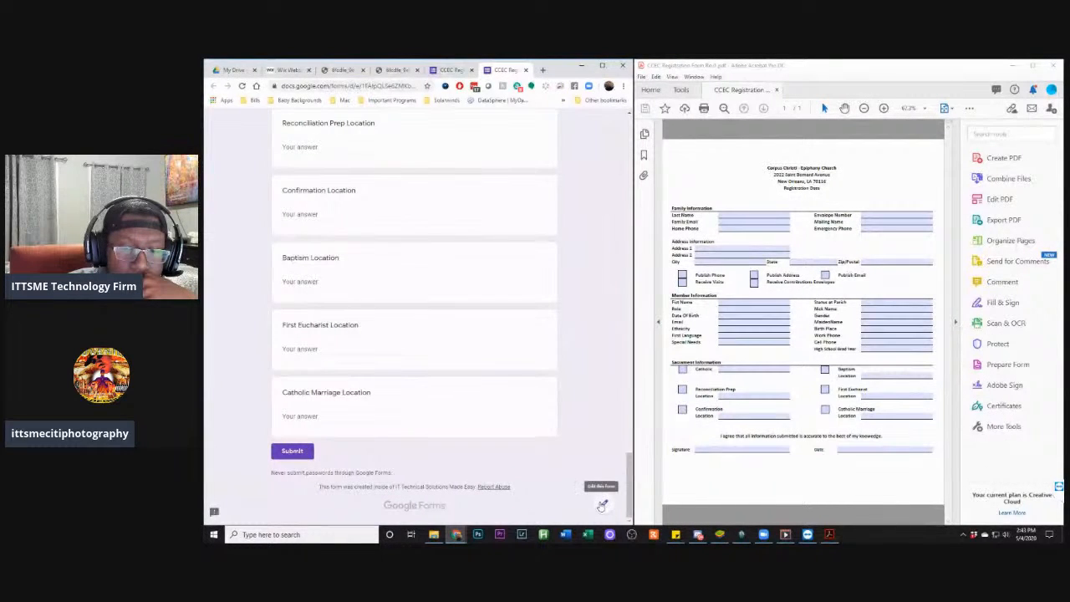
{"action": "left_click_drag", "start_coordinate": [627, 478], "coordinate": [622, 131]}
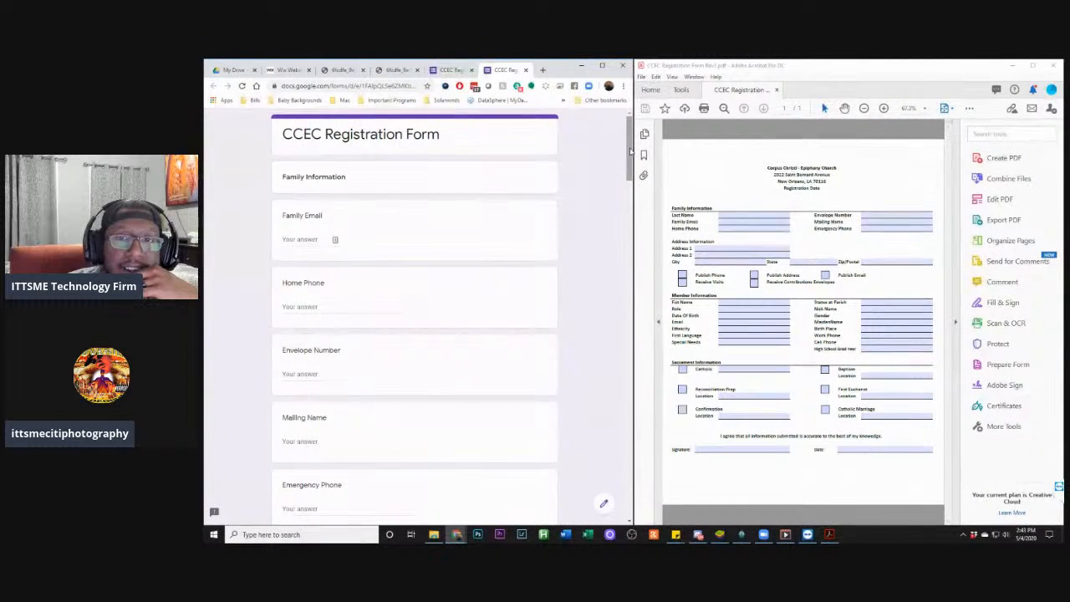
{"action": "left_click_drag", "start_coordinate": [631, 150], "coordinate": [672, 505]}
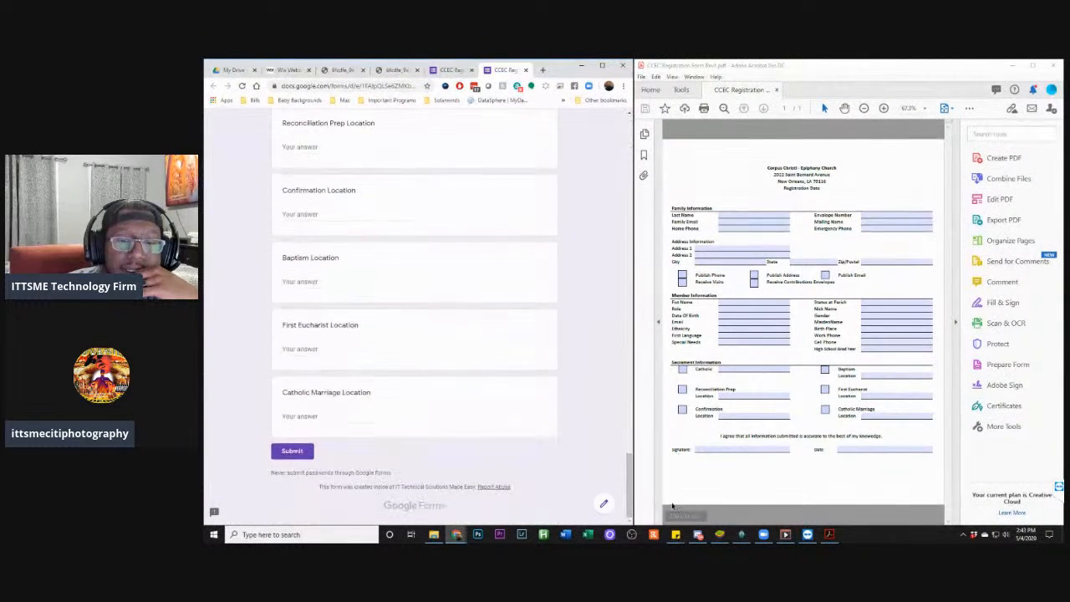
{"action": "left_click", "coordinate": [605, 501]}
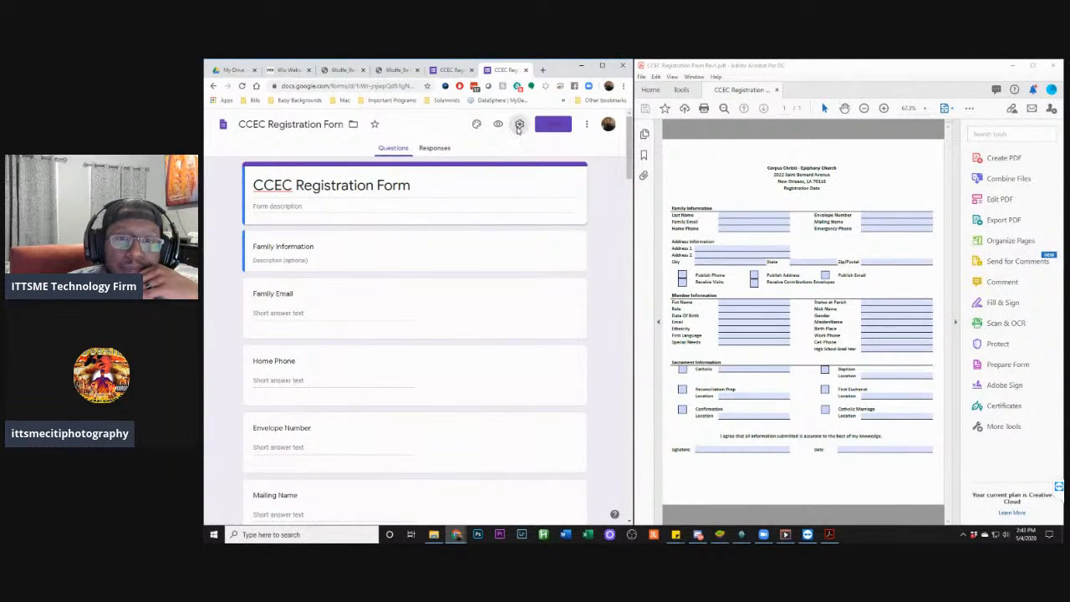
In the form settings, enable collecting email addresses and set response receipts to Always
{"action": "left_click", "coordinate": [519, 124]}
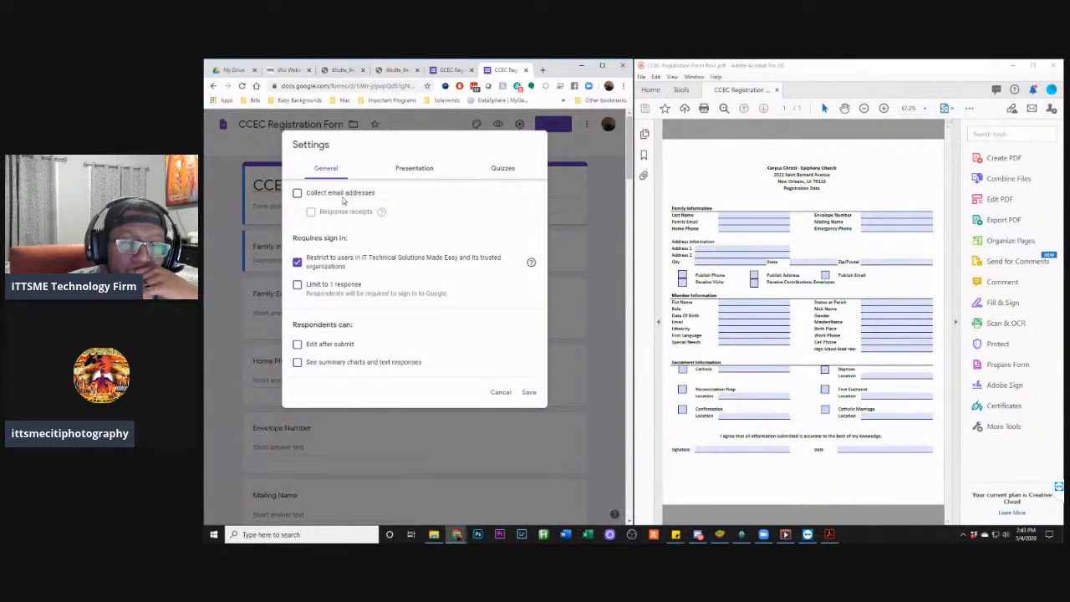
{"action": "left_click", "coordinate": [297, 193]}
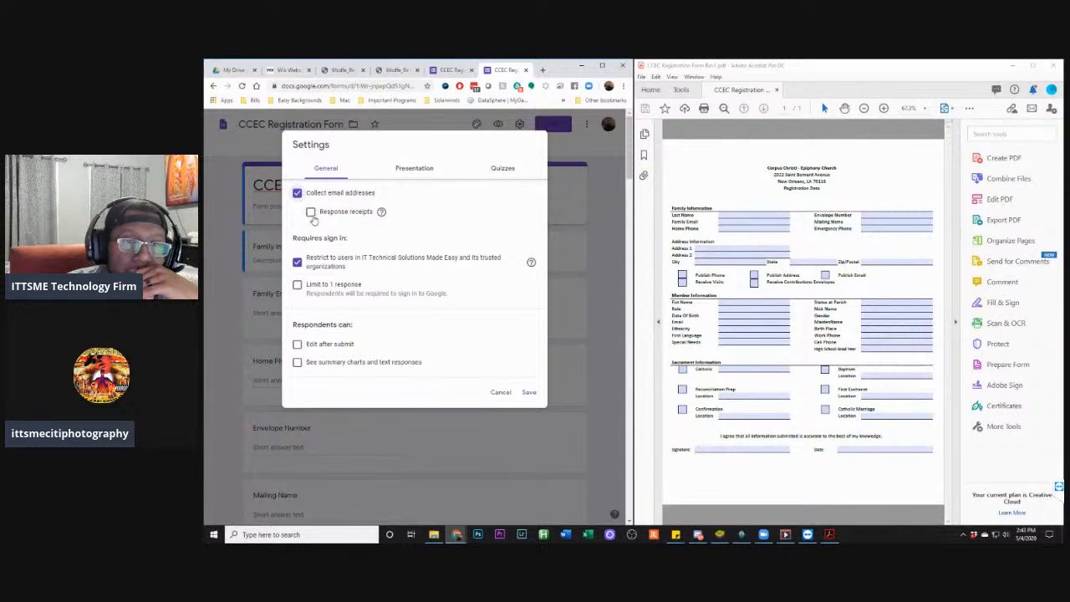
{"action": "left_click", "coordinate": [311, 213]}
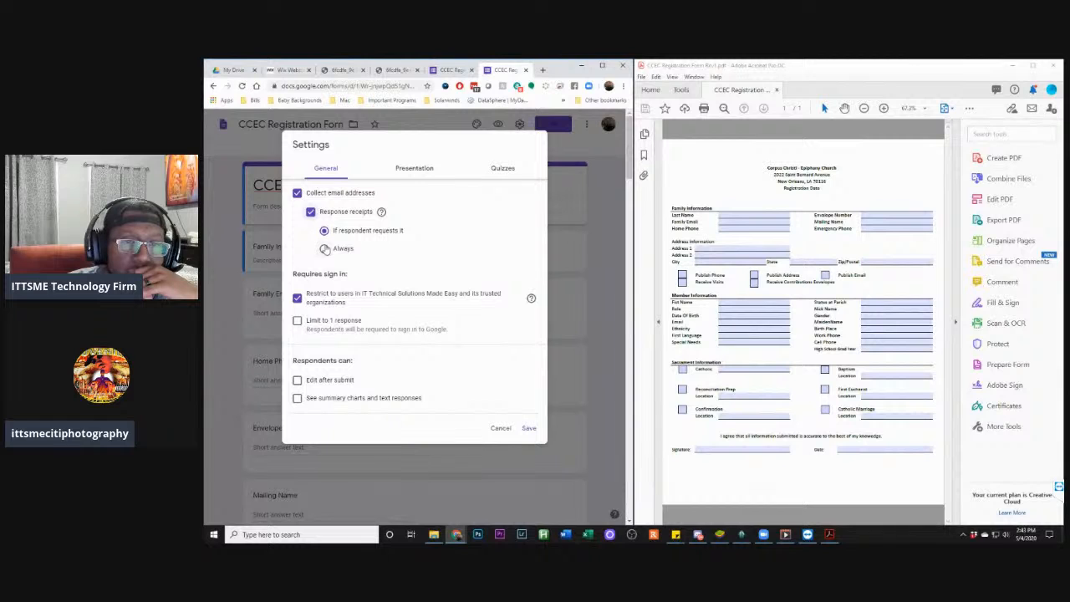
{"action": "left_click", "coordinate": [325, 248]}
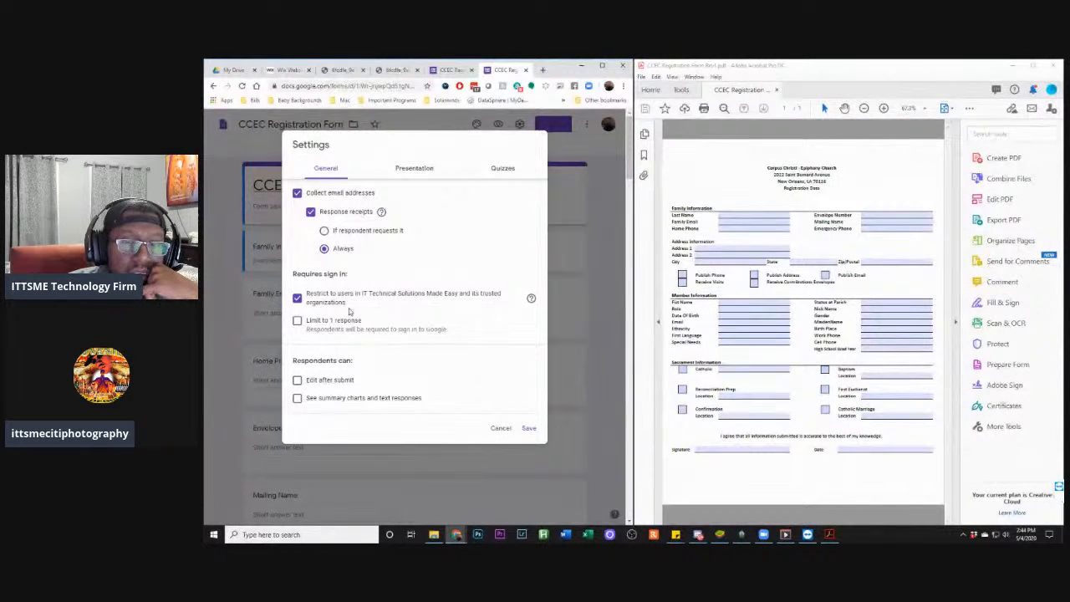
Remove the restriction to the organization's users, limit respondents to 1 response, and save the form settings
{"action": "left_click", "coordinate": [298, 298]}
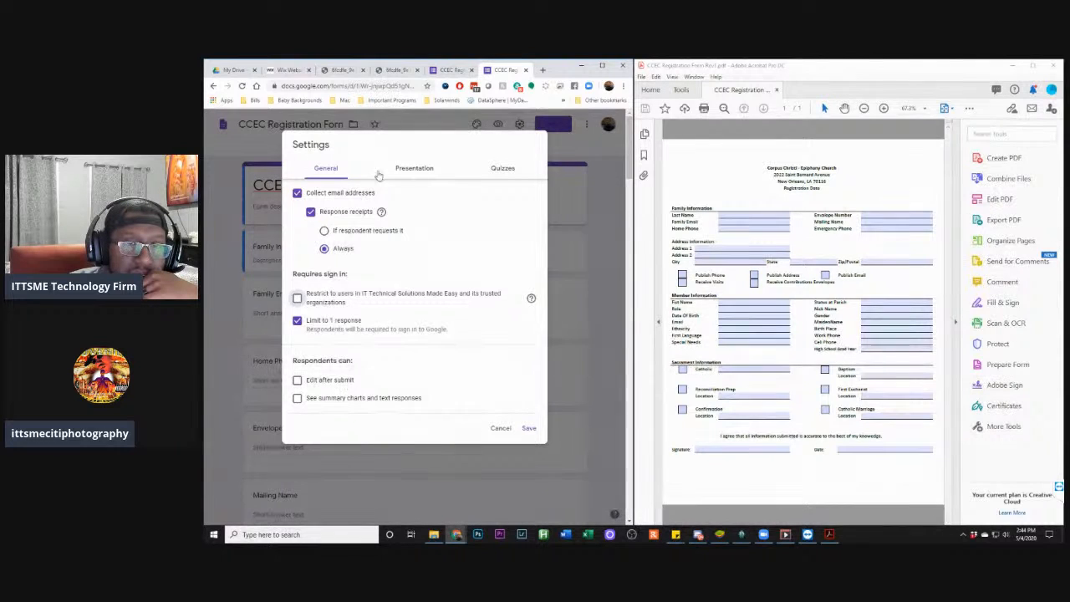
{"action": "left_click", "coordinate": [409, 170]}
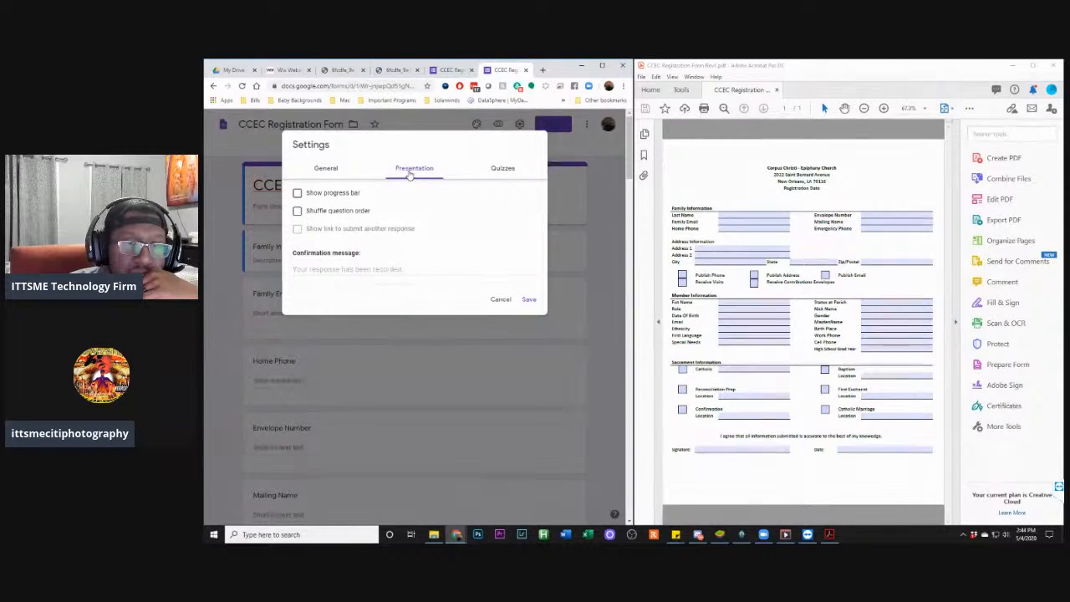
{"action": "left_click", "coordinate": [500, 170]}
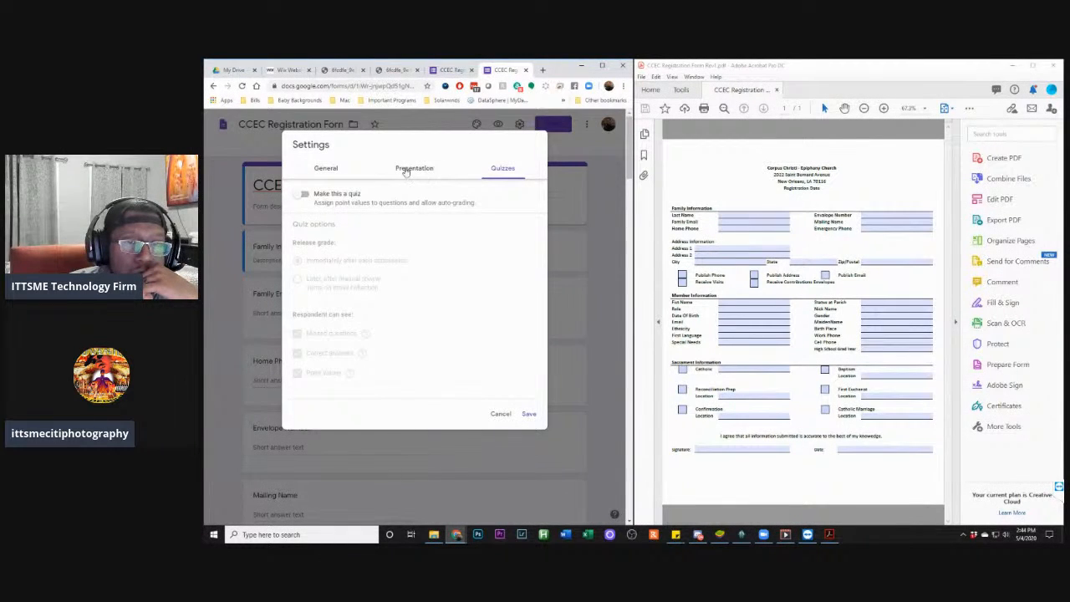
{"action": "left_click", "coordinate": [405, 169]}
{"action": "left_click", "coordinate": [328, 168]}
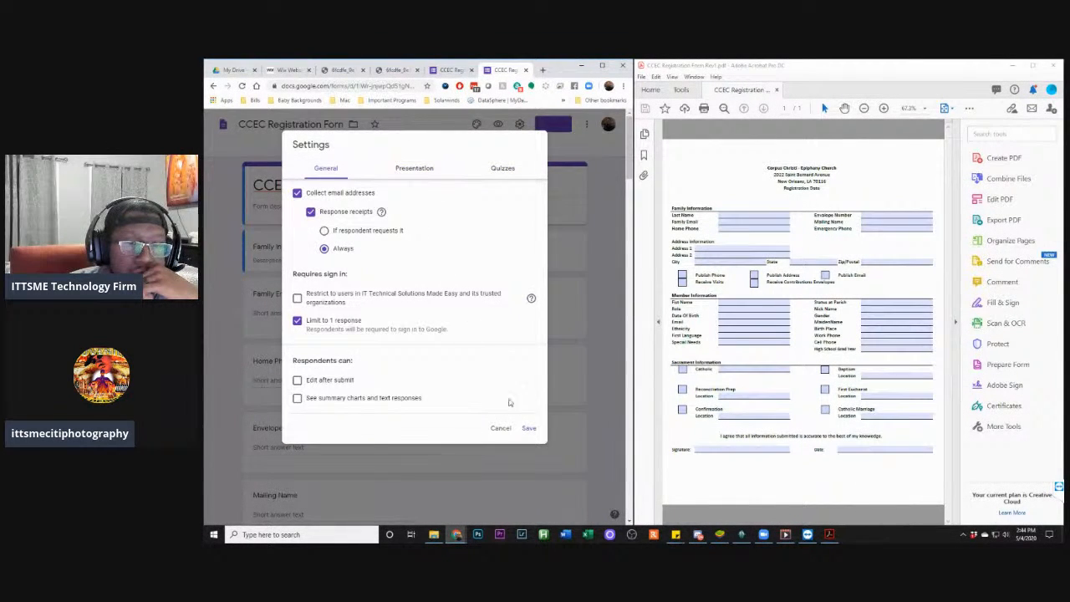
{"action": "left_click", "coordinate": [529, 428]}
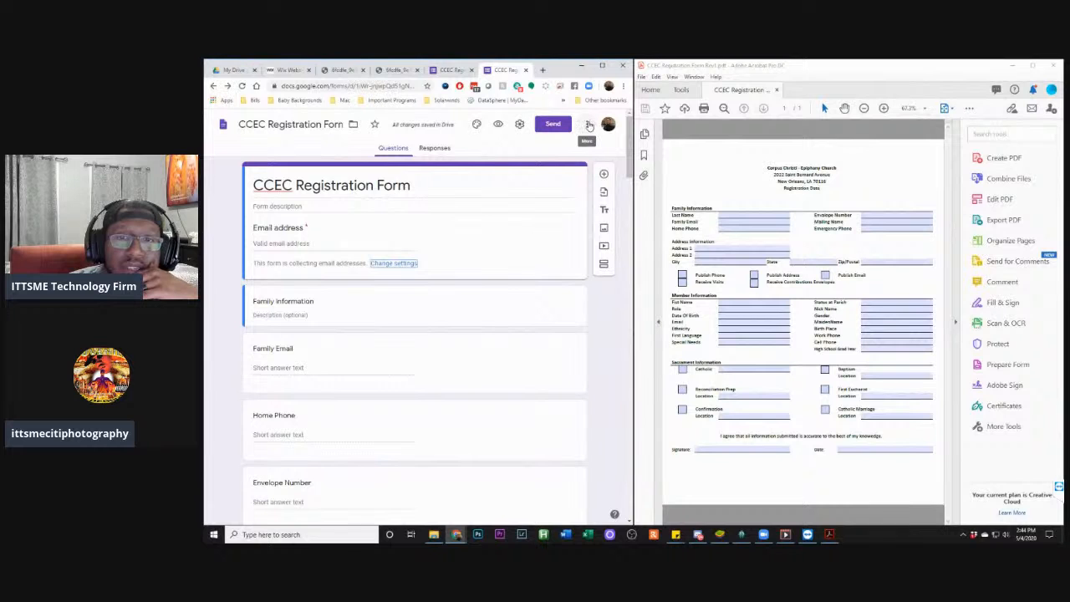
Check the default settings for new forms and questions in the preferences, and close them without saving
{"action": "left_click", "coordinate": [590, 124]}
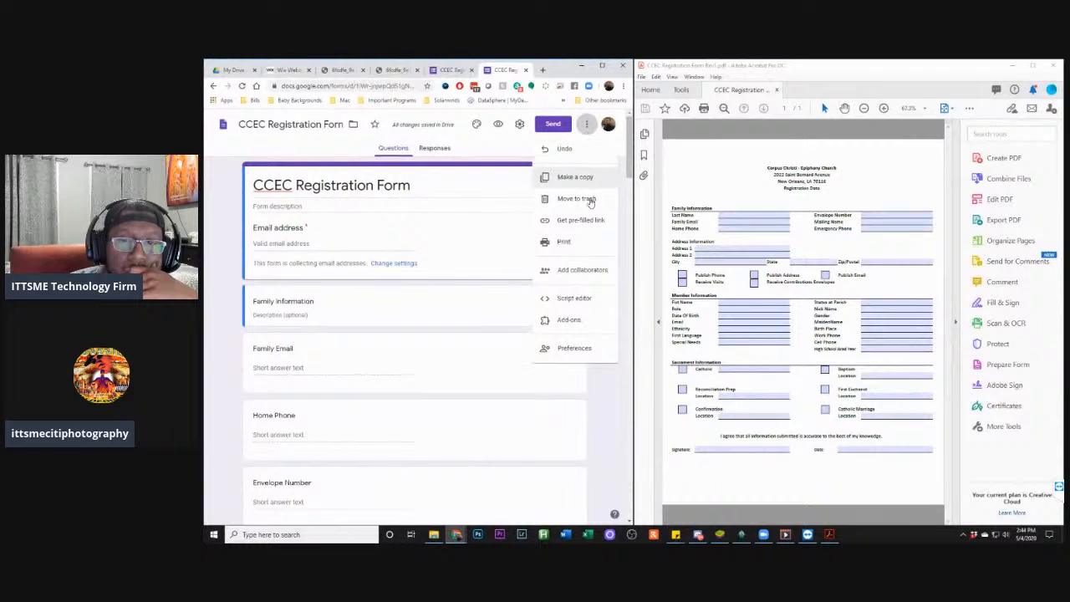
{"action": "left_click", "coordinate": [574, 348]}
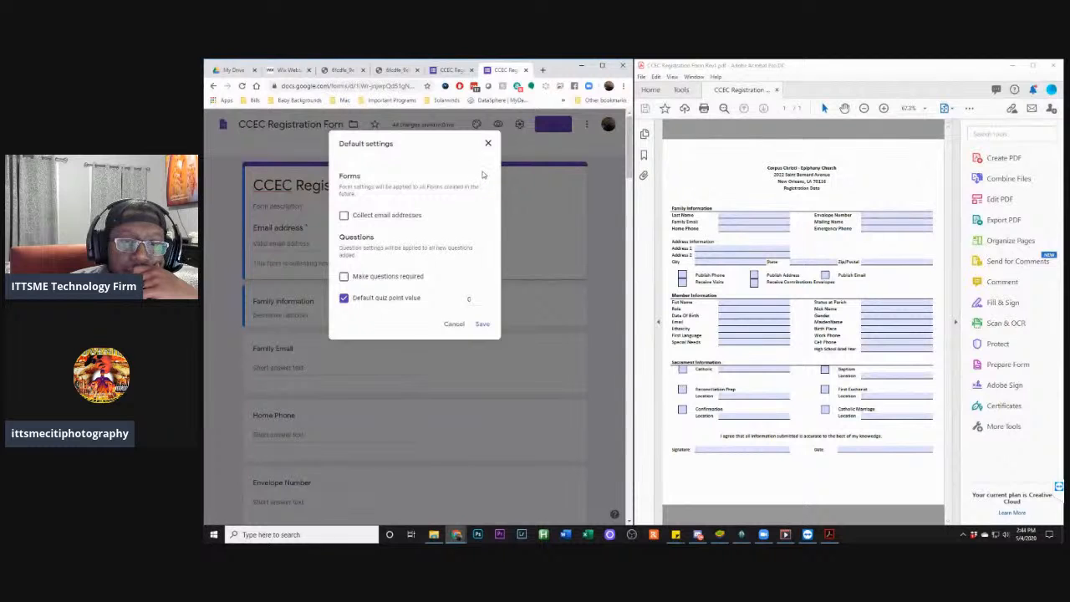
{"action": "left_click", "coordinate": [487, 144]}
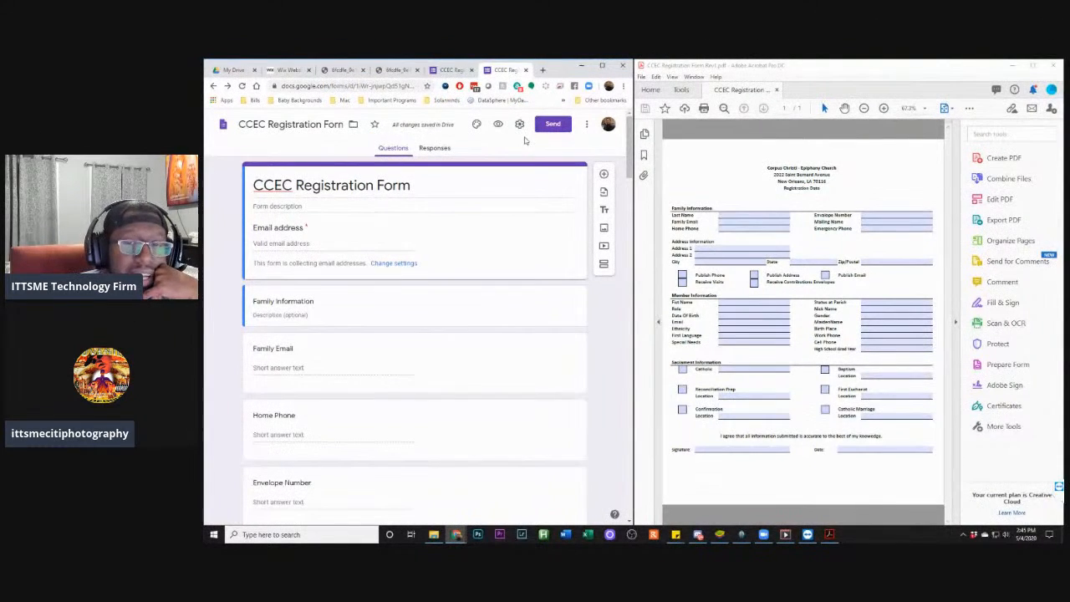
Look over the questions in the editor, and preview the form to check every section down to the submit area
{"action": "scroll", "coordinate": [529, 192], "scroll_direction": "down", "scroll_amount": 5}
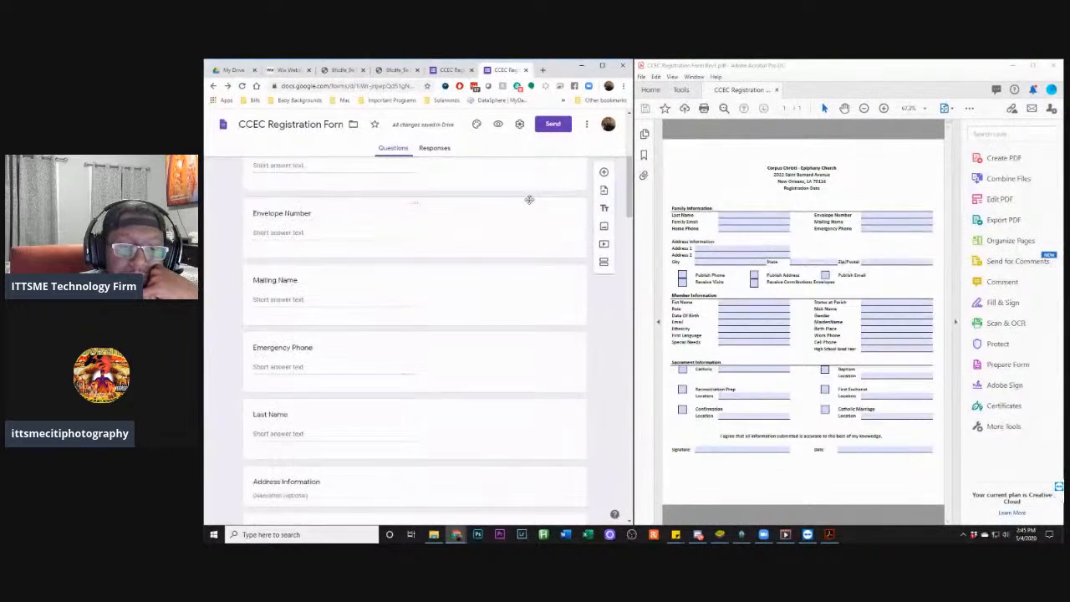
{"action": "scroll", "coordinate": [529, 199], "scroll_direction": "down", "scroll_amount": 6}
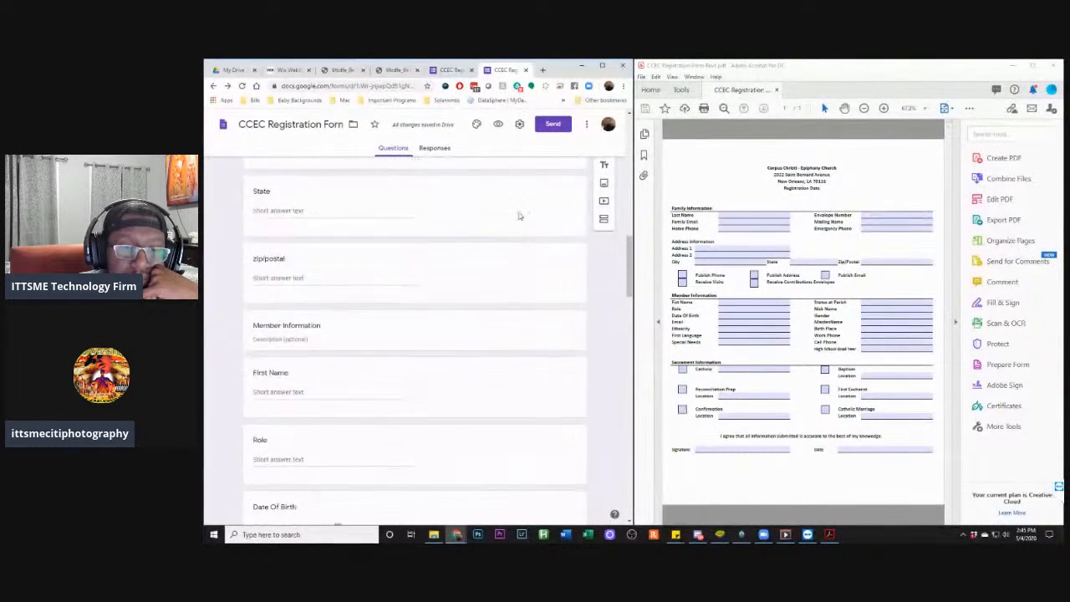
{"action": "scroll", "coordinate": [531, 207], "scroll_direction": "down", "scroll_amount": 8}
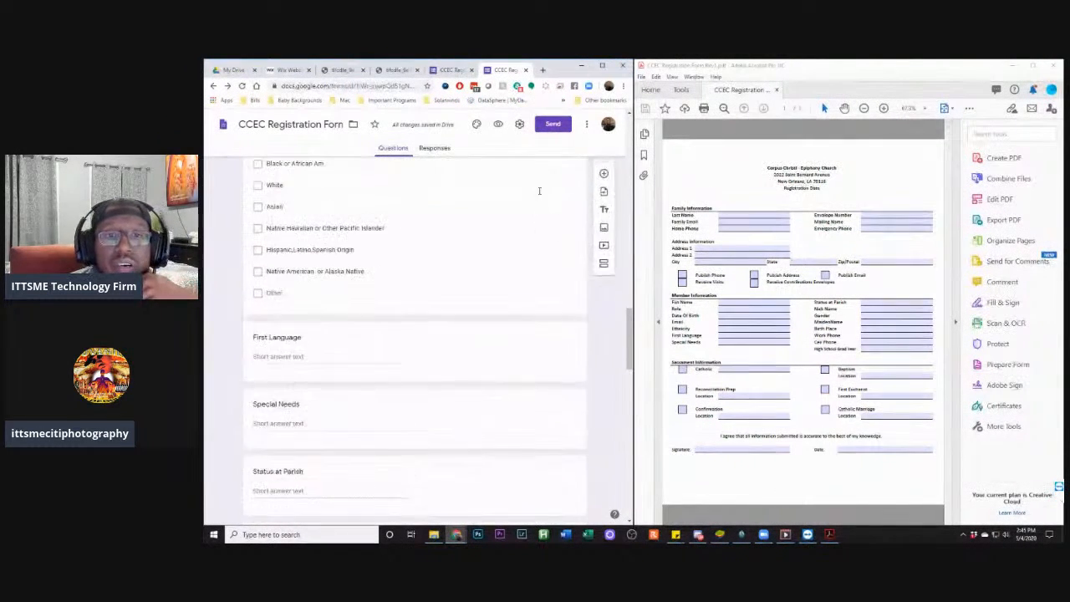
{"action": "scroll", "coordinate": [547, 182], "scroll_direction": "down", "scroll_amount": 2}
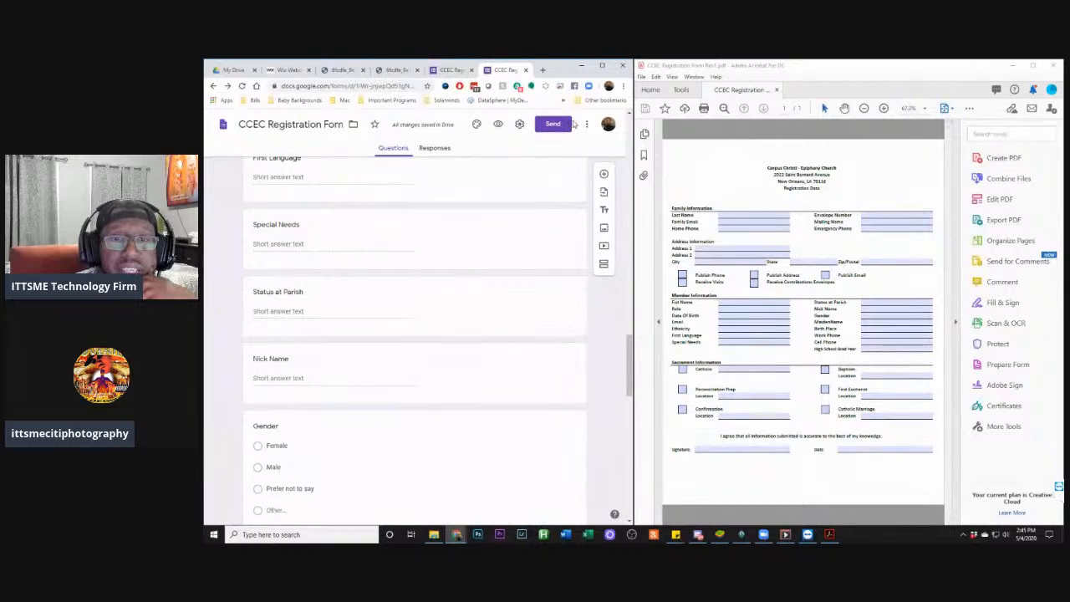
{"action": "left_click", "coordinate": [497, 124]}
{"action": "scroll", "coordinate": [493, 160], "scroll_direction": "down", "scroll_amount": 1}
{"action": "scroll", "coordinate": [493, 160], "scroll_direction": "down", "scroll_amount": 10}
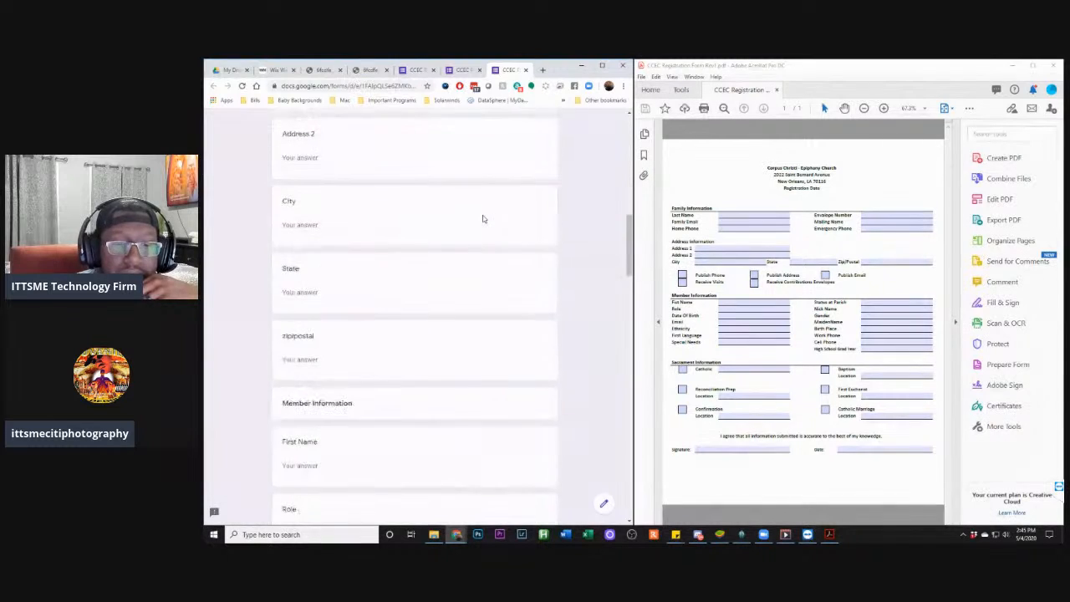
{"action": "scroll", "coordinate": [483, 224], "scroll_direction": "down", "scroll_amount": 12}
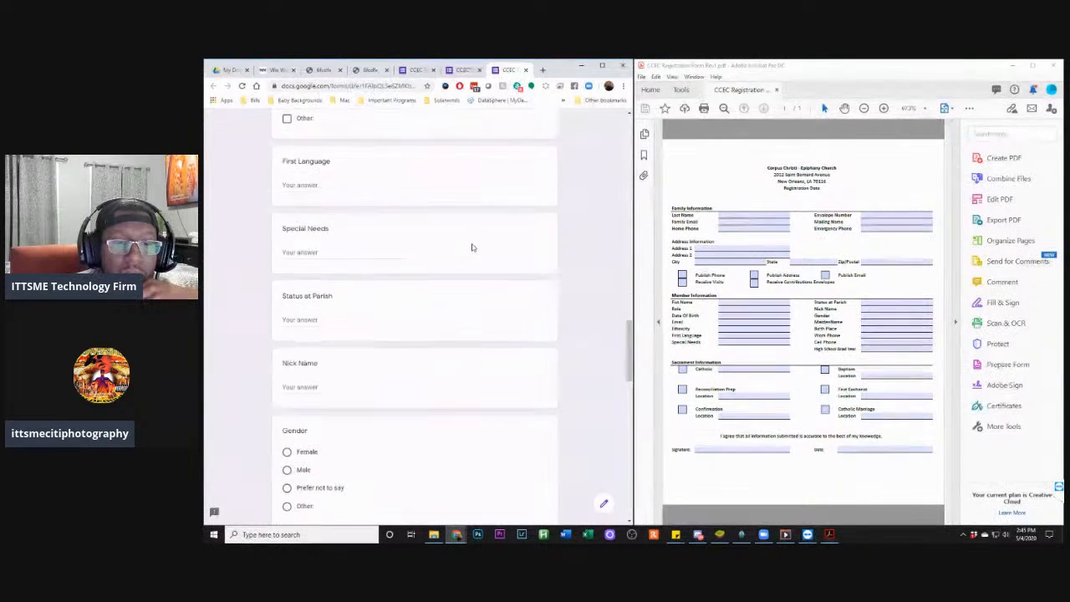
{"action": "scroll", "coordinate": [449, 276], "scroll_direction": "down", "scroll_amount": 12}
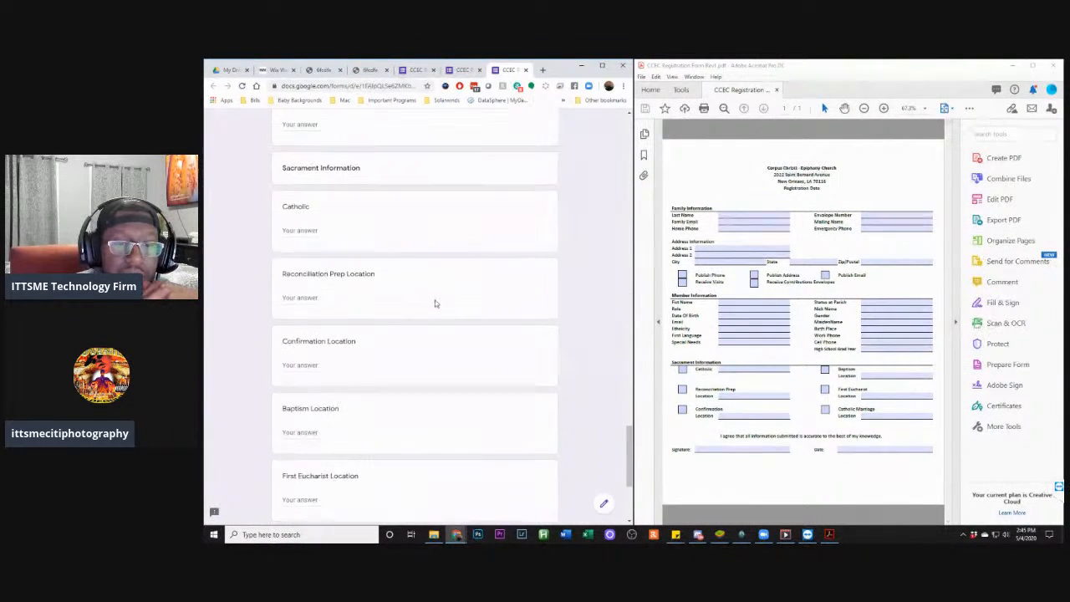
{"action": "scroll", "coordinate": [431, 311], "scroll_direction": "down", "scroll_amount": 2}
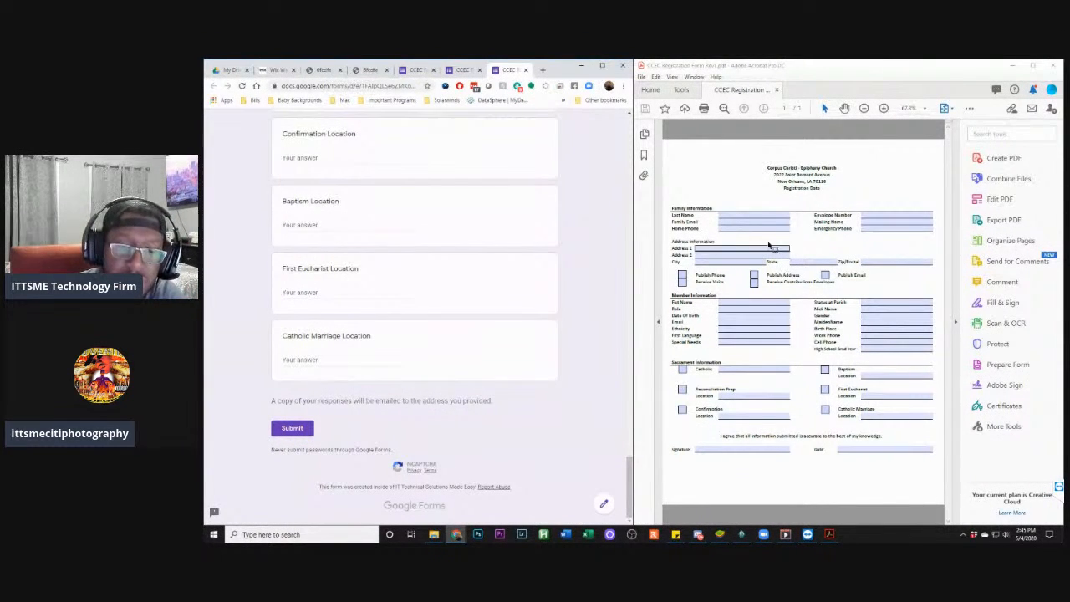
Review the previewed questions in reverse, from the sacrament section back to the form title
{"action": "scroll", "coordinate": [440, 235], "scroll_direction": "up", "scroll_amount": 5}
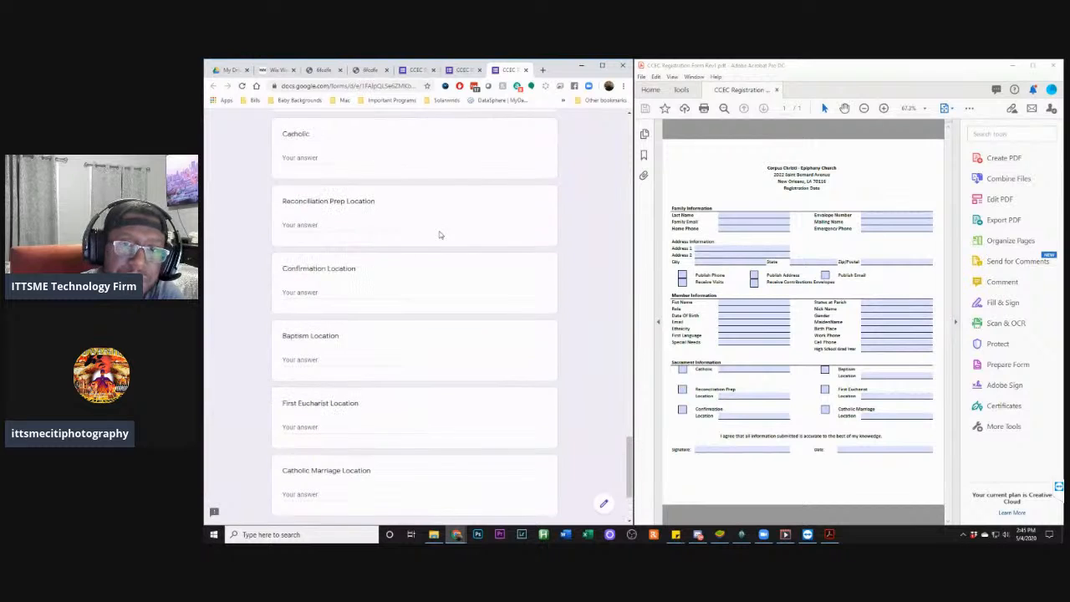
{"action": "scroll", "coordinate": [439, 235], "scroll_direction": "up", "scroll_amount": 4}
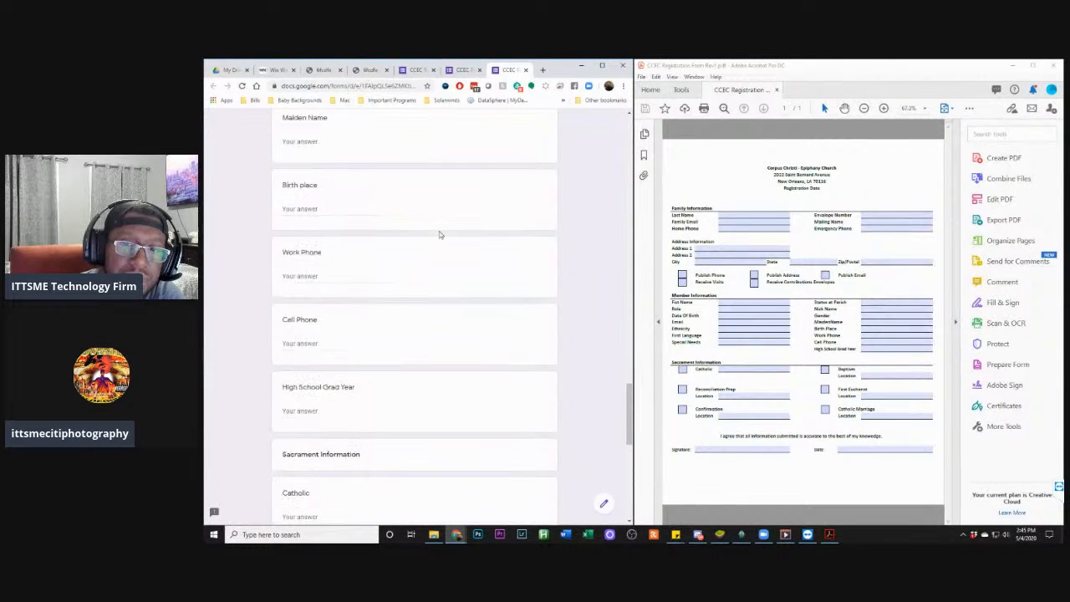
{"action": "scroll", "coordinate": [439, 234], "scroll_direction": "up", "scroll_amount": 3}
{"action": "scroll", "coordinate": [439, 235], "scroll_direction": "up", "scroll_amount": 3}
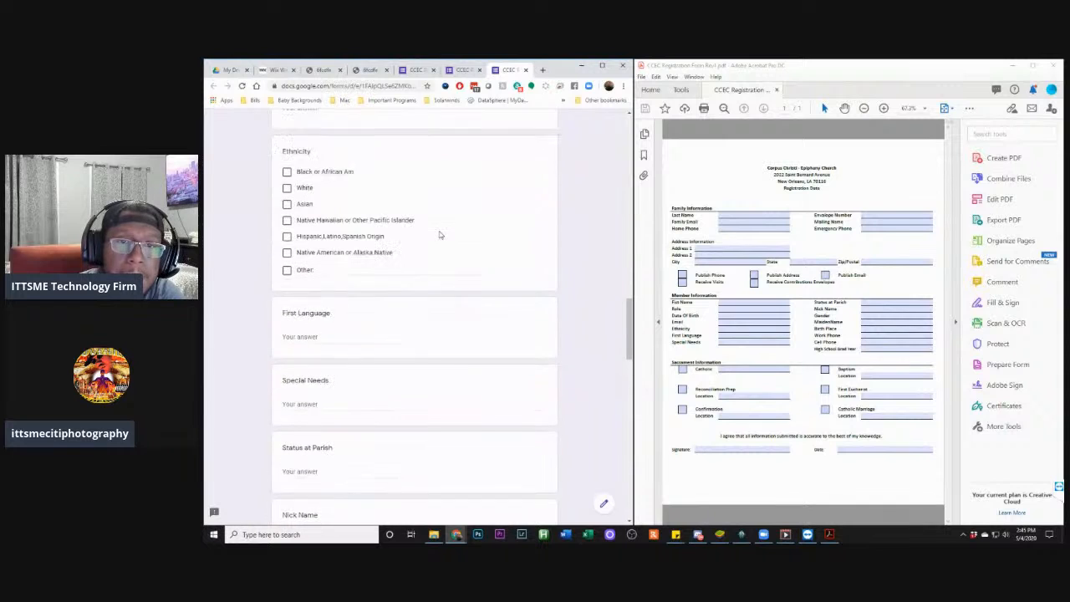
{"action": "scroll", "coordinate": [440, 235], "scroll_direction": "up", "scroll_amount": 5}
{"action": "scroll", "coordinate": [440, 235], "scroll_direction": "up", "scroll_amount": 10}
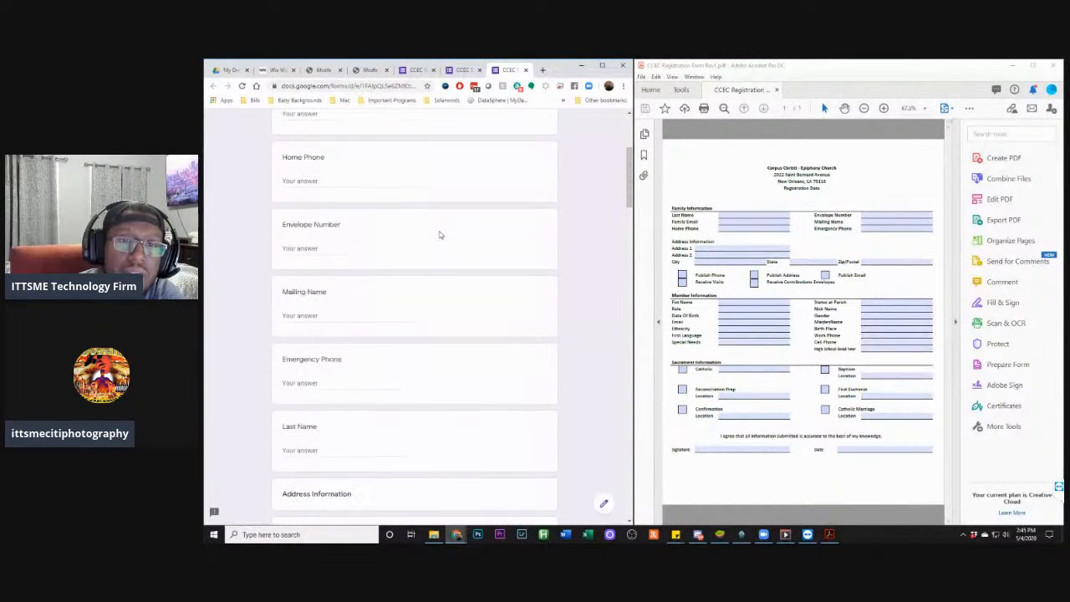
{"action": "scroll", "coordinate": [439, 235], "scroll_direction": "up", "scroll_amount": 5}
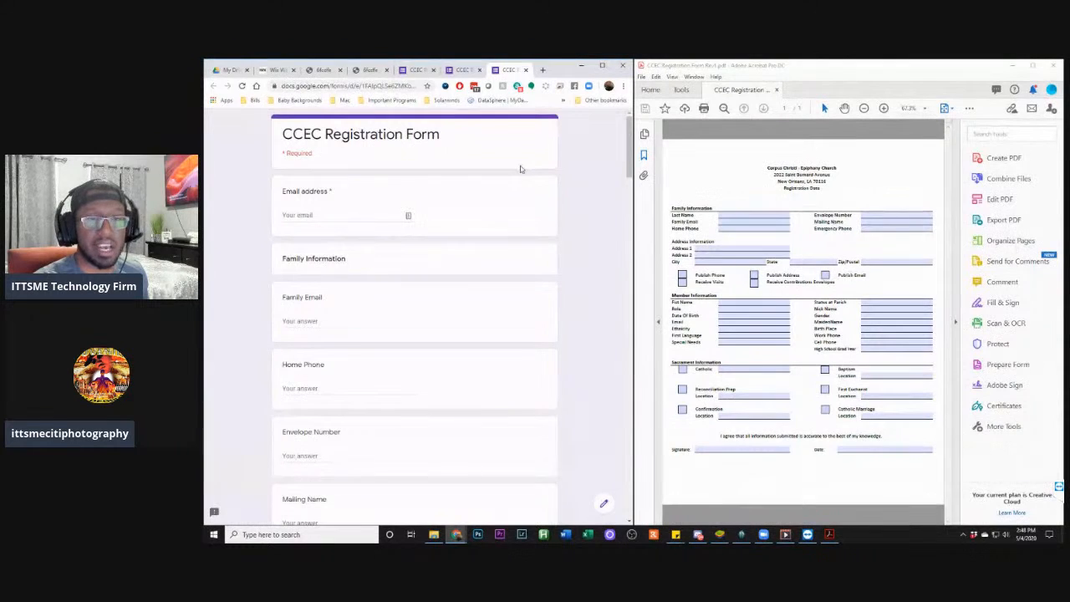
Go through the previewed form again from the email address to the submit area, comparing its fields with the PDF registration form
{"action": "scroll", "coordinate": [529, 153], "scroll_direction": "down", "scroll_amount": 1}
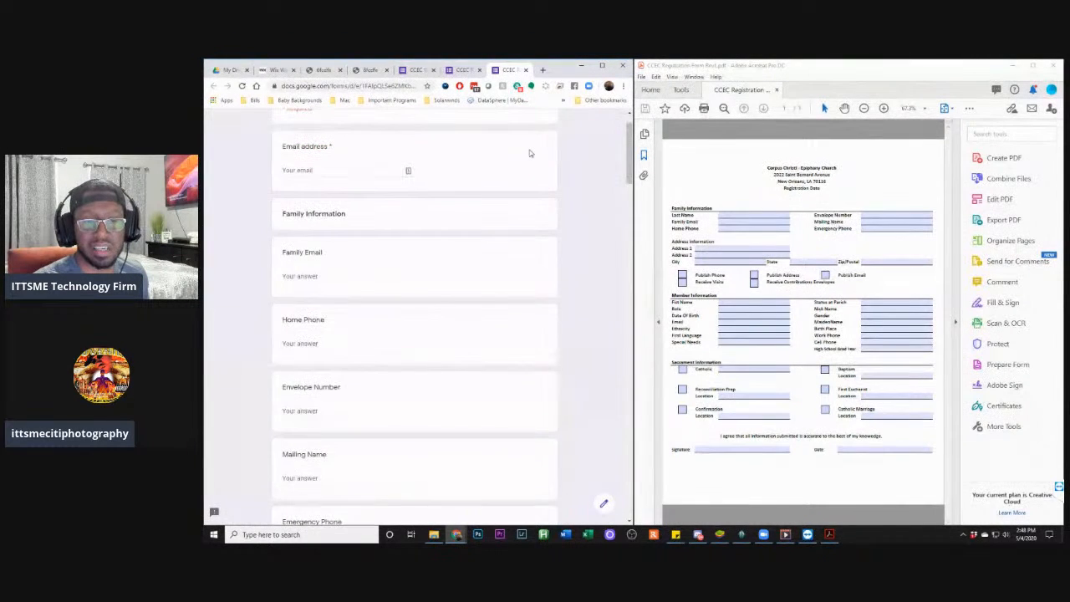
{"action": "scroll", "coordinate": [372, 204], "scroll_direction": "down", "scroll_amount": 3}
{"action": "scroll", "coordinate": [372, 205], "scroll_direction": "down", "scroll_amount": 9}
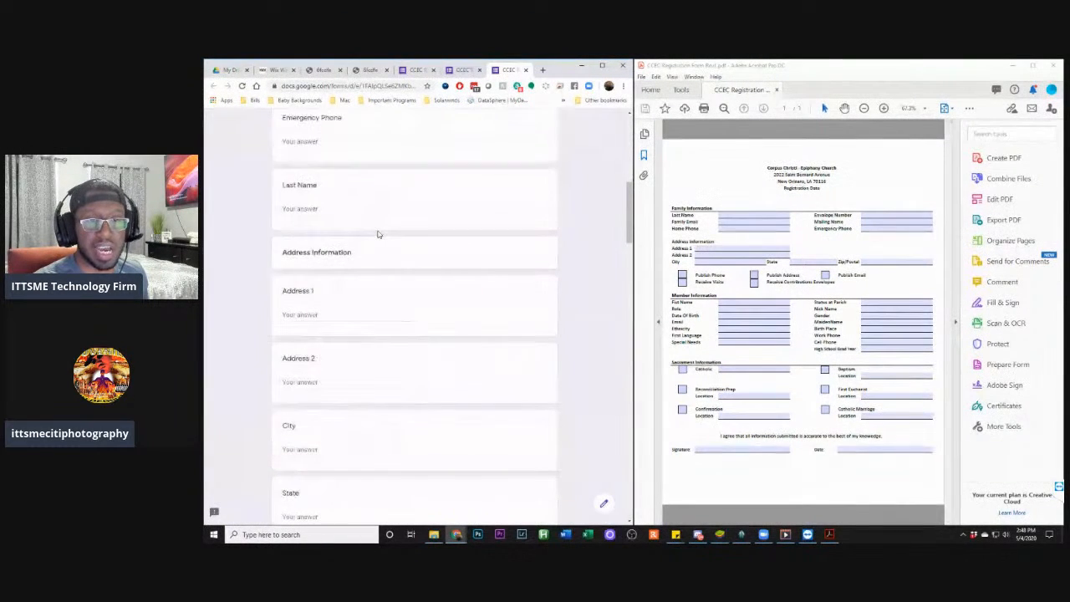
{"action": "scroll", "coordinate": [376, 235], "scroll_direction": "down", "scroll_amount": 10}
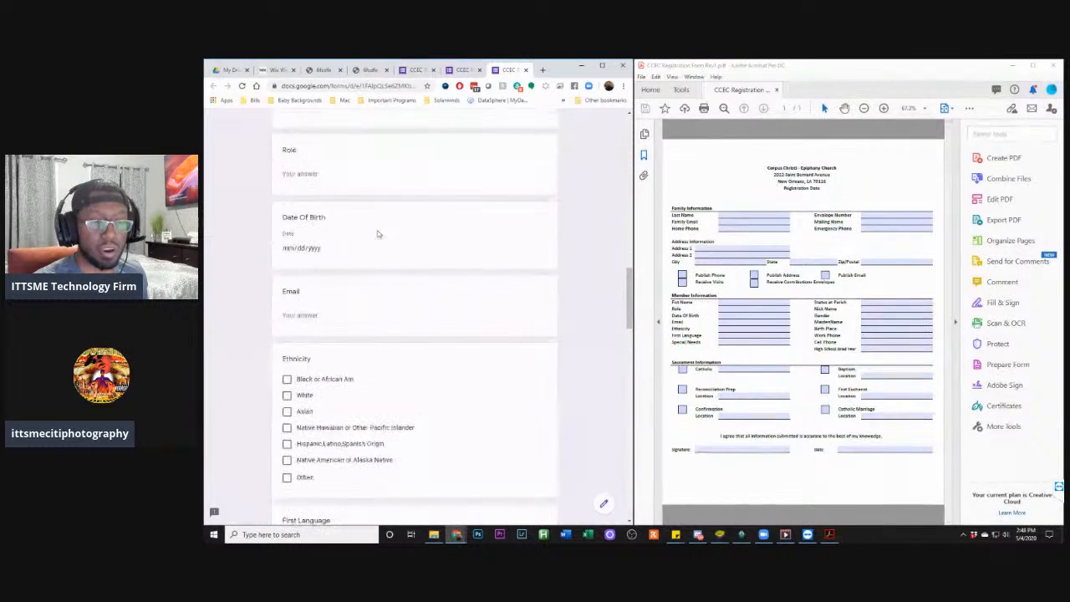
{"action": "scroll", "coordinate": [395, 237], "scroll_direction": "down", "scroll_amount": 10}
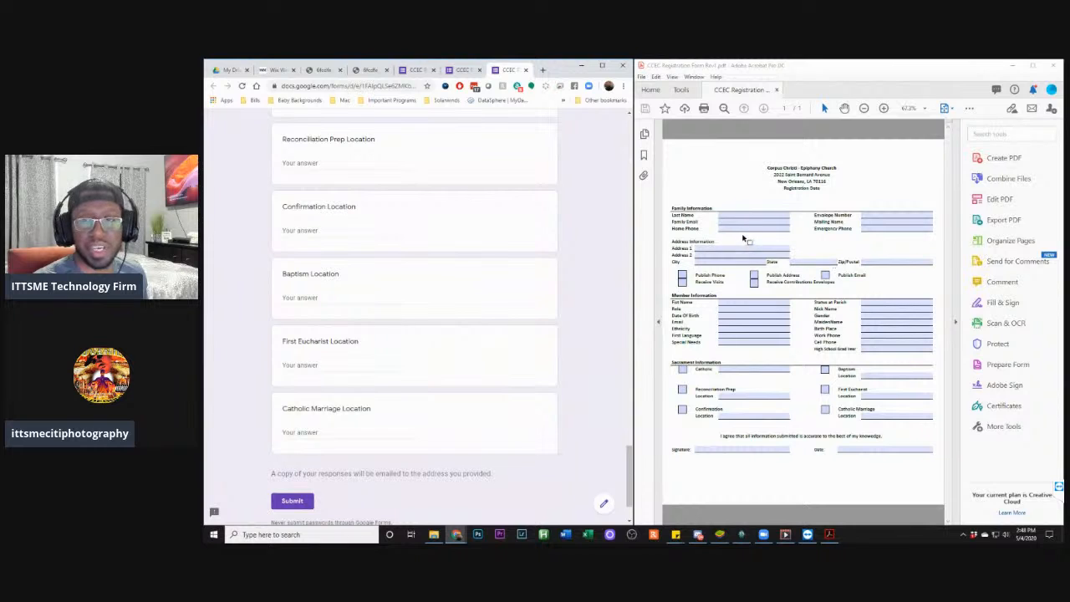
{"action": "left_click", "coordinate": [732, 311]}
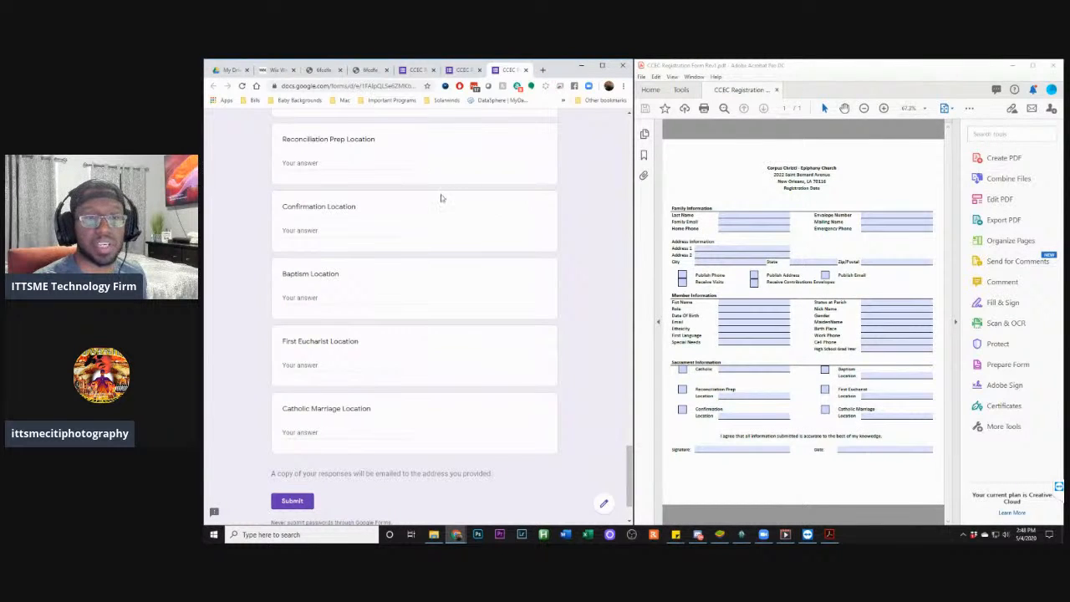
{"action": "scroll", "coordinate": [442, 184], "scroll_direction": "up", "scroll_amount": 5}
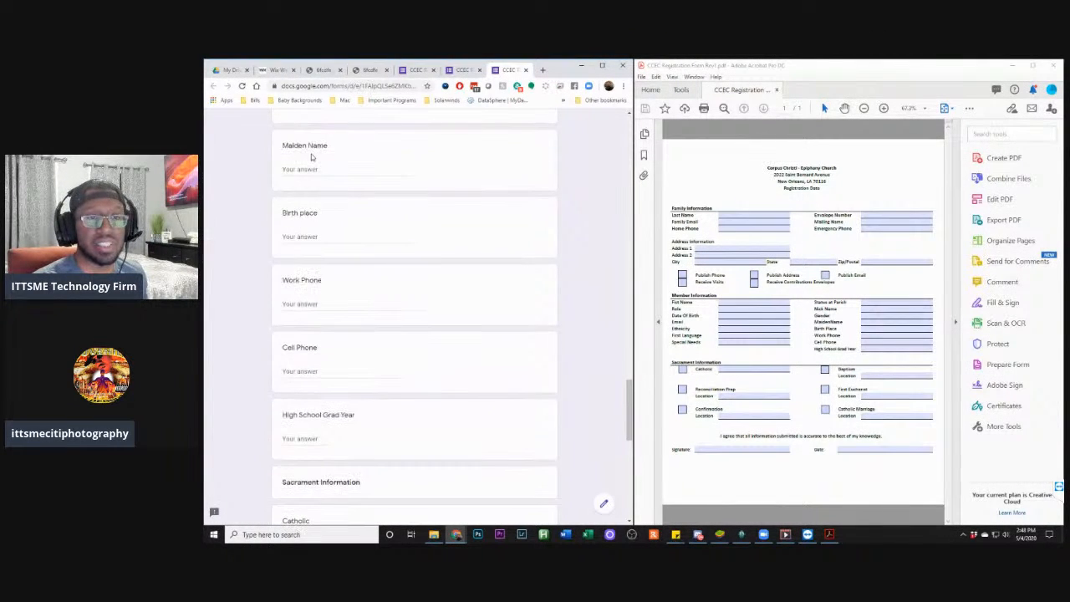
{"action": "scroll", "coordinate": [388, 211], "scroll_direction": "down", "scroll_amount": 1}
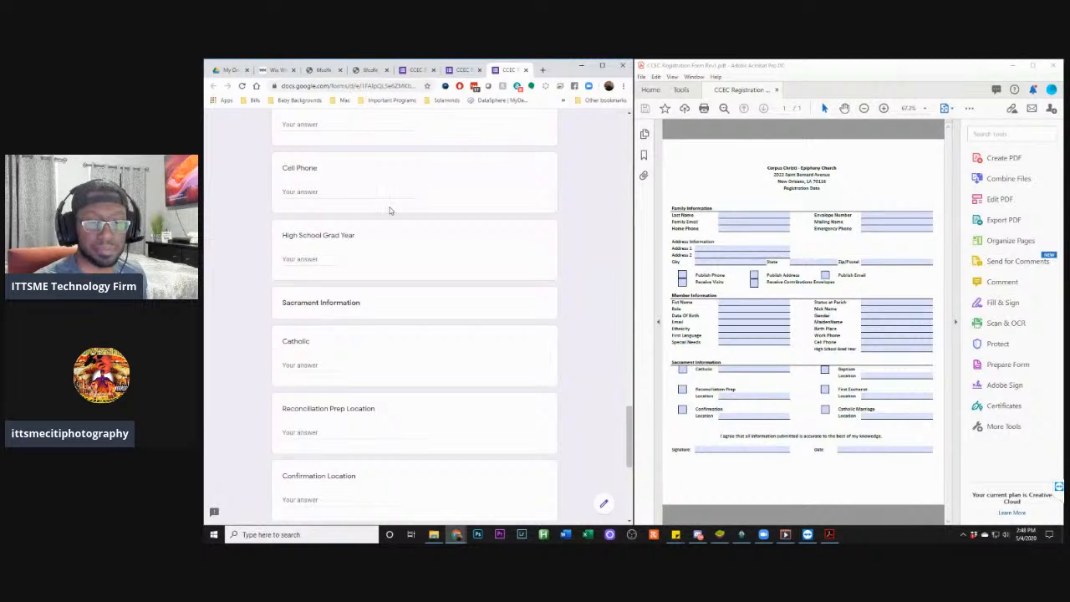
{"action": "scroll", "coordinate": [389, 212], "scroll_direction": "down", "scroll_amount": 6}
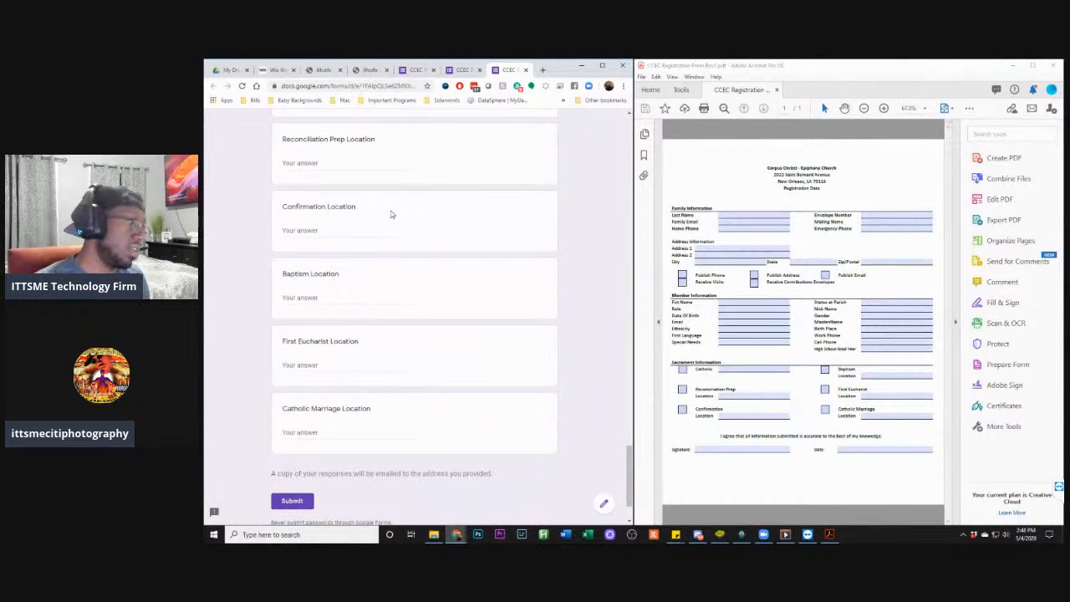